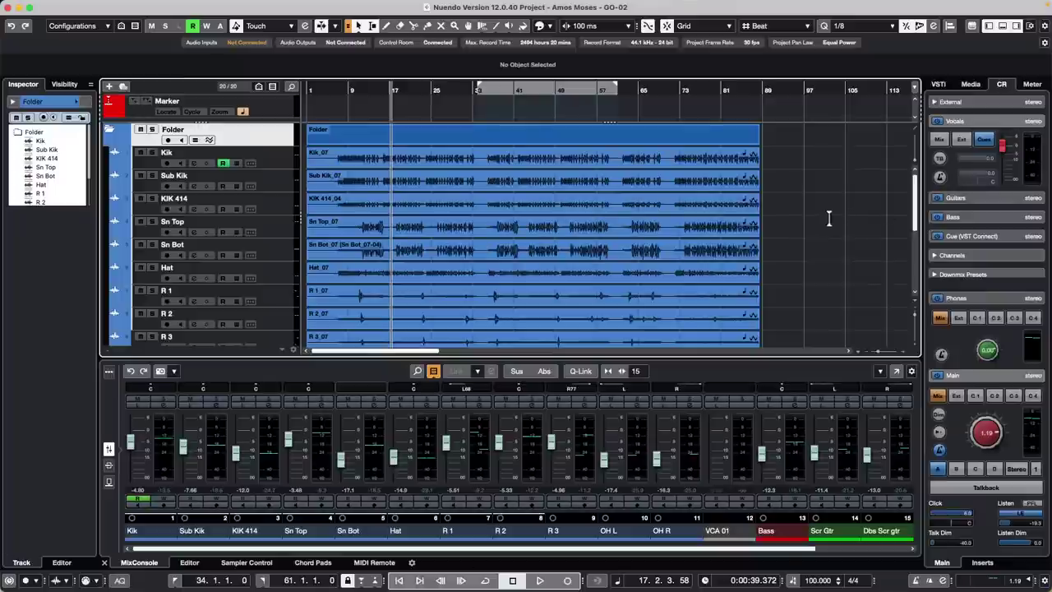
{"action": "left_click", "coordinate": [663, 205]}
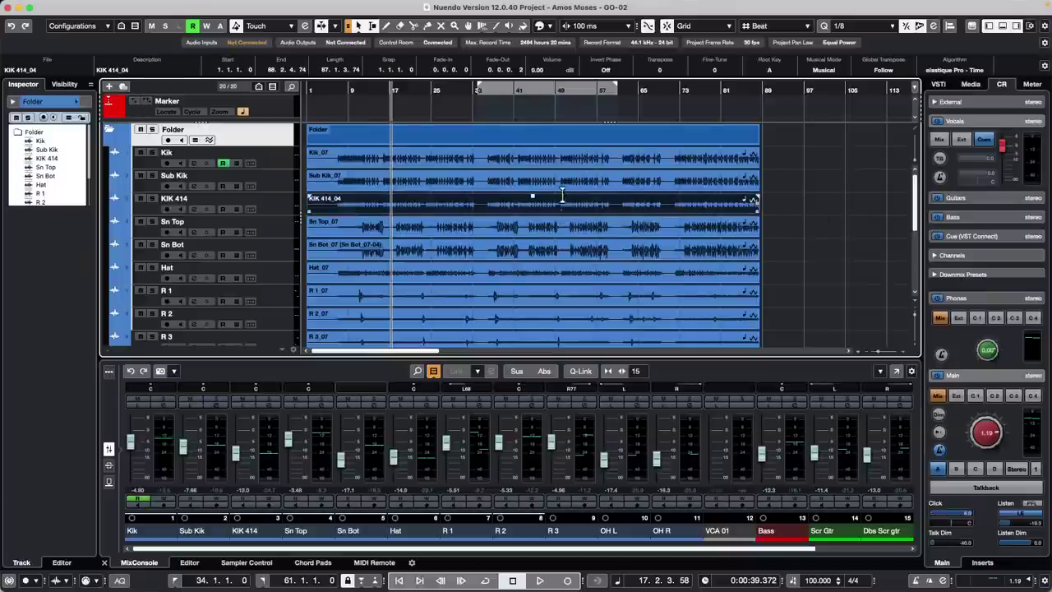
{"action": "left_click", "coordinate": [808, 243]}
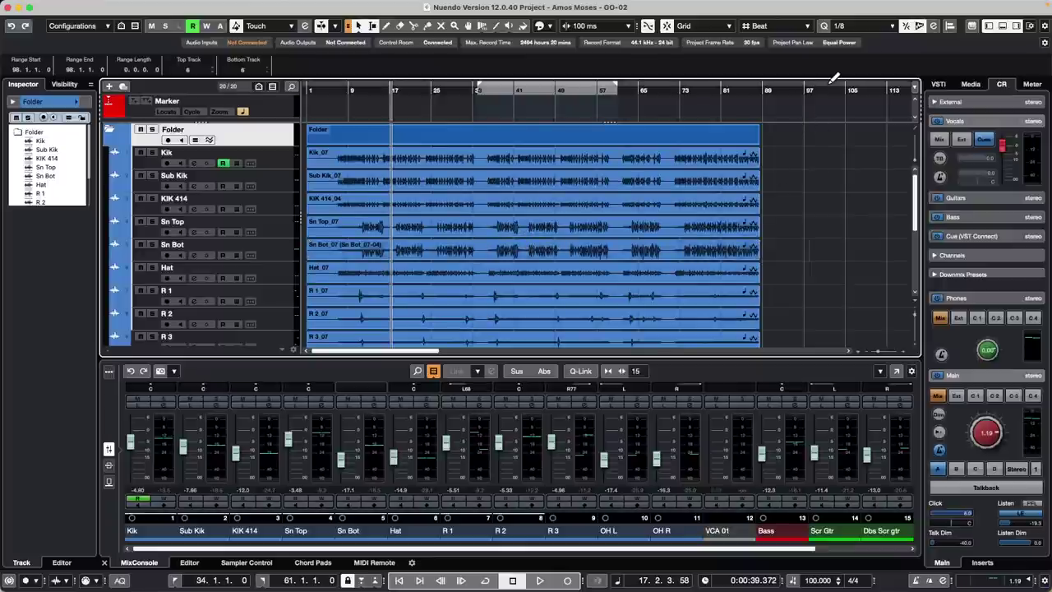
- Open and activate the recent project jump off.cpr, leaving its missing files unresolved
{"action": "mouse_move", "coordinate": [142, 6]}
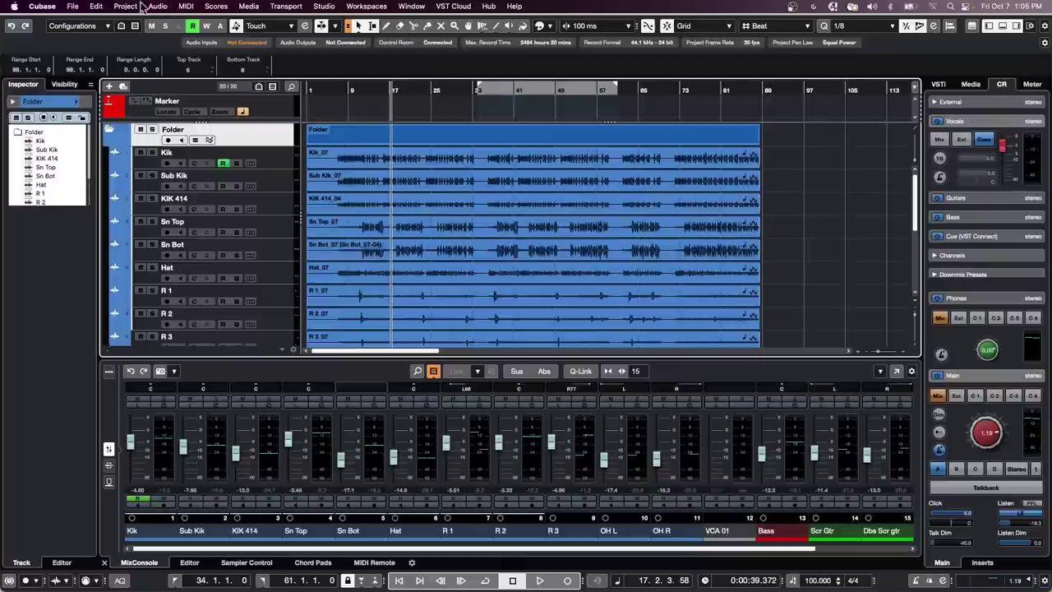
{"action": "left_click", "coordinate": [73, 6]}
{"action": "mouse_move", "coordinate": [100, 242]}
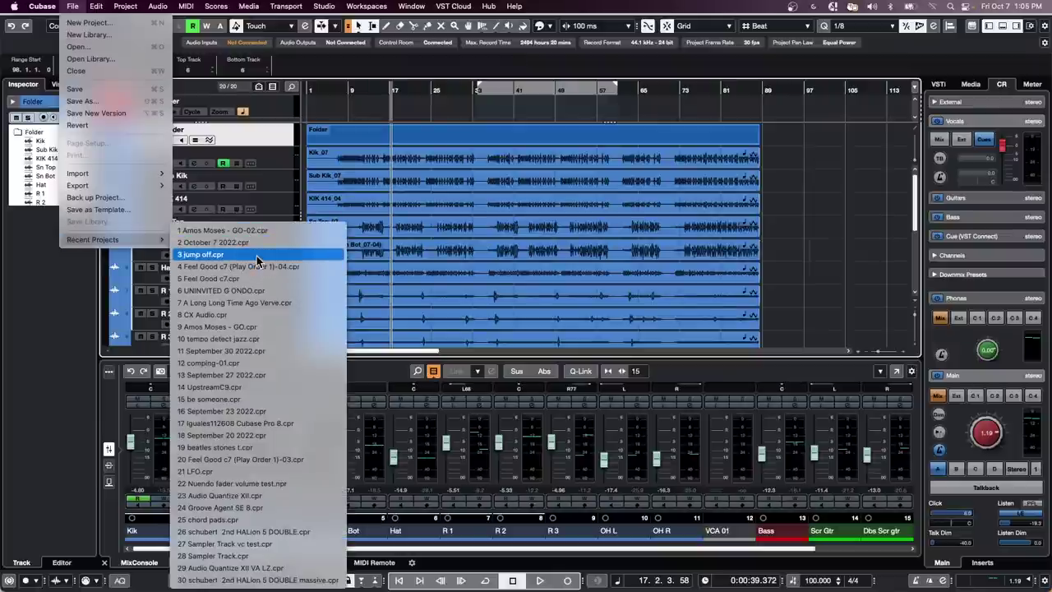
{"action": "left_click", "coordinate": [257, 261]}
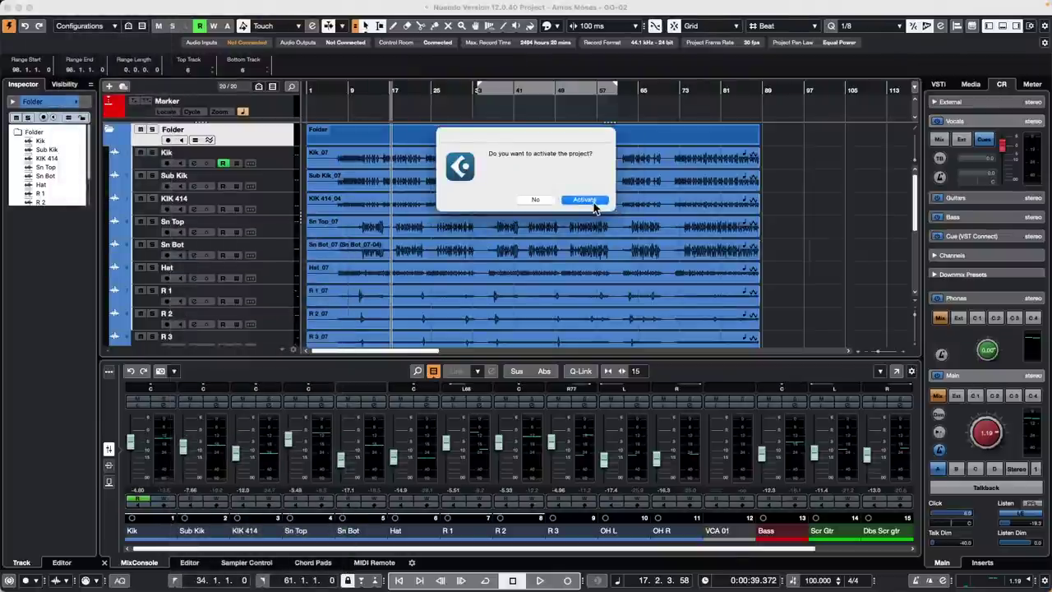
{"action": "left_click", "coordinate": [593, 203]}
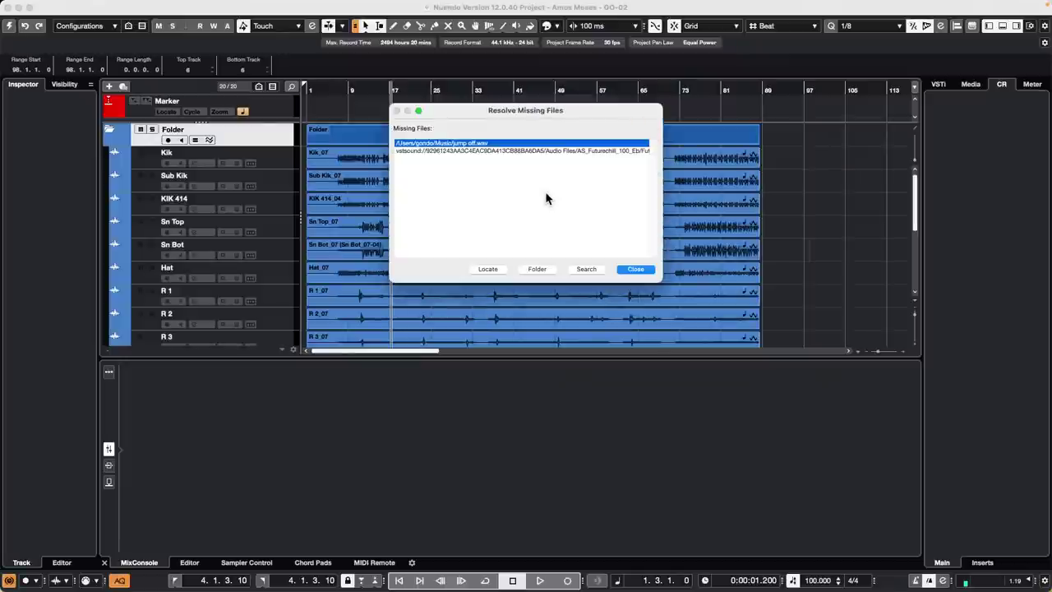
{"action": "left_click", "coordinate": [636, 269]}
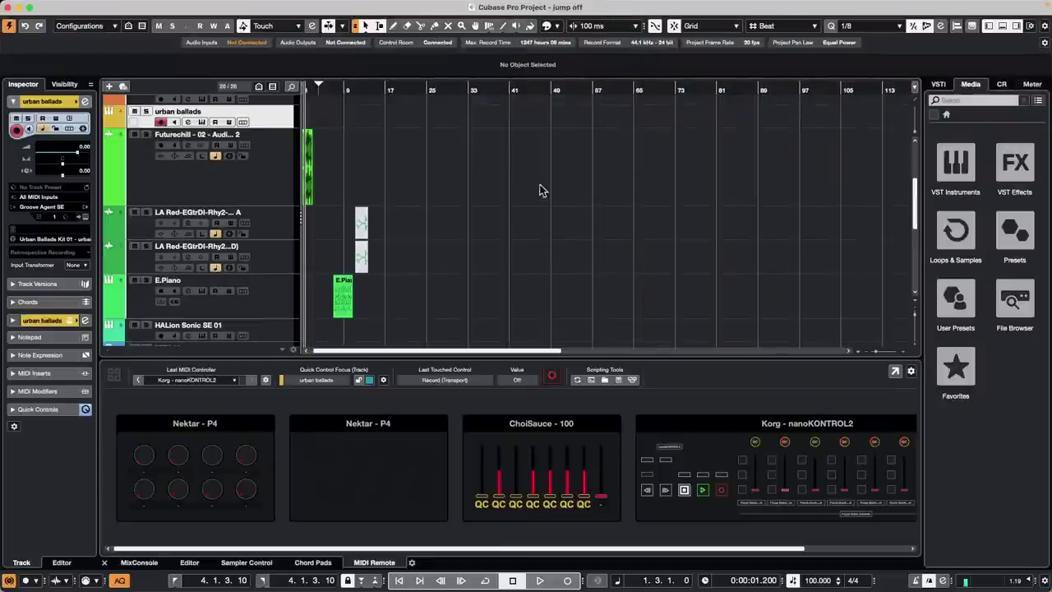
- Select the E.Piano event, review the source event options in its Render in Place settings, and close them without rendering
{"action": "left_click", "coordinate": [336, 91]}
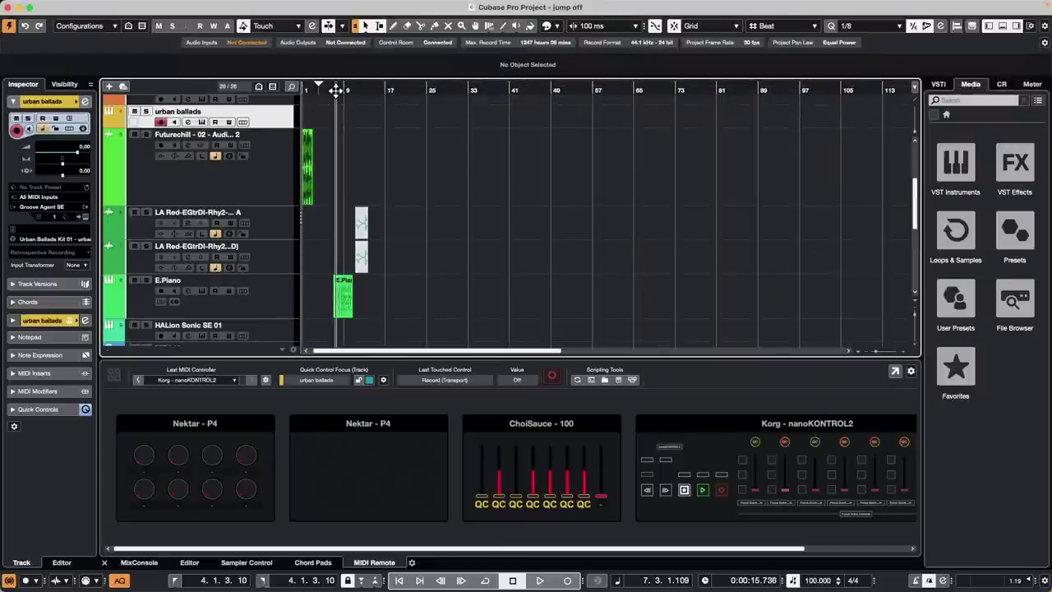
{"action": "left_click_drag", "start_coordinate": [336, 90], "coordinate": [336, 130]}
{"action": "left_click", "coordinate": [379, 308]}
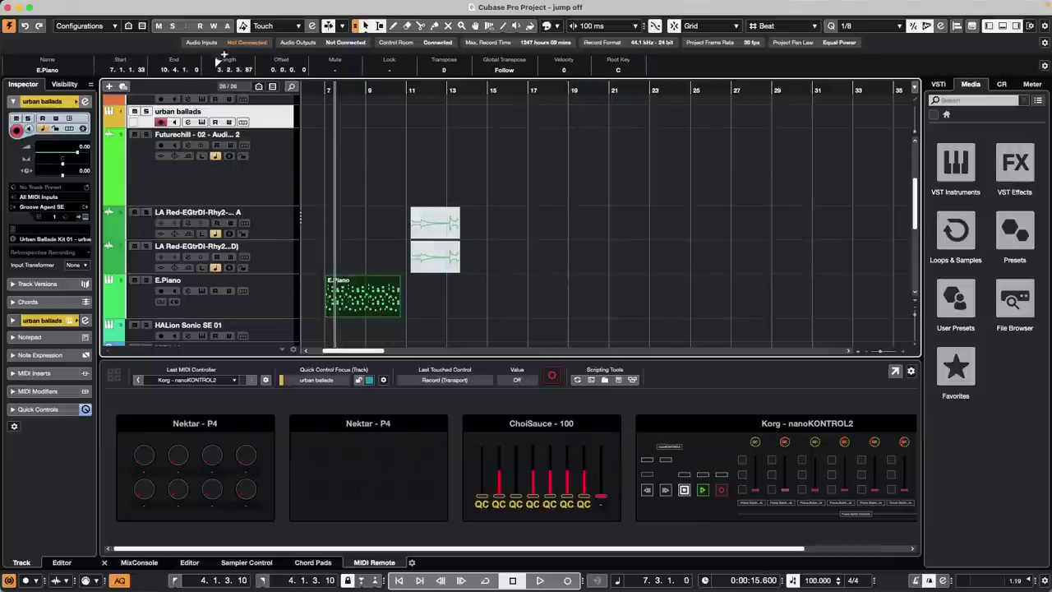
{"action": "left_click", "coordinate": [72, 7]}
{"action": "mouse_move", "coordinate": [93, 8]}
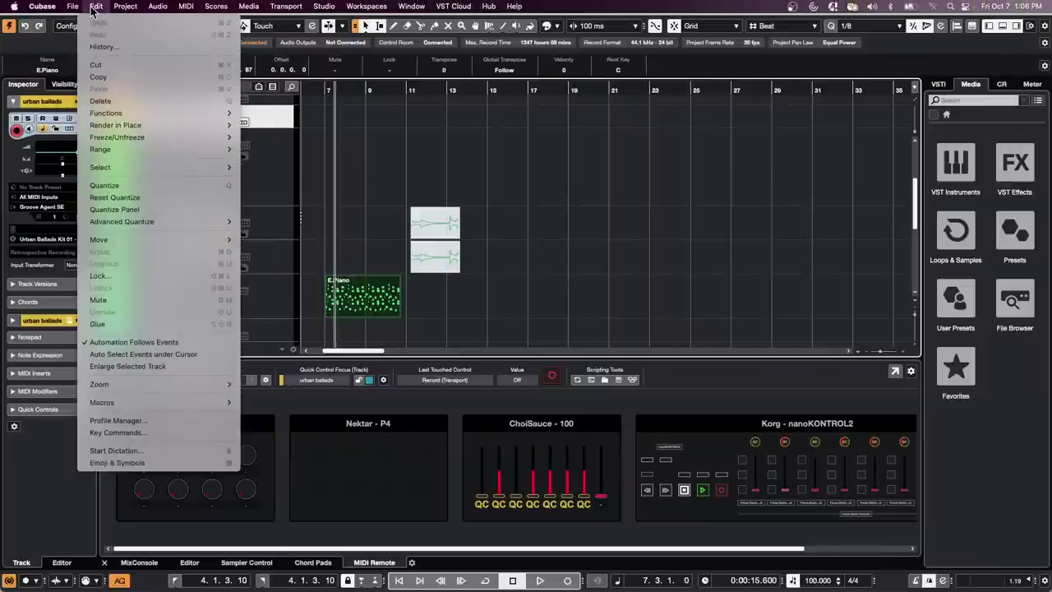
{"action": "mouse_move", "coordinate": [140, 125]}
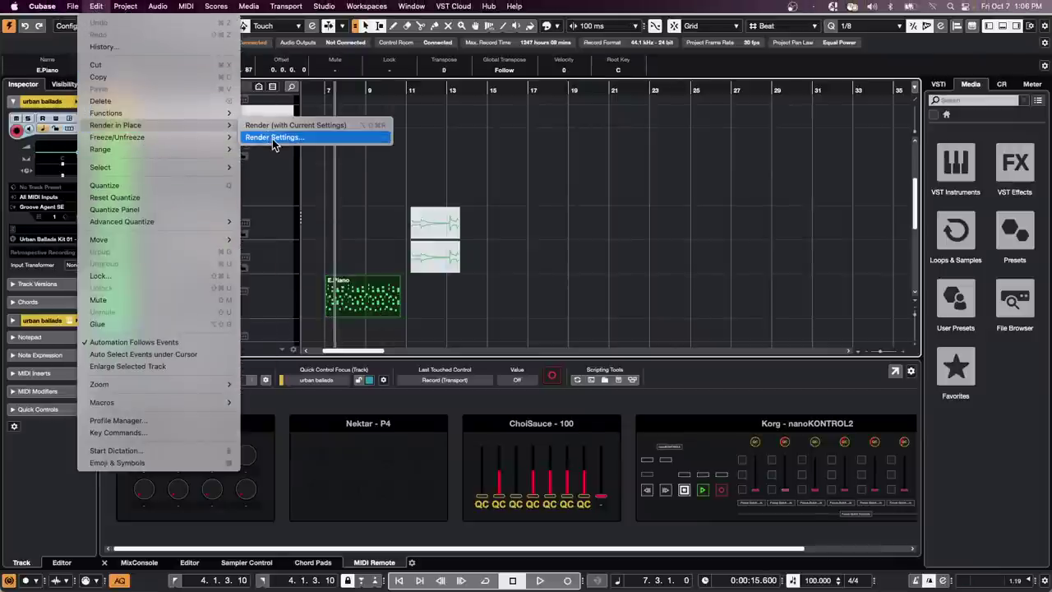
{"action": "left_click", "coordinate": [274, 140]}
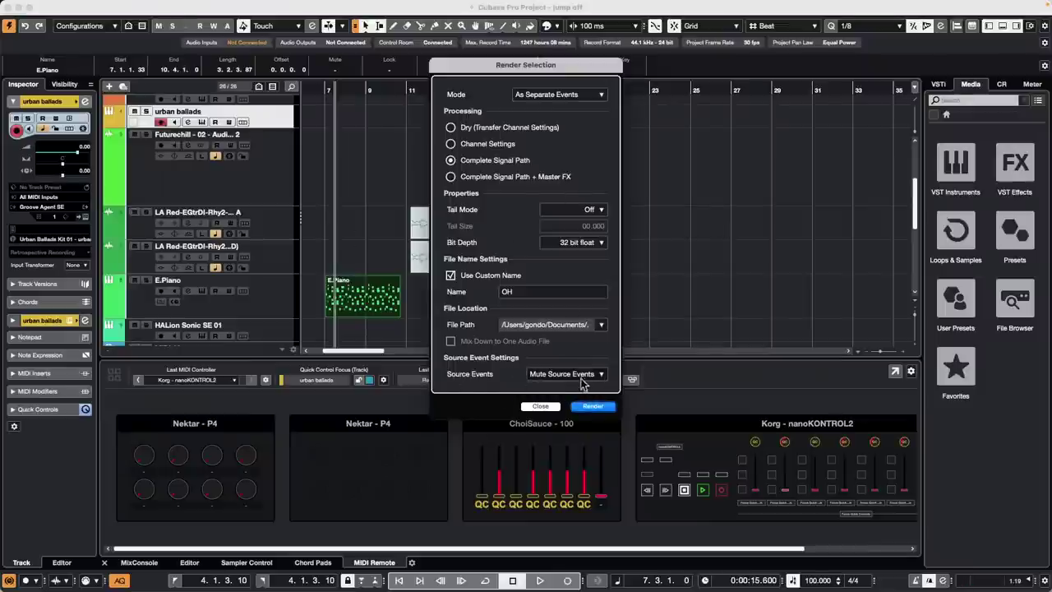
{"action": "left_click", "coordinate": [582, 380]}
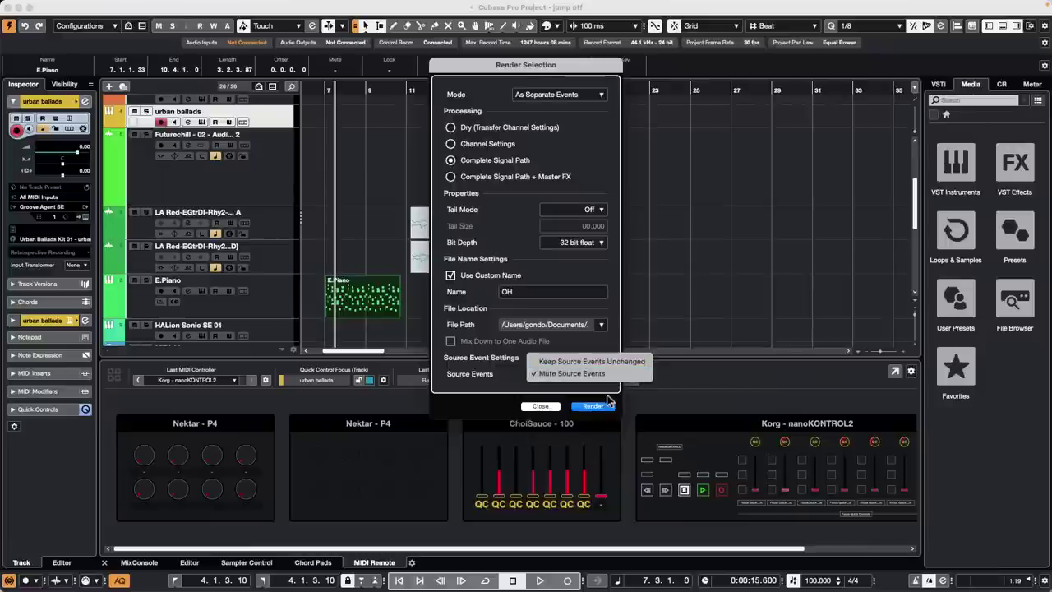
{"action": "left_click", "coordinate": [532, 406]}
{"action": "left_click", "coordinate": [540, 406]}
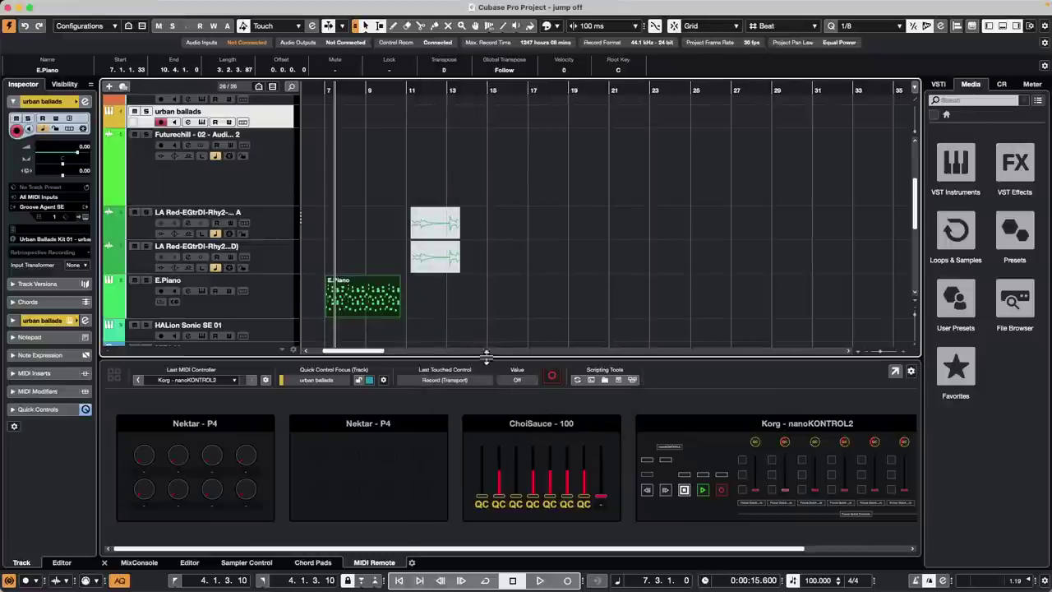
- Select the E.Piano track, review the source track options in its Render in Place settings, and close them without rendering
{"action": "left_click", "coordinate": [488, 344]}
{"action": "left_click", "coordinate": [294, 304]}
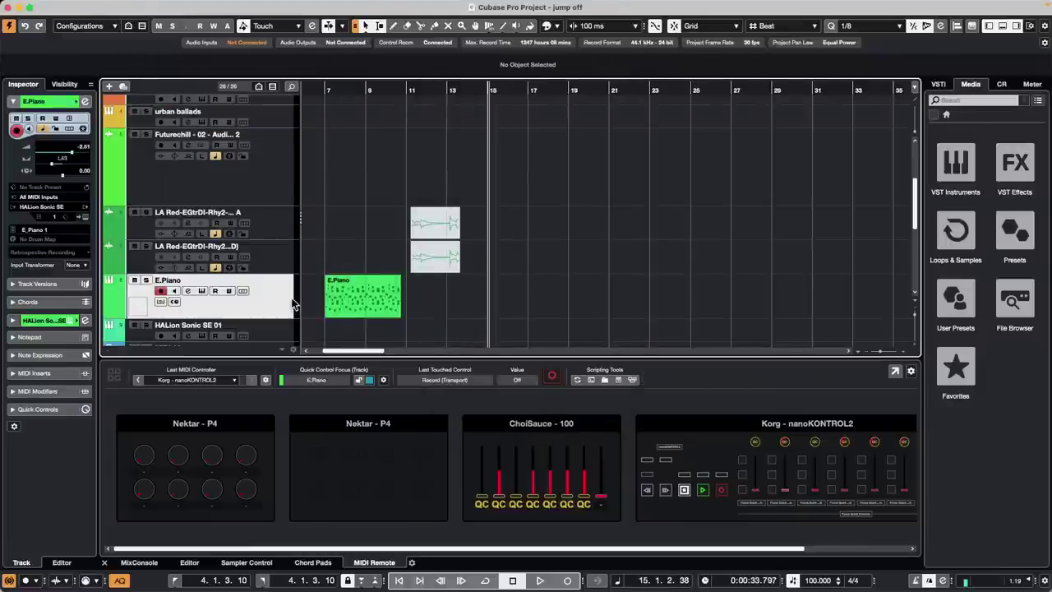
{"action": "left_click", "coordinate": [96, 5]}
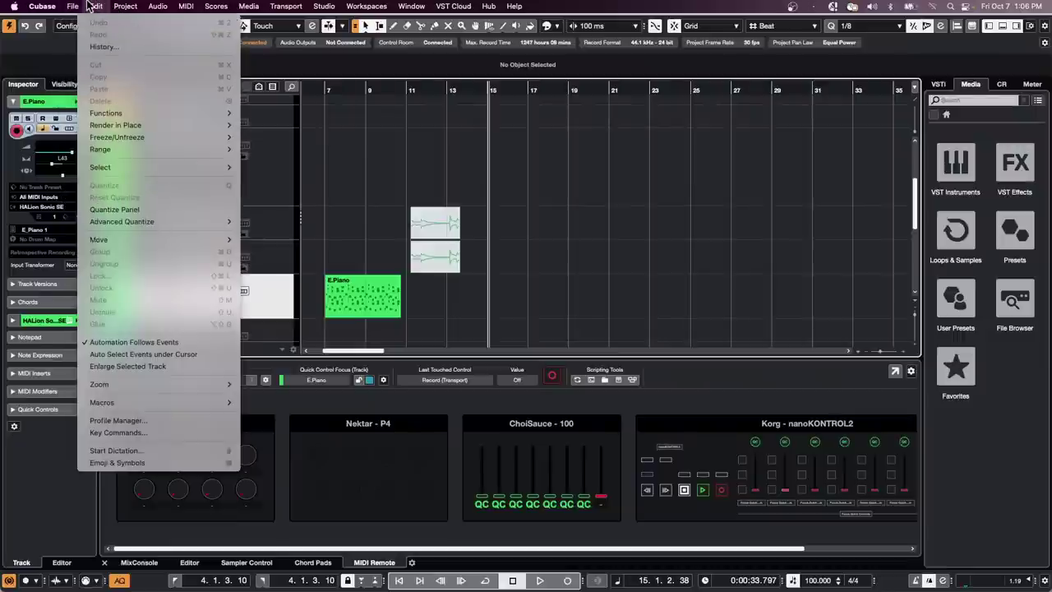
{"action": "mouse_move", "coordinate": [121, 128]}
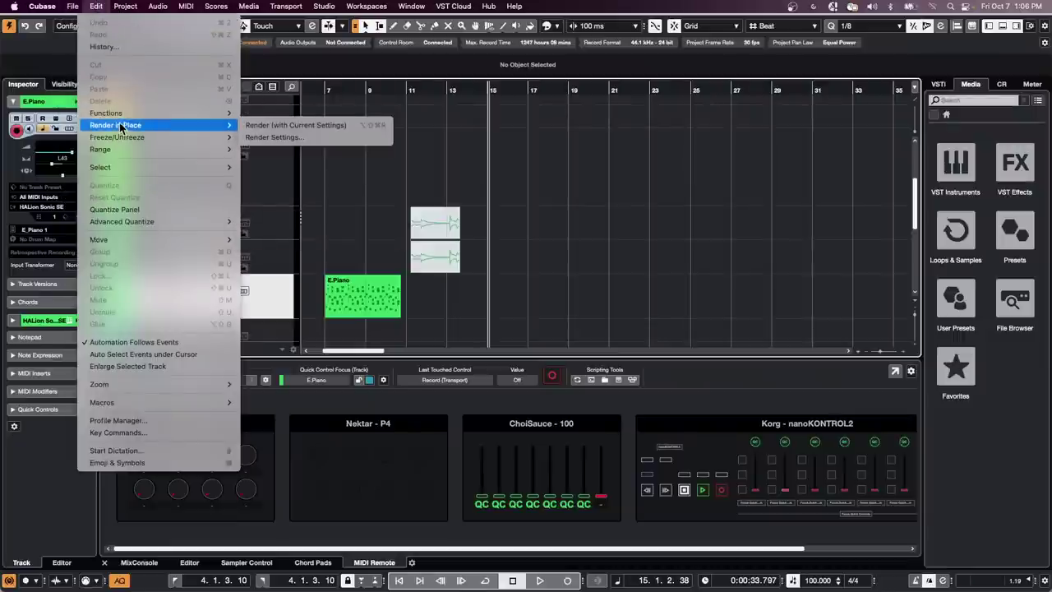
{"action": "left_click", "coordinate": [280, 137]}
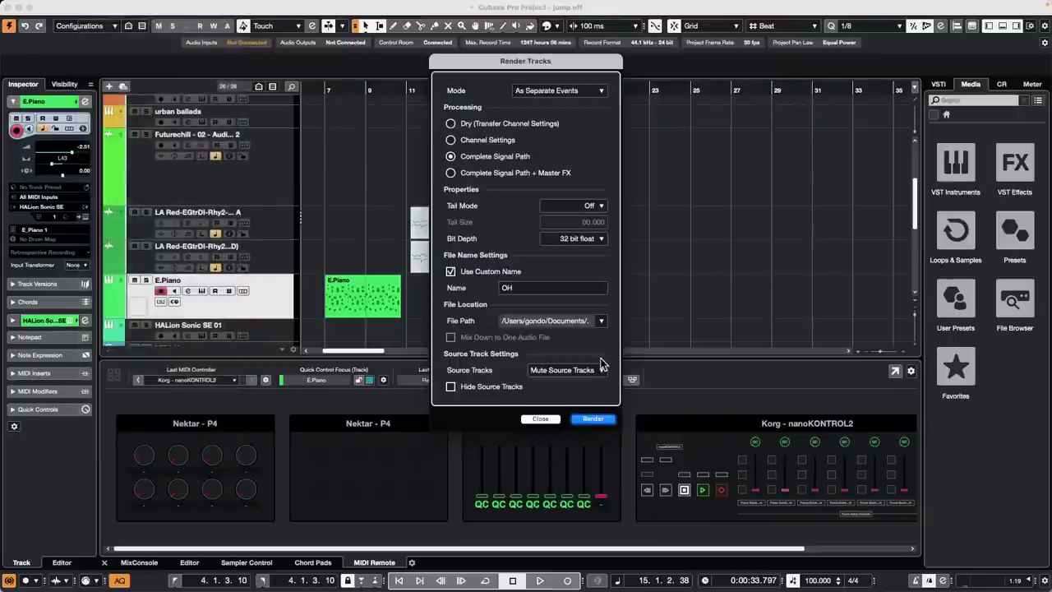
{"action": "left_click", "coordinate": [604, 368]}
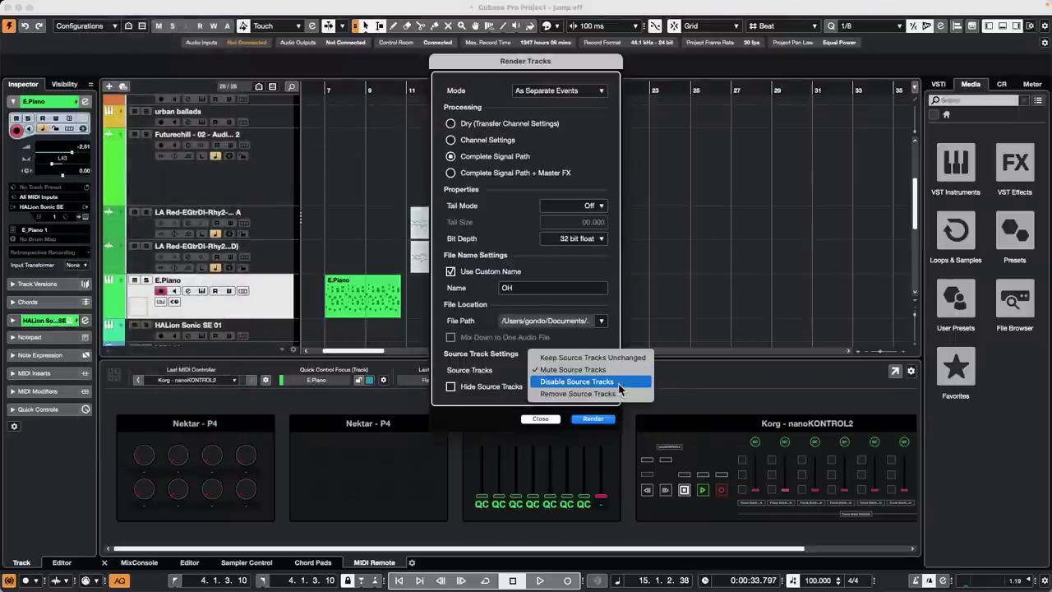
{"action": "left_click", "coordinate": [705, 292]}
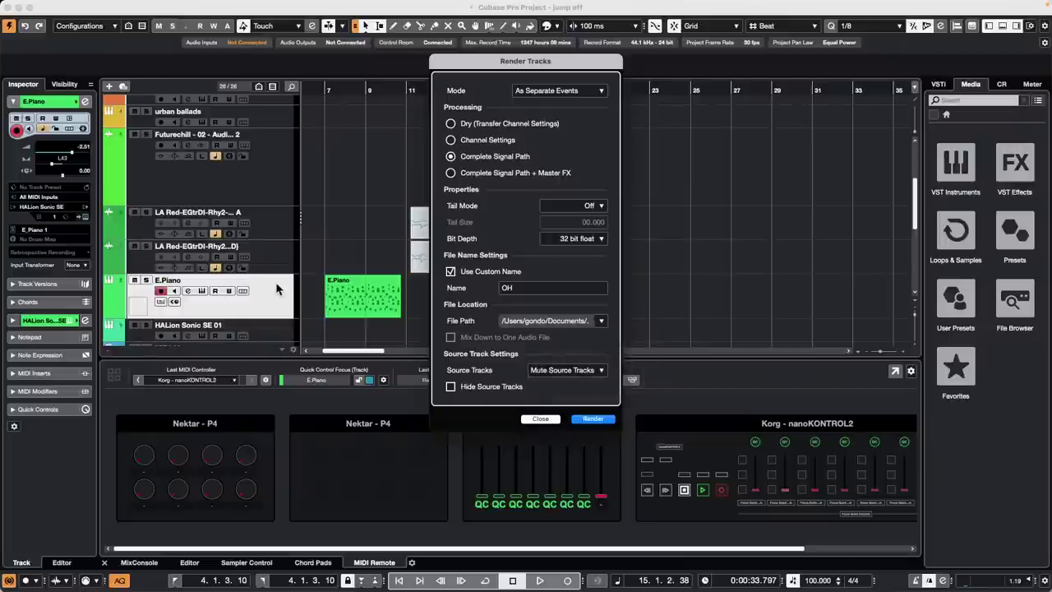
{"action": "left_click", "coordinate": [540, 420]}
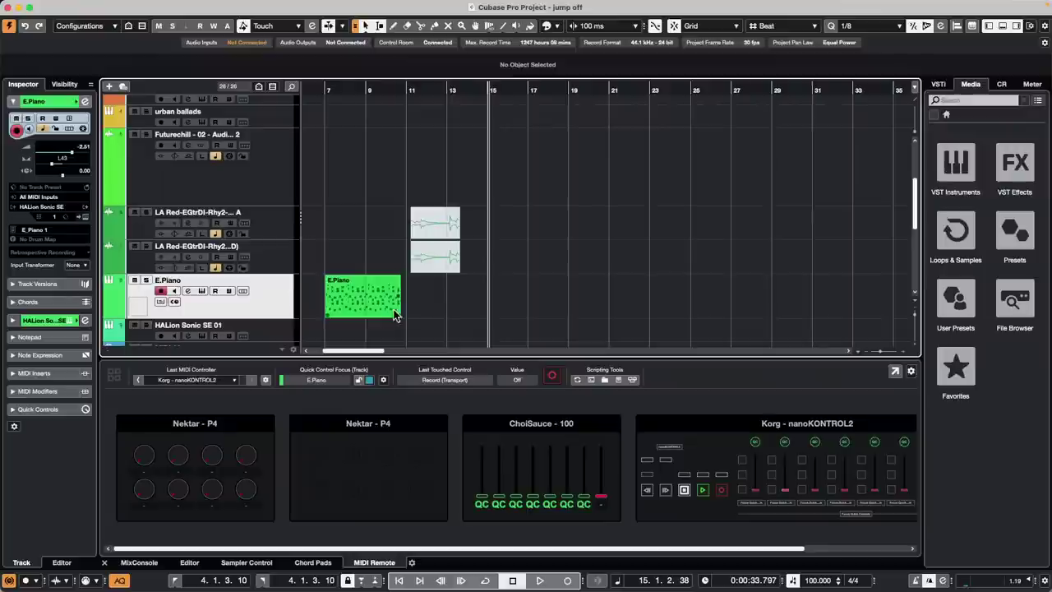
{"action": "left_click", "coordinate": [451, 304]}
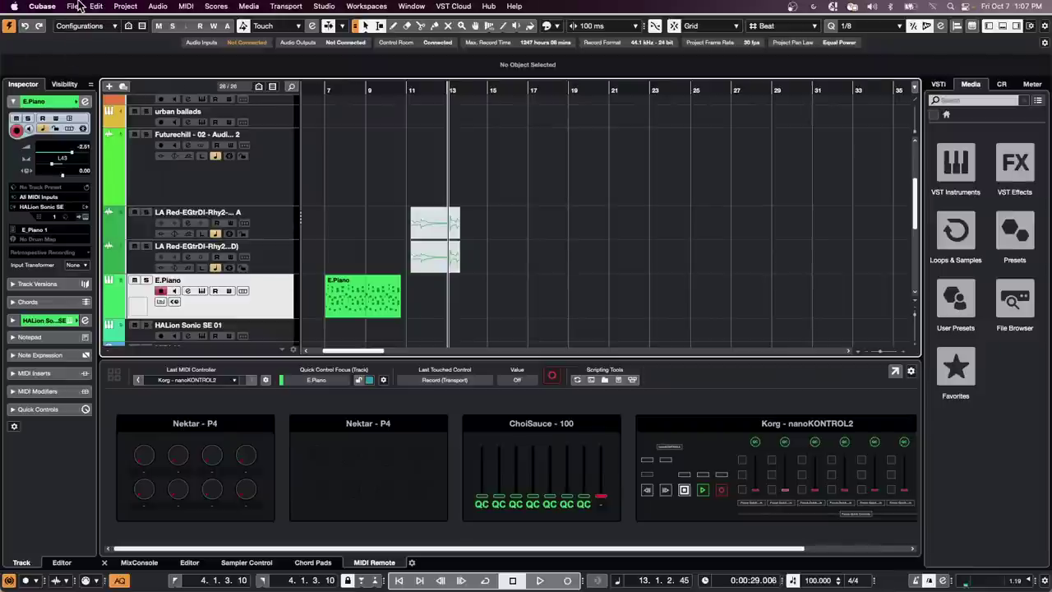
- Open and activate the recent project comping-01.cpr, dismissing the plug-in warning and leaving its missing file unresolved
{"action": "left_click", "coordinate": [72, 6]}
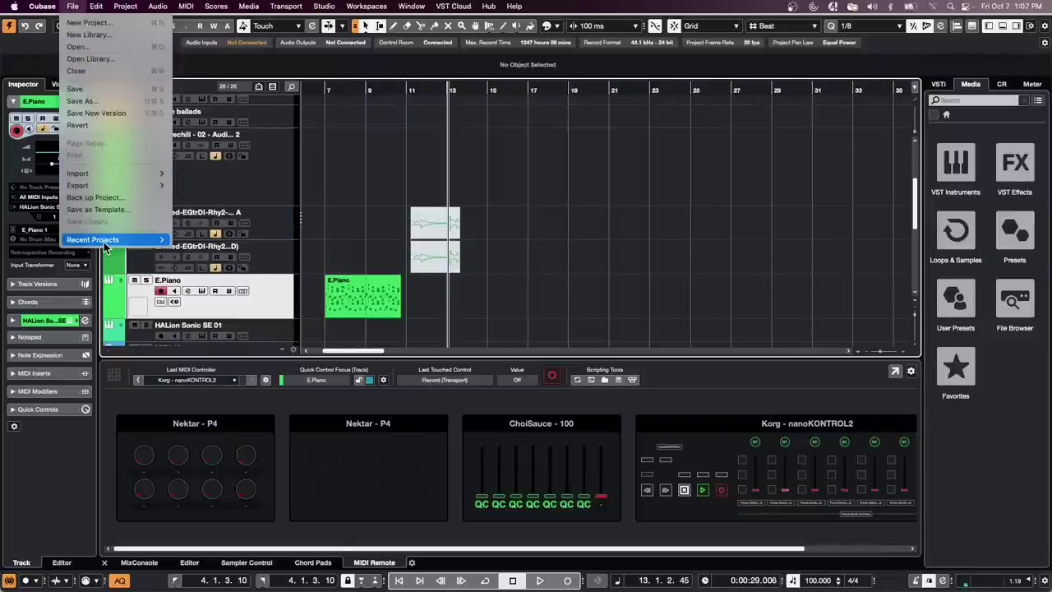
{"action": "mouse_move", "coordinate": [103, 242]}
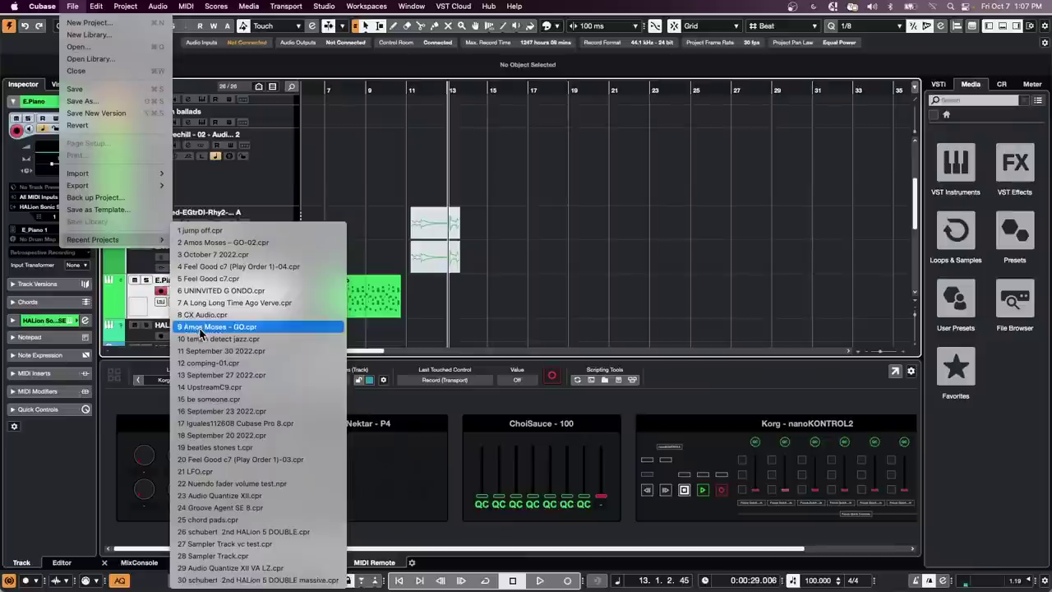
{"action": "key", "text": "Escape"}
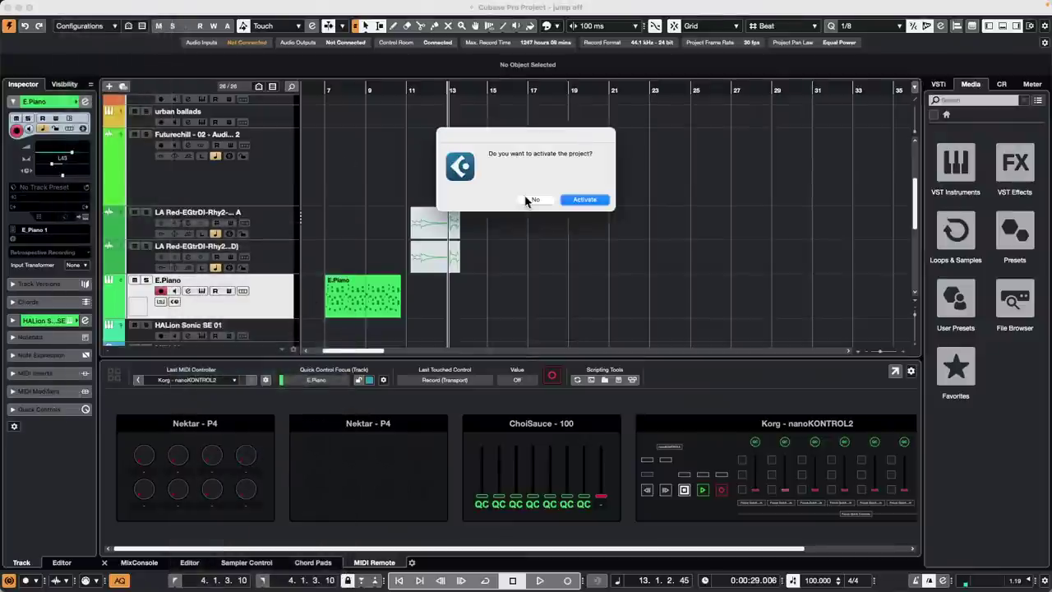
{"action": "left_click", "coordinate": [589, 198]}
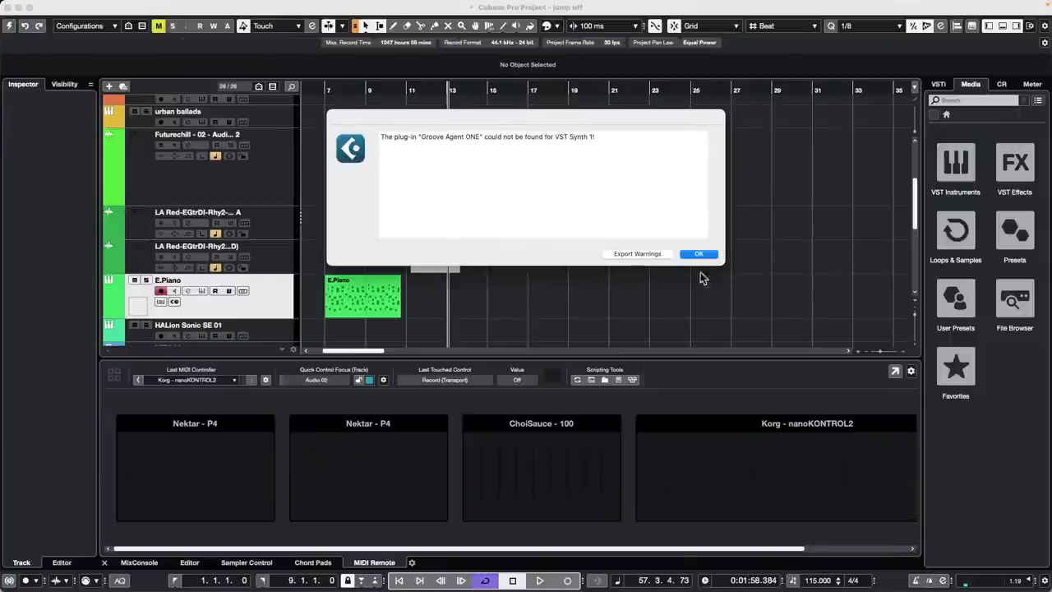
{"action": "left_click", "coordinate": [700, 254]}
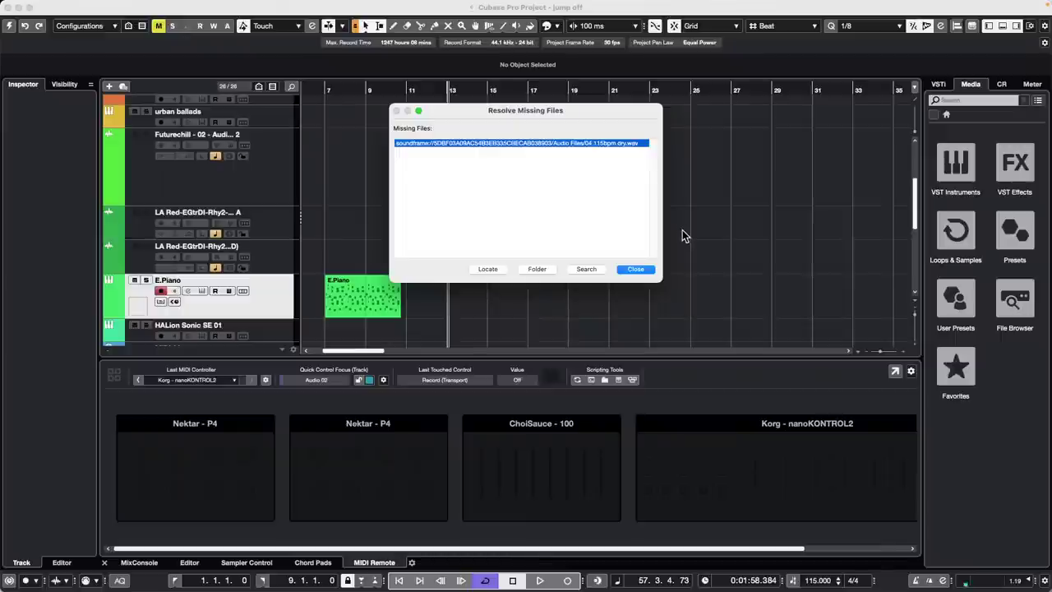
{"action": "left_click", "coordinate": [635, 268]}
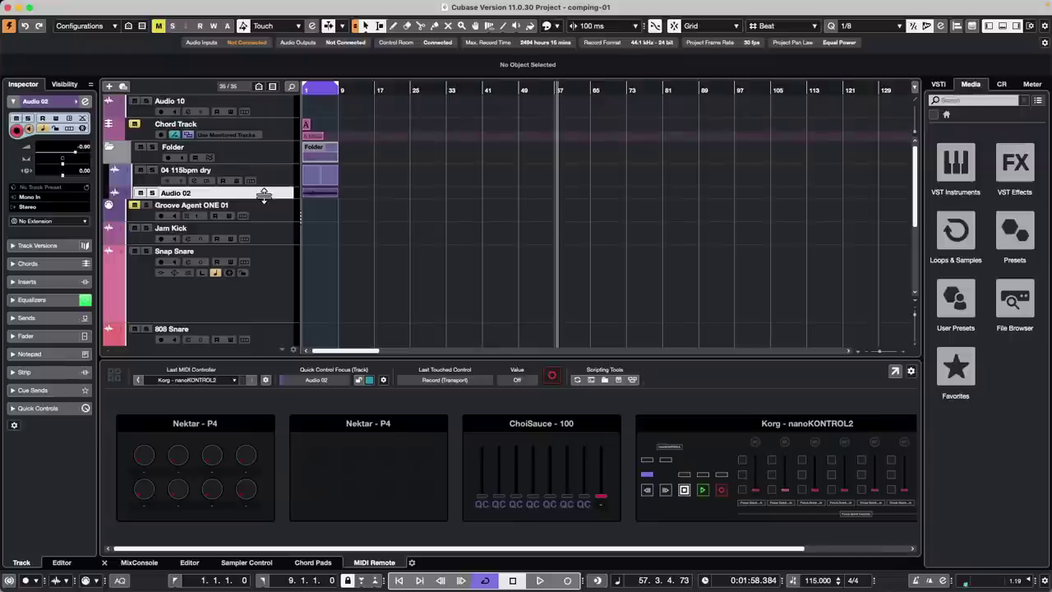
- Enlarge the Audio 02 track and show its take lanes
{"action": "left_click_drag", "start_coordinate": [263, 194], "coordinate": [265, 227]}
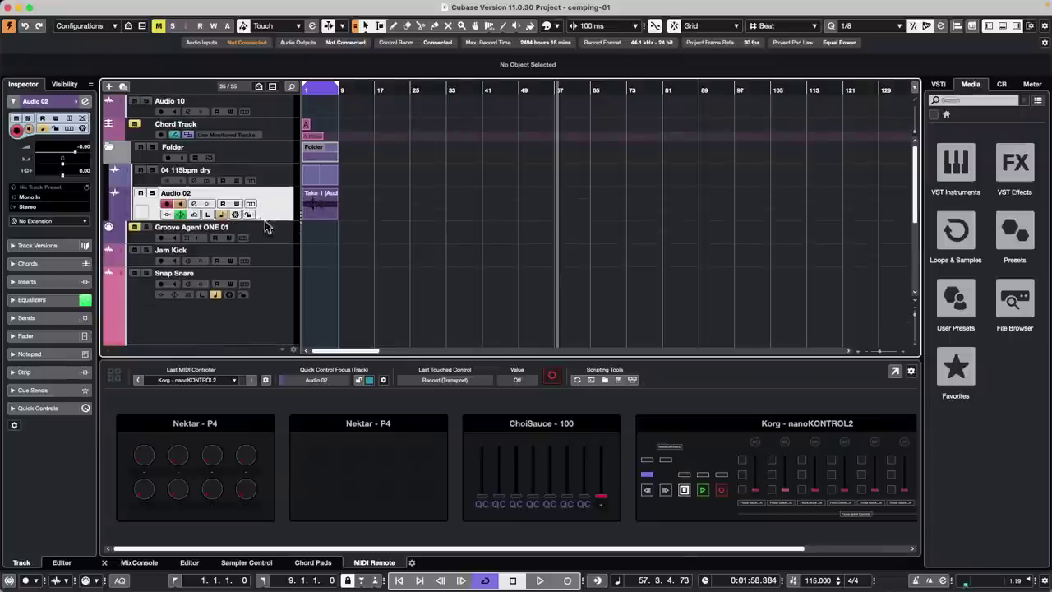
{"action": "left_click_drag", "start_coordinate": [322, 90], "coordinate": [235, 176]}
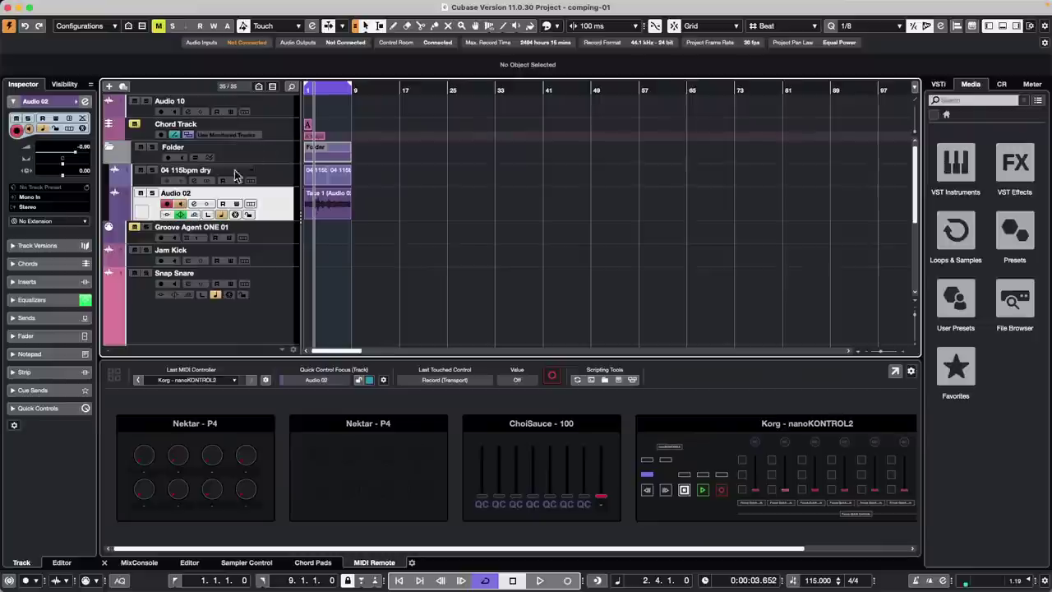
{"action": "left_click", "coordinate": [252, 205]}
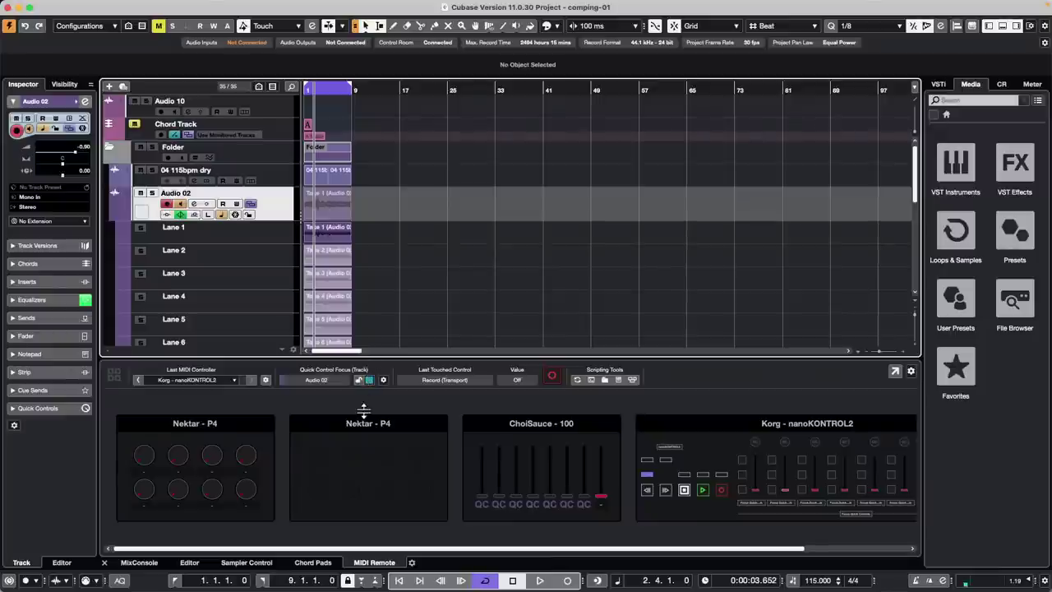
- Activate the Comp tool over the Audio 02 take lanes in bars 1 to 9
{"action": "scroll", "coordinate": [490, 290], "scroll_direction": "down", "scroll_amount": 5}
{"action": "scroll", "coordinate": [489, 289], "scroll_direction": "up", "scroll_amount": 5}
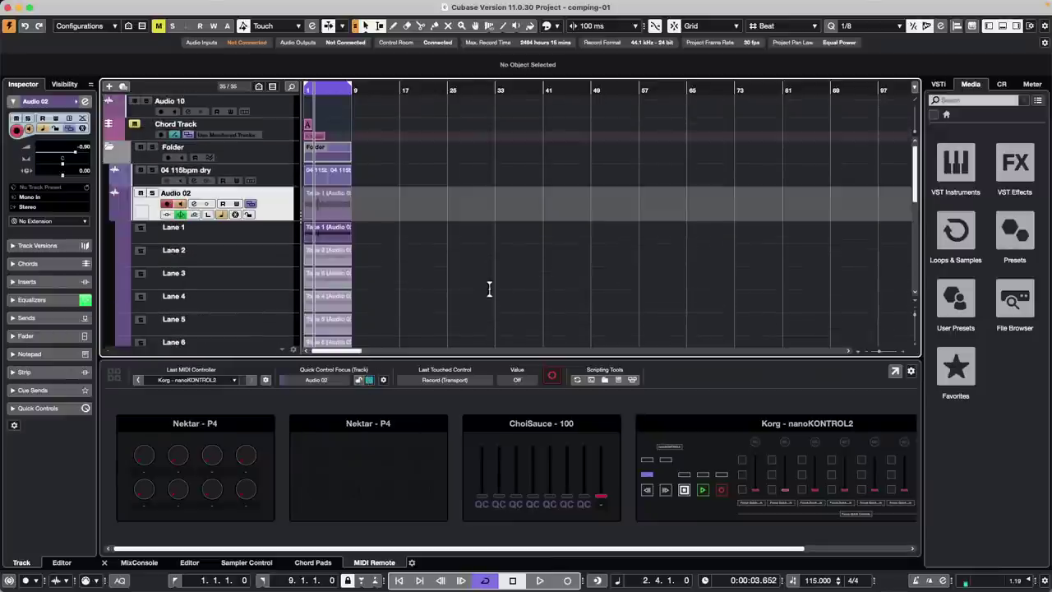
{"action": "scroll", "coordinate": [490, 289], "scroll_direction": "down", "scroll_amount": 5}
{"action": "scroll", "coordinate": [491, 291], "scroll_direction": "up", "scroll_amount": 2}
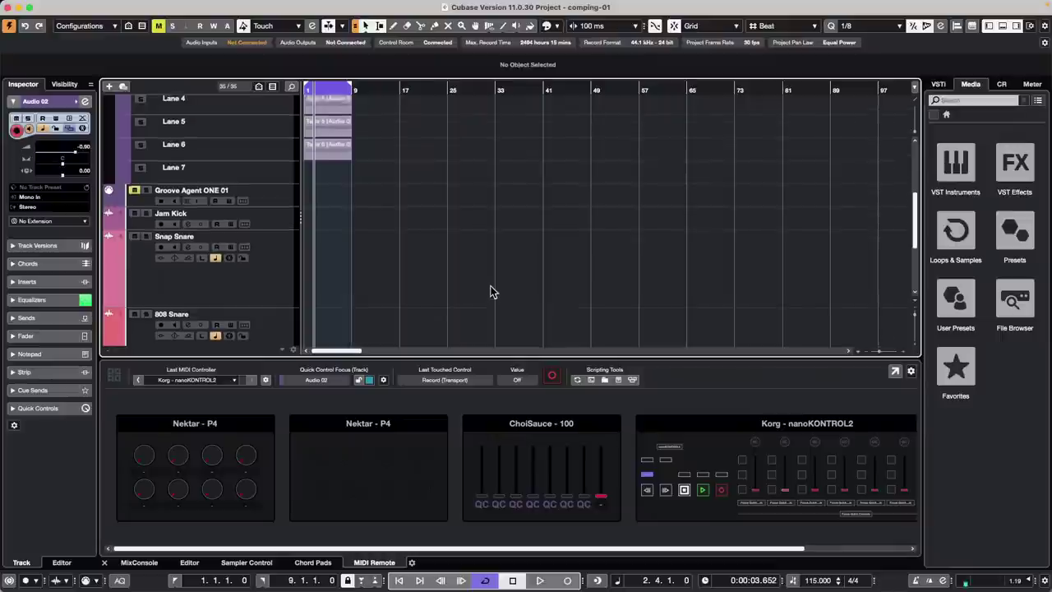
{"action": "scroll", "coordinate": [491, 291], "scroll_direction": "up", "scroll_amount": 3}
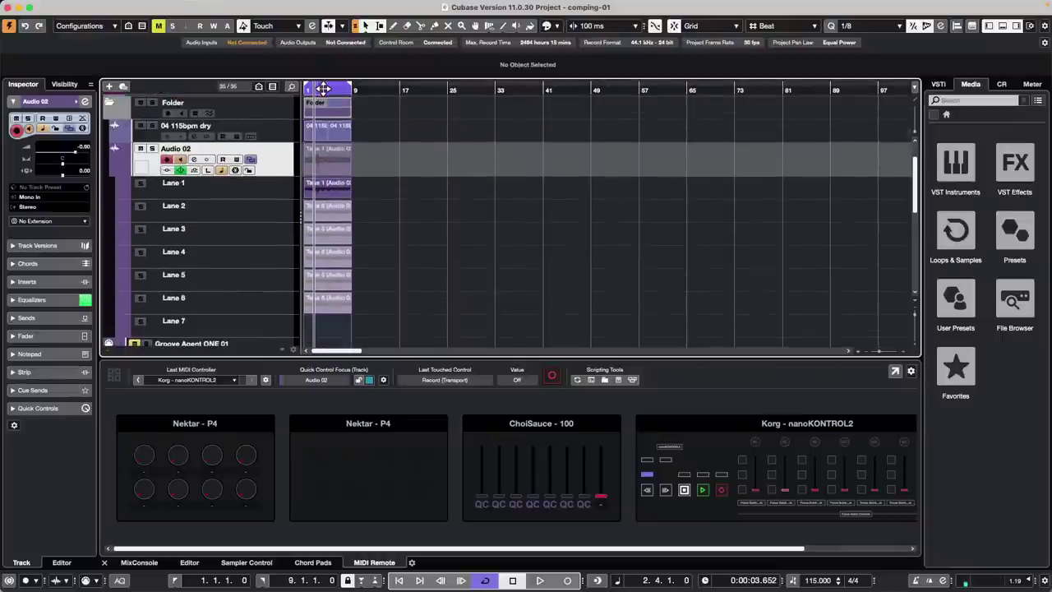
{"action": "left_click_drag", "start_coordinate": [324, 88], "coordinate": [263, 127]}
{"action": "right_click", "coordinate": [388, 215]}
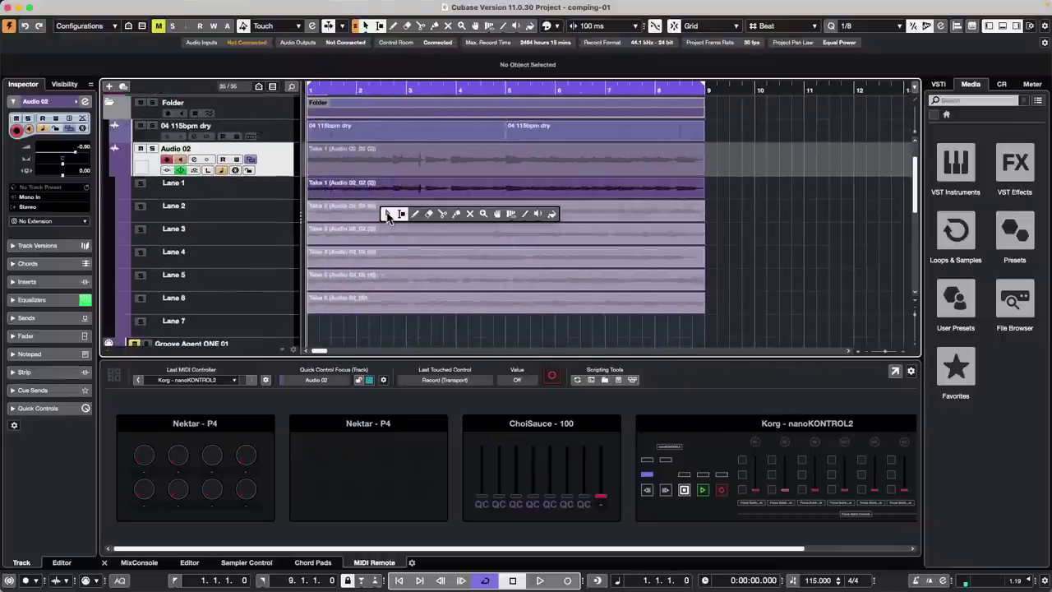
{"action": "left_click", "coordinate": [499, 217]}
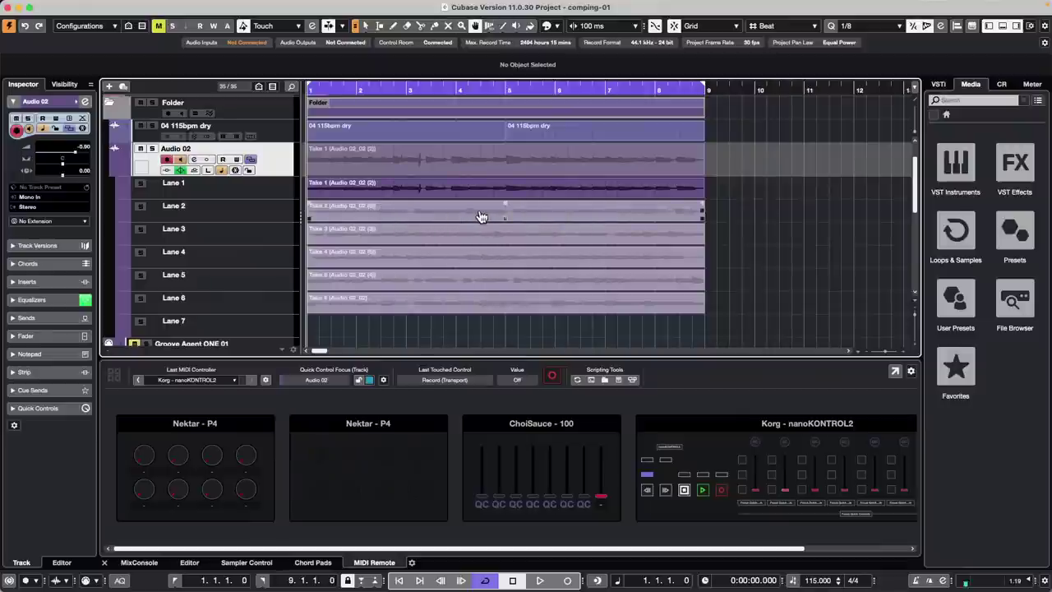
{"action": "right_click", "coordinate": [479, 216]}
{"action": "left_click", "coordinate": [588, 215]}
- Comp sections from takes 2, 3 and 4 on Audio 02, and switch the bar 6 section between takes, finishing on Take 3
{"action": "left_click_drag", "start_coordinate": [356, 207], "coordinate": [681, 254]}
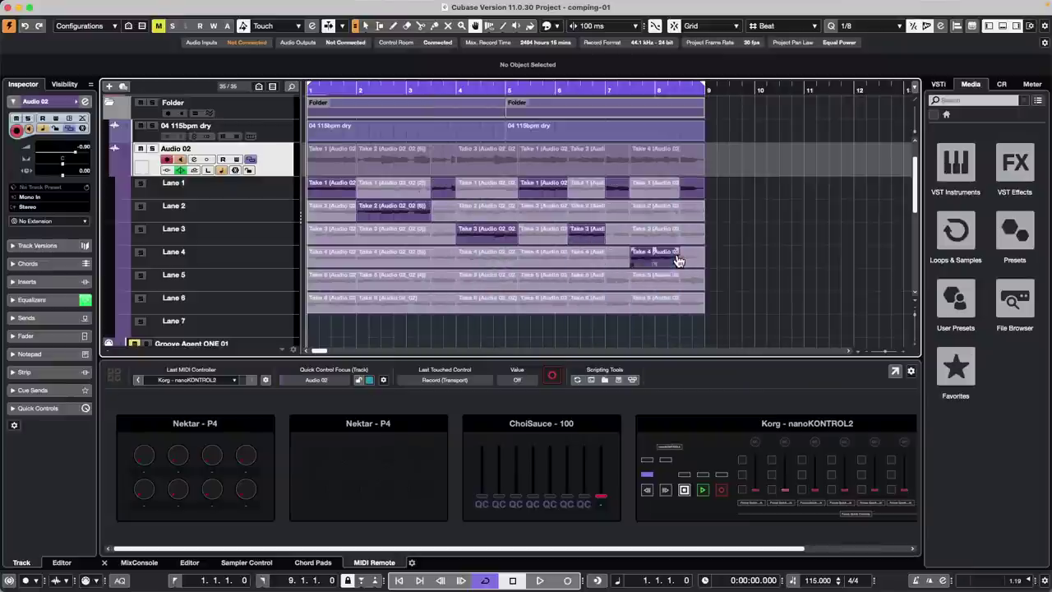
{"action": "left_click", "coordinate": [585, 244]}
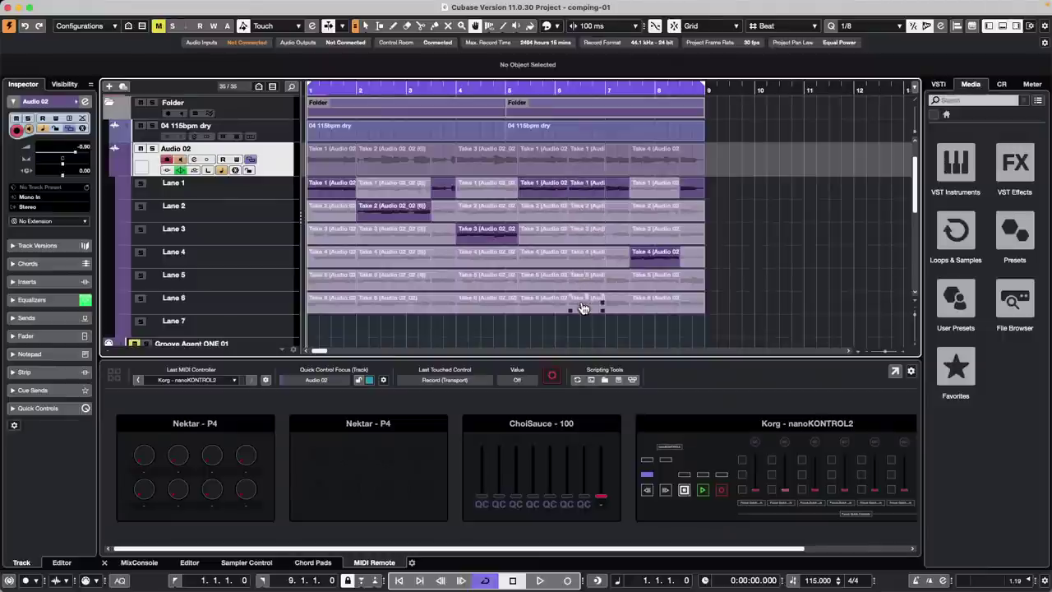
{"action": "left_click", "coordinate": [583, 303]}
{"action": "left_click", "coordinate": [585, 280]}
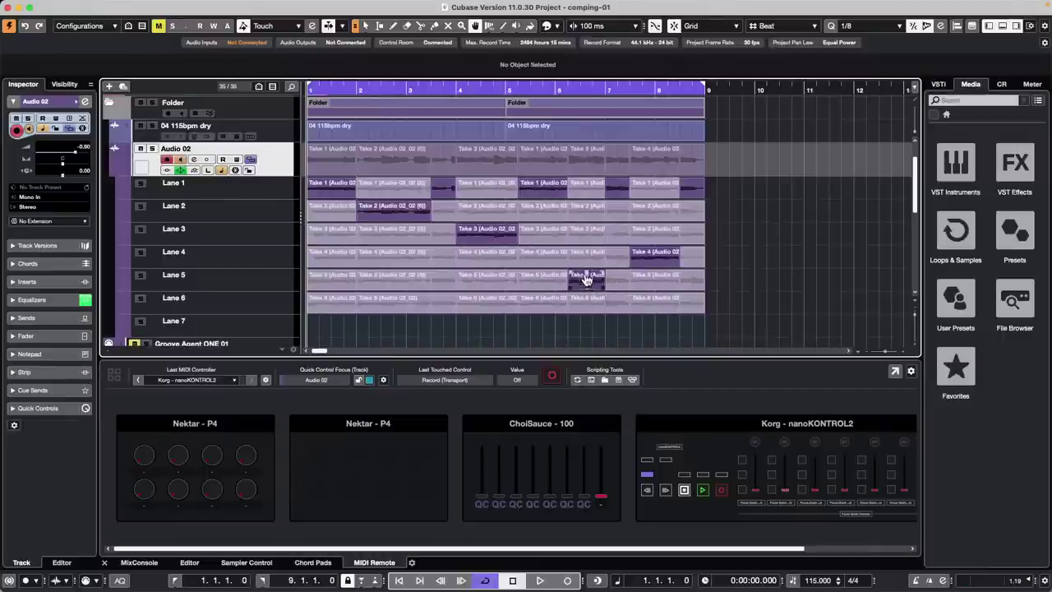
{"action": "left_click", "coordinate": [585, 259]}
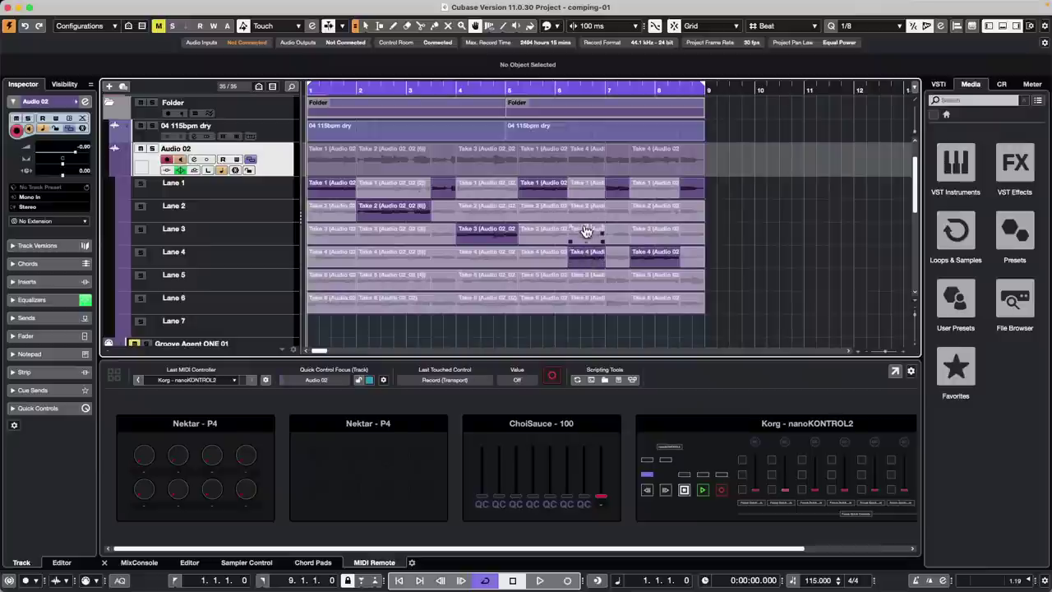
{"action": "left_click", "coordinate": [584, 235]}
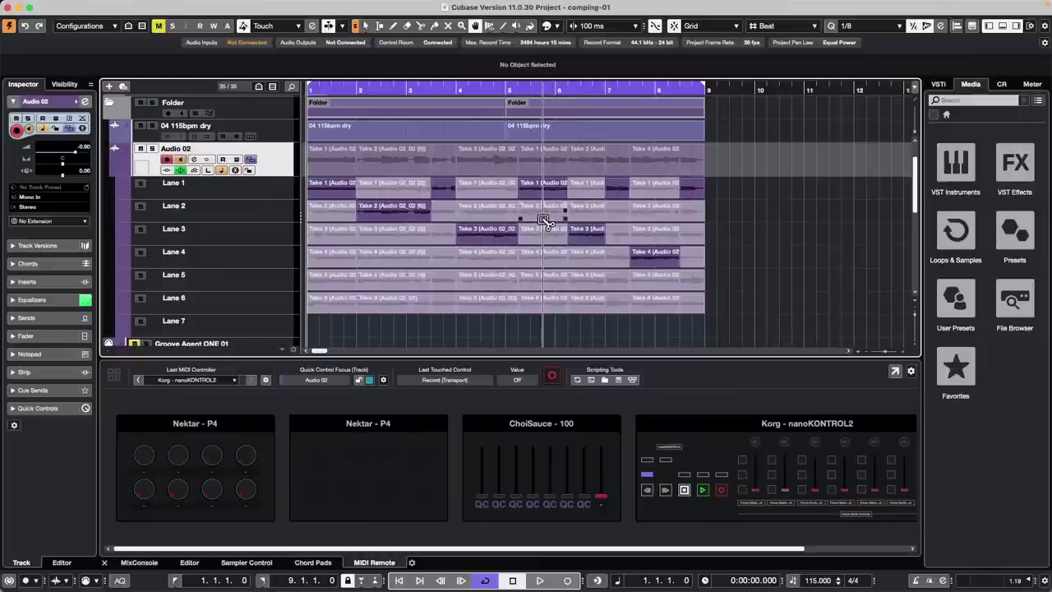
- Split the take section in bar 5, switch its second part to Take 3, and comp two ranges from Take 5 in bars 2–3 and 4
{"action": "left_click", "coordinate": [543, 220], "text": "alt"}
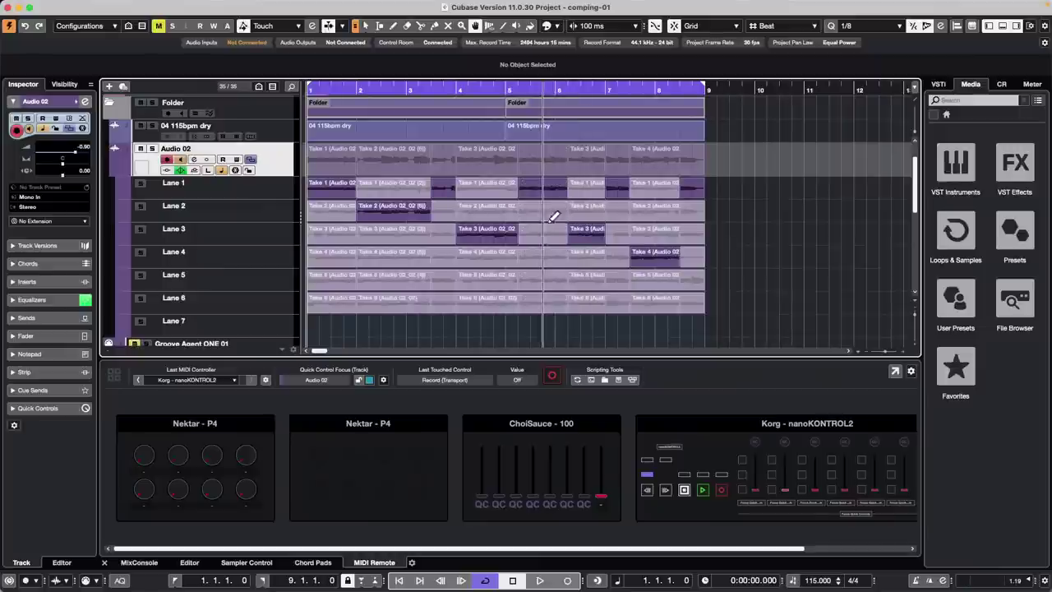
{"action": "left_click", "coordinate": [556, 218]}
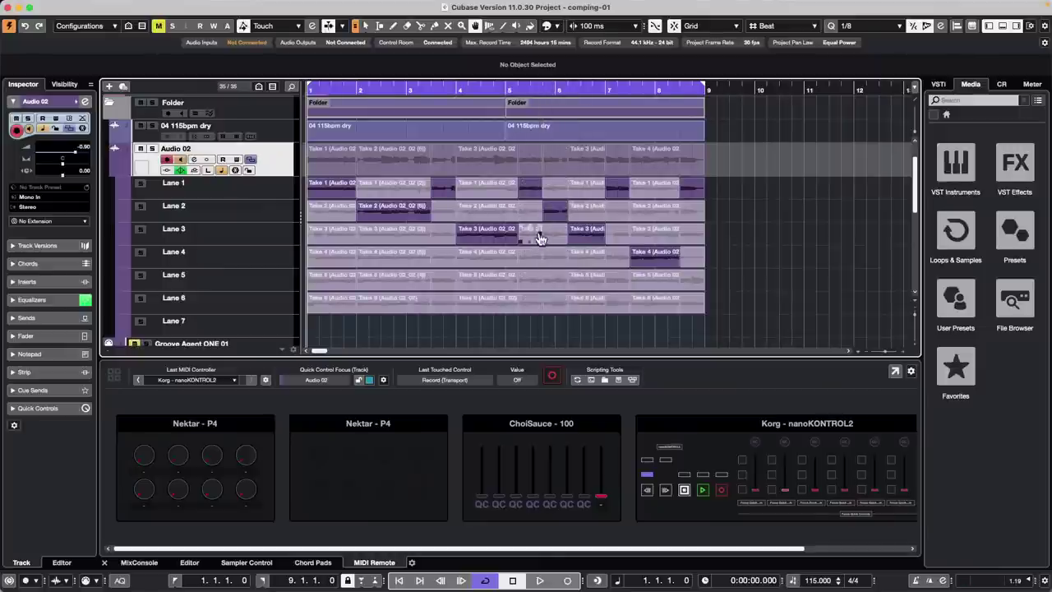
{"action": "left_click", "coordinate": [551, 240]}
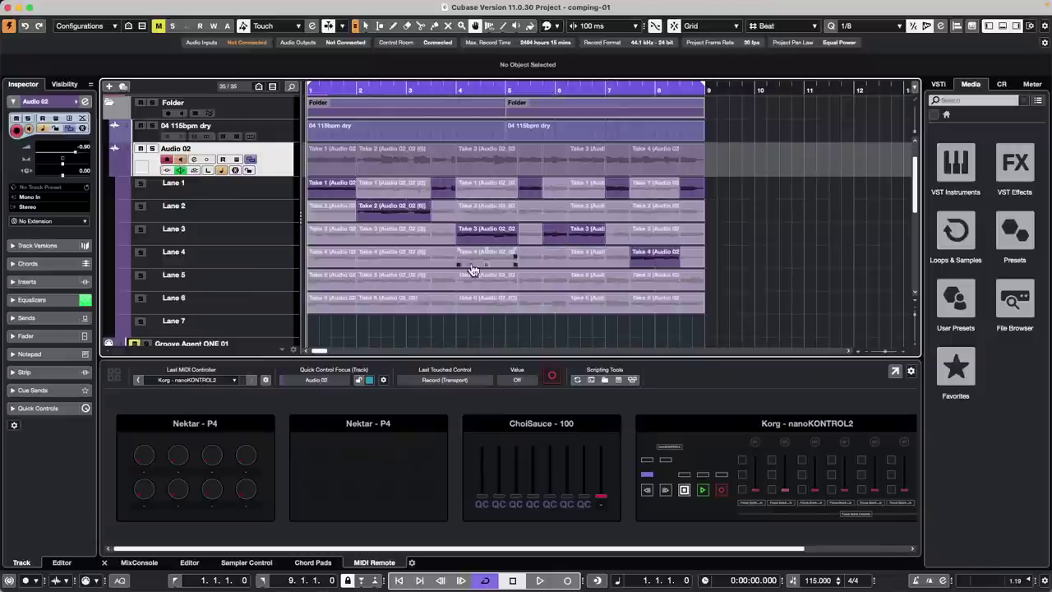
{"action": "left_click", "coordinate": [376, 279]}
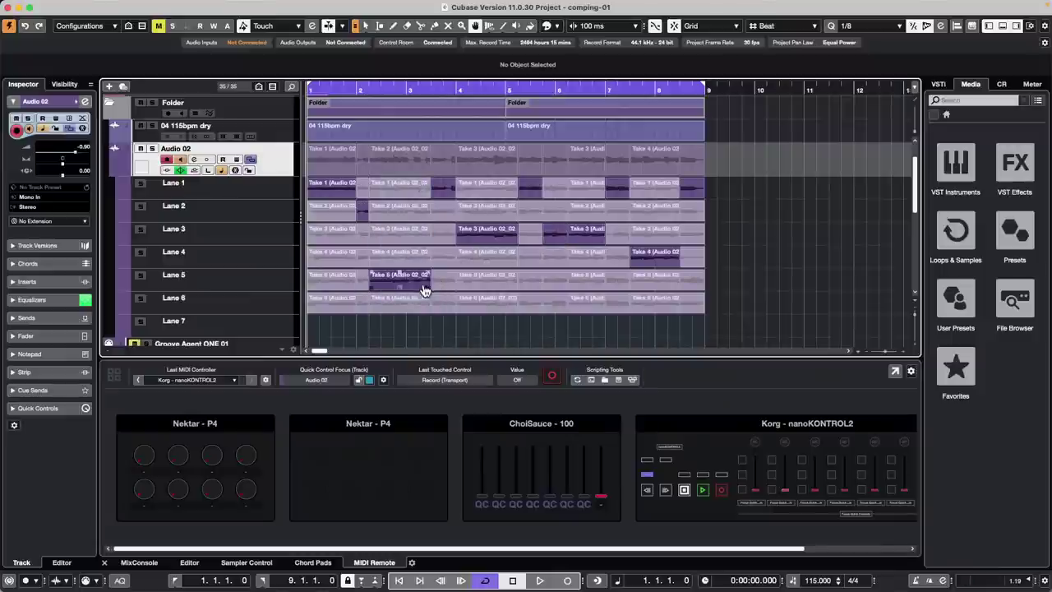
{"action": "left_click_drag", "start_coordinate": [468, 280], "coordinate": [505, 280]}
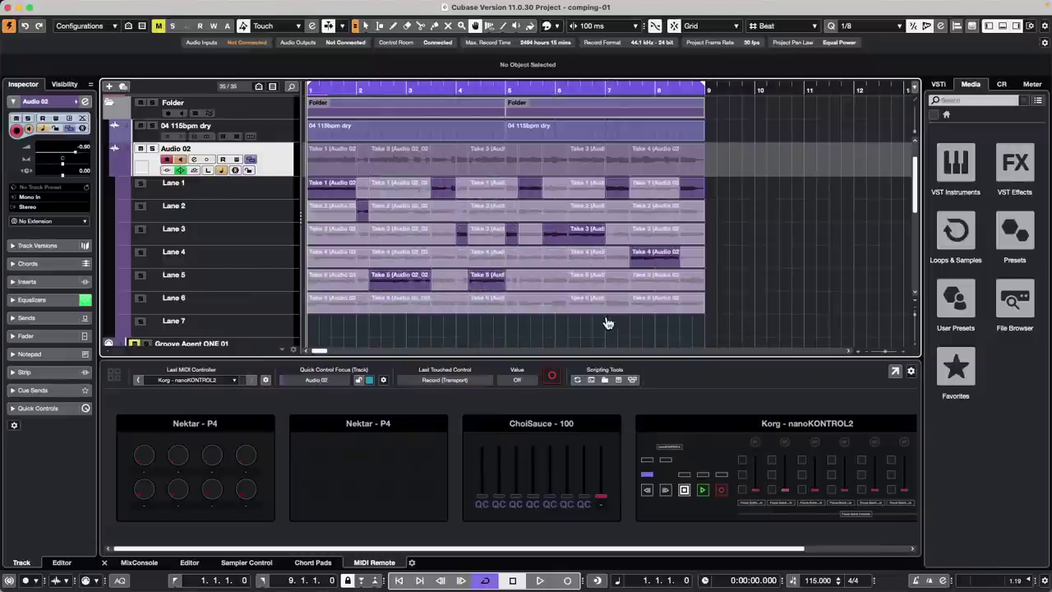
- Undo all the comping edits back to the full, uncut Take 1
{"action": "key", "text": "super+z"}
{"action": "key", "text": "super+z"}
{"action": "key", "text": "super+z"}
{"action": "key", "text": "super+z"}
{"action": "key", "text": "super+z"}
{"action": "key", "text": "super+z"}
{"action": "key", "text": "super+z"}
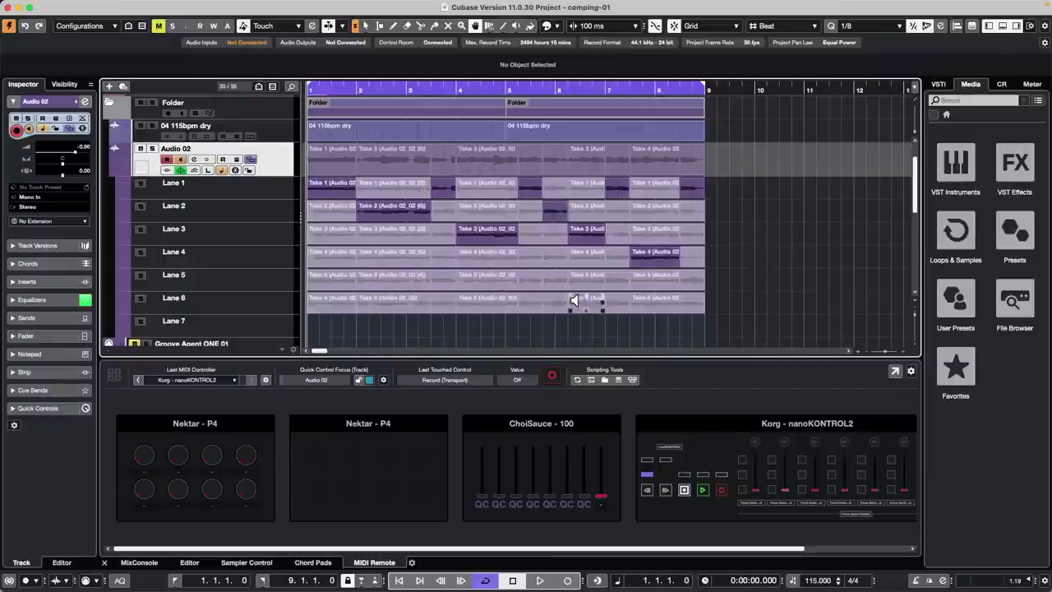
{"action": "key", "text": "super+z"}
{"action": "key", "text": "super+z"}
{"action": "key", "text": "super+z"}
{"action": "key", "text": "super+z"}
{"action": "key", "text": "super+z"}
{"action": "key", "text": "super+z"}
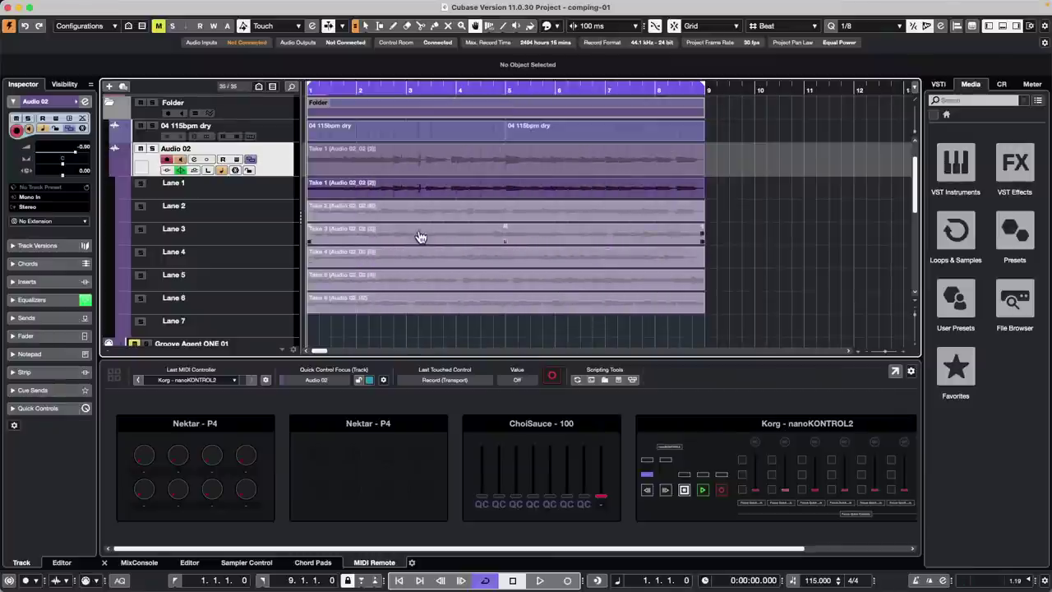
- Comp a range of Take 3 across bars 3 and 4, undo its activation, split the range at bar 4, and activate Take 3's second part
{"action": "left_click_drag", "start_coordinate": [419, 235], "coordinate": [497, 235]}
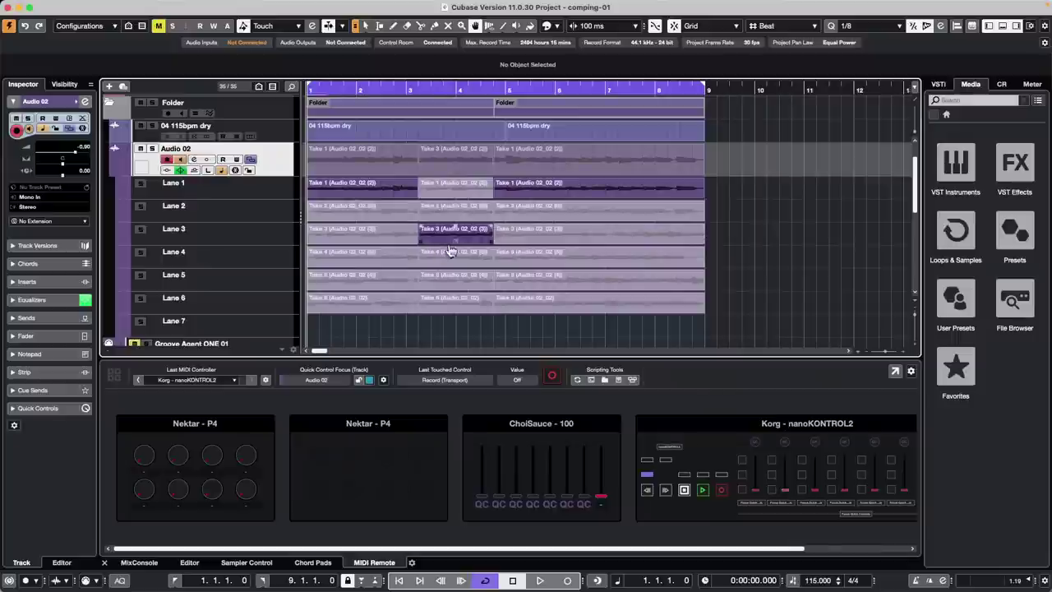
{"action": "key", "text": "super+z"}
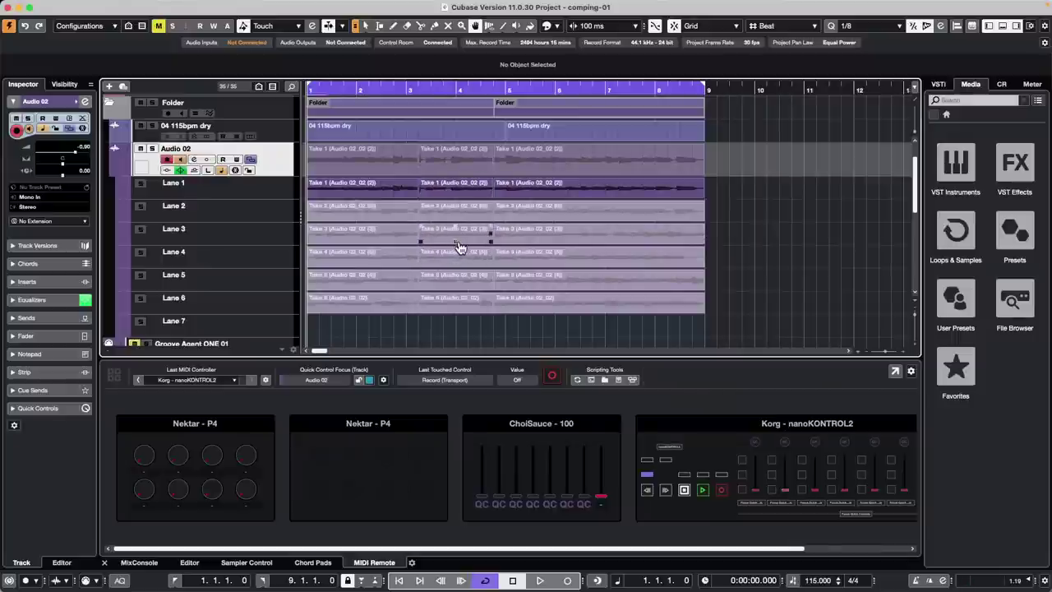
{"action": "left_click", "coordinate": [461, 243], "text": "alt"}
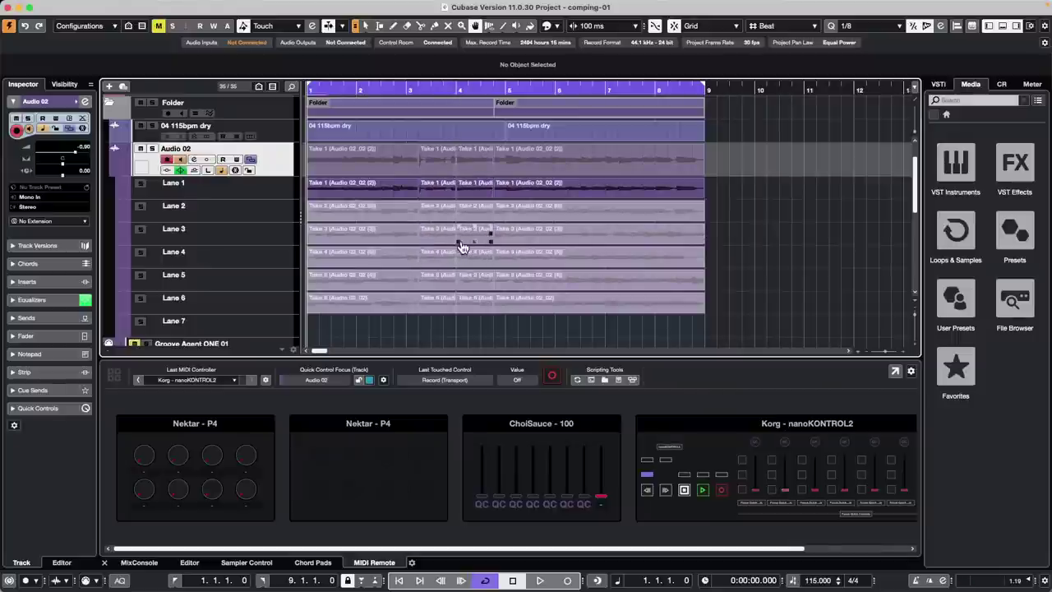
{"action": "left_click", "coordinate": [471, 237]}
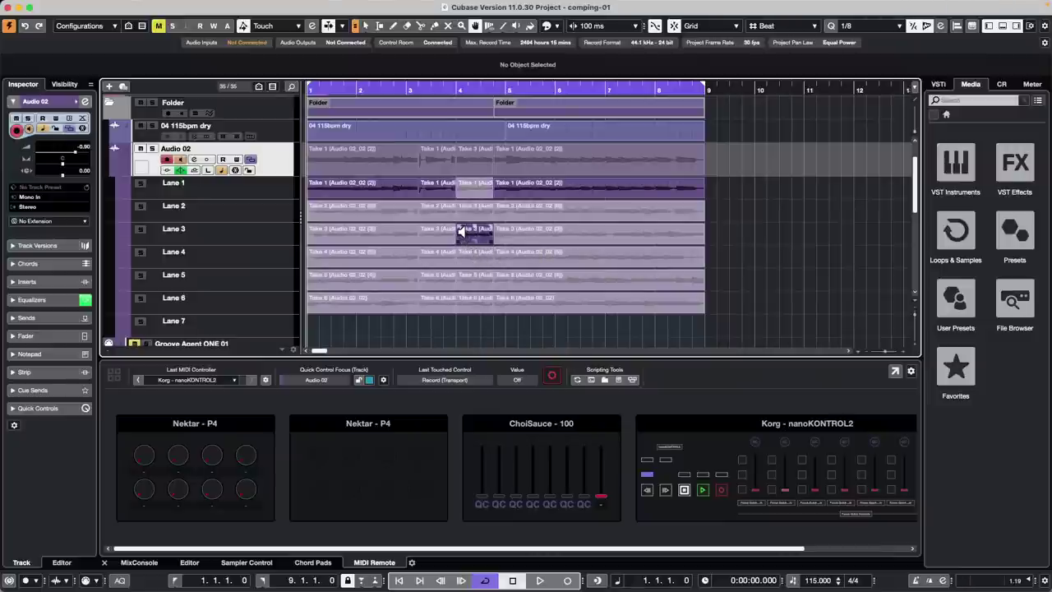
- Audition the section on Lane 3 and raise the Control Room main level to 4.07
{"action": "left_click", "coordinate": [461, 231]}
{"action": "left_click", "coordinate": [467, 253]}
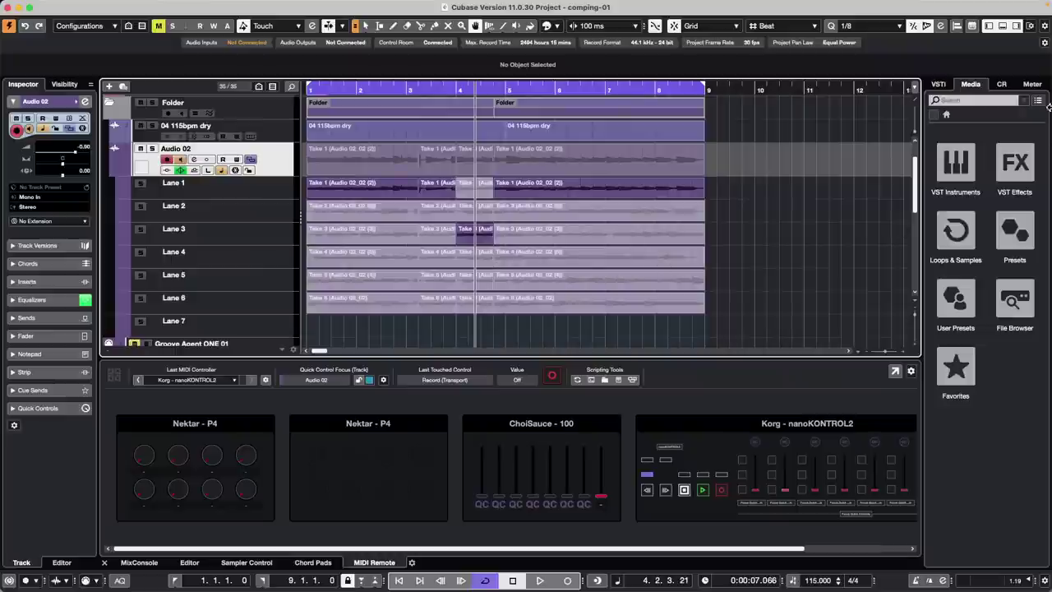
{"action": "left_click", "coordinate": [1001, 84]}
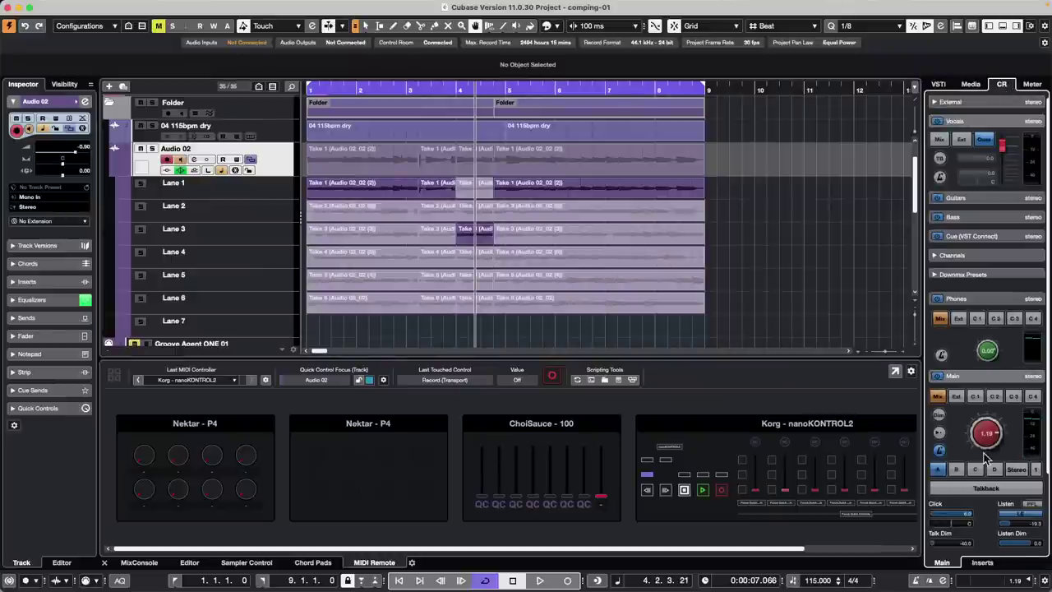
{"action": "left_click_drag", "start_coordinate": [983, 444], "coordinate": [985, 438]}
- Comp sections from lanes 2, 3 and 4 between bars 6 and 8, giving the end of the Take 4 section to Take 3
{"action": "left_click_drag", "start_coordinate": [627, 211], "coordinate": [690, 211]}
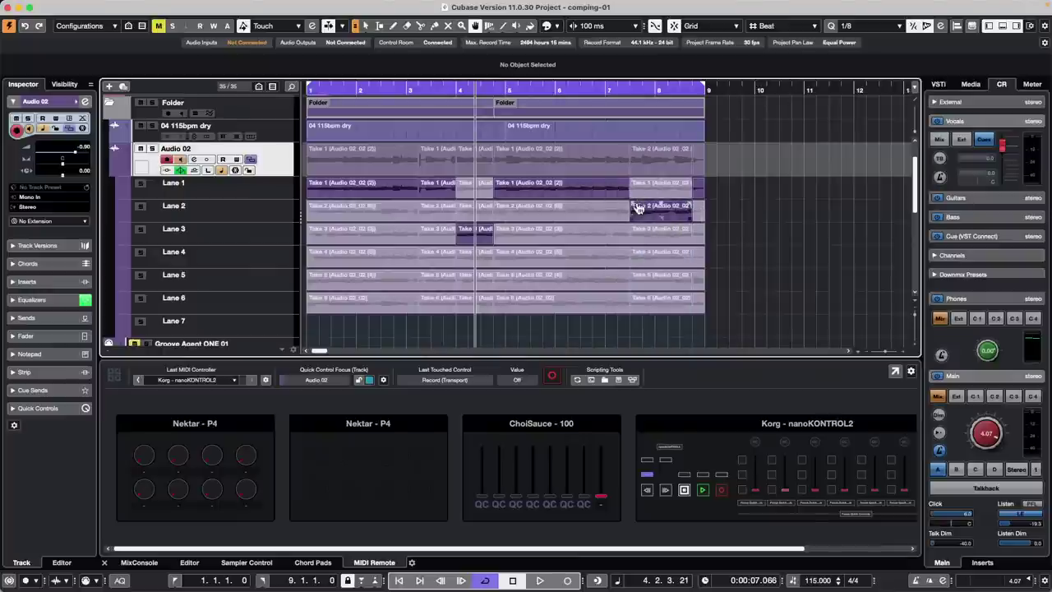
{"action": "left_click_drag", "start_coordinate": [666, 240], "coordinate": [694, 242]}
{"action": "left_click_drag", "start_coordinate": [580, 261], "coordinate": [618, 261]}
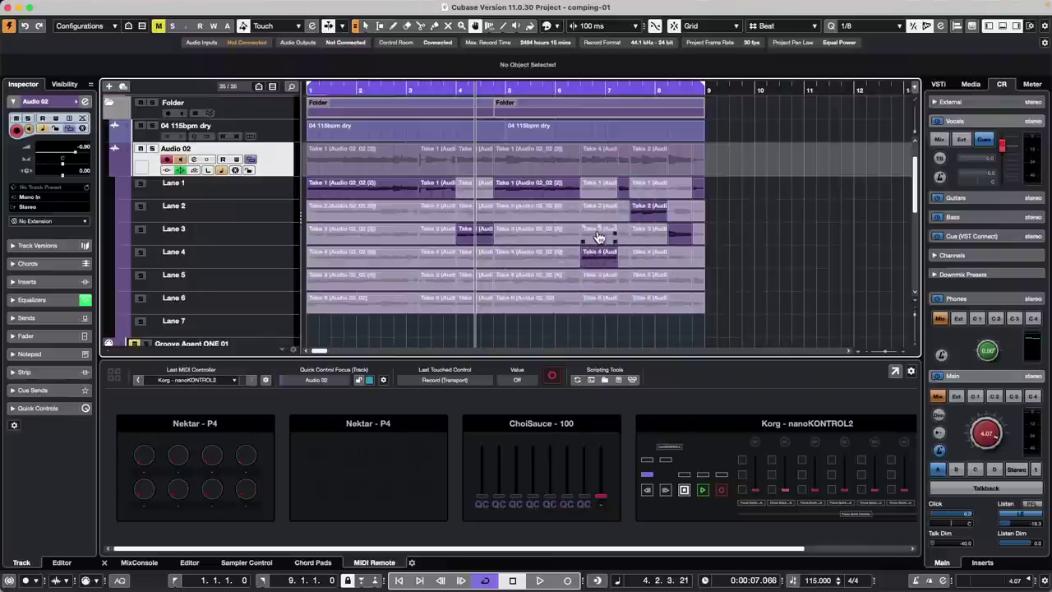
{"action": "left_click", "coordinate": [607, 235]}
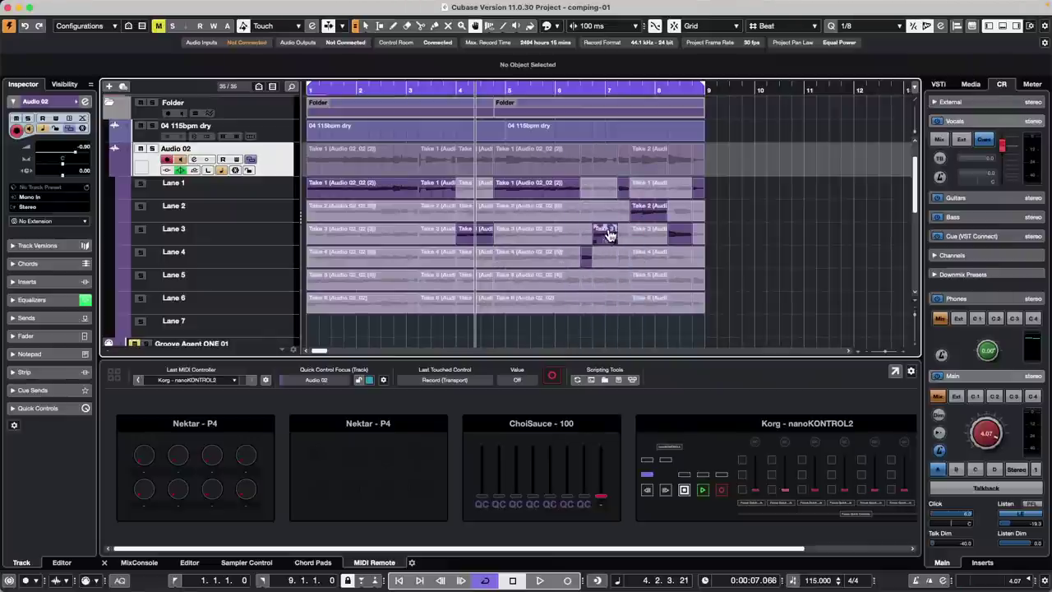
- Undo the comp edits and splits on Audio 02 until Take 1 is whole again
{"action": "key", "text": "super+z"}
{"action": "key", "text": "super+z"}
{"action": "key", "text": "super+z"}
{"action": "key", "text": "super+z"}
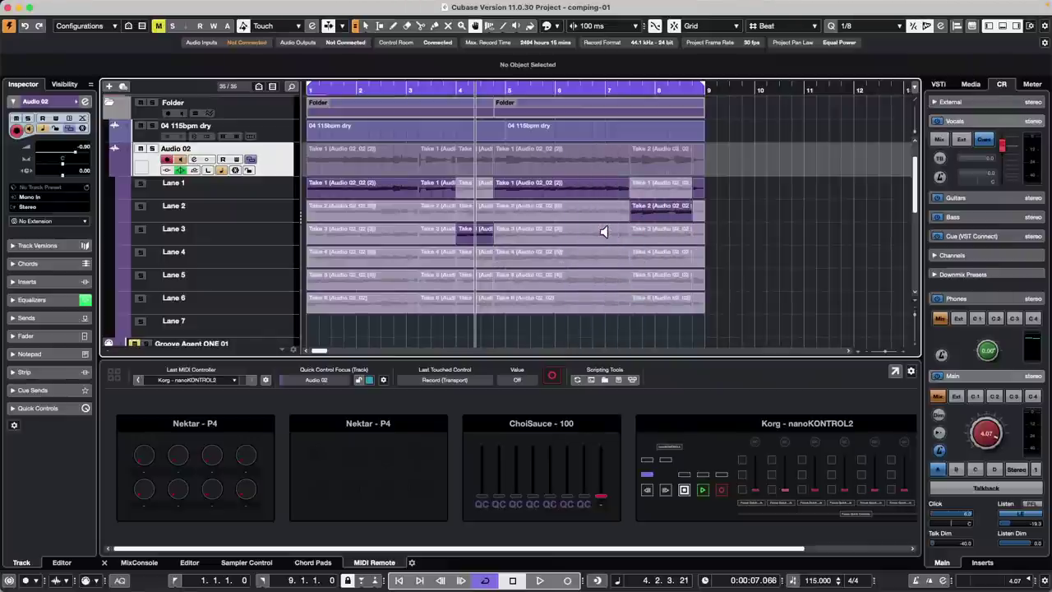
{"action": "key", "text": "super+z"}
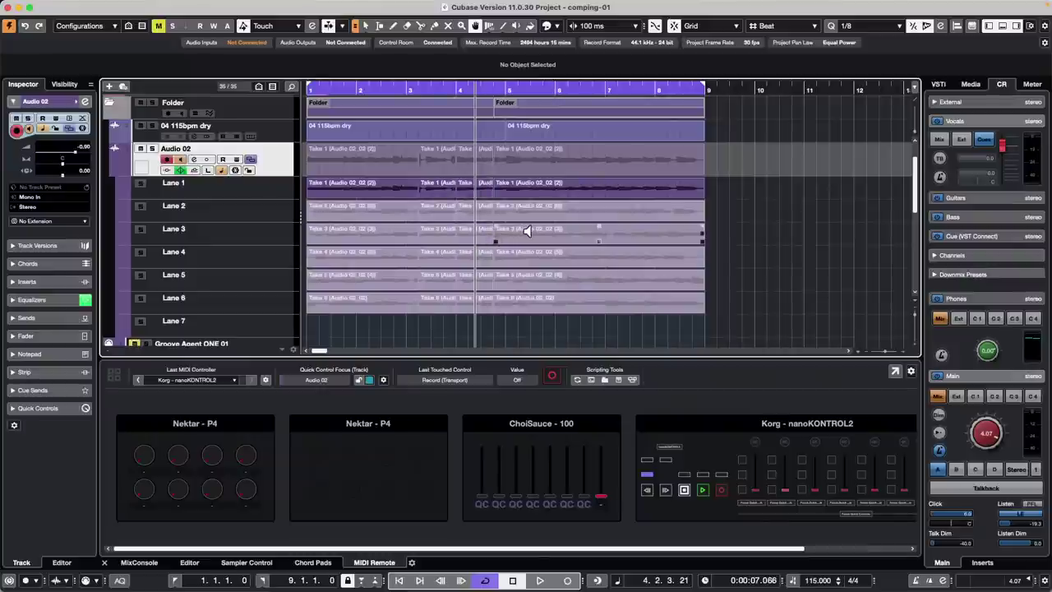
{"action": "key", "text": "super+z"}
{"action": "key", "text": "super+z"}
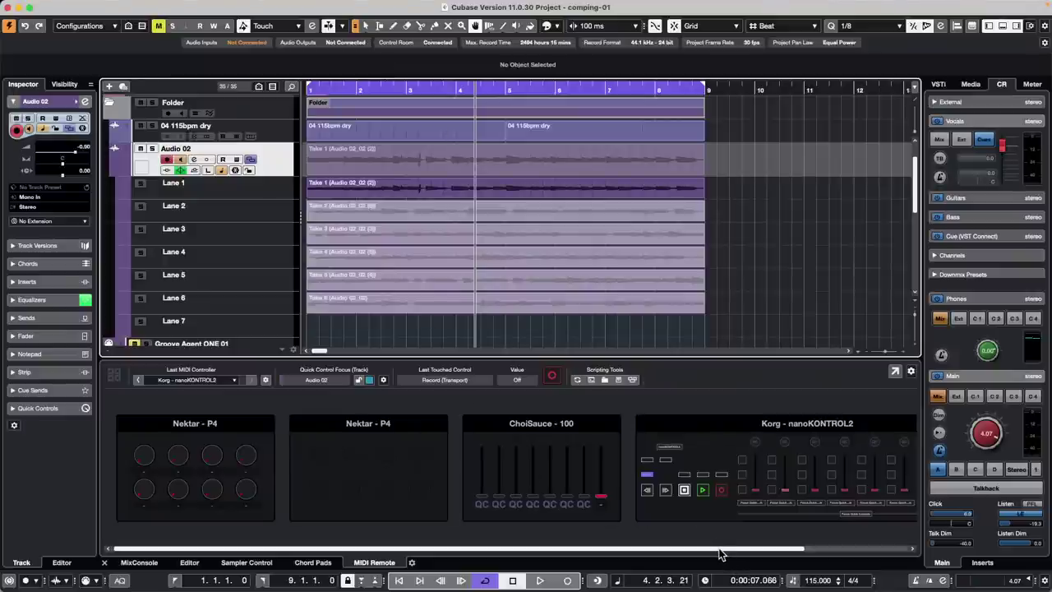
- Show the MixConsole in the lower zone and look through its channels horizontally from Mono In to Stereo
{"action": "scroll", "coordinate": [719, 549], "scroll_direction": "right", "scroll_amount": 1}
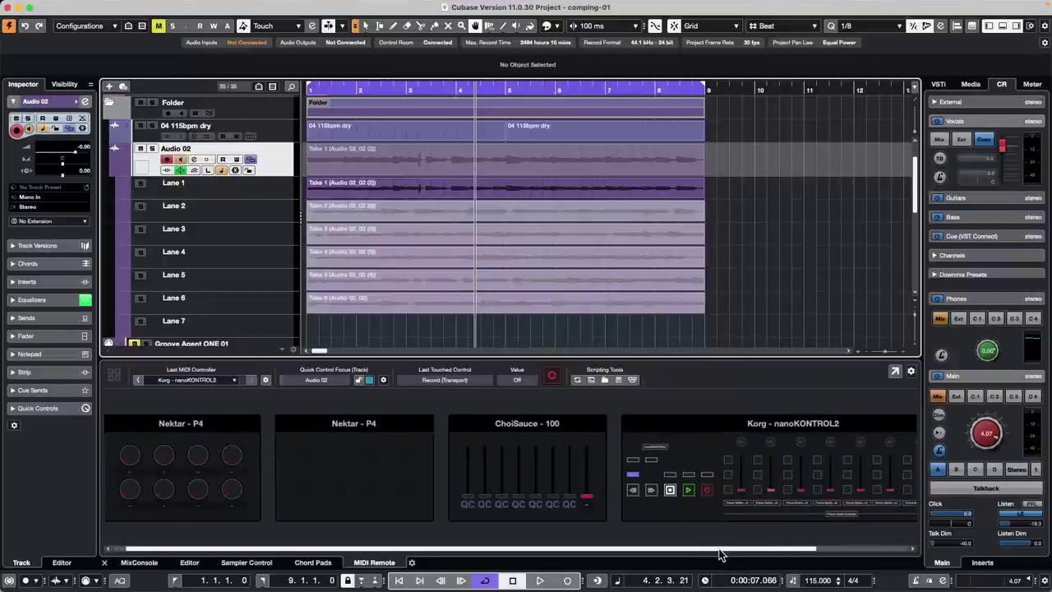
{"action": "left_click", "coordinate": [139, 562]}
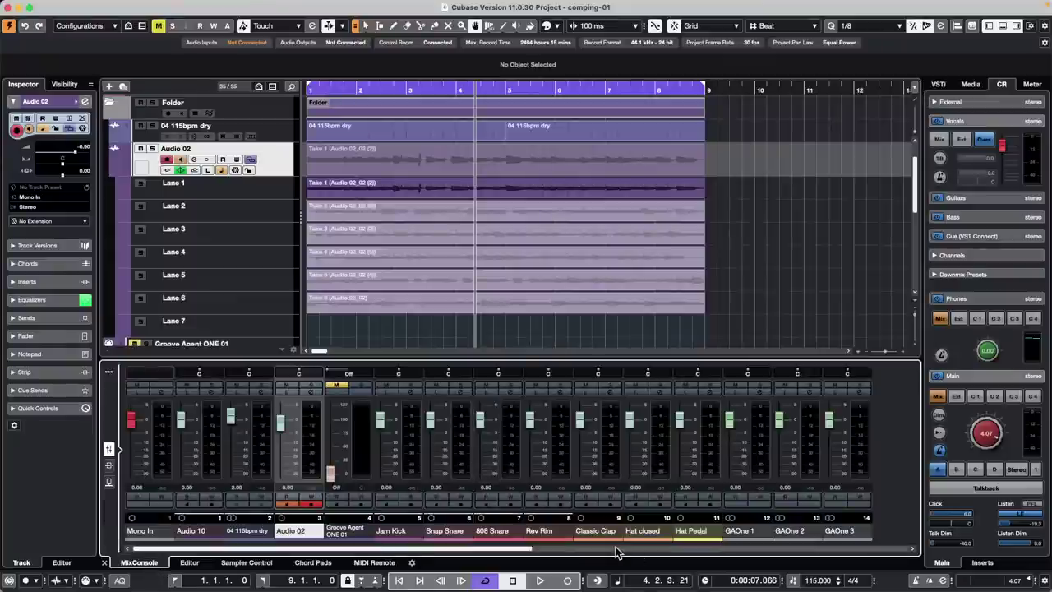
{"action": "scroll", "coordinate": [618, 550], "scroll_direction": "right", "scroll_amount": 7}
{"action": "scroll", "coordinate": [618, 550], "scroll_direction": "left", "scroll_amount": 7}
{"action": "scroll", "coordinate": [619, 550], "scroll_direction": "right", "scroll_amount": 8}
{"action": "scroll", "coordinate": [618, 550], "scroll_direction": "left", "scroll_amount": 7}
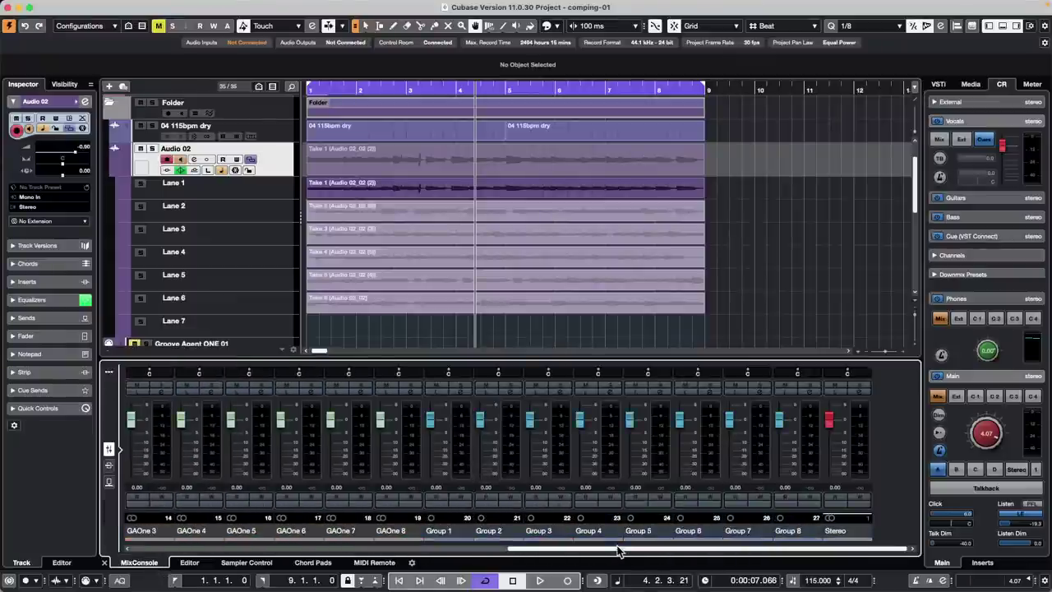
{"action": "scroll", "coordinate": [618, 550], "scroll_direction": "right", "scroll_amount": 7}
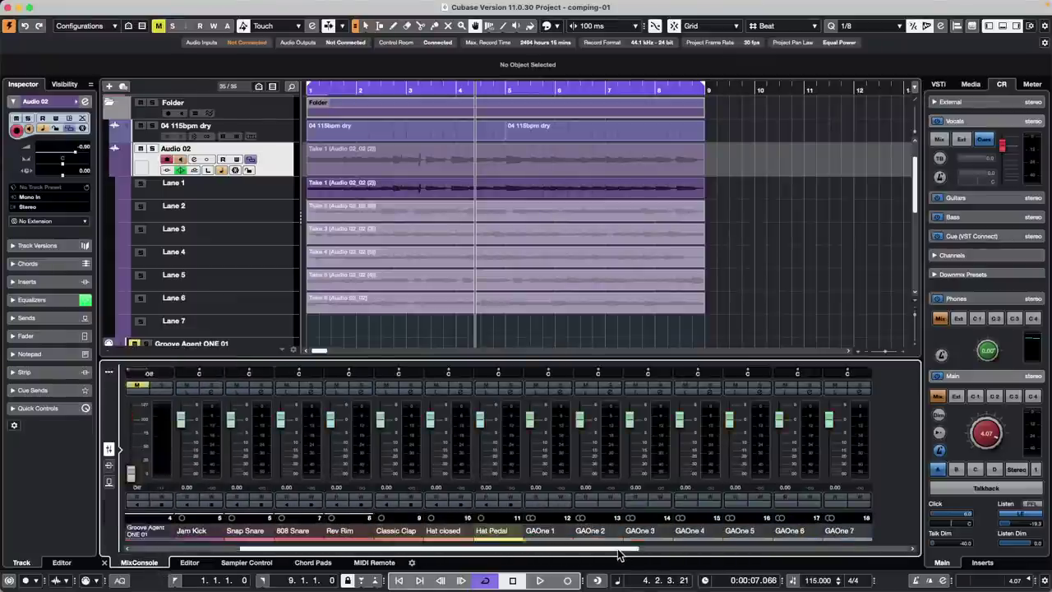
{"action": "scroll", "coordinate": [618, 550], "scroll_direction": "left", "scroll_amount": 3}
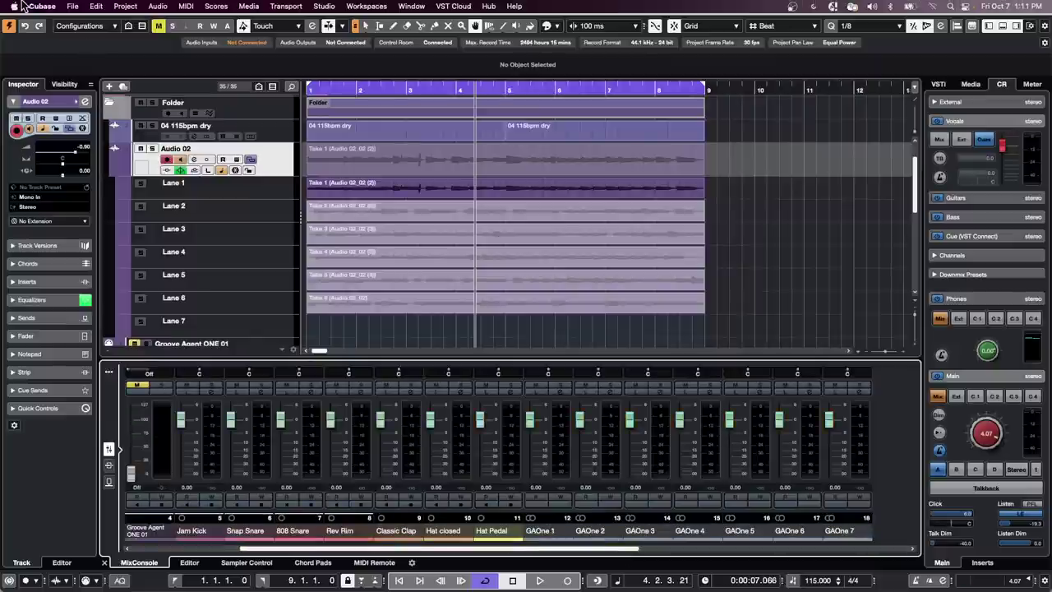
- Toggle the natural scroll direction option in the macOS Mouse preferences and close System Preferences
{"action": "left_click", "coordinate": [14, 6]}
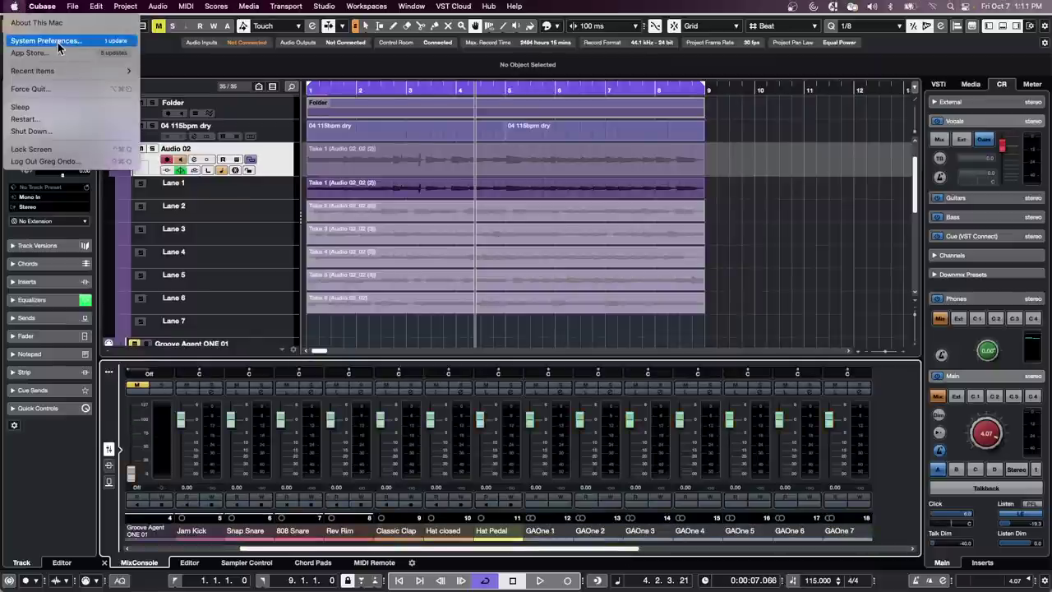
{"action": "left_click", "coordinate": [46, 41]}
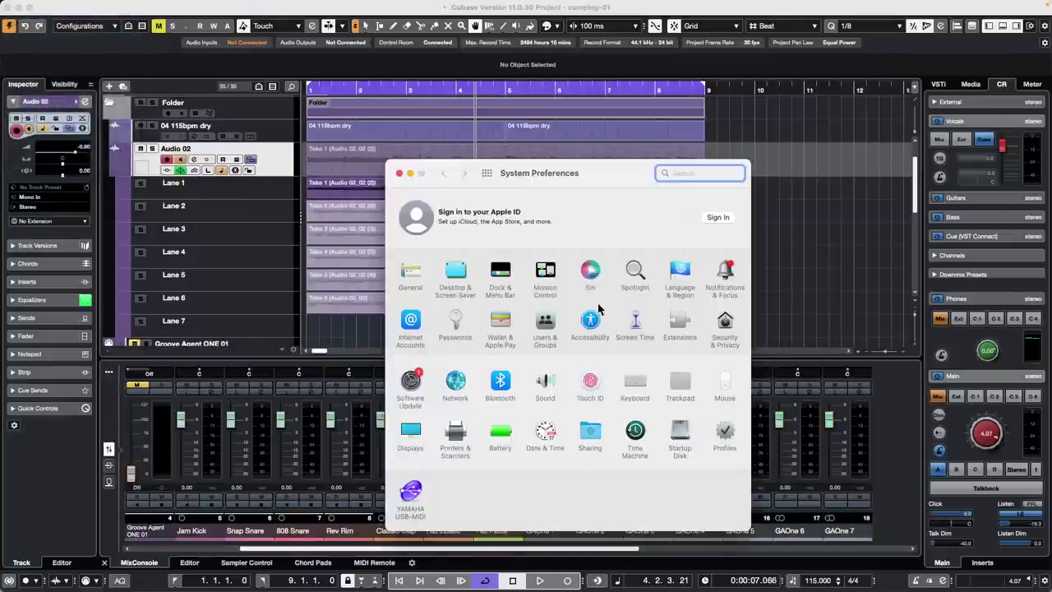
{"action": "left_click", "coordinate": [731, 386]}
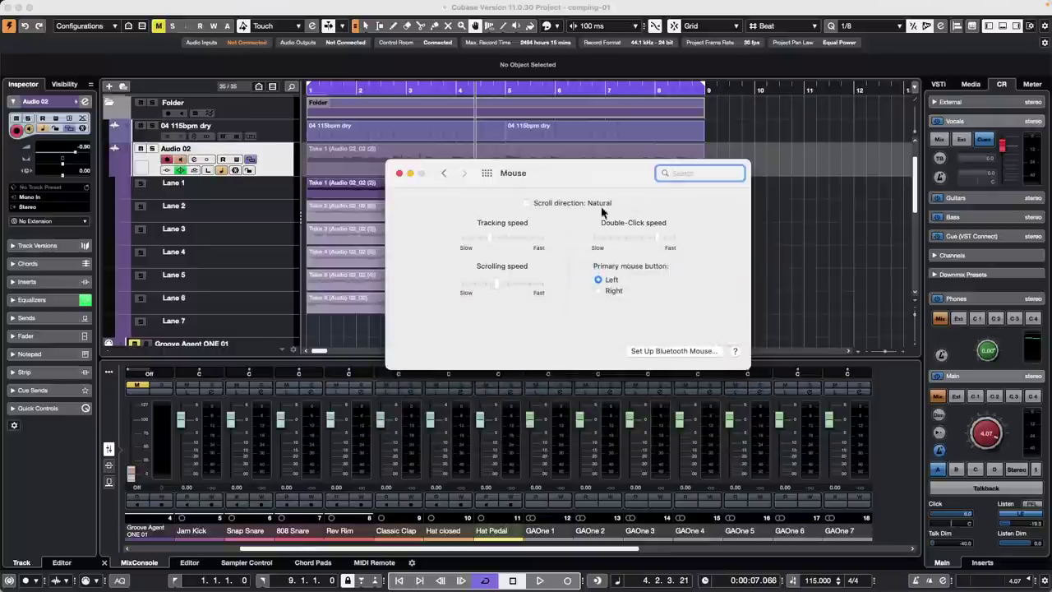
{"action": "left_click", "coordinate": [527, 203]}
{"action": "left_click", "coordinate": [400, 174]}
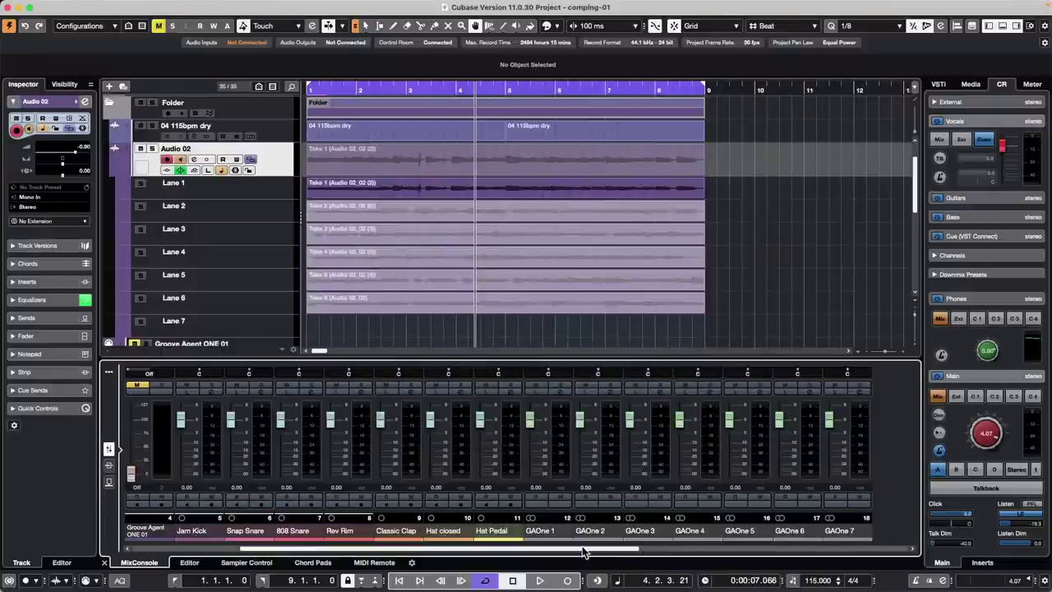
- Examine horizontal scrolling of the MixConsole back and forth between the Mono In and Stereo channels
{"action": "scroll", "coordinate": [581, 555], "scroll_direction": "right", "scroll_amount": 10}
{"action": "scroll", "coordinate": [582, 552], "scroll_direction": "left", "scroll_amount": 10}
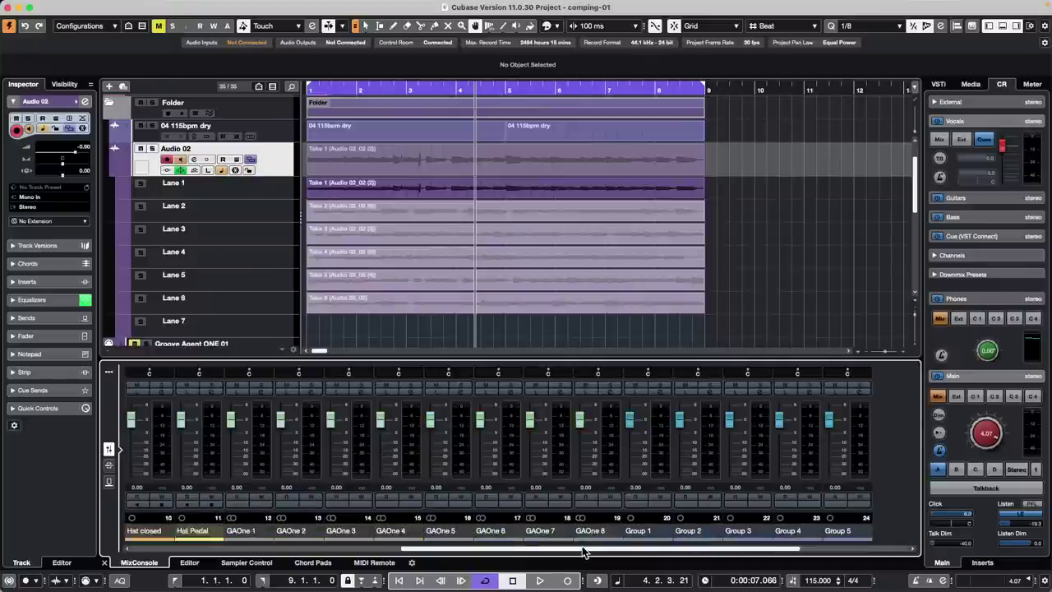
{"action": "scroll", "coordinate": [583, 552], "scroll_direction": "right", "scroll_amount": 6}
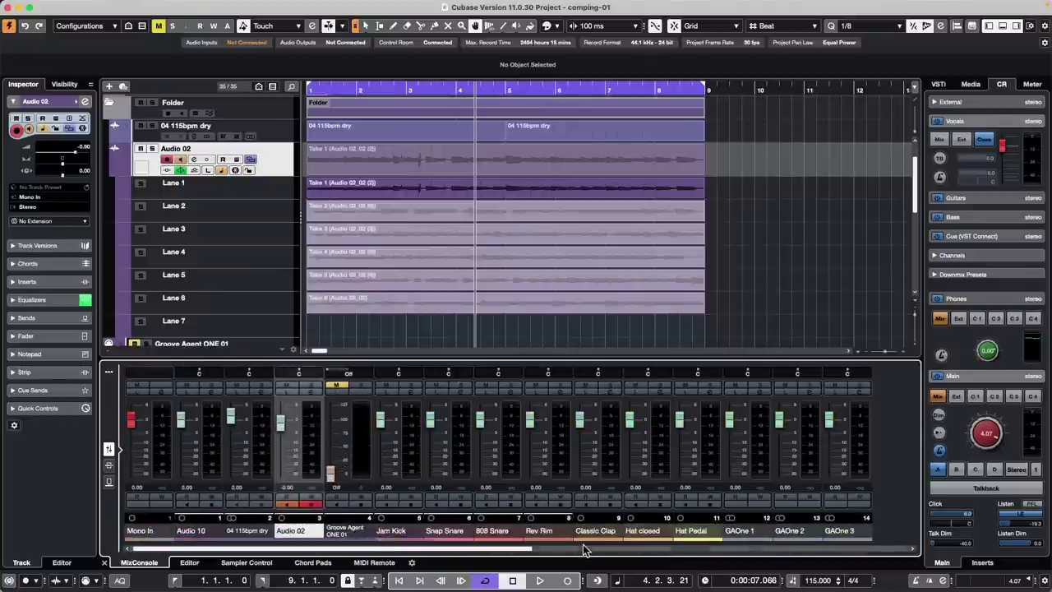
{"action": "scroll", "coordinate": [584, 551], "scroll_direction": "right", "scroll_amount": 3}
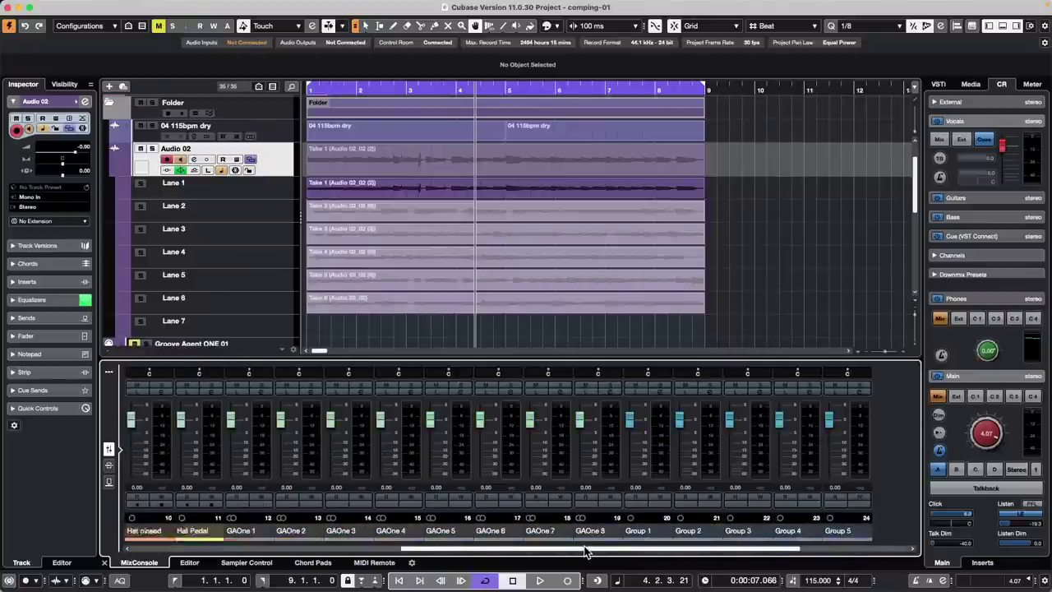
{"action": "scroll", "coordinate": [584, 551], "scroll_direction": "left", "scroll_amount": 6}
{"action": "scroll", "coordinate": [585, 551], "scroll_direction": "right", "scroll_amount": 8}
{"action": "scroll", "coordinate": [584, 550], "scroll_direction": "left", "scroll_amount": 8}
{"action": "scroll", "coordinate": [584, 551], "scroll_direction": "left", "scroll_amount": 4}
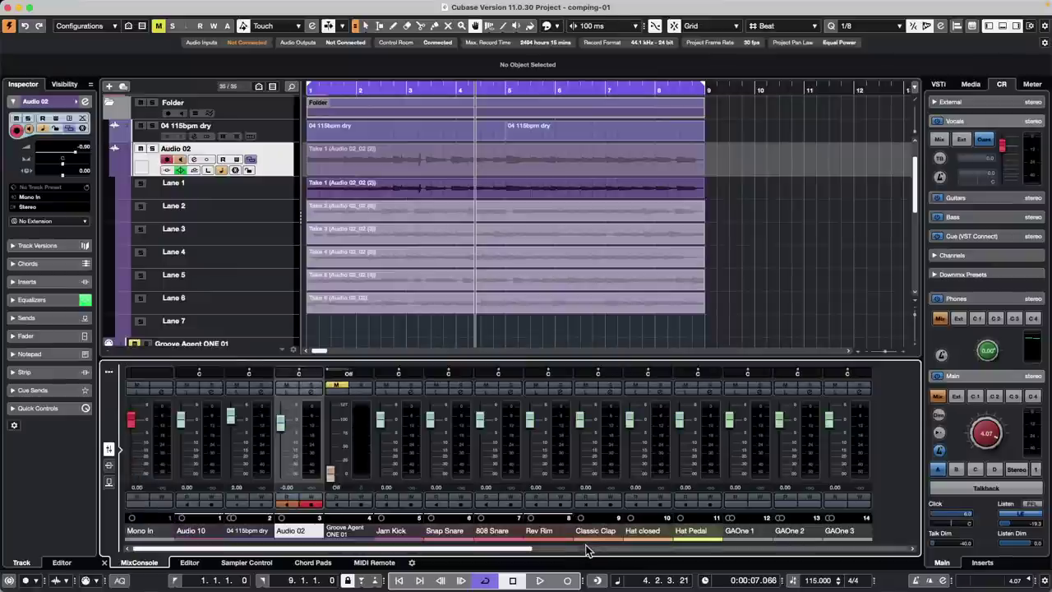
{"action": "scroll", "coordinate": [587, 550], "scroll_direction": "right", "scroll_amount": 12}
{"action": "scroll", "coordinate": [587, 554], "scroll_direction": "left", "scroll_amount": 8}
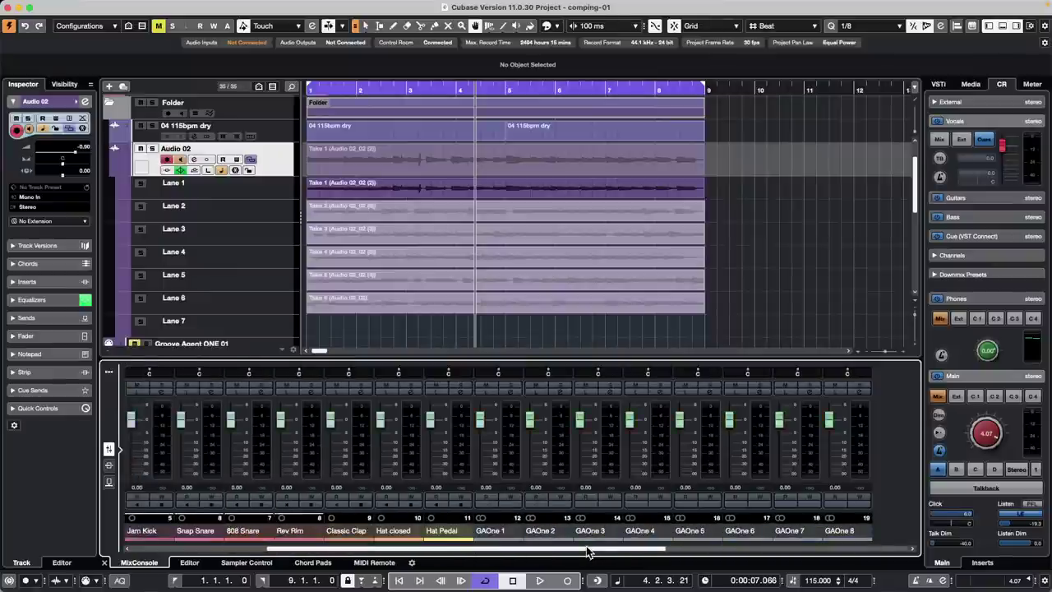
{"action": "scroll", "coordinate": [587, 554], "scroll_direction": "right", "scroll_amount": 10}
- Reopen the macOS Mouse preferences to review the scroll direction option, and close System Preferences
{"action": "left_click", "coordinate": [30, 6]}
{"action": "mouse_move", "coordinate": [13, 6]}
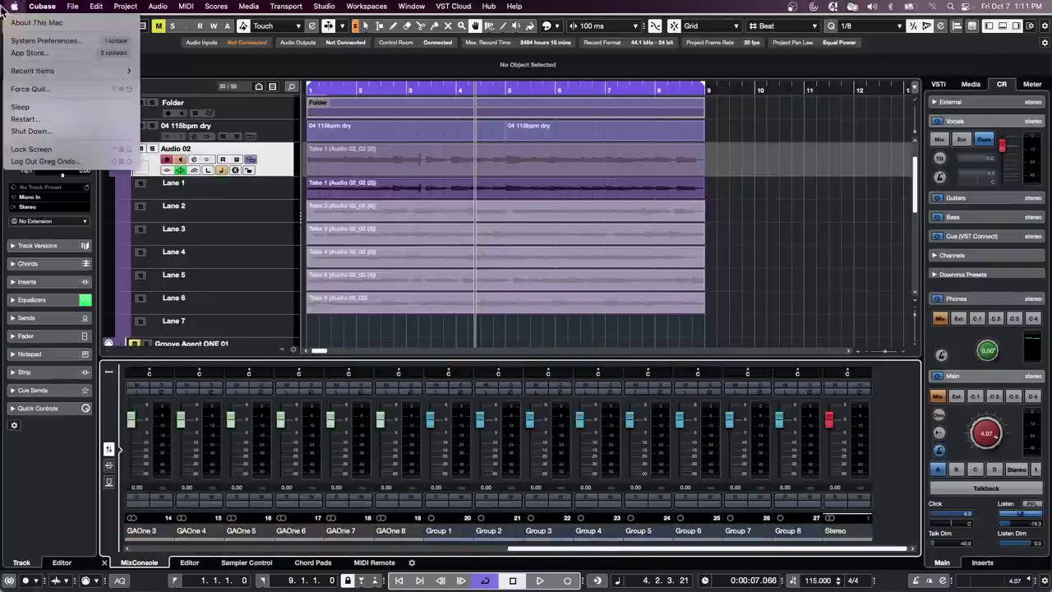
{"action": "left_click", "coordinate": [55, 44]}
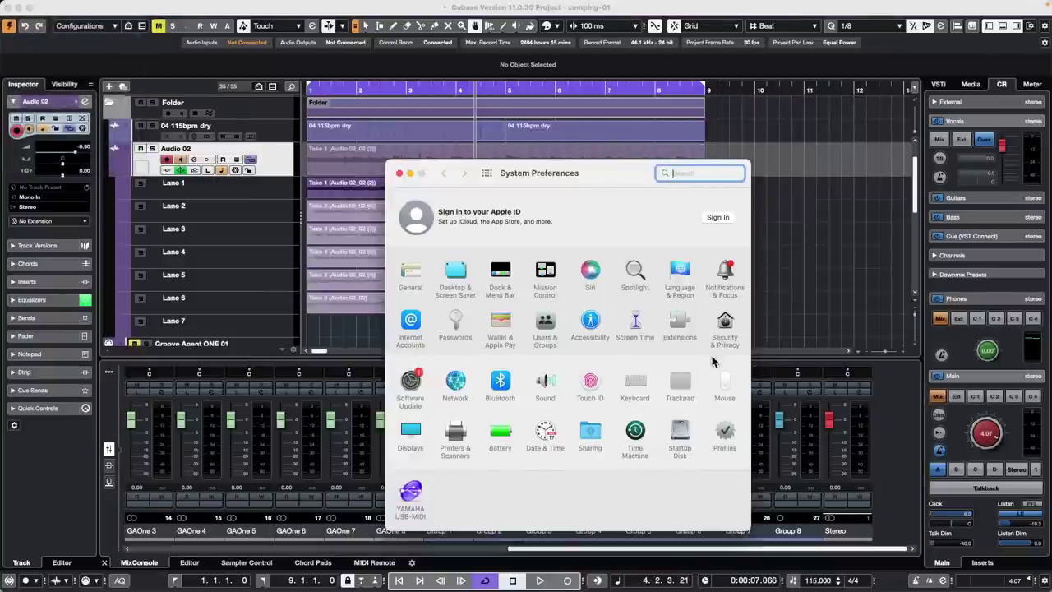
{"action": "left_click", "coordinate": [724, 386]}
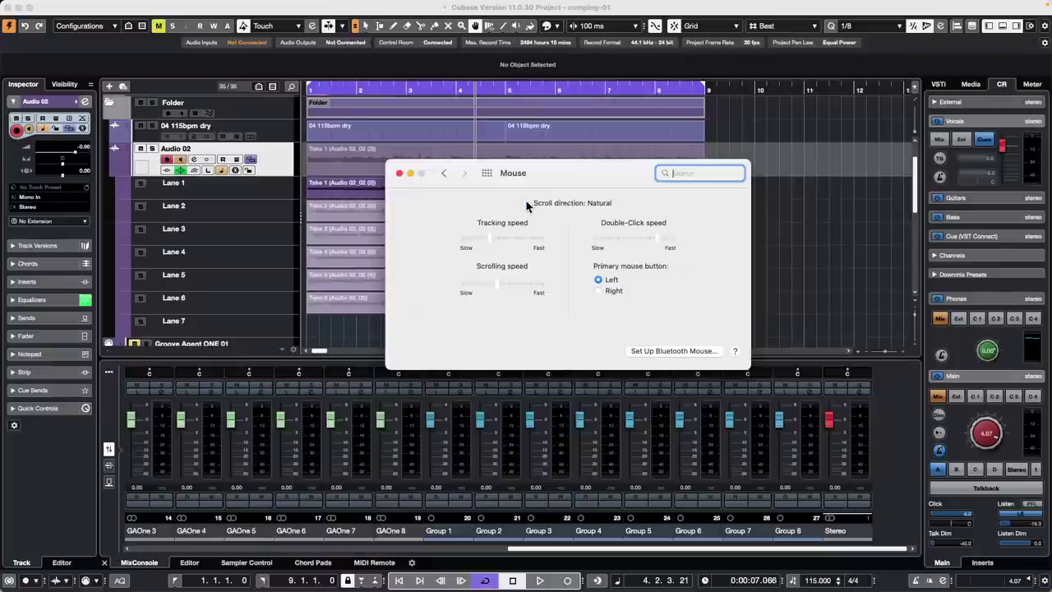
{"action": "left_click", "coordinate": [399, 174]}
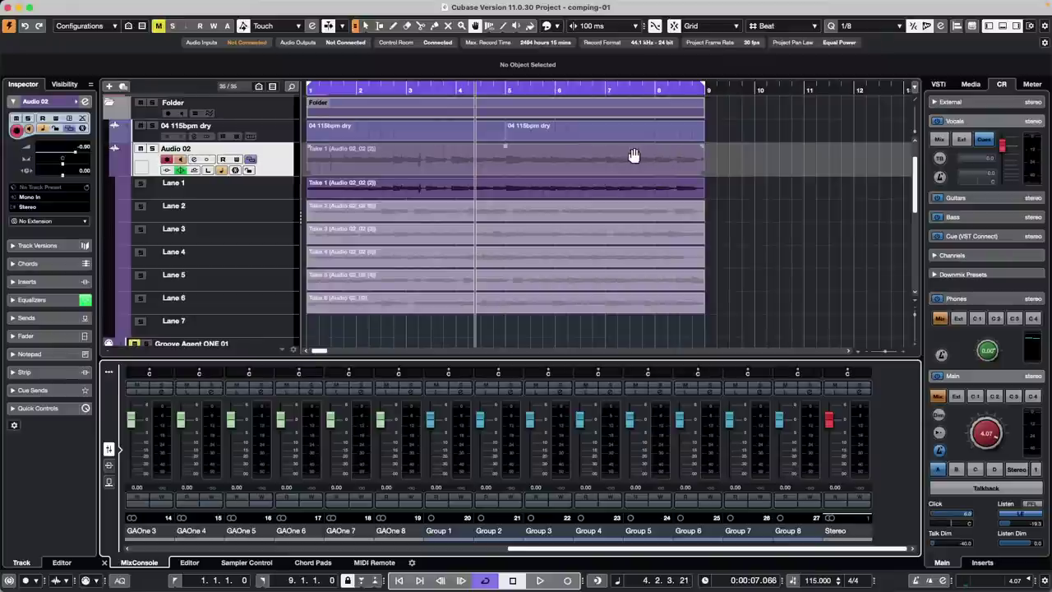
- Switch to the Object Selection tool and select the Take 1 event on Lane 1 of the Audio 02 track
{"action": "scroll", "coordinate": [633, 155], "scroll_direction": "up", "scroll_amount": 1}
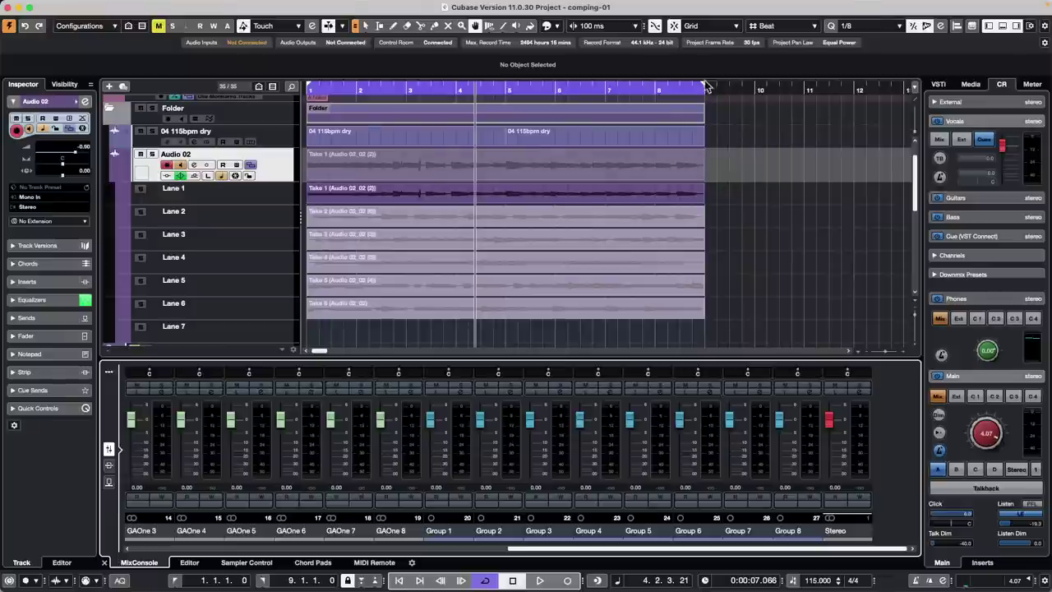
{"action": "scroll", "coordinate": [487, 211], "scroll_direction": "up", "scroll_amount": 2}
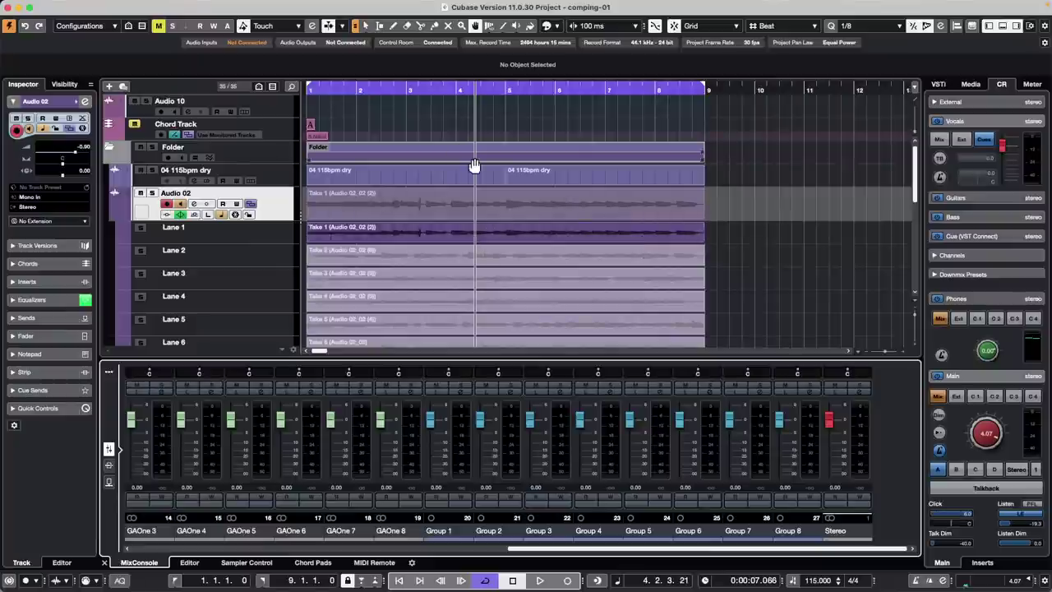
{"action": "right_click", "coordinate": [487, 246]}
{"action": "left_click", "coordinate": [489, 237]}
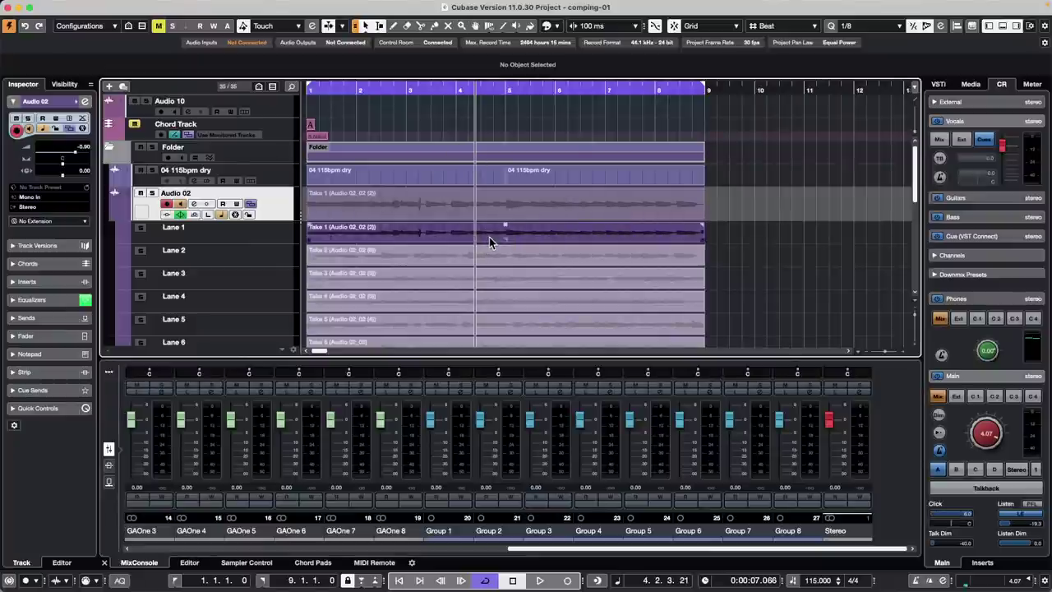
{"action": "left_click", "coordinate": [489, 237]}
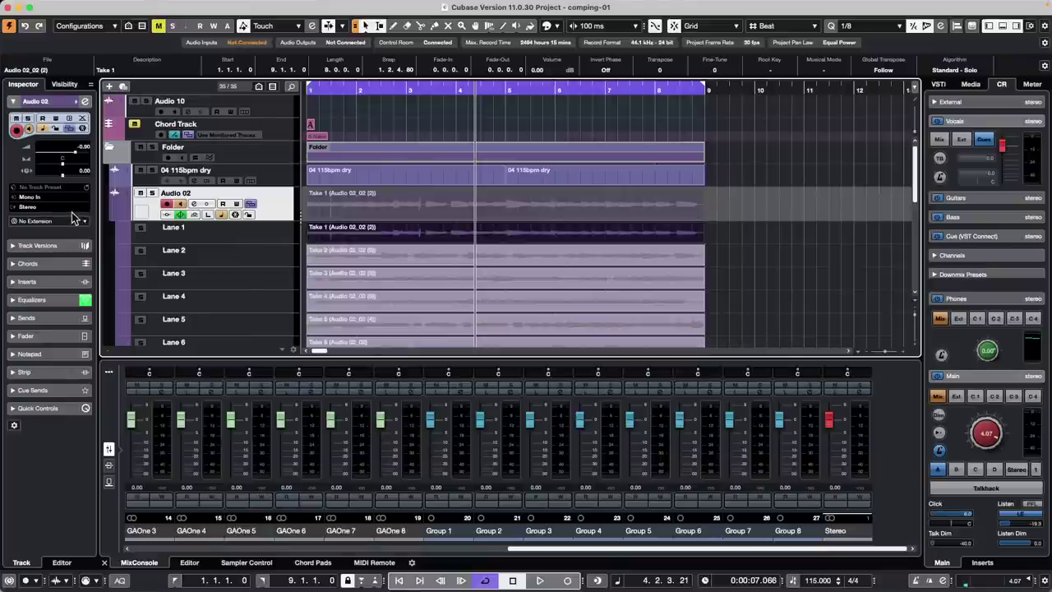
- Open the recent project October 7 2022.cpr and activate it
{"action": "mouse_move", "coordinate": [144, 6]}
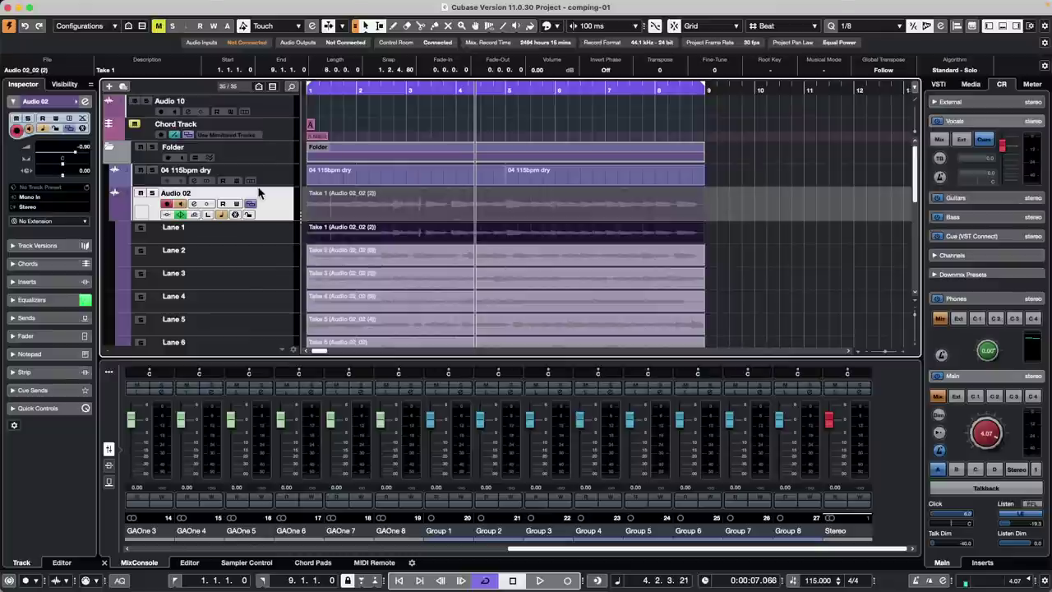
{"action": "mouse_move", "coordinate": [304, 6]}
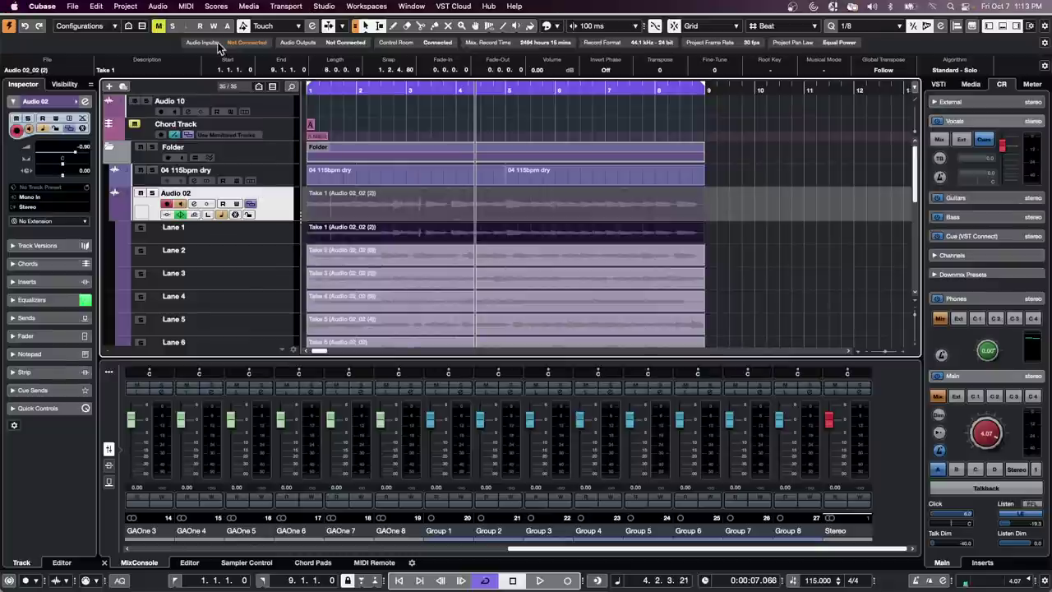
{"action": "left_click", "coordinate": [75, 8]}
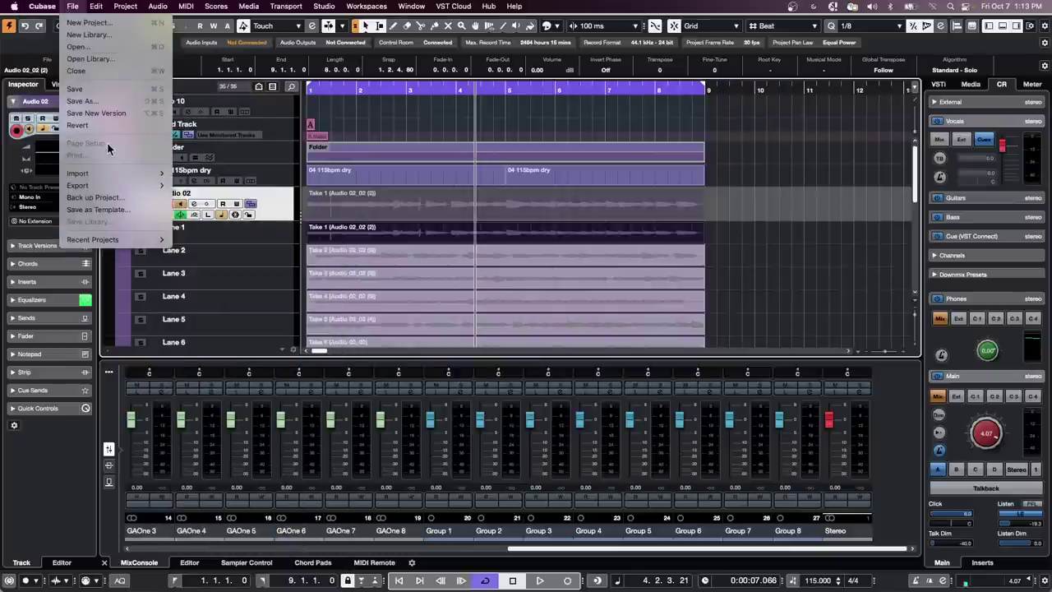
{"action": "mouse_move", "coordinate": [116, 240]}
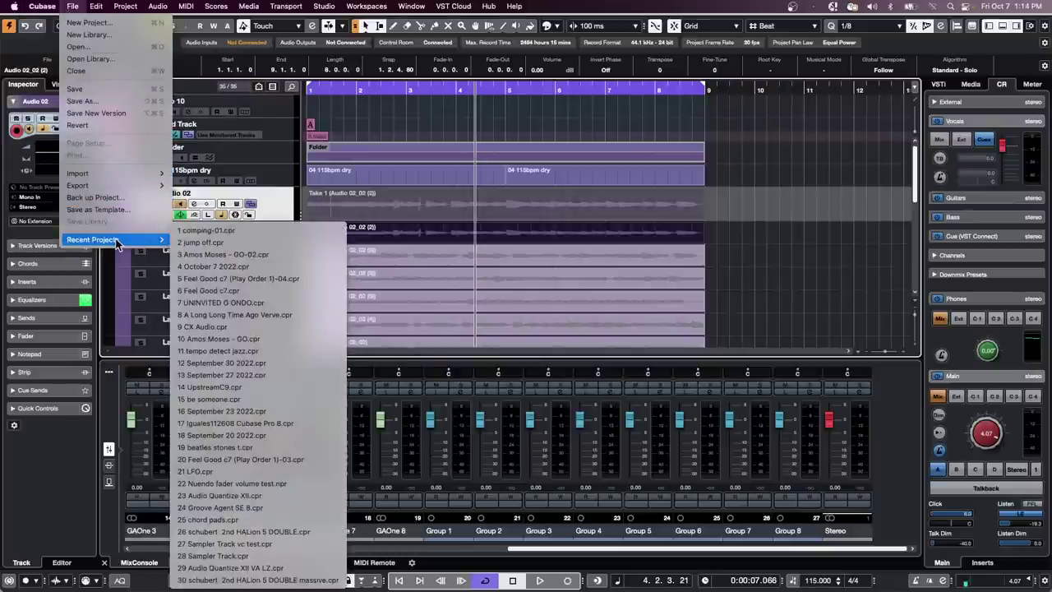
{"action": "left_click", "coordinate": [263, 268]}
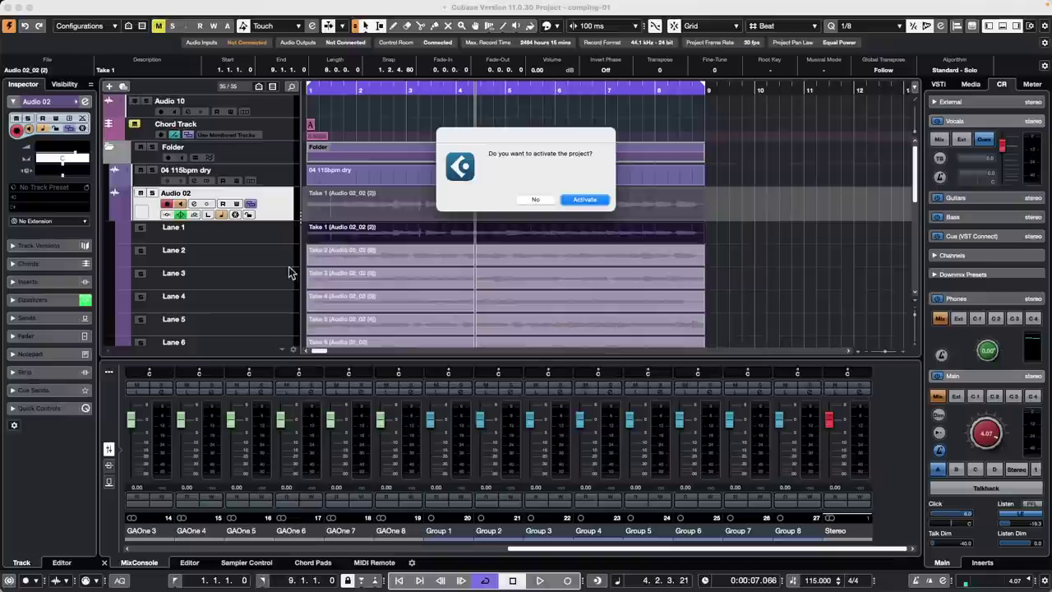
{"action": "left_click", "coordinate": [595, 201]}
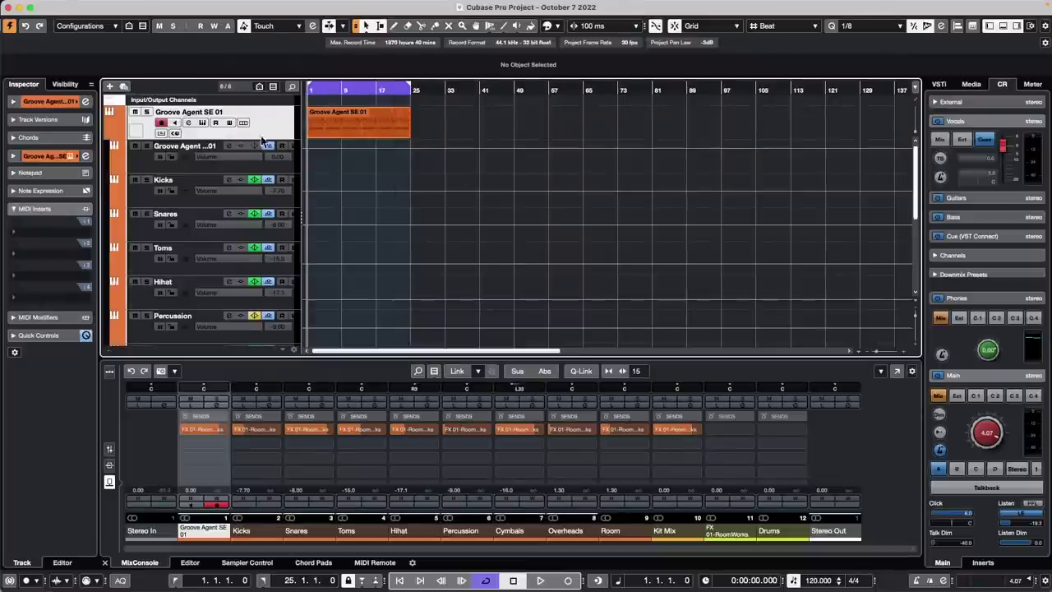
- Start playback, show the MixConsole faders, and raise Toms to about -7.7 and Percussion to about -4.8
{"action": "key", "text": "space"}
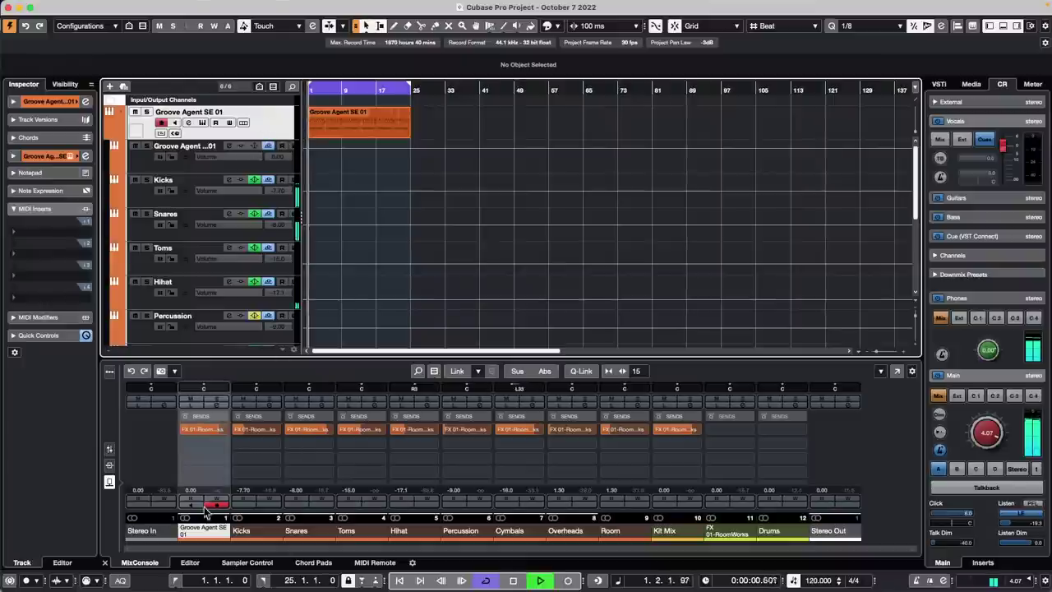
{"action": "left_click", "coordinate": [109, 449]}
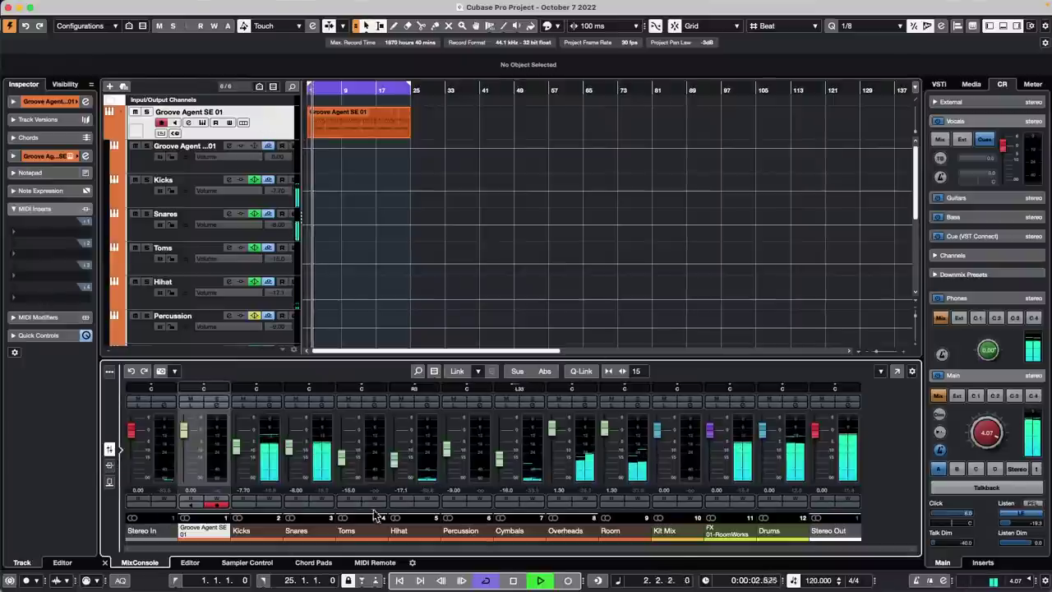
{"action": "left_click_drag", "start_coordinate": [345, 466], "coordinate": [345, 457]}
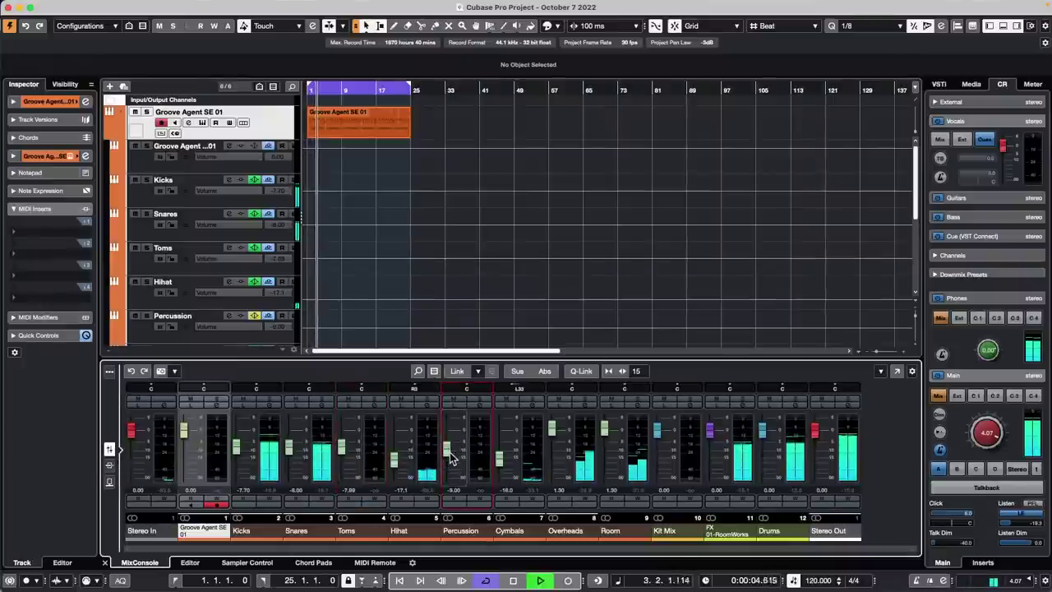
{"action": "left_click_drag", "start_coordinate": [450, 459], "coordinate": [450, 466]}
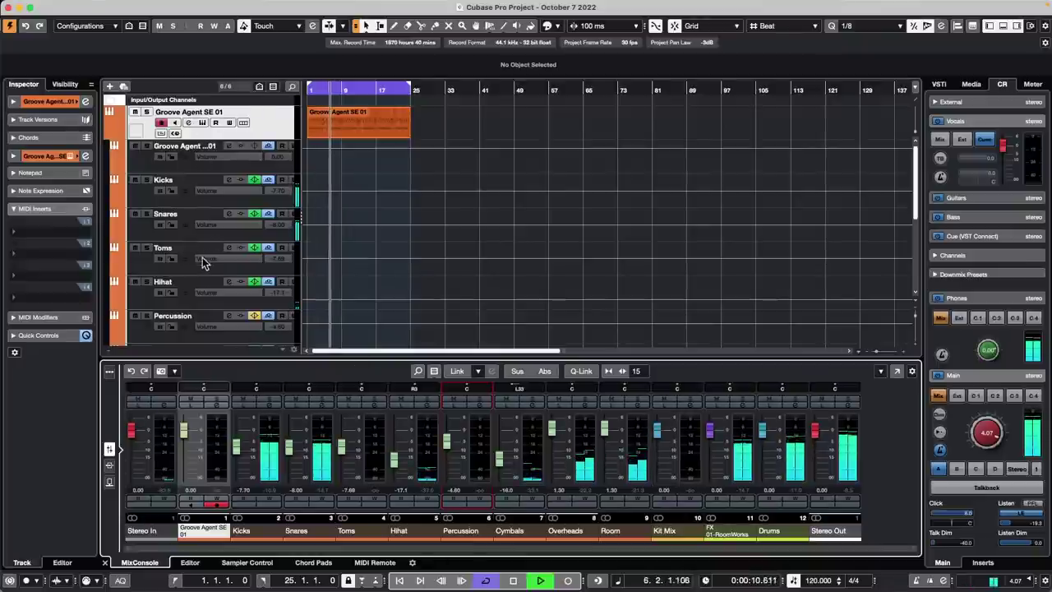
- Select the Drums group, raise its fader to 5.44, and slightly lower the FX 01-RoomWorks fader
{"action": "scroll", "coordinate": [208, 274], "scroll_direction": "down", "scroll_amount": 5}
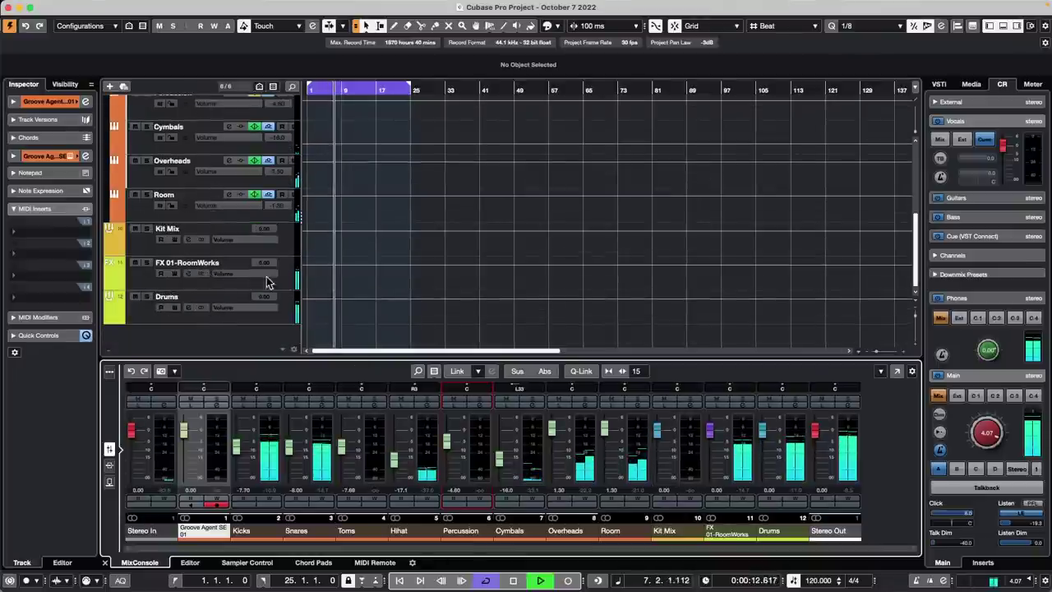
{"action": "left_click", "coordinate": [148, 319]}
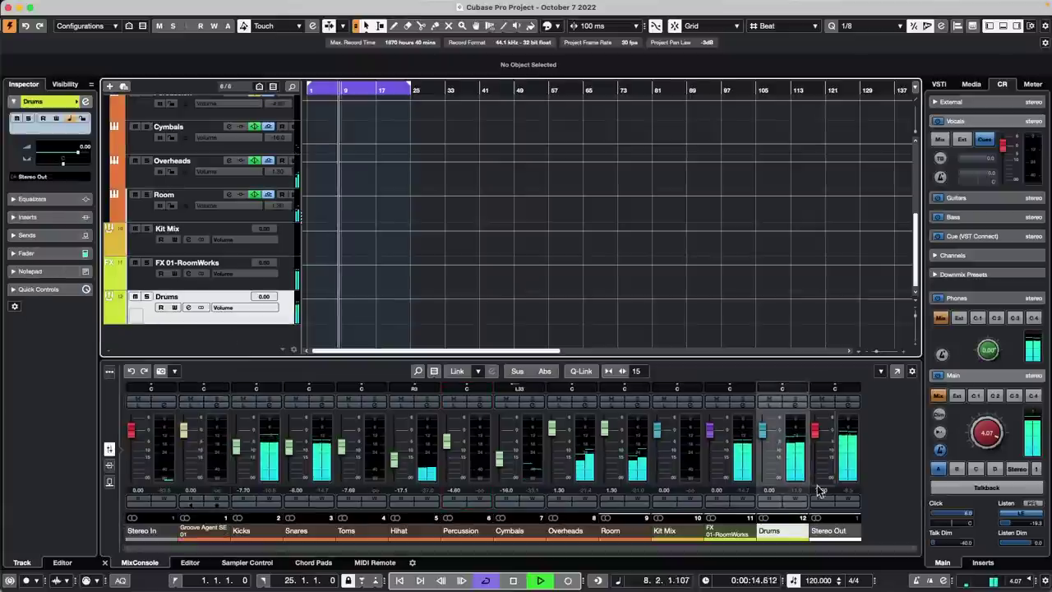
{"action": "left_click_drag", "start_coordinate": [762, 430], "coordinate": [717, 439]}
- Open the channel settings of the Kicks channel and load the EnvelopeShaper dynamics effect in its first insert slot
{"action": "scroll", "coordinate": [367, 244], "scroll_direction": "up", "scroll_amount": 5}
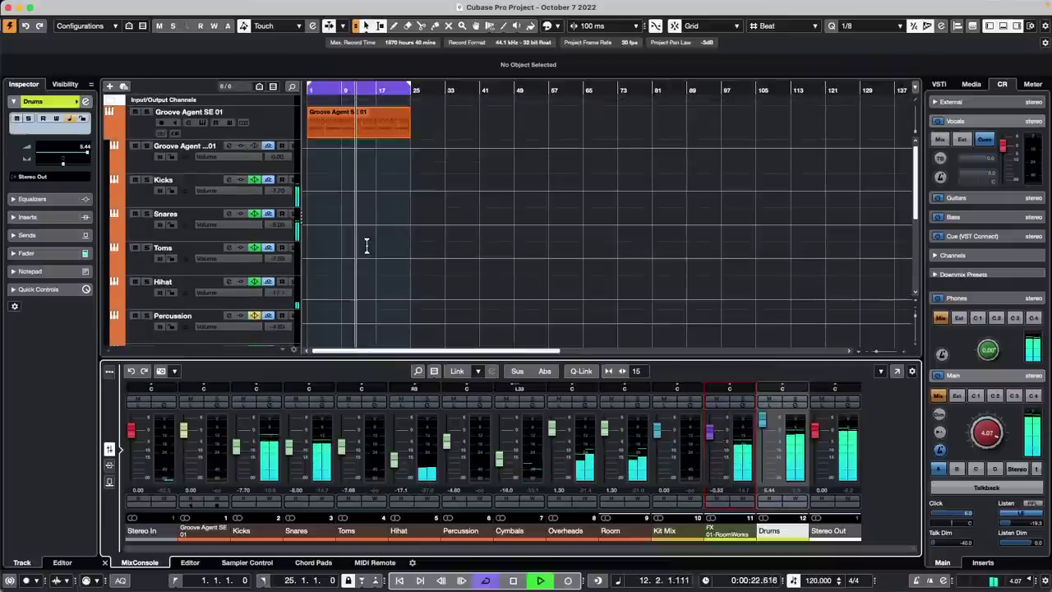
{"action": "left_click", "coordinate": [142, 203]}
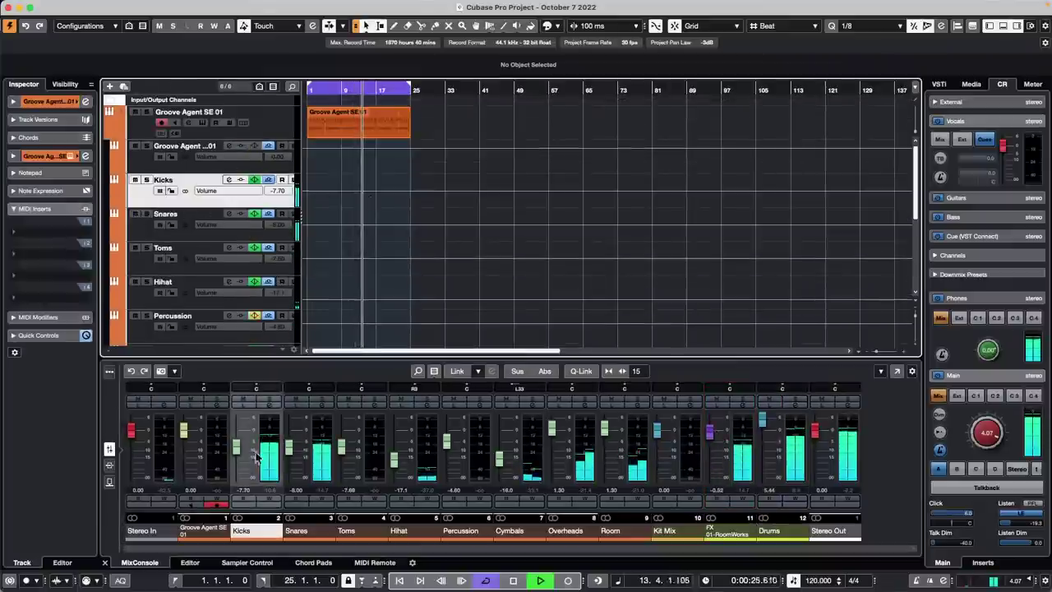
{"action": "left_click", "coordinate": [268, 401]}
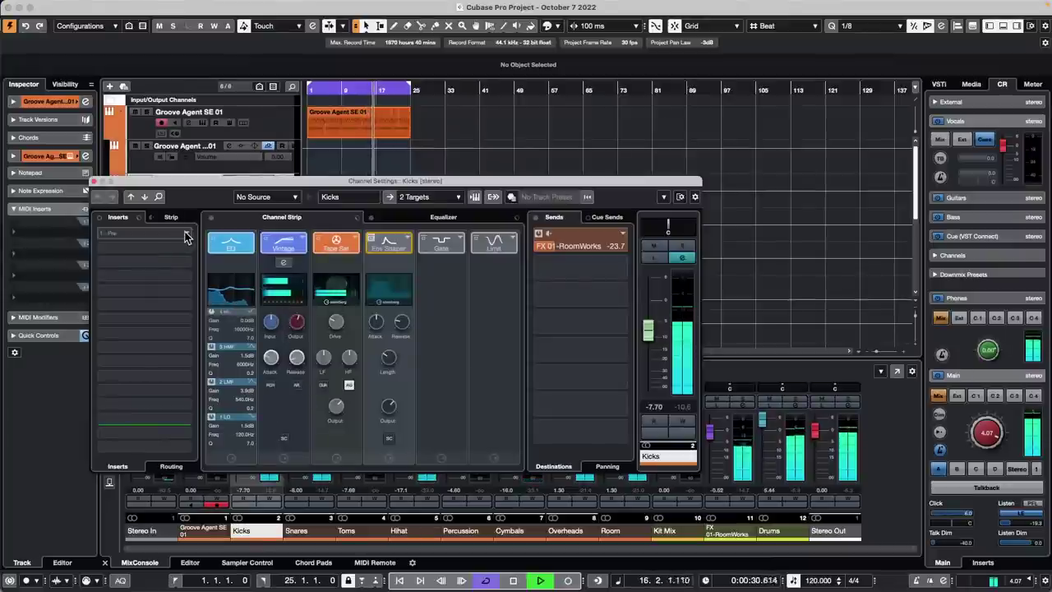
{"action": "left_click", "coordinate": [147, 235]}
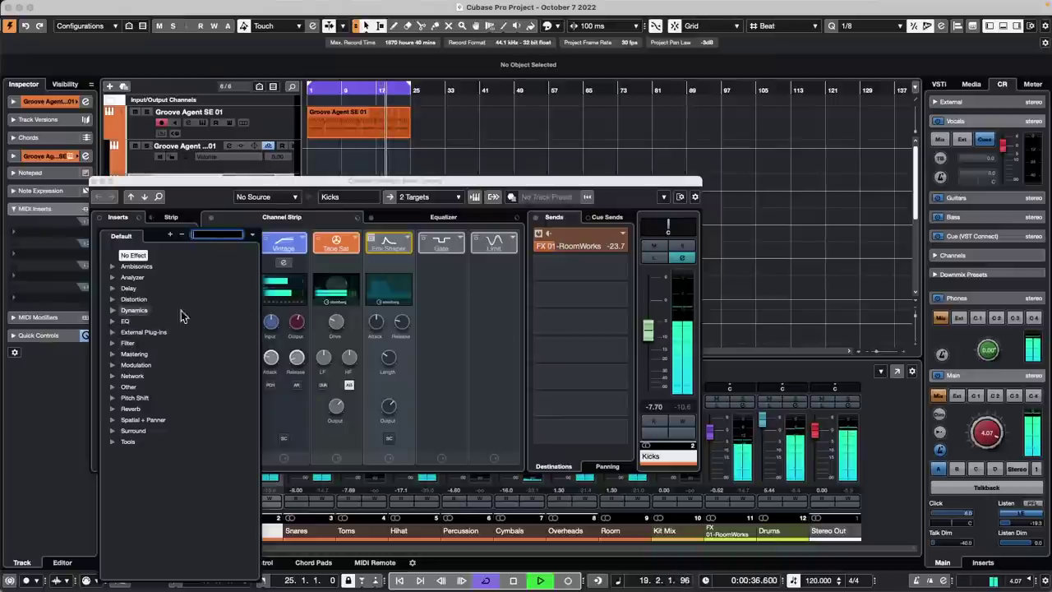
{"action": "left_click", "coordinate": [113, 311]}
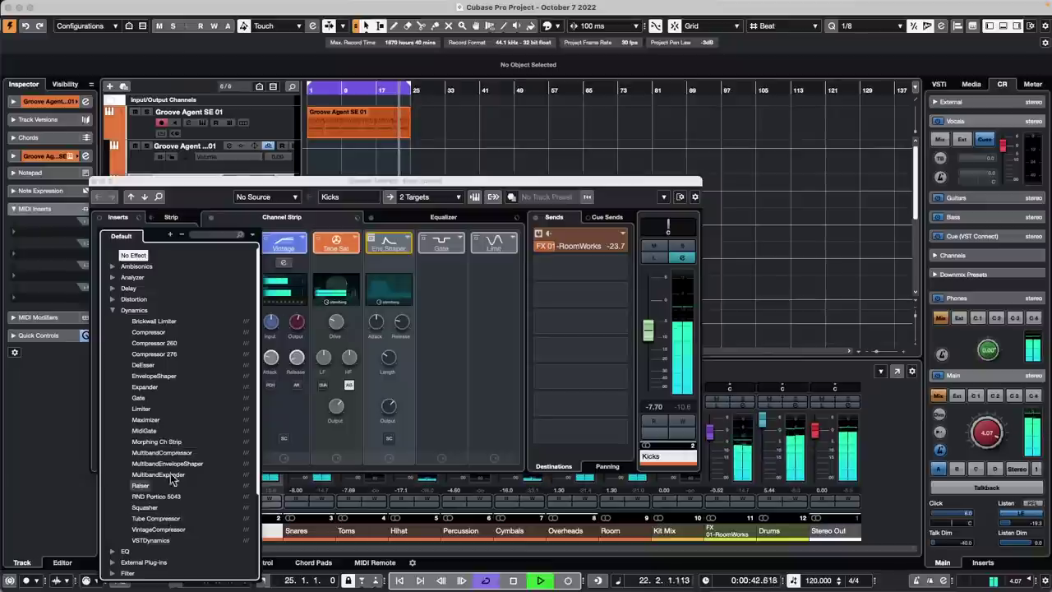
{"action": "left_click", "coordinate": [161, 376]}
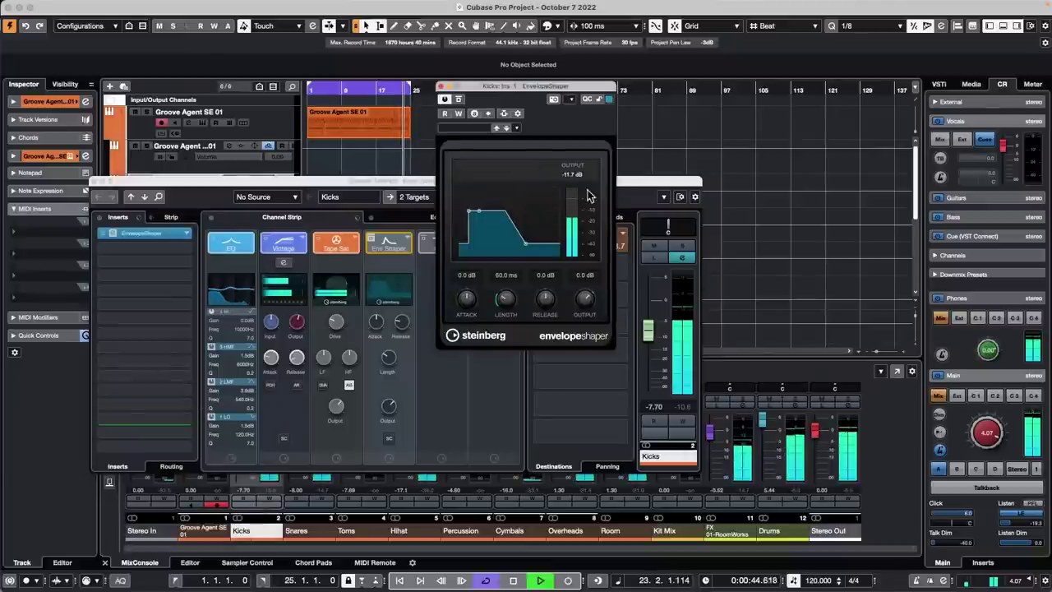
- Raise the EnvelopeShaper attack on the Kicks channel to 10.6 dB and close the plug-in and channel settings
{"action": "left_click_drag", "start_coordinate": [471, 297], "coordinate": [473, 277]}
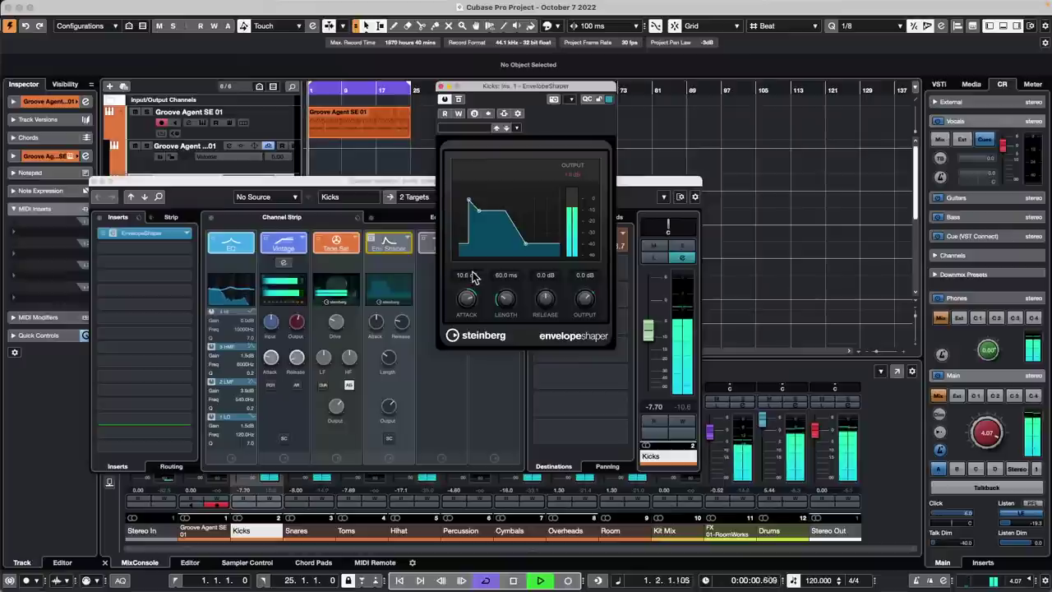
{"action": "left_click", "coordinate": [440, 87]}
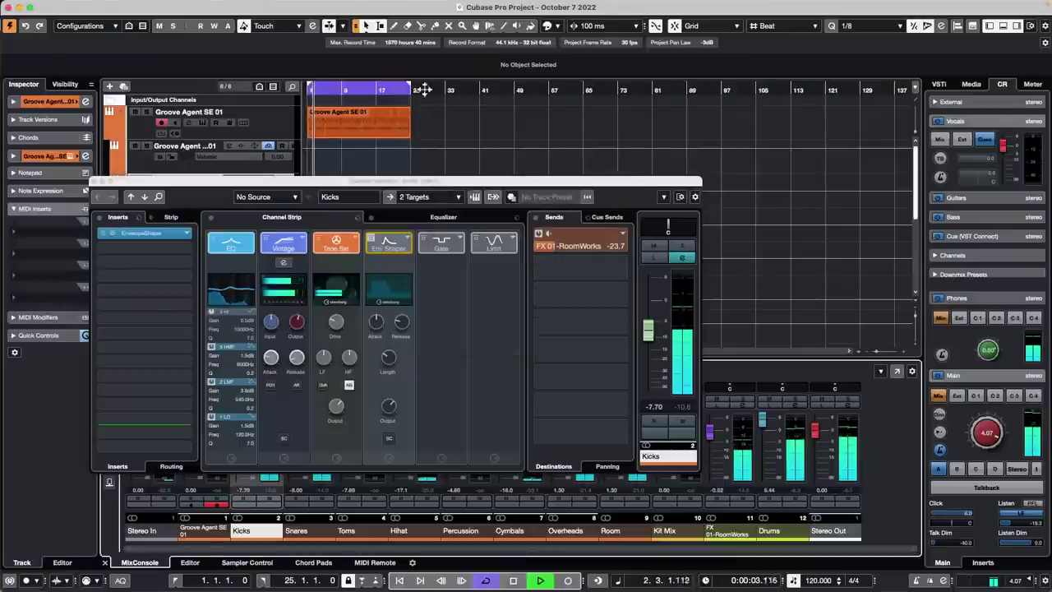
{"action": "left_click", "coordinate": [95, 181]}
- Set the FX 01-RoomWorks send on the Groove Agent SE 01 channel to 5.38, close its settings and stop playback
{"action": "key", "text": "Down"}
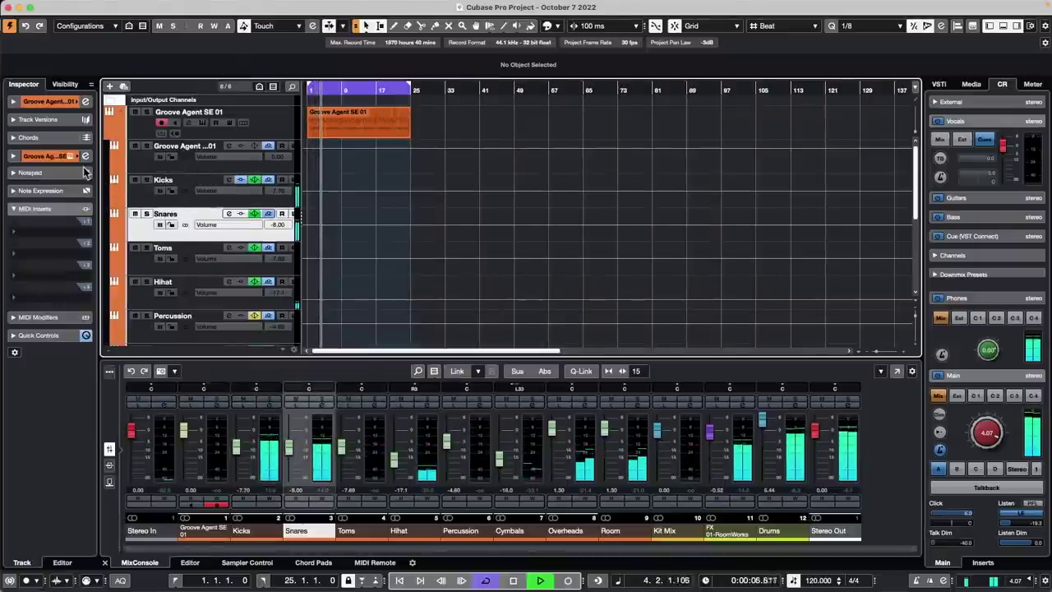
{"action": "left_click", "coordinate": [87, 102]}
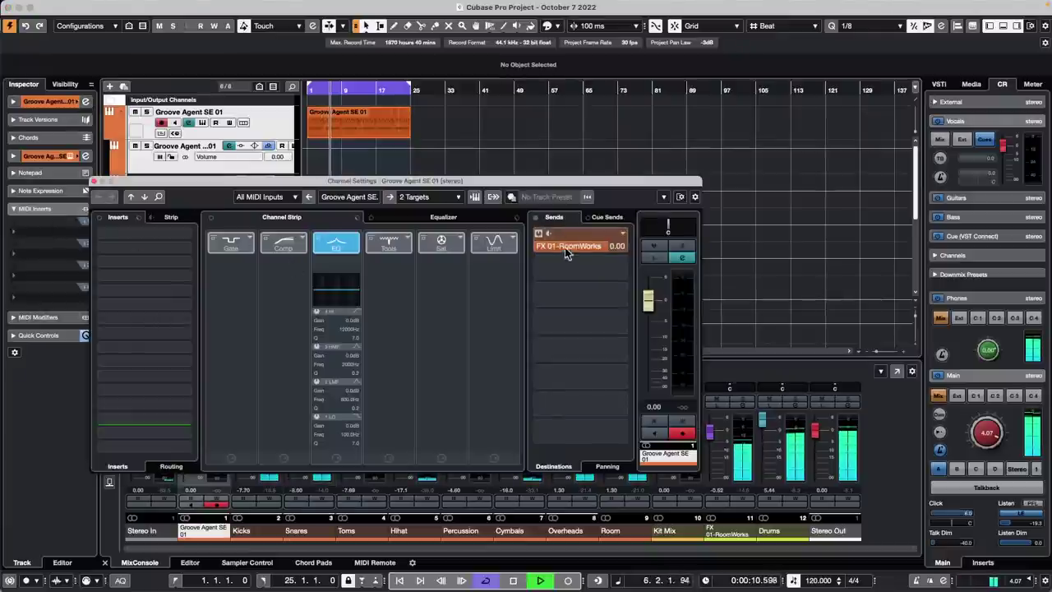
{"action": "left_click", "coordinate": [541, 231]}
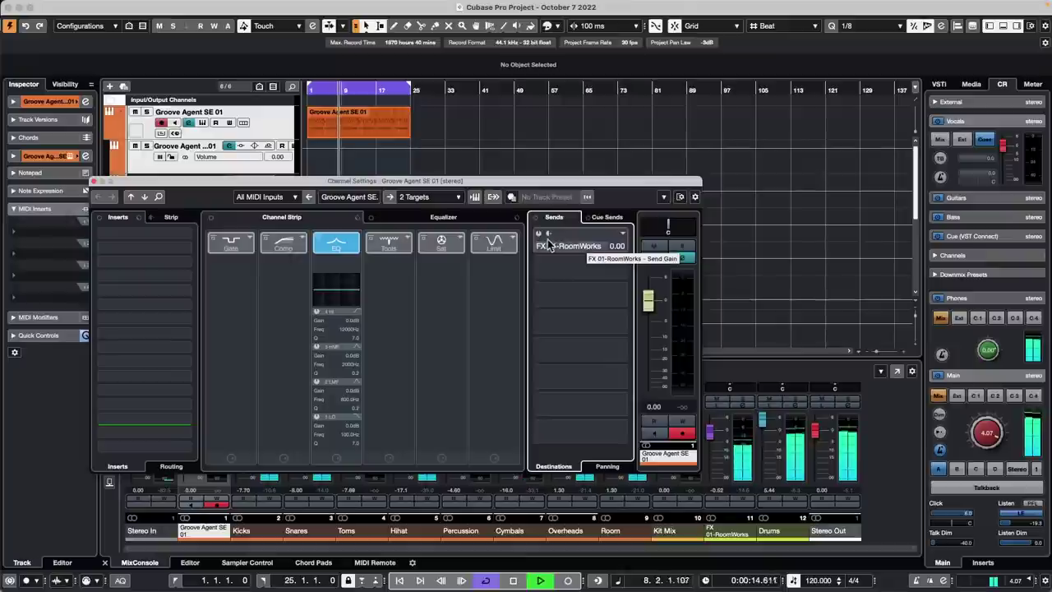
{"action": "left_click", "coordinate": [540, 236]}
{"action": "left_click_drag", "start_coordinate": [615, 249], "coordinate": [640, 249]}
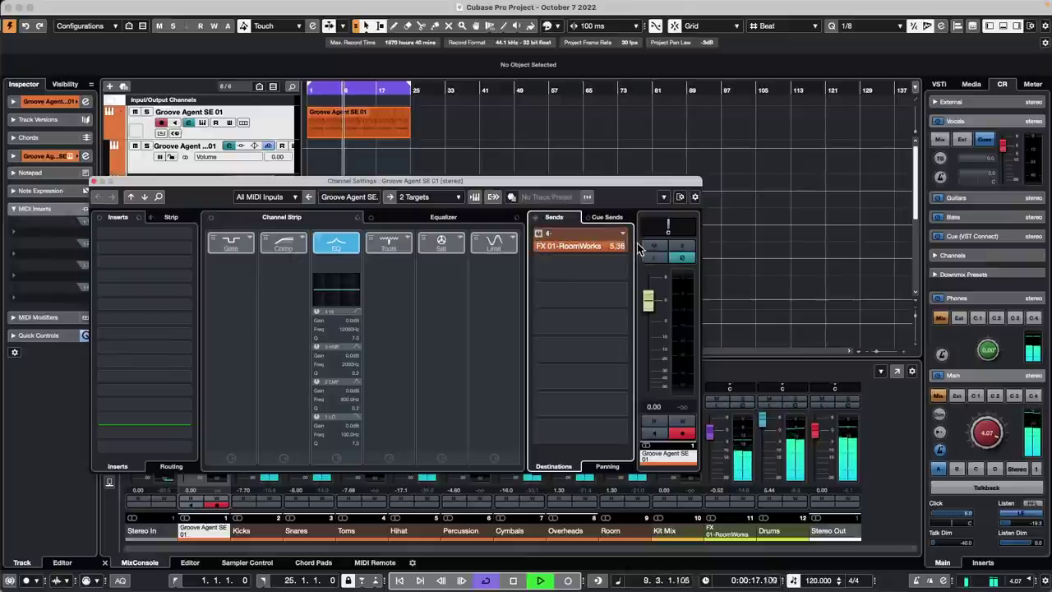
{"action": "left_click", "coordinate": [94, 182]}
{"action": "key", "text": "space"}
- Select all tracks in the track list from Groove Agent SE 01 down to Drums
{"action": "scroll", "coordinate": [505, 251], "scroll_direction": "down", "scroll_amount": 5}
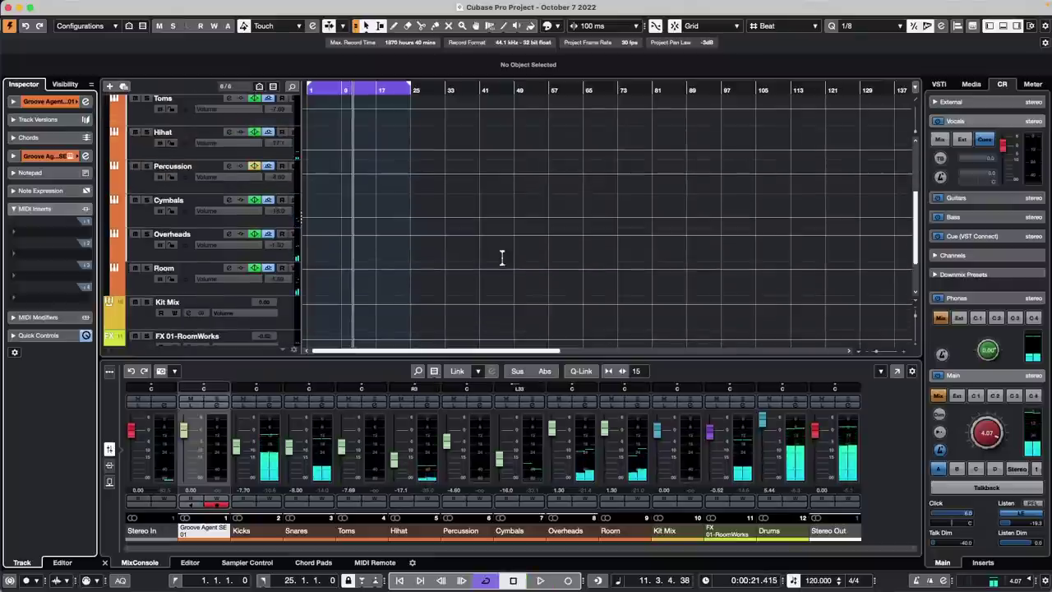
{"action": "scroll", "coordinate": [503, 258], "scroll_direction": "down", "scroll_amount": 2}
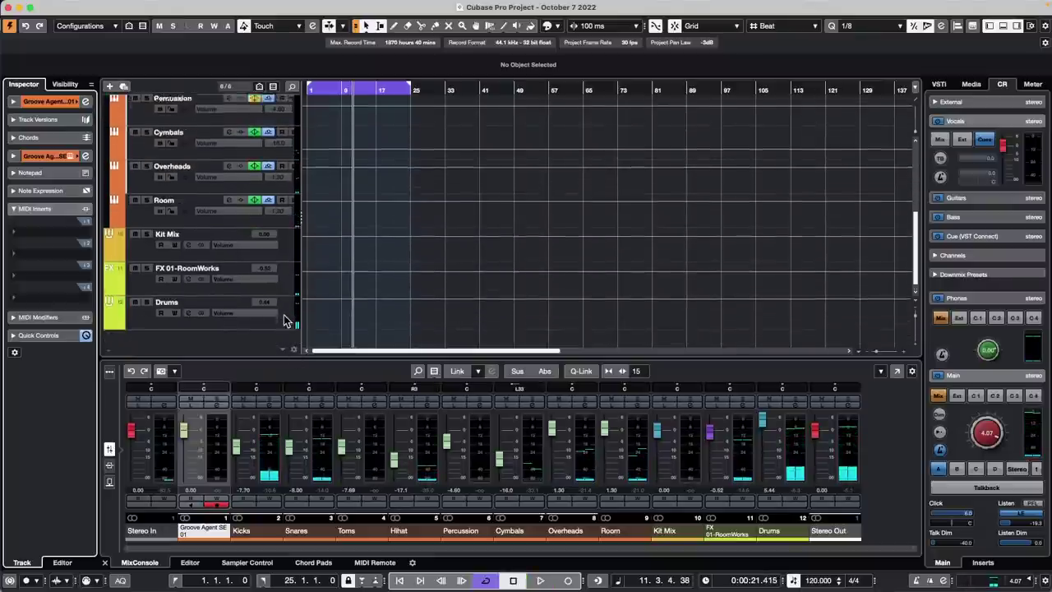
{"action": "scroll", "coordinate": [284, 321], "scroll_direction": "up", "scroll_amount": 5}
{"action": "scroll", "coordinate": [285, 321], "scroll_direction": "down", "scroll_amount": 5}
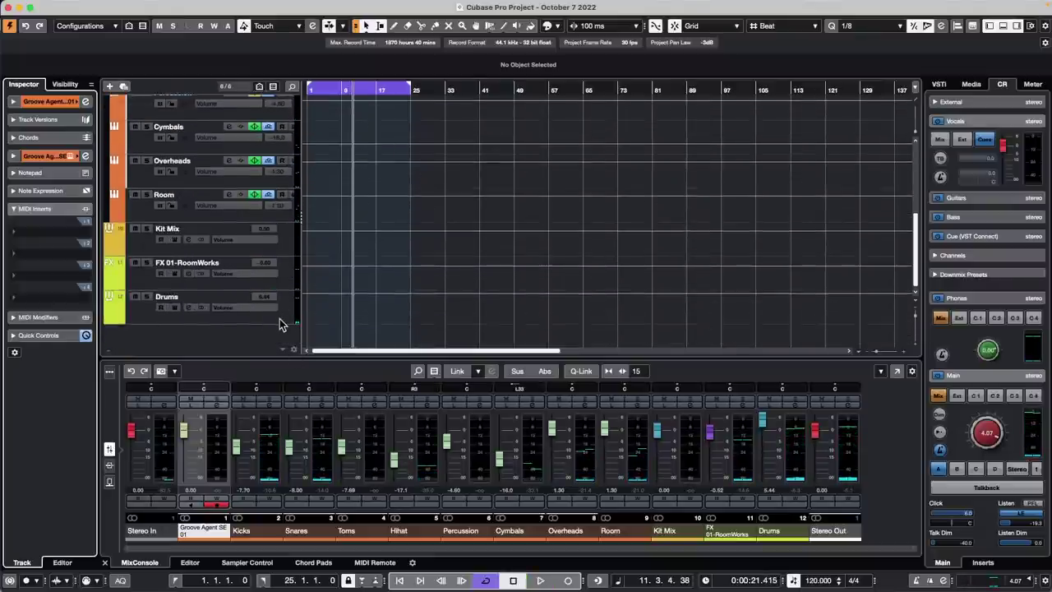
{"action": "left_click", "coordinate": [286, 323]}
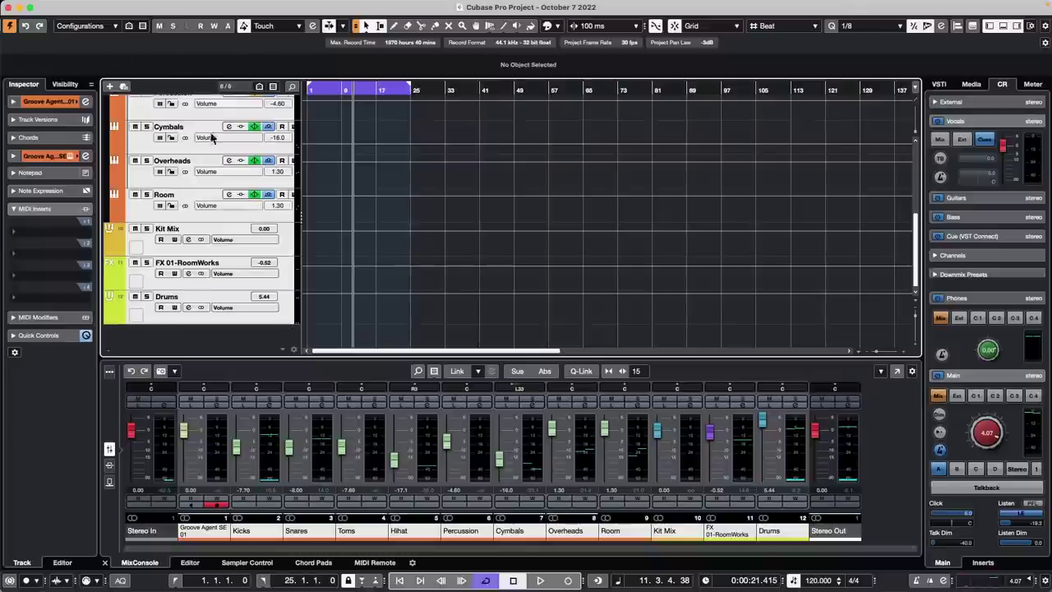
{"action": "scroll", "coordinate": [220, 156], "scroll_direction": "up", "scroll_amount": 6}
- Export the selected tracks with copied media files to the Desktop as playBOZ records.xml
{"action": "mouse_move", "coordinate": [209, 12]}
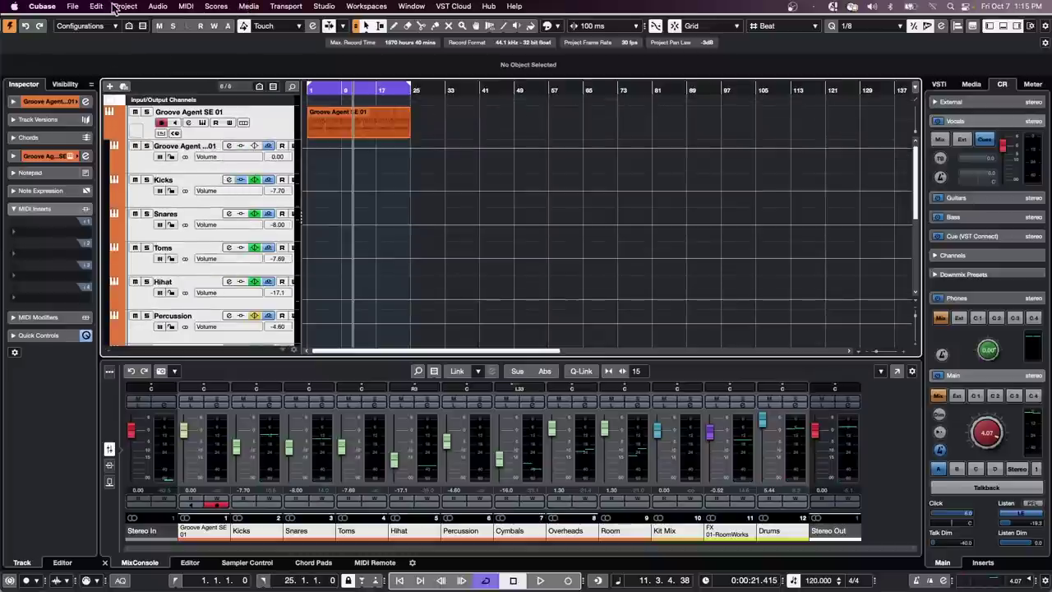
{"action": "left_click", "coordinate": [74, 8]}
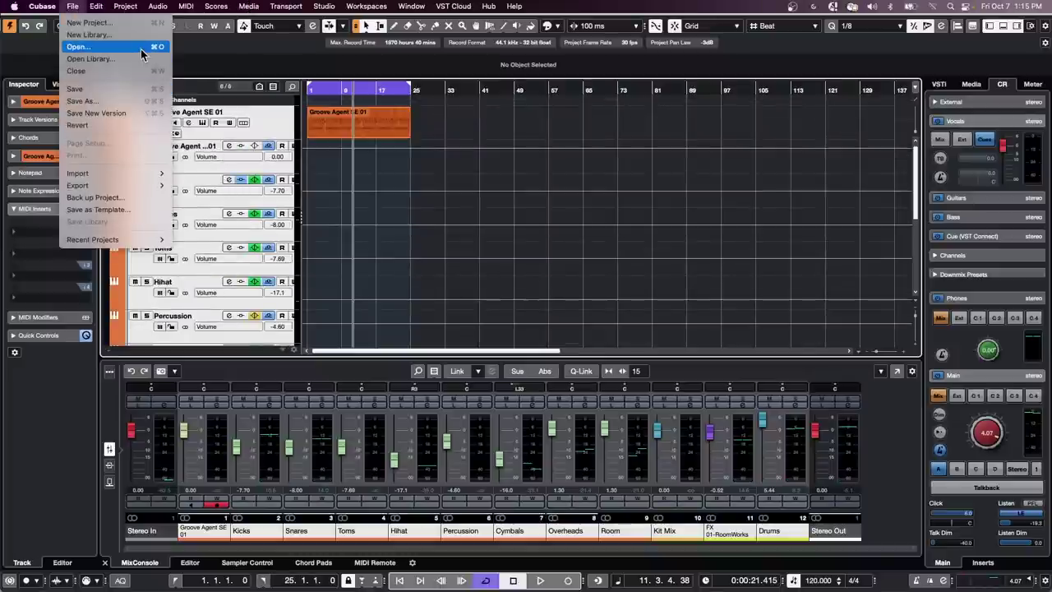
{"action": "mouse_move", "coordinate": [140, 184]}
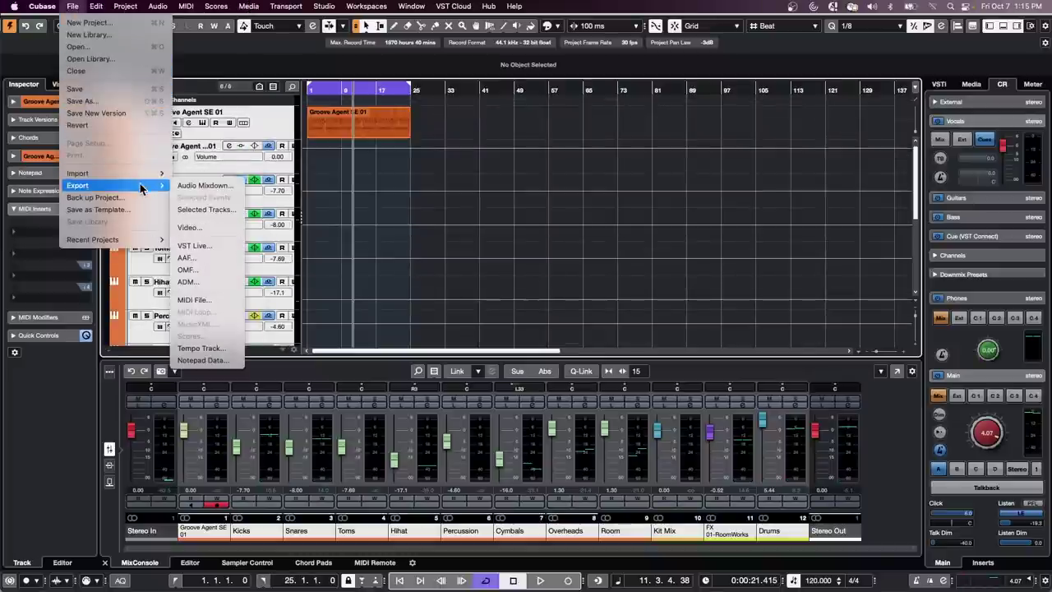
{"action": "left_click", "coordinate": [235, 209]}
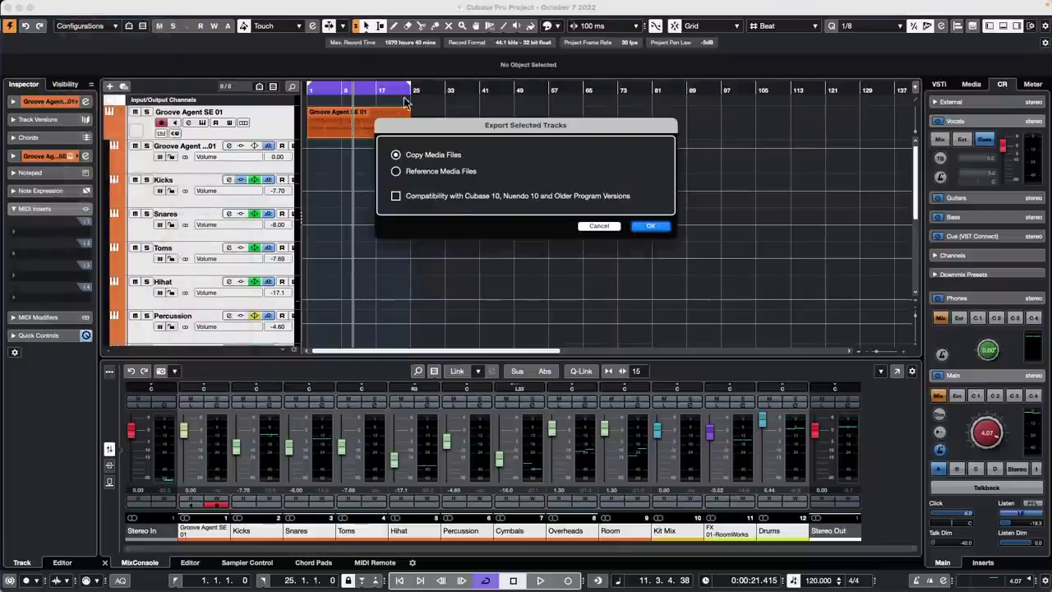
{"action": "left_click", "coordinate": [652, 226]}
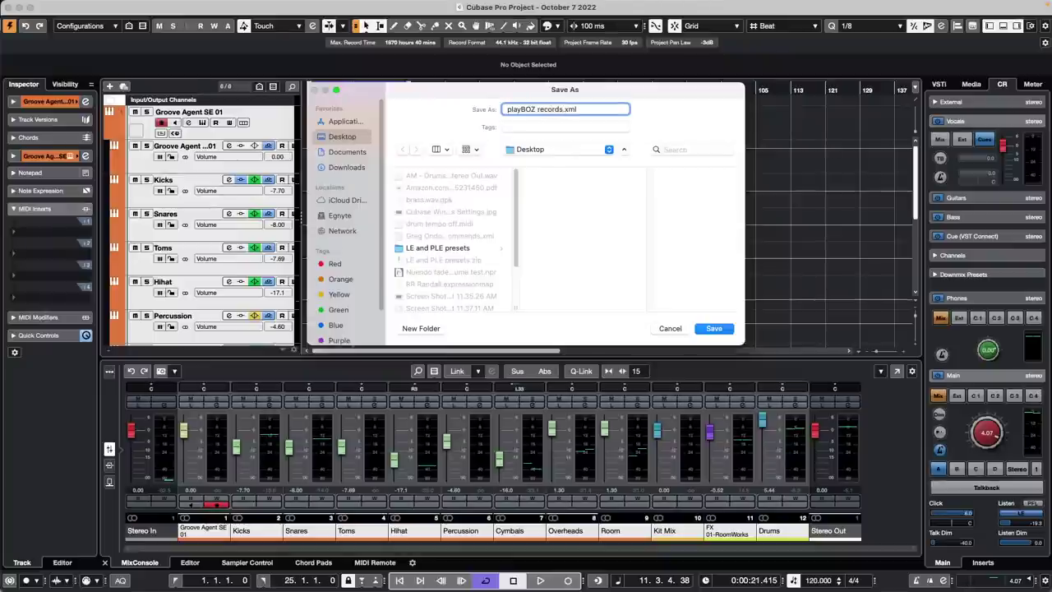
{"action": "key", "text": "Return"}
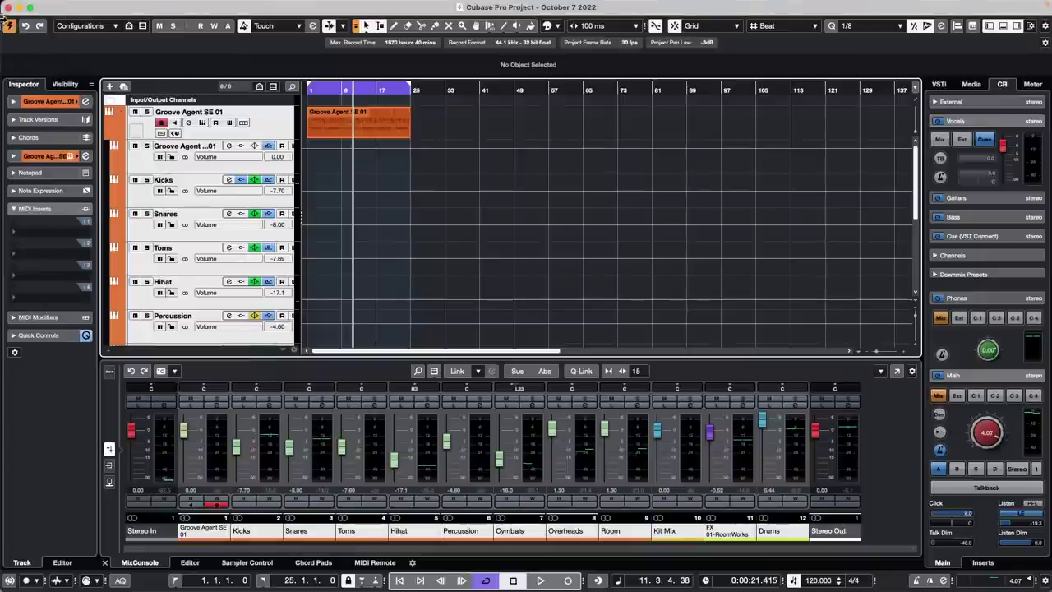
- Close the October 7 2022 project without saving and create a new empty project in the September 27 2022 folder
{"action": "left_click", "coordinate": [10, 7]}
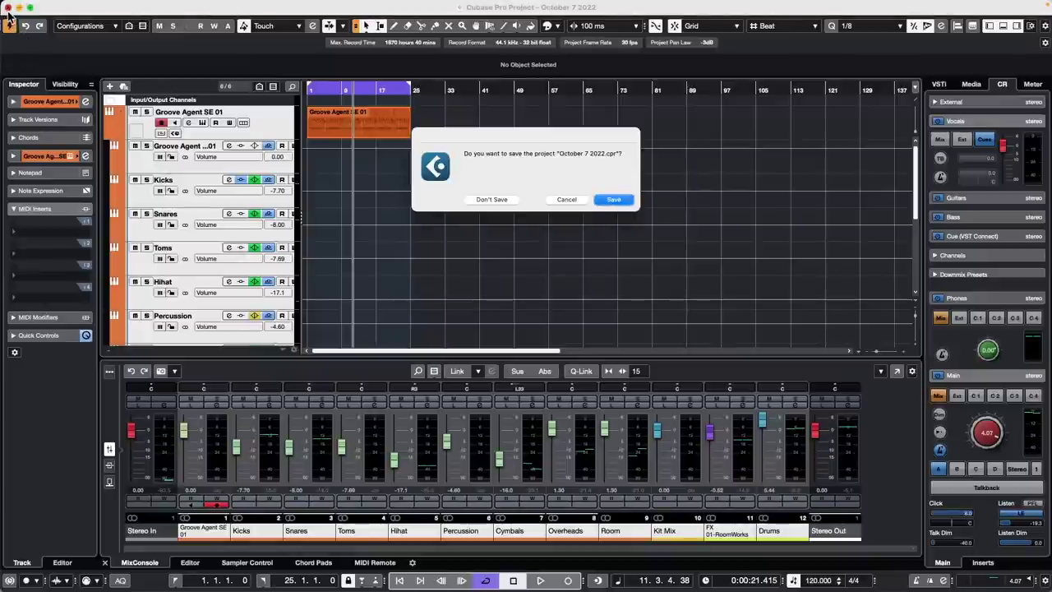
{"action": "left_click", "coordinate": [491, 200]}
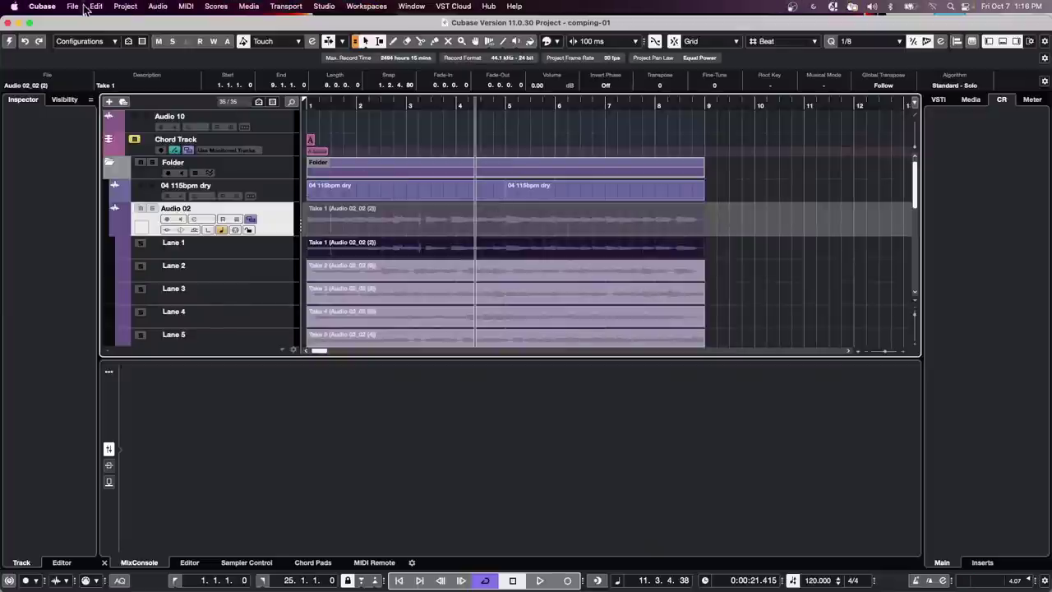
{"action": "left_click", "coordinate": [73, 6]}
{"action": "left_click", "coordinate": [89, 23]}
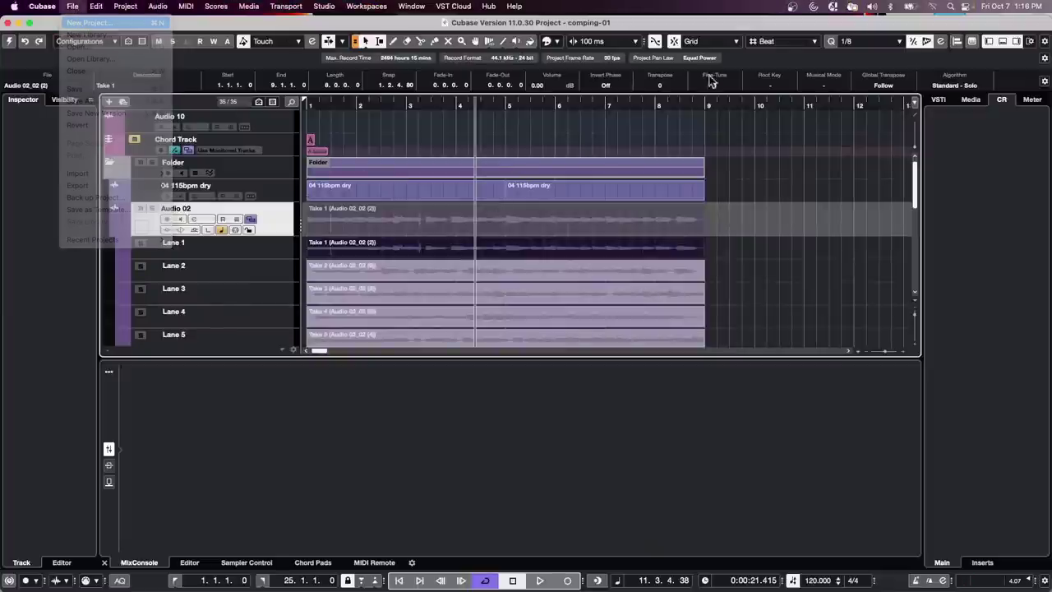
{"action": "left_click", "coordinate": [816, 414]}
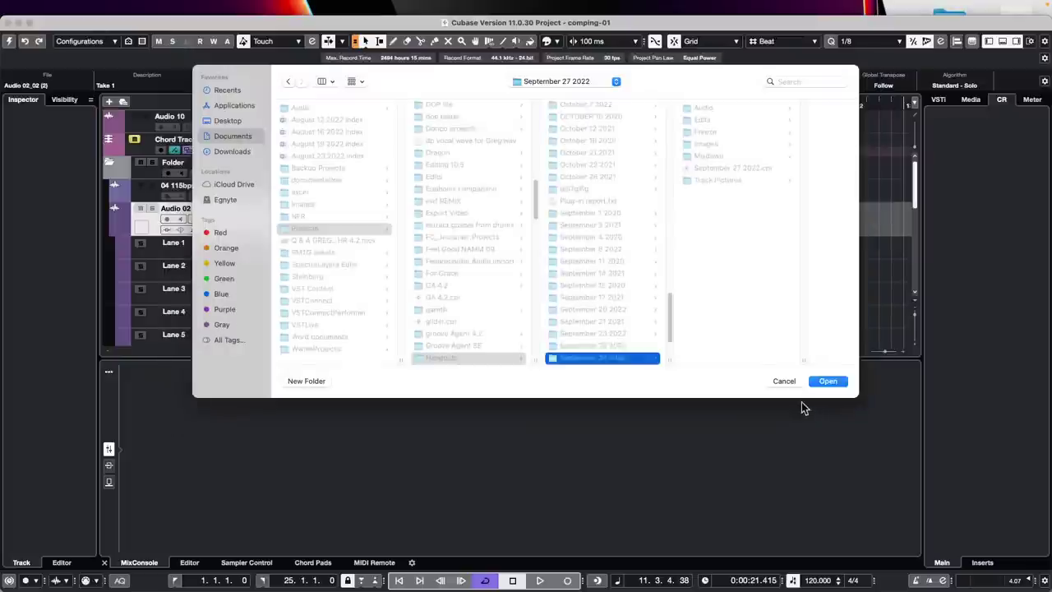
{"action": "left_click", "coordinate": [827, 381]}
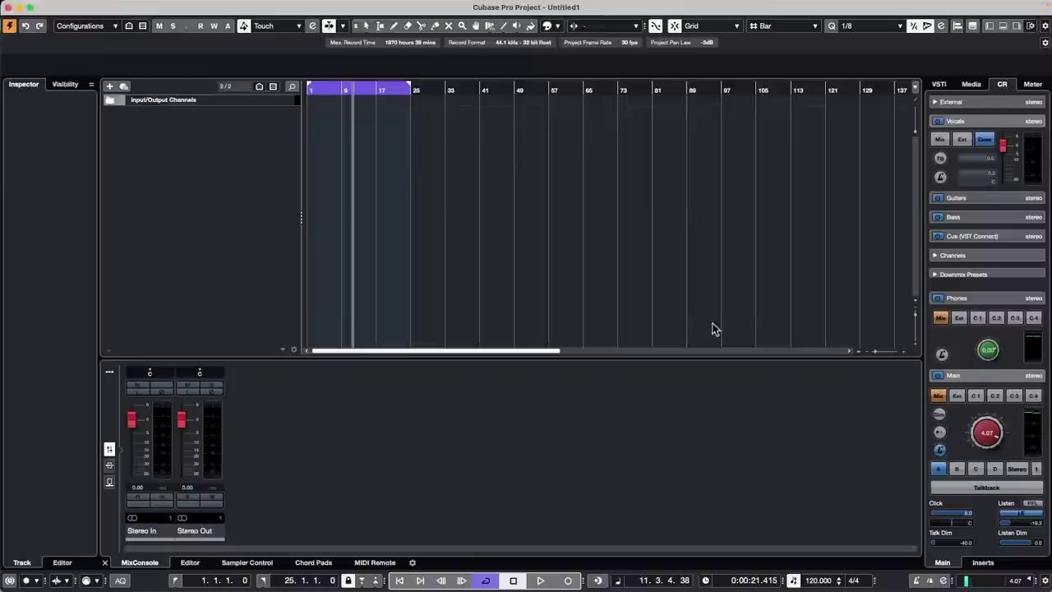
- Import all tracks from the track archive playBOZ records.xml with events, parts, and channel and inspector settings at their absolute position
{"action": "left_click", "coordinate": [94, 8]}
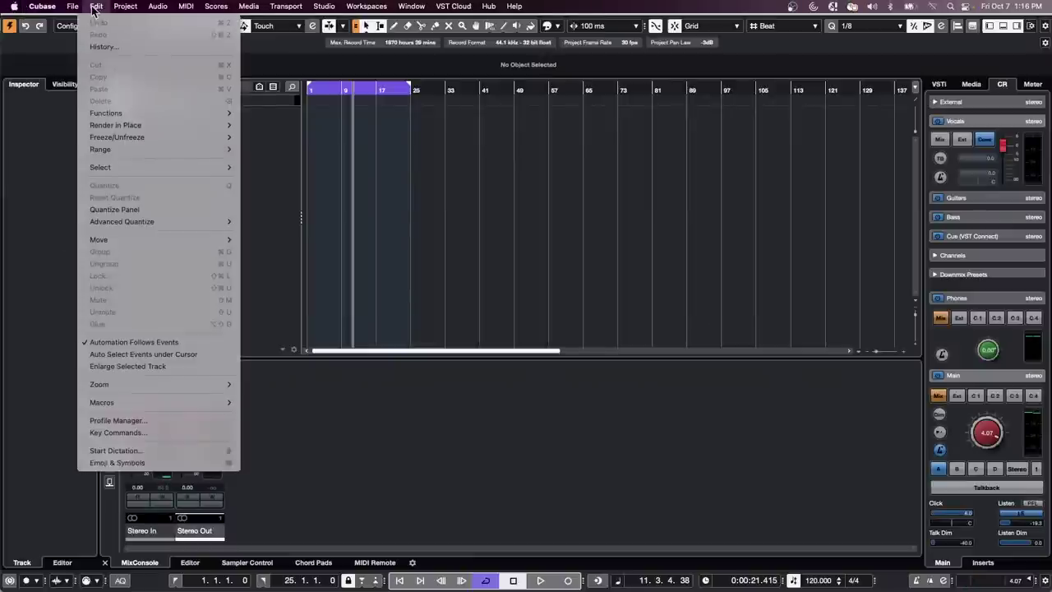
{"action": "mouse_move", "coordinate": [89, 176]}
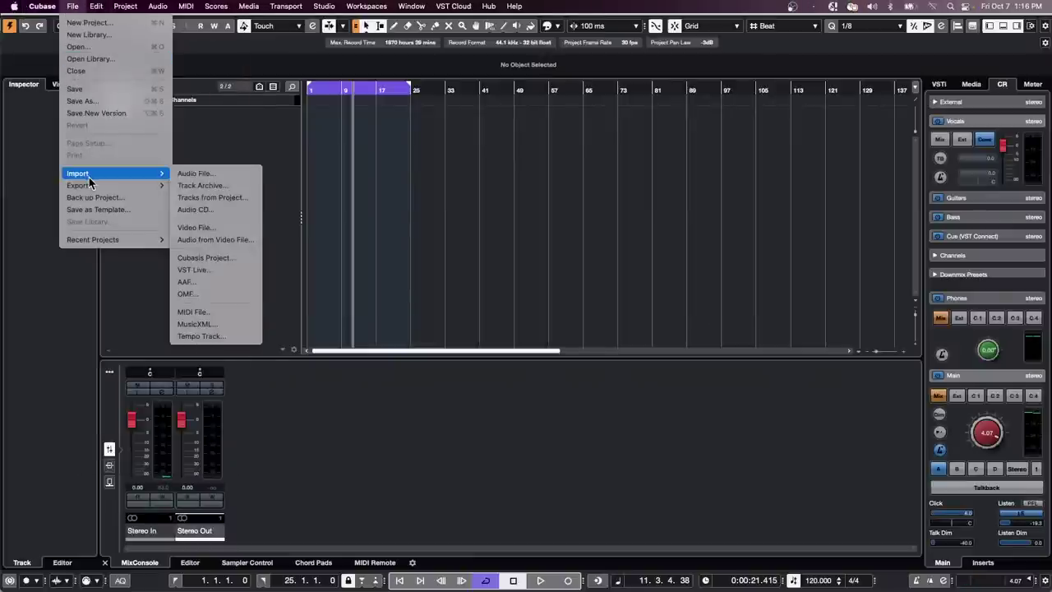
{"action": "left_click", "coordinate": [230, 187]}
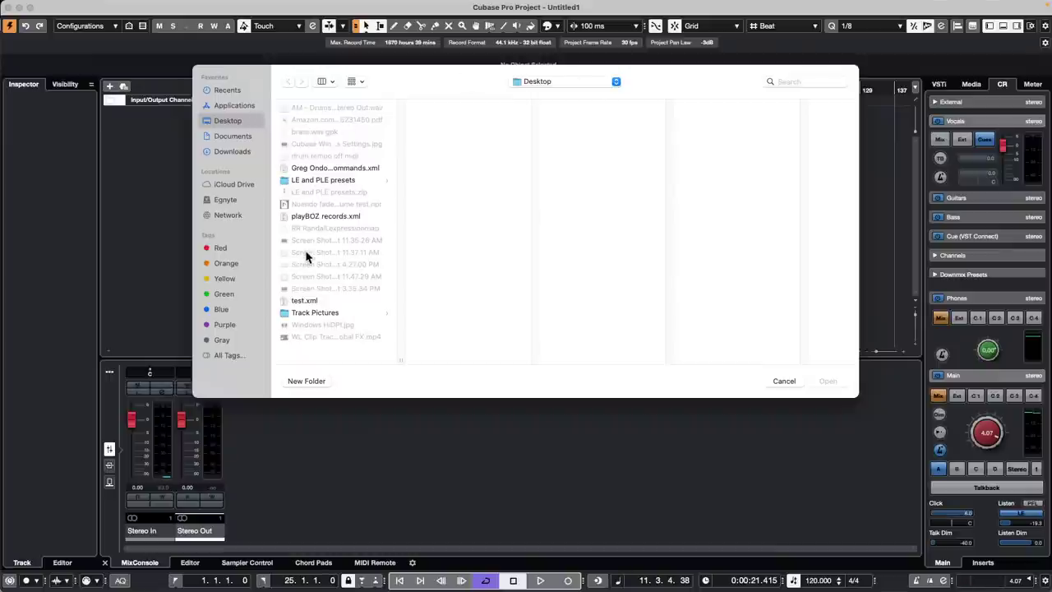
{"action": "left_click", "coordinate": [320, 217]}
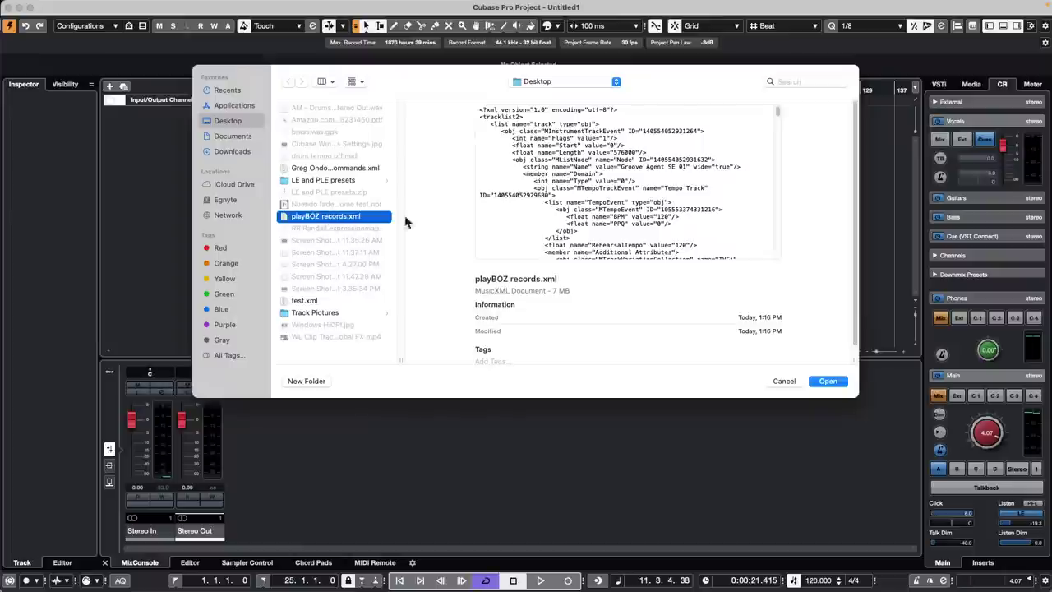
{"action": "left_click", "coordinate": [827, 382]}
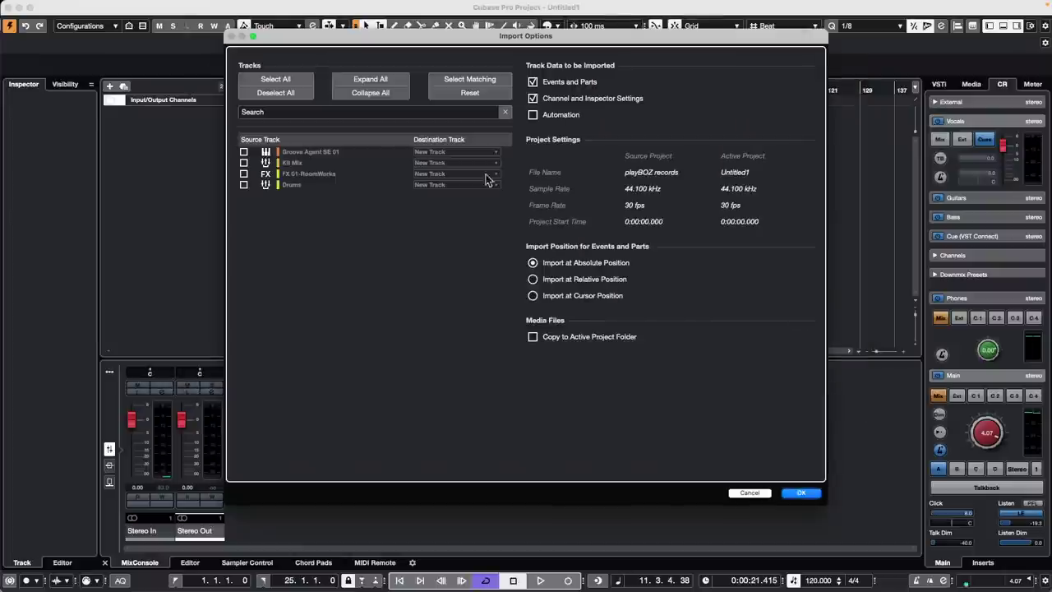
{"action": "left_click", "coordinate": [283, 80]}
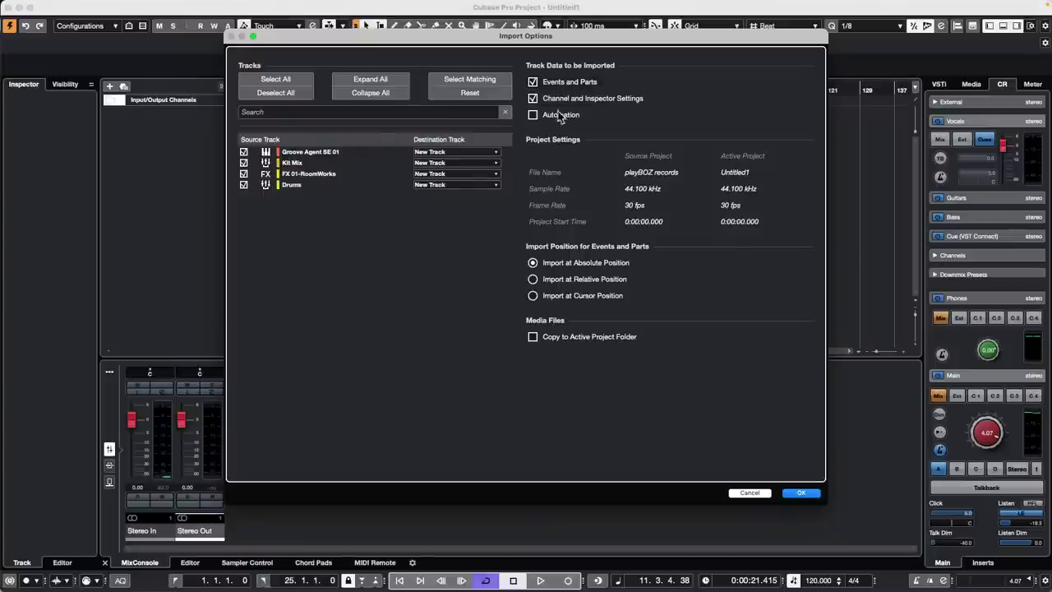
{"action": "left_click", "coordinate": [801, 495]}
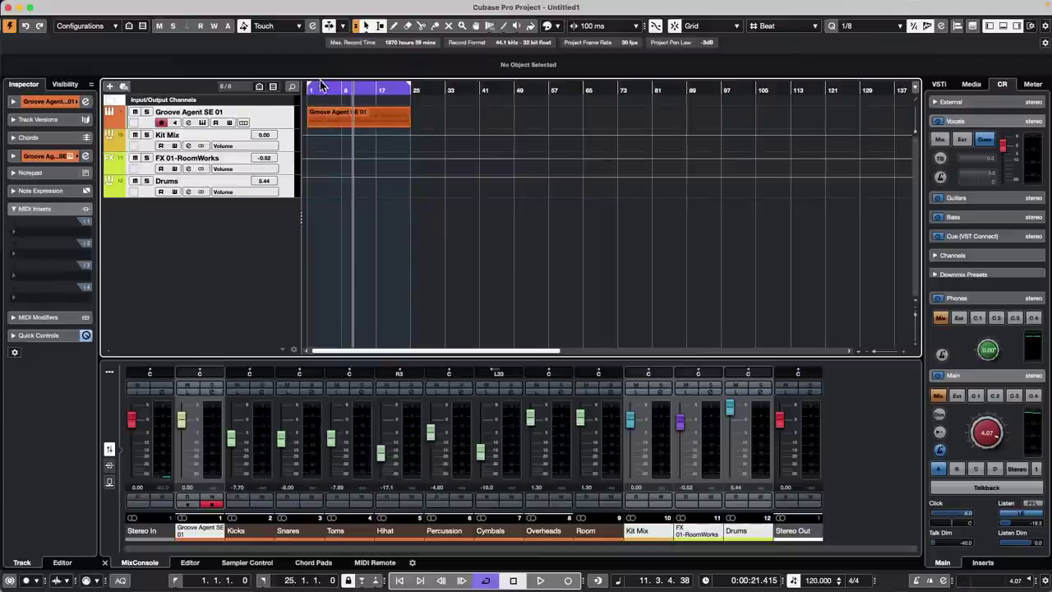
- Play the imported project from the start and inspect the EnvelopeShaper insert in the Kicks channel settings
{"action": "left_click_drag", "start_coordinate": [319, 87], "coordinate": [242, 83]}
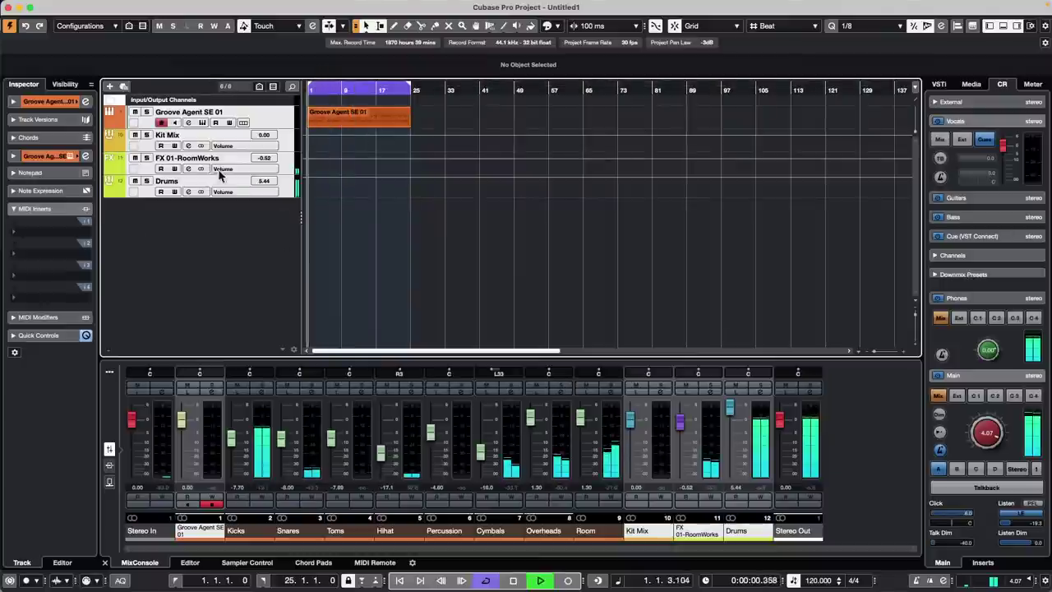
{"action": "left_click", "coordinate": [263, 392]}
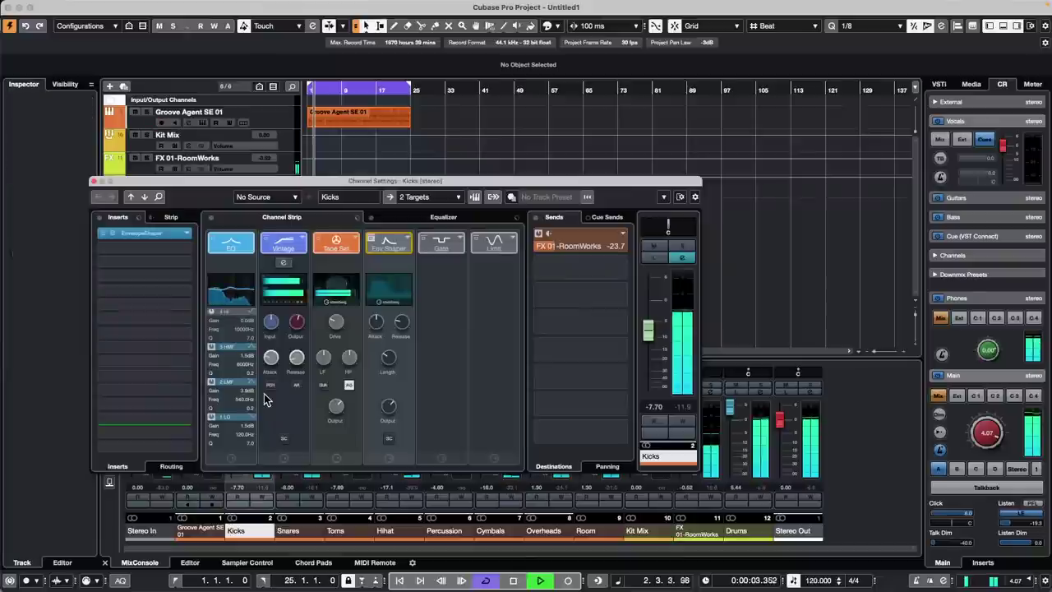
{"action": "left_click", "coordinate": [148, 233]}
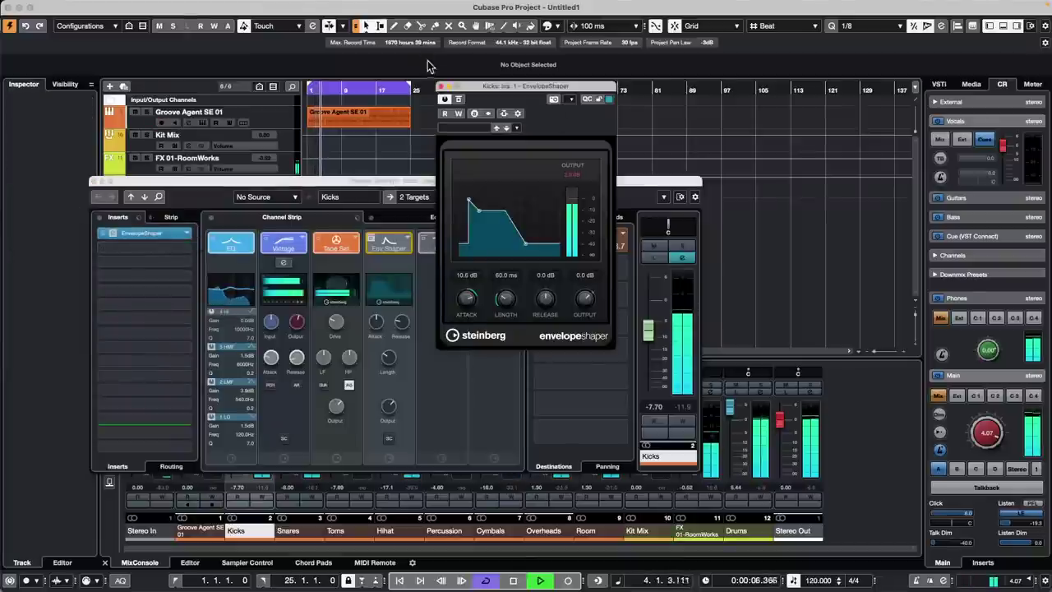
{"action": "left_click", "coordinate": [439, 87]}
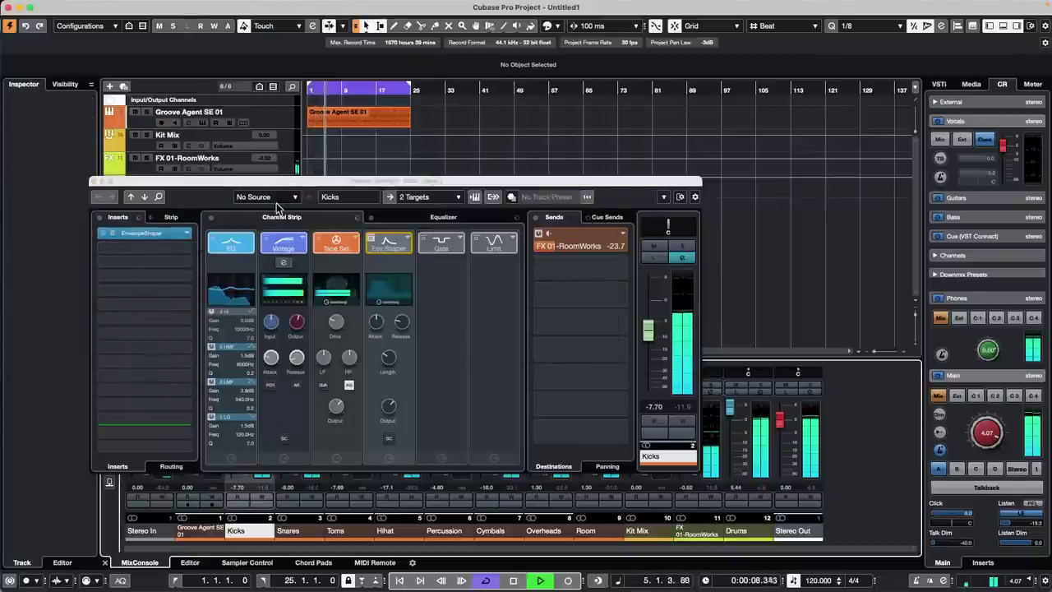
- Switch the channel settings to the Snares channel and set its FX 01-RoomWorks send level to -0.45
{"action": "left_click", "coordinate": [340, 201]}
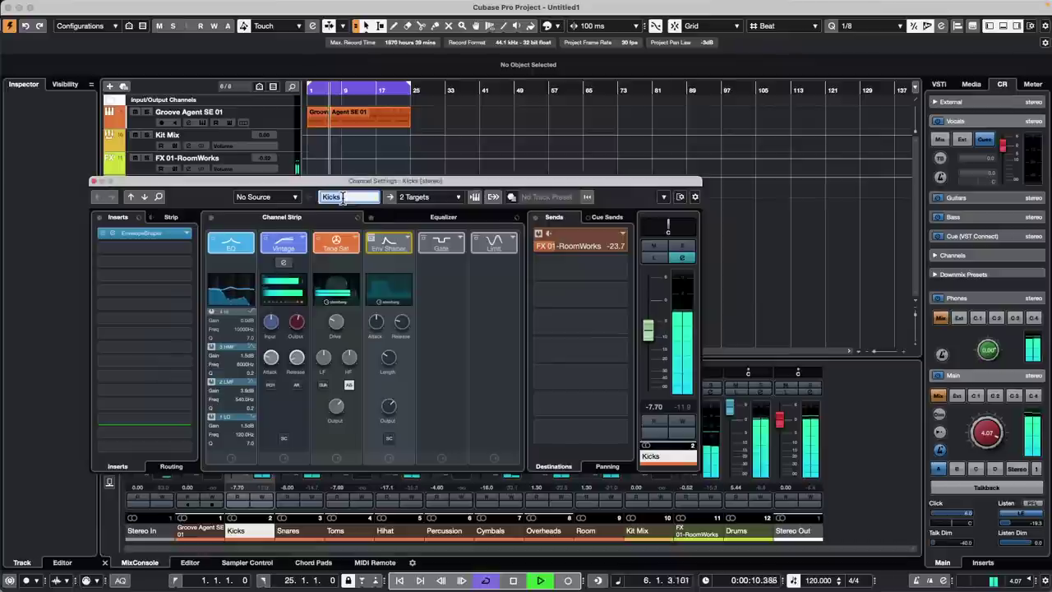
{"action": "left_click", "coordinate": [145, 197]}
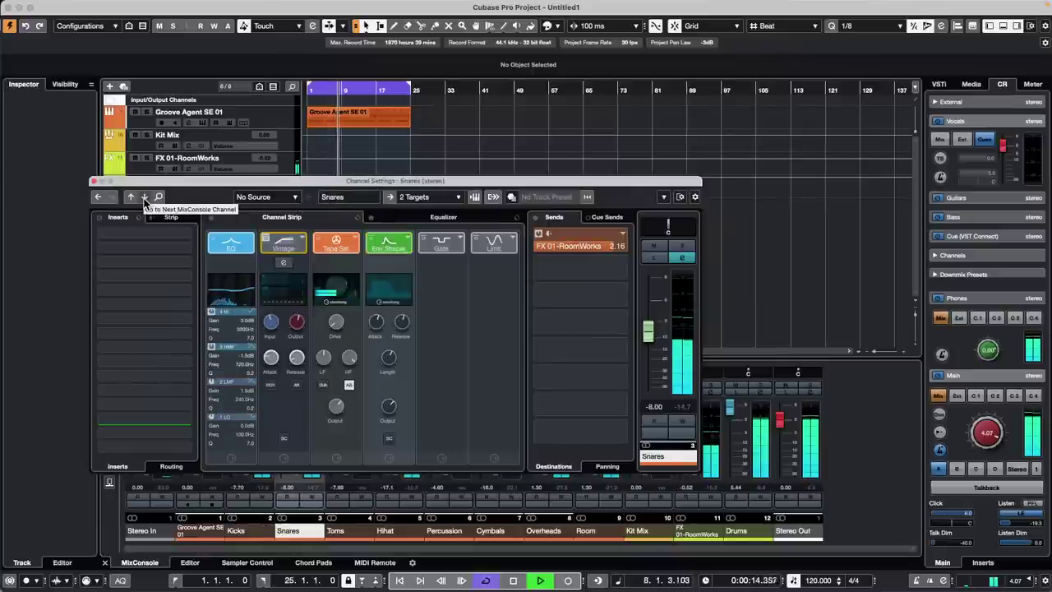
{"action": "left_click_drag", "start_coordinate": [593, 247], "coordinate": [575, 248]}
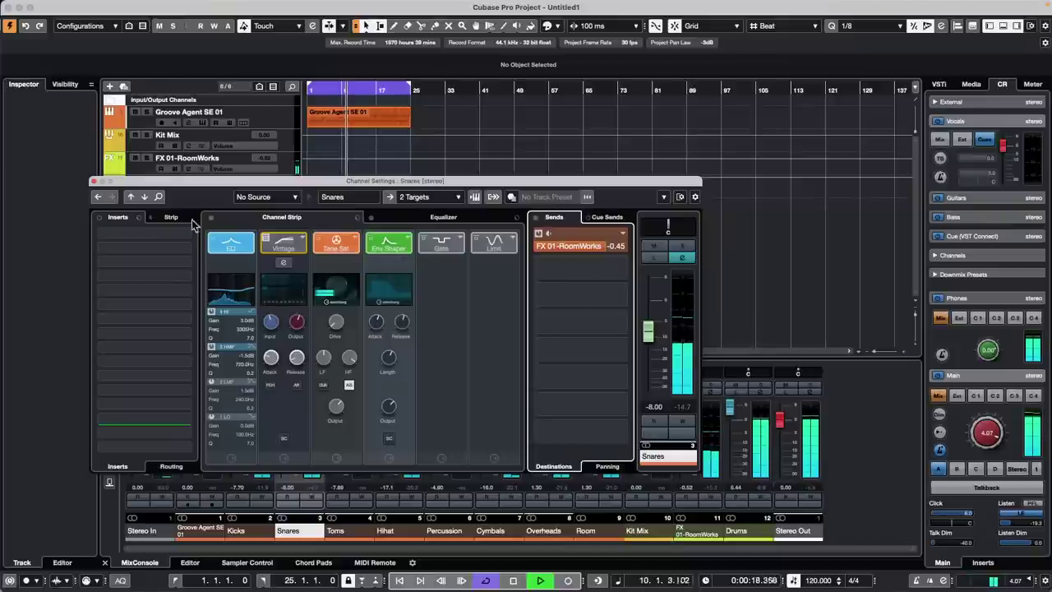
- Close the Snares channel settings, set the Drums fader to 6.02 and the FX 01-RoomWorks fader to about -15.2, and stop playback
{"action": "left_click", "coordinate": [94, 181]}
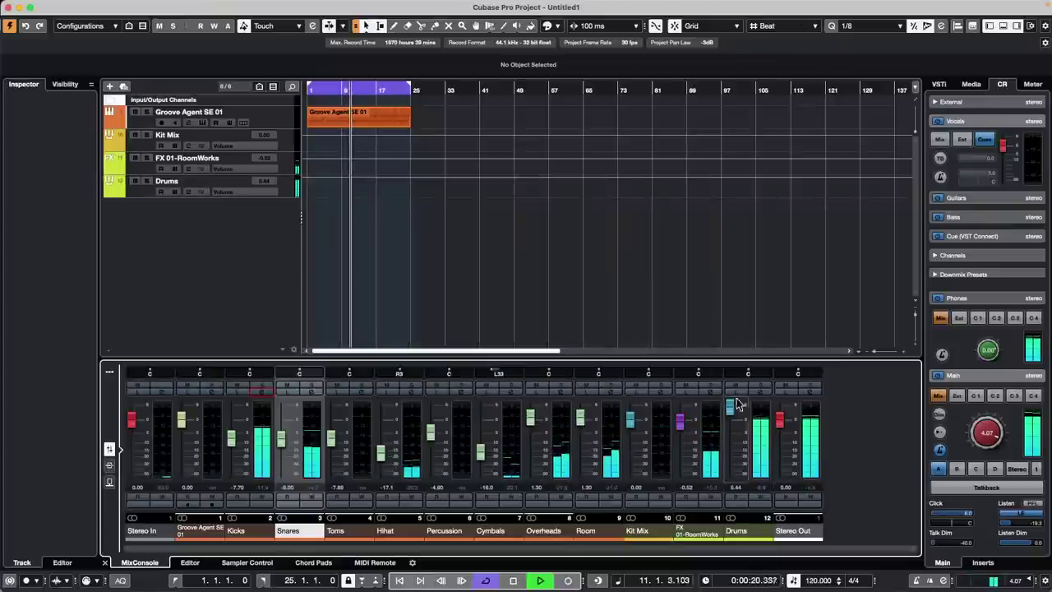
{"action": "left_click_drag", "start_coordinate": [729, 408], "coordinate": [730, 475]}
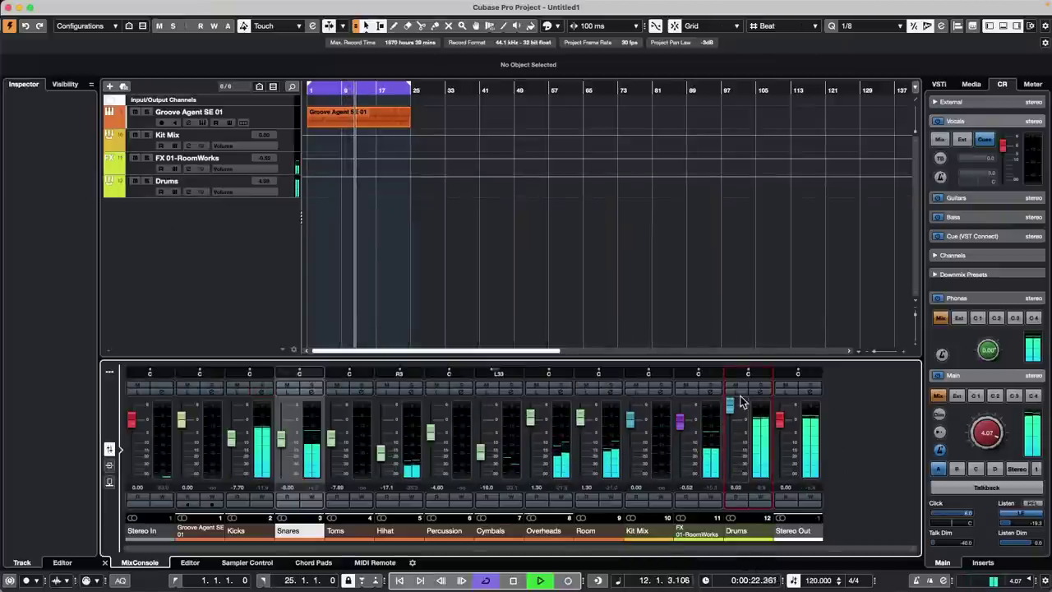
{"action": "left_click_drag", "start_coordinate": [680, 421], "coordinate": [675, 496]}
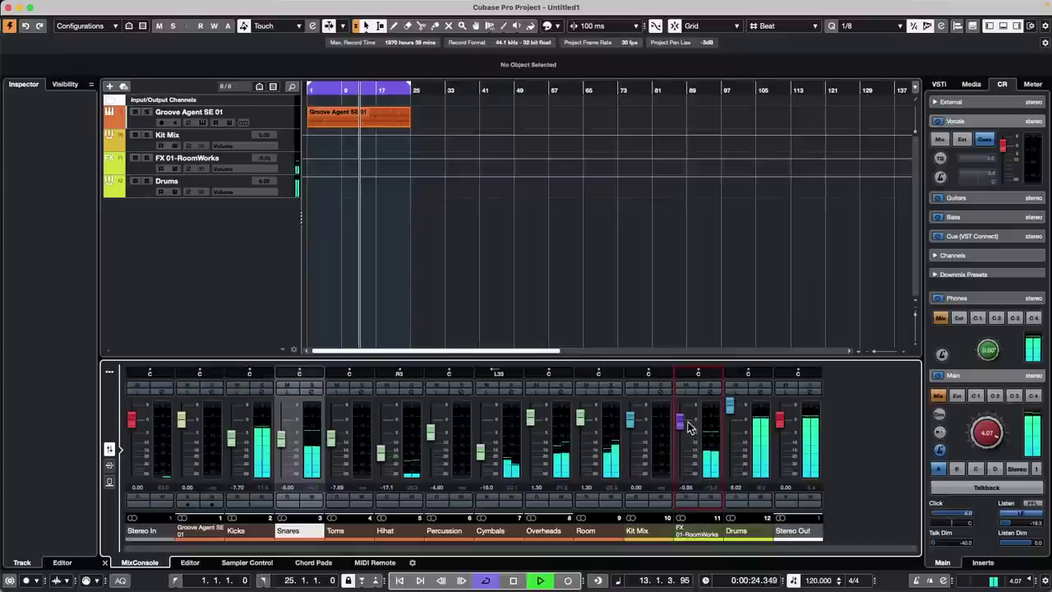
{"action": "key", "text": "space"}
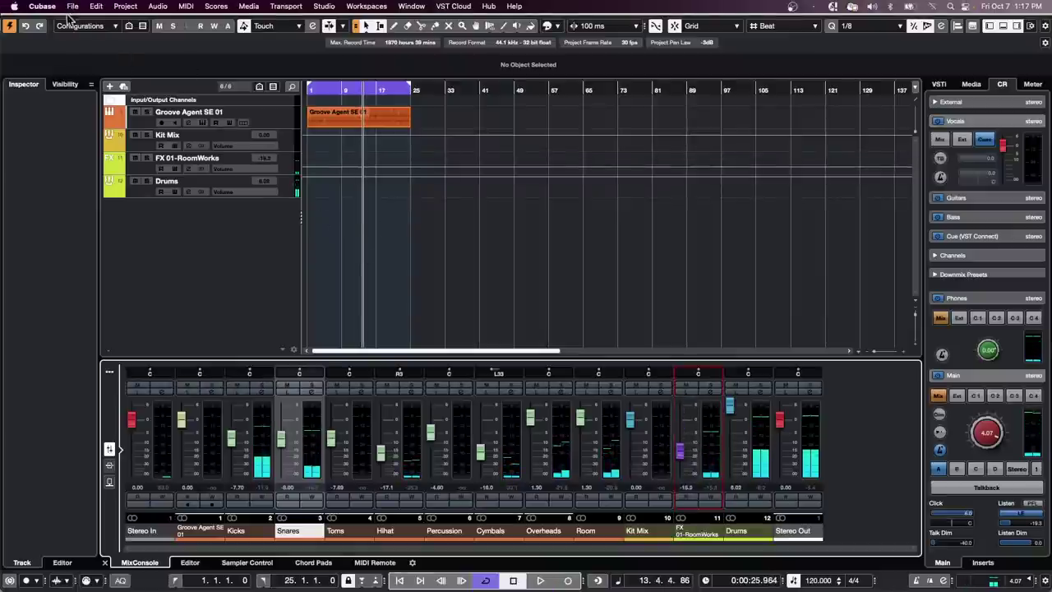
- Unfold the Groove Agent SE 01 track and look through its individual output channels in the track list
{"action": "left_click", "coordinate": [96, 7]}
{"action": "left_click", "coordinate": [359, 190]}
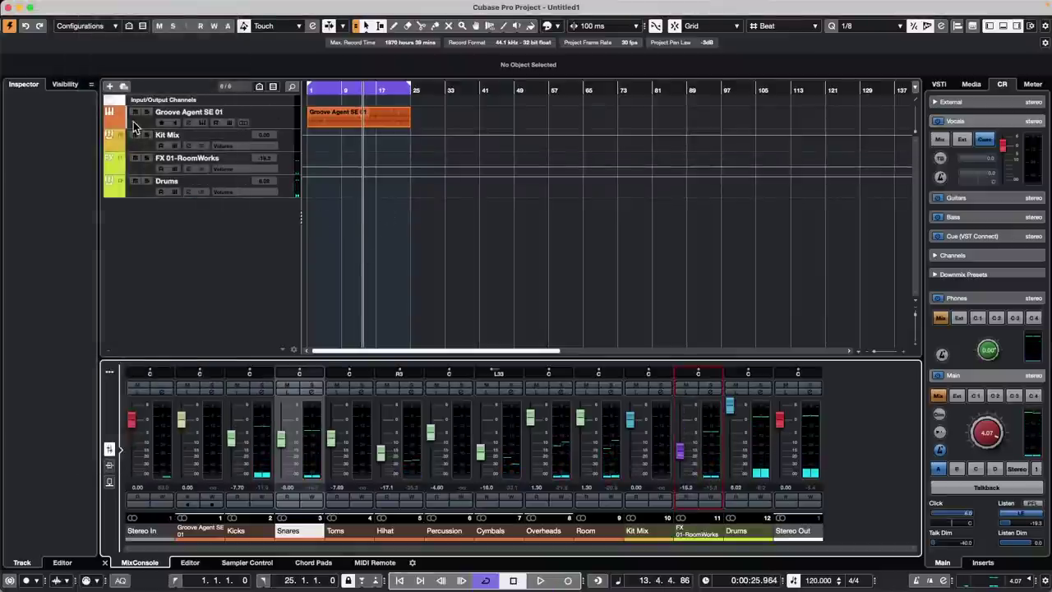
{"action": "left_click", "coordinate": [108, 123]}
{"action": "scroll", "coordinate": [212, 249], "scroll_direction": "down", "scroll_amount": 2}
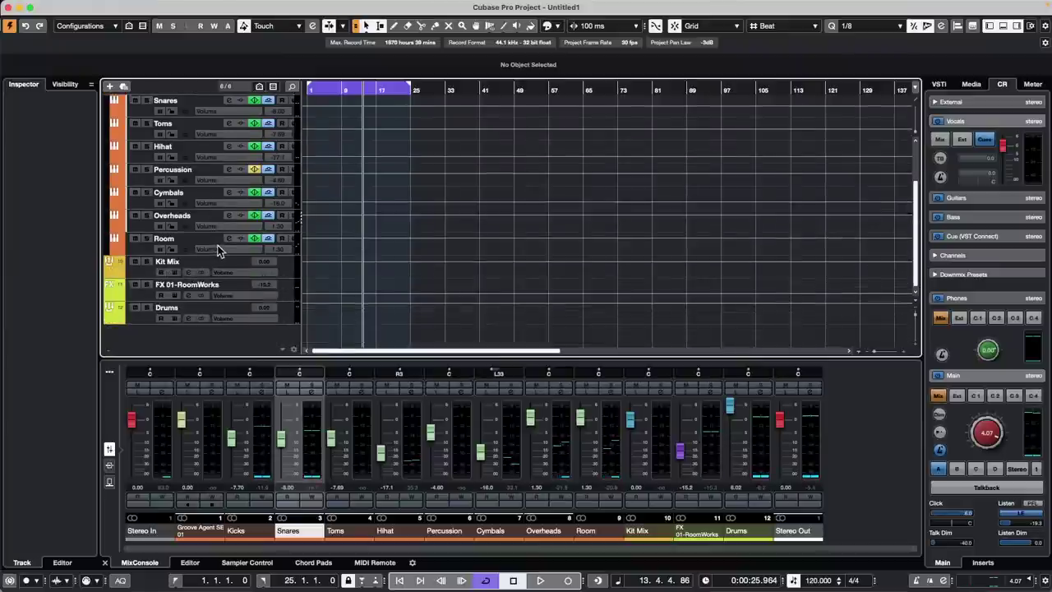
{"action": "scroll", "coordinate": [208, 196], "scroll_direction": "up", "scroll_amount": 2}
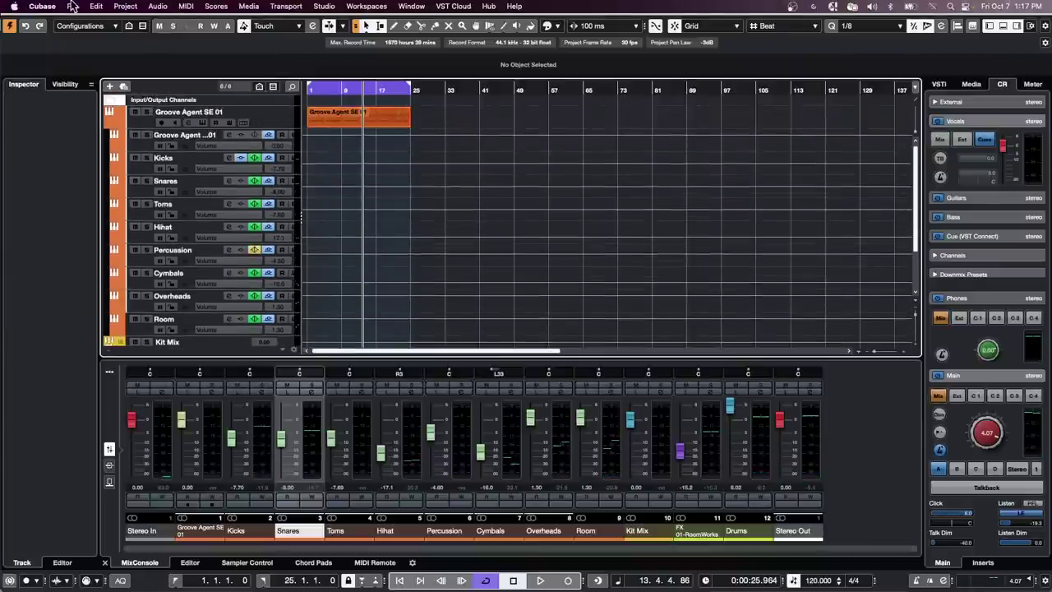
{"action": "left_click", "coordinate": [73, 7]}
{"action": "mouse_move", "coordinate": [119, 188]}
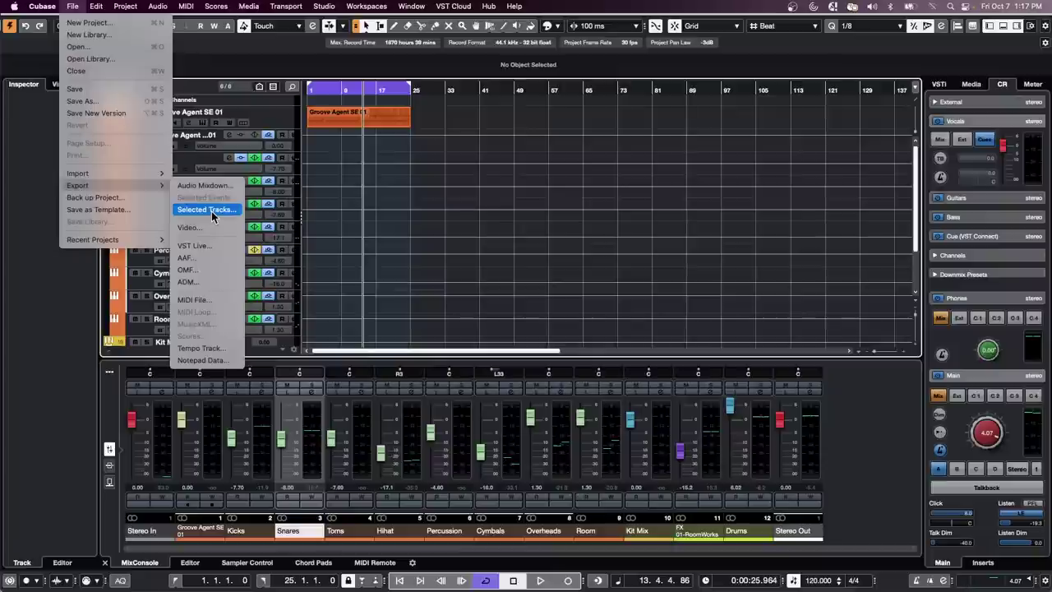
{"action": "mouse_move", "coordinate": [147, 174]}
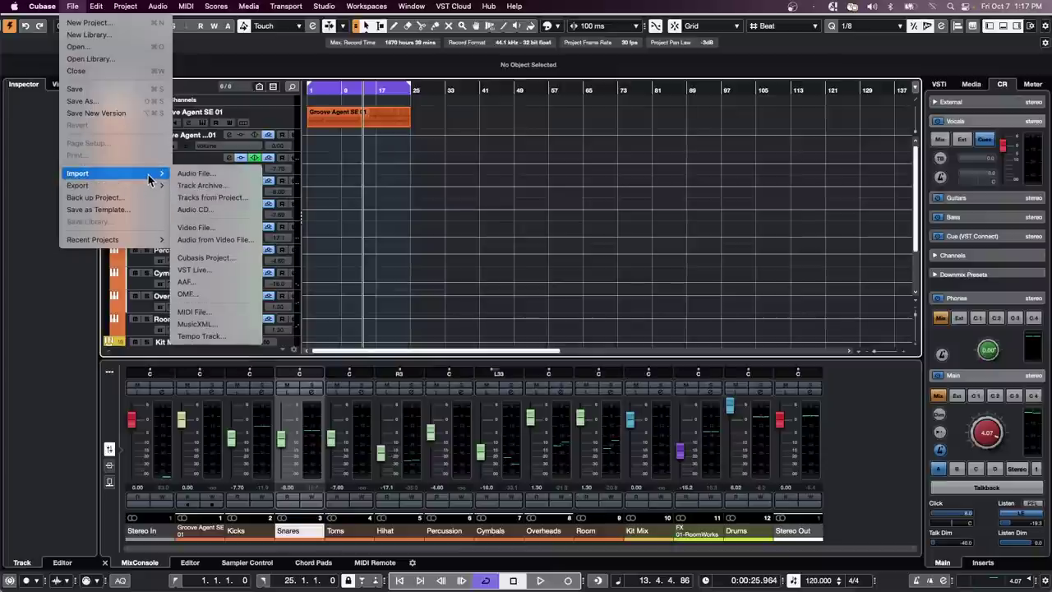
{"action": "left_click", "coordinate": [402, 211]}
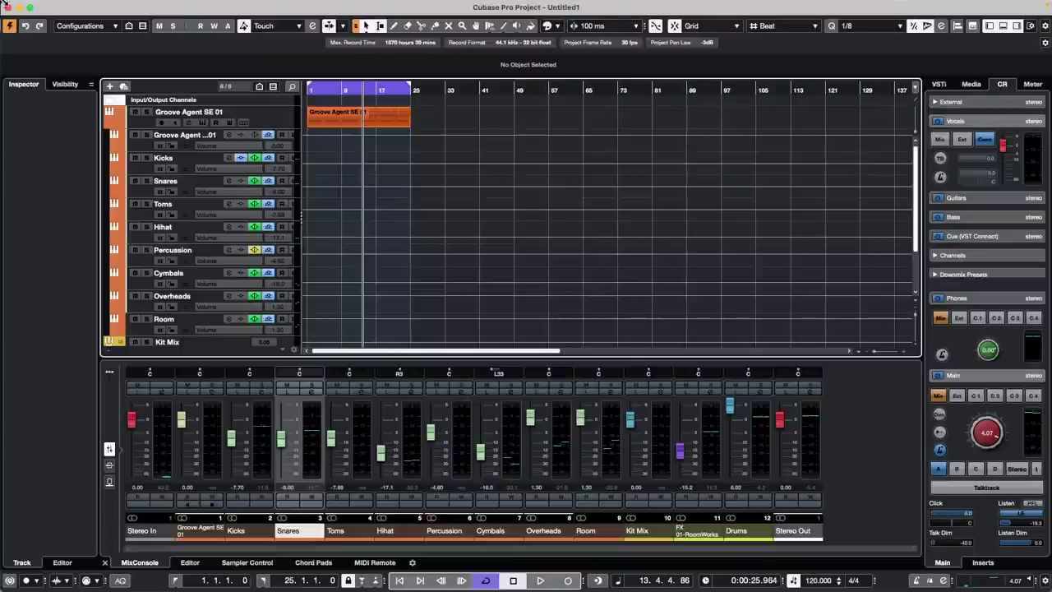
- Open the recent project jump off.cpr
{"action": "left_click", "coordinate": [74, 6]}
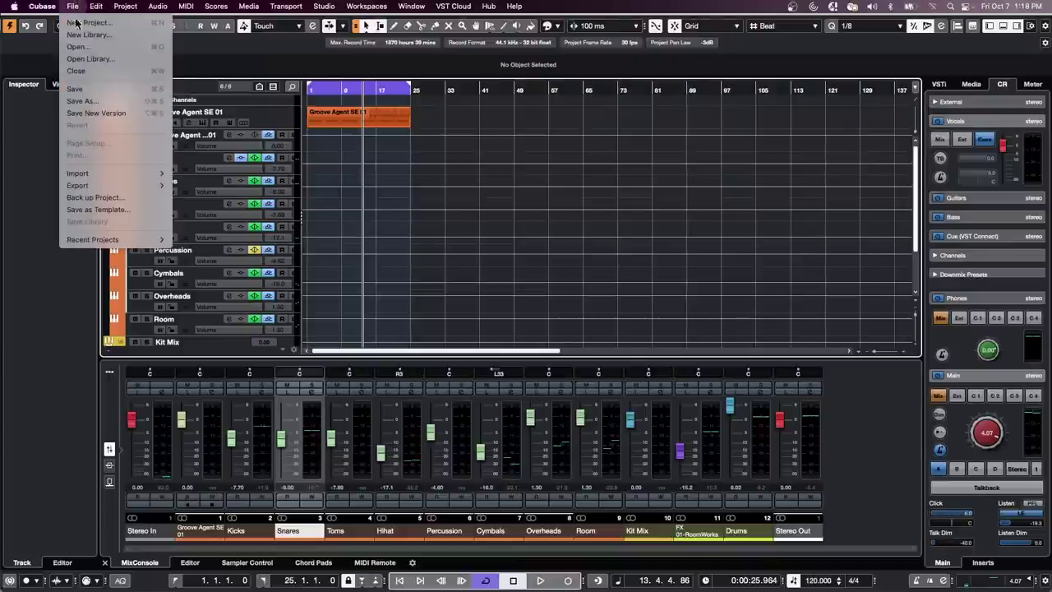
{"action": "mouse_move", "coordinate": [115, 239]}
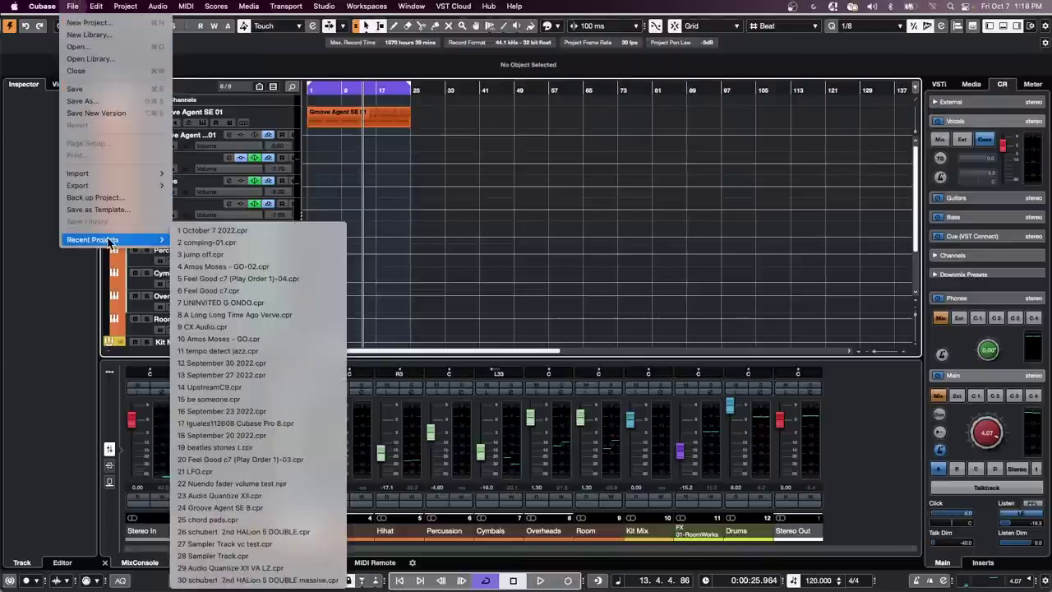
{"action": "left_click", "coordinate": [263, 254]}
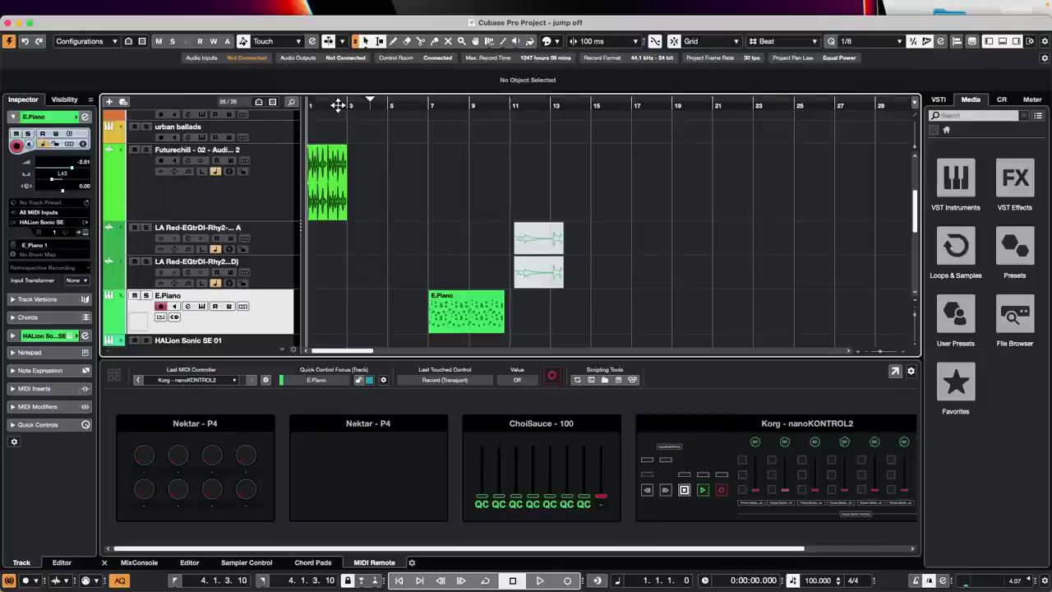
- Solo the Futurechill - 02 audio track and play its beat loop
{"action": "key", "text": "h"}
{"action": "key", "text": "h"}
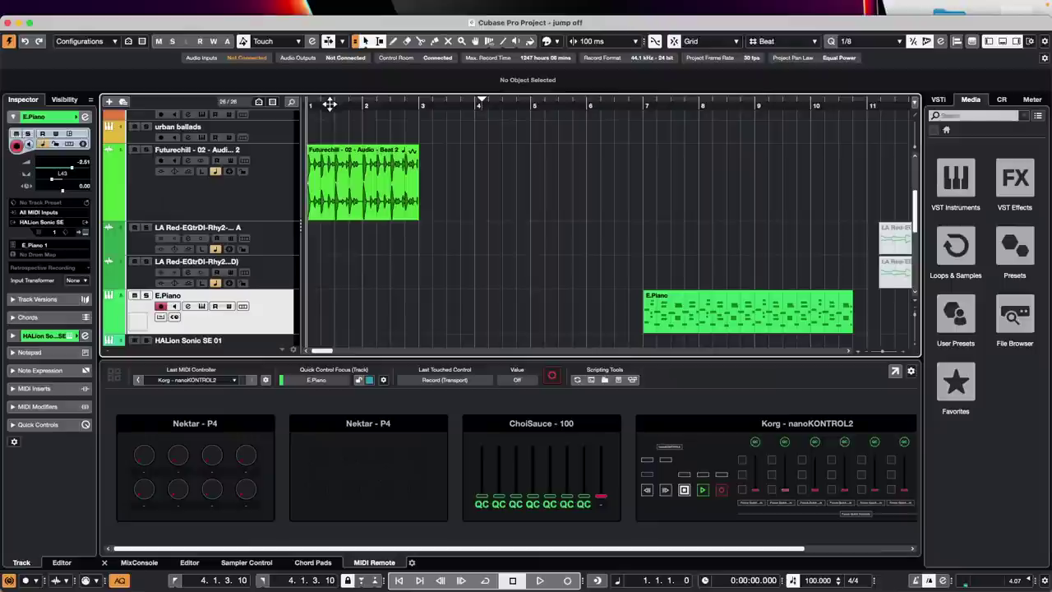
{"action": "left_click", "coordinate": [147, 150]}
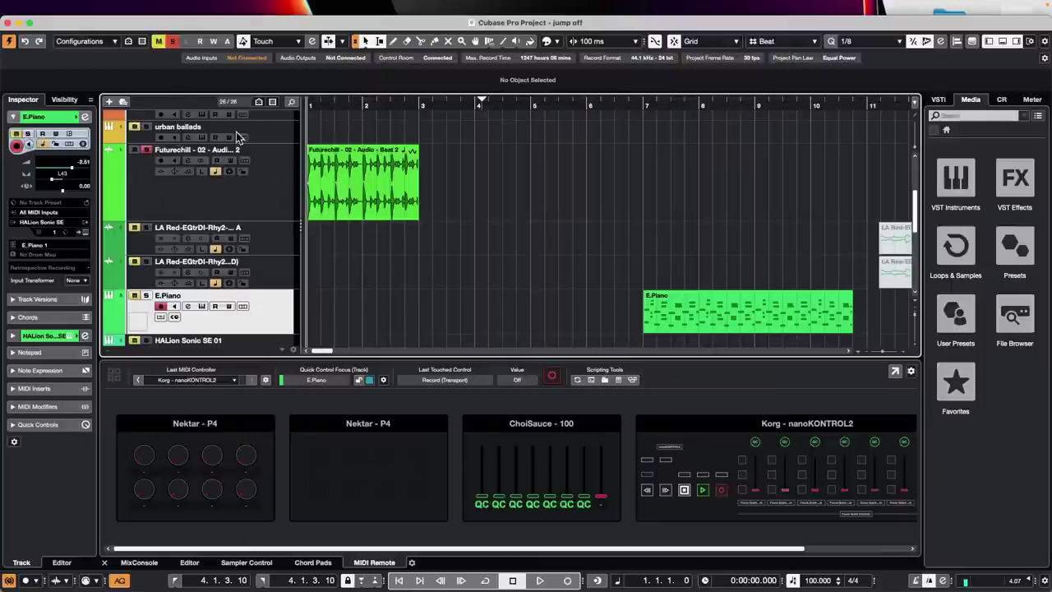
{"action": "key", "text": "space"}
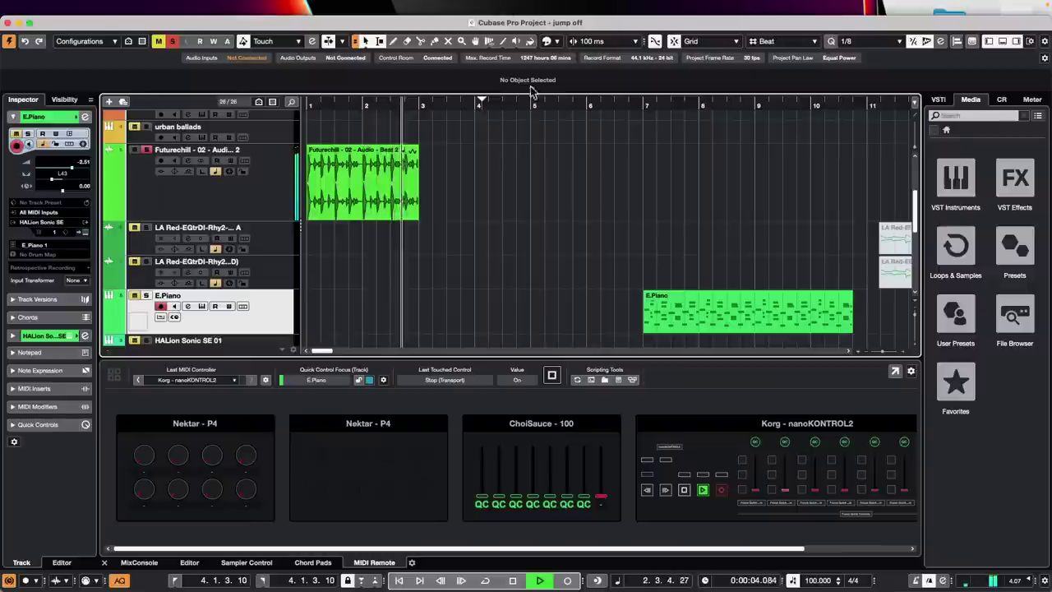
{"action": "key", "text": "space"}
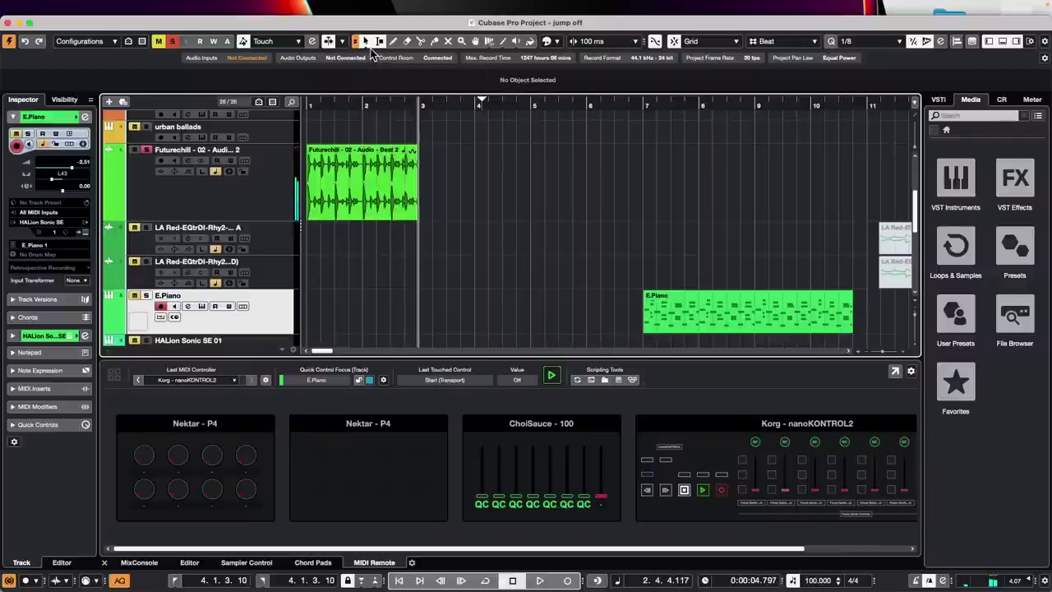
- Switch the selection tool to Sizing Applies Time Stretch, shorten the Futurechill event to a length of 1.3.0.0 and play it from the start
{"action": "left_click", "coordinate": [367, 41]}
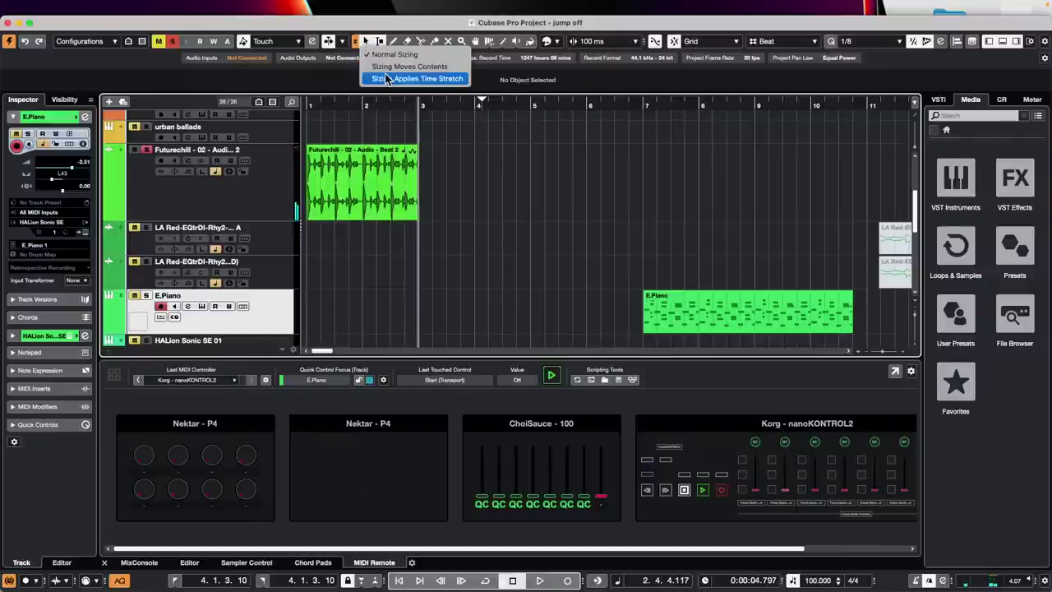
{"action": "left_click", "coordinate": [388, 79]}
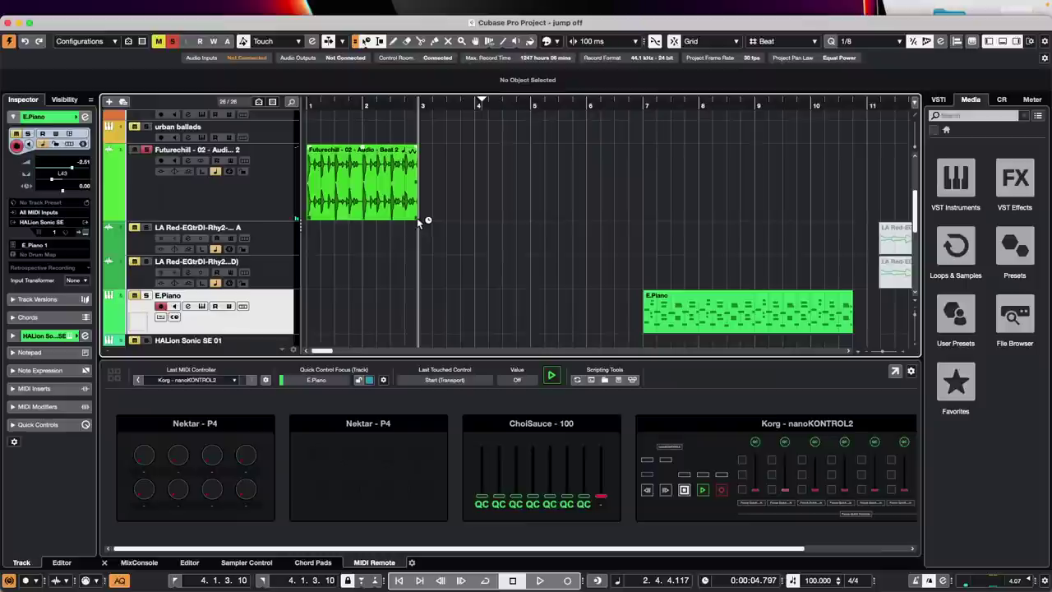
{"action": "left_click_drag", "start_coordinate": [416, 217], "coordinate": [403, 218]}
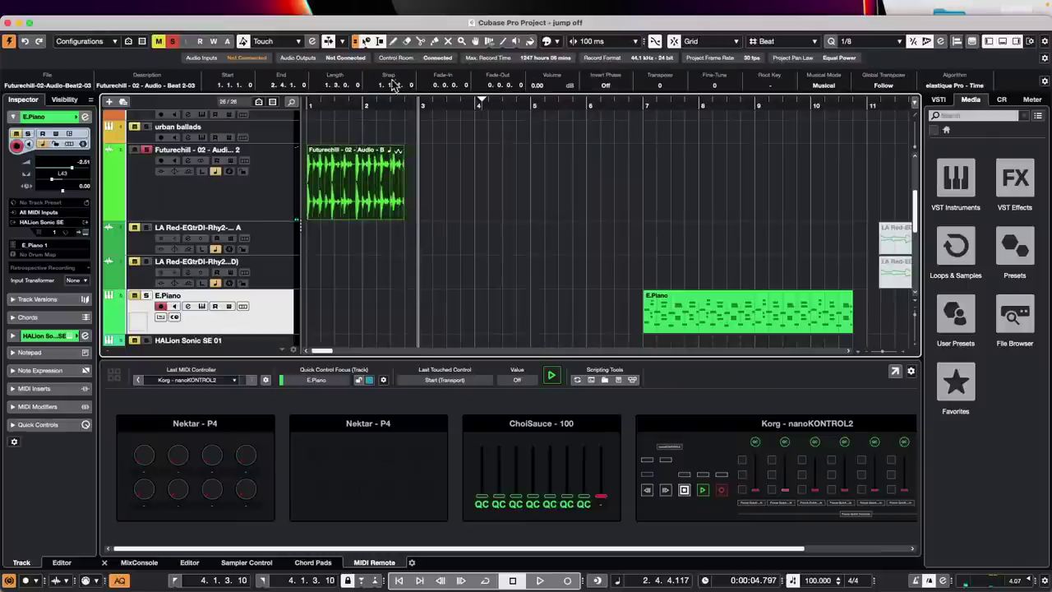
{"action": "left_click_drag", "start_coordinate": [378, 106], "coordinate": [198, 108]}
{"action": "key", "text": "space"}
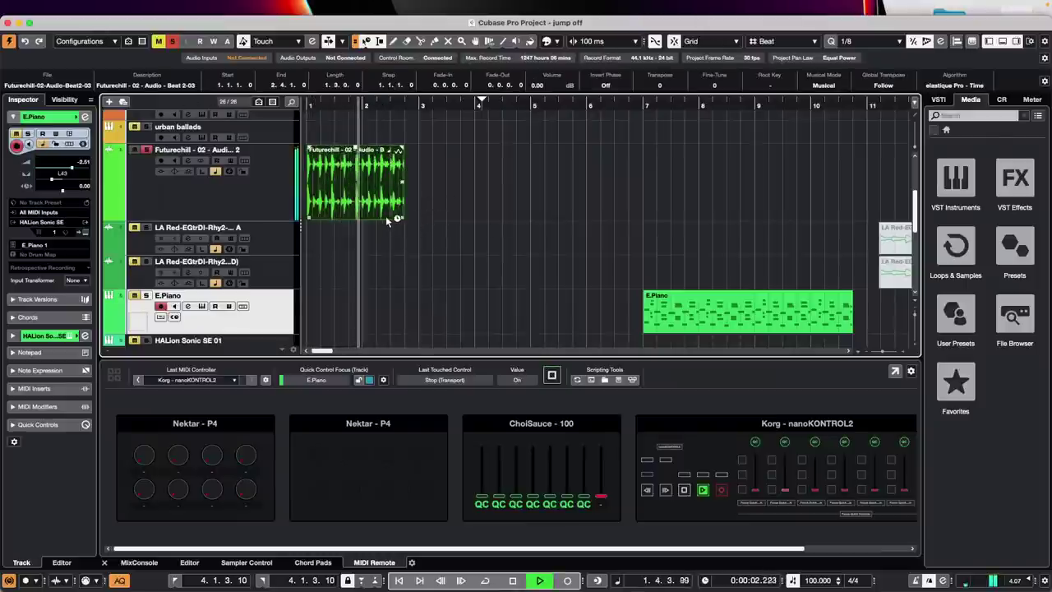
- Time-stretch the Futurechill event to a length of 2.1.0.0 and play it briefly
{"action": "left_click_drag", "start_coordinate": [402, 219], "coordinate": [431, 222]}
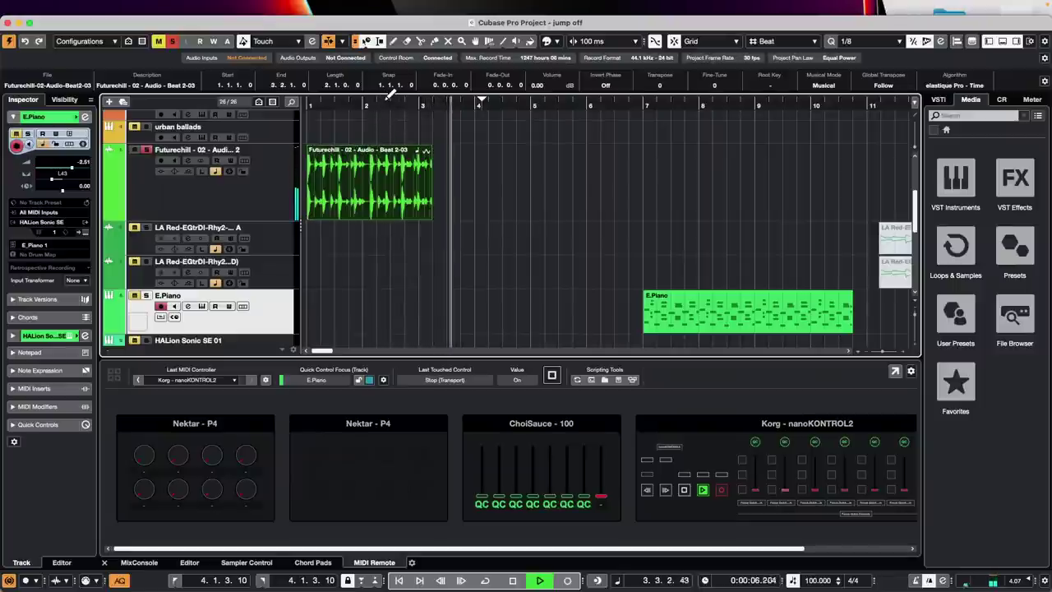
{"action": "key", "text": "space"}
{"action": "key", "text": "space"}
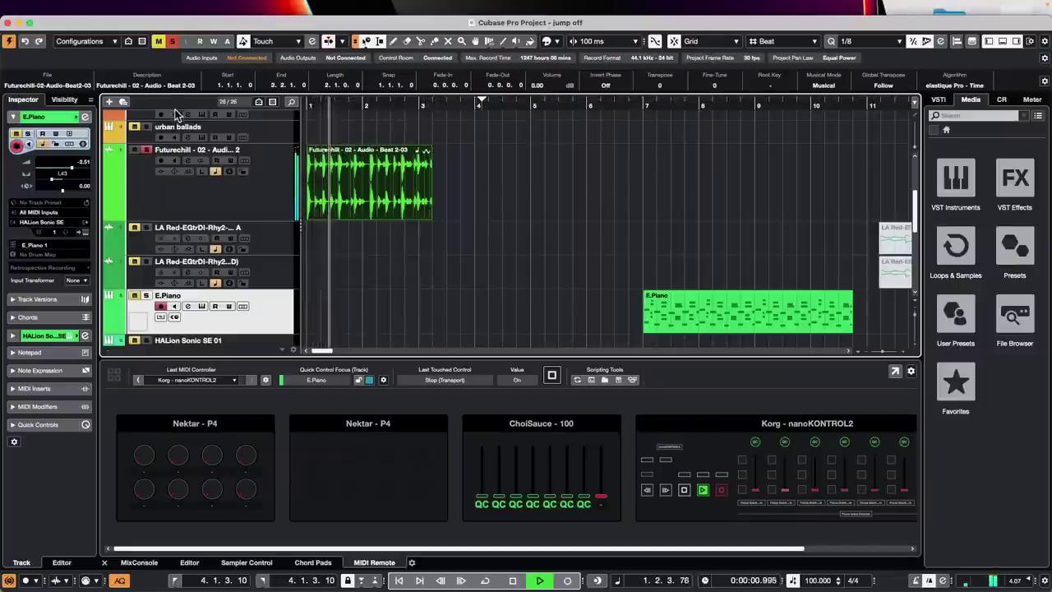
{"action": "key", "text": "space"}
- Undo both time stretches of the Futurechill event and set its algorithm to elastique Pro - Tape
{"action": "key", "text": "super+z"}
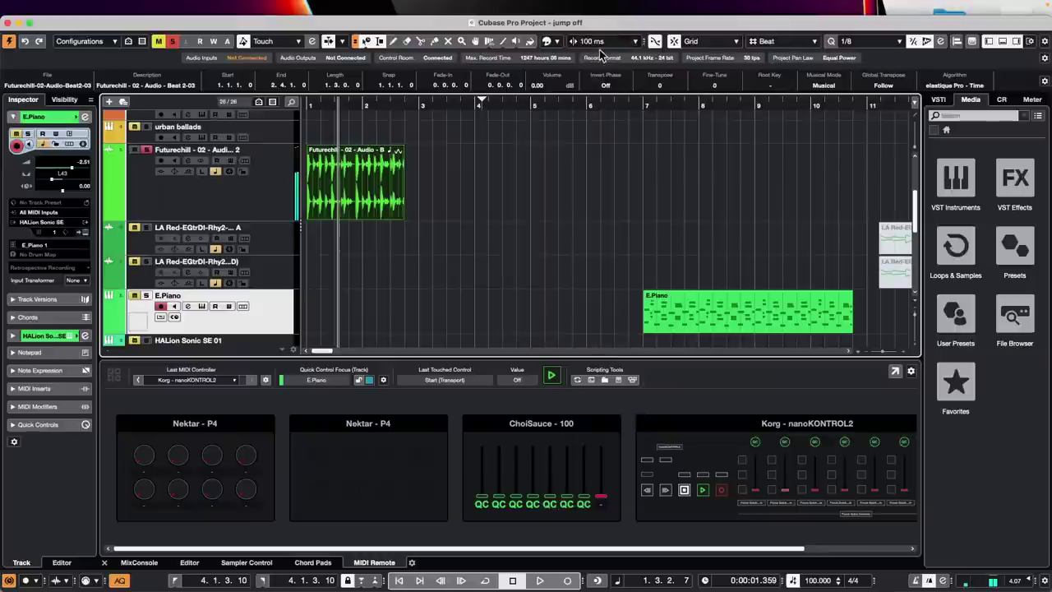
{"action": "key", "text": "super+shift+z"}
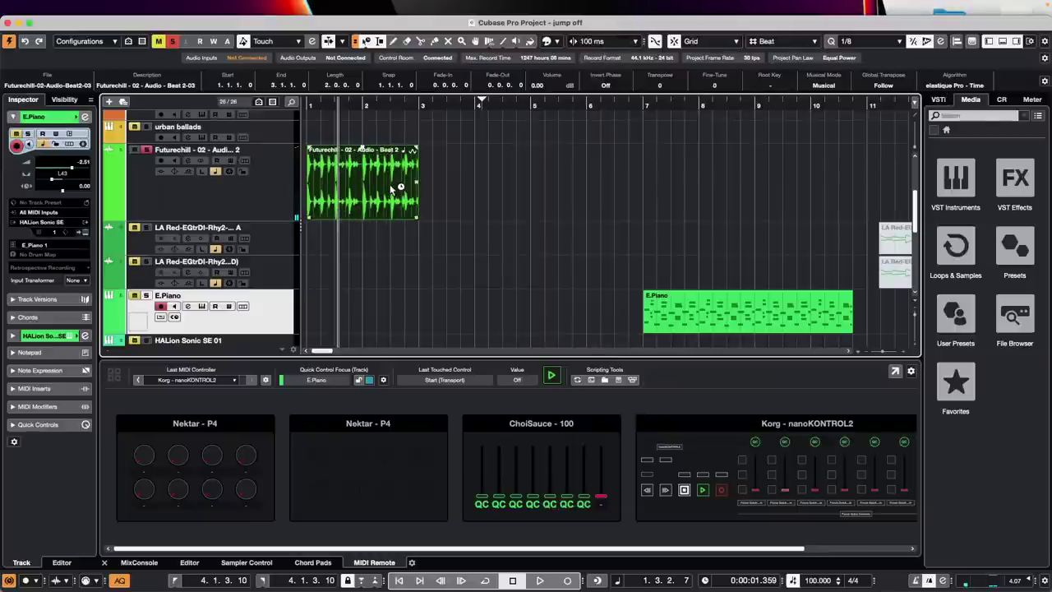
{"action": "left_click", "coordinate": [945, 86]}
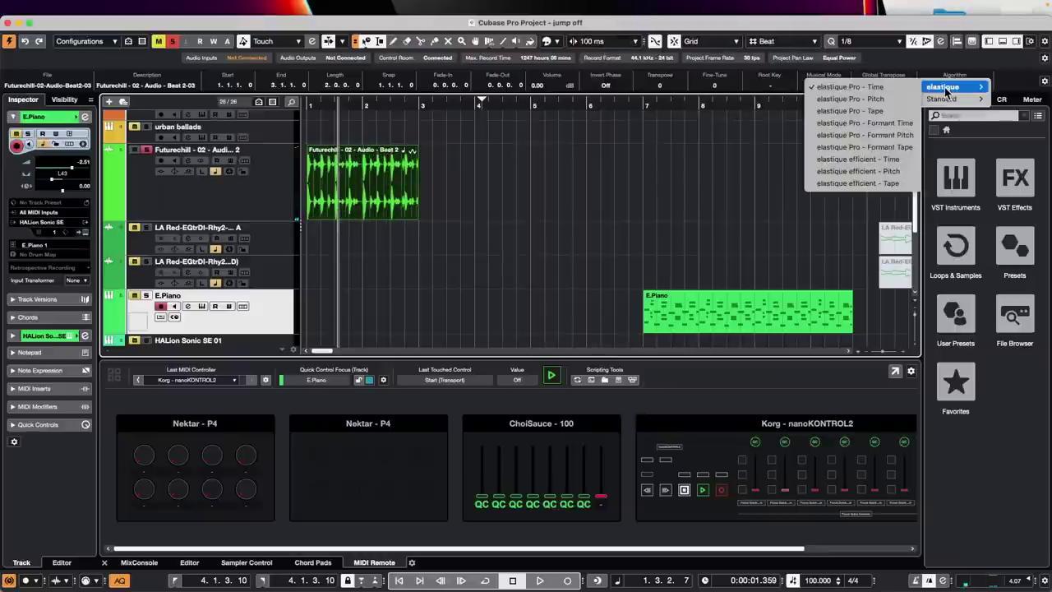
{"action": "mouse_move", "coordinate": [948, 99]}
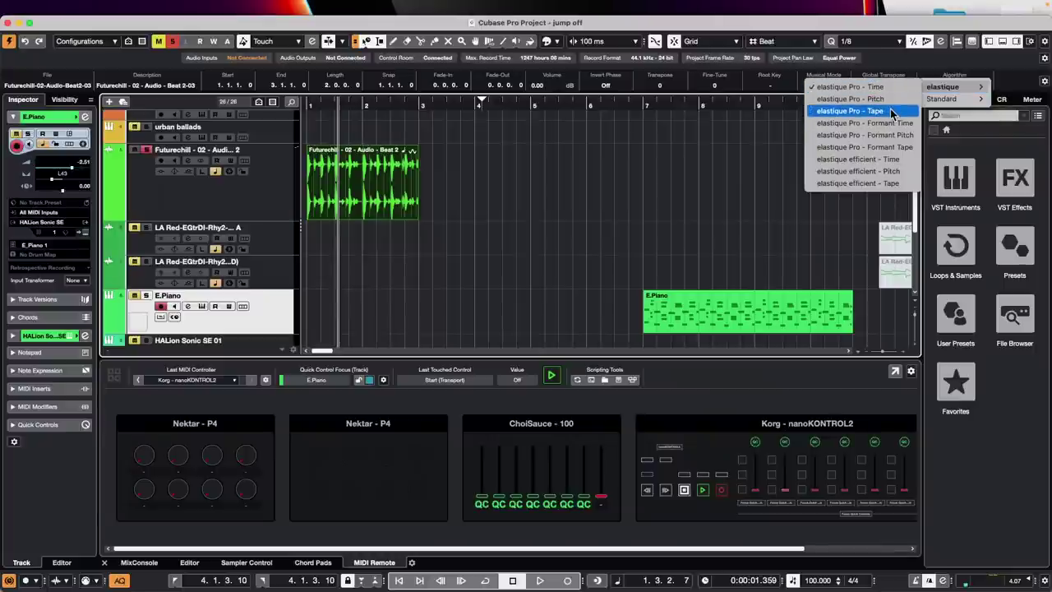
{"action": "left_click", "coordinate": [893, 112]}
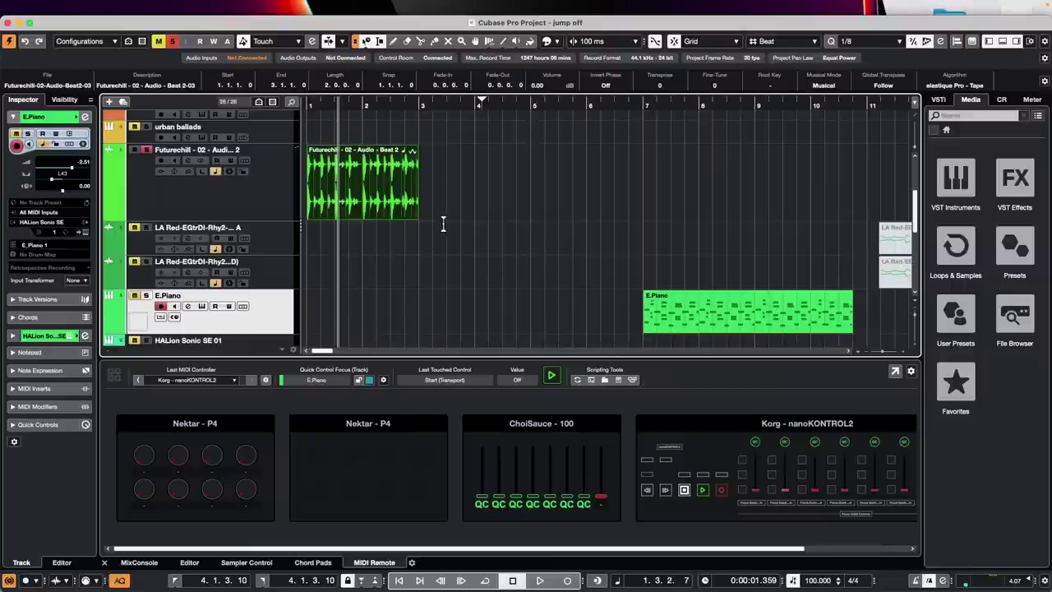
- Shorten the Futurechill event with time stretch to end at 2.3.1.0 and again to end at 2.1.1.0, playing each version
{"action": "left_click_drag", "start_coordinate": [416, 219], "coordinate": [389, 219]}
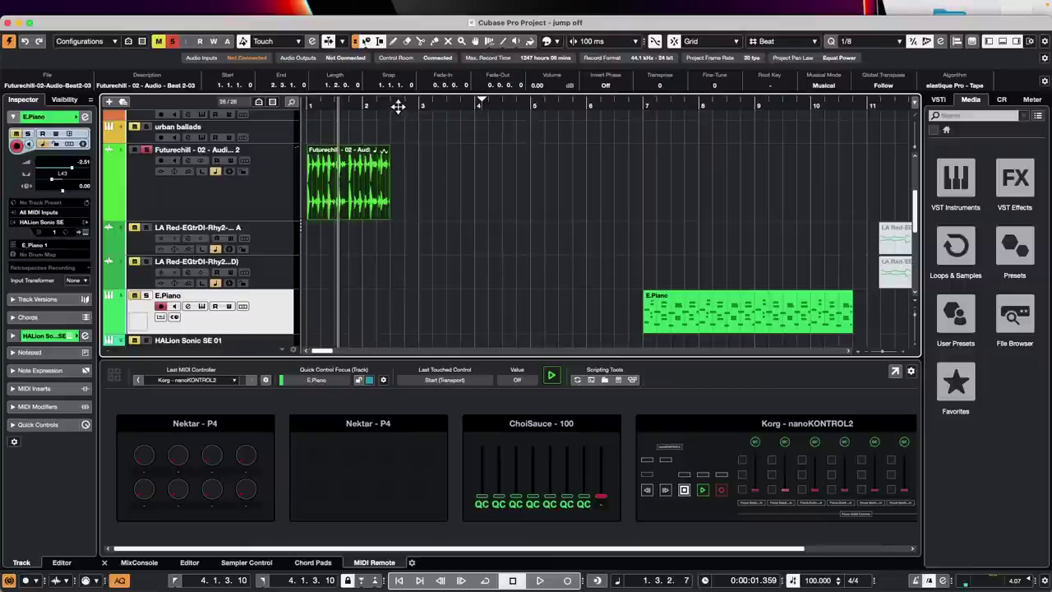
{"action": "left_click_drag", "start_coordinate": [399, 106], "coordinate": [164, 129]}
{"action": "key", "text": "space"}
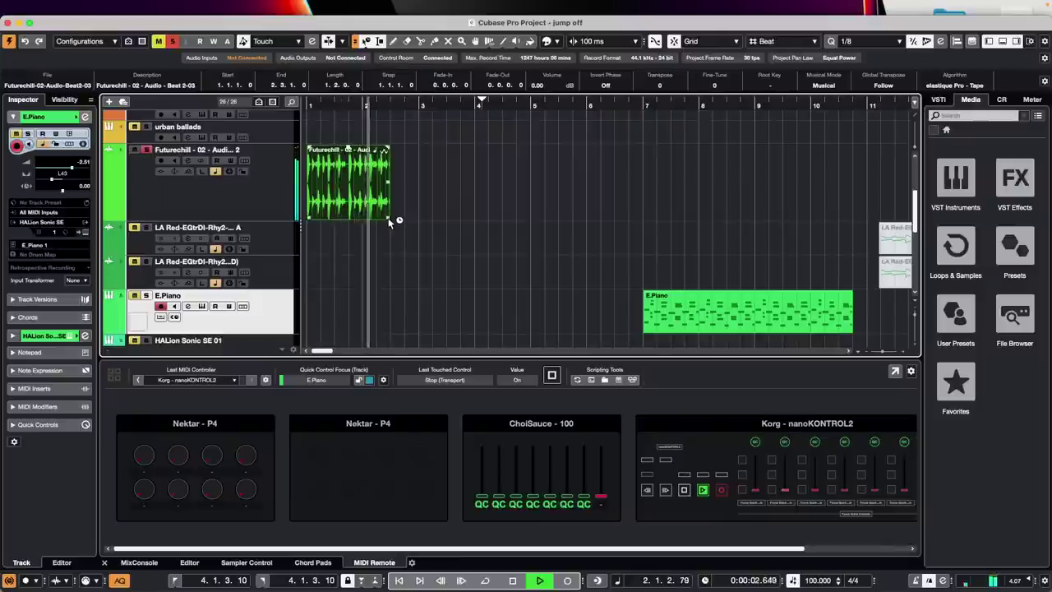
{"action": "left_click_drag", "start_coordinate": [389, 219], "coordinate": [363, 219]}
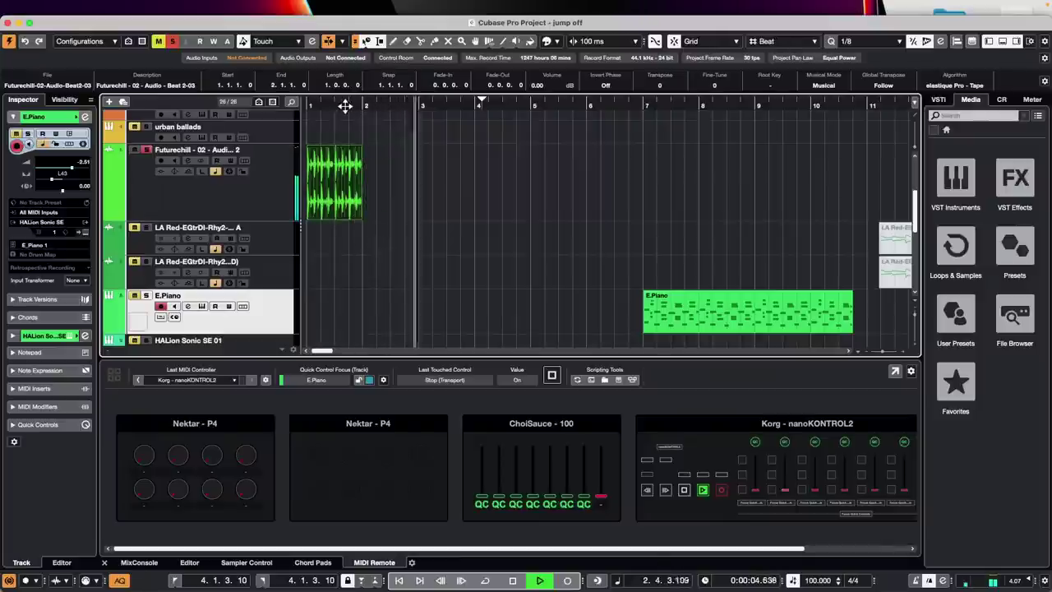
{"action": "left_click_drag", "start_coordinate": [346, 106], "coordinate": [318, 114]}
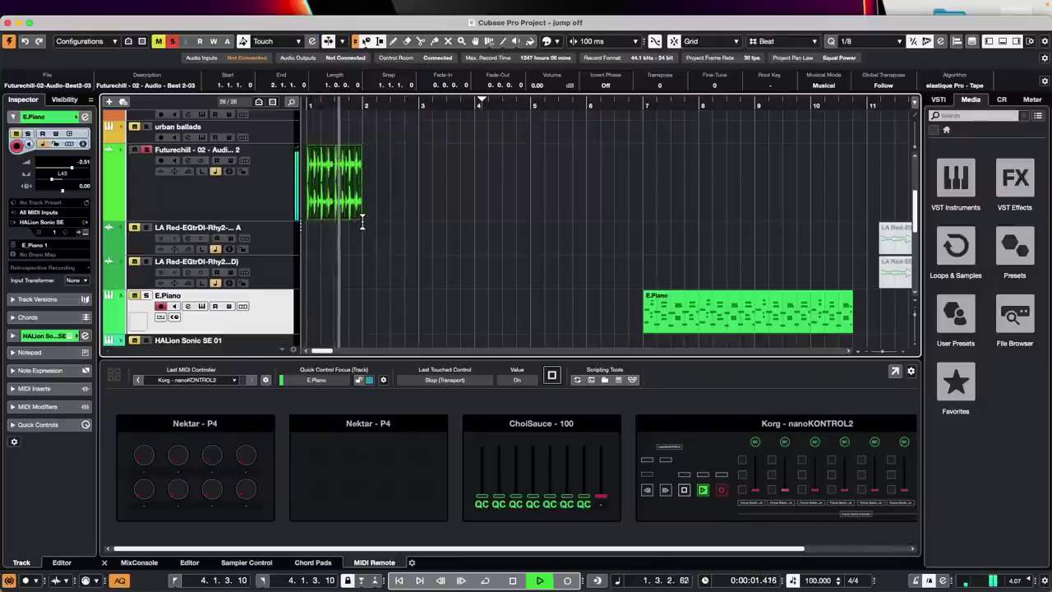
- Stretch the Futurechill event to a length of 3.0.0.0 and play it from the start
{"action": "left_click_drag", "start_coordinate": [362, 221], "coordinate": [477, 218]}
{"action": "left_click", "coordinate": [312, 105]}
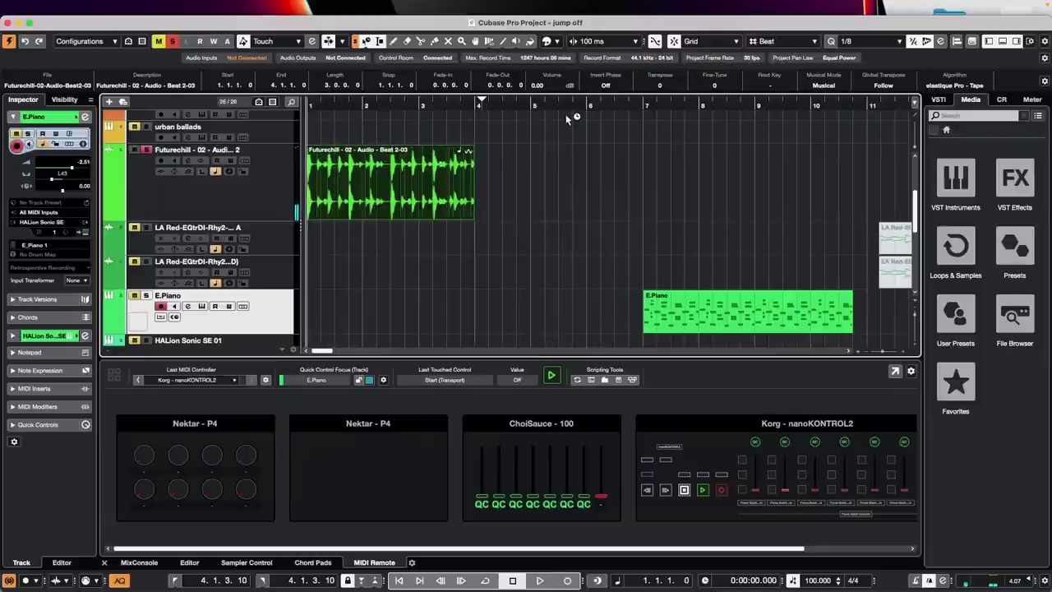
{"action": "key", "text": "space"}
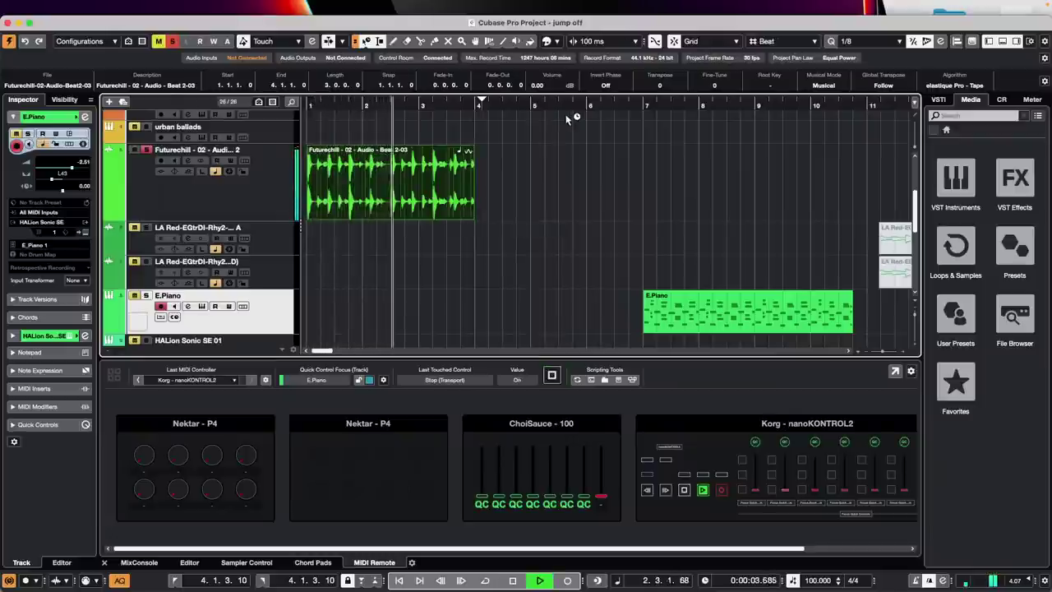
{"action": "key", "text": "space"}
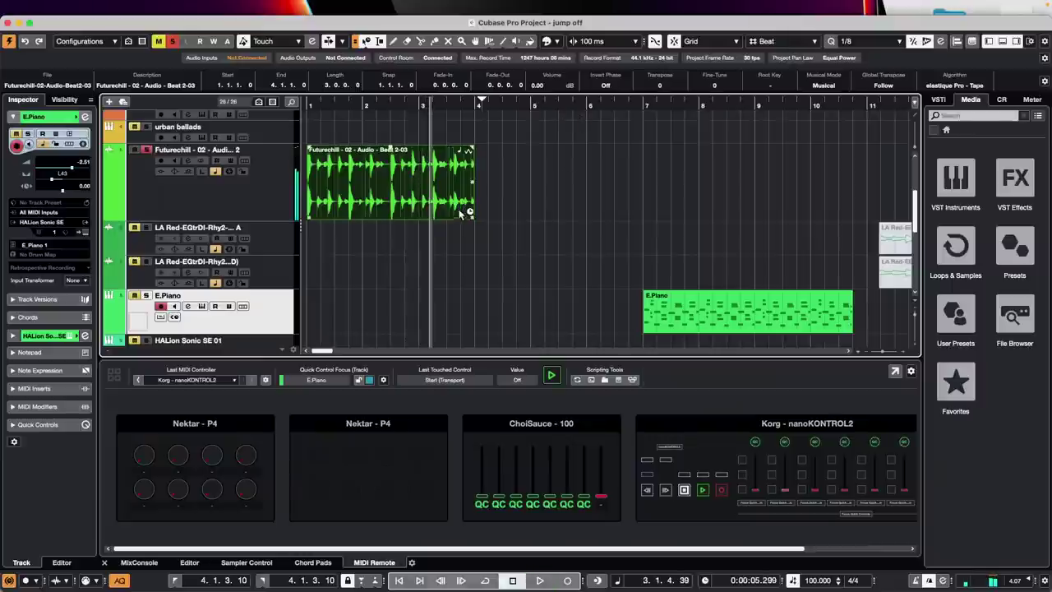
- Time-stretch the Futurechill event to a length of 2.0.0.0 and check its algorithm in the audio Pool
{"action": "left_click_drag", "start_coordinate": [470, 221], "coordinate": [422, 222]}
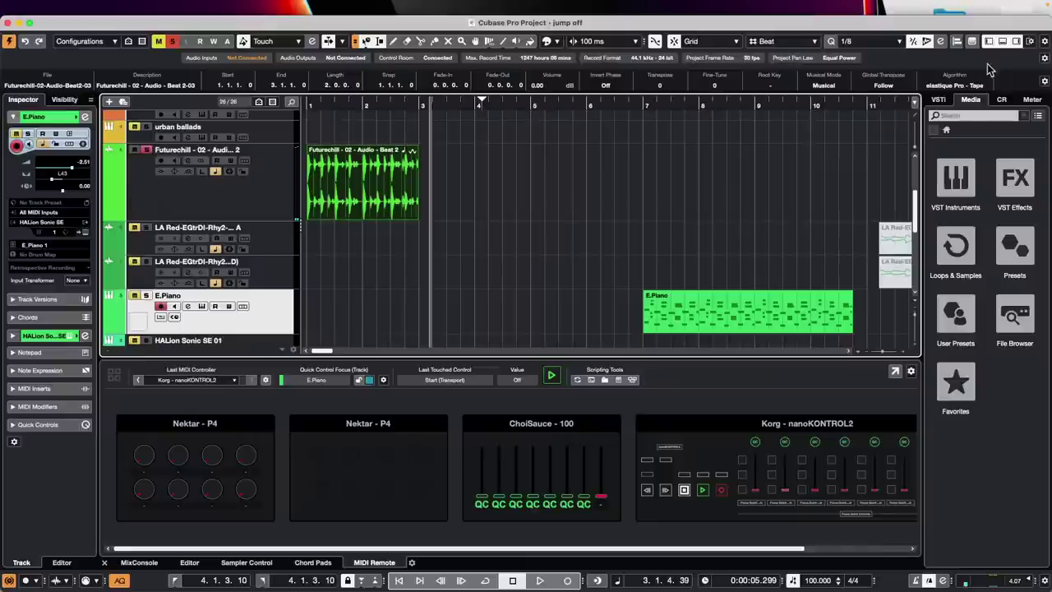
{"action": "left_click", "coordinate": [29, 22]}
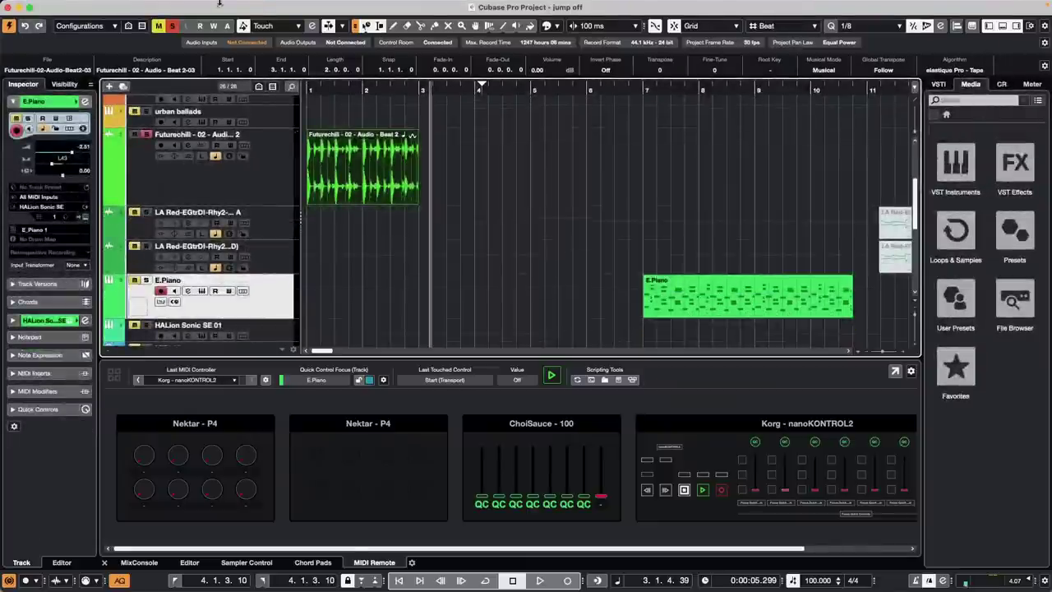
{"action": "left_click", "coordinate": [249, 6]}
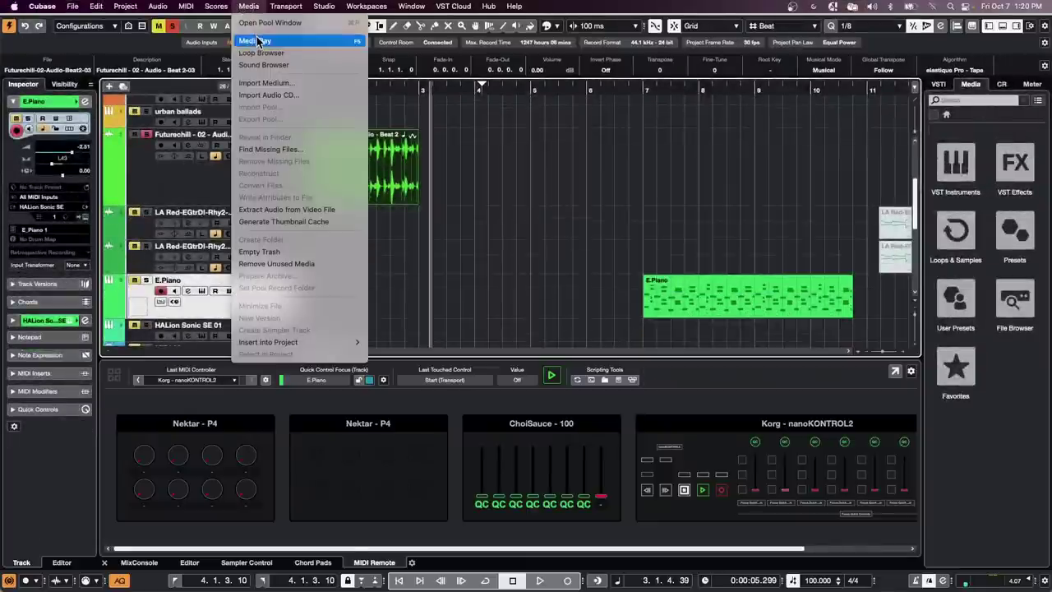
{"action": "left_click", "coordinate": [272, 23]}
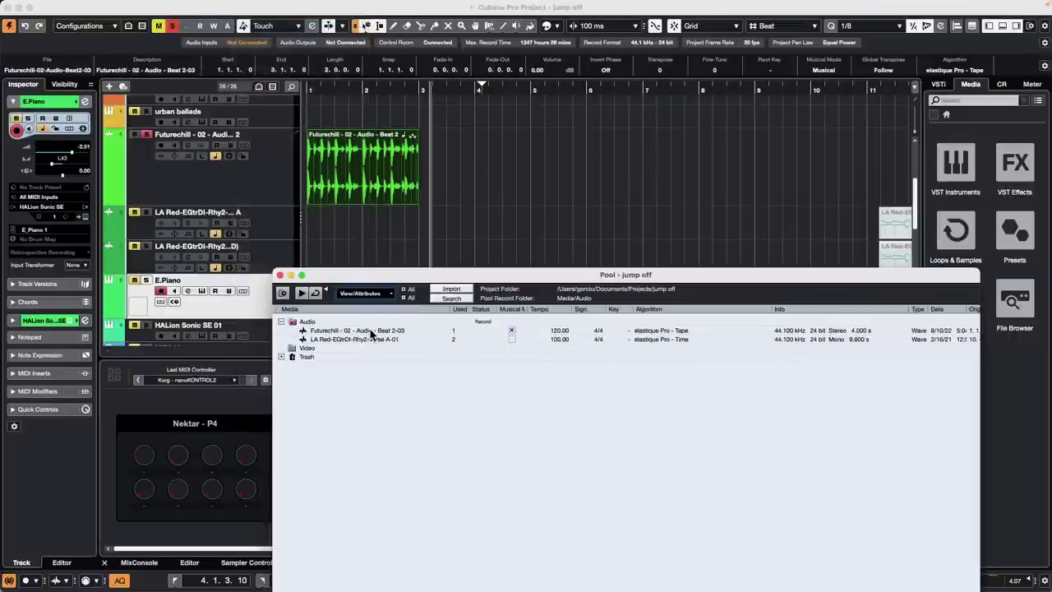
{"action": "left_click", "coordinate": [655, 333]}
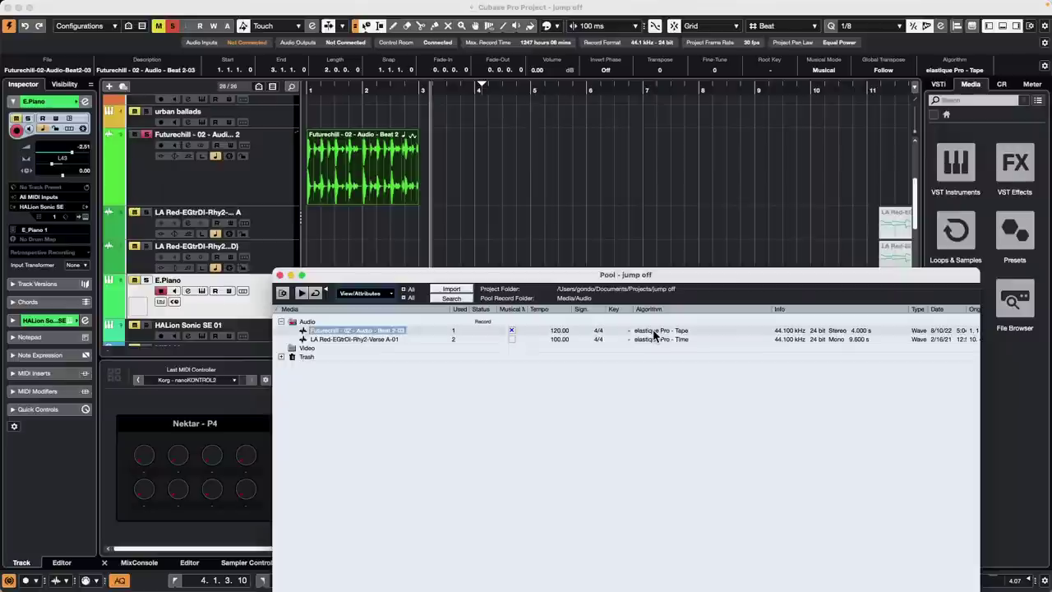
{"action": "left_click", "coordinate": [653, 331]}
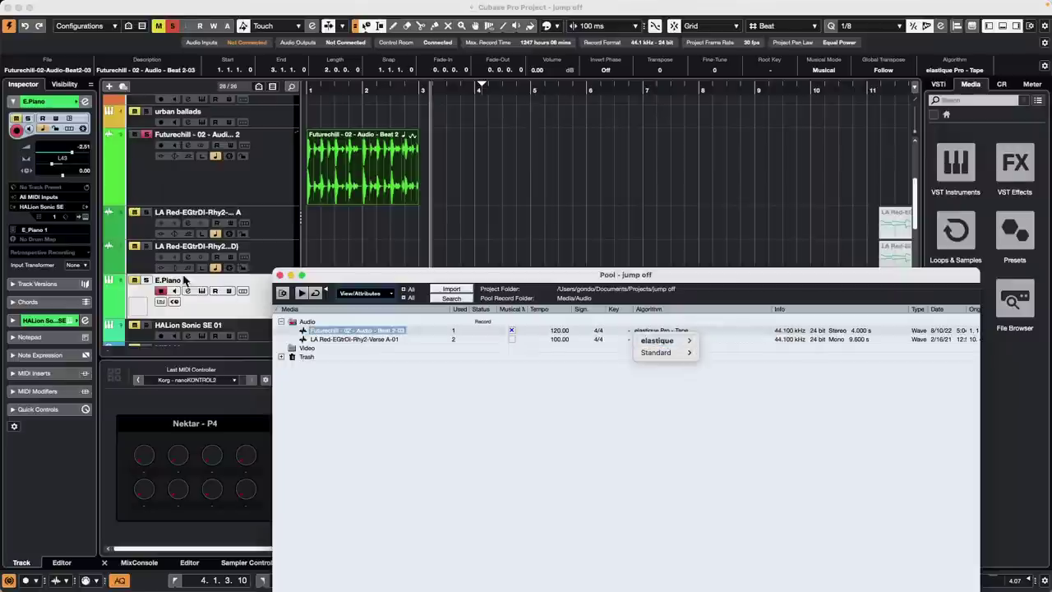
{"action": "left_click", "coordinate": [279, 276]}
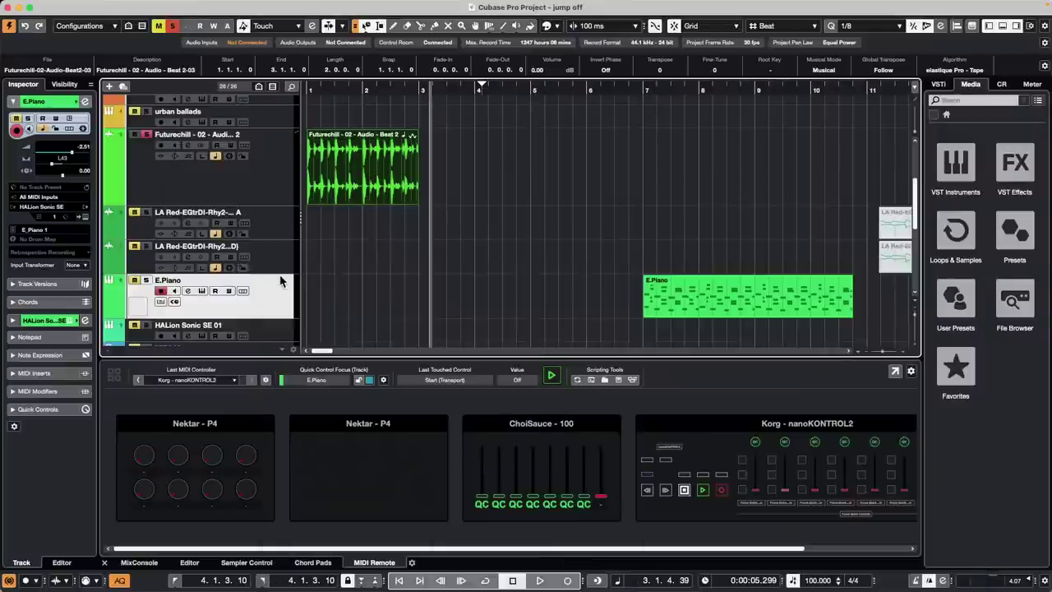
- Switch event sizing from time stretch back to normal and place a copy of the Futurechill event directly after the original, at bar 3
{"action": "left_click", "coordinate": [366, 27]}
{"action": "left_click", "coordinate": [393, 39]}
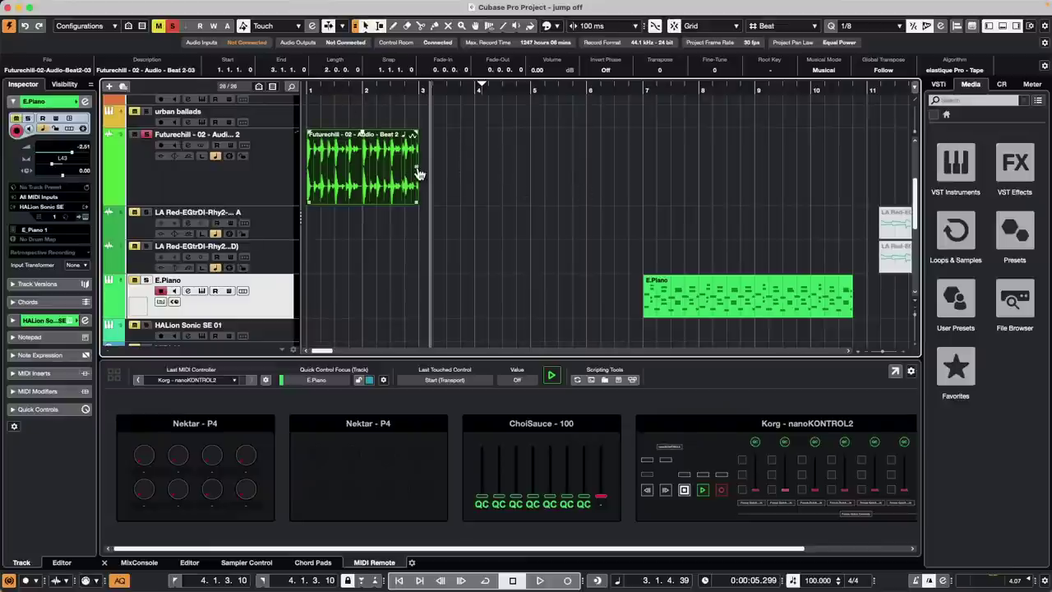
{"action": "left_click_drag", "start_coordinate": [417, 175], "coordinate": [429, 170]}
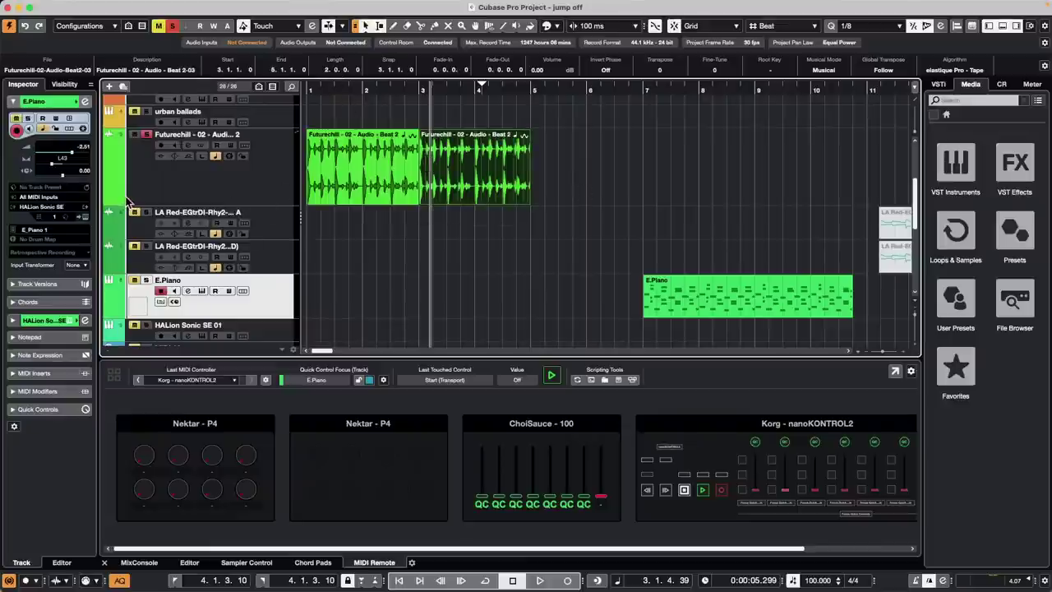
- Select the range from 2.1.1.0 to 4.1.1.0 across the two Futurechill events and set the locators to it
{"action": "left_click", "coordinate": [361, 162]}
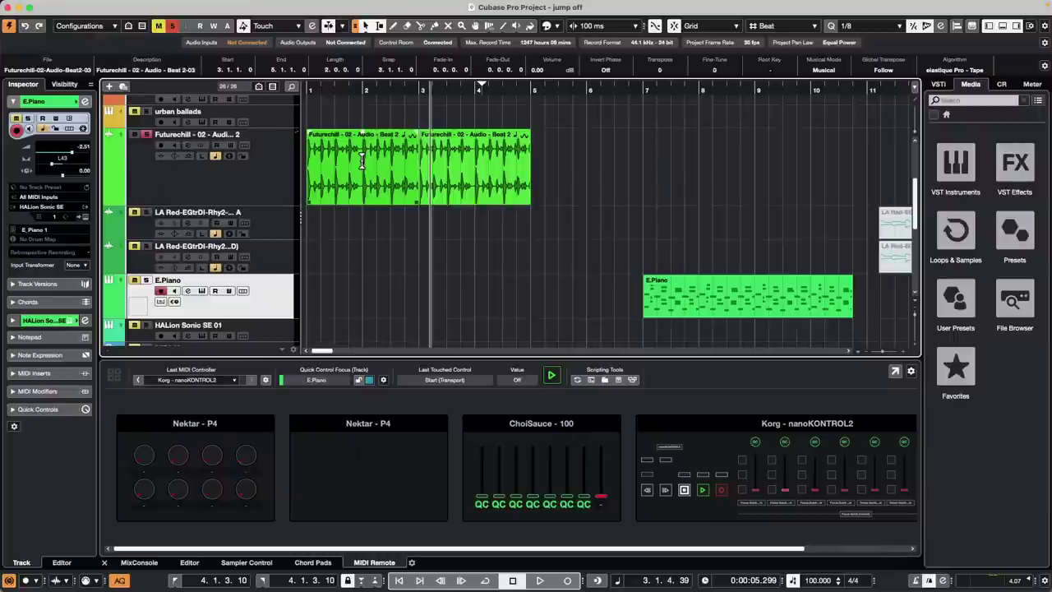
{"action": "left_click_drag", "start_coordinate": [362, 162], "coordinate": [474, 162]}
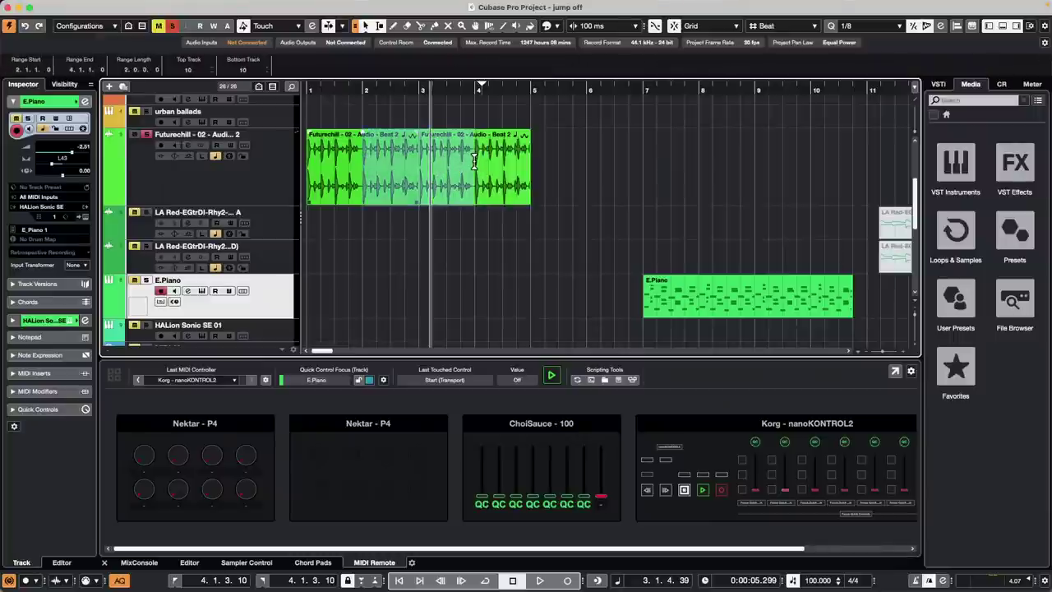
{"action": "key", "text": "p"}
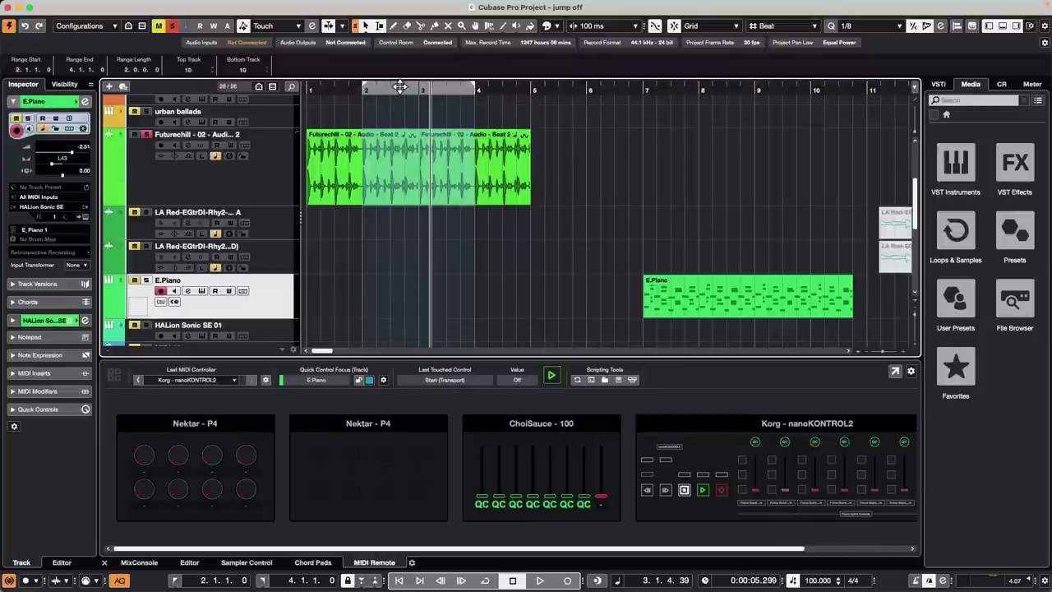
- Show and enlarge the Futurechill track's volume automation lane, and draw an uneven volume curve from about bar 1.3 to bar 4.3
{"action": "left_click", "coordinate": [116, 206]}
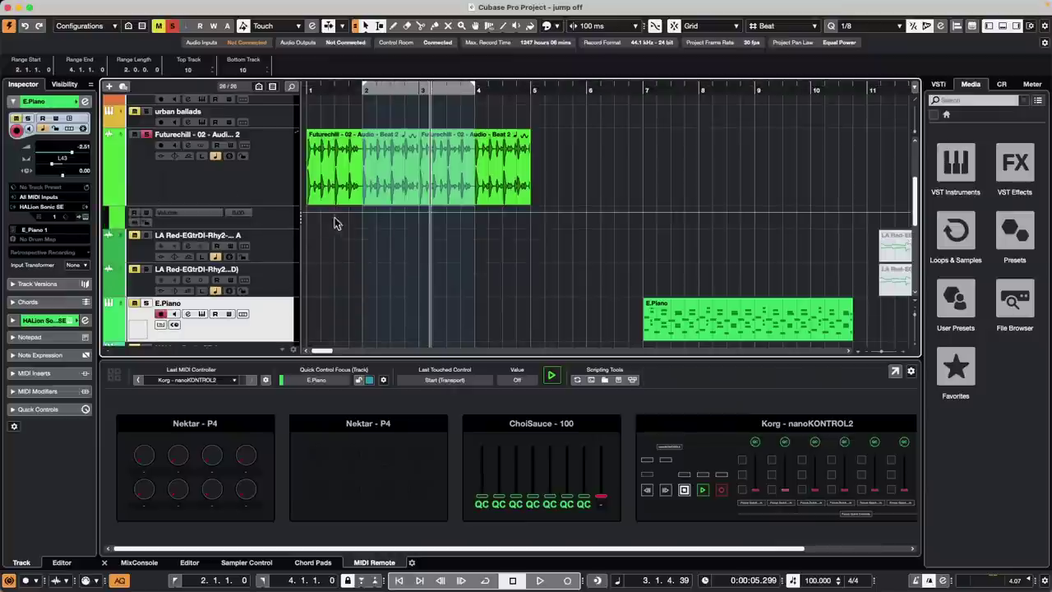
{"action": "left_click_drag", "start_coordinate": [263, 228], "coordinate": [262, 271]}
{"action": "right_click", "coordinate": [321, 230]}
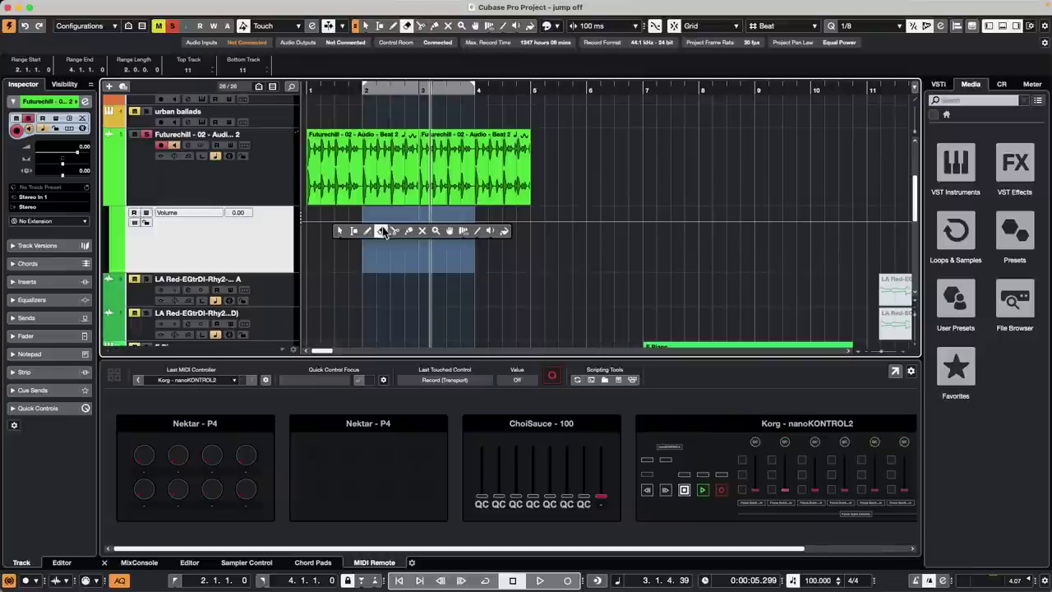
{"action": "left_click", "coordinate": [367, 231]}
{"action": "mouse_move", "coordinate": [336, 220]}
{"action": "left_mouse_down"}
{"action": "mouse_move", "coordinate": [413, 242]}
{"action": "mouse_move", "coordinate": [470, 230]}
{"action": "mouse_move", "coordinate": [511, 236]}
{"action": "left_mouse_up"}
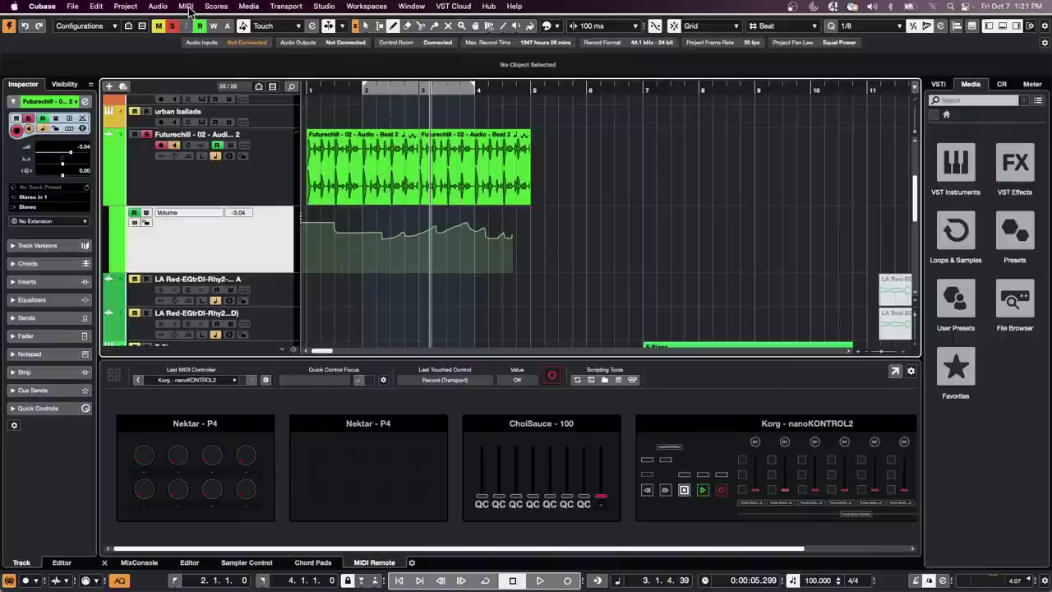
- Open the Project Logical Editor, remove its existing filter and transform action, and set the function to Delete
{"action": "left_click", "coordinate": [187, 7]}
{"action": "mouse_move", "coordinate": [170, 9]}
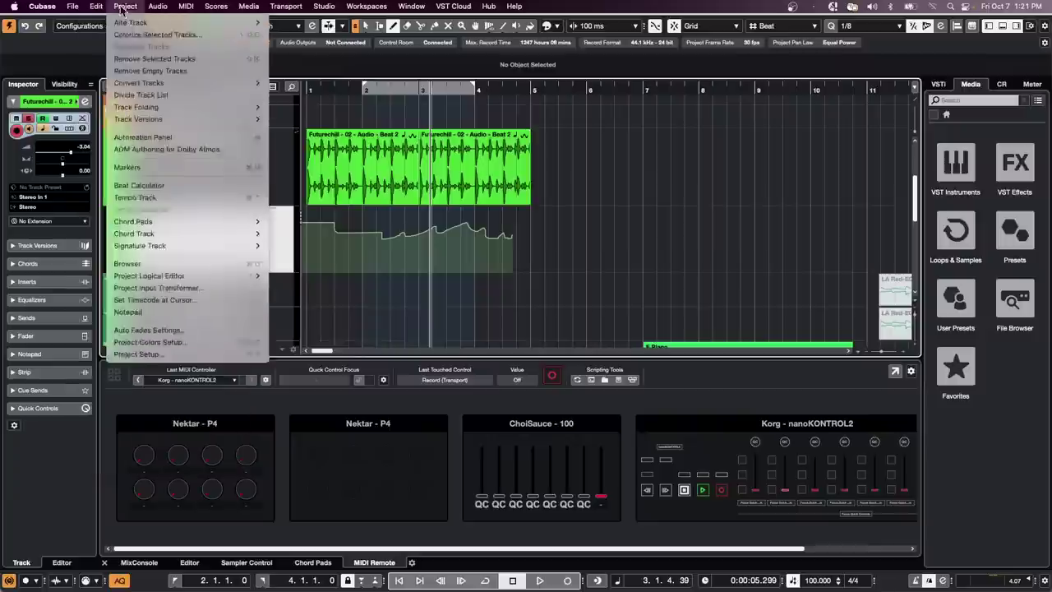
{"action": "left_click", "coordinate": [582, 252]}
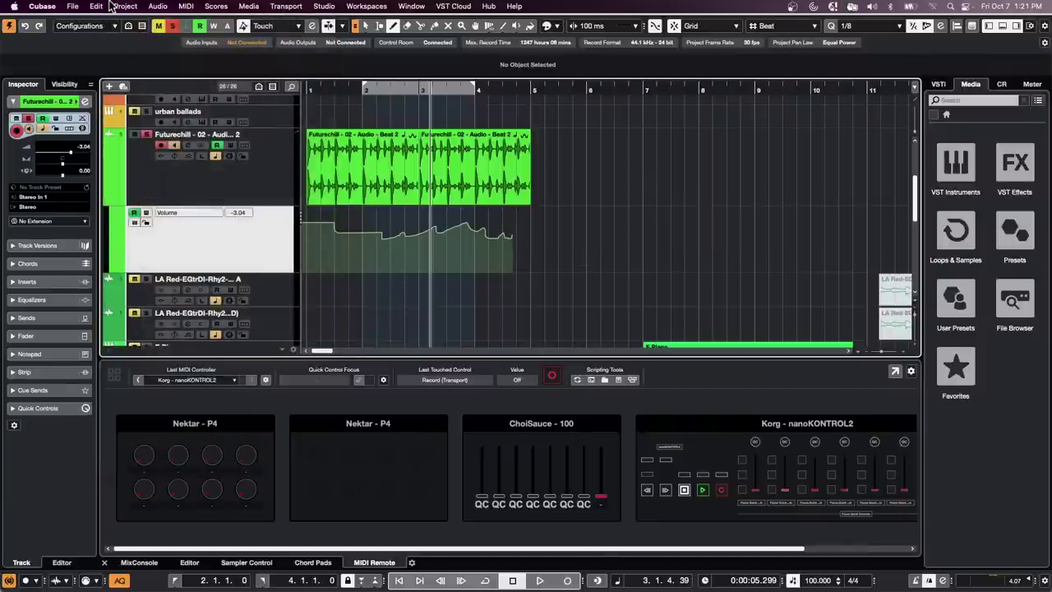
{"action": "left_click", "coordinate": [125, 6]}
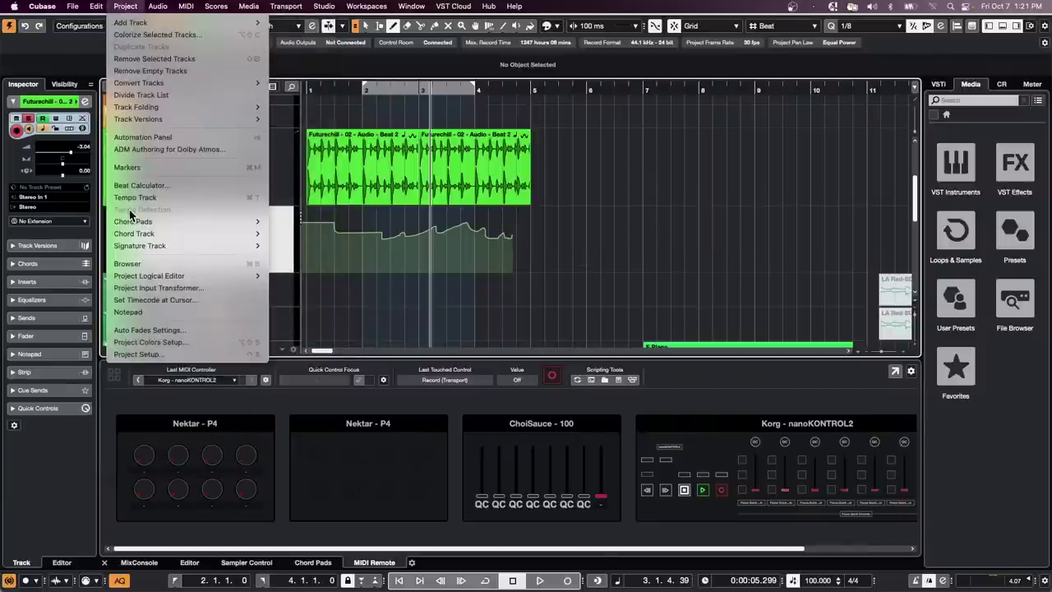
{"action": "mouse_move", "coordinate": [202, 275]}
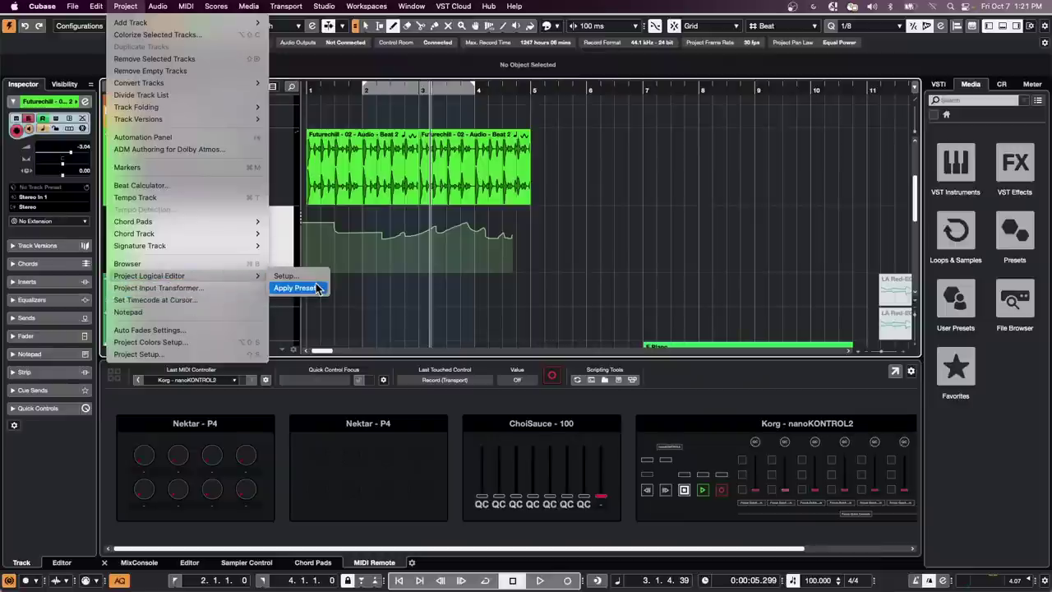
{"action": "left_click", "coordinate": [284, 275]}
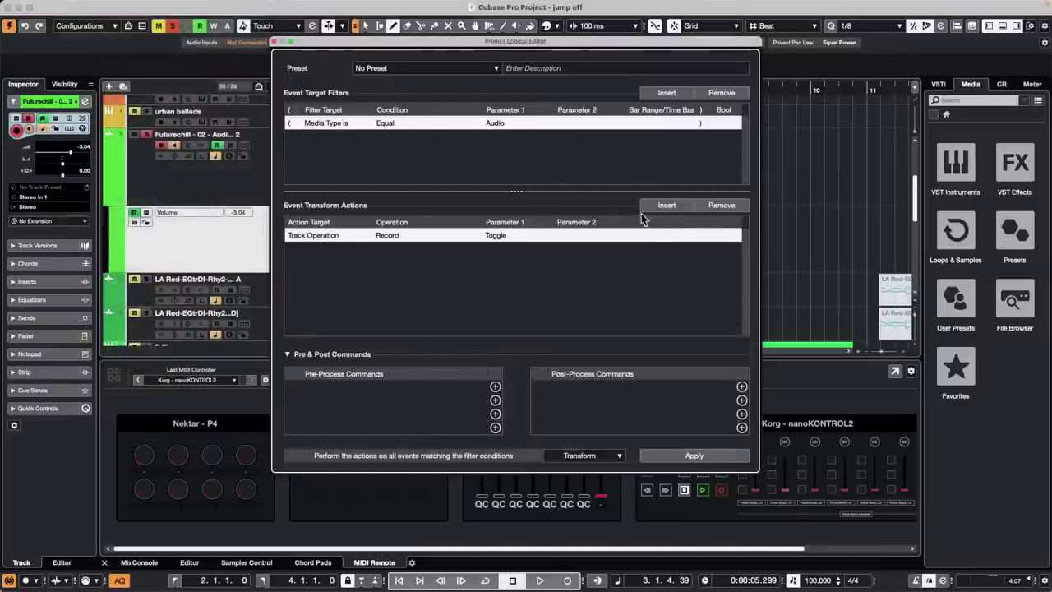
{"action": "left_click", "coordinate": [722, 93]}
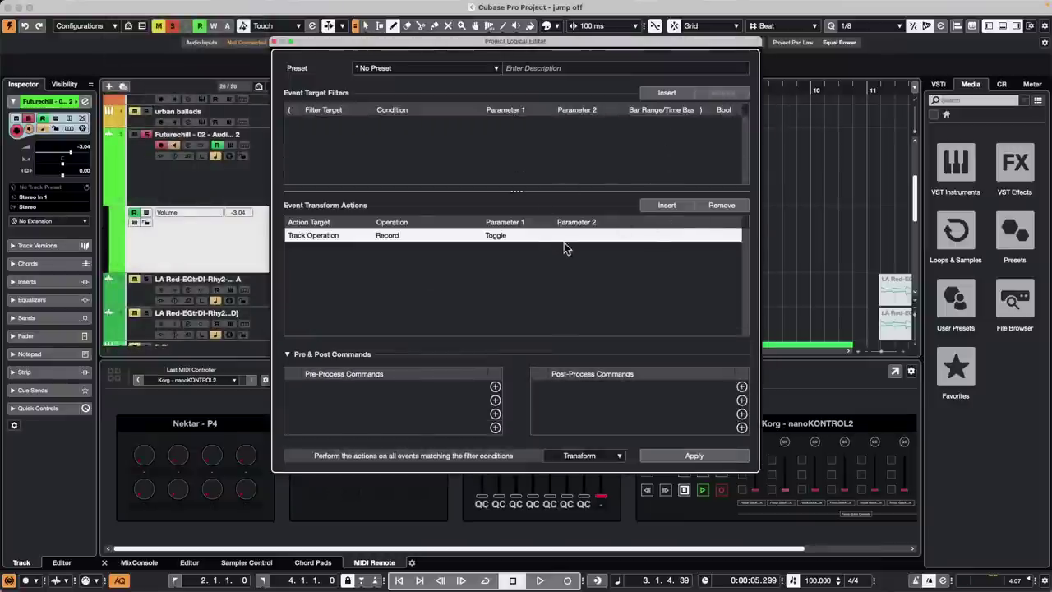
{"action": "left_click", "coordinate": [723, 206]}
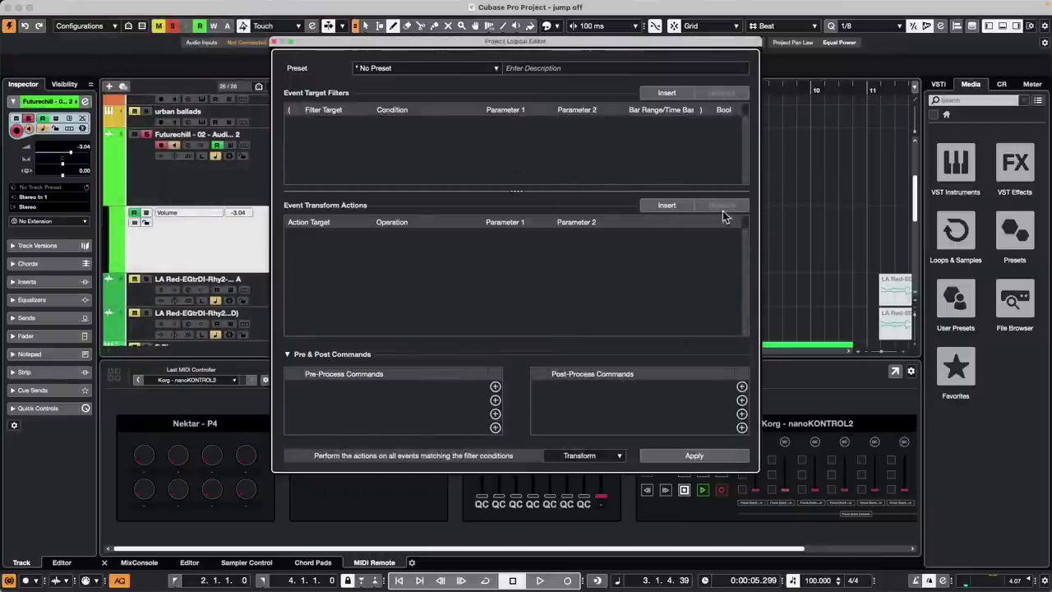
{"action": "left_click", "coordinate": [587, 462]}
{"action": "left_click", "coordinate": [579, 437]}
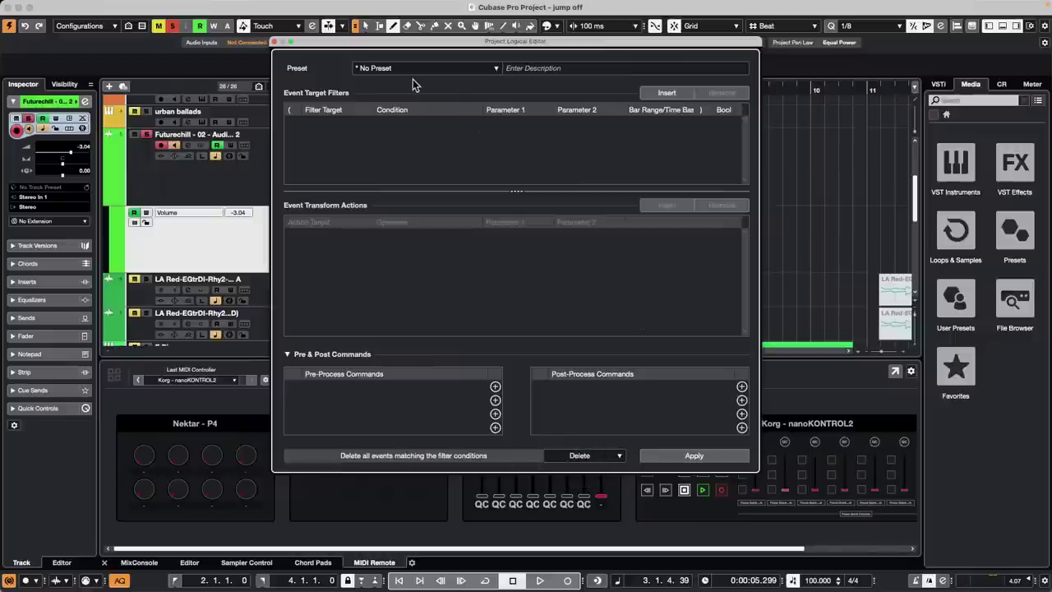
- Add two event target filters: Media Type is Equal Automation, and Position Inside Cycle
{"action": "left_click", "coordinate": [667, 92]}
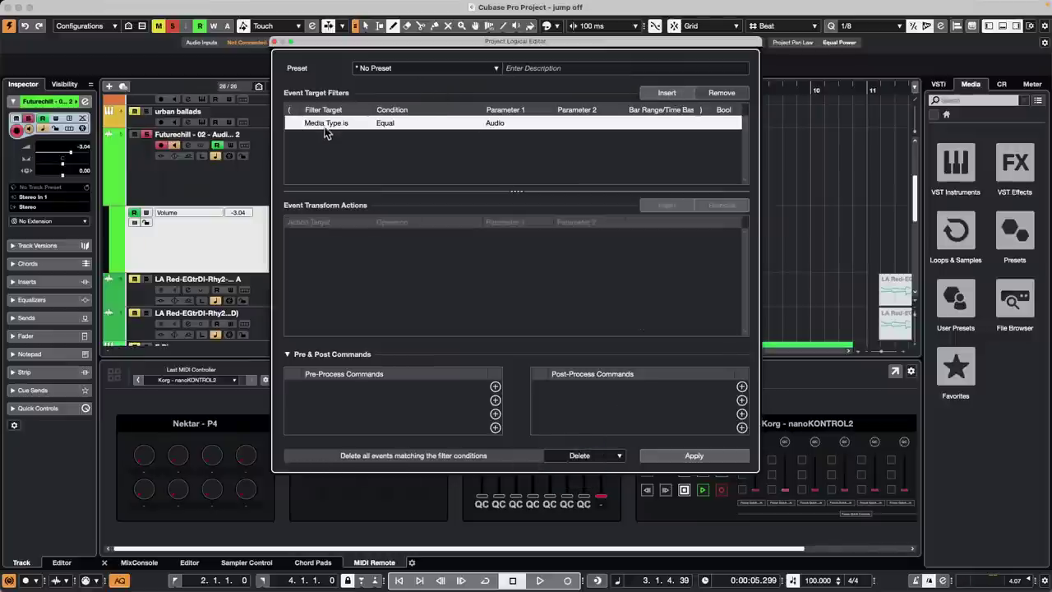
{"action": "left_click", "coordinate": [501, 125]}
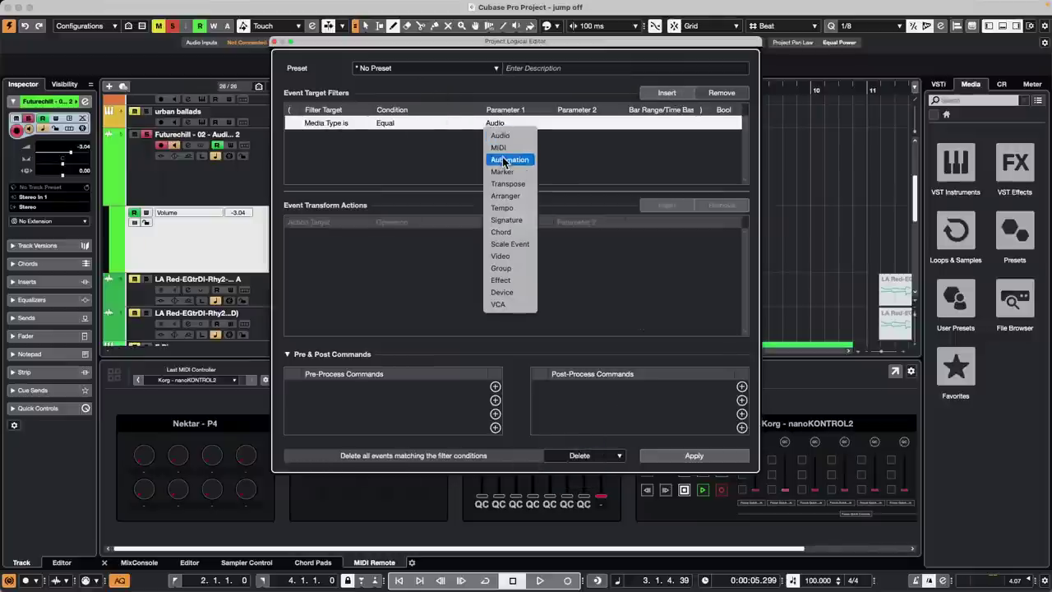
{"action": "left_click", "coordinate": [504, 159]}
{"action": "left_click", "coordinate": [667, 93]}
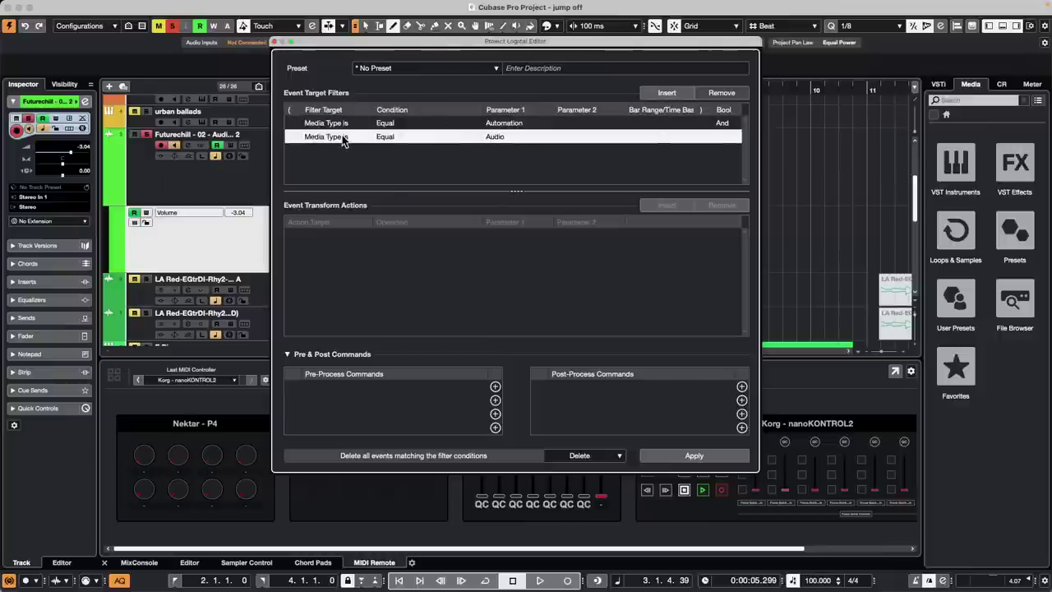
{"action": "left_click", "coordinate": [343, 139]}
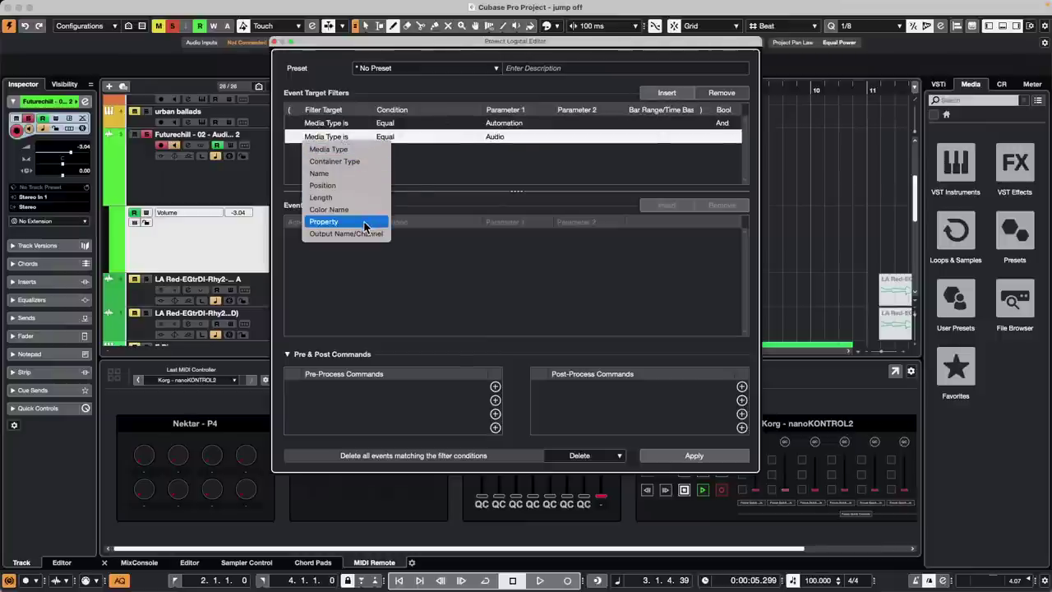
{"action": "left_click", "coordinate": [360, 187]}
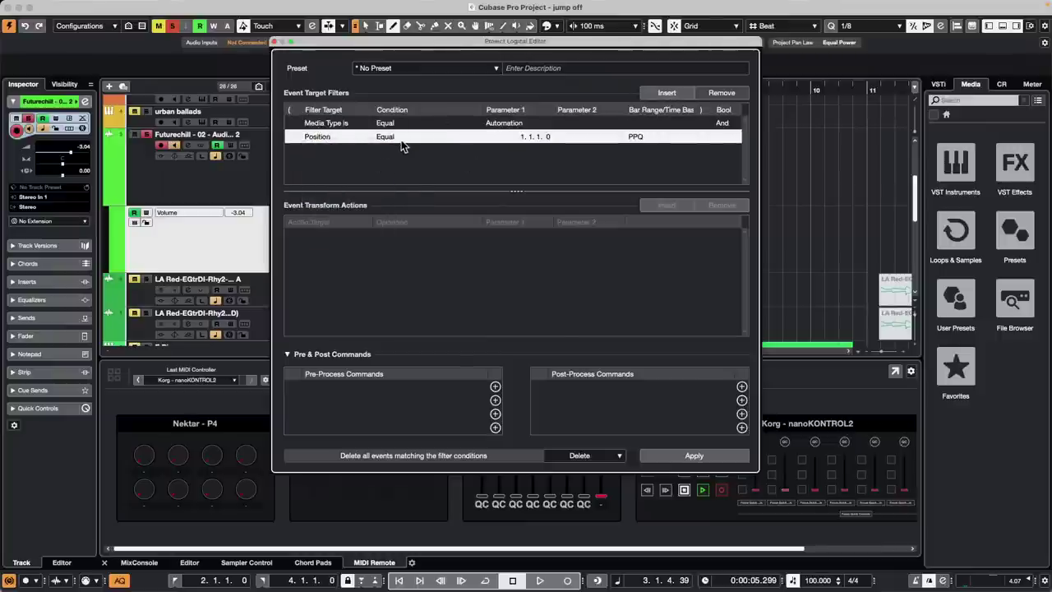
{"action": "left_click", "coordinate": [398, 140]}
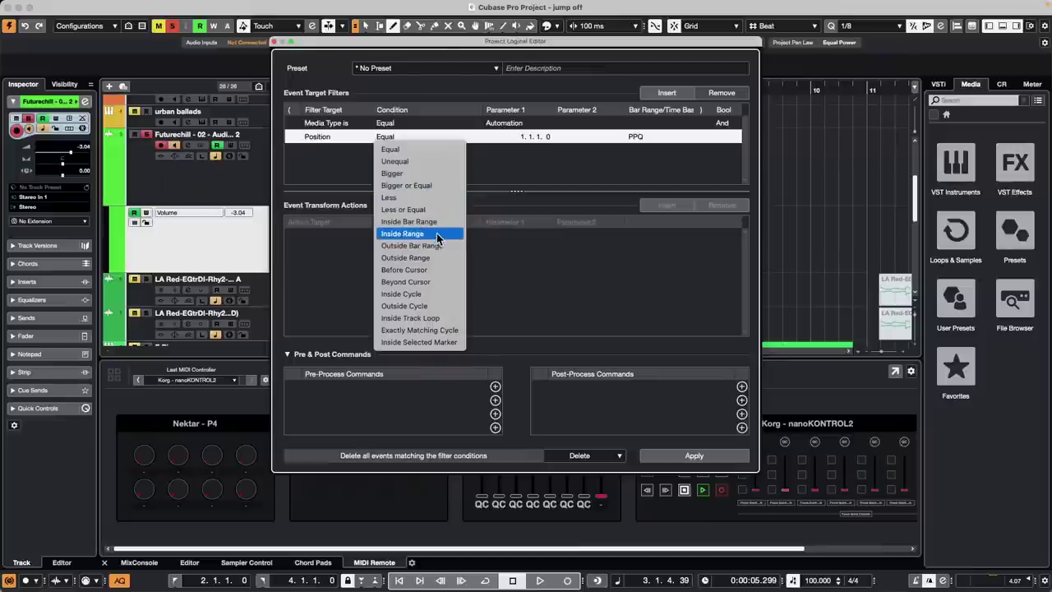
{"action": "left_click", "coordinate": [429, 300]}
- Apply the deletion to the automation inside the cycle, redraw a jagged volume curve across and beyond the cycle, and apply the deletion again
{"action": "left_click_drag", "start_coordinate": [514, 44], "coordinate": [773, 66]}
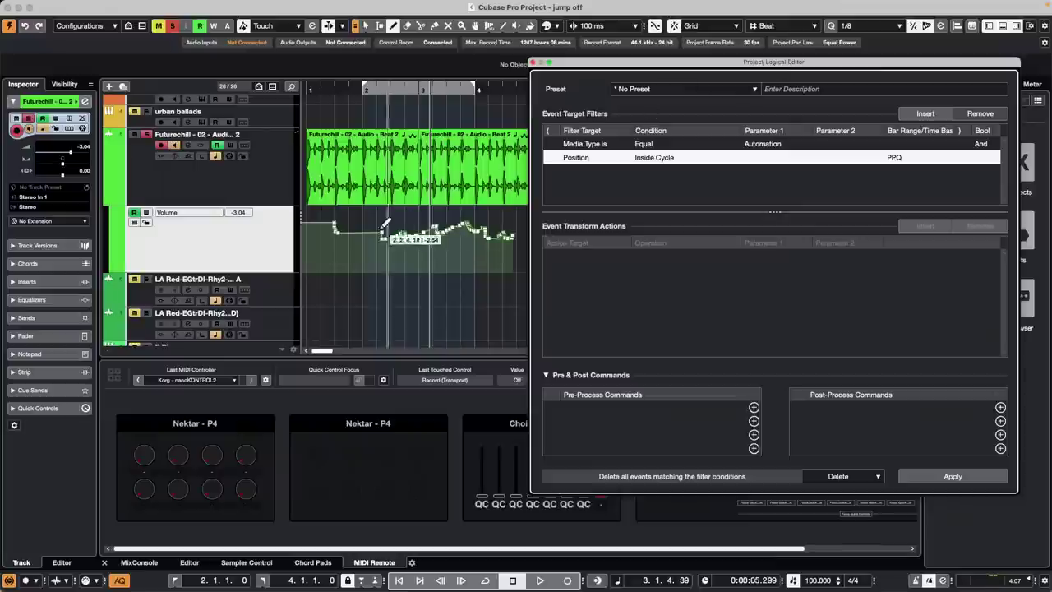
{"action": "left_click", "coordinate": [964, 483]}
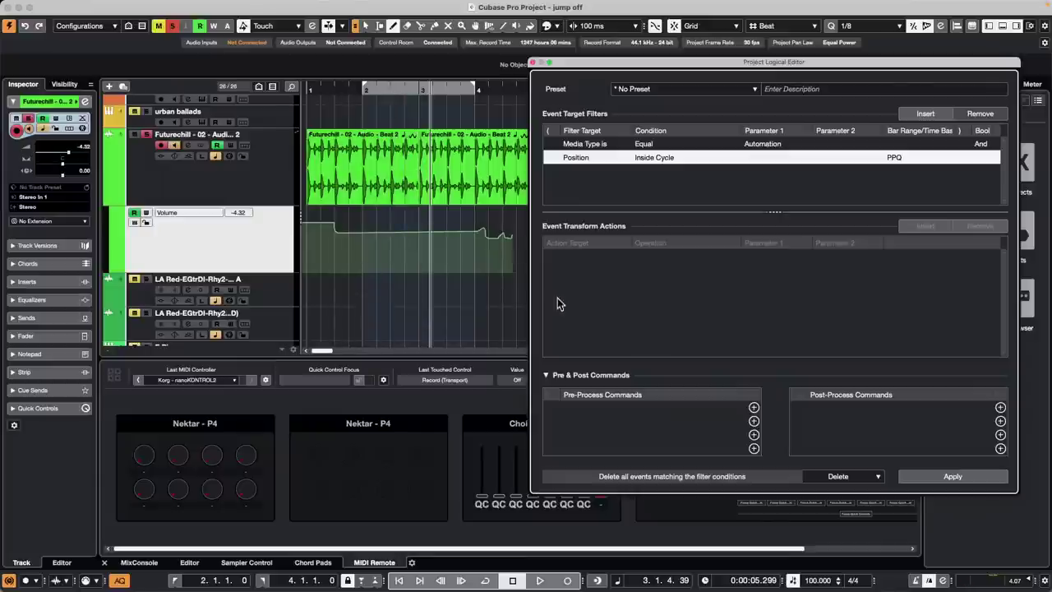
{"action": "mouse_move", "coordinate": [348, 236]}
{"action": "left_mouse_down"}
{"action": "mouse_move", "coordinate": [340, 220]}
{"action": "mouse_move", "coordinate": [359, 247]}
{"action": "mouse_move", "coordinate": [404, 230]}
{"action": "mouse_move", "coordinate": [423, 244]}
{"action": "mouse_move", "coordinate": [513, 239]}
{"action": "left_mouse_up"}
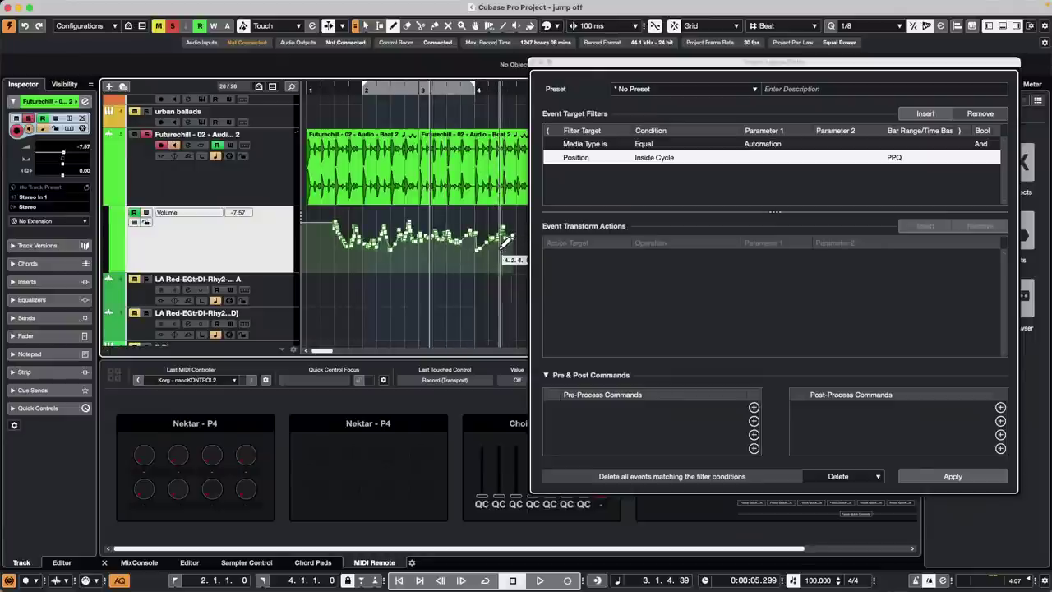
{"action": "left_click", "coordinate": [953, 477]}
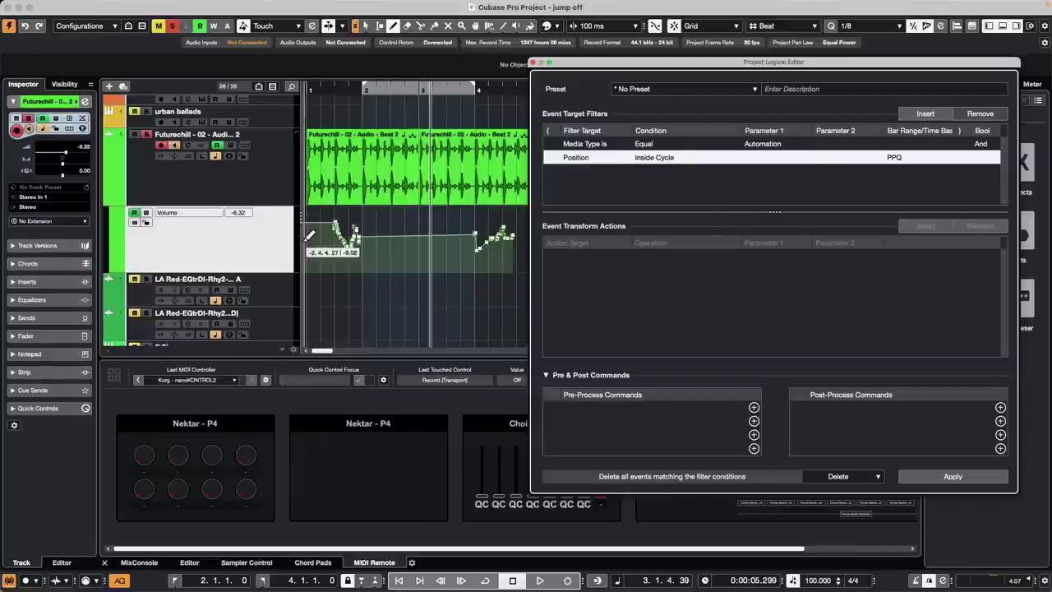
- Select the Futurechill audio track and replace the Position filter in the Project Logical Editor with a Property filter
{"action": "left_click", "coordinate": [271, 198]}
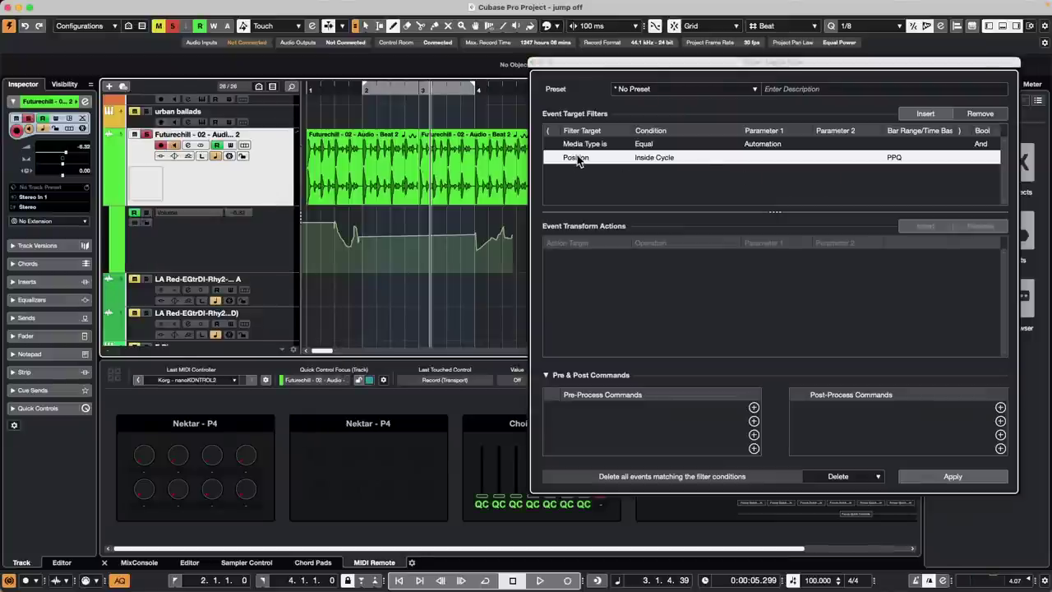
{"action": "left_click", "coordinate": [981, 115]}
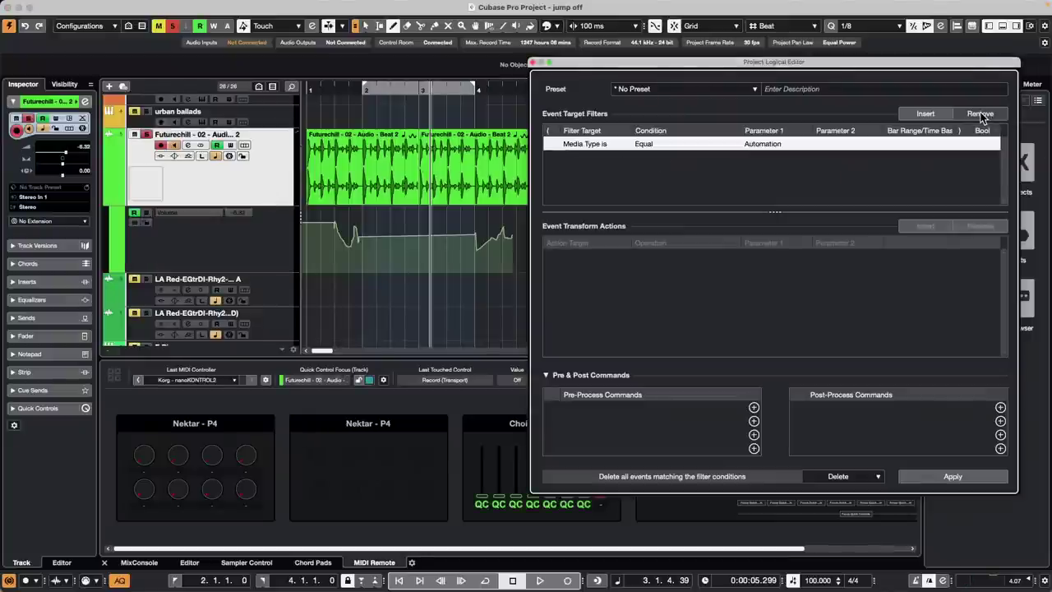
{"action": "left_click", "coordinate": [924, 113]}
{"action": "left_click", "coordinate": [590, 158]}
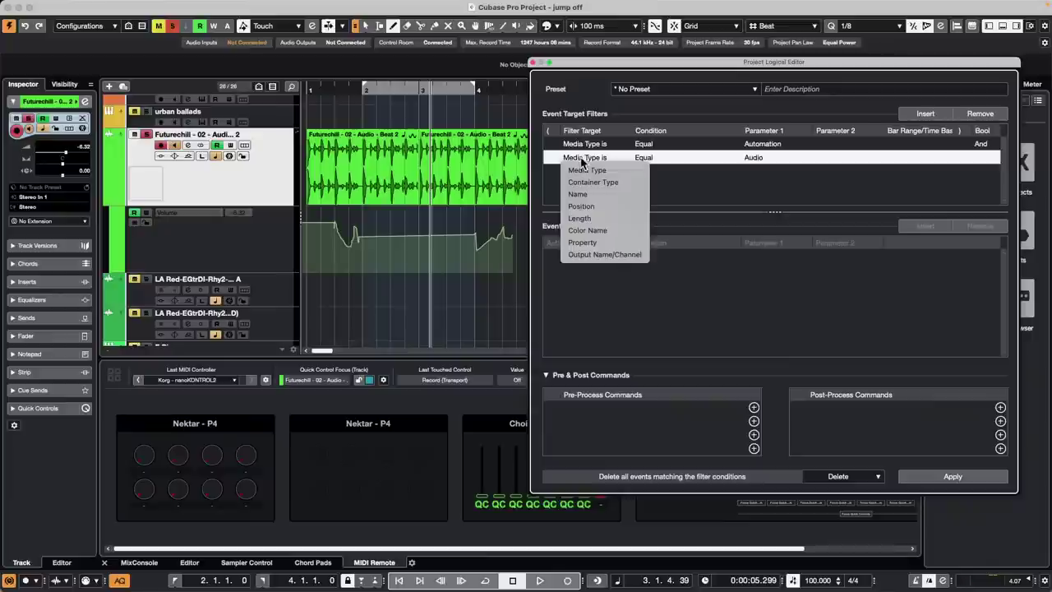
{"action": "left_click", "coordinate": [630, 243]}
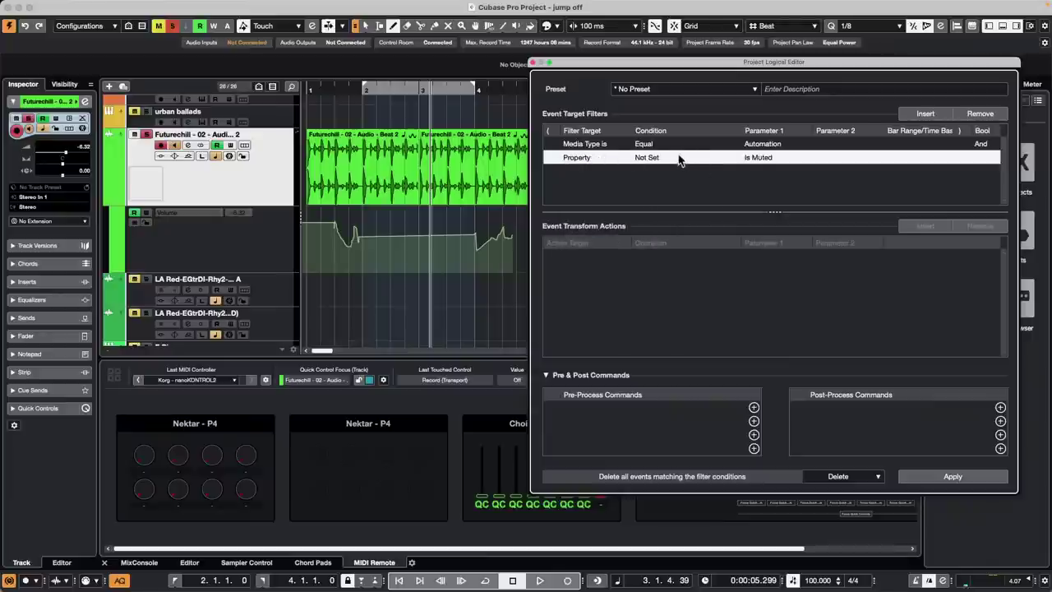
- Configure the Property filter as Property Is Set with Parent Object Is Selected, and close the Project Logical Editor
{"action": "left_click", "coordinate": [674, 159]}
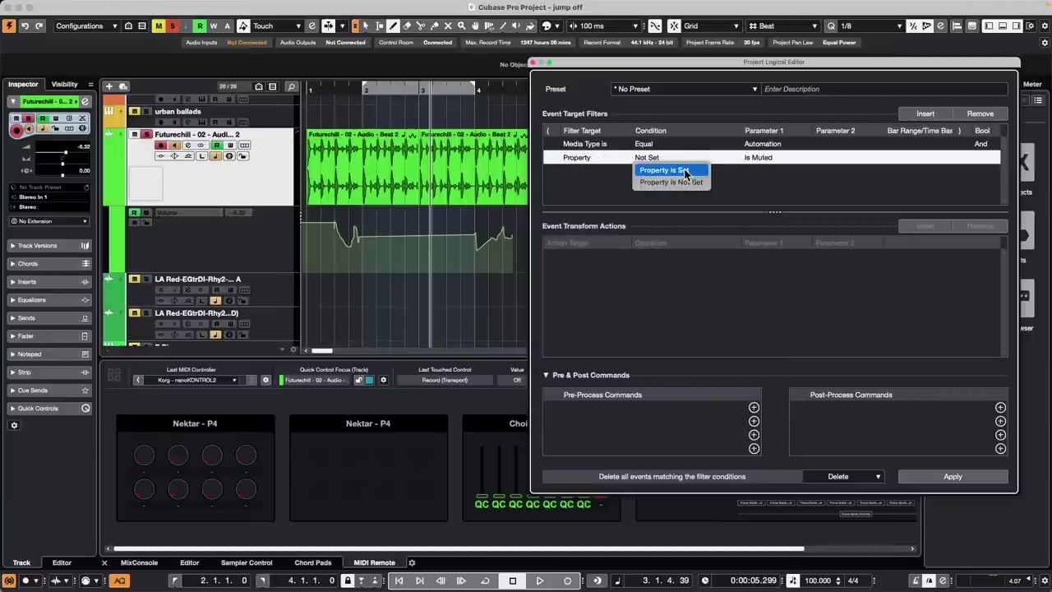
{"action": "left_click", "coordinate": [664, 170]}
{"action": "left_click", "coordinate": [775, 159]}
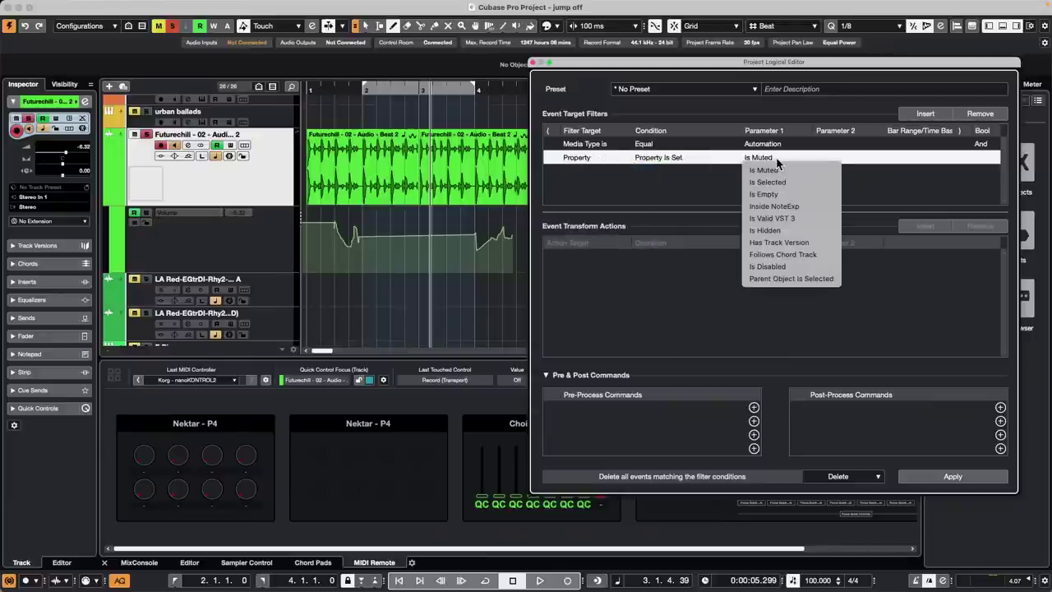
{"action": "left_click", "coordinate": [826, 280]}
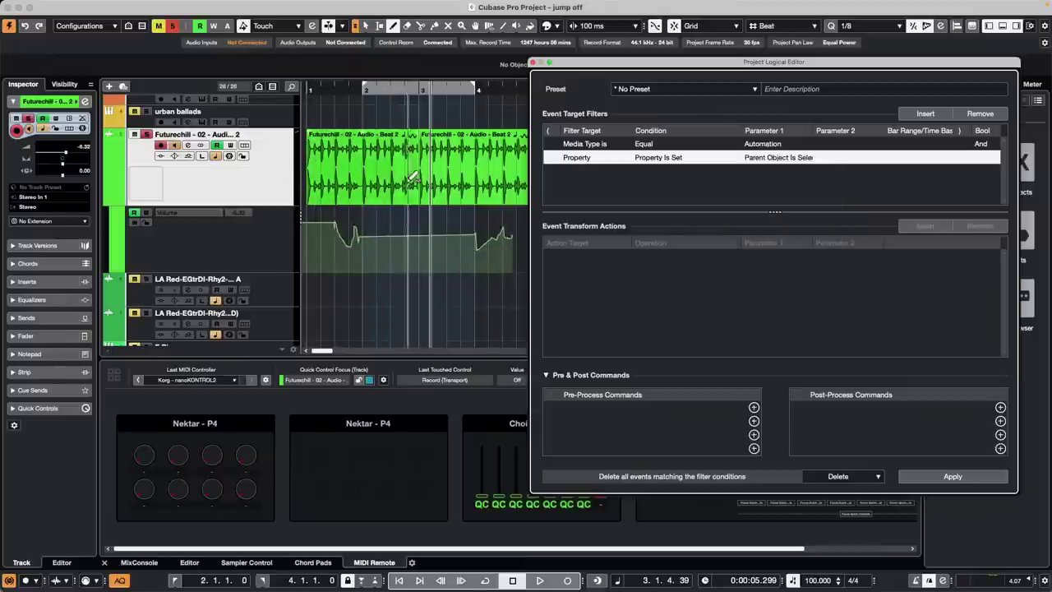
{"action": "left_click", "coordinate": [532, 62]}
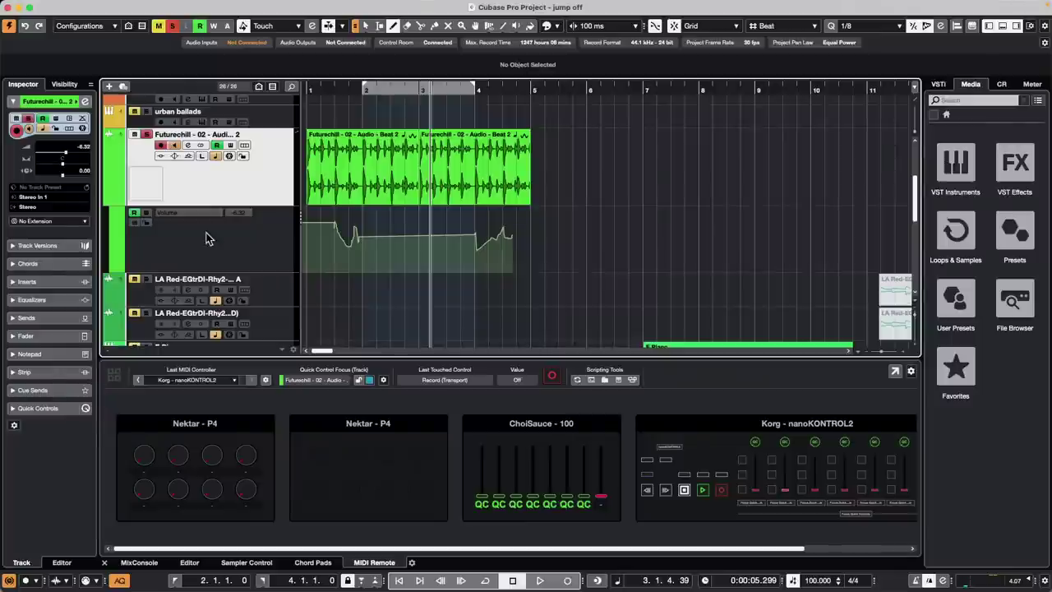
- Switch from drawing to selection and move the boundary between the two Futurechill audio events to 4.2.1.0
{"action": "right_click", "coordinate": [406, 198]}
{"action": "left_click", "coordinate": [402, 202]}
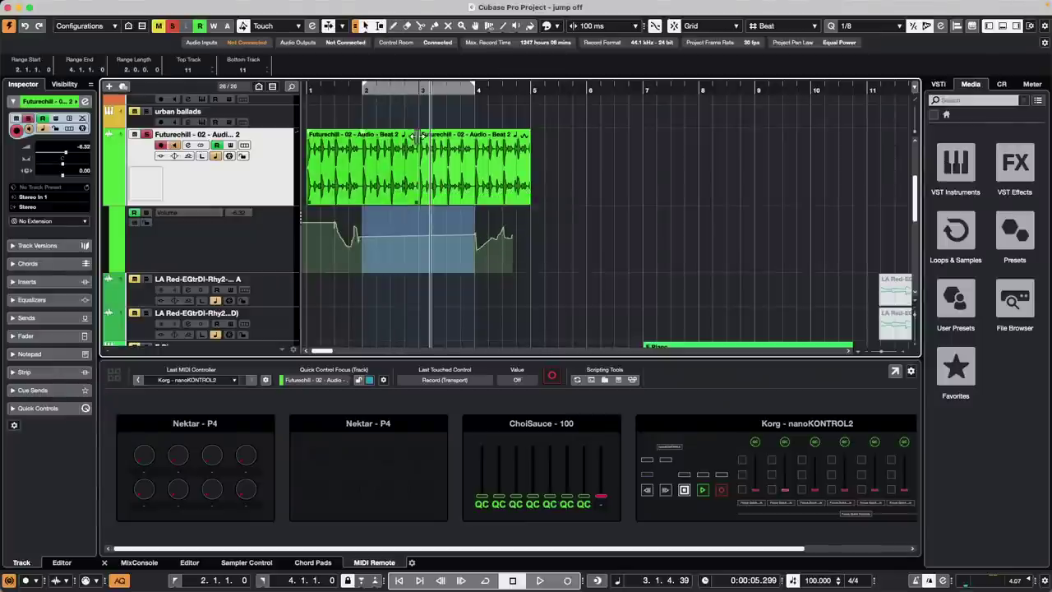
{"action": "left_click", "coordinate": [444, 168]}
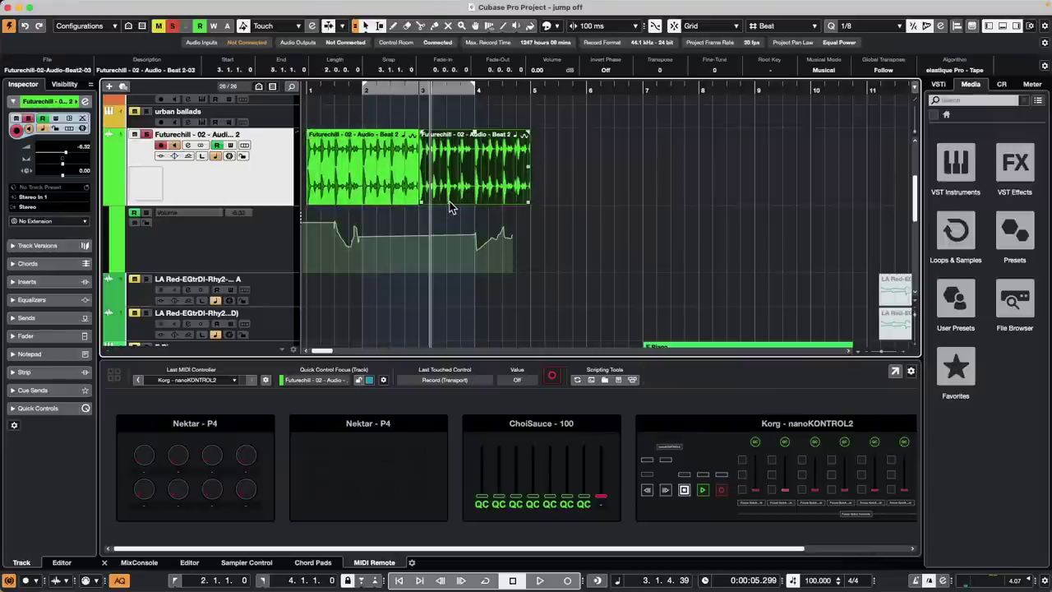
{"action": "left_click_drag", "start_coordinate": [421, 201], "coordinate": [490, 201]}
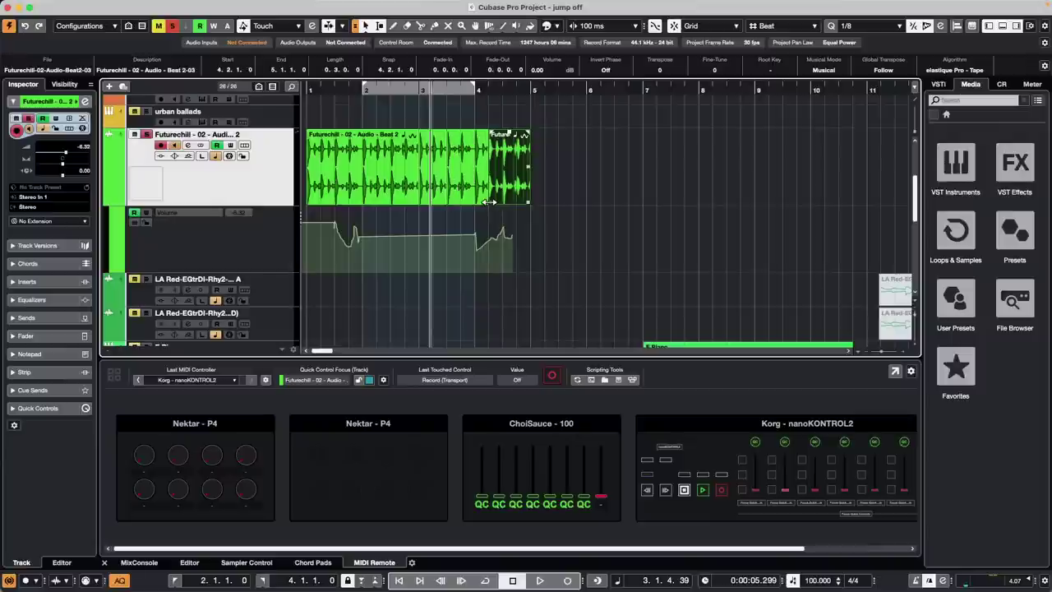
- Split the first Futurechill event and move the boundary between the resulting pieces to about 3.2.4
{"action": "left_click", "coordinate": [397, 201], "text": "alt"}
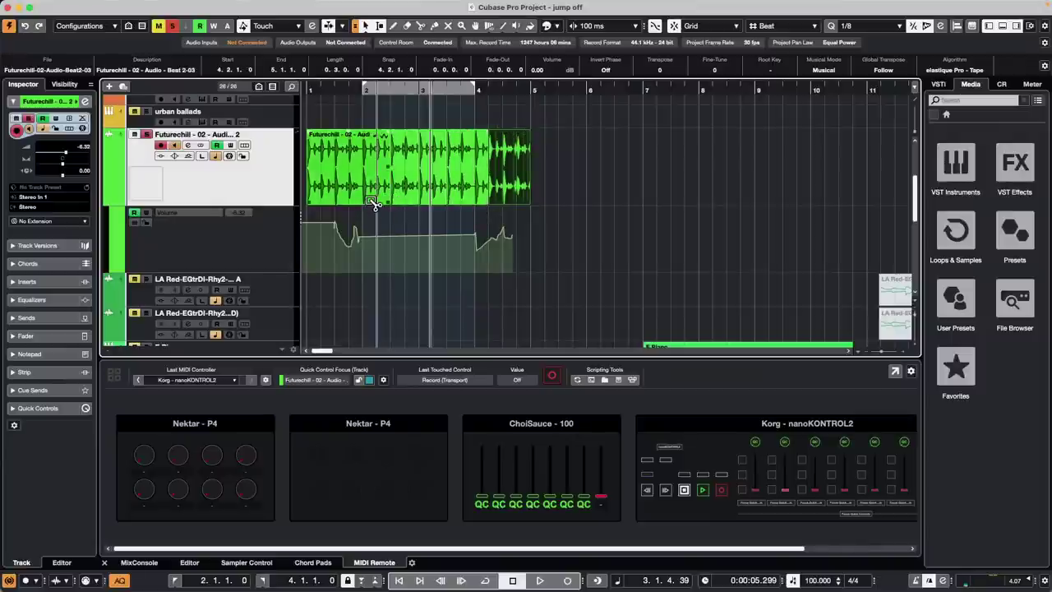
{"action": "left_click", "coordinate": [404, 202]}
{"action": "left_click_drag", "start_coordinate": [405, 204], "coordinate": [518, 204]}
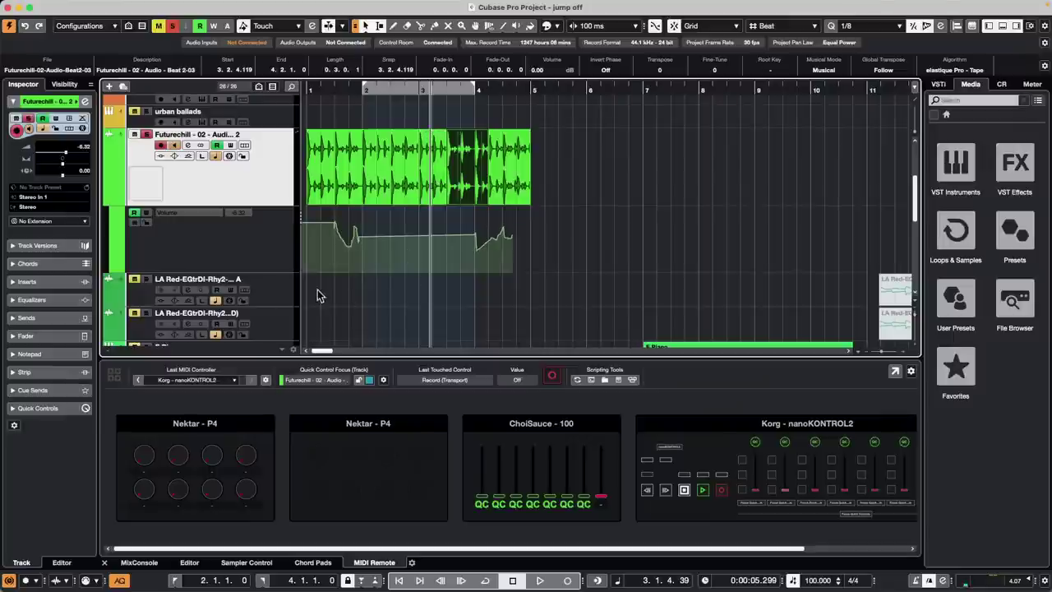
- Show the MixConsole in the lower zone and select the channels Audio 01 through Audio 08
{"action": "scroll", "coordinate": [222, 259], "scroll_direction": "down", "scroll_amount": 5}
{"action": "scroll", "coordinate": [284, 255], "scroll_direction": "up", "scroll_amount": 5}
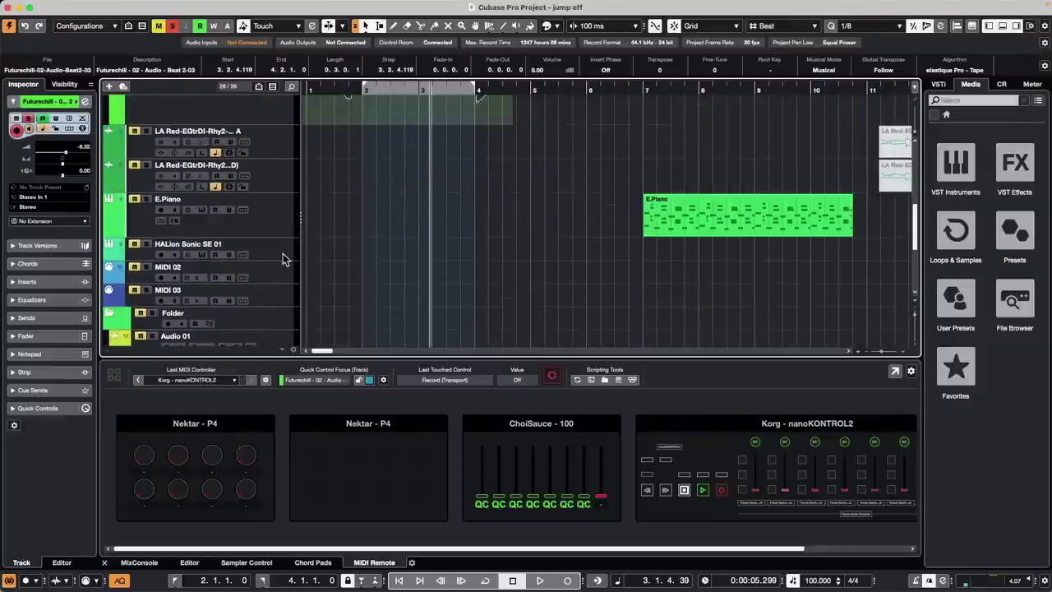
{"action": "left_click", "coordinate": [138, 562]}
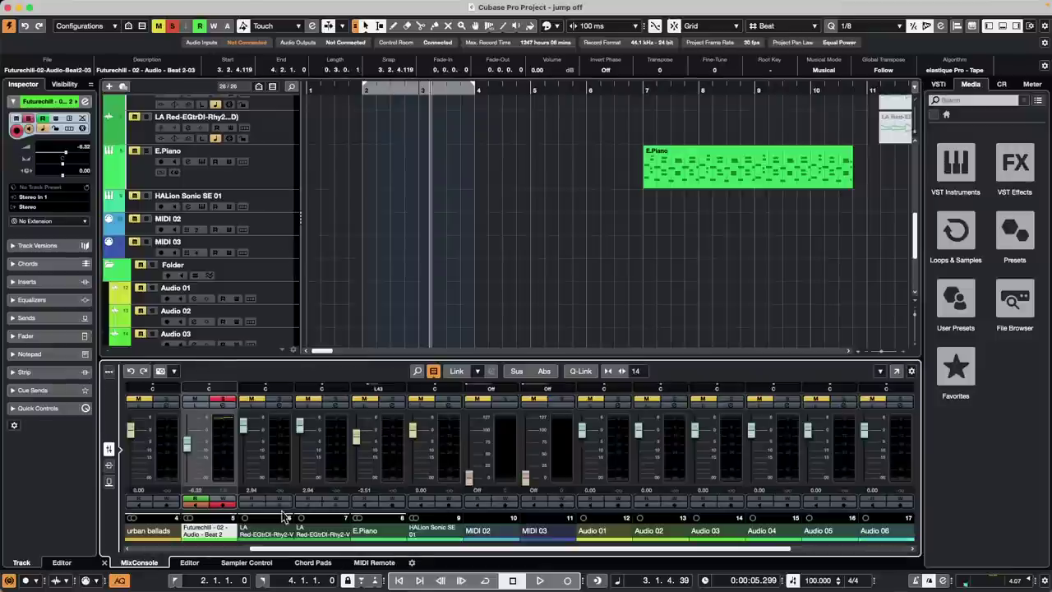
{"action": "left_click_drag", "start_coordinate": [318, 549], "coordinate": [572, 557]}
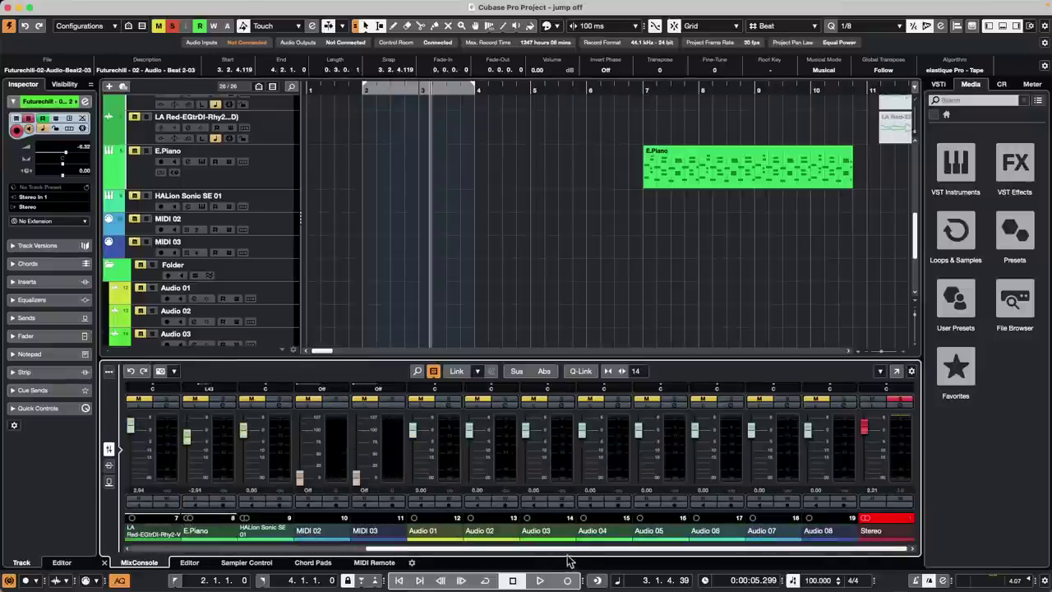
{"action": "left_click", "coordinate": [444, 436]}
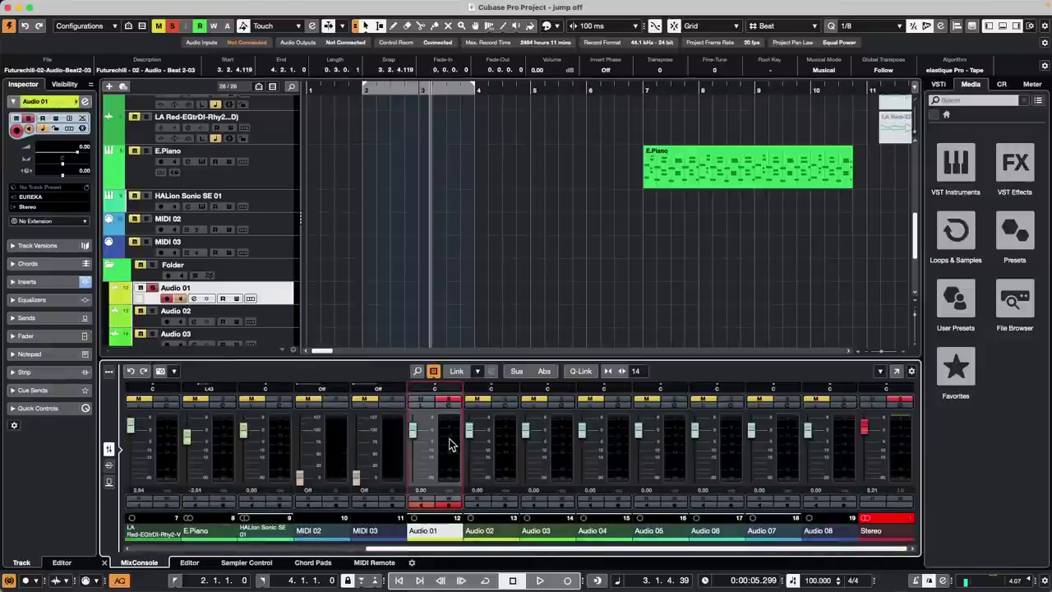
{"action": "left_click", "coordinate": [845, 460], "text": "shift"}
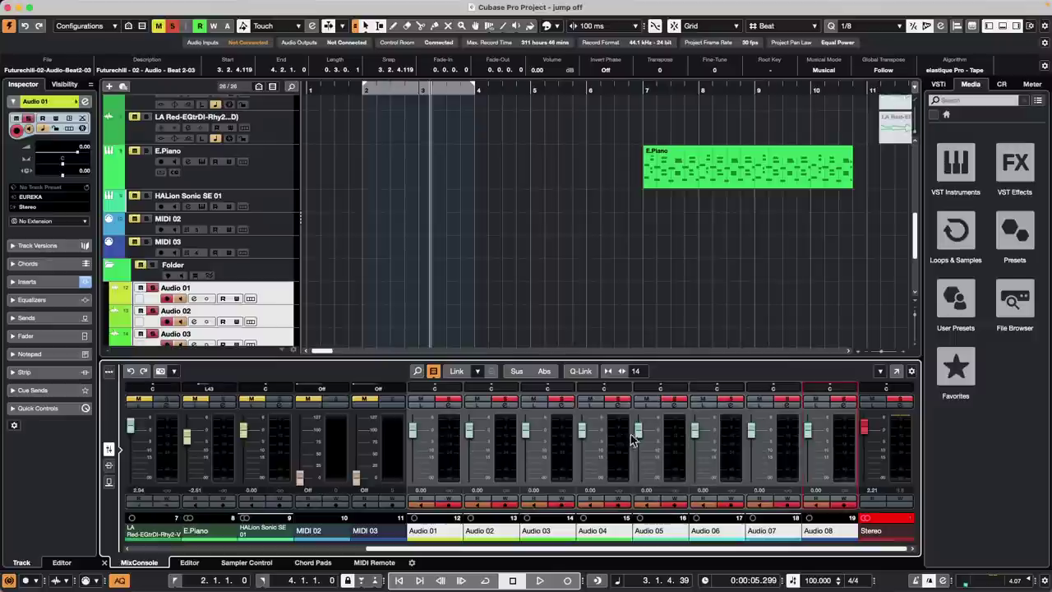
- Lower individual faders: Audio 05 to about -24 dB, Audio 03 to about -5.6 dB, and Audio 07 to about -7 dB
{"action": "left_click_drag", "start_coordinate": [638, 429], "coordinate": [638, 466]}
{"action": "left_click_drag", "start_coordinate": [525, 429], "coordinate": [522, 444]}
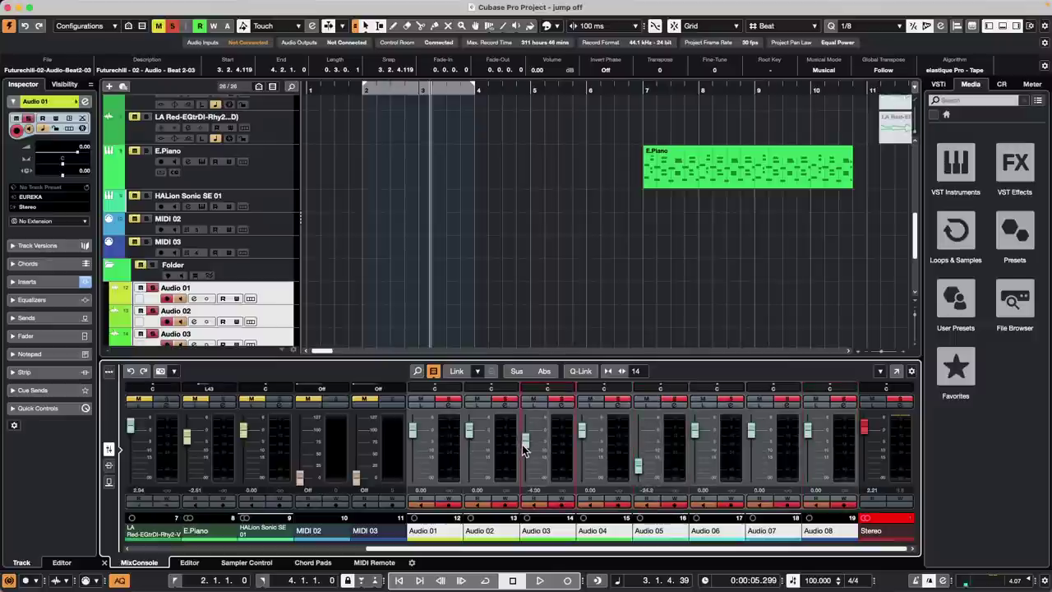
{"action": "left_click_drag", "start_coordinate": [750, 429], "coordinate": [750, 447]}
- Reselect Audio 01 through Audio 08, first in the track list and again in the MixConsole
{"action": "left_click", "coordinate": [443, 458]}
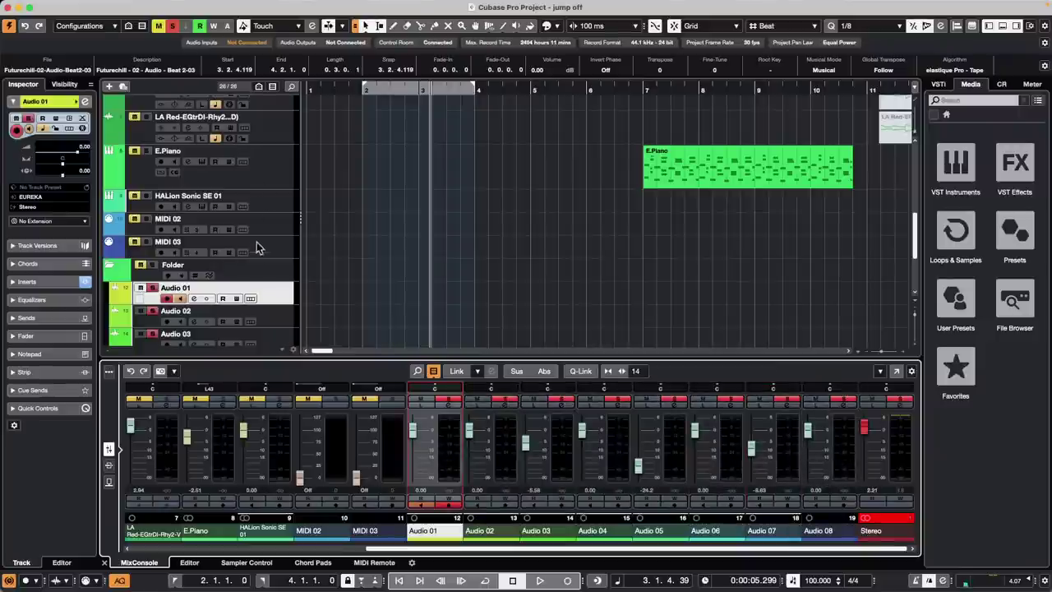
{"action": "scroll", "coordinate": [267, 296], "scroll_direction": "down", "scroll_amount": 5}
{"action": "left_click", "coordinate": [272, 310], "text": "shift"}
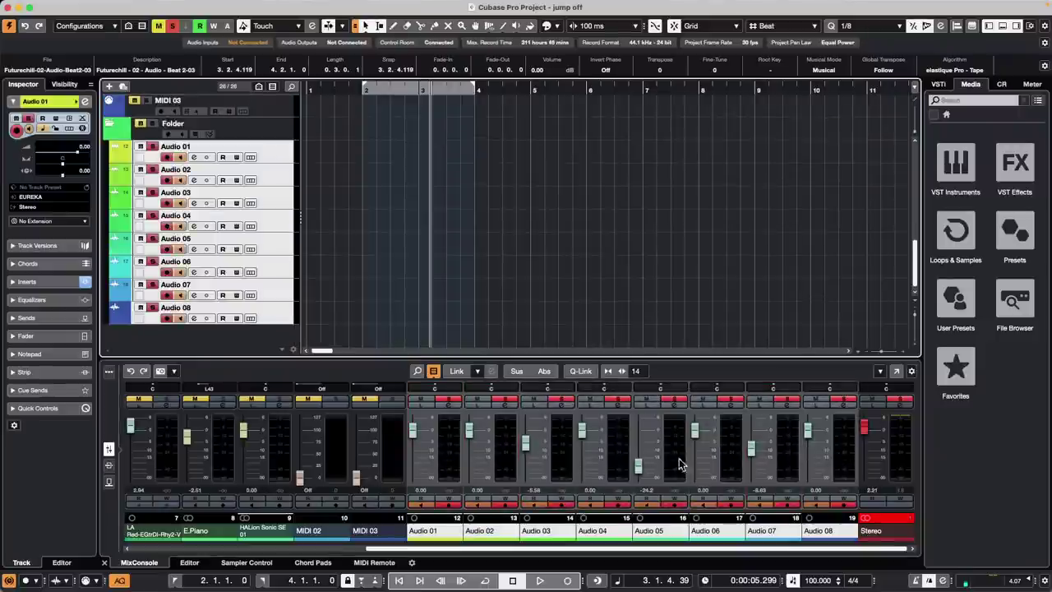
{"action": "left_click", "coordinate": [447, 452]}
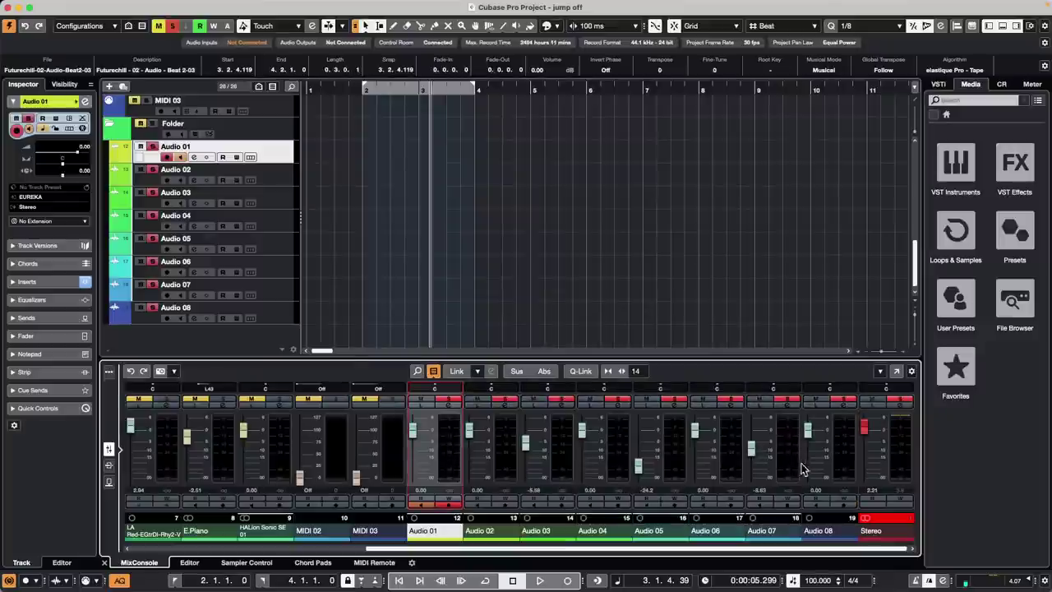
{"action": "left_click", "coordinate": [847, 448], "text": "shift"}
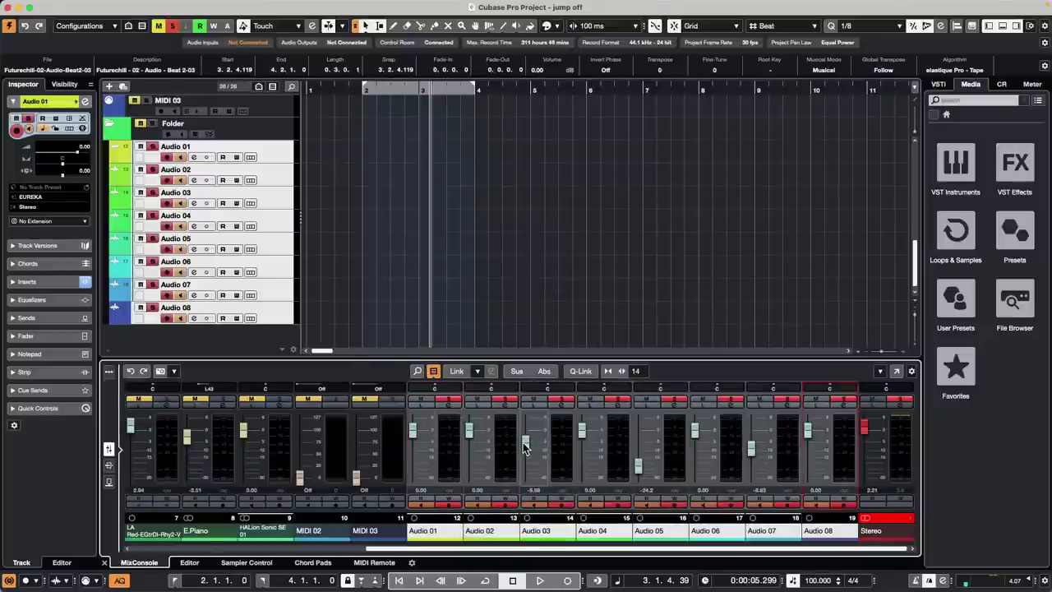
- Using temporary Q-Link, lower all eight selected faders together by about 1.2 dB
{"action": "key", "text": "alt+shift"}
{"action": "left_click_drag", "start_coordinate": [527, 444], "coordinate": [526, 449]}
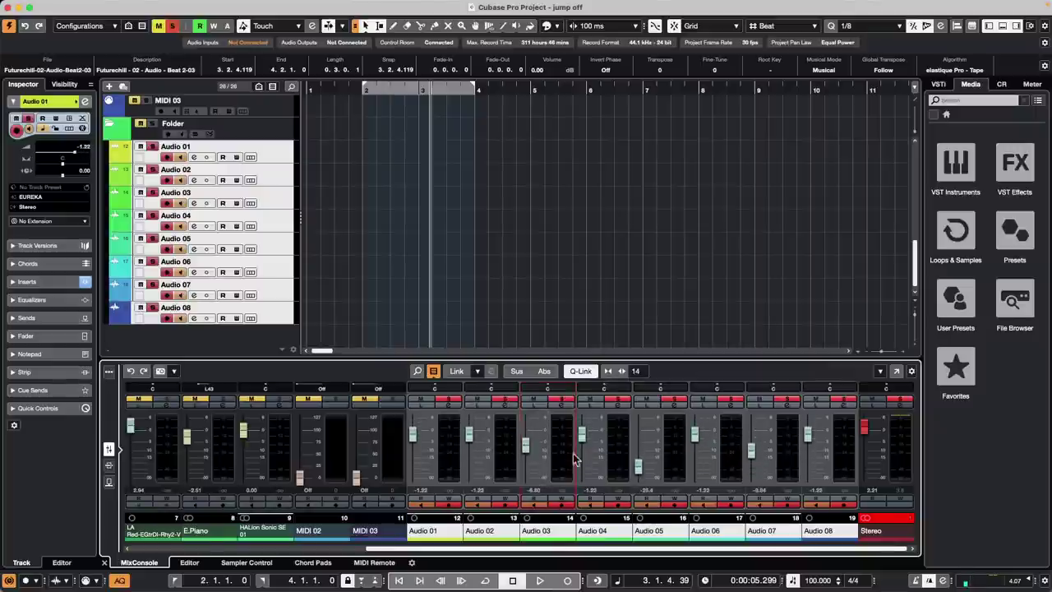
- Raise the Audio 05 fader alone to about -11.8 dB, and raise all eight selected faders together by about 5 dB using Q-Link
{"action": "left_click_drag", "start_coordinate": [638, 466], "coordinate": [639, 451]}
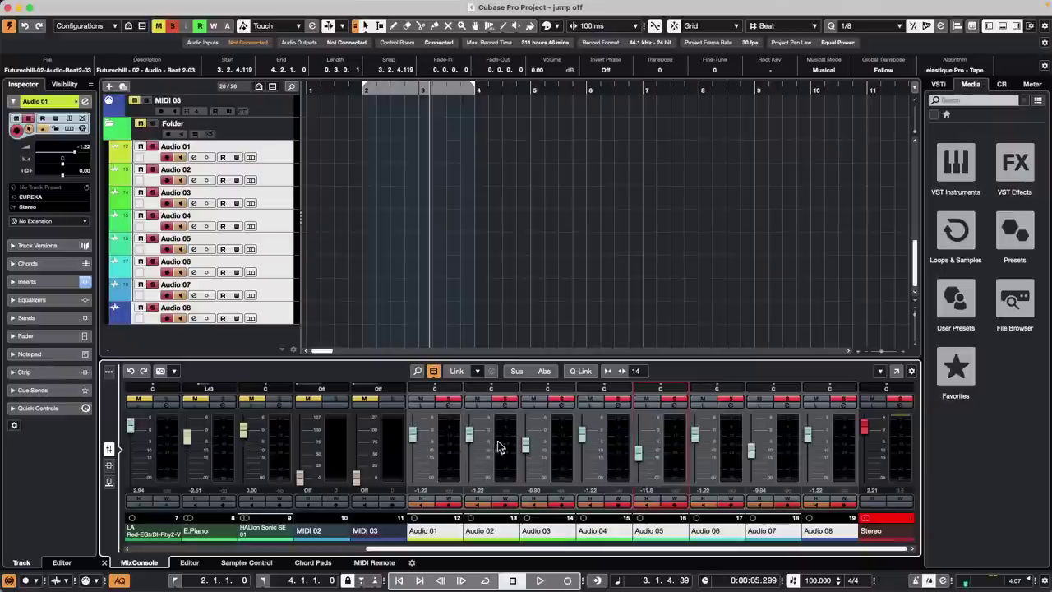
{"action": "mouse_move", "coordinate": [526, 445]}
{"action": "left_mouse_down"}
{"action": "mouse_move", "coordinate": [531, 483]}
{"action": "mouse_move", "coordinate": [537, 446]}
{"action": "mouse_move", "coordinate": [539, 458]}
{"action": "mouse_move", "coordinate": [532, 425]}
{"action": "mouse_move", "coordinate": [521, 436]}
{"action": "mouse_move", "coordinate": [530, 438]}
{"action": "mouse_move", "coordinate": [521, 430]}
{"action": "left_mouse_up"}
{"action": "left_click", "coordinate": [580, 371]}
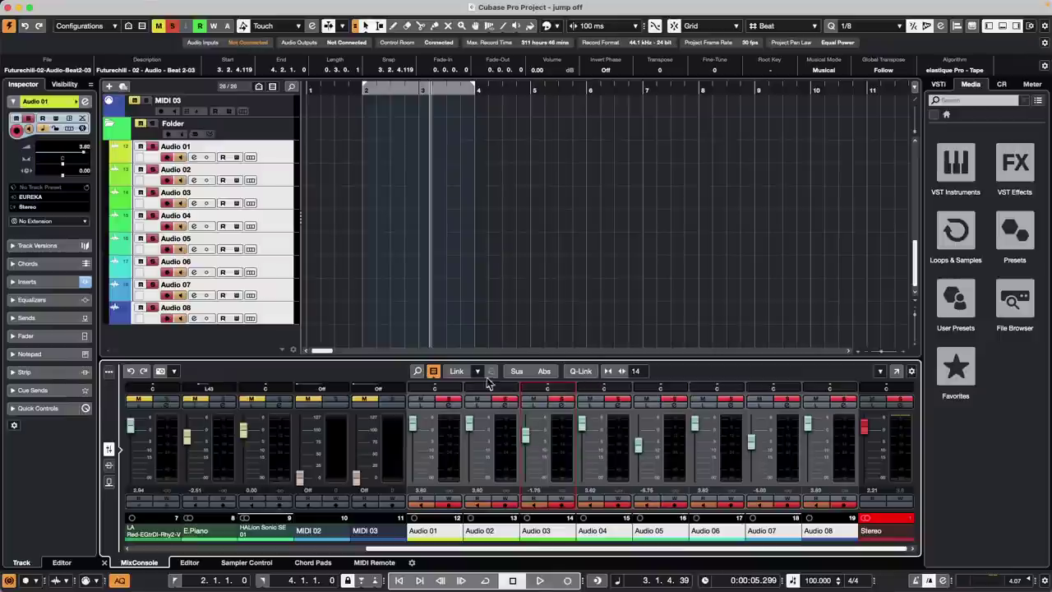
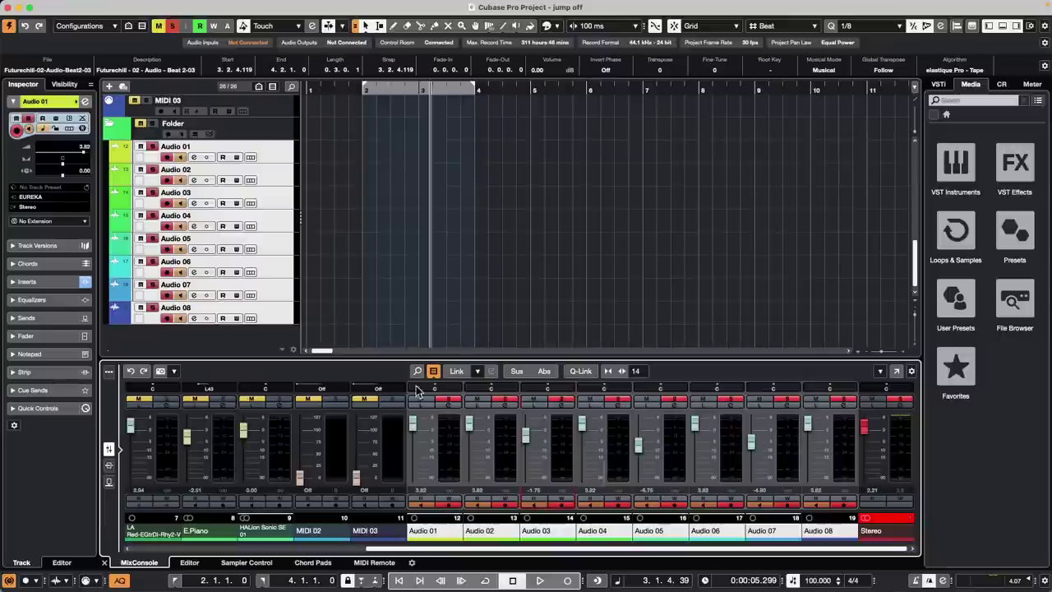
- Create a new empty project in the September 27 2022 project folder
{"action": "left_click", "coordinate": [72, 7]}
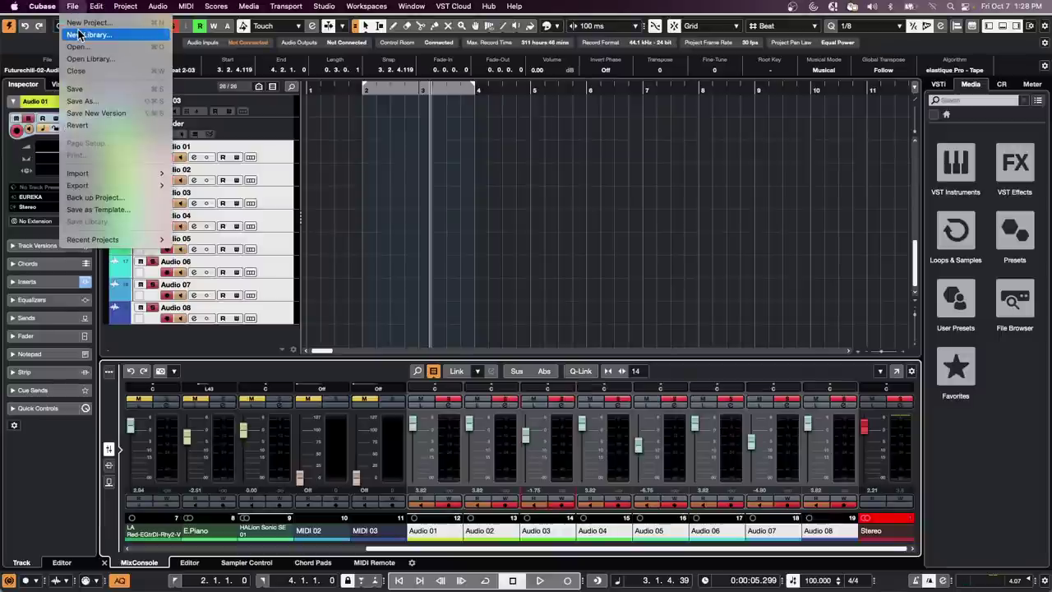
{"action": "left_click", "coordinate": [75, 22]}
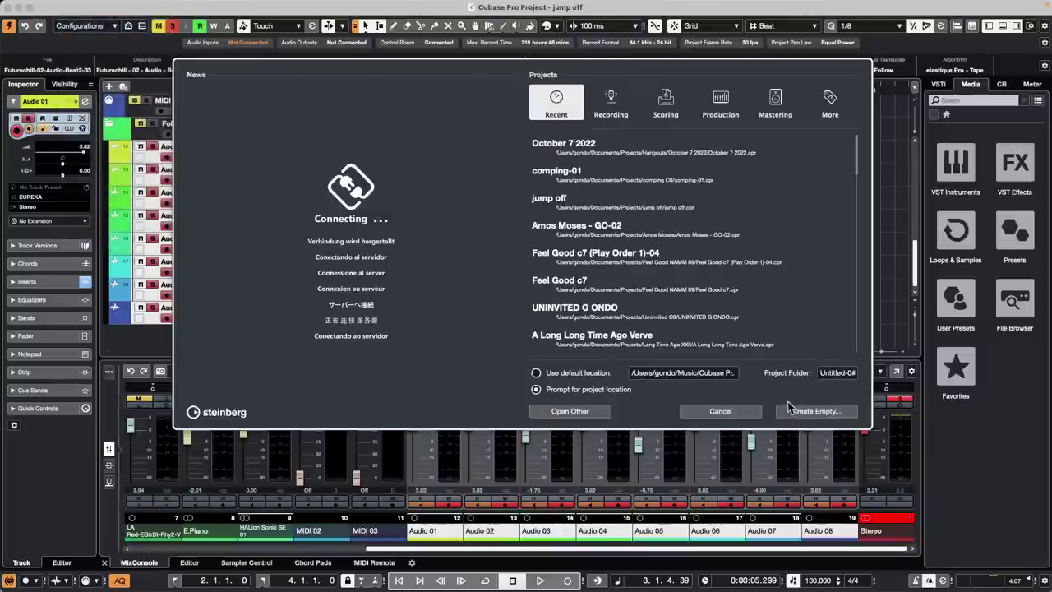
{"action": "left_click", "coordinate": [818, 411]}
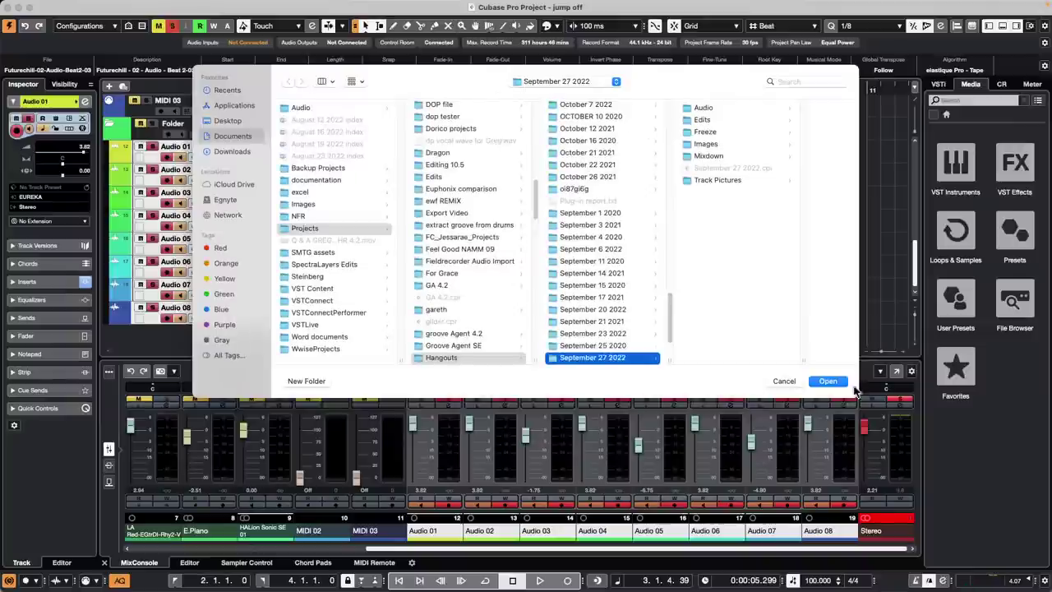
{"action": "left_click", "coordinate": [828, 380]}
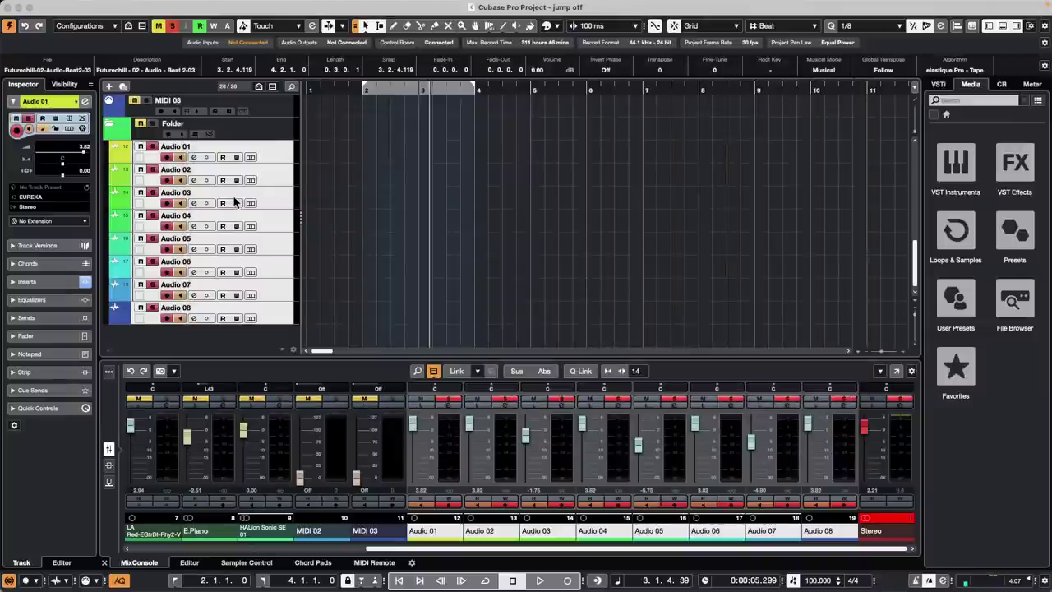
- Add one stereo audio track to the new project
{"action": "right_click", "coordinate": [170, 117]}
{"action": "left_click", "coordinate": [222, 127]}
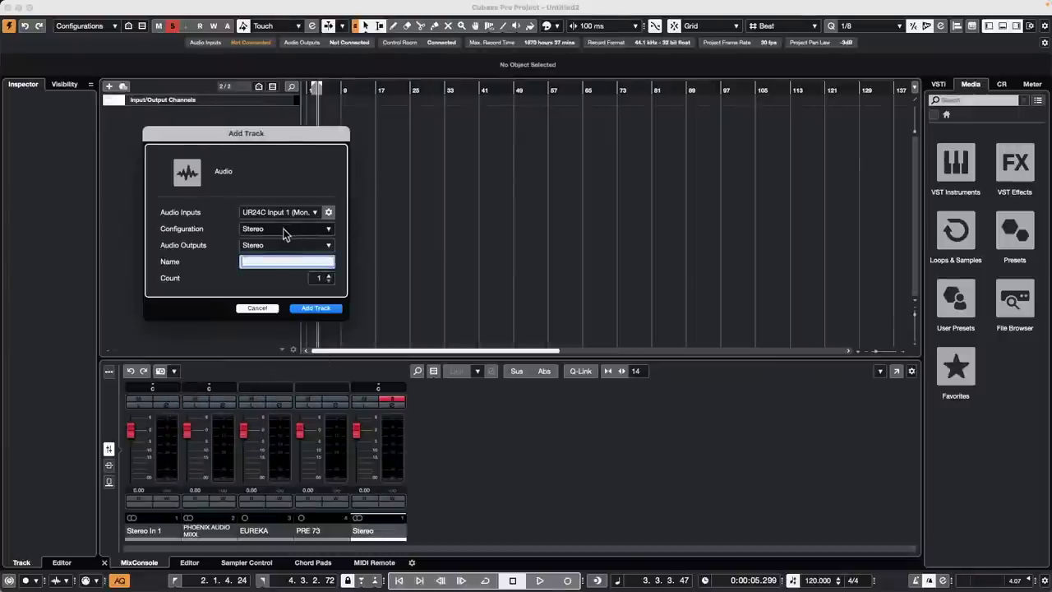
{"action": "left_click", "coordinate": [322, 308]}
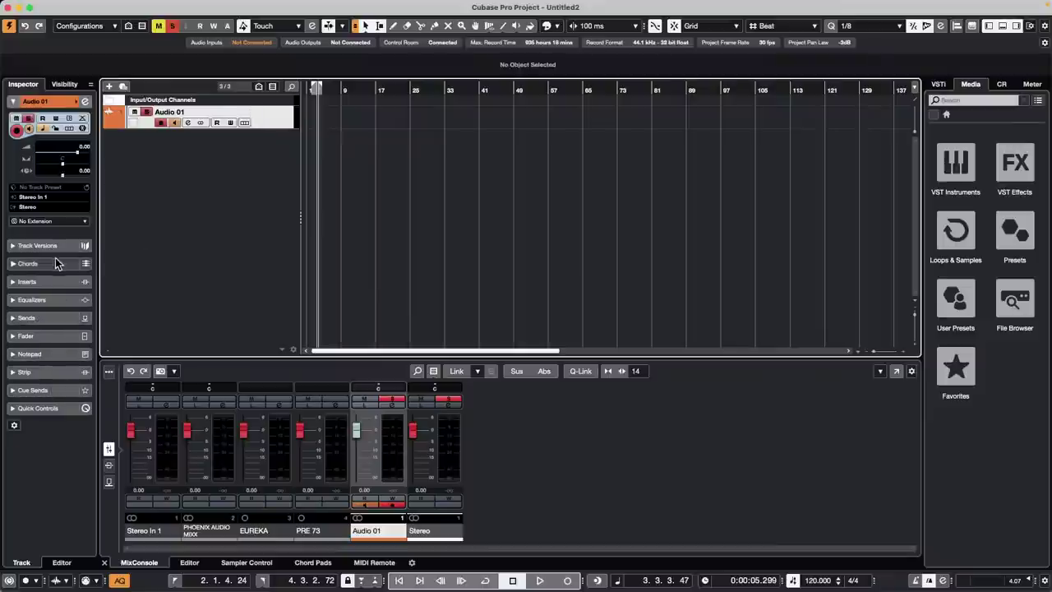
- Show the new audio track's insert slots and display the Control Room
{"action": "left_click", "coordinate": [48, 284]}
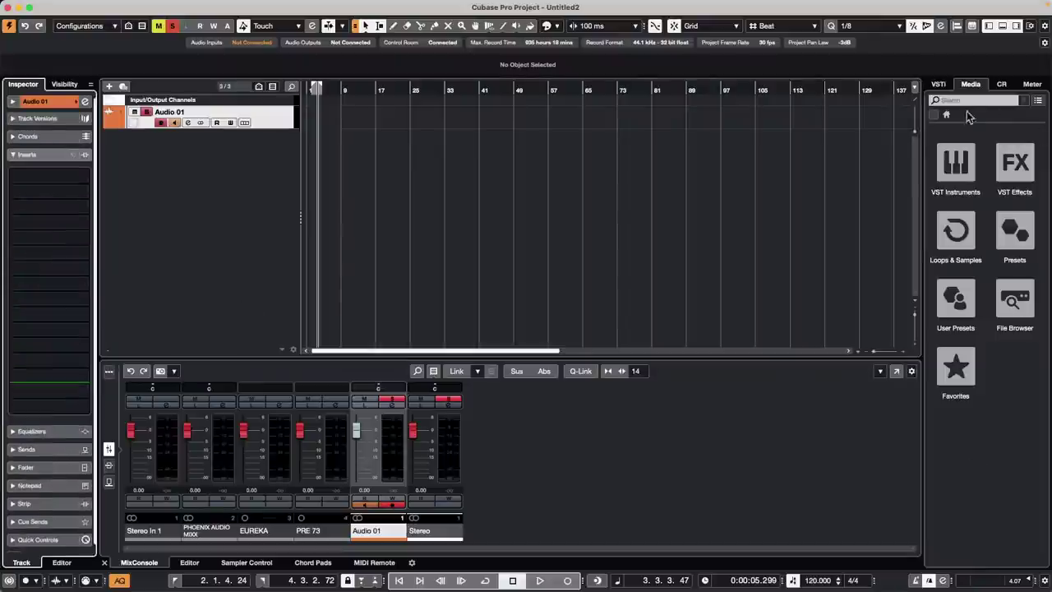
{"action": "left_click", "coordinate": [1001, 83]}
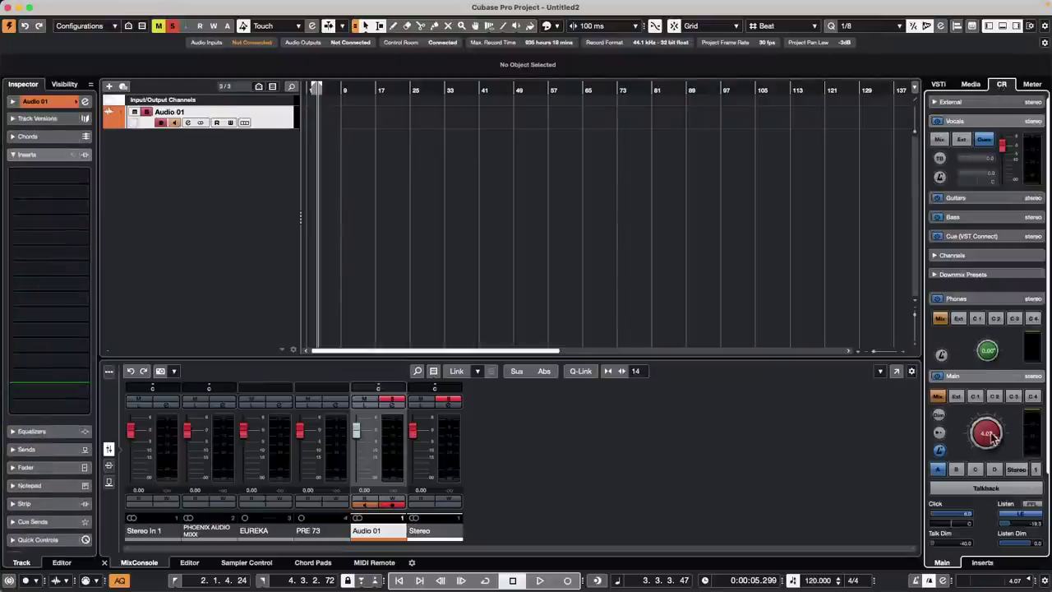
- Lower the Control Room main level to about -7 dB and load TestGenerator in Audio 01's first insert slot
{"action": "left_click_drag", "start_coordinate": [991, 437], "coordinate": [975, 470]}
{"action": "left_click", "coordinate": [83, 176]}
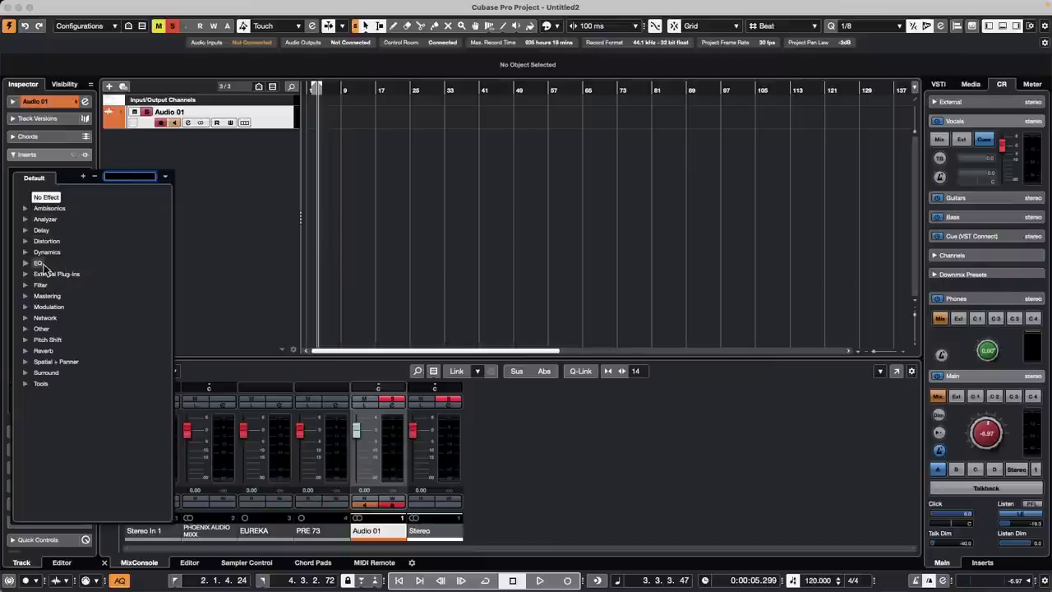
{"action": "left_click", "coordinate": [26, 383]}
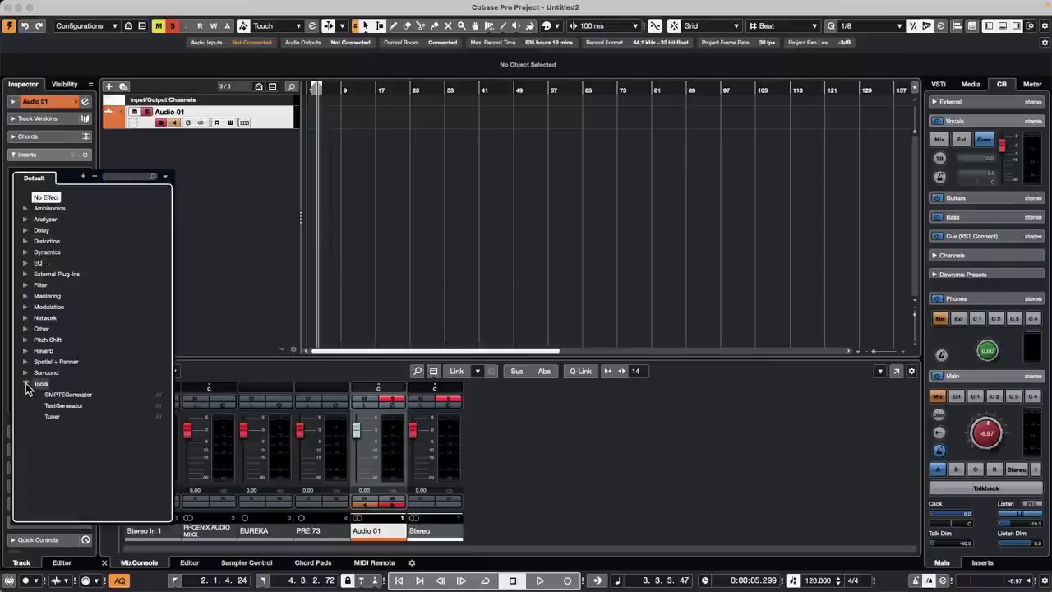
{"action": "left_click", "coordinate": [82, 408]}
- Lower the Control Room main level to about -21.8 dB and move the TestGenerator window aside
{"action": "left_click_drag", "start_coordinate": [997, 446], "coordinate": [970, 446]}
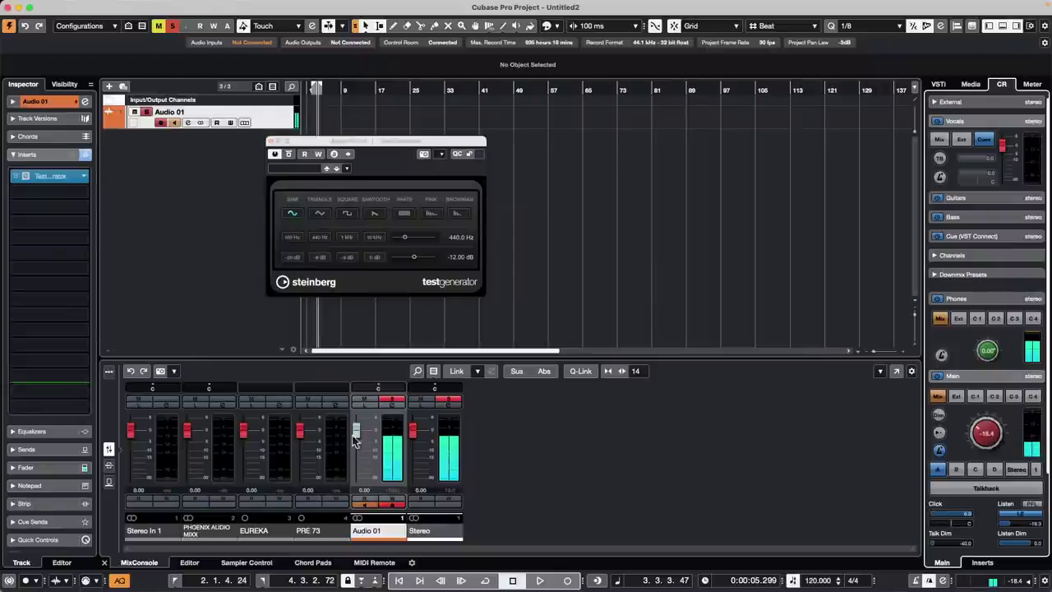
{"action": "left_click_drag", "start_coordinate": [980, 442], "coordinate": [970, 437]}
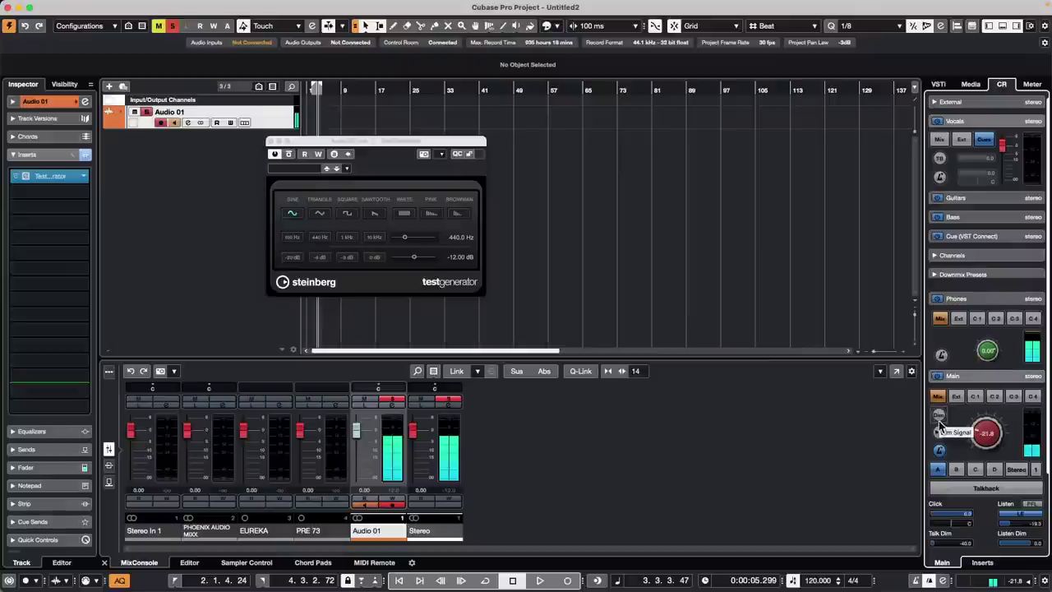
{"action": "left_click_drag", "start_coordinate": [408, 137], "coordinate": [625, 137]}
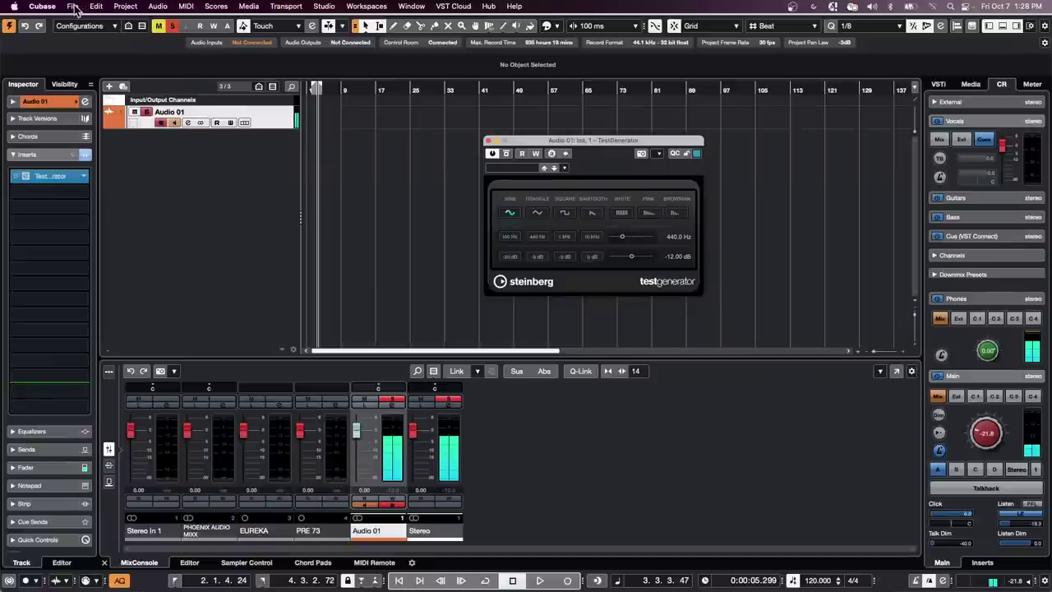
- Review the VST page of the preferences and close the dialog
{"action": "left_click", "coordinate": [73, 7]}
{"action": "mouse_move", "coordinate": [43, 10]}
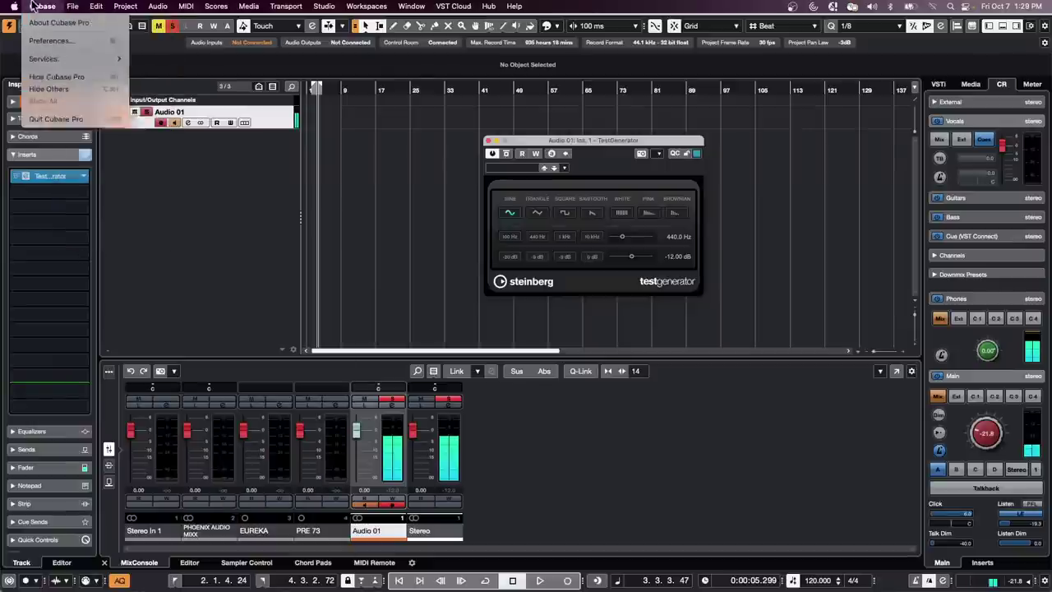
{"action": "left_click", "coordinate": [46, 41]}
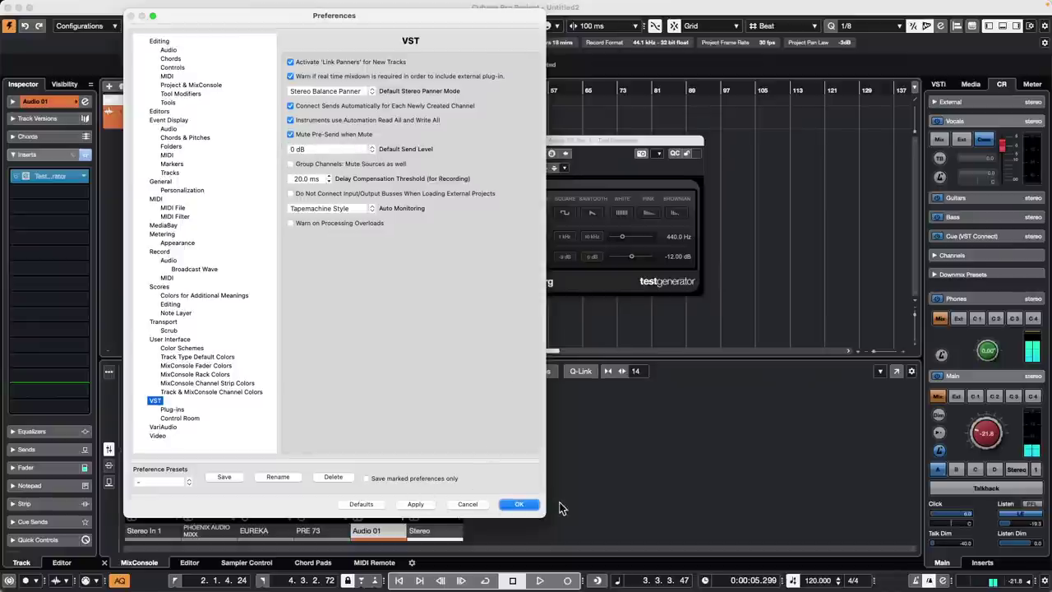
{"action": "left_click", "coordinate": [516, 505]}
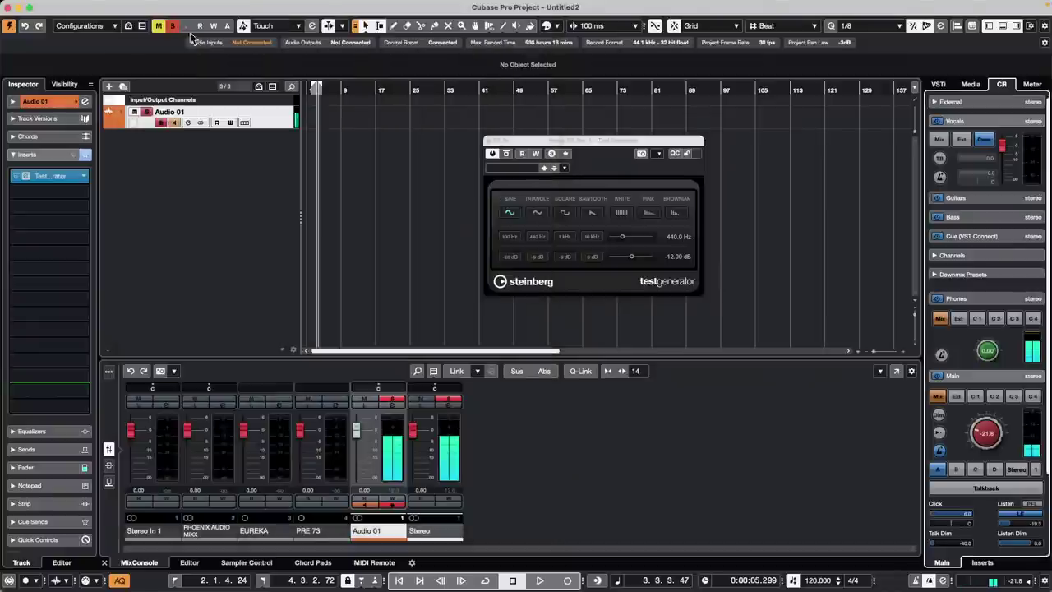
- Add a stereo RoomWorks FX channel to the selected Audio 01 channel
{"action": "right_click", "coordinate": [279, 123]}
{"action": "mouse_move", "coordinate": [444, 122]}
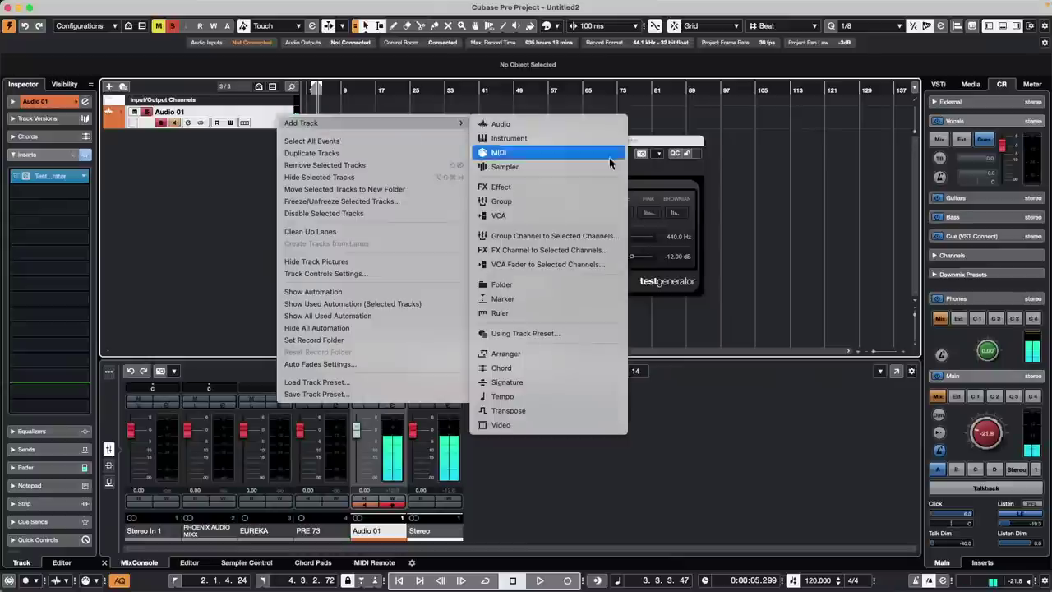
{"action": "left_click", "coordinate": [567, 252]}
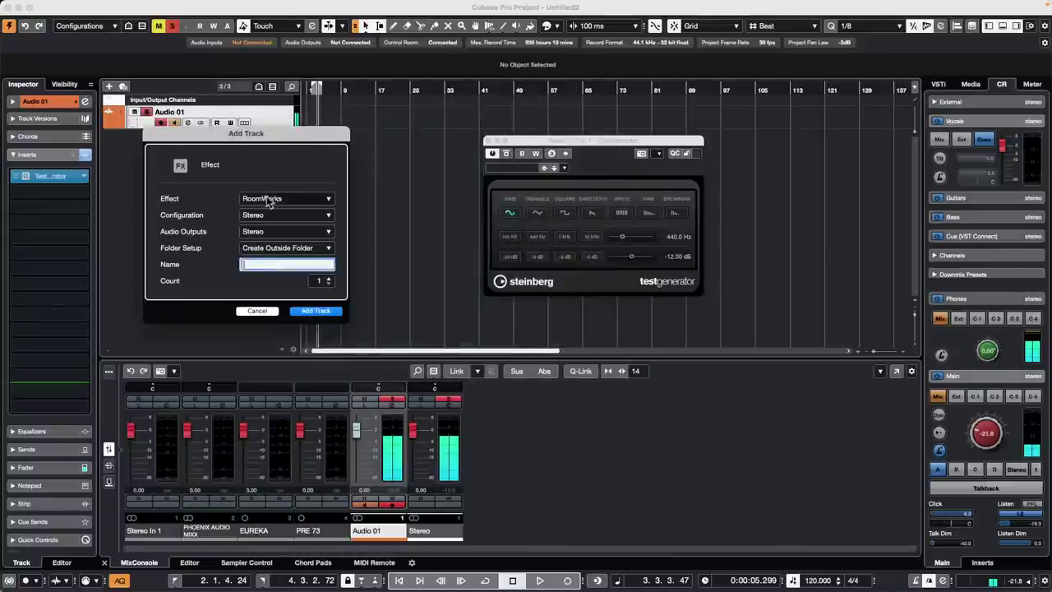
{"action": "left_click", "coordinate": [320, 311]}
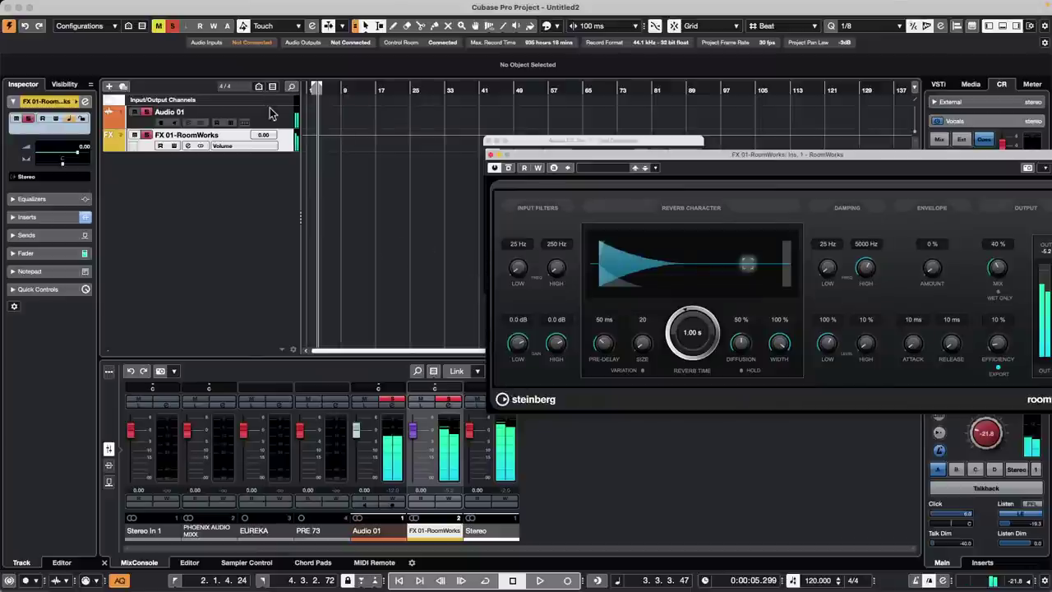
- Lower the Control Room main level to about -29.8 dB, then select Audio 01 with the RoomWorks window closed
{"action": "left_click_drag", "start_coordinate": [988, 426], "coordinate": [988, 460]}
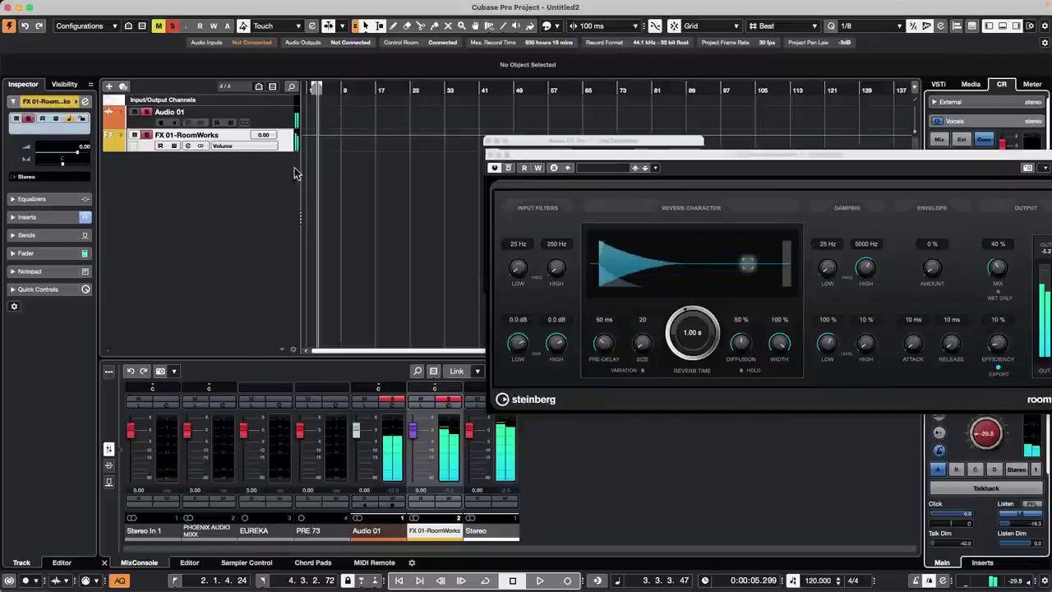
{"action": "left_click", "coordinate": [279, 115]}
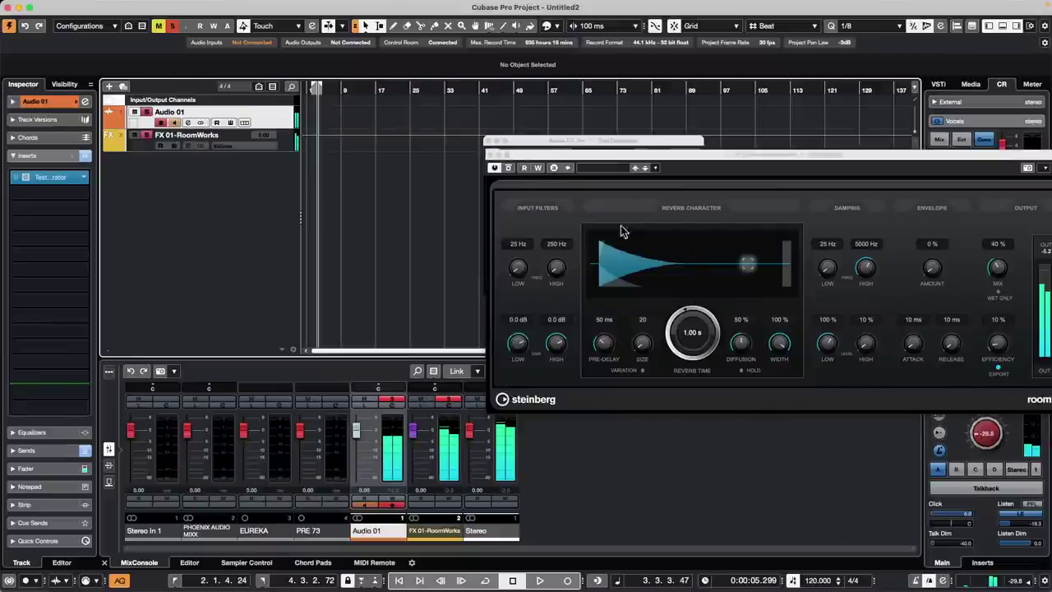
{"action": "left_click", "coordinate": [491, 156]}
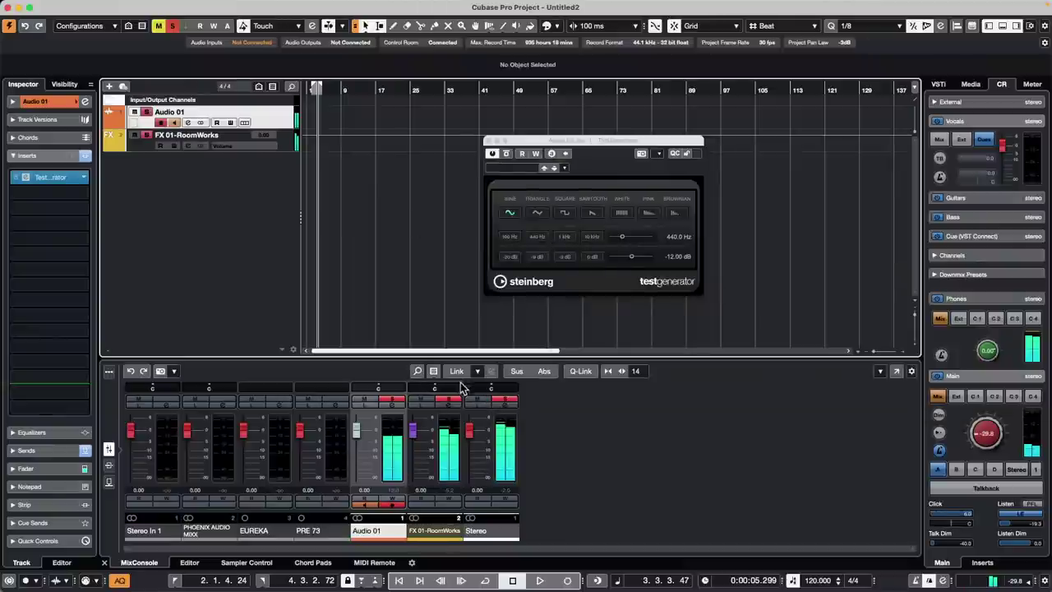
{"action": "right_click", "coordinate": [283, 123]}
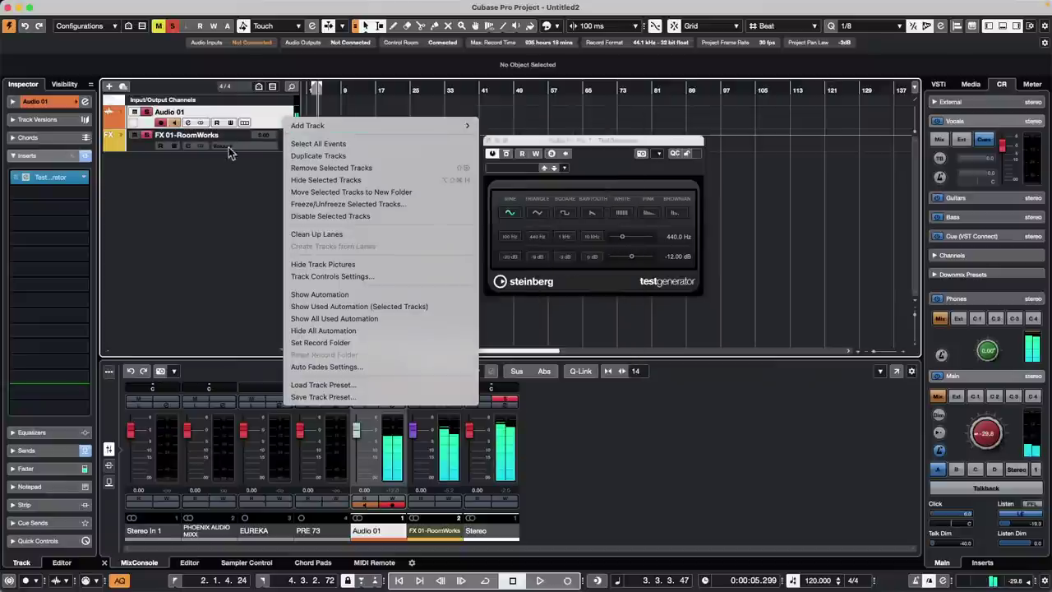
{"action": "left_click", "coordinate": [258, 148]}
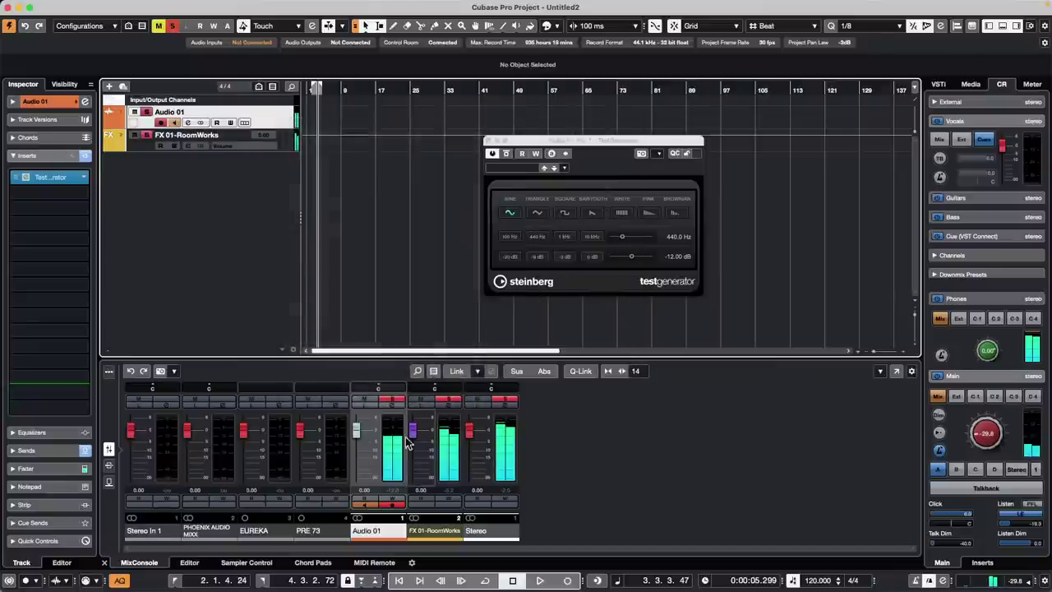
- Show the mixer's sends and examine the pre/post-fader and level options of Audio 01's send to RoomWorks
{"action": "left_click", "coordinate": [109, 481]}
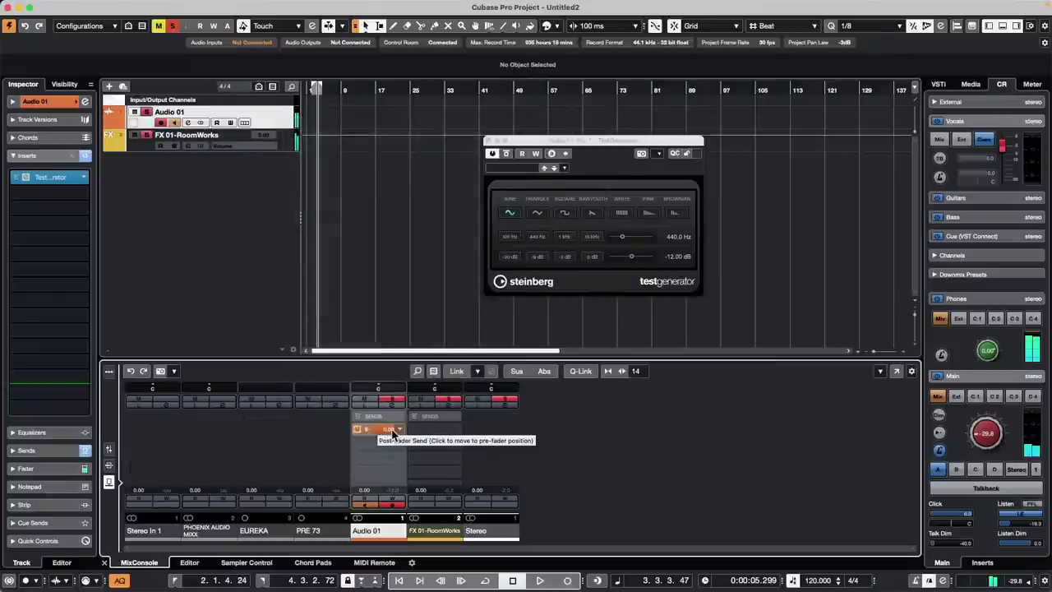
{"action": "right_click", "coordinate": [392, 435]}
{"action": "mouse_move", "coordinate": [415, 438]}
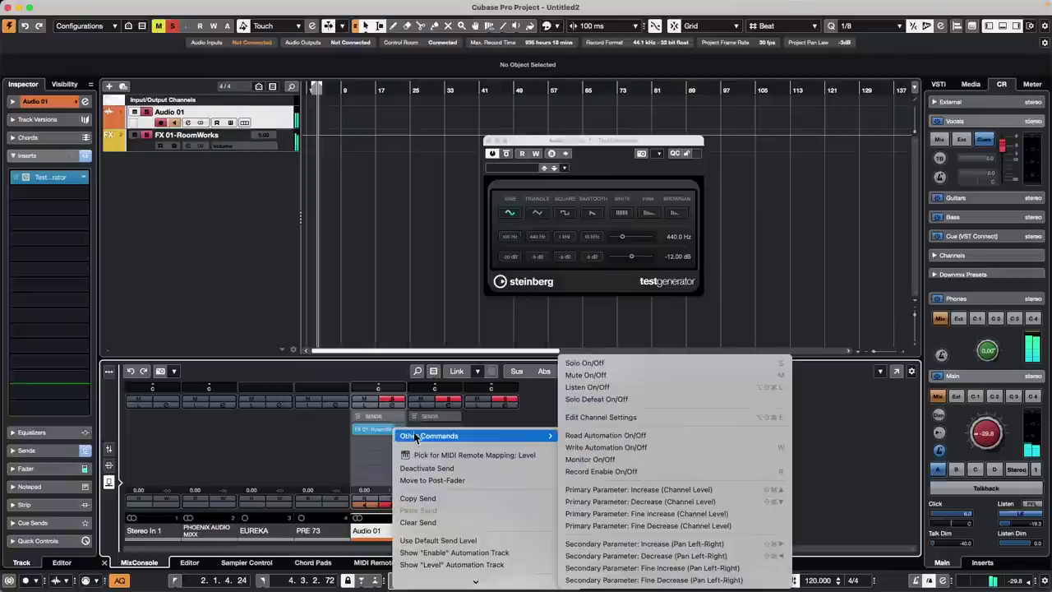
{"action": "left_click", "coordinate": [355, 439]}
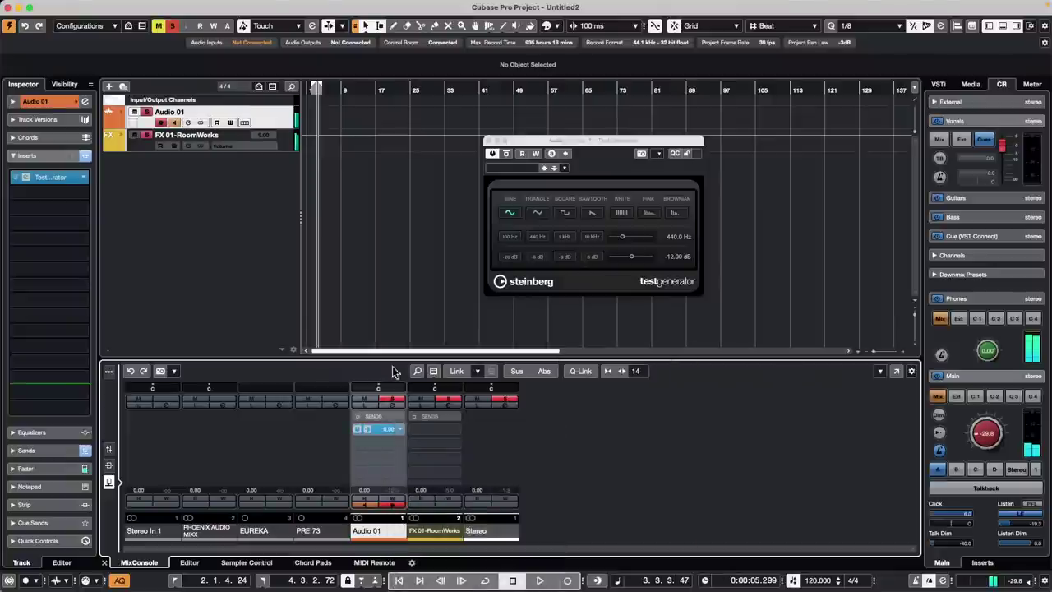
{"action": "right_click", "coordinate": [390, 428]}
{"action": "left_click", "coordinate": [385, 432]}
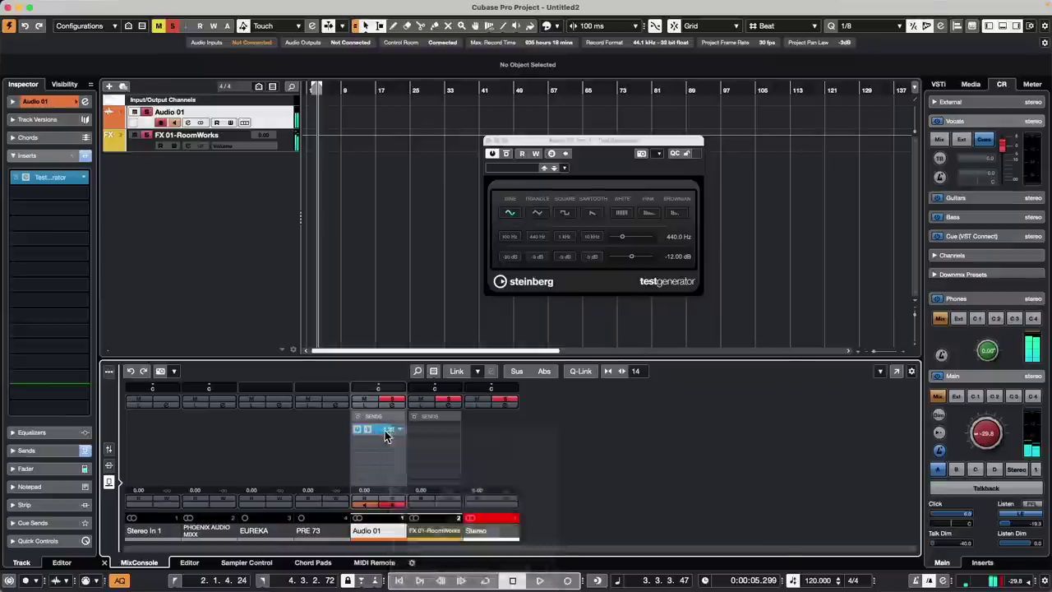
{"action": "right_click", "coordinate": [387, 434]}
{"action": "left_click", "coordinate": [387, 434]}
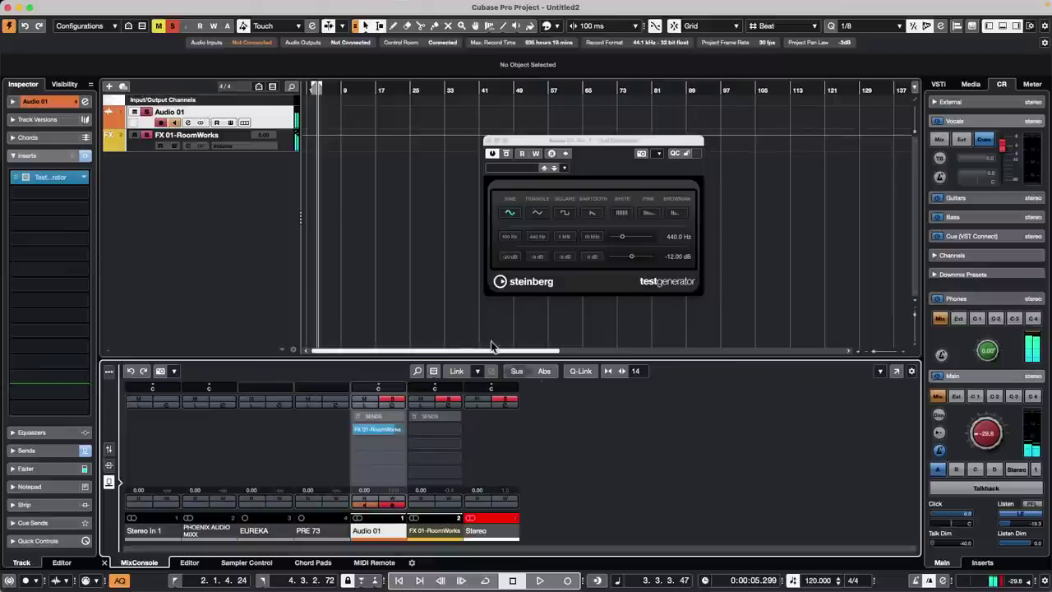
- Return the mixer to its fader view and remove the RoomWorks FX track
{"action": "left_click", "coordinate": [109, 449]}
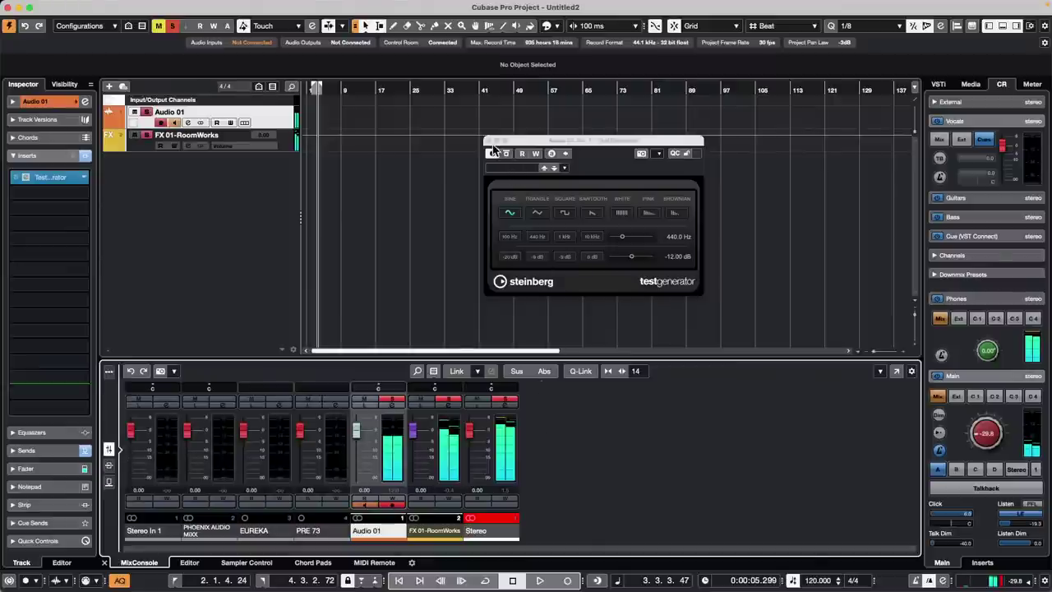
{"action": "left_click", "coordinate": [286, 147]}
{"action": "right_click", "coordinate": [286, 147]}
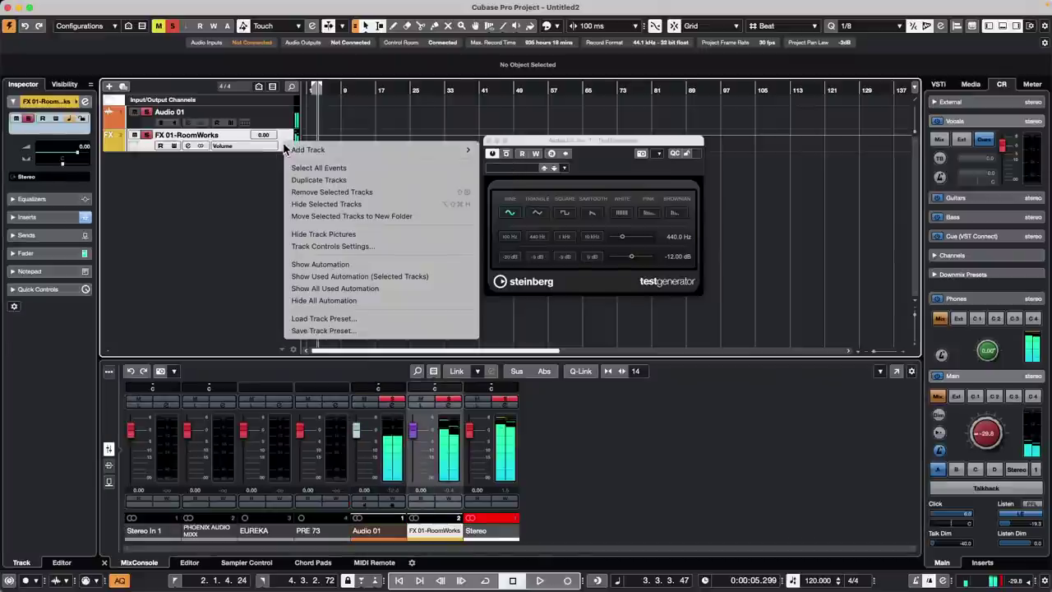
{"action": "left_click", "coordinate": [633, 210]}
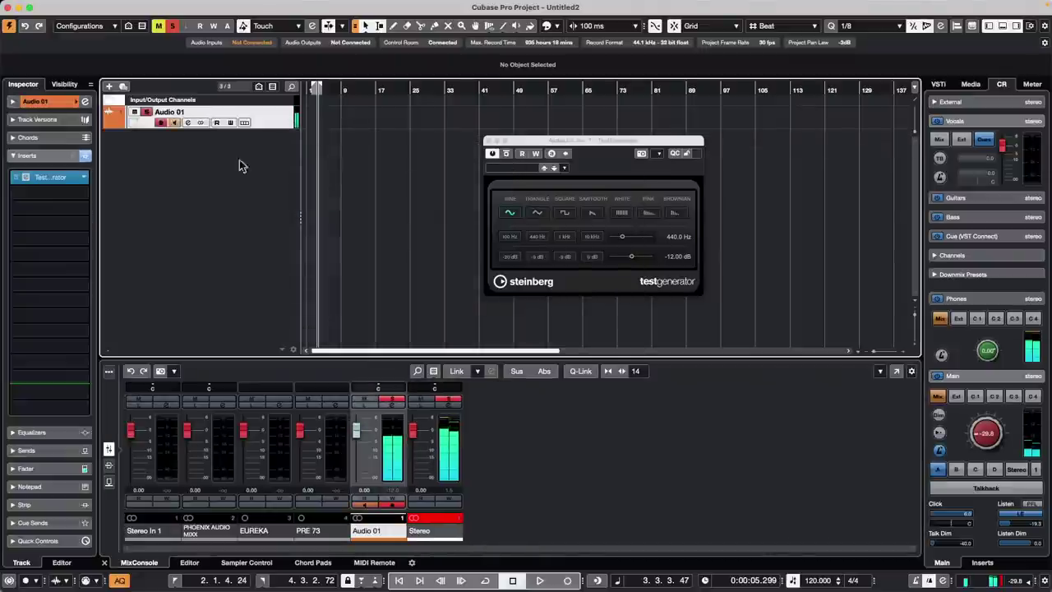
- Add a stereo group channel to the selected Audio 01 channel, created outside a folder
{"action": "right_click", "coordinate": [279, 120]}
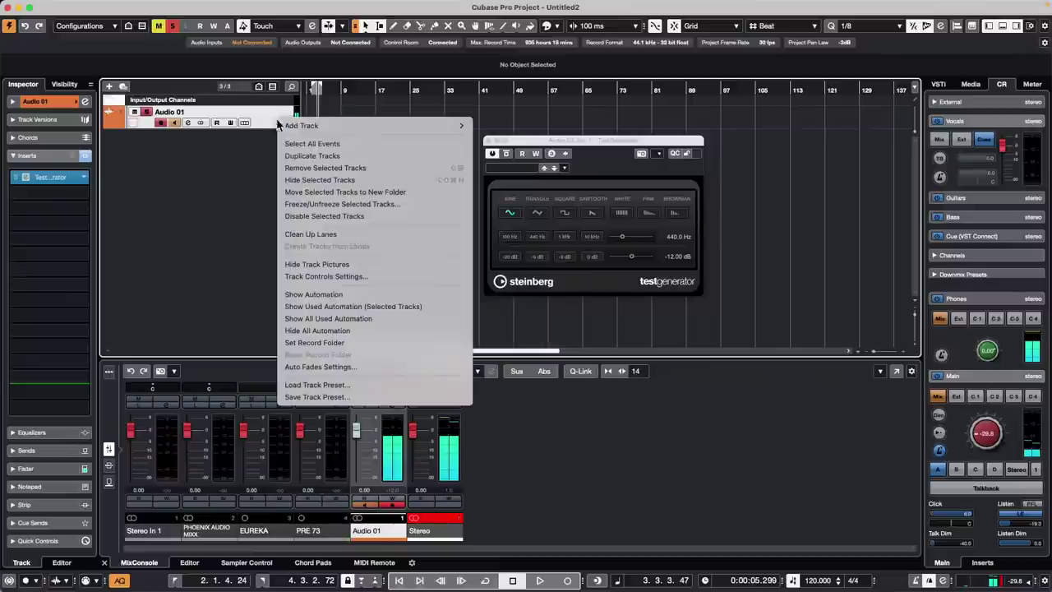
{"action": "mouse_move", "coordinate": [370, 125]}
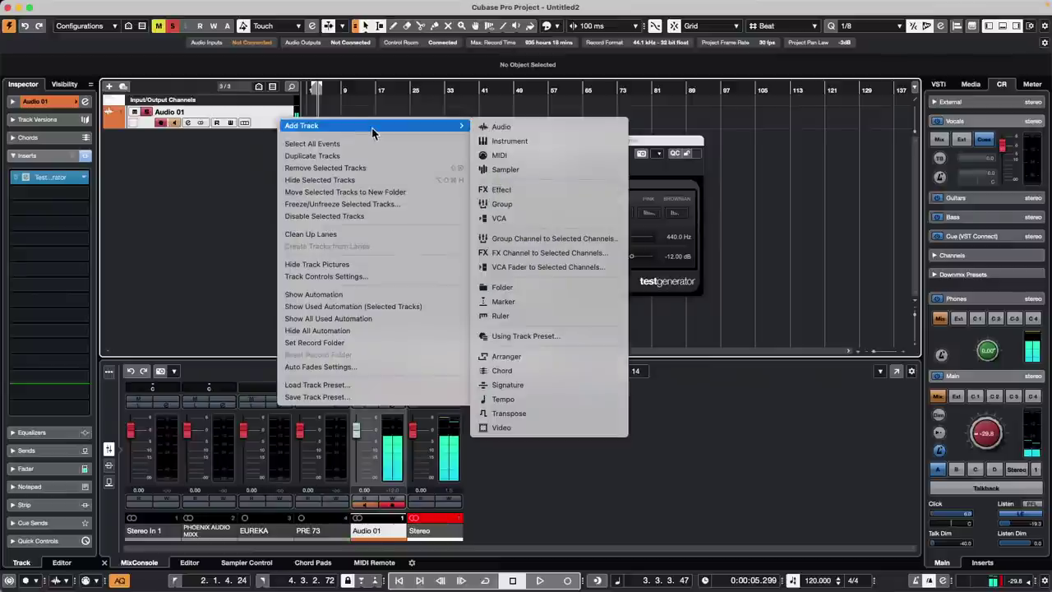
{"action": "left_click", "coordinate": [543, 238]}
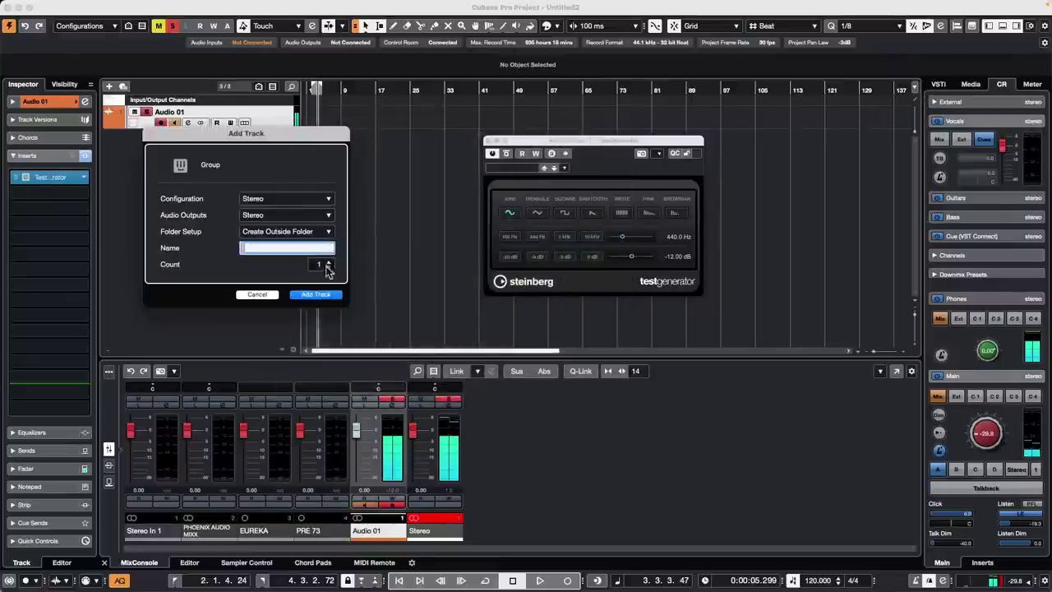
{"action": "left_click", "coordinate": [315, 294]}
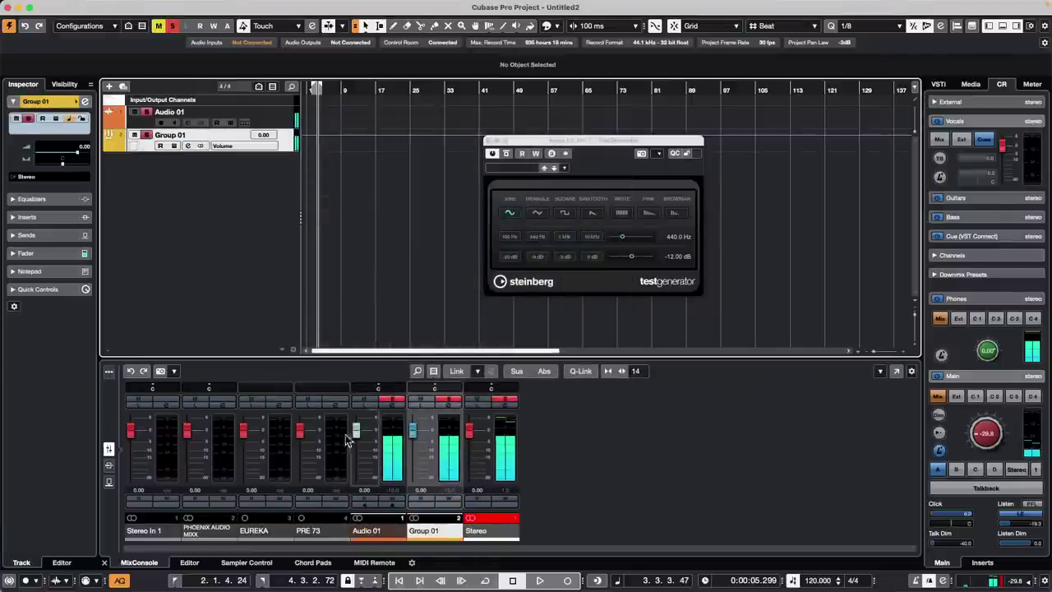
- Add a stereo effect track using the FX Modulator effect and move the plug-in window clear of the track list
{"action": "right_click", "coordinate": [283, 125]}
{"action": "mouse_move", "coordinate": [304, 127]}
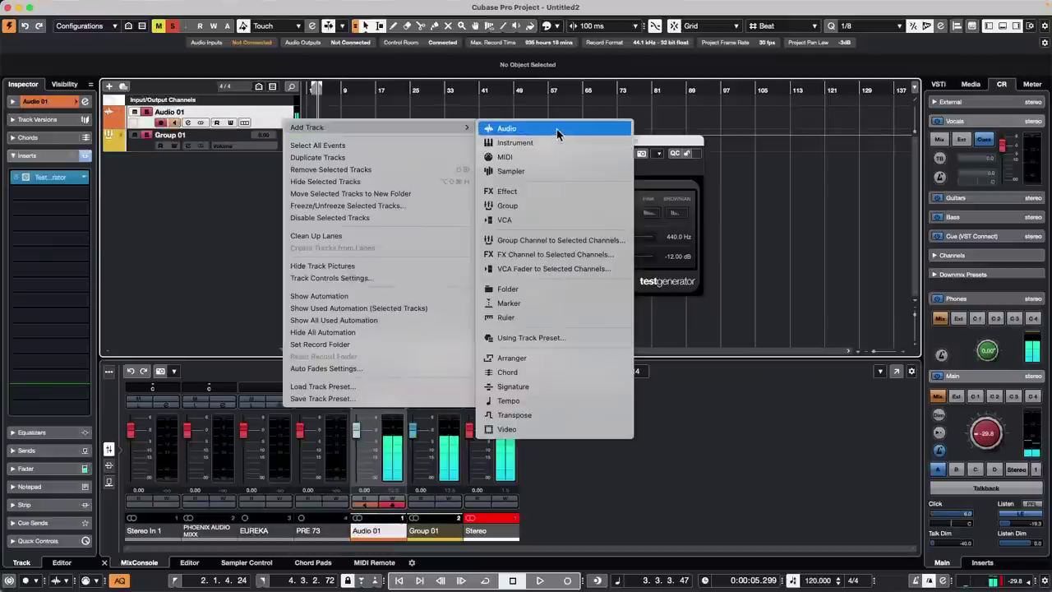
{"action": "left_click", "coordinate": [553, 191]}
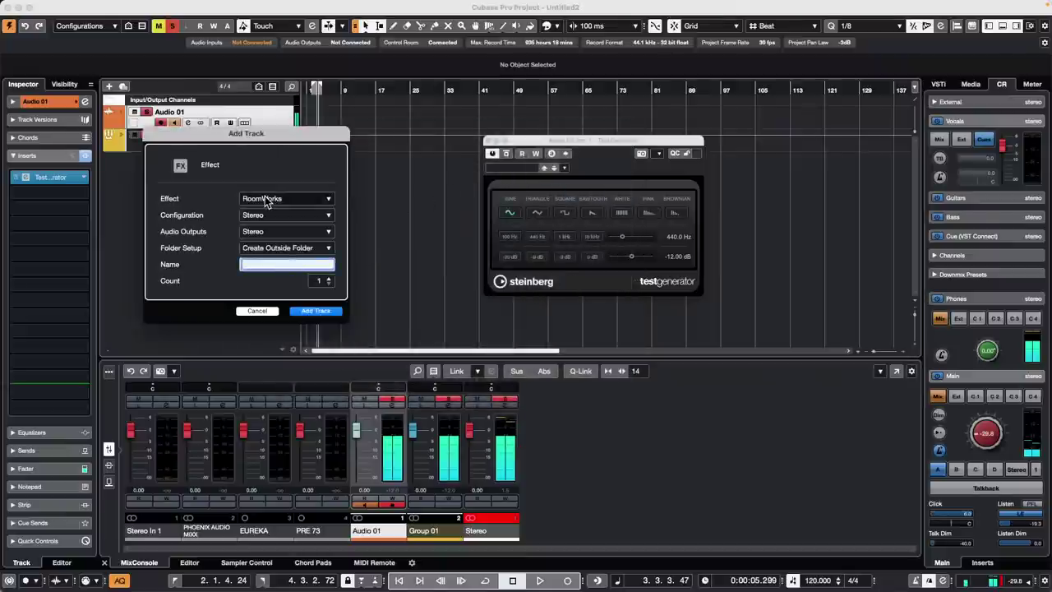
{"action": "left_click", "coordinate": [265, 198]}
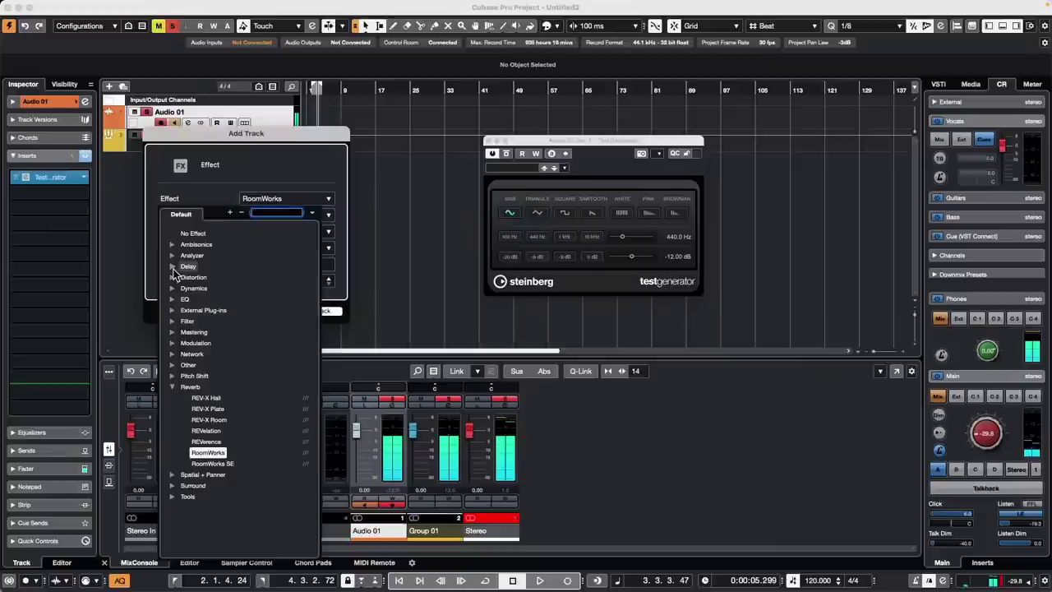
{"action": "left_click", "coordinate": [173, 344]}
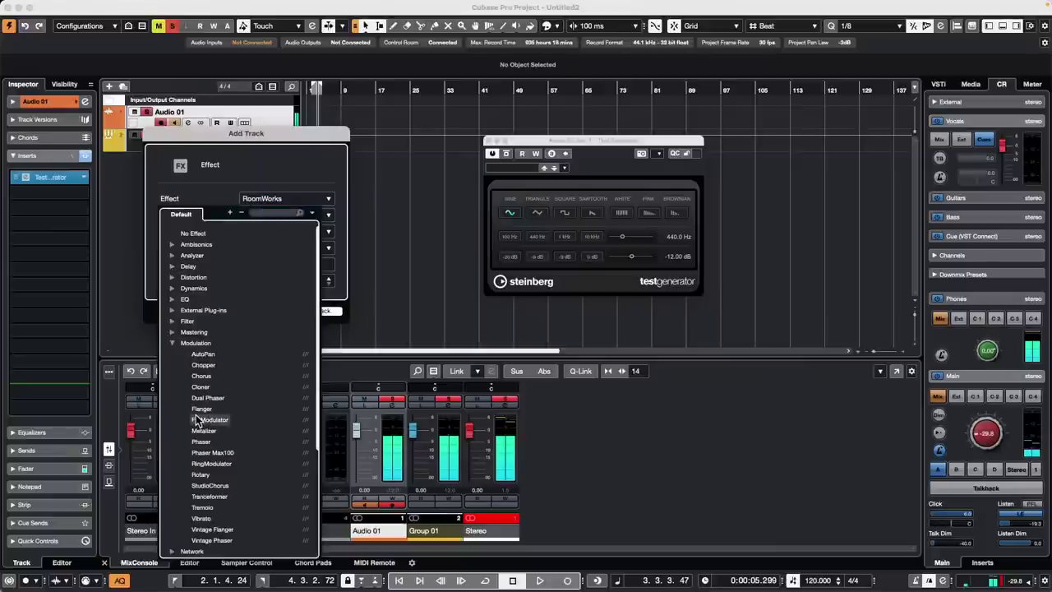
{"action": "left_click", "coordinate": [205, 420]}
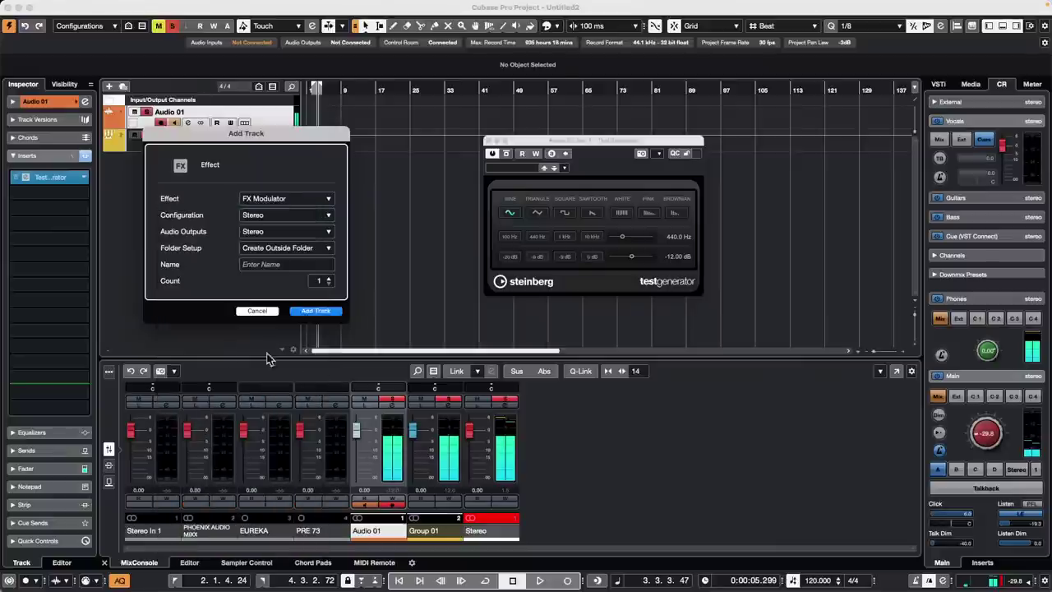
{"action": "left_click", "coordinate": [319, 314]}
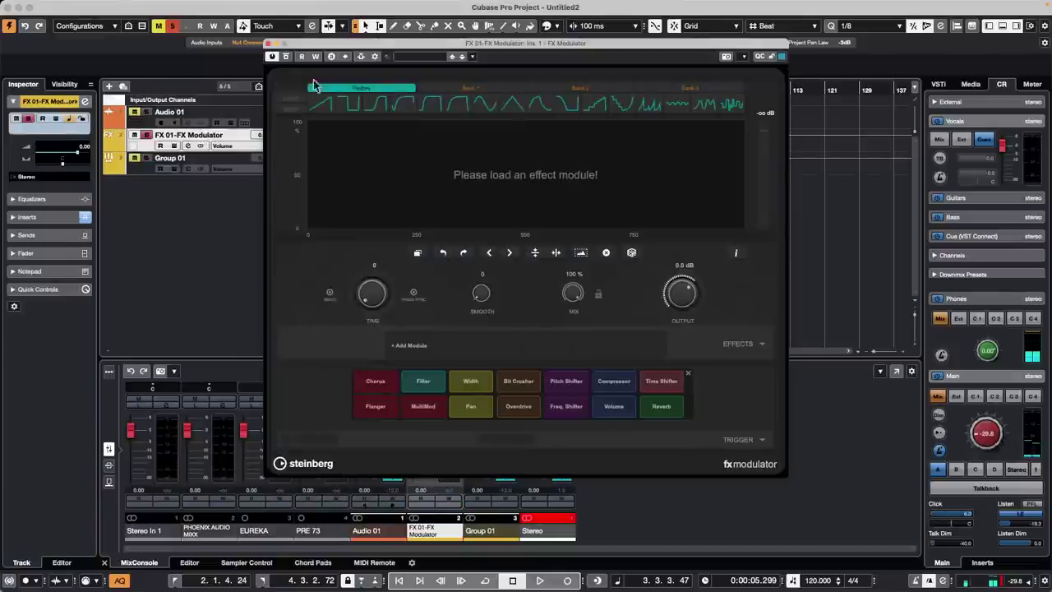
{"action": "left_click_drag", "start_coordinate": [332, 46], "coordinate": [542, 78]}
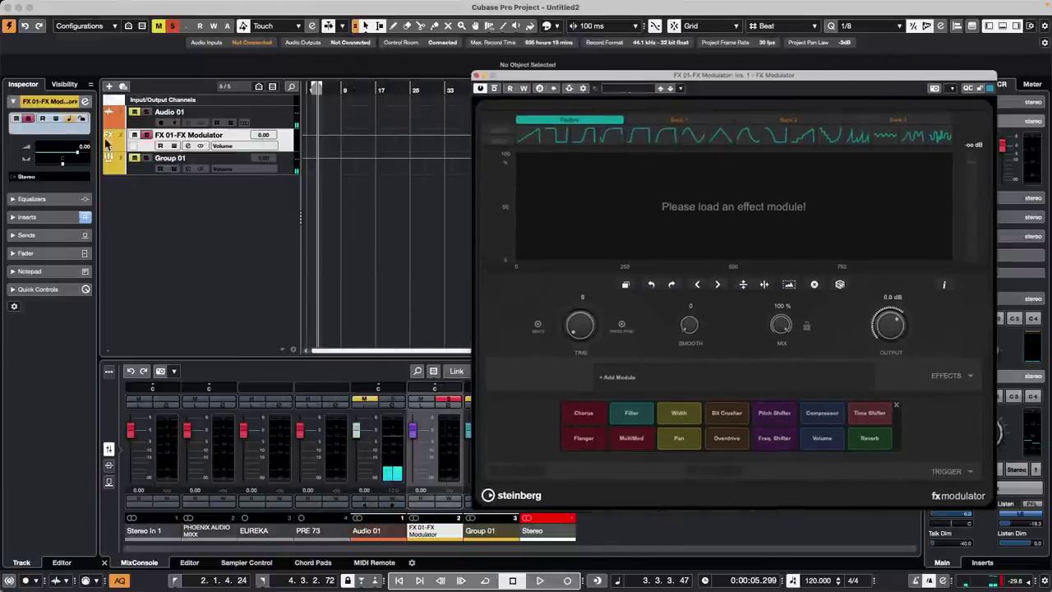
- Turn off solo on the FX 01-FX Modulator track and remove that track from the project
{"action": "left_click", "coordinate": [147, 136]}
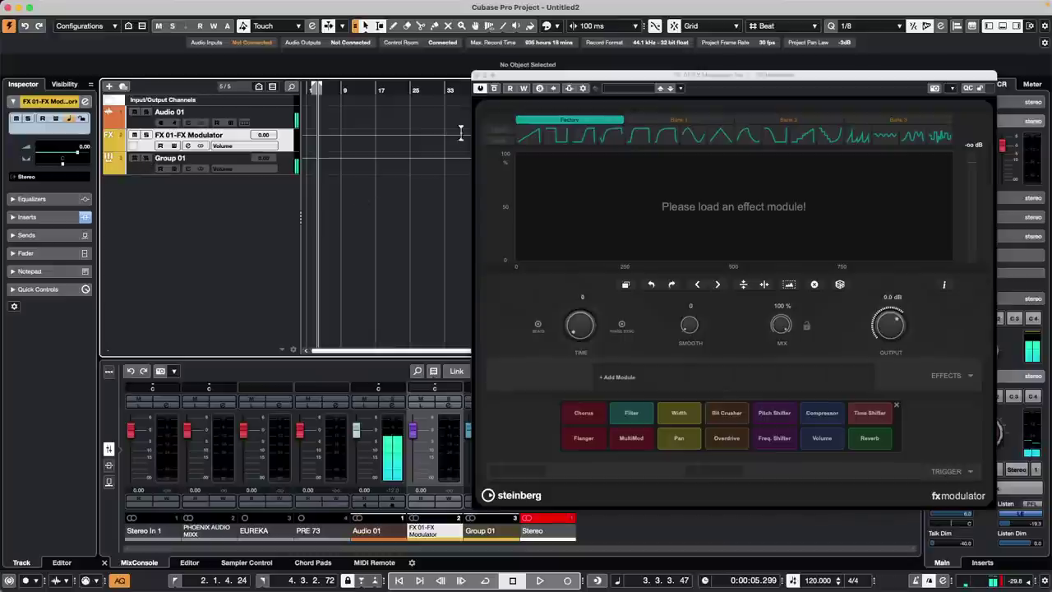
{"action": "left_click_drag", "start_coordinate": [533, 85], "coordinate": [746, 99]}
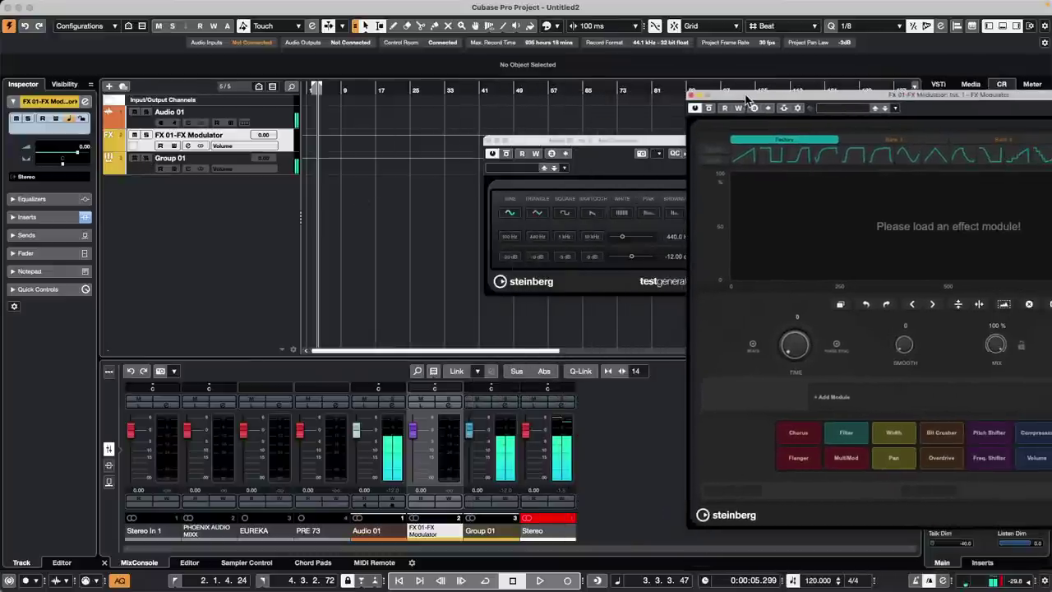
{"action": "right_click", "coordinate": [285, 139]}
{"action": "mouse_move", "coordinate": [384, 151]}
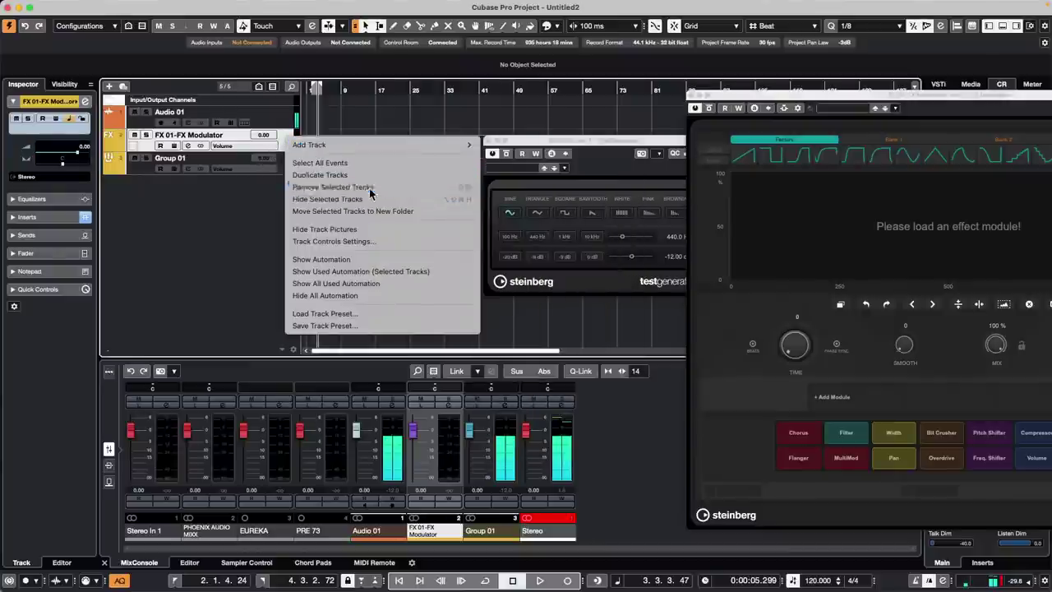
{"action": "left_click", "coordinate": [362, 187]}
- Add a stereo FX Modulator FX channel to the selected Audio 01 channel, created outside a folder
{"action": "right_click", "coordinate": [277, 124]}
{"action": "mouse_move", "coordinate": [328, 125]}
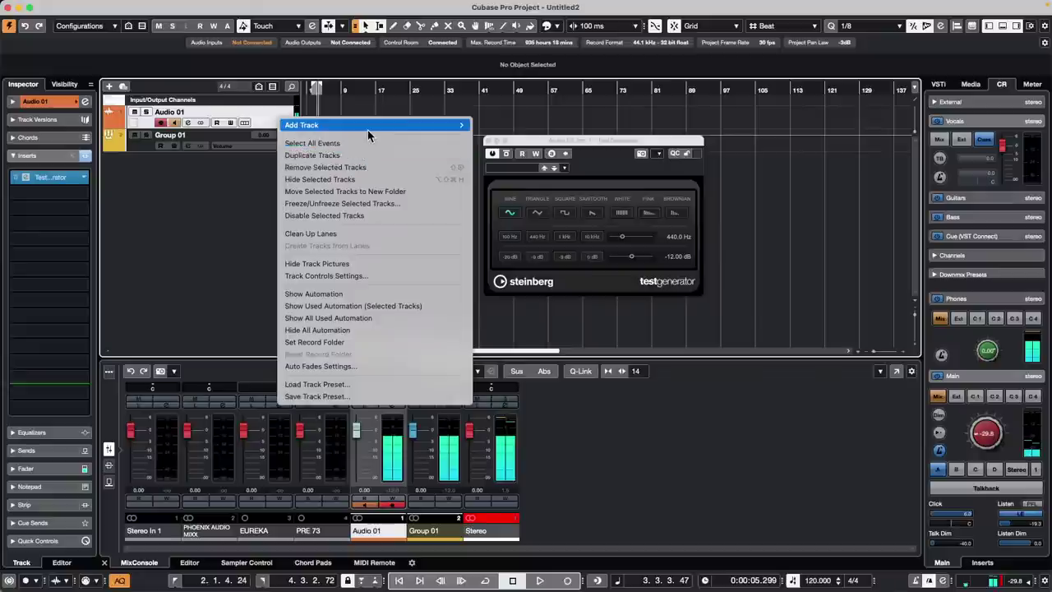
{"action": "mouse_move", "coordinate": [368, 130]}
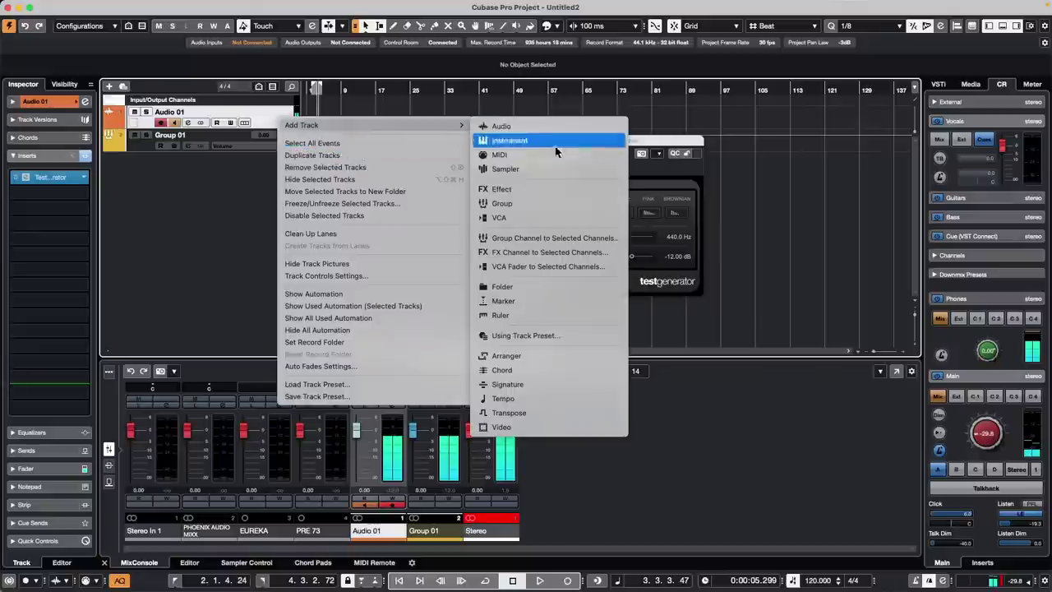
{"action": "left_click", "coordinate": [557, 260]}
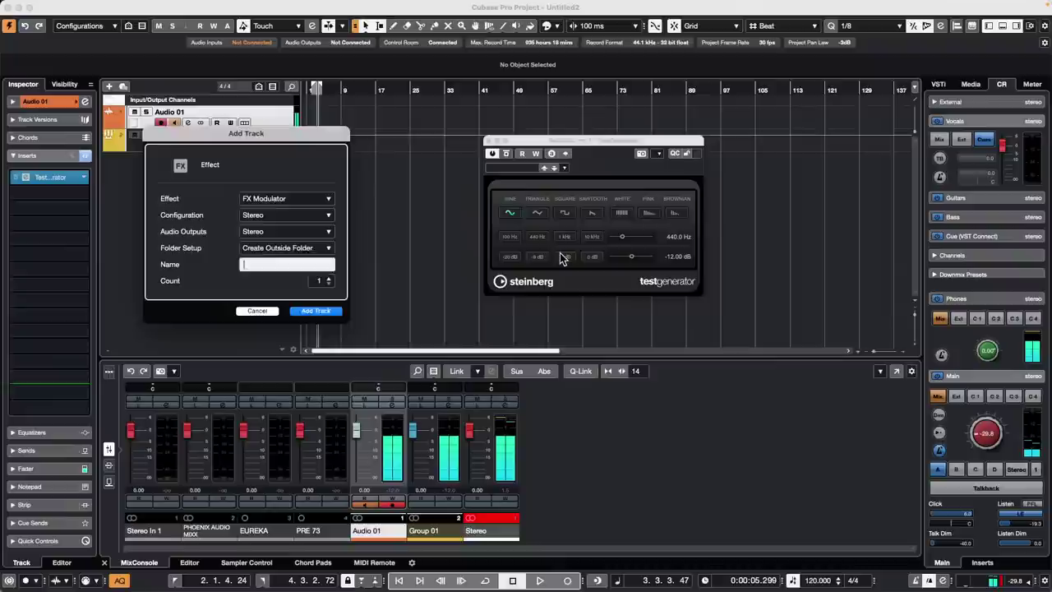
{"action": "left_click", "coordinate": [327, 311]}
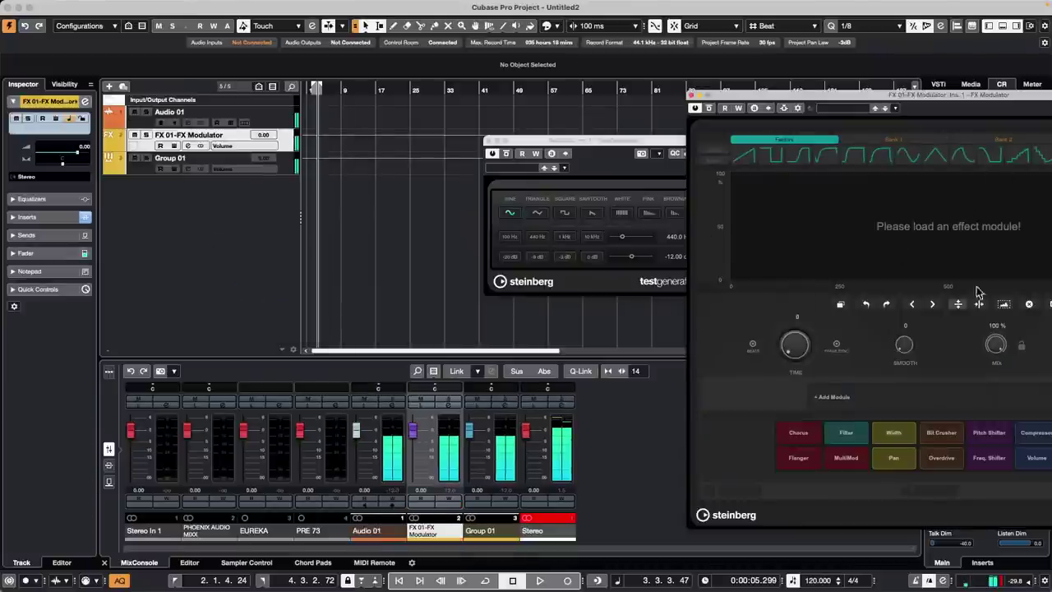
- Close the Test Generator and FX Modulator plug-in windows, and close the project without saving it
{"action": "left_click", "coordinate": [487, 141]}
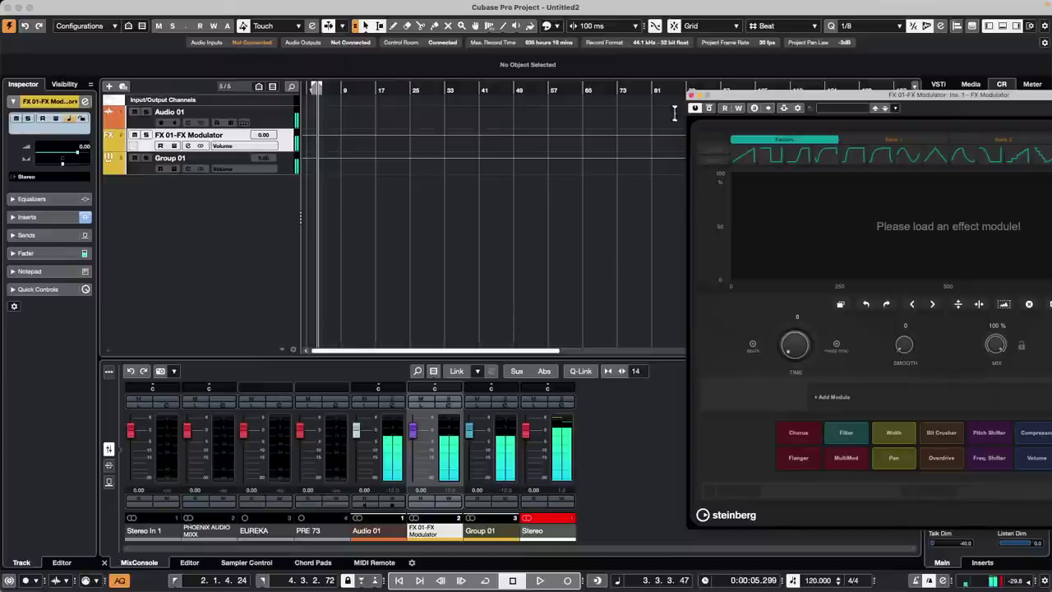
{"action": "left_click", "coordinate": [692, 94]}
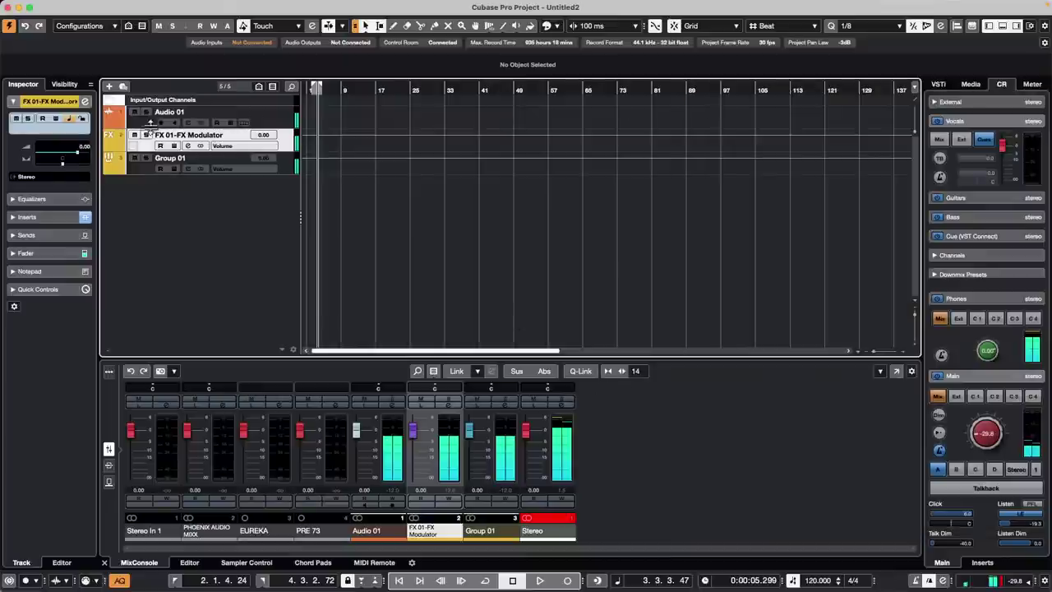
{"action": "mouse_move", "coordinate": [4, 17]}
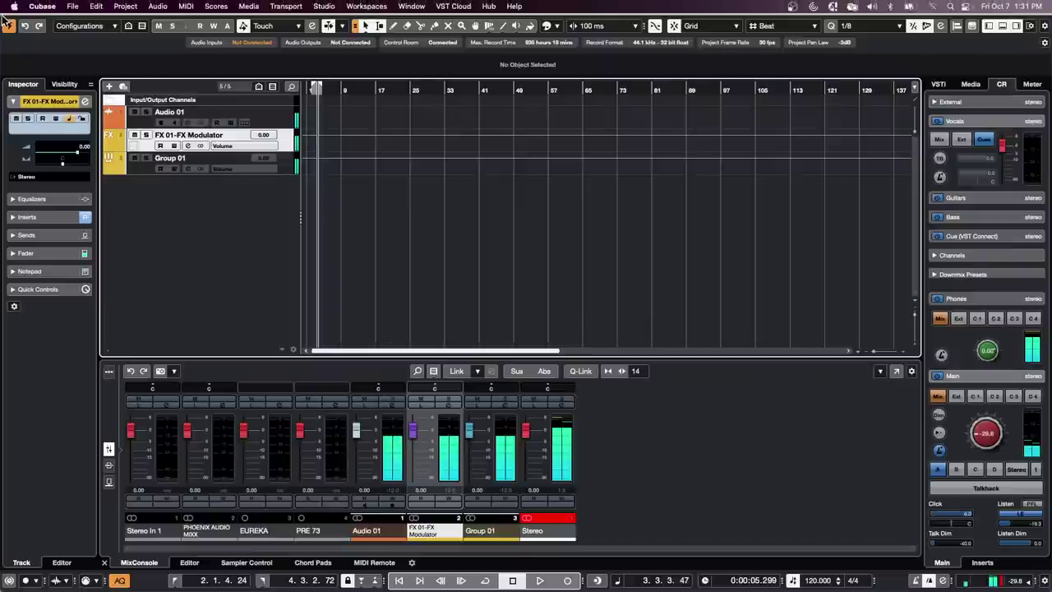
{"action": "left_click", "coordinate": [10, 6]}
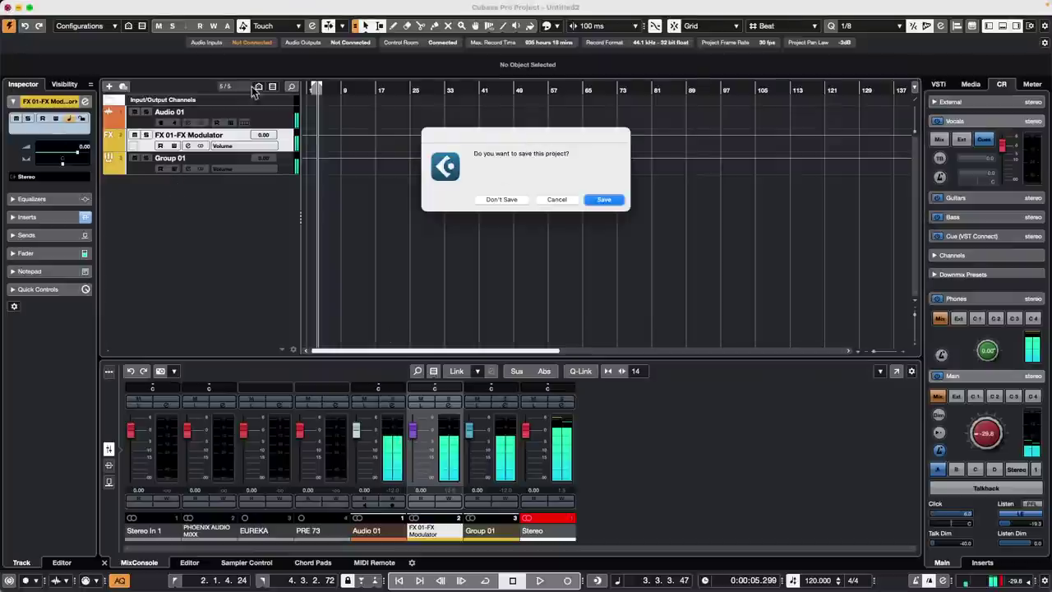
{"action": "left_click", "coordinate": [502, 199]}
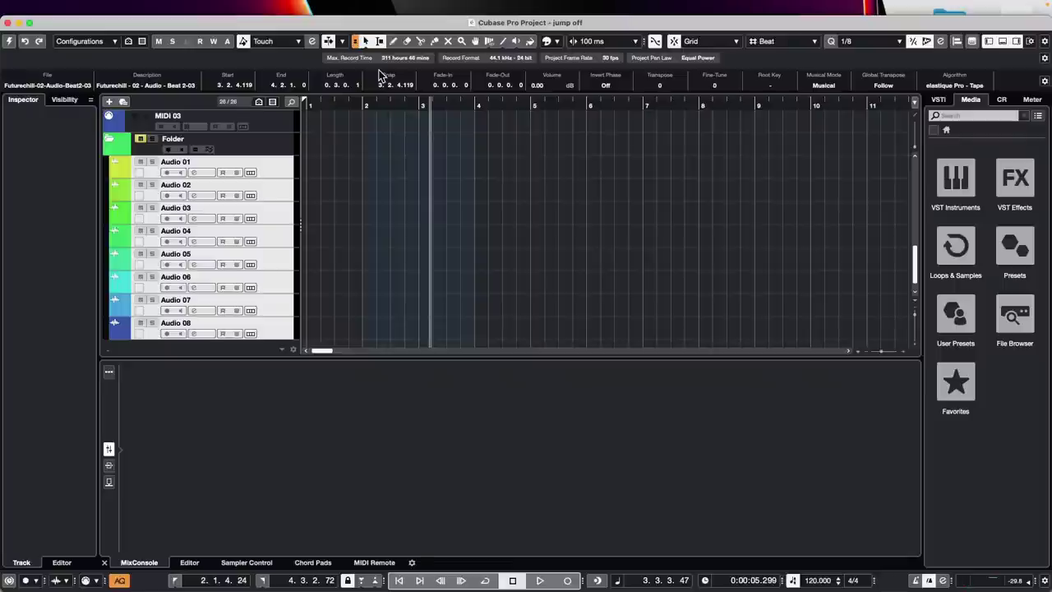
- Examine the available VST instruments and the rack of loaded instruments in the inactive project
{"action": "mouse_move", "coordinate": [404, 4]}
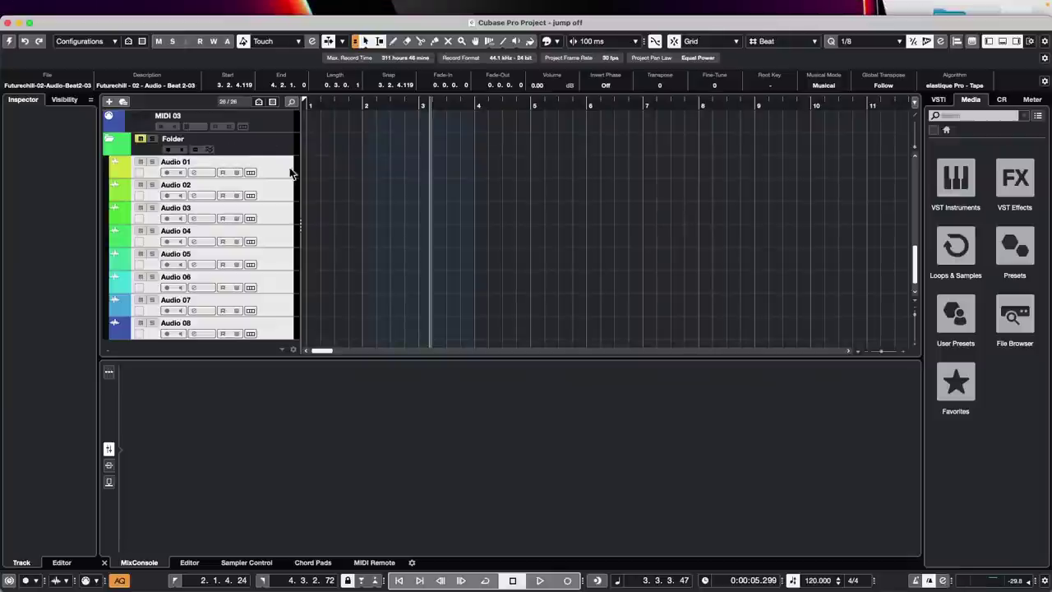
{"action": "left_click", "coordinate": [954, 183]}
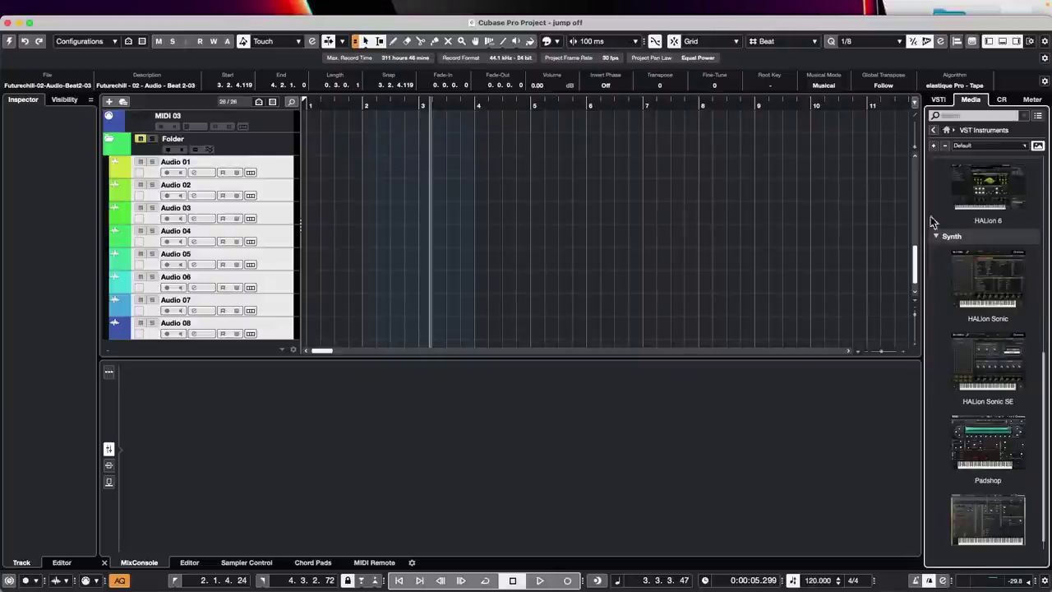
{"action": "scroll", "coordinate": [280, 201], "scroll_direction": "down", "scroll_amount": 1}
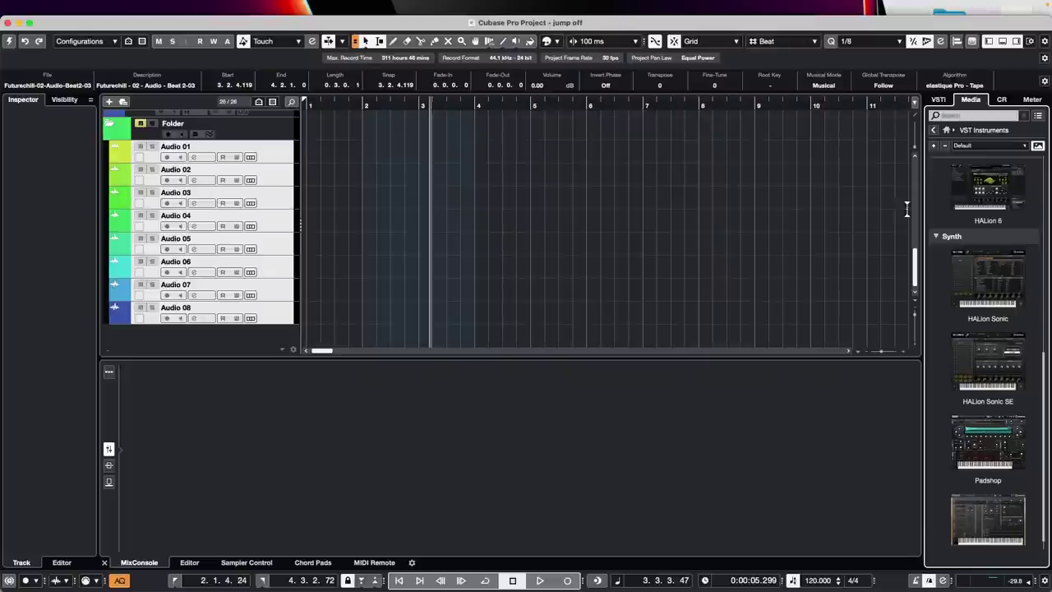
{"action": "left_click", "coordinate": [939, 100]}
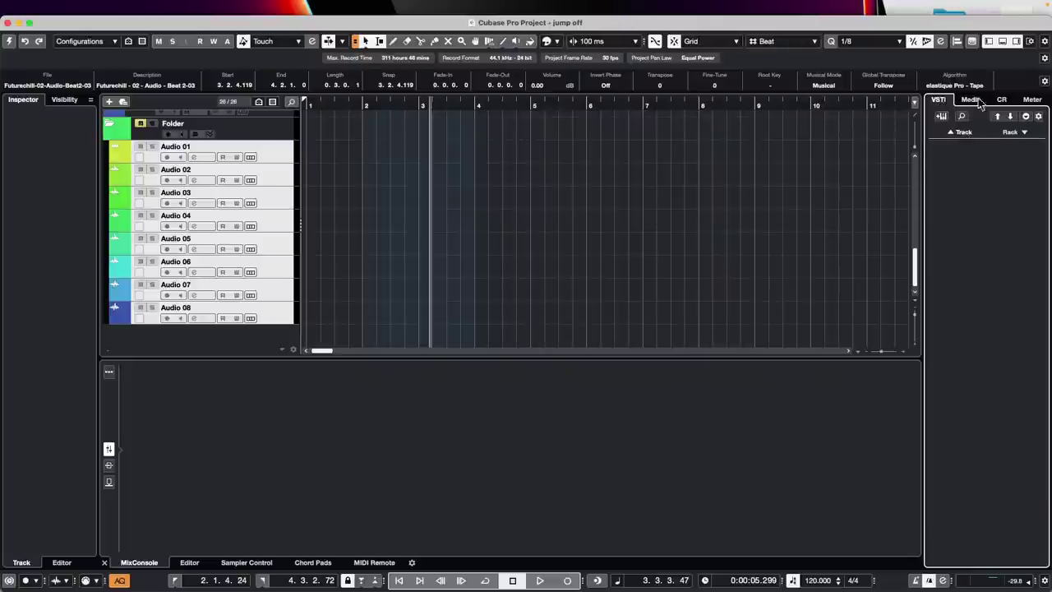
{"action": "left_click", "coordinate": [971, 99]}
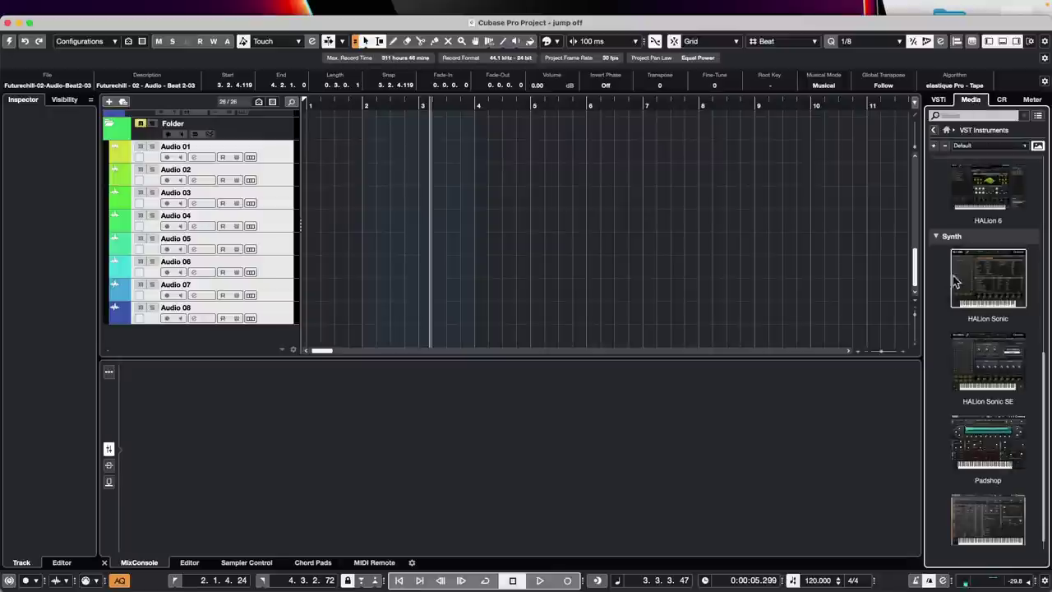
- Add the 01 Rock Grooves 140 loop from the Drum Loops library to a new track below Audio 08
{"action": "left_click", "coordinate": [946, 130]}
{"action": "left_click", "coordinate": [973, 247]}
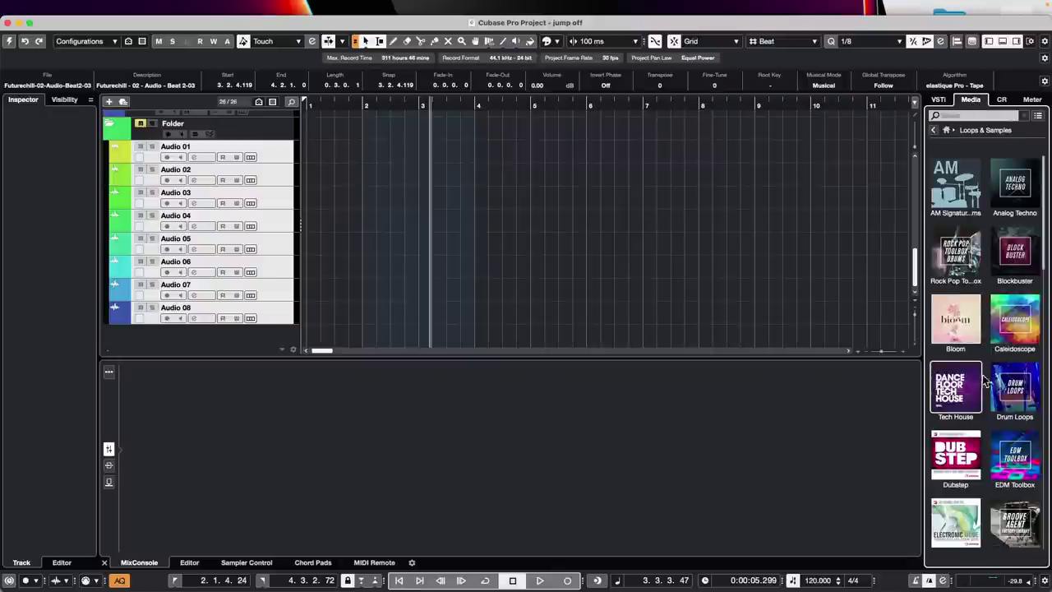
{"action": "left_click", "coordinate": [1016, 388]}
{"action": "left_click", "coordinate": [974, 356]}
{"action": "left_click_drag", "start_coordinate": [974, 356], "coordinate": [292, 337]}
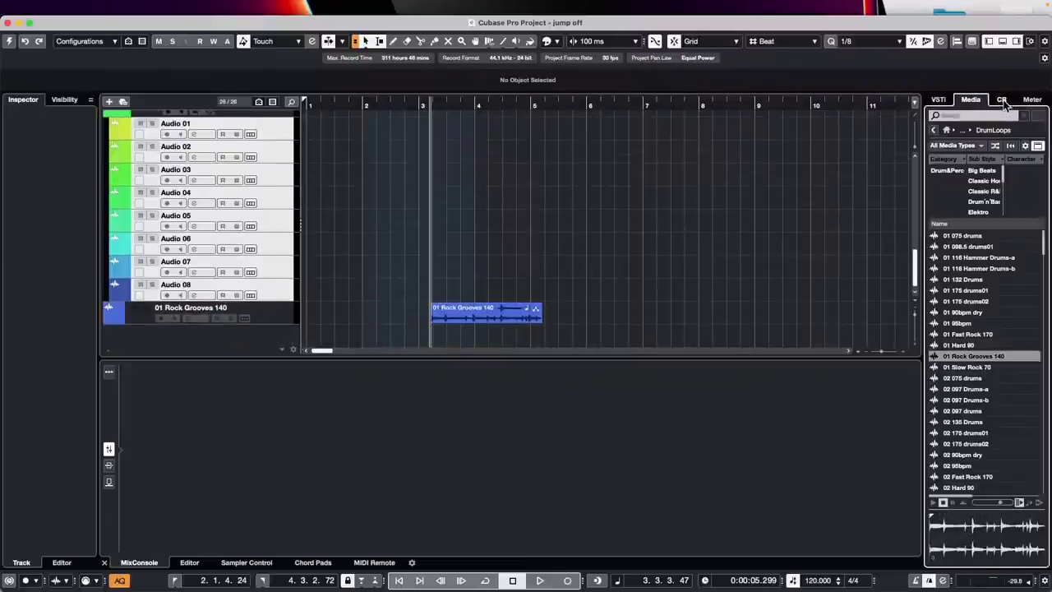
- Check the Control Room of the inactive project, and activate the project
{"action": "left_click", "coordinate": [1002, 100]}
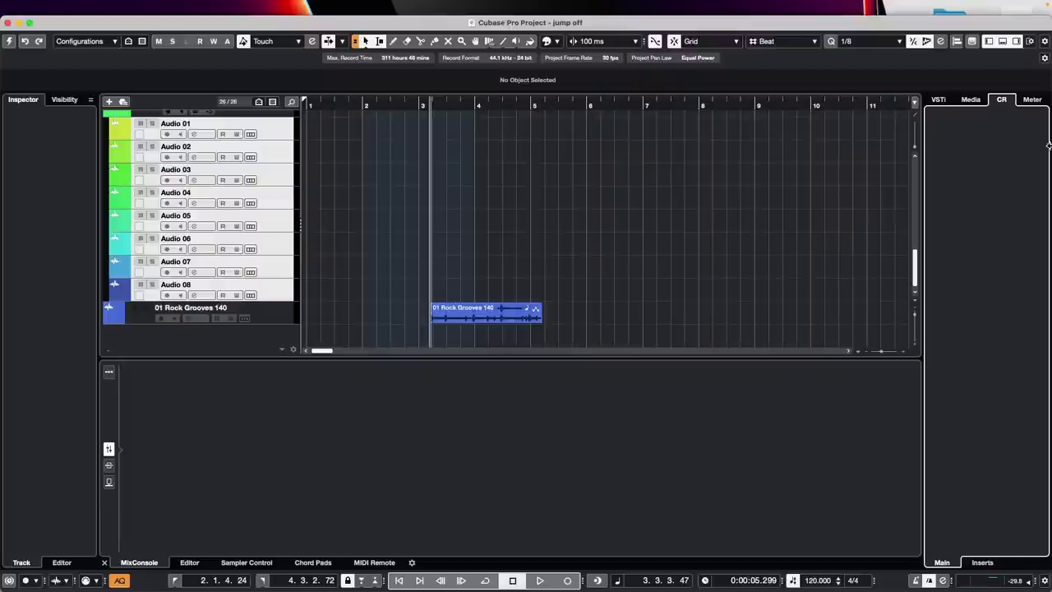
{"action": "left_click", "coordinate": [971, 99]}
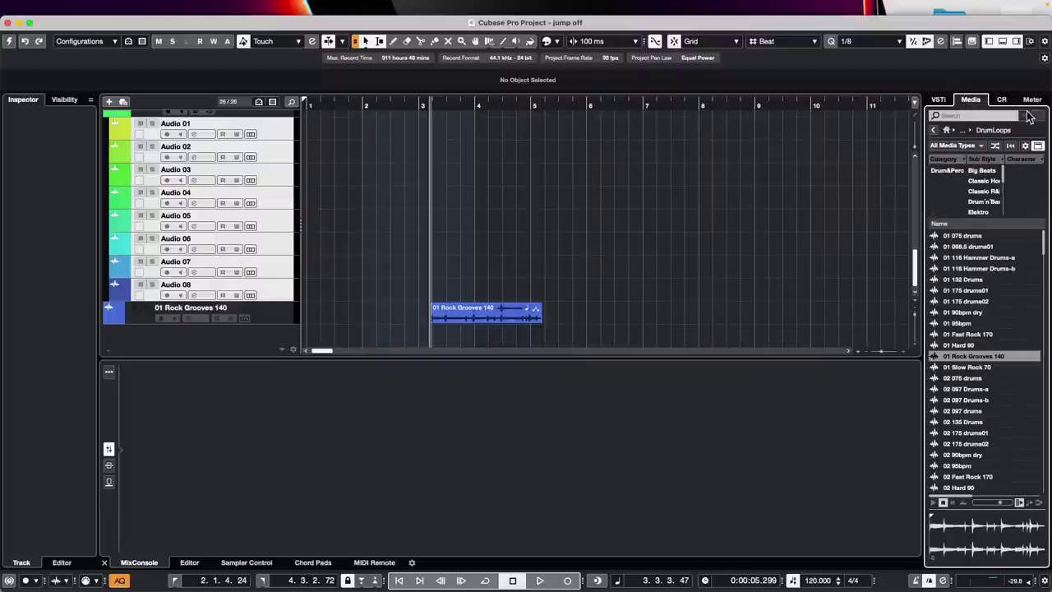
{"action": "left_click", "coordinate": [1007, 99]}
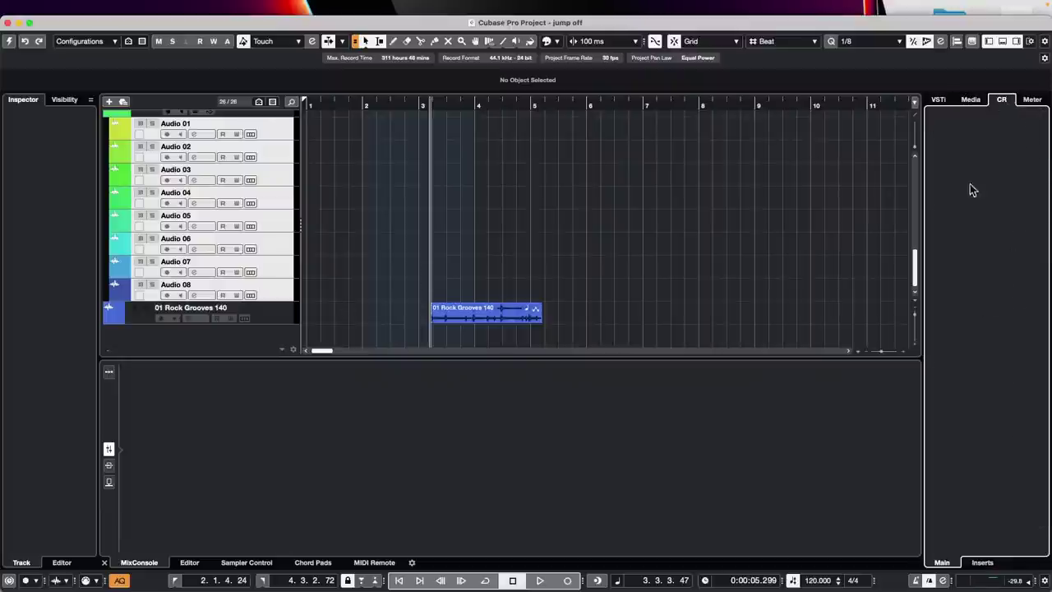
{"action": "left_click", "coordinate": [10, 42]}
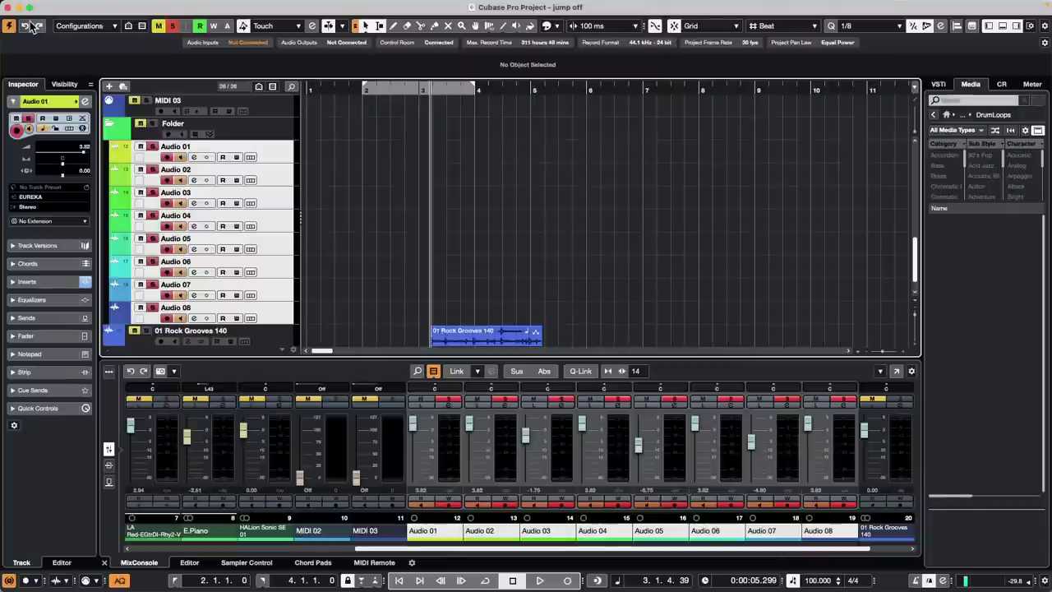
- Add the 02 95bpm and 04 096 Drums-a loops to new tracks below 01 Rock Grooves 140
{"action": "scroll", "coordinate": [824, 262], "scroll_direction": "down", "scroll_amount": 1}
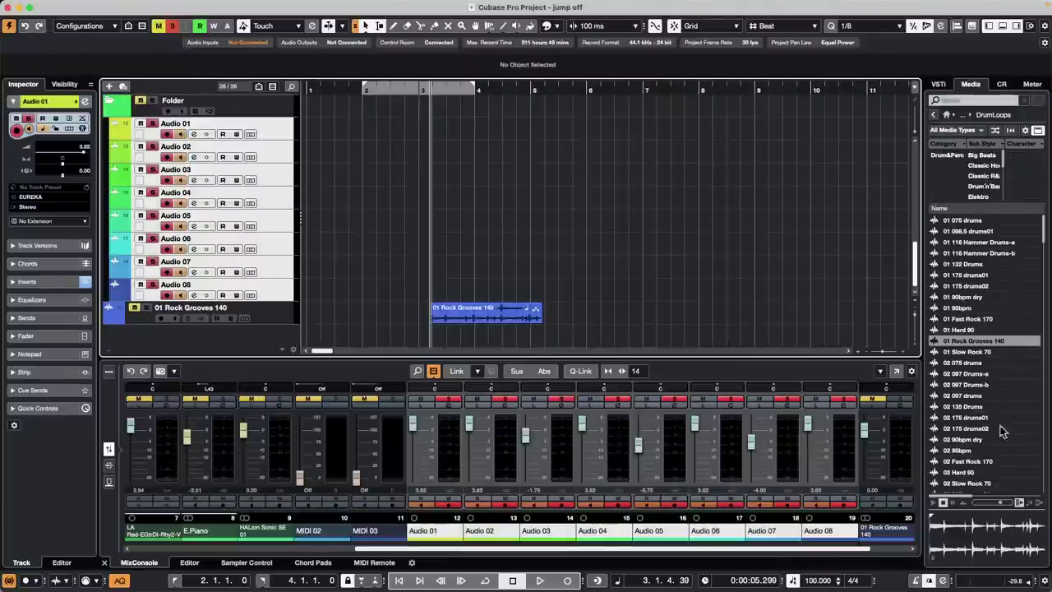
{"action": "left_click_drag", "start_coordinate": [969, 450], "coordinate": [248, 337]}
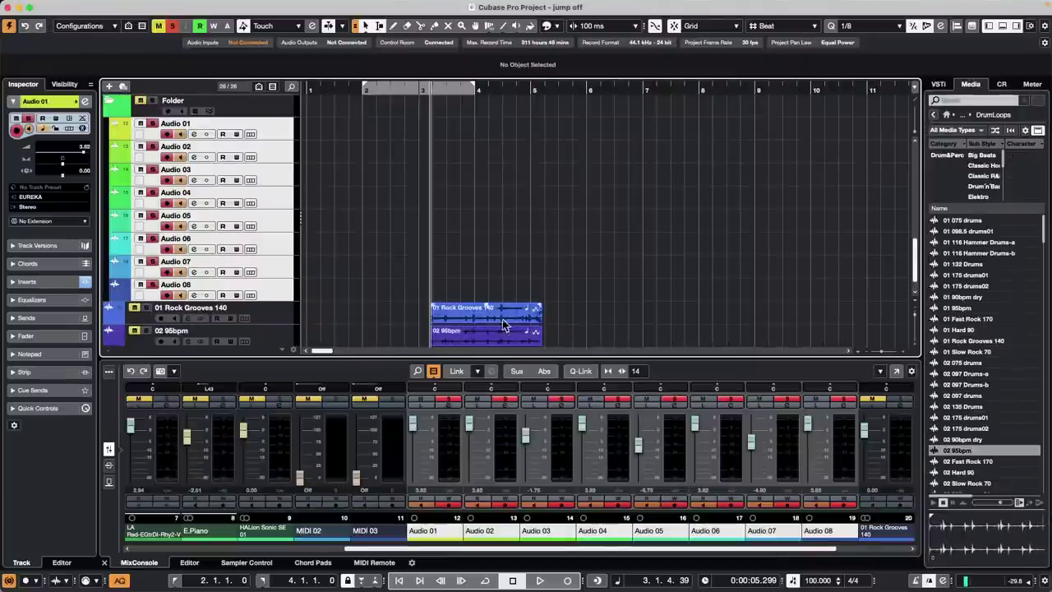
{"action": "scroll", "coordinate": [987, 322], "scroll_direction": "down", "scroll_amount": 5}
{"action": "left_click_drag", "start_coordinate": [987, 417], "coordinate": [294, 333]}
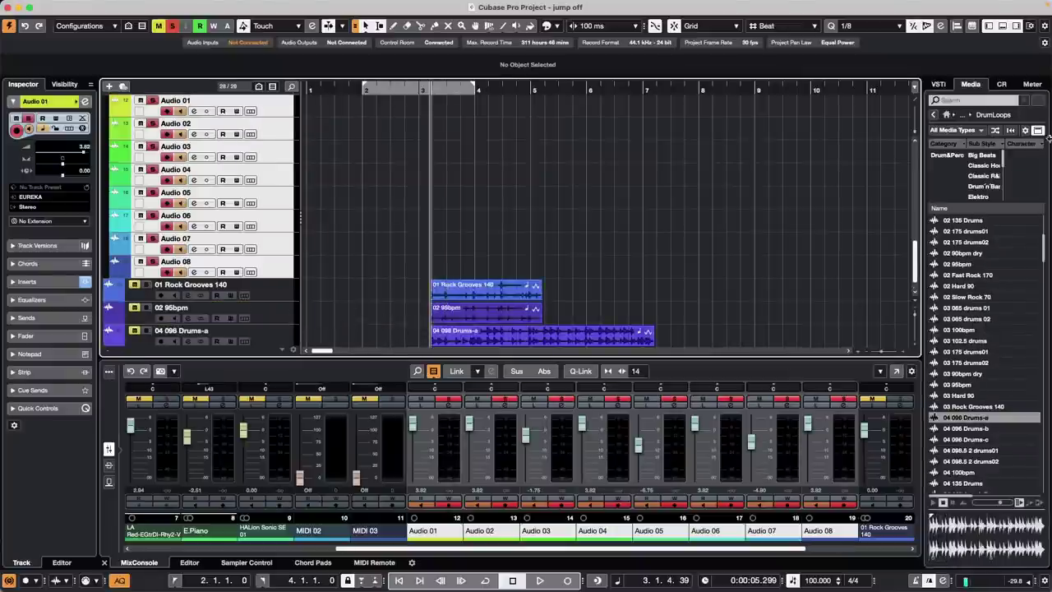
- Set the Control Room's main monitor level to -8.31
{"action": "left_click", "coordinate": [1001, 84]}
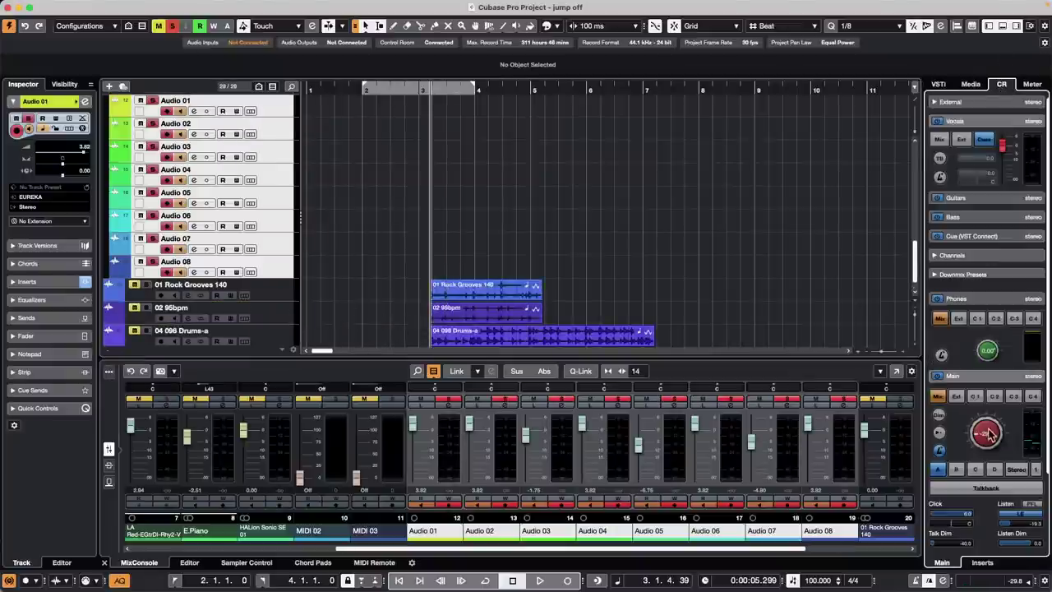
{"action": "scroll", "coordinate": [575, 212], "scroll_direction": "down", "scroll_amount": 1}
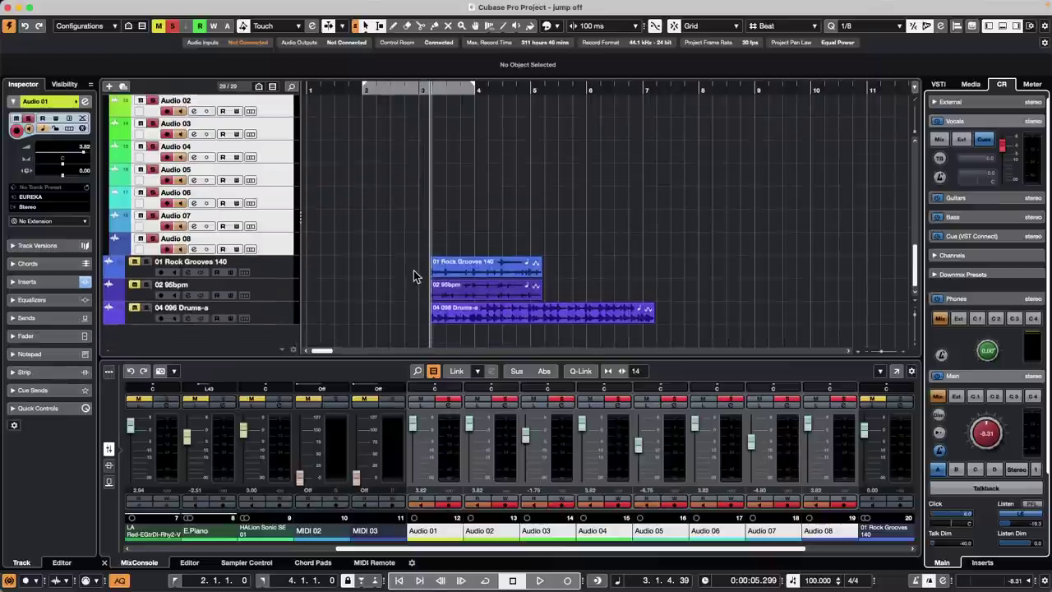
{"action": "left_click_drag", "start_coordinate": [413, 271], "coordinate": [547, 315]}
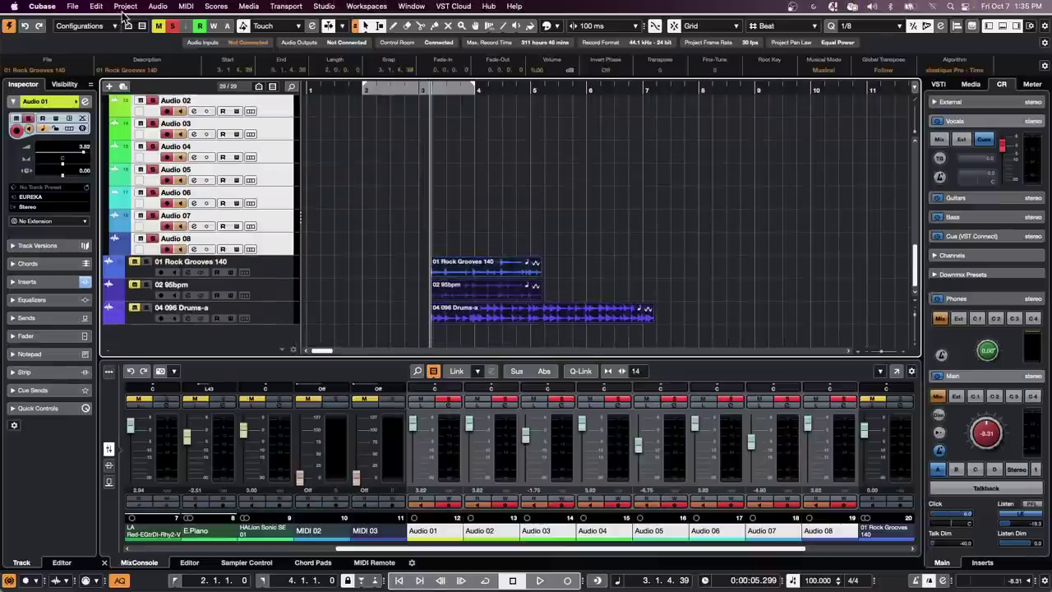
{"action": "left_click", "coordinate": [96, 6]}
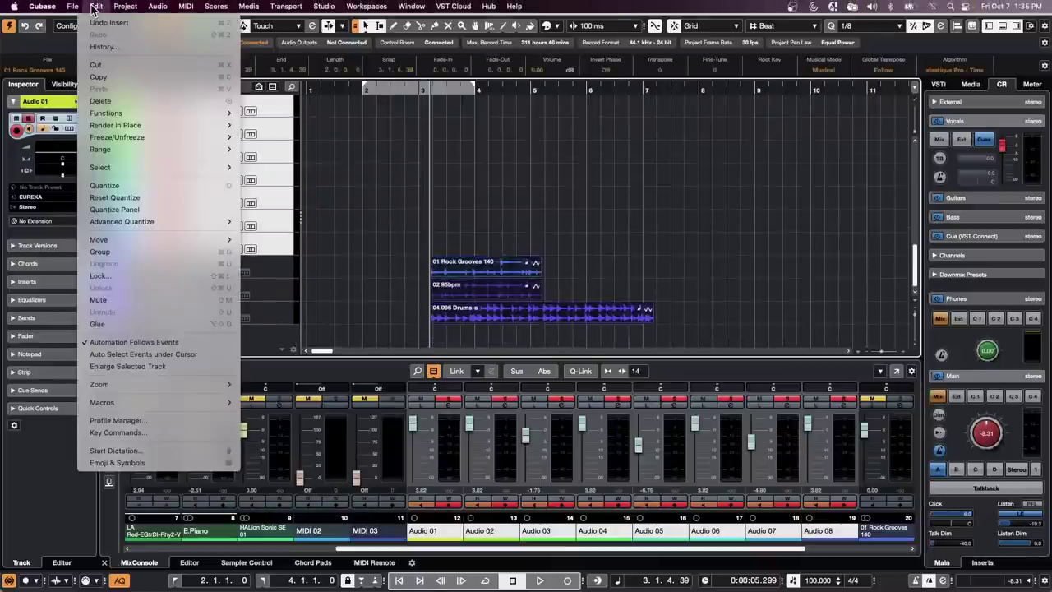
{"action": "mouse_move", "coordinate": [120, 129]}
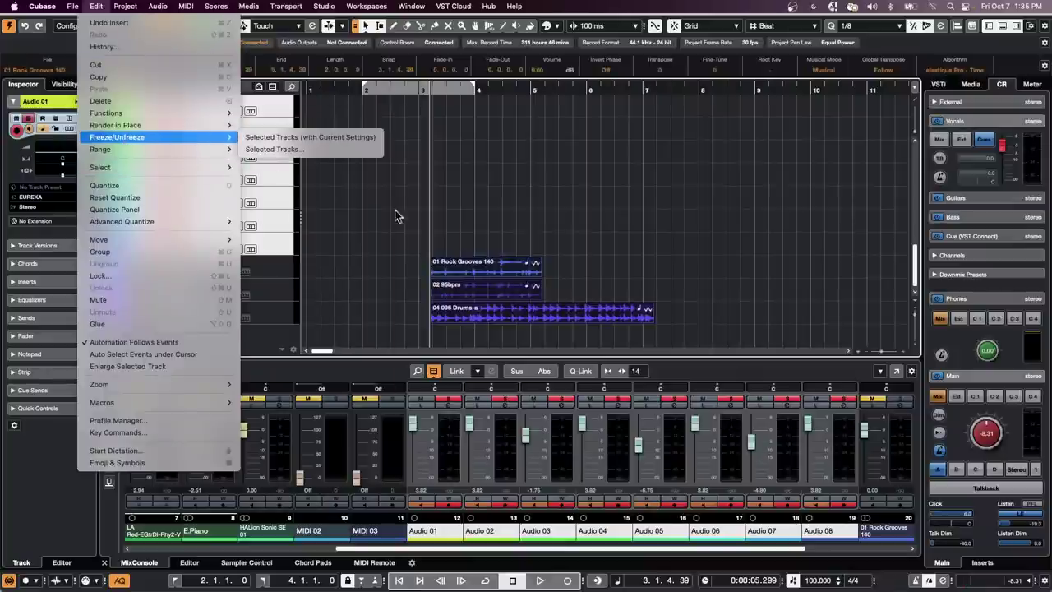
{"action": "left_click", "coordinate": [486, 218]}
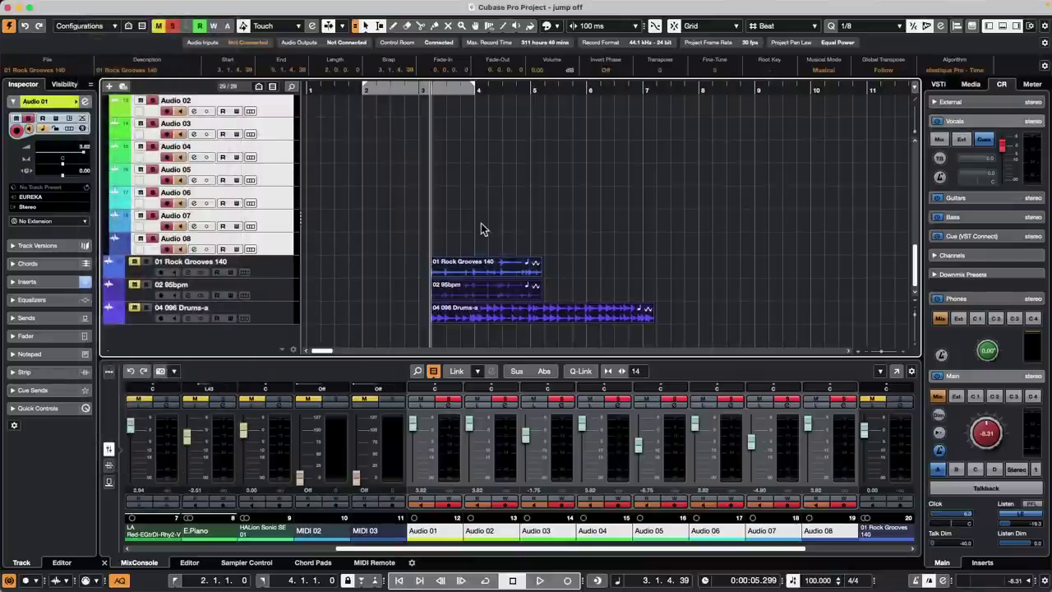
{"action": "left_click", "coordinate": [574, 342]}
{"action": "left_click", "coordinate": [373, 249]}
- Render the three drum loop events in place as separate events with Channel Settings processing, and undo the render
{"action": "left_click", "coordinate": [288, 267]}
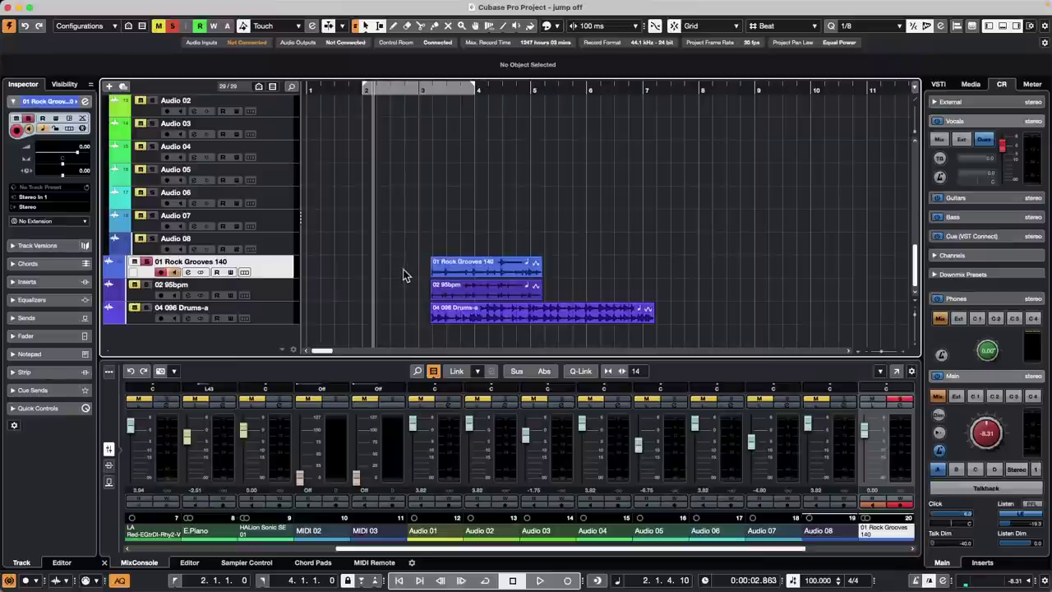
{"action": "left_click_drag", "start_coordinate": [429, 273], "coordinate": [559, 320]}
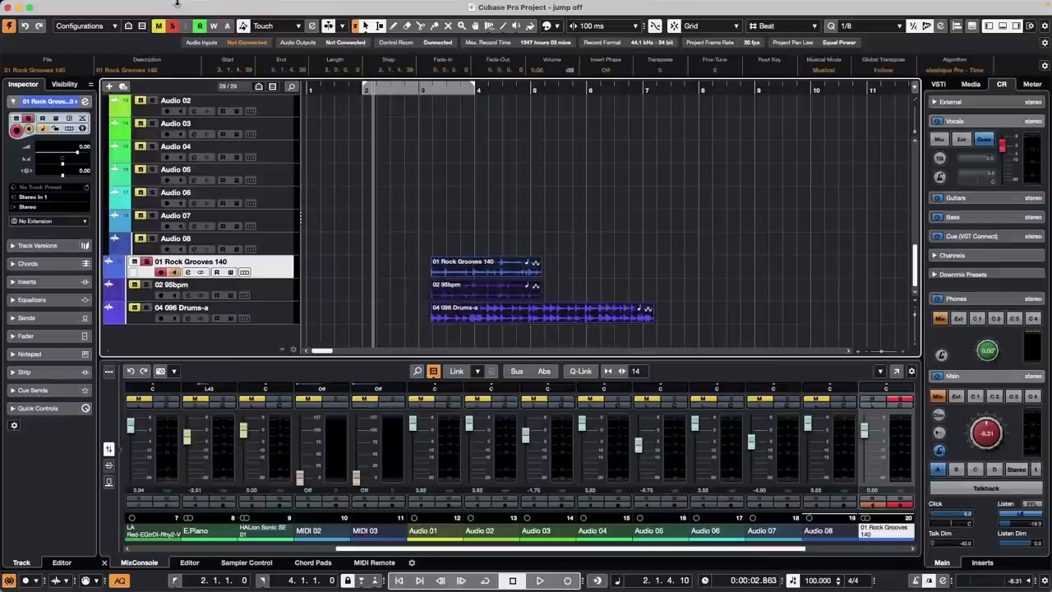
{"action": "left_click", "coordinate": [96, 5]}
{"action": "mouse_move", "coordinate": [164, 124]}
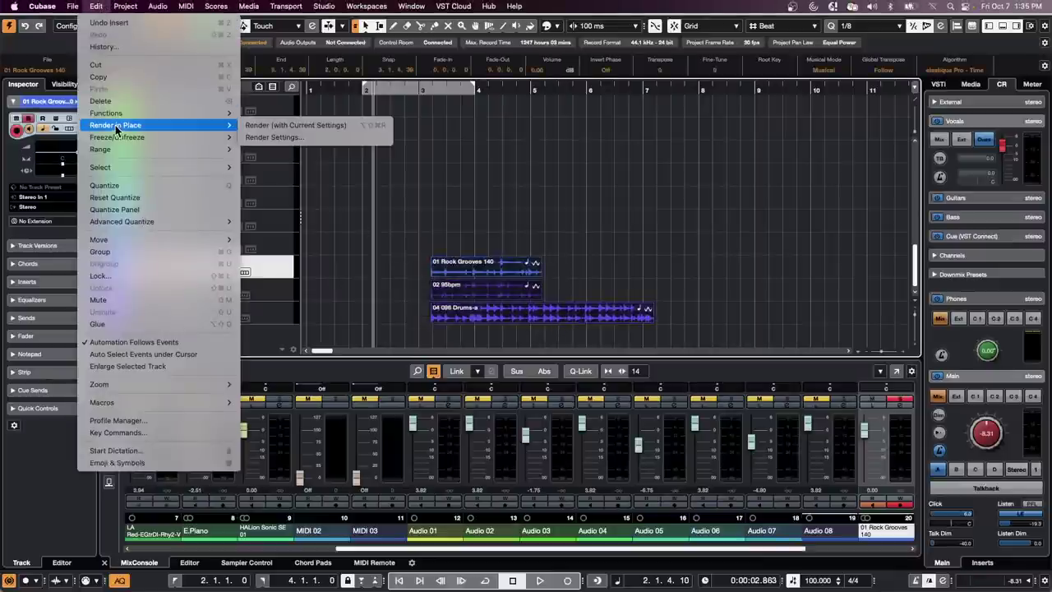
{"action": "left_click", "coordinate": [255, 138]}
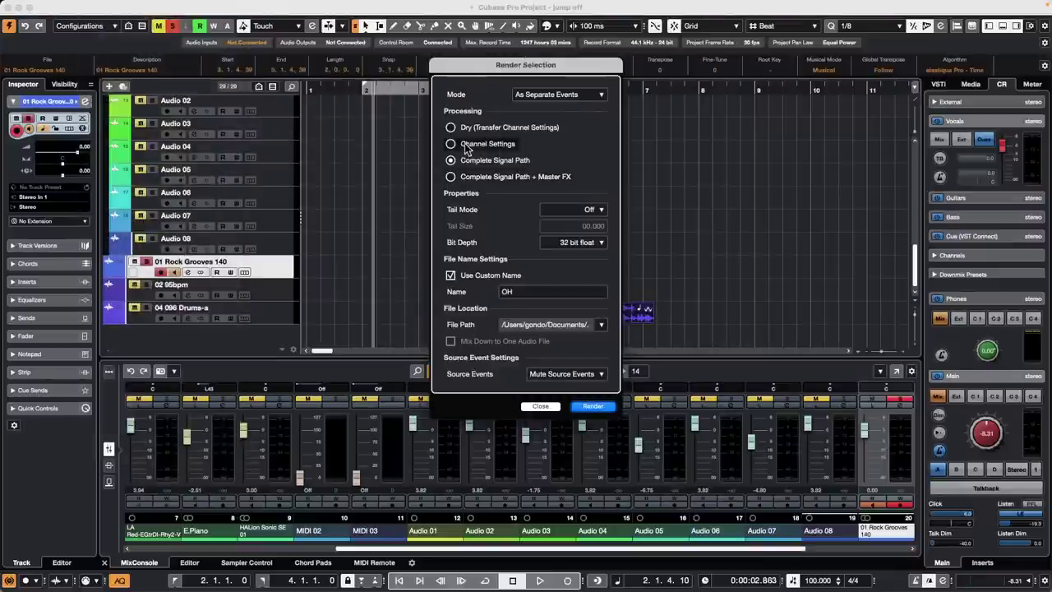
{"action": "left_click", "coordinate": [450, 144]}
{"action": "left_click_drag", "start_coordinate": [518, 68], "coordinate": [828, 59]}
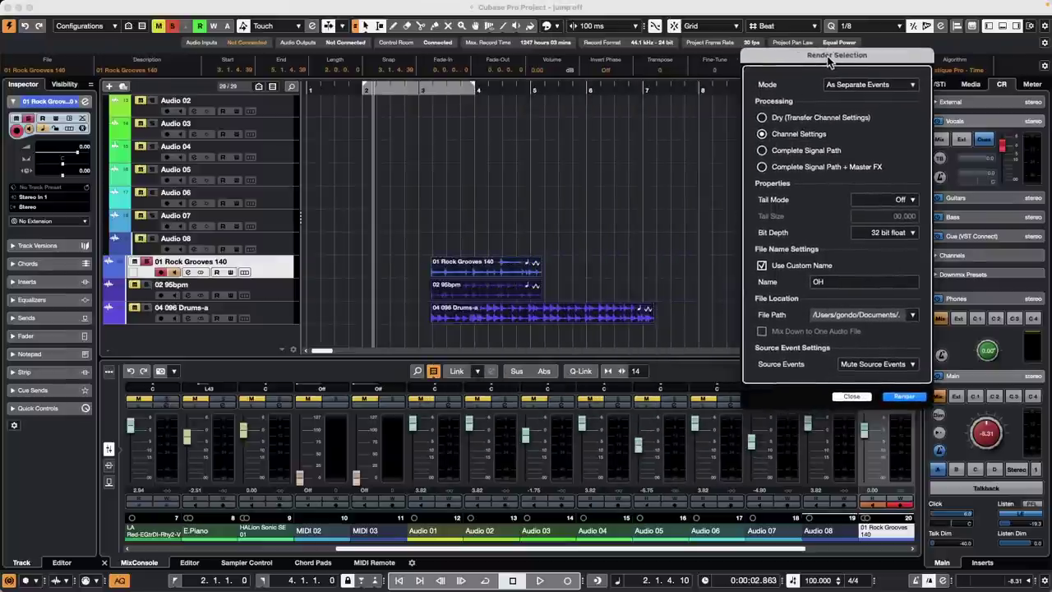
{"action": "left_click", "coordinate": [905, 397]}
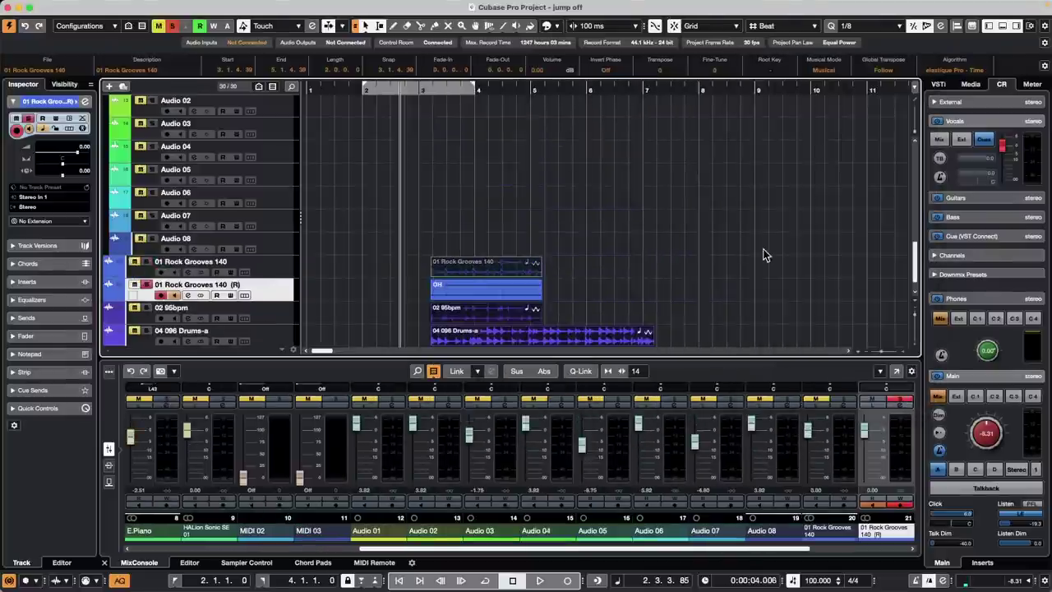
{"action": "key", "text": "super+z"}
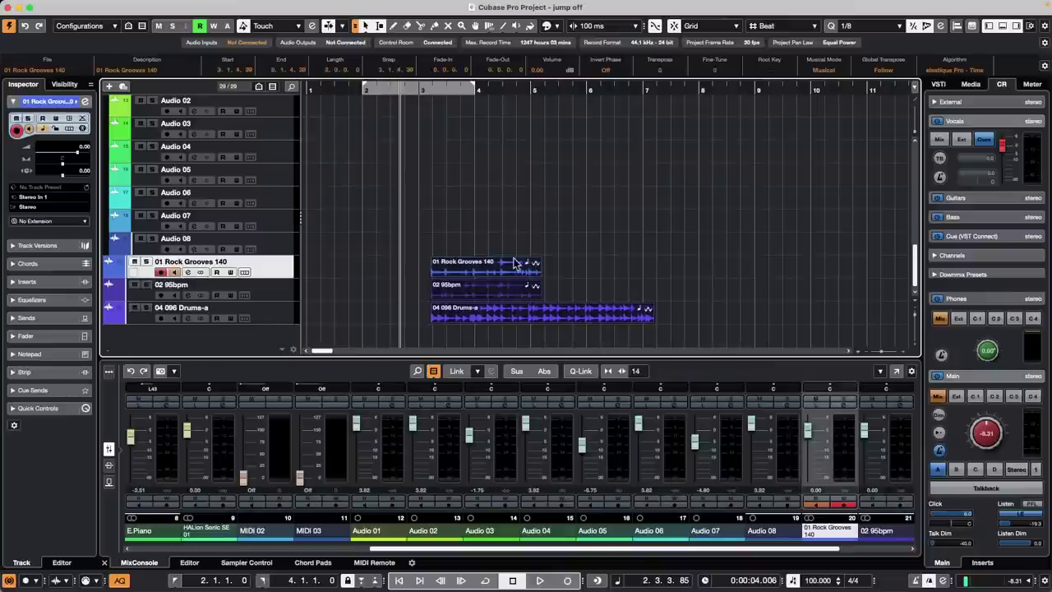
{"action": "left_click", "coordinate": [331, 264]}
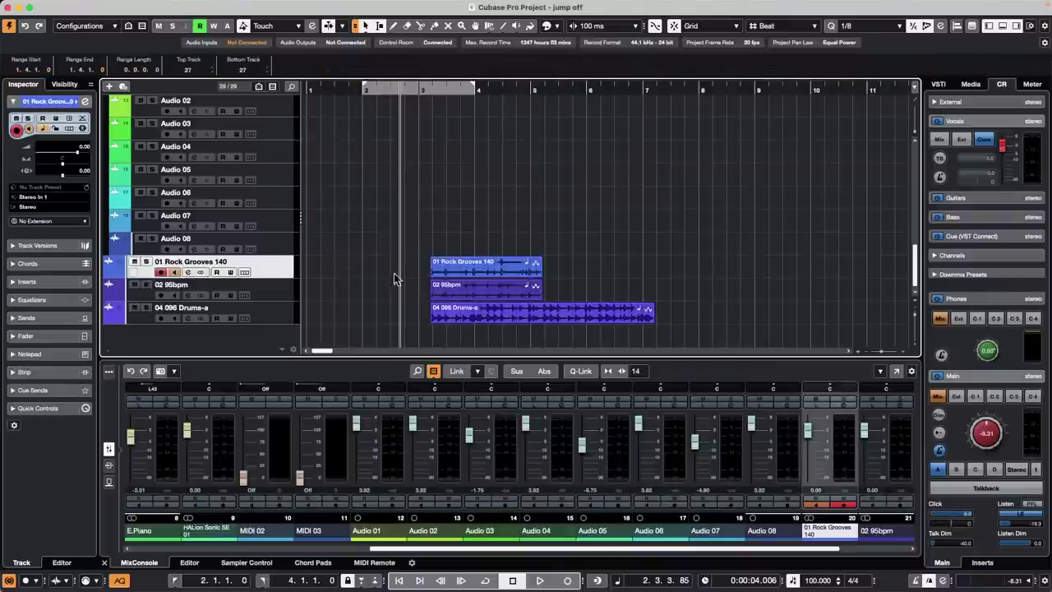
{"action": "left_click", "coordinate": [125, 6]}
{"action": "mouse_move", "coordinate": [96, 7]}
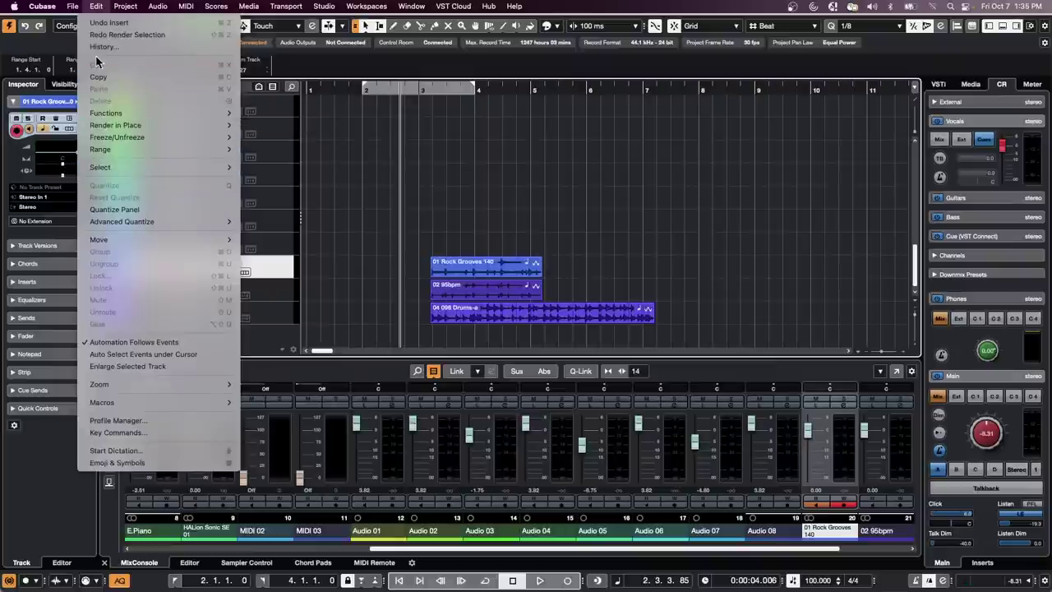
{"action": "mouse_move", "coordinate": [115, 127]}
{"action": "left_click", "coordinate": [309, 193]}
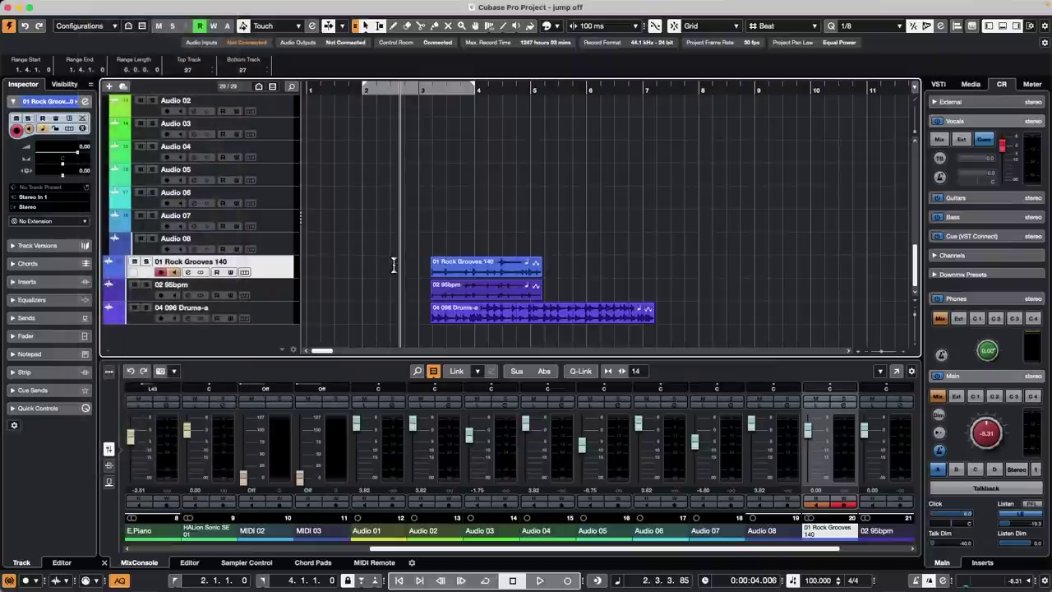
{"action": "left_click_drag", "start_coordinate": [394, 263], "coordinate": [585, 338]}
{"action": "left_click", "coordinate": [635, 251]}
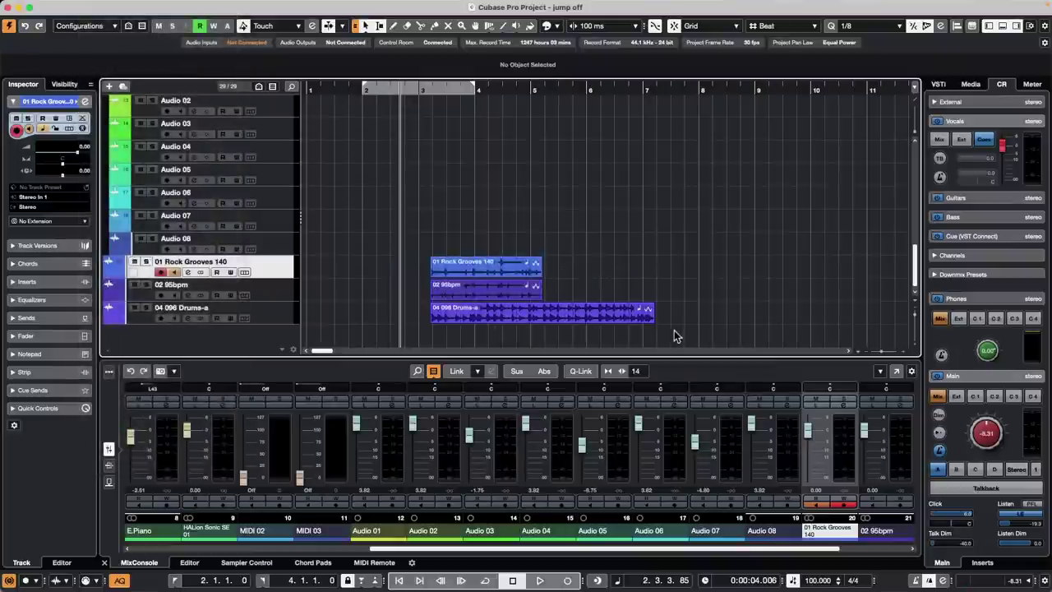
- Select the three drum loop events and turn off the custom file name in the Render in Place settings
{"action": "left_click_drag", "start_coordinate": [669, 318], "coordinate": [430, 258]}
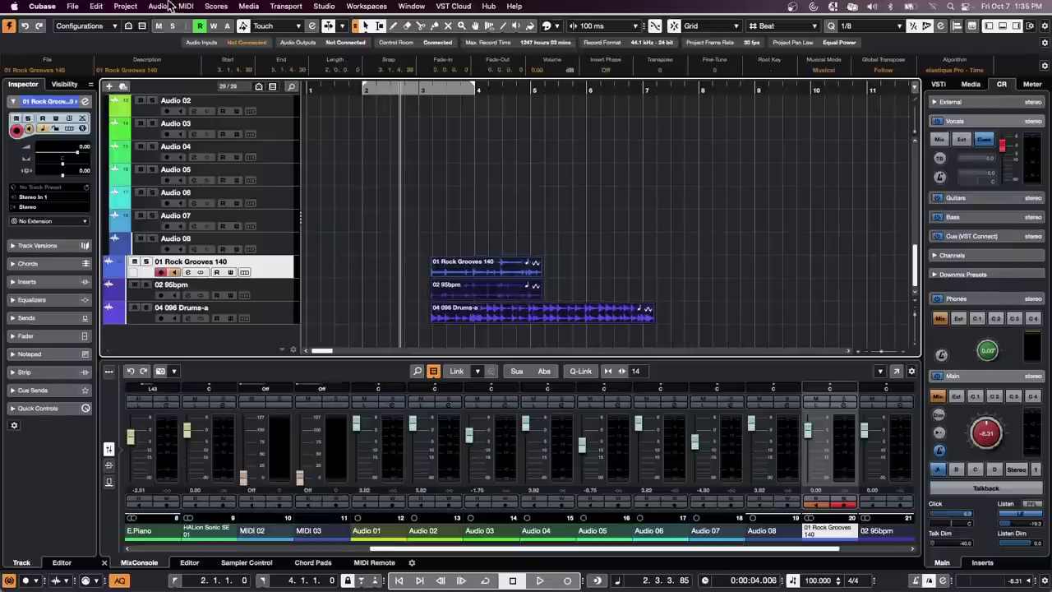
{"action": "left_click", "coordinate": [96, 6]}
{"action": "mouse_move", "coordinate": [167, 122]}
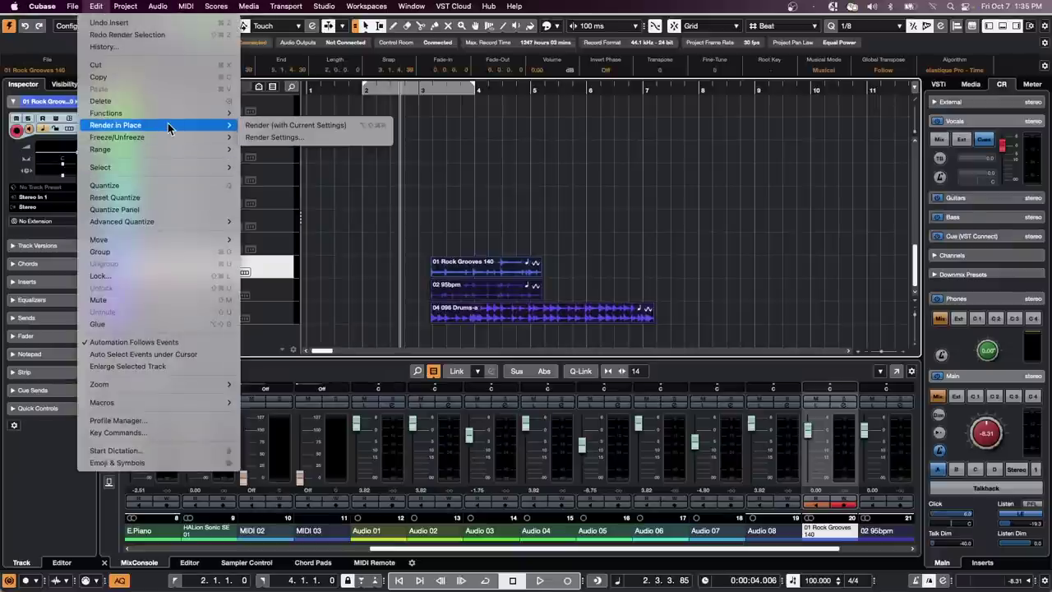
{"action": "left_click", "coordinate": [280, 136]}
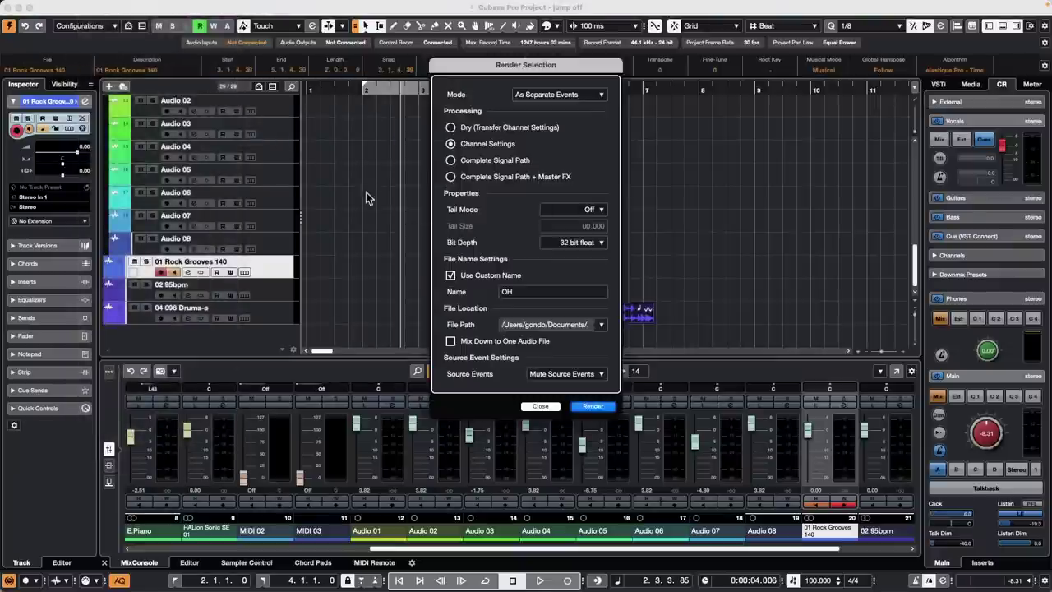
{"action": "left_click", "coordinate": [450, 275]}
{"action": "left_click", "coordinate": [450, 276]}
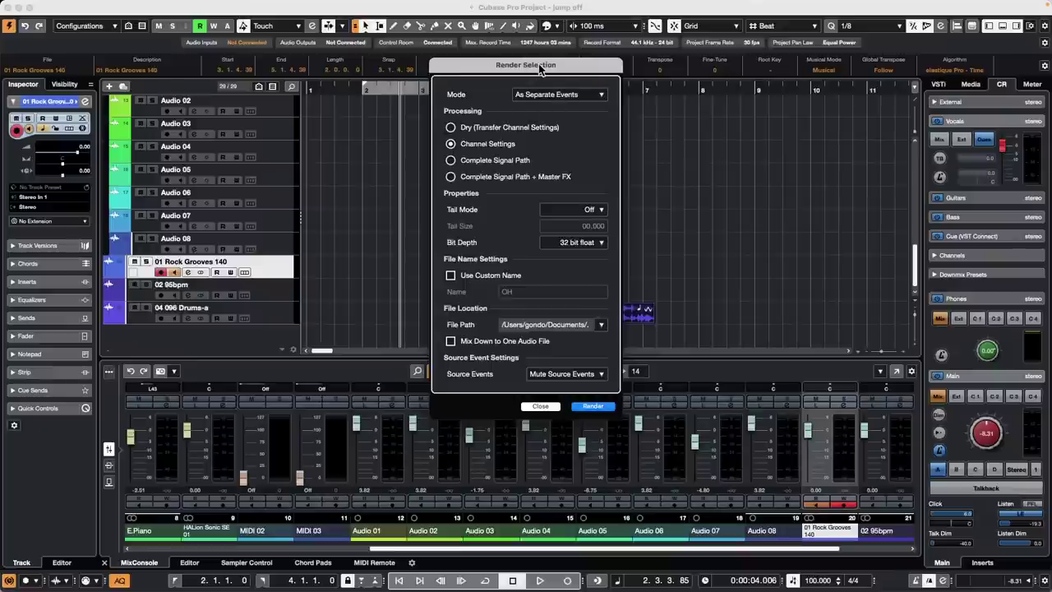
- Render the selected loops as separate events with Dry (Transfer Channel Settings) processing, and undo the render
{"action": "left_click_drag", "start_coordinate": [540, 70], "coordinate": [825, 62]}
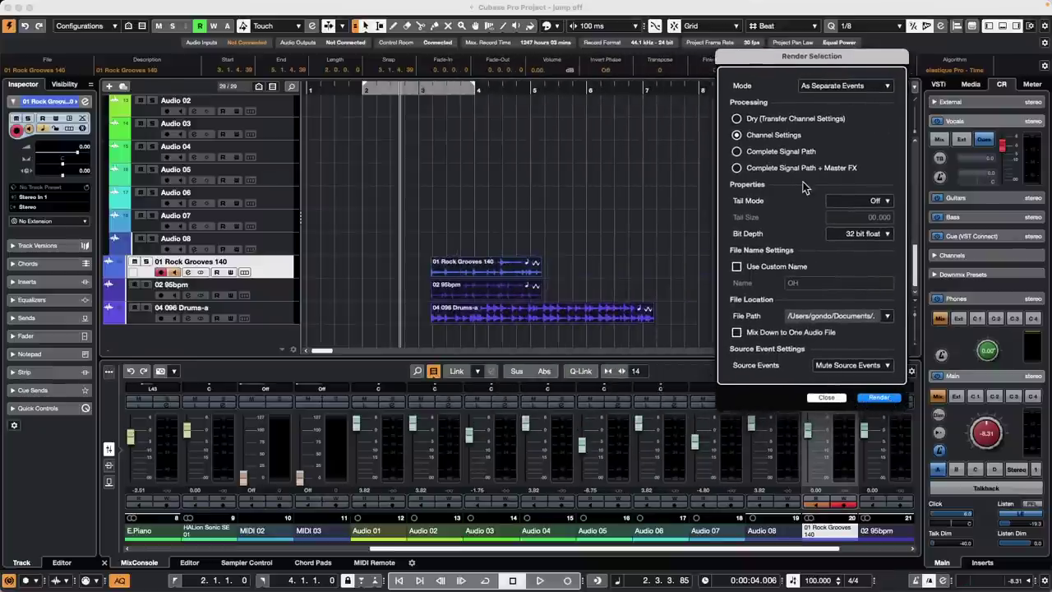
{"action": "left_click", "coordinate": [737, 119]}
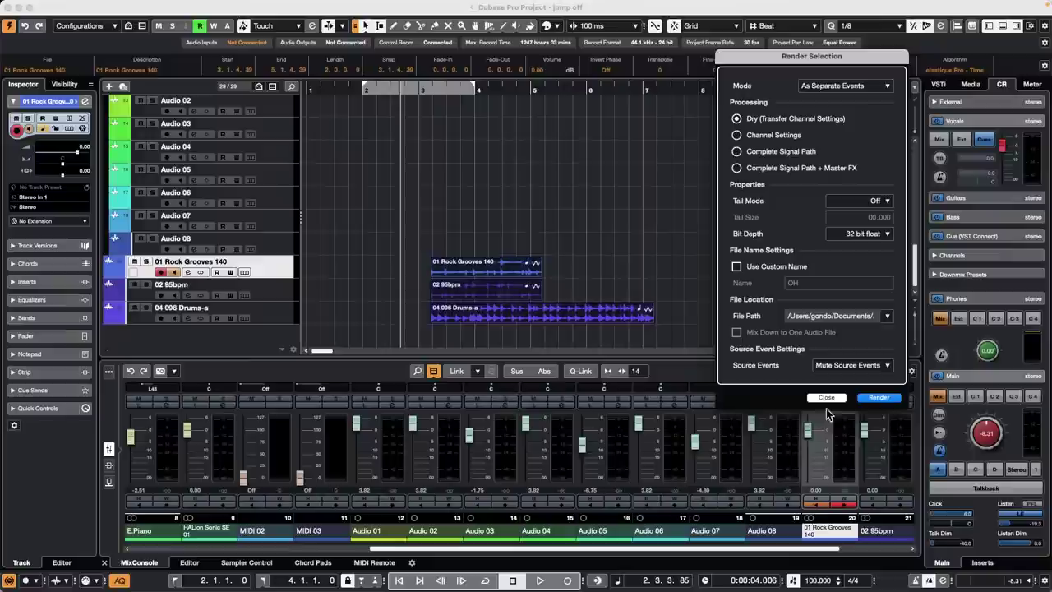
{"action": "left_click", "coordinate": [878, 398]}
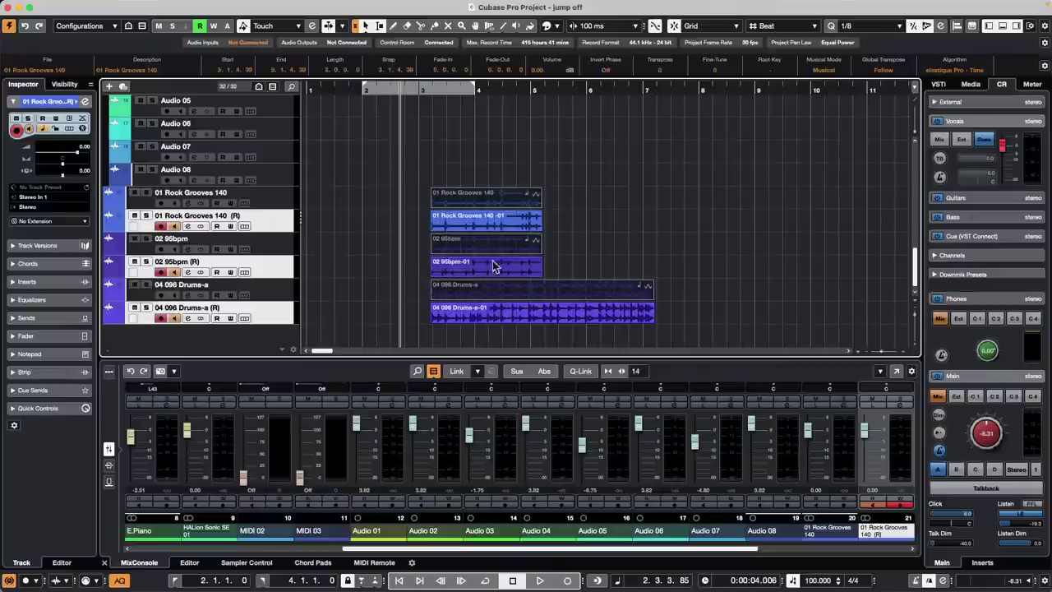
{"action": "key", "text": "super+z"}
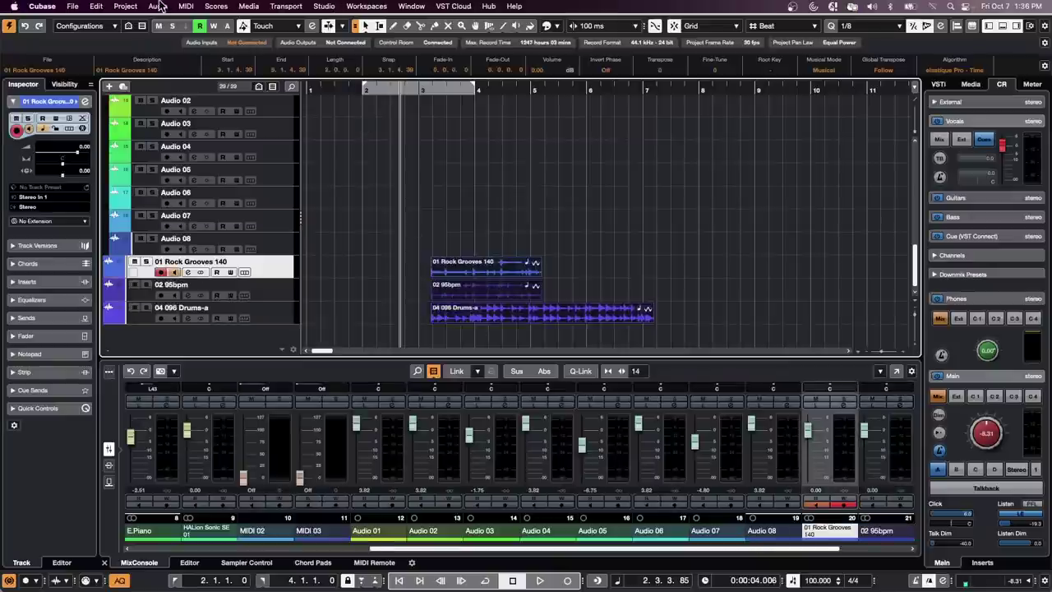
- Render the three loops in place through the Complete Signal Path as separate events, check the rendered tracks, and undo the render
{"action": "left_click", "coordinate": [96, 5]}
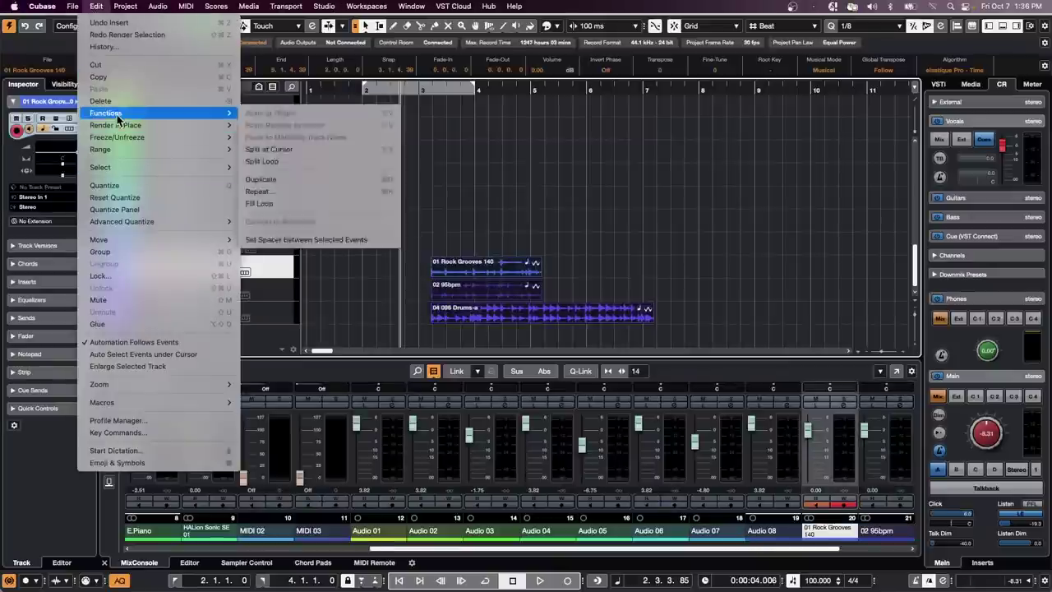
{"action": "mouse_move", "coordinate": [116, 127]}
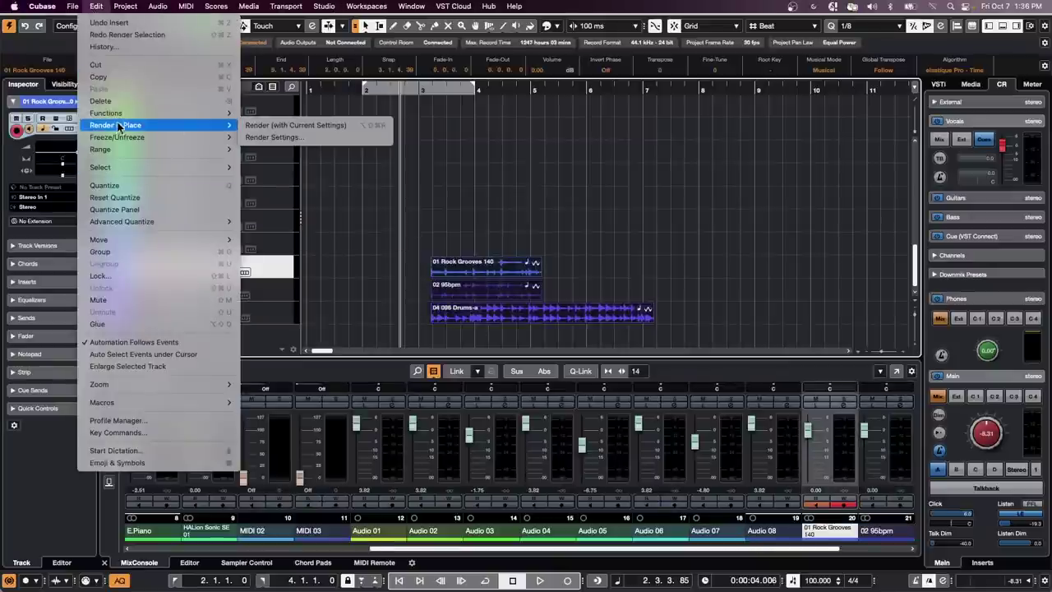
{"action": "left_click", "coordinate": [291, 137]}
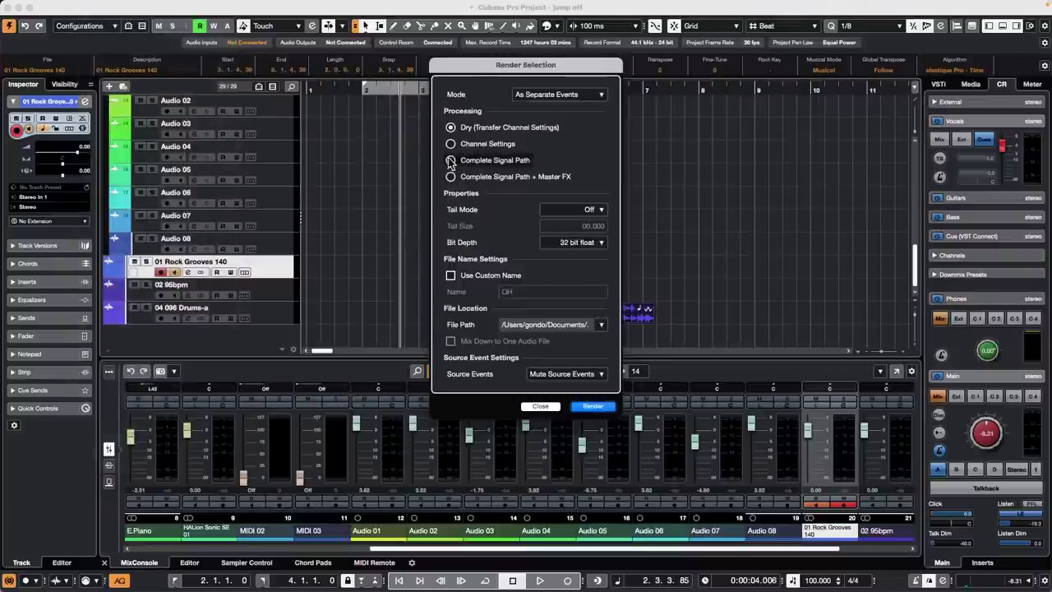
{"action": "left_click", "coordinate": [598, 406]}
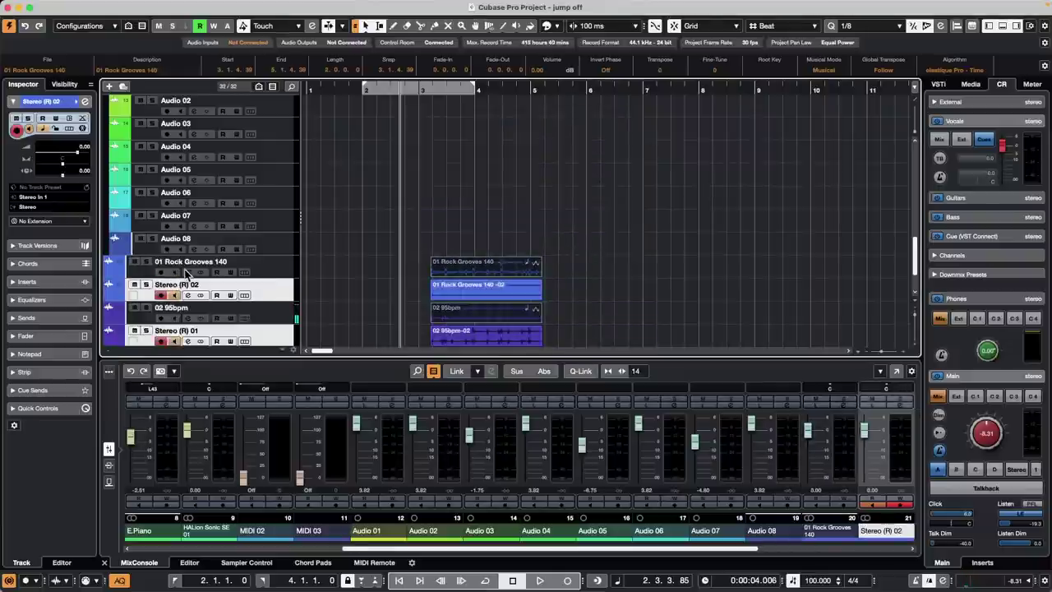
{"action": "scroll", "coordinate": [365, 222], "scroll_direction": "down", "scroll_amount": 3}
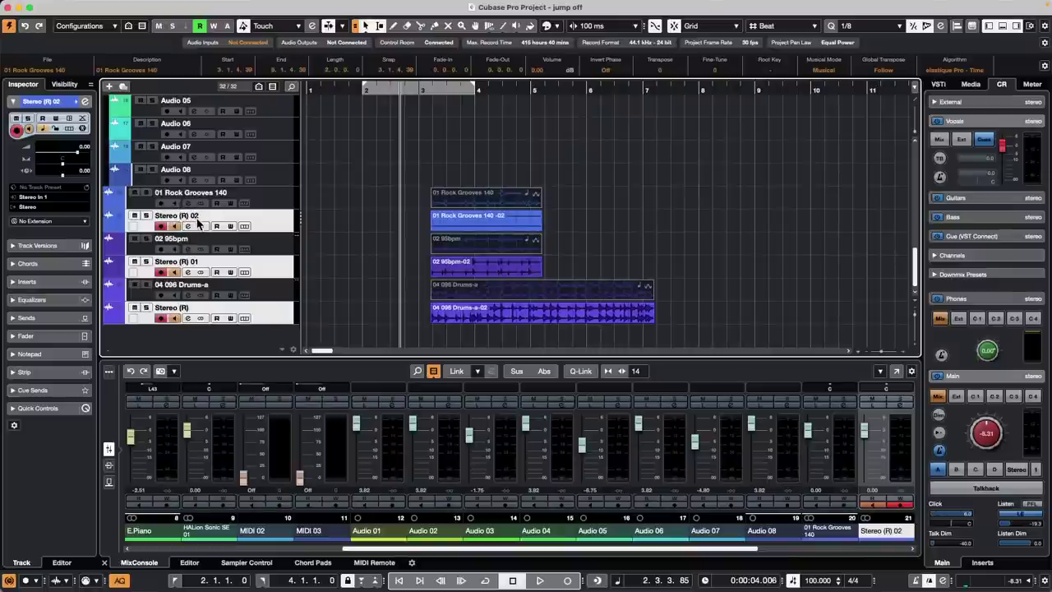
{"action": "key", "text": "super+z"}
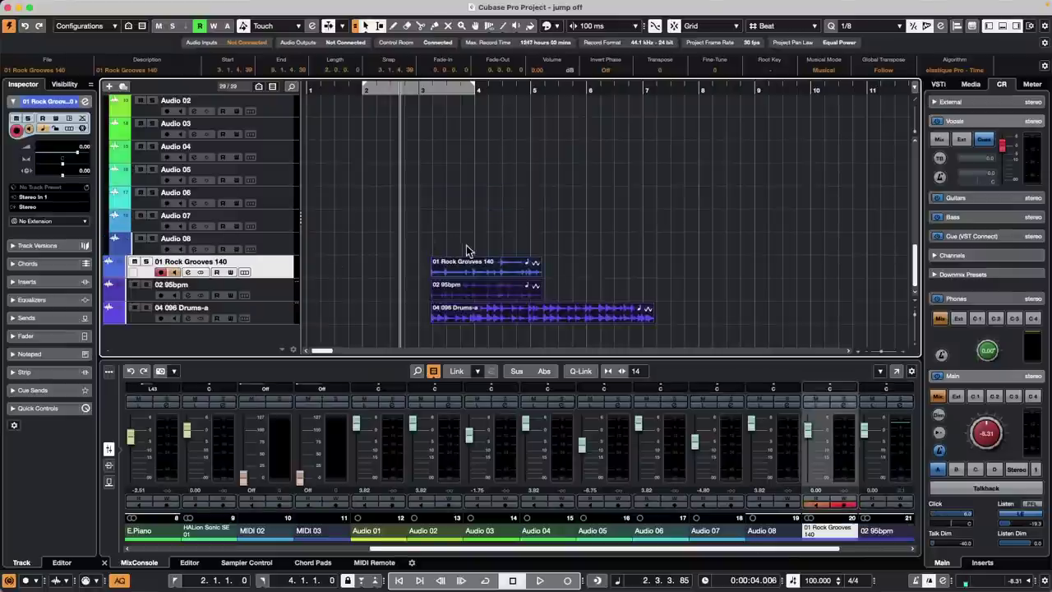
- Render the three loops in place again with Channel Settings processing and no custom name, and undo the render
{"action": "left_click", "coordinate": [72, 6]}
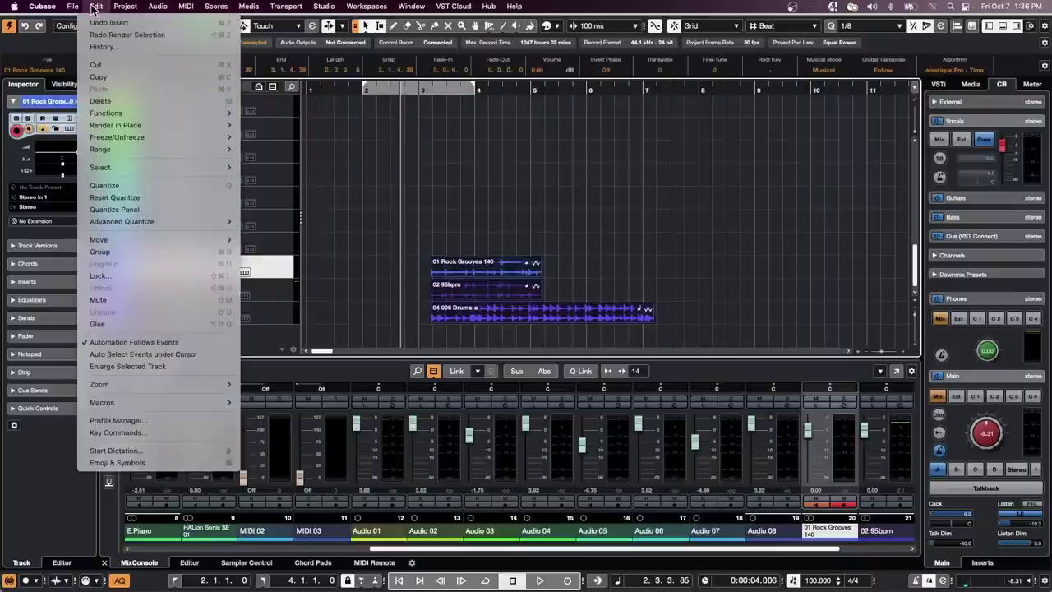
{"action": "mouse_move", "coordinate": [122, 137]}
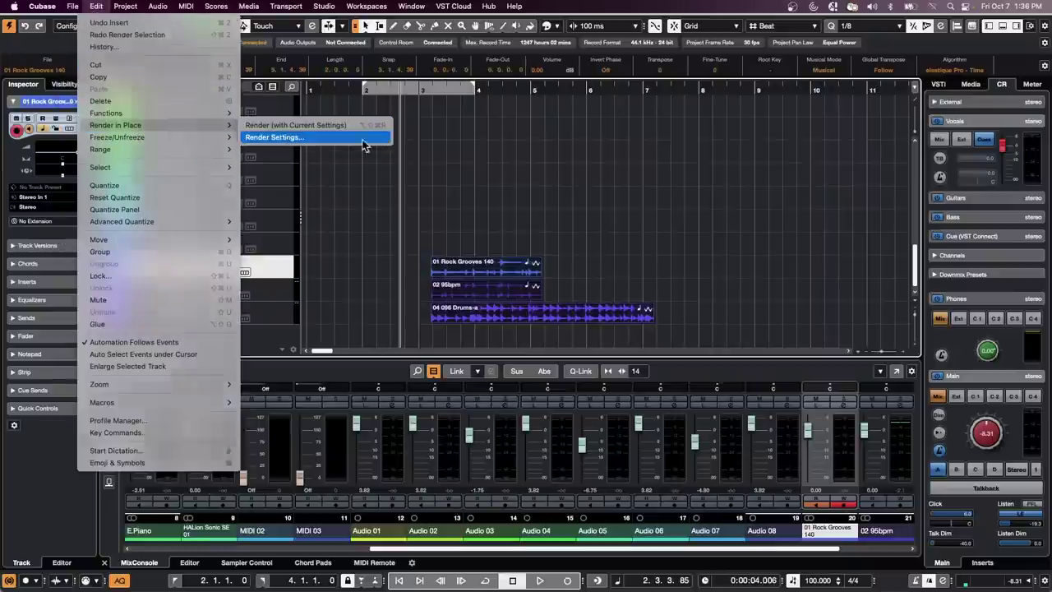
{"action": "left_click", "coordinate": [279, 137]}
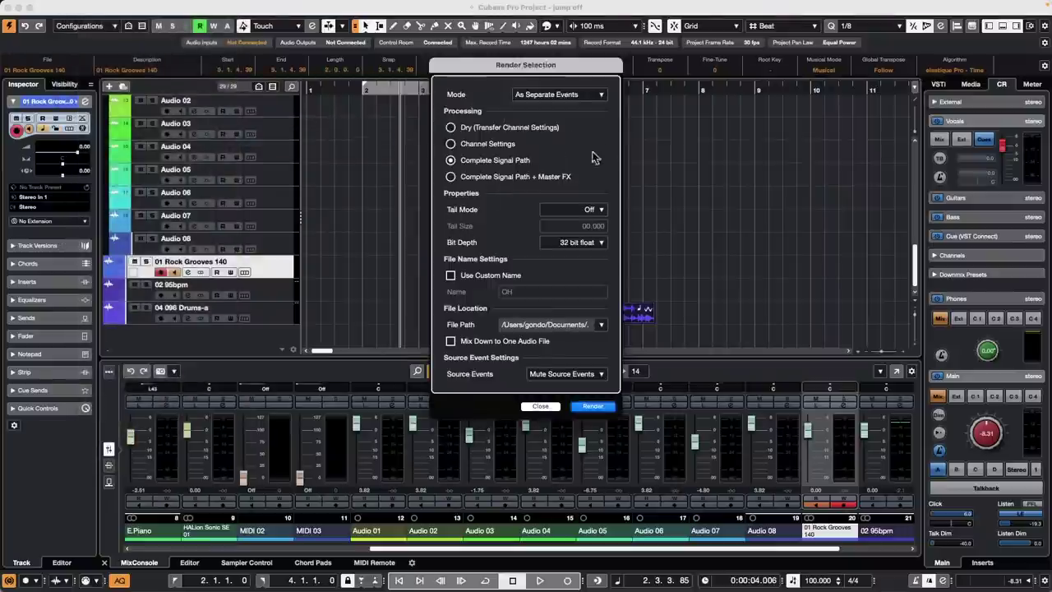
{"action": "left_click", "coordinate": [456, 145]}
{"action": "left_click", "coordinate": [599, 405]}
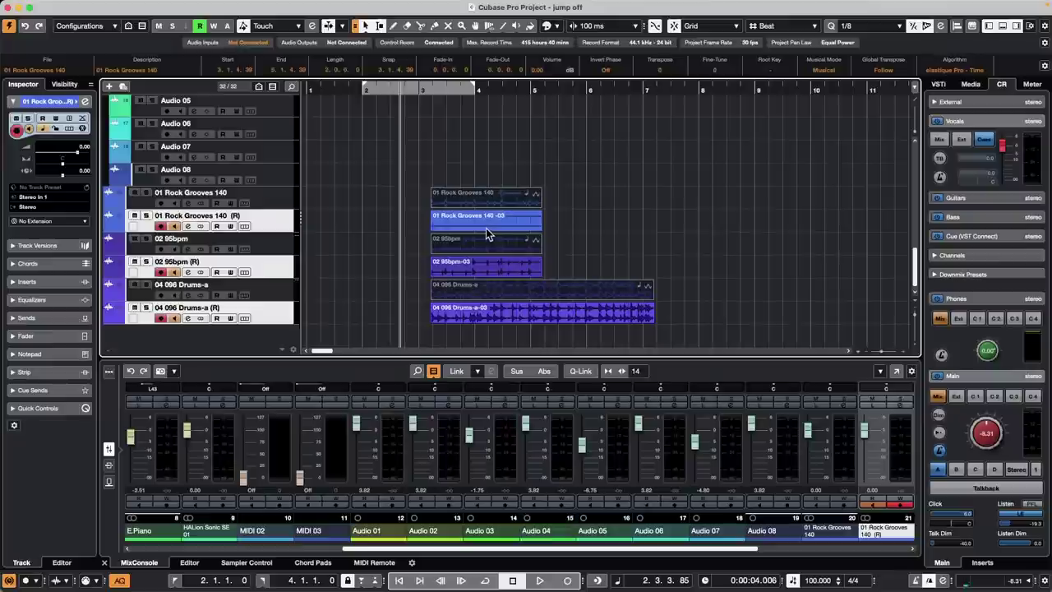
{"action": "key", "text": "super+z"}
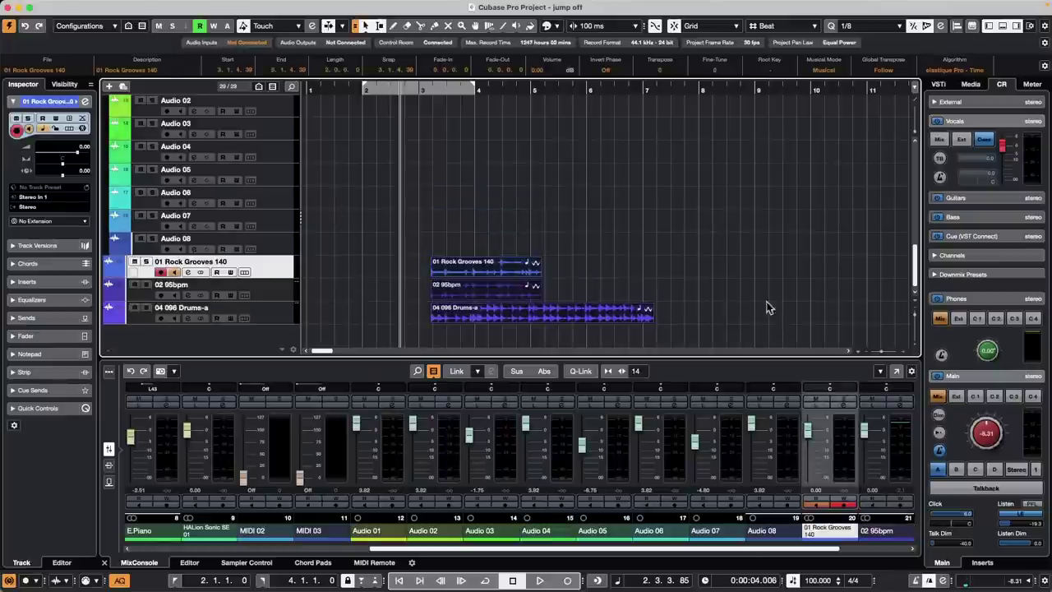
- Open the E.Piano MIDI part at bar 7 in a separate Key Editor window
{"action": "mouse_move", "coordinate": [332, 6]}
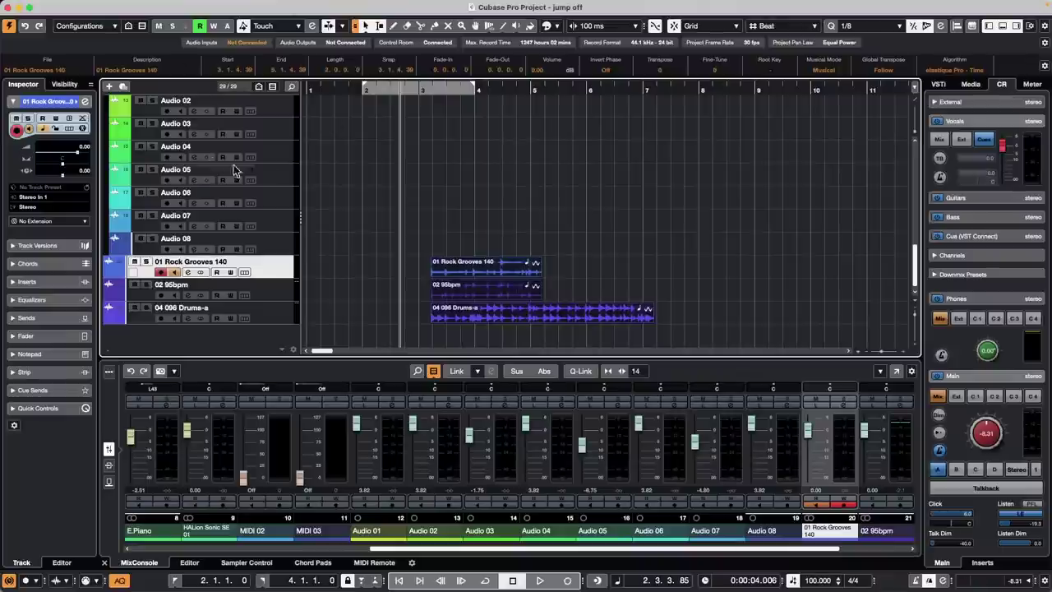
{"action": "scroll", "coordinate": [427, 155], "scroll_direction": "up", "scroll_amount": 2}
{"action": "scroll", "coordinate": [427, 149], "scroll_direction": "up", "scroll_amount": 5}
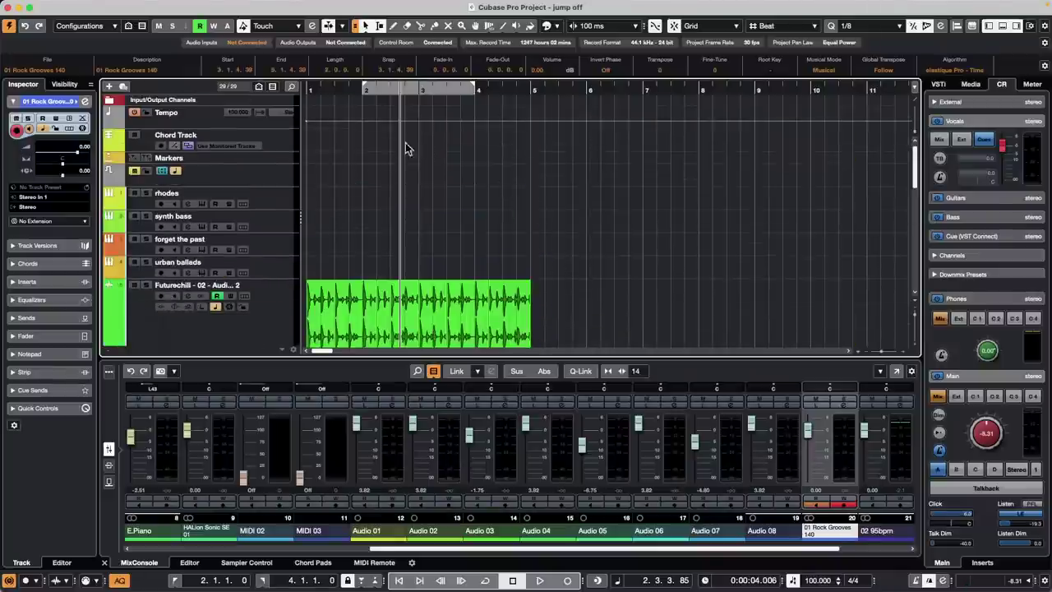
{"action": "scroll", "coordinate": [403, 152], "scroll_direction": "down", "scroll_amount": 3}
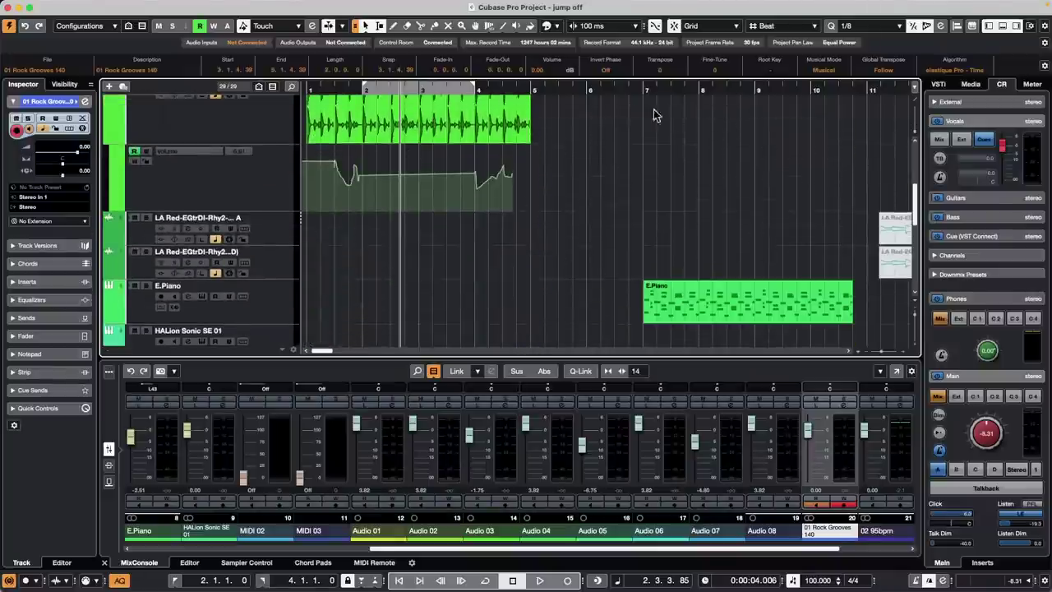
{"action": "left_click_drag", "start_coordinate": [598, 93], "coordinate": [599, 82]}
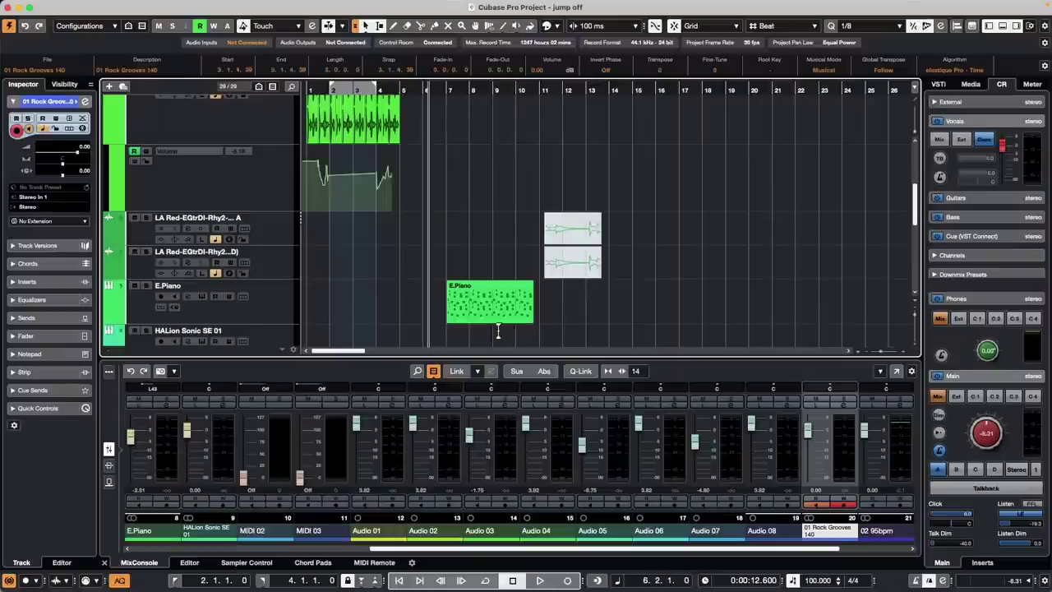
{"action": "left_click", "coordinate": [465, 305]}
{"action": "double_click", "coordinate": [467, 311]}
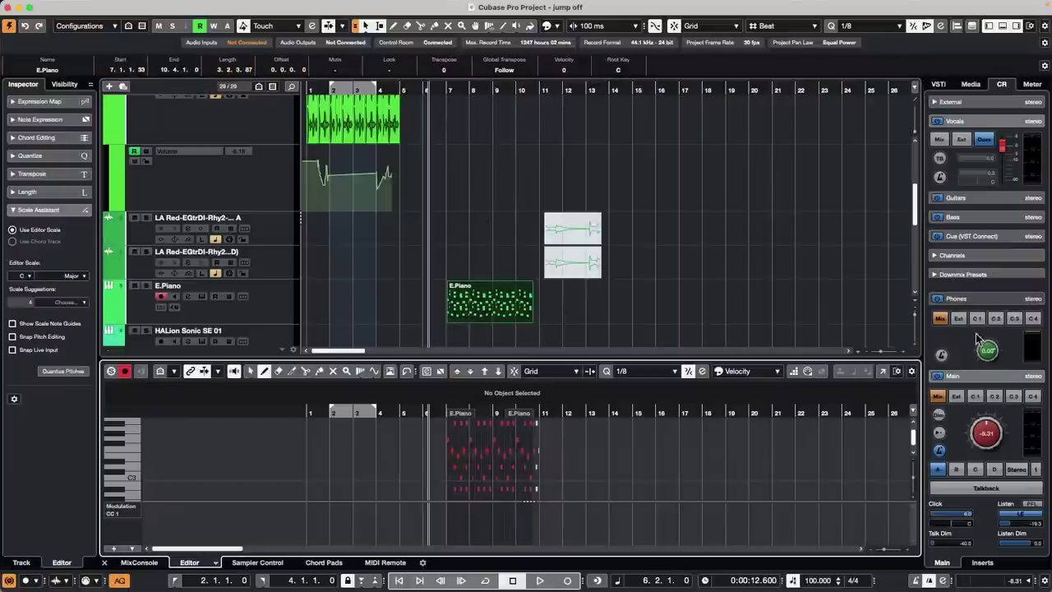
{"action": "left_click", "coordinate": [885, 373]}
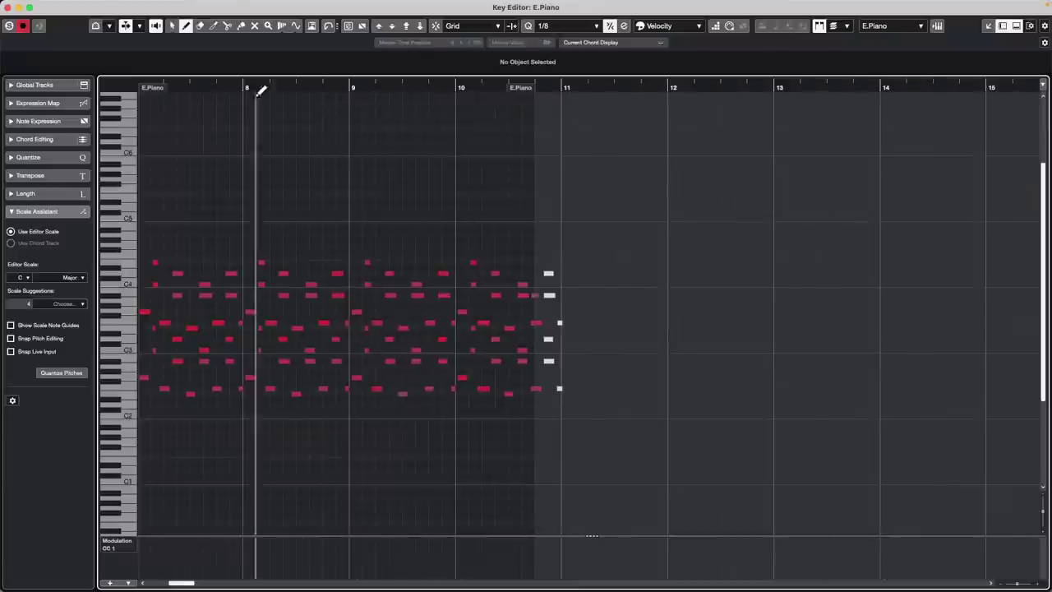
- Place the project cursor at bar 9 in the Key Editor and switch to the Object Selection tool
{"action": "left_click_drag", "start_coordinate": [190, 75], "coordinate": [298, 36]}
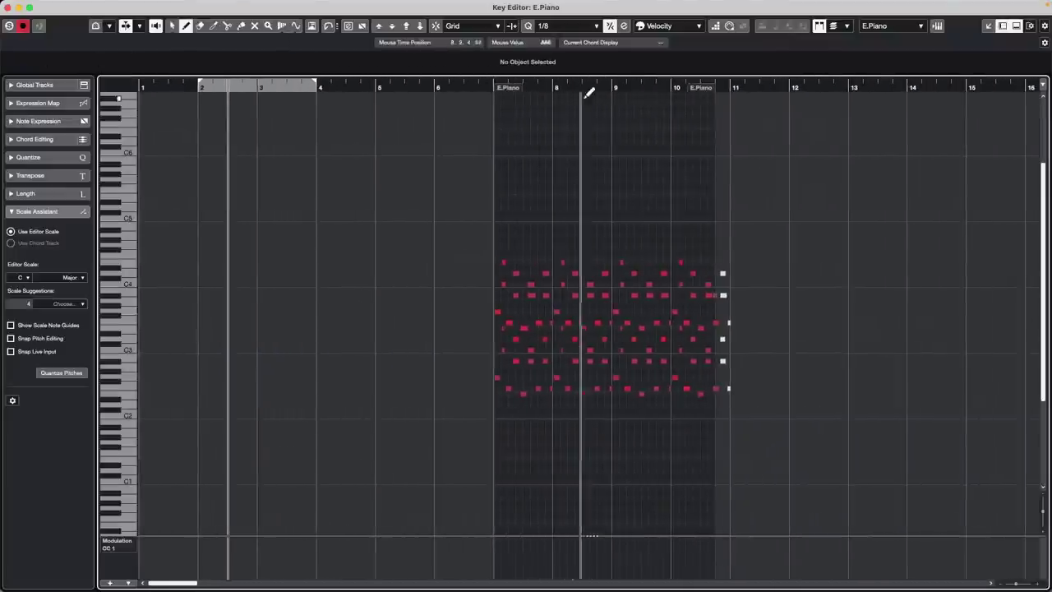
{"action": "left_click", "coordinate": [612, 89]}
{"action": "left_click_drag", "start_coordinate": [613, 102], "coordinate": [613, 107]}
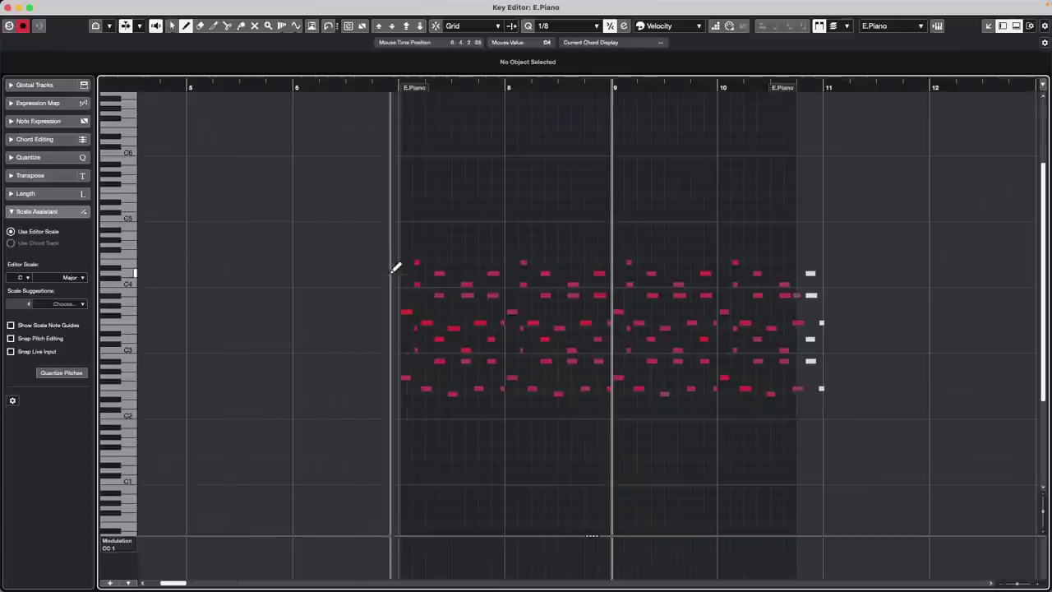
{"action": "key", "text": "1"}
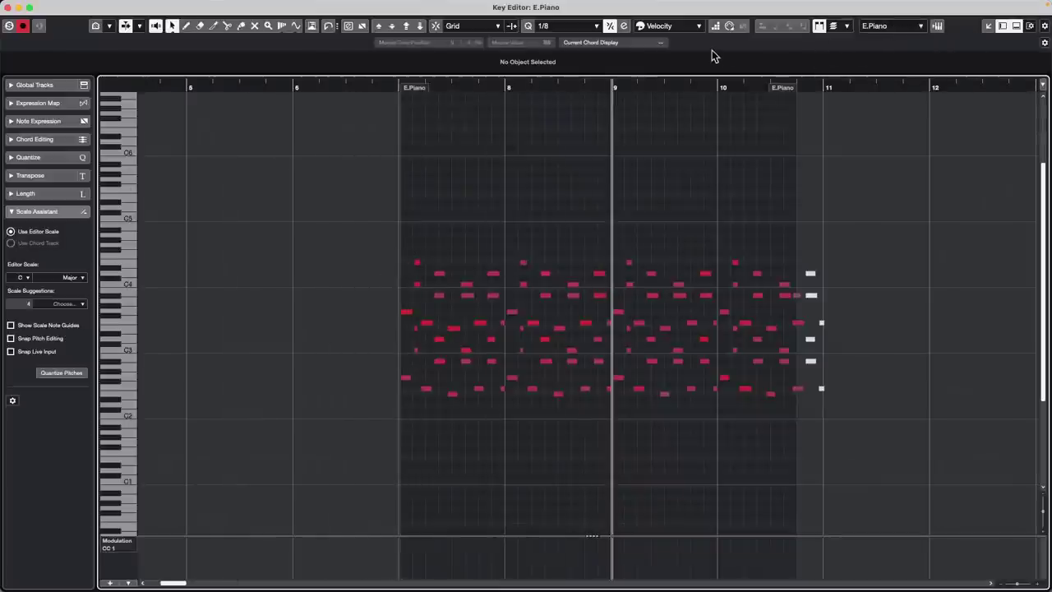
- Turn on snap with the Grid snap type and set the quantize preset to 1/4
{"action": "left_click", "coordinate": [589, 30]}
{"action": "left_click", "coordinate": [837, 117]}
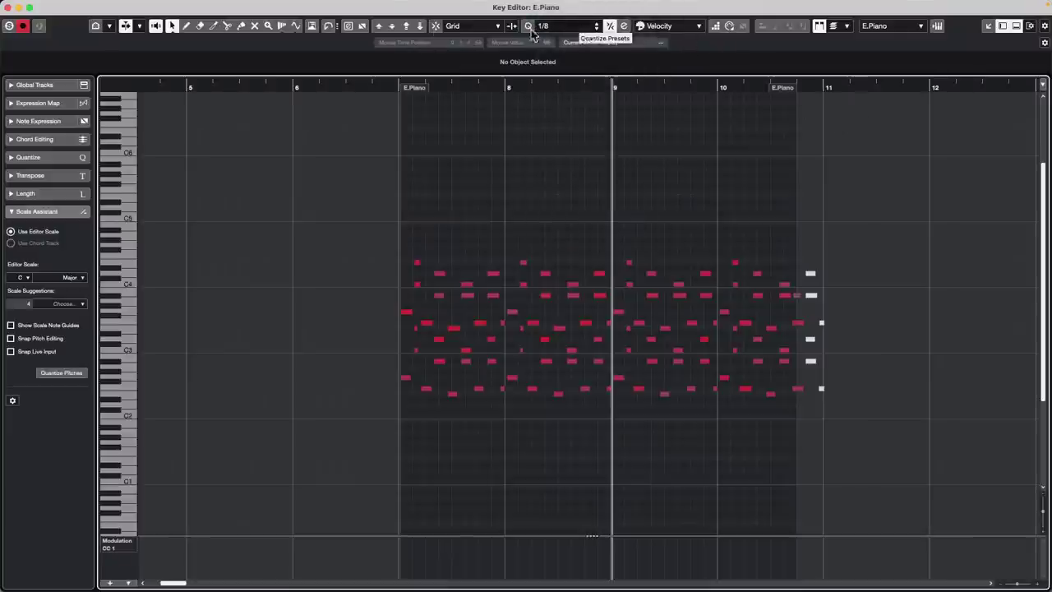
{"action": "left_click", "coordinate": [498, 28]}
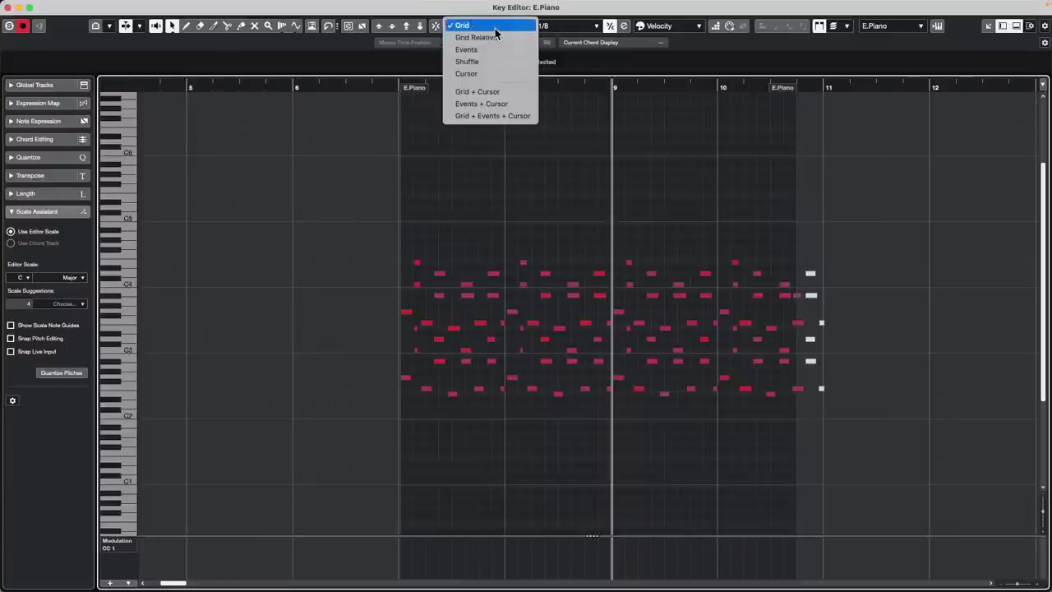
{"action": "left_click", "coordinate": [495, 28]}
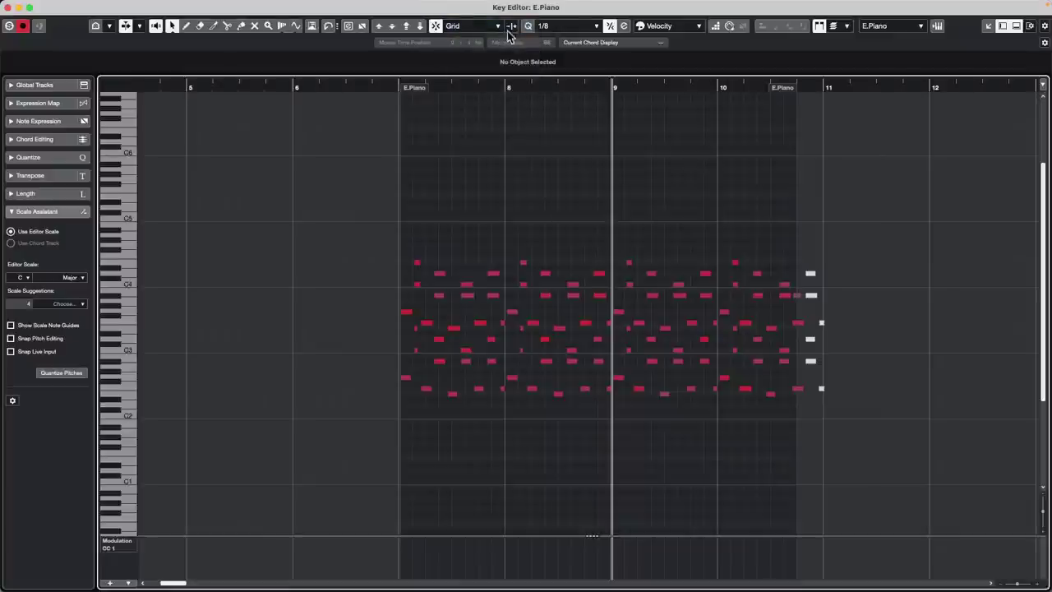
{"action": "left_click", "coordinate": [594, 28]}
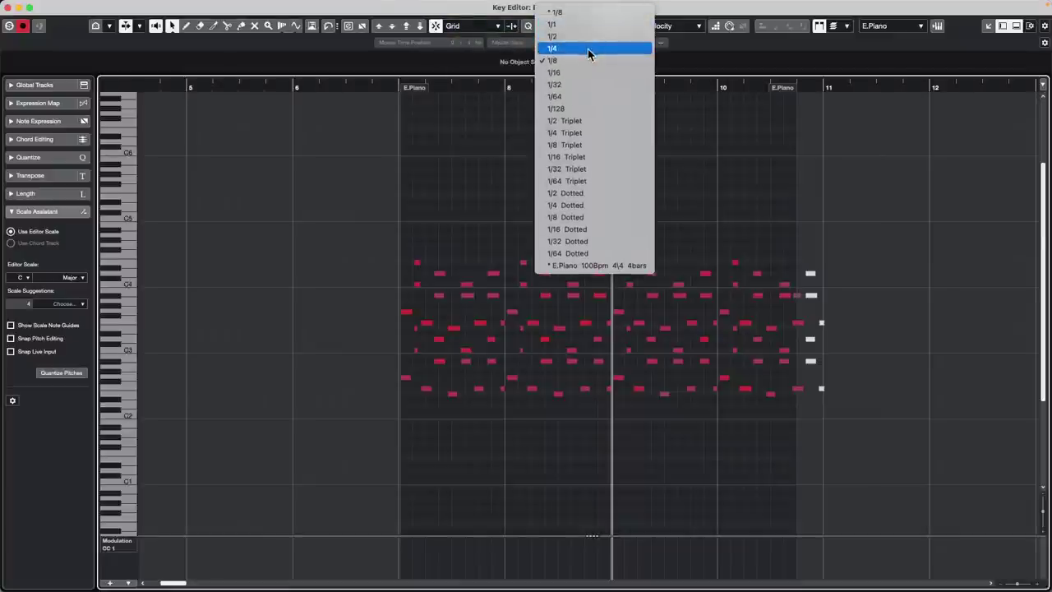
{"action": "left_click", "coordinate": [588, 48]}
- Try moving the first four upper notes in bar 7 to a later position, and undo the move
{"action": "left_click_drag", "start_coordinate": [401, 241], "coordinate": [800, 434]}
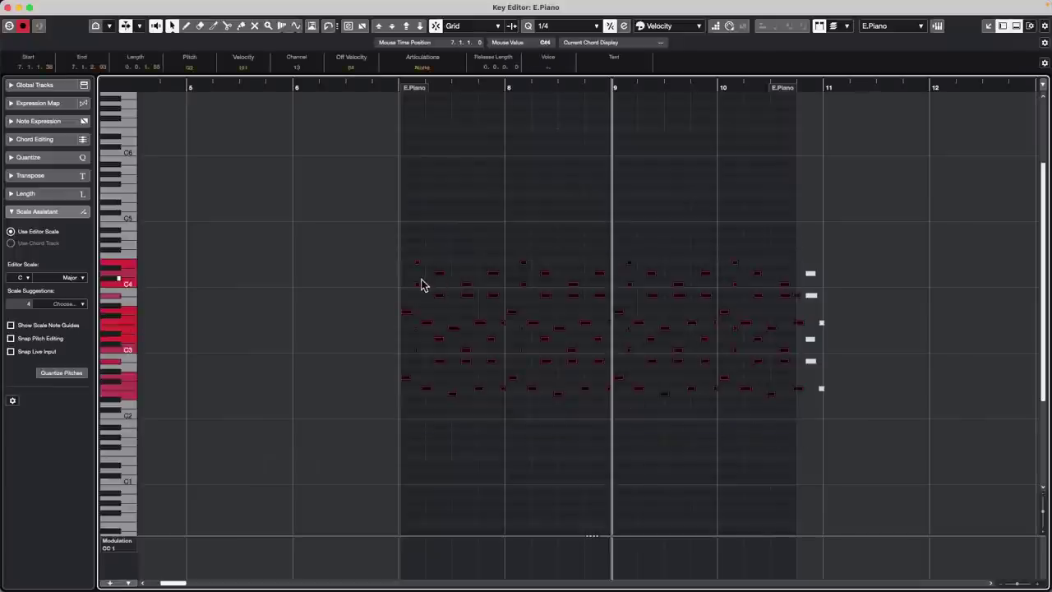
{"action": "left_click_drag", "start_coordinate": [392, 88], "coordinate": [394, 118]}
{"action": "left_click", "coordinate": [448, 271]}
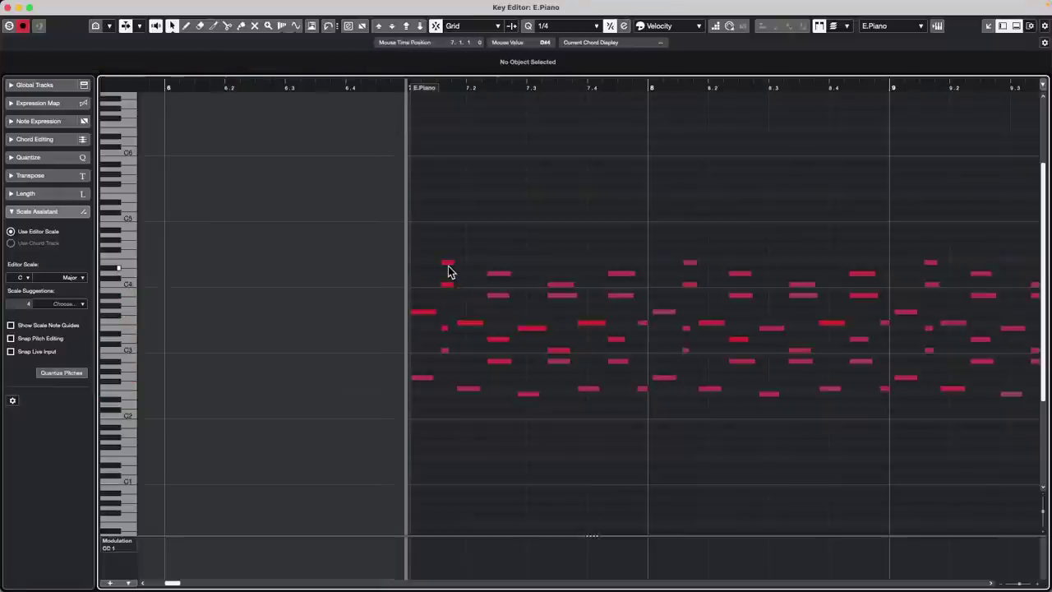
{"action": "left_click_drag", "start_coordinate": [434, 245], "coordinate": [528, 301]}
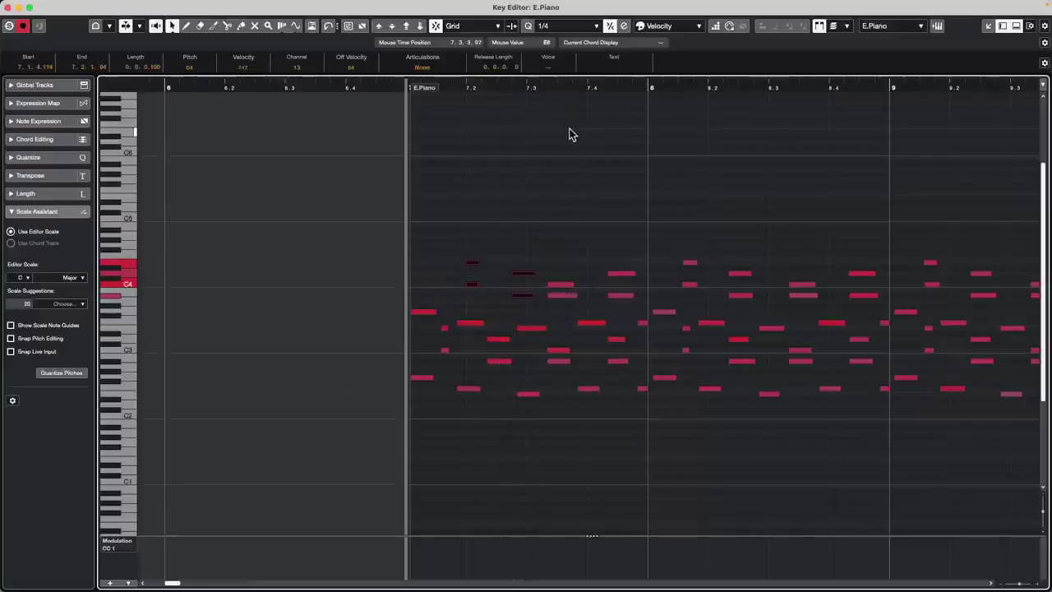
{"action": "key", "text": "super+z"}
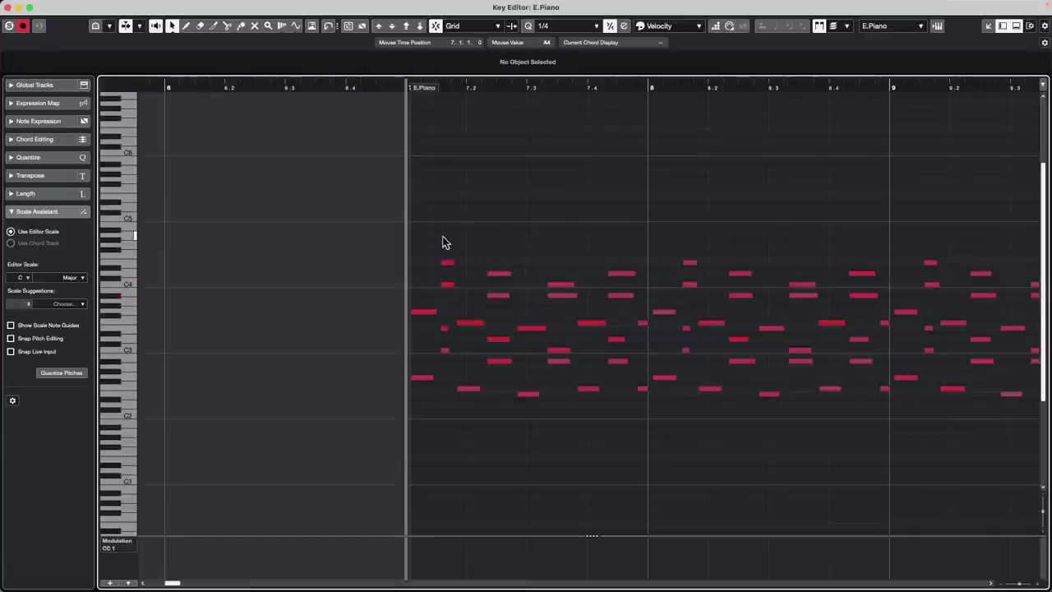
- Try copying the first four upper notes in bar 7 to a later position, and remove the copies
{"action": "left_click_drag", "start_coordinate": [442, 239], "coordinate": [509, 305]}
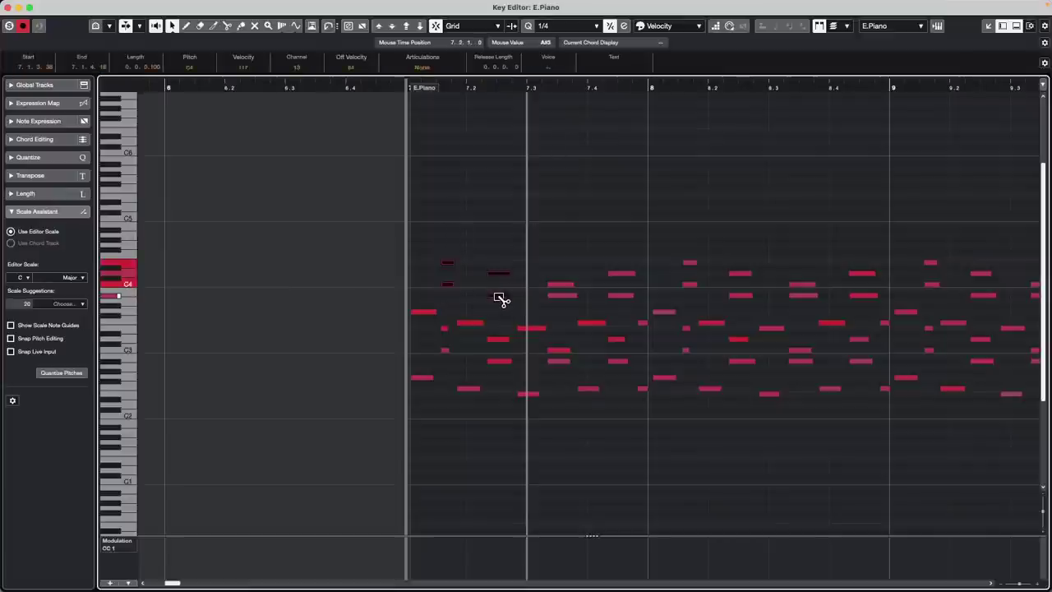
{"action": "left_click_drag", "start_coordinate": [496, 297], "coordinate": [516, 298]}
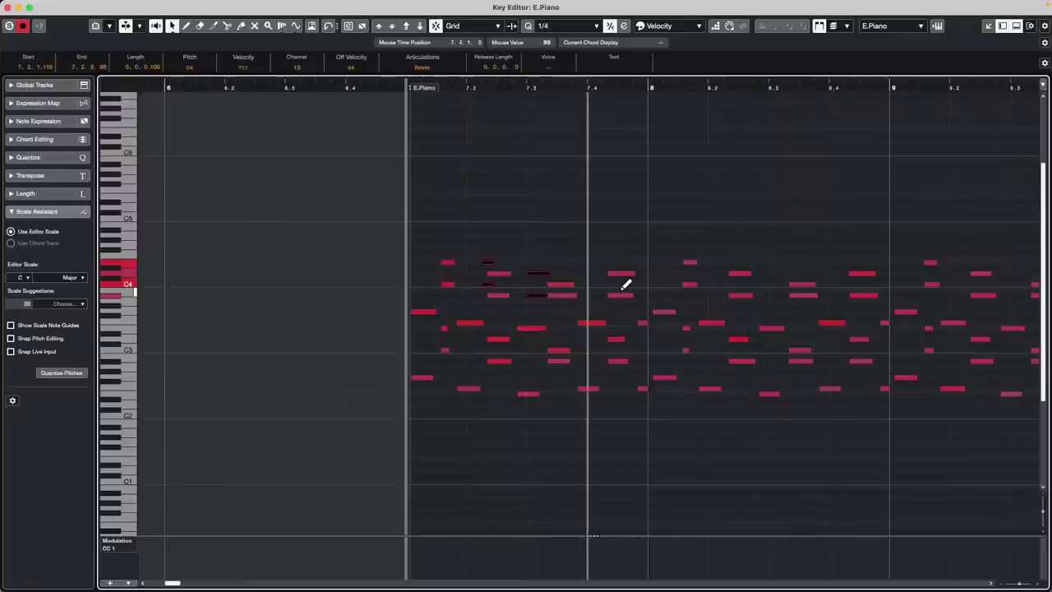
{"action": "left_click", "coordinate": [550, 244]}
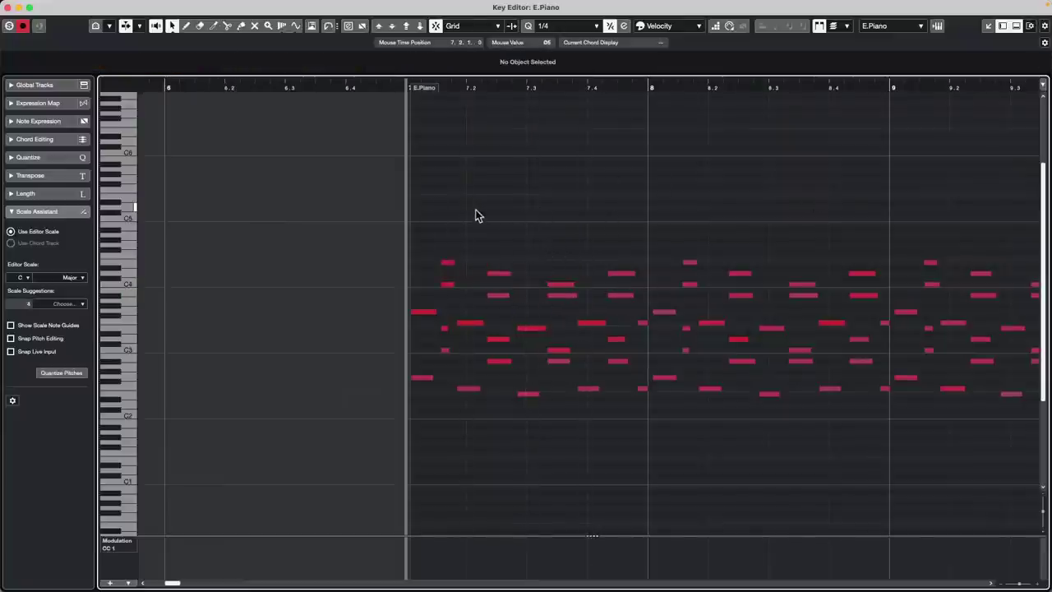
- Select all E.Piano notes and show the Nudge controls in the Key Editor toolbar
{"action": "key", "text": "super+a"}
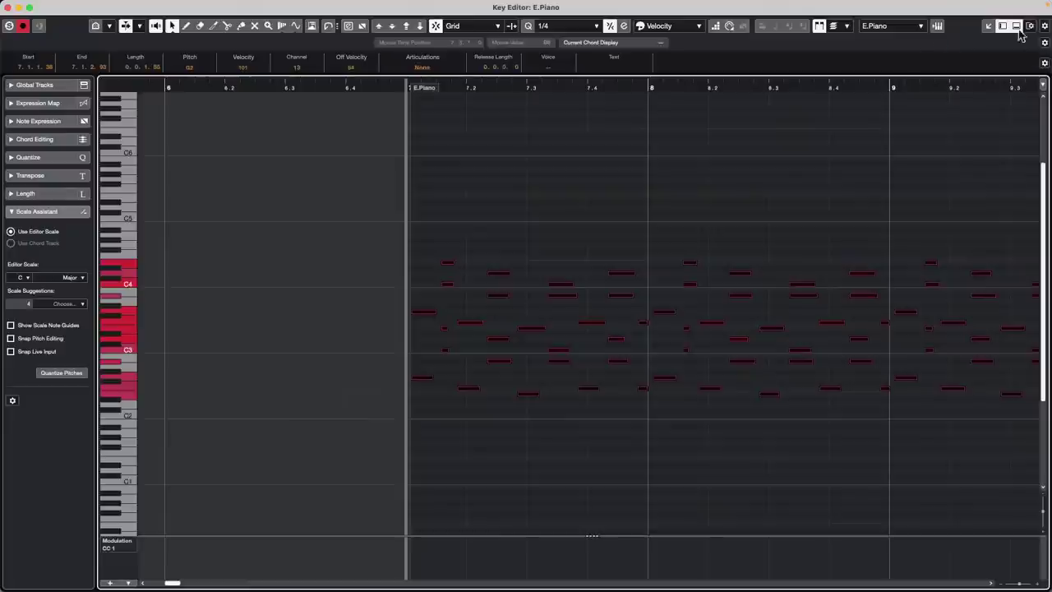
{"action": "left_click", "coordinate": [1048, 26]}
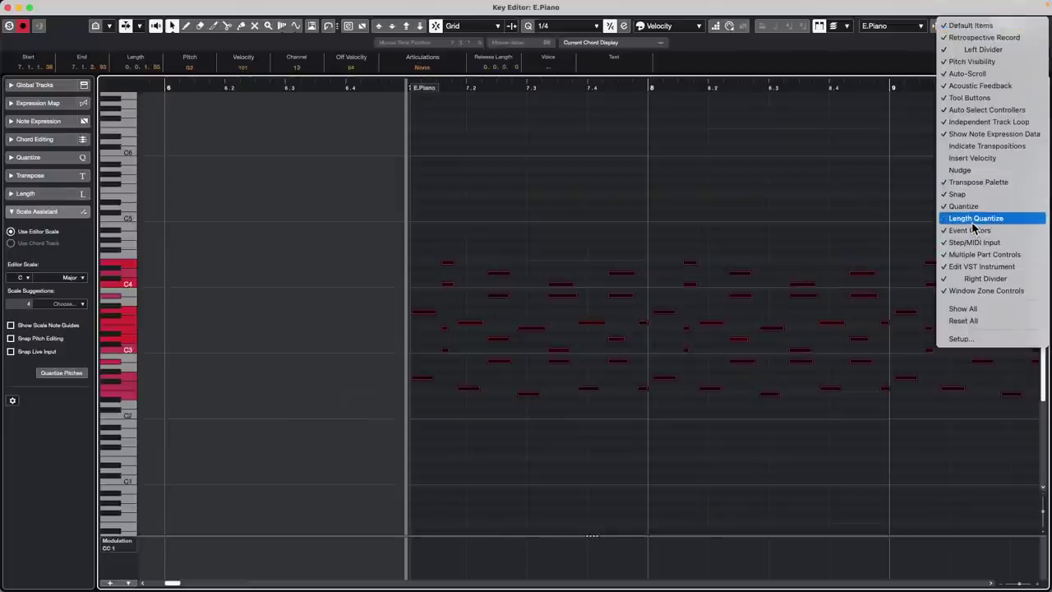
{"action": "left_click", "coordinate": [890, 165]}
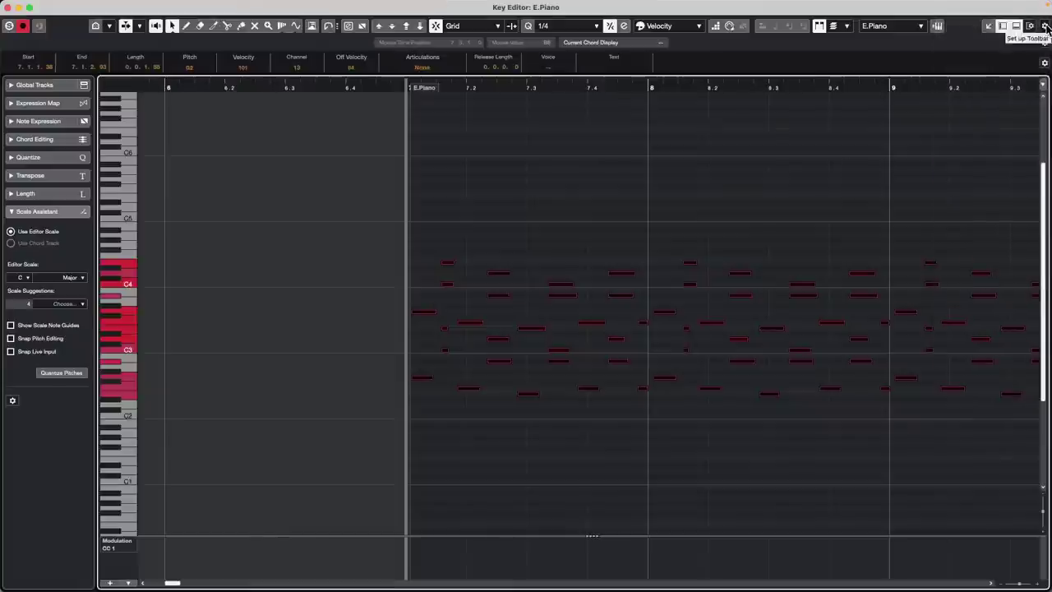
{"action": "left_click", "coordinate": [1043, 26]}
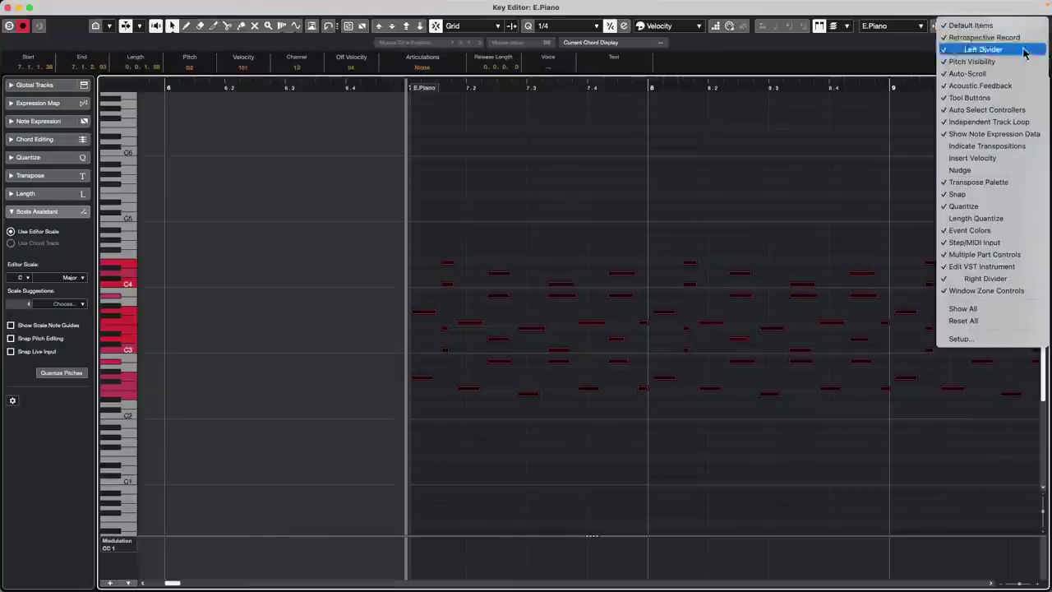
{"action": "left_click", "coordinate": [976, 170]}
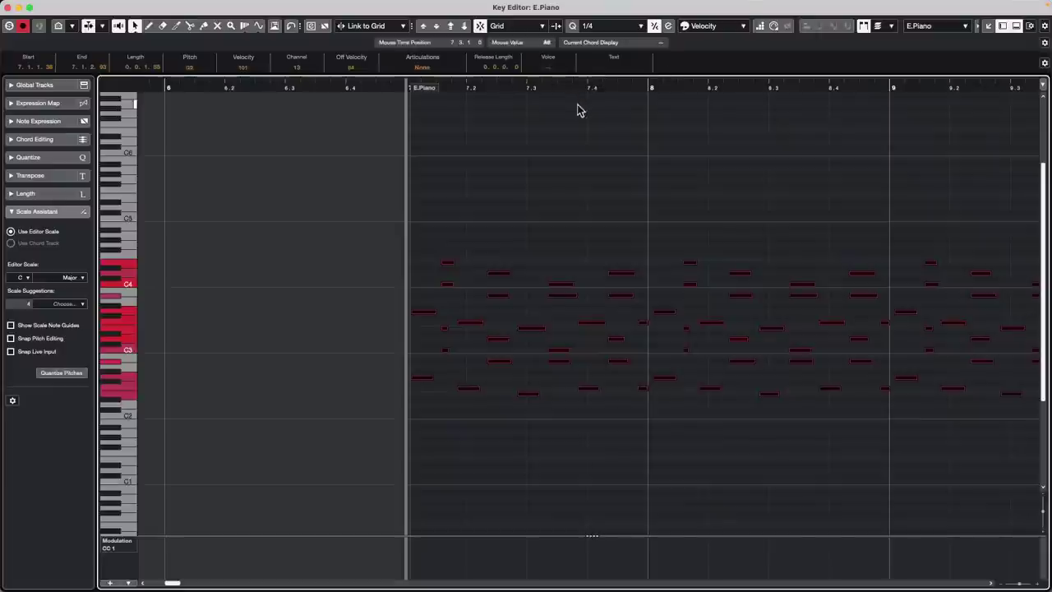
{"action": "left_click", "coordinate": [1046, 27]}
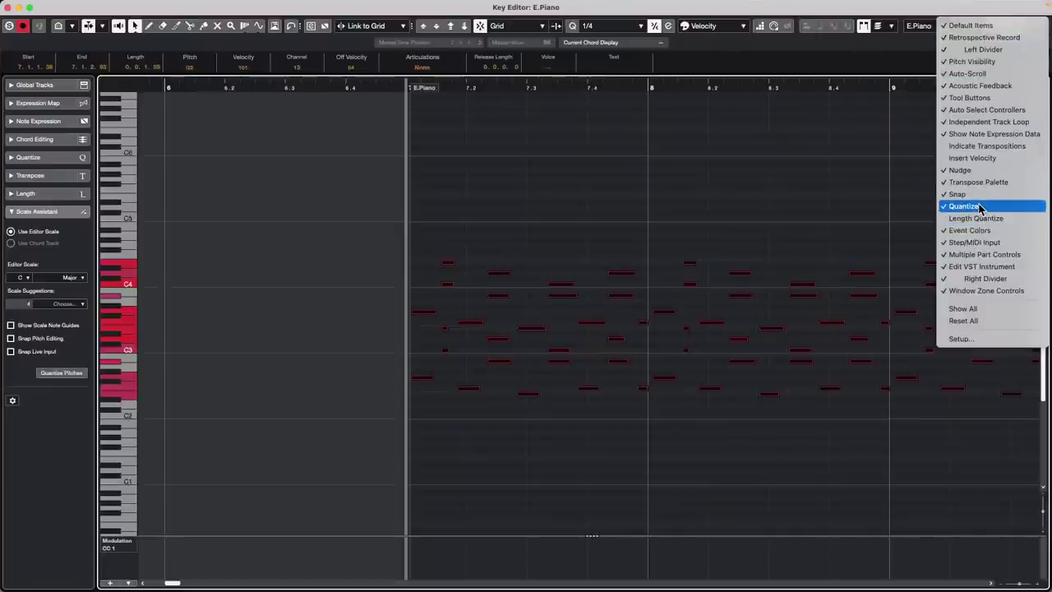
{"action": "left_click", "coordinate": [780, 155]}
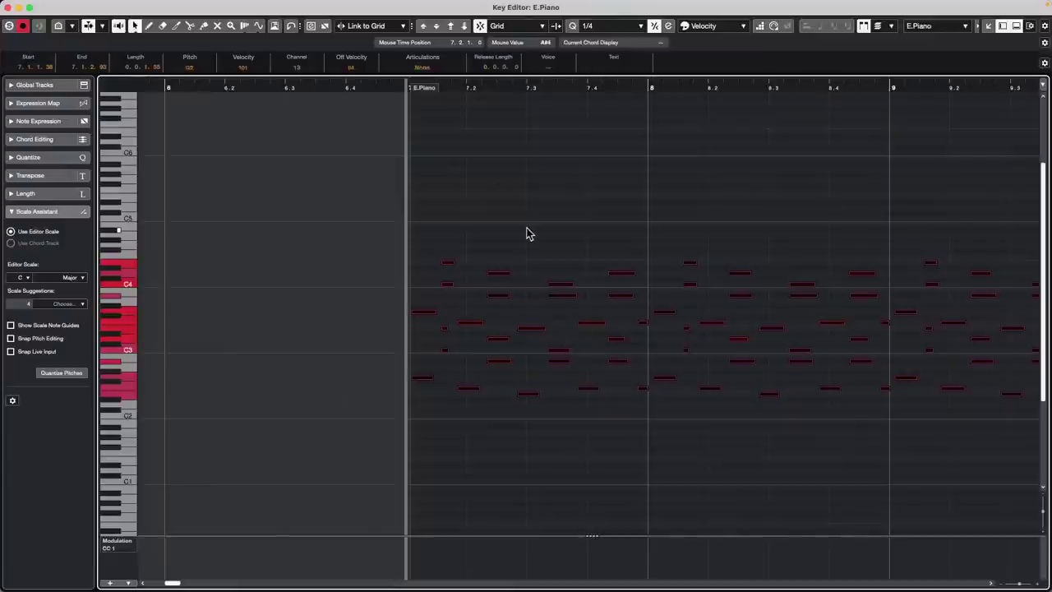
- Select the upper notes from beat 7.2 into bar 8 and nudge them later and earlier in 1/4-note steps, back to their original position
{"action": "left_click_drag", "start_coordinate": [499, 252], "coordinate": [688, 358]}
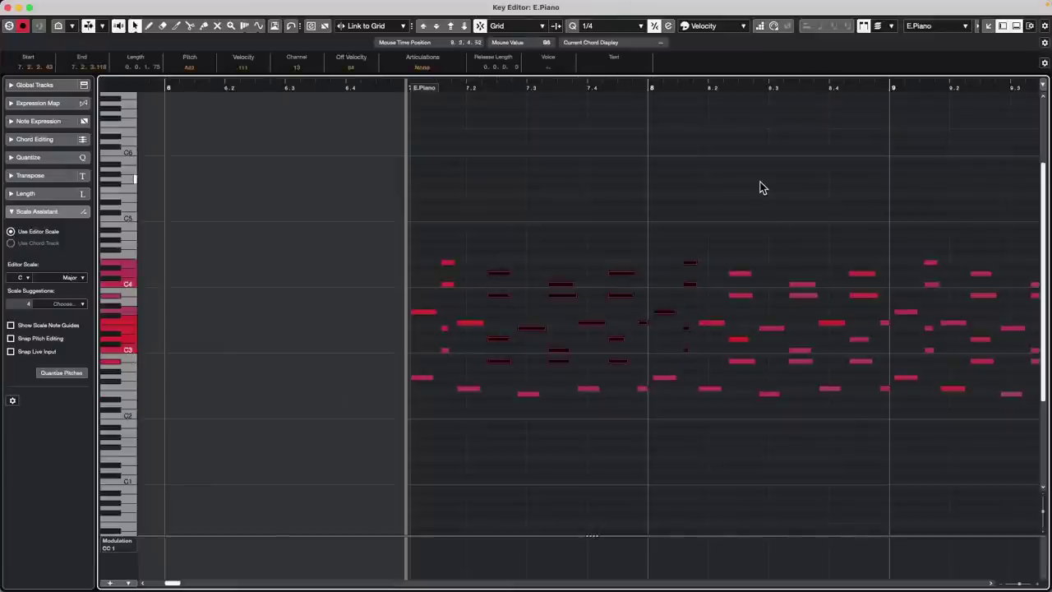
{"action": "key", "text": "ctrl+Right"}
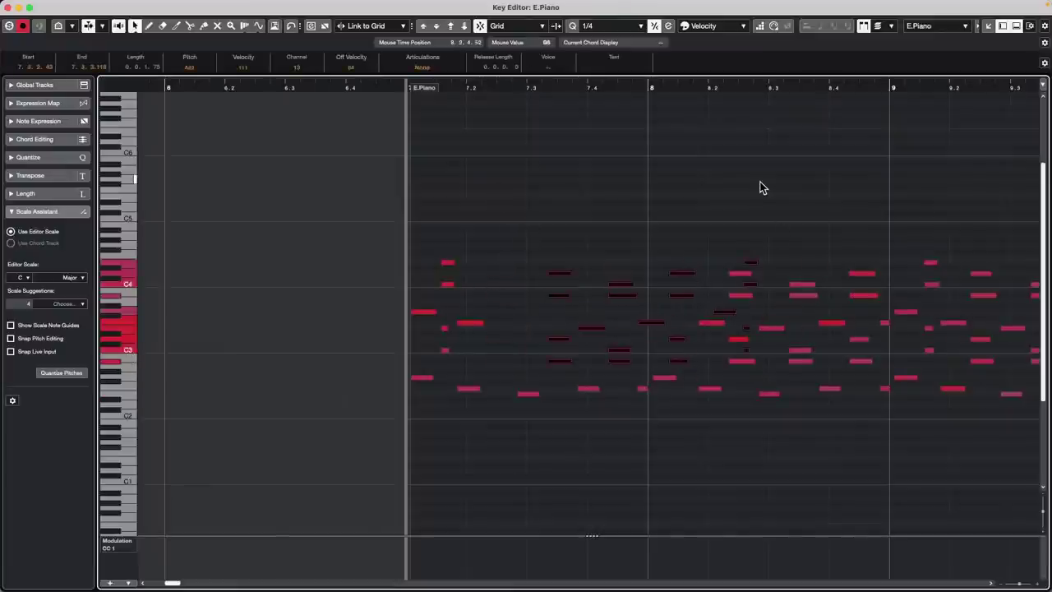
{"action": "key", "text": "ctrl+Left"}
{"action": "key", "text": "ctrl+Left"}
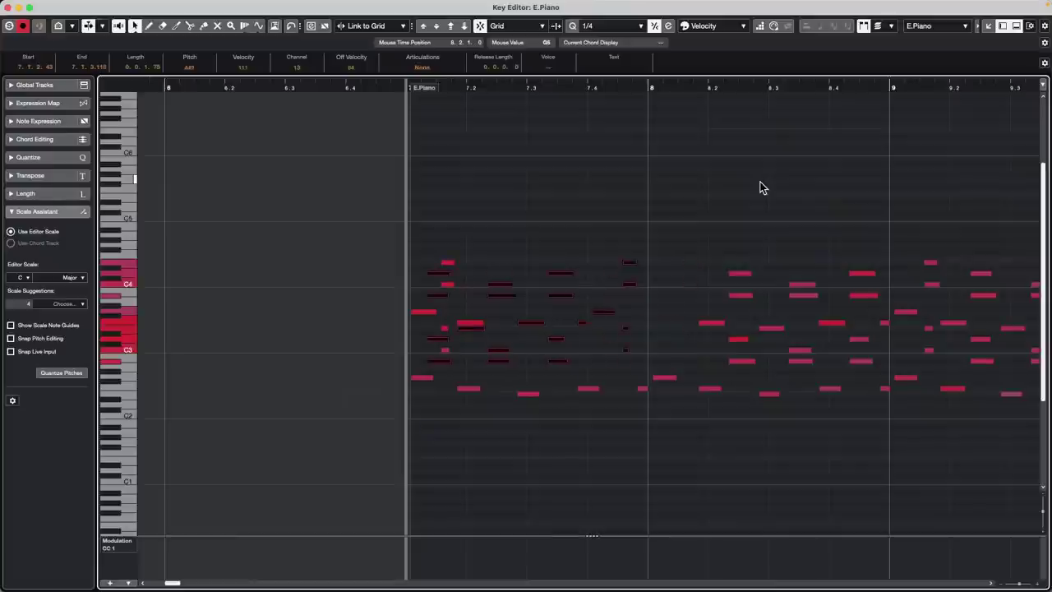
{"action": "key", "text": "ctrl+Right"}
{"action": "key", "text": "ctrl+Right"}
{"action": "key", "text": "ctrl+Left"}
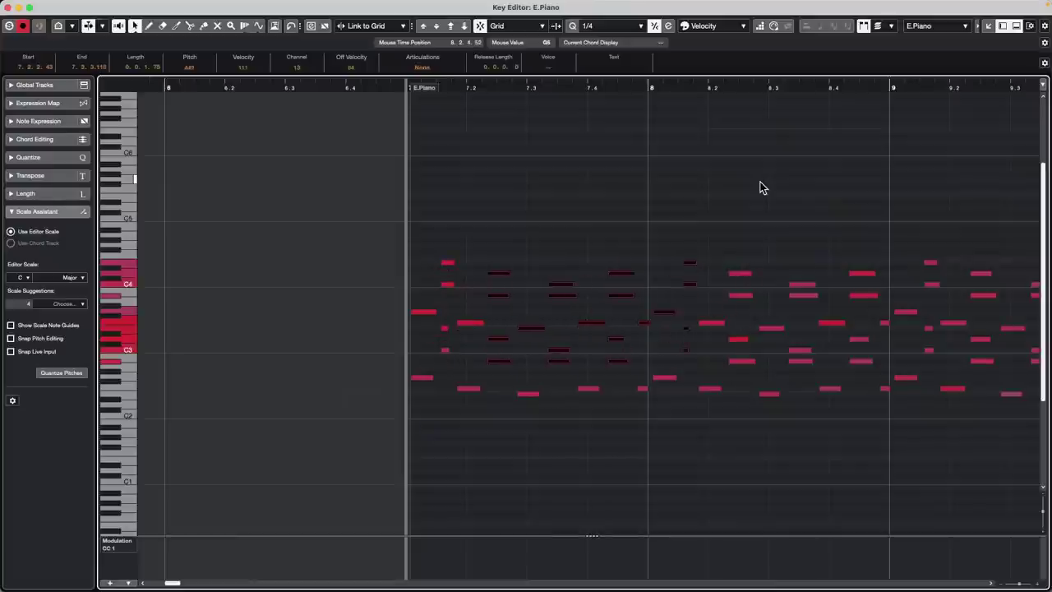
{"action": "key", "text": "ctrl+Left"}
{"action": "key", "text": "ctrl+Left"}
{"action": "key", "text": "ctrl+Right"}
{"action": "key", "text": "ctrl+Right"}
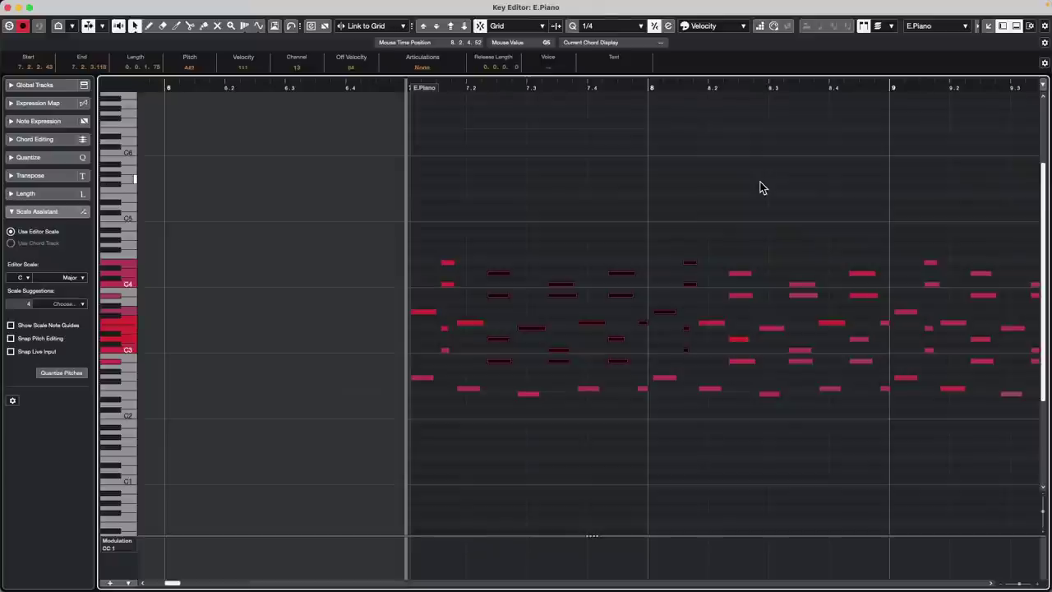
- Select the upper E.Piano notes from the middle of beat 7.2 to the end of bar 7, leaving out the bass notes
{"action": "key", "text": "alt+space"}
{"action": "left_click_drag", "start_coordinate": [494, 238], "coordinate": [681, 364]}
{"action": "left_click", "coordinate": [499, 275]}
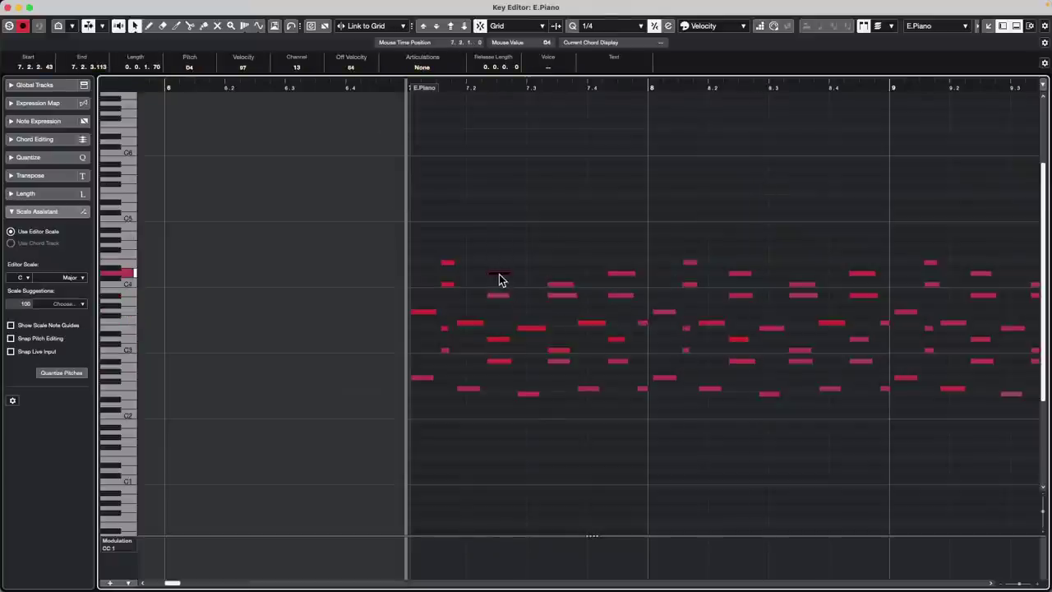
{"action": "left_click_drag", "start_coordinate": [484, 246], "coordinate": [634, 367]}
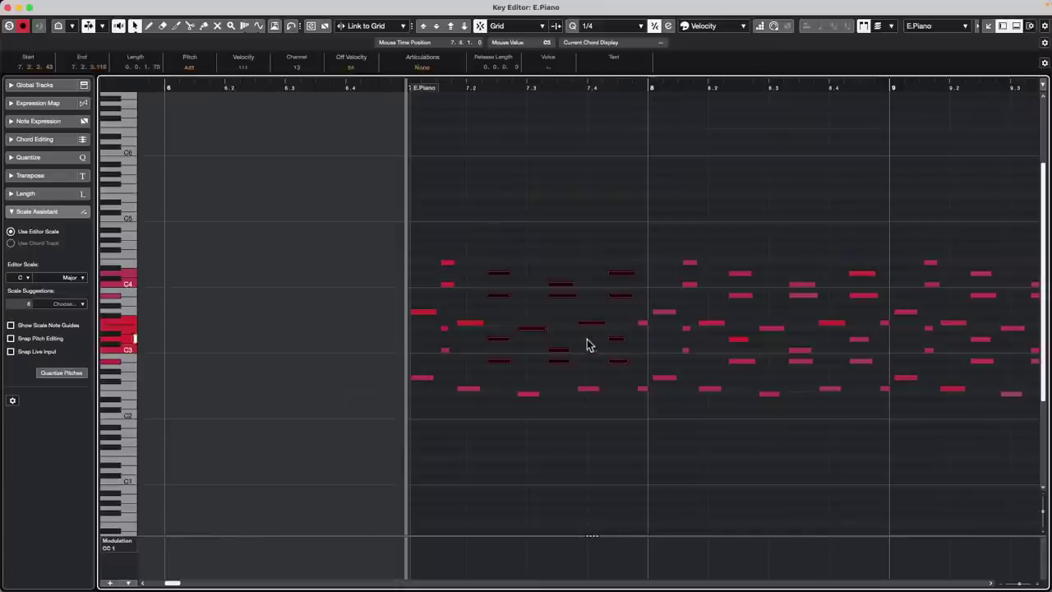
{"action": "left_click", "coordinate": [509, 281]}
{"action": "left_click", "coordinate": [512, 278]}
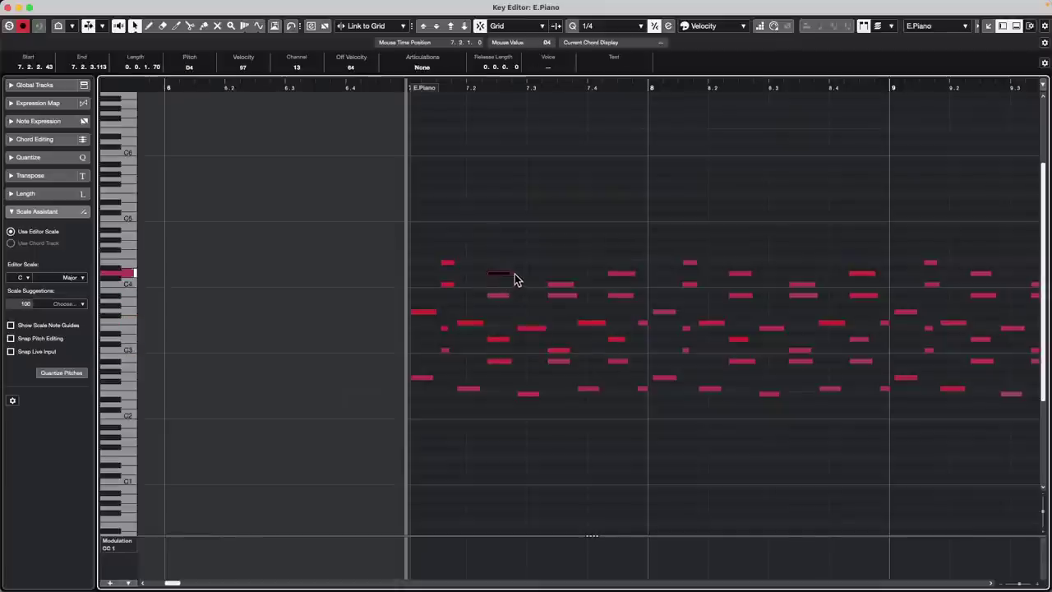
{"action": "left_click_drag", "start_coordinate": [493, 263], "coordinate": [630, 376]}
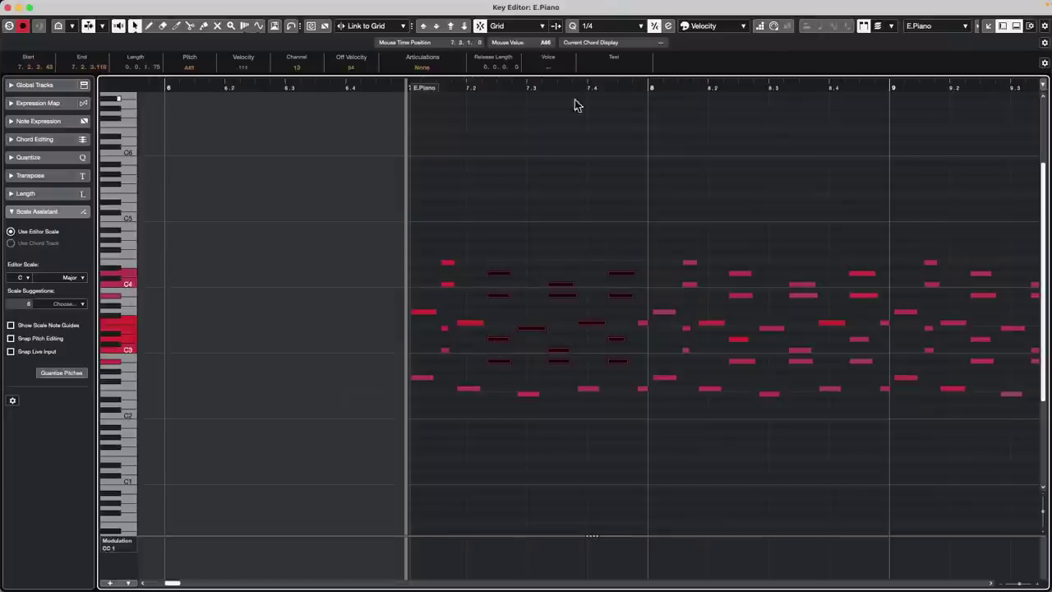
- Try pasting a copy of the selected notes with the project cursor at beat 7.4, and undo the paste
{"action": "left_click", "coordinate": [526, 88]}
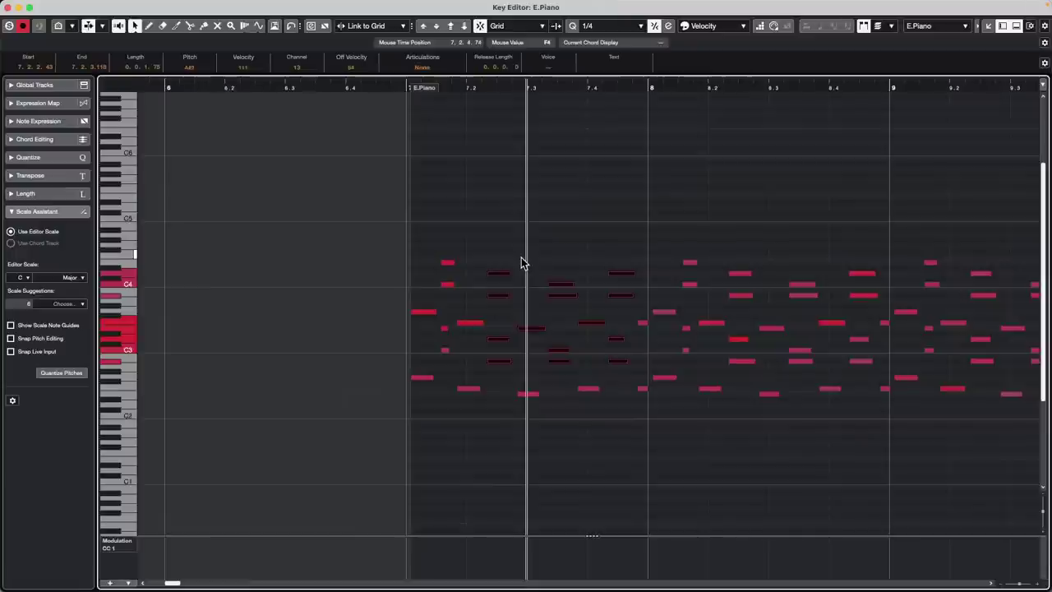
{"action": "left_click", "coordinate": [586, 88]}
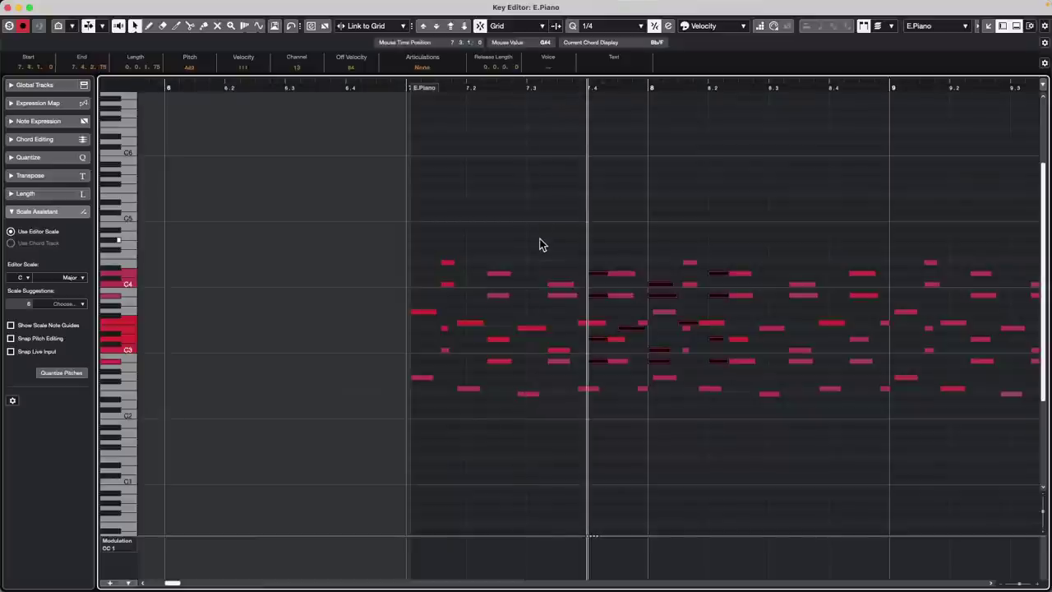
{"action": "left_click", "coordinate": [562, 303]}
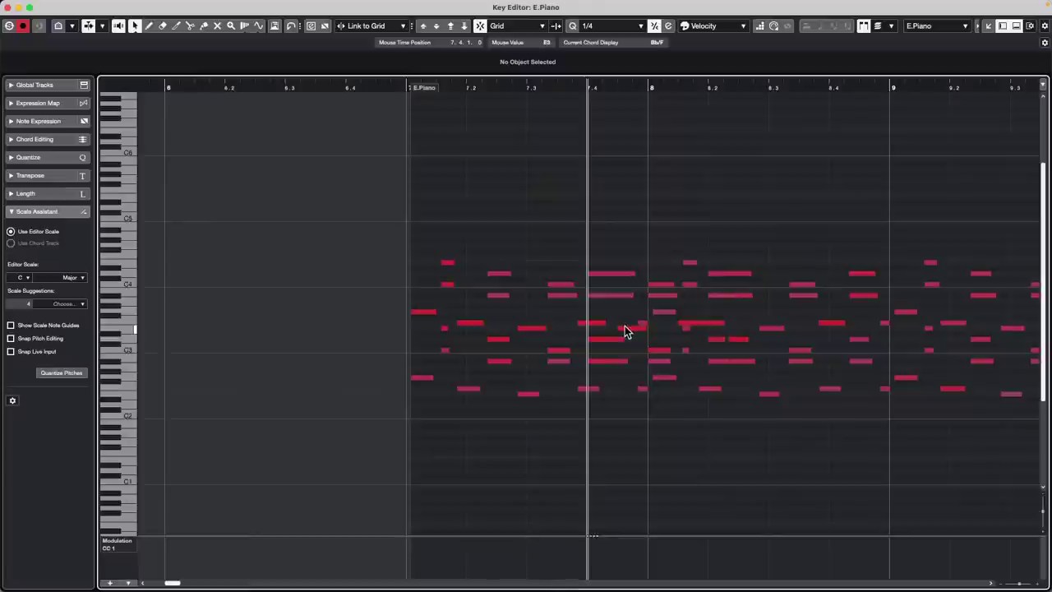
{"action": "key", "text": "super+z"}
{"action": "key", "text": "super+z"}
{"action": "key", "text": "super+z"}
{"action": "key", "text": "super+z"}
{"action": "key", "text": "super+z"}
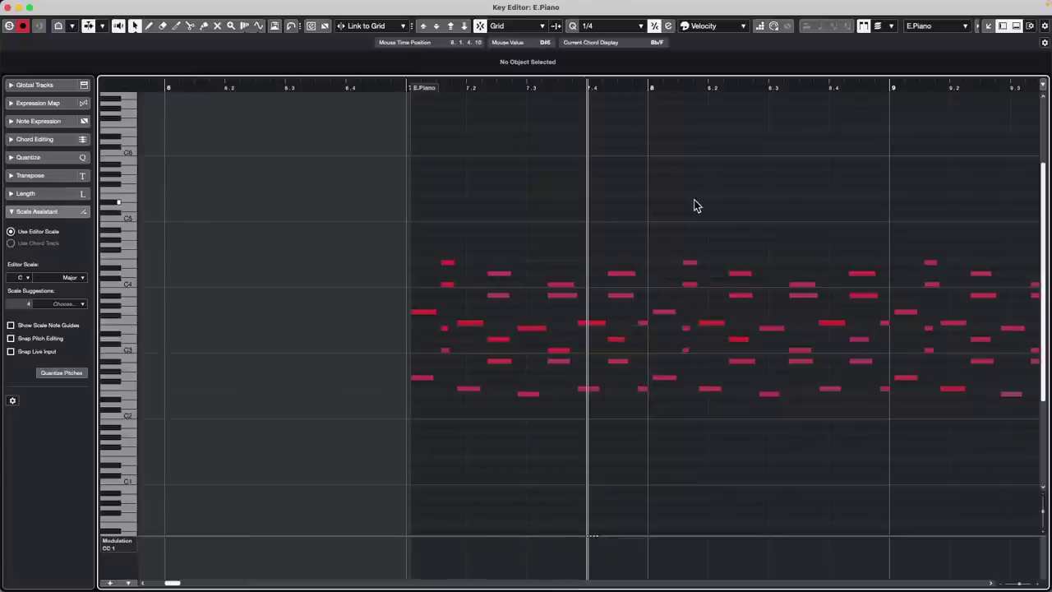
- Close the Key Editor and undo the recent project edits until the Futurechill track holds two separate audio events without volume automation
{"action": "left_click", "coordinate": [9, 8]}
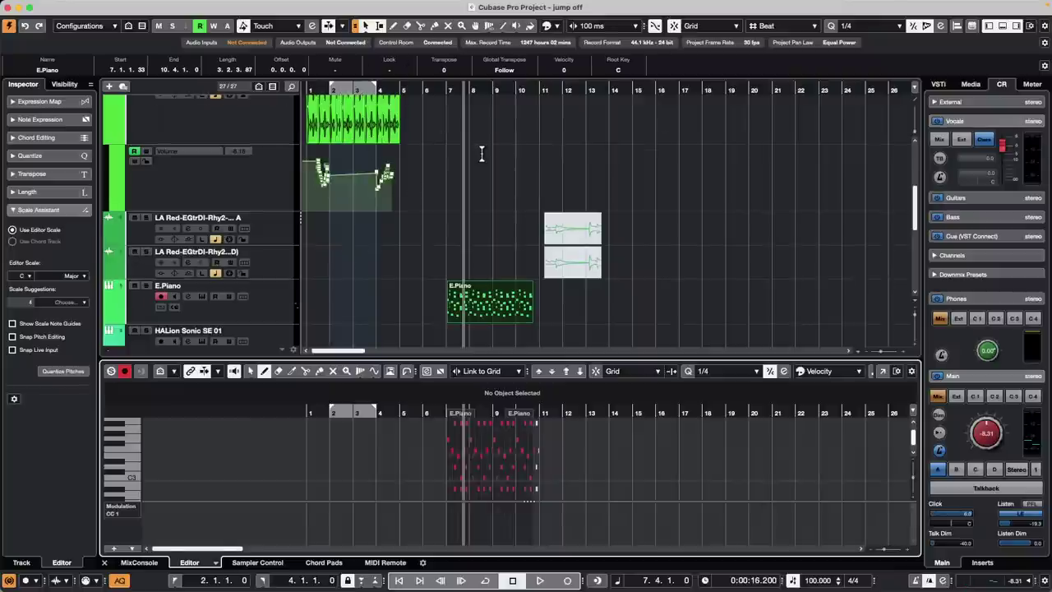
{"action": "scroll", "coordinate": [482, 153], "scroll_direction": "up", "scroll_amount": 2}
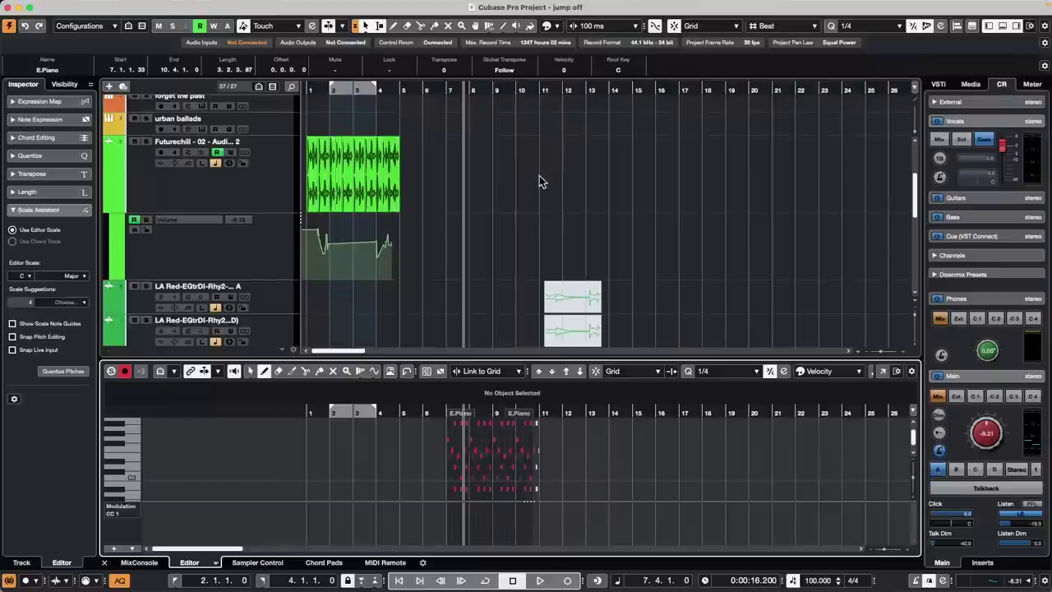
{"action": "key", "text": "super+z"}
{"action": "key", "text": "super+z"}
{"action": "key", "text": "super+z"}
{"action": "key", "text": "super+z"}
{"action": "key", "text": "super+z"}
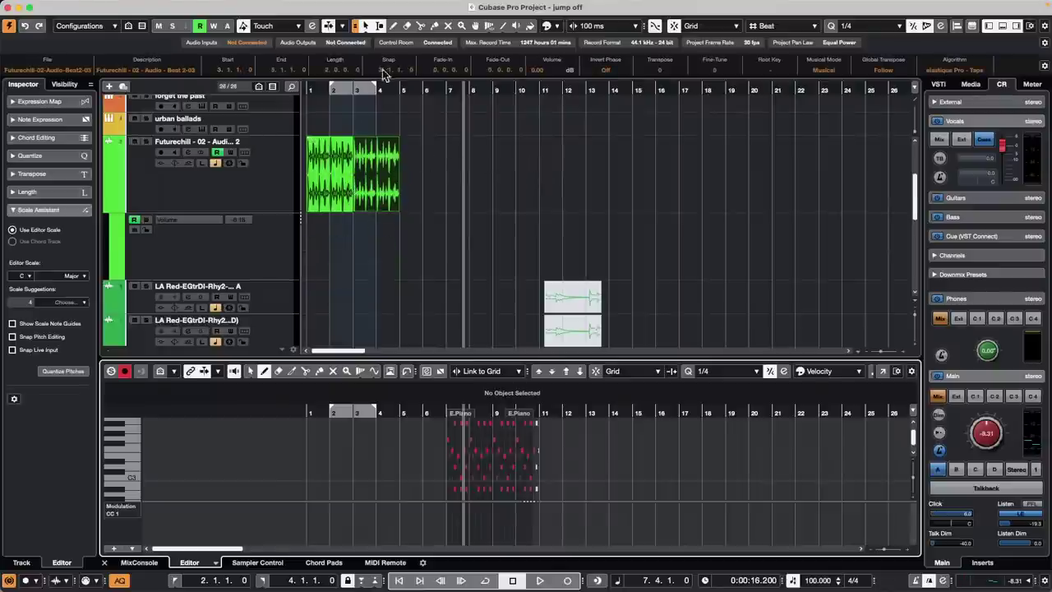
- Move the second Futurechill audio event to start at bar 5 and activate the warp tool
{"action": "left_click_drag", "start_coordinate": [360, 91], "coordinate": [353, 139]}
{"action": "left_click_drag", "start_coordinate": [431, 187], "coordinate": [608, 191]}
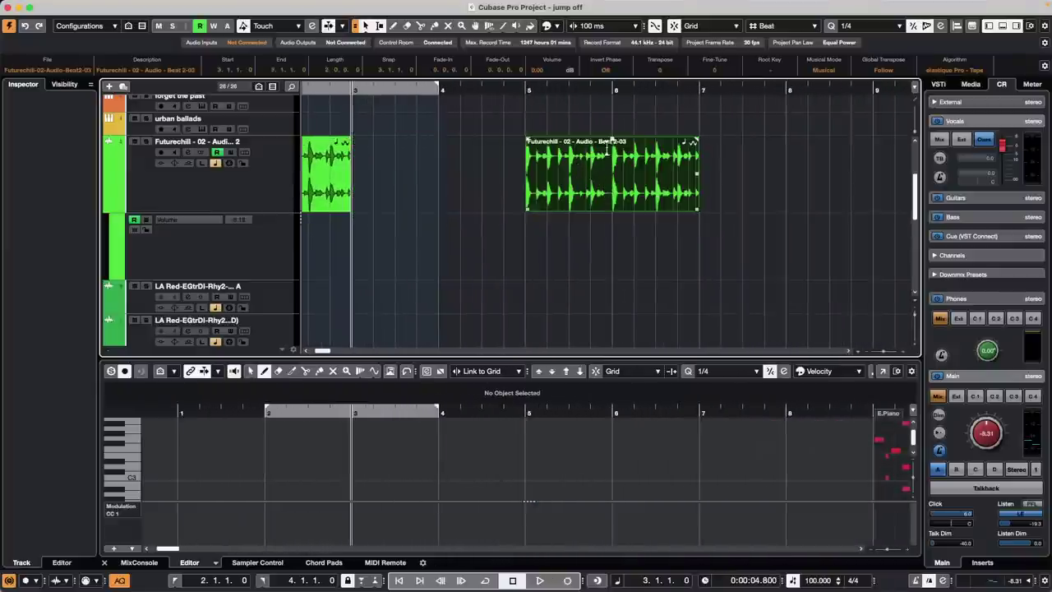
{"action": "left_click", "coordinate": [490, 26]}
{"action": "right_click", "coordinate": [491, 32]}
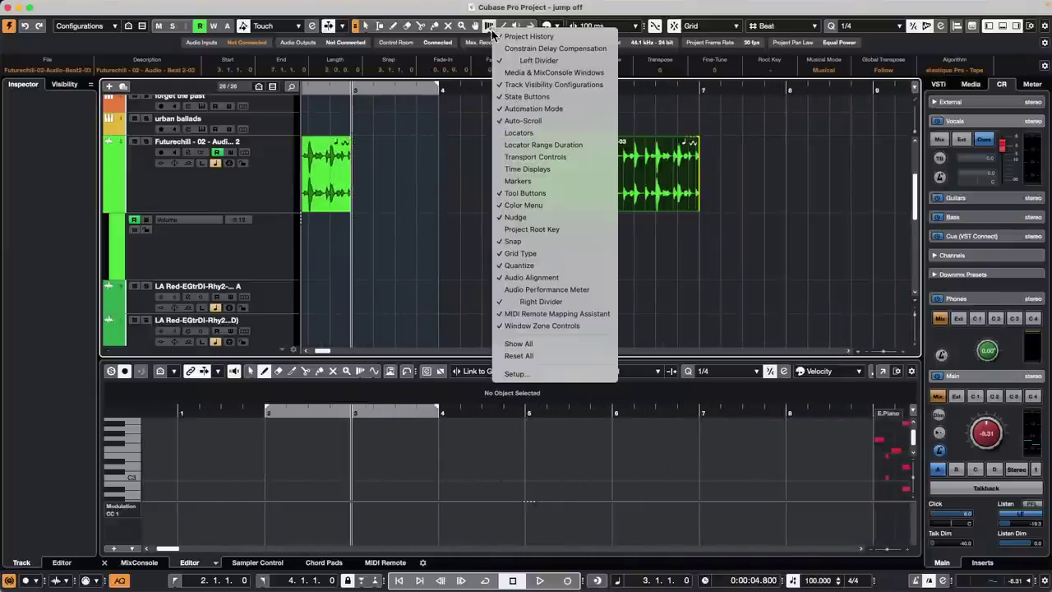
{"action": "left_click", "coordinate": [535, 146]}
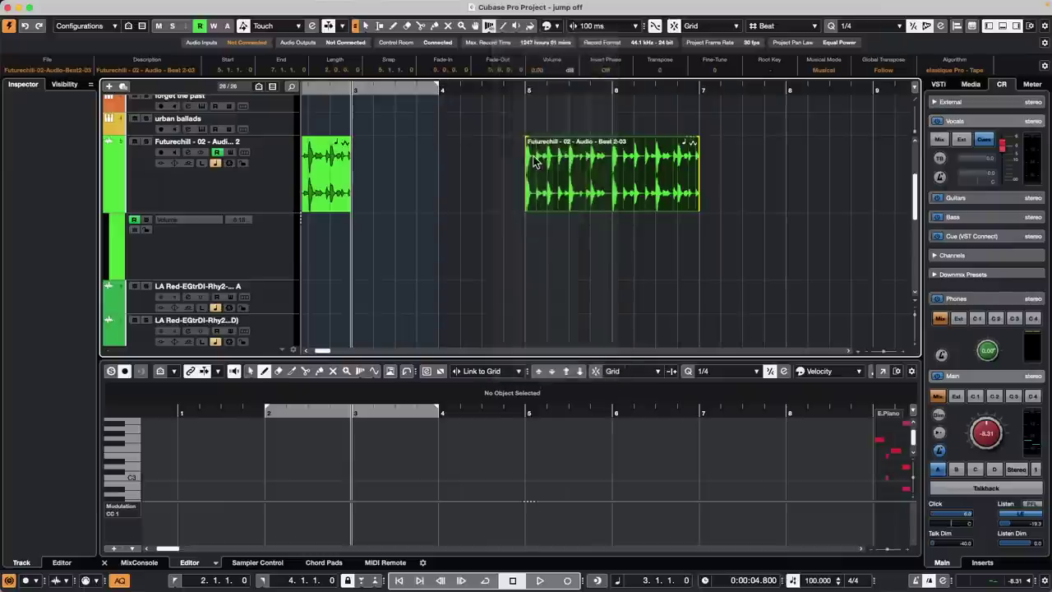
- Add warp markers at several hits along the bar 5 audio event and shift markers to stretch its timing after bar 6
{"action": "left_click", "coordinate": [567, 182]}
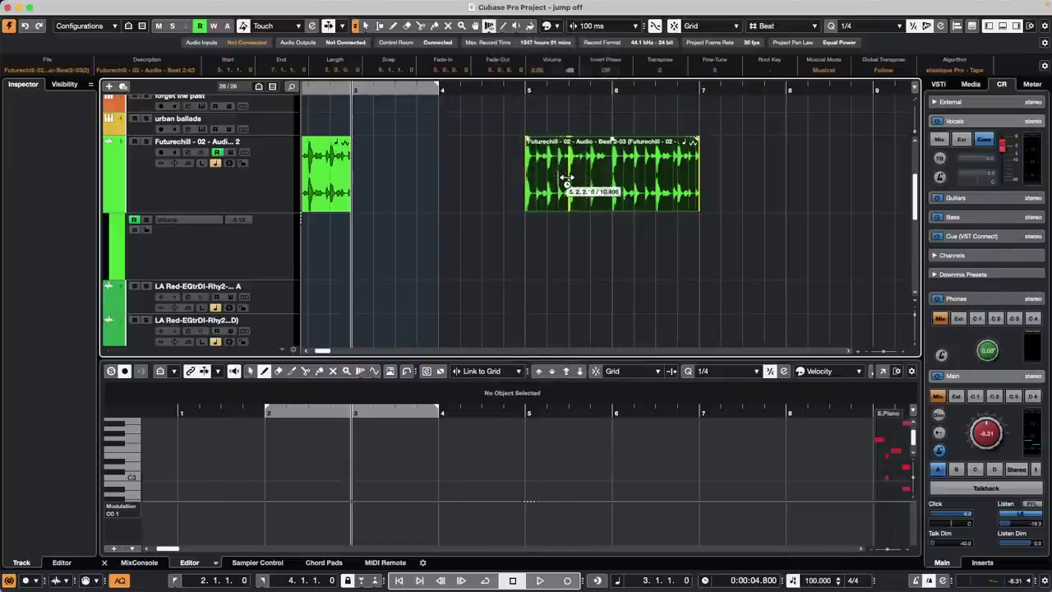
{"action": "left_click", "coordinate": [563, 179]}
{"action": "left_click", "coordinate": [595, 180]}
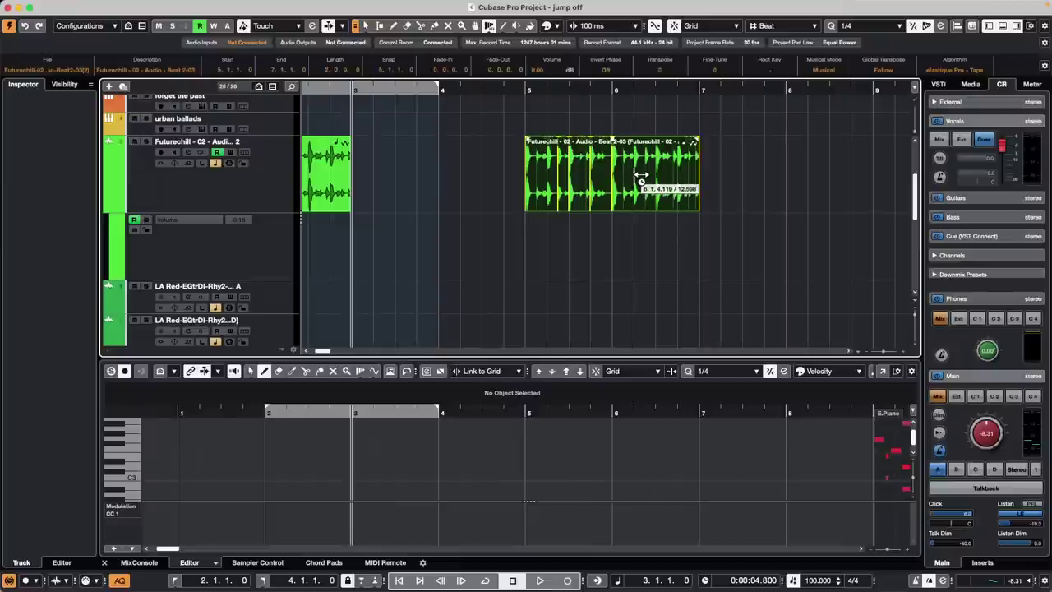
{"action": "left_click", "coordinate": [635, 179]}
{"action": "left_click", "coordinate": [646, 179]}
{"action": "left_click", "coordinate": [663, 177]}
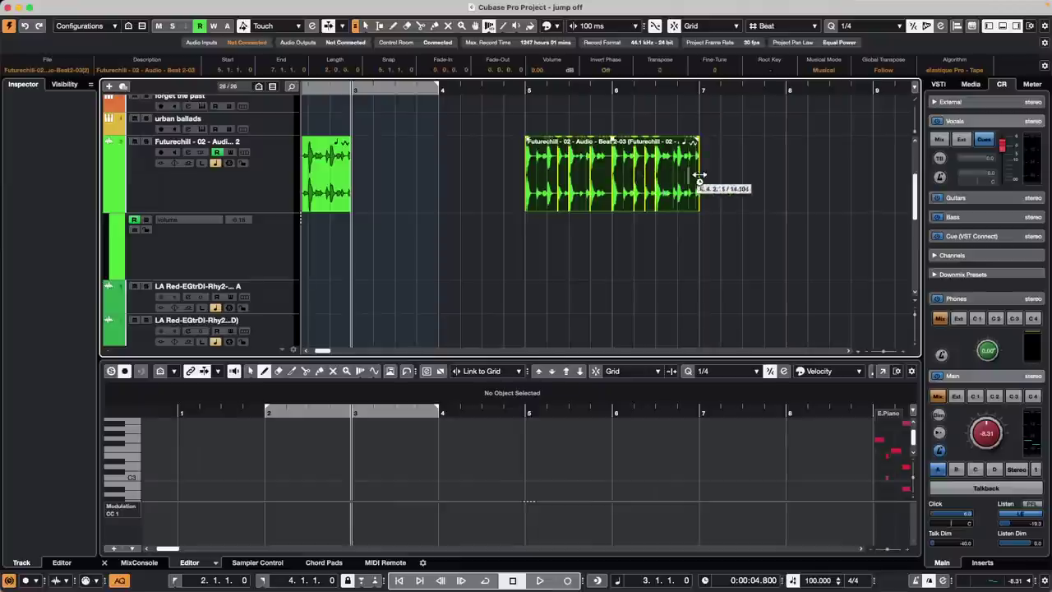
{"action": "left_click", "coordinate": [679, 178]}
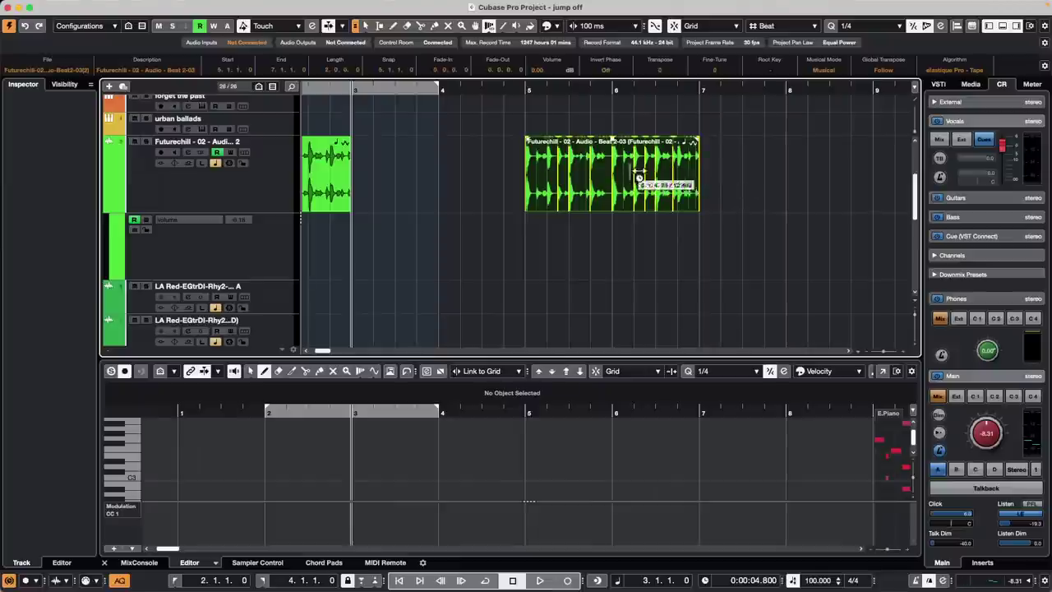
{"action": "mouse_move", "coordinate": [621, 176]}
{"action": "left_mouse_down"}
{"action": "mouse_move", "coordinate": [595, 178]}
{"action": "mouse_move", "coordinate": [694, 174]}
{"action": "mouse_move", "coordinate": [681, 176]}
{"action": "left_mouse_up"}
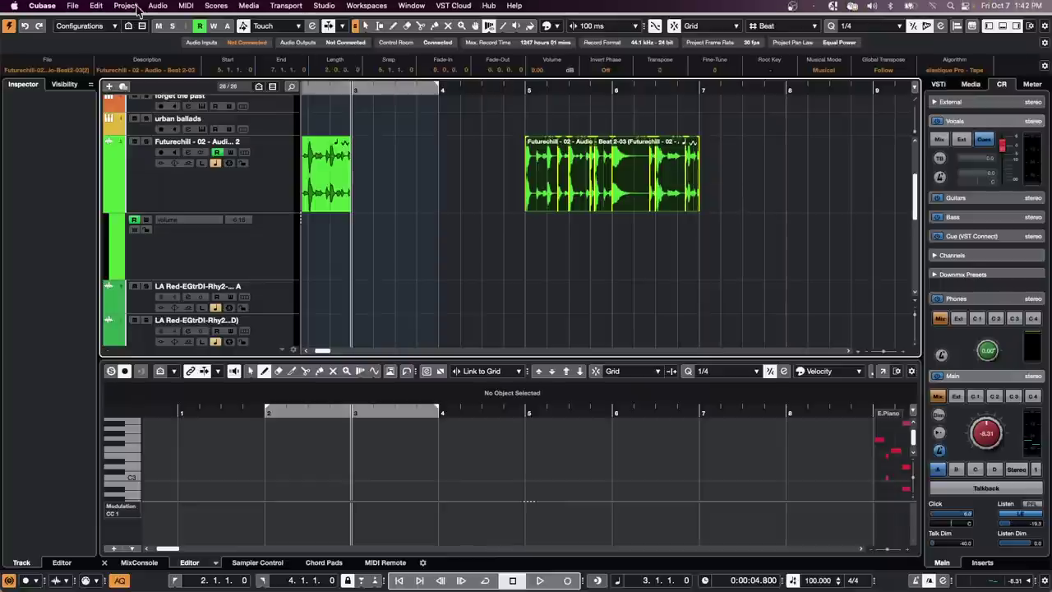
- Bounce the warped Futurechill event to a new audio file and replace the original event with it
{"action": "left_click", "coordinate": [168, 8]}
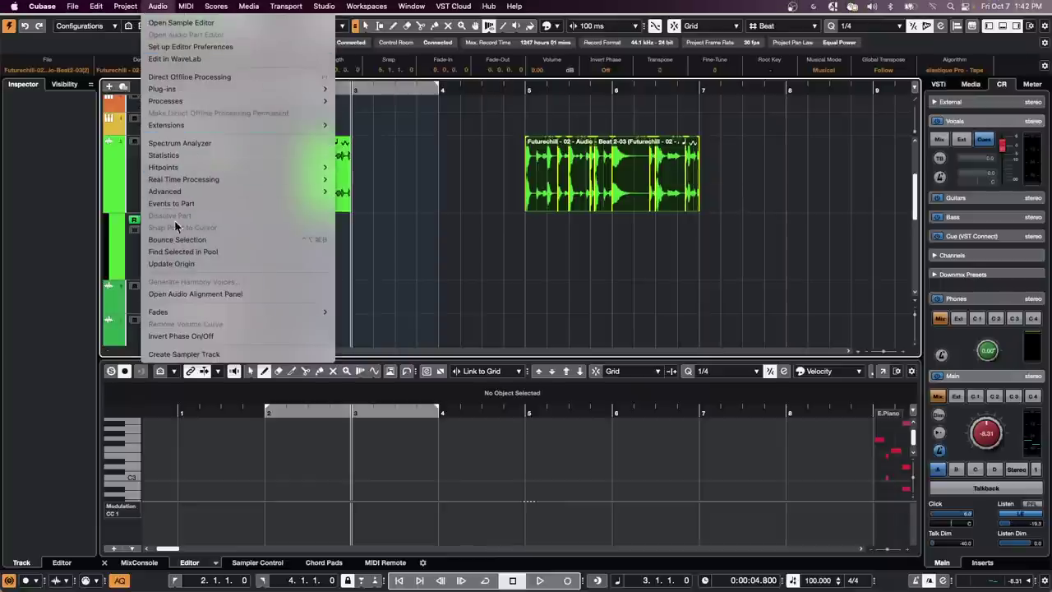
{"action": "mouse_move", "coordinate": [197, 89]}
{"action": "mouse_move", "coordinate": [396, 164]}
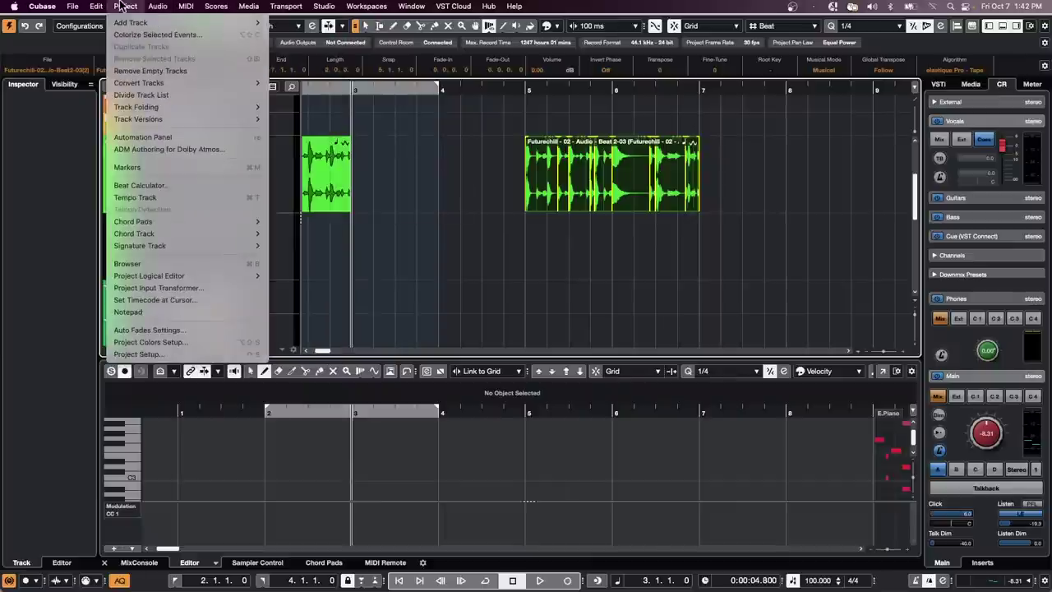
{"action": "mouse_move", "coordinate": [165, 171]}
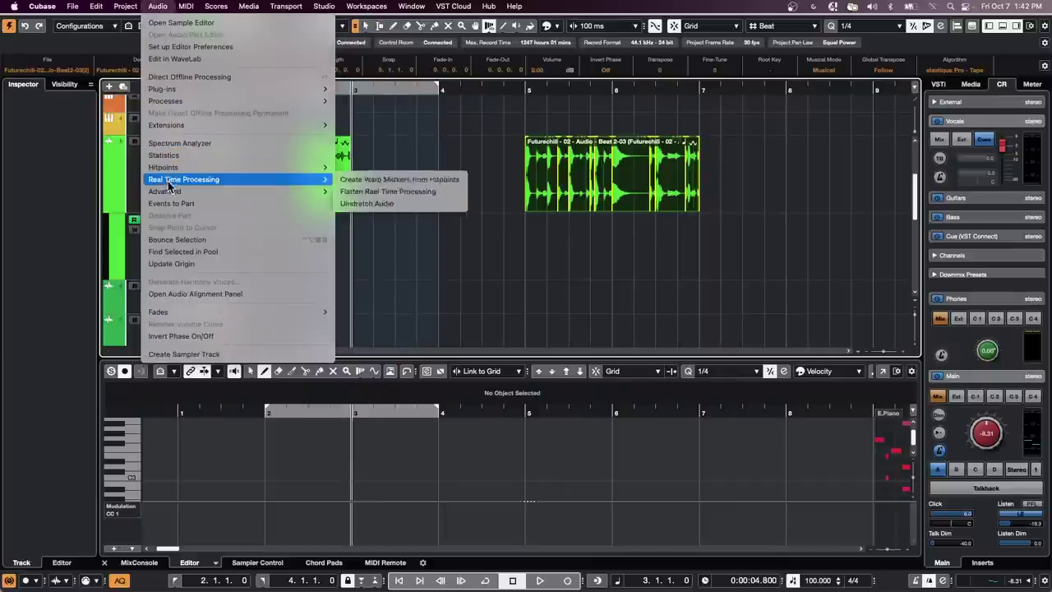
{"action": "mouse_move", "coordinate": [192, 182]}
{"action": "left_click", "coordinate": [179, 239]}
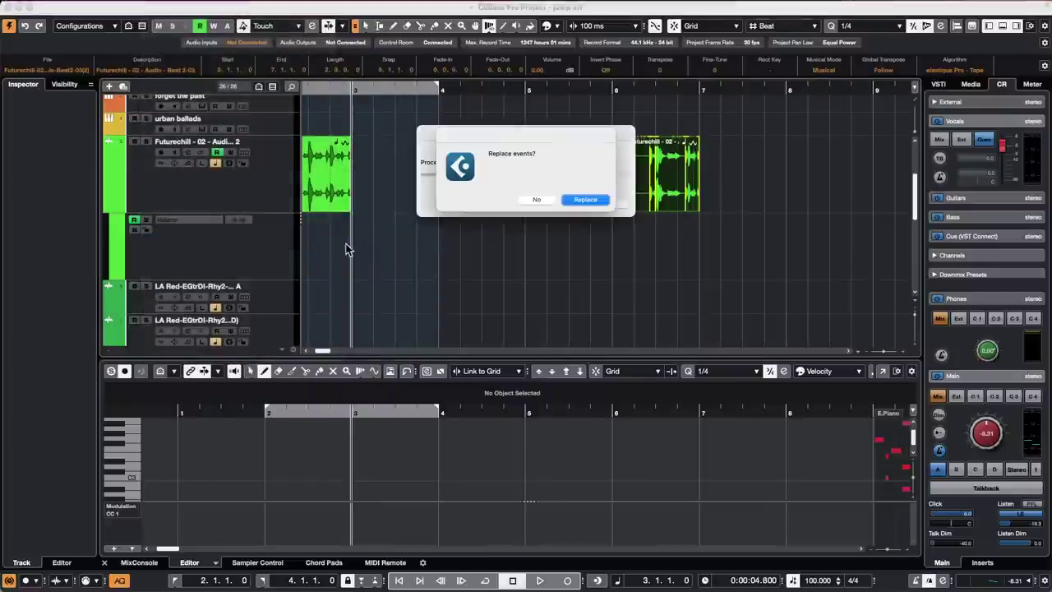
{"action": "left_click", "coordinate": [598, 200]}
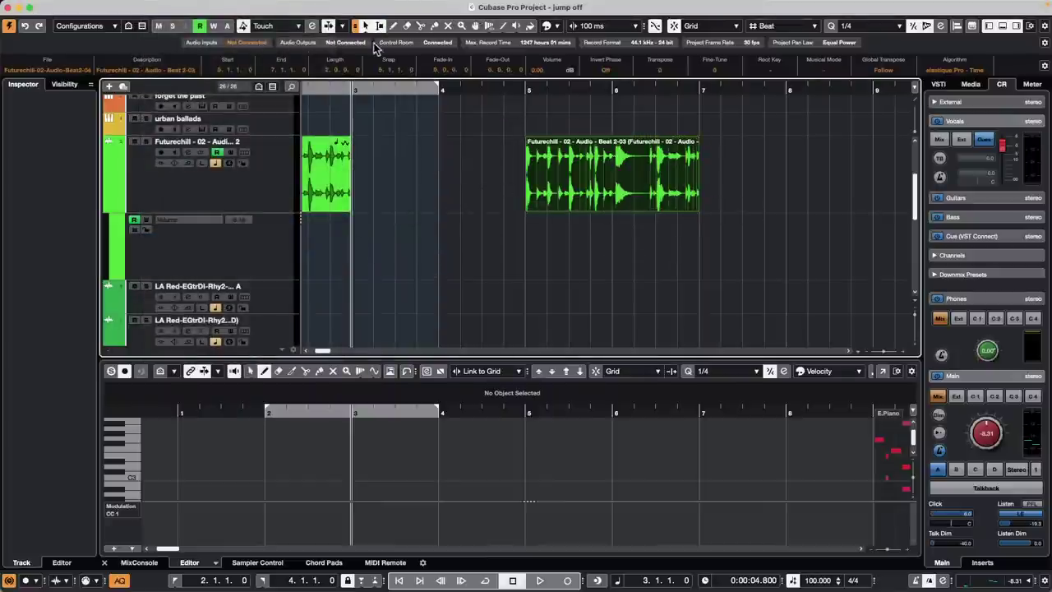
- Return the project cursor to bar 1 and save the project under a new name, "jump off" followed by the person's first name
{"action": "left_click", "coordinate": [399, 87]}
{"action": "left_click_drag", "start_coordinate": [400, 87], "coordinate": [229, 90]}
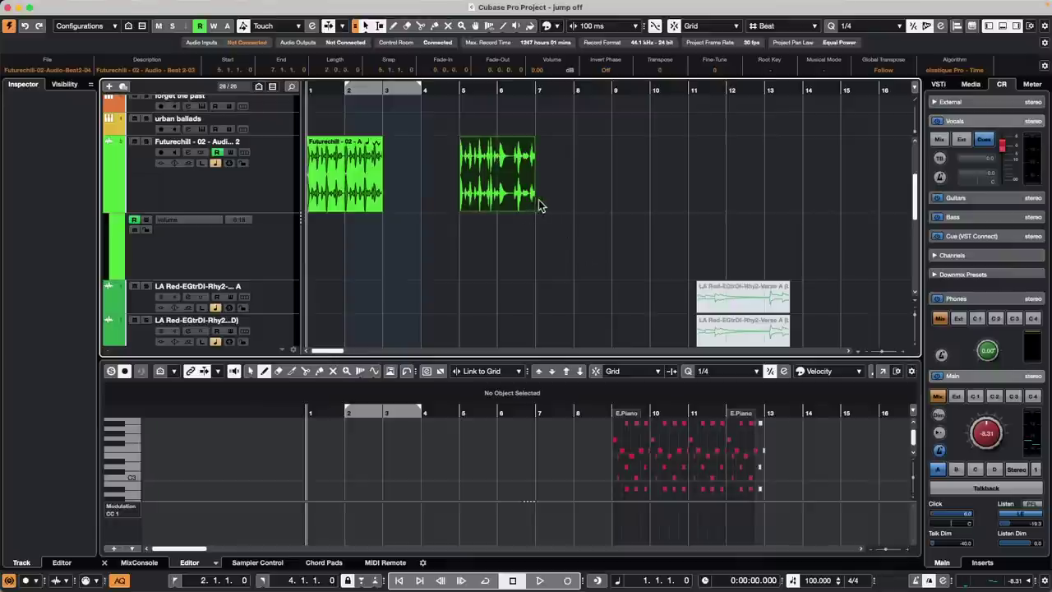
{"action": "mouse_move", "coordinate": [128, 6]}
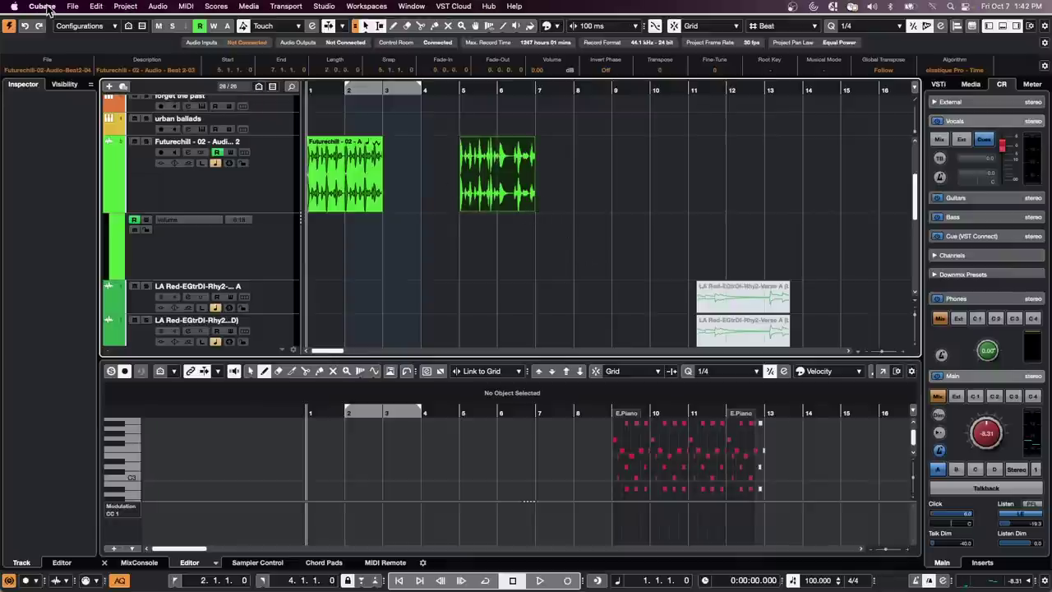
{"action": "left_click", "coordinate": [71, 7]}
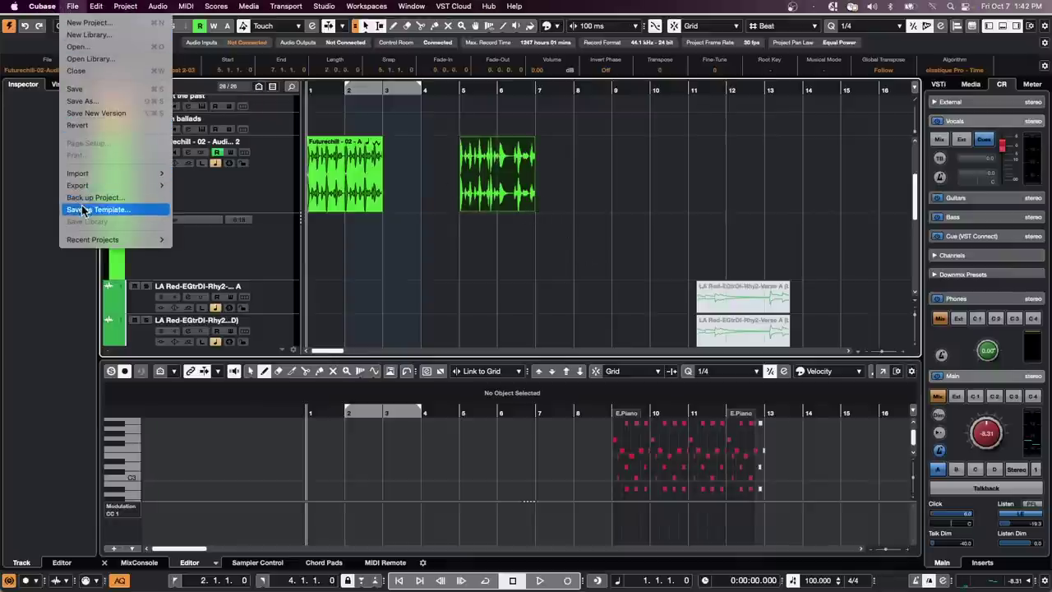
{"action": "left_click", "coordinate": [82, 101]}
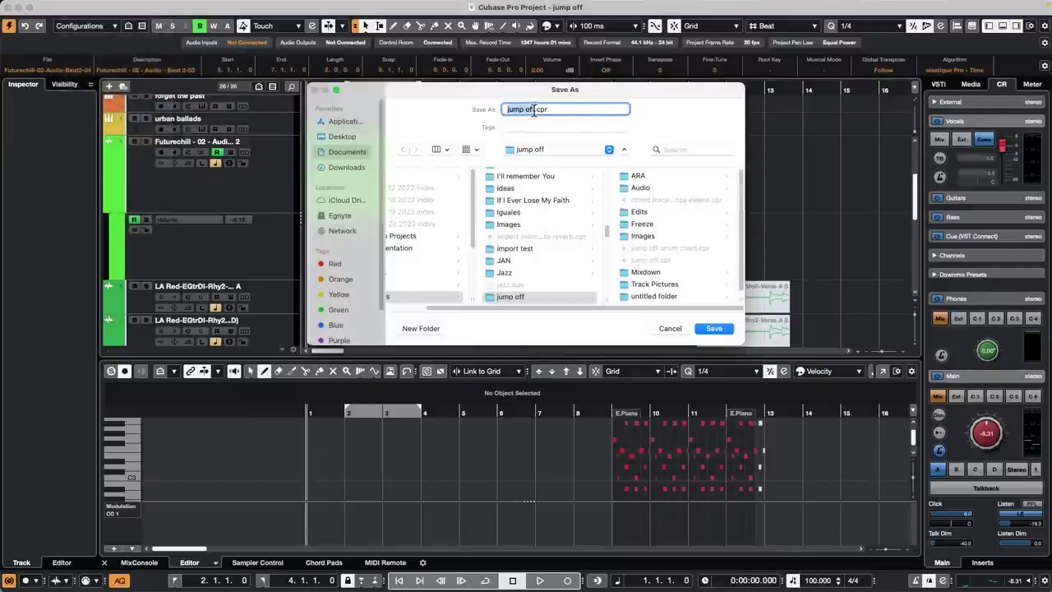
{"action": "left_click", "coordinate": [533, 109]}
{"action": "key", "text": "Right"}
{"action": "key", "text": "Right"}
{"action": "key", "text": "Right"}
{"action": "key", "text": "Right"}
{"action": "key", "text": "Right"}
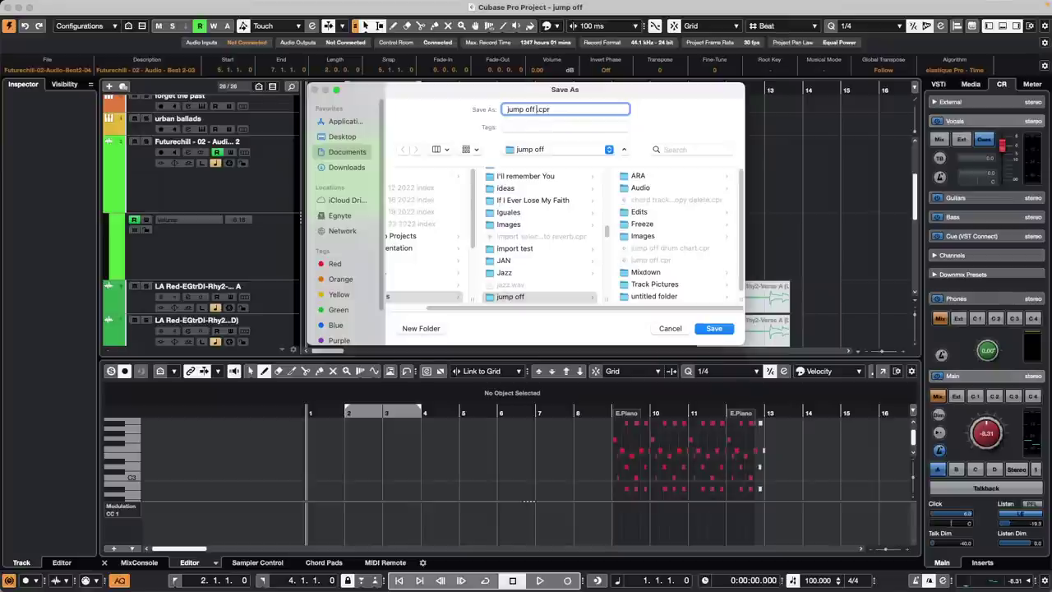
{"action": "type", "text": "tiago"}
{"action": "key", "text": "Return"}
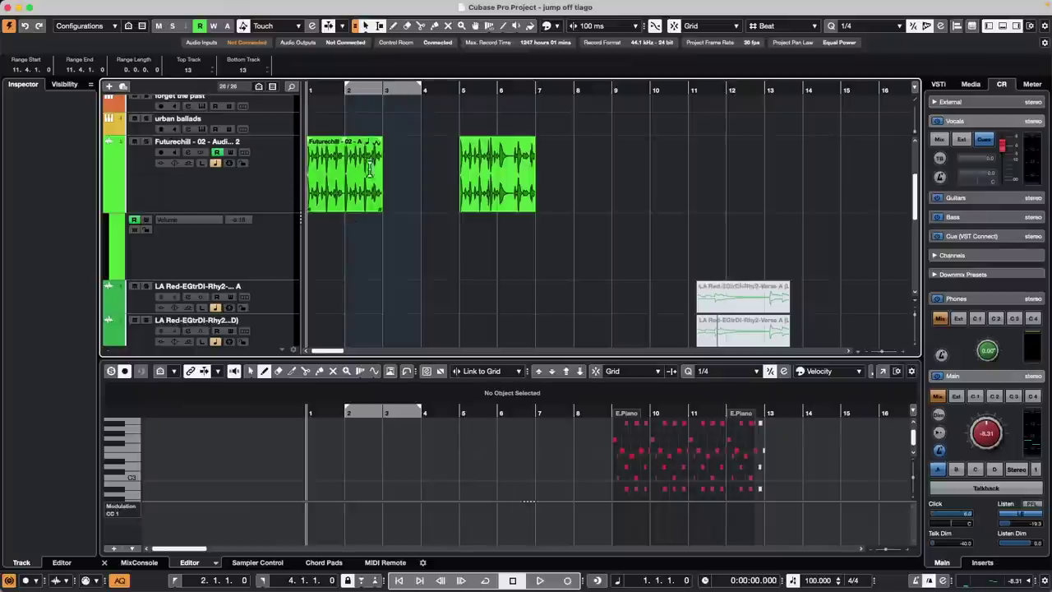
- Close the project, reopen the newly saved version from the recent projects and activate it without resolving the missing files
{"action": "left_click", "coordinate": [7, 9]}
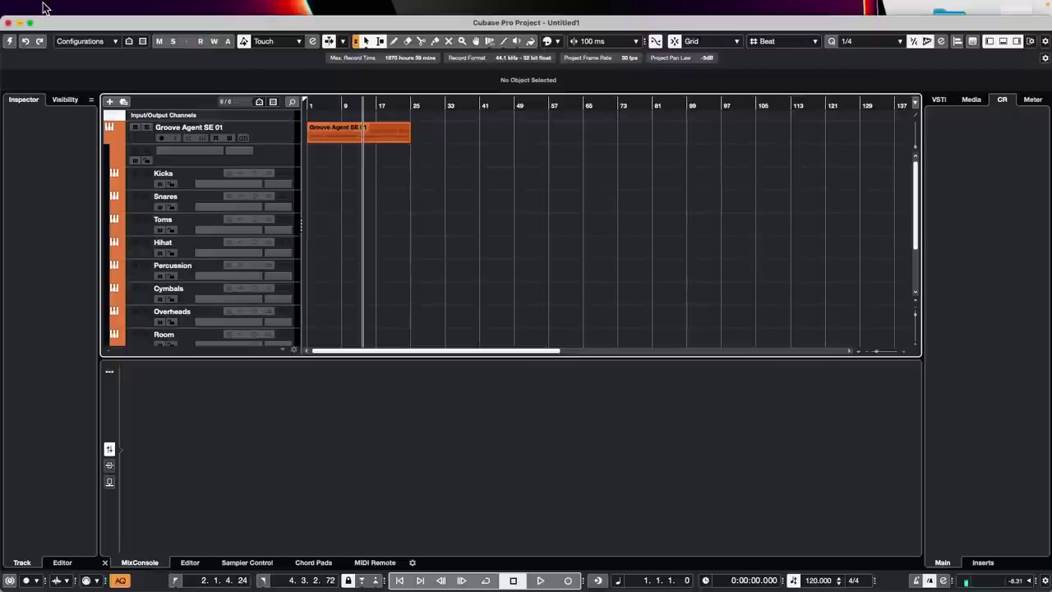
{"action": "left_click", "coordinate": [70, 6]}
{"action": "mouse_move", "coordinate": [102, 239]}
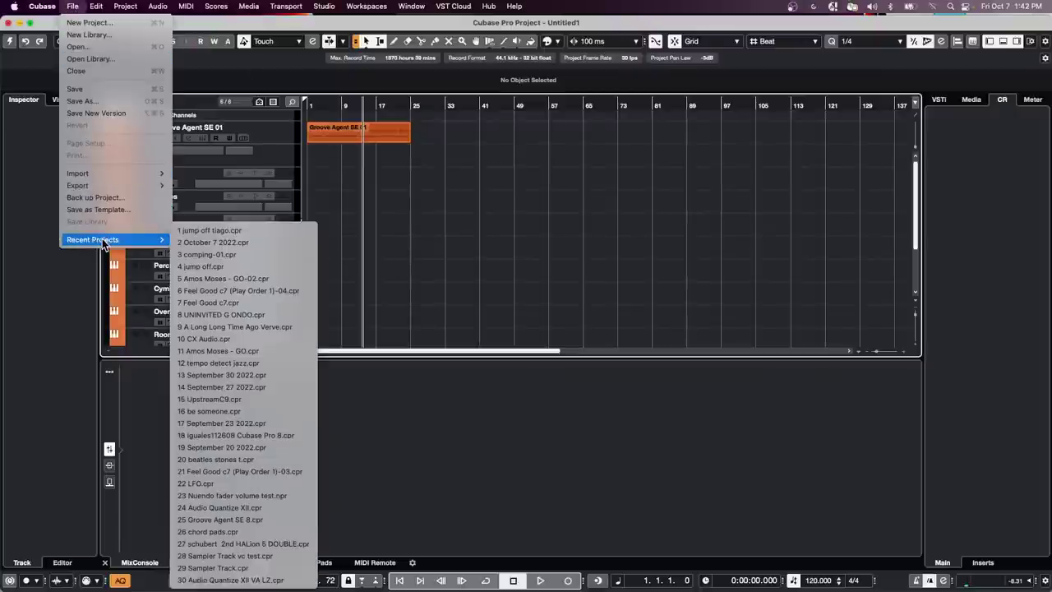
{"action": "left_click", "coordinate": [198, 232]}
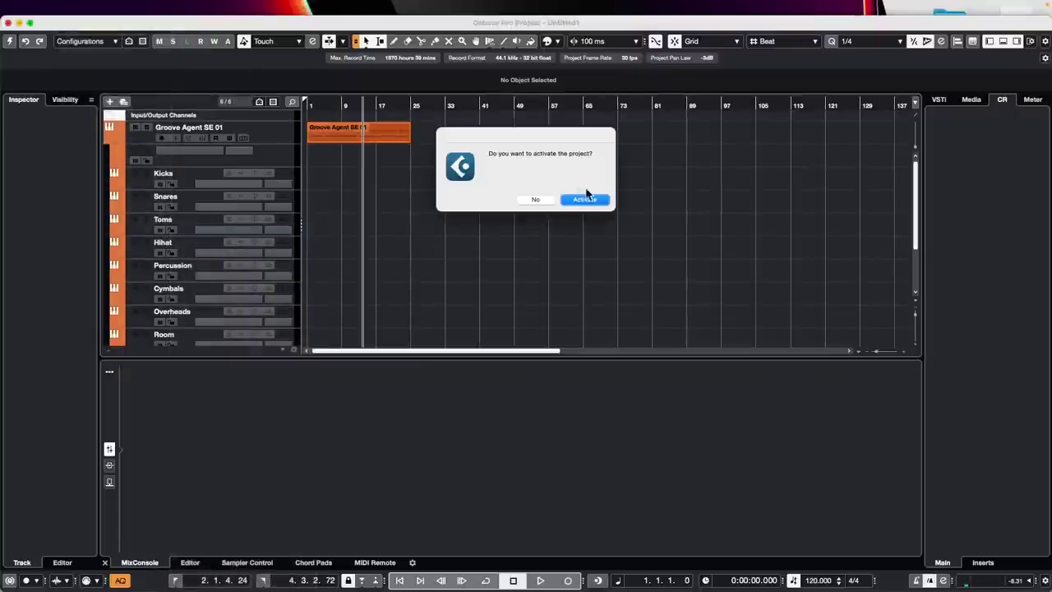
{"action": "left_click", "coordinate": [585, 200]}
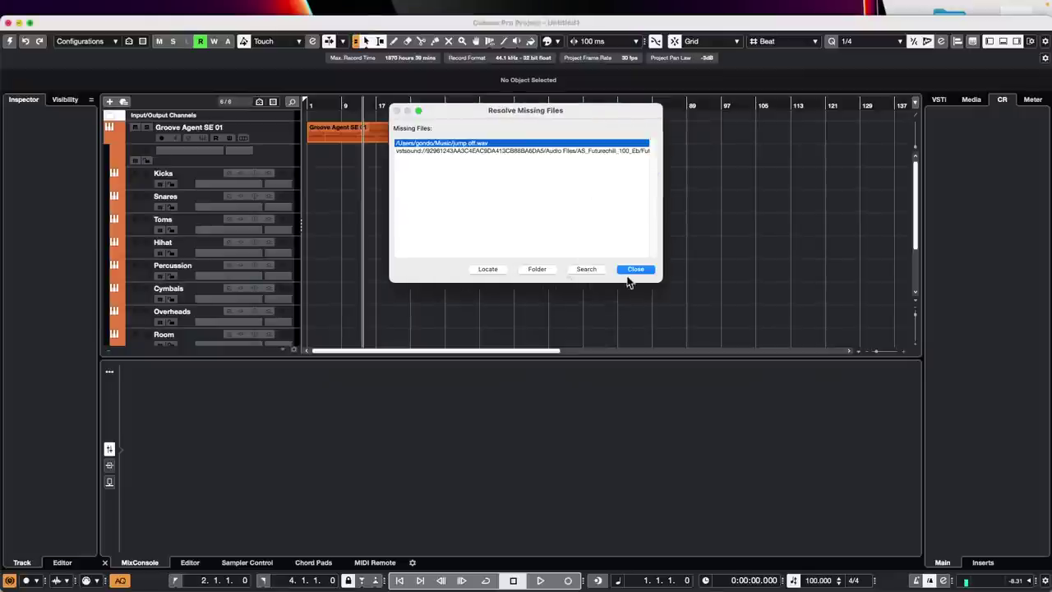
{"action": "left_click", "coordinate": [636, 269]}
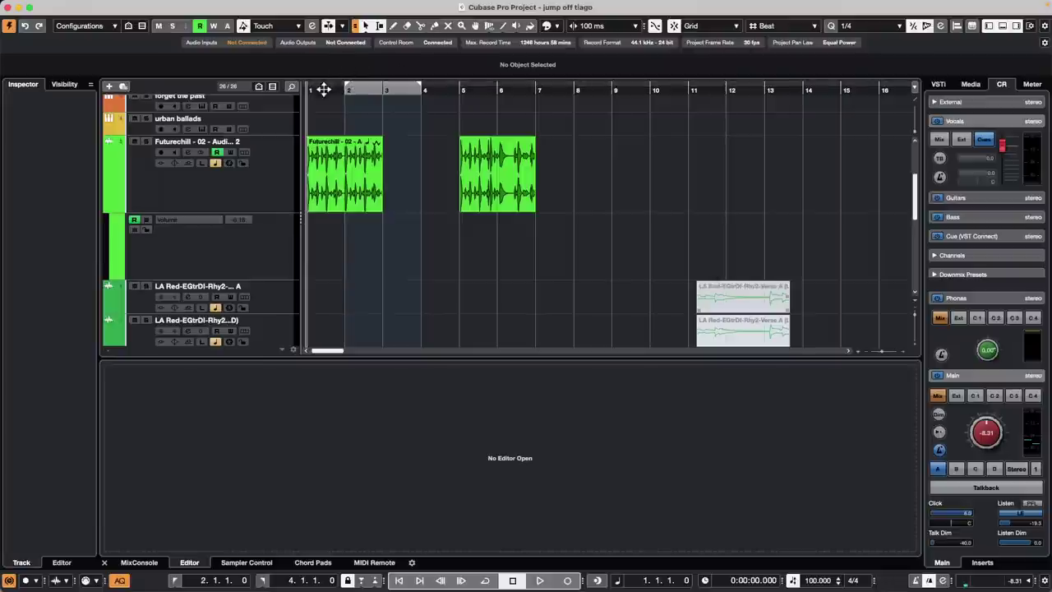
- Add a stereo audio track below the Futurechill track and move the bounced bar 5 event onto it at bar 1
{"action": "key", "text": "h"}
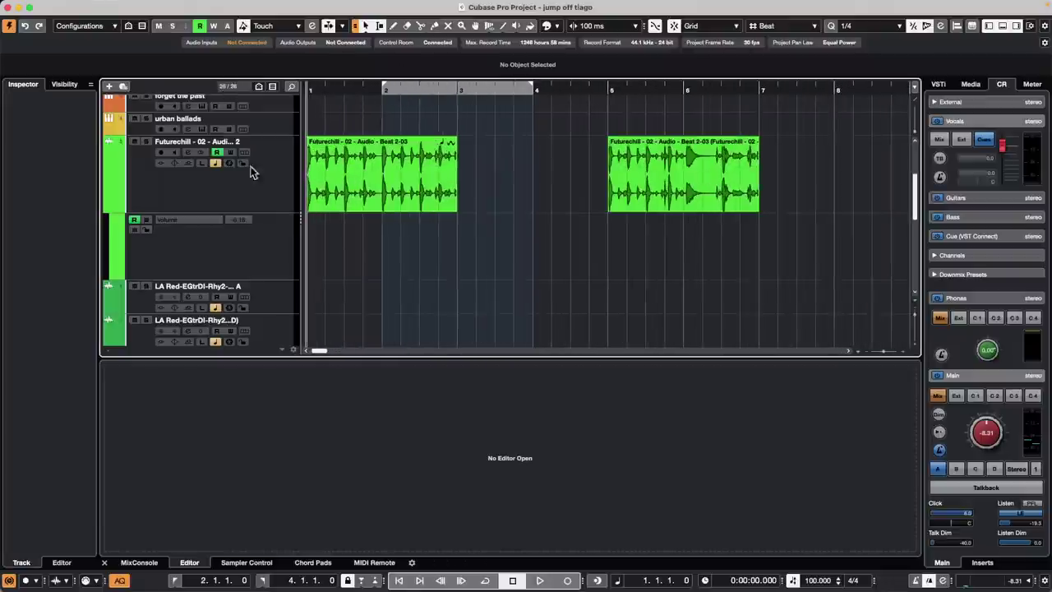
{"action": "right_click", "coordinate": [252, 185]}
{"action": "mouse_move", "coordinate": [329, 194]}
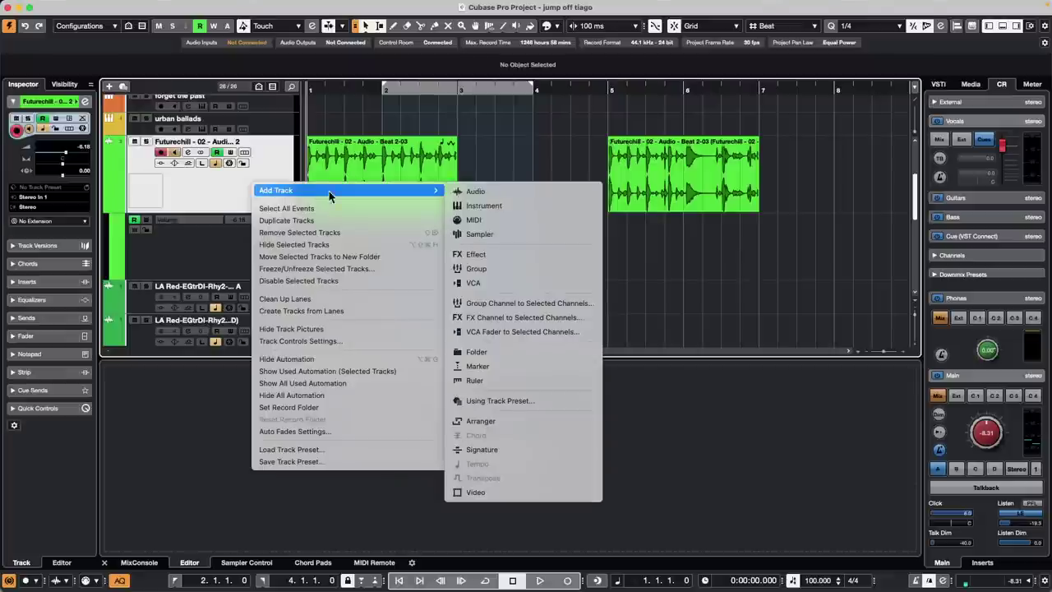
{"action": "left_click", "coordinate": [512, 192]}
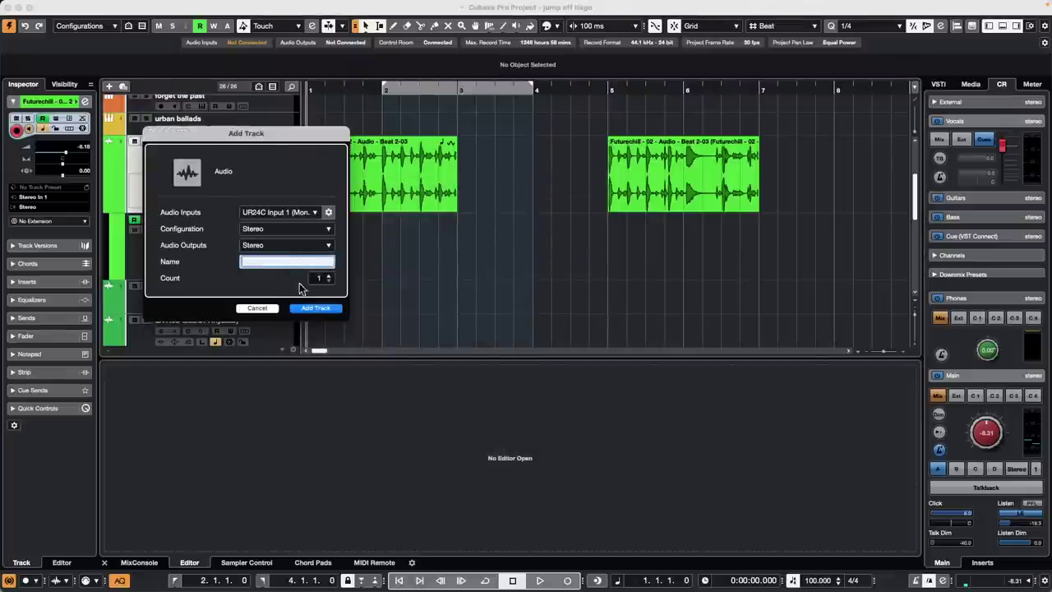
{"action": "left_click", "coordinate": [317, 309]}
{"action": "left_click_drag", "start_coordinate": [692, 191], "coordinate": [354, 297]}
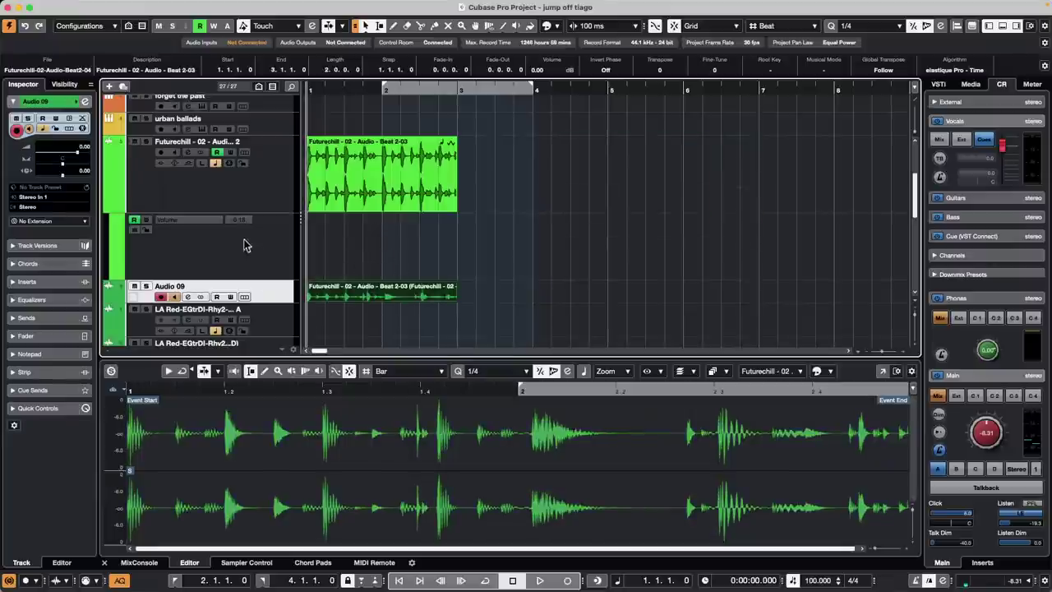
- Hide the Futurechill track's volume automation lane and enlarge the new audio track to compare both waveforms at bar 2
{"action": "left_click", "coordinate": [106, 210]}
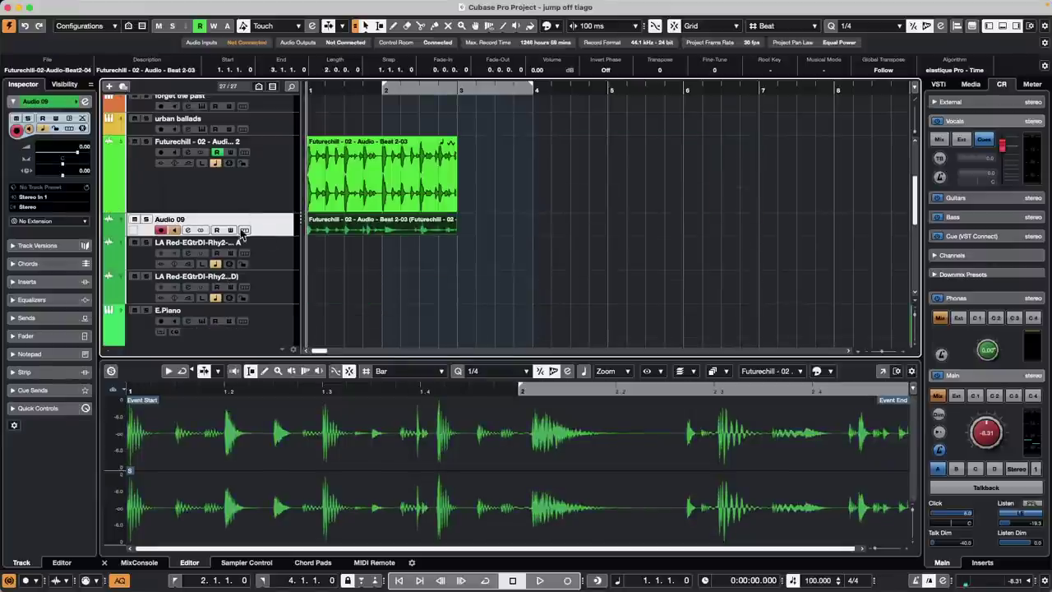
{"action": "left_click_drag", "start_coordinate": [277, 234], "coordinate": [274, 281]}
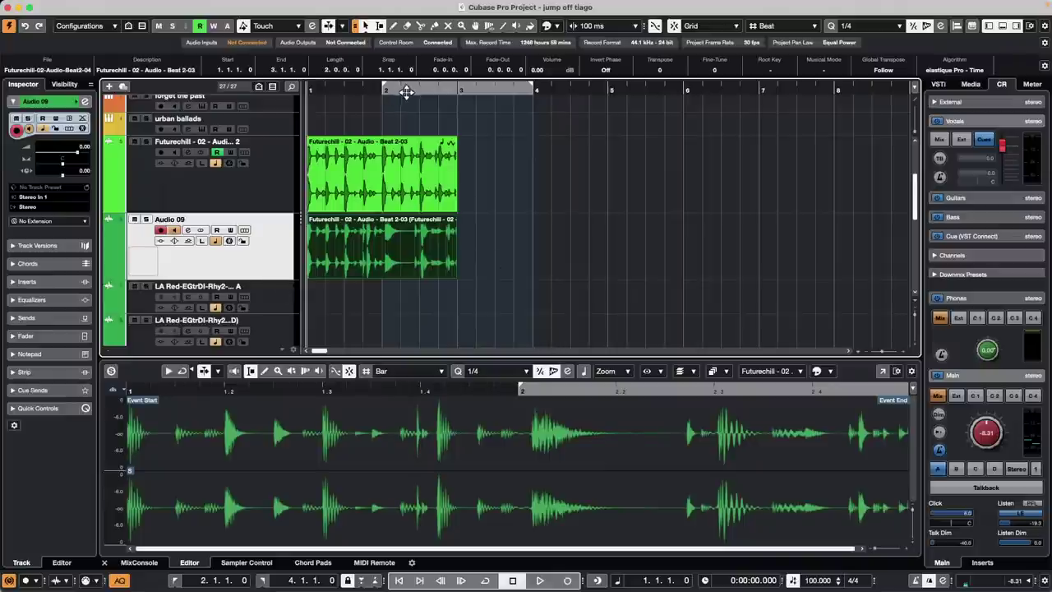
{"action": "left_click_drag", "start_coordinate": [403, 88], "coordinate": [381, 127]}
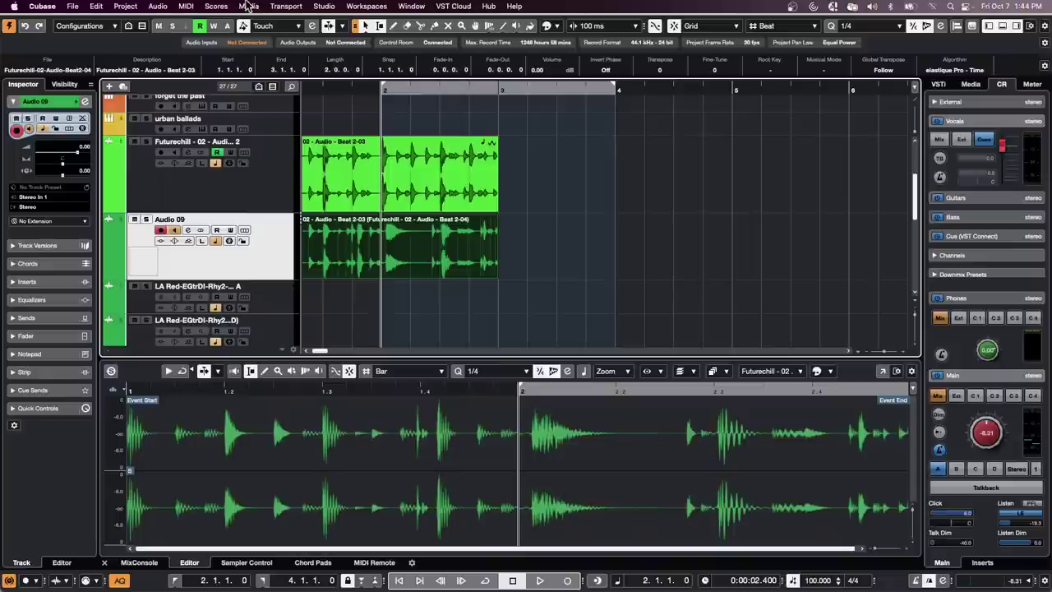
- Open the MediaBay to view its file browser and plug-in presets, and close it again
{"action": "left_click", "coordinate": [248, 6]}
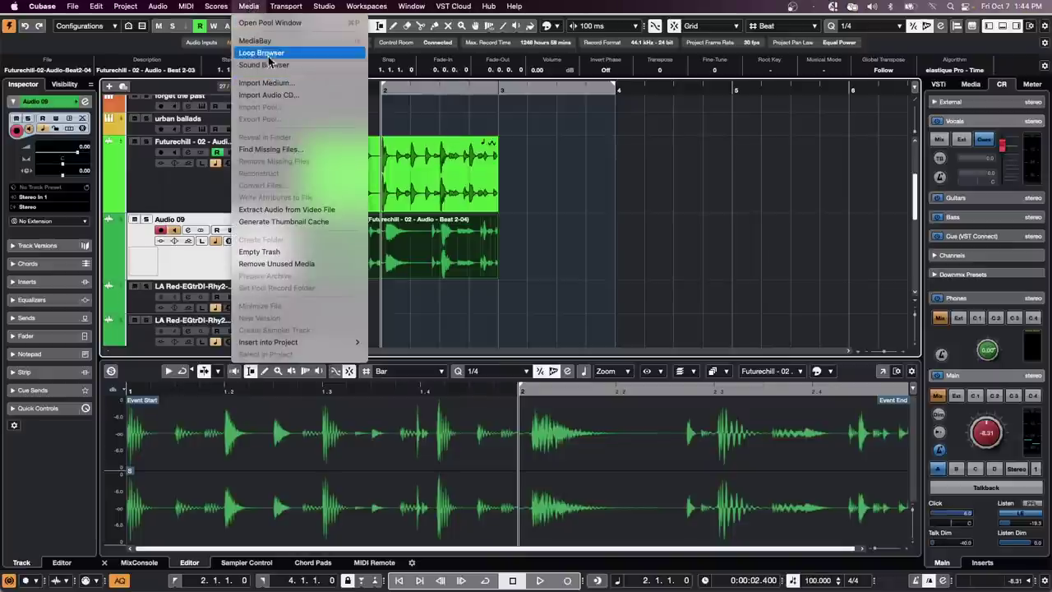
{"action": "left_click", "coordinate": [254, 40]}
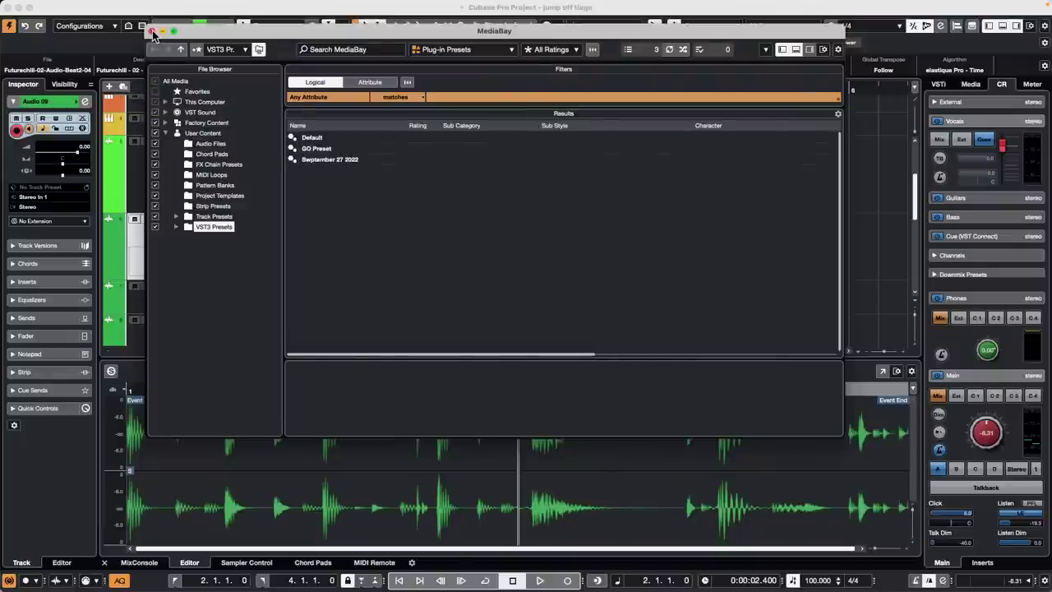
{"action": "left_click", "coordinate": [152, 32]}
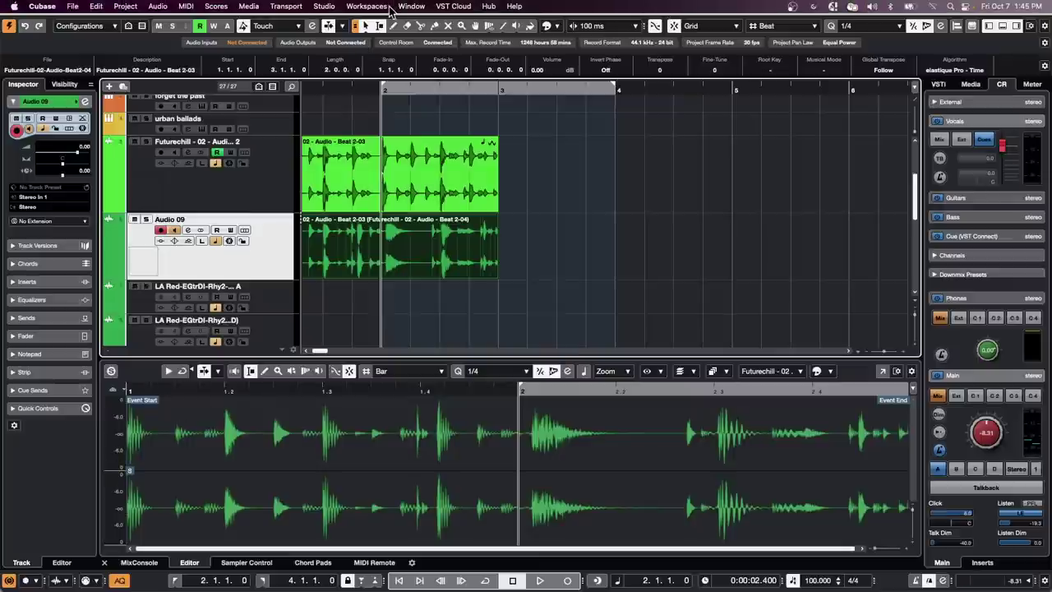
- Check the Steinberg UR24C ports, latency and buffer size in Studio Setup and its control panel, and close both without changes
{"action": "left_click", "coordinate": [411, 7]}
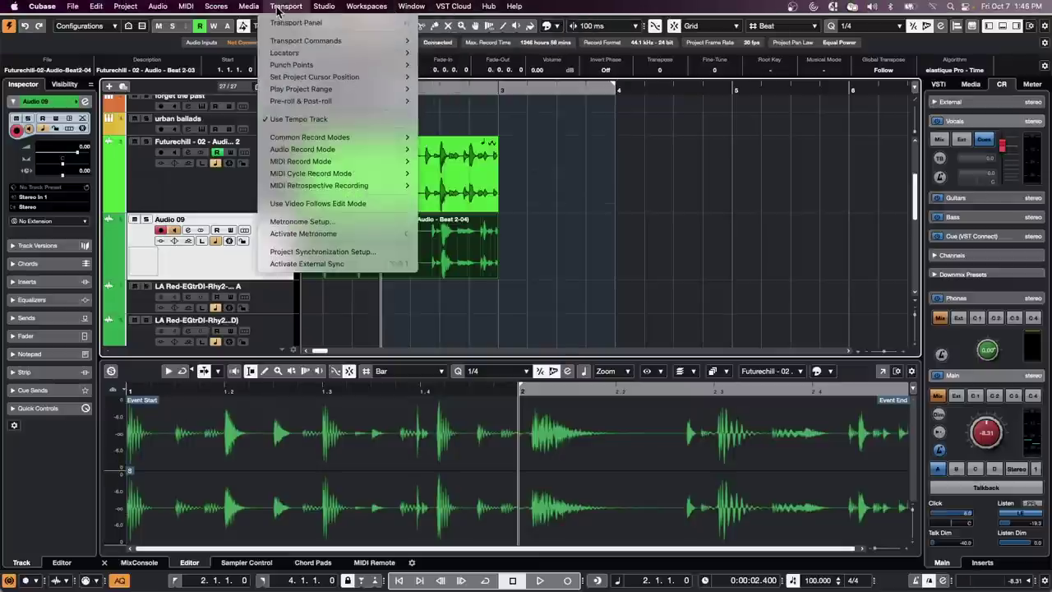
{"action": "mouse_move", "coordinate": [325, 7]}
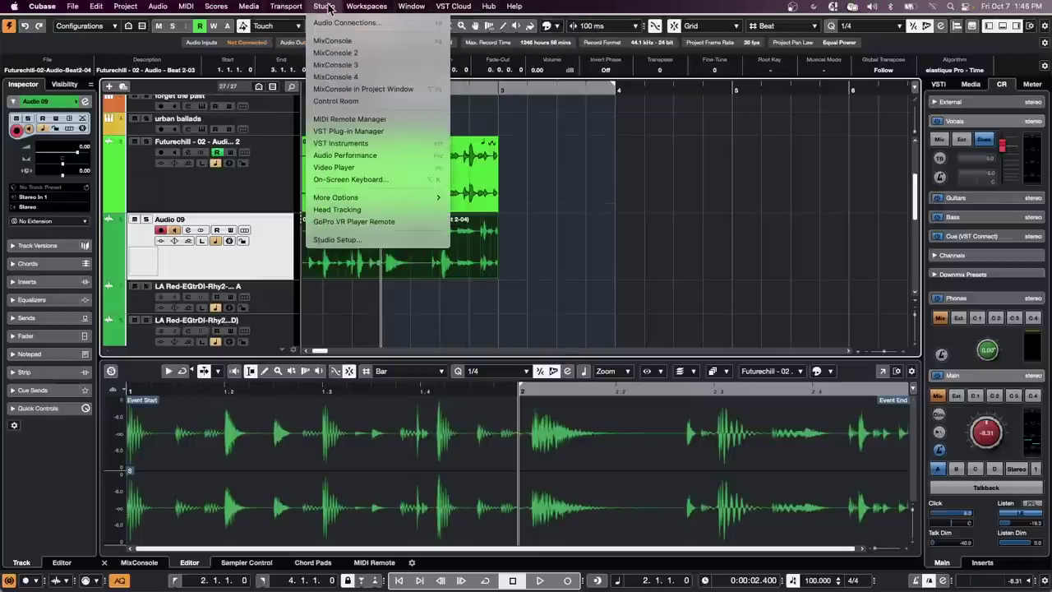
{"action": "left_click", "coordinate": [337, 239]}
{"action": "left_click", "coordinate": [372, 139]}
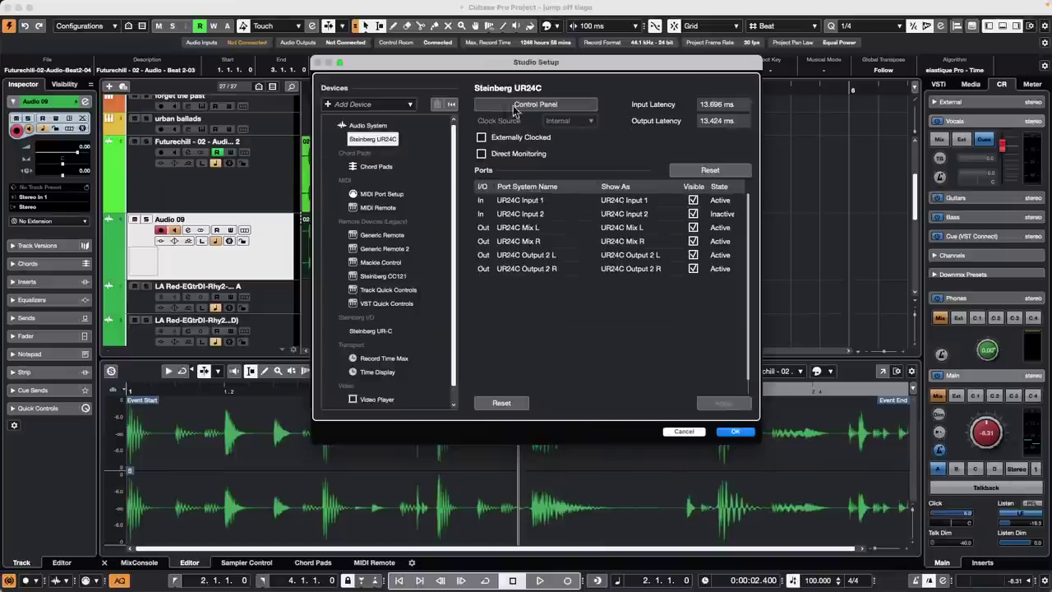
{"action": "left_click", "coordinate": [578, 105]}
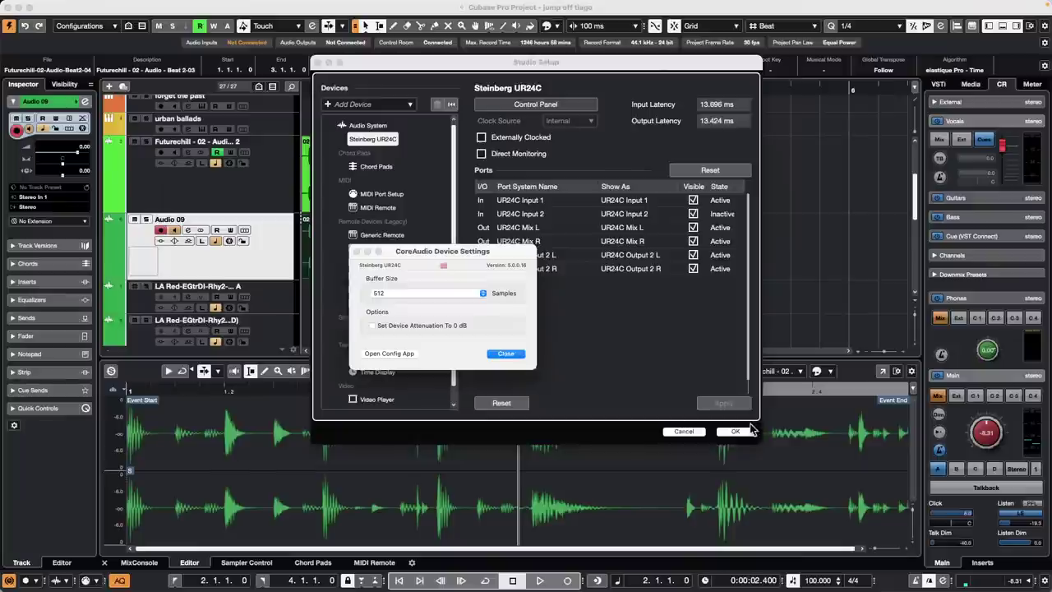
{"action": "left_click", "coordinate": [508, 353]}
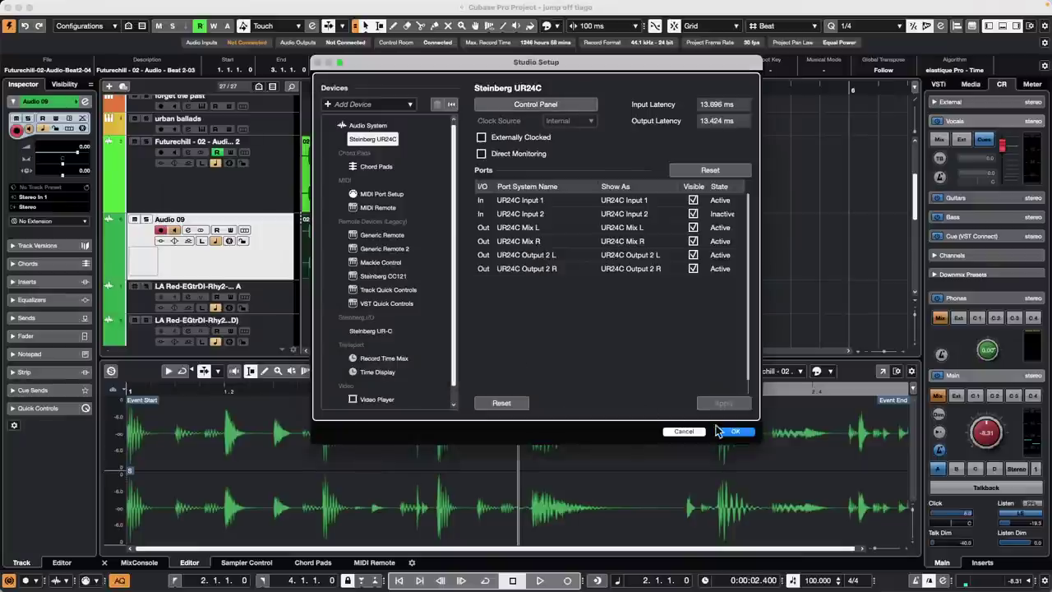
{"action": "left_click", "coordinate": [731, 430]}
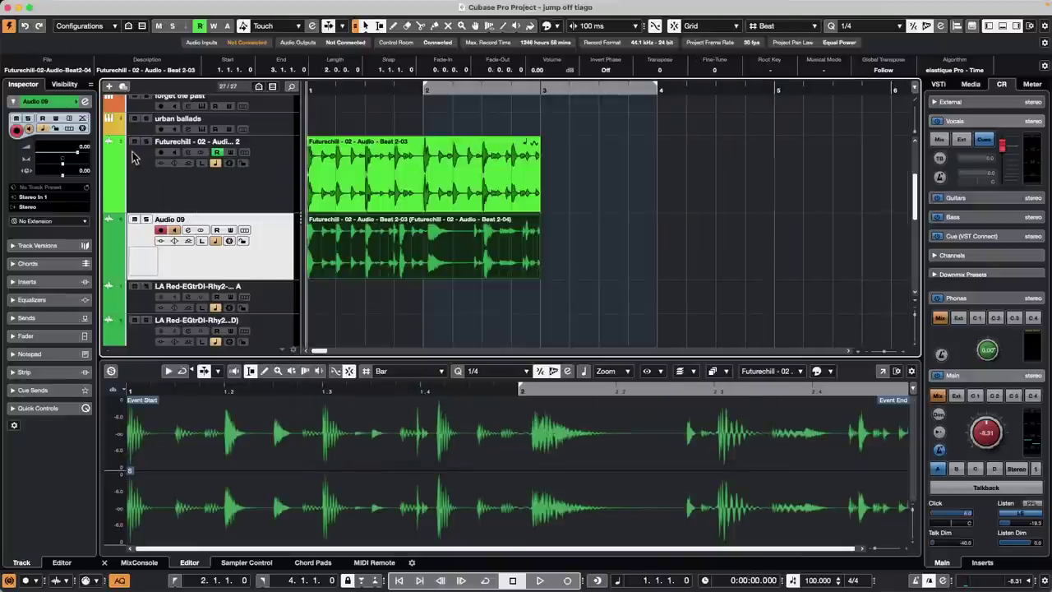
- Select the Futurechill audio track and expand its insert effects section
{"action": "left_click", "coordinate": [244, 200]}
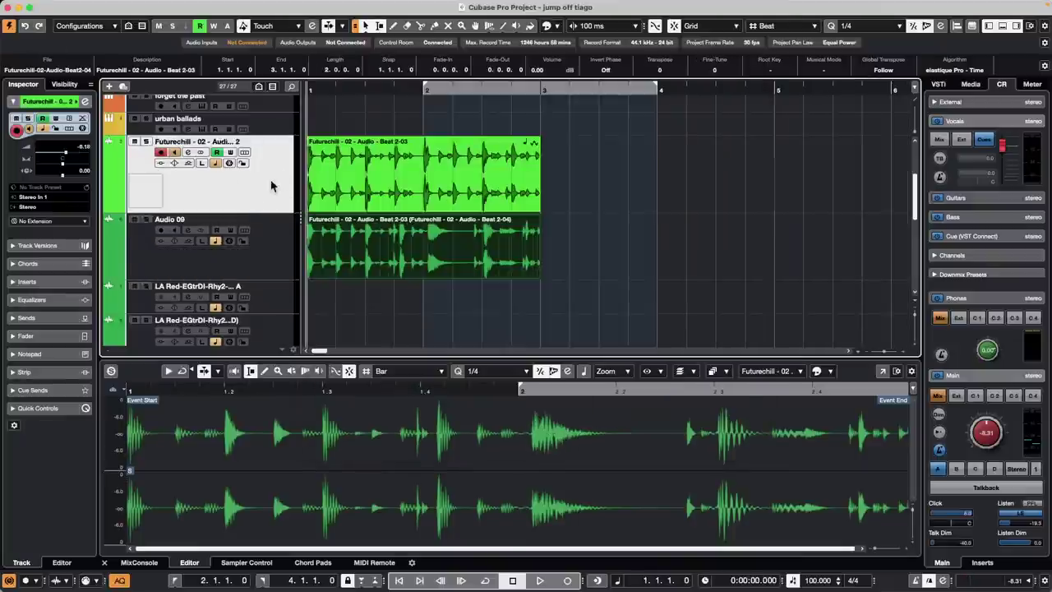
{"action": "left_click", "coordinate": [37, 281]}
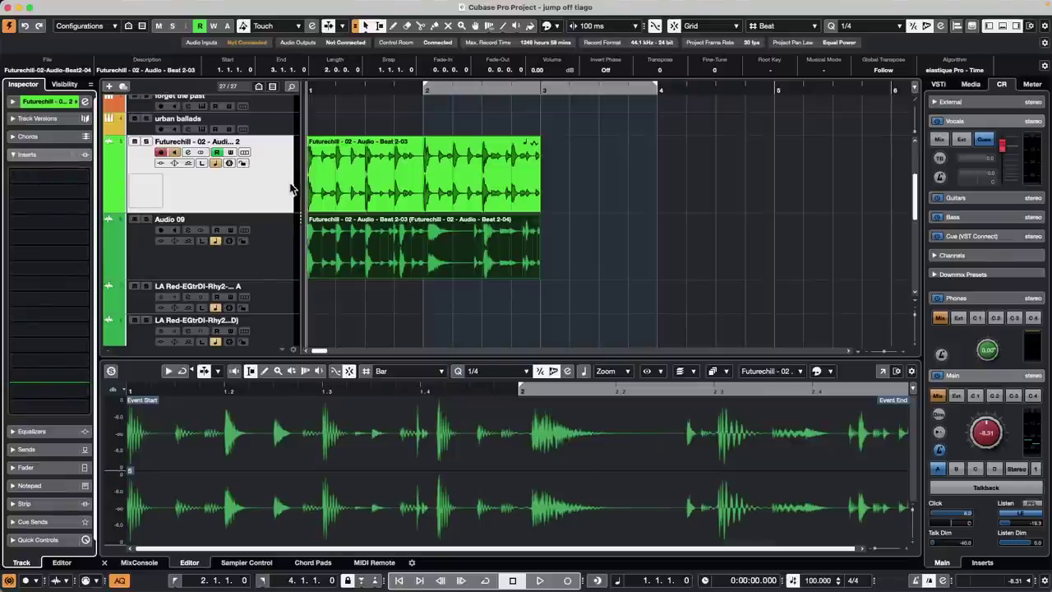
{"action": "right_click", "coordinate": [229, 193]}
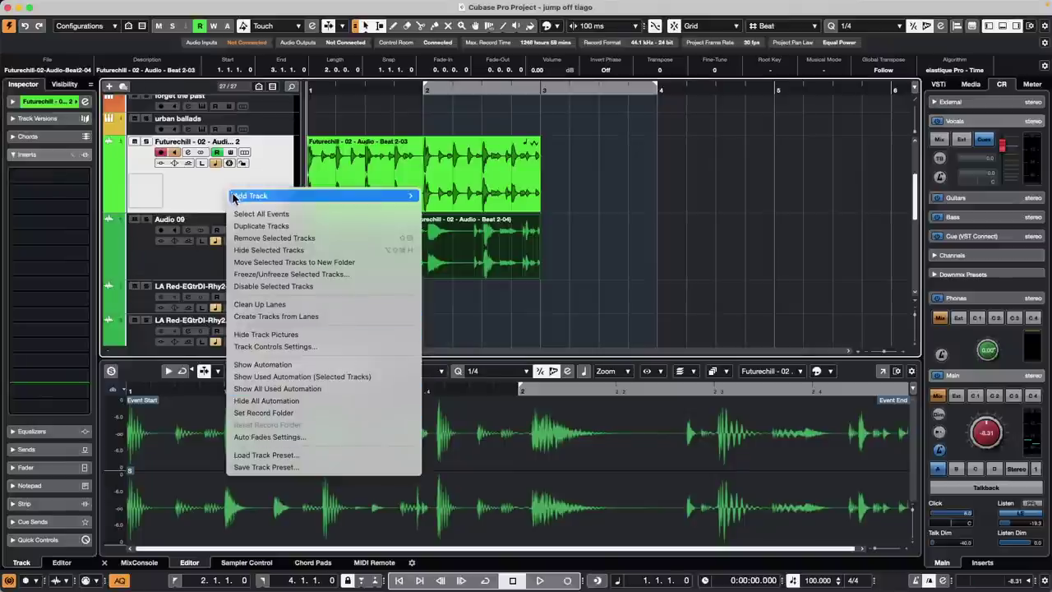
{"action": "left_click", "coordinate": [203, 193]}
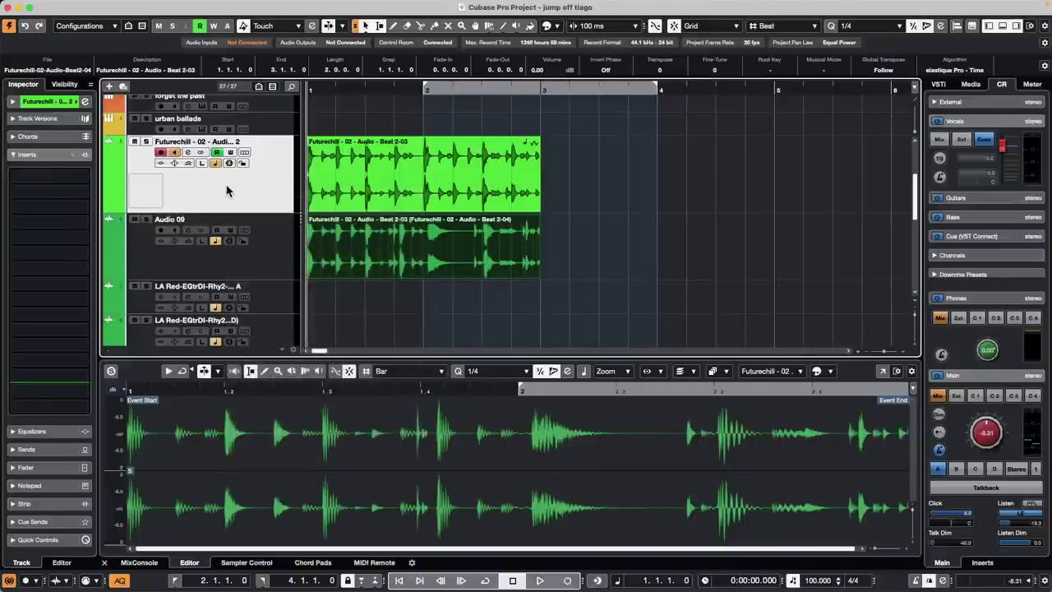
{"action": "right_click", "coordinate": [228, 187]}
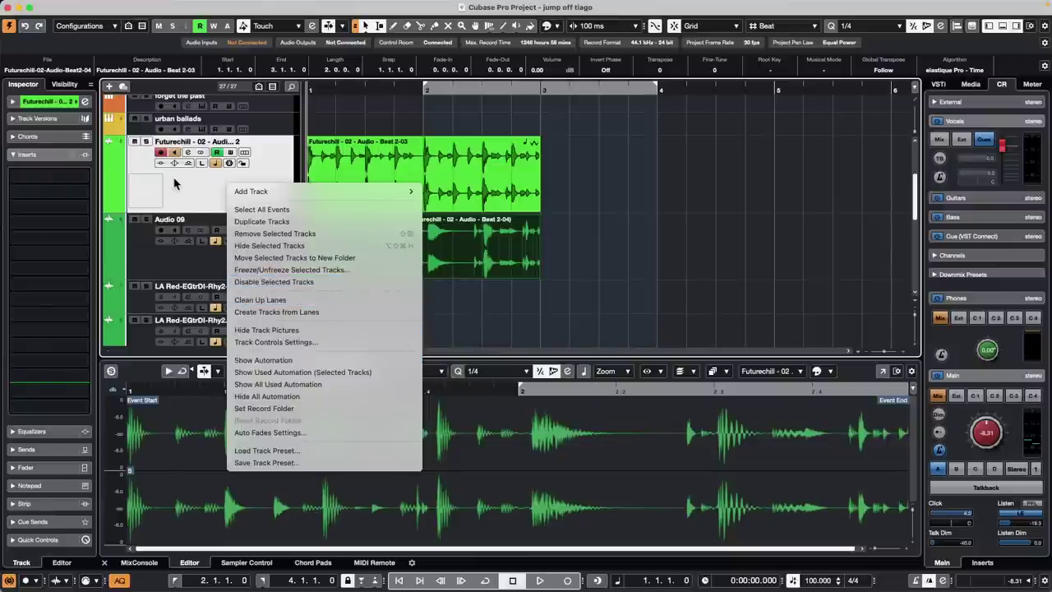
{"action": "left_click", "coordinate": [209, 194]}
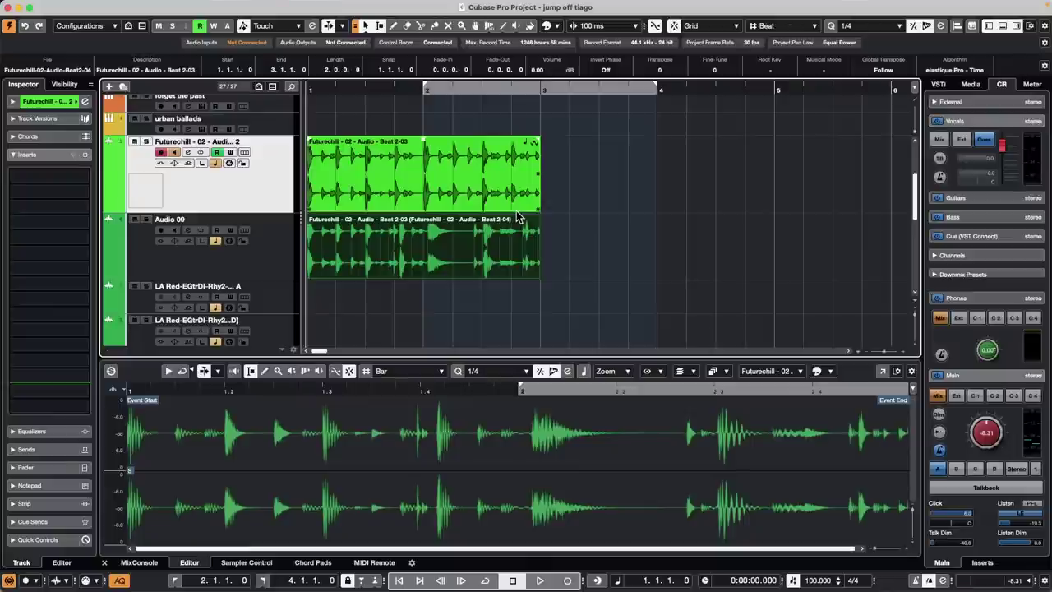
- Open the recent project Amos Moses - GO-02.cpr, activate it and maximize its window
{"action": "mouse_move", "coordinate": [667, 5]}
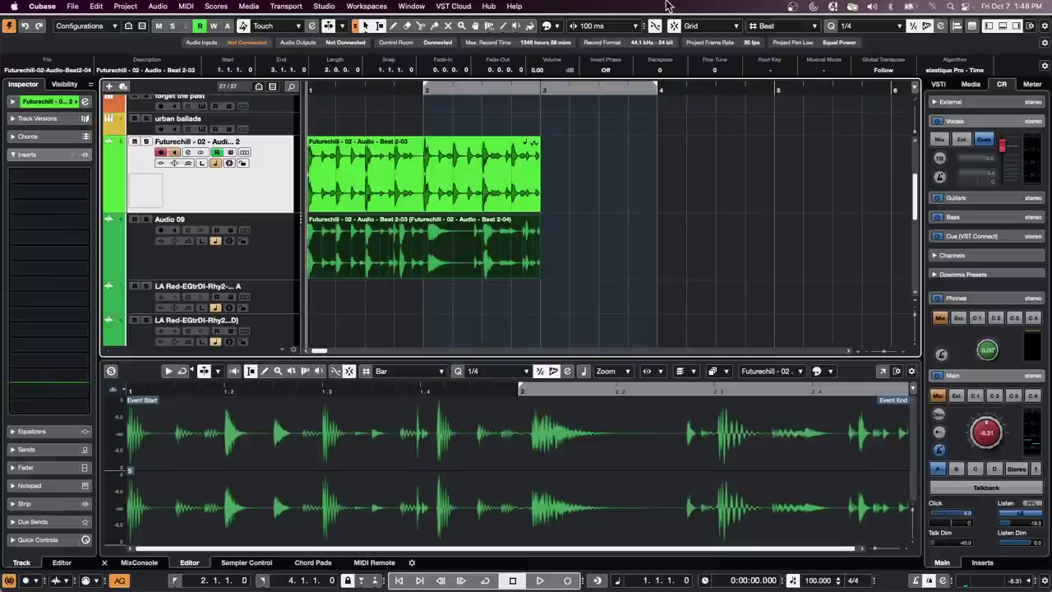
{"action": "left_click", "coordinate": [72, 7]}
{"action": "mouse_move", "coordinate": [117, 239]}
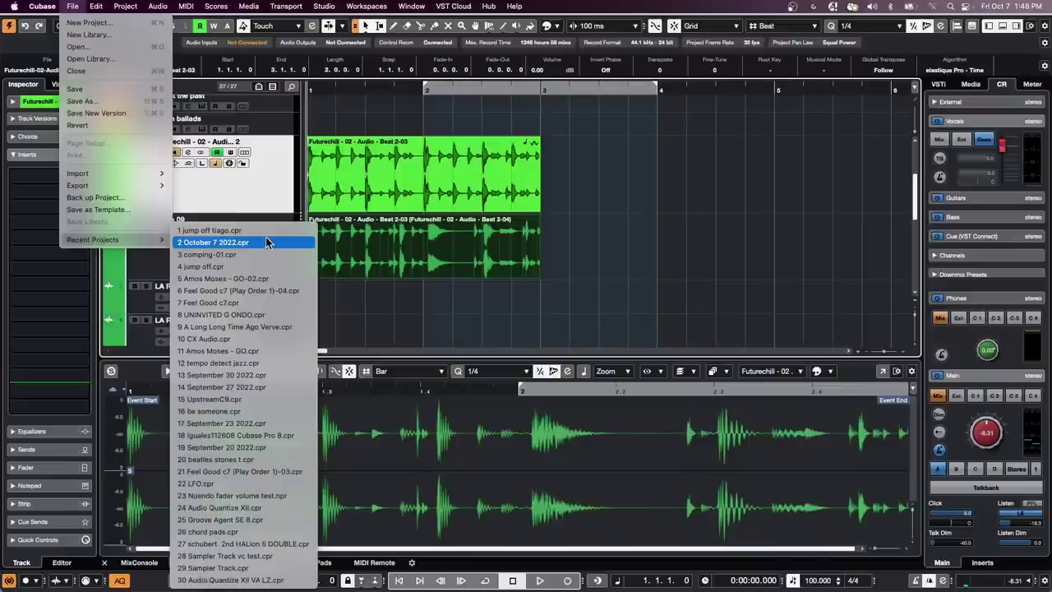
{"action": "left_click", "coordinate": [263, 280]}
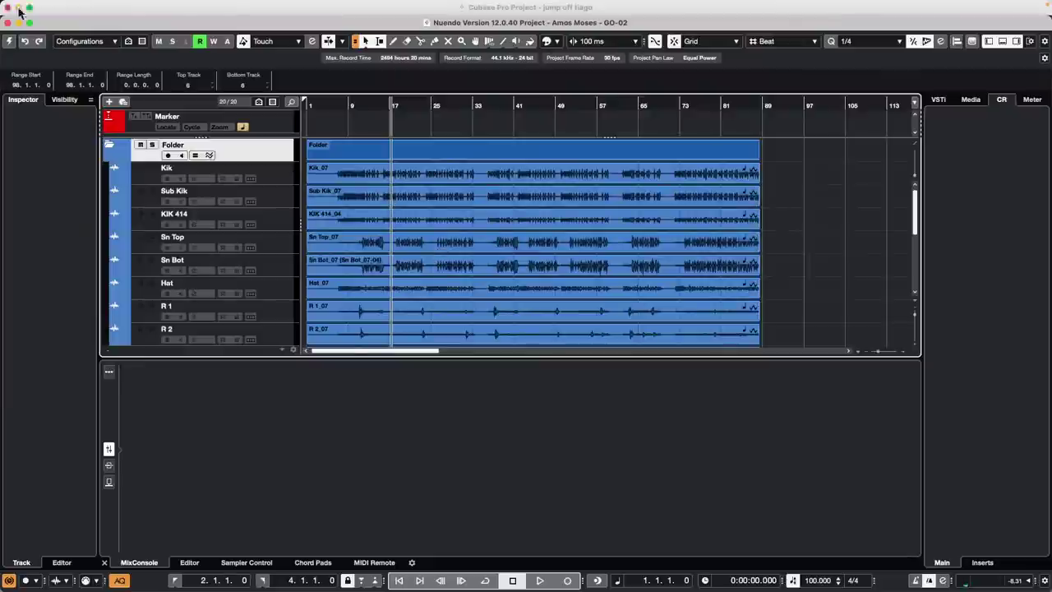
{"action": "left_click", "coordinate": [29, 23]}
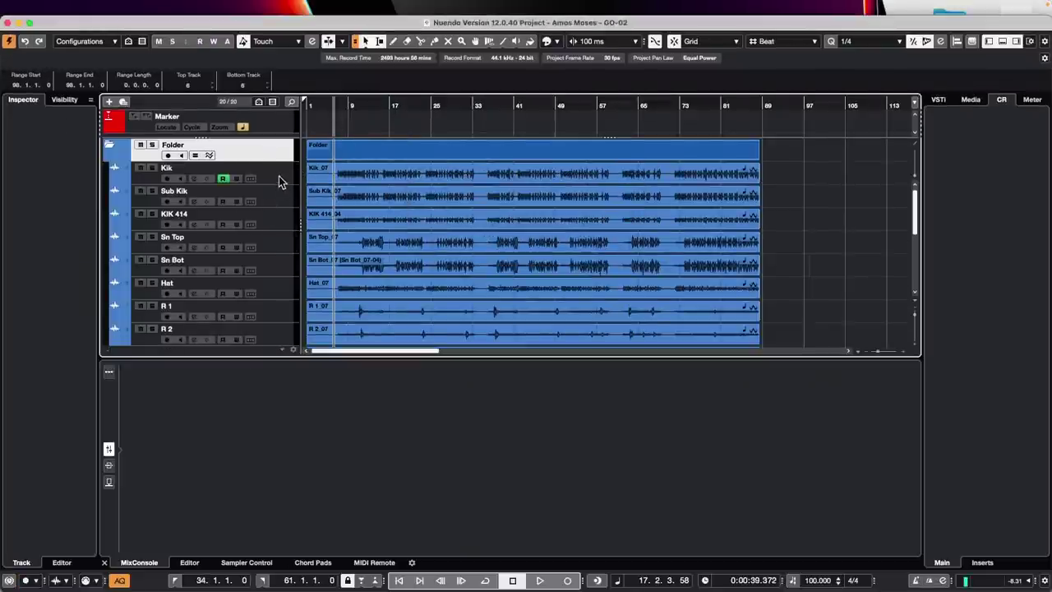
- Select the drum tracks from Kik through OH R and add a stereo group channel to them, created outside the folder
{"action": "scroll", "coordinate": [277, 178], "scroll_direction": "down", "scroll_amount": 6}
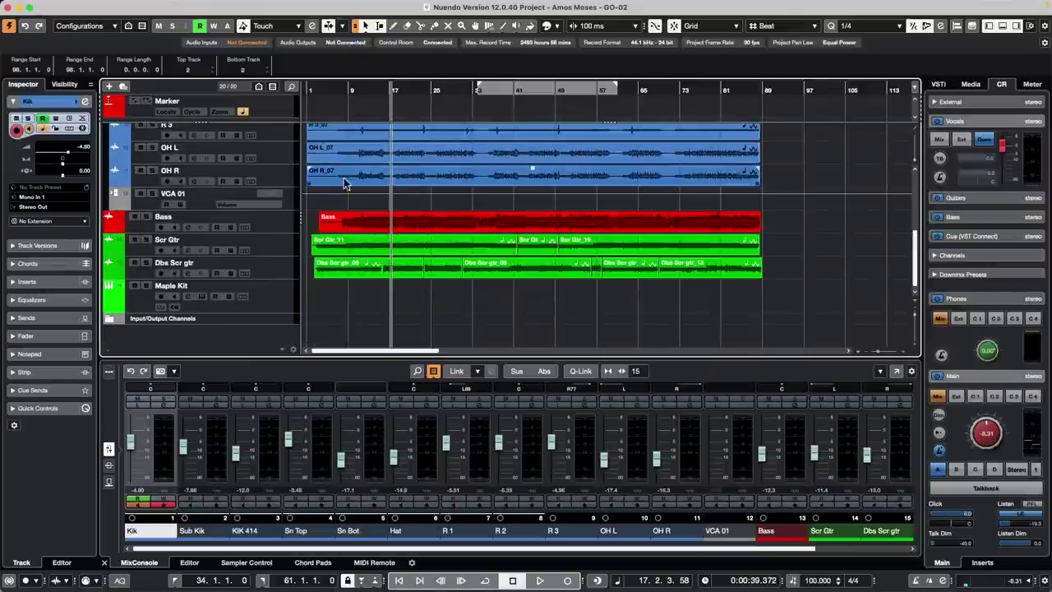
{"action": "left_click", "coordinate": [279, 176], "text": "shift"}
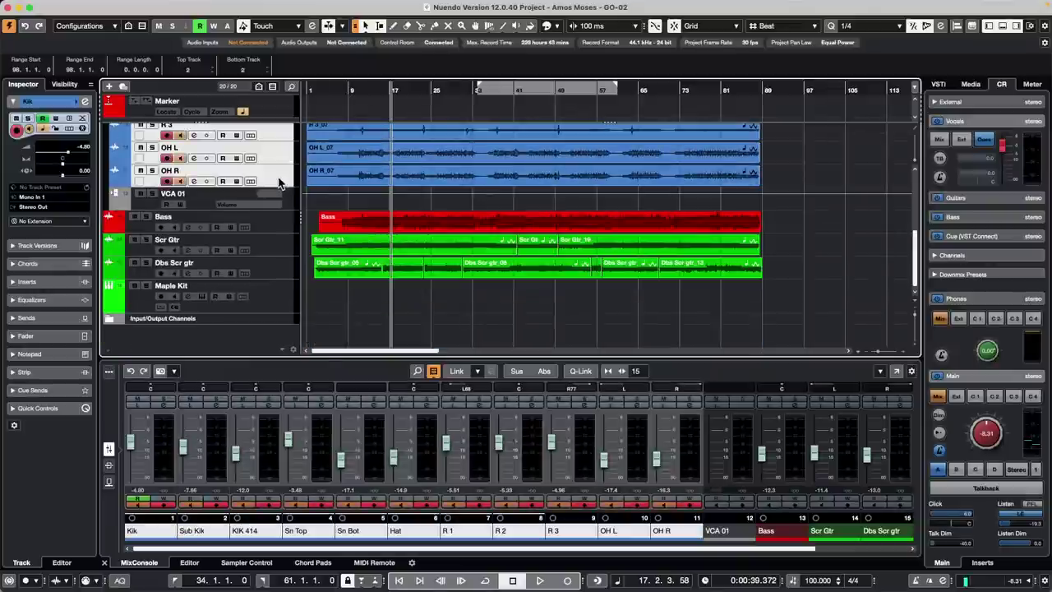
{"action": "right_click", "coordinate": [279, 176]}
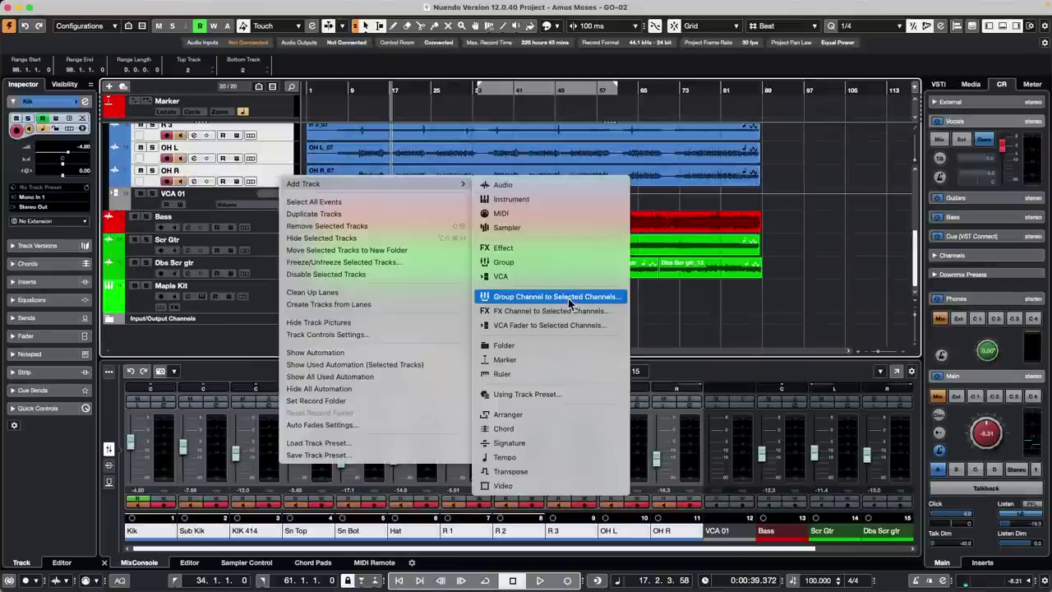
{"action": "left_click", "coordinate": [568, 299]}
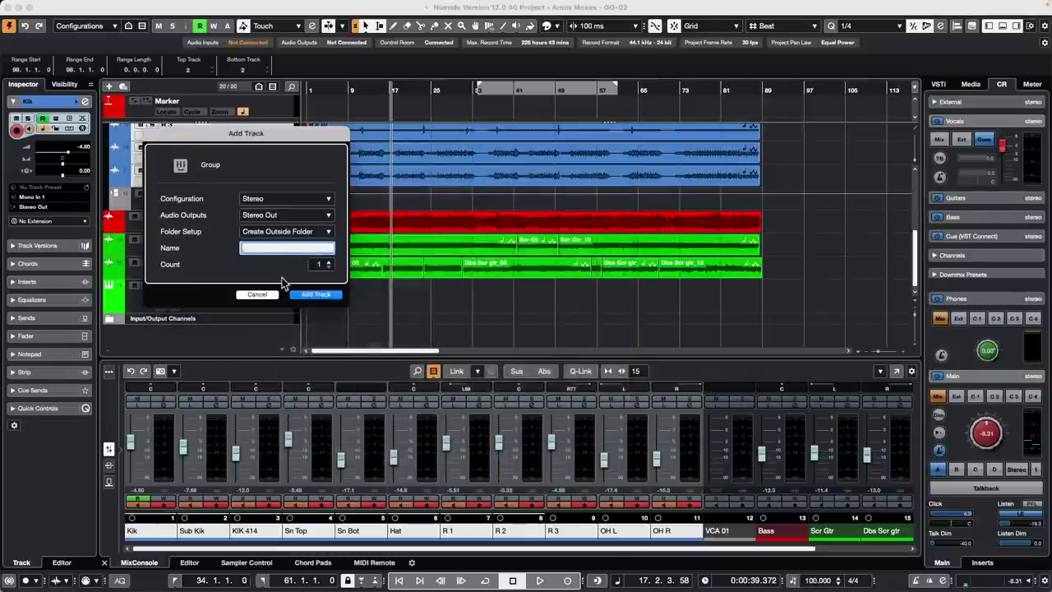
{"action": "left_click", "coordinate": [317, 295]}
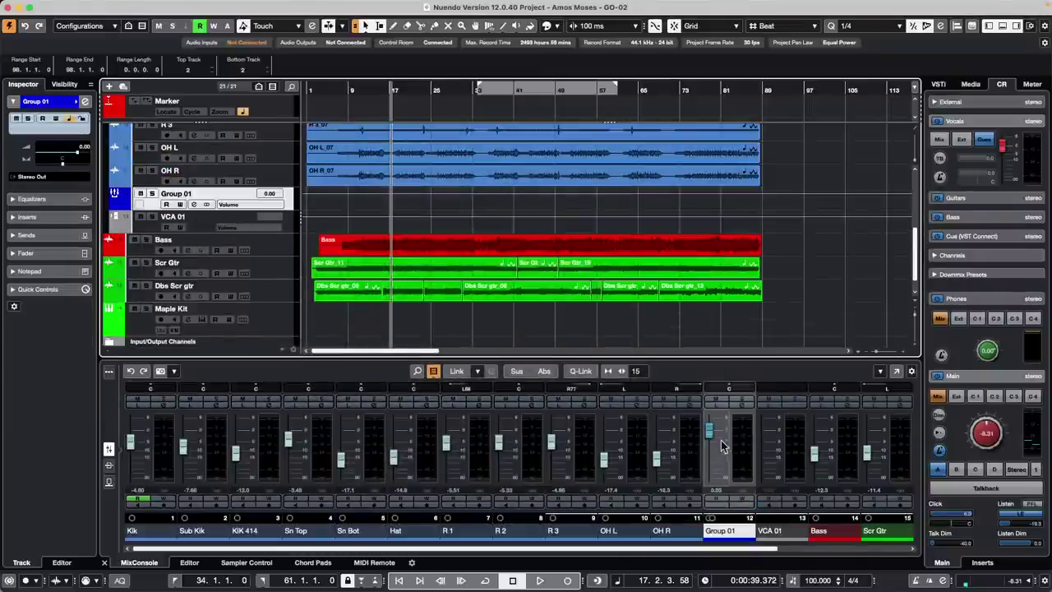
- Play the mix to check the new drum group's meter and channel settings, and raise the Control Room's main level to -5.27
{"action": "key", "text": "space"}
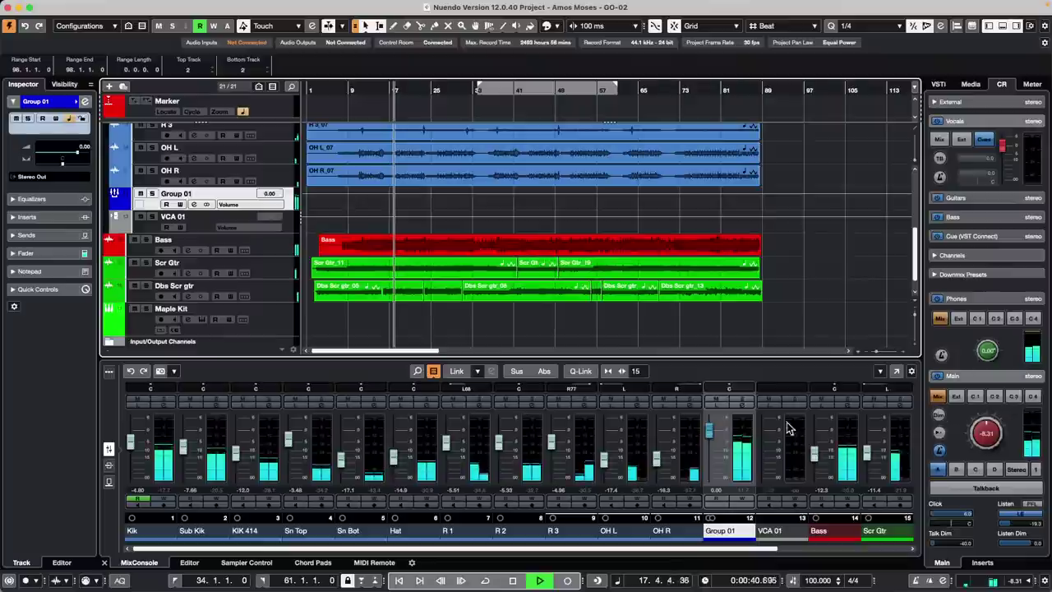
{"action": "left_click", "coordinate": [742, 411]}
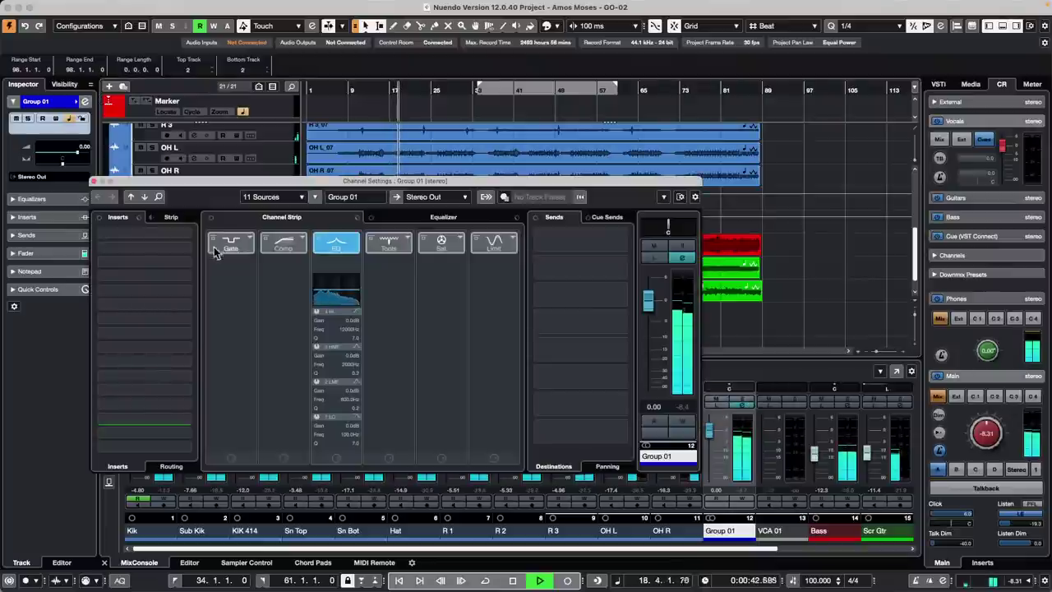
{"action": "left_click", "coordinate": [95, 181]}
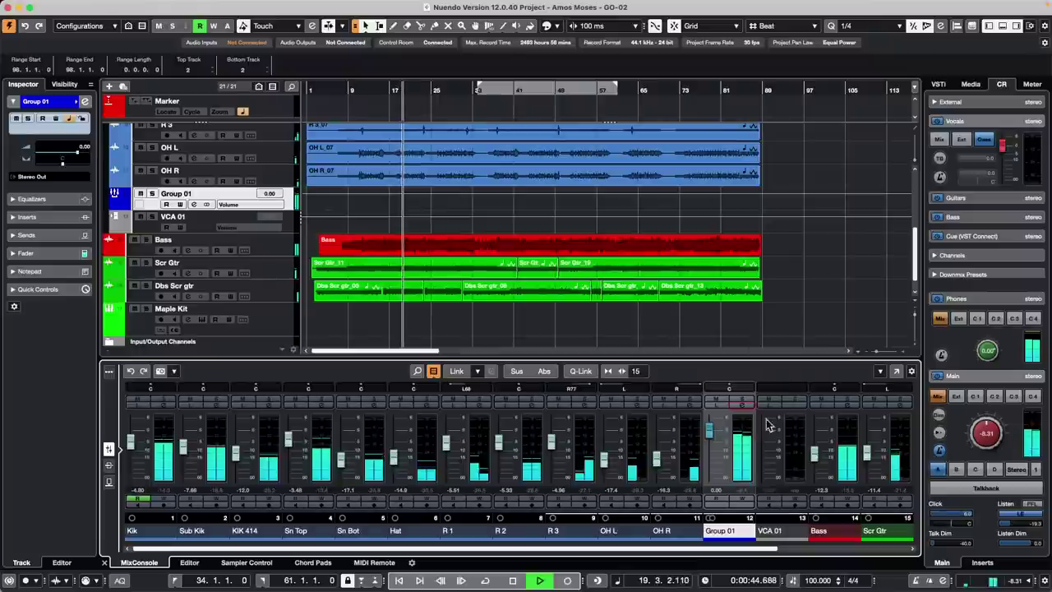
{"action": "left_click_drag", "start_coordinate": [989, 437], "coordinate": [988, 435]}
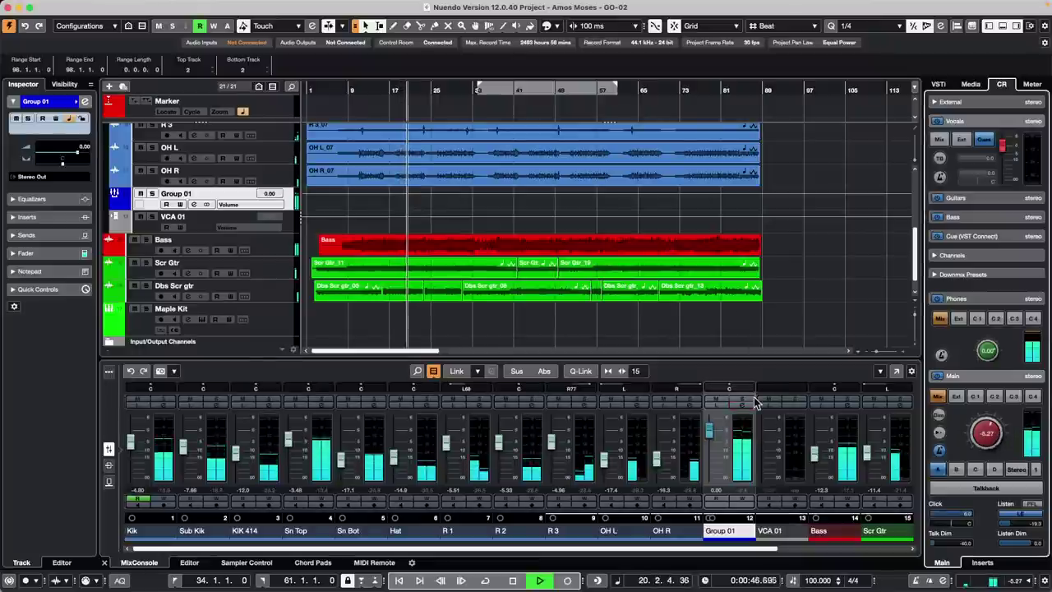
- Solo the drum group channel, open its channel settings, and add a stereo REVelation FX channel to its first send
{"action": "left_click", "coordinate": [748, 403]}
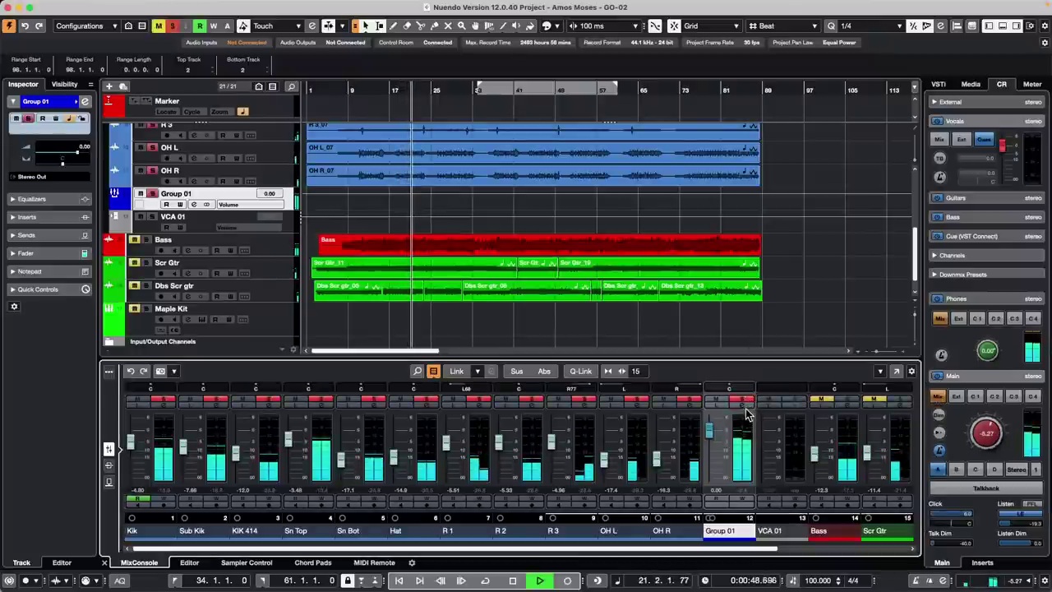
{"action": "left_click", "coordinate": [748, 411]}
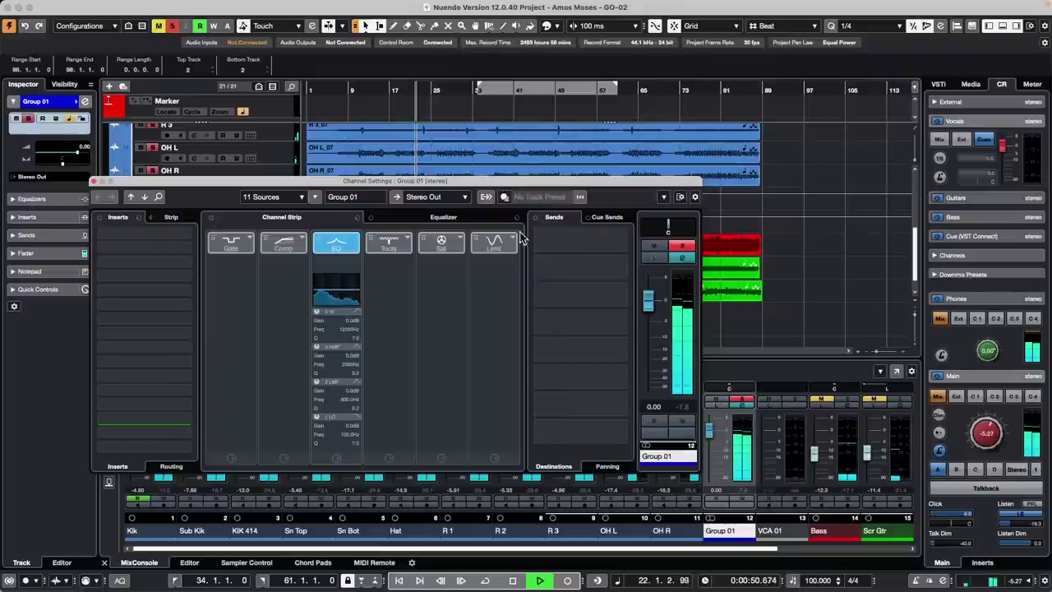
{"action": "right_click", "coordinate": [599, 242]}
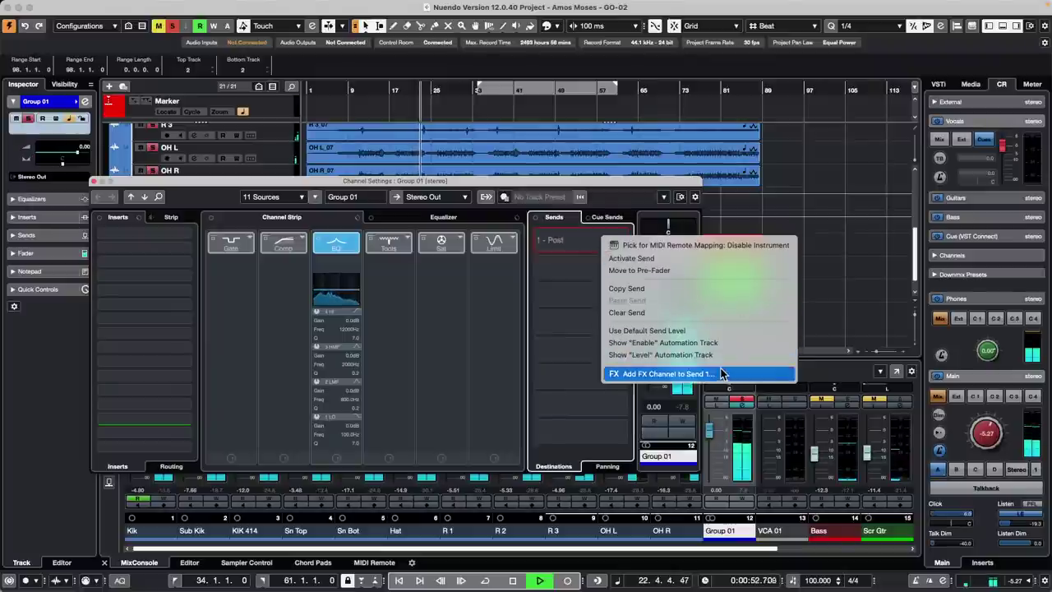
{"action": "left_click", "coordinate": [721, 374]}
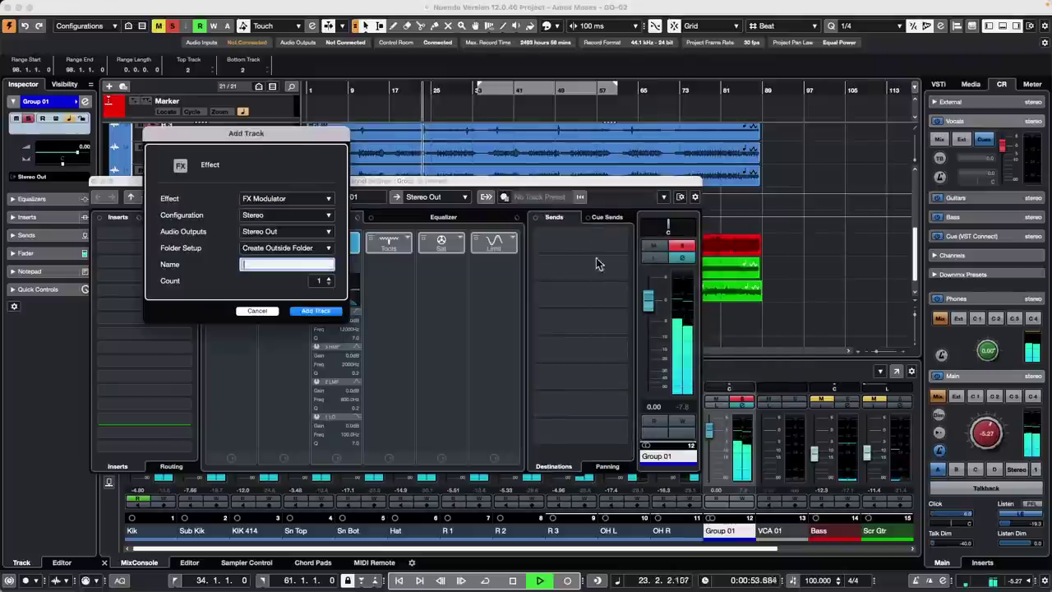
{"action": "left_click", "coordinate": [280, 199]}
{"action": "scroll", "coordinate": [233, 503], "scroll_direction": "down", "scroll_amount": 2}
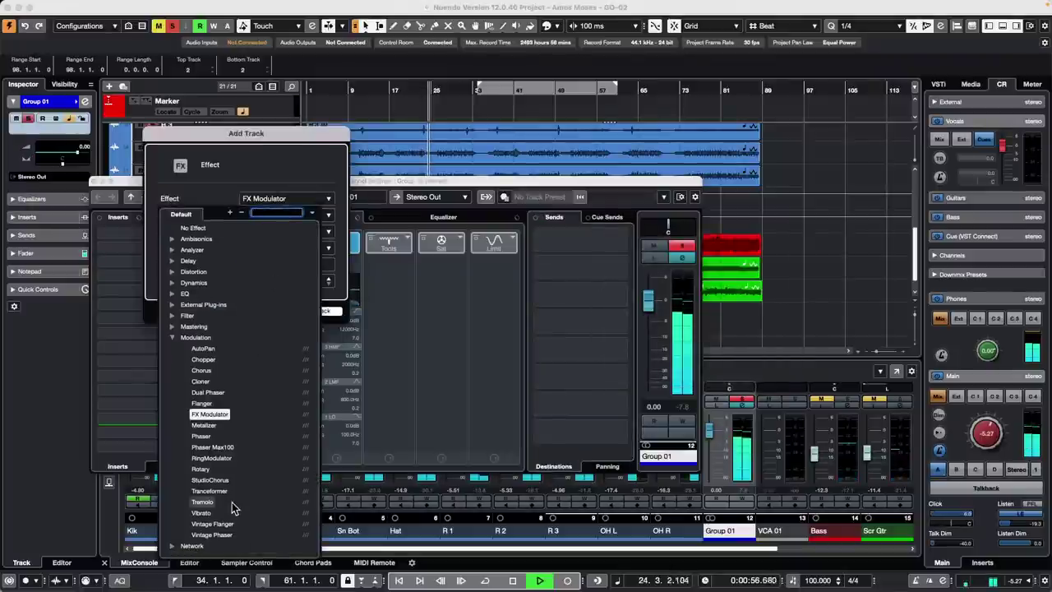
{"action": "left_click", "coordinate": [233, 512]}
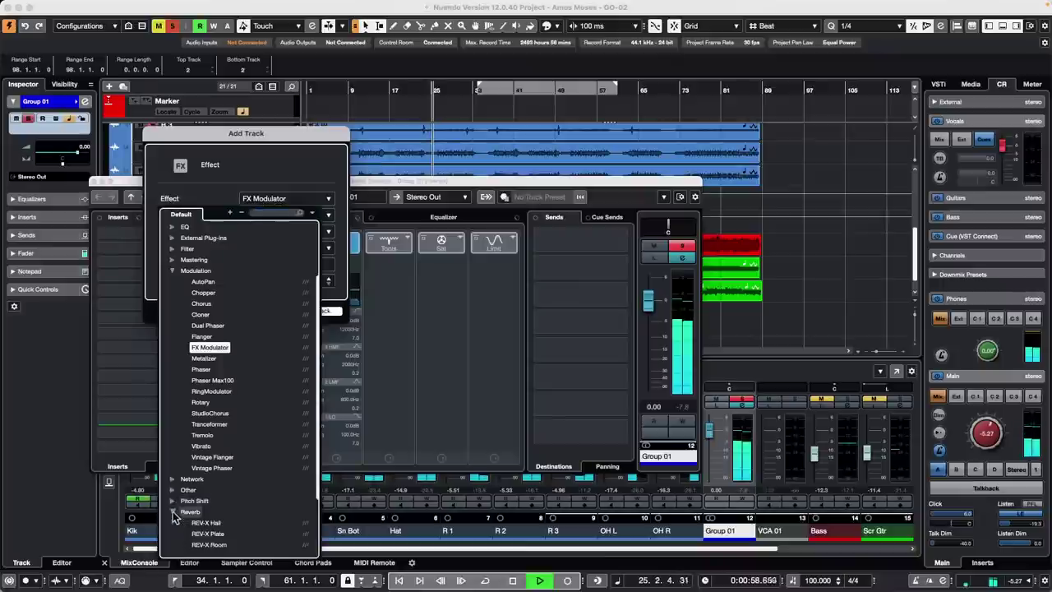
{"action": "scroll", "coordinate": [234, 518], "scroll_direction": "down", "scroll_amount": 3}
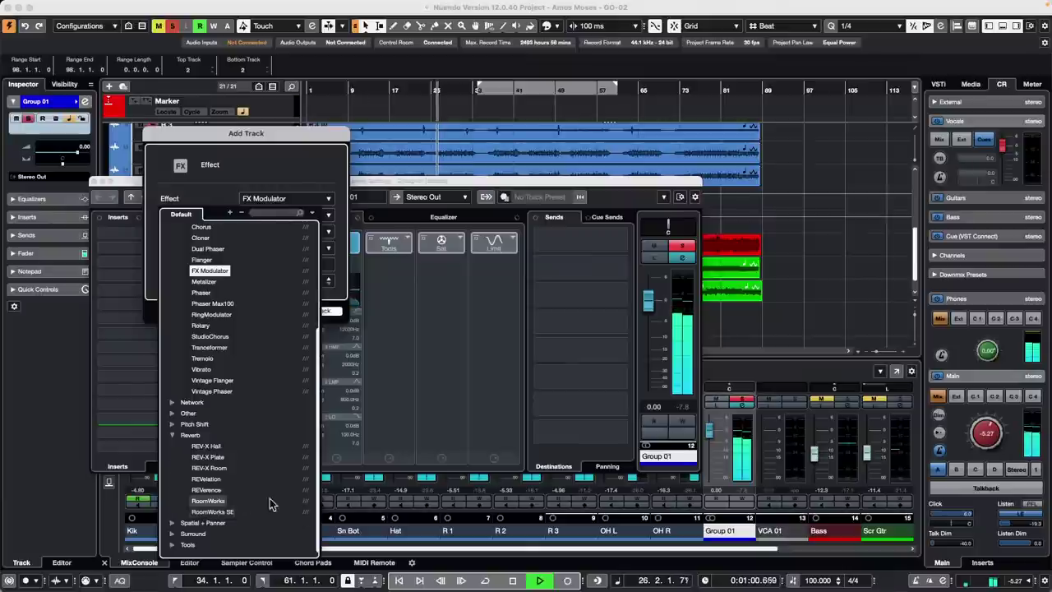
{"action": "left_click", "coordinate": [206, 478]}
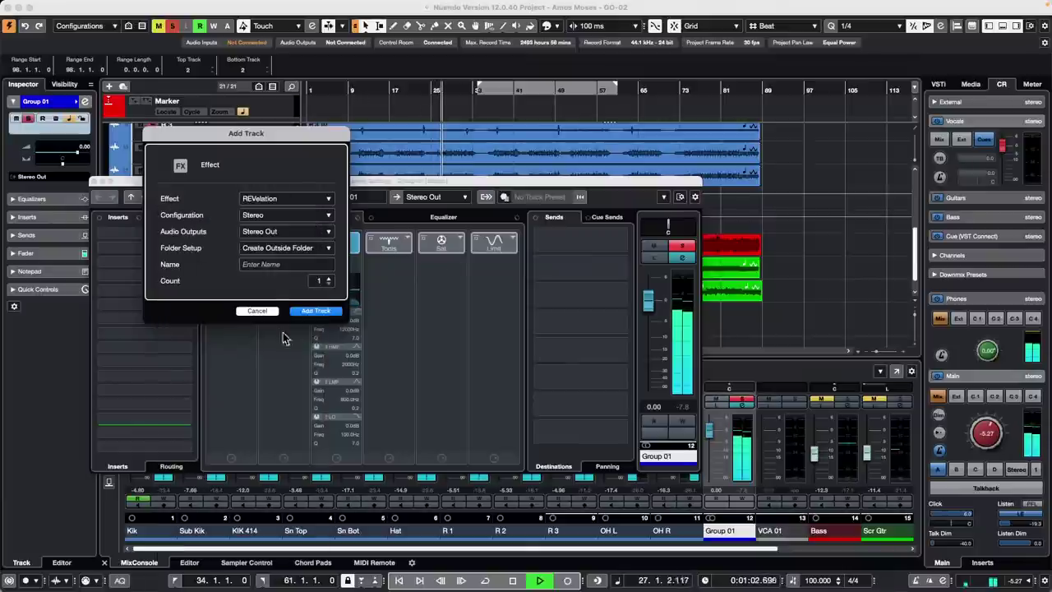
{"action": "left_click", "coordinate": [316, 312]}
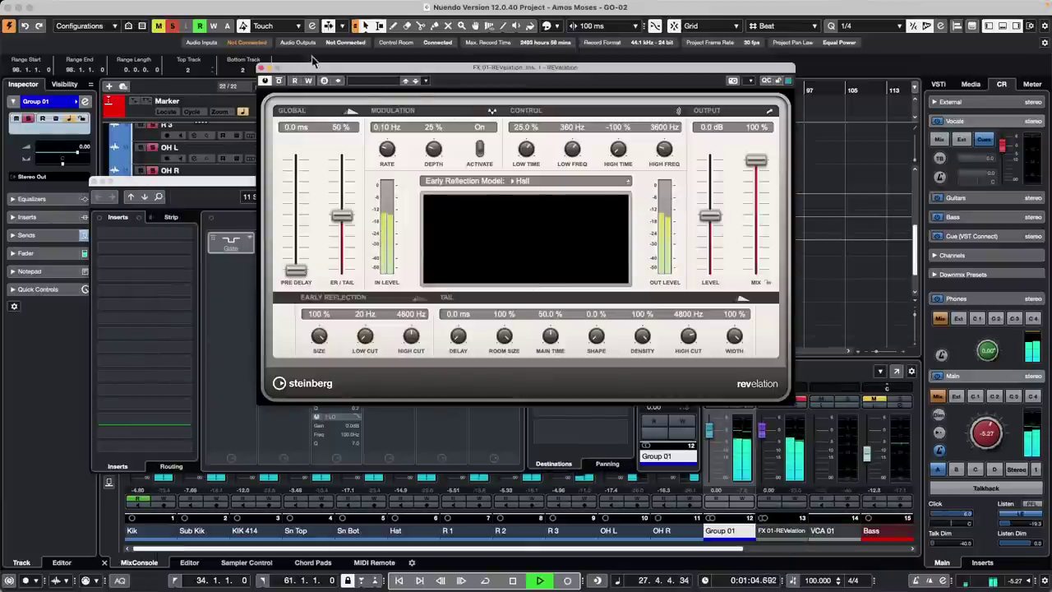
- Pull the drum group's REVelation send level down to -oo and close the reverb's plug-in window
{"action": "left_click_drag", "start_coordinate": [320, 110], "coordinate": [688, 406]}
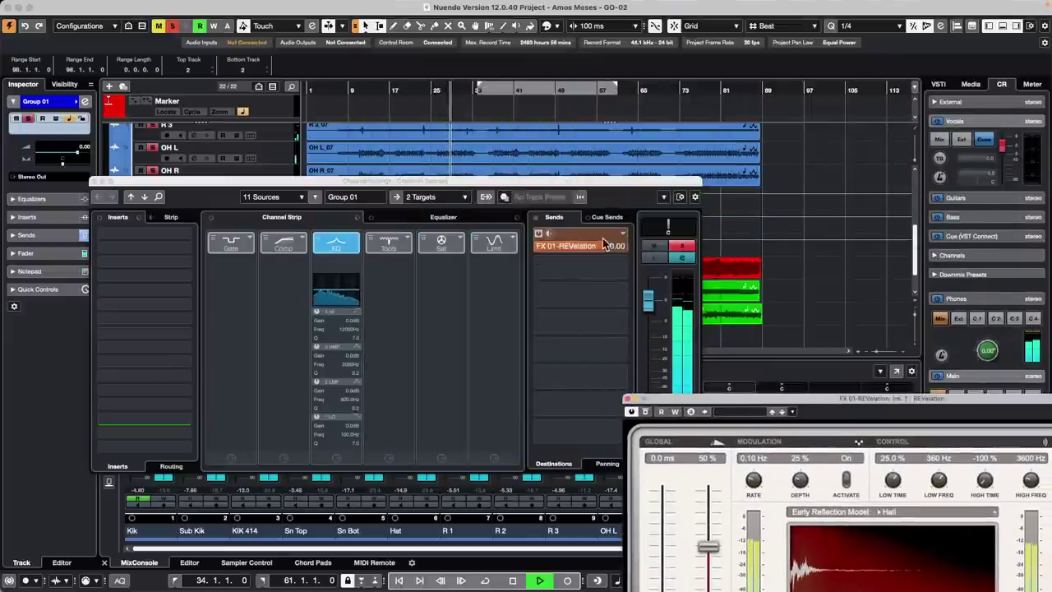
{"action": "left_click_drag", "start_coordinate": [576, 253], "coordinate": [502, 257]}
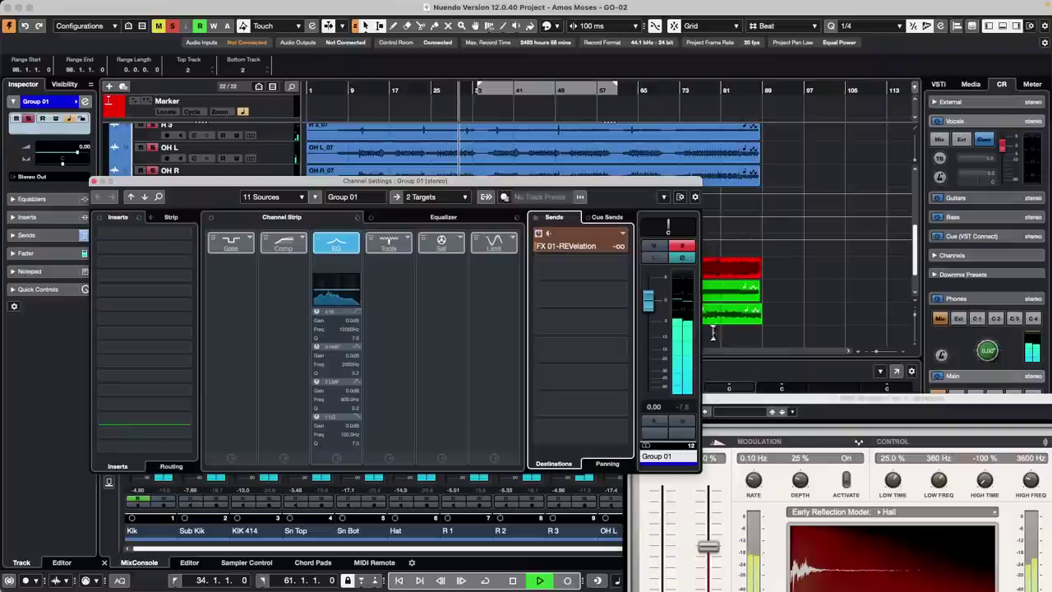
{"action": "left_click_drag", "start_coordinate": [784, 411], "coordinate": [745, 308]}
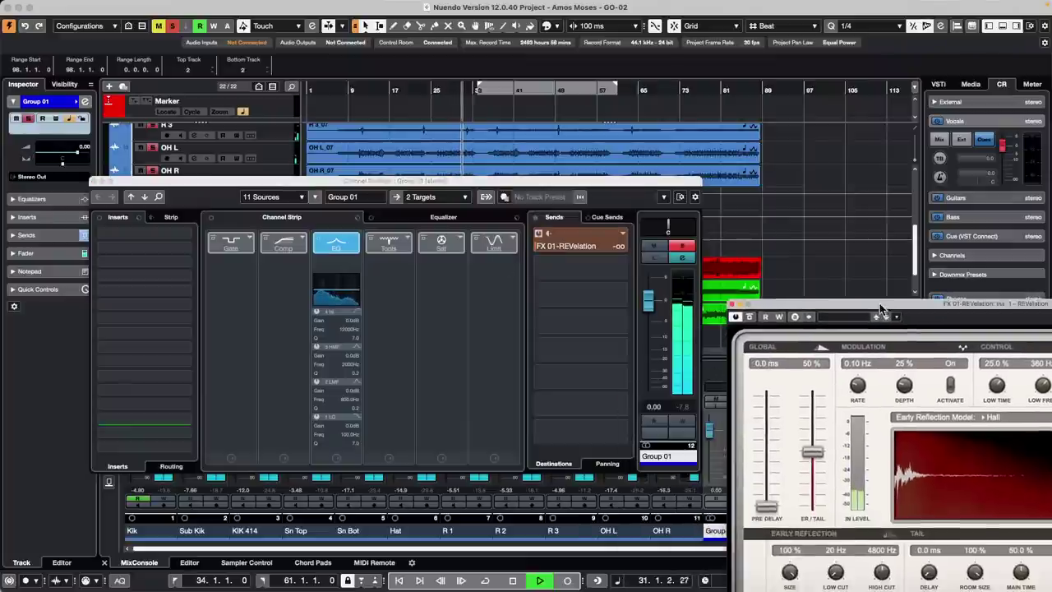
{"action": "left_click", "coordinate": [731, 304]}
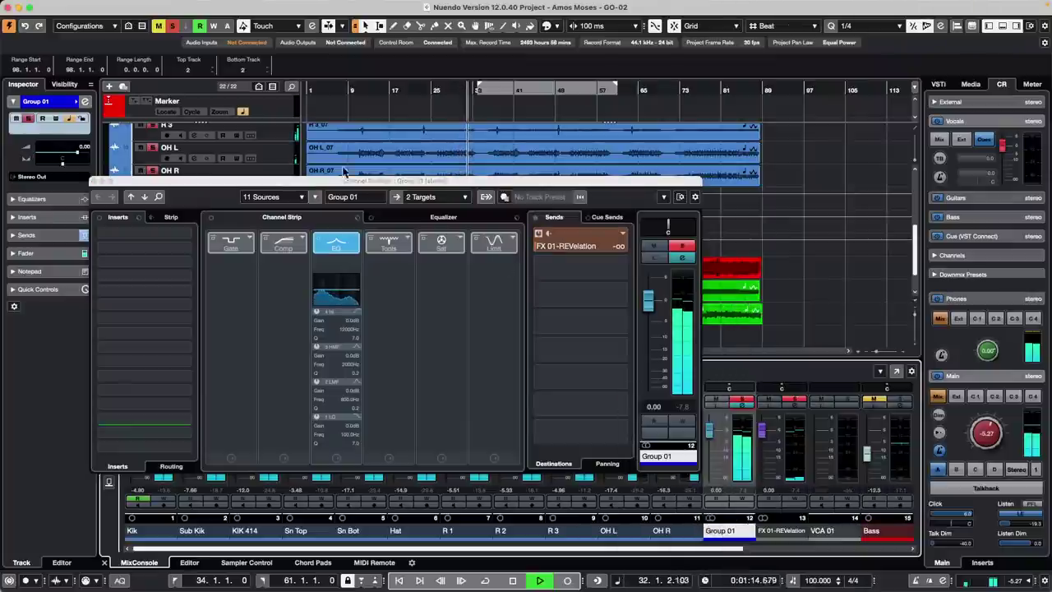
- Select the drum tracks from Kik through OH R and add a stereo REVelation FX channel to them, created outside the folder
{"action": "left_click_drag", "start_coordinate": [174, 182], "coordinate": [509, 139]}
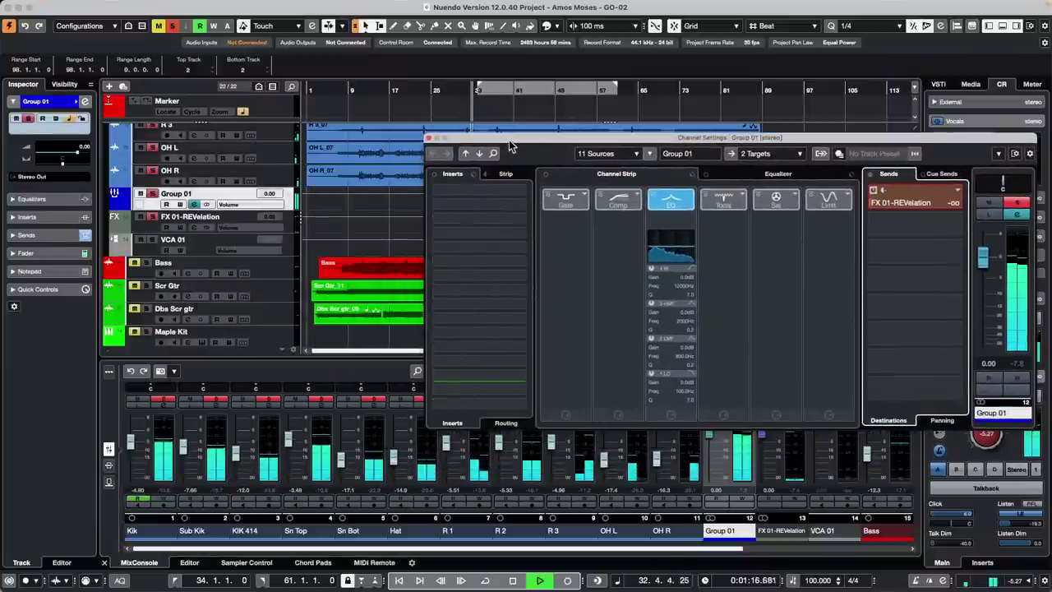
{"action": "scroll", "coordinate": [272, 189], "scroll_direction": "up", "scroll_amount": 5}
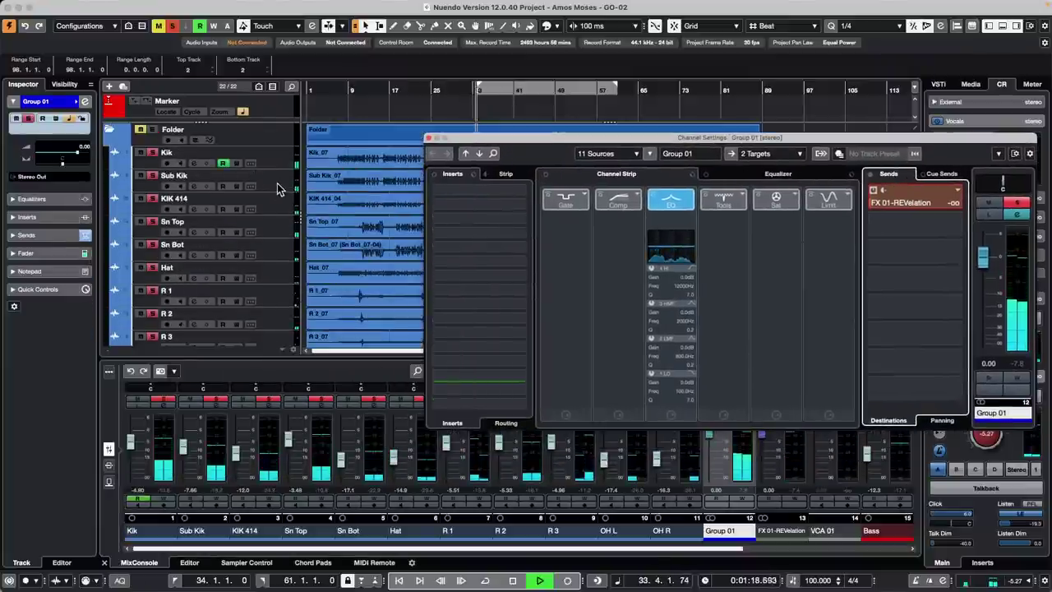
{"action": "left_click", "coordinate": [294, 159]}
{"action": "scroll", "coordinate": [265, 246], "scroll_direction": "down", "scroll_amount": 5}
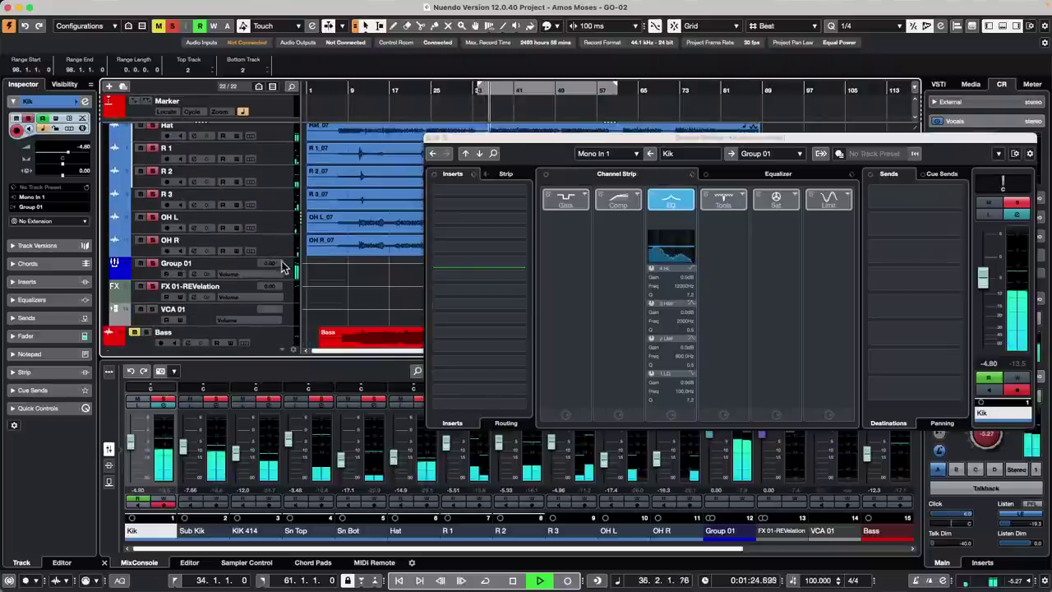
{"action": "left_click", "coordinate": [292, 250], "text": "shift"}
{"action": "right_click", "coordinate": [289, 249]}
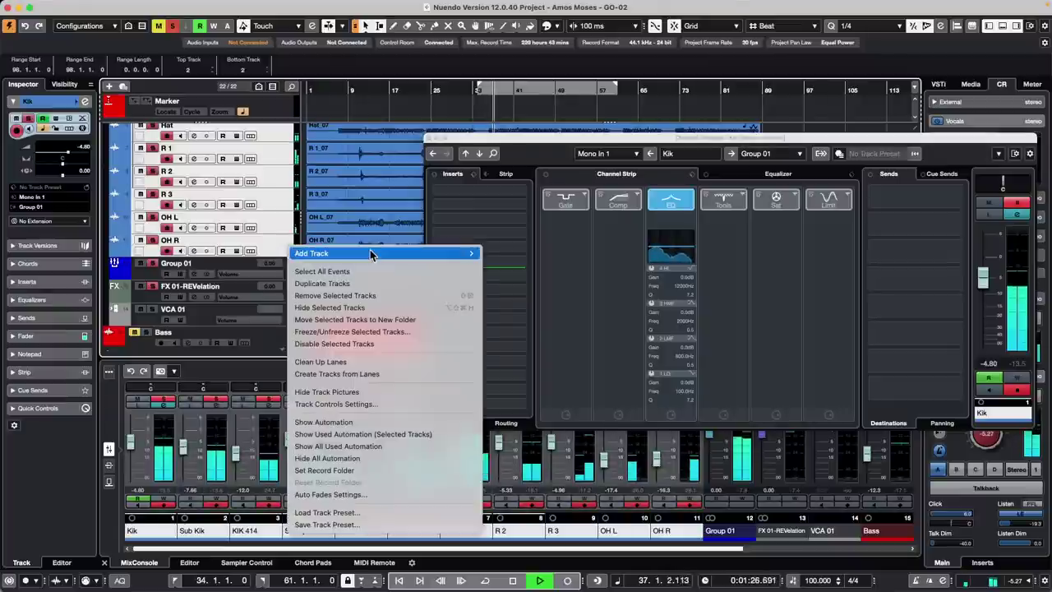
{"action": "mouse_move", "coordinate": [427, 253]}
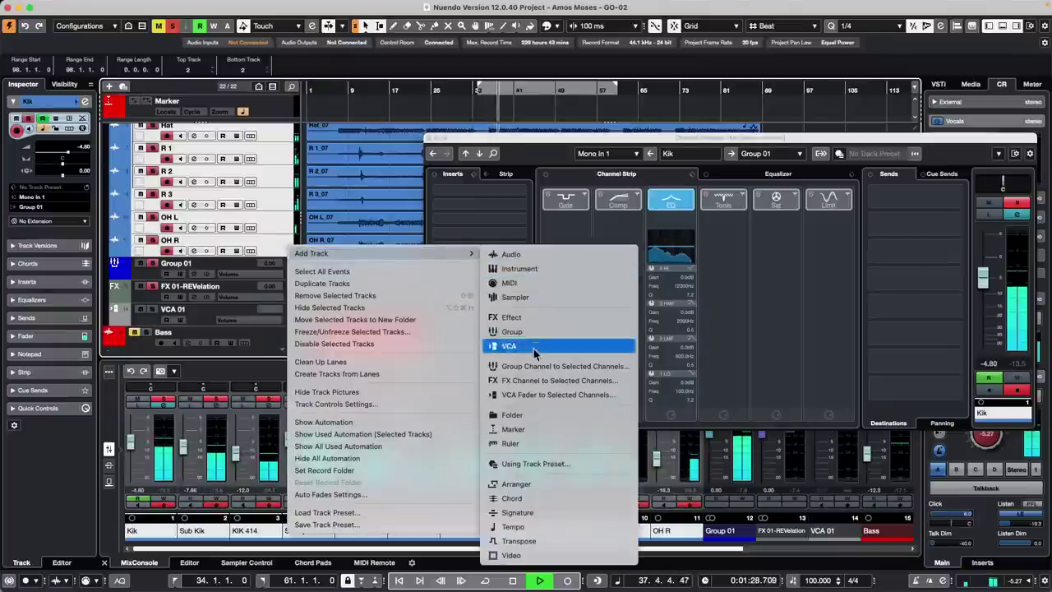
{"action": "left_click", "coordinate": [546, 383]}
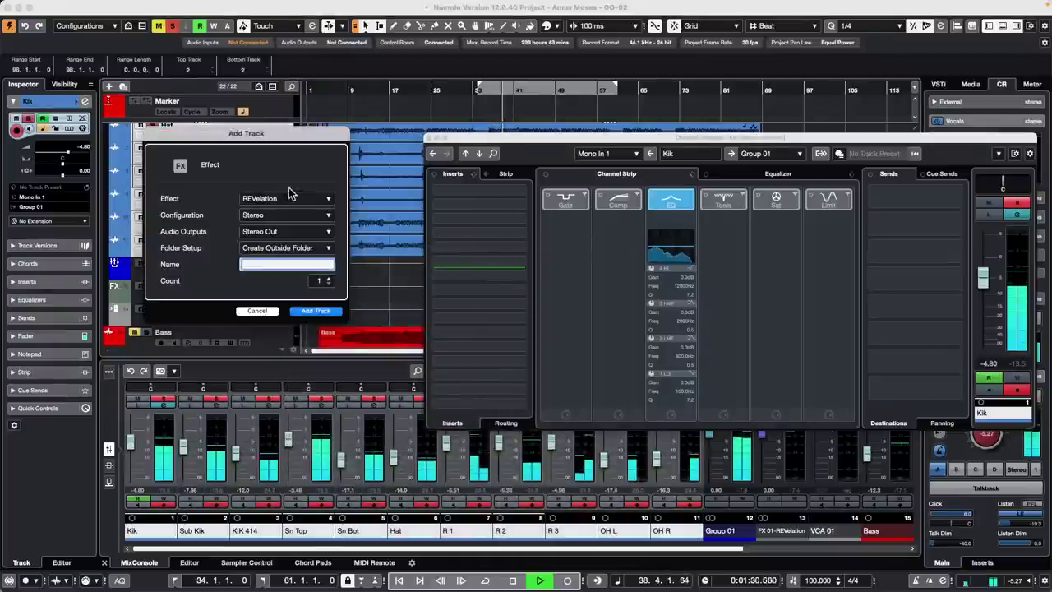
{"action": "left_click", "coordinate": [313, 312]}
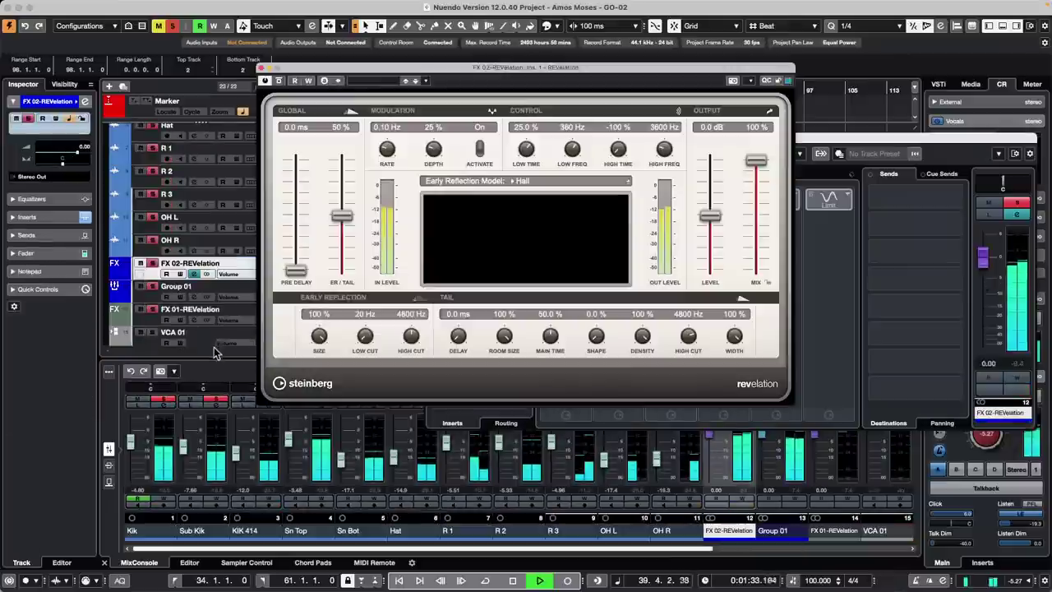
- Show the sends in the MixConsole and adjust the FX 02-REVelation send levels on the Sn Top and Hat channels
{"action": "left_click", "coordinate": [108, 482]}
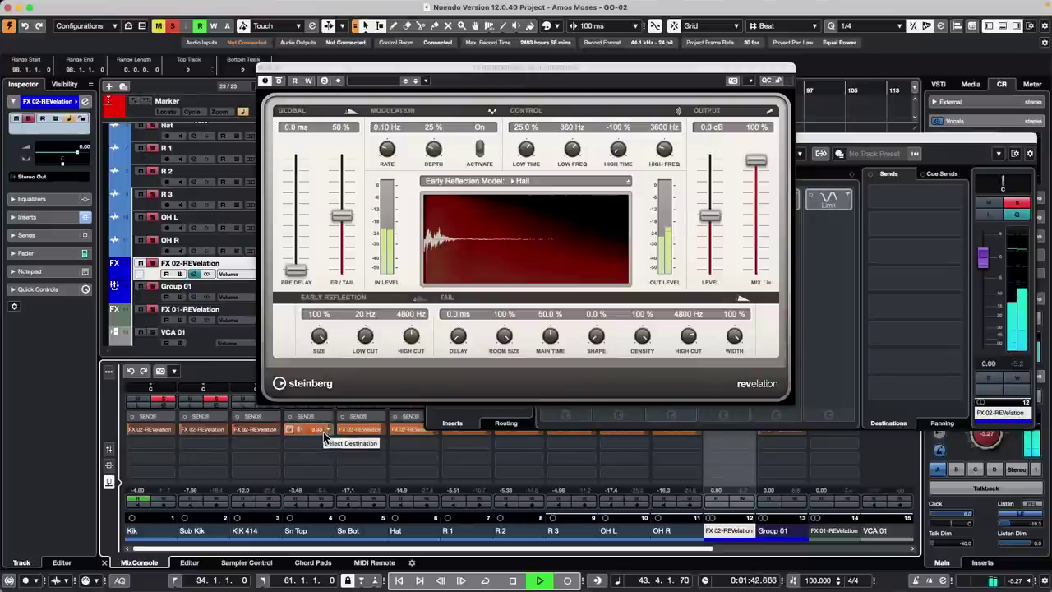
{"action": "left_click_drag", "start_coordinate": [323, 432], "coordinate": [267, 445]}
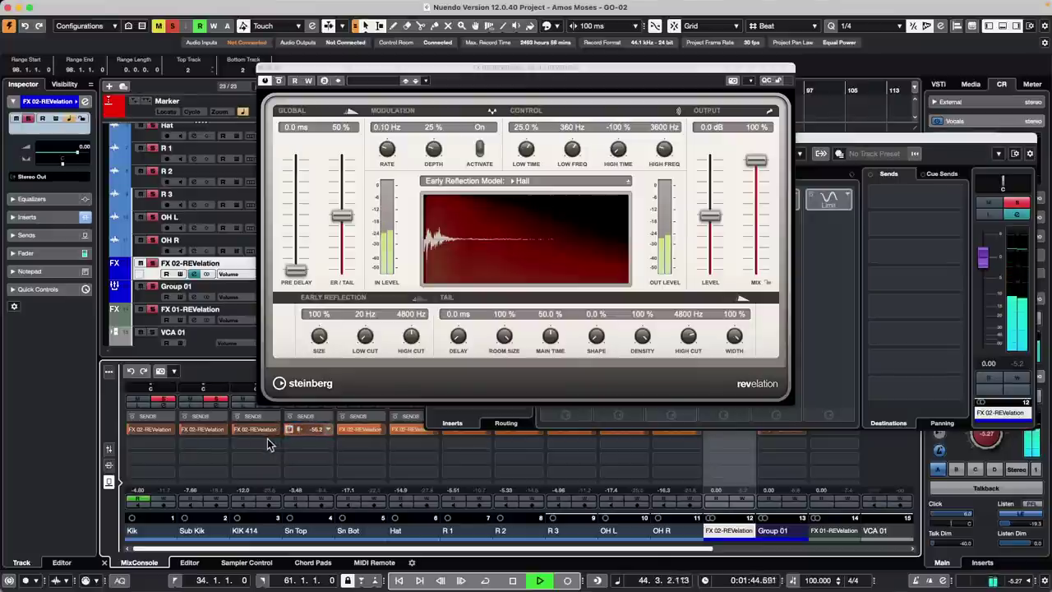
{"action": "left_click_drag", "start_coordinate": [420, 429], "coordinate": [335, 437]}
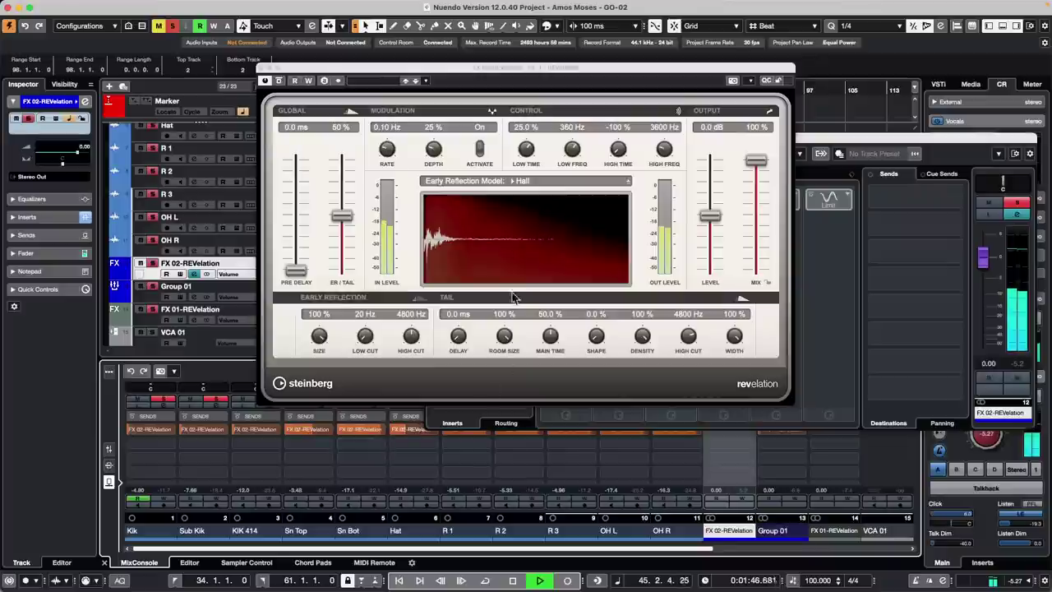
- Mute Group 01 and FX 01-REVelation, close the reverb and channel settings windows, and stop playback
{"action": "left_click_drag", "start_coordinate": [506, 80], "coordinate": [698, 32]}
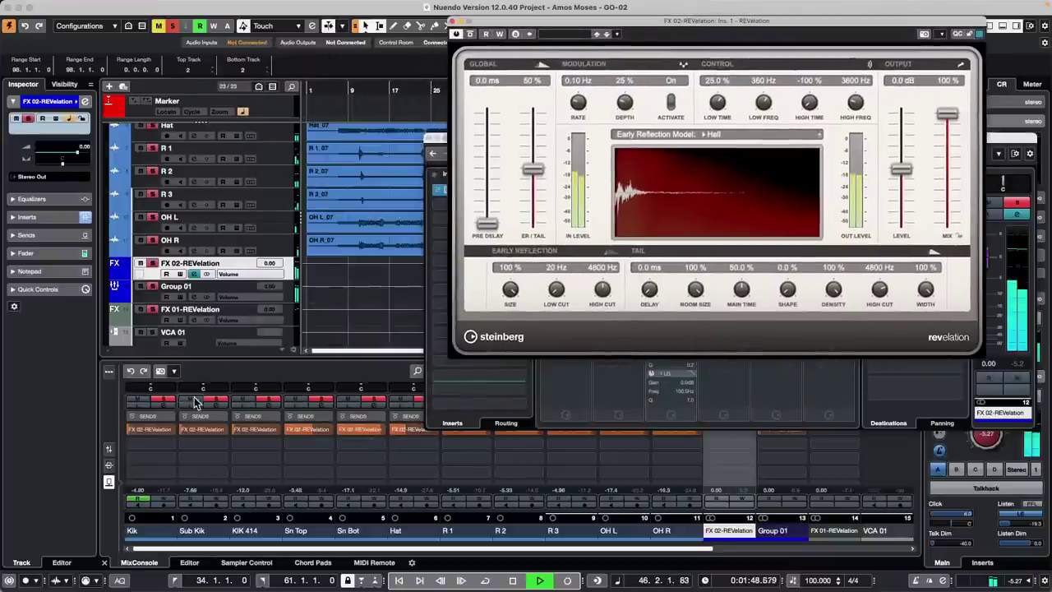
{"action": "scroll", "coordinate": [238, 292], "scroll_direction": "down", "scroll_amount": 1}
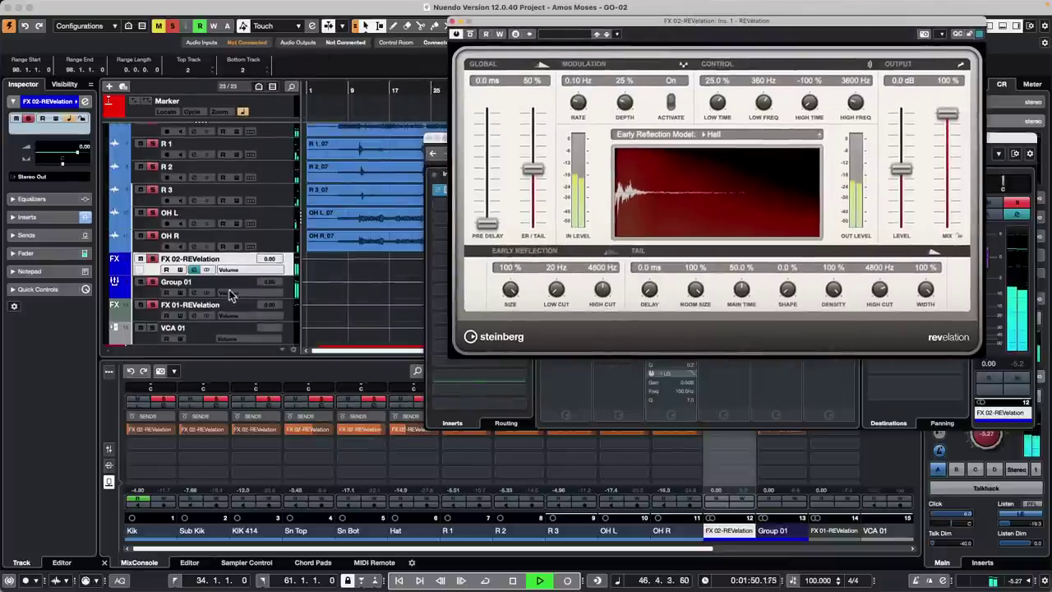
{"action": "left_click", "coordinate": [139, 283]}
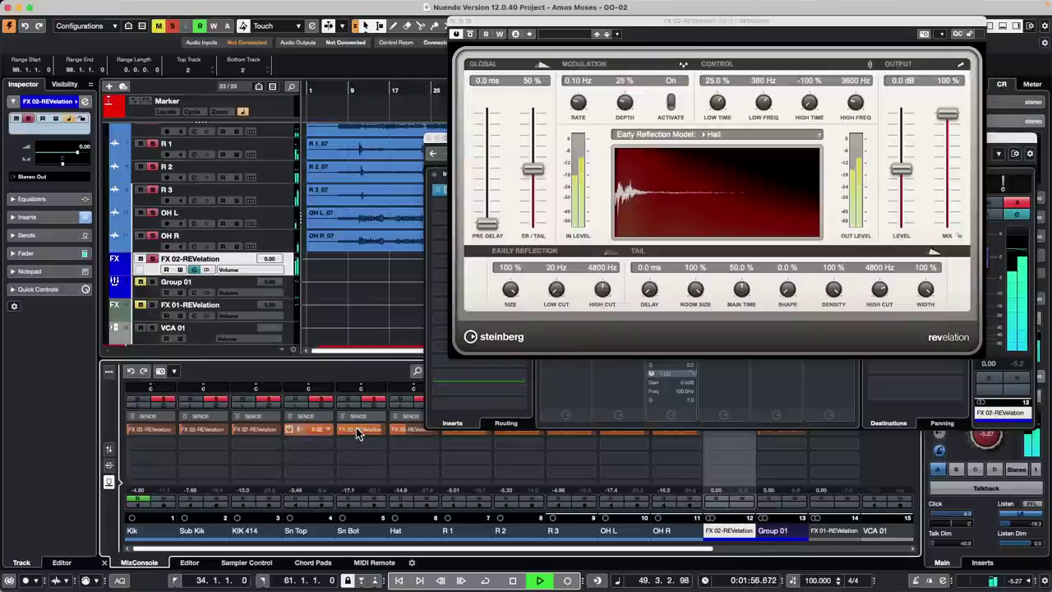
{"action": "left_click", "coordinate": [456, 21]}
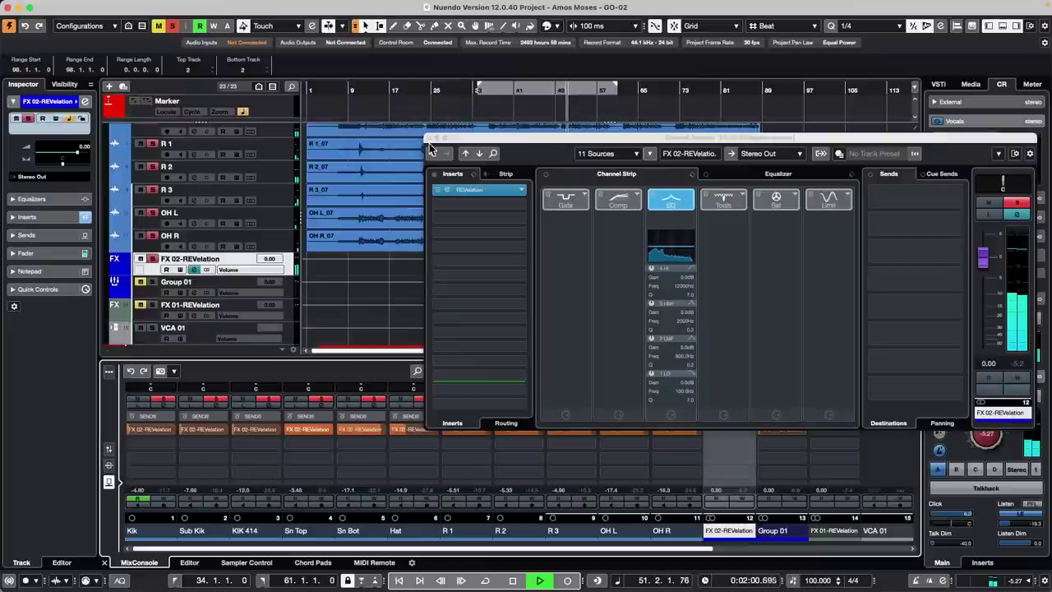
{"action": "left_click", "coordinate": [428, 140]}
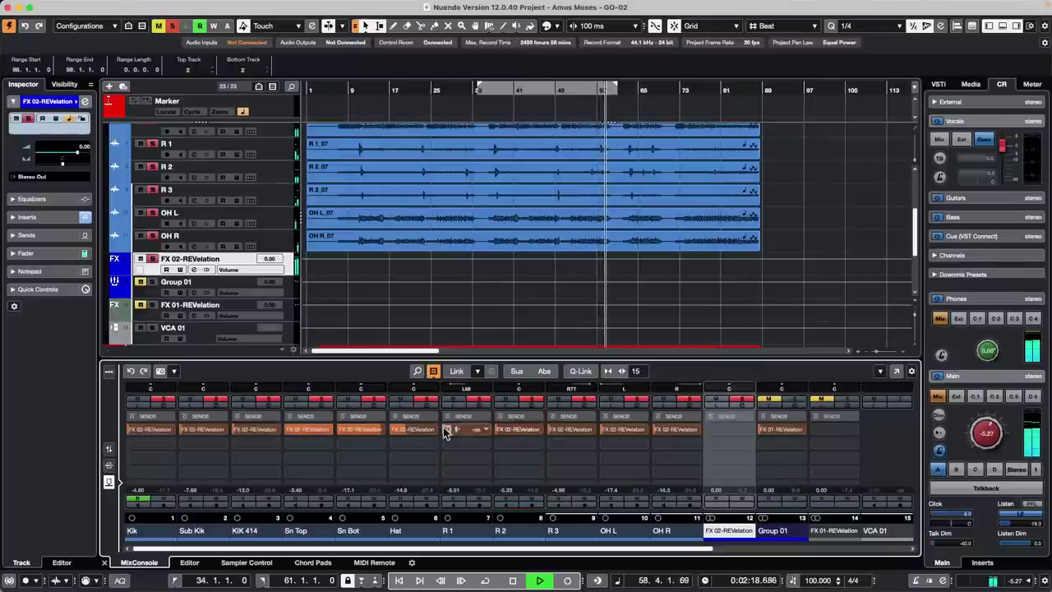
{"action": "key", "text": "space"}
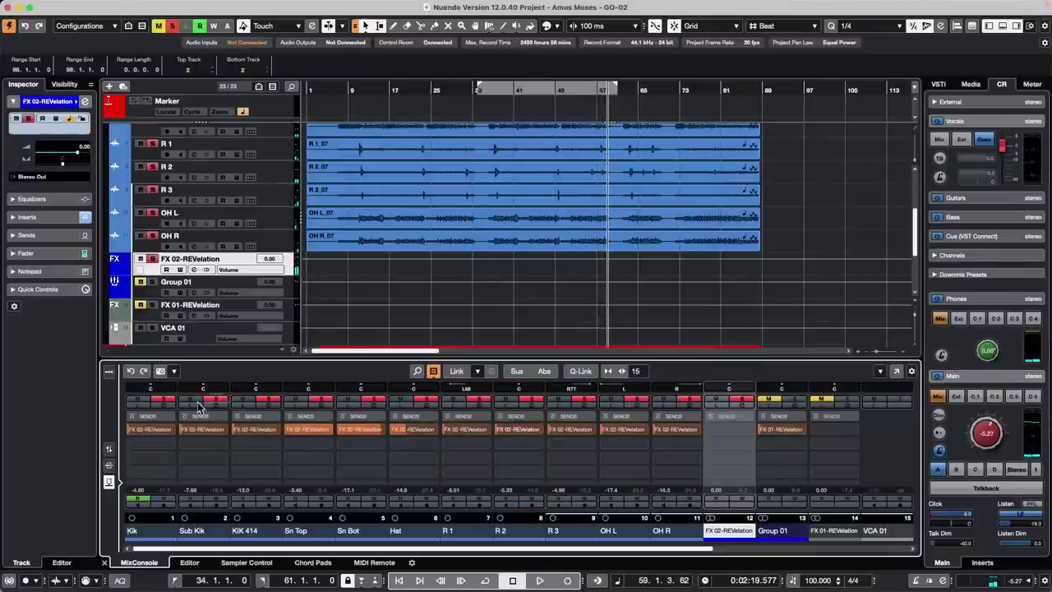
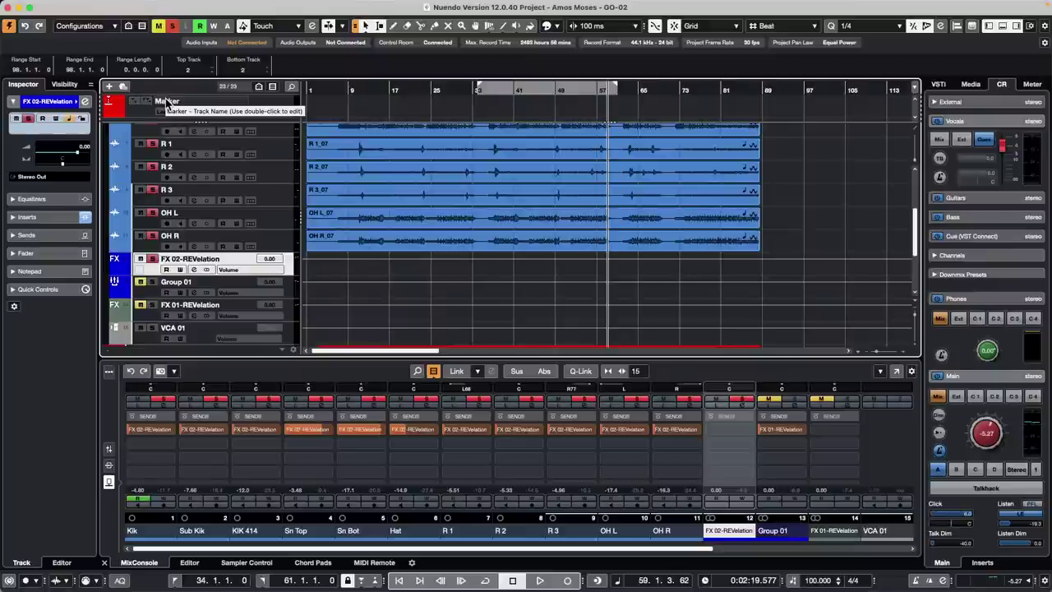
- Open the recent project CX Audio.cpr and activate it
{"action": "left_click", "coordinate": [72, 6]}
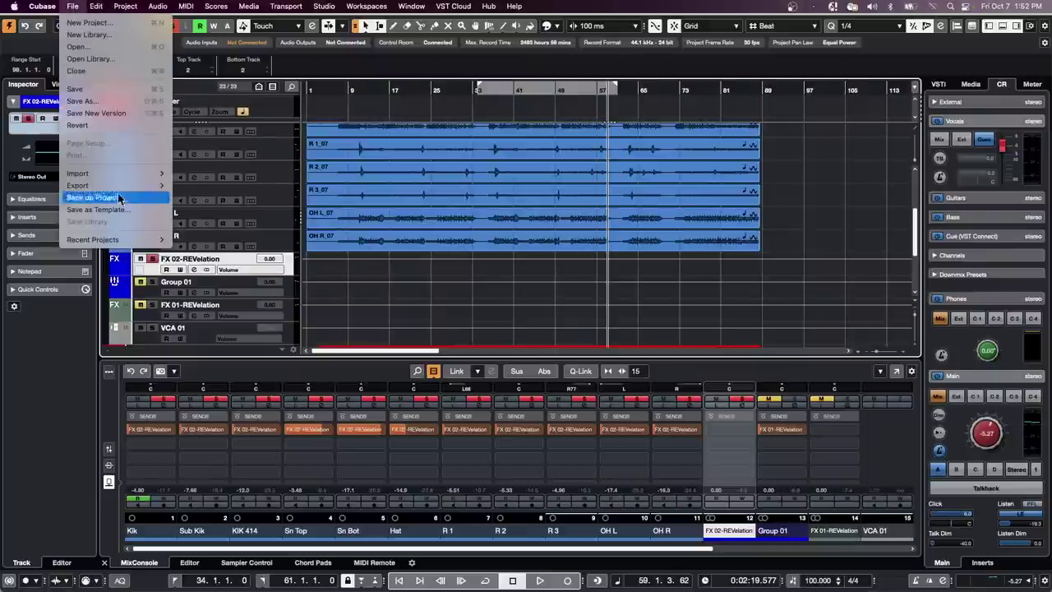
{"action": "mouse_move", "coordinate": [128, 240]}
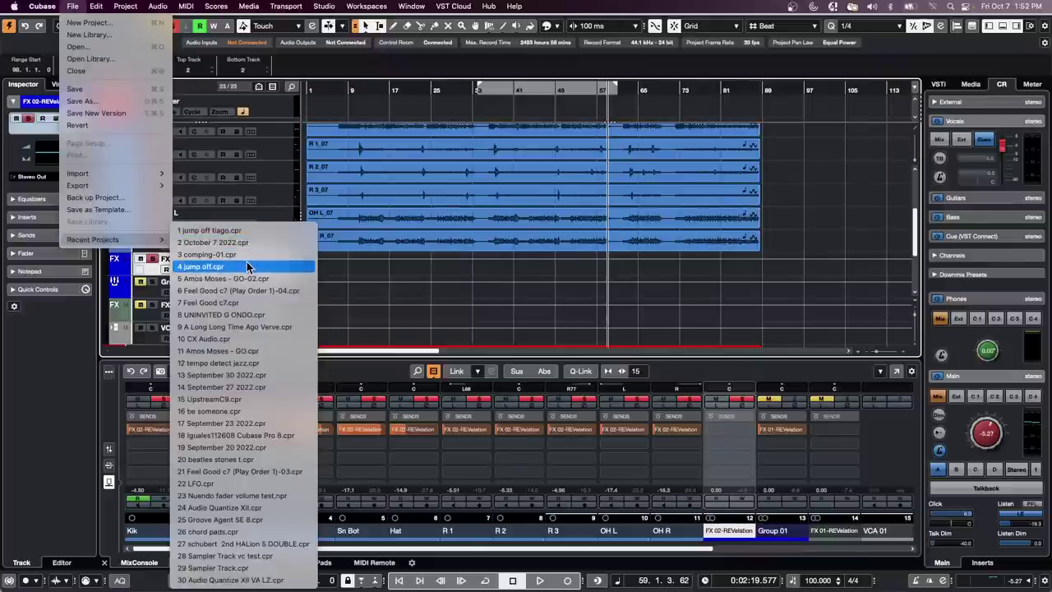
{"action": "left_click", "coordinate": [239, 339]}
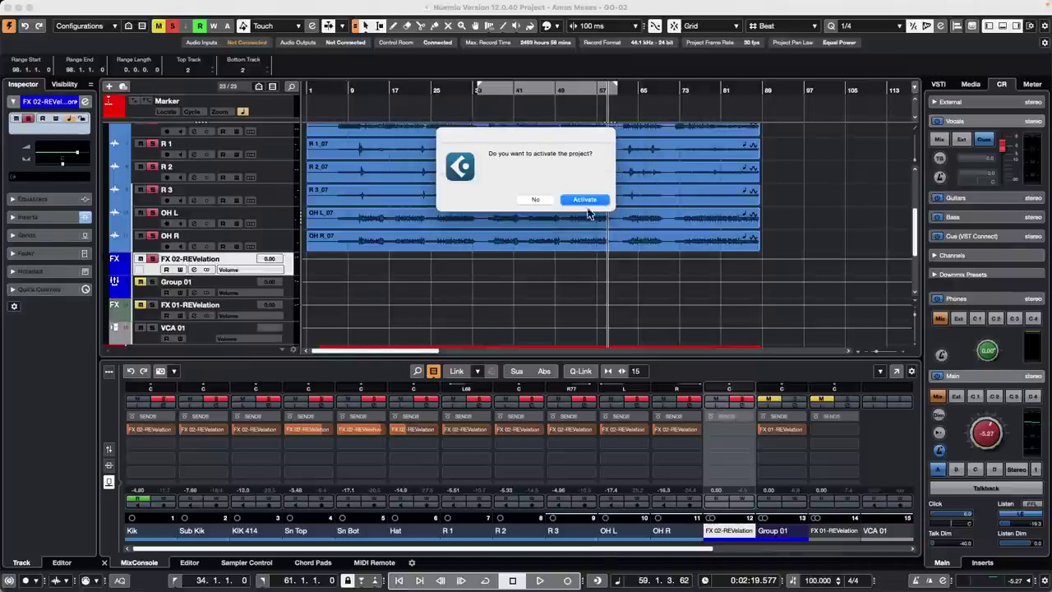
{"action": "left_click", "coordinate": [580, 203]}
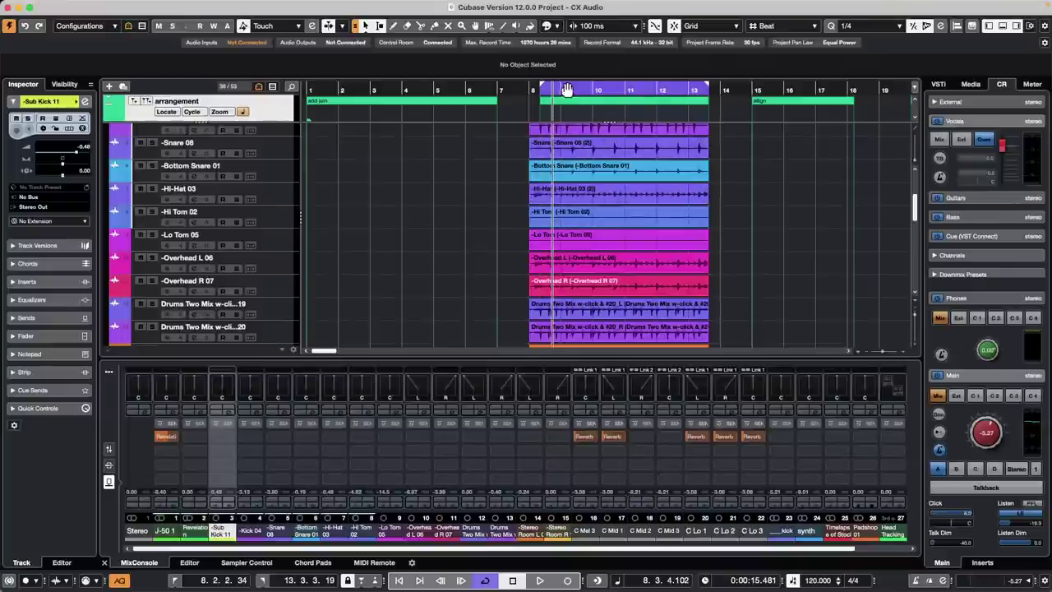
{"action": "left_click_drag", "start_coordinate": [558, 88], "coordinate": [557, 75]}
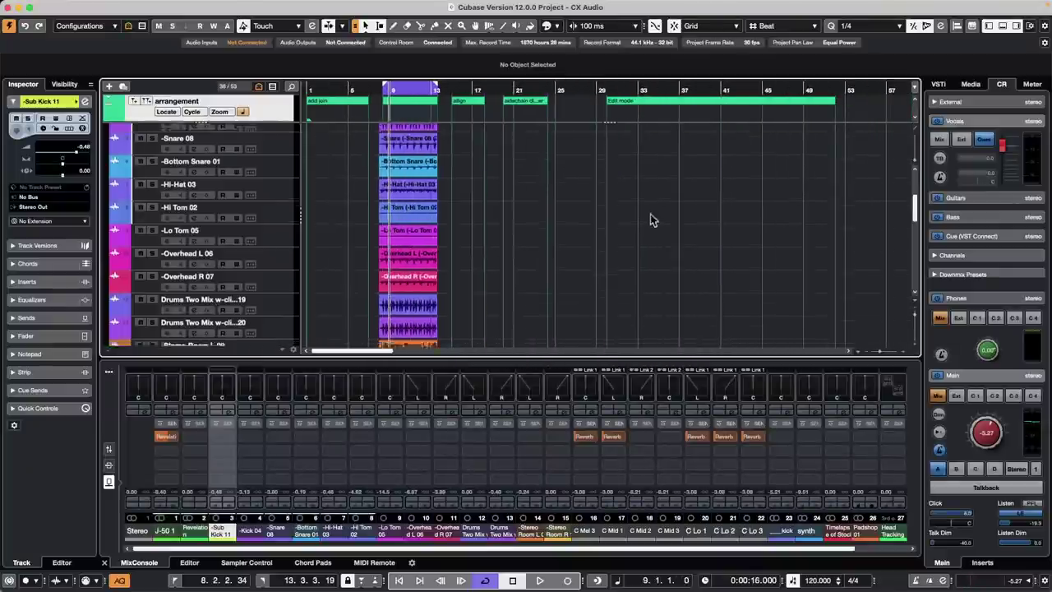
- Go to the takes at the align cycle marker and lower the Control Room main level to about -15.8 dB
{"action": "scroll", "coordinate": [650, 219], "scroll_direction": "down", "scroll_amount": 10}
{"action": "scroll", "coordinate": [646, 214], "scroll_direction": "up", "scroll_amount": 10}
{"action": "scroll", "coordinate": [521, 181], "scroll_direction": "down", "scroll_amount": 8}
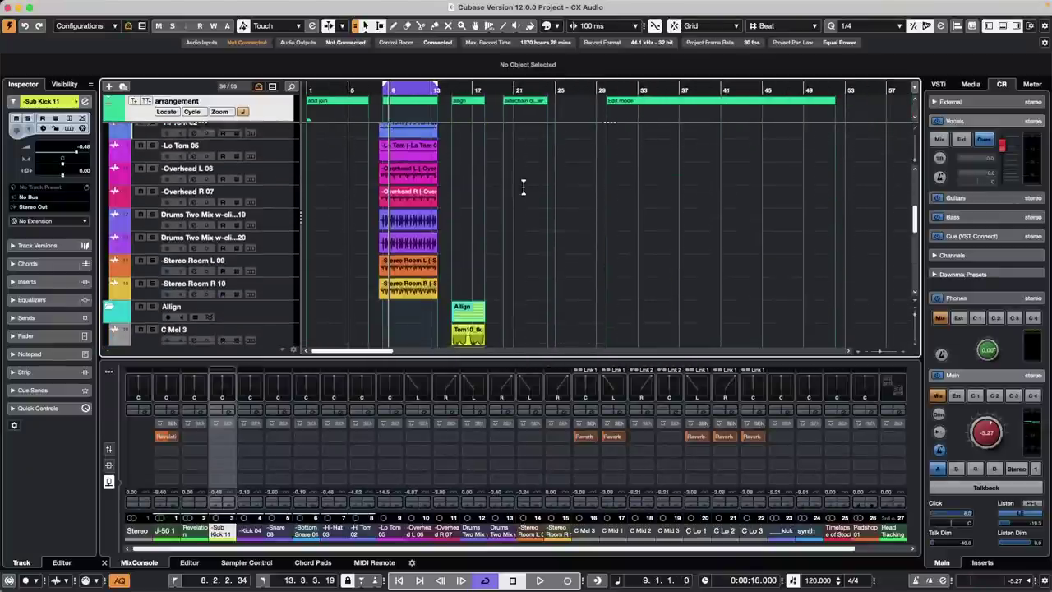
{"action": "left_click_drag", "start_coordinate": [456, 90], "coordinate": [452, 131]}
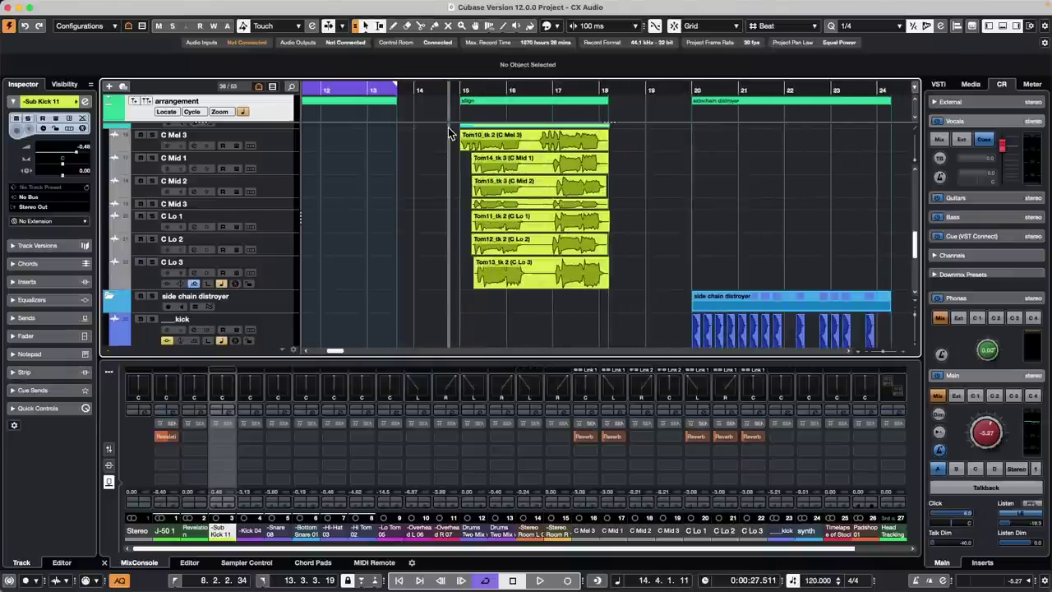
{"action": "left_click_drag", "start_coordinate": [985, 434], "coordinate": [978, 448]}
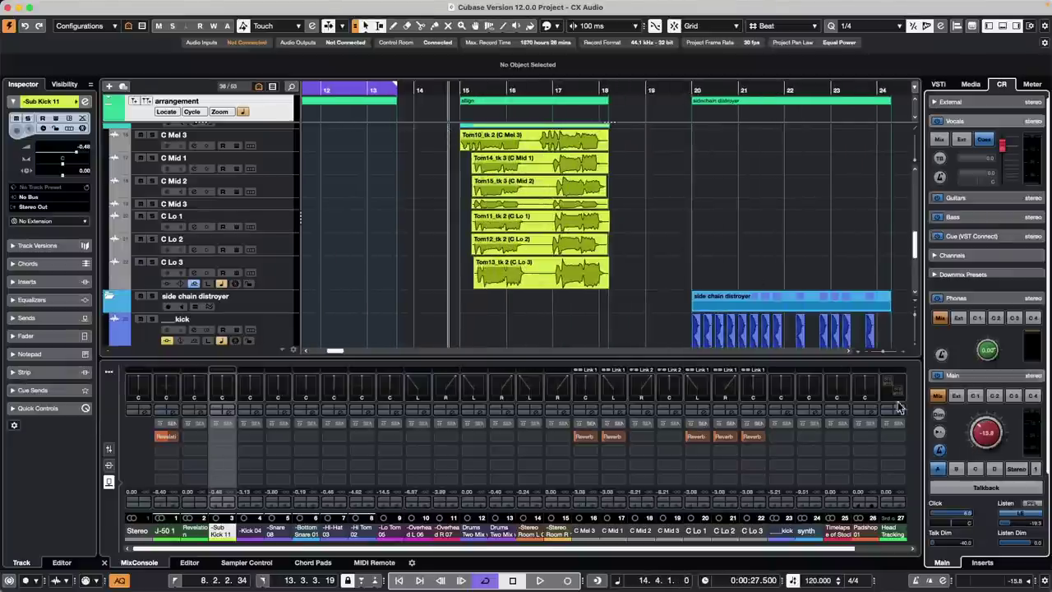
- Set the cycle range to the align marker and play back the unaligned takes briefly
{"action": "left_click", "coordinate": [494, 106]}
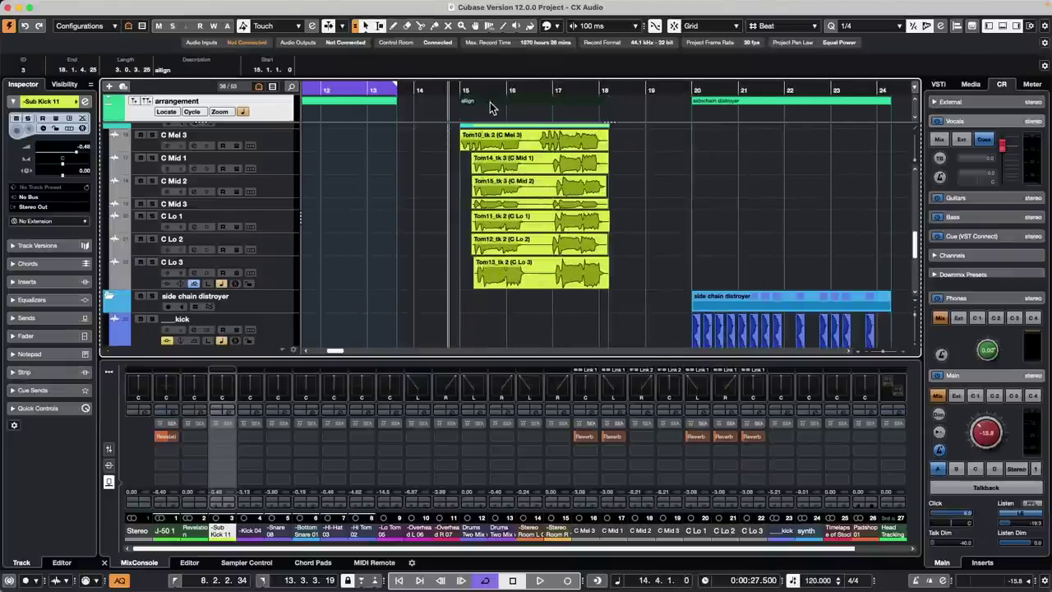
{"action": "double_click", "coordinate": [490, 108]}
{"action": "key", "text": "space"}
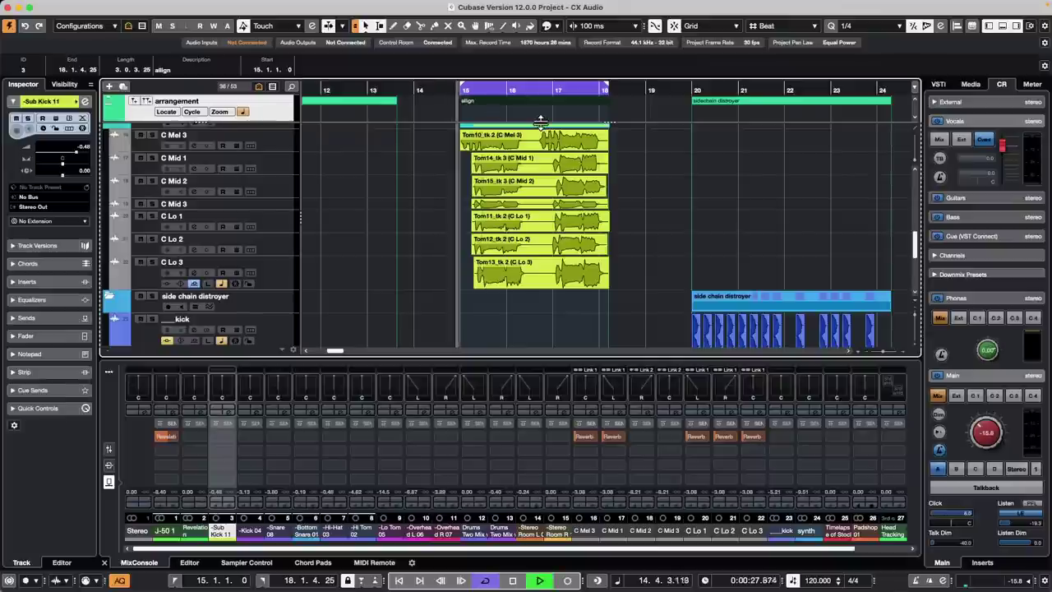
{"action": "key", "text": "space"}
- Align the C Mid 2 through C Lo 3 events to the Tom14_tk 3 (C Mid 1) reference with Audio Alignment at 100 % precision
{"action": "left_click", "coordinate": [566, 171]}
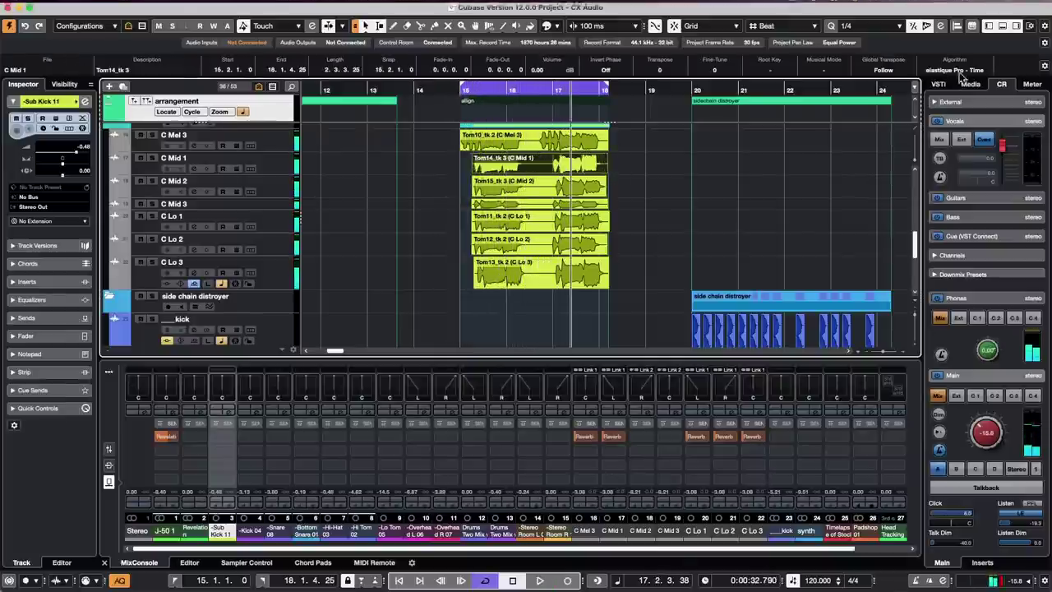
{"action": "left_click", "coordinate": [957, 27]}
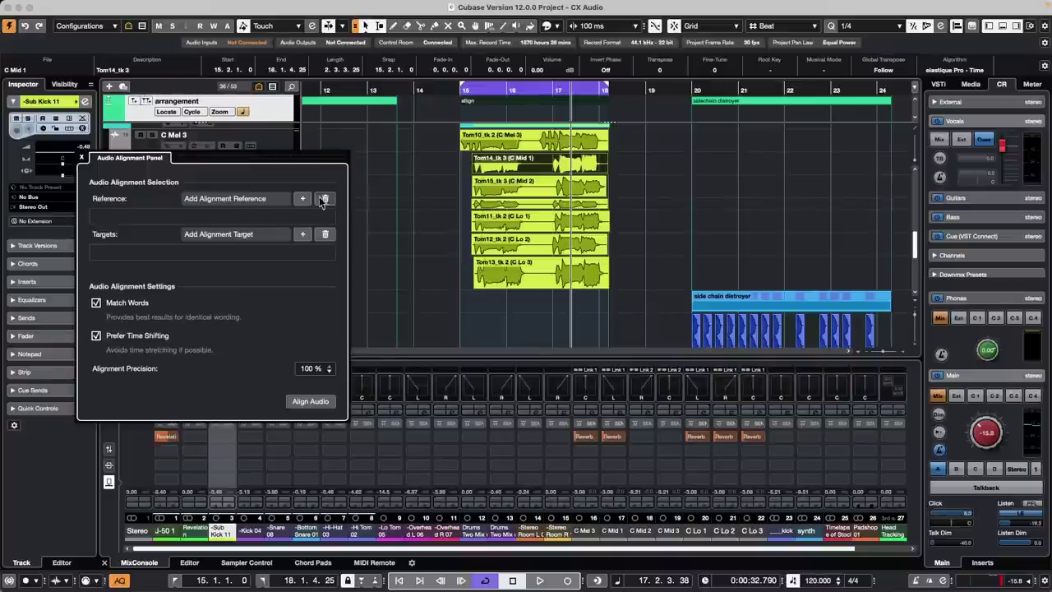
{"action": "left_click", "coordinate": [303, 199]}
{"action": "left_click_drag", "start_coordinate": [615, 189], "coordinate": [585, 189]}
{"action": "left_click", "coordinate": [457, 296]}
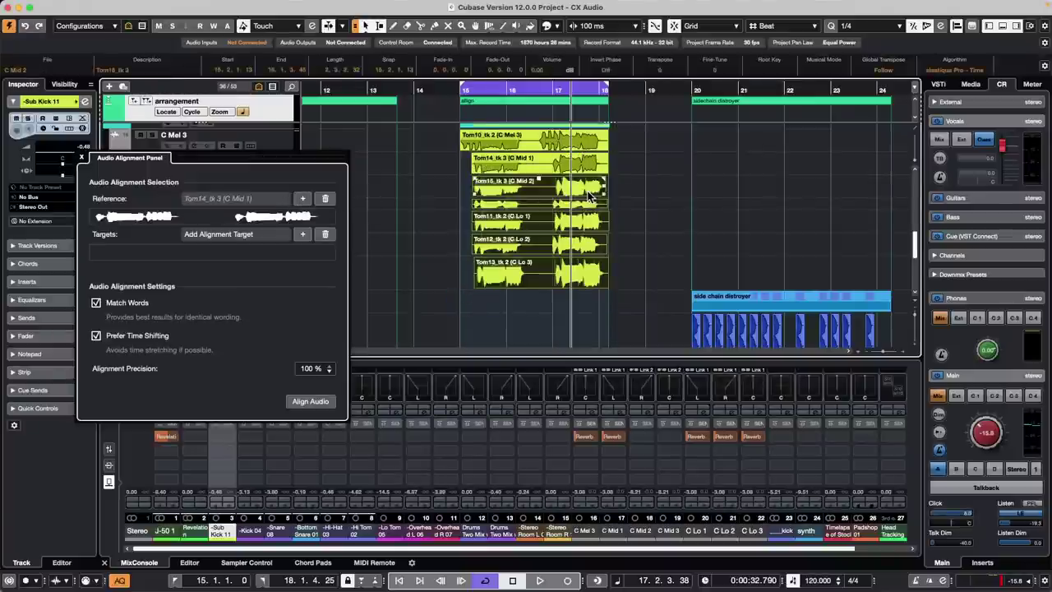
{"action": "left_click", "coordinate": [302, 233]}
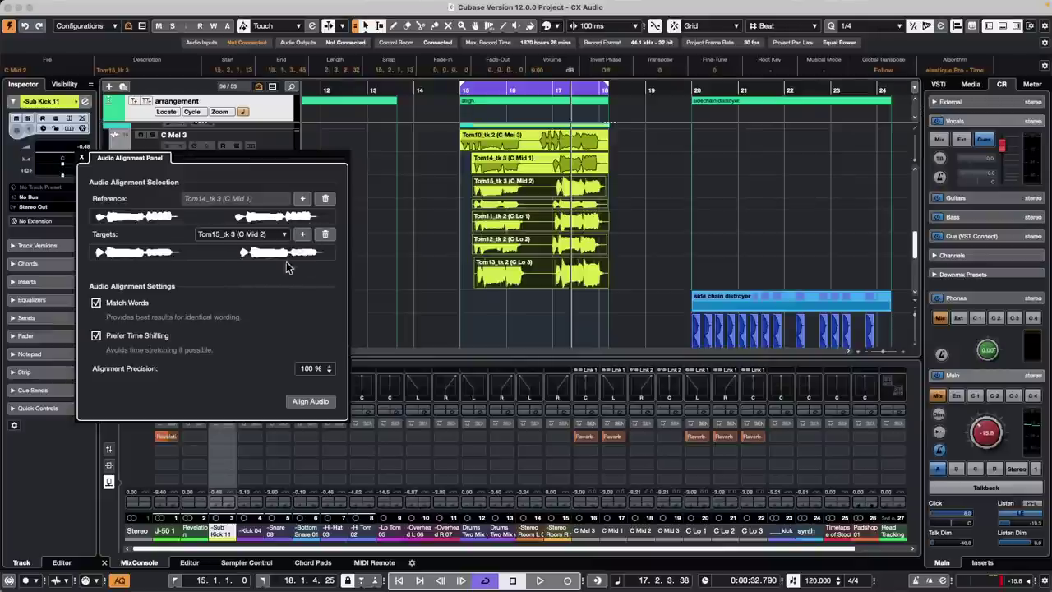
{"action": "left_click", "coordinate": [310, 401]}
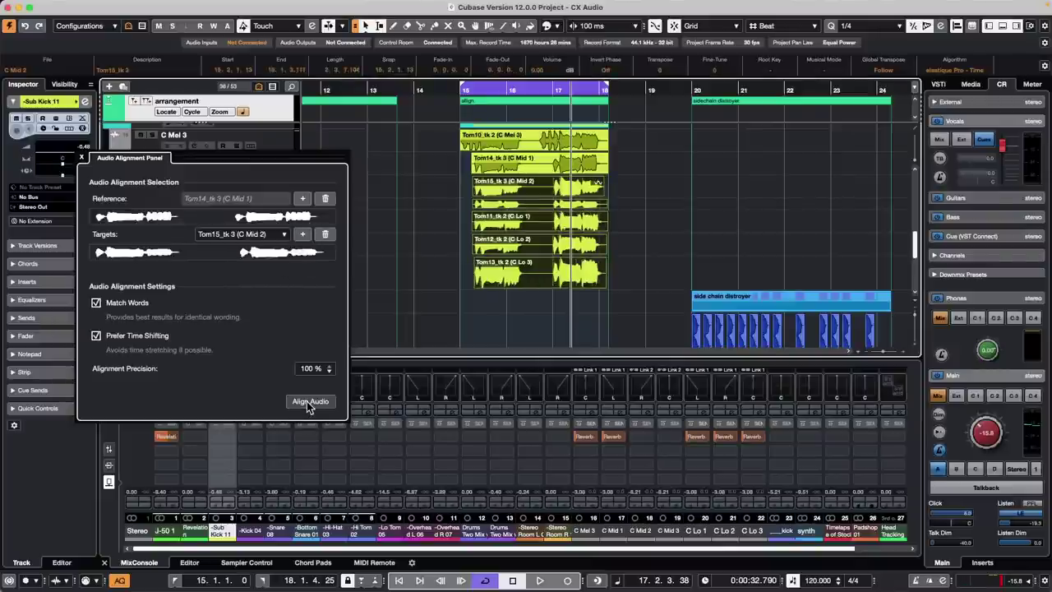
- Open the C Mid 1 event in the Sample Editor, close the Audio Alignment Panel and enable VariAudio editing
{"action": "double_click", "coordinate": [549, 165]}
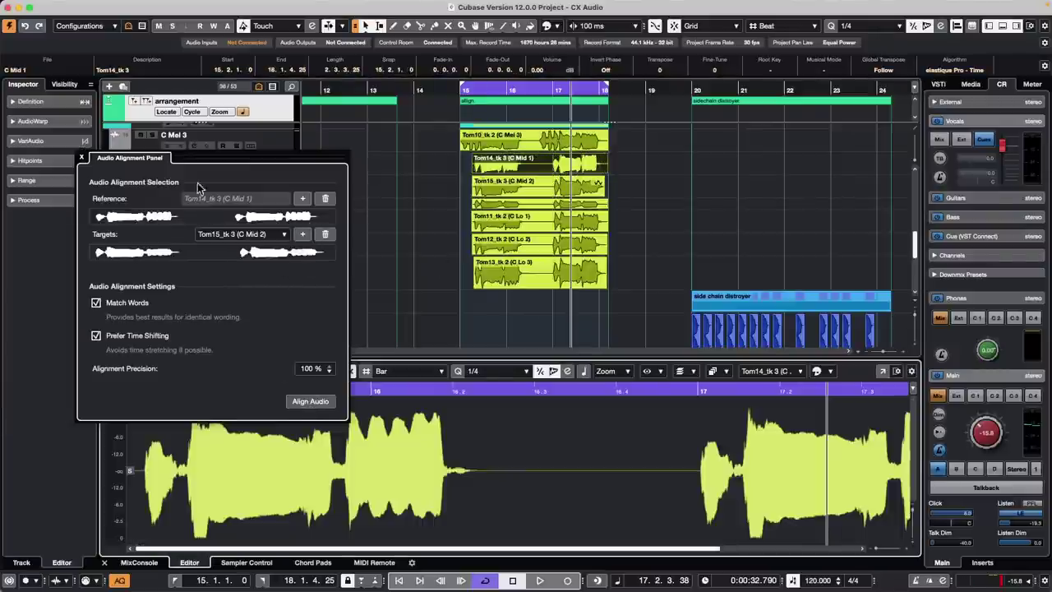
{"action": "left_click", "coordinate": [81, 157]}
{"action": "left_click", "coordinate": [45, 140]}
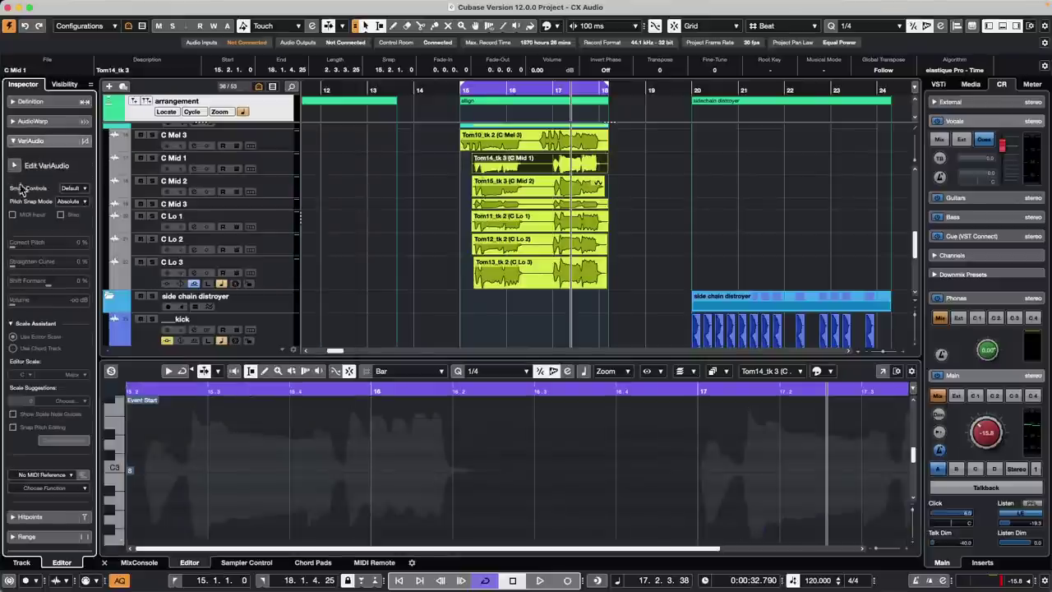
{"action": "left_click", "coordinate": [14, 166]}
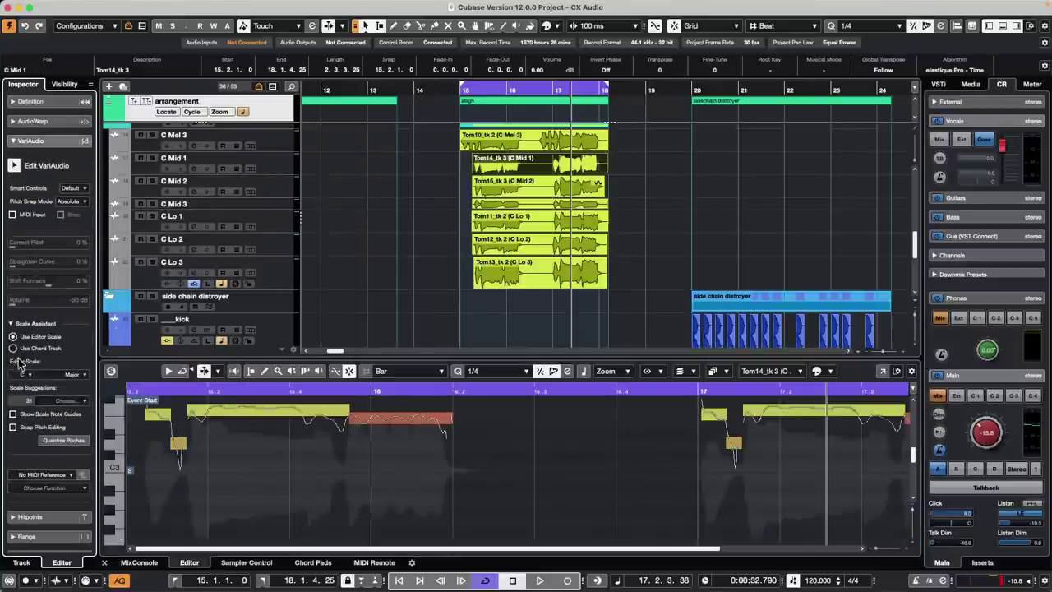
{"action": "left_click", "coordinate": [11, 324]}
{"action": "left_click", "coordinate": [10, 324]}
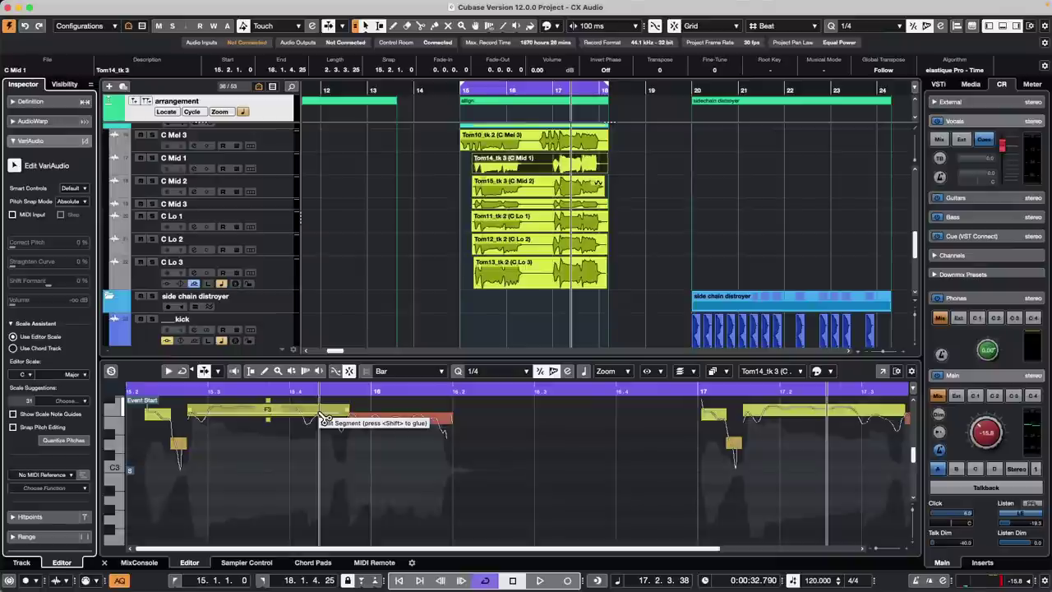
- Open the recent project jump off tiago.cpr
{"action": "mouse_move", "coordinate": [182, 4]}
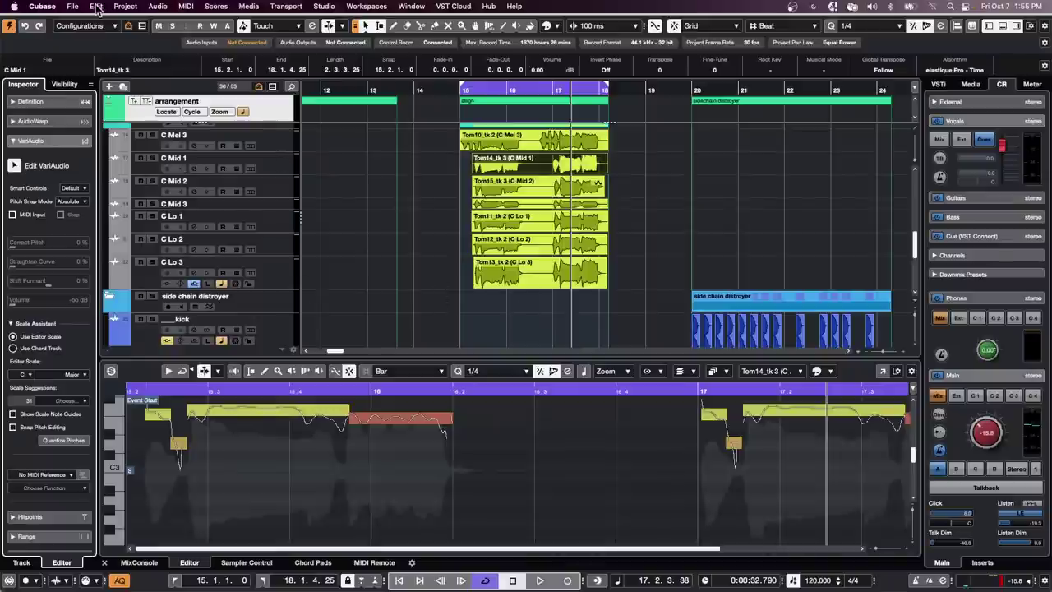
{"action": "left_click", "coordinate": [73, 6]}
{"action": "mouse_move", "coordinate": [97, 243]}
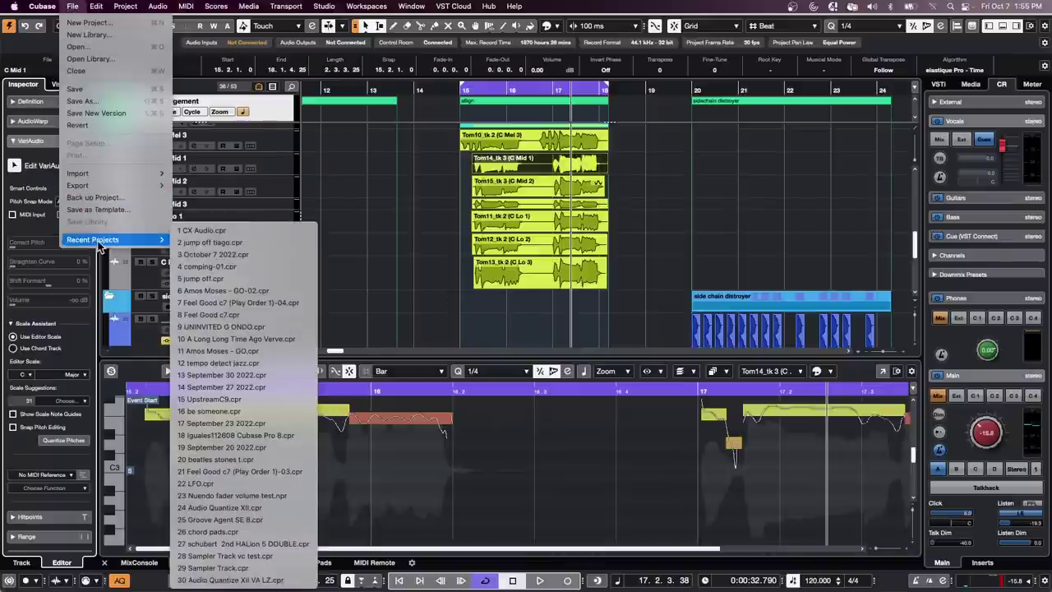
{"action": "left_click", "coordinate": [233, 245]}
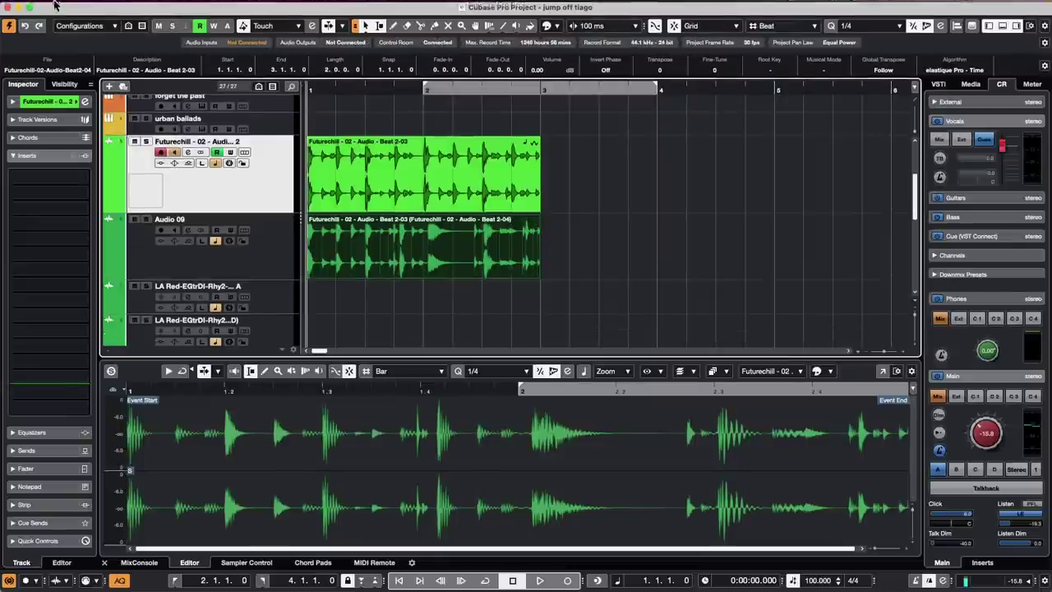
- Revert the project to its previously saved version and dismiss the missing files list
{"action": "left_click", "coordinate": [81, 6]}
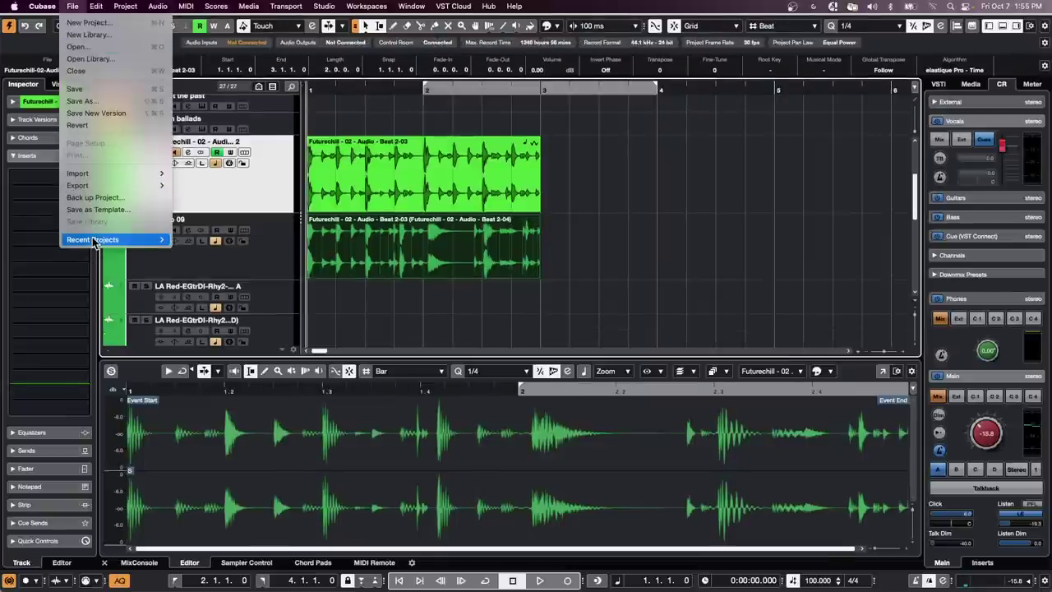
{"action": "mouse_move", "coordinate": [115, 239]}
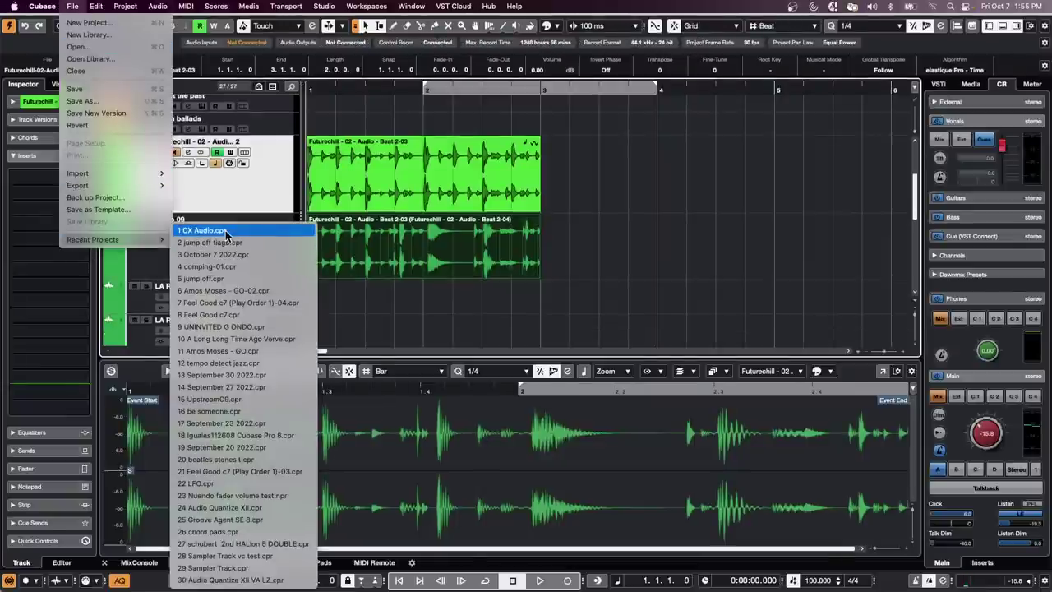
{"action": "mouse_move", "coordinate": [42, 7]}
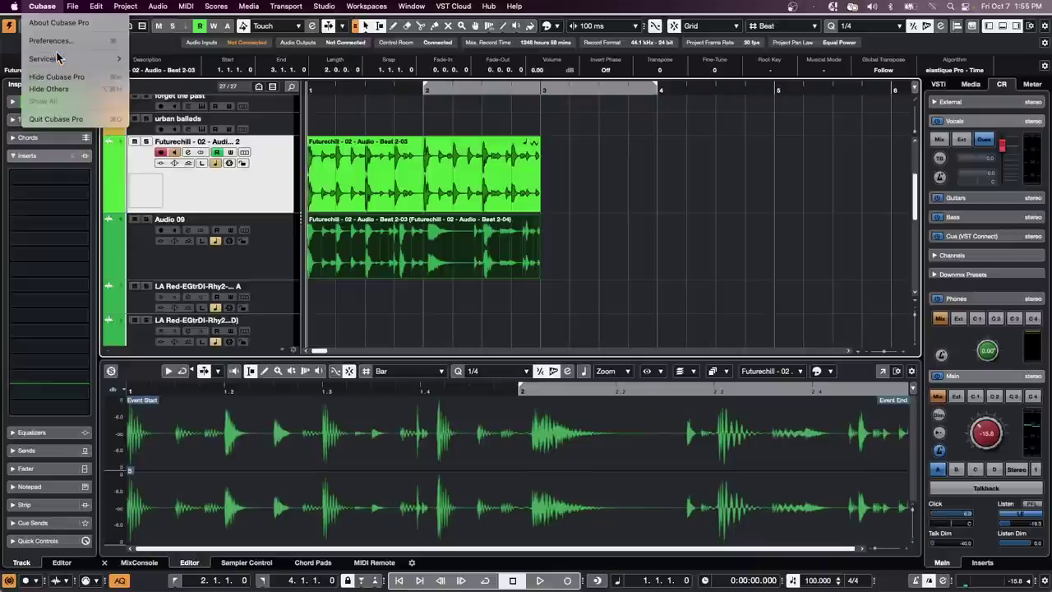
{"action": "mouse_move", "coordinate": [84, 4]}
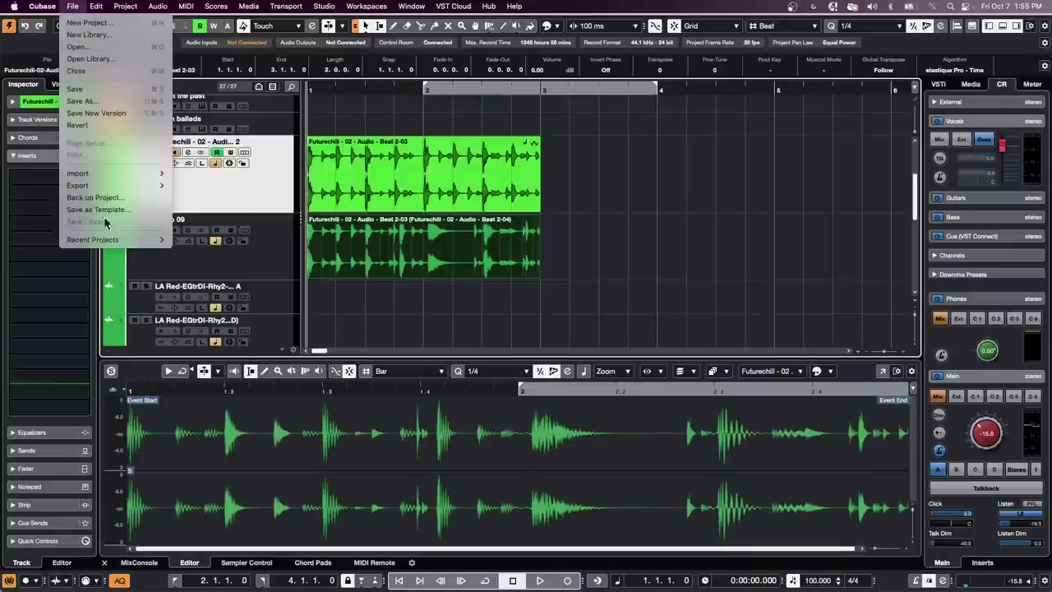
{"action": "left_click", "coordinate": [81, 130]}
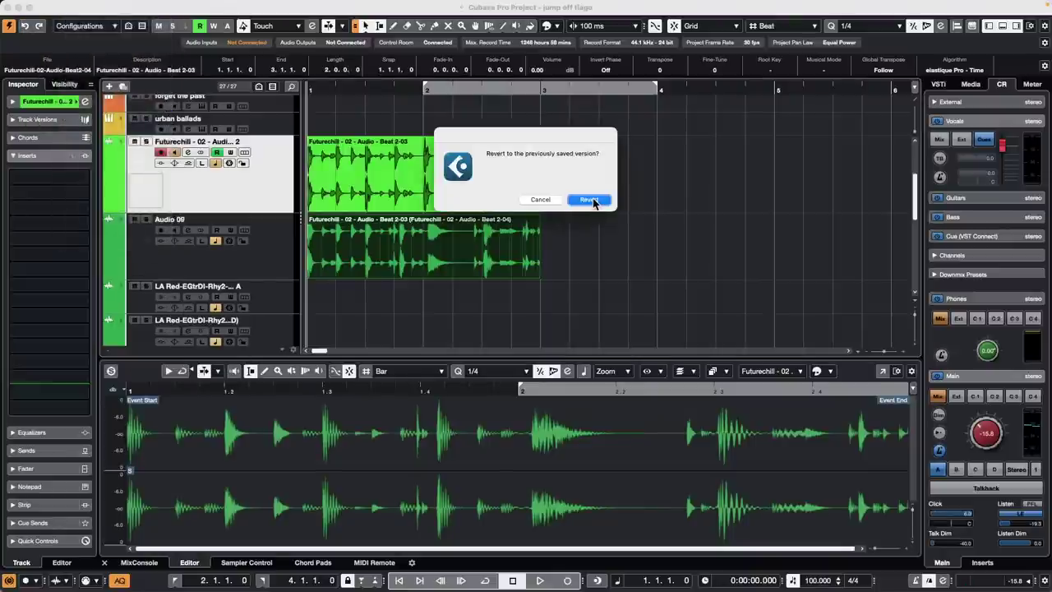
{"action": "left_click", "coordinate": [589, 199]}
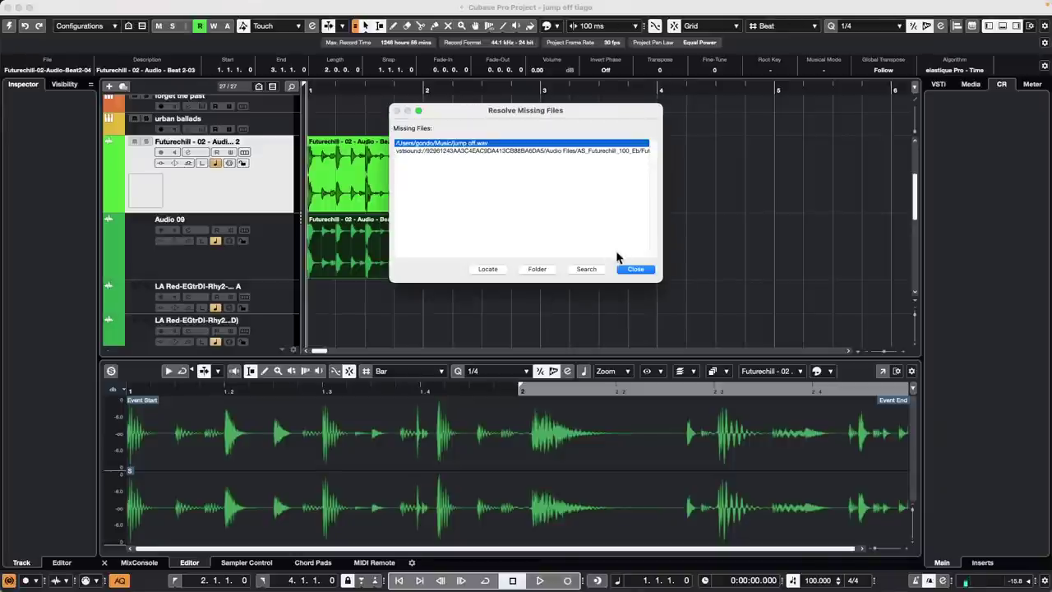
{"action": "left_click", "coordinate": [634, 269]}
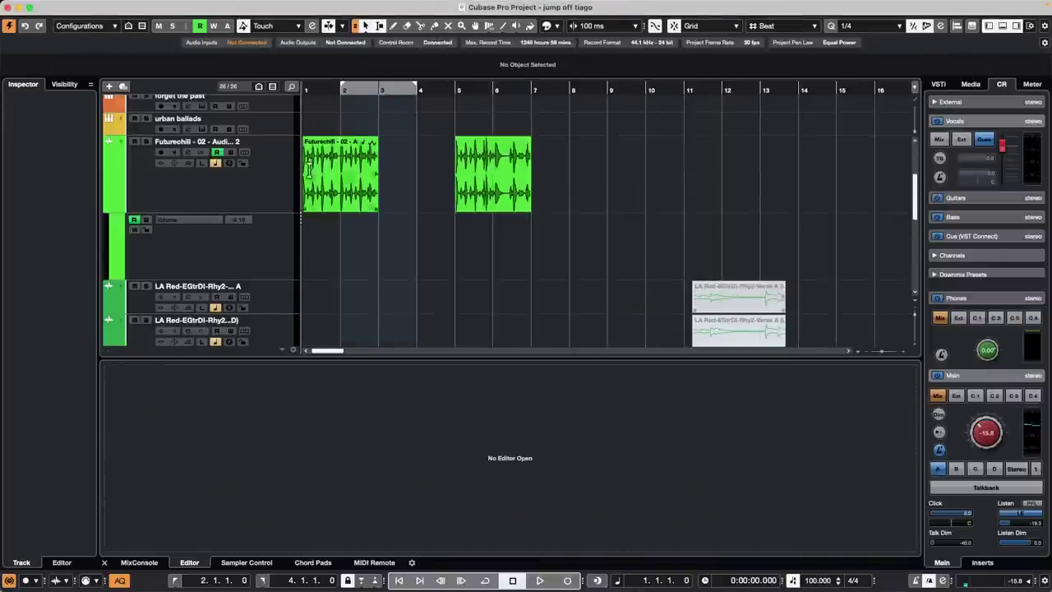
- Open the Groove Agent SE instrument of the forget the past track, leaving its channel settings closed
{"action": "scroll", "coordinate": [276, 200], "scroll_direction": "up", "scroll_amount": 4}
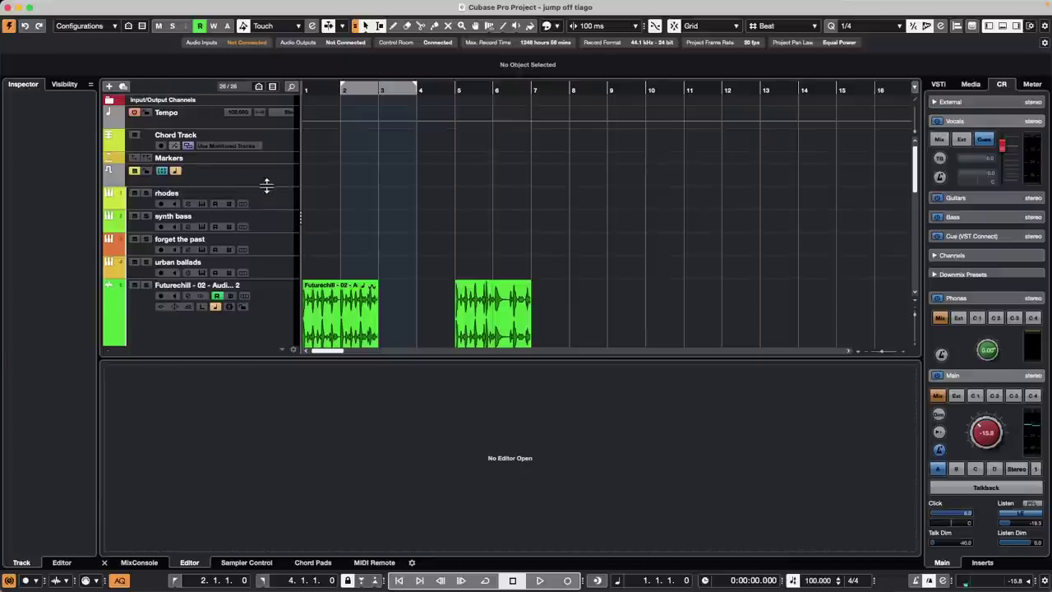
{"action": "left_click", "coordinate": [271, 255]}
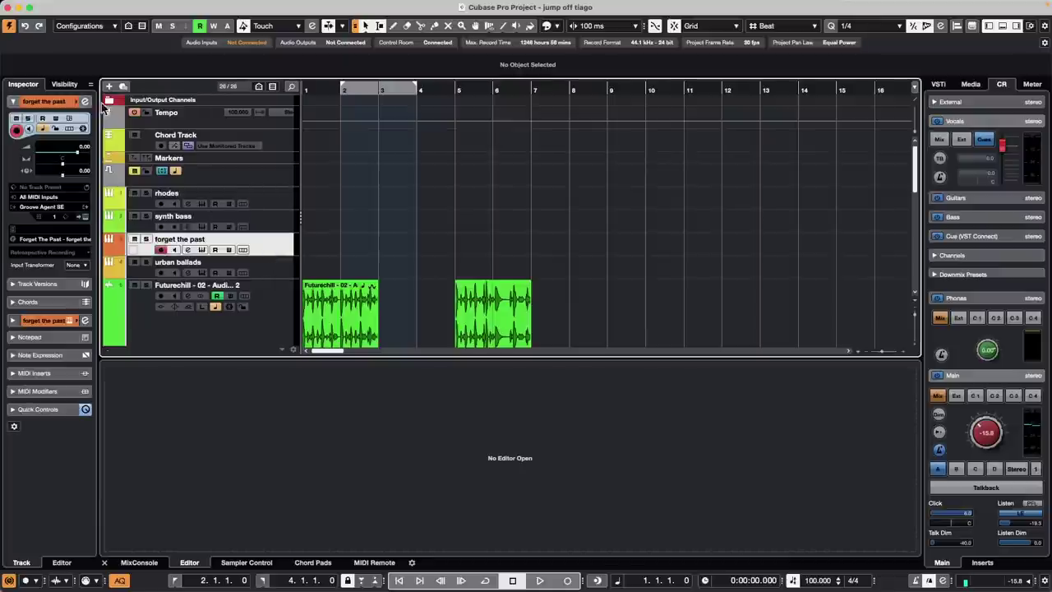
{"action": "left_click", "coordinate": [84, 101]}
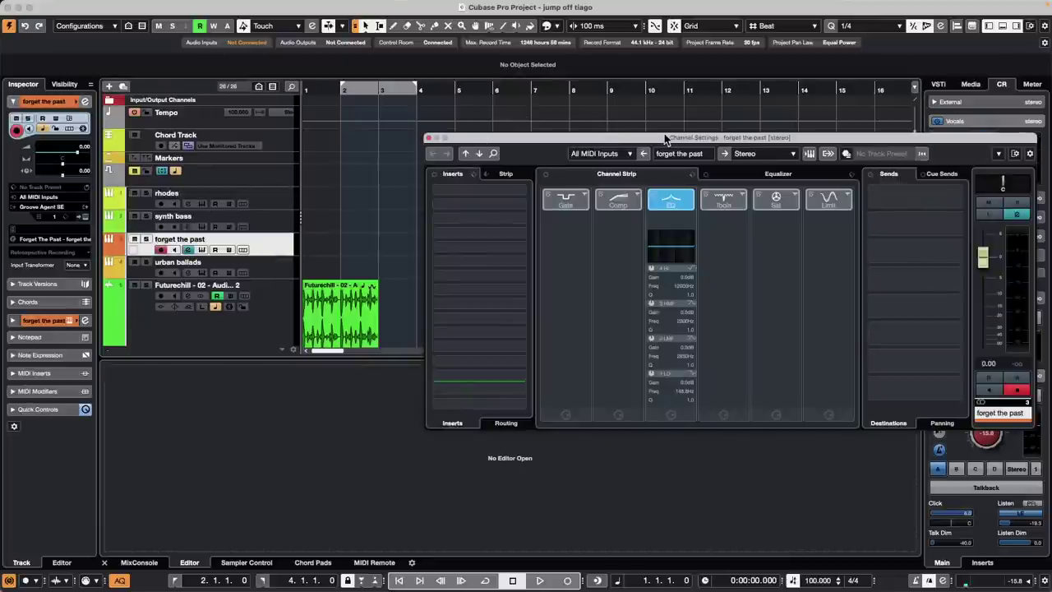
{"action": "left_click_drag", "start_coordinate": [594, 144], "coordinate": [607, 85]}
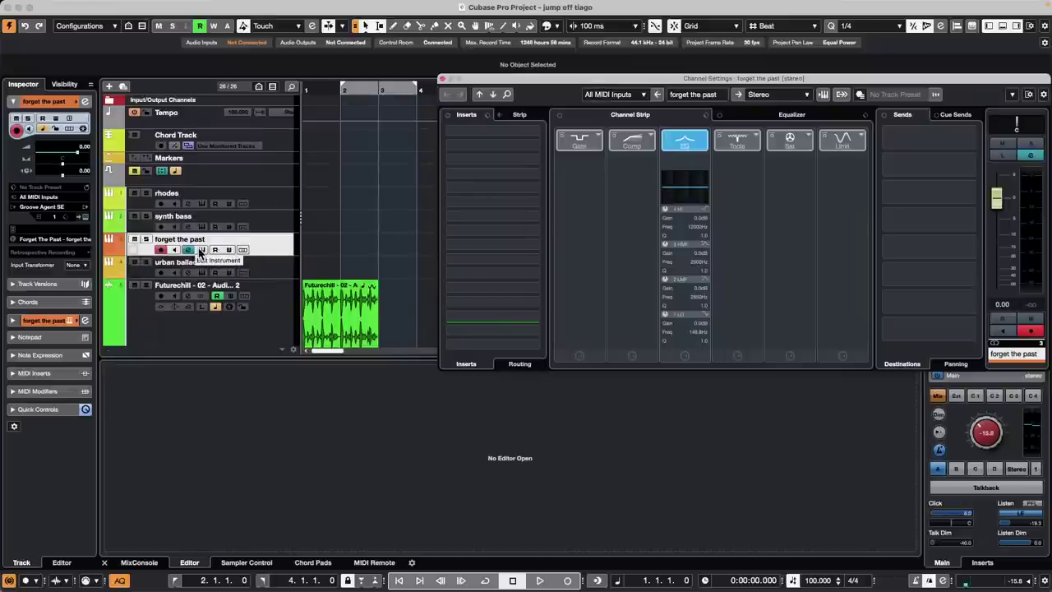
{"action": "left_click", "coordinate": [202, 249]}
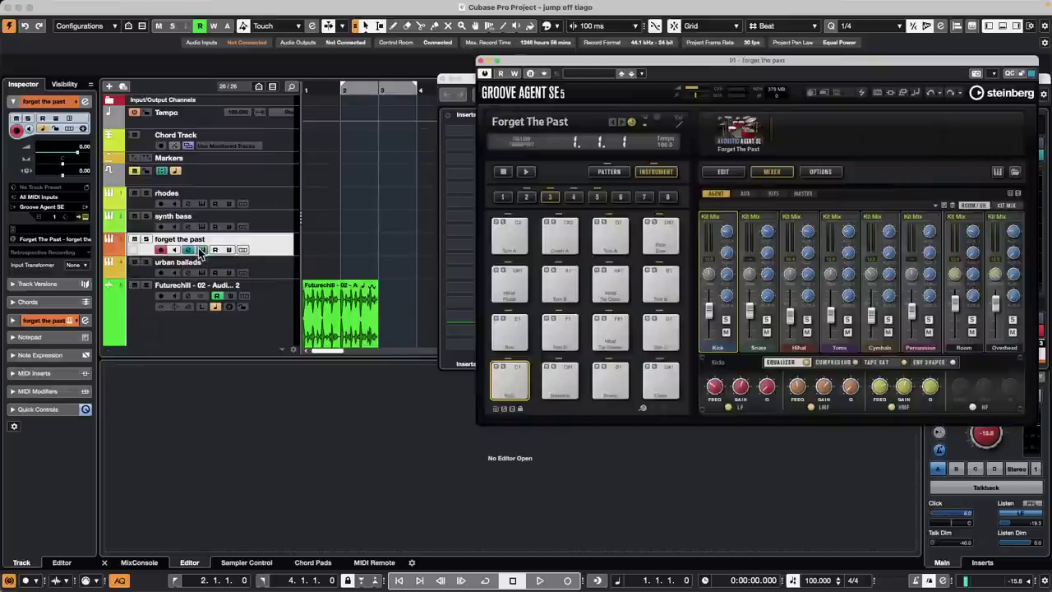
{"action": "left_click", "coordinate": [443, 80]}
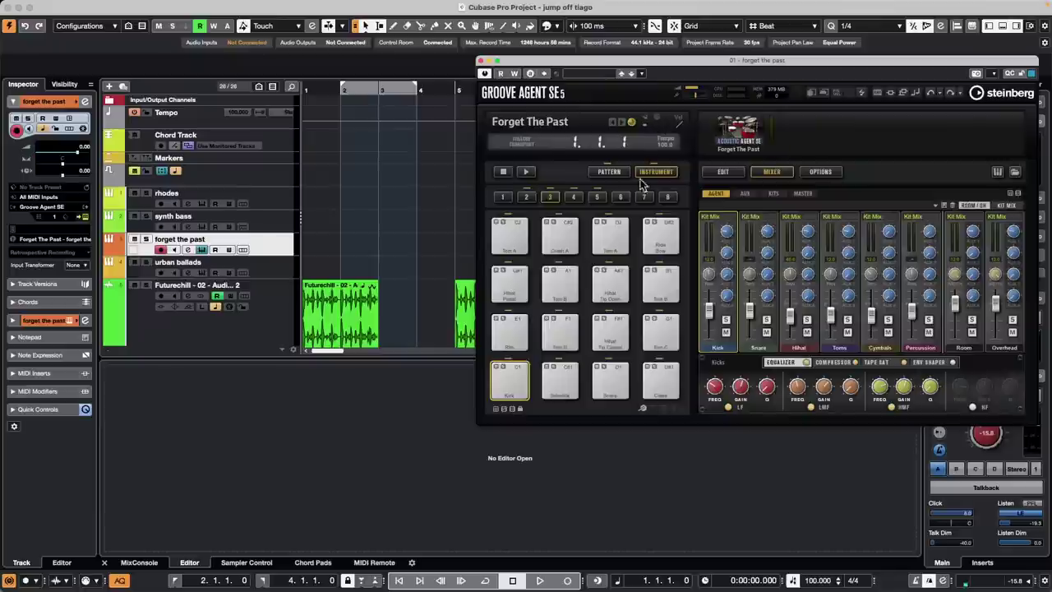
{"action": "left_click_drag", "start_coordinate": [643, 66], "coordinate": [499, 43]}
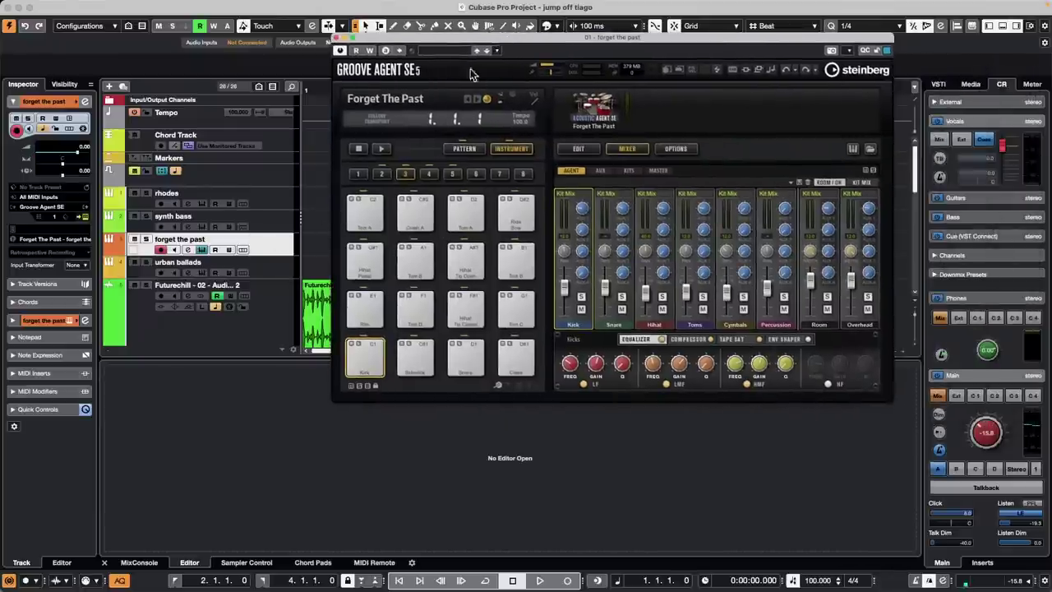
- Place Groove Agent's Main 1 pattern at bar 1 of the forget the past track and open the part in the Drum Editor
{"action": "left_click", "coordinate": [465, 148]}
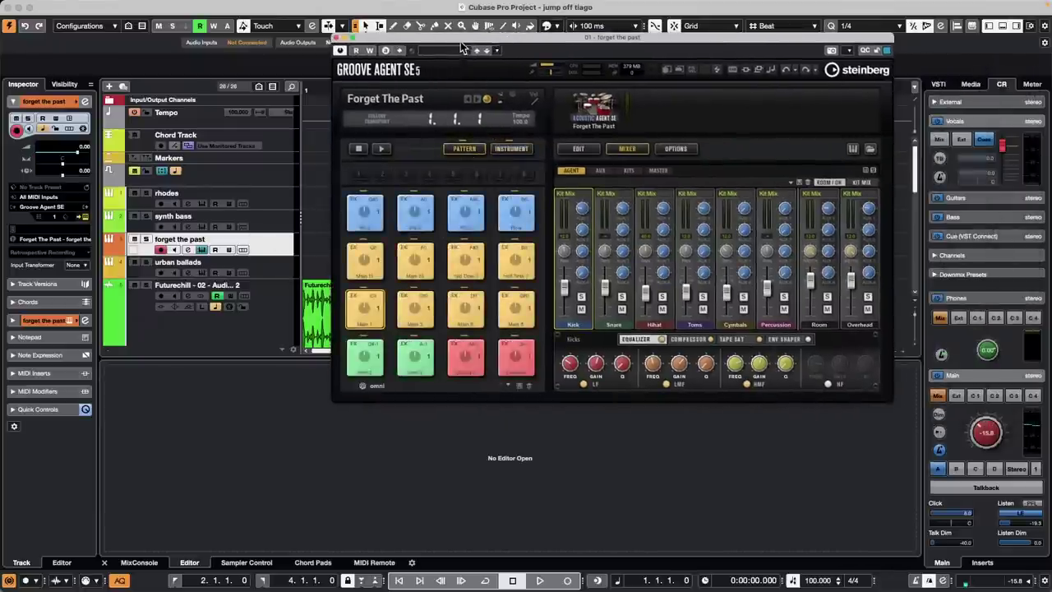
{"action": "left_click_drag", "start_coordinate": [460, 41], "coordinate": [633, 48]}
{"action": "left_click_drag", "start_coordinate": [533, 328], "coordinate": [310, 261]}
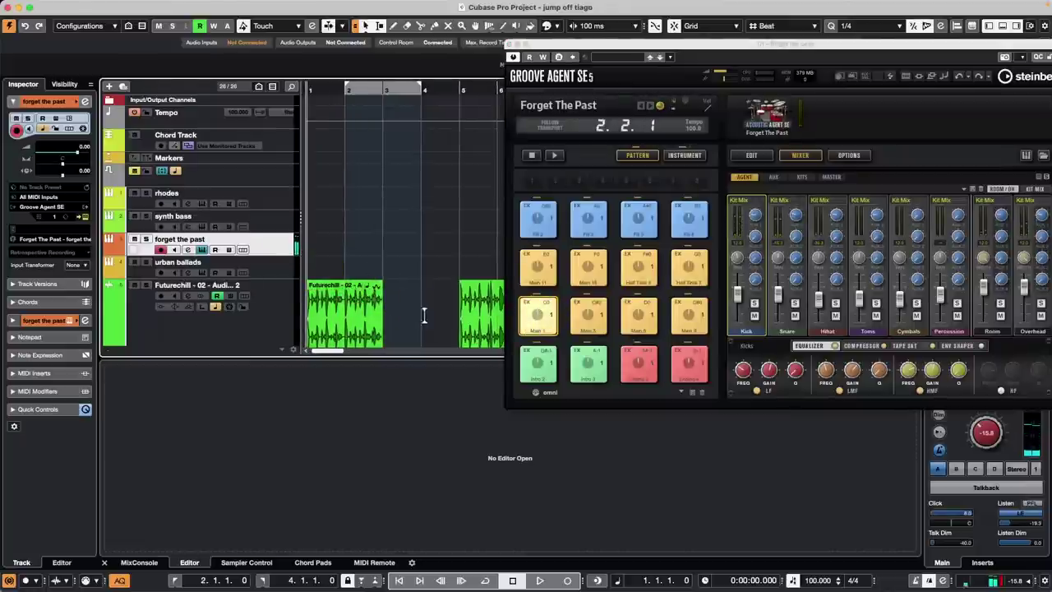
{"action": "left_click_drag", "start_coordinate": [533, 319], "coordinate": [333, 260]}
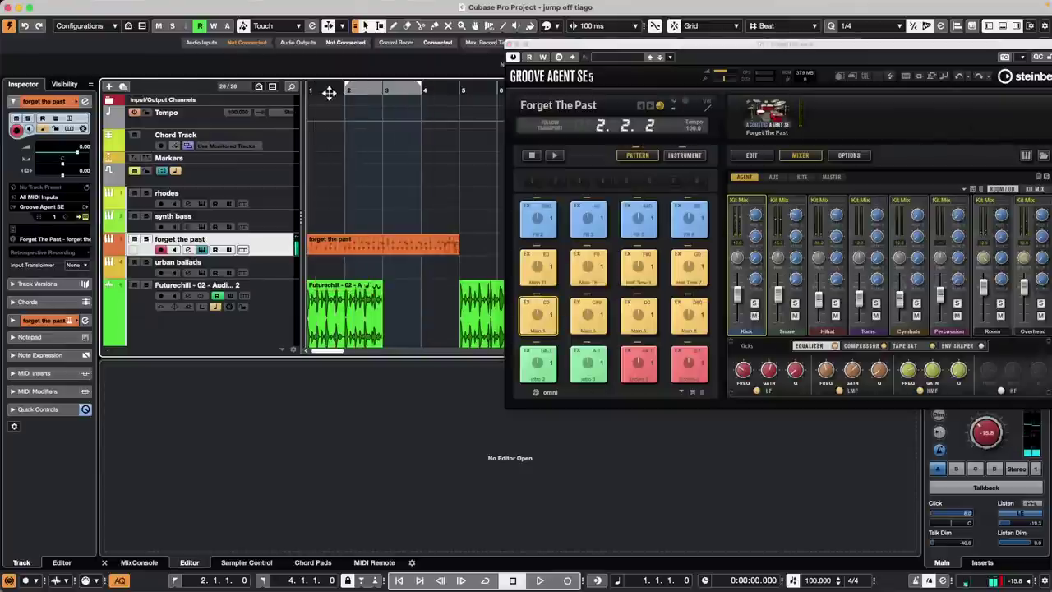
{"action": "double_click", "coordinate": [404, 249]}
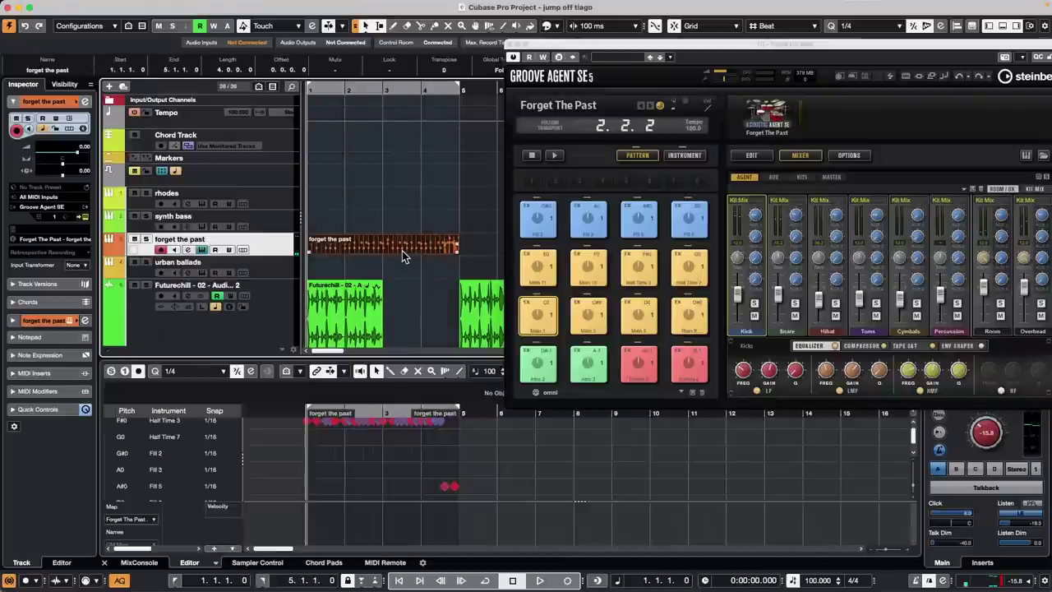
- Turn on cycle mode, solo the forget the past track and start looped playback of bars 1 to 4
{"action": "key", "text": "KP_Divide"}
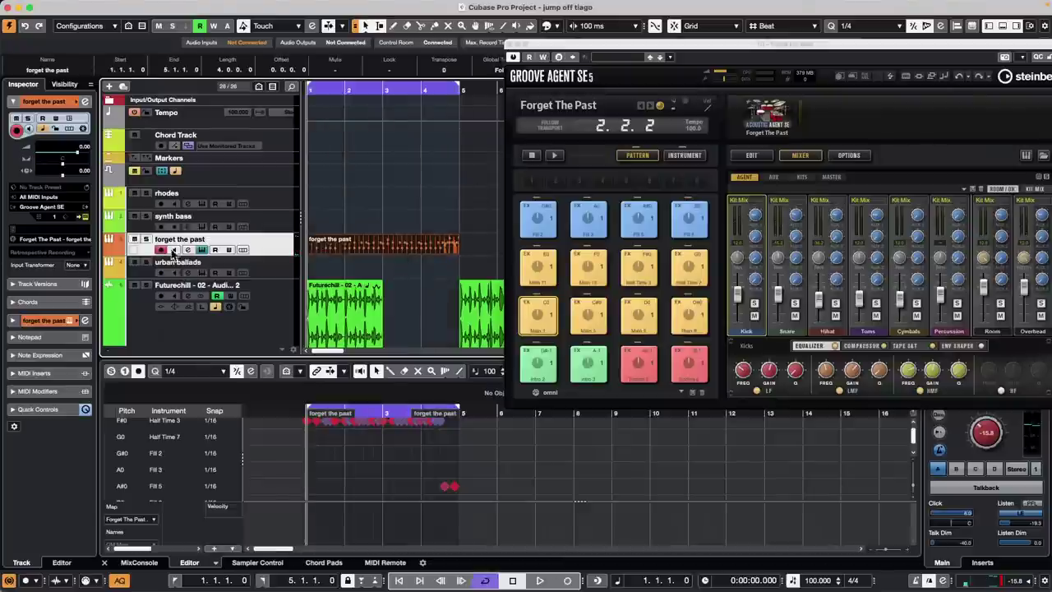
{"action": "left_click", "coordinate": [147, 239]}
{"action": "key", "text": "space"}
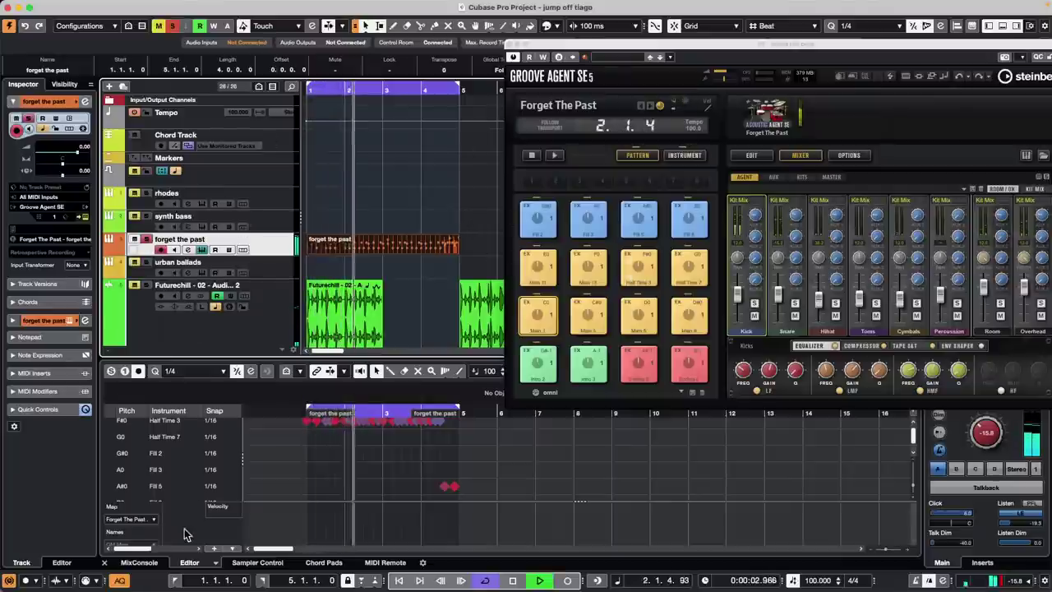
- Show the MixConsole and route Groove Agent's snare to Out 2 and its hi-hat to Out 3
{"action": "left_click", "coordinate": [133, 563]}
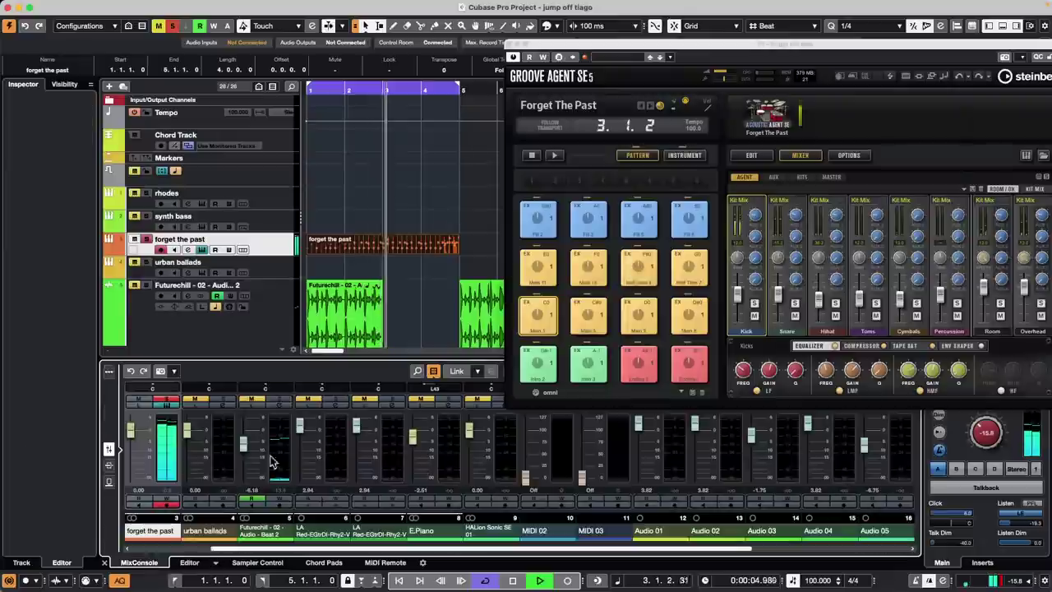
{"action": "left_click_drag", "start_coordinate": [350, 549], "coordinate": [253, 552]}
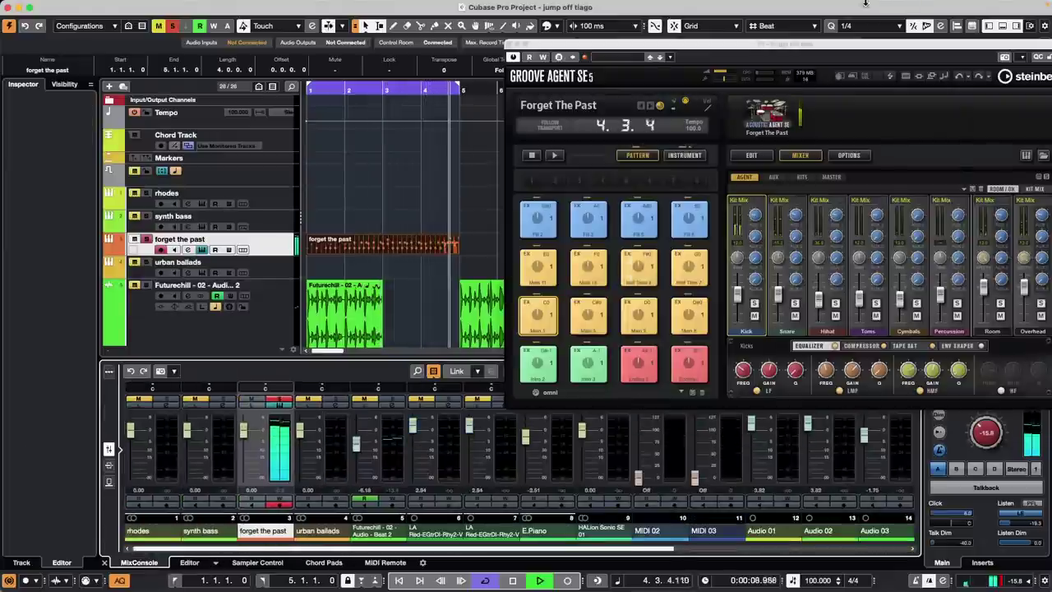
{"action": "left_click_drag", "start_coordinate": [846, 43], "coordinate": [747, 41]}
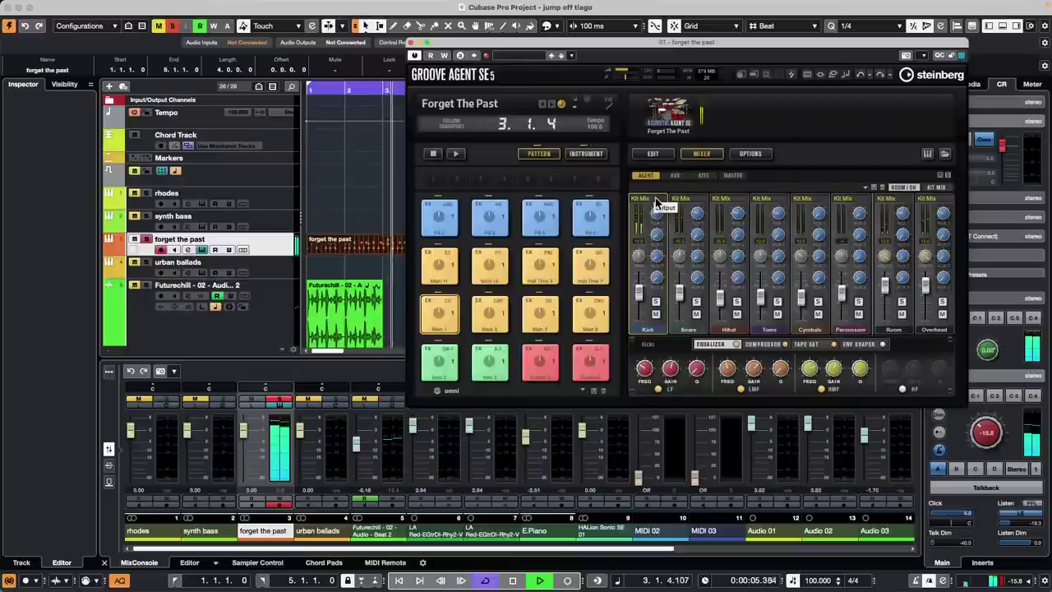
{"action": "left_click", "coordinate": [692, 203]}
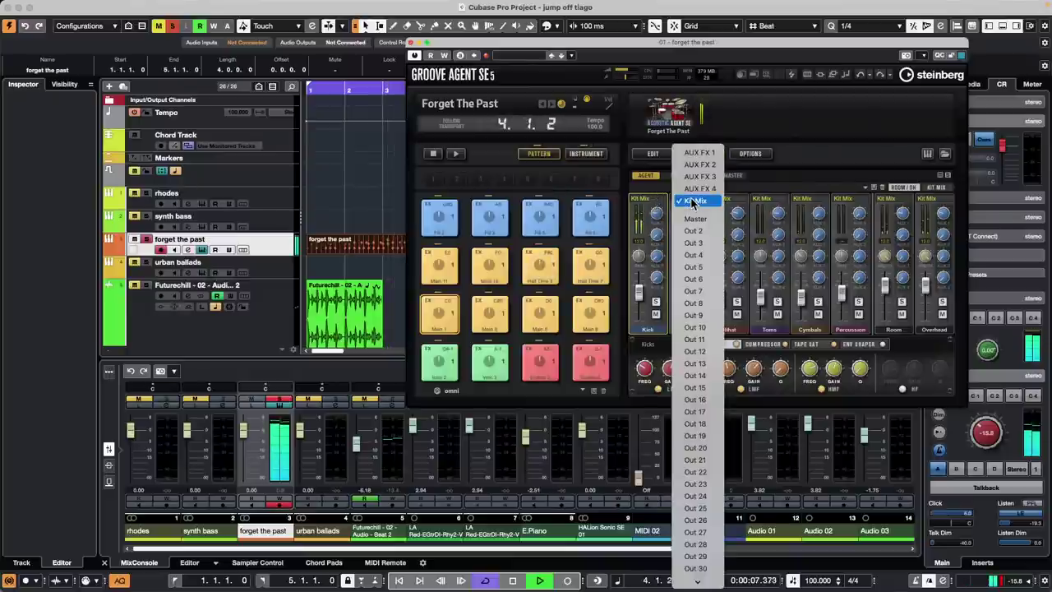
{"action": "left_click", "coordinate": [695, 231]}
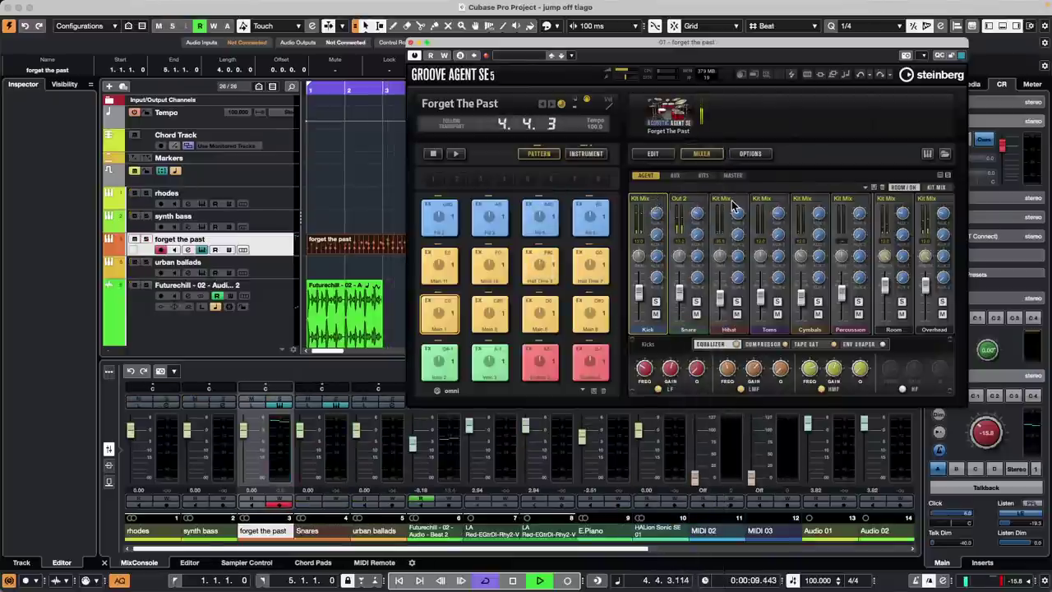
{"action": "left_click", "coordinate": [730, 204]}
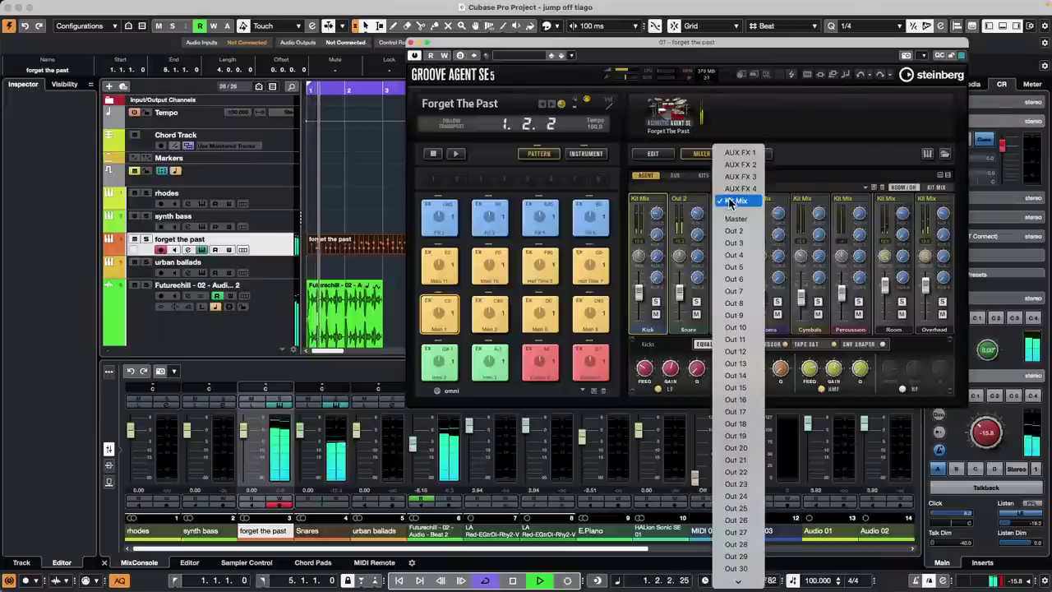
{"action": "left_click", "coordinate": [744, 243]}
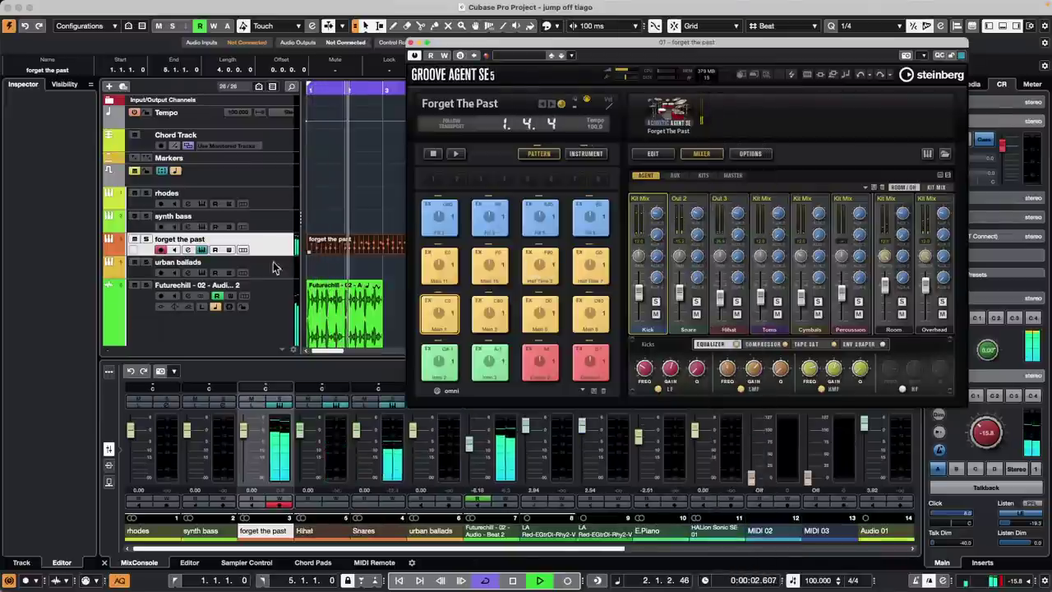
- Mute the Futurechill audio track and solo the forget the past track
{"action": "left_click", "coordinate": [134, 286]}
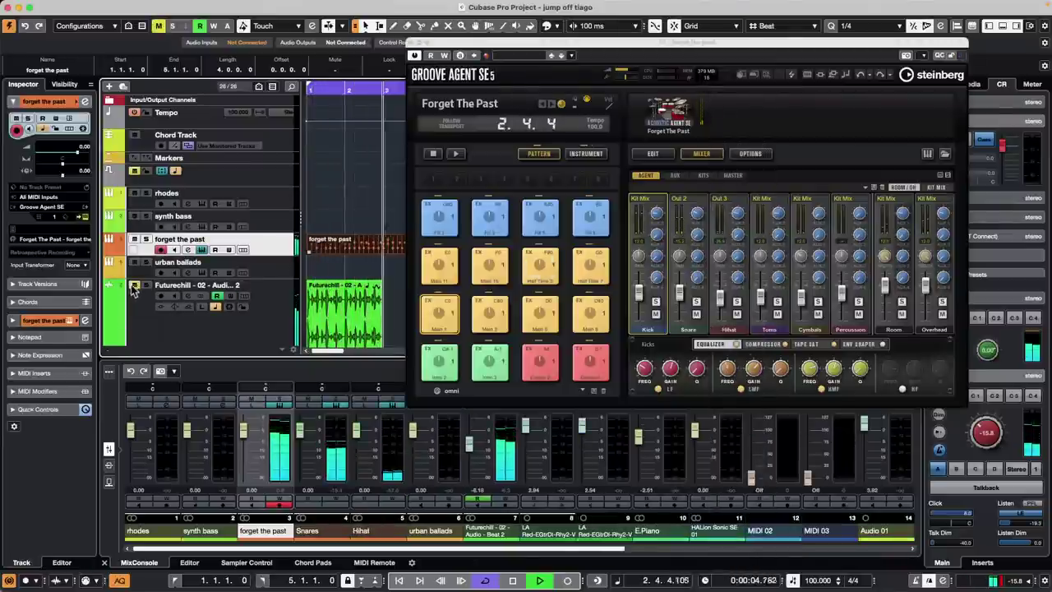
{"action": "left_click", "coordinate": [146, 240]}
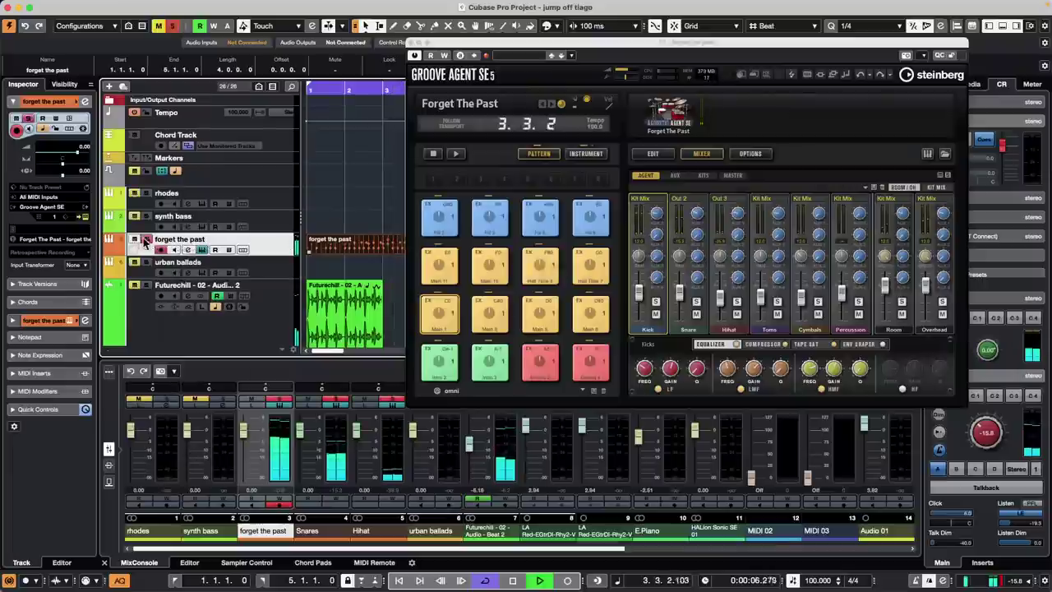
- Route Groove Agent's toms to Out 4, its room to Out 6 and its overhead to Out 5
{"action": "left_click", "coordinate": [777, 201]}
{"action": "left_click", "coordinate": [780, 254]}
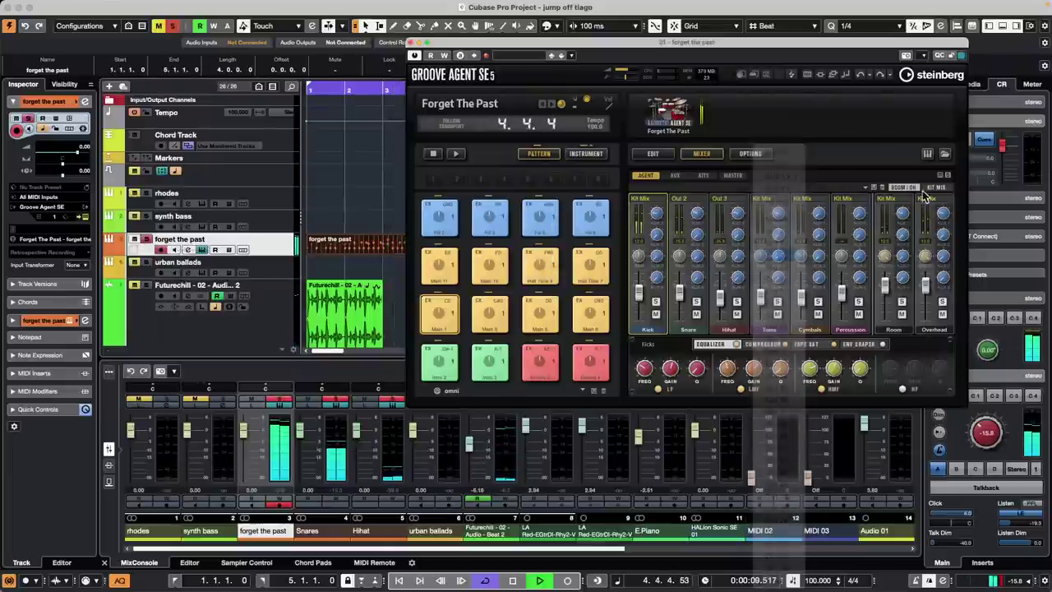
{"action": "left_click", "coordinate": [894, 200]}
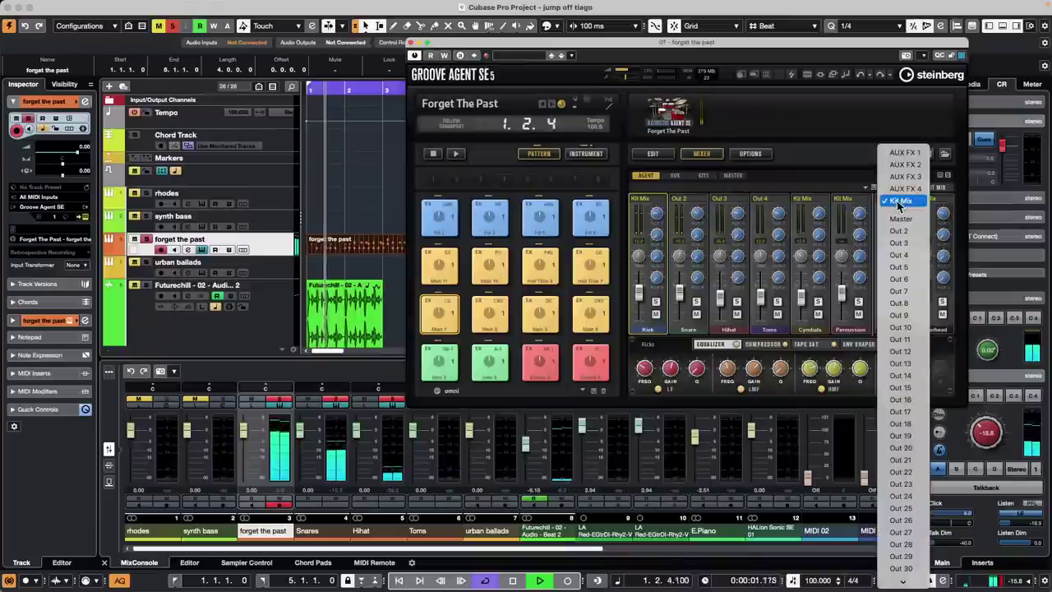
{"action": "left_click", "coordinate": [897, 280]}
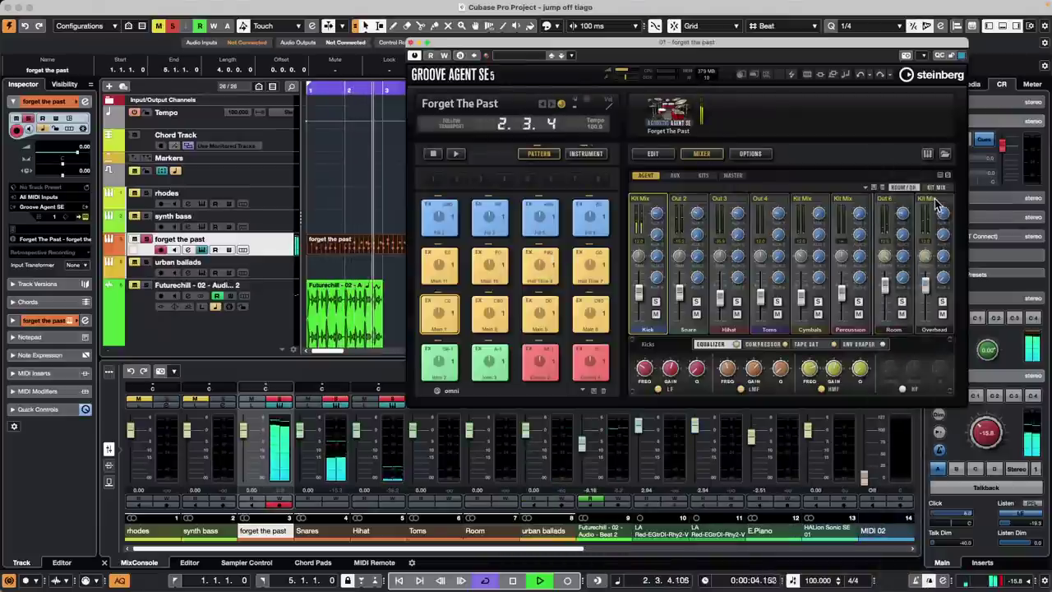
{"action": "left_click", "coordinate": [937, 200]}
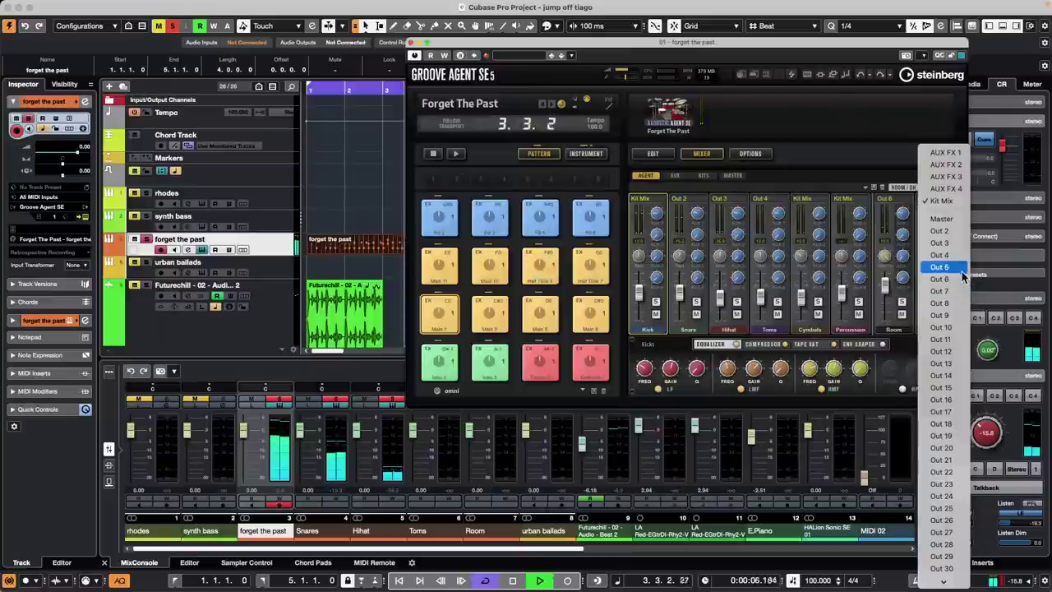
{"action": "left_click", "coordinate": [941, 303]}
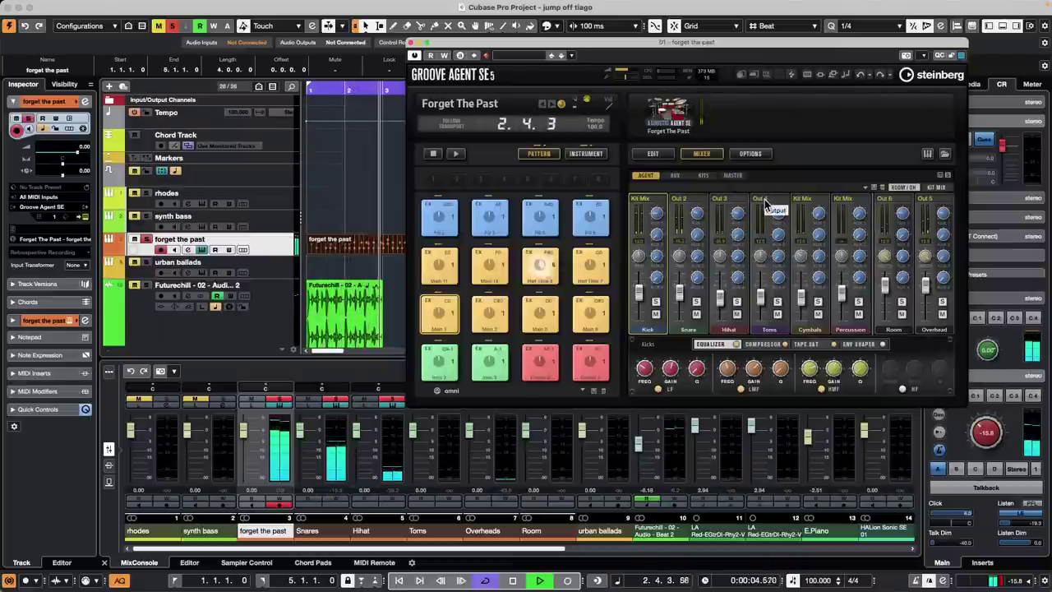
- Unfold the separate drum output lanes under the forget the past track, with playback stopped and the Groove Agent window closed
{"action": "left_click", "coordinate": [112, 255]}
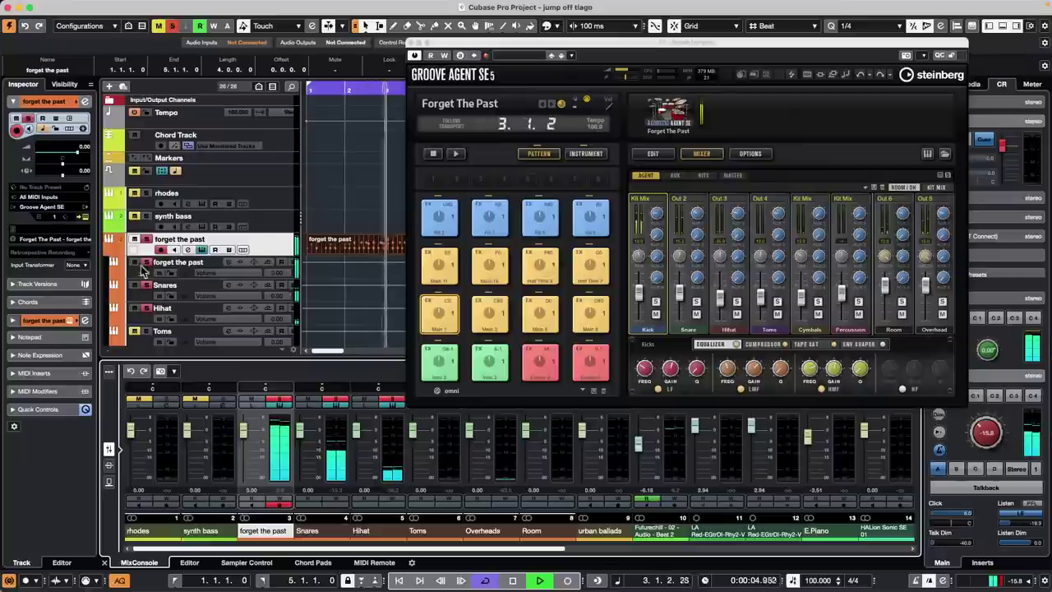
{"action": "left_click", "coordinate": [111, 250]}
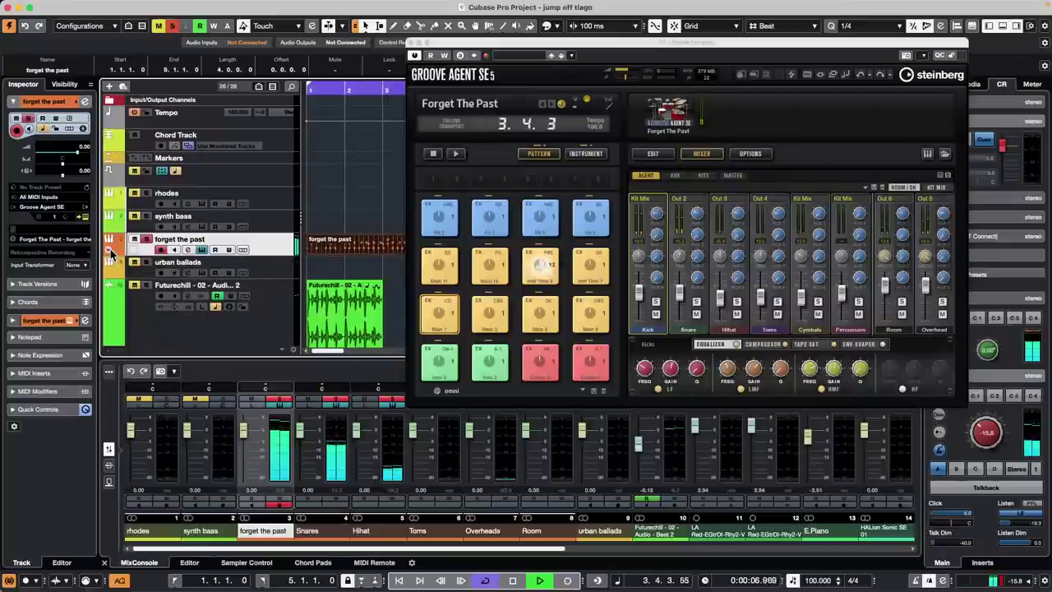
{"action": "left_click", "coordinate": [110, 250]}
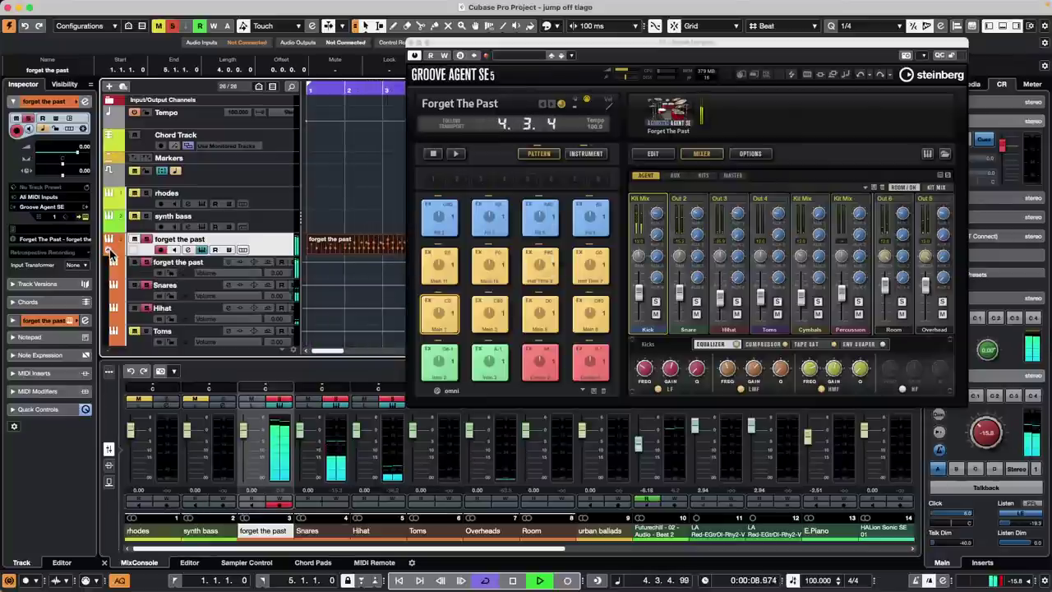
{"action": "key", "text": "space"}
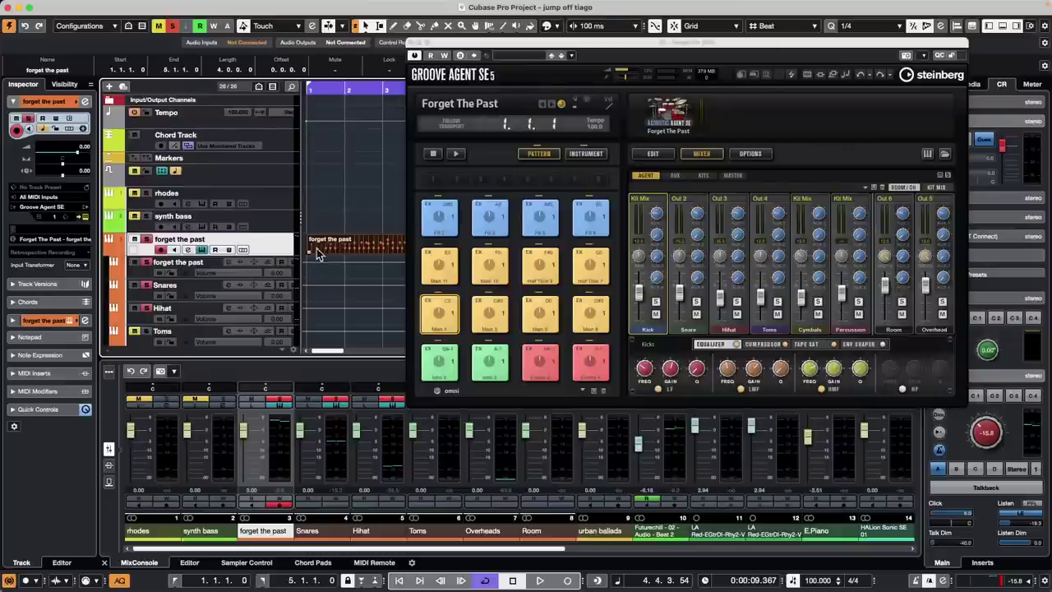
{"action": "left_click", "coordinate": [415, 43]}
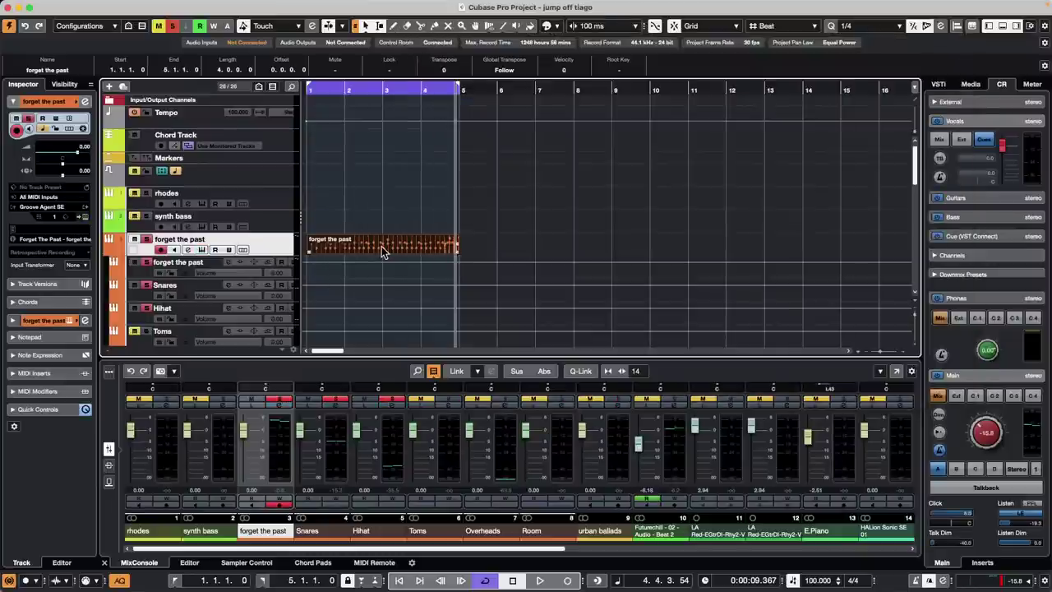
{"action": "scroll", "coordinate": [207, 271], "scroll_direction": "down", "scroll_amount": 1}
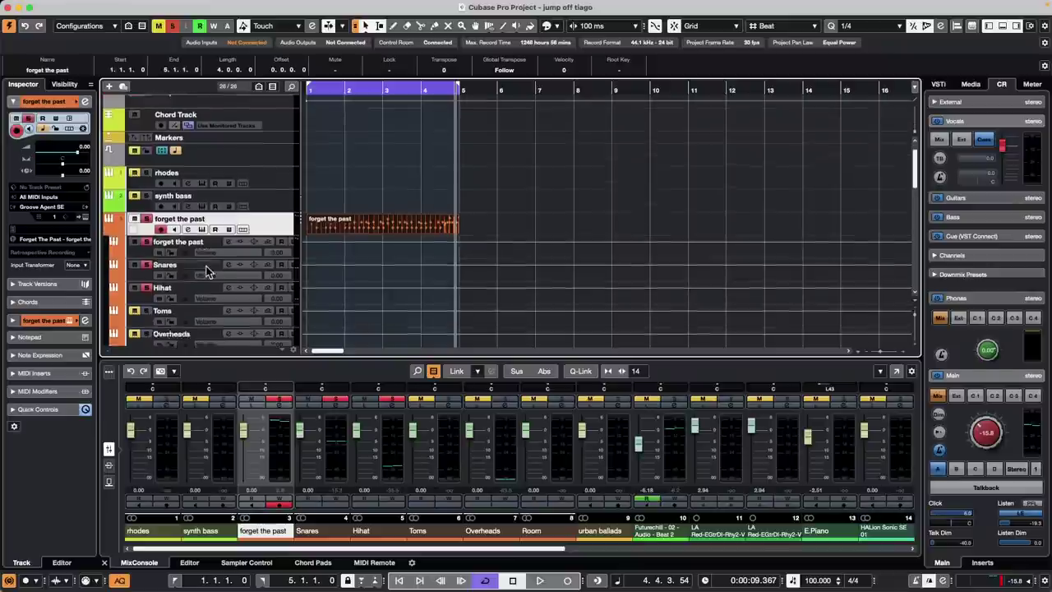
{"action": "scroll", "coordinate": [206, 271], "scroll_direction": "down", "scroll_amount": 5}
{"action": "scroll", "coordinate": [207, 266], "scroll_direction": "up", "scroll_amount": 6}
{"action": "scroll", "coordinate": [206, 266], "scroll_direction": "down", "scroll_amount": 4}
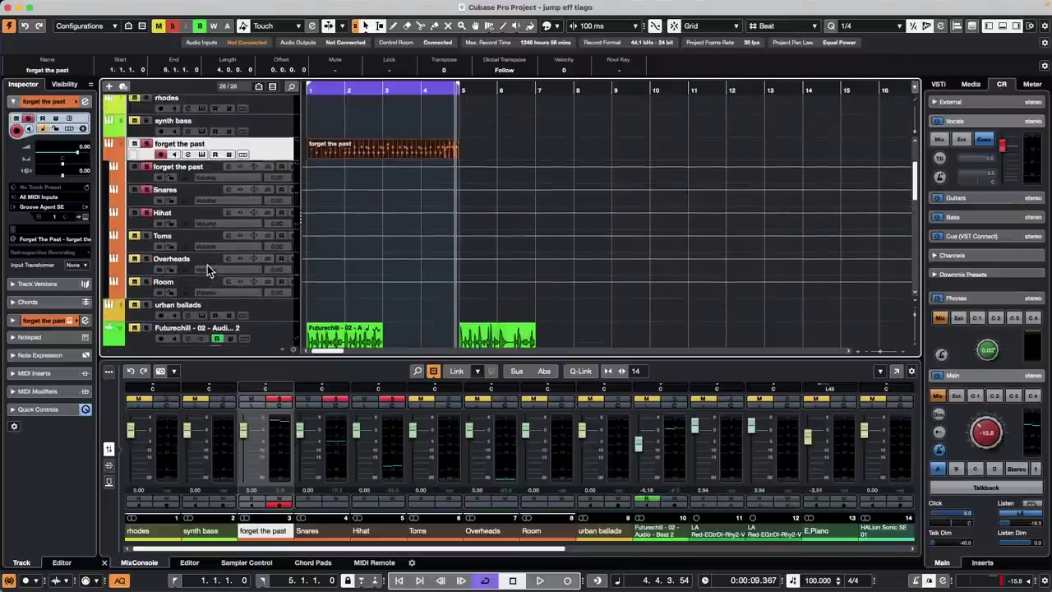
{"action": "scroll", "coordinate": [208, 264], "scroll_direction": "up", "scroll_amount": 3}
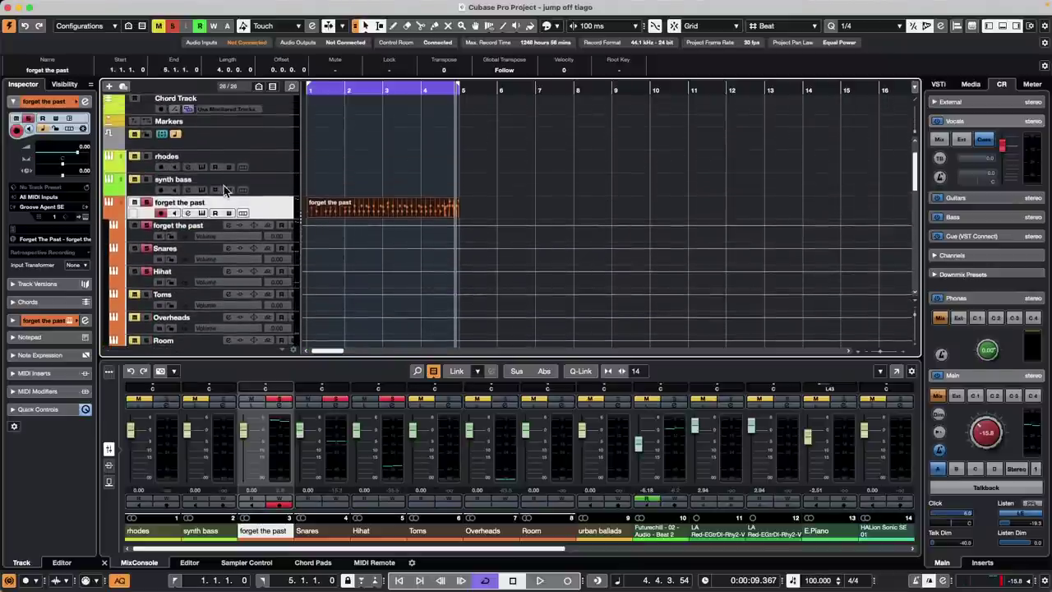
{"action": "scroll", "coordinate": [223, 189], "scroll_direction": "up", "scroll_amount": 2}
- Open the HALion Sonic SE instrument of the rhodes track and load the Xylophone program into slot 2
{"action": "left_click", "coordinate": [113, 200]}
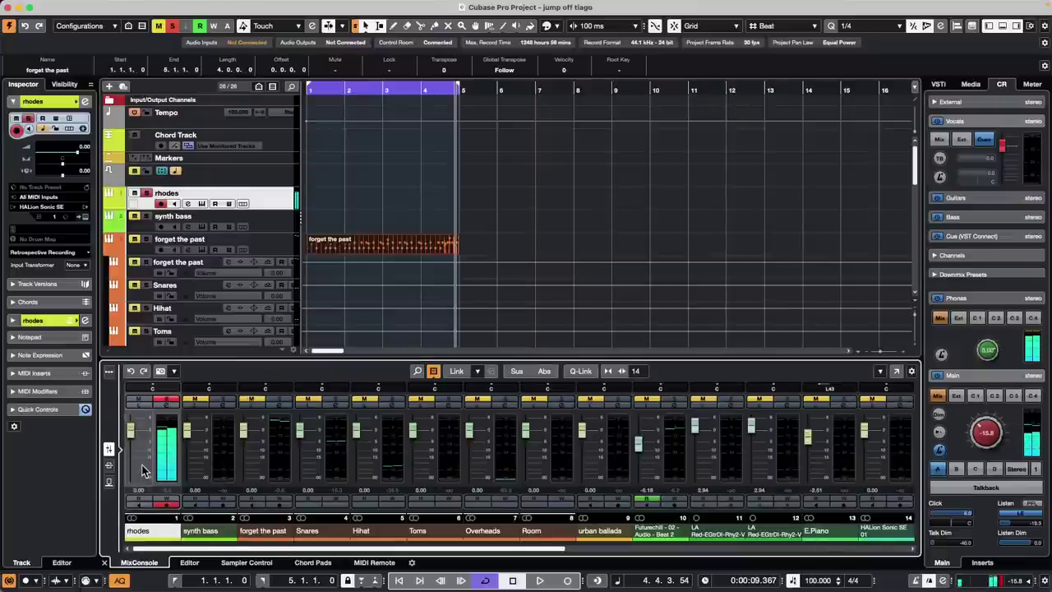
{"action": "left_click", "coordinate": [84, 216]}
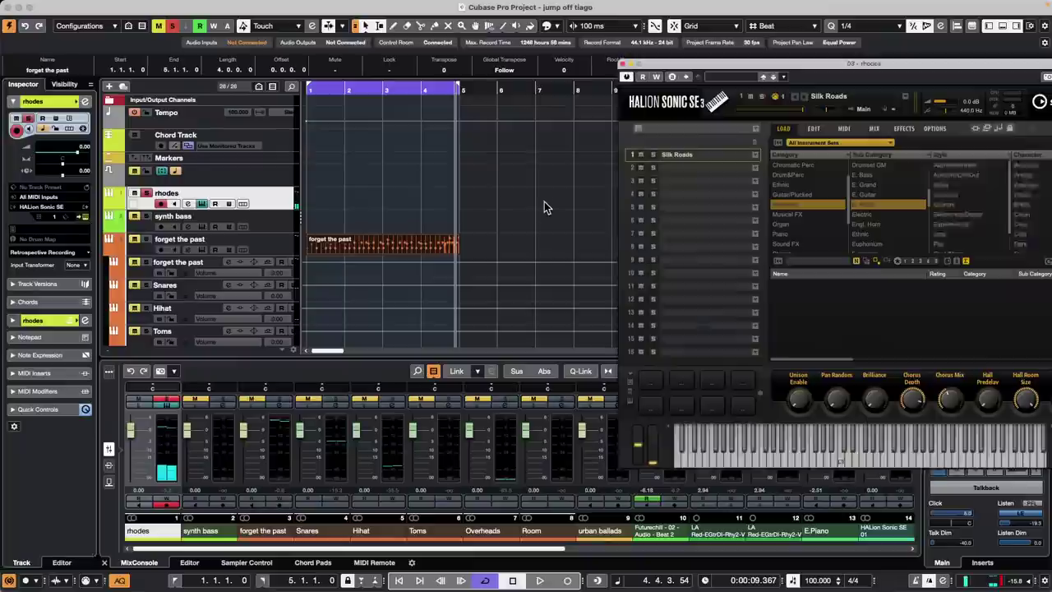
{"action": "left_click", "coordinate": [756, 169]}
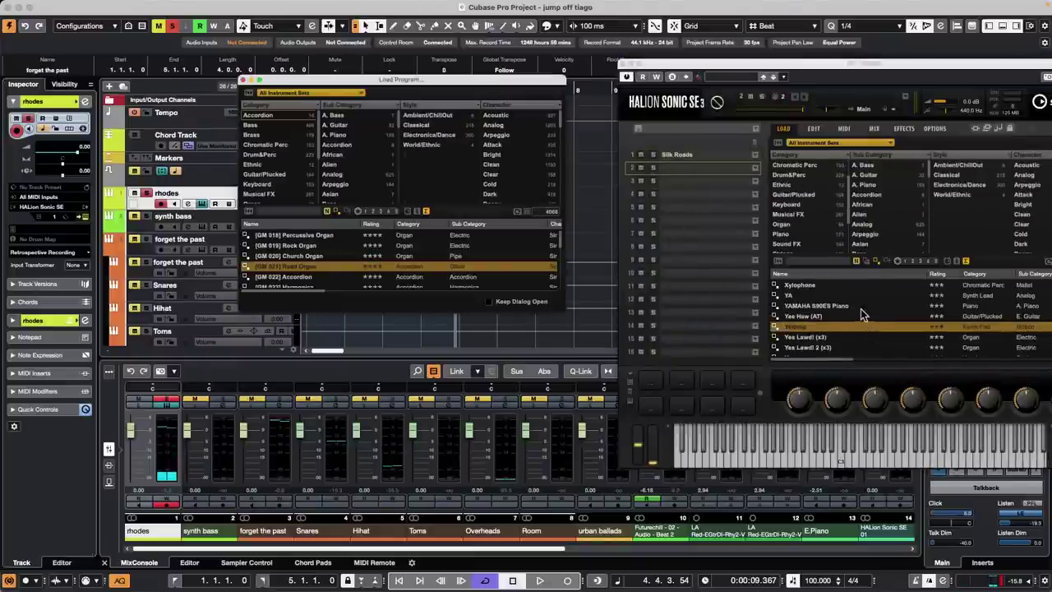
{"action": "double_click", "coordinate": [834, 286]}
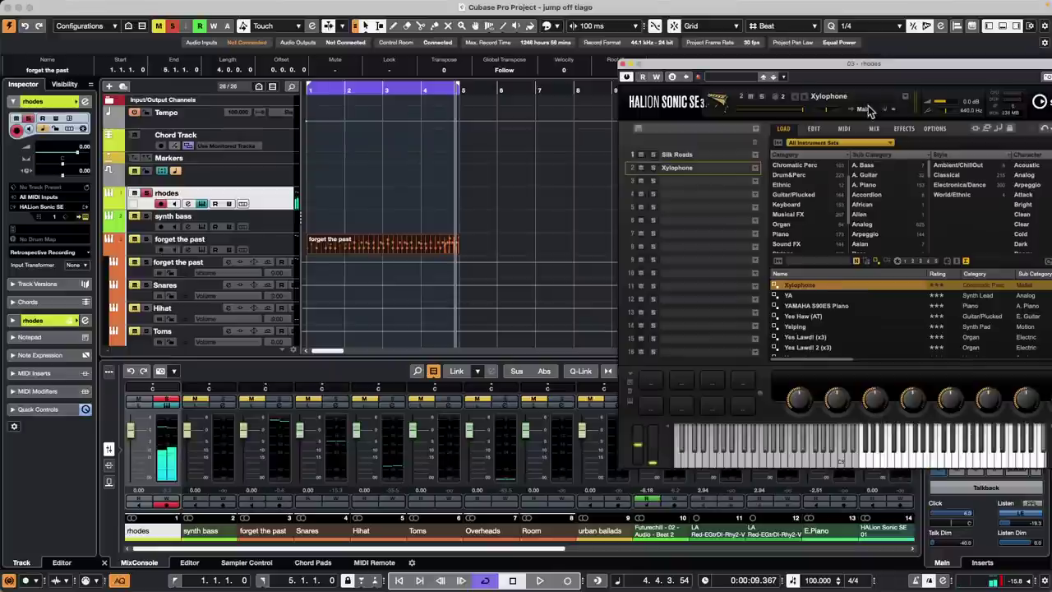
{"action": "left_click_drag", "start_coordinate": [826, 67], "coordinate": [631, 45]}
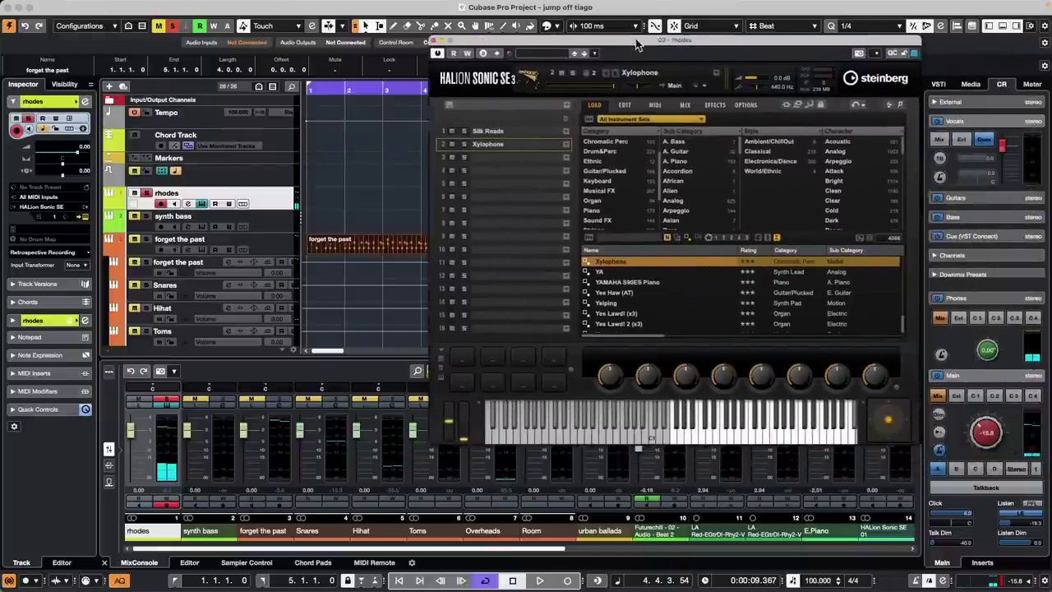
- Set the Xylophone slot to MIDI channel 1 to layer it with Silk Roads, and unsolo the rhodes track
{"action": "left_click", "coordinate": [621, 103]}
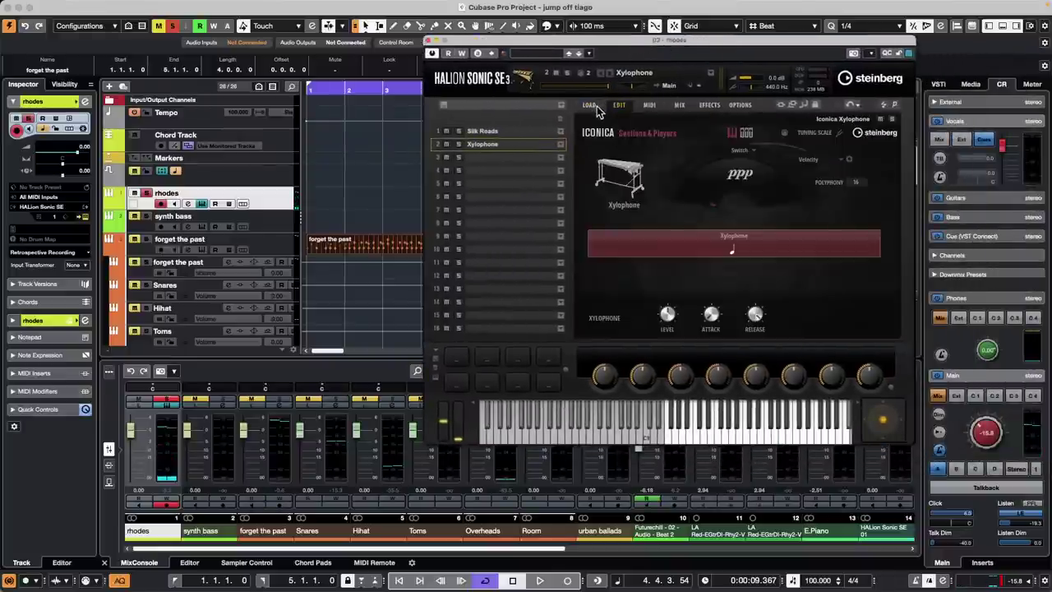
{"action": "left_click", "coordinate": [590, 104]}
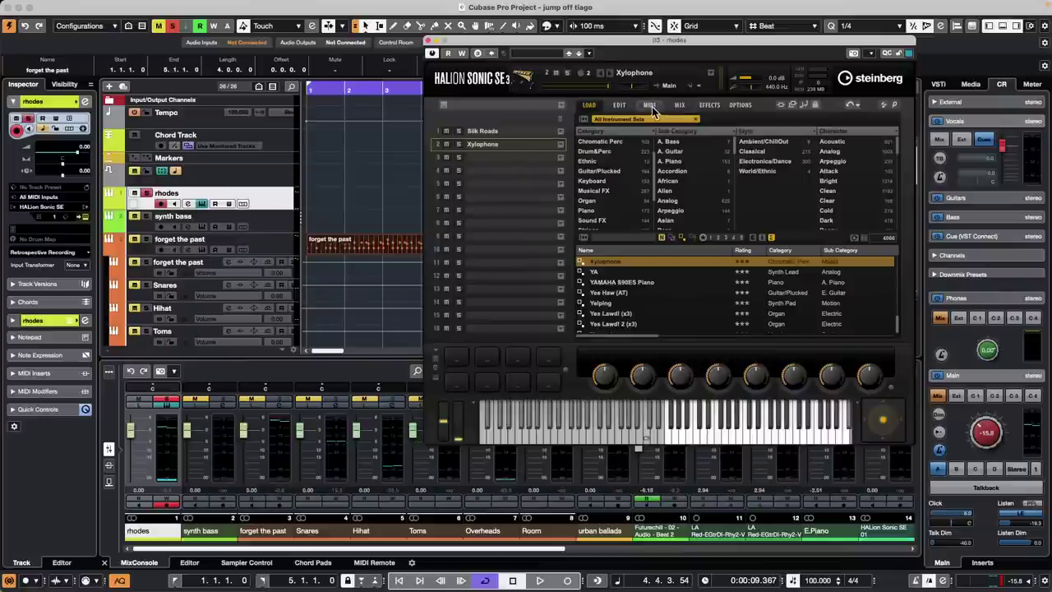
{"action": "left_click", "coordinate": [652, 106]}
{"action": "left_click", "coordinate": [590, 145]}
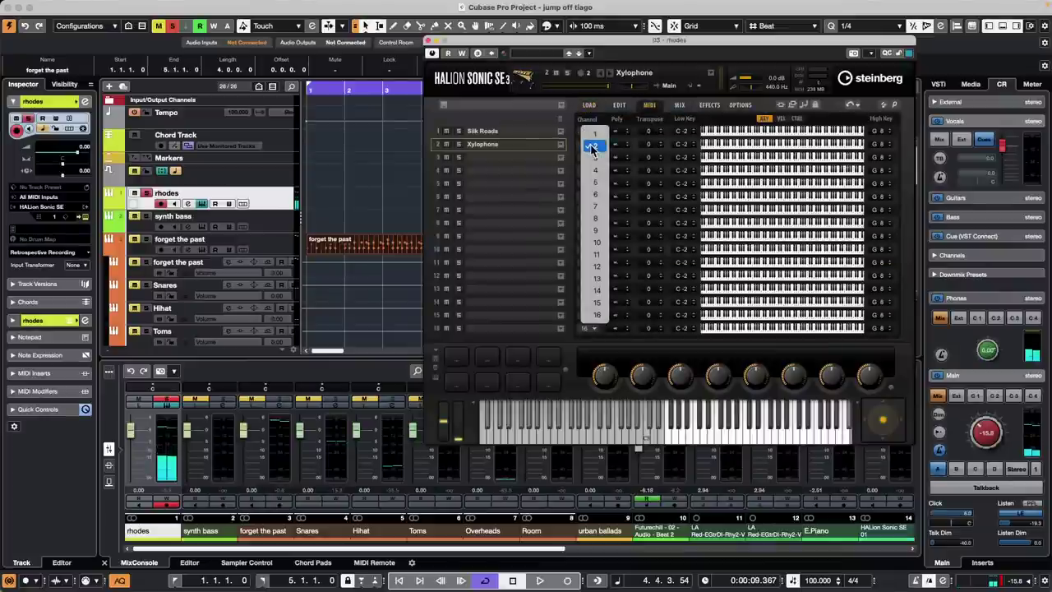
{"action": "left_click", "coordinate": [595, 135]}
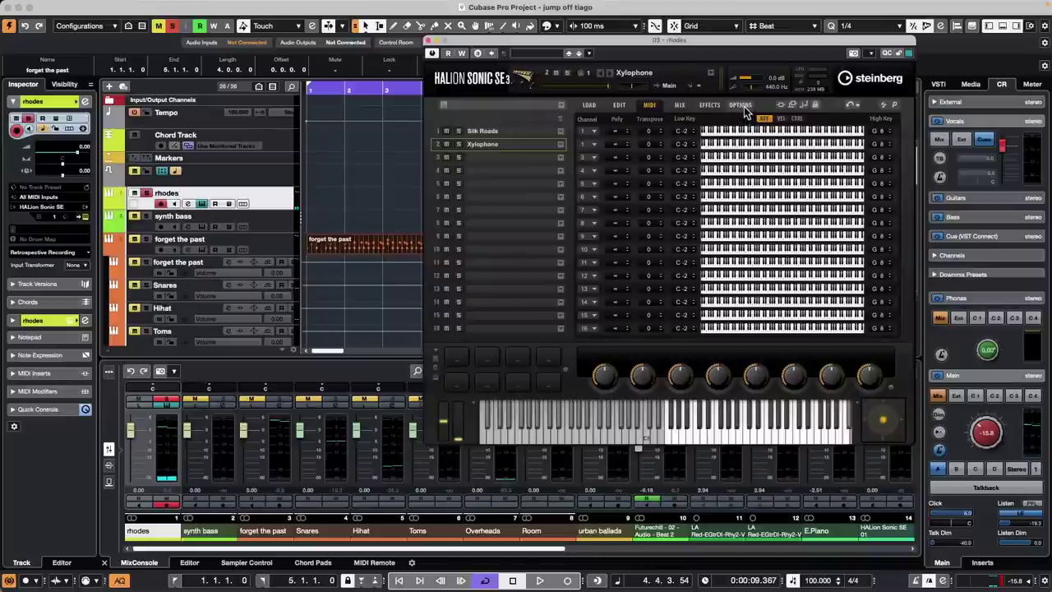
{"action": "mouse_move", "coordinate": [752, 431]}
{"action": "left_mouse_down"}
{"action": "mouse_move", "coordinate": [701, 432]}
{"action": "mouse_move", "coordinate": [715, 433]}
{"action": "left_mouse_up"}
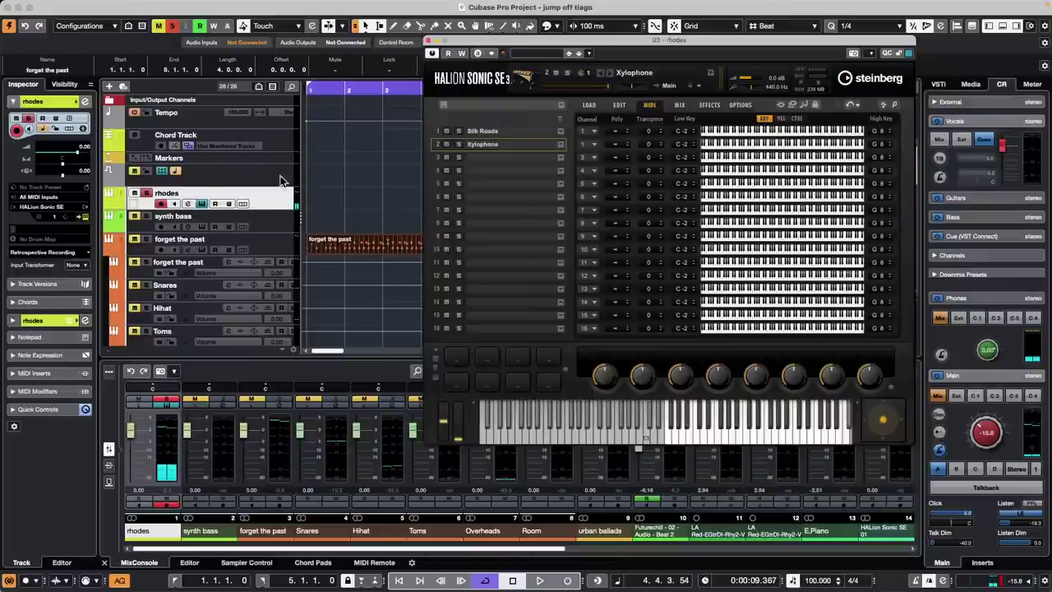
{"action": "left_click", "coordinate": [146, 194]}
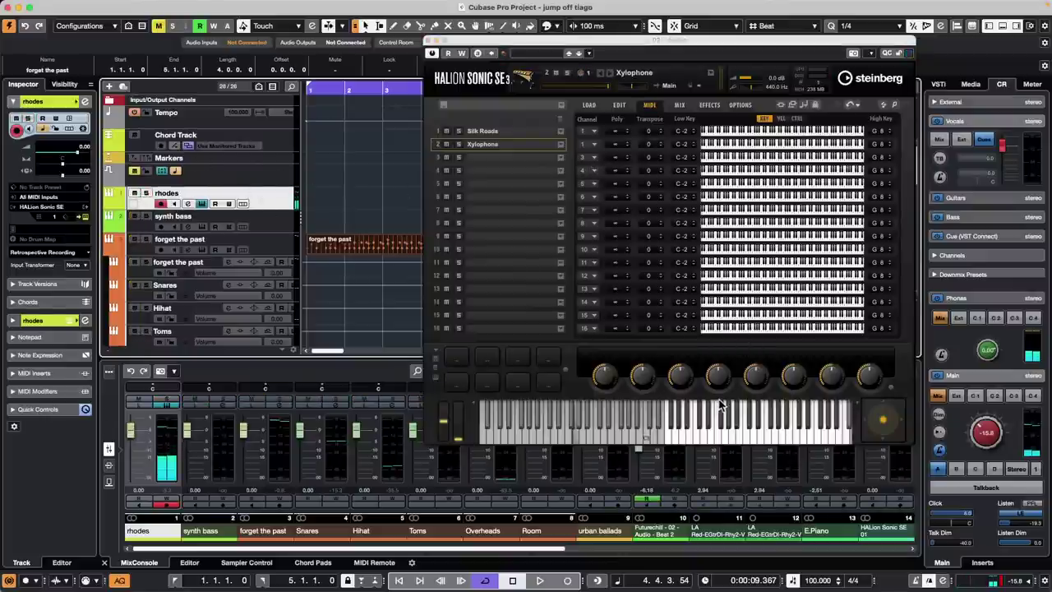
- Replace the Xylophone program in HALion Sonic SE slot 2 with 5th Percussion Organ
{"action": "left_click", "coordinate": [561, 146]}
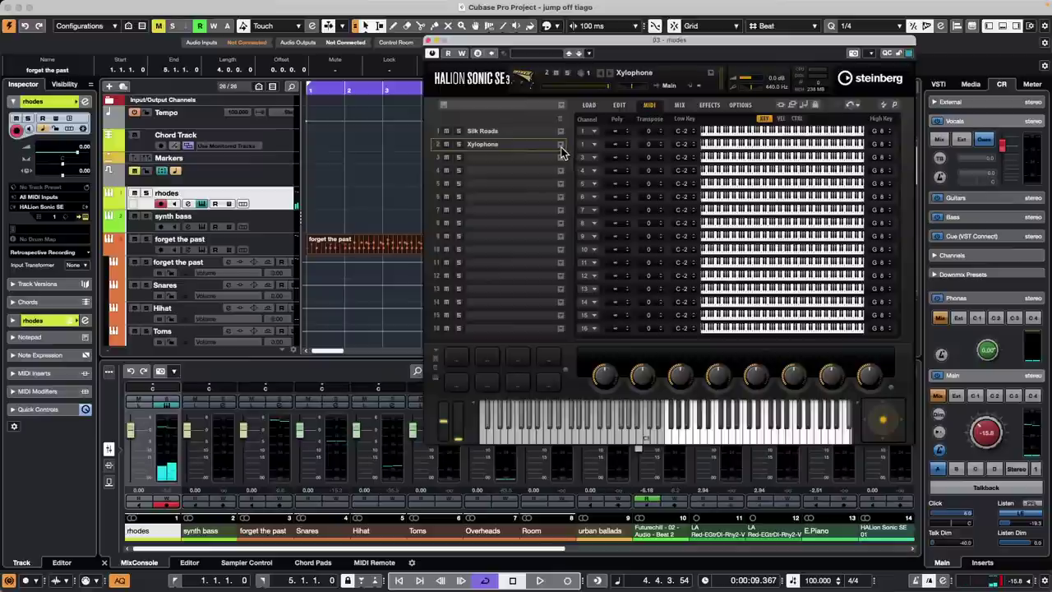
{"action": "left_click", "coordinate": [561, 145]}
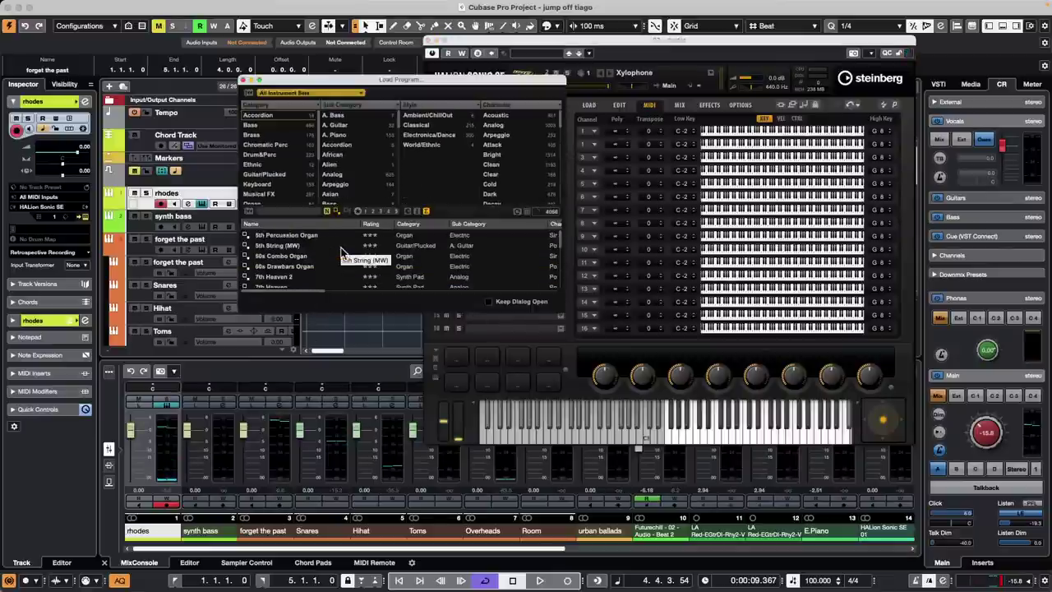
{"action": "double_click", "coordinate": [331, 235]}
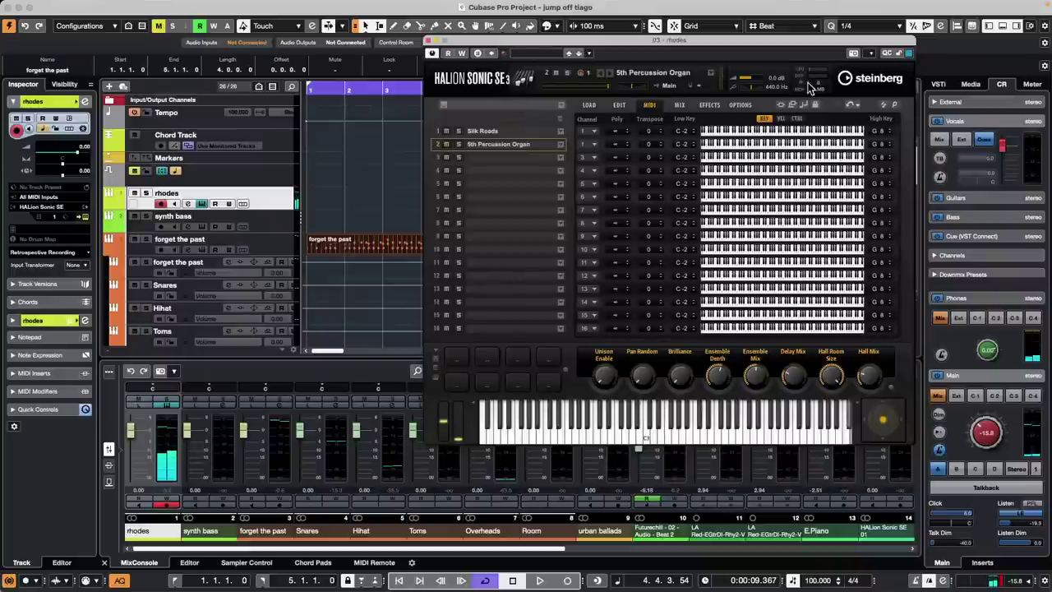
- Route the 5th Percussion Organ slot to Out 2 in HALion Sonic SE and close the instrument window
{"action": "left_click", "coordinate": [745, 105]}
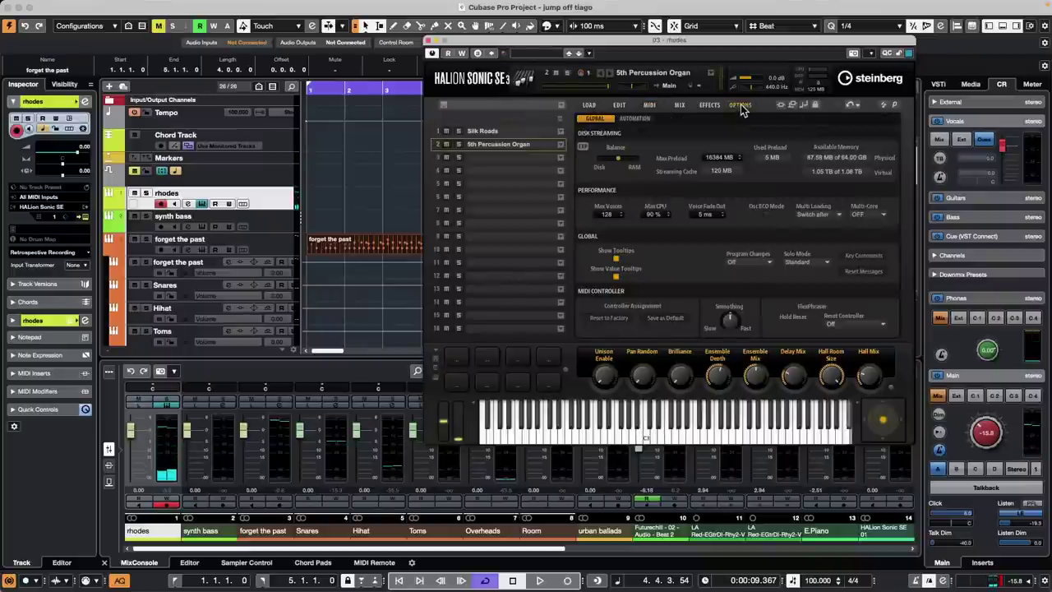
{"action": "left_click", "coordinate": [681, 107]}
{"action": "left_click", "coordinate": [885, 148]}
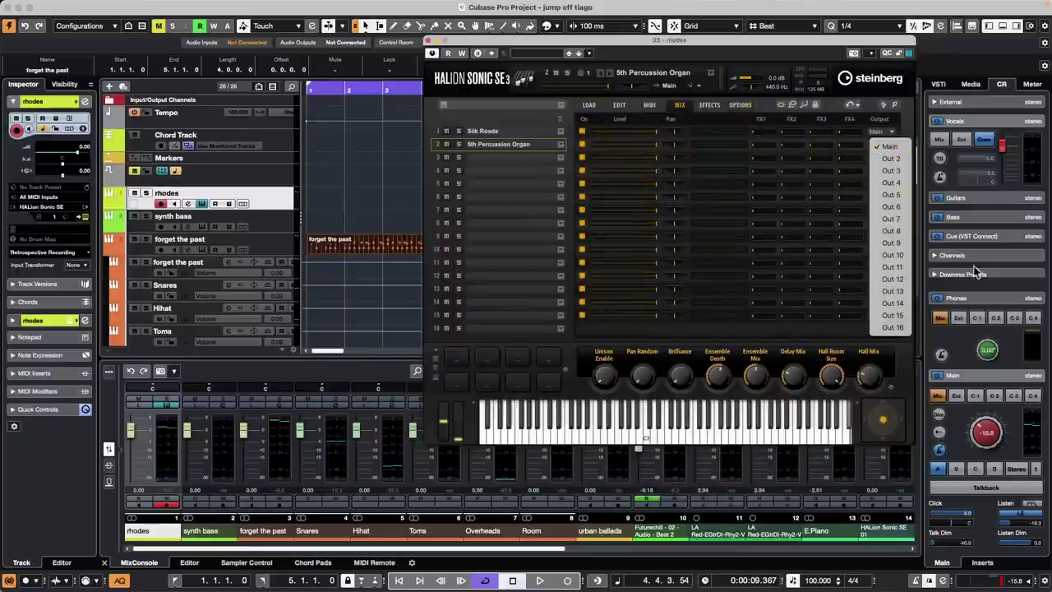
{"action": "left_click", "coordinate": [894, 159]}
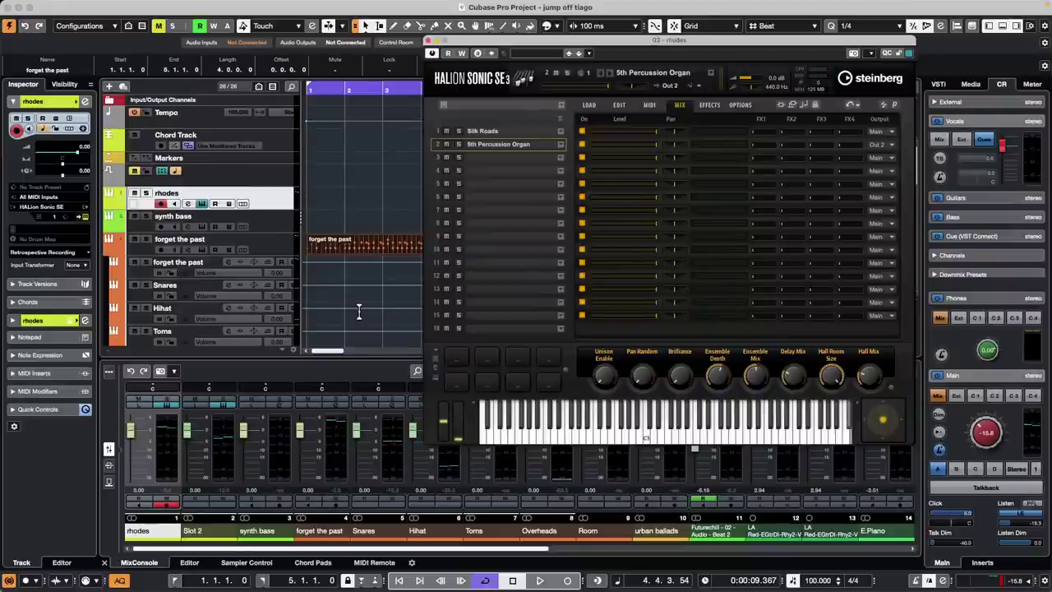
{"action": "left_click", "coordinate": [428, 41]}
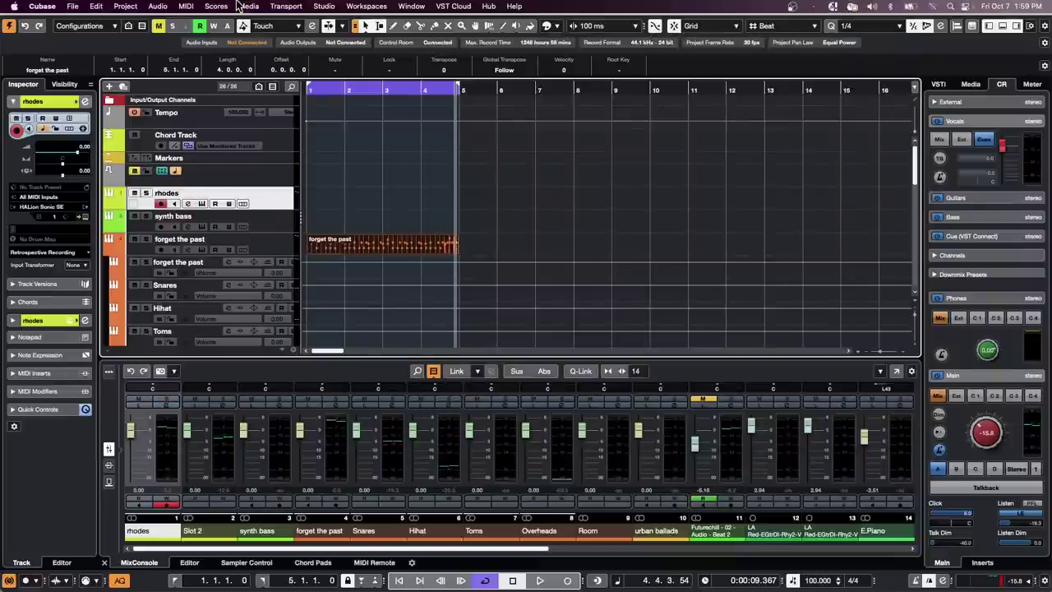
- Open the MIDI controller automation setup and examine the record destination options, both global and for CC 0 (BankSel MSB)
{"action": "left_click", "coordinate": [197, 7]}
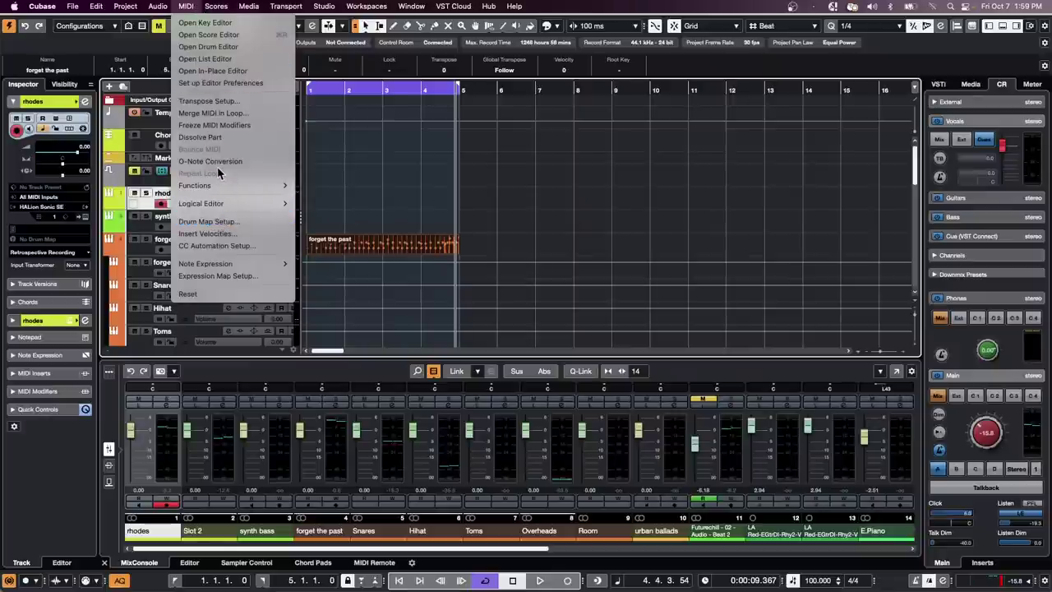
{"action": "left_click", "coordinate": [226, 243]}
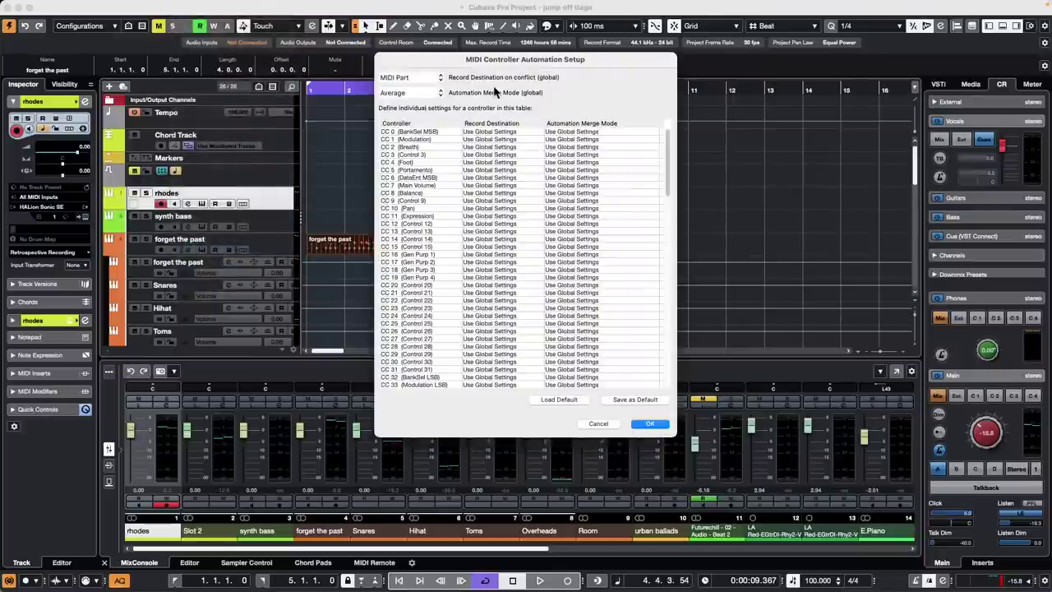
{"action": "left_click", "coordinate": [402, 77]}
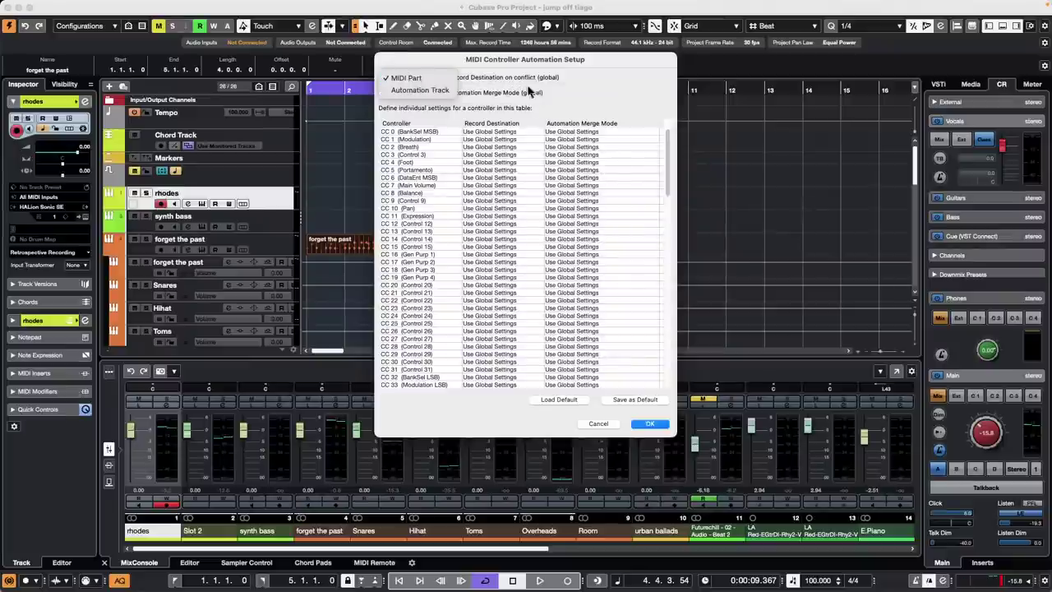
{"action": "left_click", "coordinate": [496, 142]}
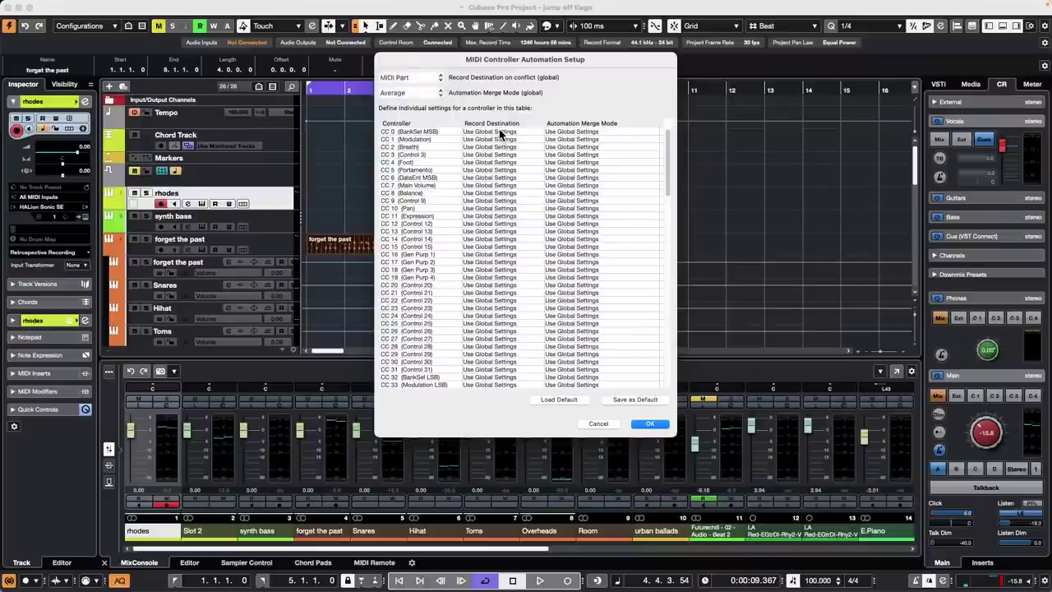
{"action": "left_click", "coordinate": [499, 132]}
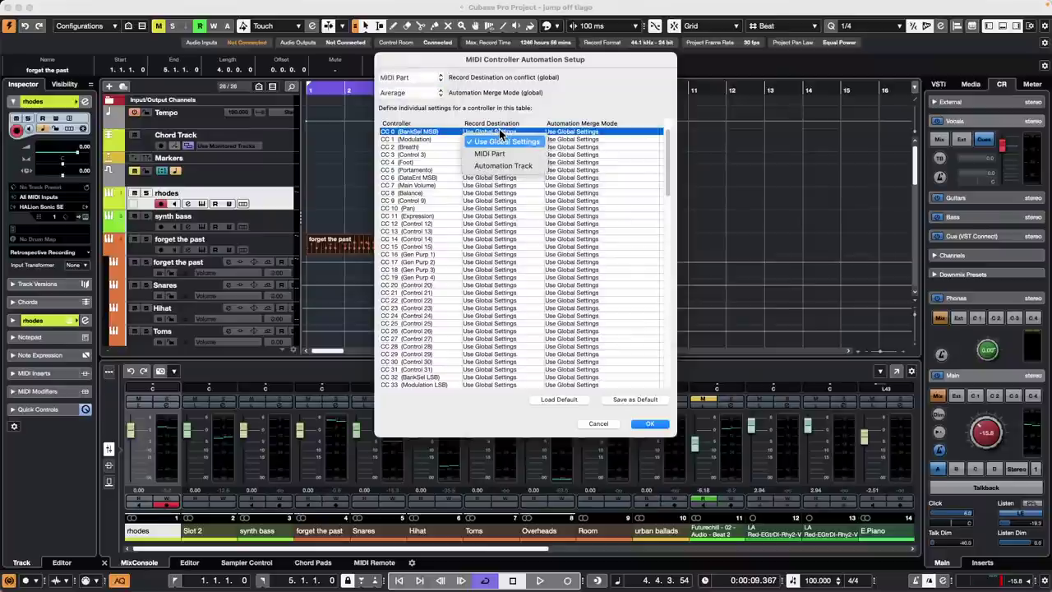
{"action": "left_click", "coordinate": [430, 95]}
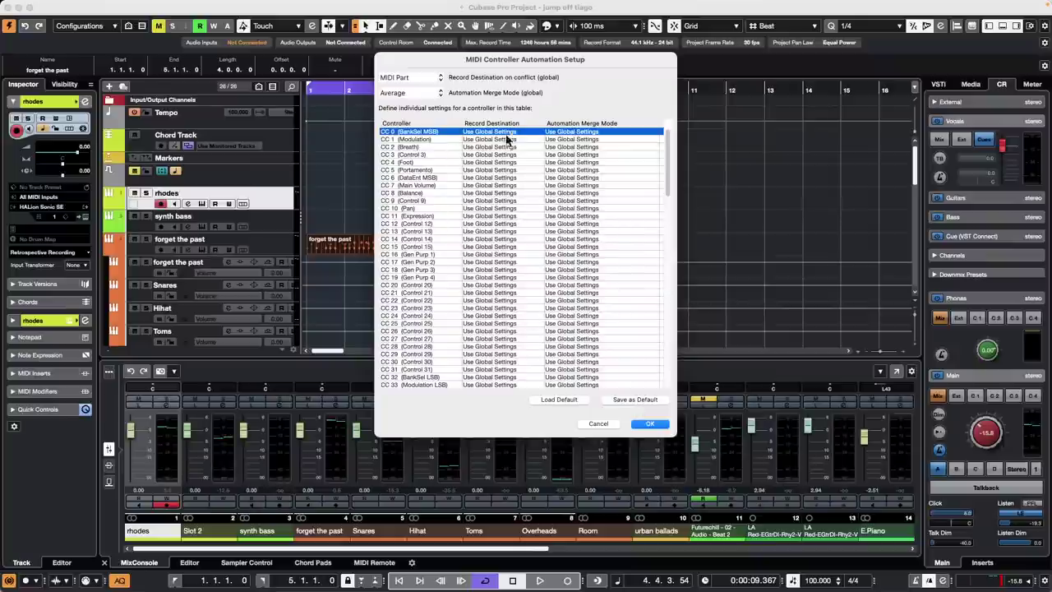
- Switch the global record destination on conflict to Automation Track, return it to MIDI Part and accept the setup
{"action": "left_click", "coordinate": [401, 77]}
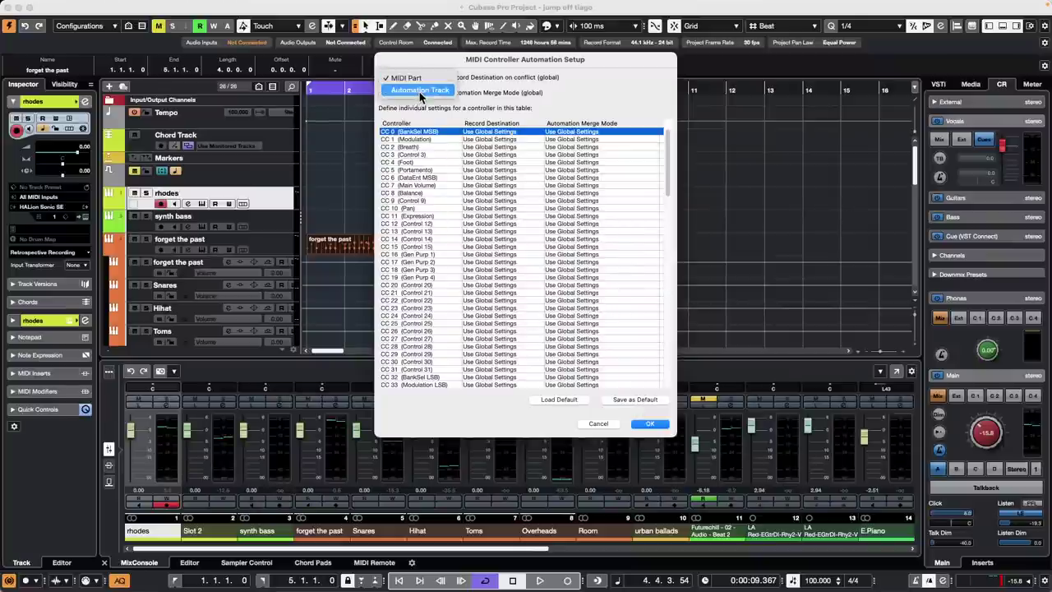
{"action": "left_click", "coordinate": [420, 93]}
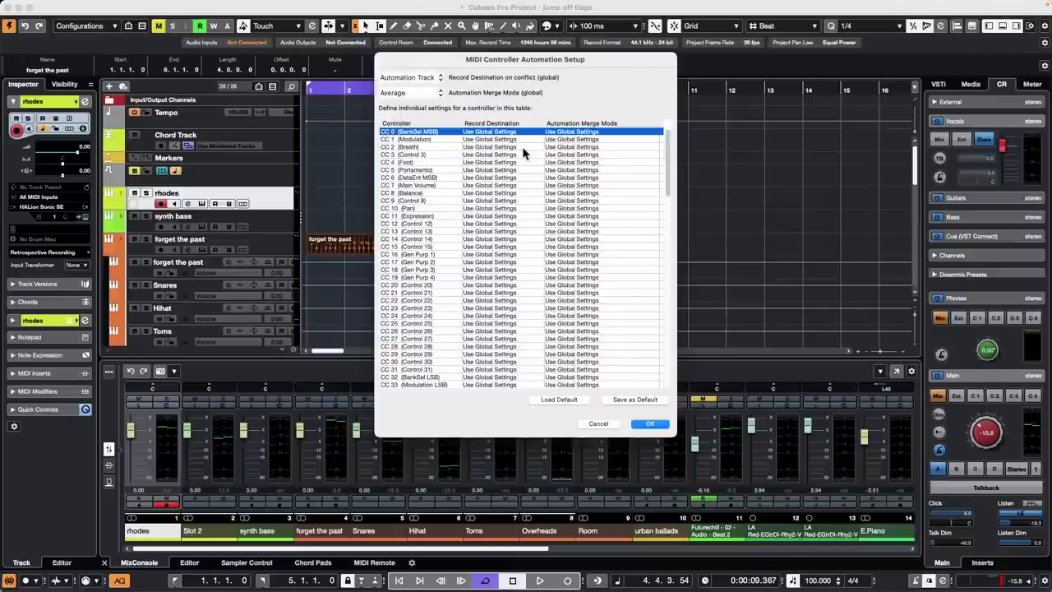
{"action": "left_click", "coordinate": [423, 76]}
{"action": "left_click", "coordinate": [380, 67]}
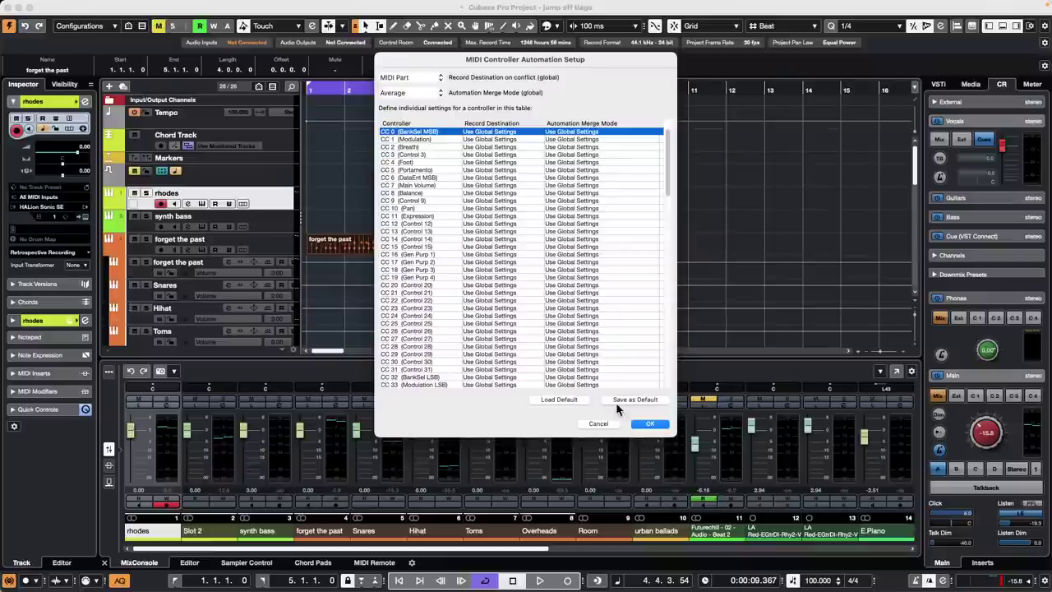
{"action": "left_click", "coordinate": [655, 425]}
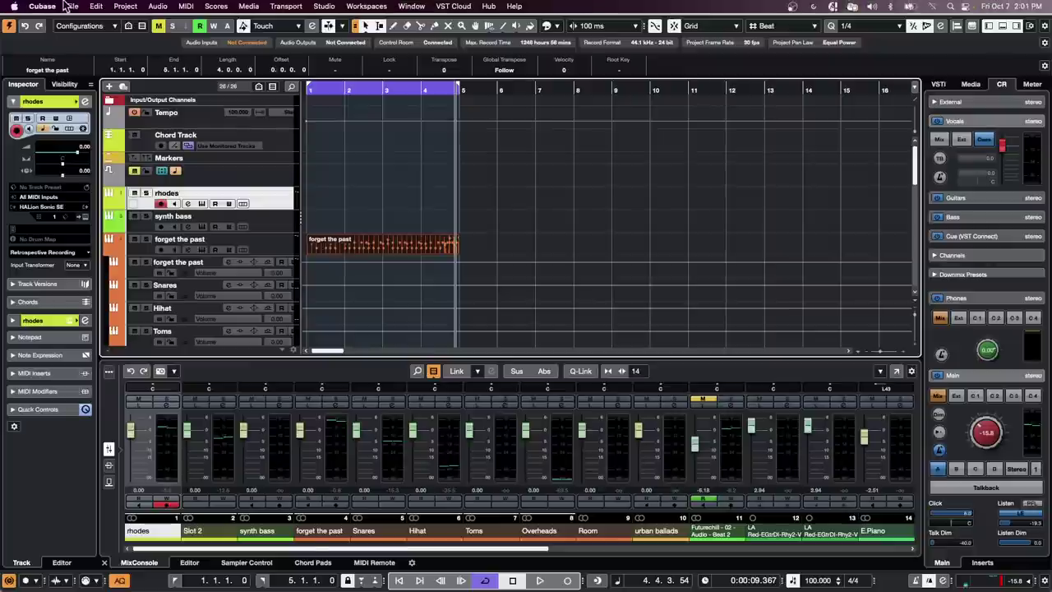
- Open bicycle.cpr from the bicycle folder in Projects and activate the project
{"action": "left_click", "coordinate": [71, 5]}
{"action": "mouse_move", "coordinate": [117, 239]}
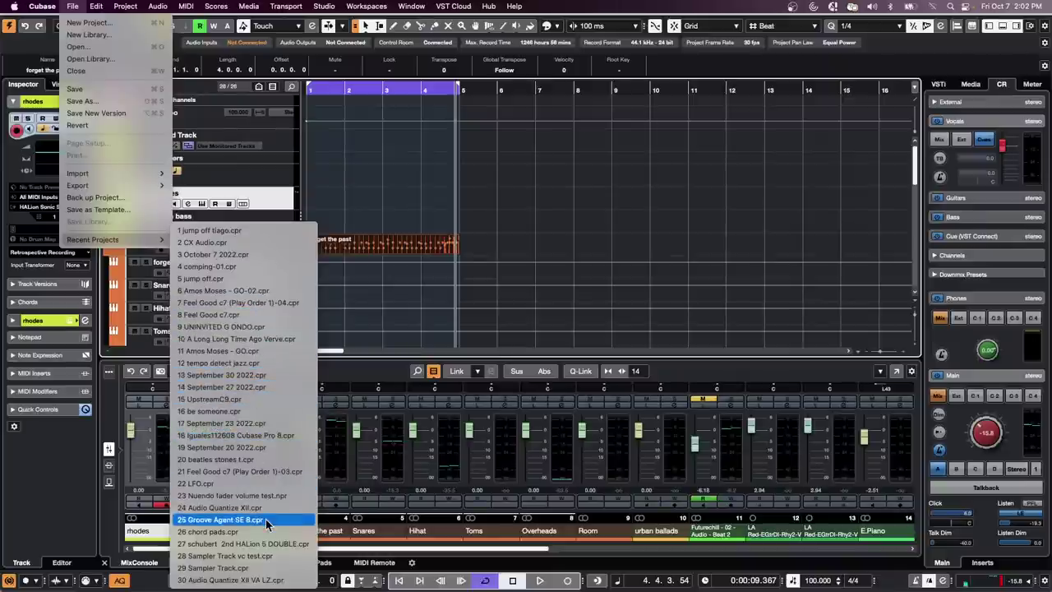
{"action": "left_click", "coordinate": [78, 46]}
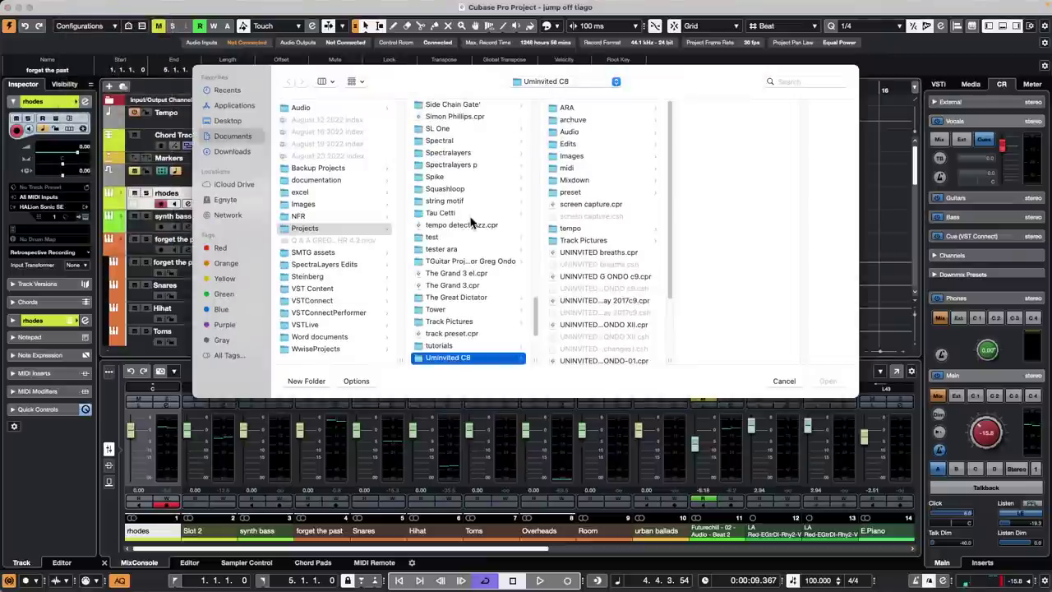
{"action": "scroll", "coordinate": [470, 213], "scroll_direction": "up", "scroll_amount": 5}
{"action": "scroll", "coordinate": [472, 189], "scroll_direction": "up", "scroll_amount": 10}
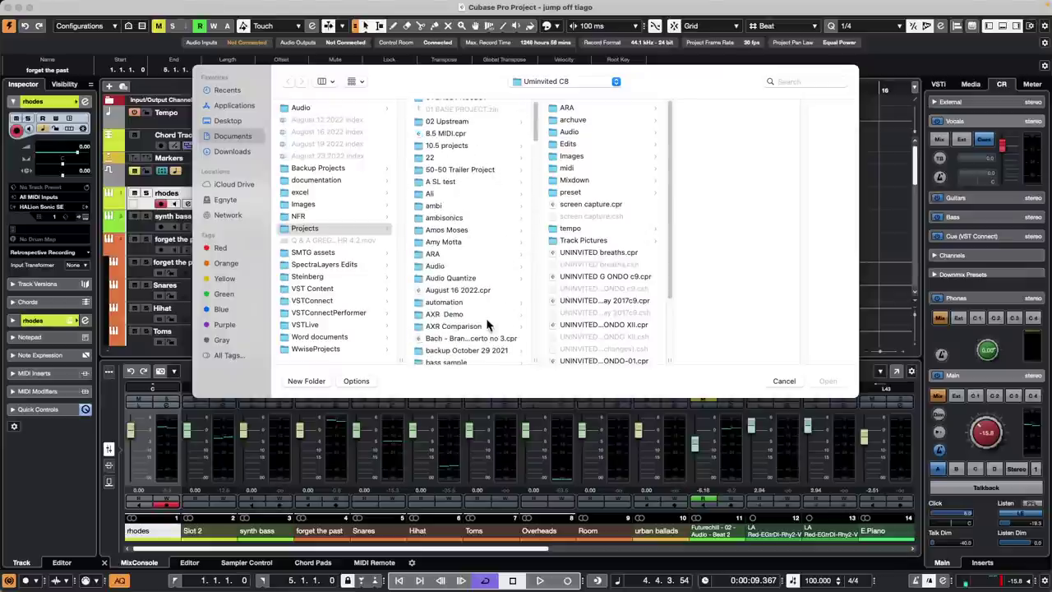
{"action": "scroll", "coordinate": [426, 226], "scroll_direction": "down", "scroll_amount": 3}
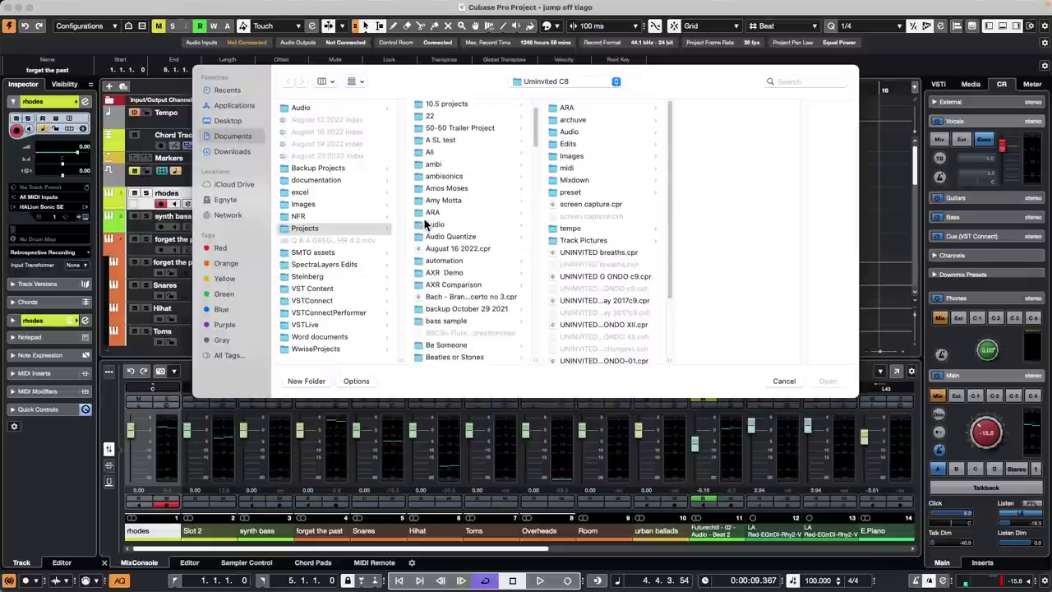
{"action": "scroll", "coordinate": [483, 208], "scroll_direction": "down", "scroll_amount": 2}
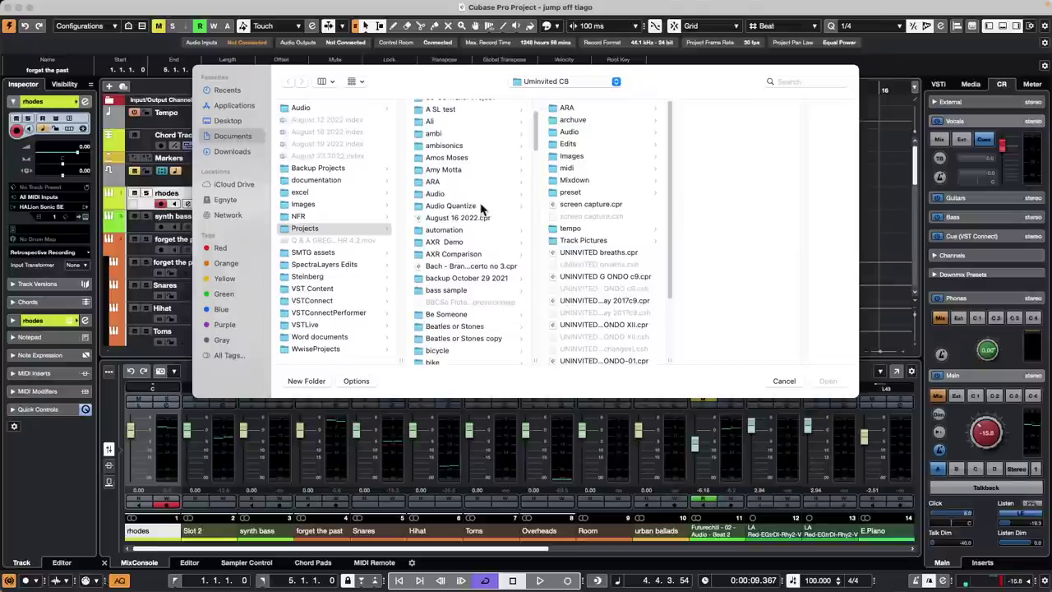
{"action": "left_click", "coordinate": [442, 354]}
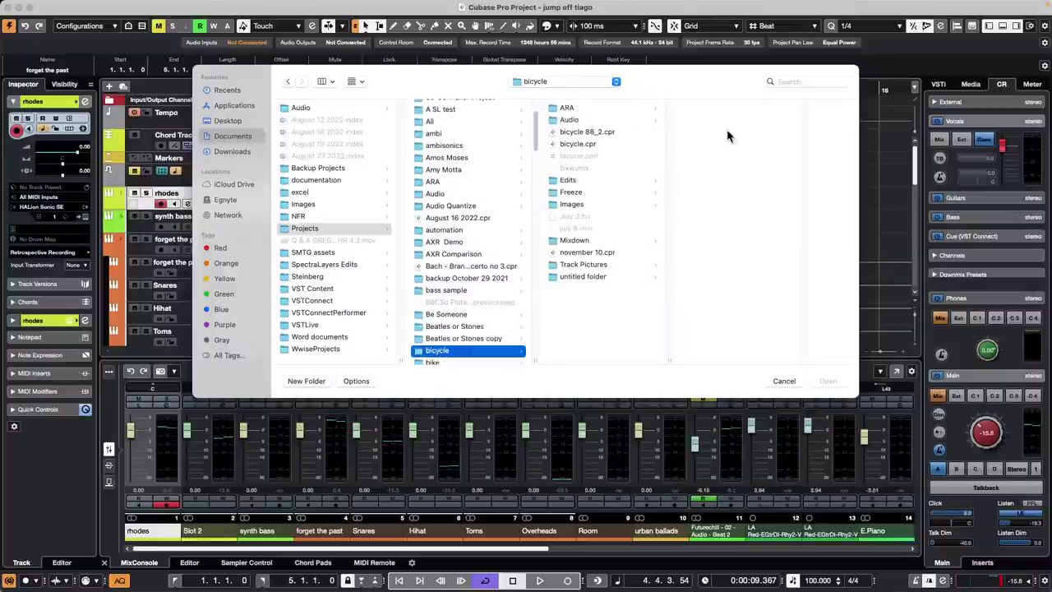
{"action": "double_click", "coordinate": [577, 145]}
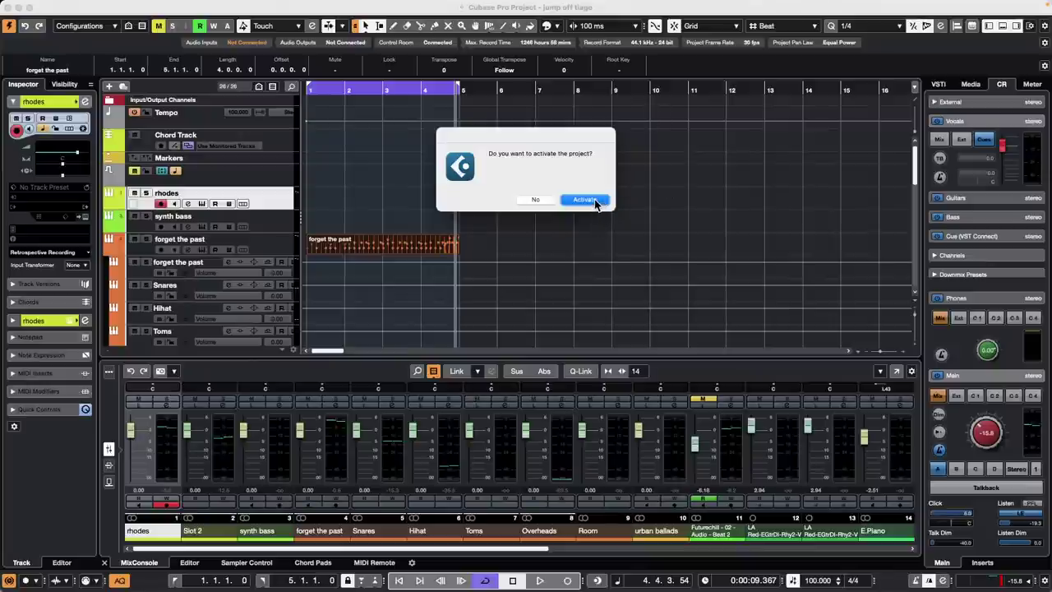
{"action": "left_click", "coordinate": [594, 200]}
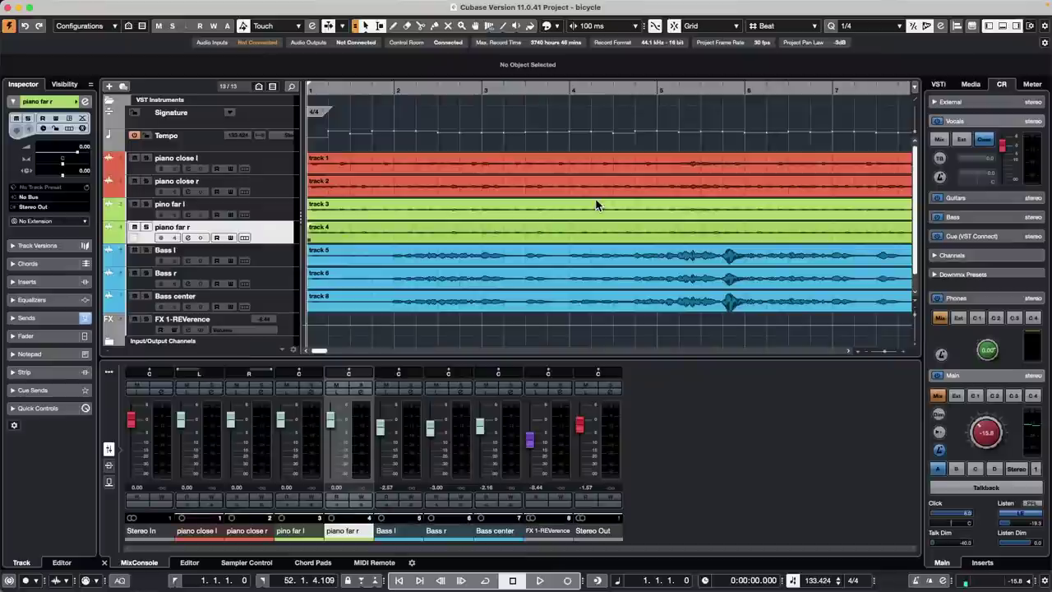
- Play the piano and bass recordings from the start of the project with the full arrangement in view, then stop playback
{"action": "left_click", "coordinate": [490, 239]}
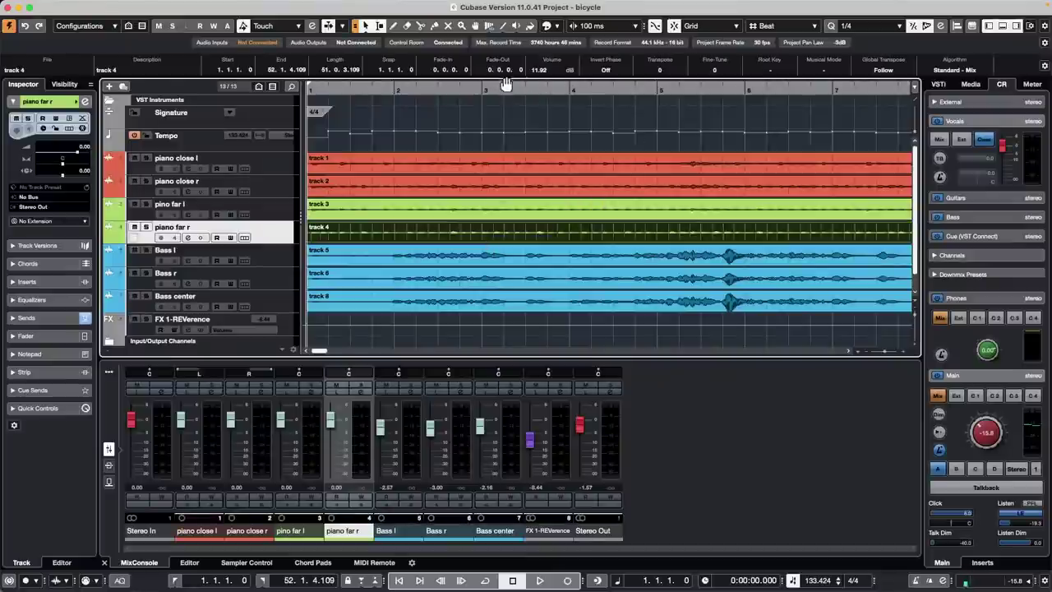
{"action": "left_click", "coordinate": [460, 88]}
{"action": "left_click_drag", "start_coordinate": [459, 88], "coordinate": [456, 70]}
{"action": "key", "text": "space"}
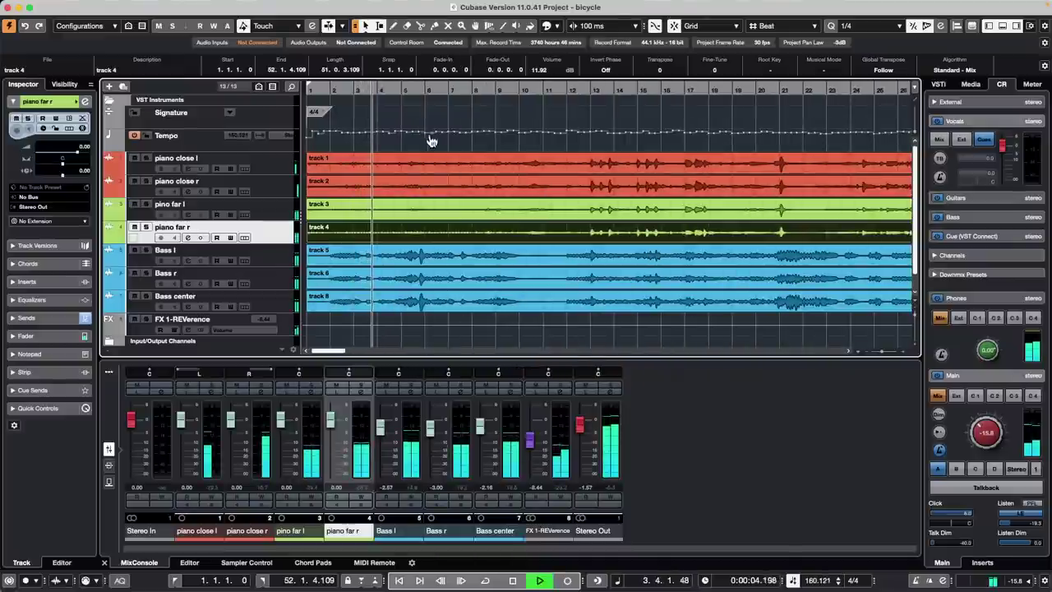
{"action": "left_click", "coordinate": [310, 88]}
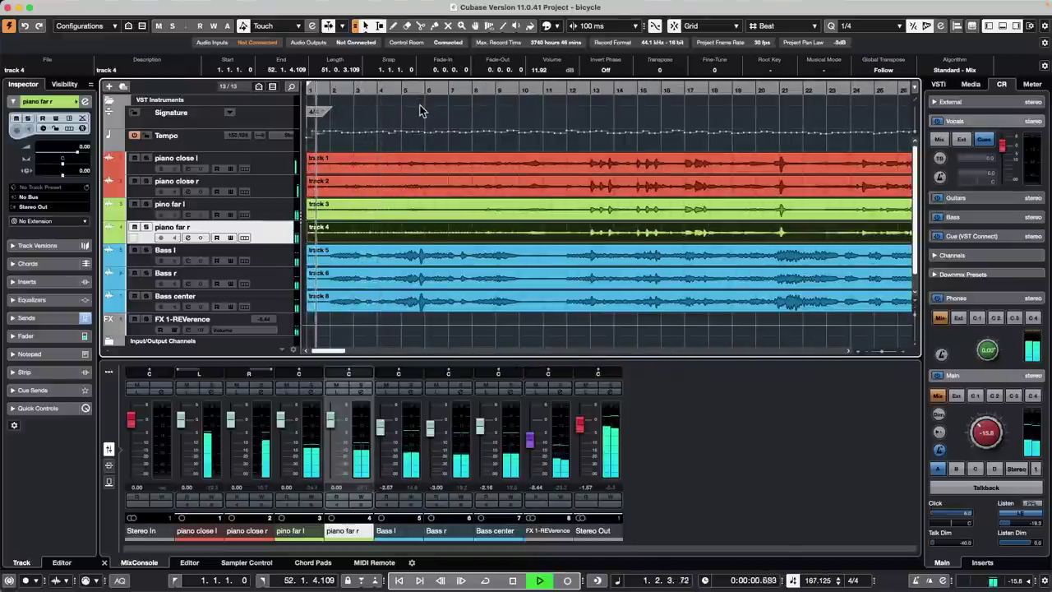
{"action": "key", "text": "g"}
{"action": "key", "text": "g"}
{"action": "key", "text": "g"}
{"action": "key", "text": "g"}
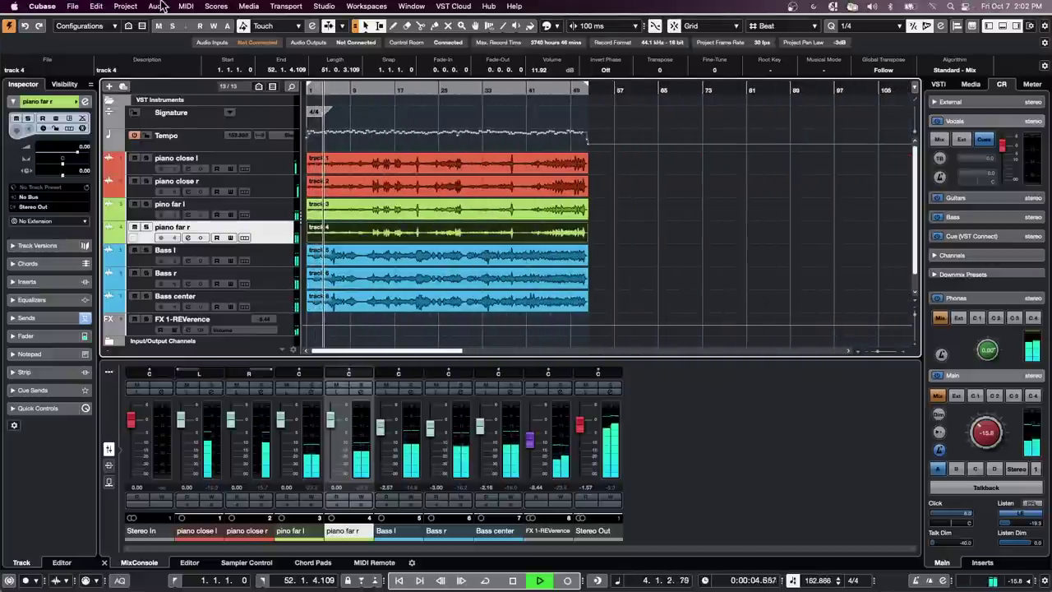
{"action": "key", "text": "space"}
- Set the project's sample rate to 48.000 kHz in the project setup and accept the change
{"action": "left_click", "coordinate": [96, 7]}
{"action": "mouse_move", "coordinate": [125, 6]}
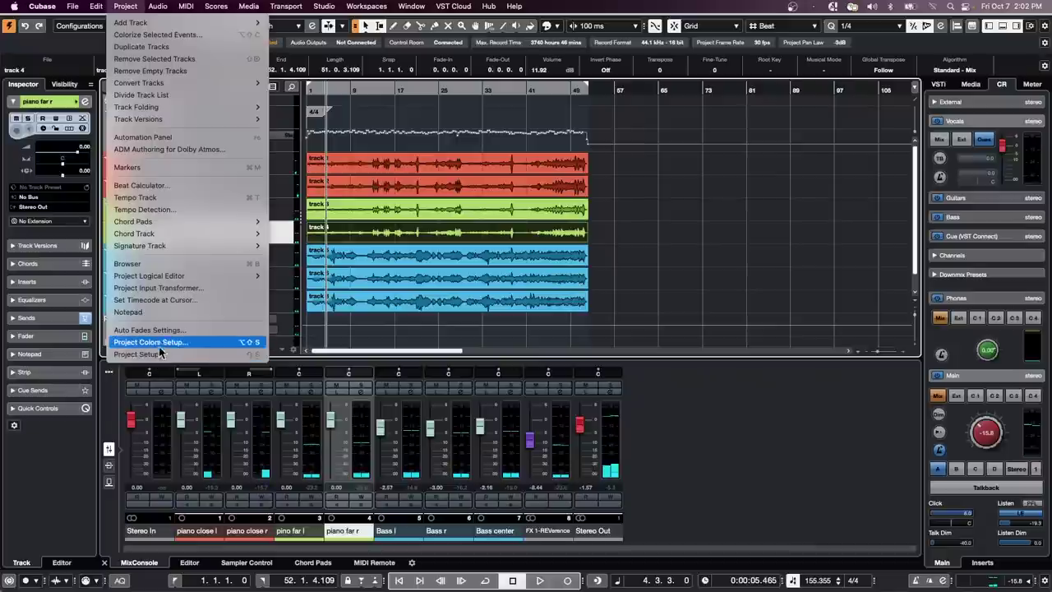
{"action": "left_click", "coordinate": [202, 354]}
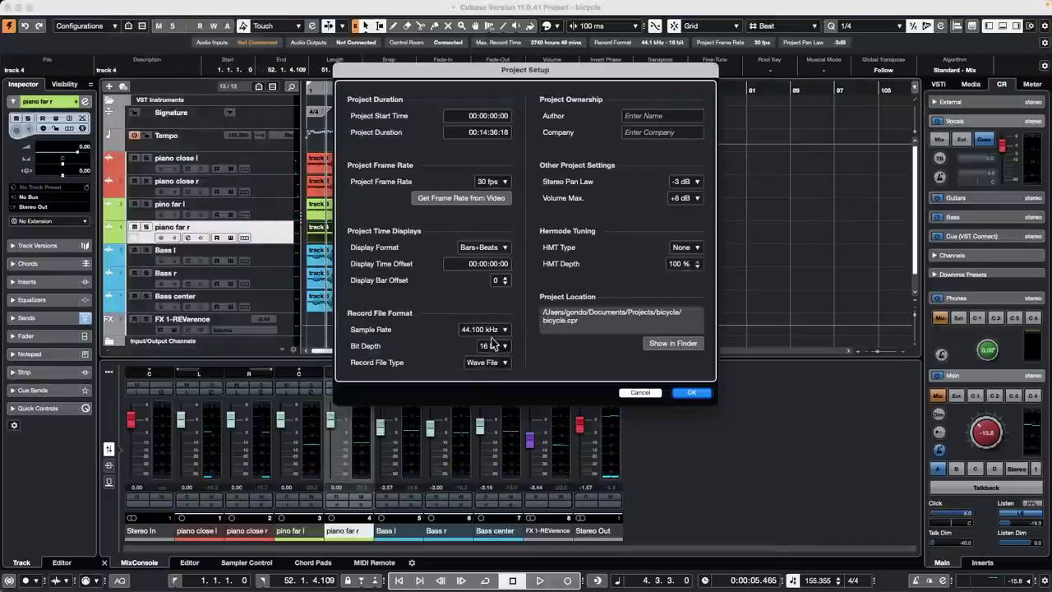
{"action": "left_click", "coordinate": [492, 330]}
{"action": "left_click", "coordinate": [491, 341]}
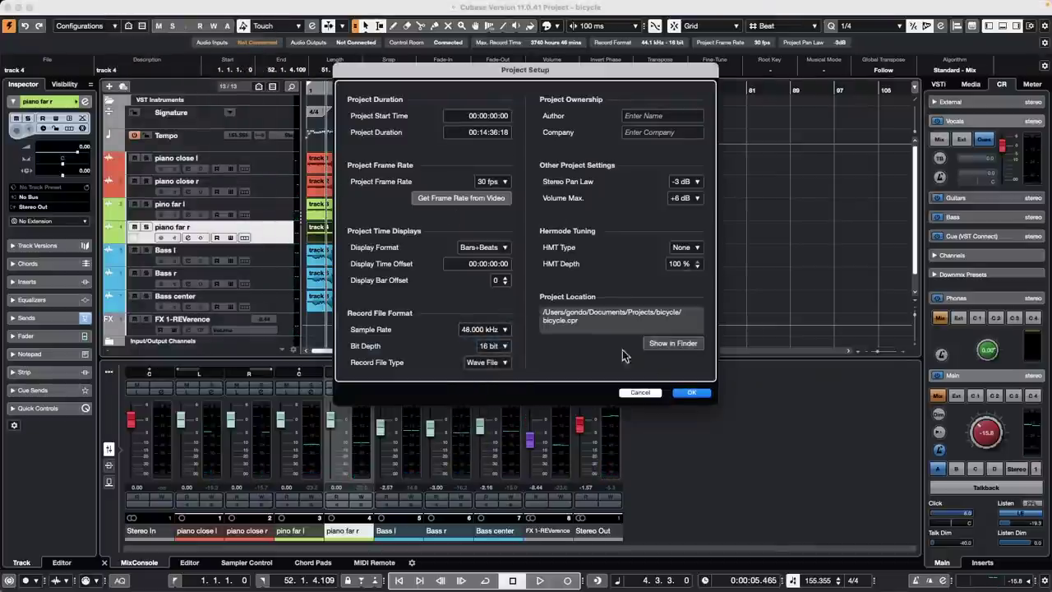
{"action": "left_click", "coordinate": [703, 396]}
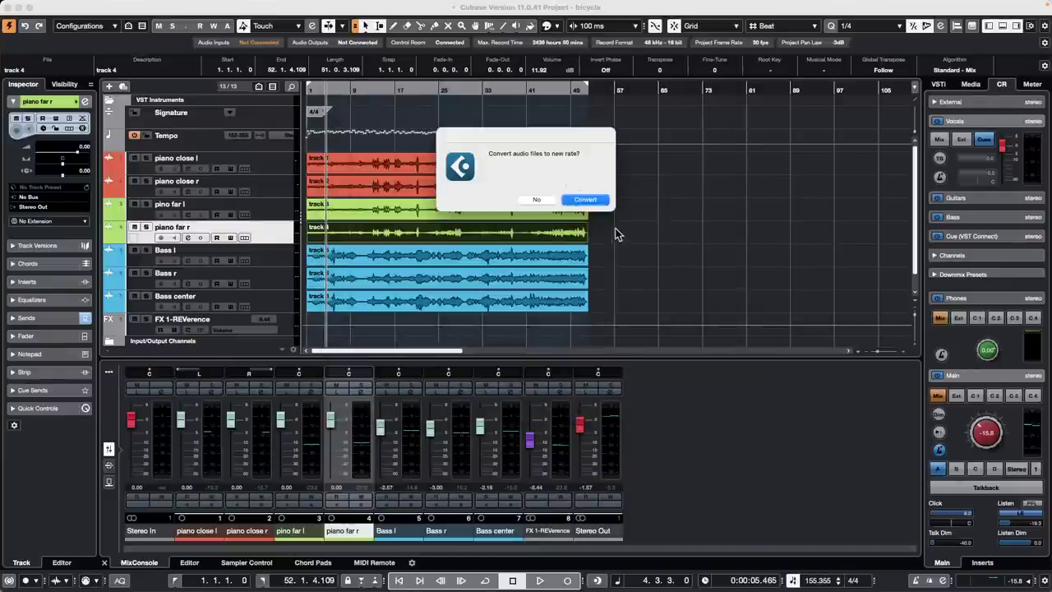
- Convert the audio files to the new rate, keep the source files in the Pool directory, and decline keeping events at their sample positions
{"action": "left_click", "coordinate": [597, 199]}
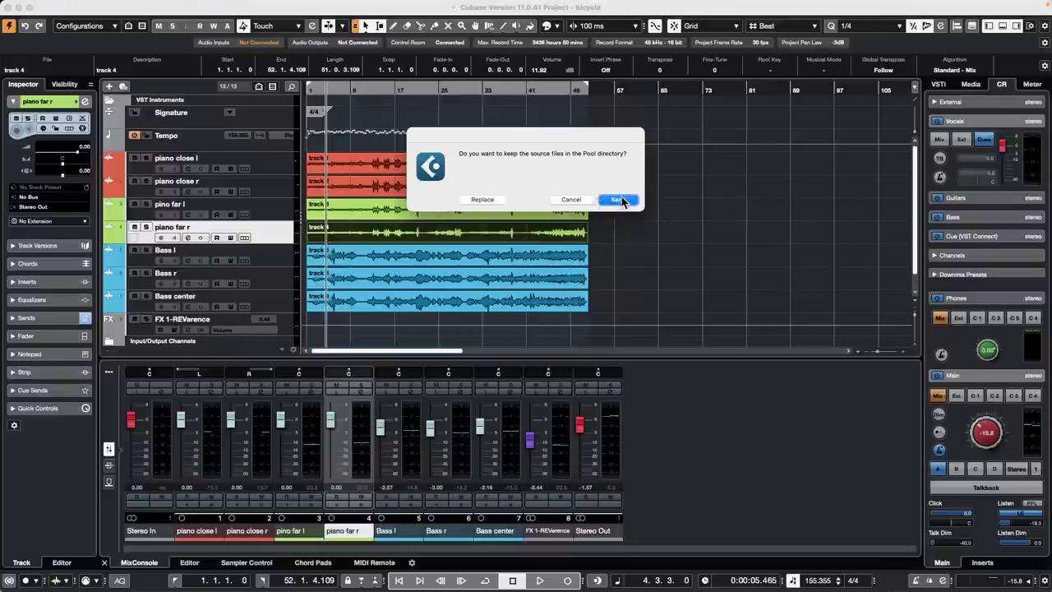
{"action": "left_click", "coordinate": [619, 200]}
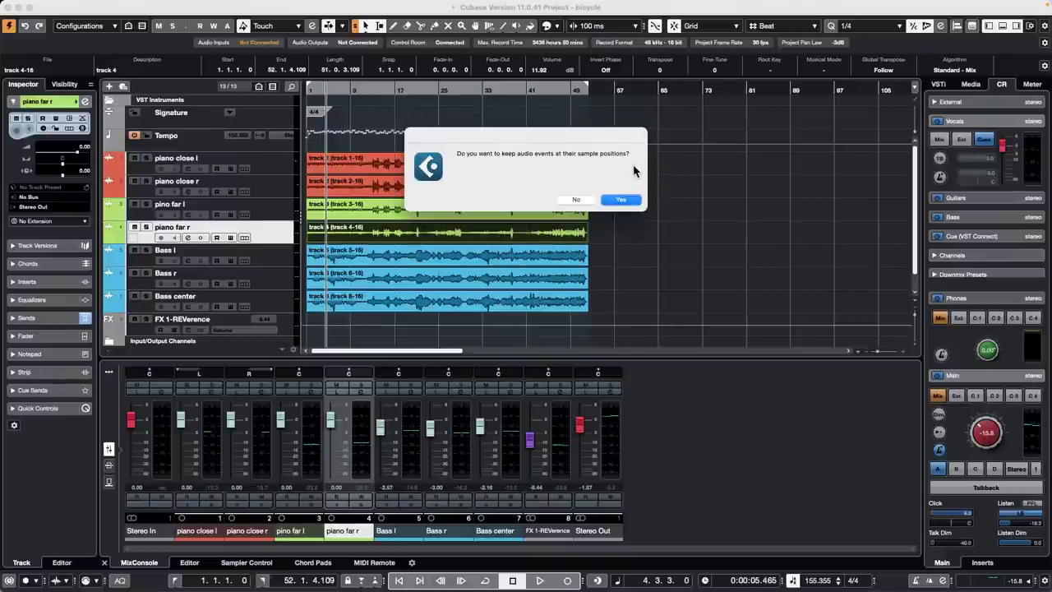
{"action": "left_click", "coordinate": [572, 200]}
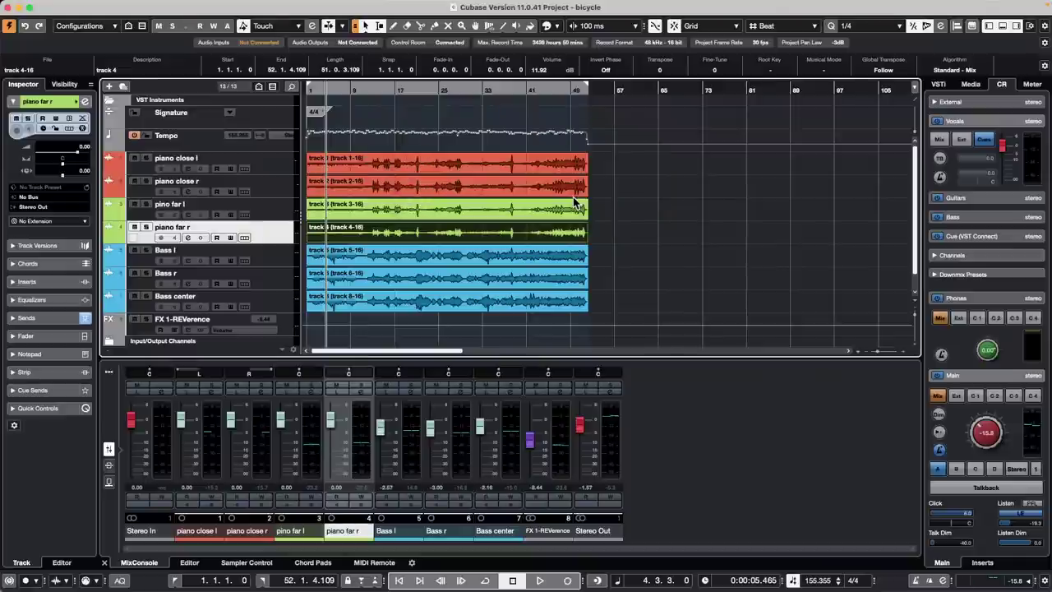
- Play the converted piano and bass tracks, stop playback, and review the project setup without changing anything
{"action": "key", "text": "space"}
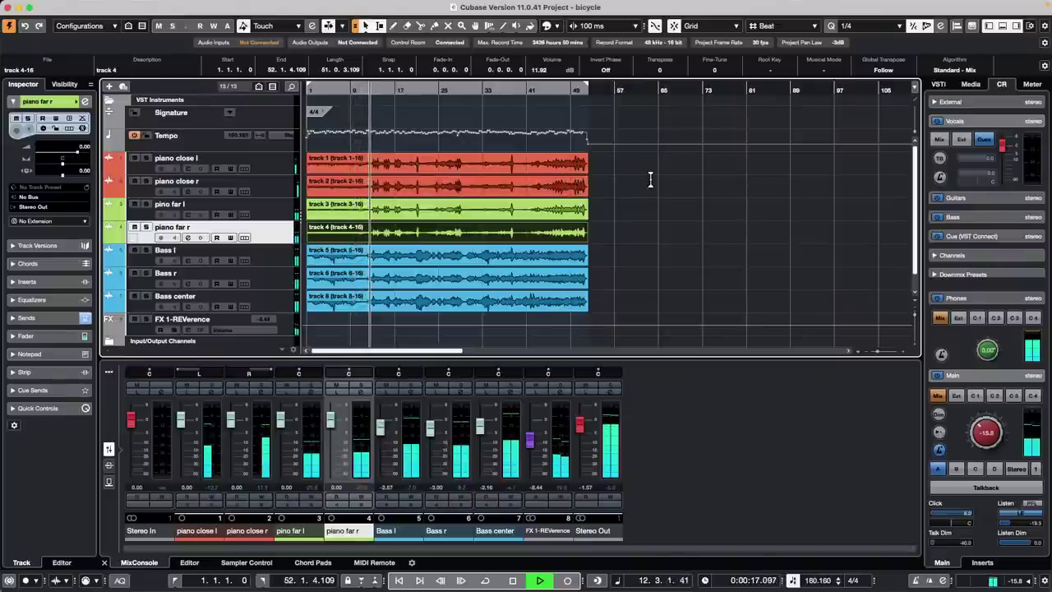
{"action": "key", "text": "space"}
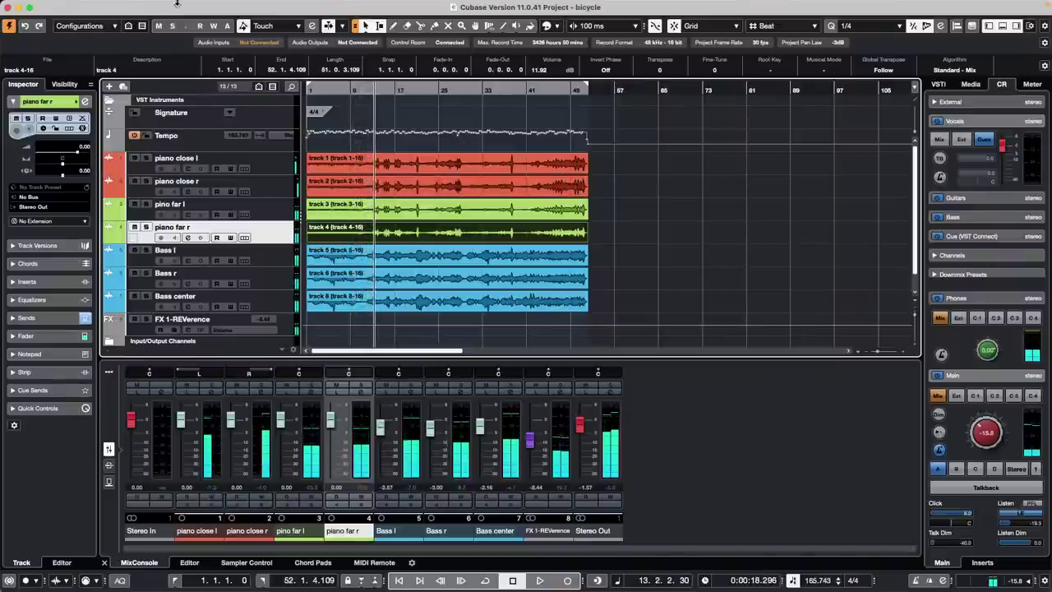
{"action": "mouse_move", "coordinate": [177, 4]}
{"action": "left_click", "coordinate": [96, 6]}
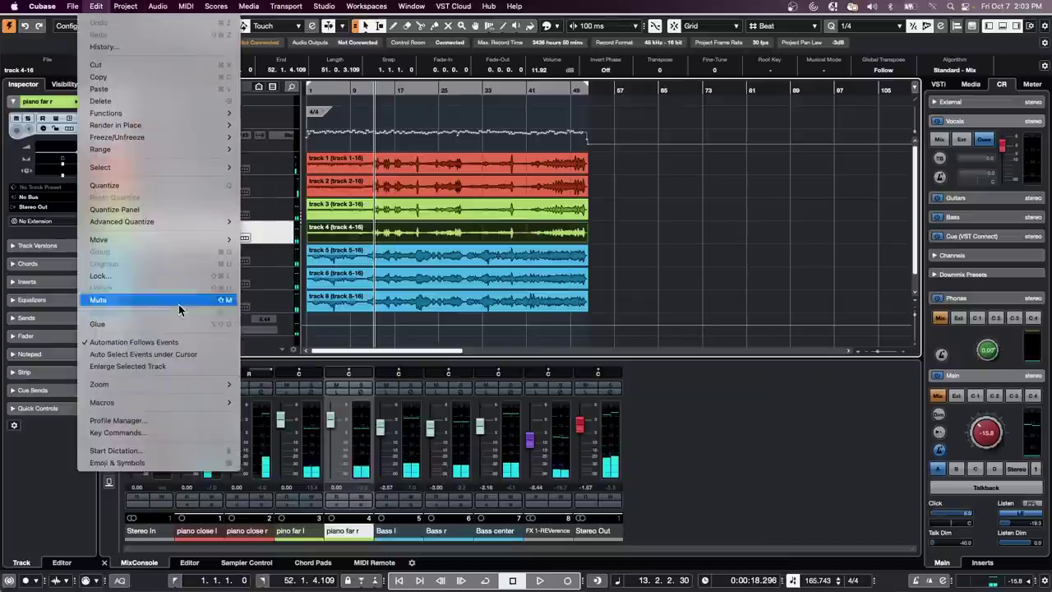
{"action": "mouse_move", "coordinate": [165, 5]}
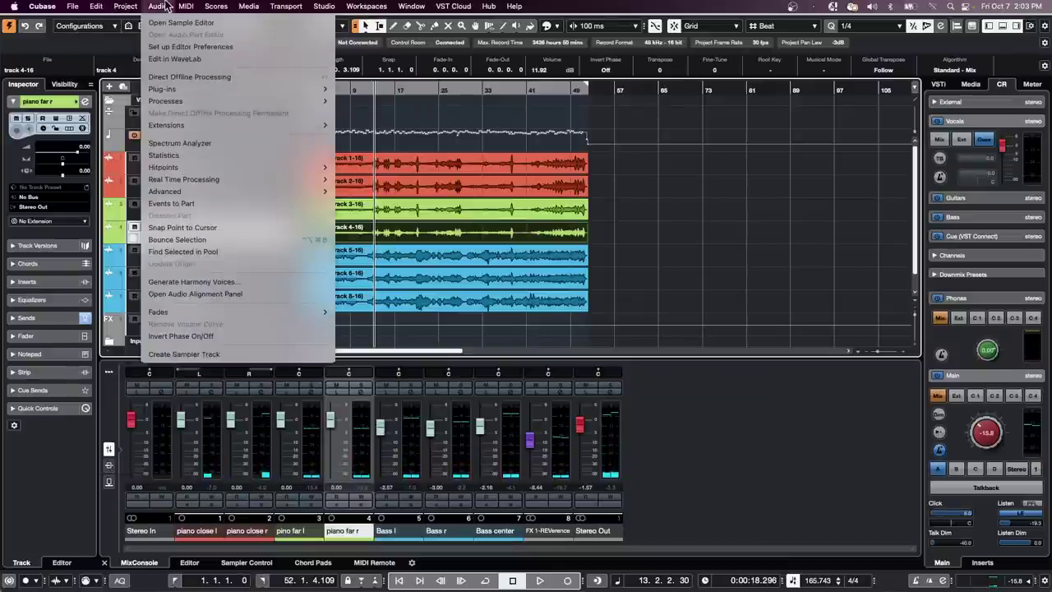
{"action": "mouse_move", "coordinate": [125, 6]}
{"action": "left_click", "coordinate": [161, 353]}
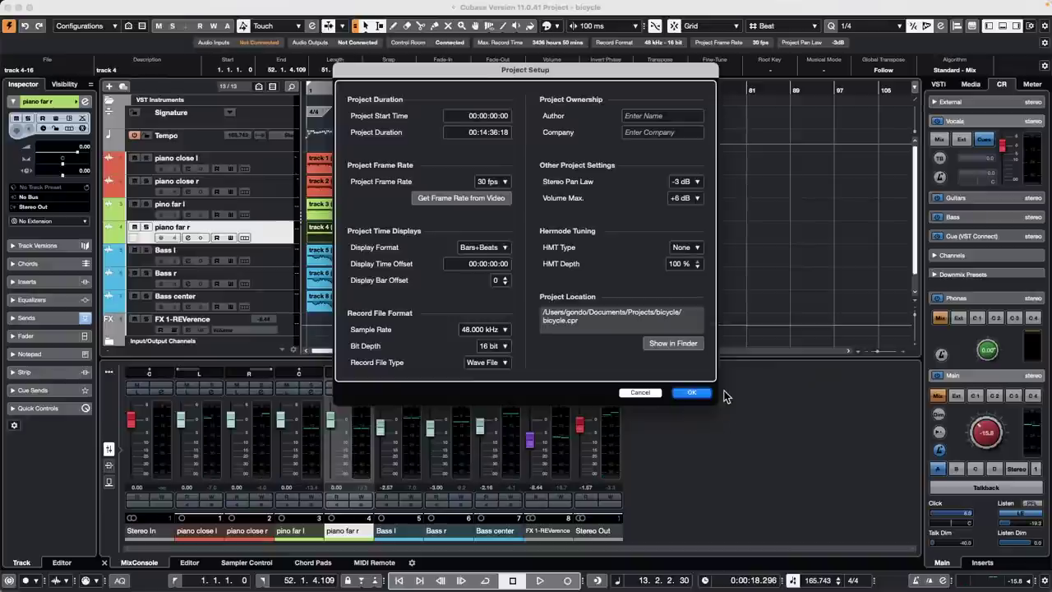
{"action": "left_click", "coordinate": [641, 392]}
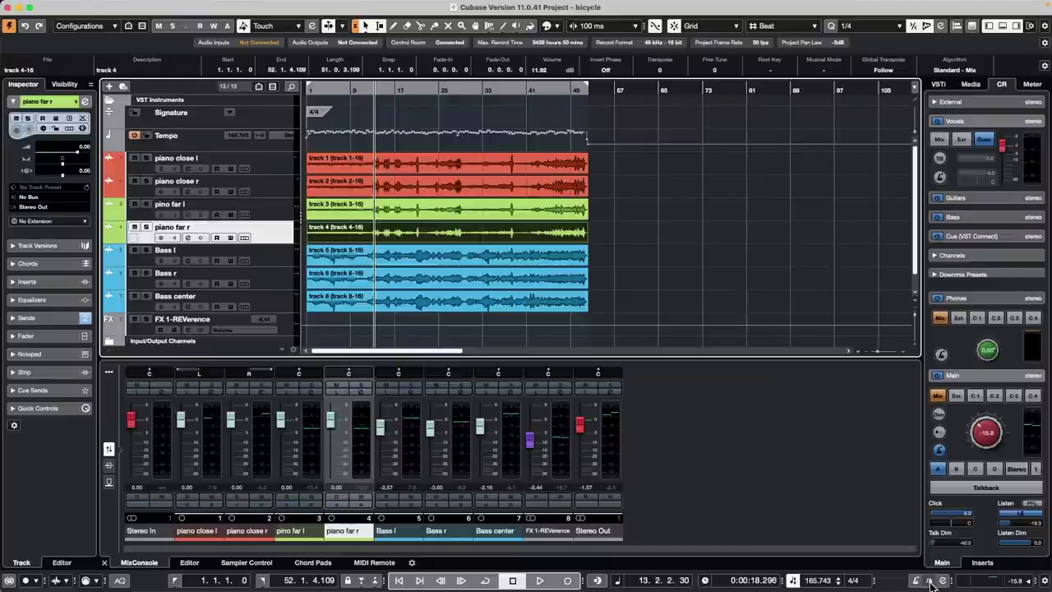
- Activate the count-in and search the key commands for "count in"
{"action": "left_click", "coordinate": [929, 581]}
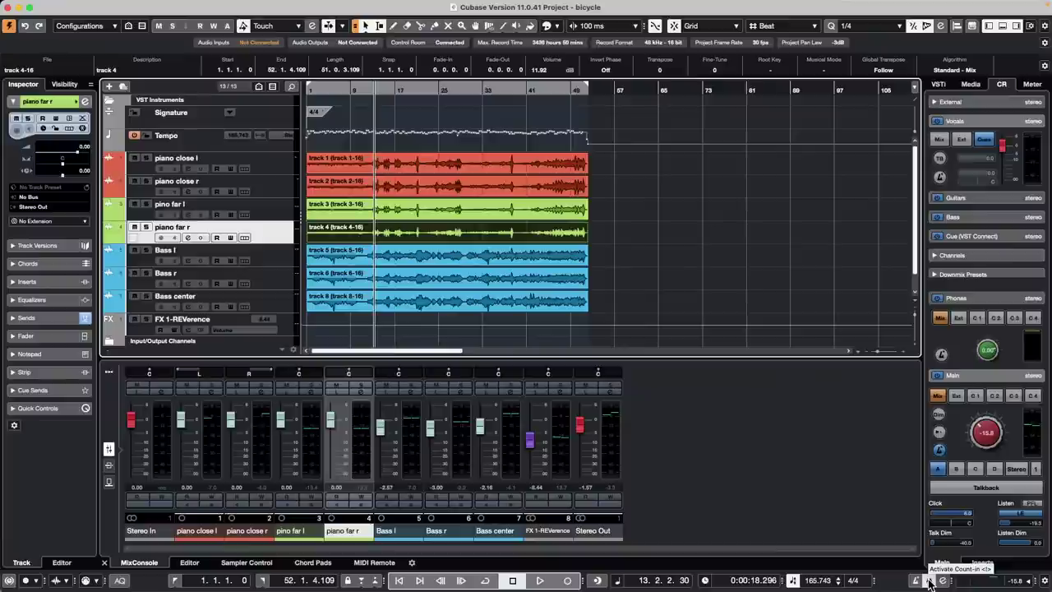
{"action": "left_click", "coordinate": [75, 8]}
{"action": "mouse_move", "coordinate": [96, 8]}
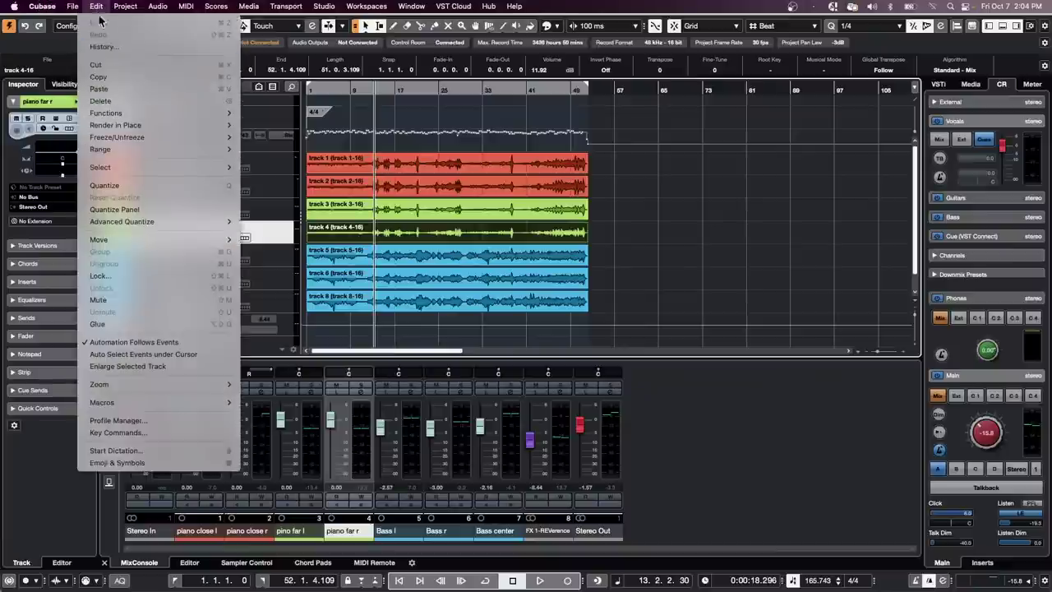
{"action": "left_click", "coordinate": [138, 432]}
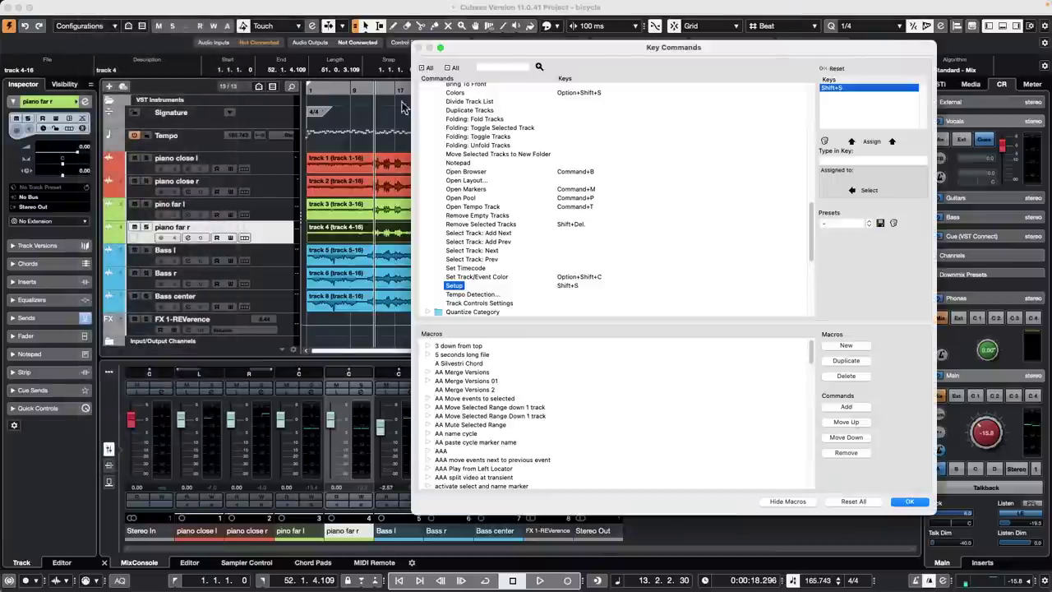
{"action": "left_click", "coordinate": [504, 67]}
{"action": "type", "text": "dount in"}
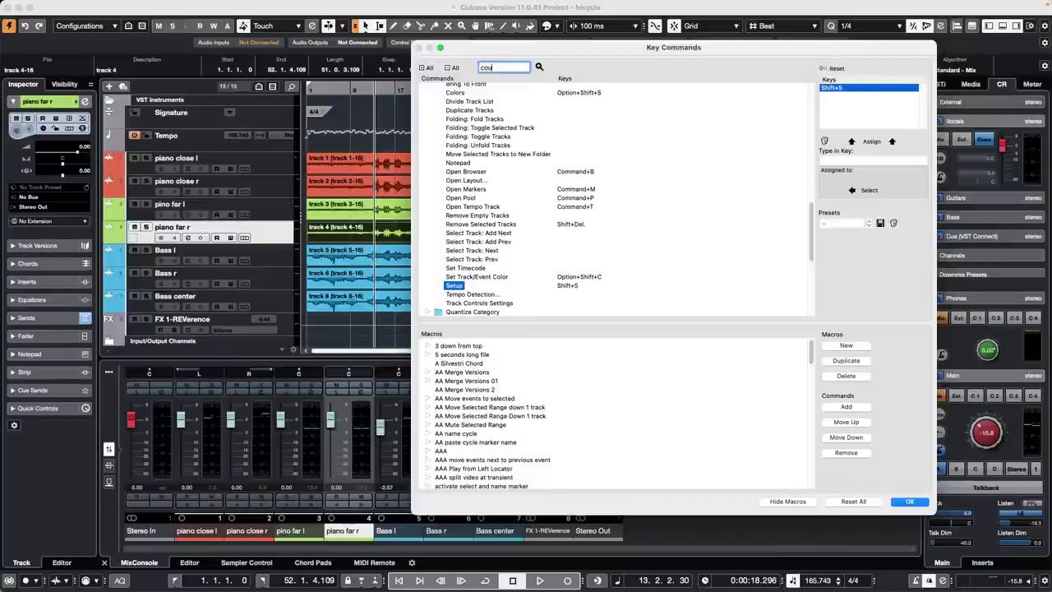
{"action": "key", "text": "Return"}
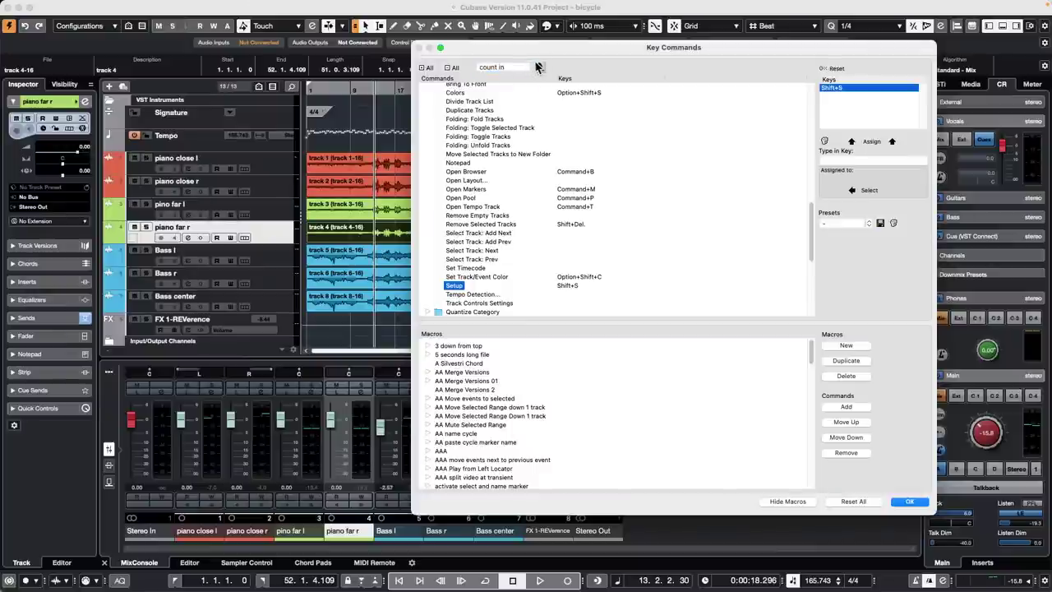
- Expand the Transport category of the key commands and look through its entries for a count-in command
{"action": "scroll", "coordinate": [470, 208], "scroll_direction": "down", "scroll_amount": 3}
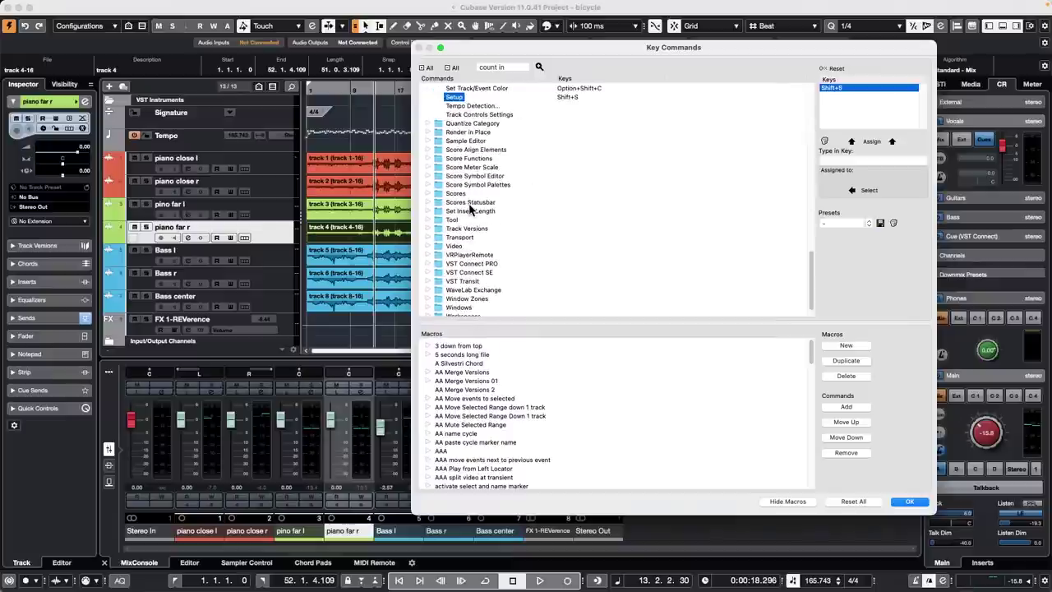
{"action": "scroll", "coordinate": [465, 234], "scroll_direction": "down", "scroll_amount": 4}
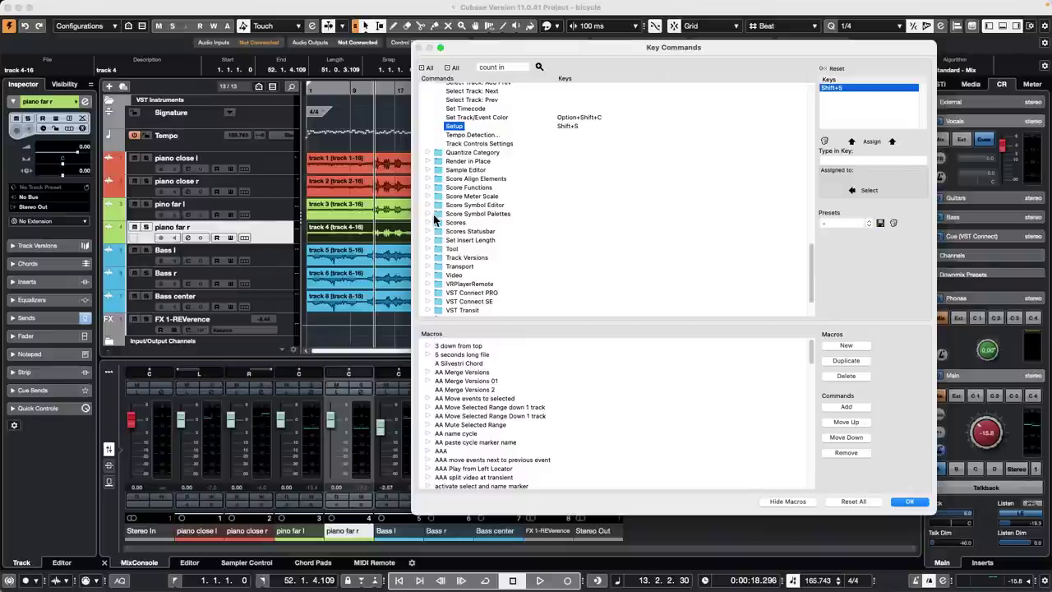
{"action": "left_click", "coordinate": [432, 268]}
{"action": "scroll", "coordinate": [542, 235], "scroll_direction": "down", "scroll_amount": 1}
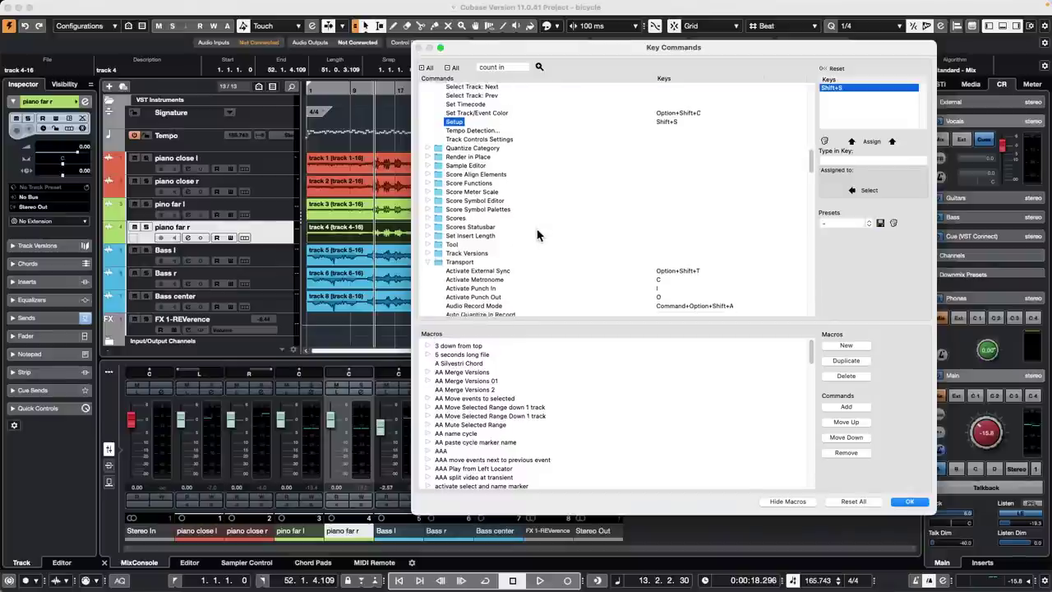
{"action": "scroll", "coordinate": [530, 229], "scroll_direction": "down", "scroll_amount": 6}
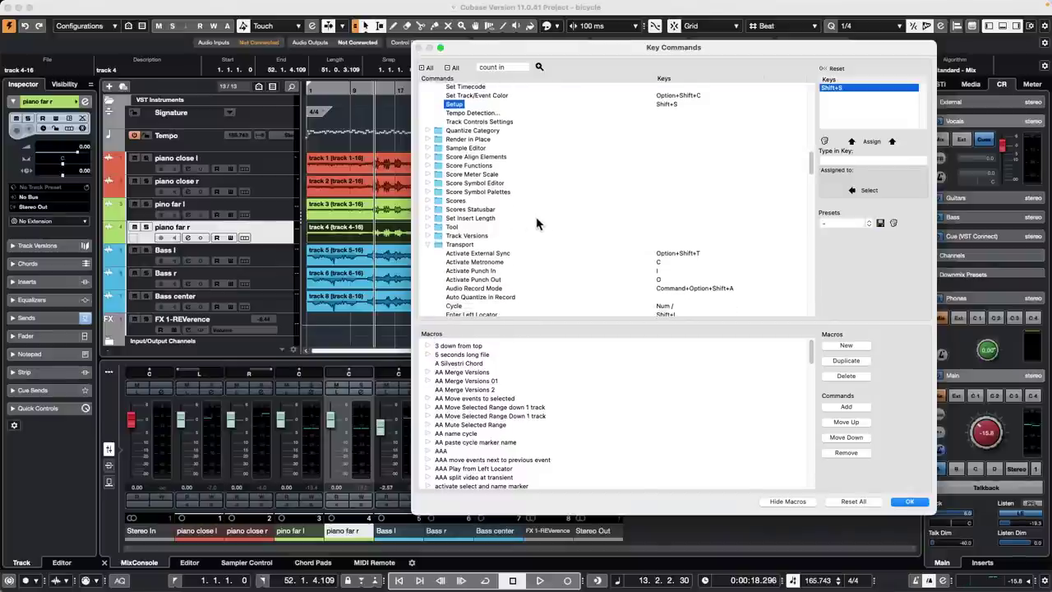
{"action": "scroll", "coordinate": [538, 223], "scroll_direction": "down", "scroll_amount": 5}
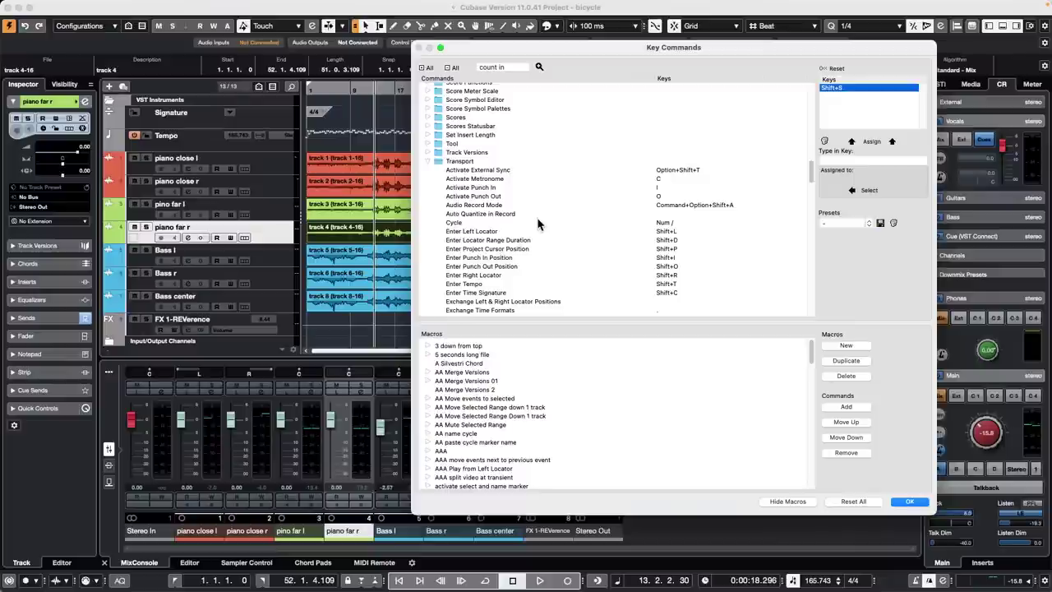
{"action": "scroll", "coordinate": [538, 223], "scroll_direction": "down", "scroll_amount": 5}
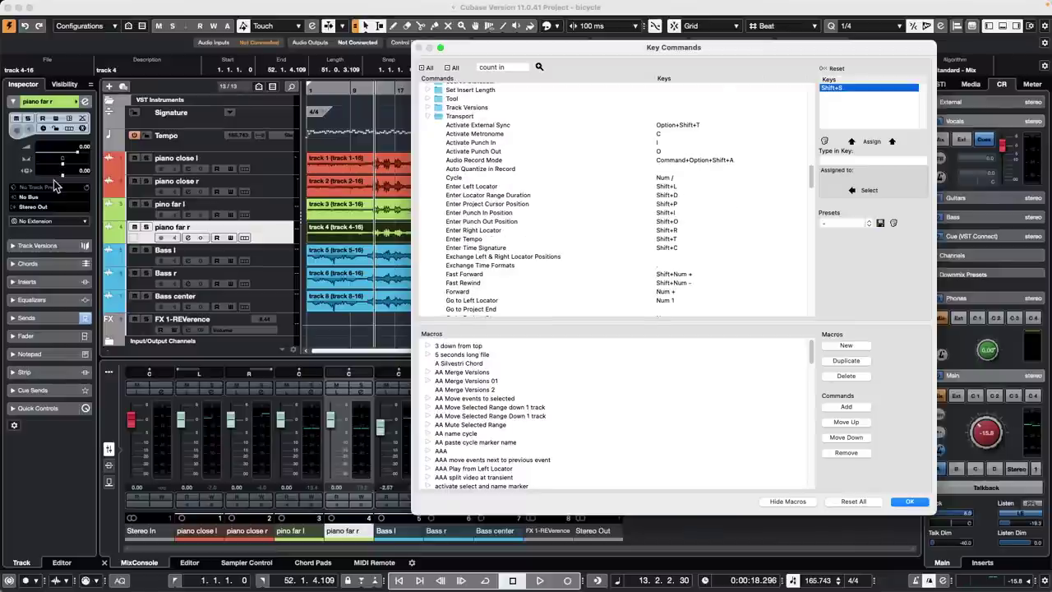
{"action": "scroll", "coordinate": [549, 204], "scroll_direction": "down", "scroll_amount": 3}
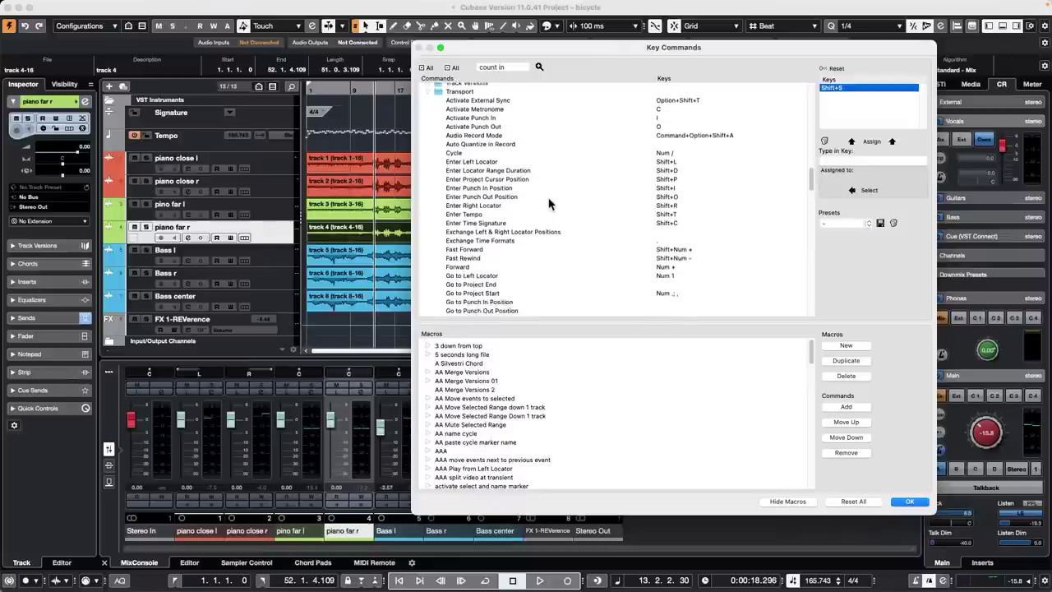
{"action": "scroll", "coordinate": [549, 204], "scroll_direction": "down", "scroll_amount": 12}
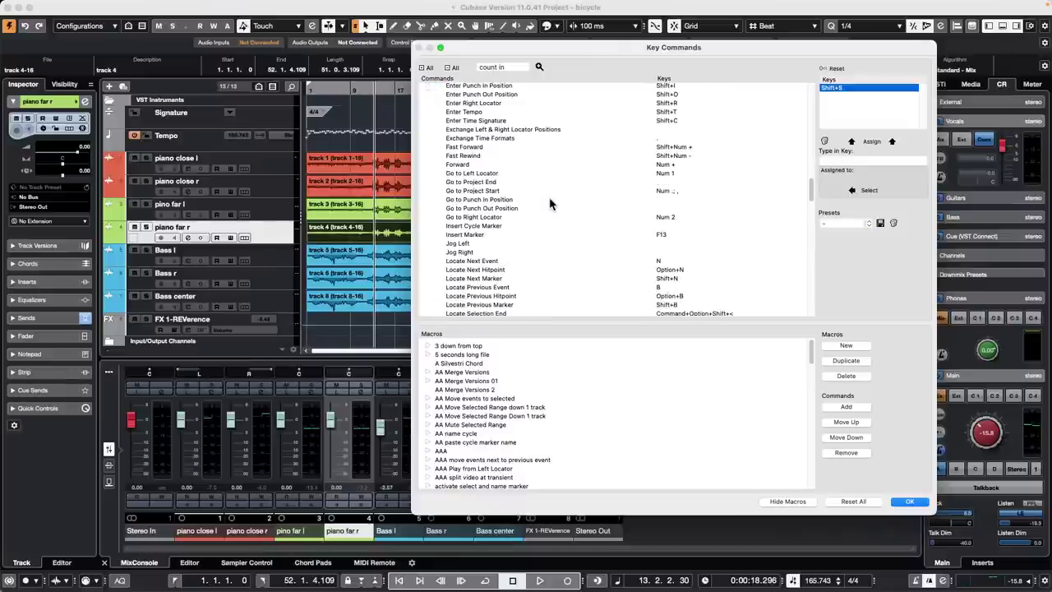
{"action": "scroll", "coordinate": [549, 204], "scroll_direction": "down", "scroll_amount": 16}
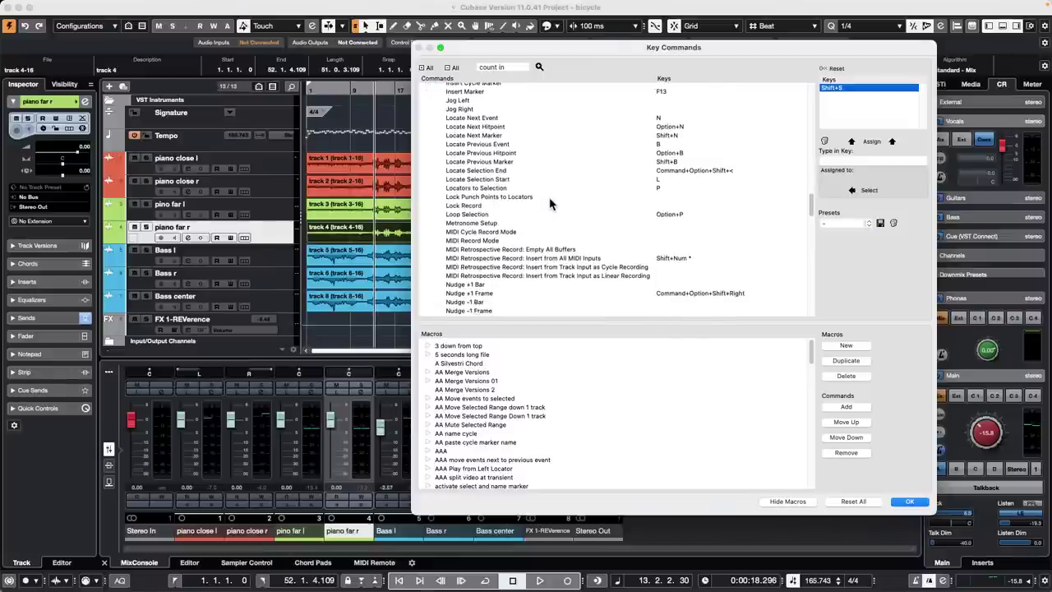
{"action": "scroll", "coordinate": [549, 204], "scroll_direction": "down", "scroll_amount": 20}
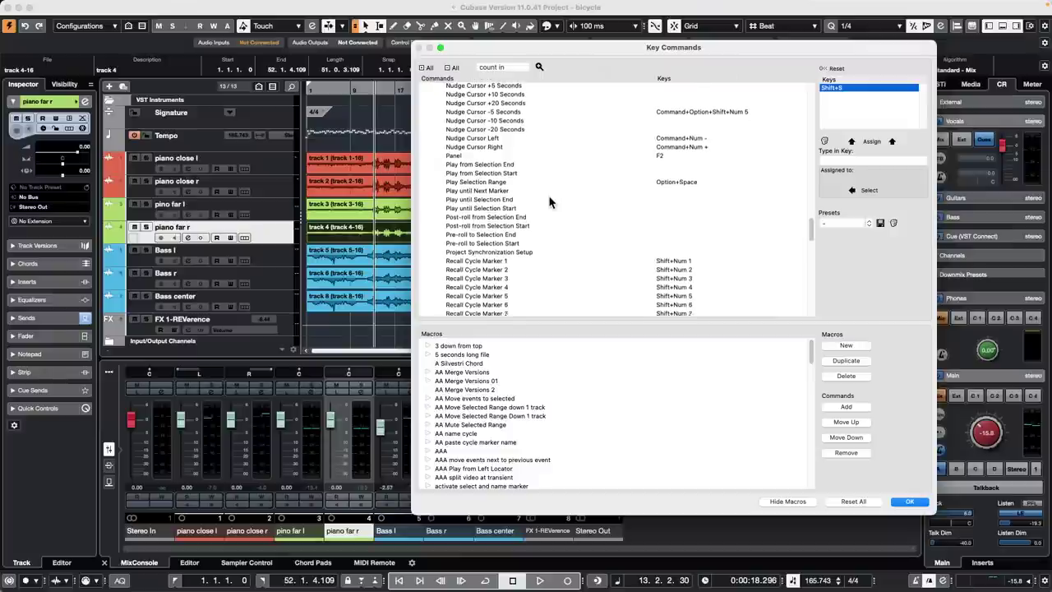
{"action": "scroll", "coordinate": [549, 204], "scroll_direction": "down", "scroll_amount": 20}
{"action": "scroll", "coordinate": [549, 203], "scroll_direction": "down", "scroll_amount": 2}
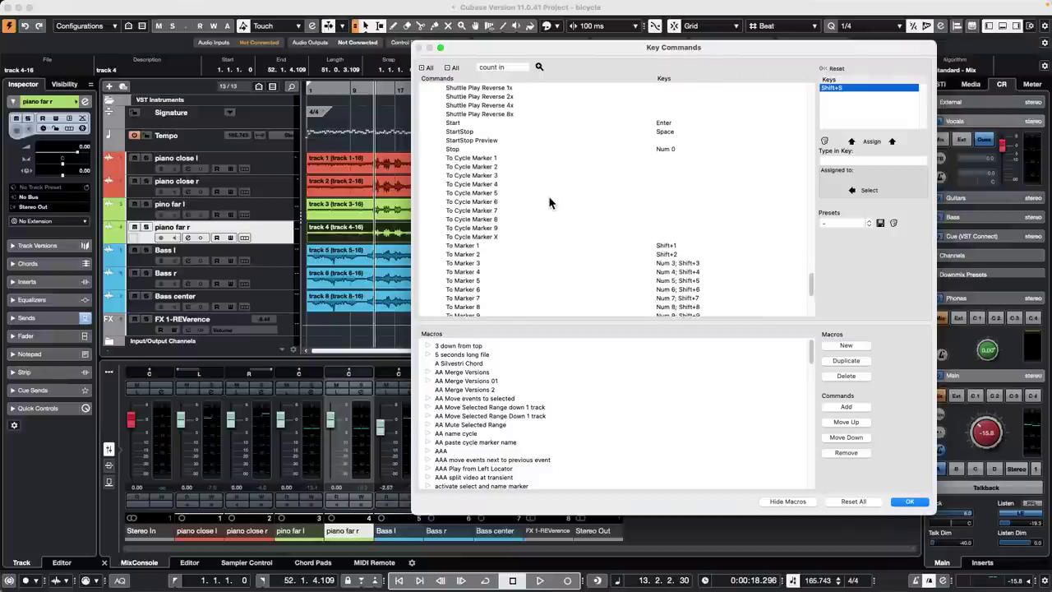
- Search the key commands for "count" and examine the key assignment of Use Precount and the surrounding Transport commands
{"action": "left_click", "coordinate": [520, 68]}
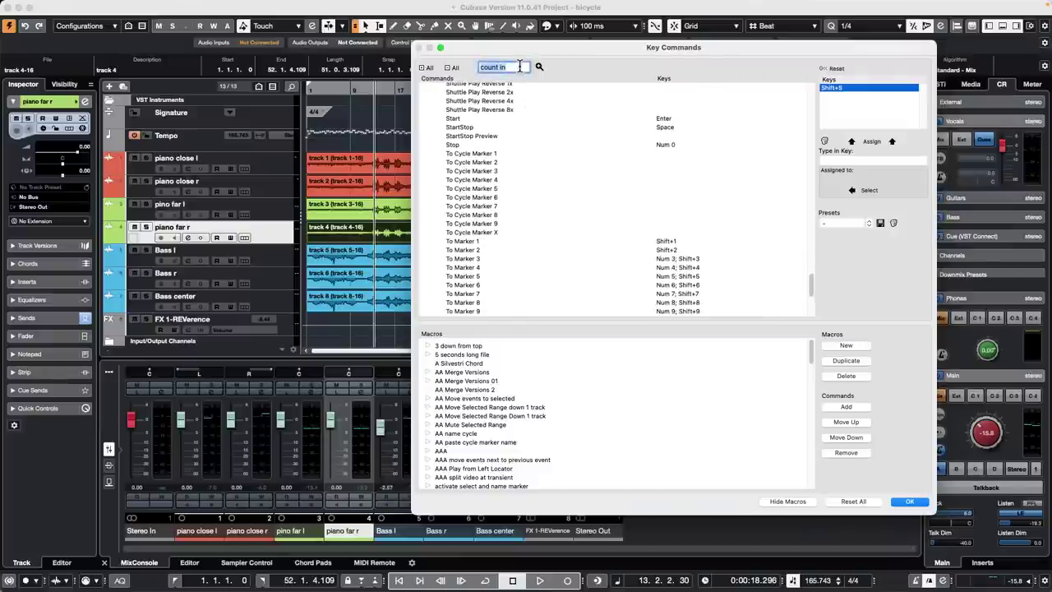
{"action": "type", "text": "count"}
{"action": "key", "text": "Return"}
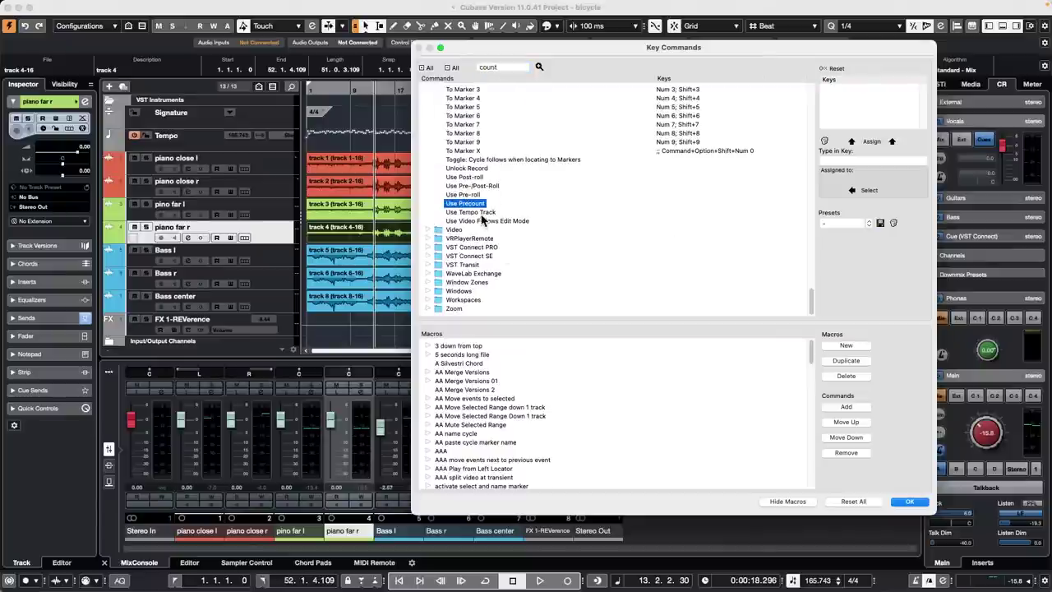
{"action": "scroll", "coordinate": [483, 220], "scroll_direction": "up", "scroll_amount": 5}
{"action": "scroll", "coordinate": [481, 247], "scroll_direction": "down", "scroll_amount": 5}
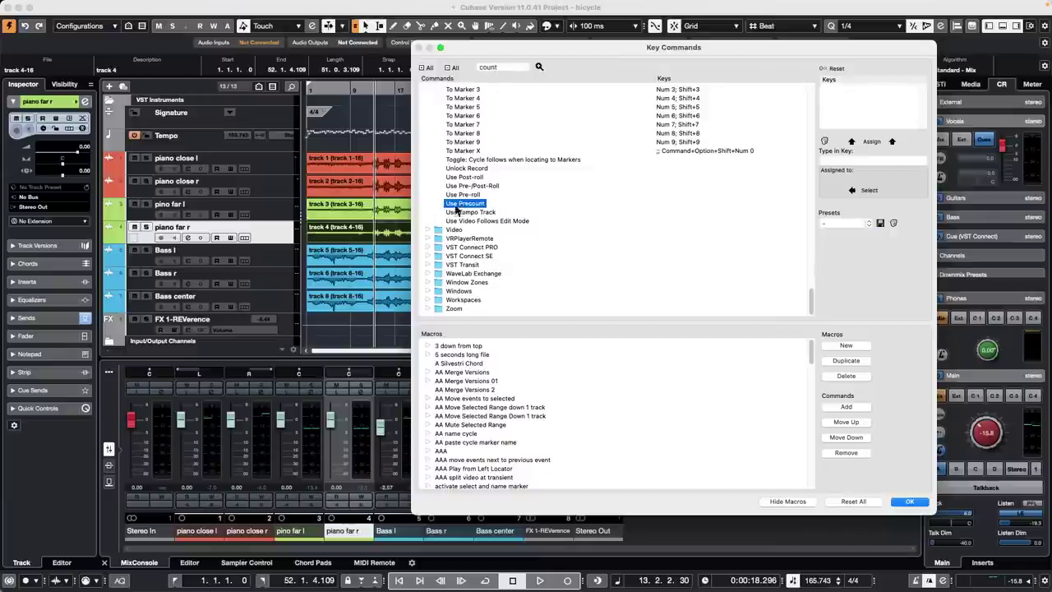
{"action": "scroll", "coordinate": [460, 211], "scroll_direction": "up", "scroll_amount": 10}
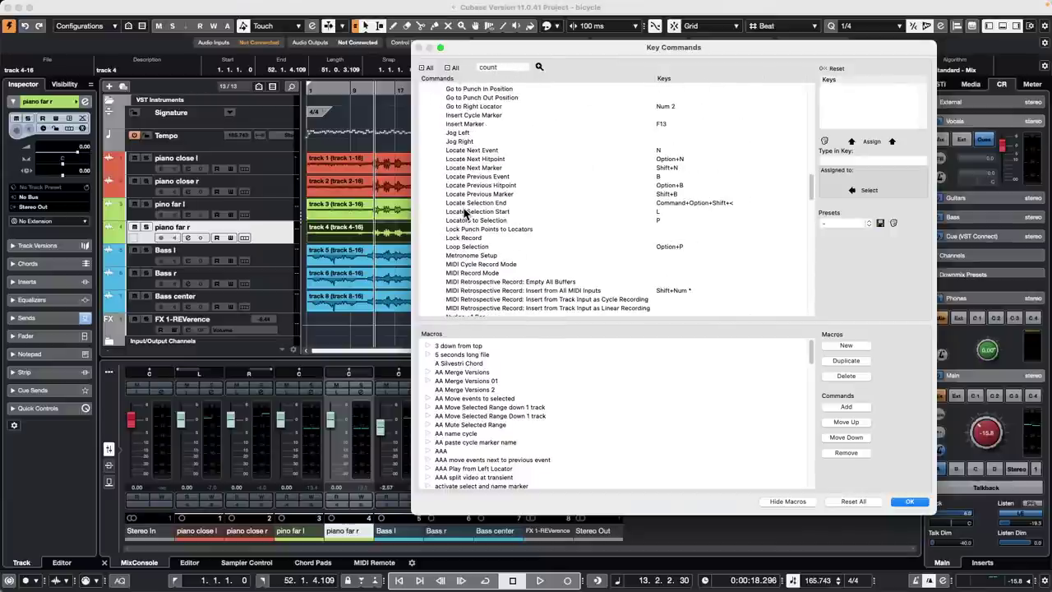
{"action": "scroll", "coordinate": [464, 211], "scroll_direction": "down", "scroll_amount": 15}
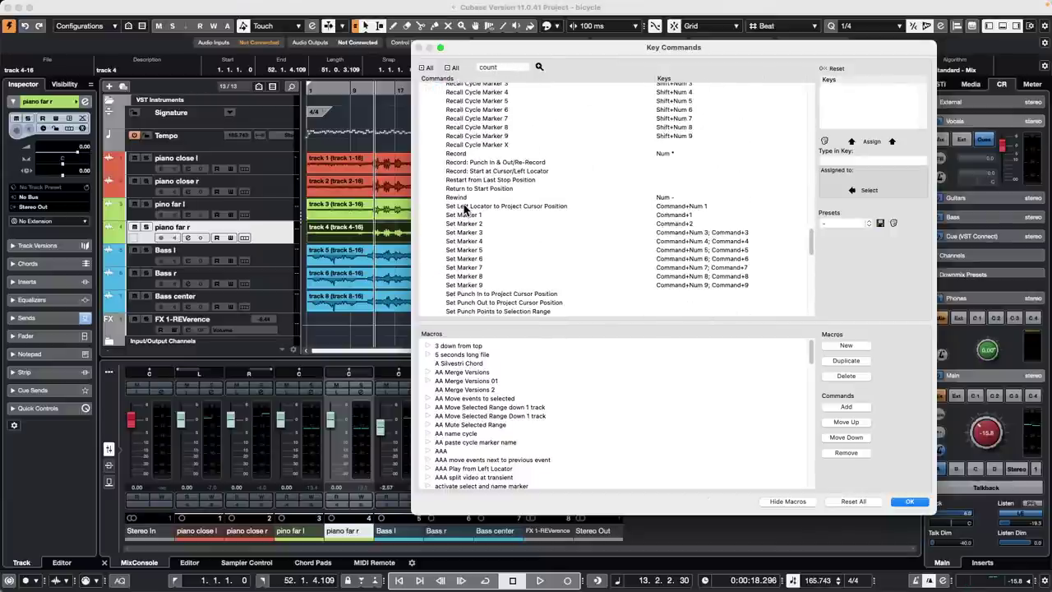
{"action": "scroll", "coordinate": [464, 211], "scroll_direction": "down", "scroll_amount": 10}
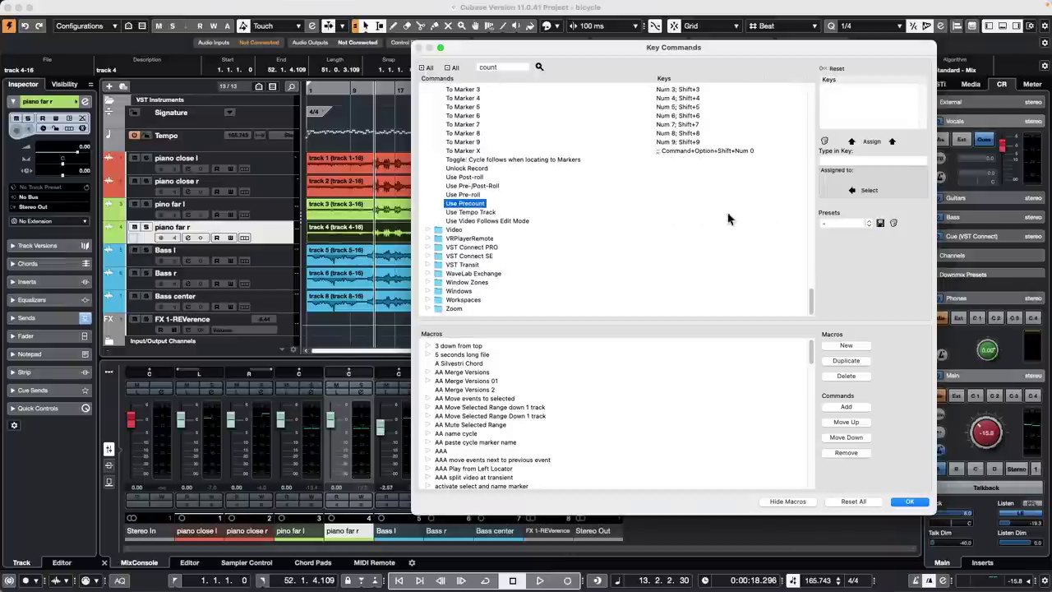
- Go to the key assignment entry for Use Precount, then close the key commands without assigning a key
{"action": "left_click", "coordinate": [881, 161]}
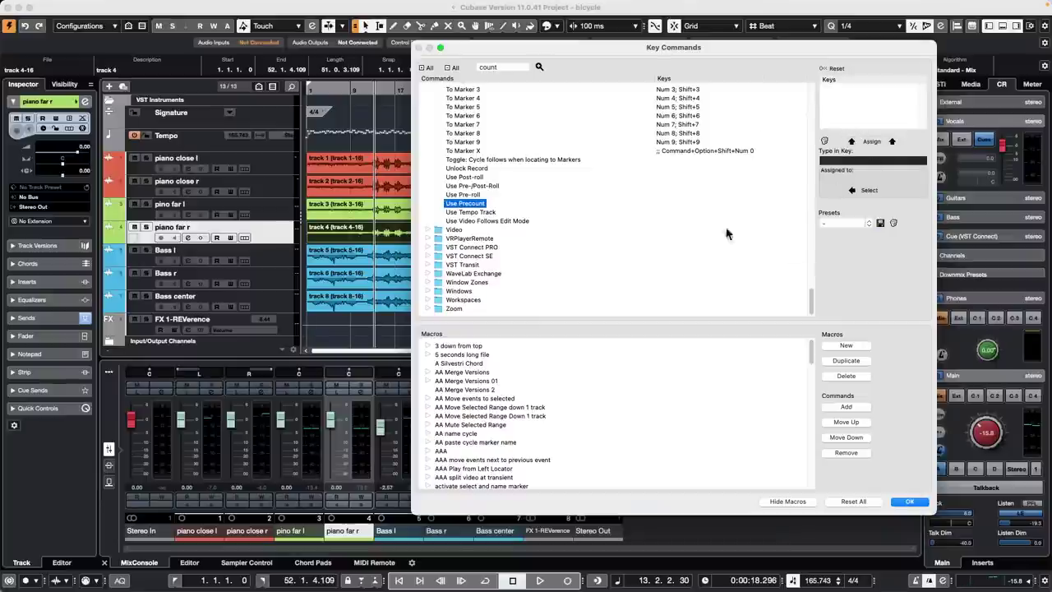
{"action": "left_click", "coordinate": [909, 502]}
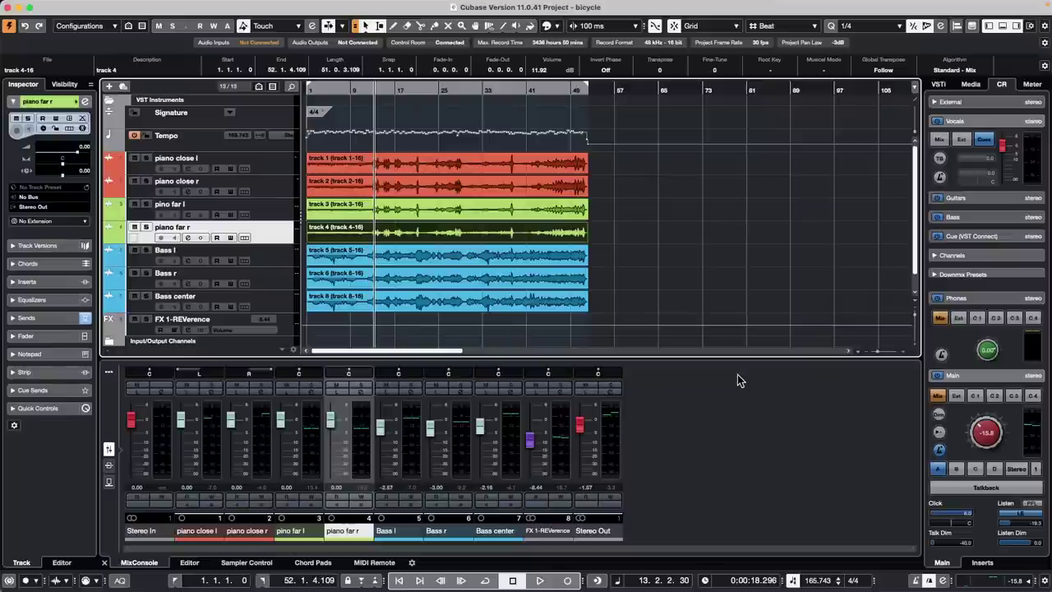
- Open the studio setup and review the Audio System settings, including the selected ASIO driver
{"action": "mouse_move", "coordinate": [405, 1]}
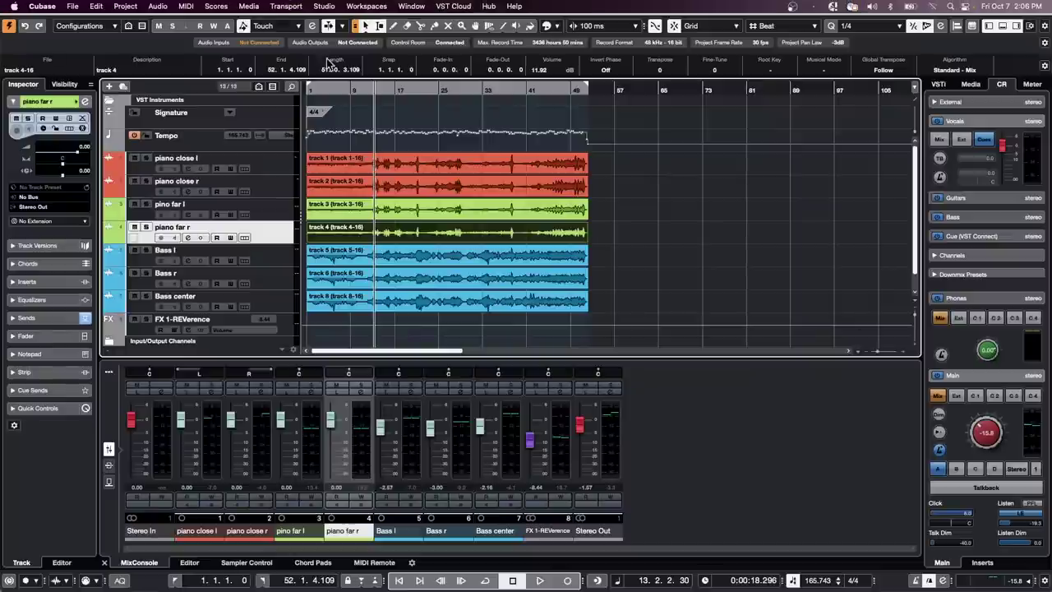
{"action": "left_click", "coordinate": [327, 8]}
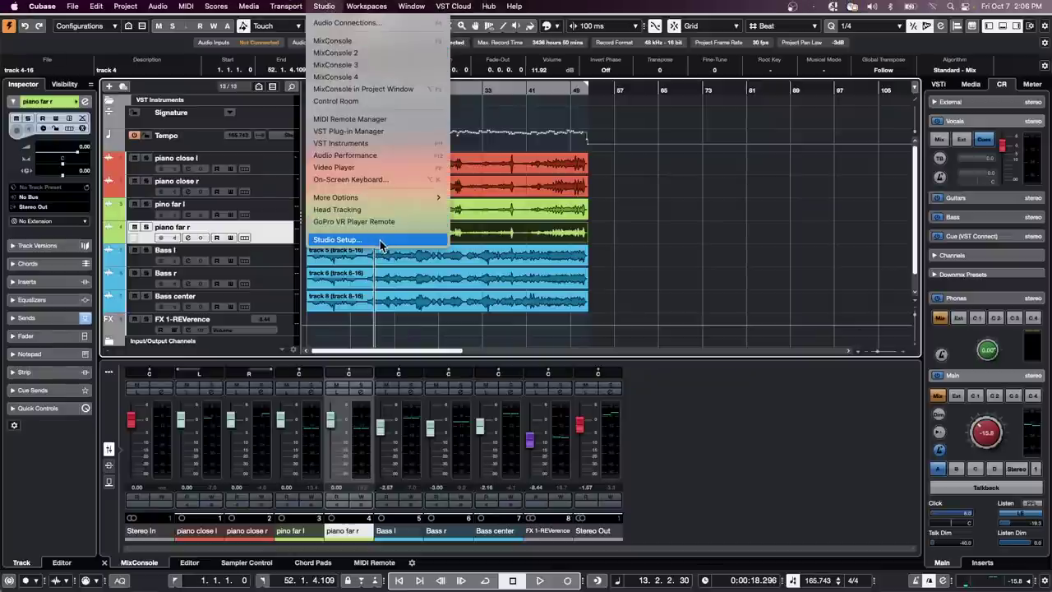
{"action": "left_click", "coordinate": [380, 239]}
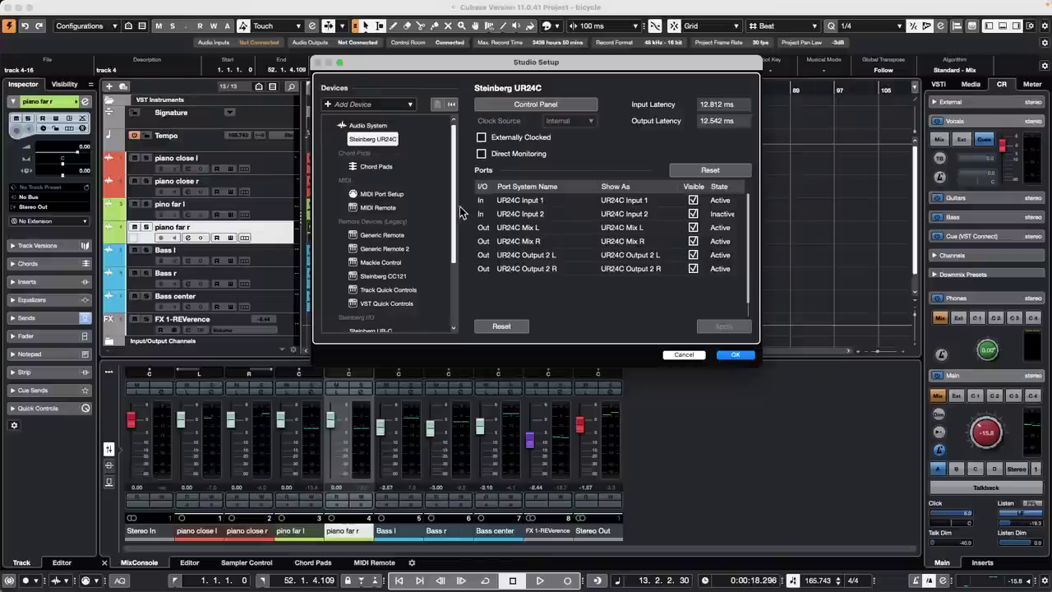
{"action": "left_click", "coordinate": [368, 127]}
{"action": "left_click", "coordinate": [374, 140]}
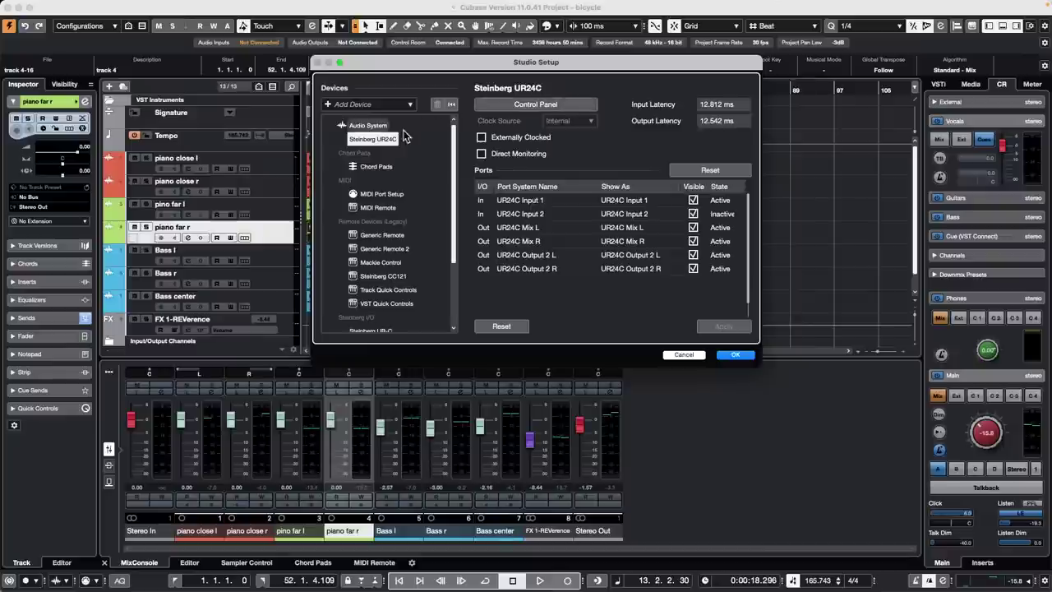
{"action": "left_click", "coordinate": [374, 126]}
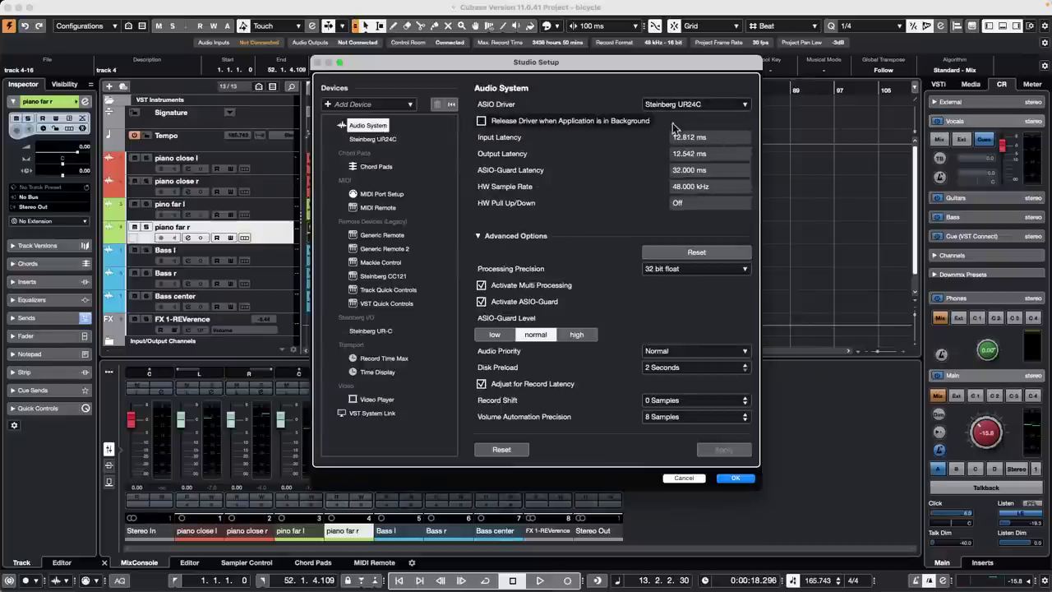
- Review the buffer size options of the Steinberg UR24C without changing them, then close the studio setup
{"action": "left_click", "coordinate": [363, 140]}
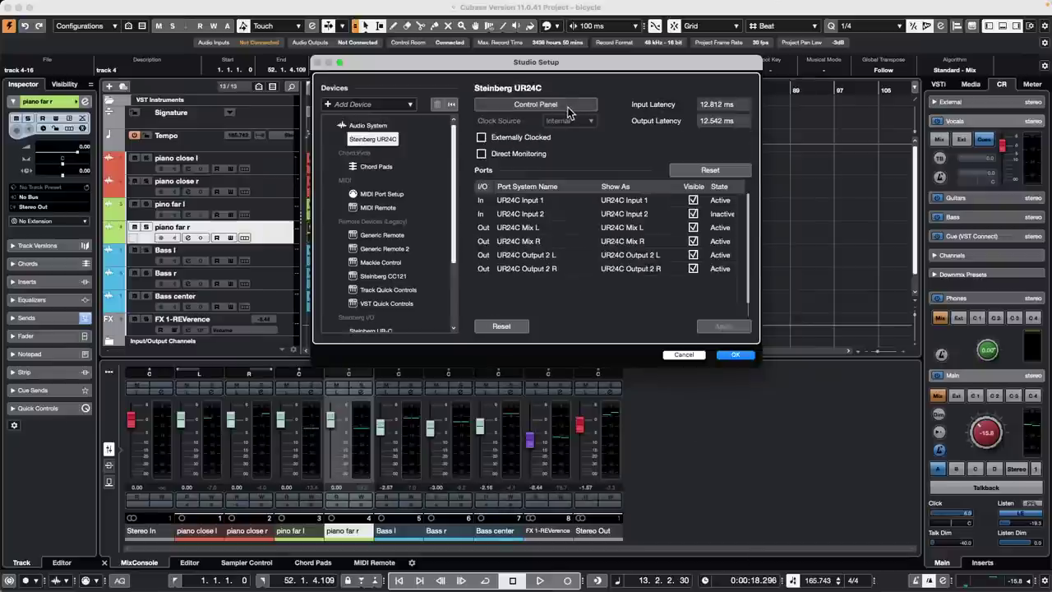
{"action": "left_click", "coordinate": [567, 107]}
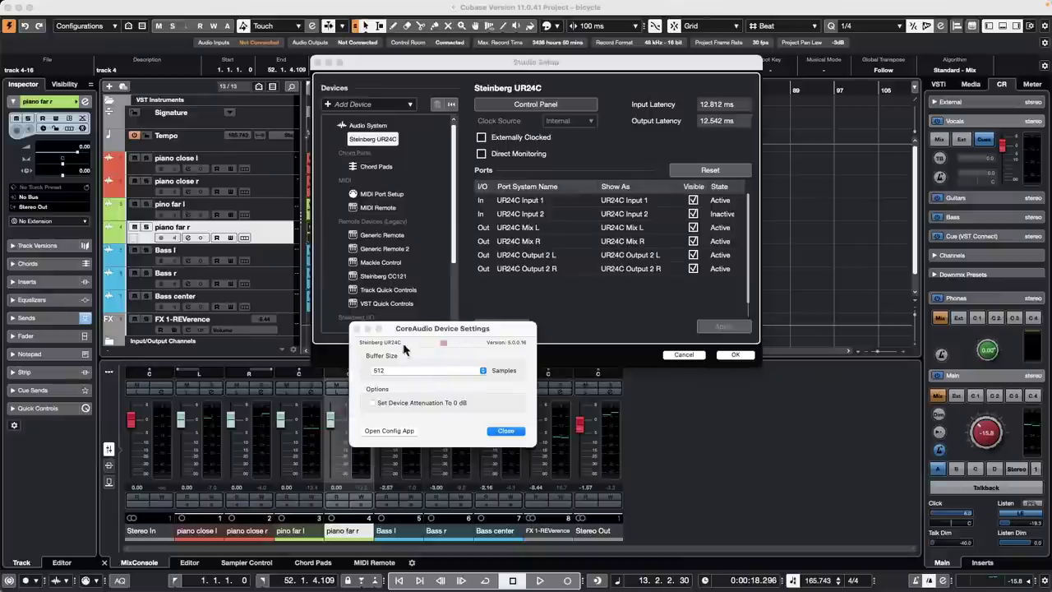
{"action": "left_click", "coordinate": [436, 371]}
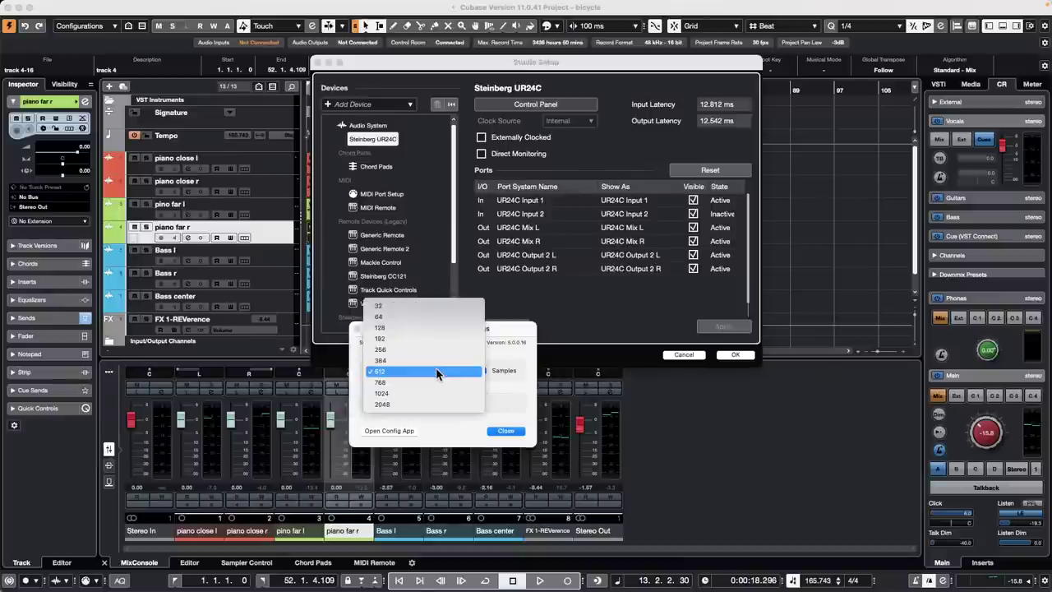
{"action": "left_click", "coordinate": [523, 396]}
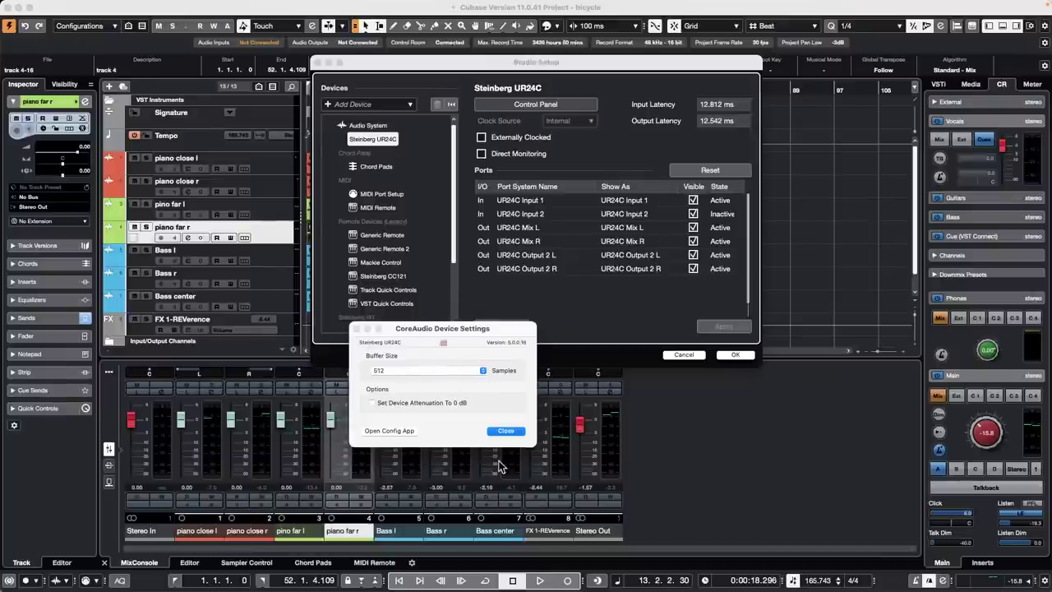
{"action": "left_click", "coordinate": [513, 436]}
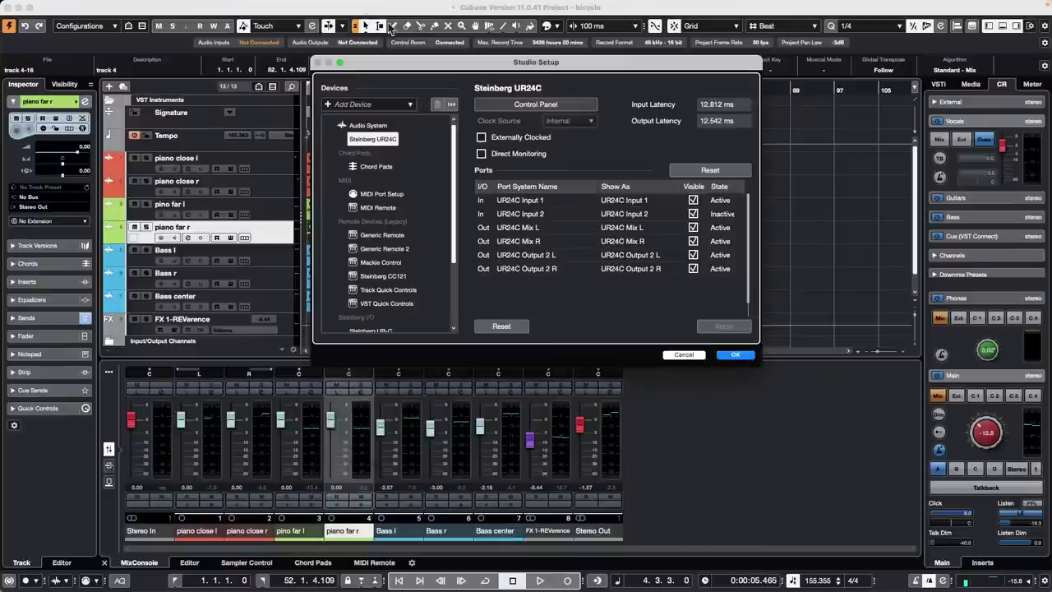
{"action": "left_click", "coordinate": [742, 357]}
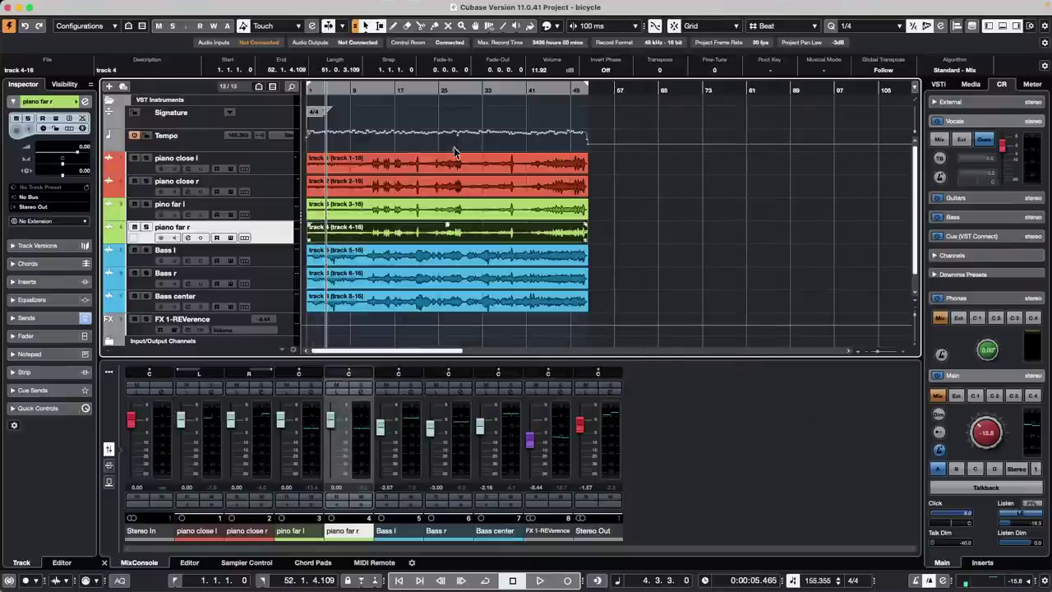
- Inspect the Control Room audio connections, checking the Yamaha HS7 monitor's audio device and left and right ports, then close them
{"action": "left_click", "coordinate": [298, 5]}
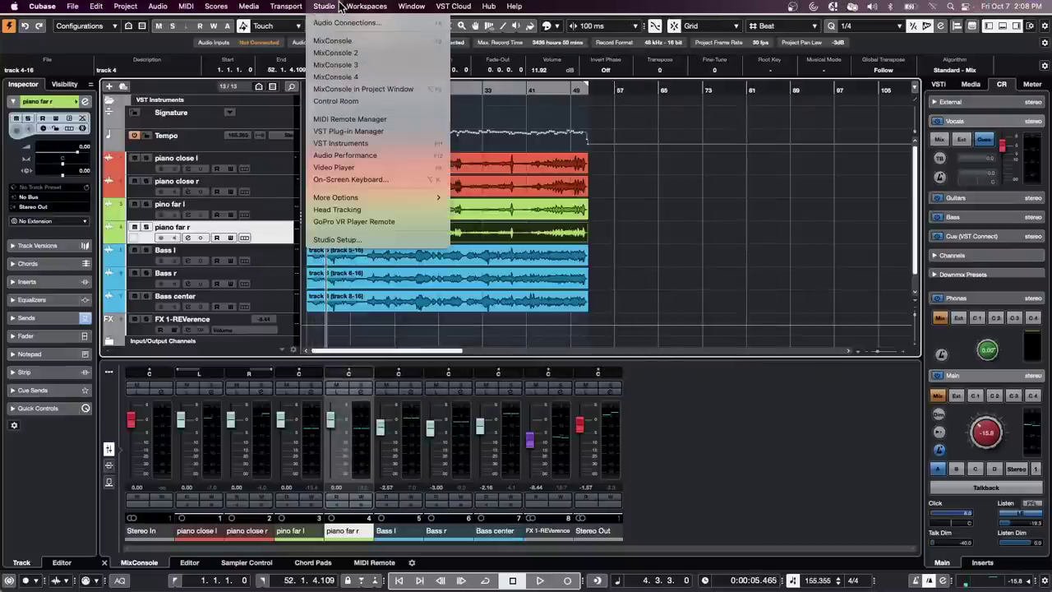
{"action": "left_click", "coordinate": [341, 23]}
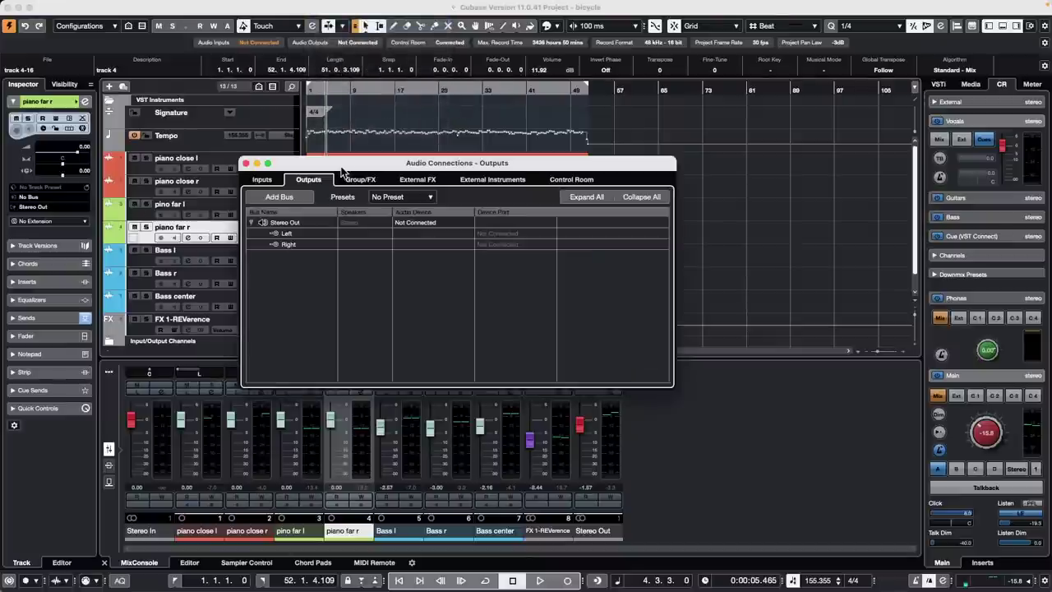
{"action": "left_click", "coordinate": [578, 183]}
{"action": "left_click", "coordinate": [432, 311]}
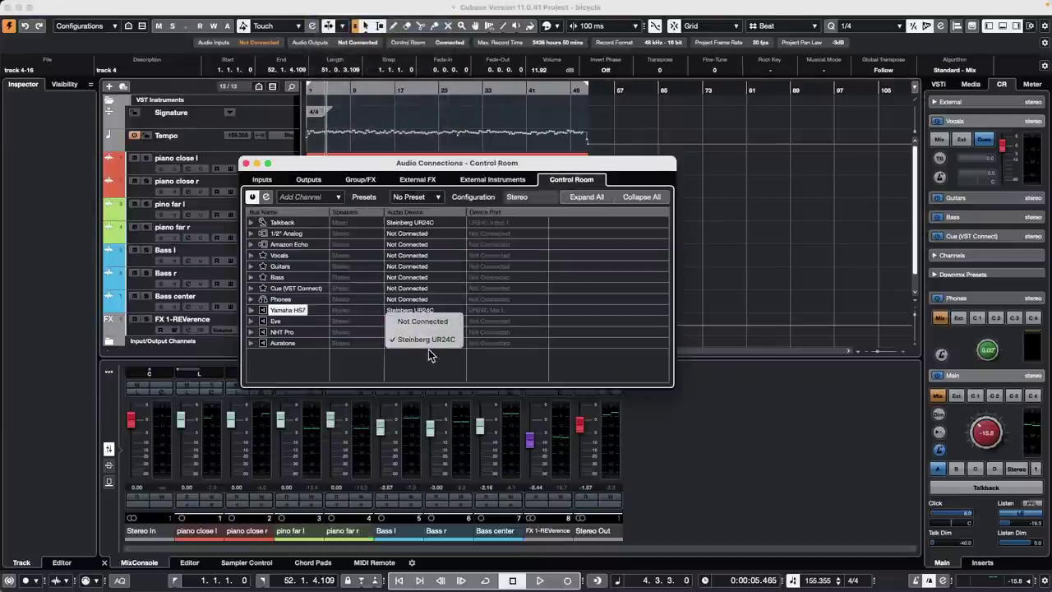
{"action": "left_click", "coordinate": [254, 317]}
{"action": "left_click", "coordinate": [251, 310]}
{"action": "left_click", "coordinate": [406, 310]}
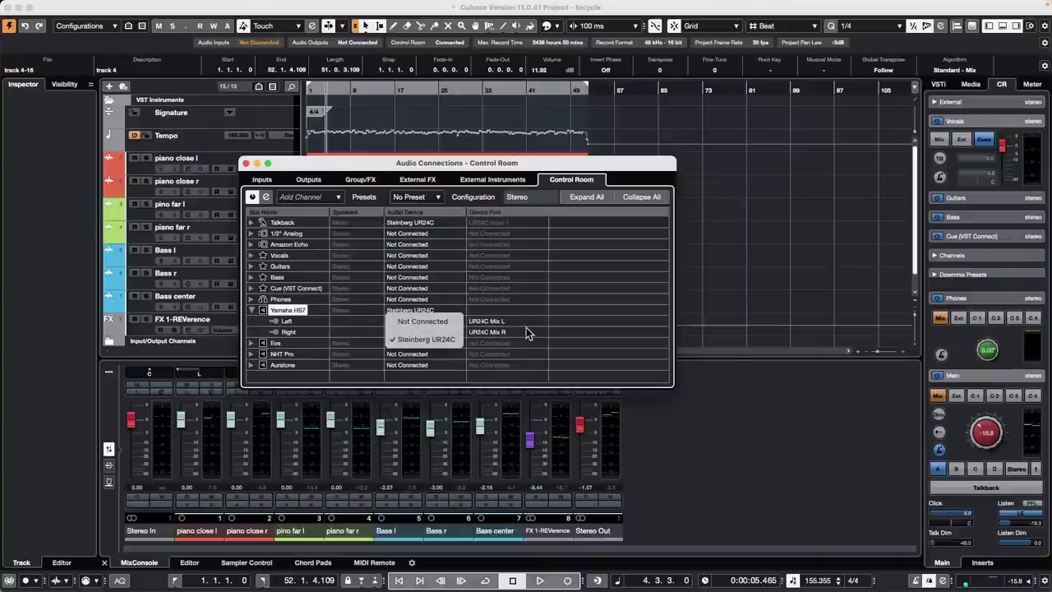
{"action": "left_click", "coordinate": [245, 163]}
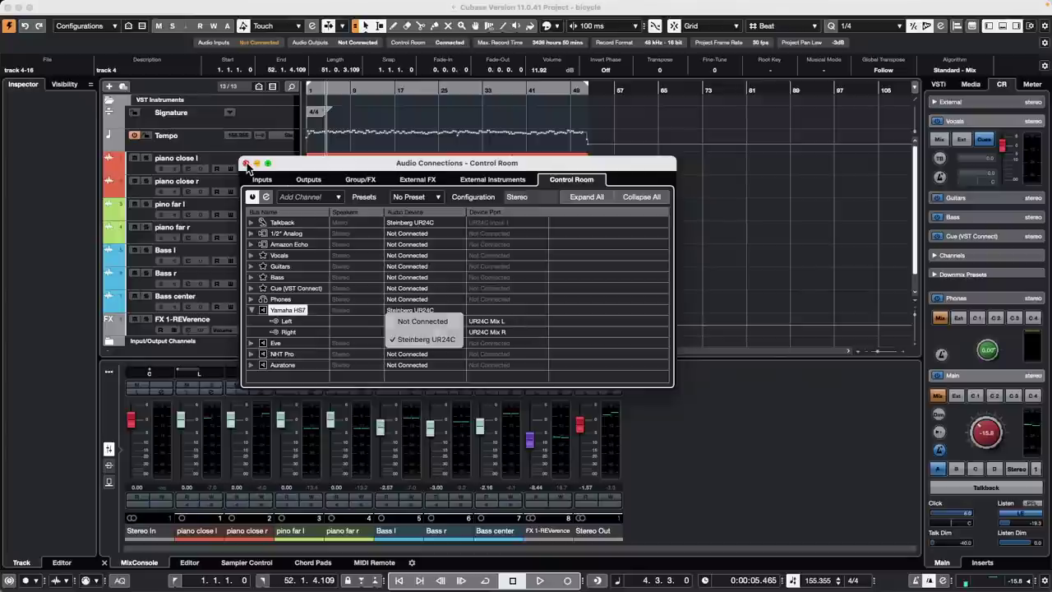
{"action": "left_click", "coordinate": [245, 163]}
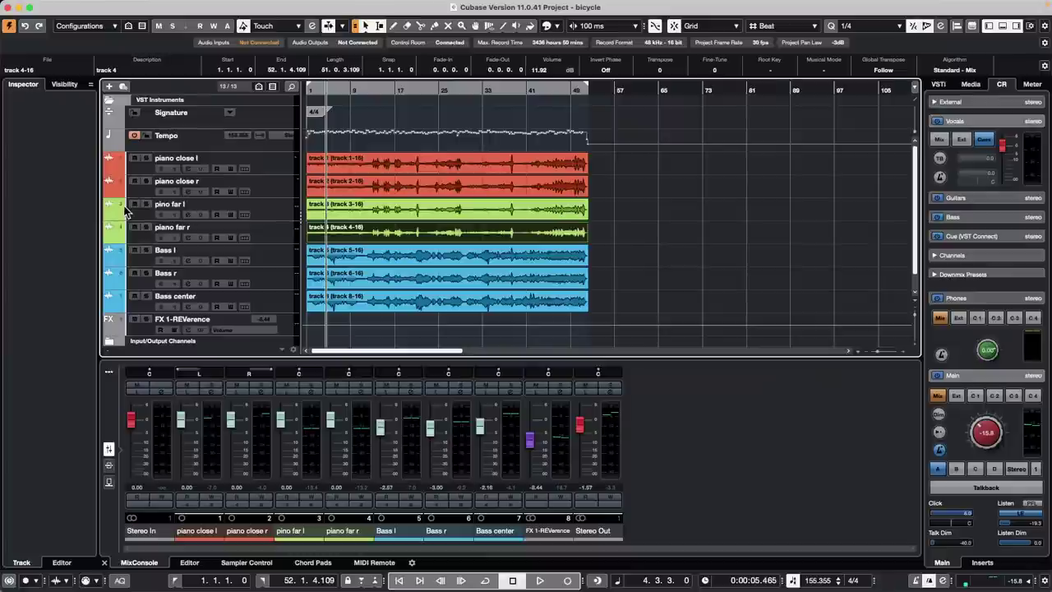
- Show the volume automation lanes of both piano close tracks and set the locators to the range 11.4.1.0 to 23.4.1.1
{"action": "mouse_move", "coordinate": [3, 6]}
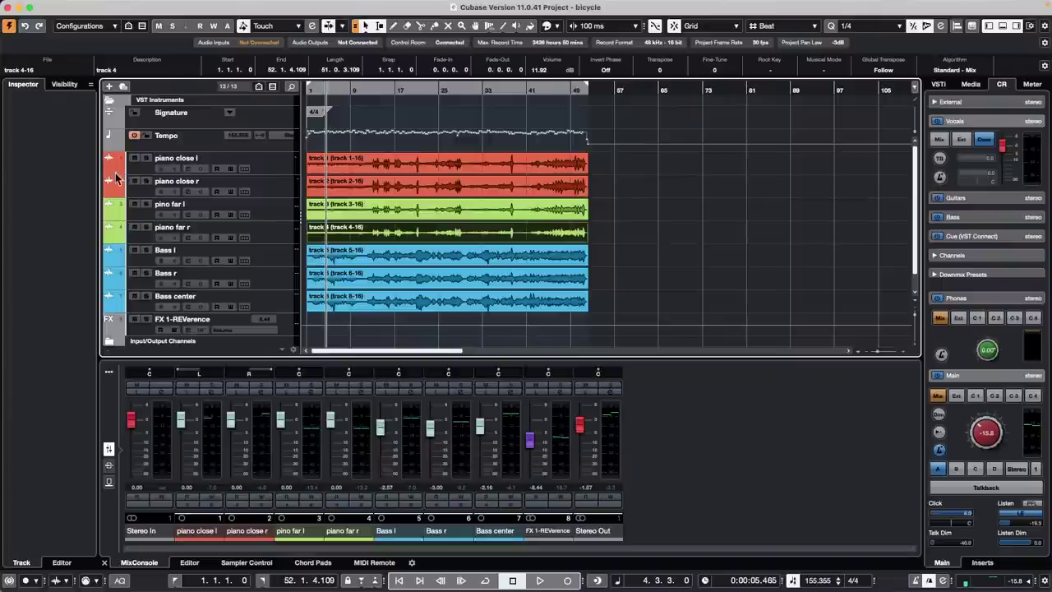
{"action": "left_click", "coordinate": [107, 195]}
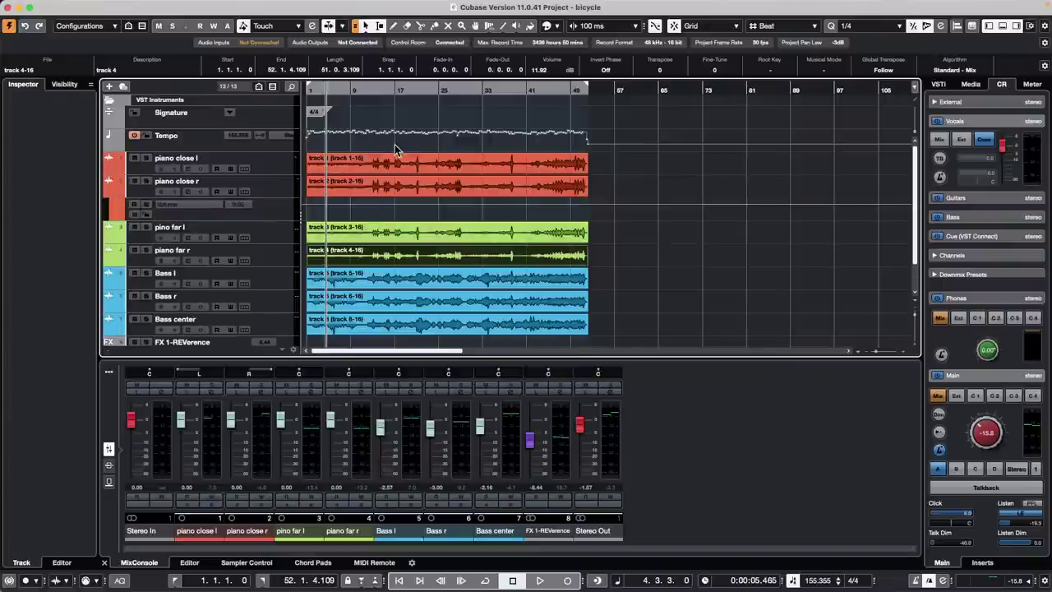
{"action": "left_click_drag", "start_coordinate": [365, 162], "coordinate": [430, 165]}
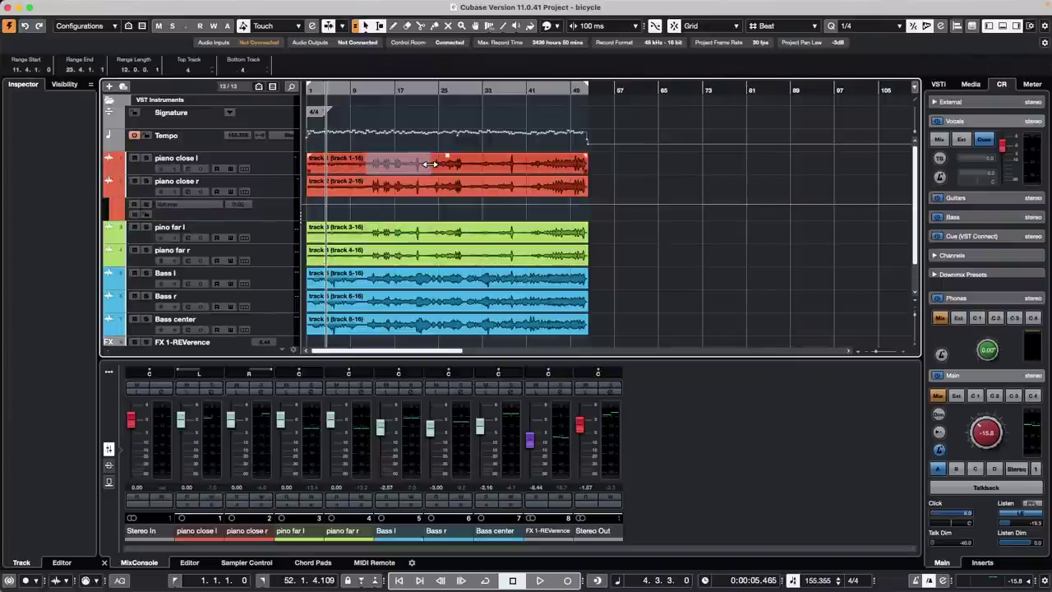
{"action": "key", "text": "p"}
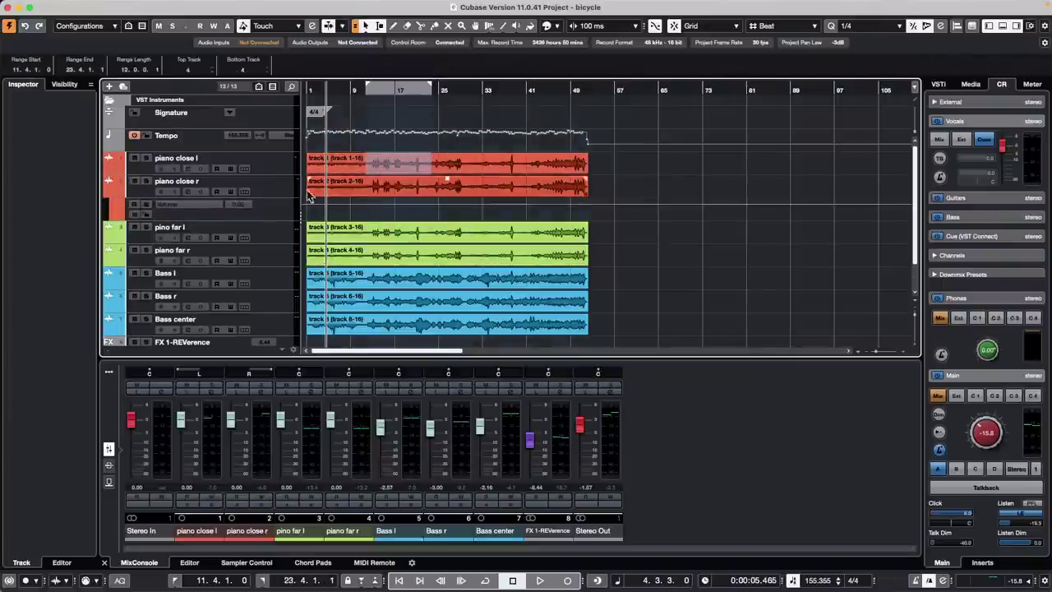
{"action": "left_click", "coordinate": [108, 173]}
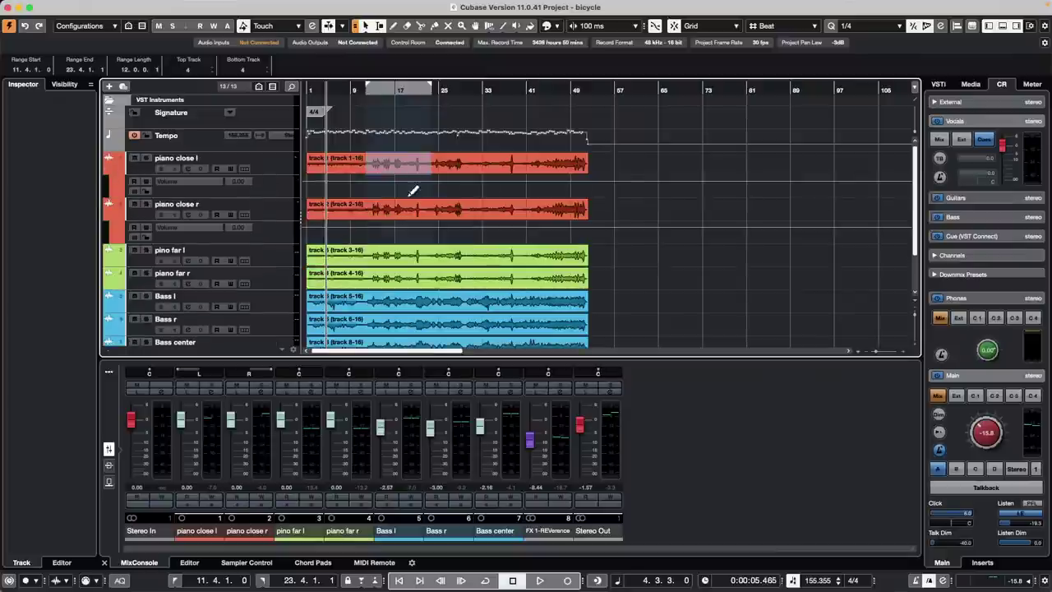
- Draw freehand volume automation curves with the Draw tool on the piano close l and piano close r lanes
{"action": "right_click", "coordinate": [383, 194]}
{"action": "left_click", "coordinate": [411, 195]}
{"action": "left_click", "coordinate": [379, 185]}
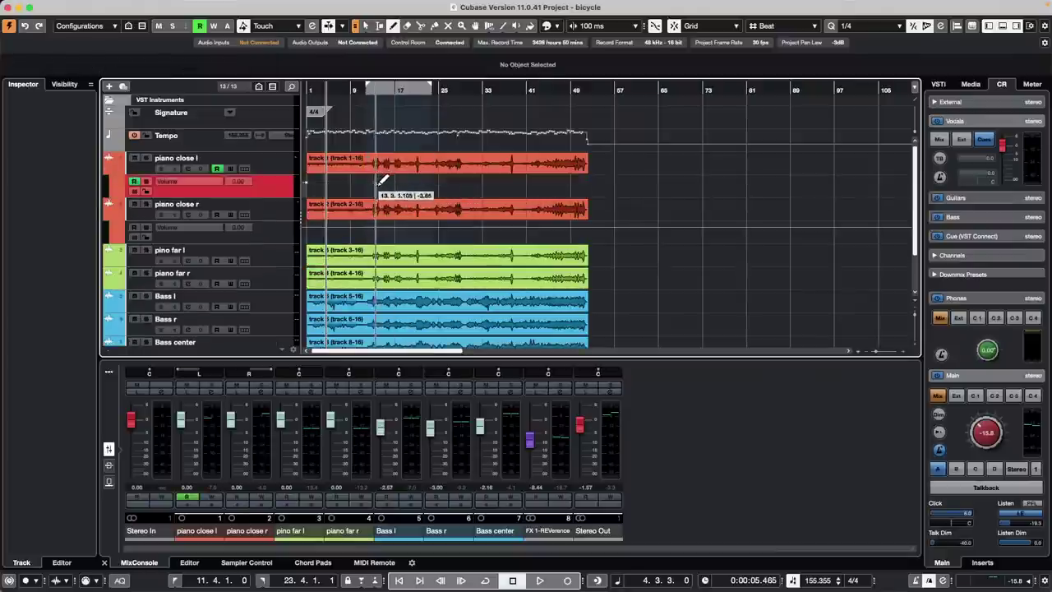
{"action": "mouse_move", "coordinate": [383, 181]}
{"action": "left_mouse_down"}
{"action": "mouse_move", "coordinate": [551, 176]}
{"action": "mouse_move", "coordinate": [341, 183]}
{"action": "mouse_move", "coordinate": [407, 182]}
{"action": "left_mouse_up"}
{"action": "left_click_drag", "start_coordinate": [362, 227], "coordinate": [524, 227]}
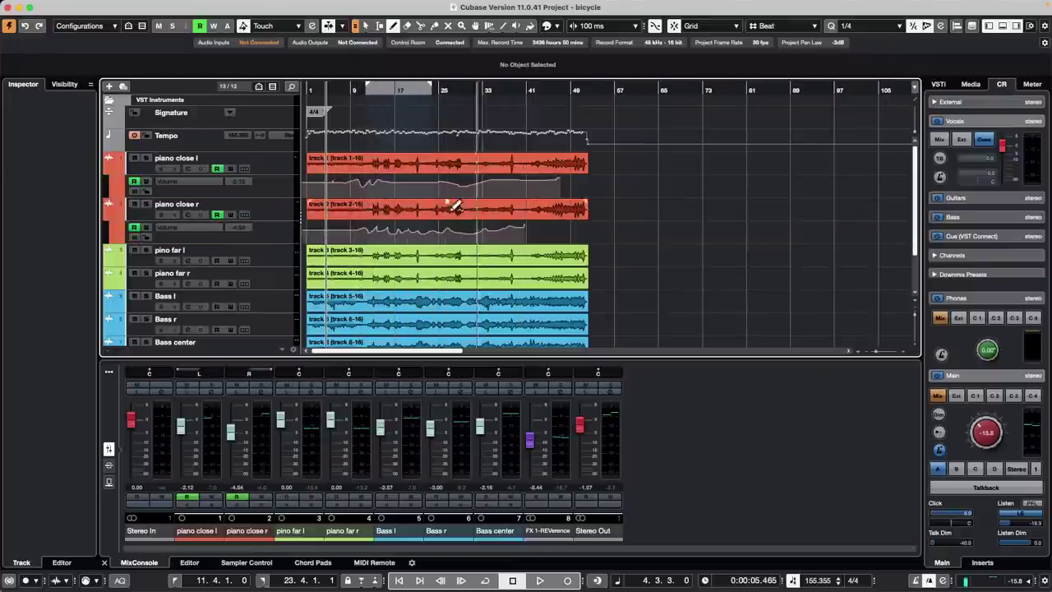
- Open the Project Logical Editor
{"action": "left_click", "coordinate": [158, 6]}
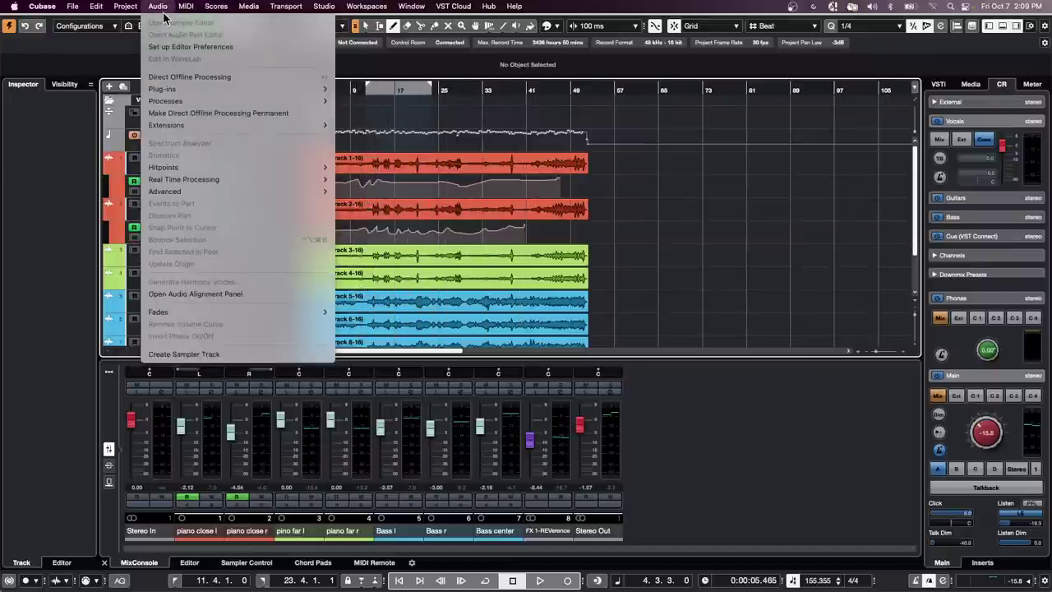
{"action": "mouse_move", "coordinate": [125, 5]}
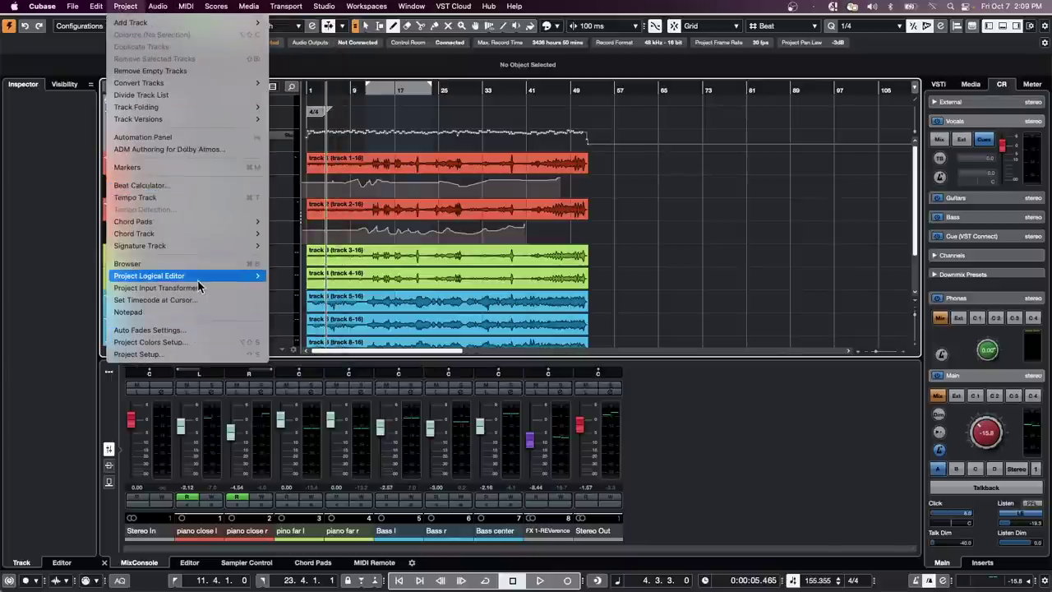
{"action": "key", "text": "Escape"}
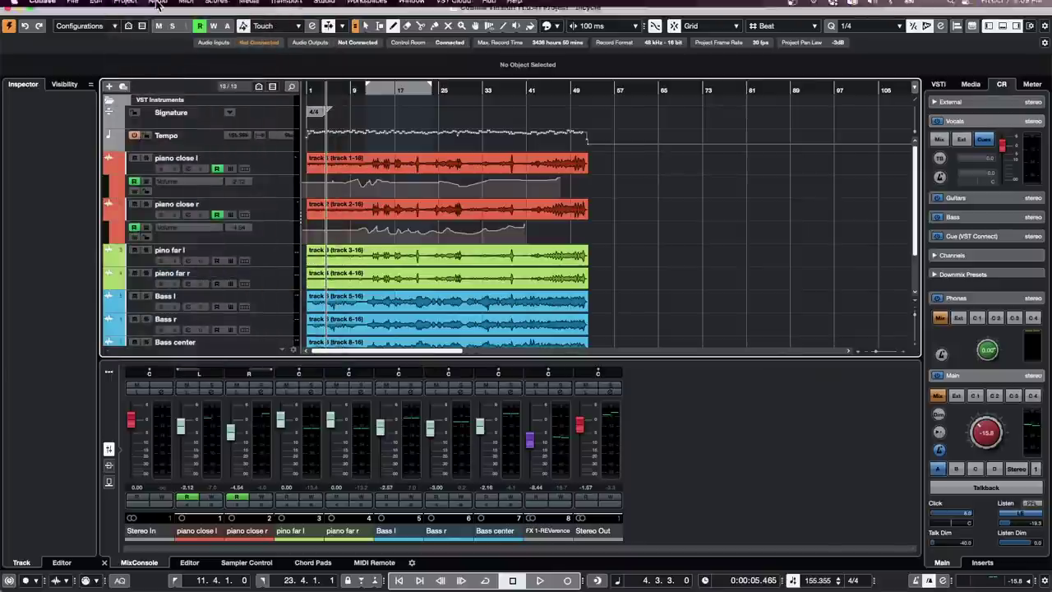
{"action": "left_click", "coordinate": [125, 6]}
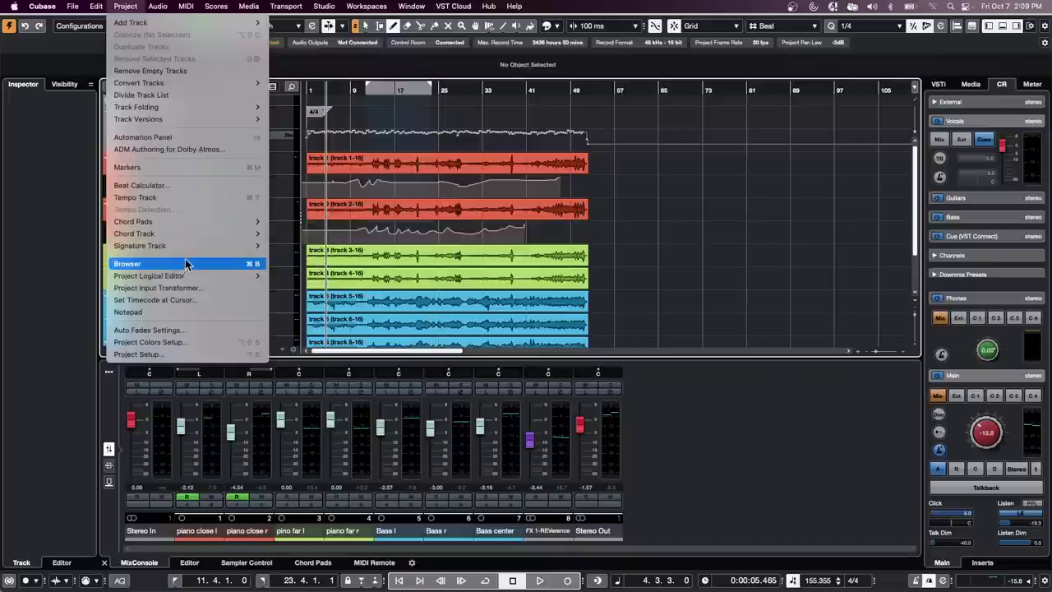
{"action": "mouse_move", "coordinate": [187, 277]}
{"action": "left_click", "coordinate": [288, 276]}
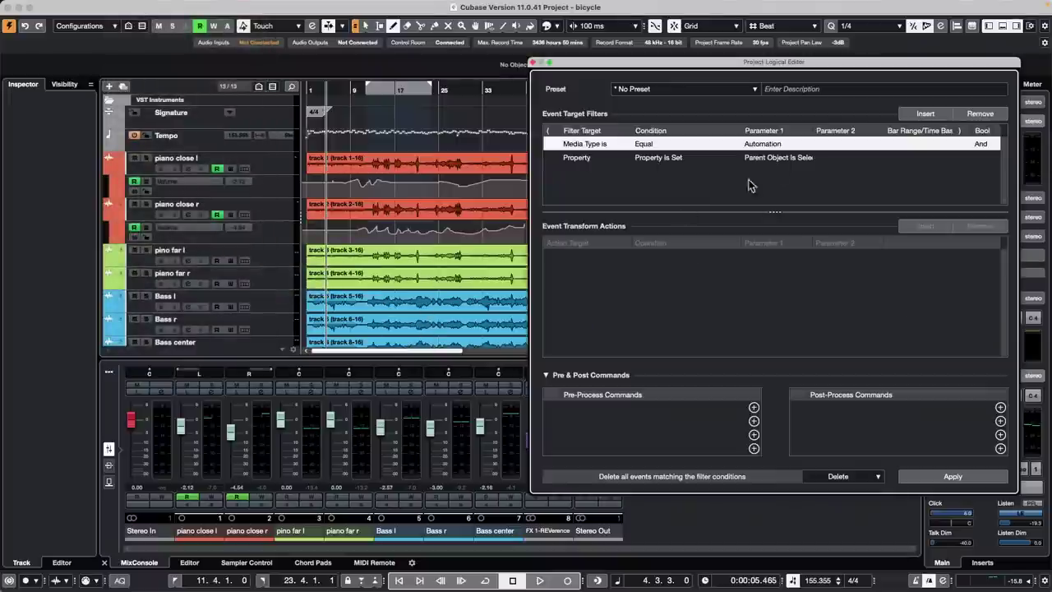
- Move the Project Logical Editor clear of the tracks and remove the Property Is Set filter line
{"action": "left_click_drag", "start_coordinate": [706, 70], "coordinate": [788, 55]}
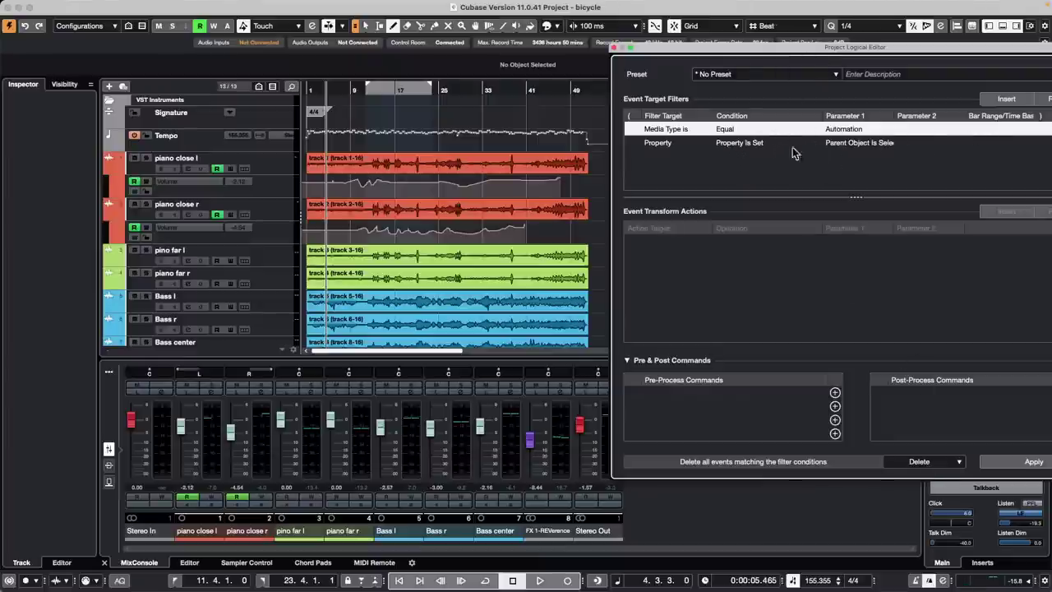
{"action": "left_click_drag", "start_coordinate": [859, 55], "coordinate": [808, 52]}
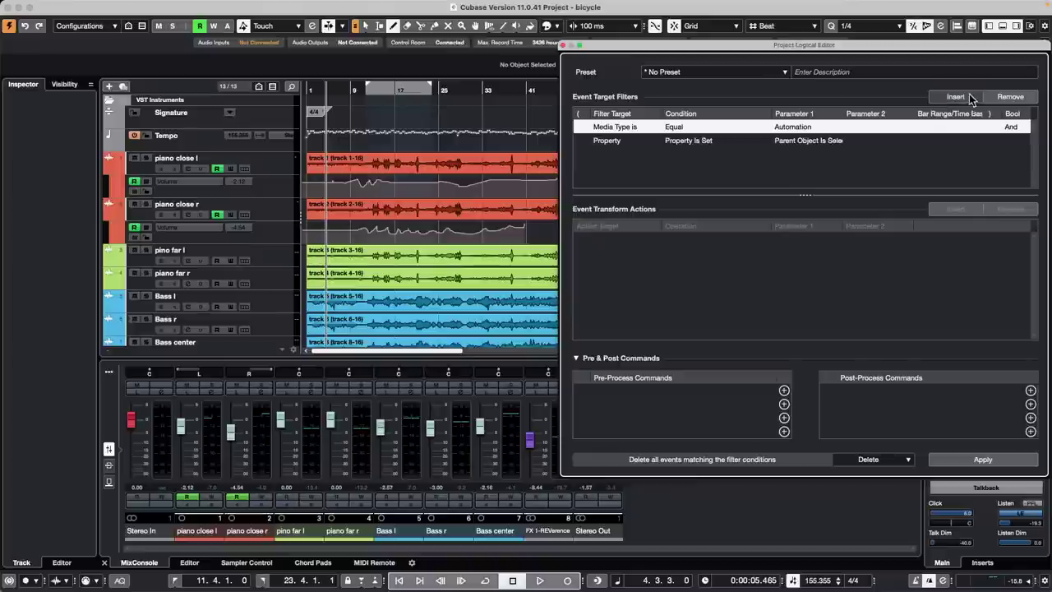
{"action": "left_click", "coordinate": [835, 145]}
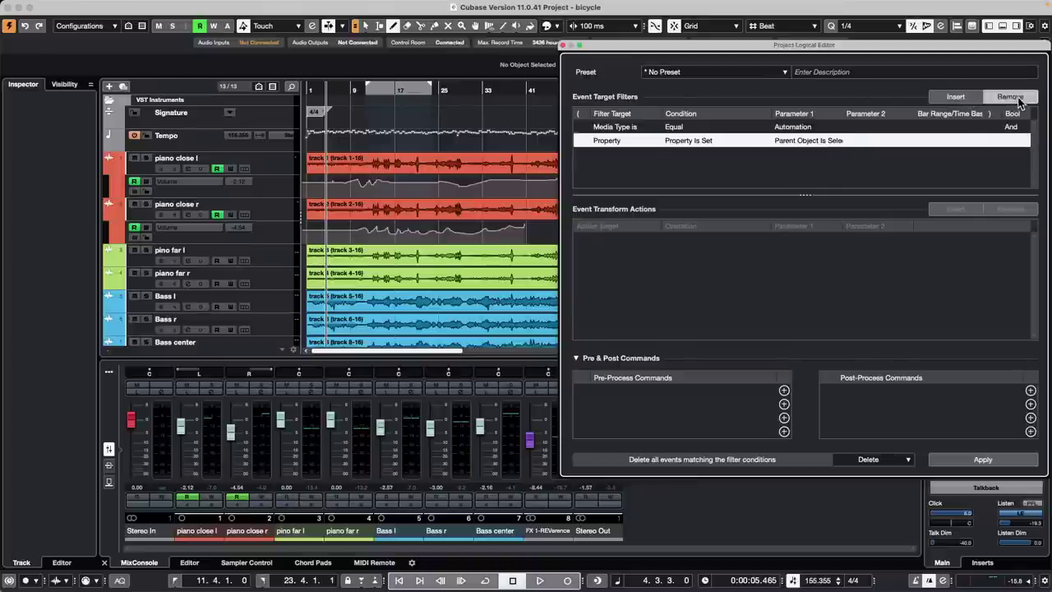
{"action": "left_click", "coordinate": [1010, 96]}
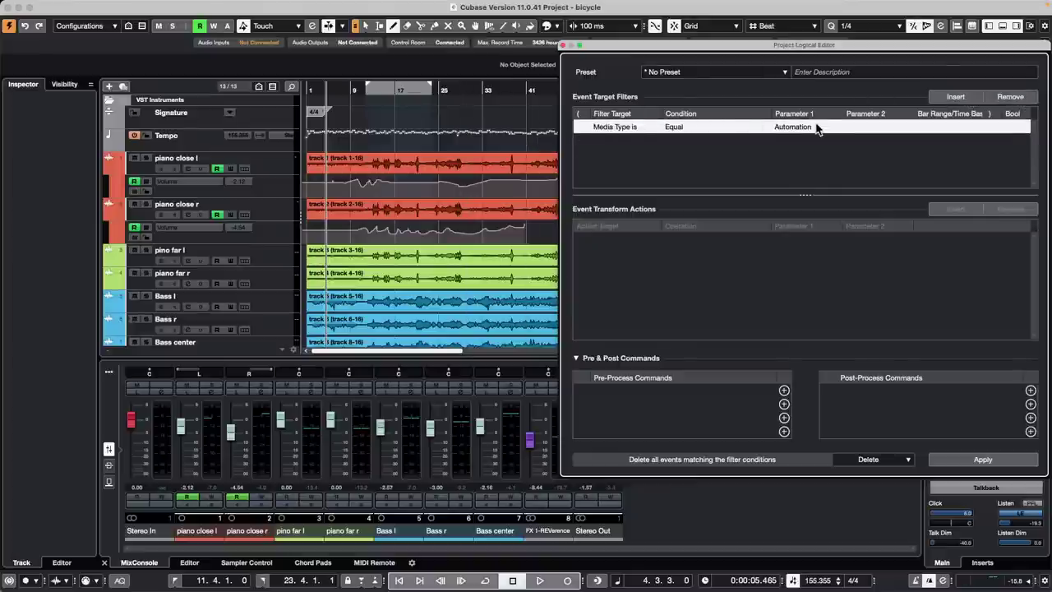
- Select the piano close l volume lane and add a filter line with Property, Property Is Set and Is Selected
{"action": "left_click", "coordinate": [280, 193]}
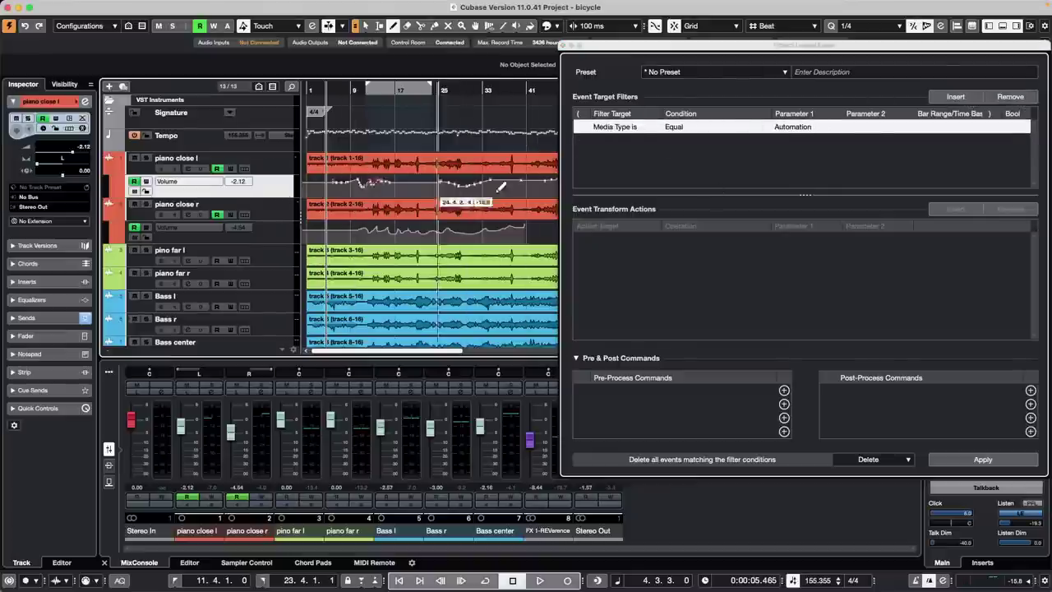
{"action": "left_click", "coordinate": [955, 97]}
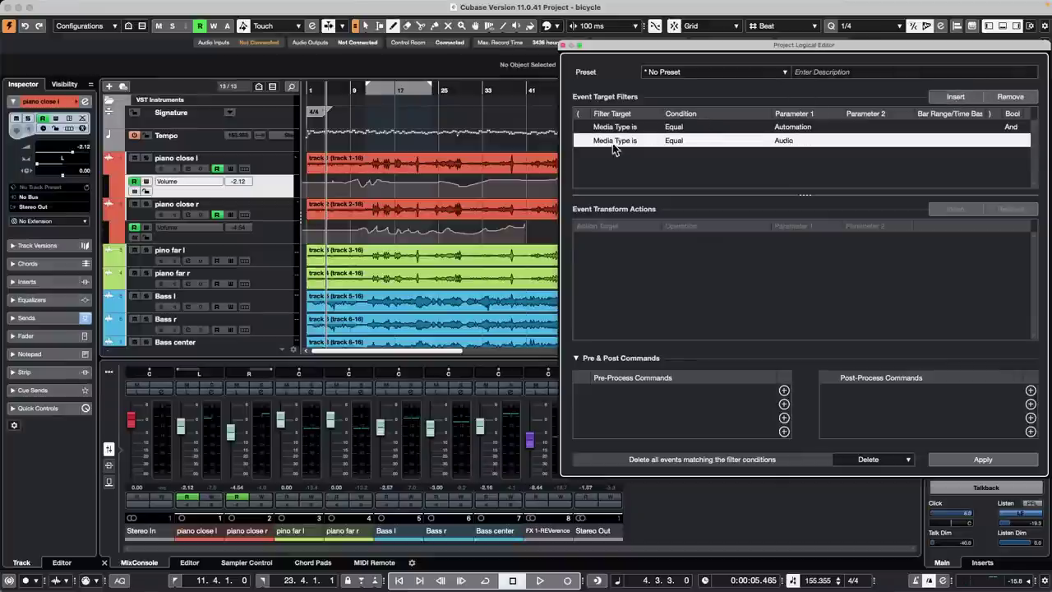
{"action": "left_click", "coordinate": [612, 143]}
{"action": "left_click", "coordinate": [625, 229]}
{"action": "left_click", "coordinate": [687, 140]}
{"action": "left_click", "coordinate": [705, 153]}
{"action": "left_click", "coordinate": [803, 142]}
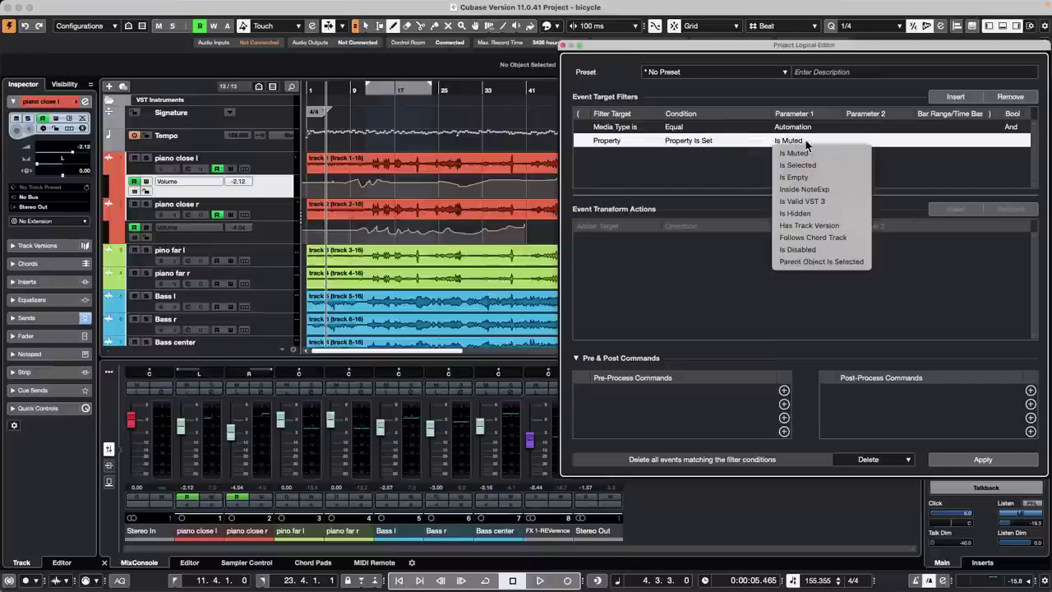
{"action": "left_click", "coordinate": [809, 167]}
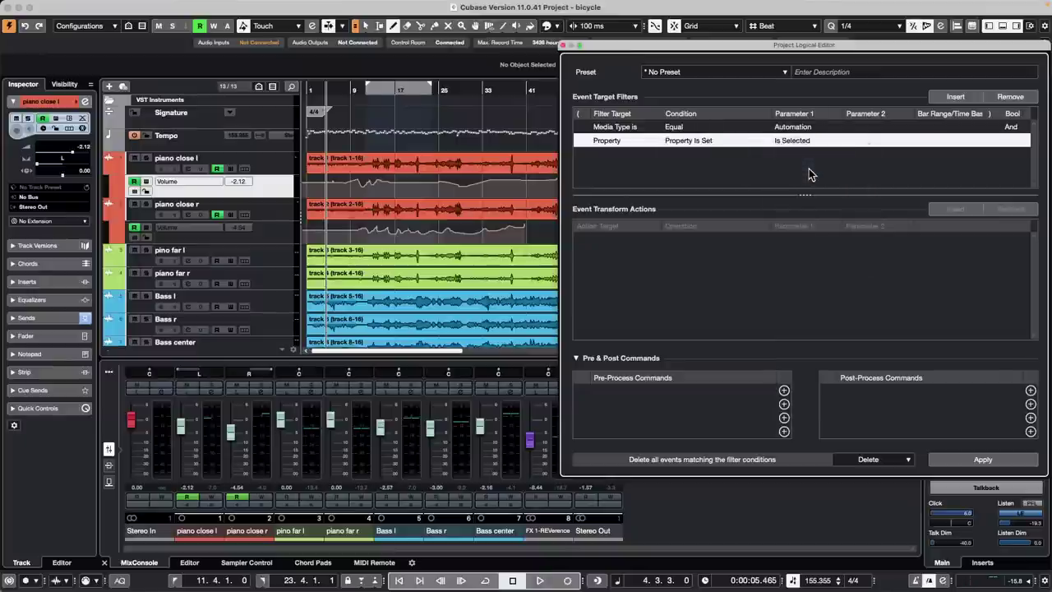
- Add a Position filter line with the Inside Cycle condition and apply the Delete function
{"action": "left_click", "coordinate": [955, 97]}
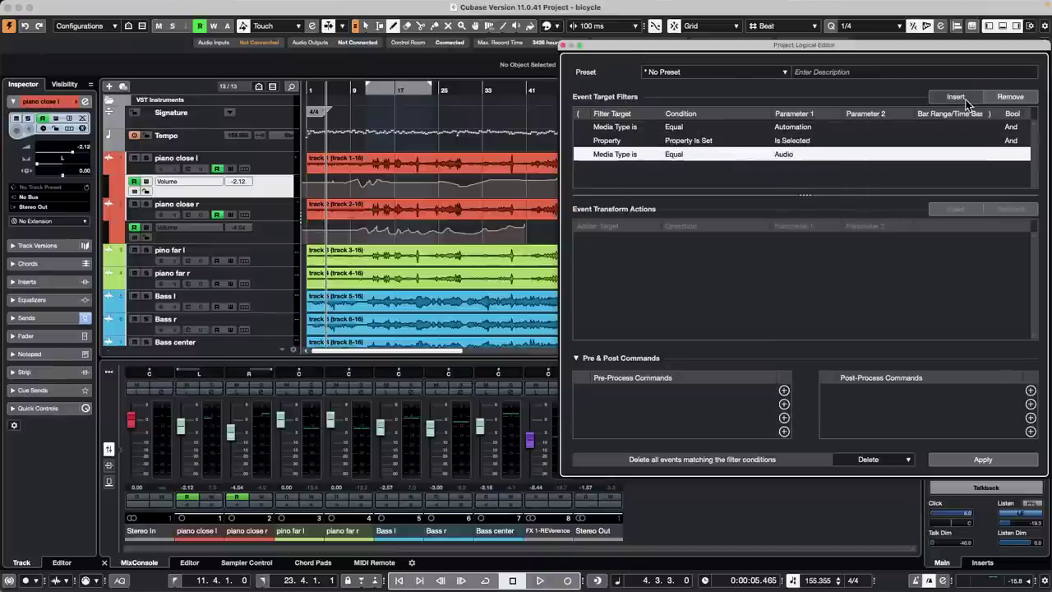
{"action": "left_click", "coordinate": [617, 155]}
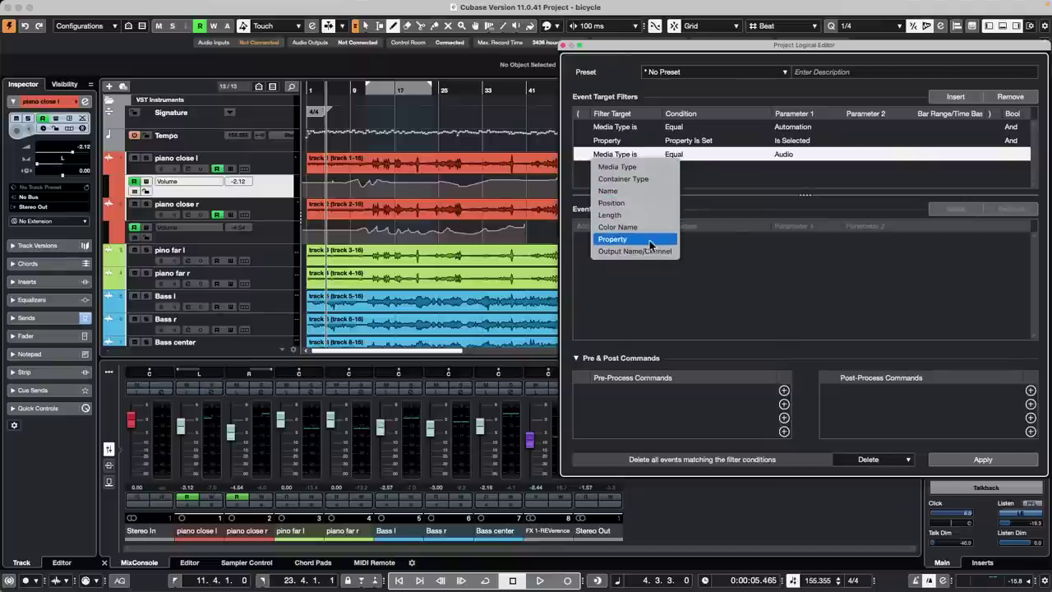
{"action": "left_click", "coordinate": [647, 203]}
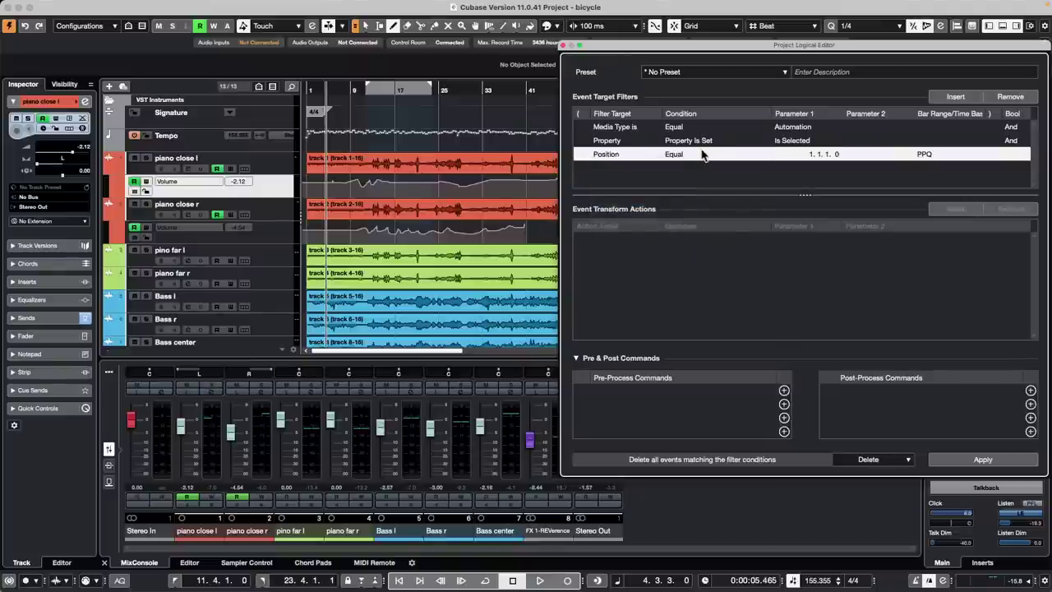
{"action": "left_click", "coordinate": [692, 154]}
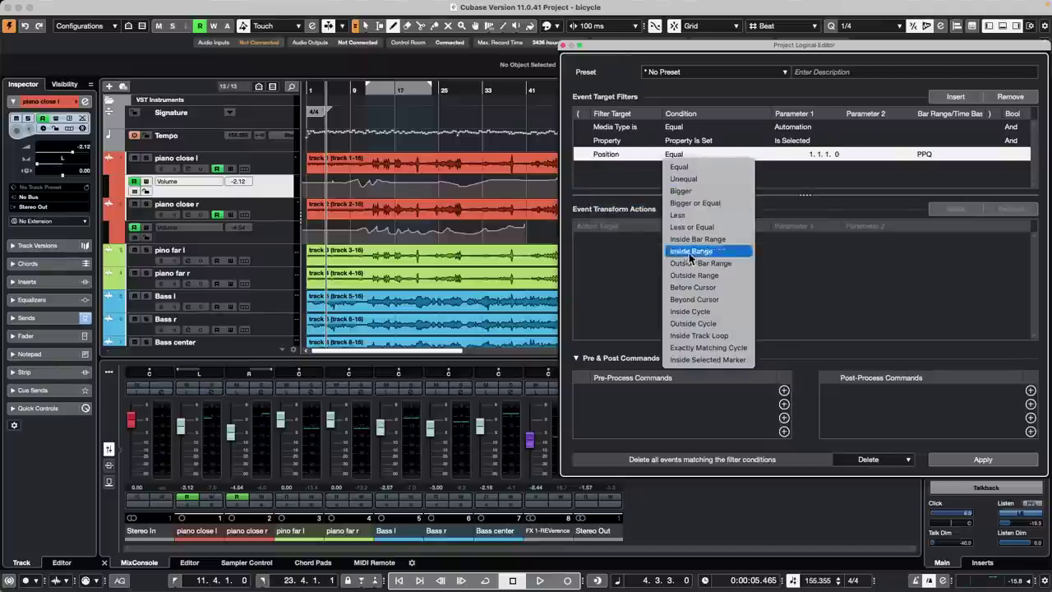
{"action": "left_click", "coordinate": [717, 311]}
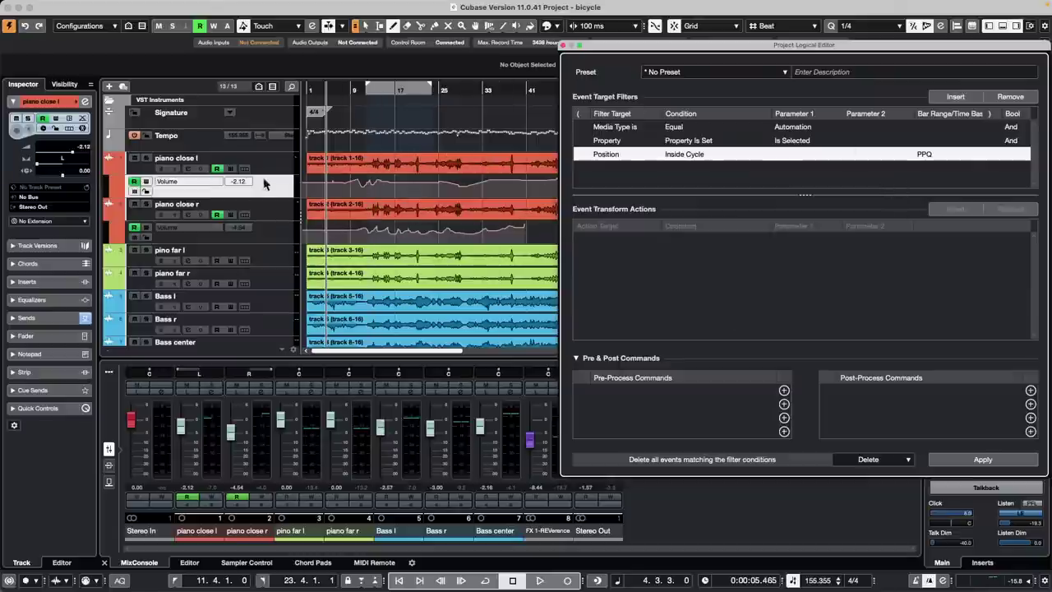
{"action": "left_click", "coordinate": [977, 462]}
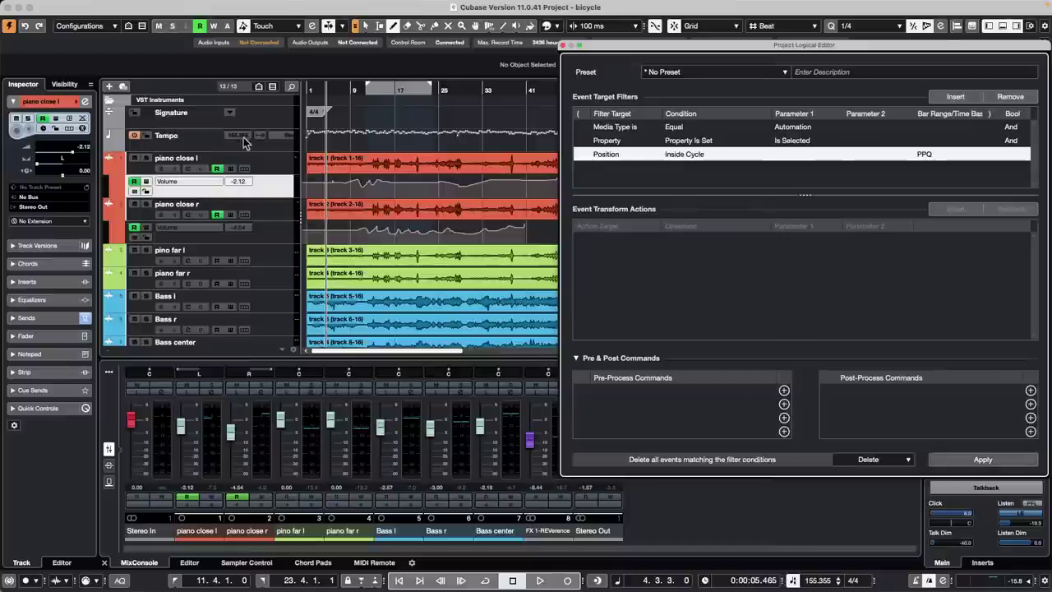
- Replace the Property filter line with a second Position Inside Cycle line and apply the Delete function again
{"action": "left_click", "coordinate": [798, 142]}
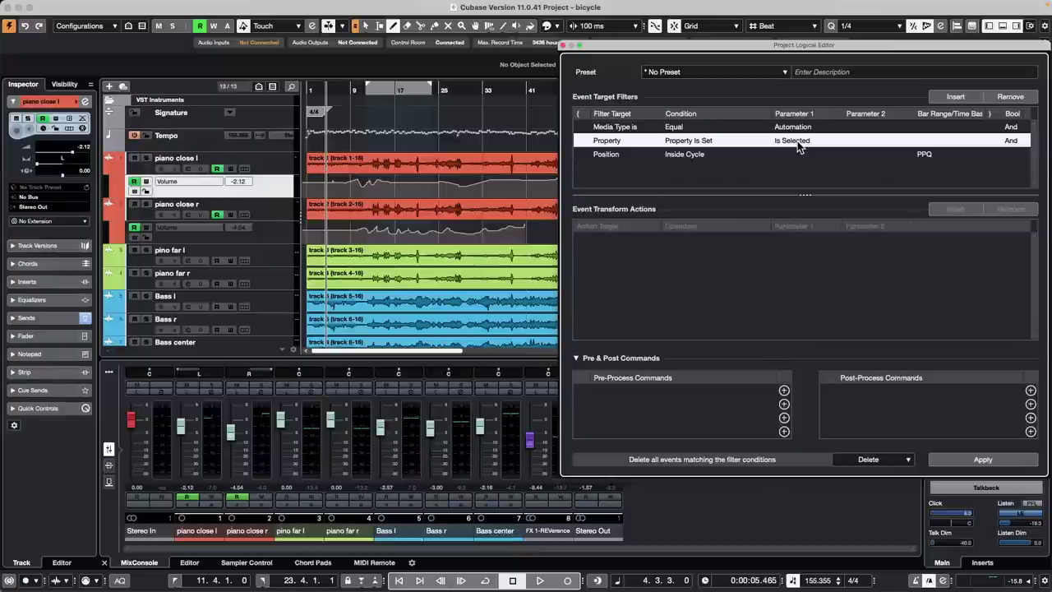
{"action": "left_click", "coordinate": [1024, 99]}
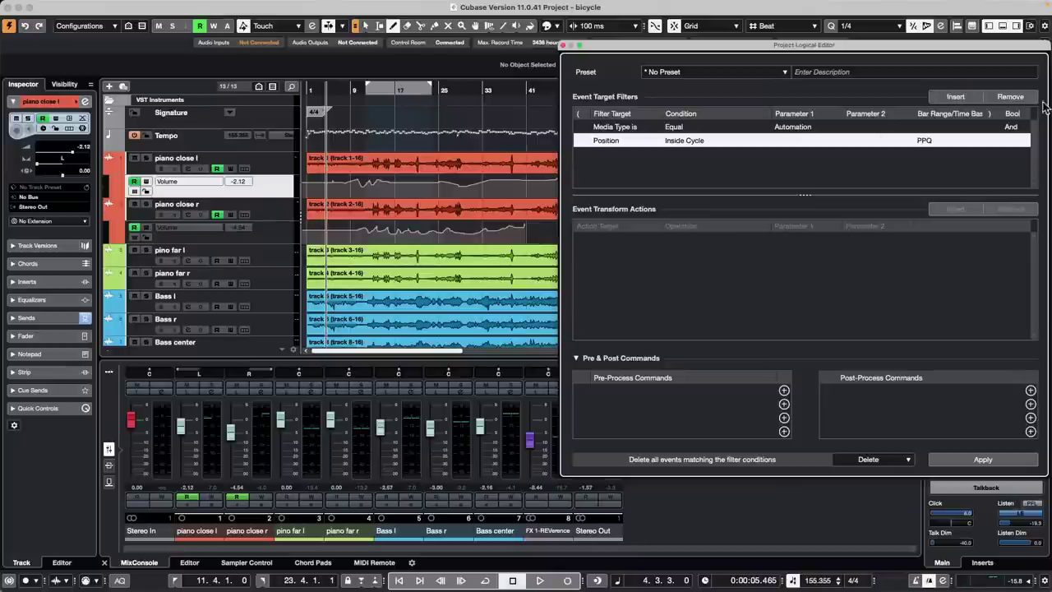
{"action": "left_click", "coordinate": [954, 99]}
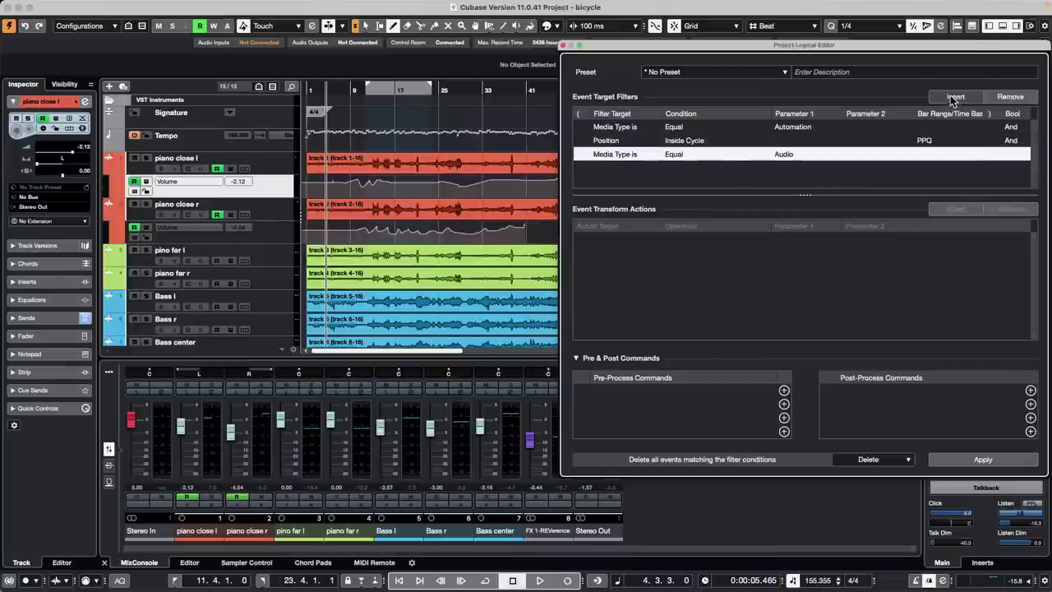
{"action": "left_click", "coordinate": [630, 158]}
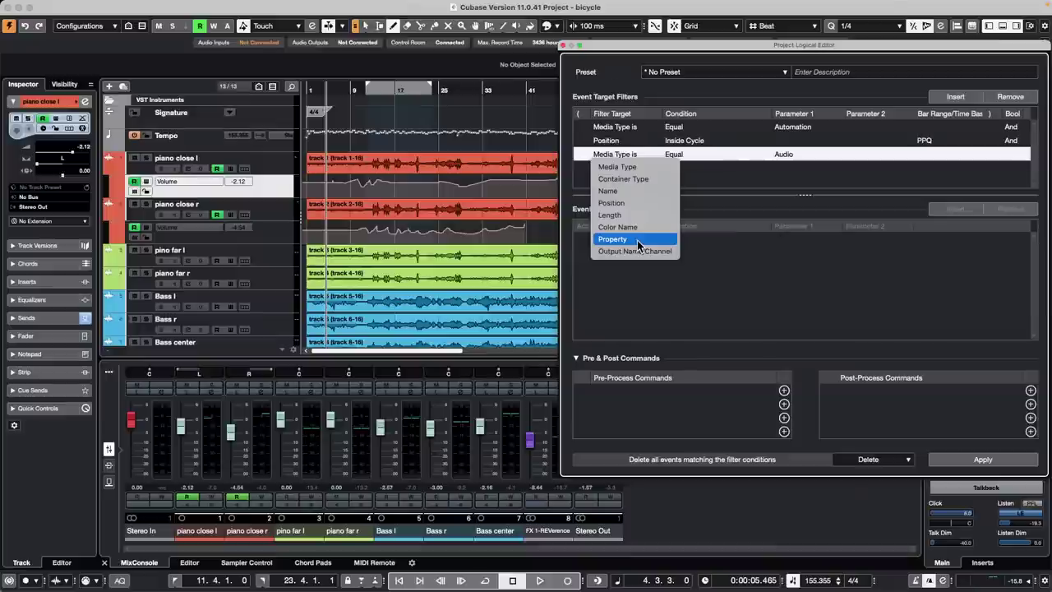
{"action": "key", "text": "Up"}
{"action": "key", "text": "Up"}
{"action": "key", "text": "Up"}
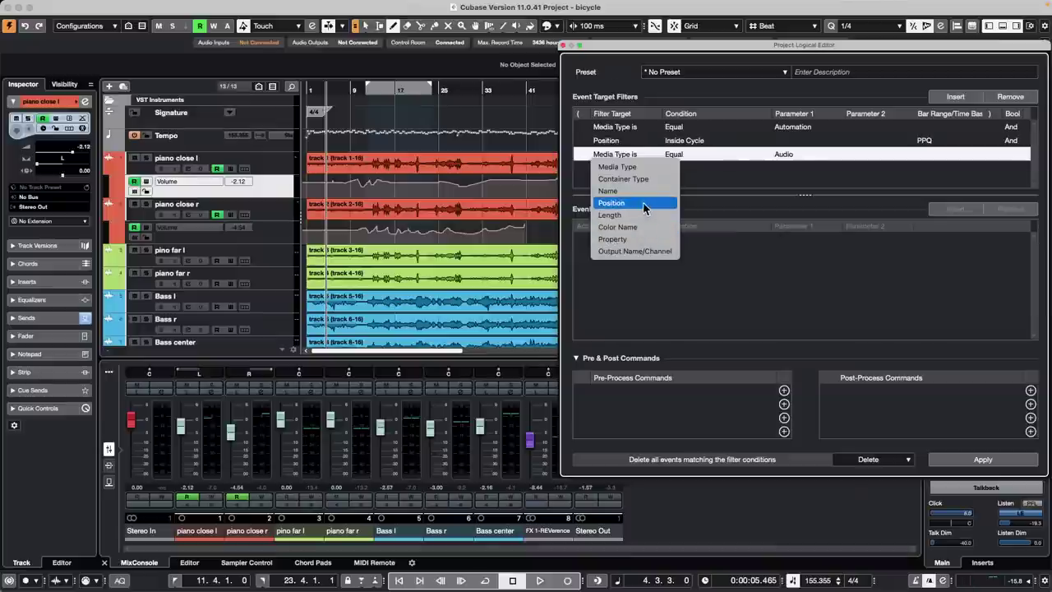
{"action": "key", "text": "Return"}
{"action": "left_click", "coordinate": [679, 156]}
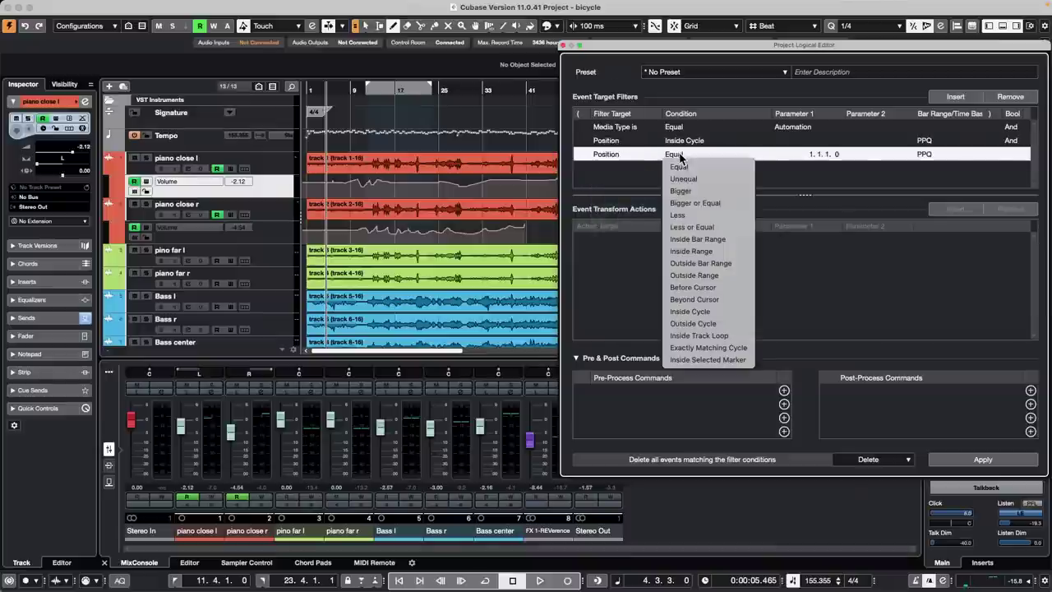
{"action": "left_click", "coordinate": [724, 313]}
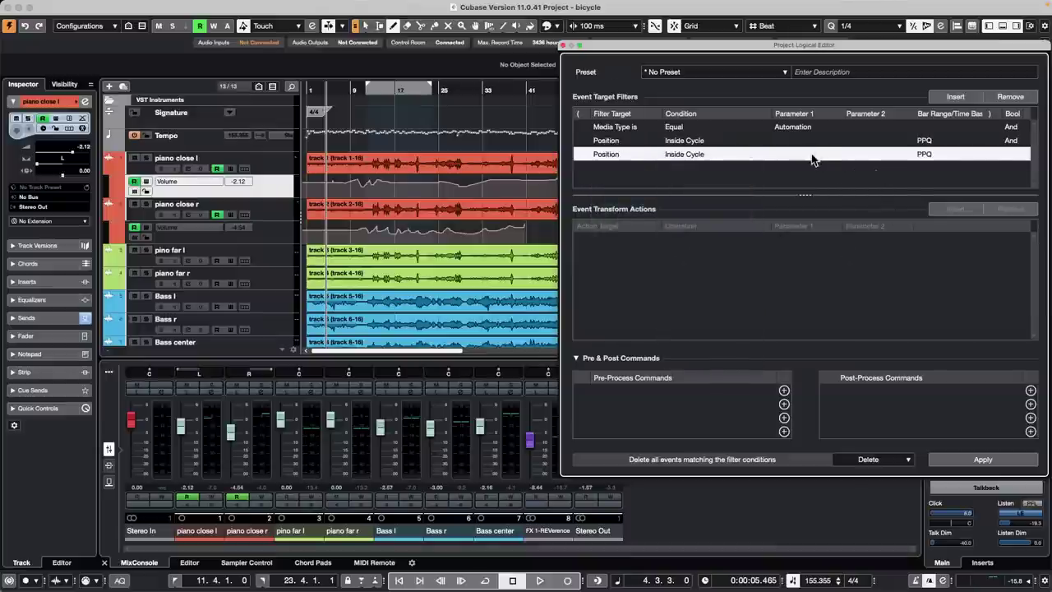
{"action": "left_click", "coordinate": [981, 462]}
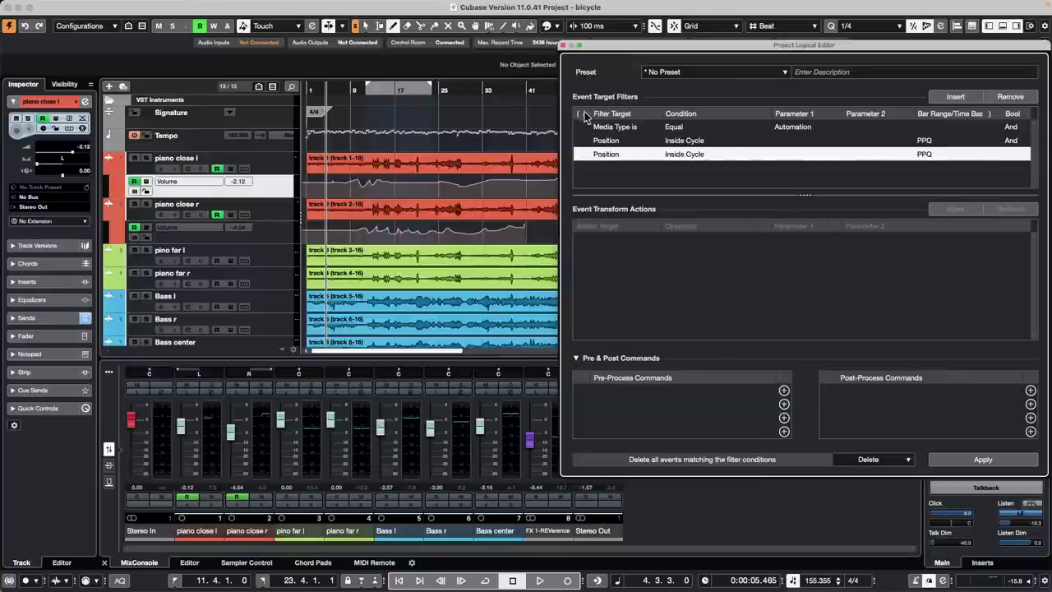
- Change the duplicate Position filter line to Property, Property Is Set with the parameter Is Selected
{"action": "left_click", "coordinate": [699, 158]}
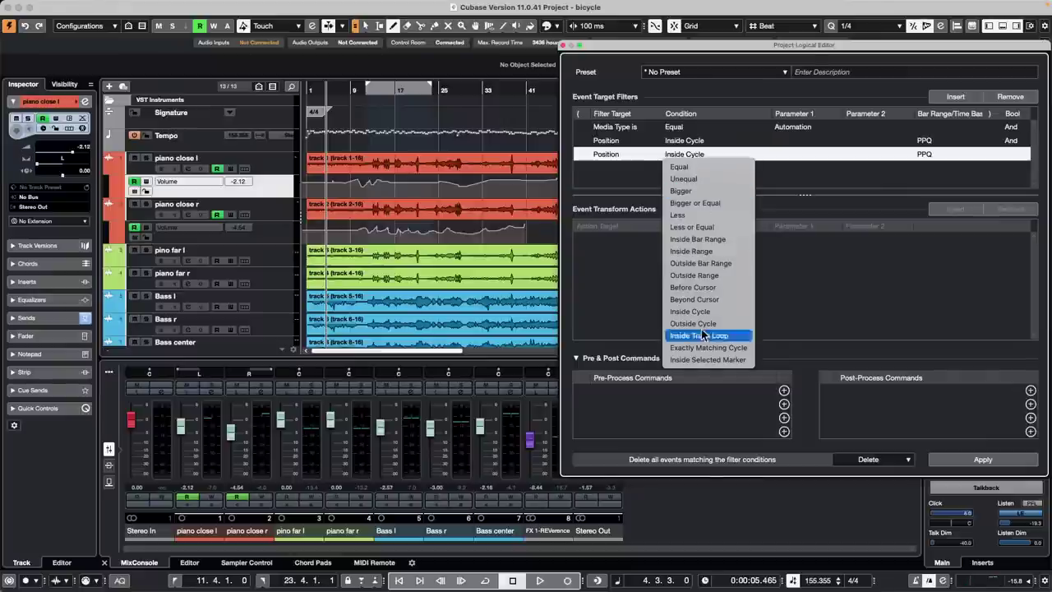
{"action": "left_click", "coordinate": [613, 156]}
{"action": "left_click", "coordinate": [614, 156]}
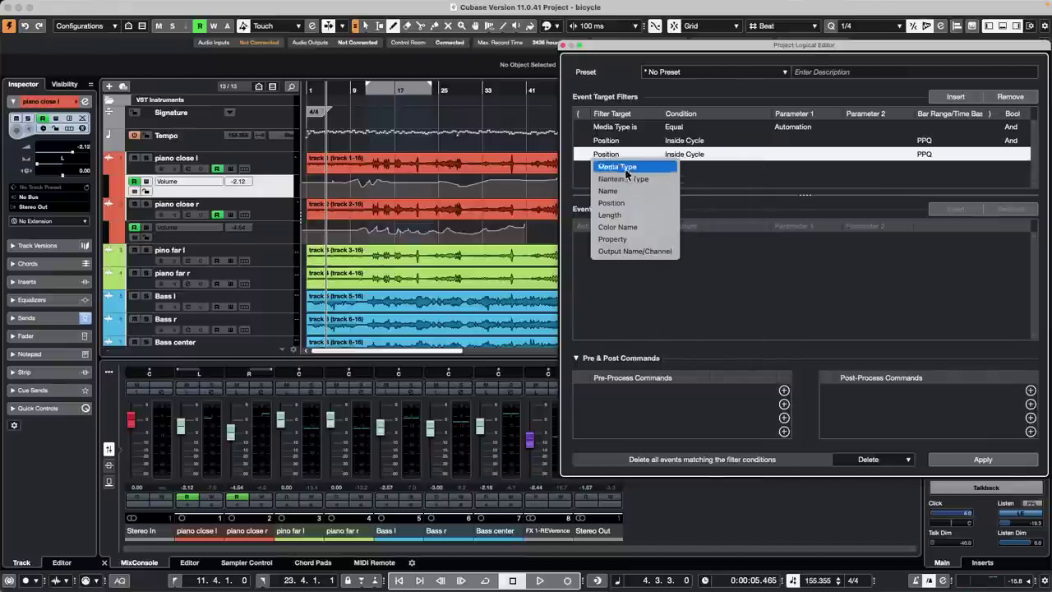
{"action": "left_click", "coordinate": [641, 239]}
{"action": "left_click", "coordinate": [698, 155]}
{"action": "left_click", "coordinate": [702, 167]}
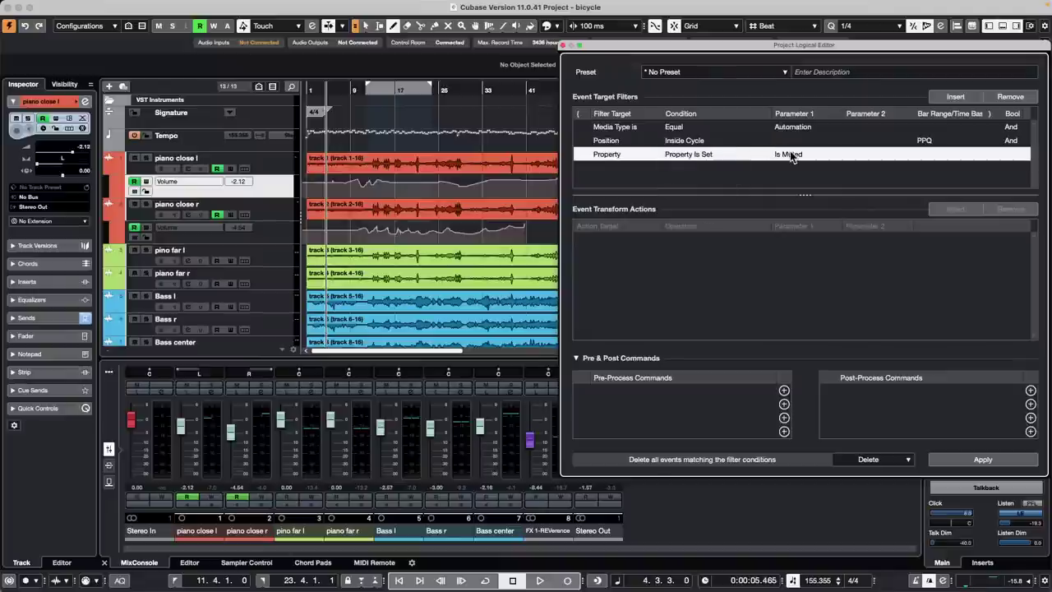
{"action": "left_click", "coordinate": [790, 155]}
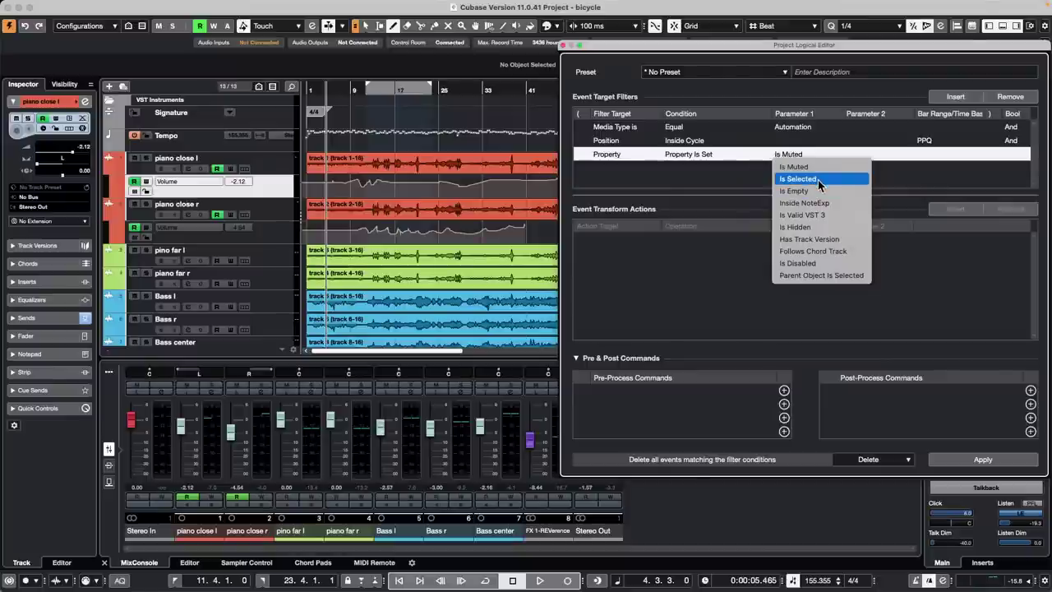
{"action": "left_click", "coordinate": [817, 180]}
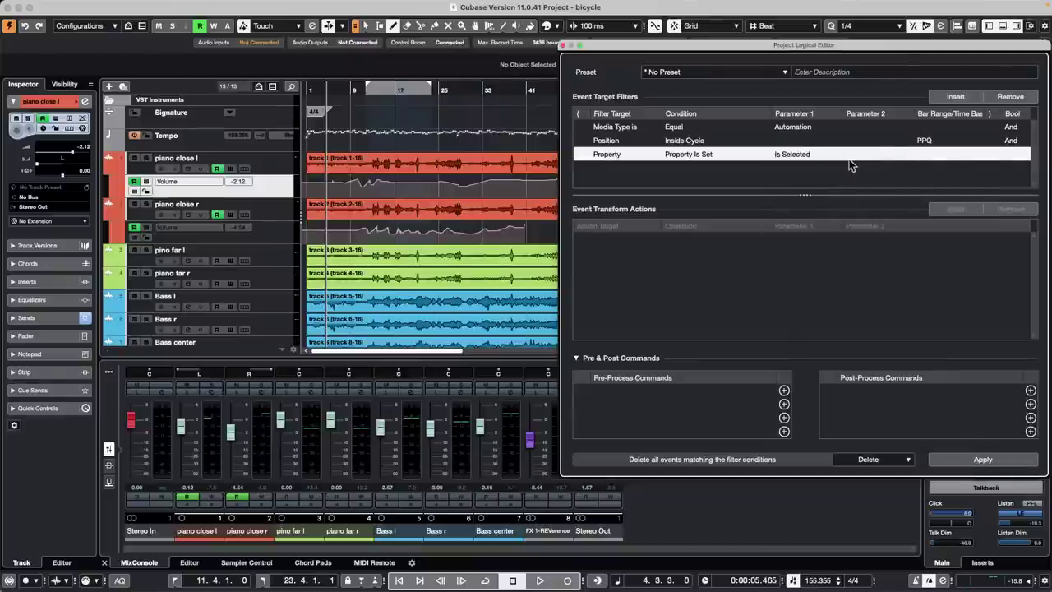
- Select the range between the locators on the piano close l track and enlarge its volume lane to examine the automation points
{"action": "left_click", "coordinate": [329, 182]}
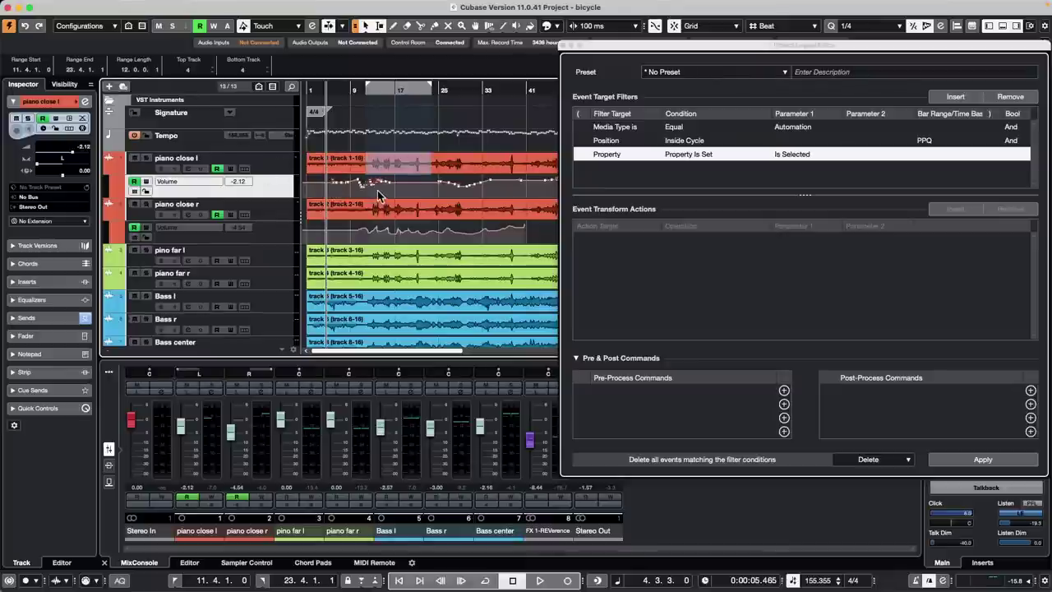
{"action": "mouse_move", "coordinate": [334, 190]}
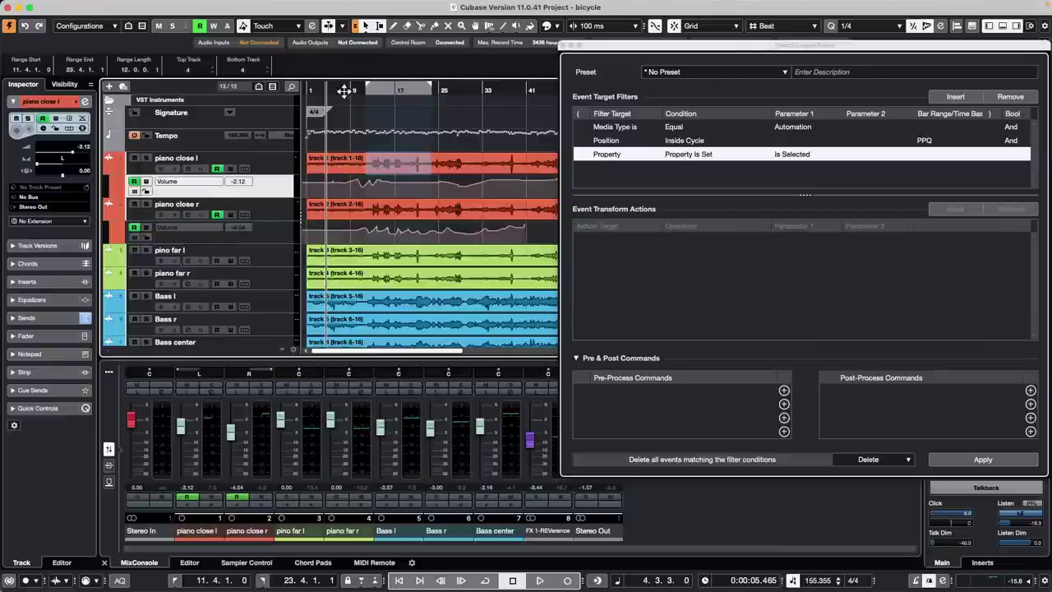
{"action": "left_click_drag", "start_coordinate": [265, 197], "coordinate": [255, 253]}
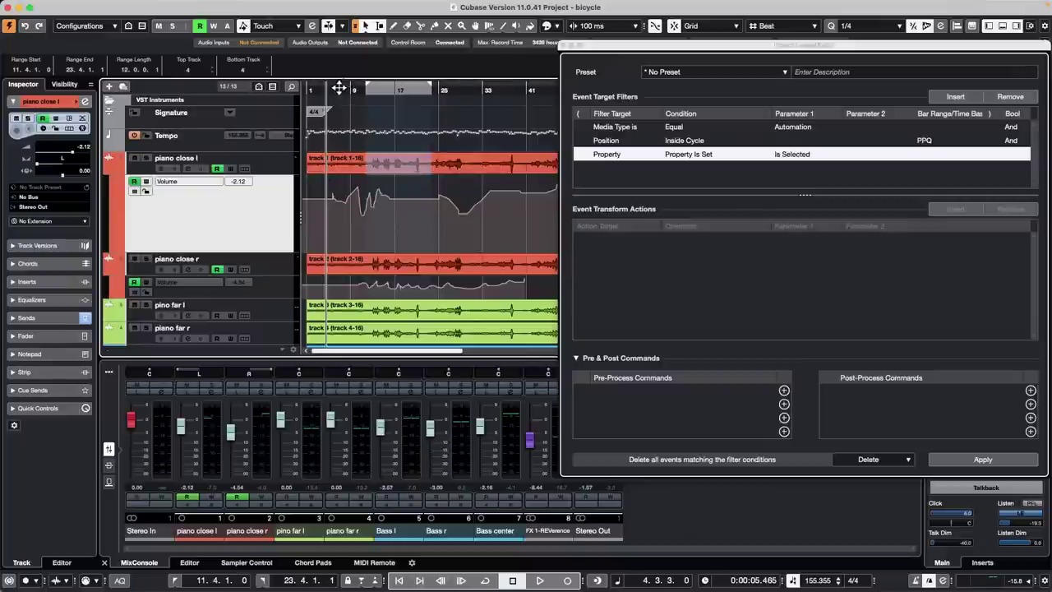
{"action": "left_click_drag", "start_coordinate": [332, 91], "coordinate": [388, 205]}
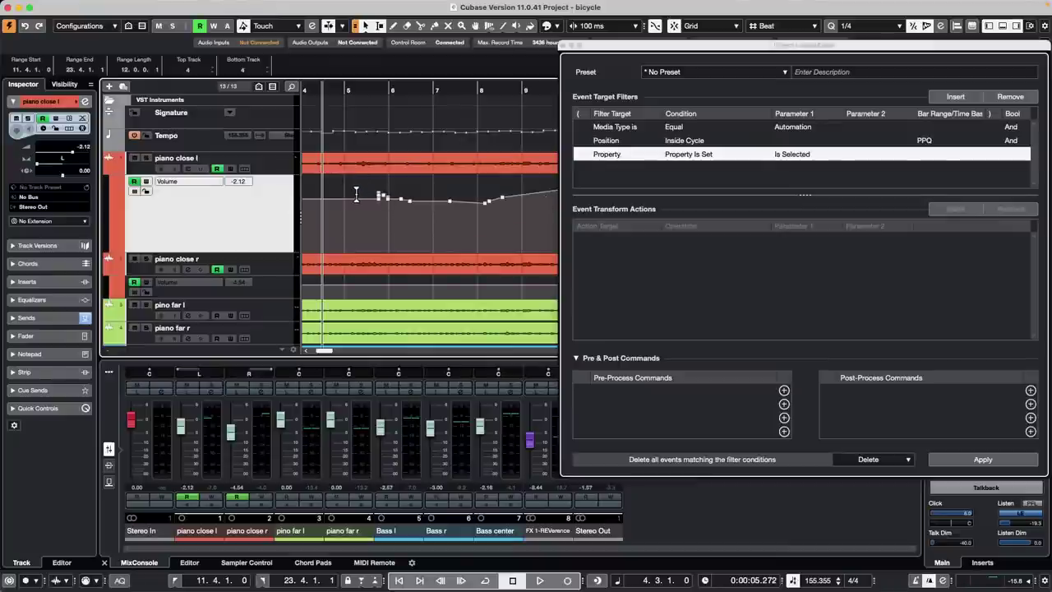
- Select the full range of the project across all tracks
{"action": "mouse_move", "coordinate": [351, 5]}
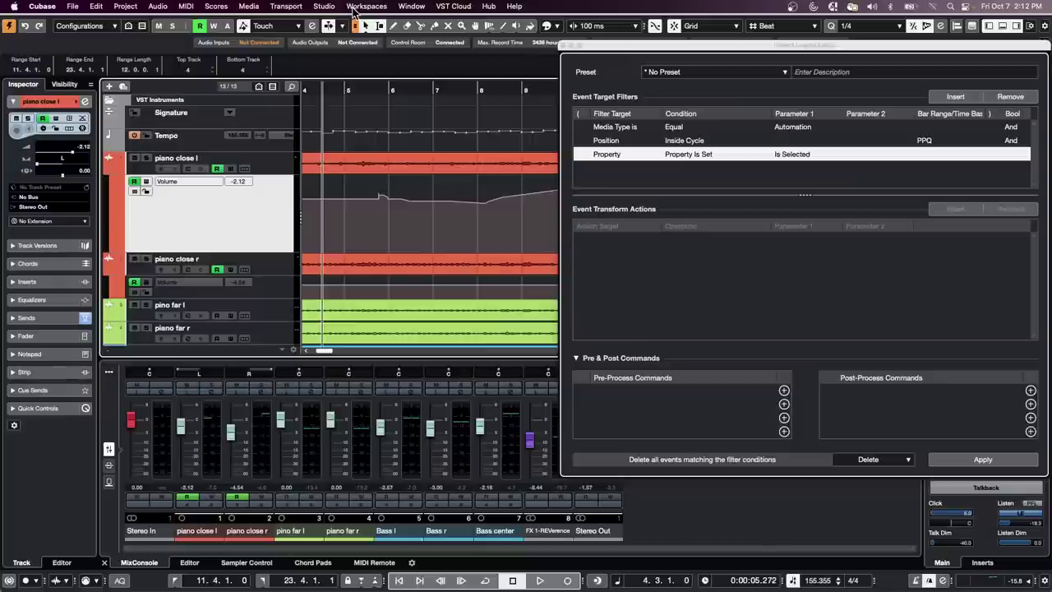
{"action": "key", "text": "super+a"}
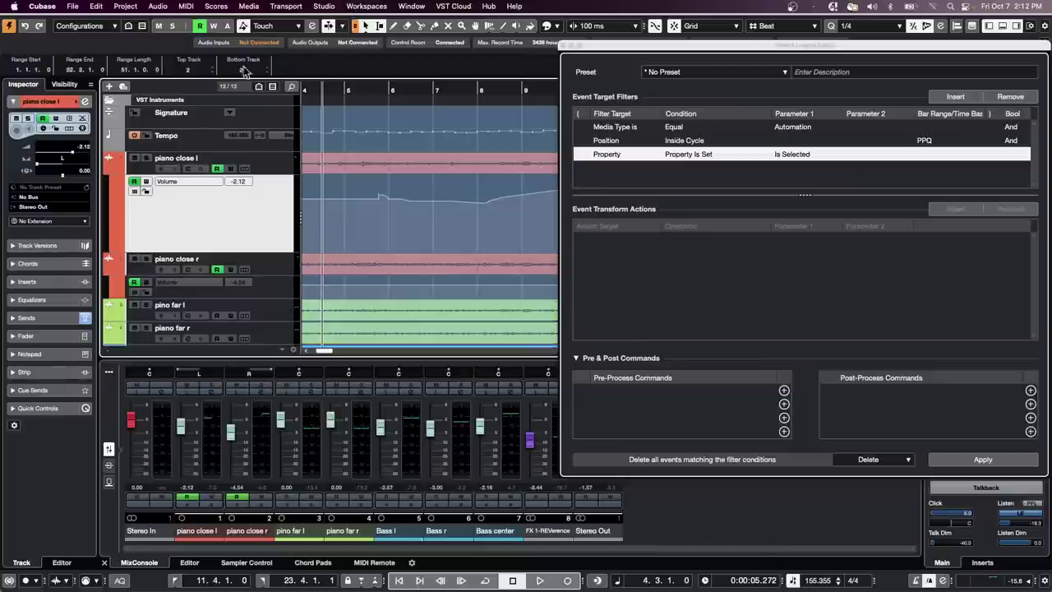
{"action": "left_click", "coordinate": [326, 215]}
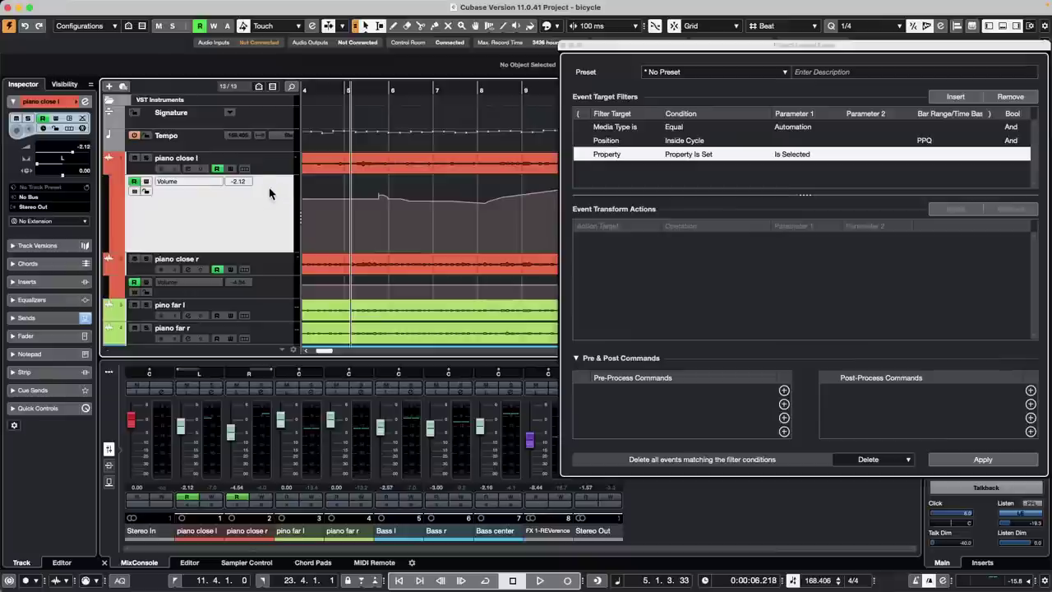
{"action": "key", "text": "super+a"}
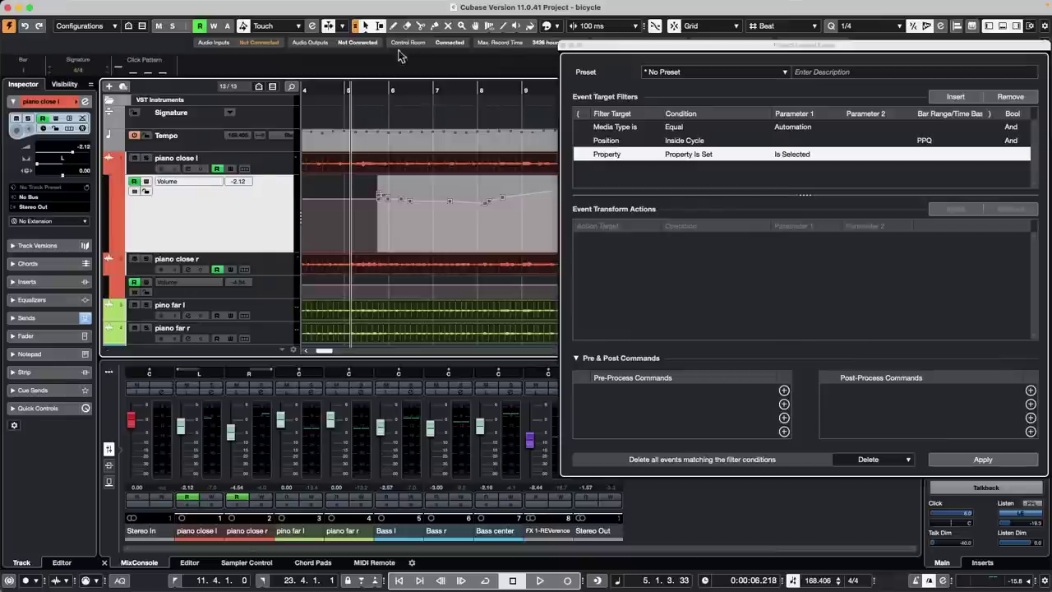
{"action": "left_click_drag", "start_coordinate": [372, 81], "coordinate": [372, 59]}
{"action": "left_click", "coordinate": [487, 214]}
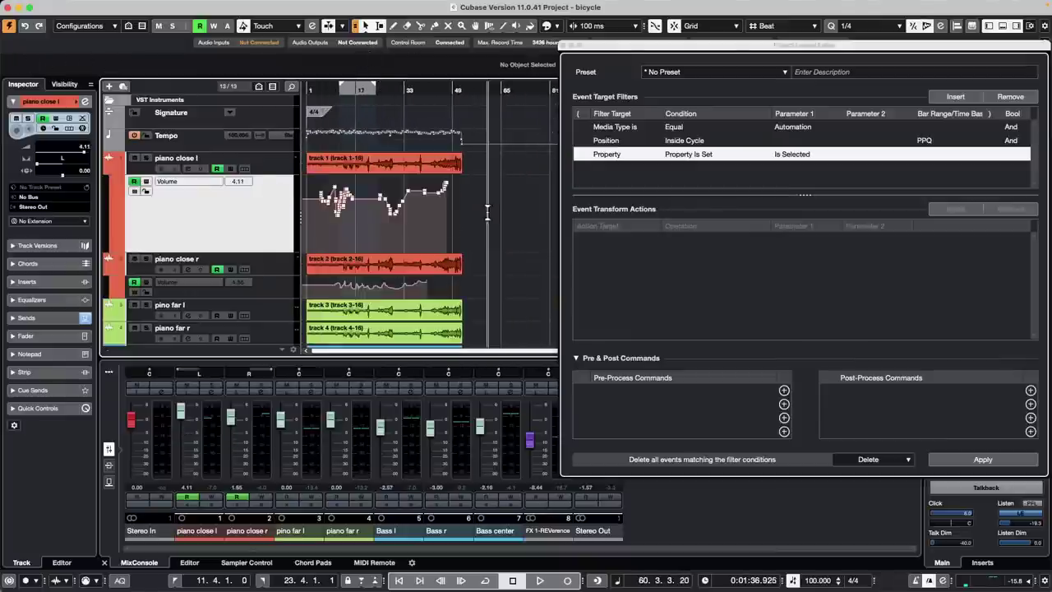
{"action": "right_click", "coordinate": [218, 208]}
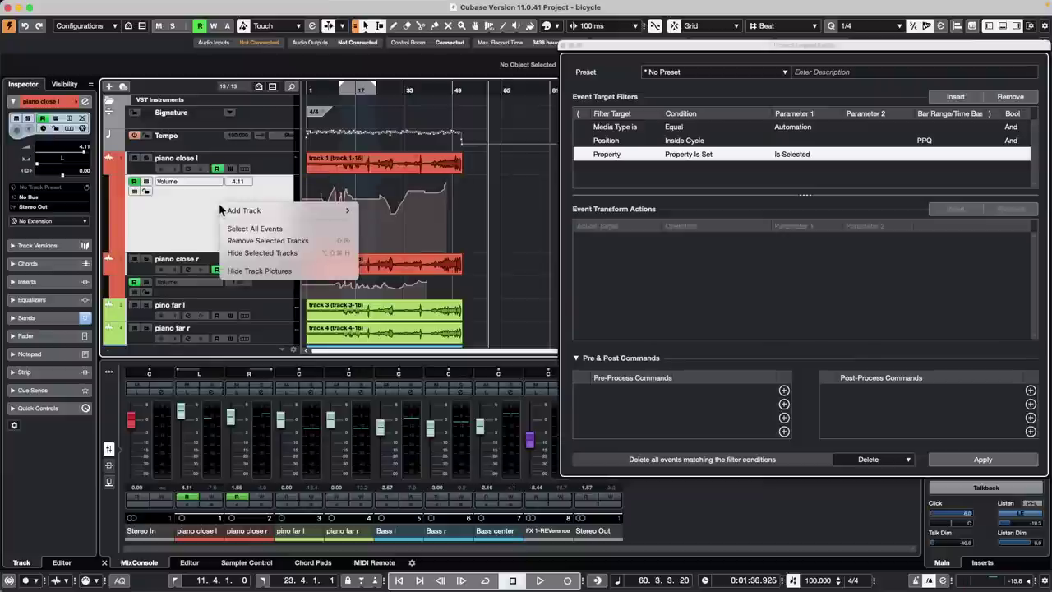
{"action": "left_click", "coordinate": [503, 201]}
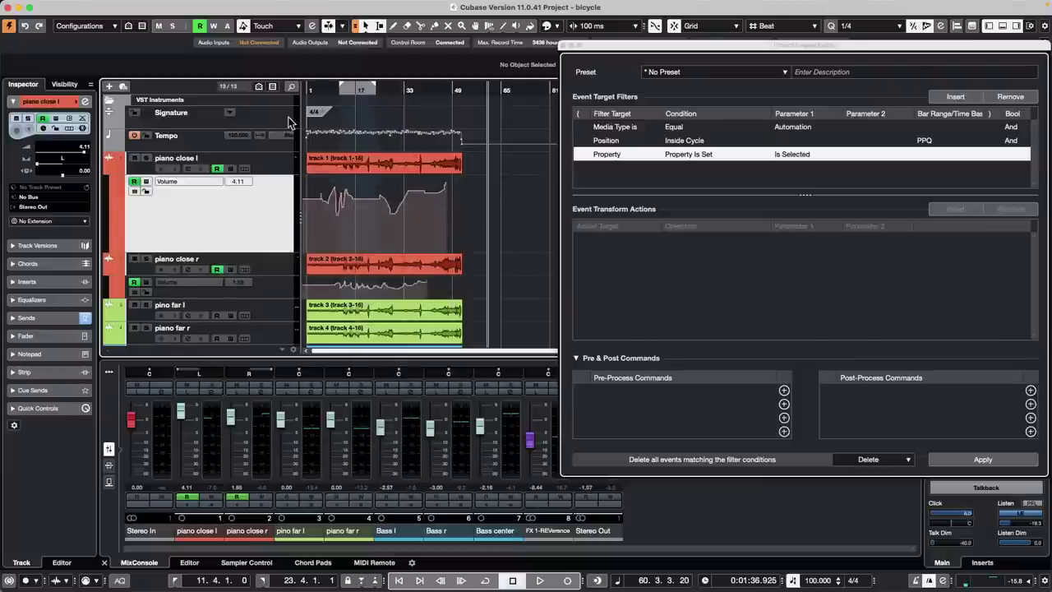
- Select all automation points on the selected tracks with the All on Selected Tracks command
{"action": "left_click", "coordinate": [99, 7]}
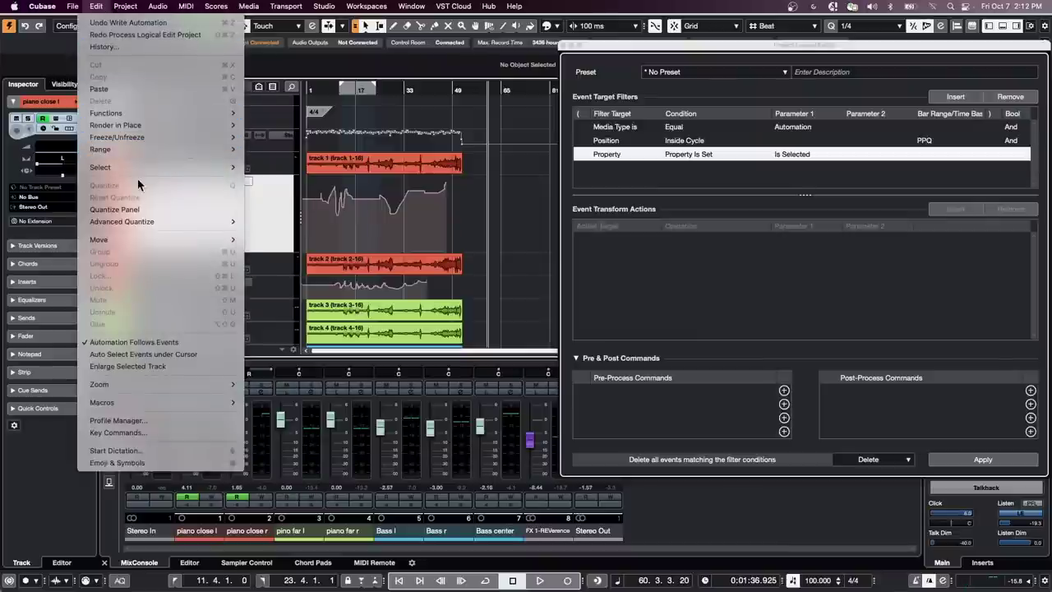
{"action": "mouse_move", "coordinate": [141, 168]}
{"action": "mouse_move", "coordinate": [185, 168]}
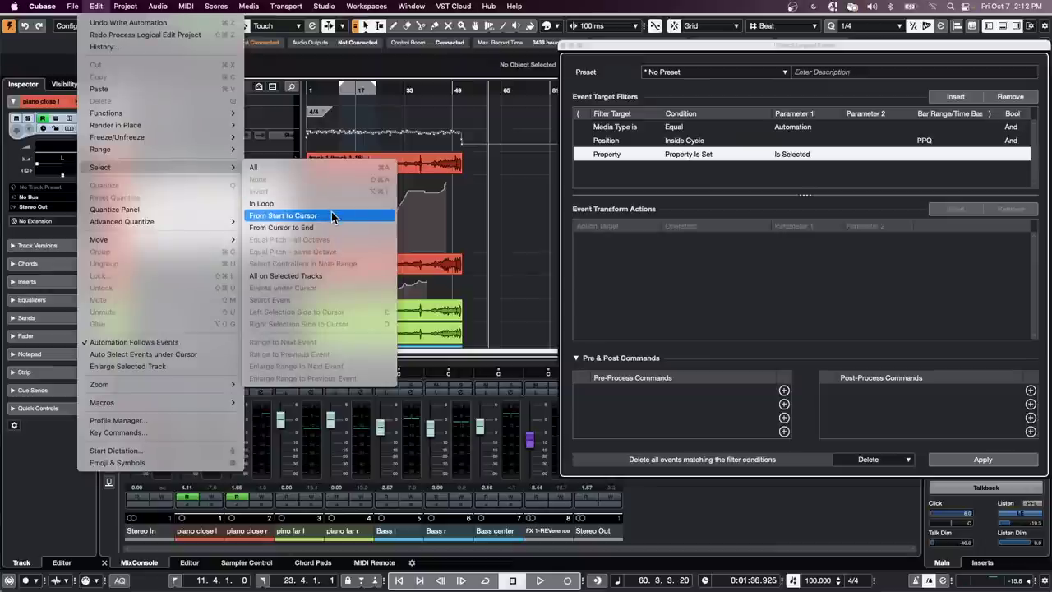
{"action": "left_click", "coordinate": [324, 276]}
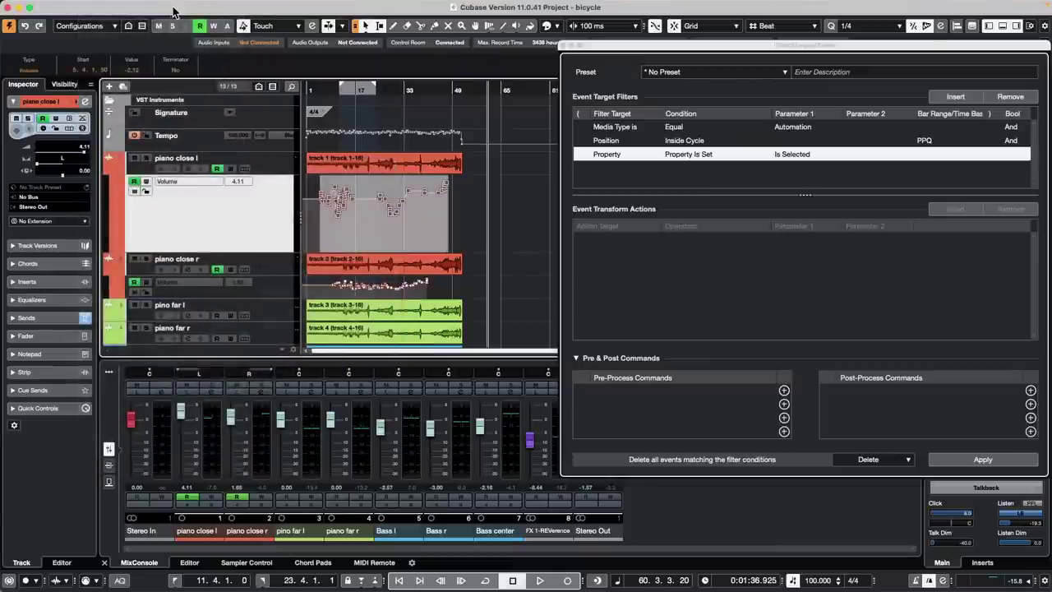
- Open the Key Commands editor with its macro section shown and move it clear of the Project Logical Editor's filter list
{"action": "mouse_move", "coordinate": [150, 8]}
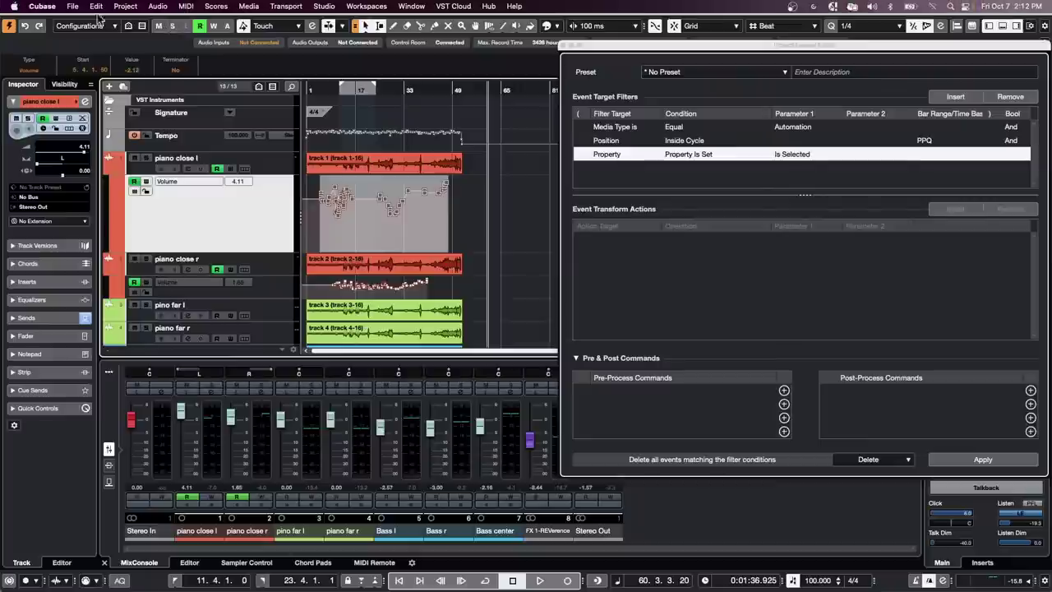
{"action": "left_click", "coordinate": [95, 7]}
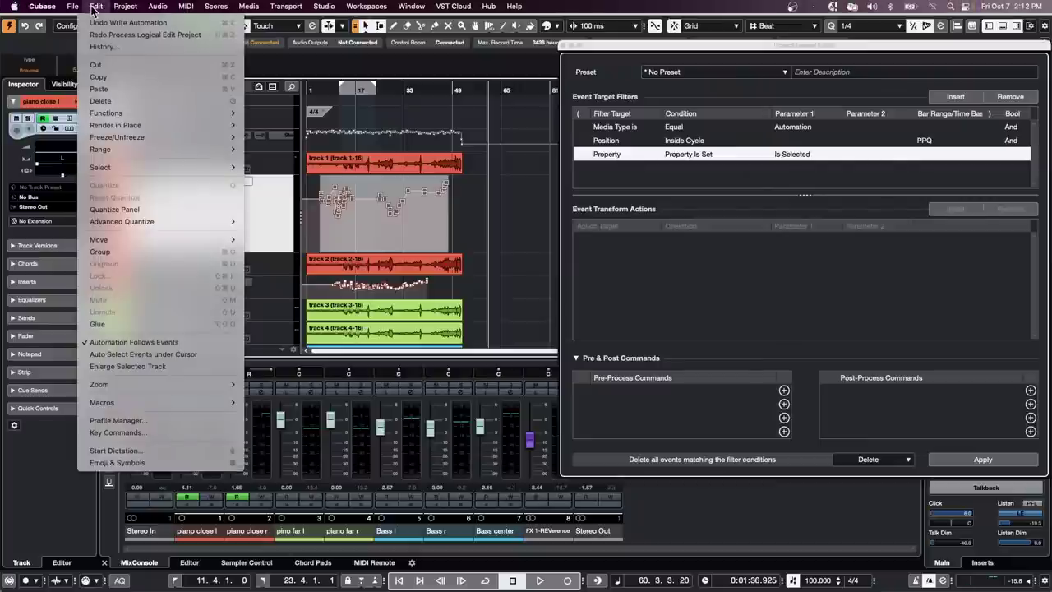
{"action": "left_click", "coordinate": [148, 431]}
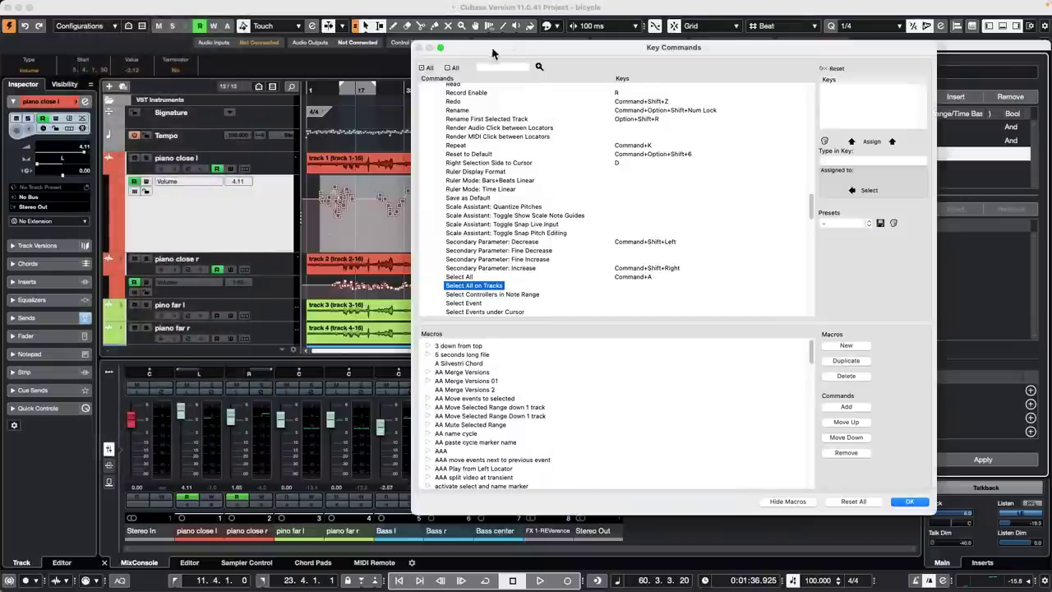
{"action": "left_click_drag", "start_coordinate": [506, 50], "coordinate": [171, 65]}
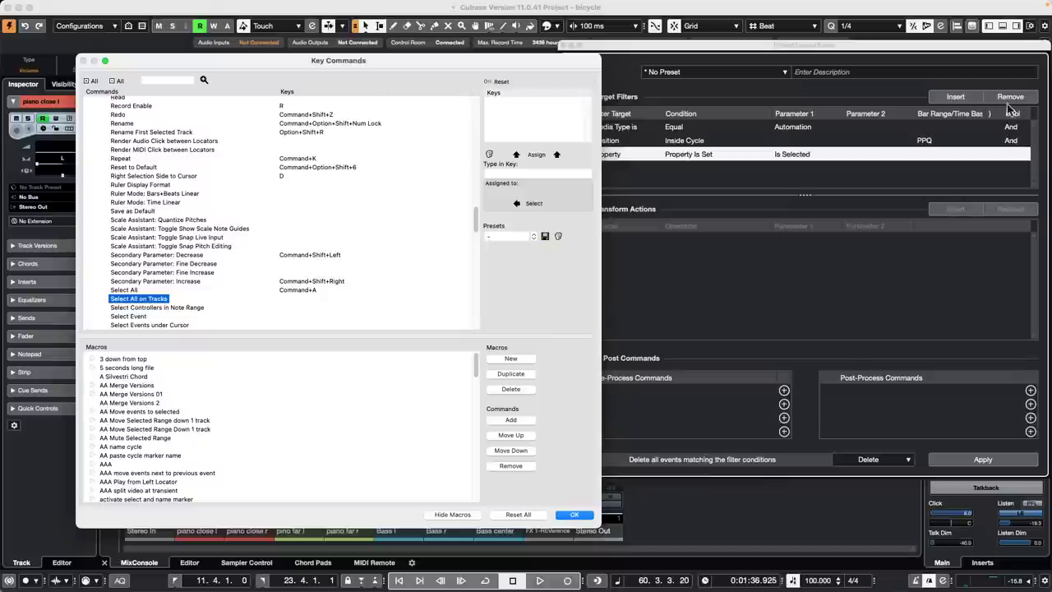
{"action": "left_click", "coordinate": [435, 513]}
{"action": "left_click", "coordinate": [435, 513]}
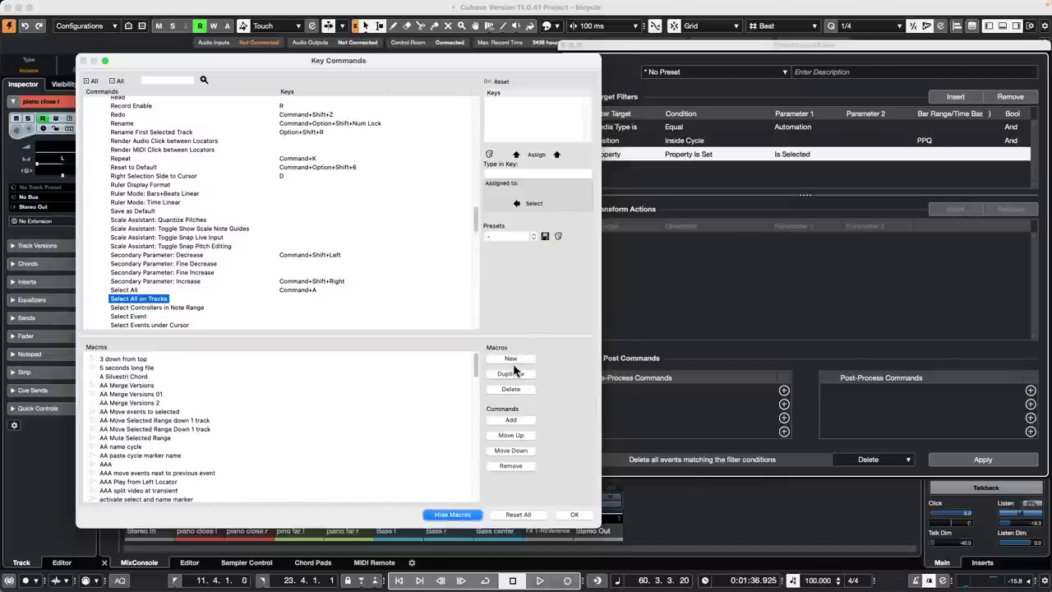
- Create a new macro and name it "AA Delete selected track Automation"
{"action": "left_click", "coordinate": [512, 359]}
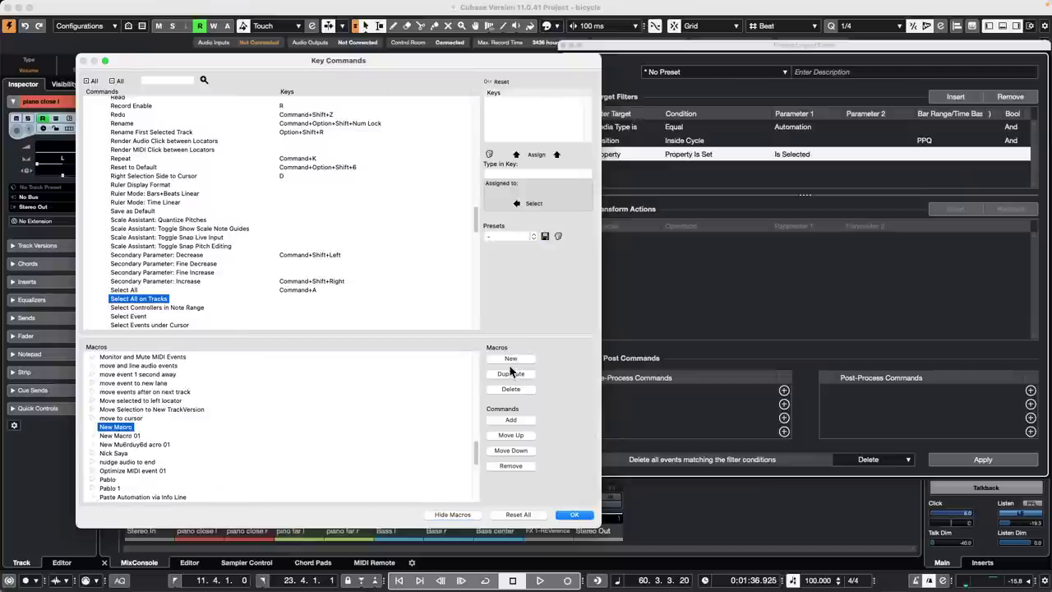
{"action": "double_click", "coordinate": [130, 426]}
{"action": "left_click_drag", "start_coordinate": [137, 427], "coordinate": [56, 418]}
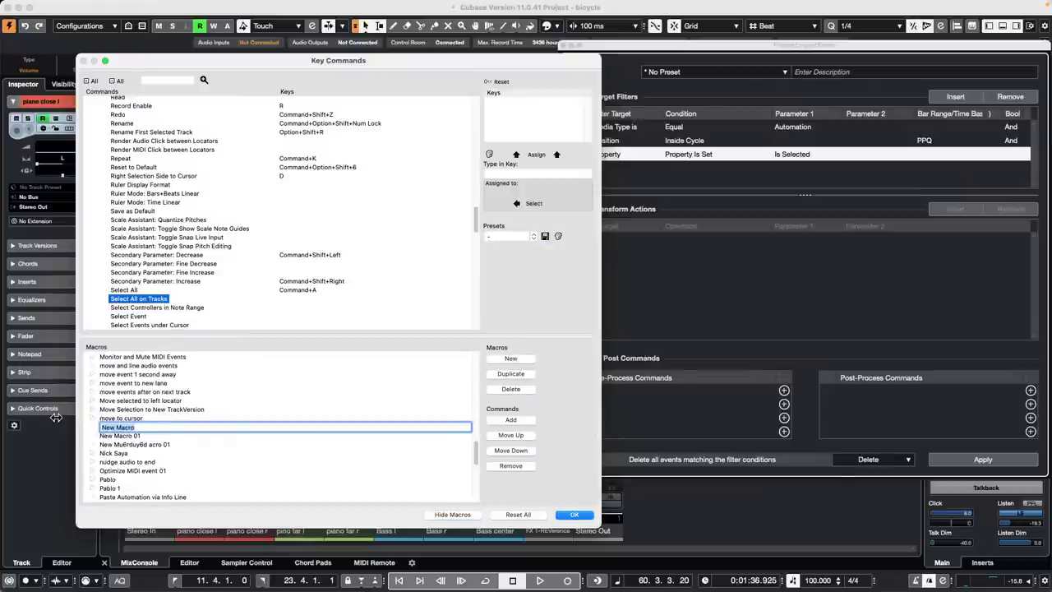
{"action": "type", "text": "D"}
{"action": "type", "text": "elete autom"}
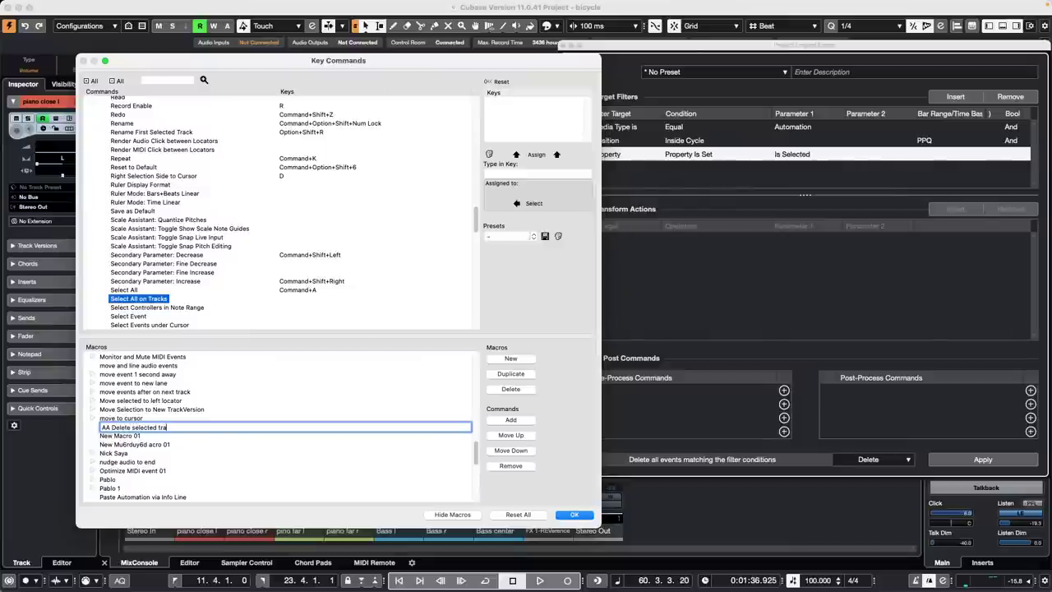
{"action": "type", "text": "u"}
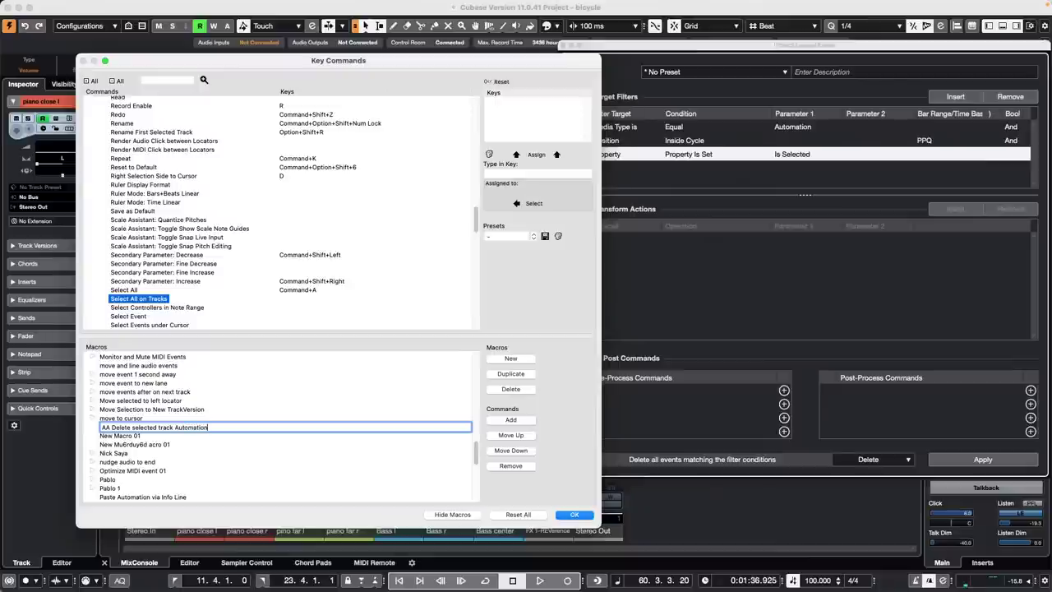
{"action": "type", "text": "tomation"}
{"action": "key", "text": "Return"}
- Find the "Select All on Tracks" command, add it to the AA Delete selected track Automation macro, and accept the key command changes
{"action": "left_click", "coordinate": [175, 79]}
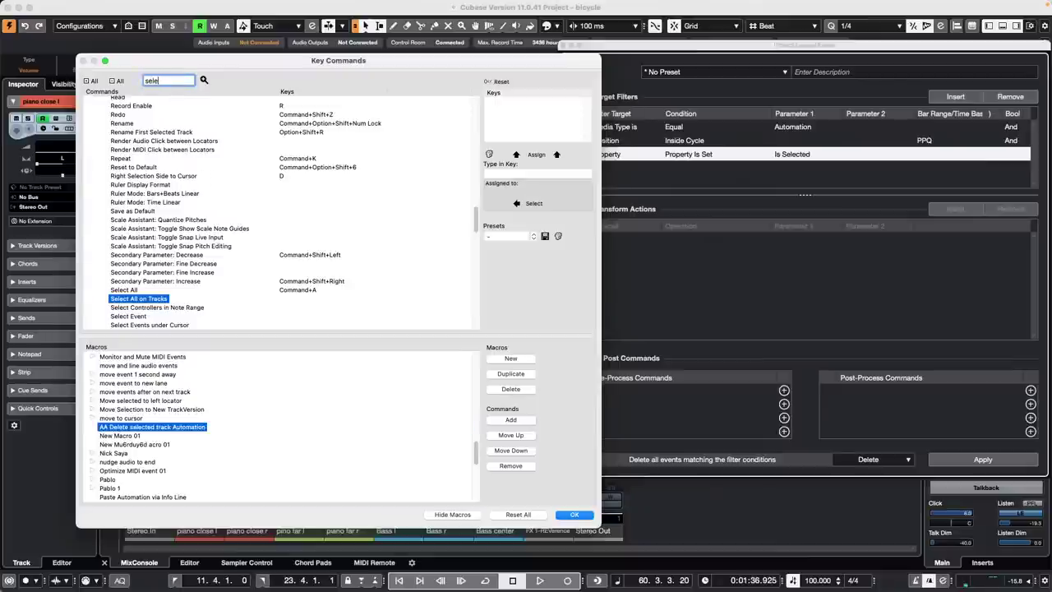
{"action": "type", "text": "select all o"}
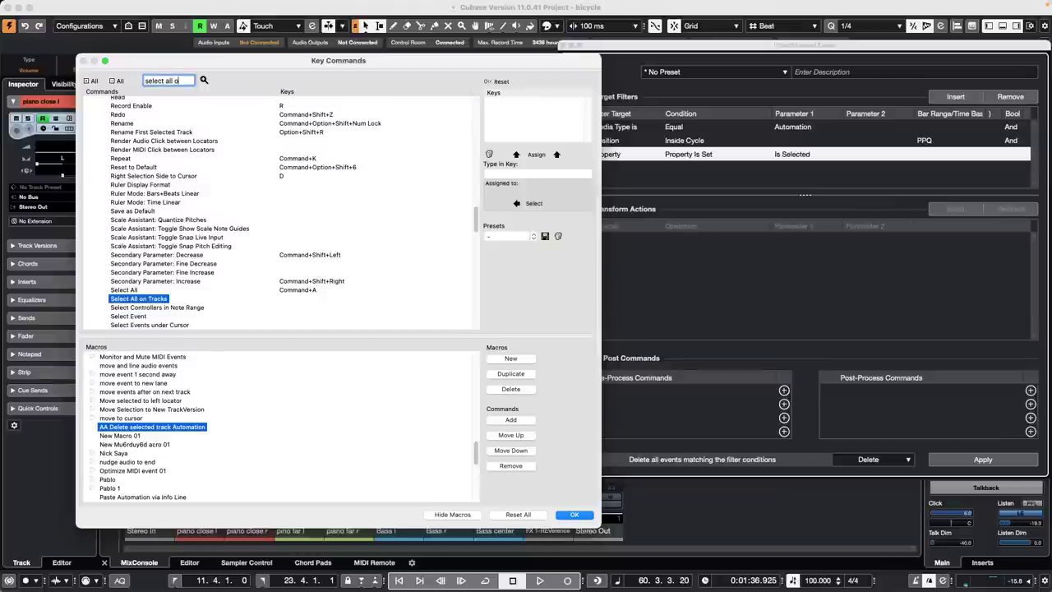
{"action": "type", "text": "n tracks"}
{"action": "key", "text": "Return"}
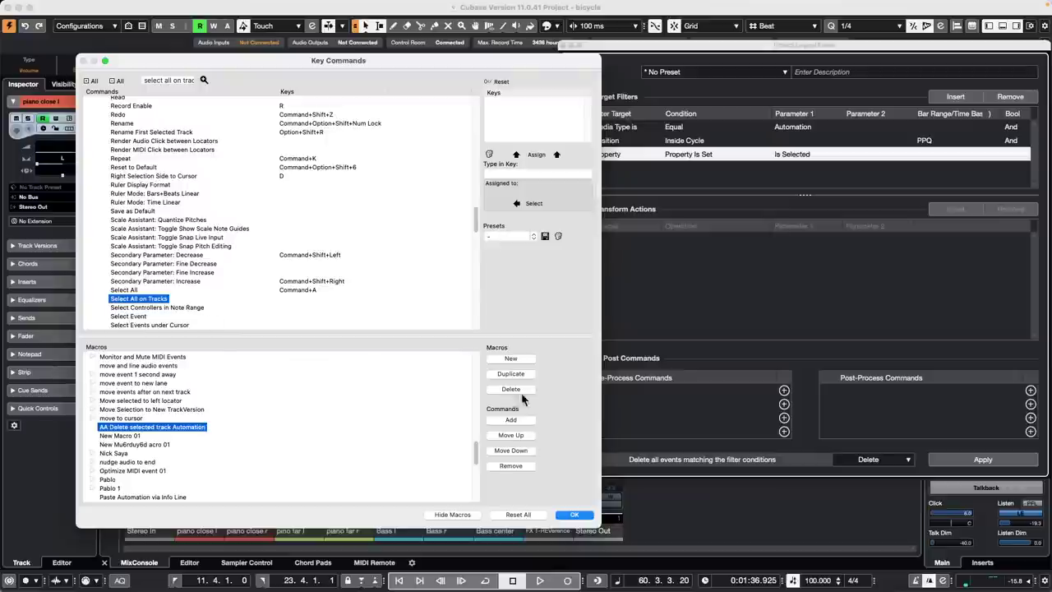
{"action": "left_click", "coordinate": [515, 421]}
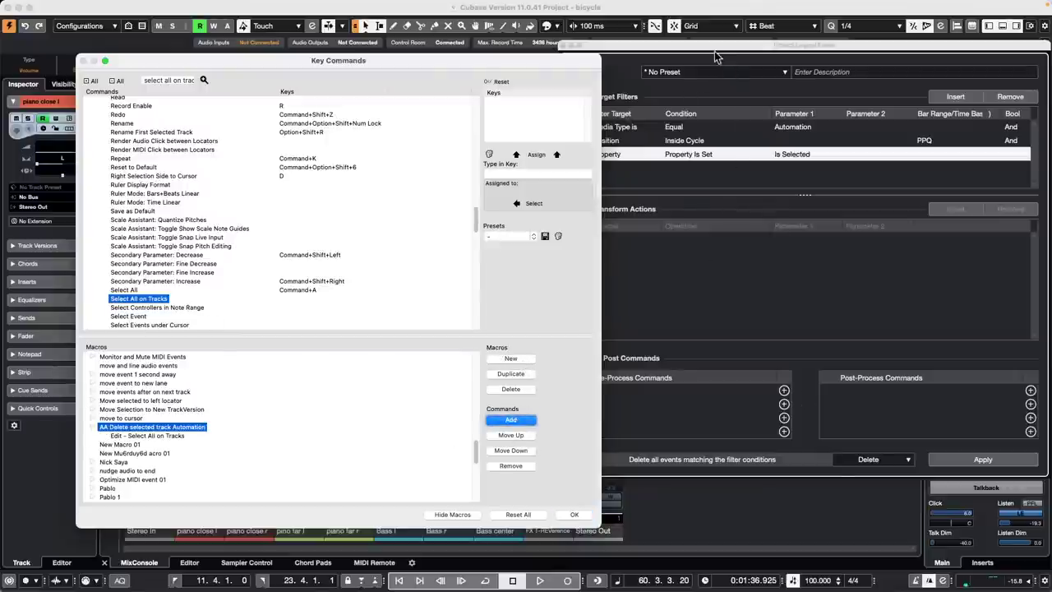
{"action": "left_click", "coordinate": [574, 515]}
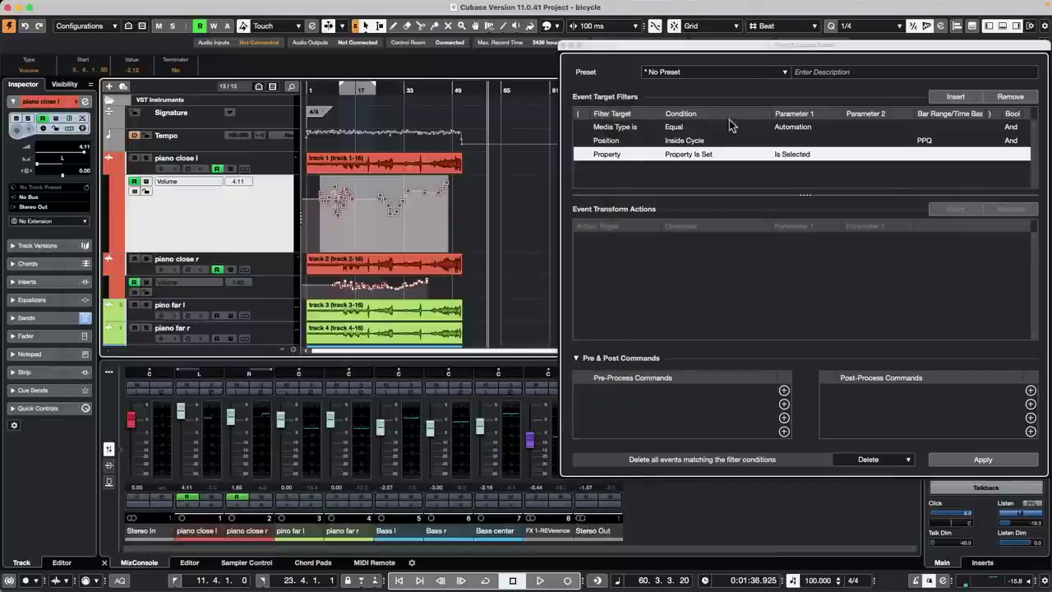
- Remove the "Property Is Set / Is Selected" condition from the Project Logical Editor's event target filters
{"action": "left_click_drag", "start_coordinate": [808, 49], "coordinate": [711, 47]}
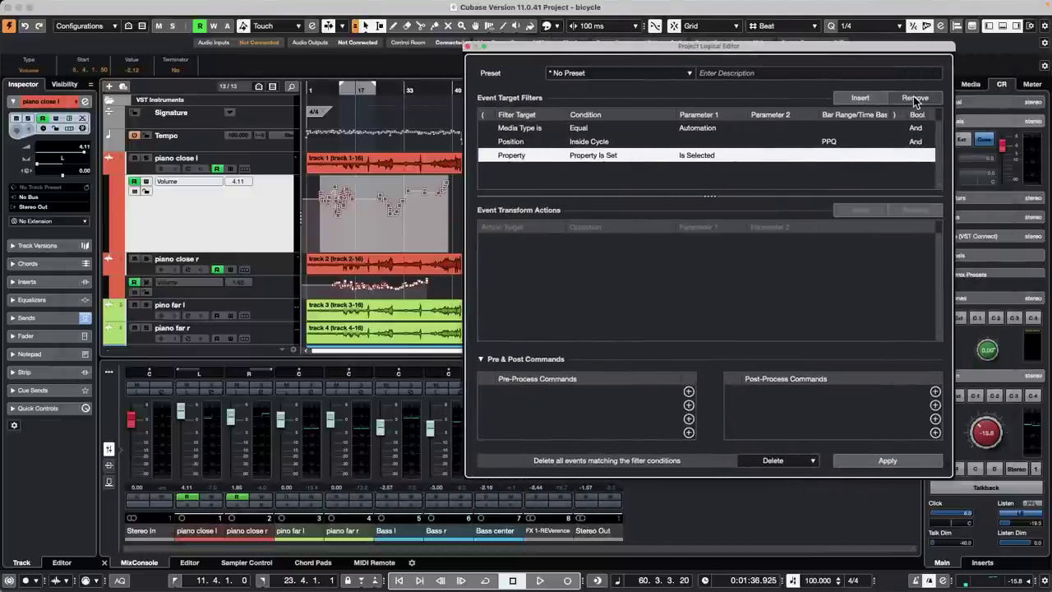
{"action": "left_click", "coordinate": [915, 98]}
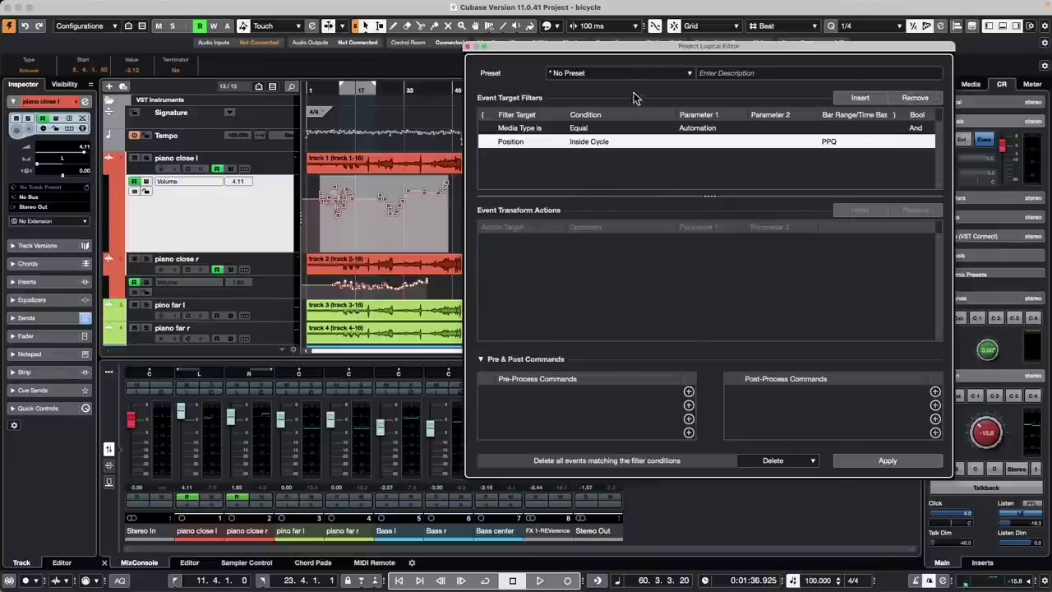
{"action": "left_click", "coordinate": [609, 74]}
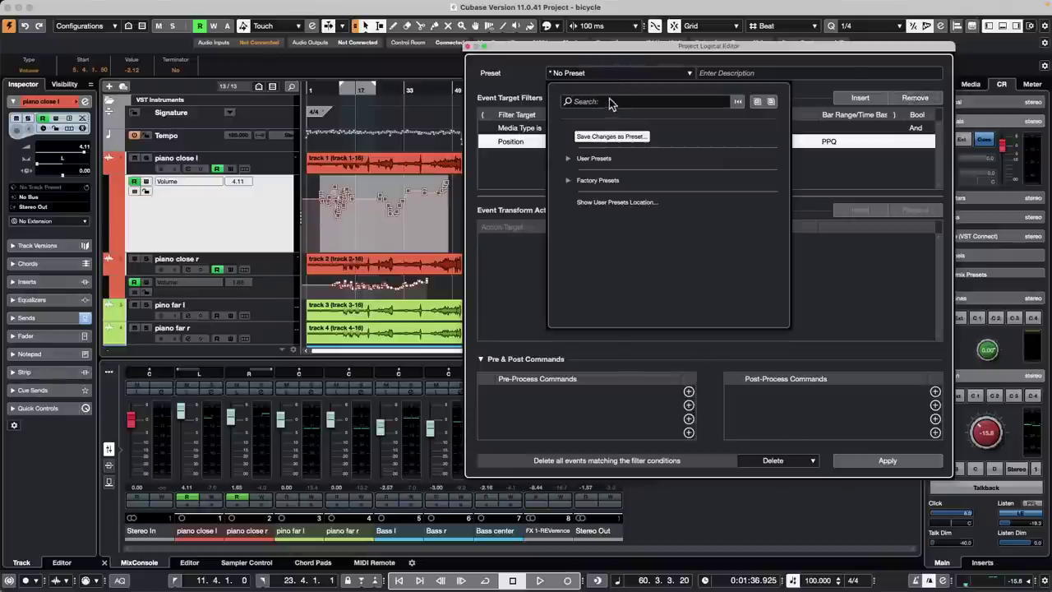
{"action": "left_click", "coordinate": [653, 99]}
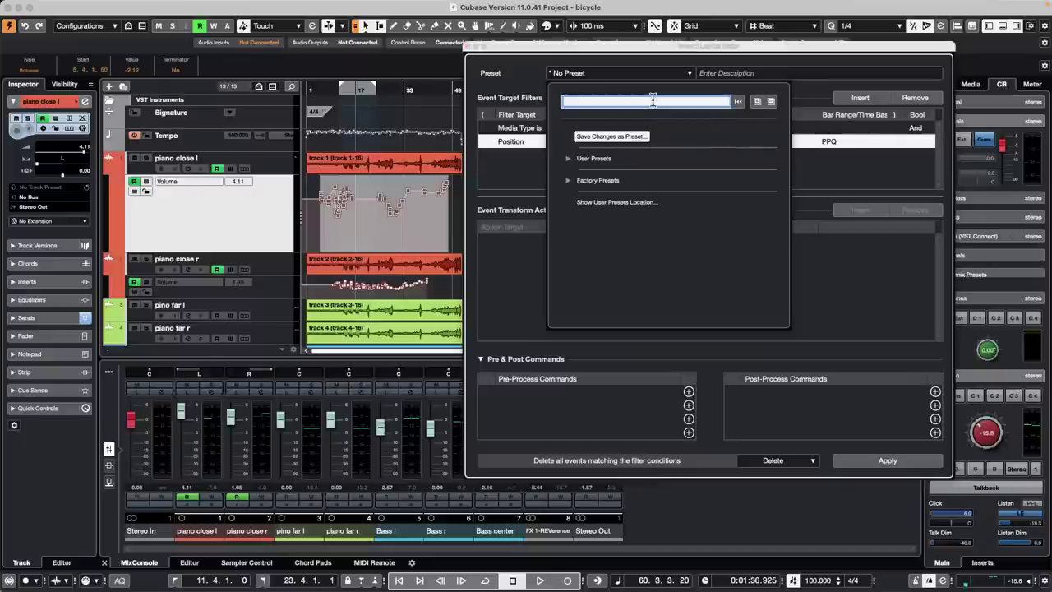
{"action": "type", "text": "Del"}
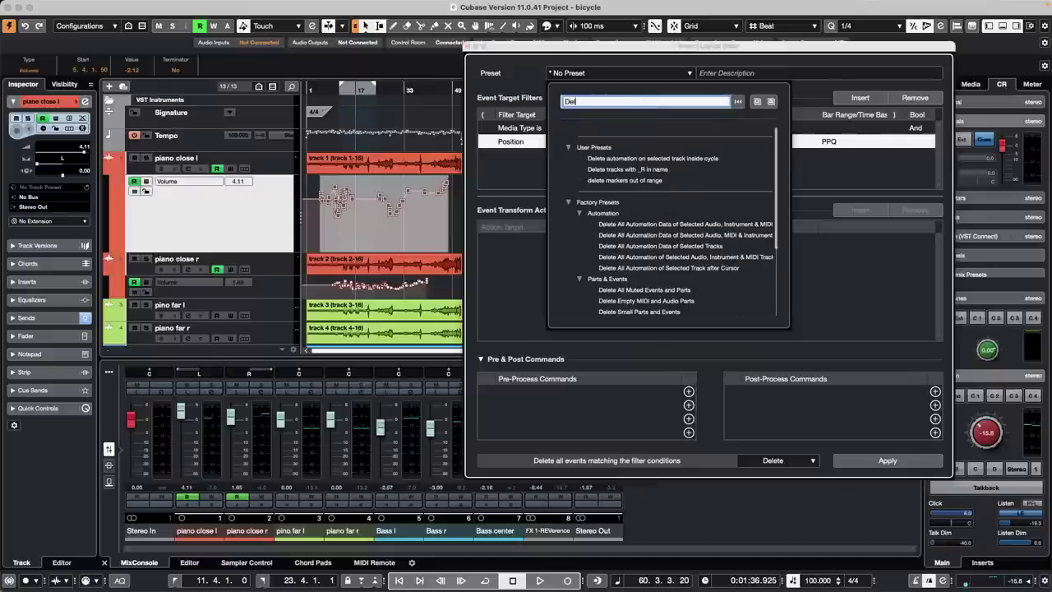
{"action": "type", "text": "ete se"}
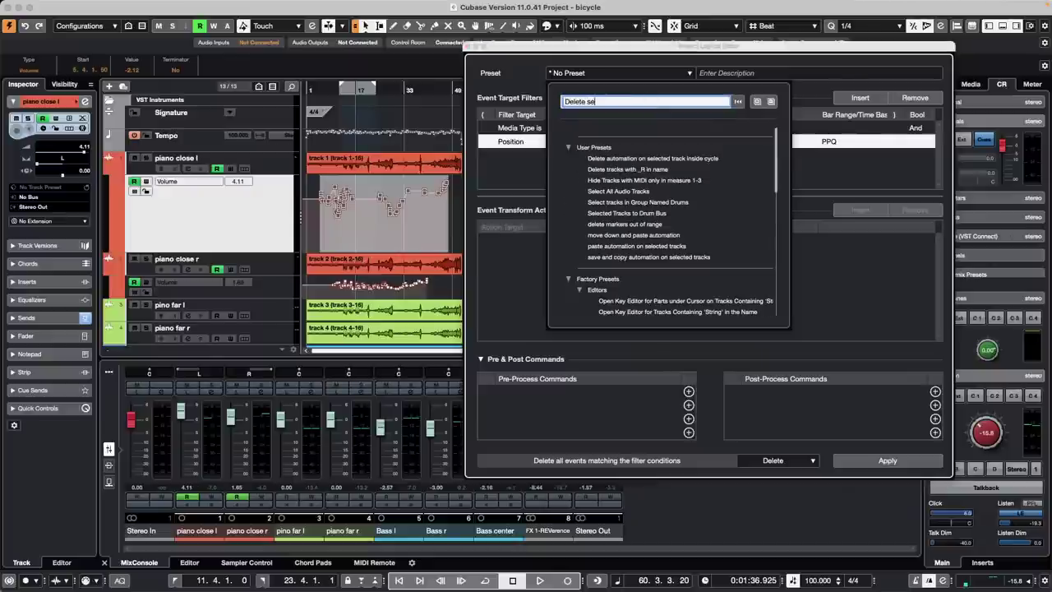
{"action": "key", "text": "BackSpace"}
{"action": "key", "text": "BackSpace"}
{"action": "key", "text": "BackSpace"}
{"action": "key", "text": "BackSpace"}
{"action": "key", "text": "BackSpace"}
{"action": "key", "text": "BackSpace"}
{"action": "key", "text": "BackSpace"}
{"action": "key", "text": "BackSpace"}
{"action": "key", "text": "BackSpace"}
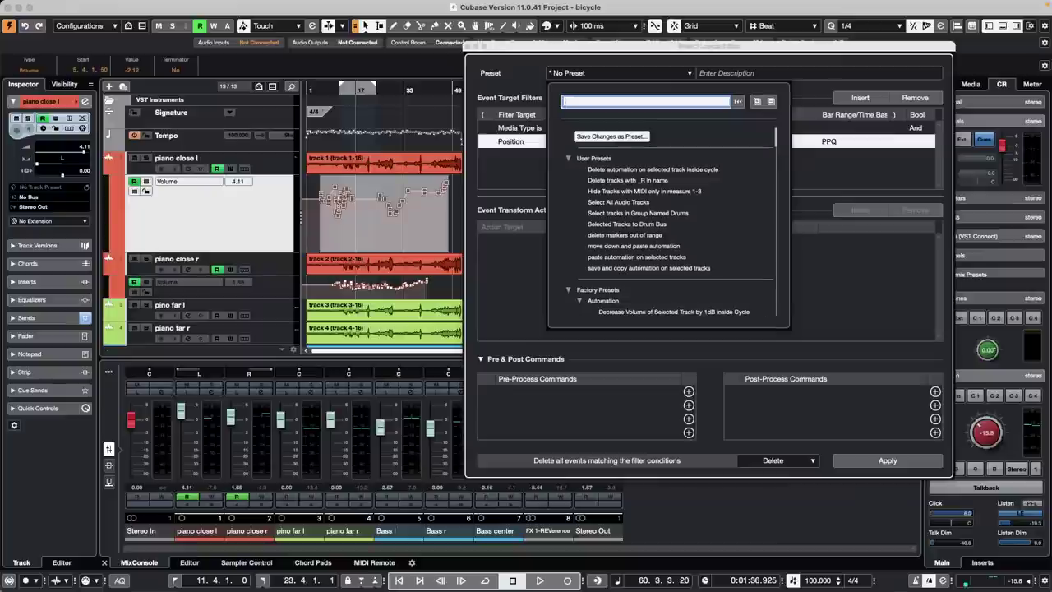
{"action": "type", "text": "AA d"}
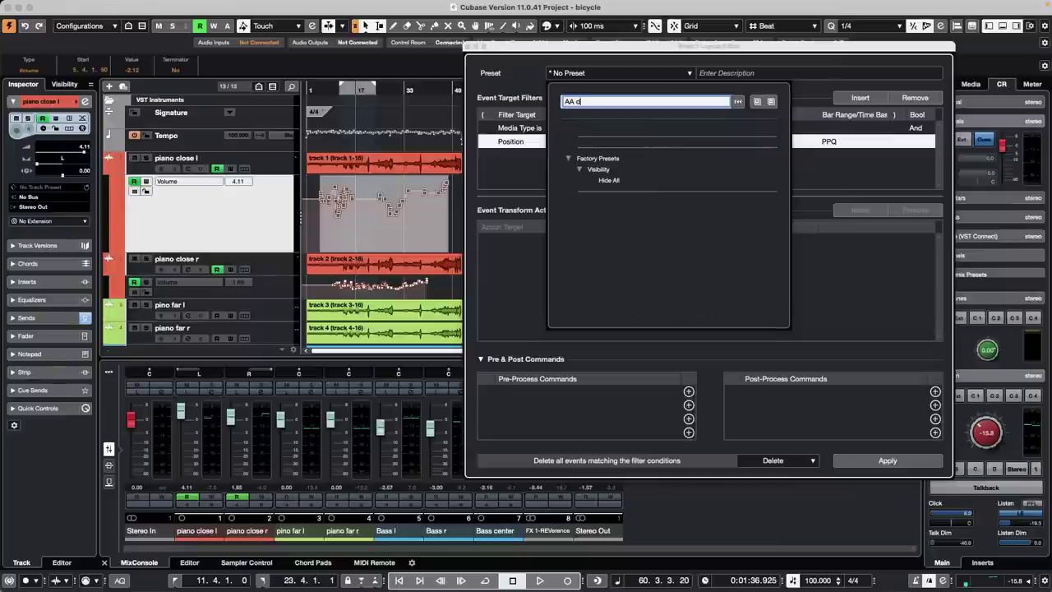
{"action": "type", "text": "elete "}
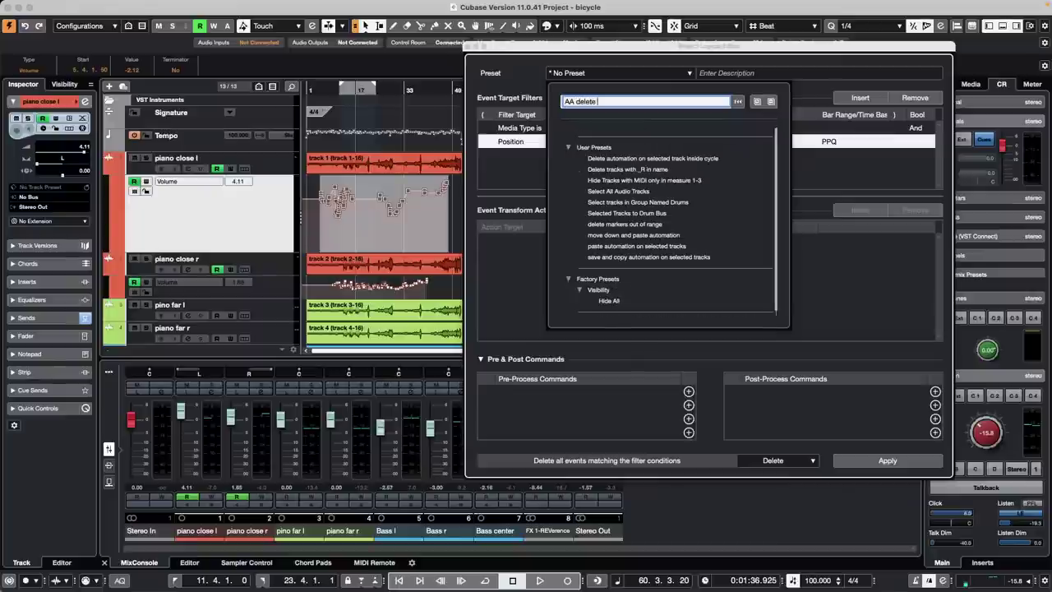
{"action": "type", "text": "selected"}
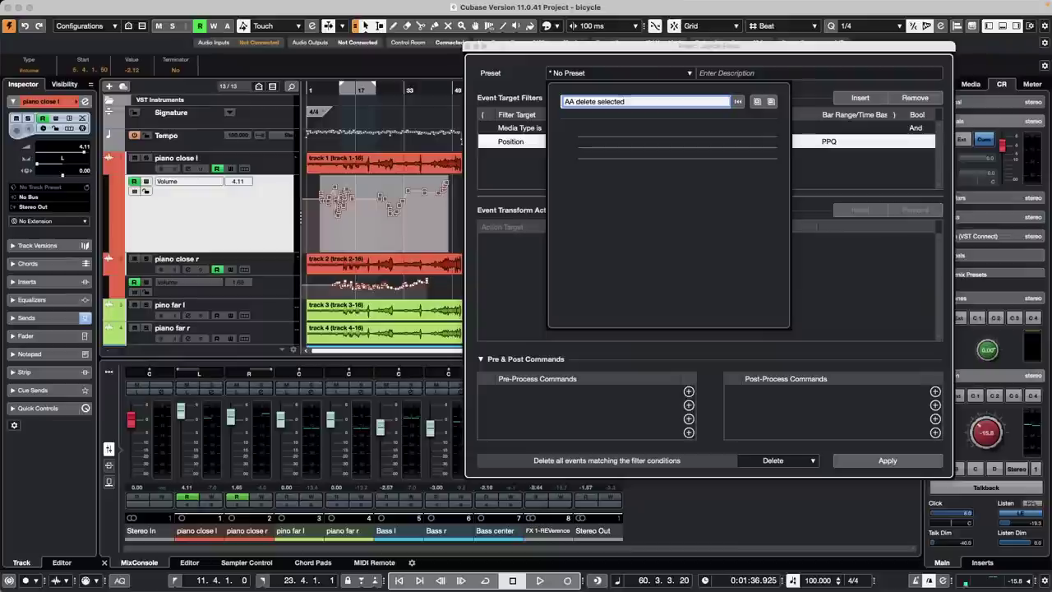
{"action": "key", "text": "Return"}
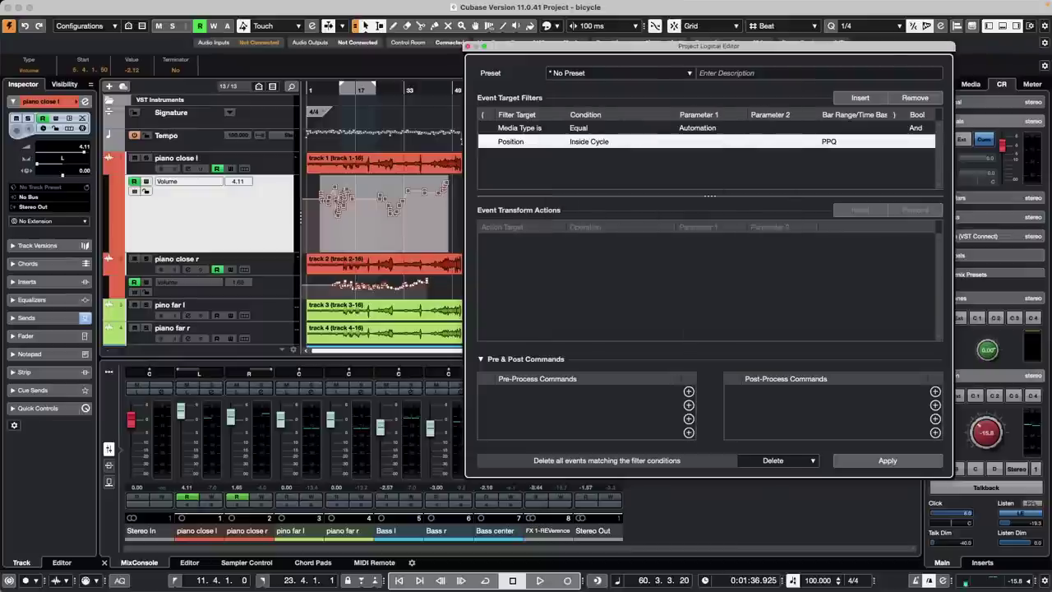
- Save the current Project Logical Editor settings as a preset named "Delete automation on selected Track"
{"action": "left_click", "coordinate": [613, 73]}
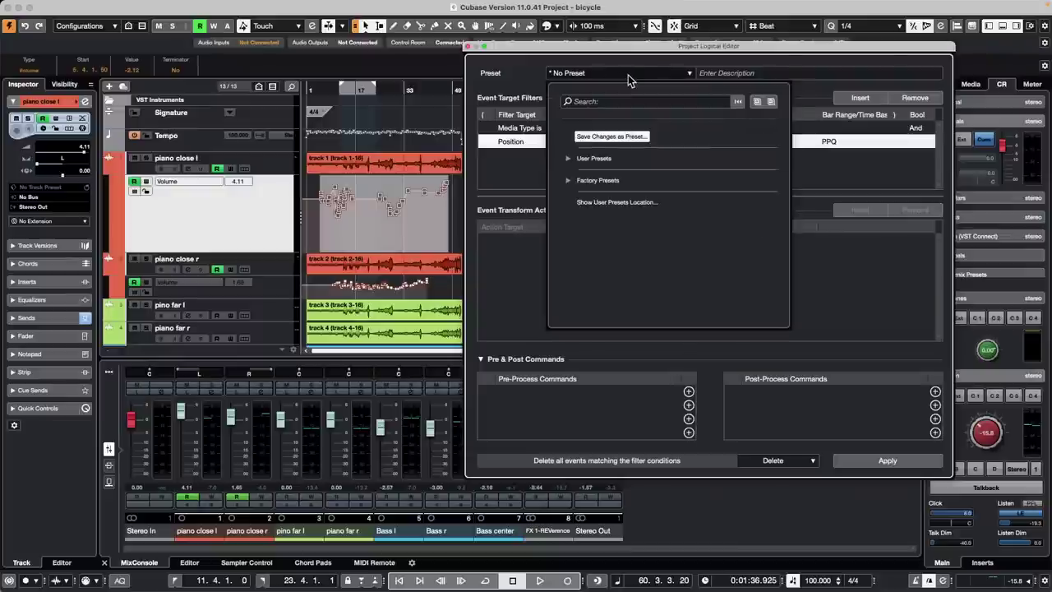
{"action": "left_click", "coordinate": [611, 137]}
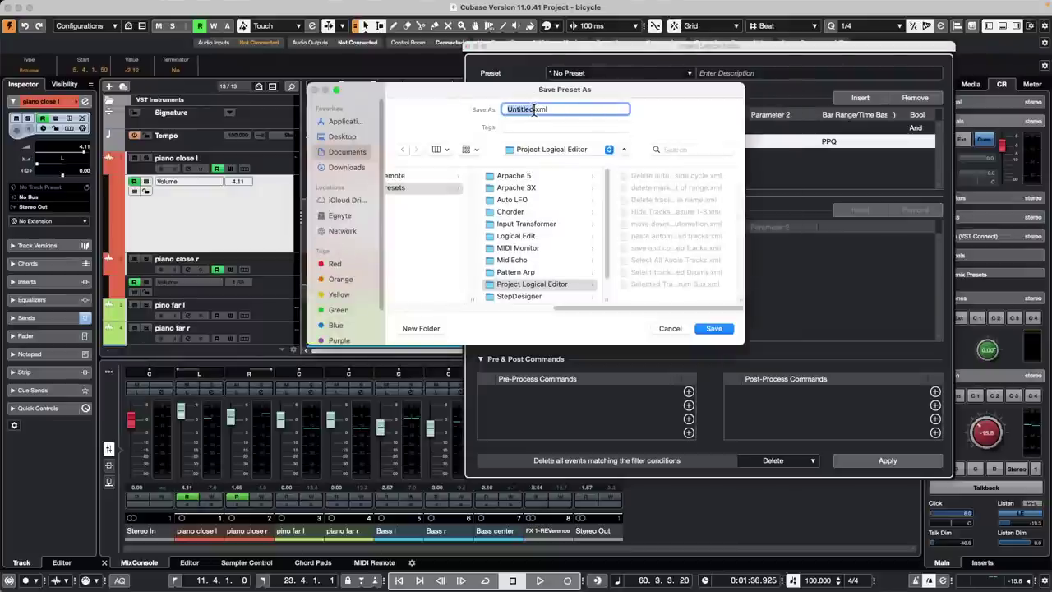
{"action": "type", "text": "Dele"}
{"action": "type", "text": "te automation on se"}
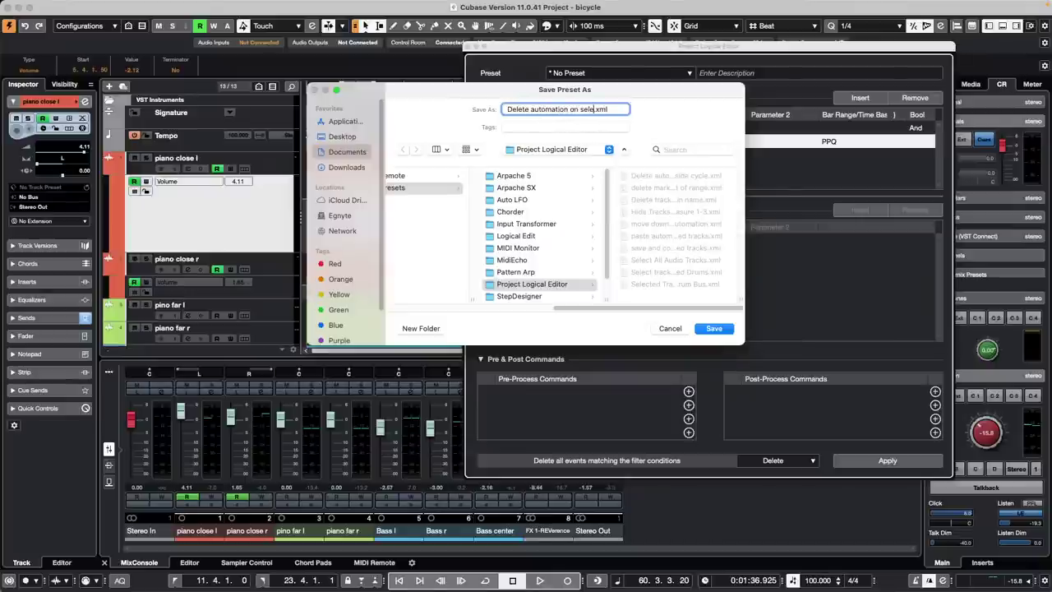
{"action": "type", "text": "ted Tra"}
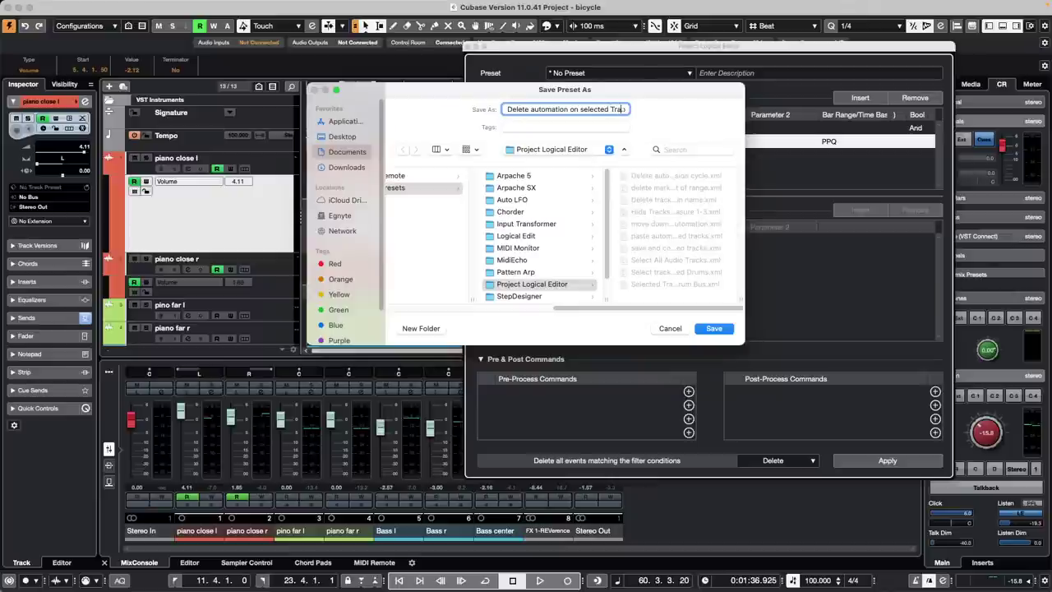
{"action": "type", "text": "ck.xm"}
{"action": "key", "text": "Return"}
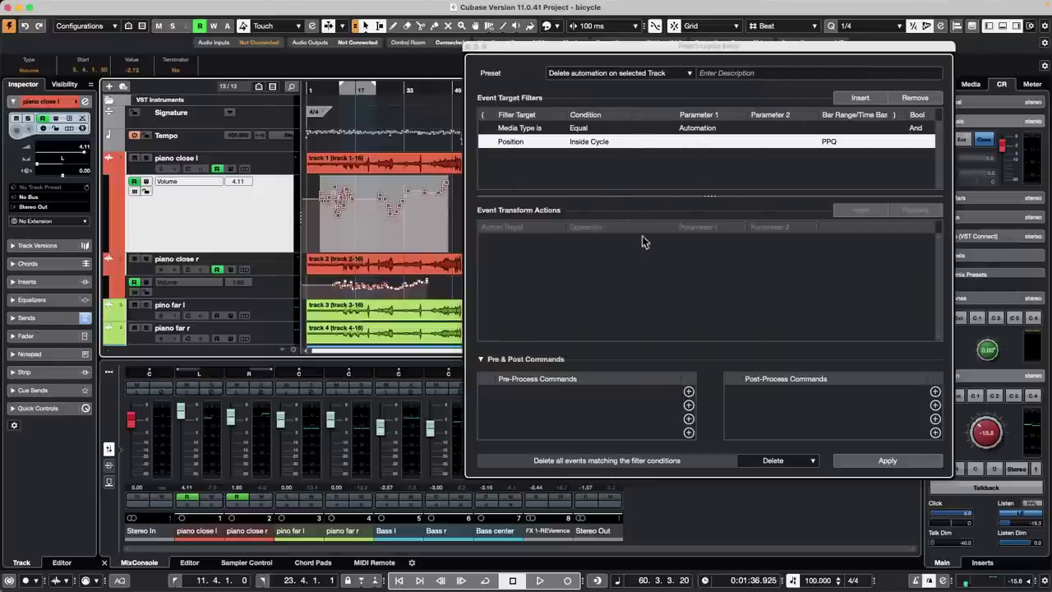
- Try the Delete automation on selected Track preset on the project, then clear the selection of the piano close r automation
{"action": "left_click", "coordinate": [879, 463]}
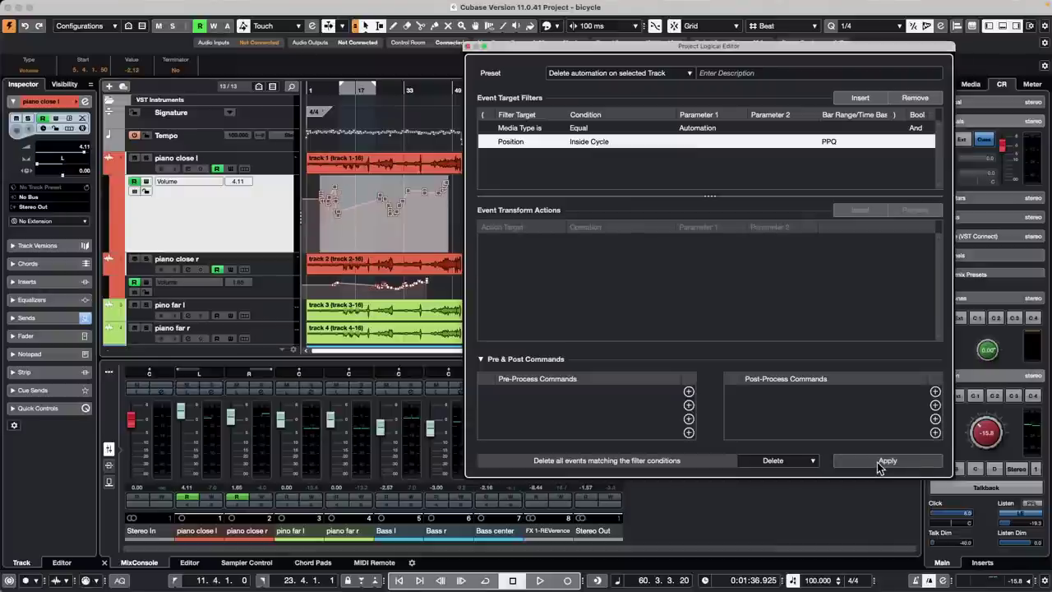
{"action": "left_click", "coordinate": [874, 462]}
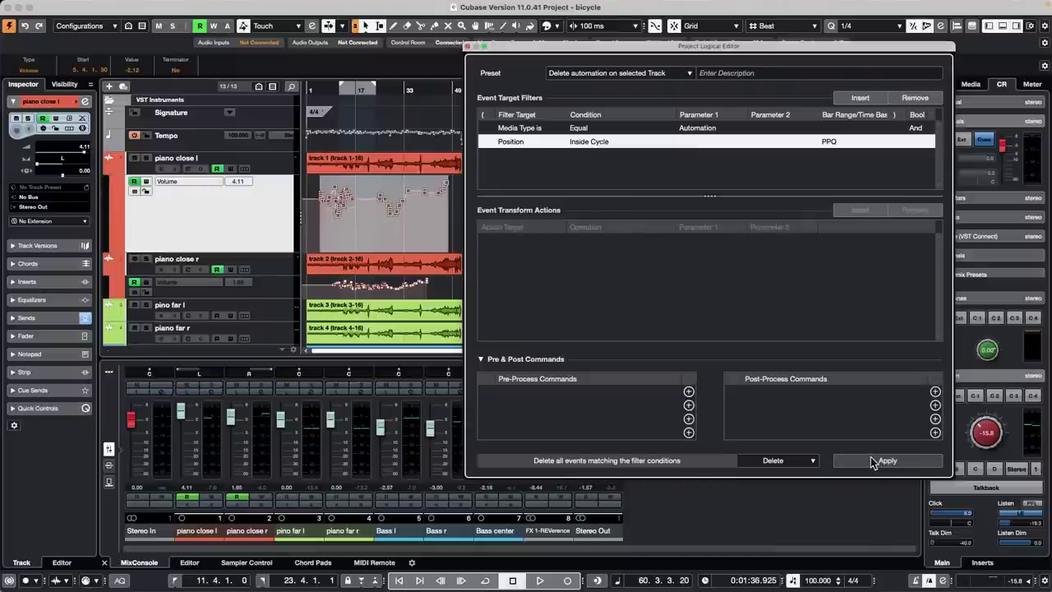
{"action": "left_click", "coordinate": [312, 227]}
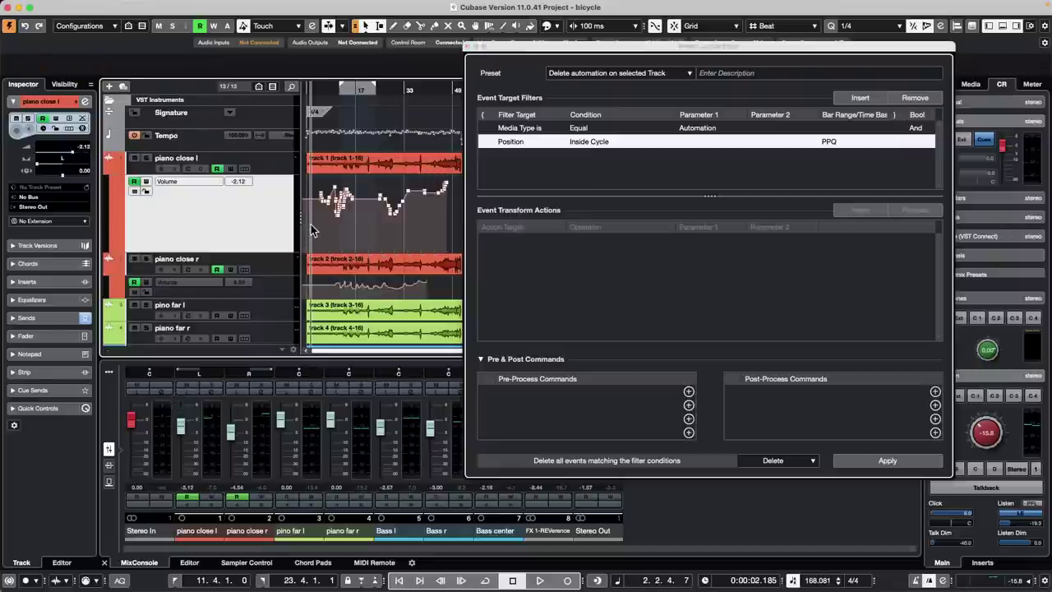
- Hide the piano close r automation lane and select all events on the selected piano close l Volume track
{"action": "left_click", "coordinate": [109, 270]}
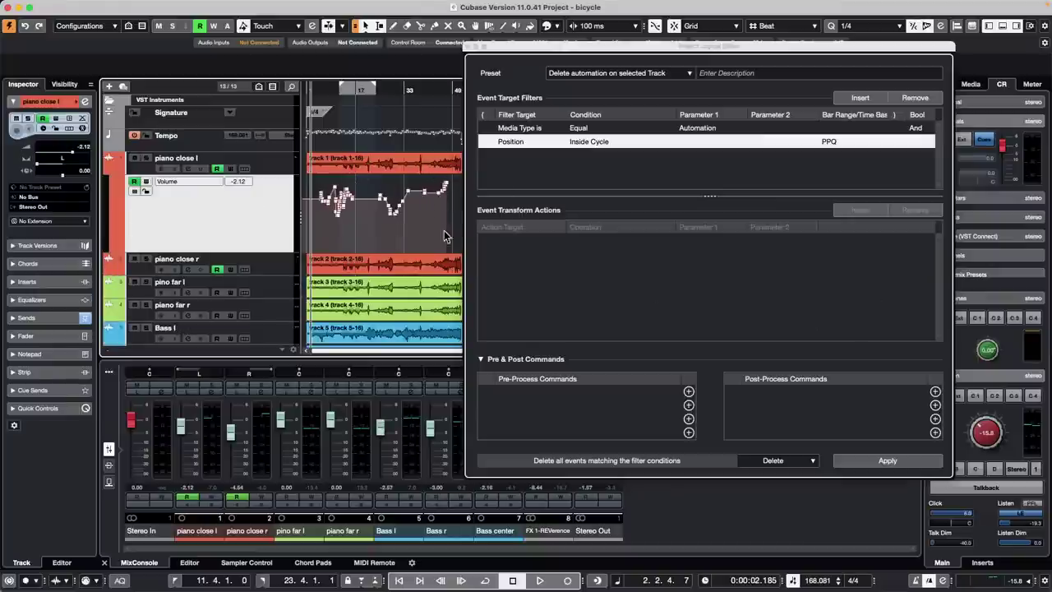
{"action": "left_click", "coordinate": [139, 8]}
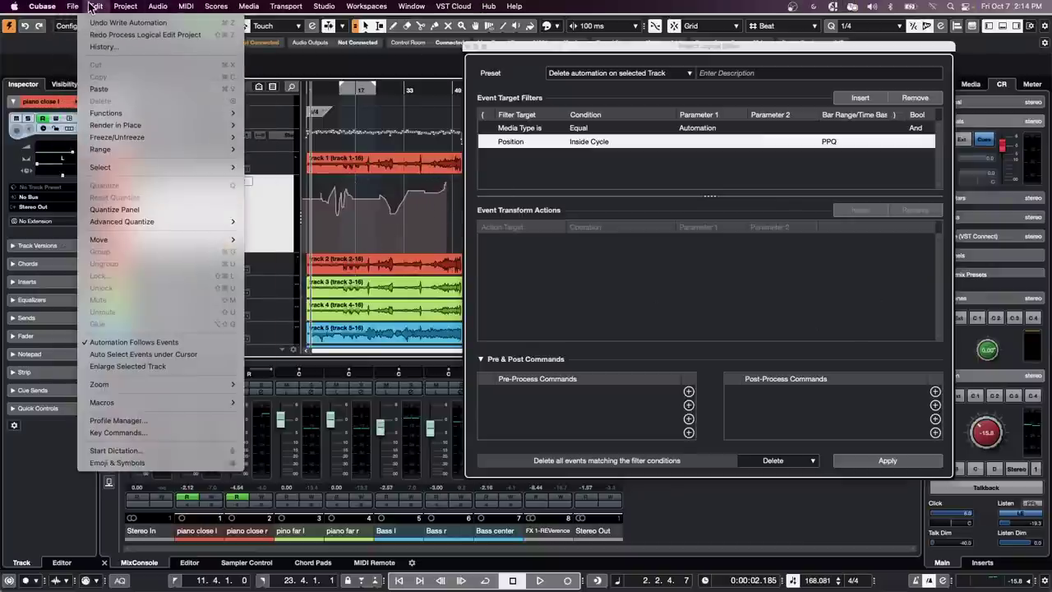
{"action": "mouse_move", "coordinate": [144, 222]}
{"action": "mouse_move", "coordinate": [145, 161]}
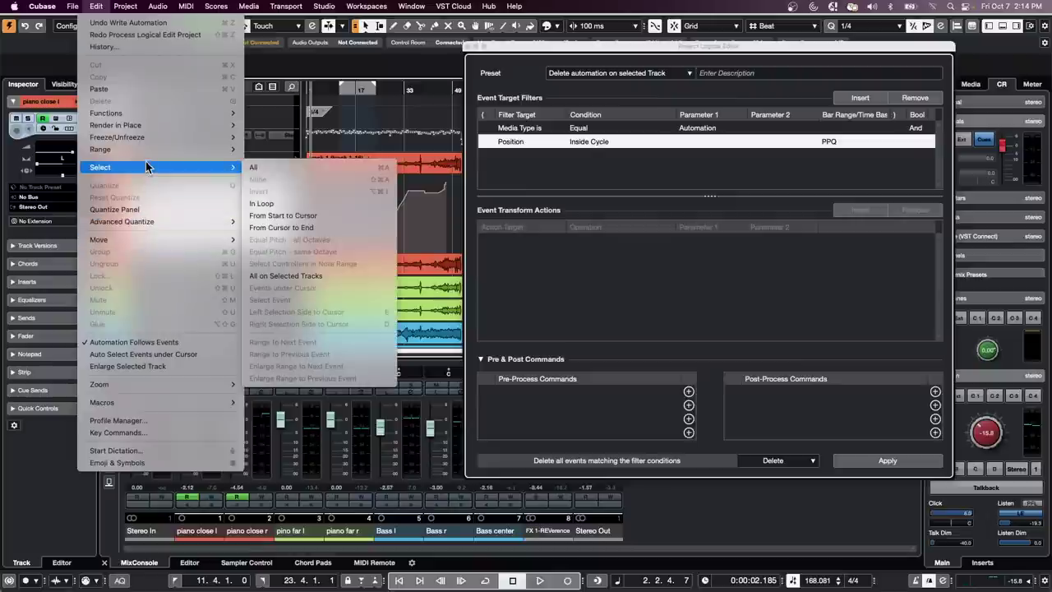
{"action": "left_click", "coordinate": [326, 274]}
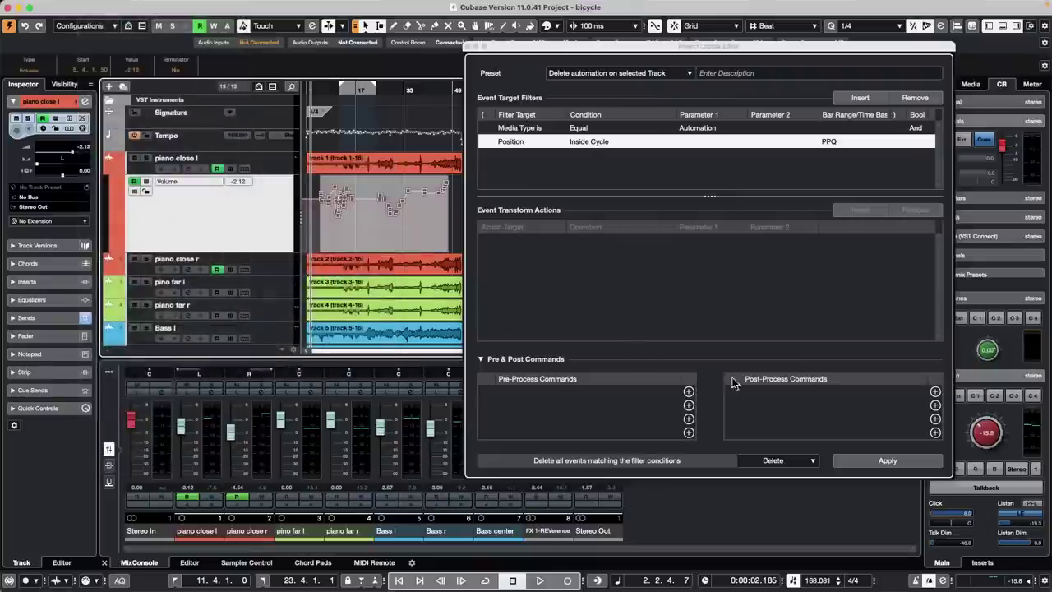
- Apply the deletion, show the piano close r automation lane again to check it, and undo the deletion
{"action": "left_click", "coordinate": [888, 462]}
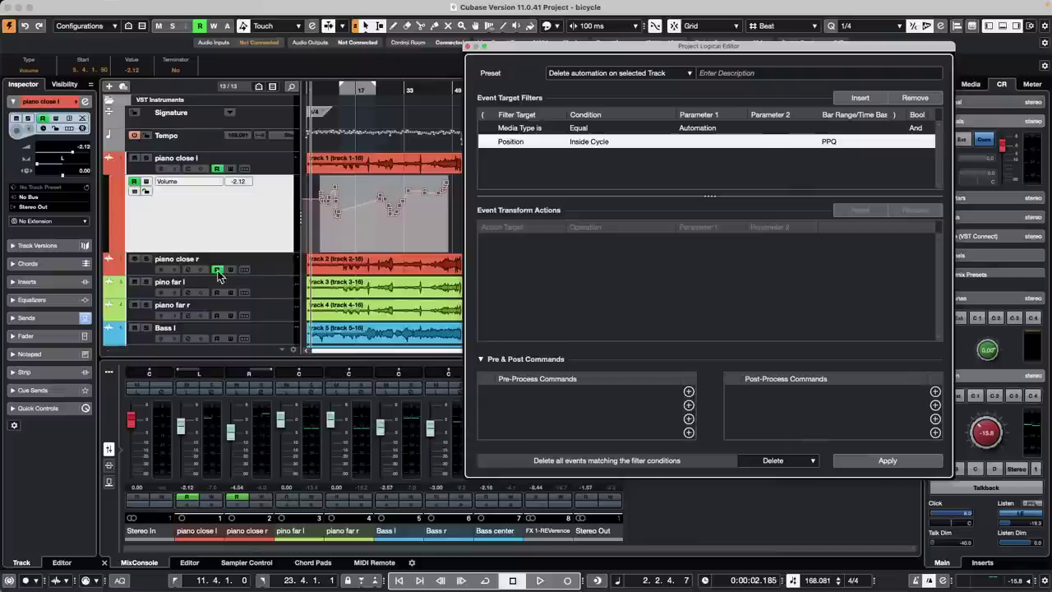
{"action": "left_click", "coordinate": [109, 269]}
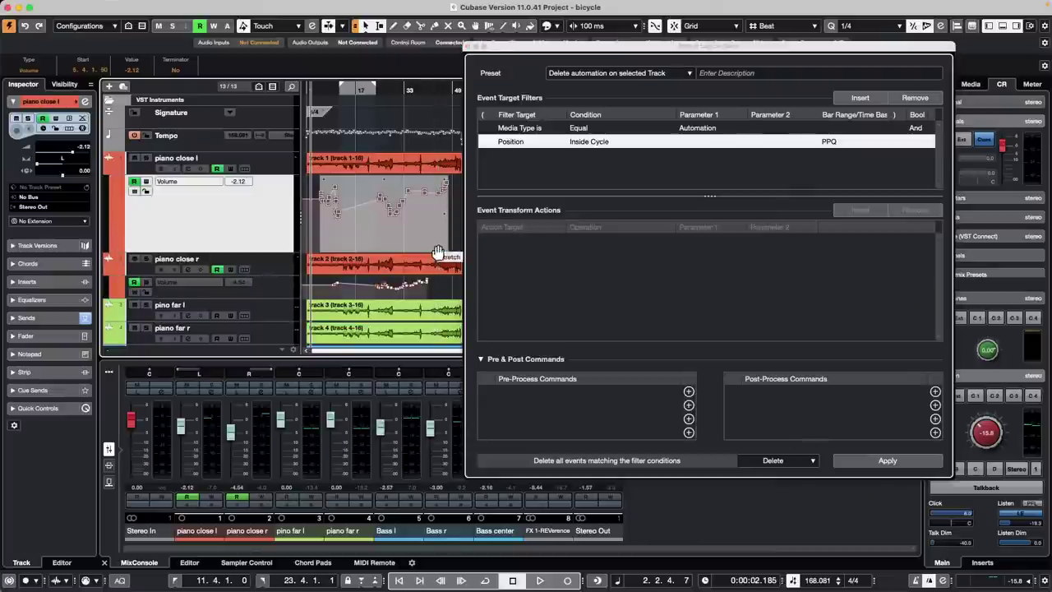
{"action": "key", "text": "super+z"}
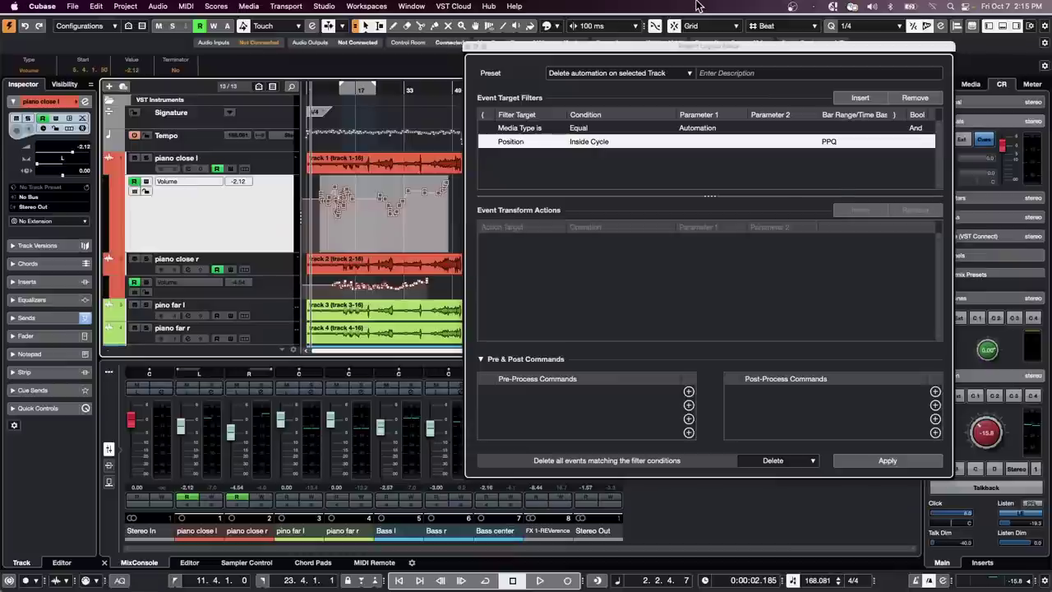
{"action": "left_click", "coordinate": [799, 461]}
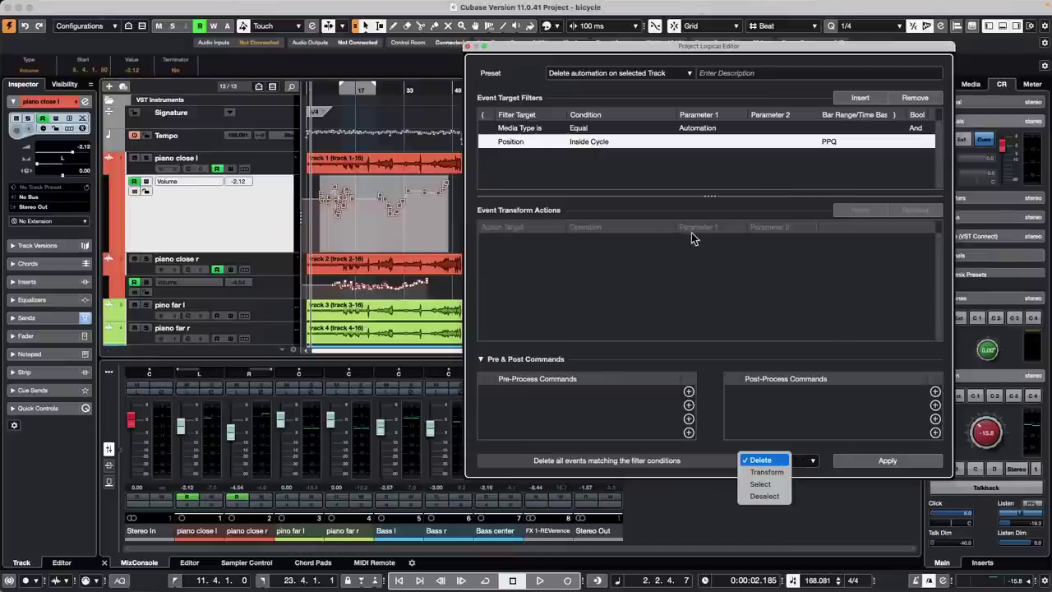
{"action": "left_click", "coordinate": [723, 297]}
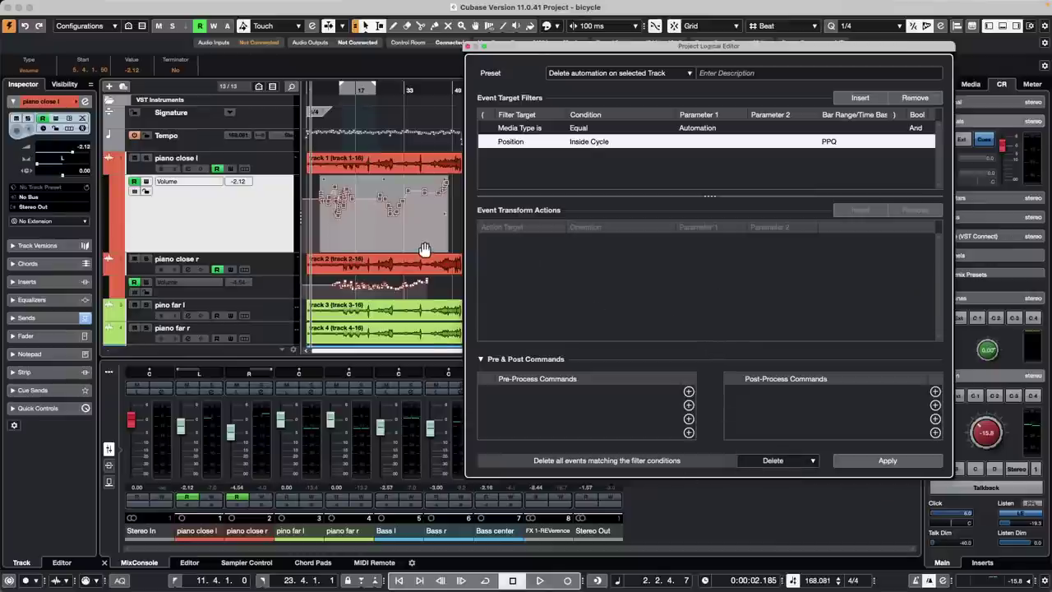
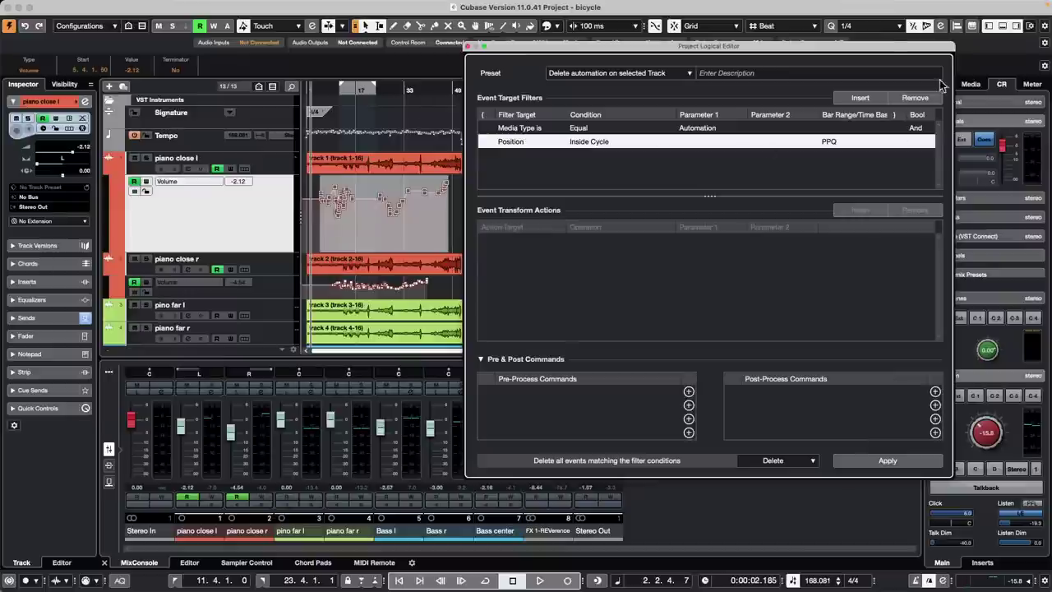
- Add a third event target filter with target Property, condition Property Is Set and parameter Is Selected
{"action": "left_click", "coordinate": [860, 98]}
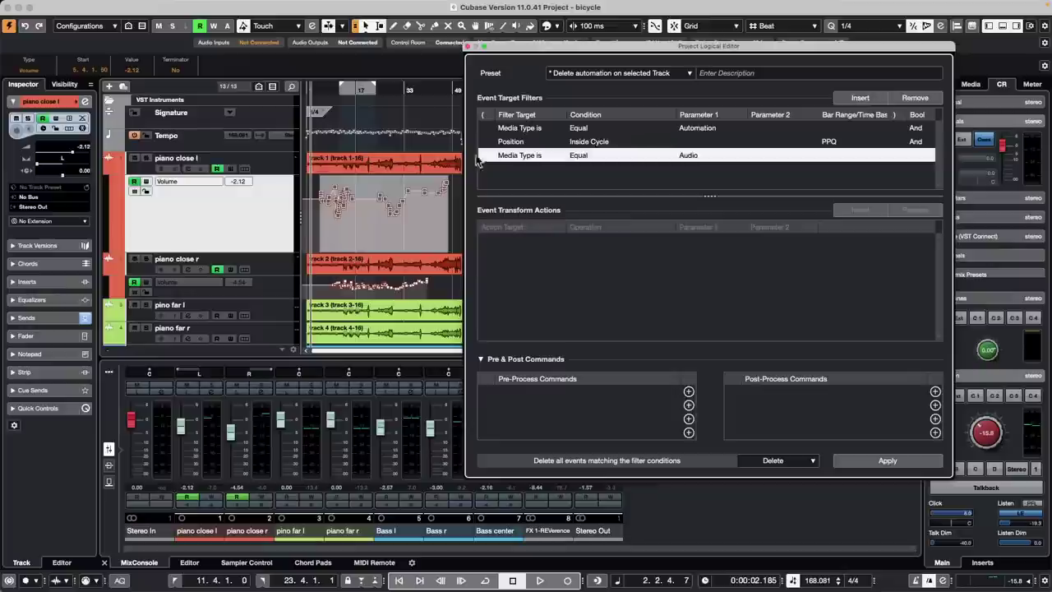
{"action": "left_click", "coordinate": [530, 156]}
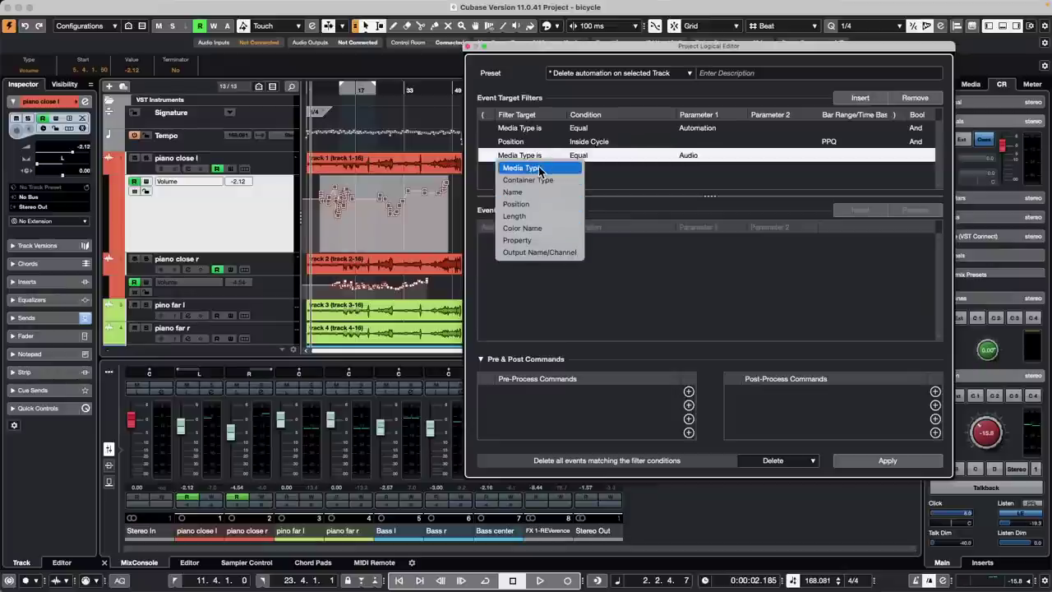
{"action": "left_click", "coordinate": [540, 168]}
{"action": "left_click", "coordinate": [526, 155]}
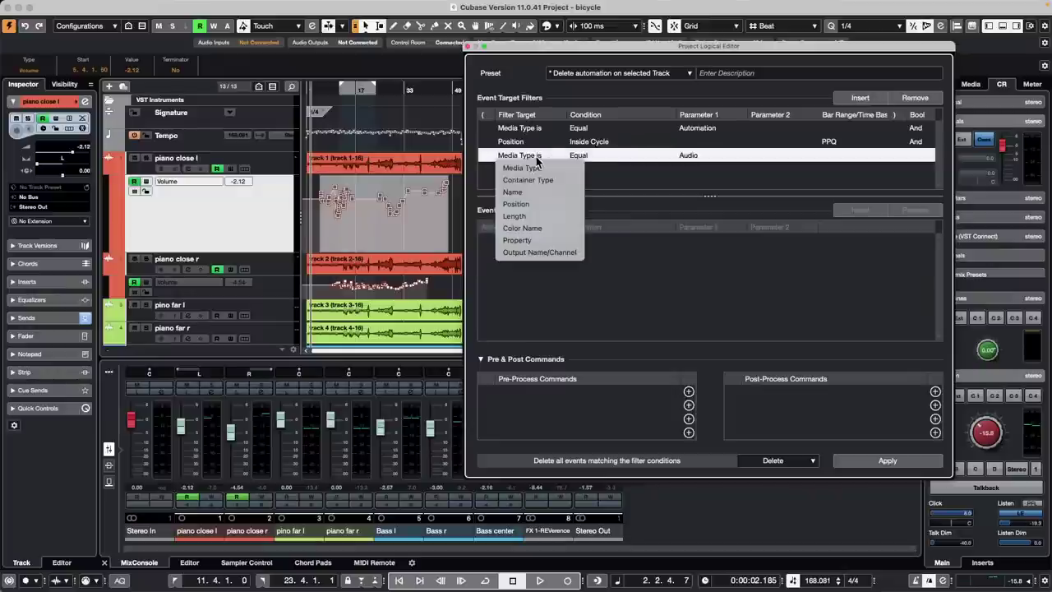
{"action": "left_click", "coordinate": [557, 239]}
{"action": "left_click", "coordinate": [597, 156]}
{"action": "left_click", "coordinate": [610, 170]}
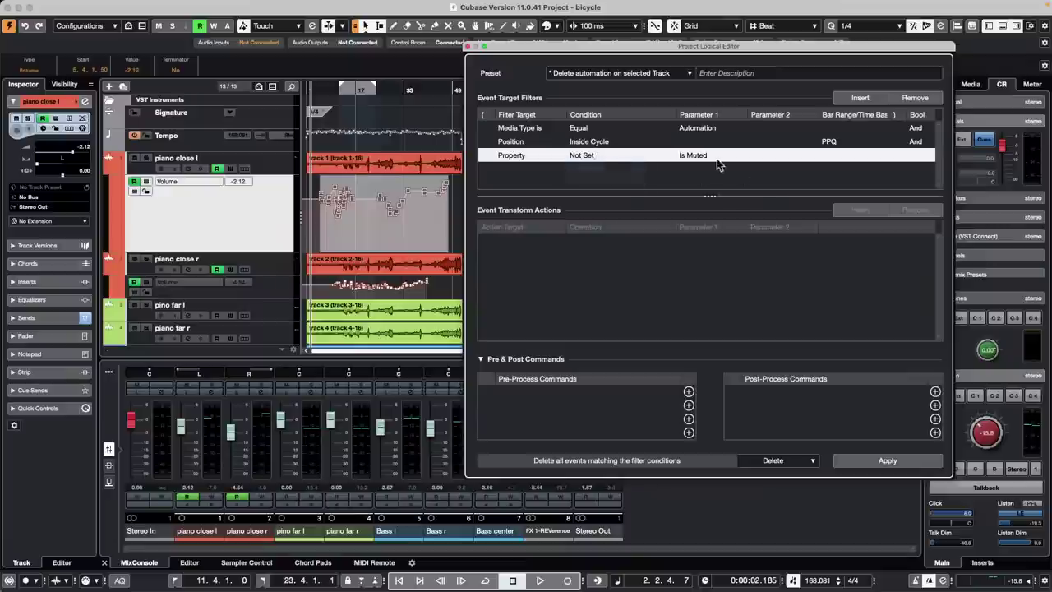
{"action": "left_click", "coordinate": [716, 159]}
{"action": "left_click", "coordinate": [723, 178]}
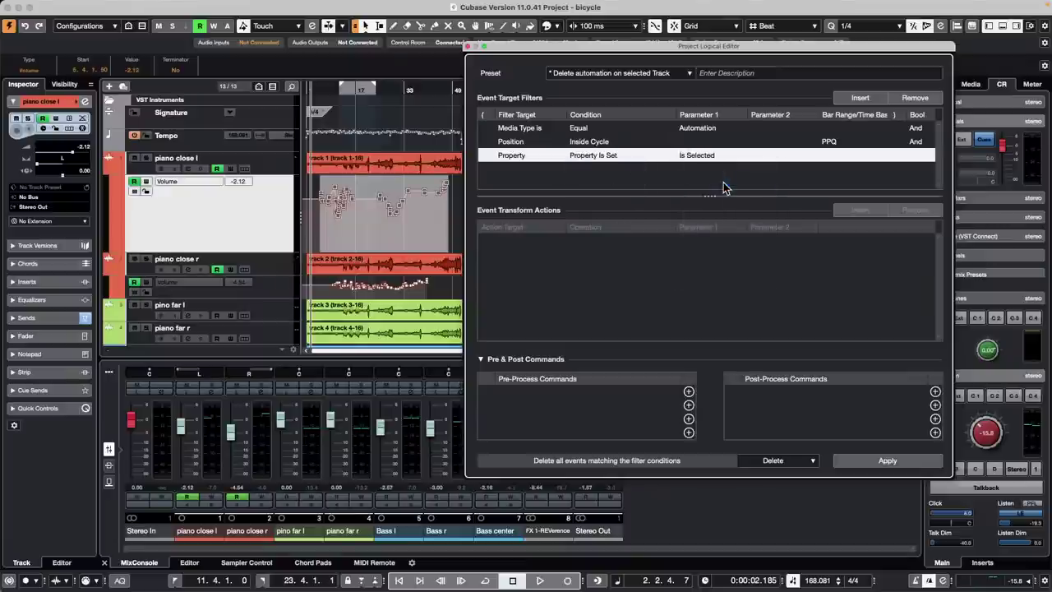
- Test the extended filter by deleting the selected piano close l volume automation inside the cycle range
{"action": "left_click", "coordinate": [888, 461]}
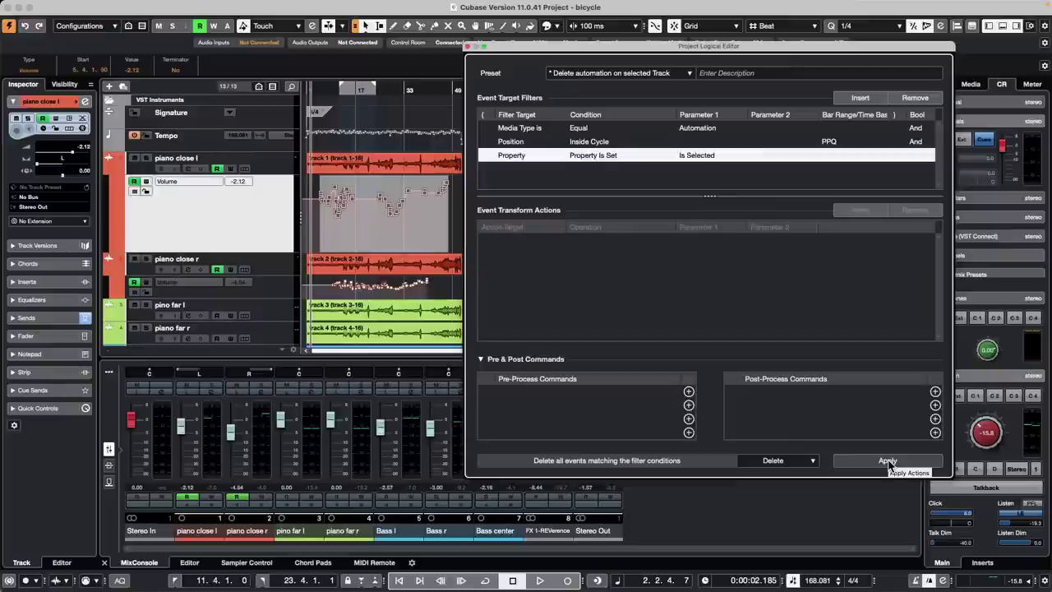
{"action": "left_click", "coordinate": [888, 462]}
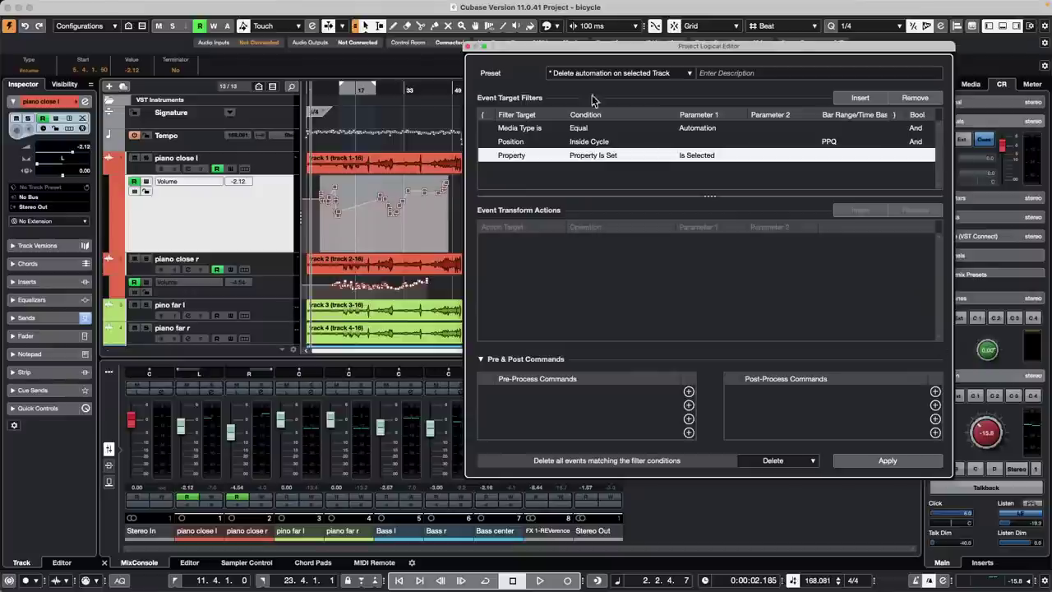
{"action": "left_click", "coordinate": [272, 219]}
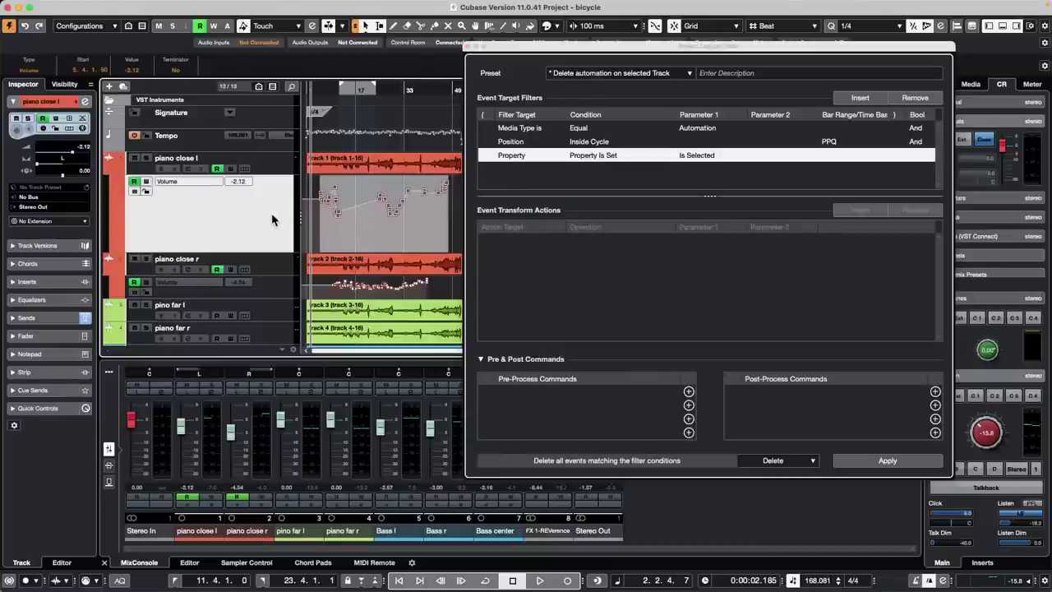
- Save the changed filter settings as a new preset named "AA Delete Automation"
{"action": "left_click", "coordinate": [689, 73]}
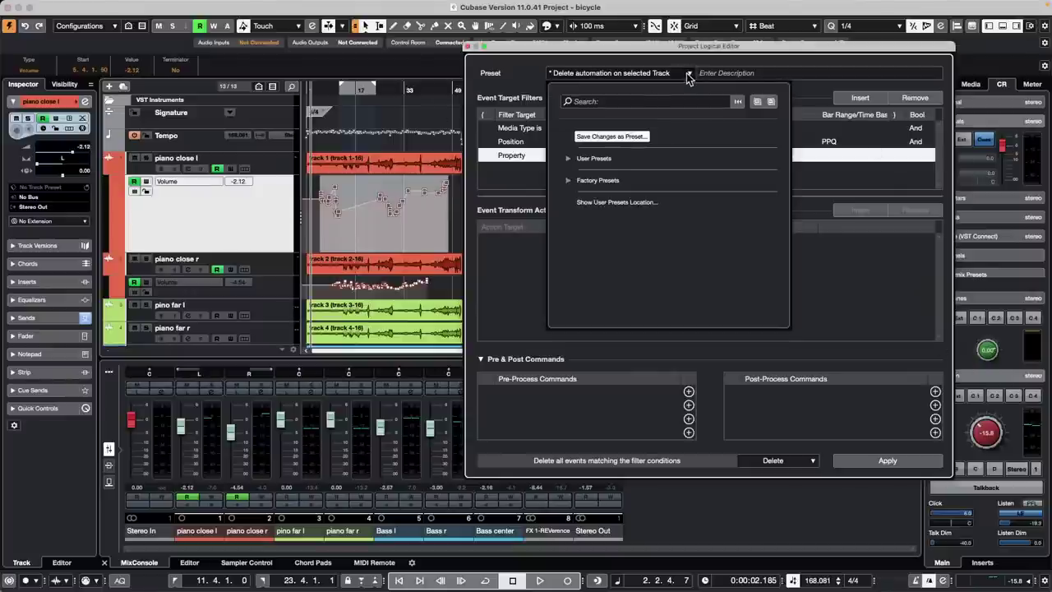
{"action": "left_click", "coordinate": [622, 144]}
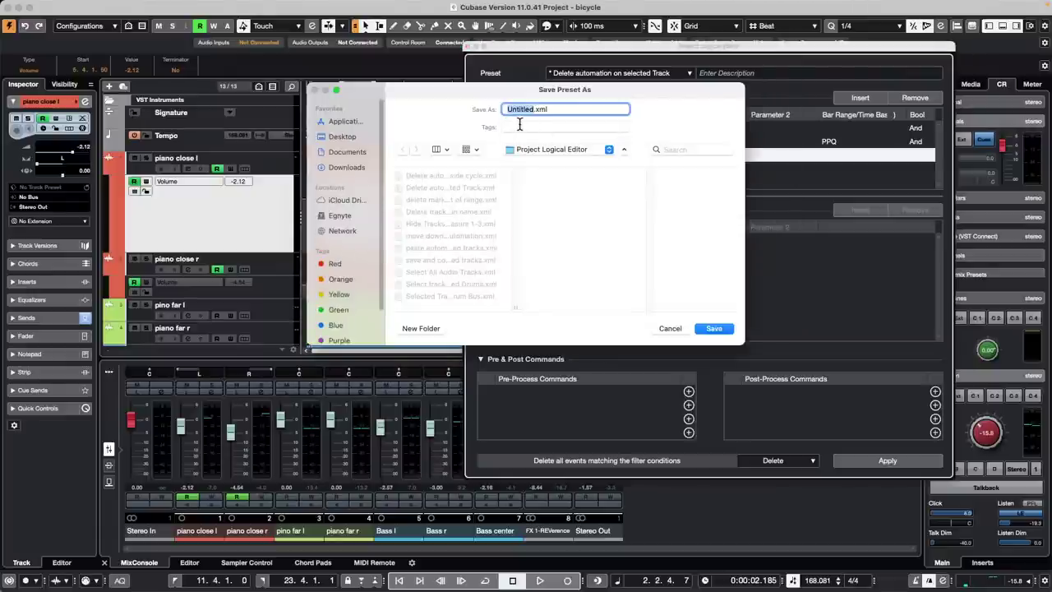
{"action": "type", "text": "AA Delete Automa"}
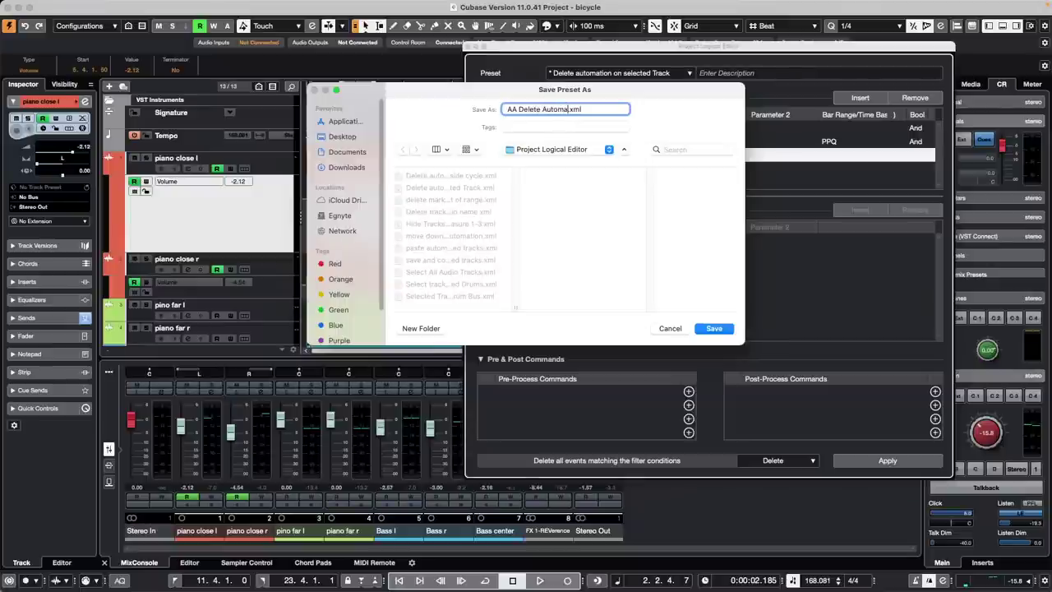
{"action": "type", "text": "tion"}
{"action": "key", "text": "Return"}
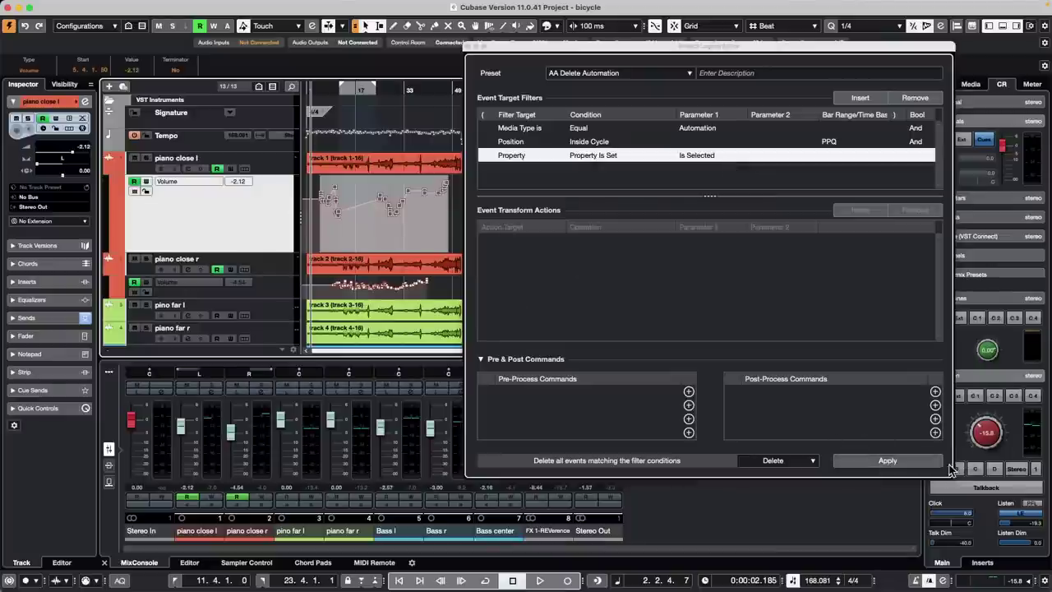
- Try applying the AA Delete Automation preset to the piano close l volume automation
{"action": "left_click", "coordinate": [915, 465]}
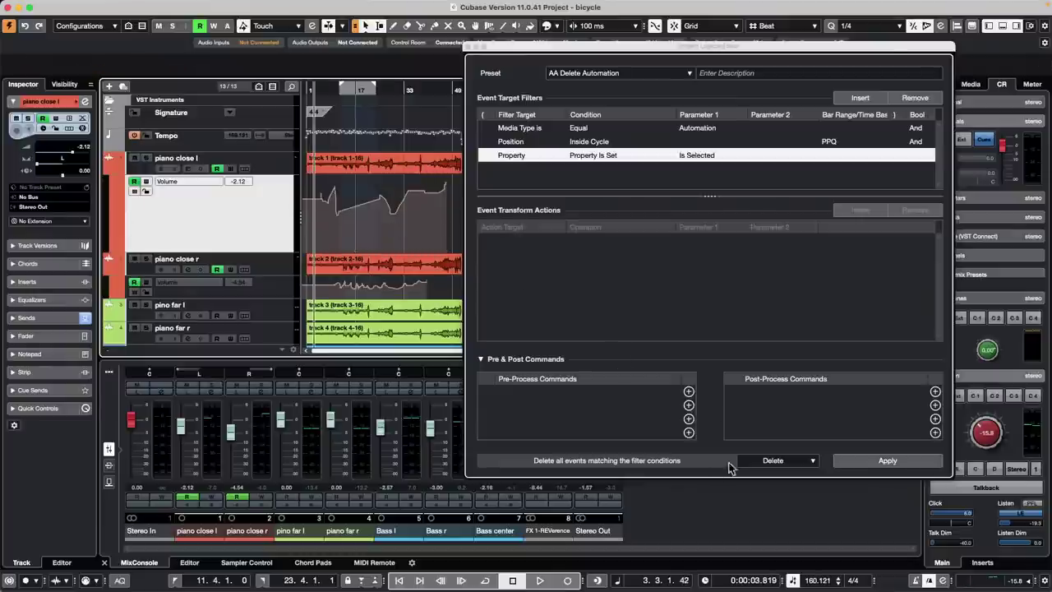
{"action": "left_click", "coordinate": [886, 463]}
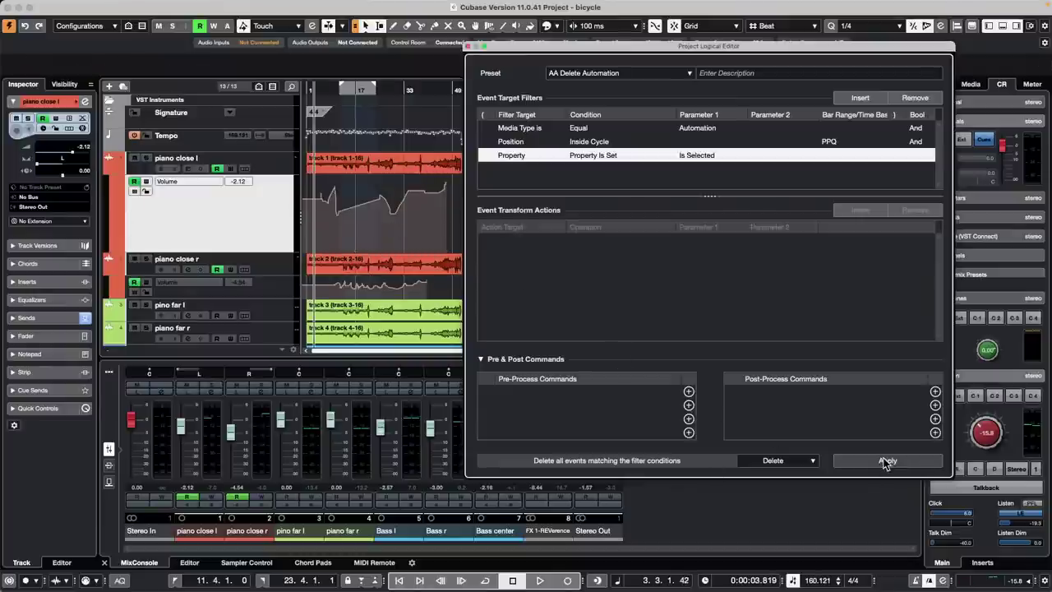
{"action": "left_click", "coordinate": [888, 460]}
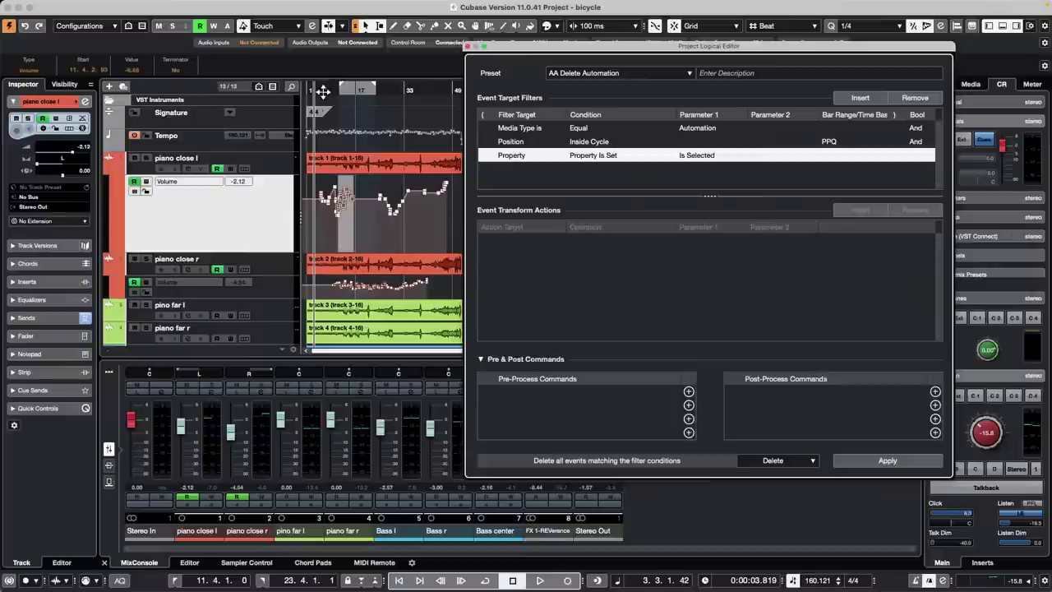
- Move the Project Logical Editor aside to uncover the enlarged cycle range with the piano close l automation
{"action": "left_click_drag", "start_coordinate": [342, 89], "coordinate": [333, 114]}
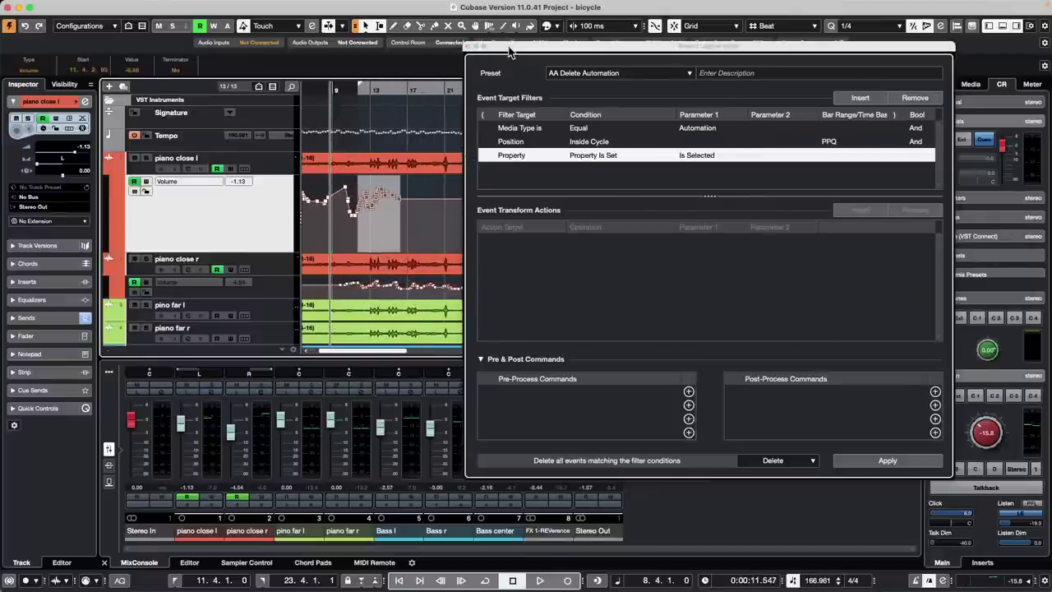
{"action": "left_click_drag", "start_coordinate": [512, 51], "coordinate": [662, 76]}
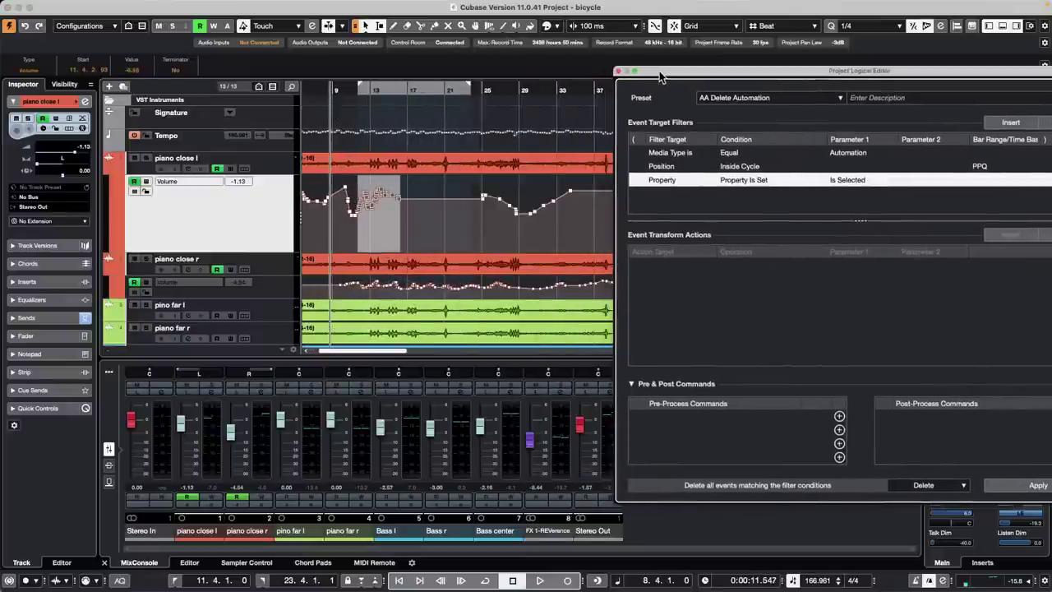
- Draw new freehand volume automation on the piano close l track across and beyond the cycle range
{"action": "right_click", "coordinate": [399, 210]}
{"action": "left_click", "coordinate": [429, 210]}
{"action": "left_click_drag", "start_coordinate": [352, 206], "coordinate": [546, 212]}
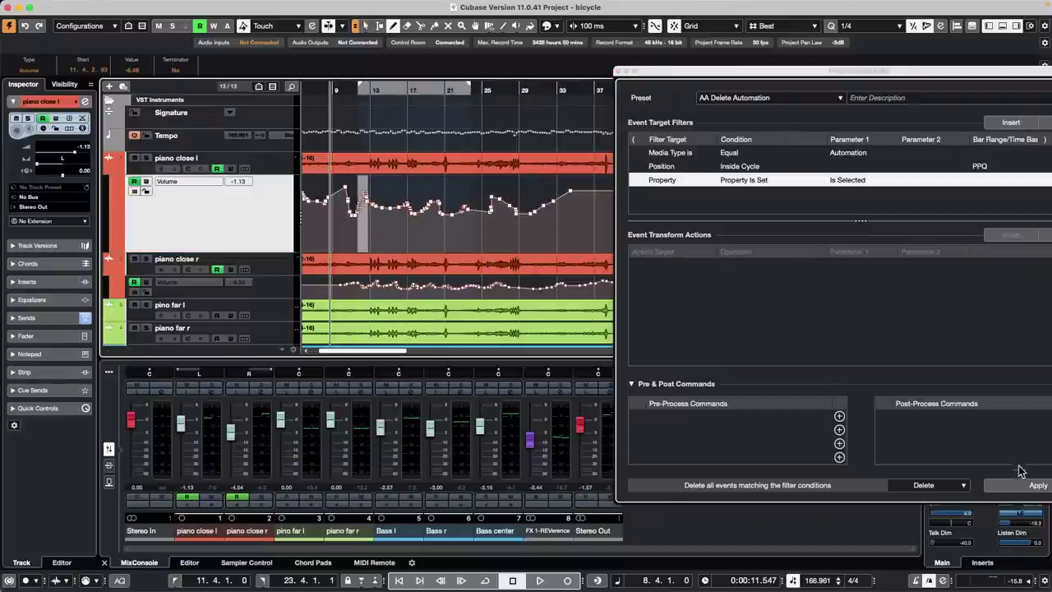
- Try applying the AA Delete Automation preset with none of the piano close l automation points selected
{"action": "key", "text": "1"}
{"action": "left_click", "coordinate": [433, 228]}
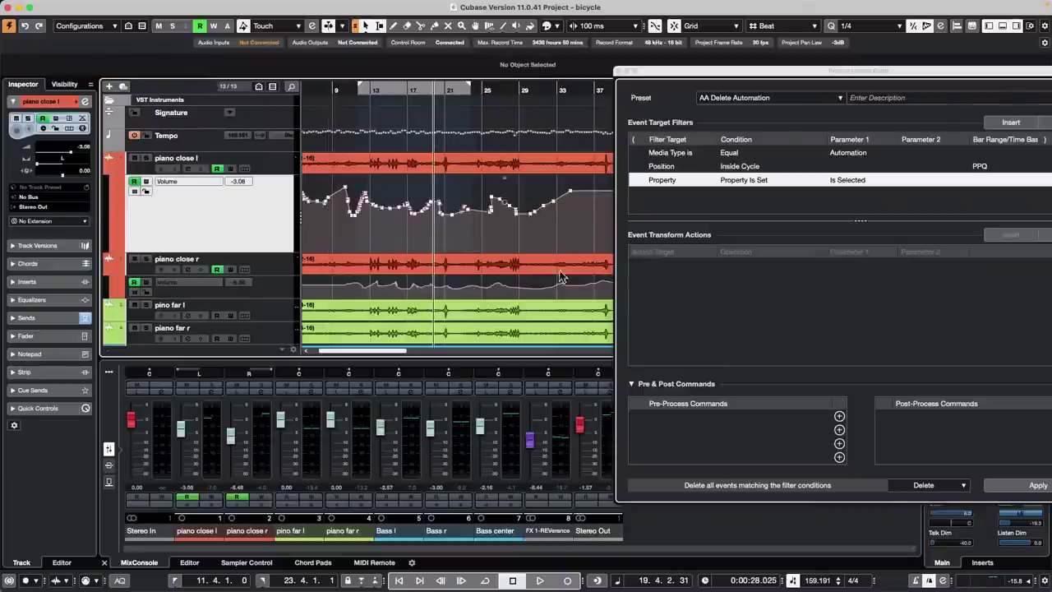
{"action": "left_click", "coordinate": [1037, 486]}
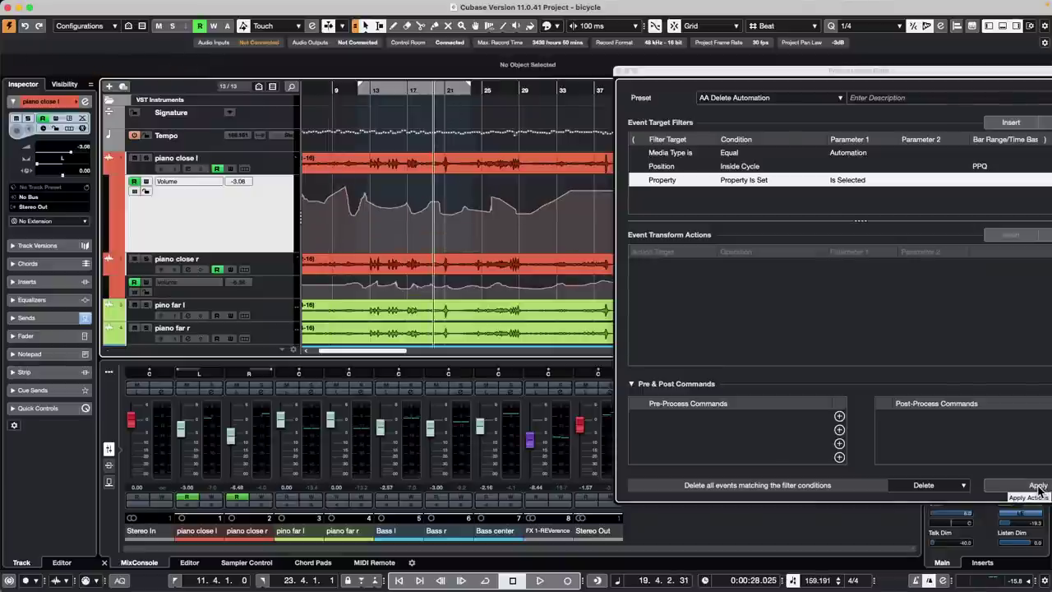
{"action": "left_click", "coordinate": [1038, 489]}
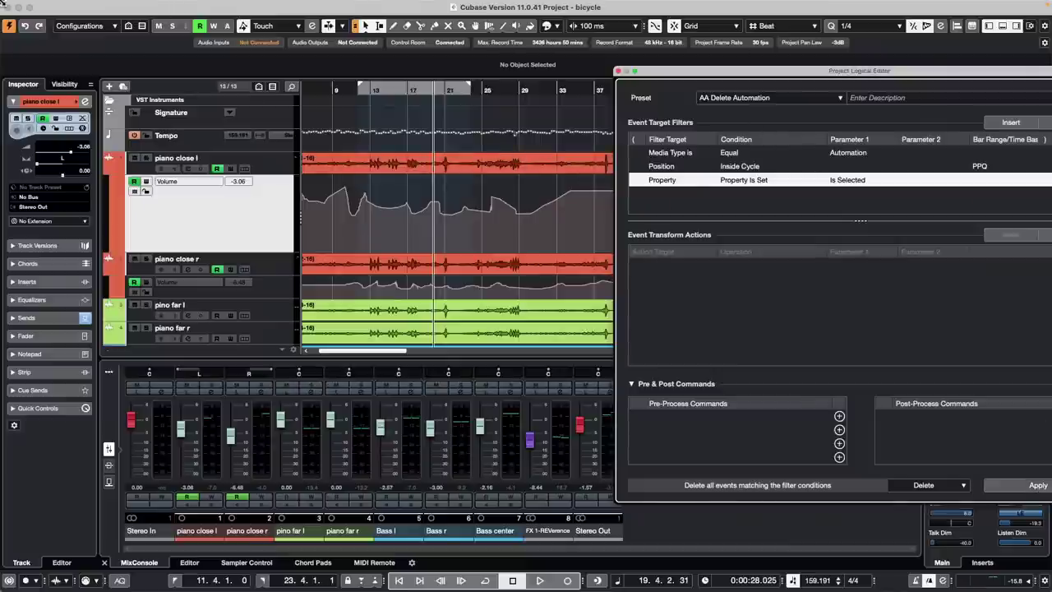
- Open the Key Commands window and expand the AA Delete selected track Automation macro
{"action": "left_click", "coordinate": [125, 6]}
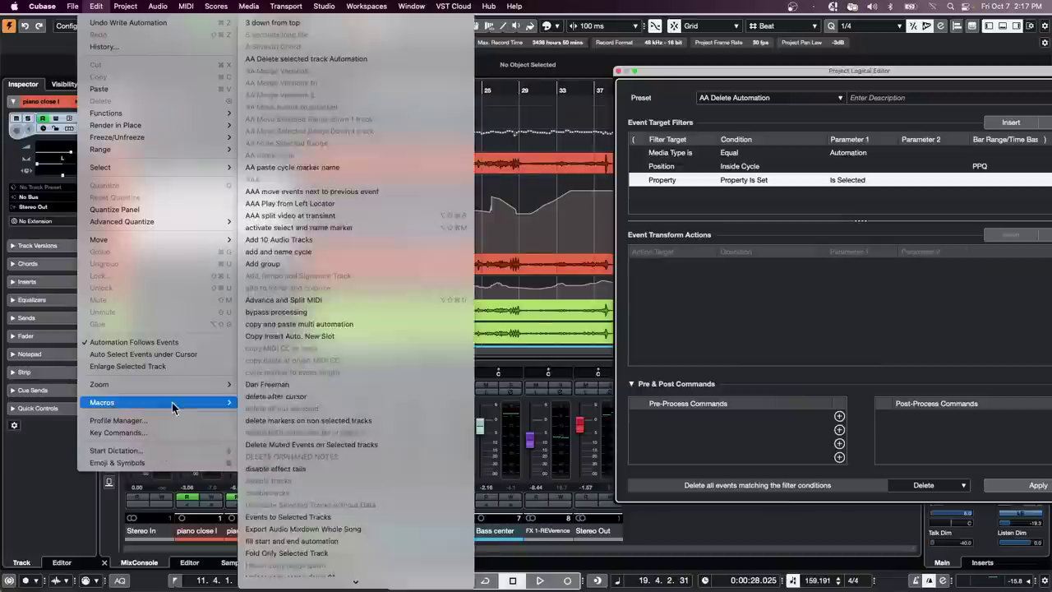
{"action": "left_click", "coordinate": [166, 434]}
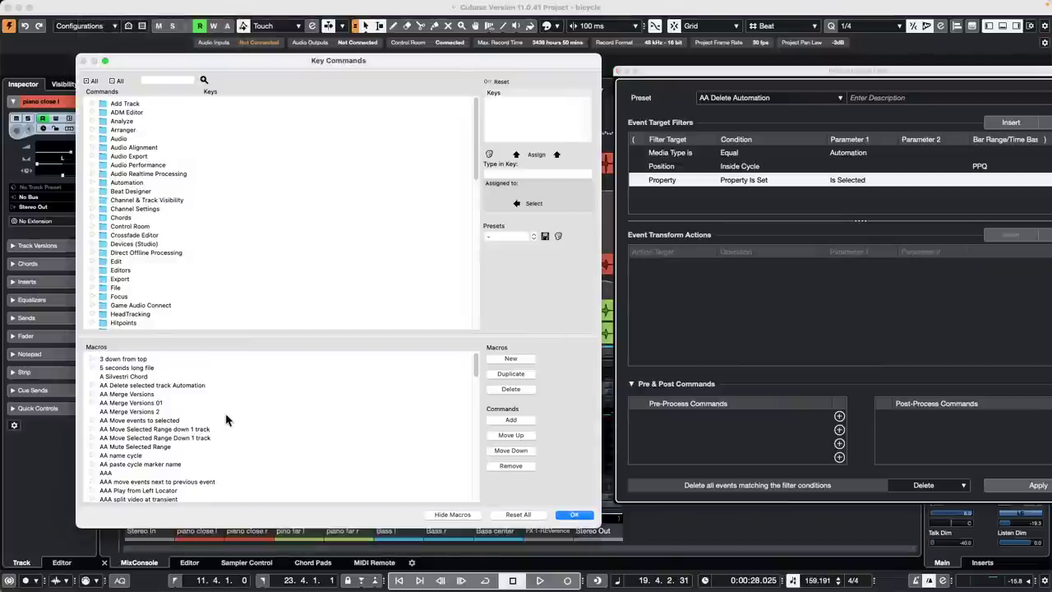
{"action": "left_click", "coordinate": [94, 385]}
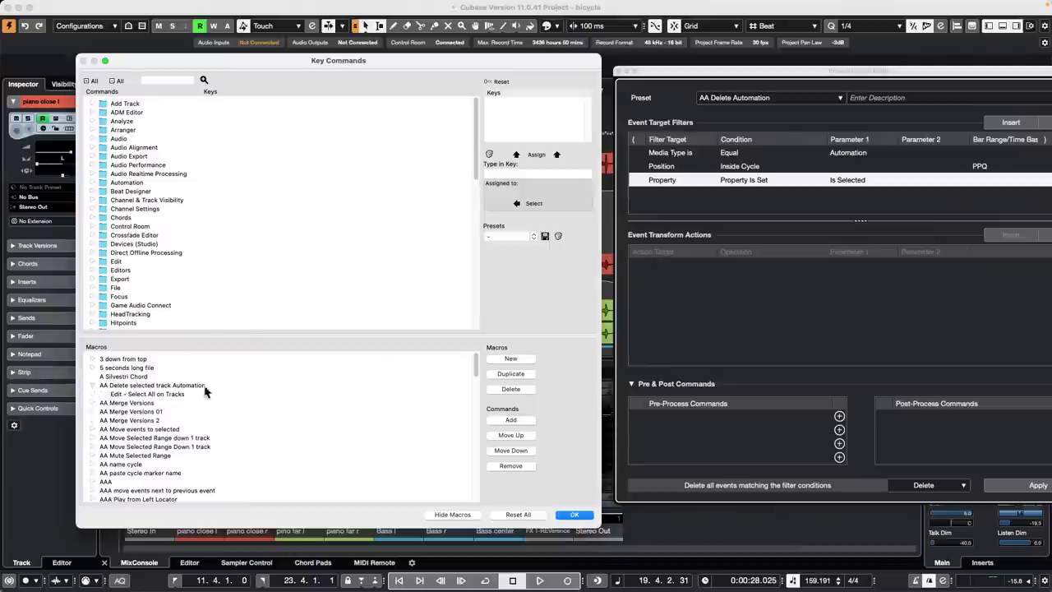
- Add the Process Project Logical Editor command AA Delete Automation after Edit - Select All on Tracks in the macro, and confirm
{"action": "scroll", "coordinate": [154, 227], "scroll_direction": "down", "scroll_amount": 10}
{"action": "scroll", "coordinate": [155, 227], "scroll_direction": "down", "scroll_amount": 5}
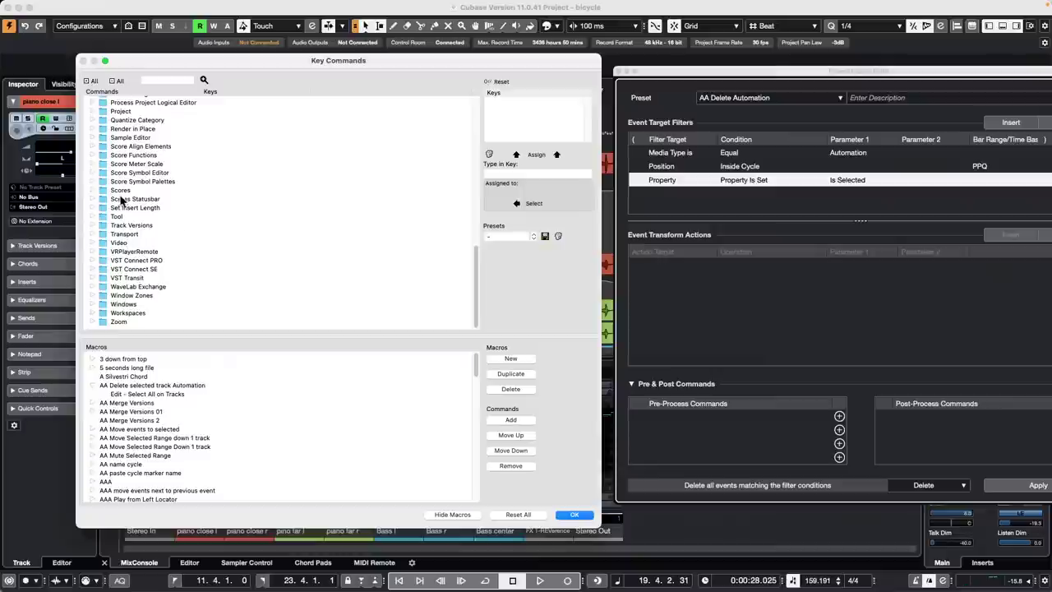
{"action": "scroll", "coordinate": [130, 204], "scroll_direction": "up", "scroll_amount": 2}
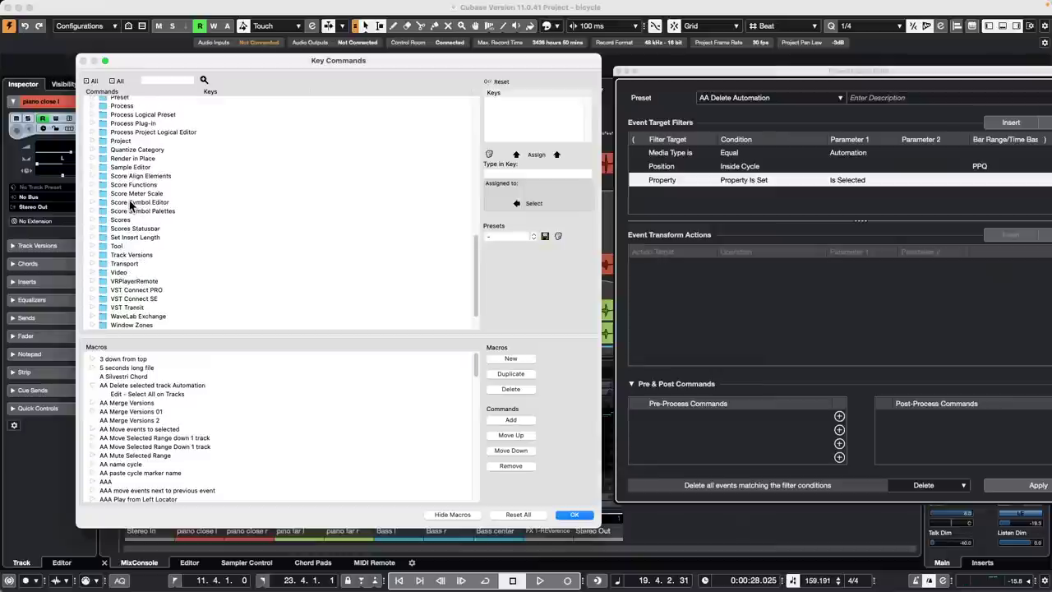
{"action": "left_click", "coordinate": [93, 132]}
{"action": "left_click", "coordinate": [156, 142]}
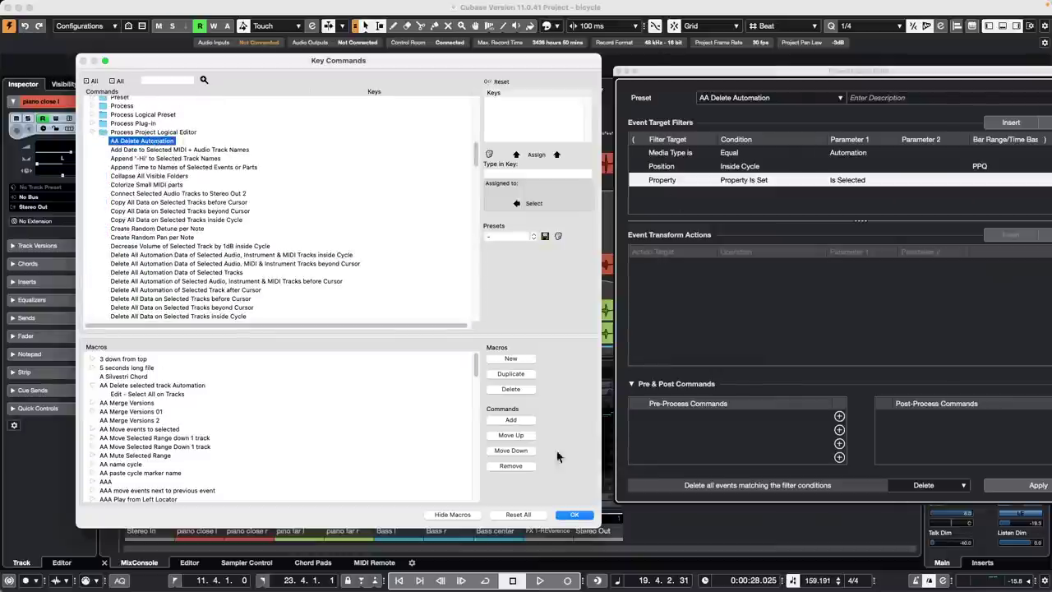
{"action": "left_click", "coordinate": [520, 421]}
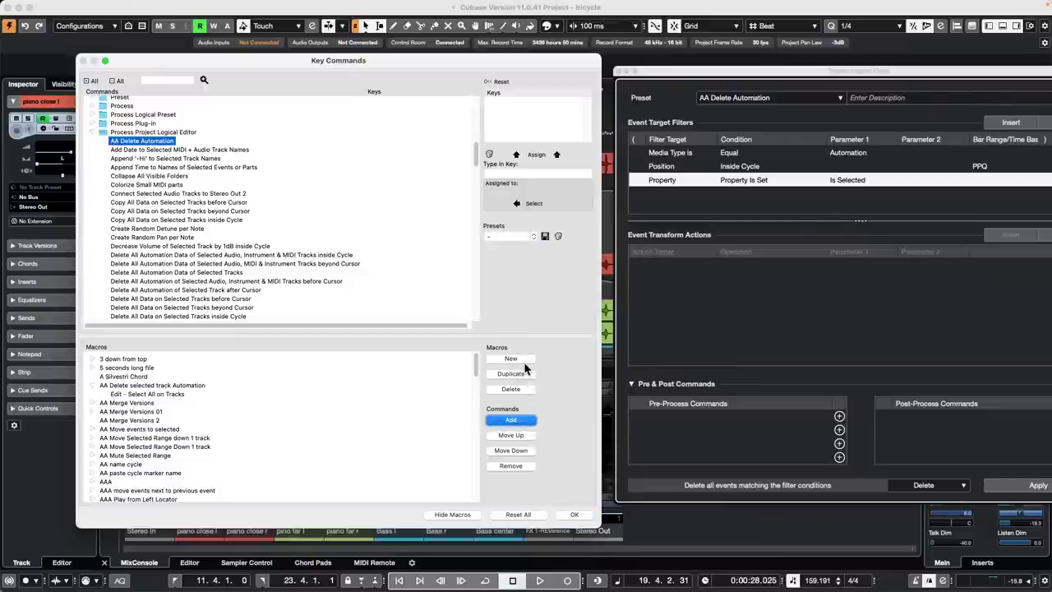
{"action": "left_click", "coordinate": [145, 141]}
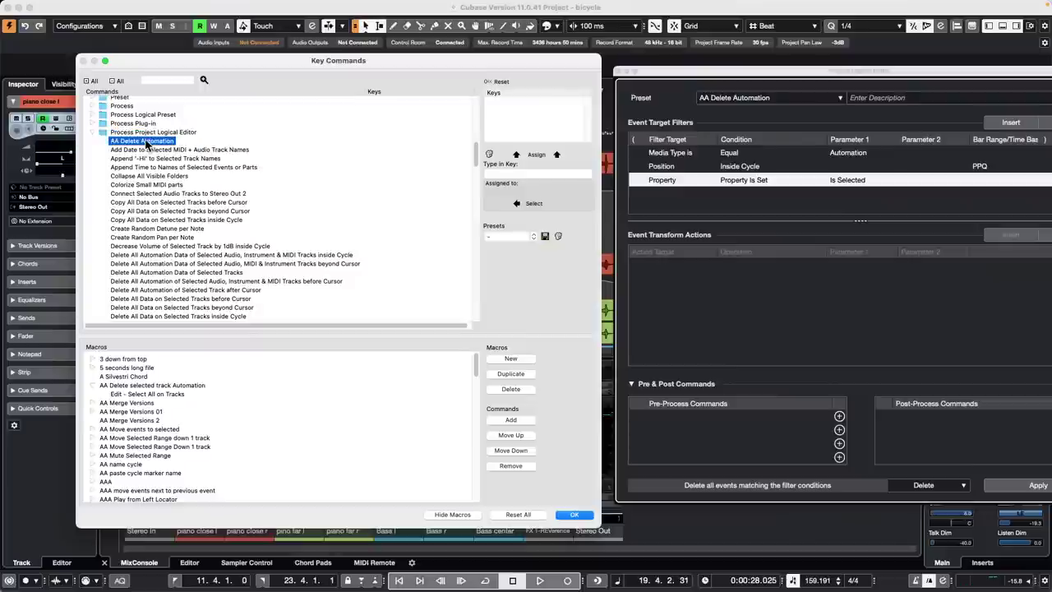
{"action": "left_click", "coordinate": [158, 394]}
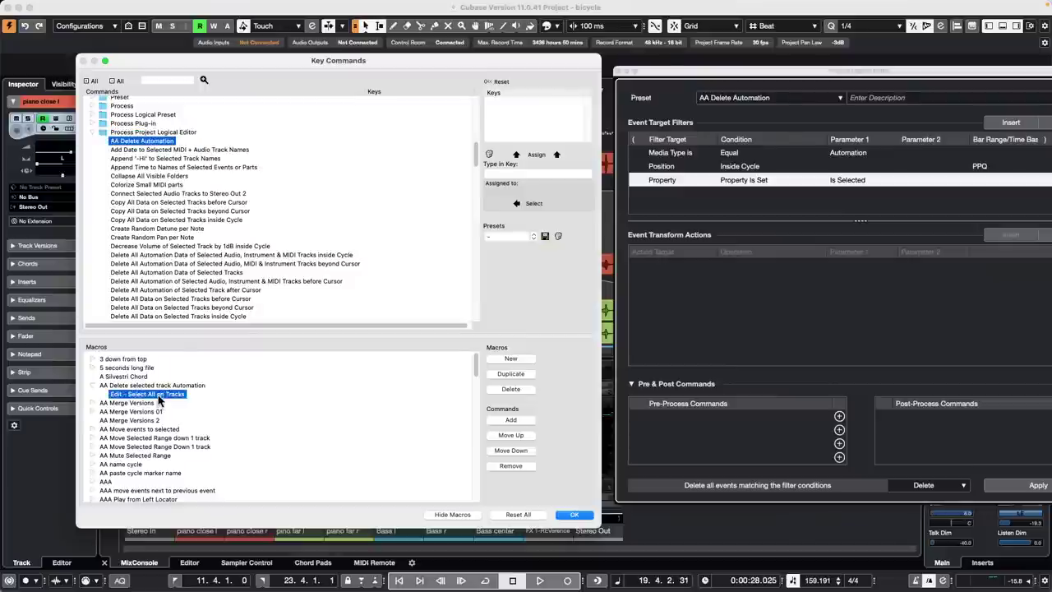
{"action": "left_click", "coordinate": [511, 420]}
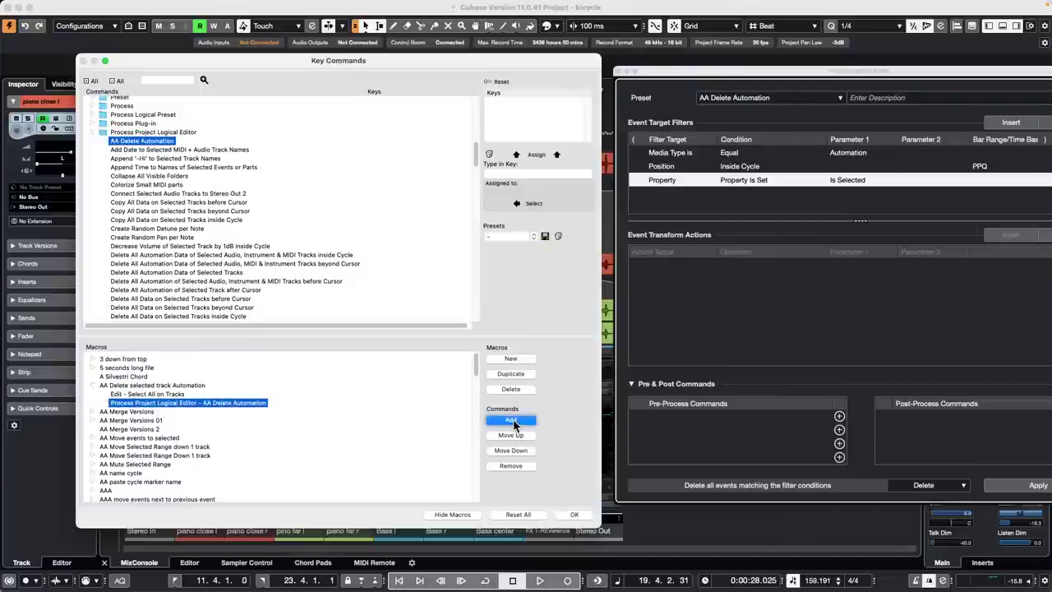
{"action": "left_click", "coordinate": [574, 515]}
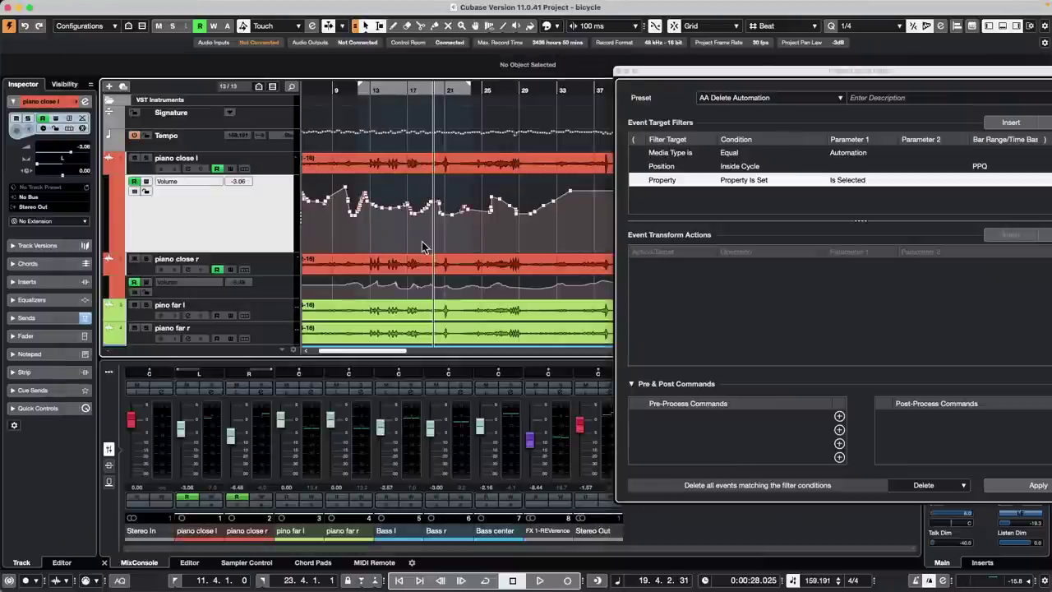
- Enlarge the piano close r volume lane and run the AA Delete selected track Automation macro on the piano close l volume lane
{"action": "left_click", "coordinate": [224, 297]}
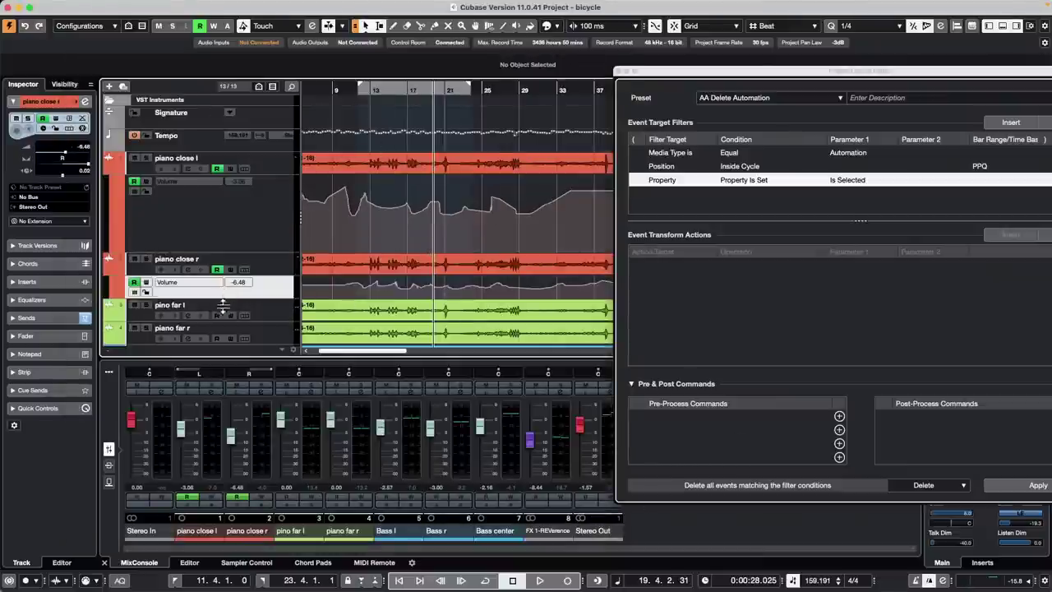
{"action": "left_click", "coordinate": [233, 215]}
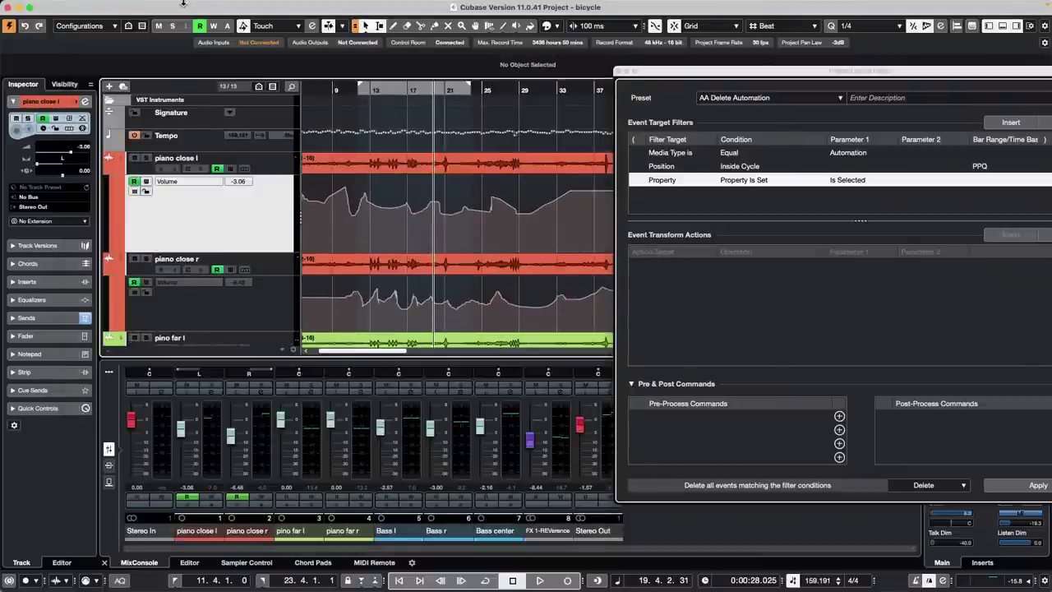
{"action": "left_click", "coordinate": [125, 7]}
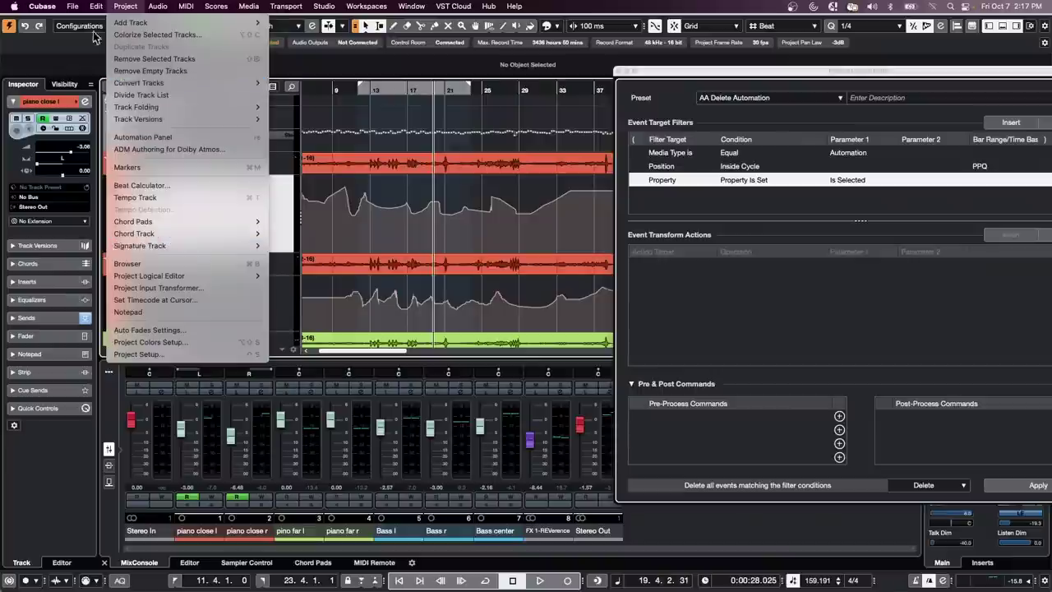
{"action": "mouse_move", "coordinate": [87, 7]}
{"action": "mouse_move", "coordinate": [217, 401]}
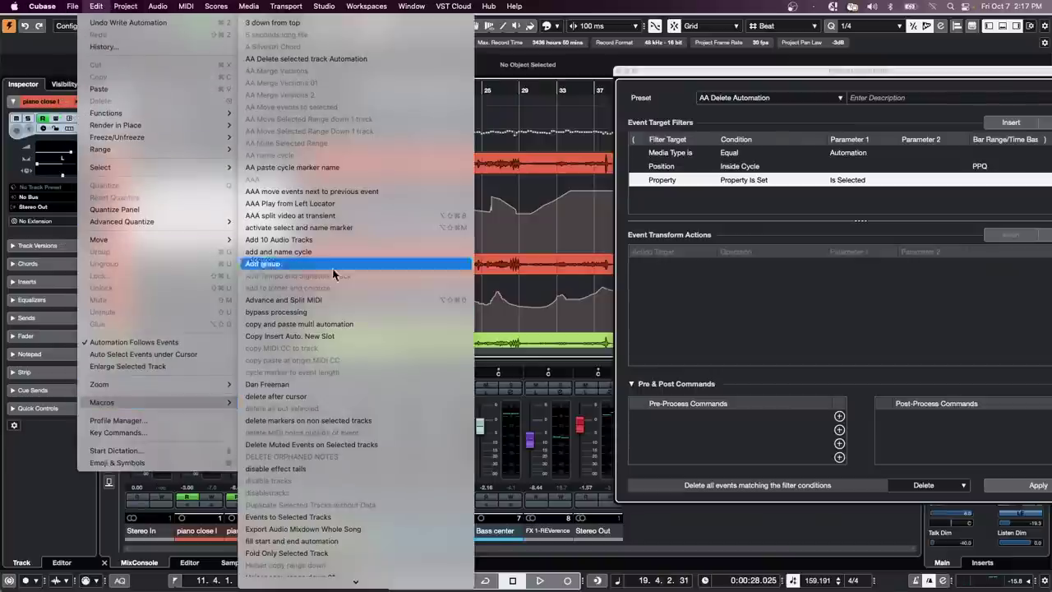
{"action": "left_click", "coordinate": [349, 59]}
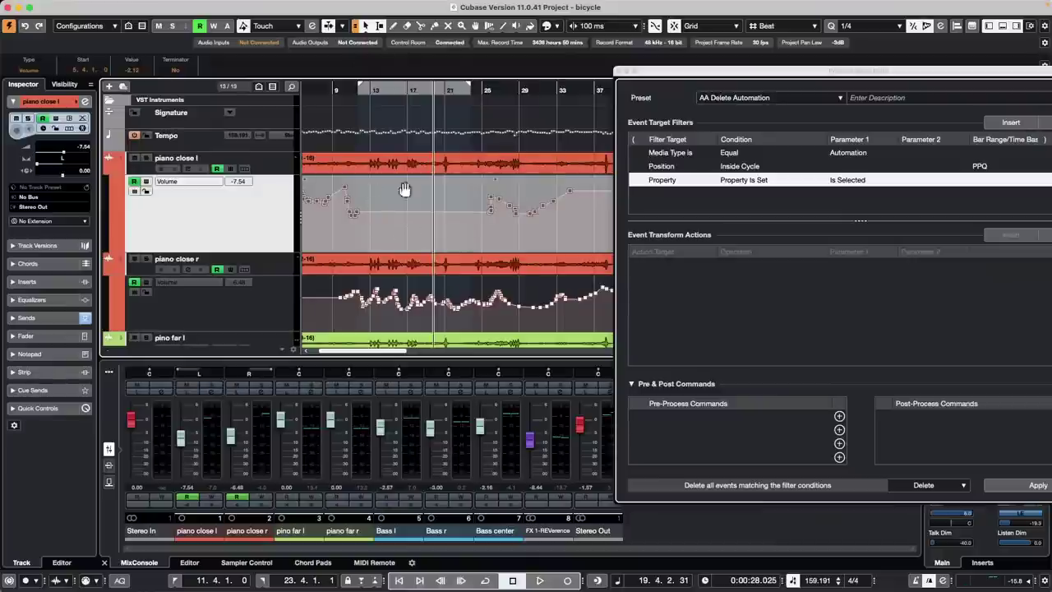
{"action": "left_click", "coordinate": [383, 109]}
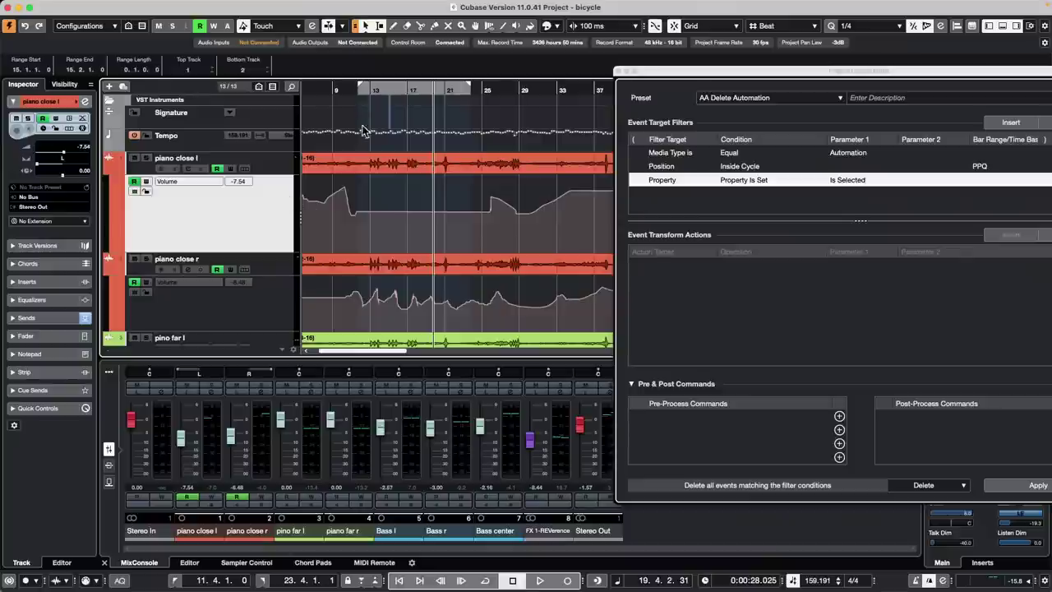
- Review the commands inside the AA Delete selected track Automation macro in Key Commands against the project's volume lanes
{"action": "mouse_move", "coordinate": [129, 4]}
{"action": "left_click", "coordinate": [96, 6]}
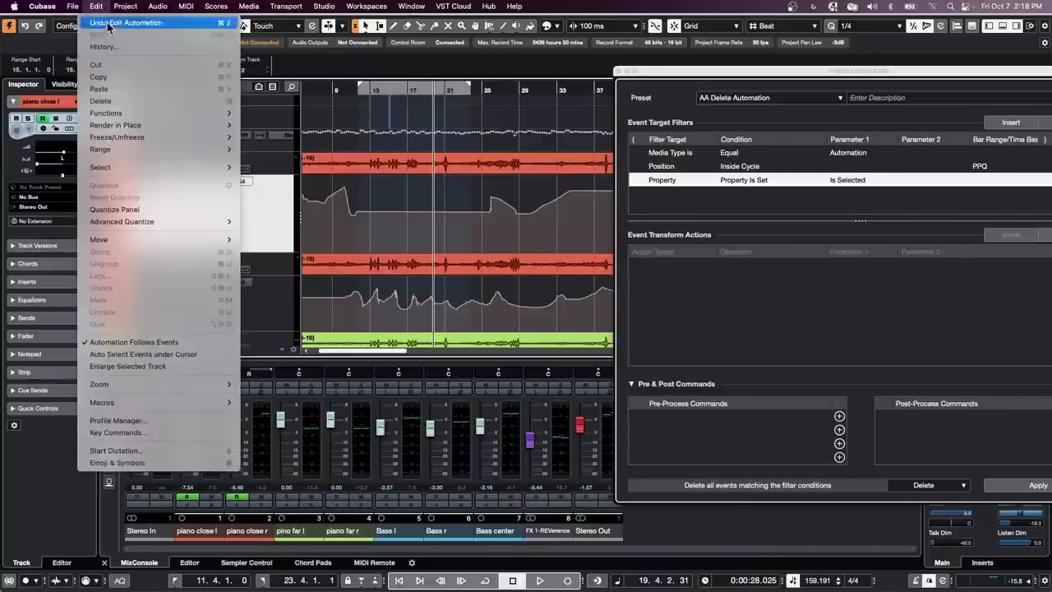
{"action": "left_click", "coordinate": [142, 433]}
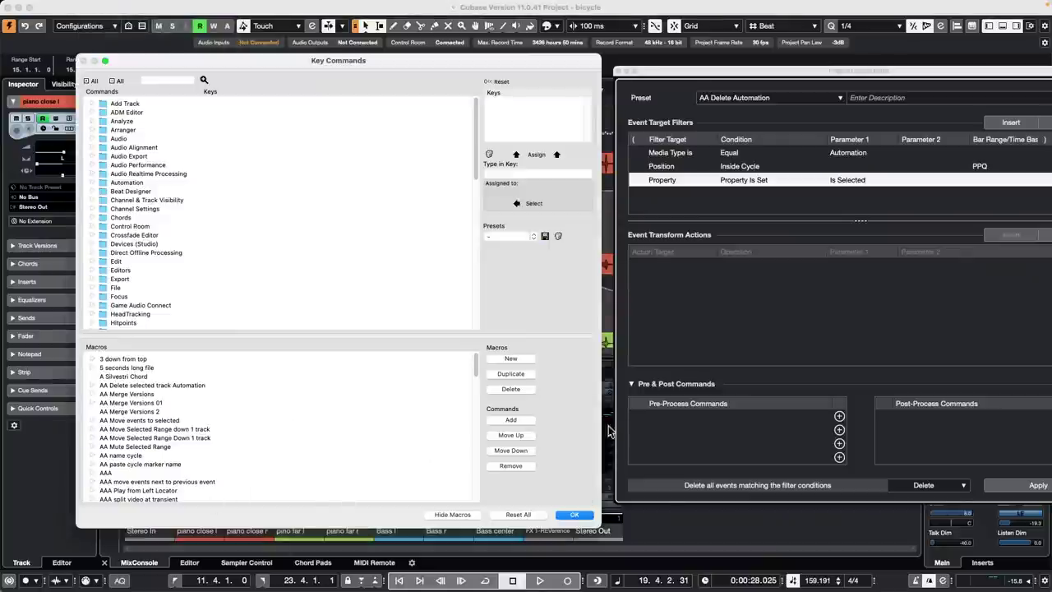
{"action": "left_click", "coordinate": [452, 515]}
{"action": "left_click", "coordinate": [452, 515]}
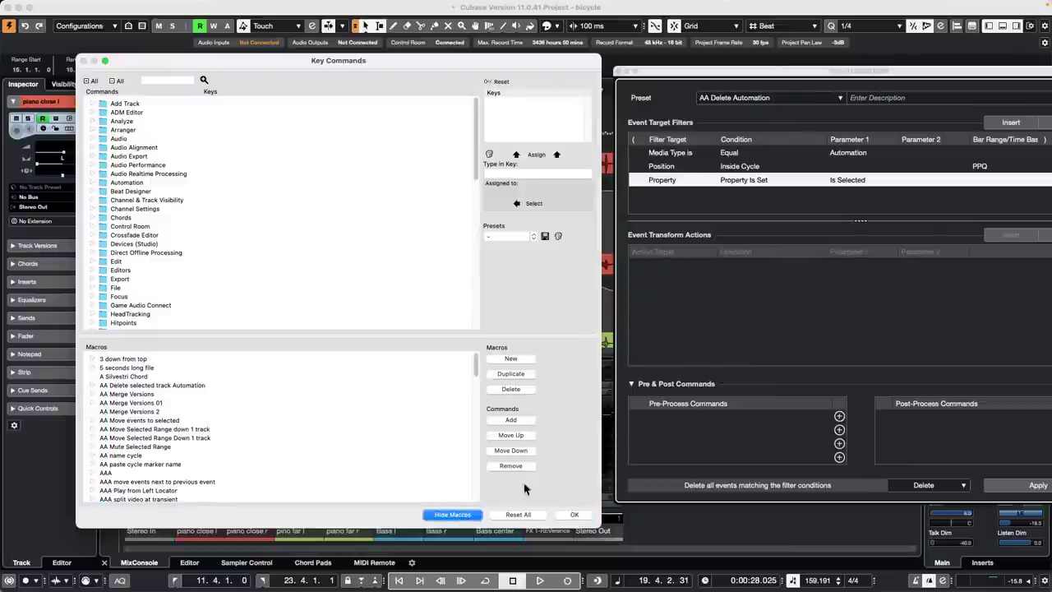
{"action": "left_click", "coordinate": [94, 385]}
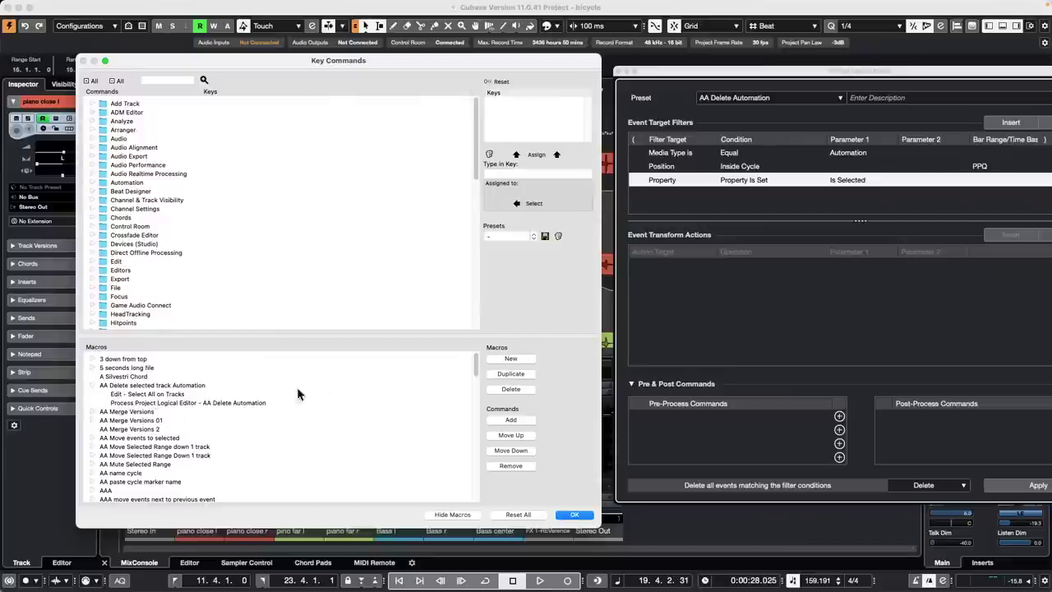
{"action": "left_click_drag", "start_coordinate": [197, 58], "coordinate": [530, 91]}
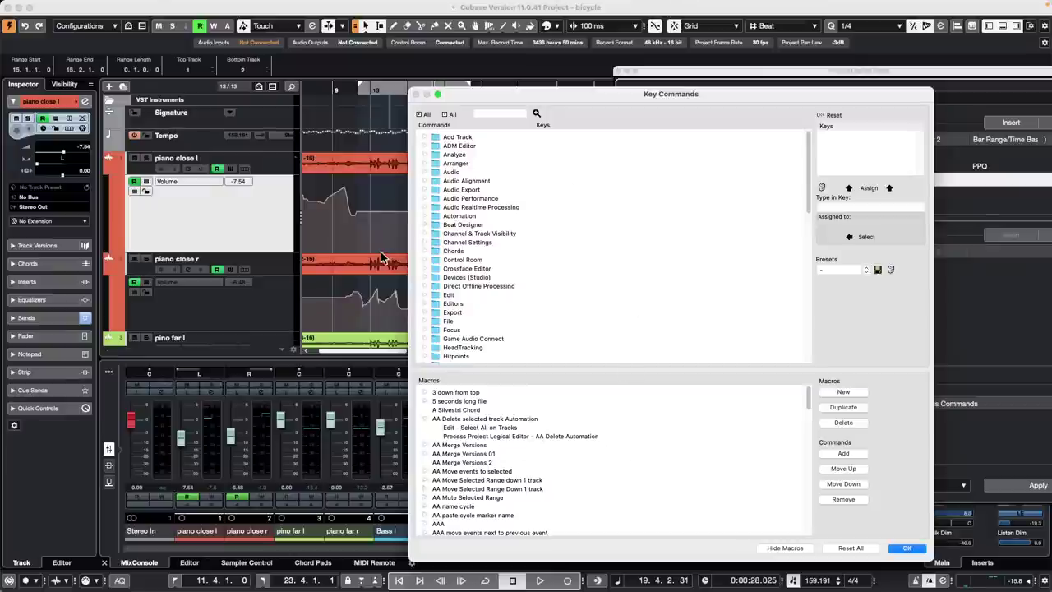
{"action": "left_click_drag", "start_coordinate": [576, 99], "coordinate": [234, 82]}
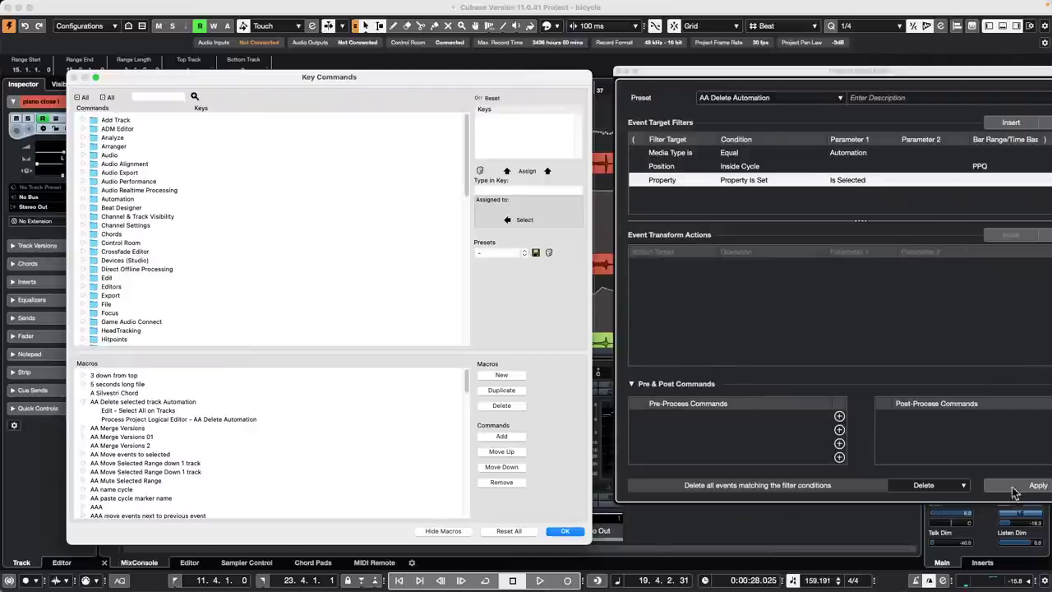
{"action": "left_click", "coordinate": [566, 531]}
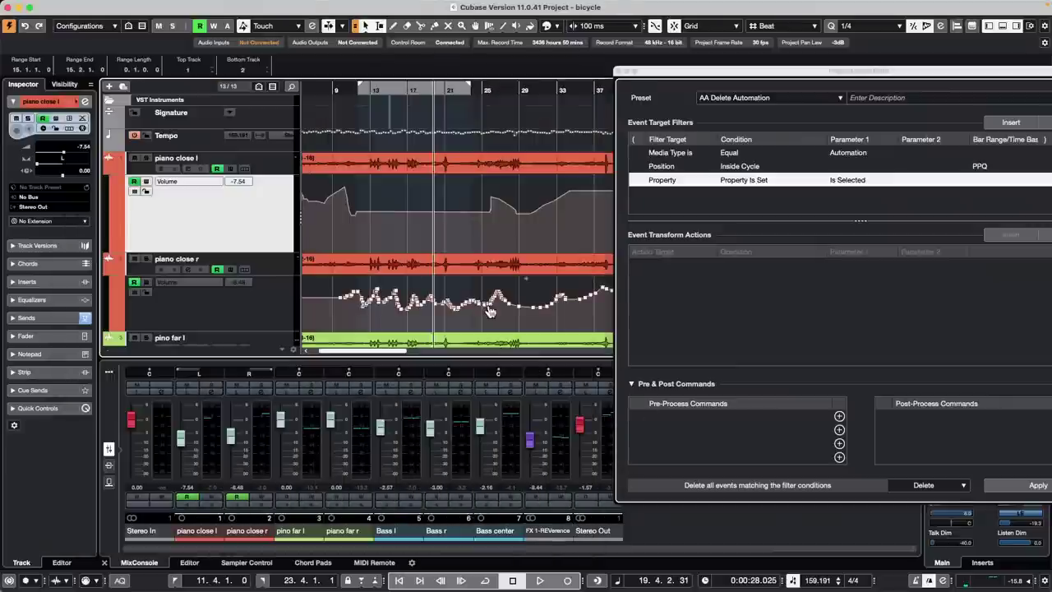
- Redraw freehand volume automation on the piano close l lane inside the cycle range
{"action": "right_click", "coordinate": [393, 213]}
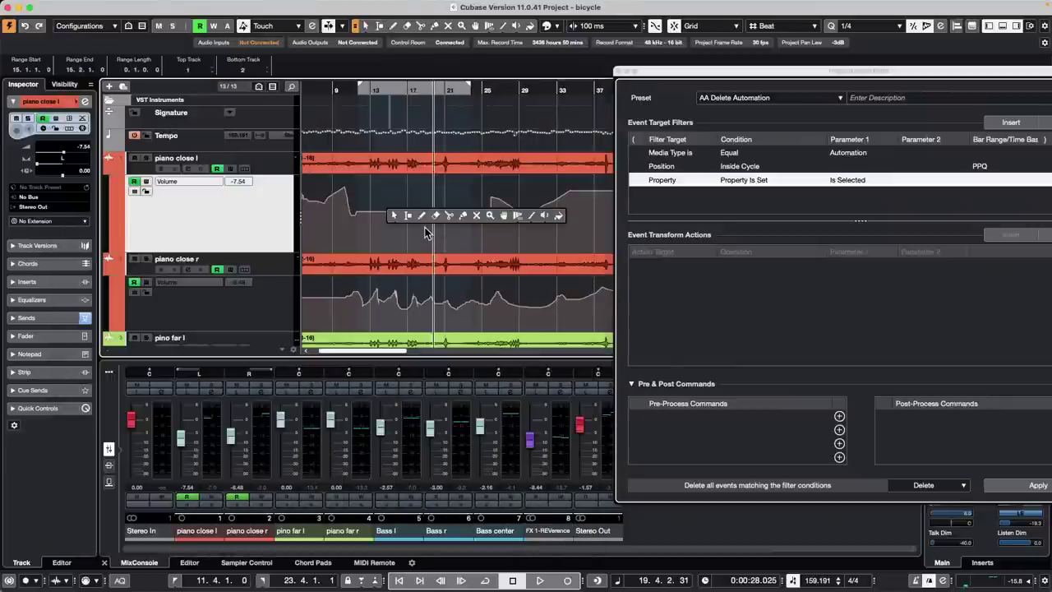
{"action": "left_click", "coordinate": [422, 215]}
{"action": "mouse_move", "coordinate": [383, 205]}
{"action": "left_mouse_down"}
{"action": "mouse_move", "coordinate": [409, 215]}
{"action": "mouse_move", "coordinate": [501, 211]}
{"action": "left_mouse_up"}
- Run the AA Delete selected track Automation macro on the piano close r volume lane and switch to the Range Selection tool
{"action": "left_click", "coordinate": [254, 296]}
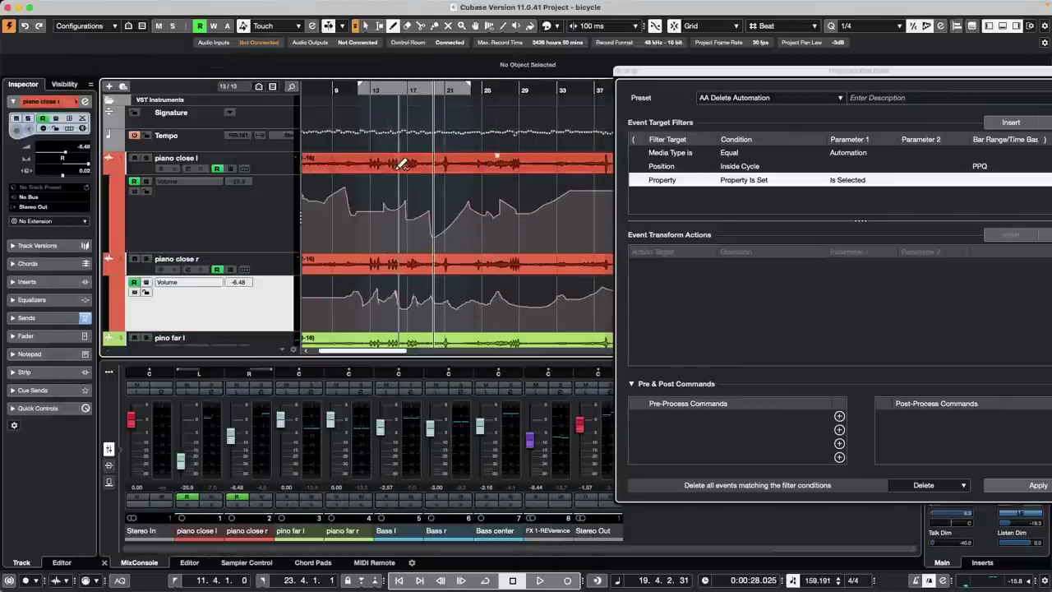
{"action": "mouse_move", "coordinate": [169, 5]}
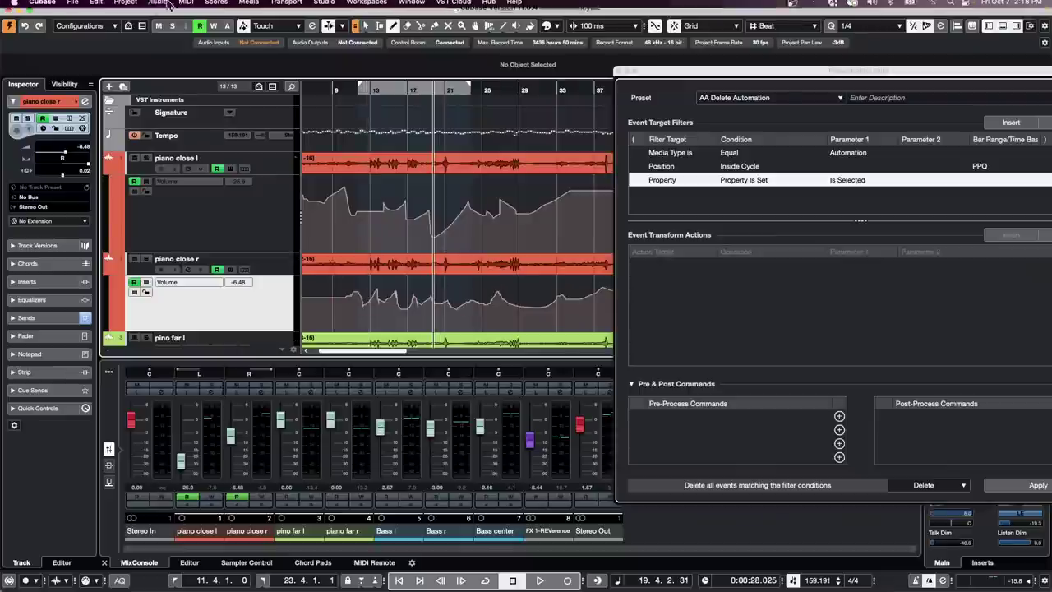
{"action": "left_click", "coordinate": [105, 6]}
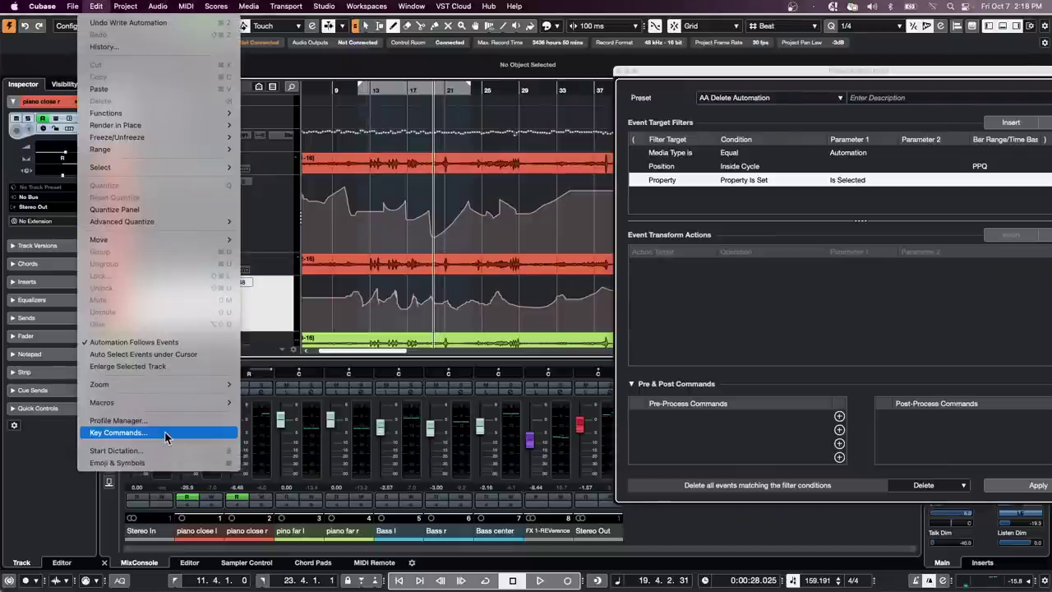
{"action": "mouse_move", "coordinate": [103, 402]}
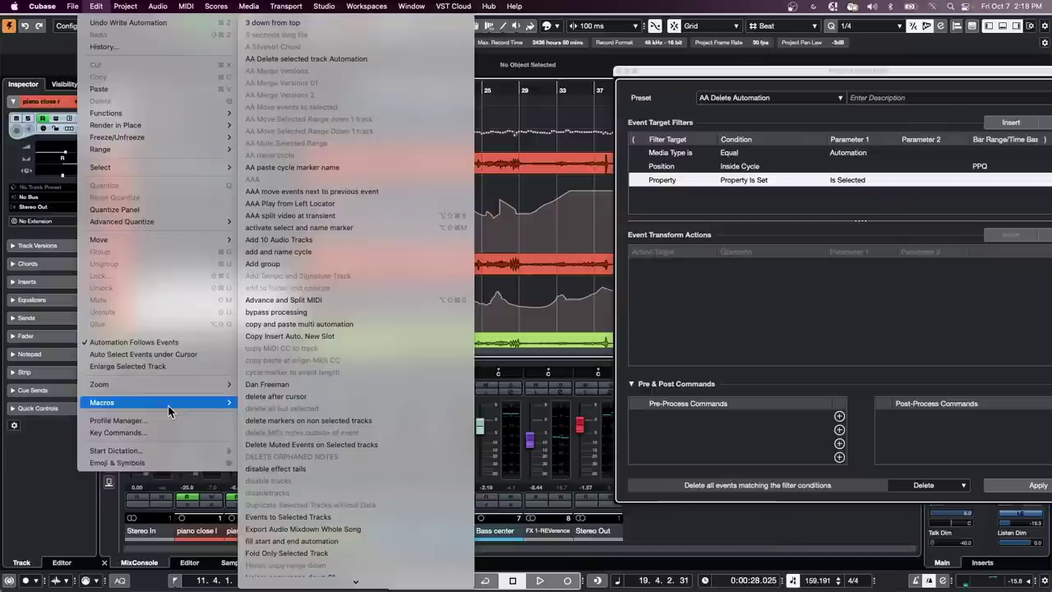
{"action": "left_click", "coordinate": [316, 59]}
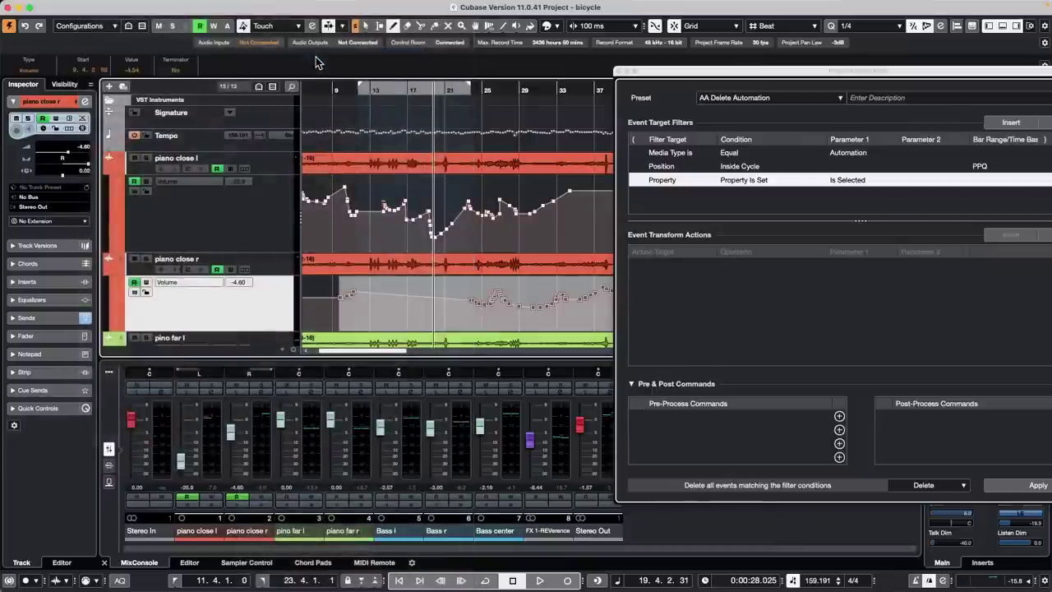
{"action": "right_click", "coordinate": [317, 291]}
{"action": "left_click", "coordinate": [332, 287]}
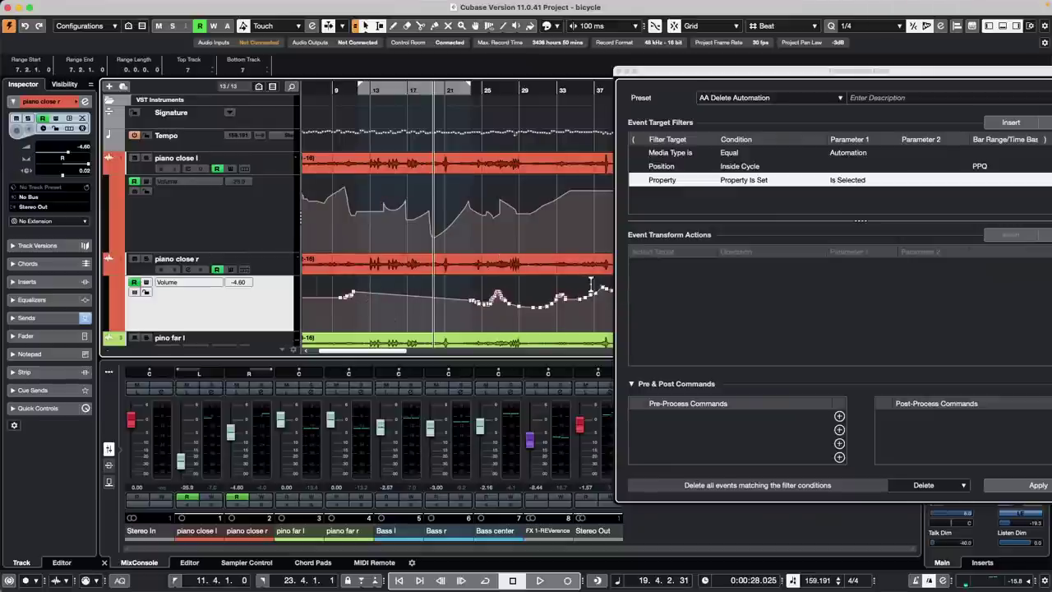
- Close the Project Logical Editor and leave the macro list without running anything
{"action": "left_click_drag", "start_coordinate": [789, 78], "coordinate": [664, 46]}
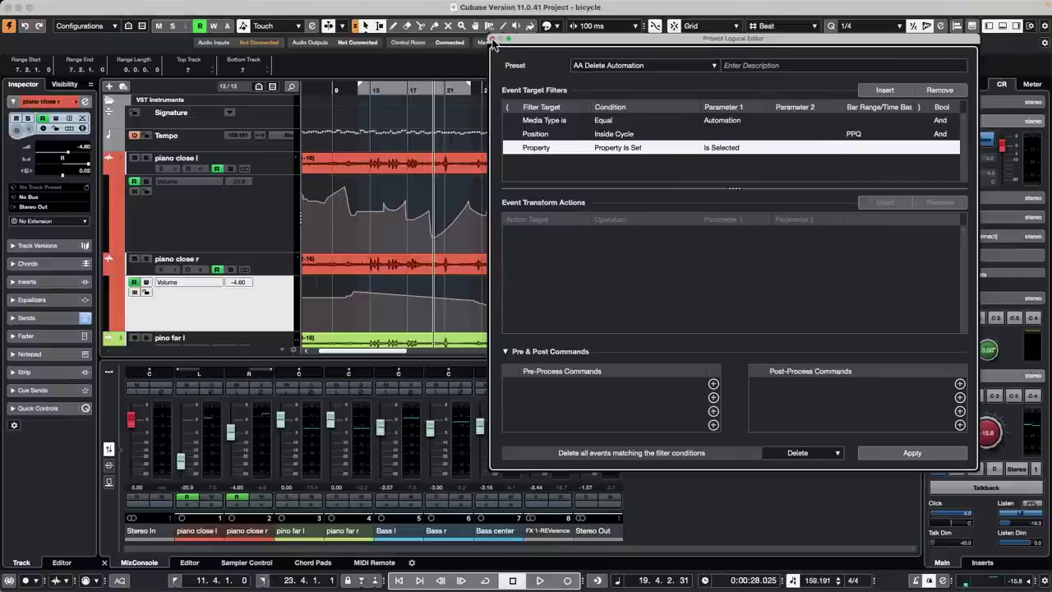
{"action": "left_click", "coordinate": [492, 38]}
{"action": "left_click", "coordinate": [106, 7]}
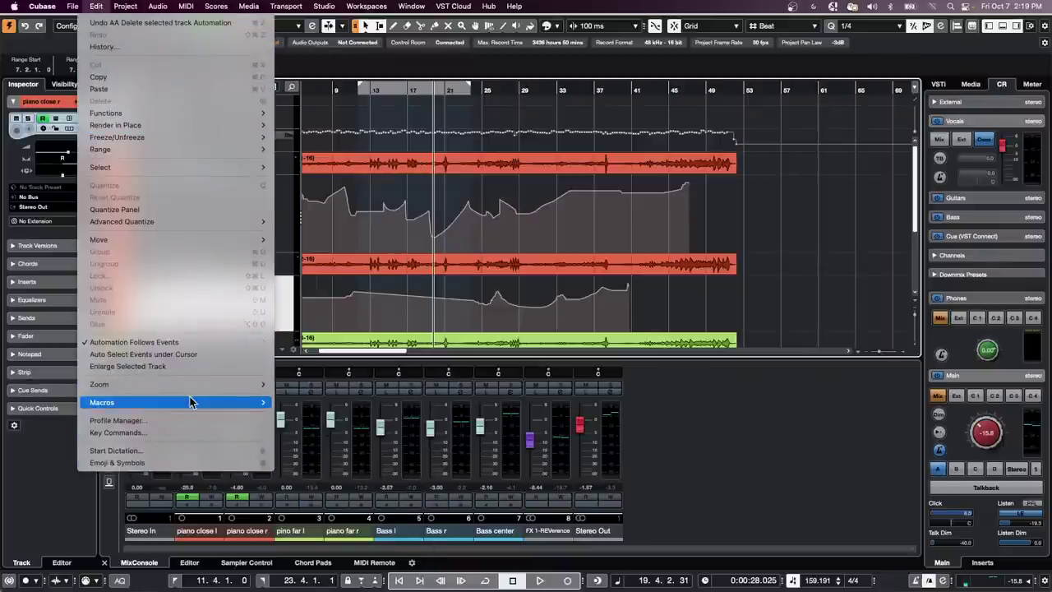
{"action": "mouse_move", "coordinate": [189, 401]}
{"action": "left_click", "coordinate": [761, 235]}
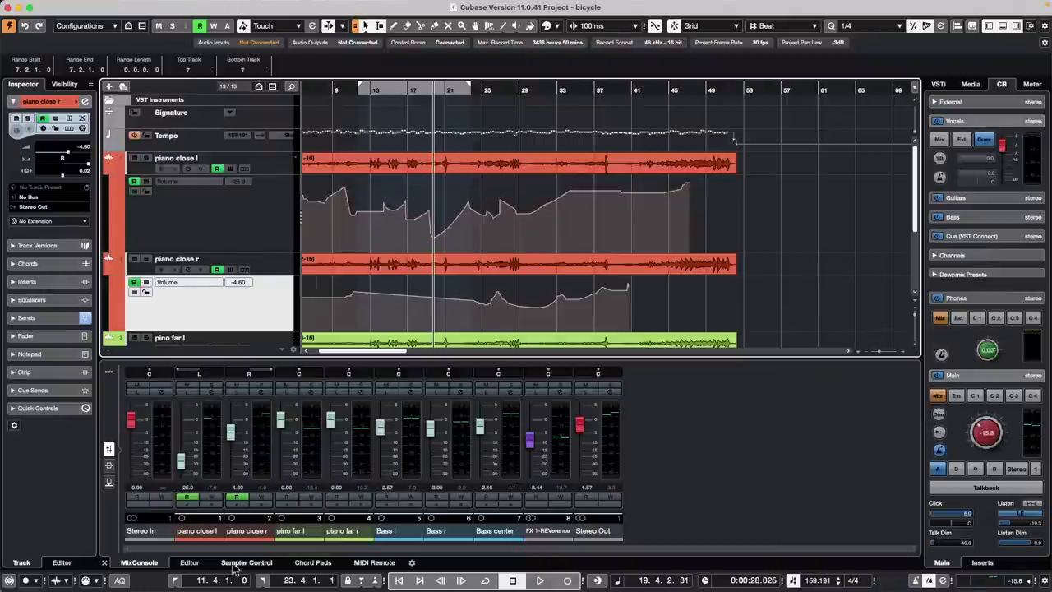
- Open the ChoiSauce - 100 controller in MIDI Remote and review the controllers and scripts in the MIDI Remote Manager
{"action": "left_click", "coordinate": [189, 566]}
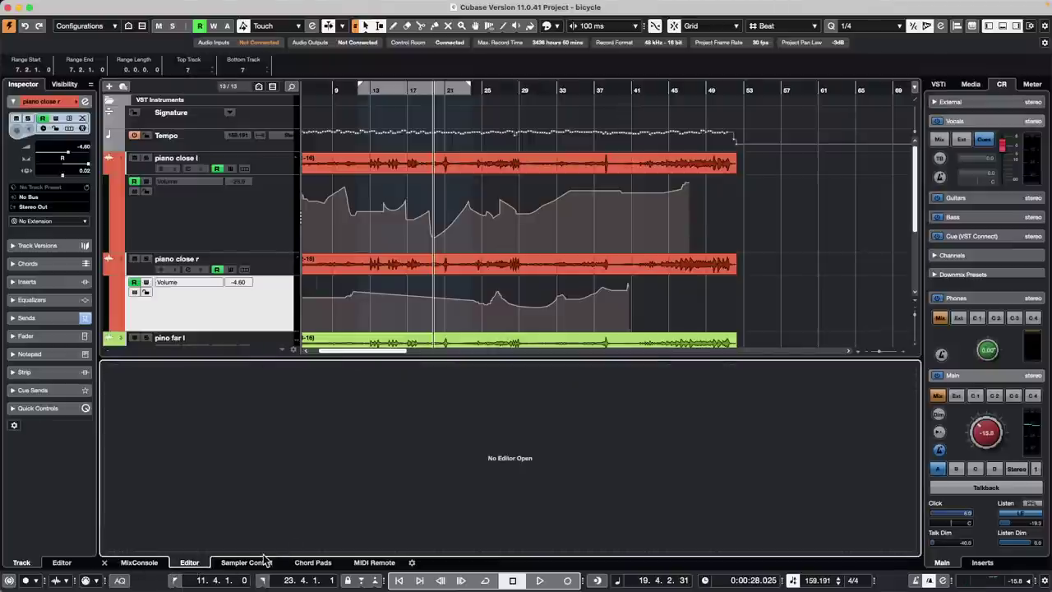
{"action": "left_click", "coordinate": [374, 562]}
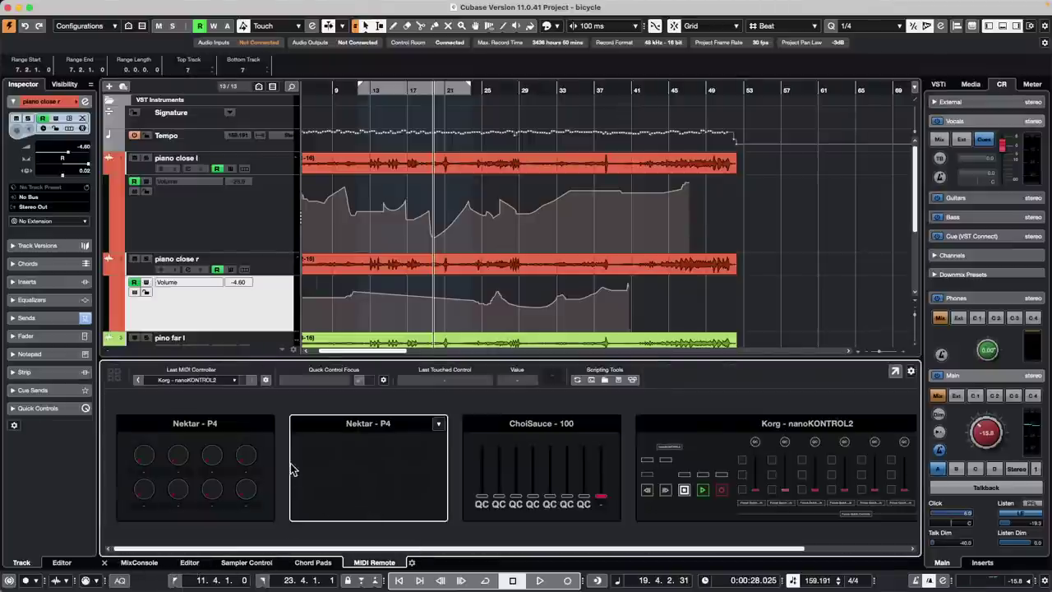
{"action": "left_click", "coordinate": [509, 448]}
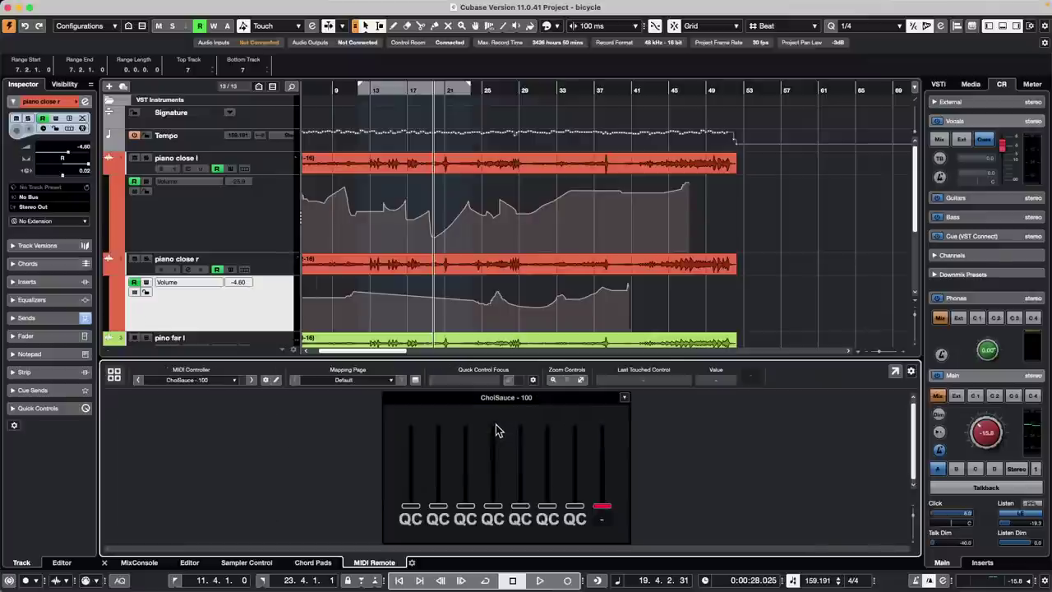
{"action": "left_click", "coordinate": [264, 381]}
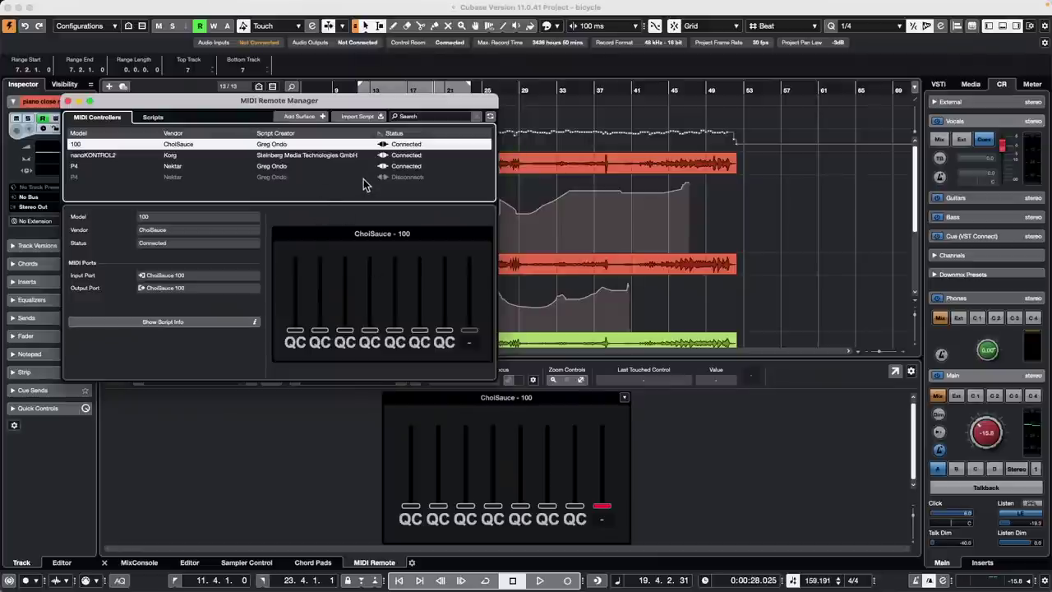
{"action": "left_click", "coordinate": [152, 119]}
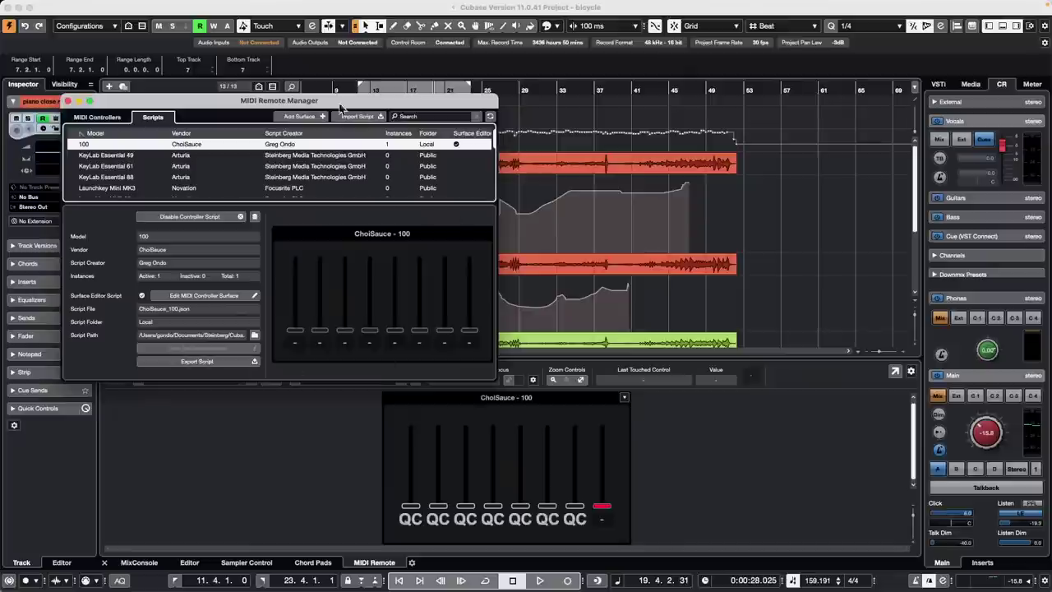
{"action": "left_click", "coordinate": [68, 101]}
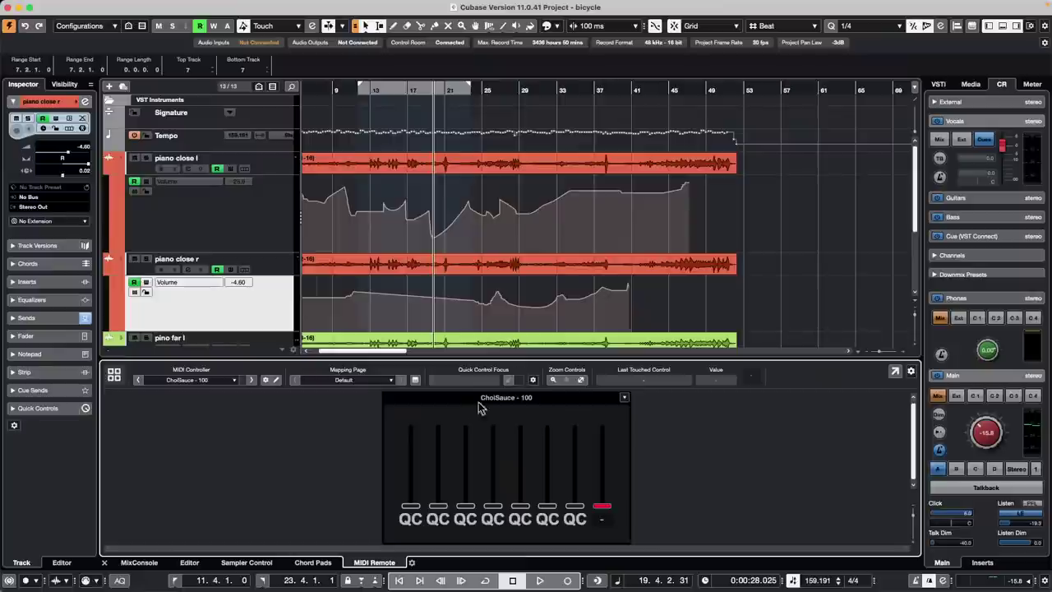
- Switch MIDI Remote to the Nektar - P4 surface with knobs and insert the Compressor on the piano close r track
{"action": "left_click", "coordinate": [113, 374]}
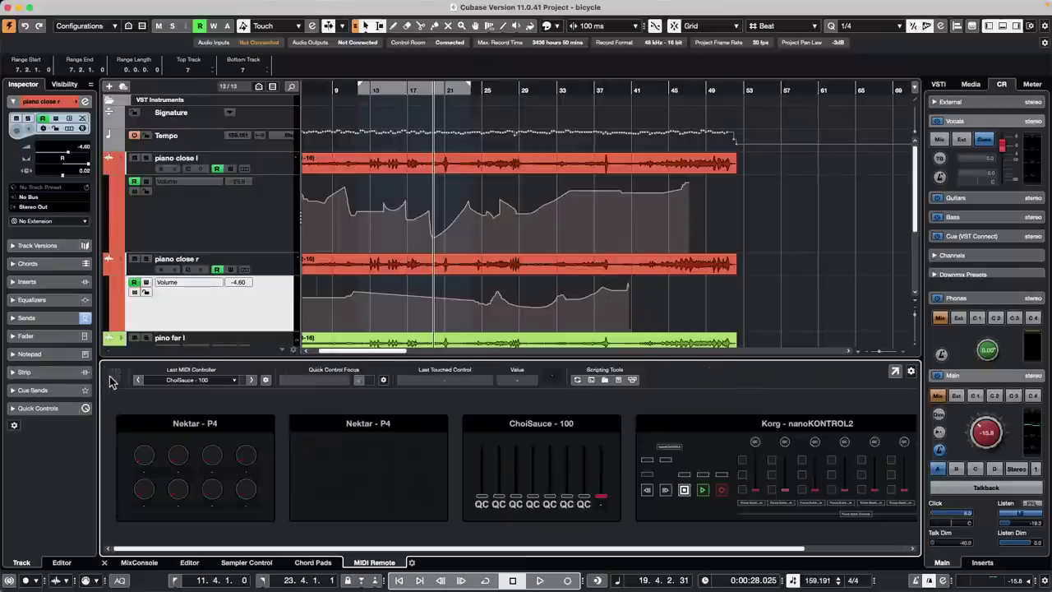
{"action": "left_click", "coordinate": [223, 458]}
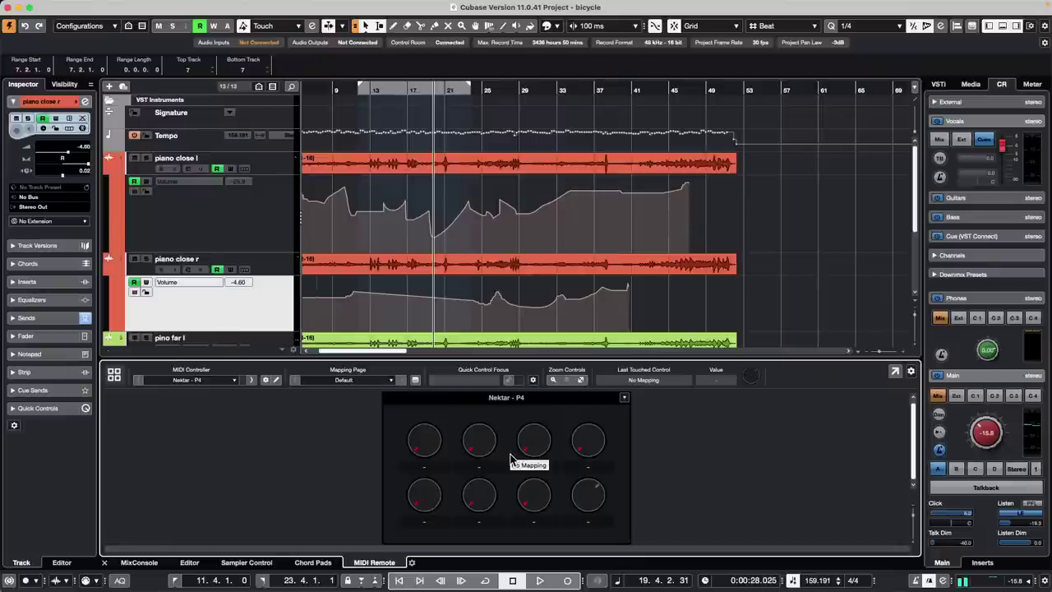
{"action": "left_click", "coordinate": [273, 264]}
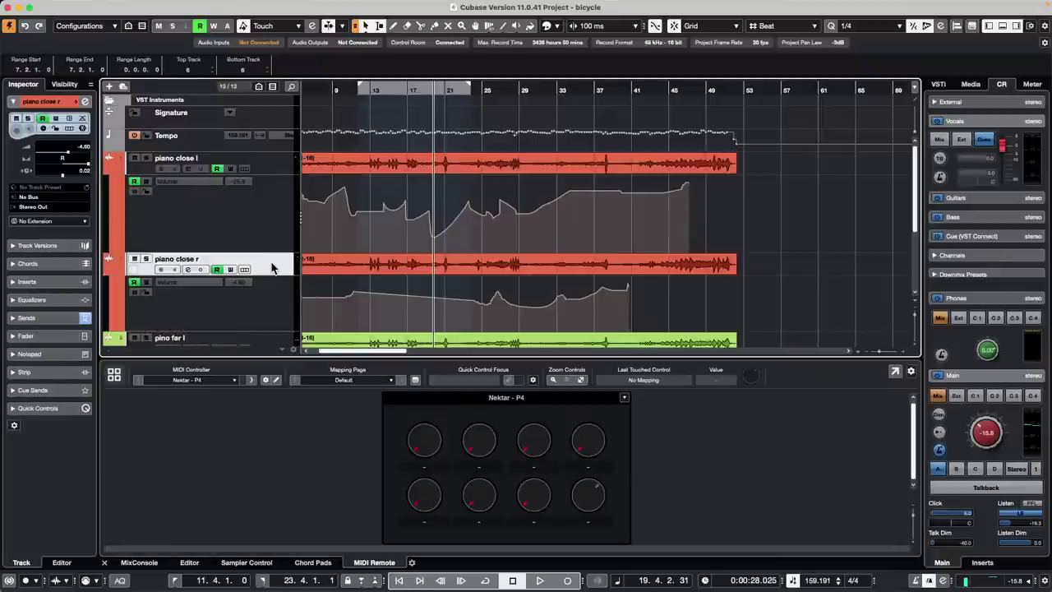
{"action": "left_click", "coordinate": [69, 281]}
{"action": "left_click", "coordinate": [48, 176]}
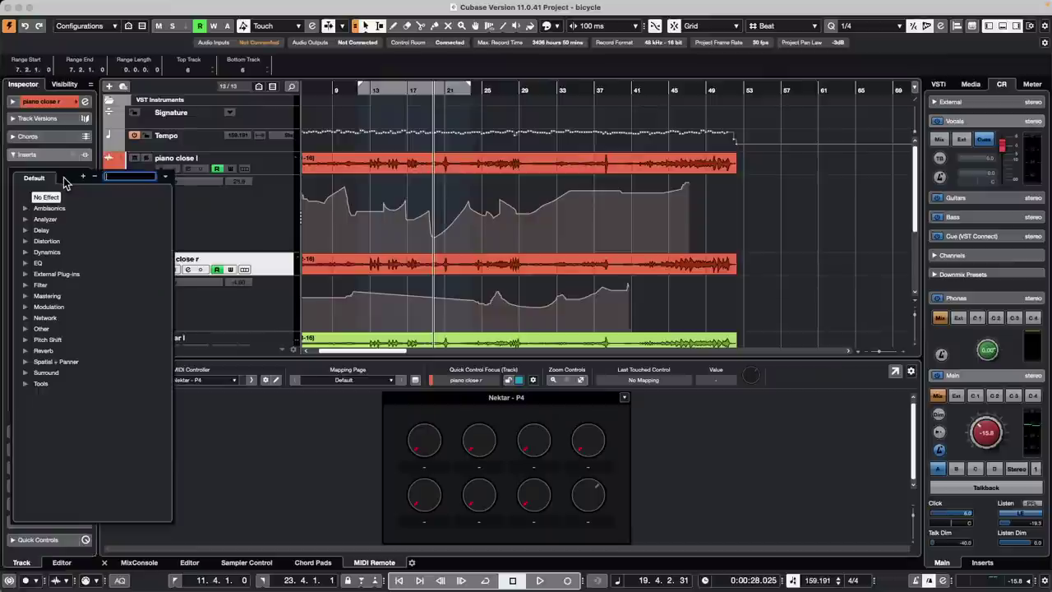
{"action": "left_click", "coordinate": [27, 253]}
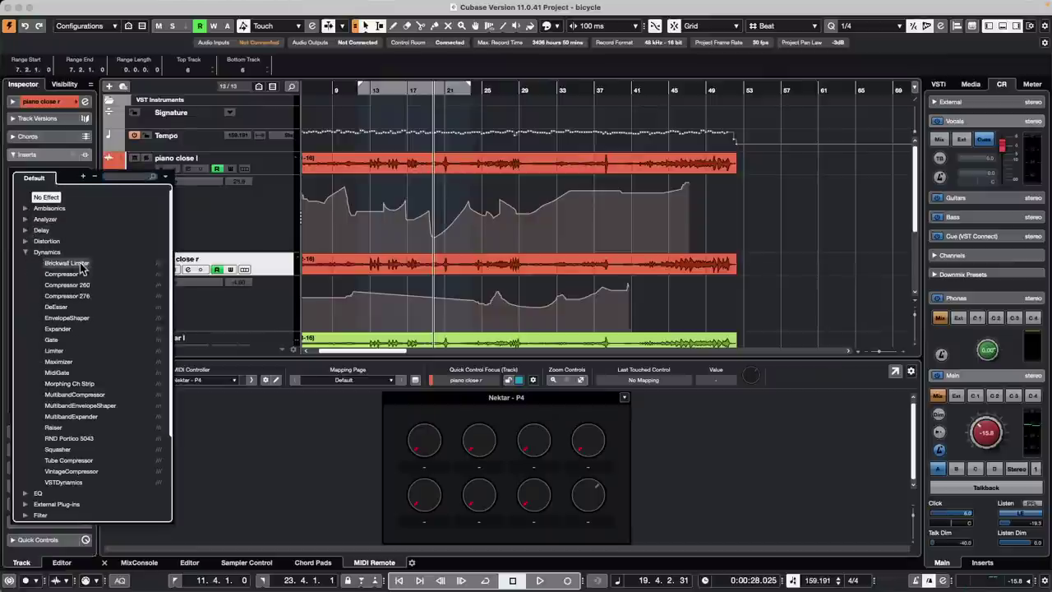
{"action": "left_click", "coordinate": [74, 282]}
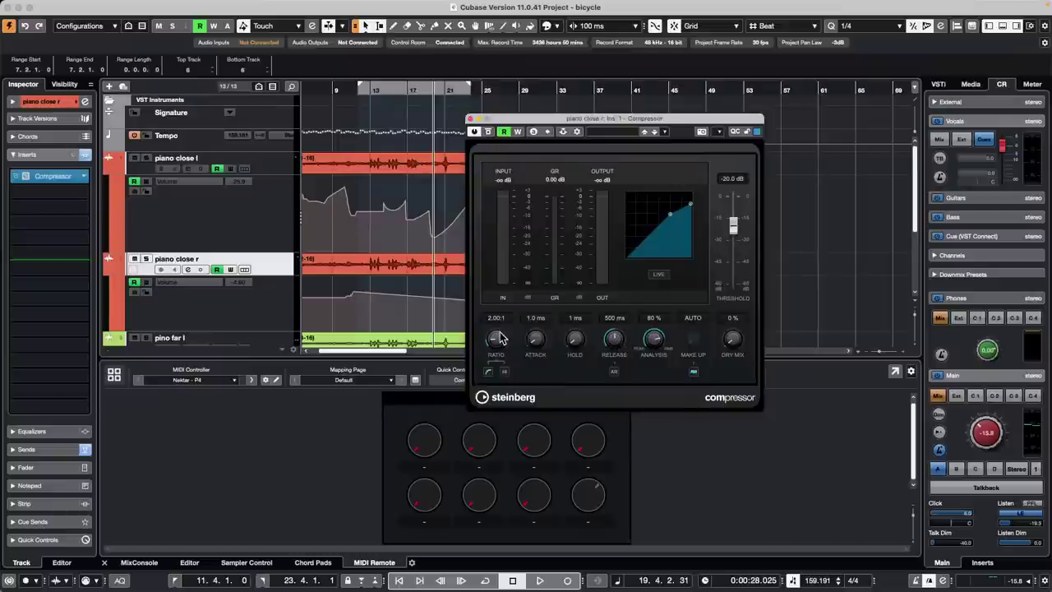
- Set the Compressor's ratio to about 3.58:1
{"action": "mouse_move", "coordinate": [496, 338]}
{"action": "left_mouse_down"}
{"action": "mouse_move", "coordinate": [499, 302]}
{"action": "mouse_move", "coordinate": [488, 352]}
{"action": "mouse_move", "coordinate": [497, 334]}
{"action": "left_mouse_up"}
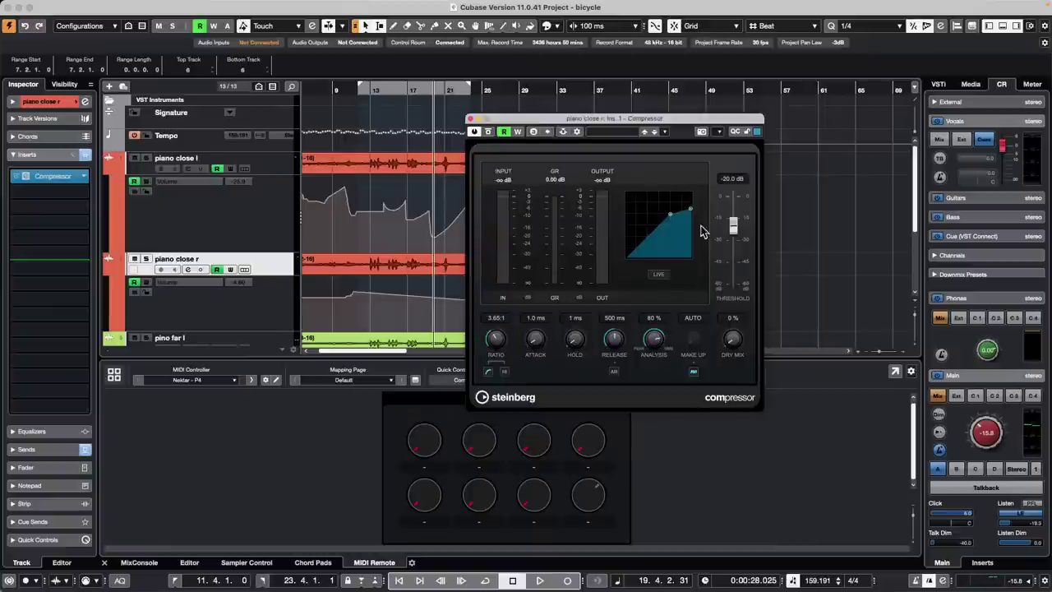
{"action": "left_click_drag", "start_coordinate": [496, 335], "coordinate": [507, 355]}
{"action": "right_click", "coordinate": [494, 342]}
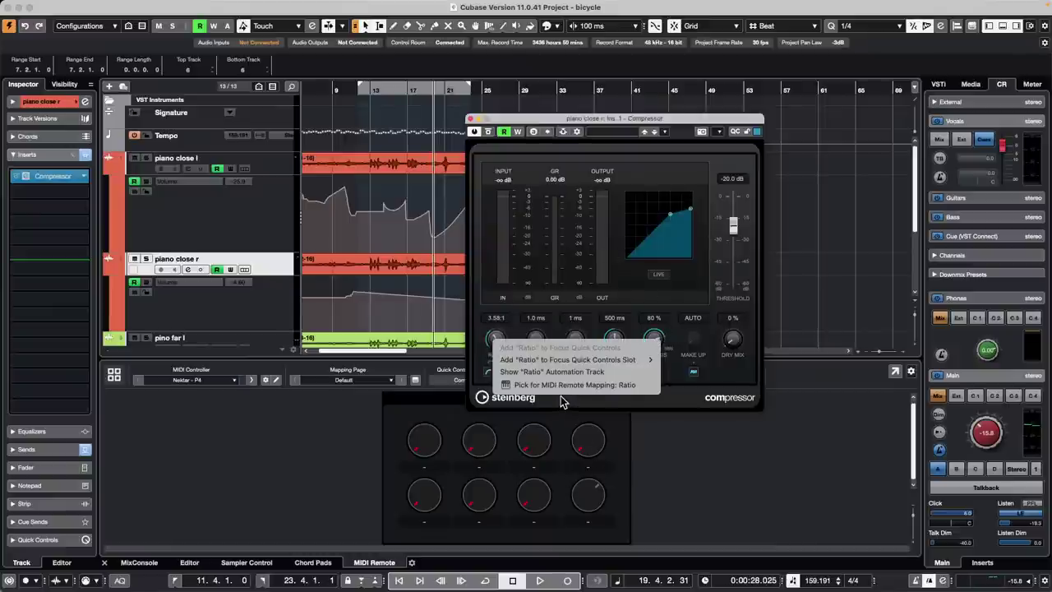
- Map the eighth knob of the Nektar - P4 to the Compressor's Ratio with the MIDI Remote Mapping Assistant
{"action": "double_click", "coordinate": [595, 504]}
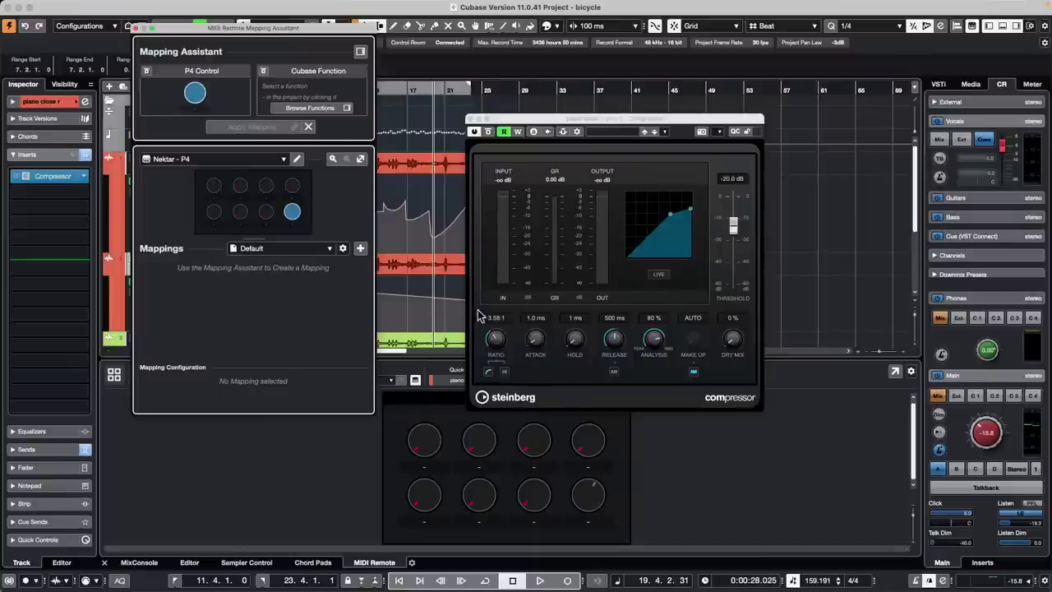
{"action": "right_click", "coordinate": [495, 340]}
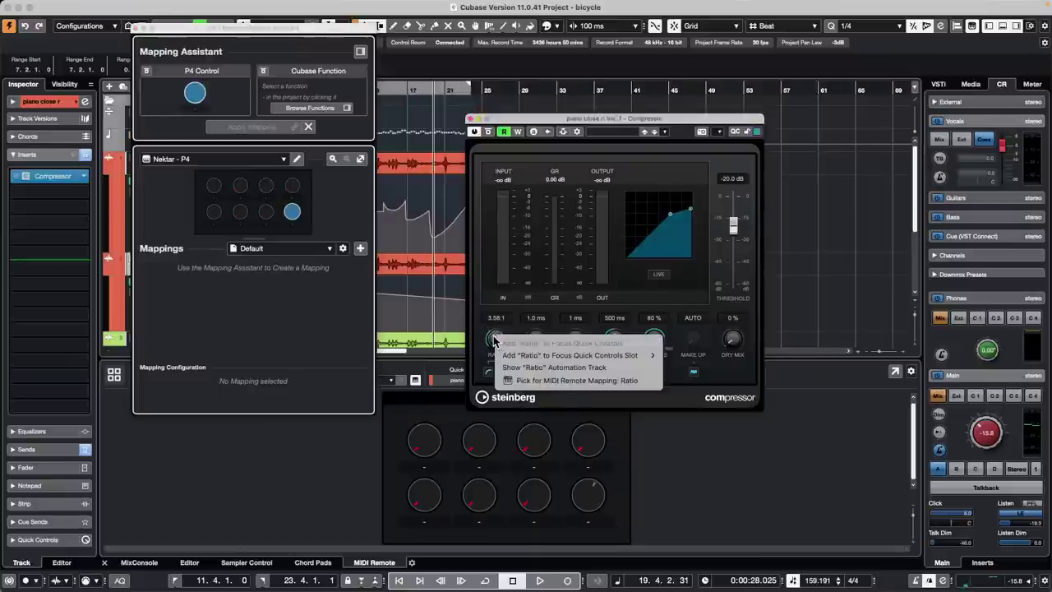
{"action": "left_click", "coordinate": [550, 384]}
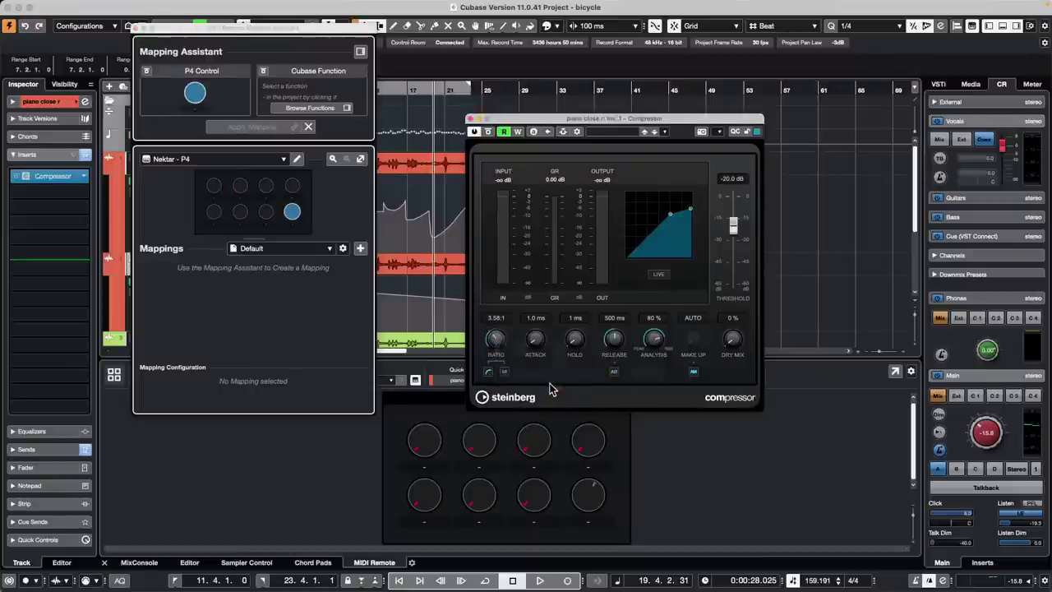
{"action": "left_click", "coordinate": [251, 127]}
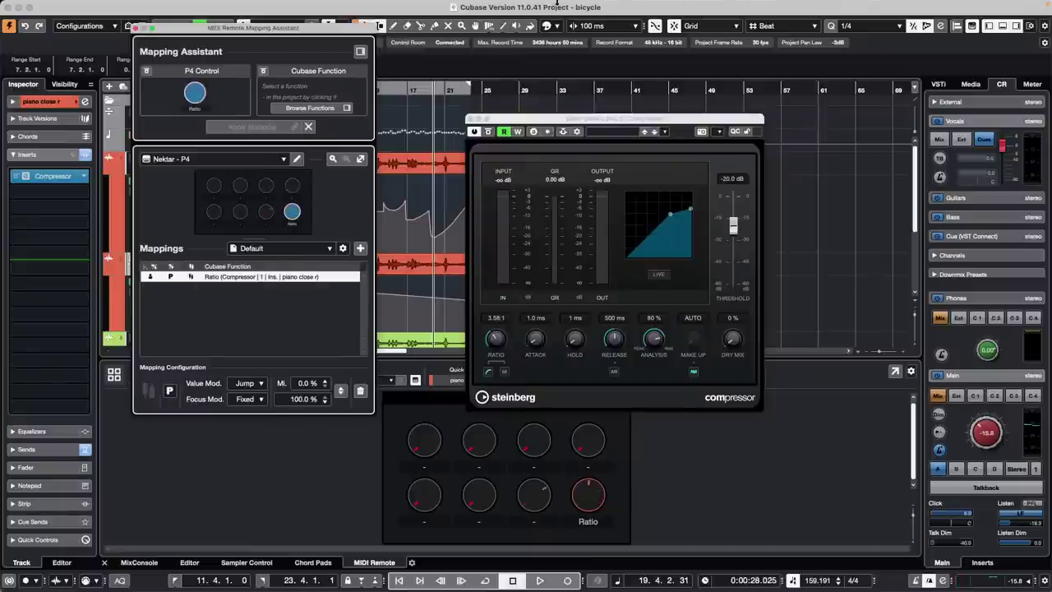
{"action": "left_click", "coordinate": [135, 28]}
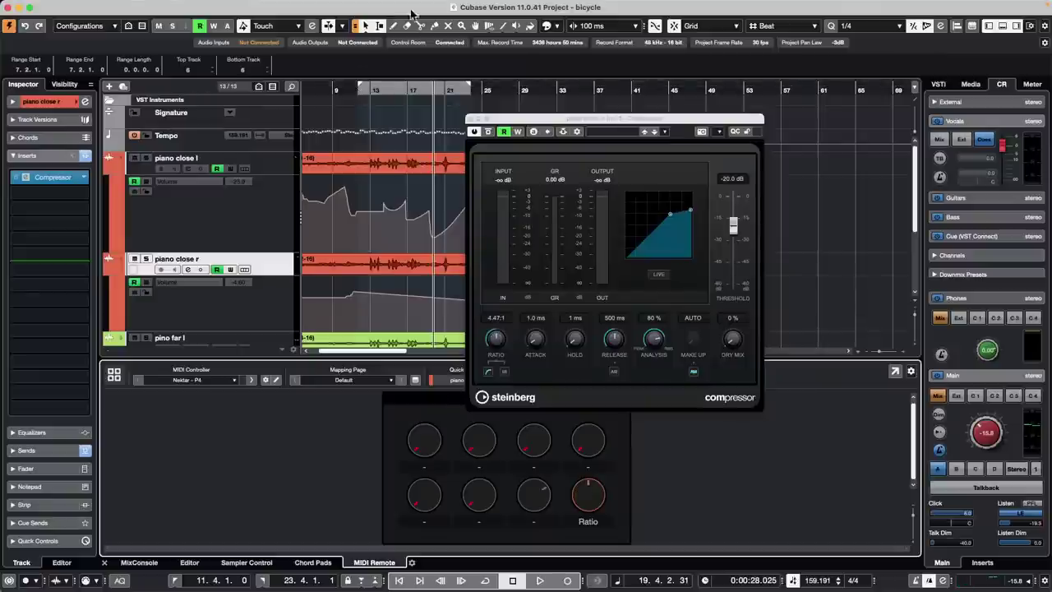
- Show the Compressor's quick controls, close the plug-in and remove it from the piano close r inserts
{"action": "left_click", "coordinate": [734, 133]}
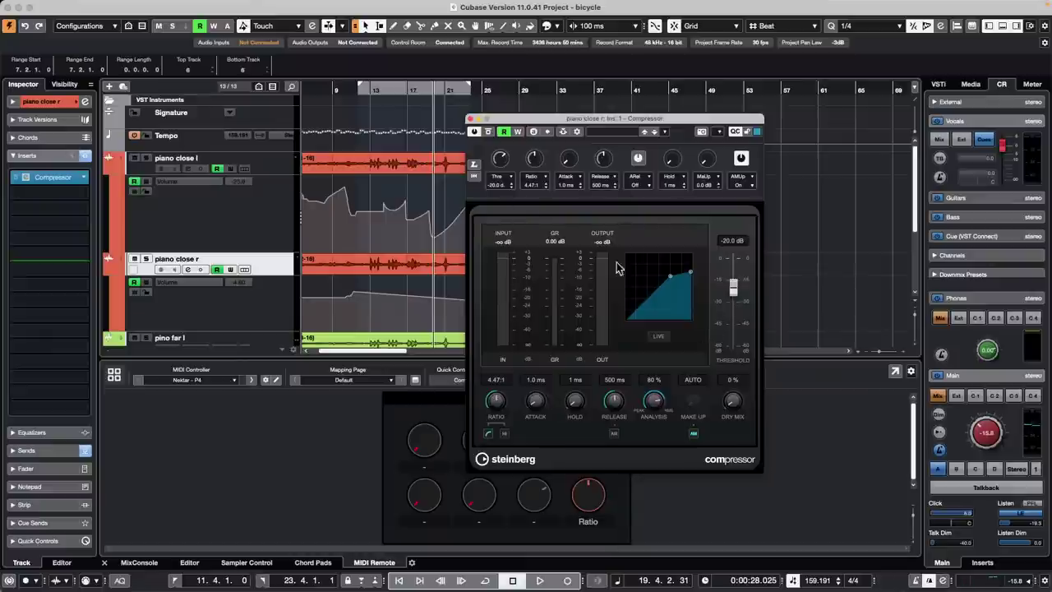
{"action": "left_click", "coordinate": [470, 121]}
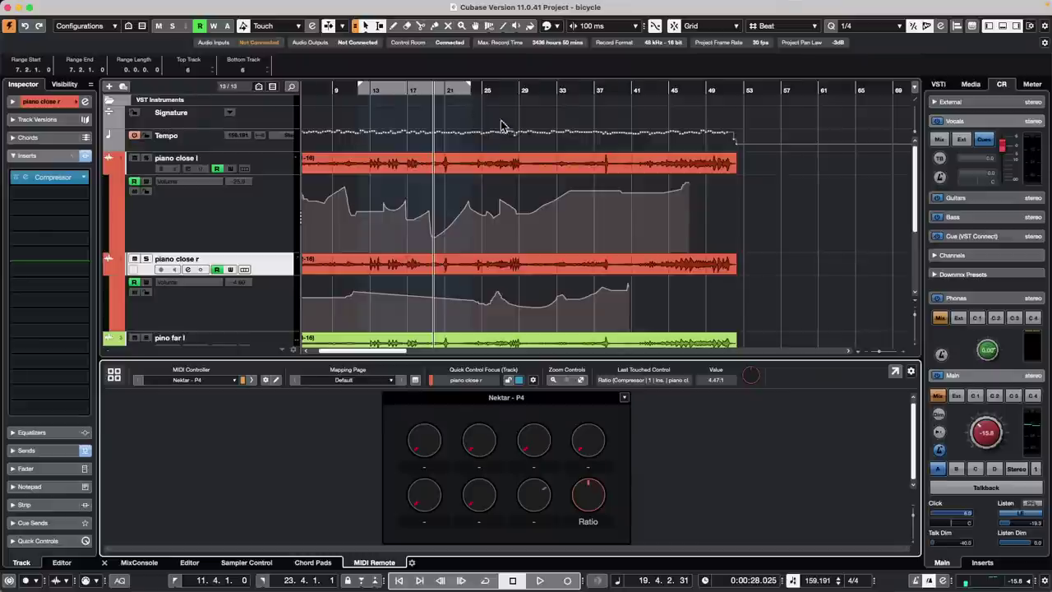
{"action": "left_click_drag", "start_coordinate": [47, 179], "coordinate": [388, 234]}
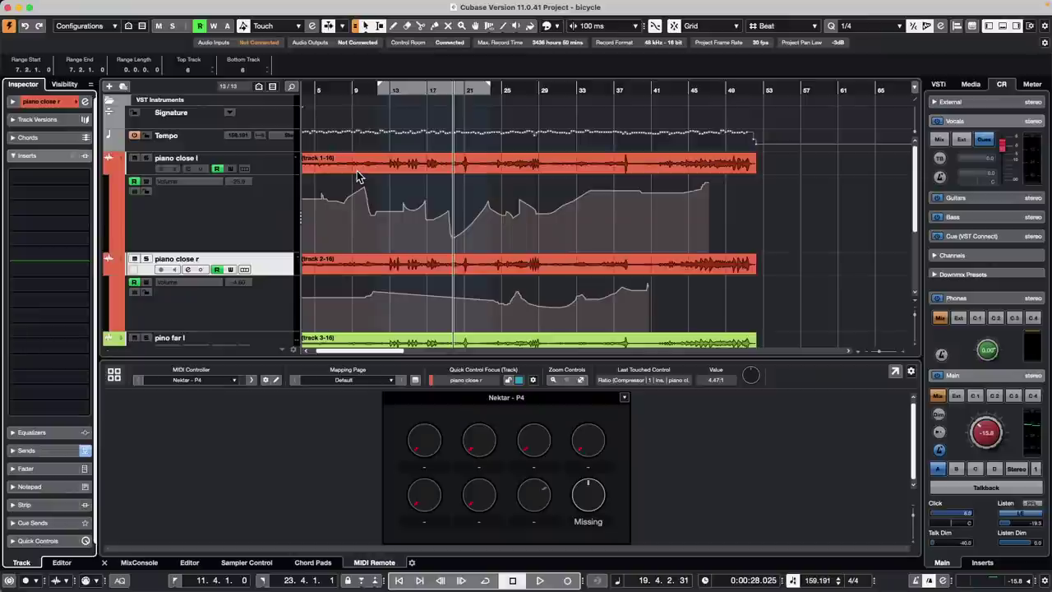
- Disable Show Event Names in the Event Display preferences and apply the change with the project's audio events in view
{"action": "left_click", "coordinate": [574, 174]}
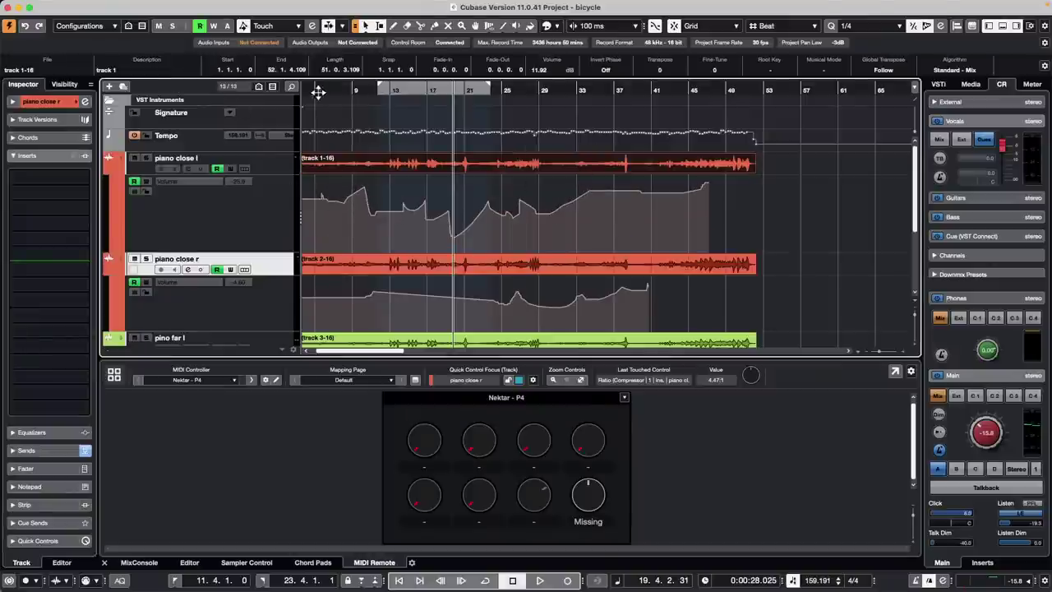
{"action": "left_click_drag", "start_coordinate": [325, 90], "coordinate": [239, 79]}
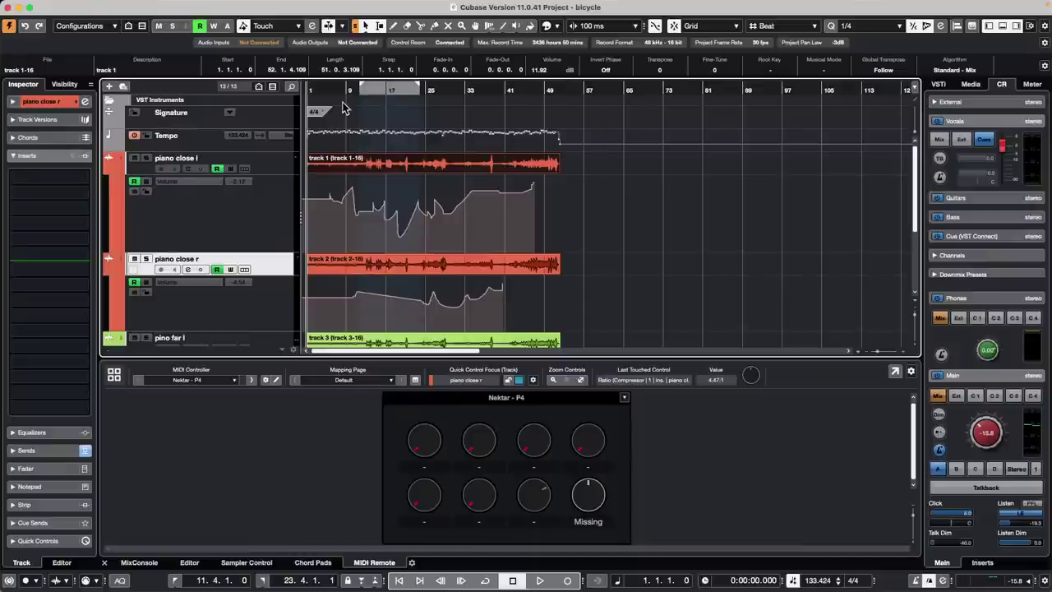
{"action": "left_click", "coordinate": [43, 7]}
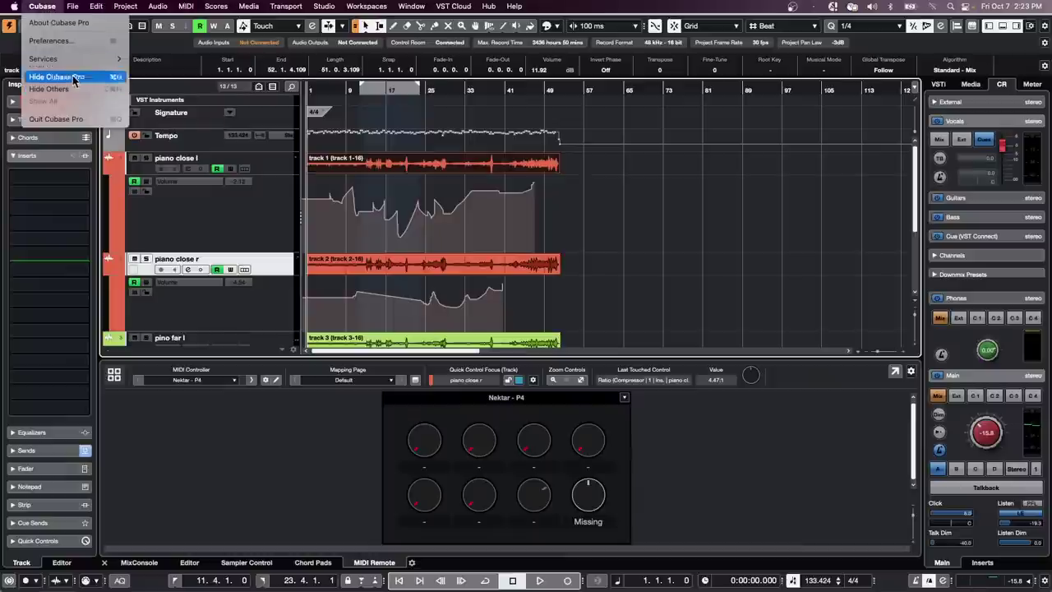
{"action": "left_click", "coordinate": [78, 40]}
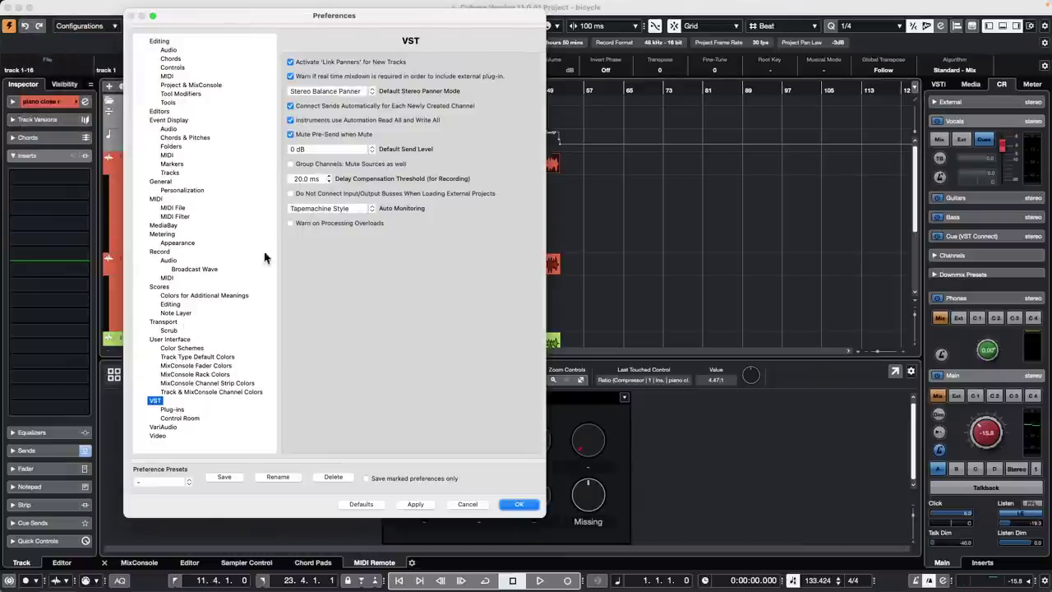
{"action": "left_click", "coordinate": [168, 122]}
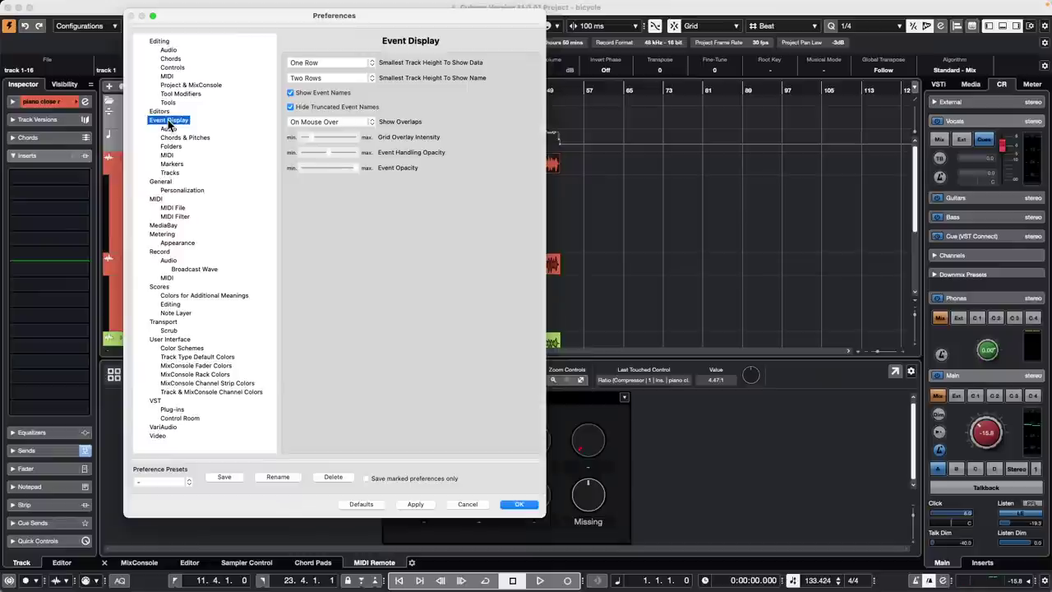
{"action": "left_click", "coordinate": [290, 93]}
{"action": "left_click_drag", "start_coordinate": [250, 19], "coordinate": [701, 27]}
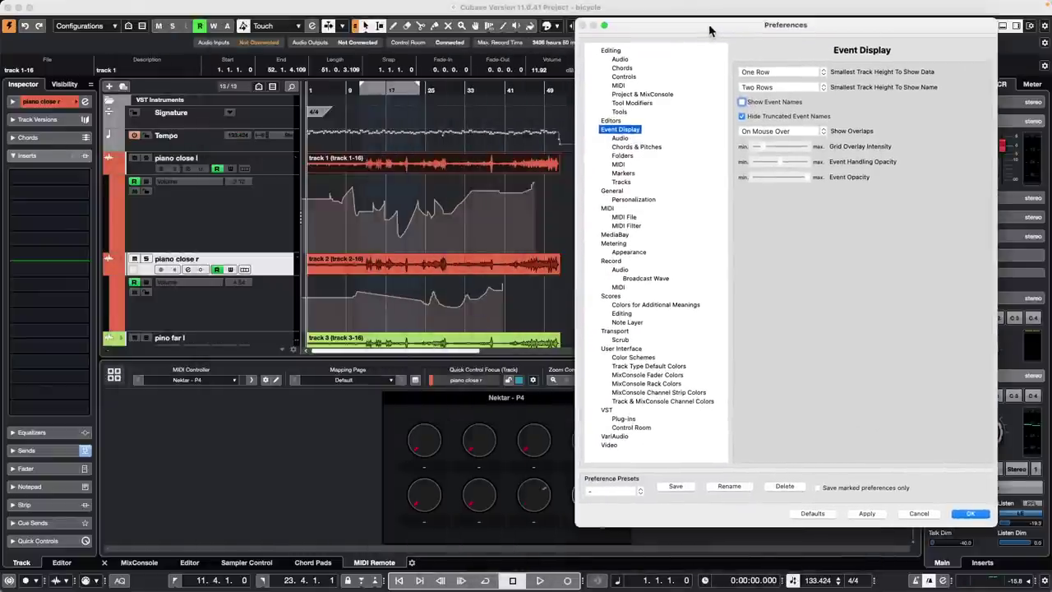
{"action": "left_click", "coordinate": [868, 514]}
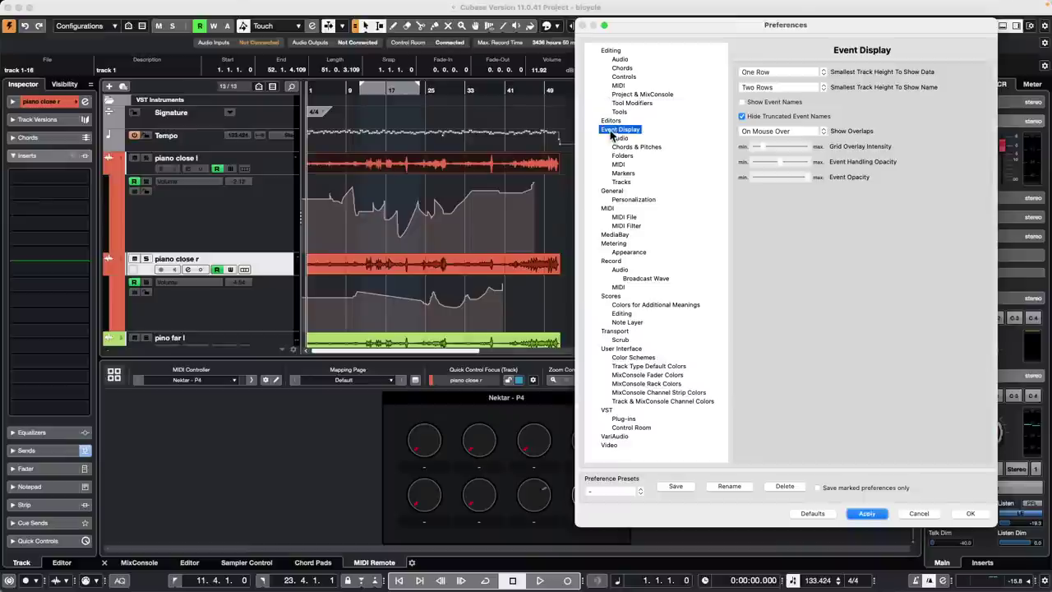
- Enable Show Event Names in the Event Display preferences, apply the change and close Preferences
{"action": "left_click", "coordinate": [743, 103]}
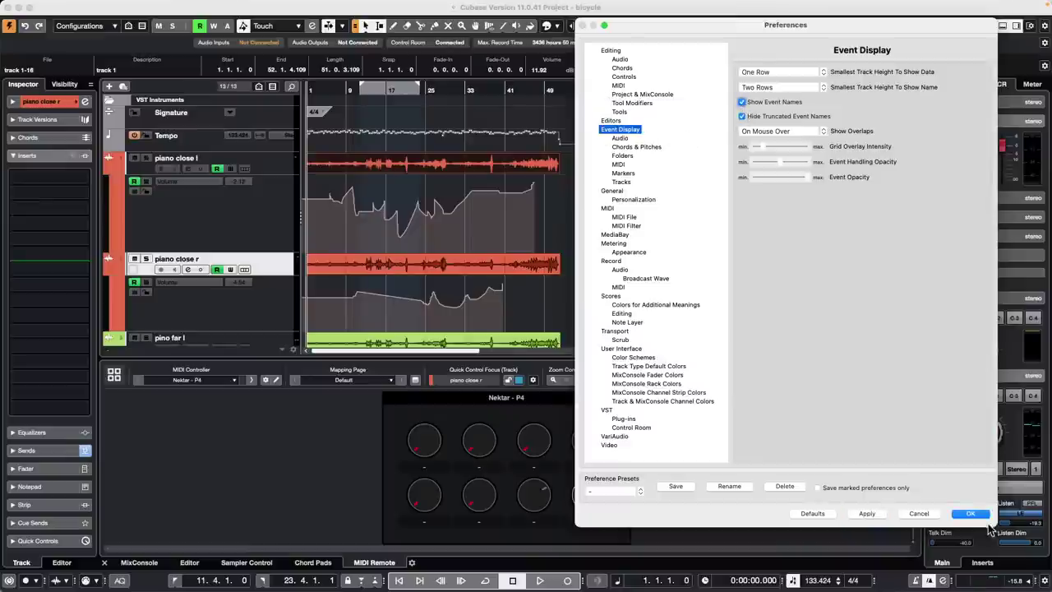
{"action": "left_click", "coordinate": [868, 514]}
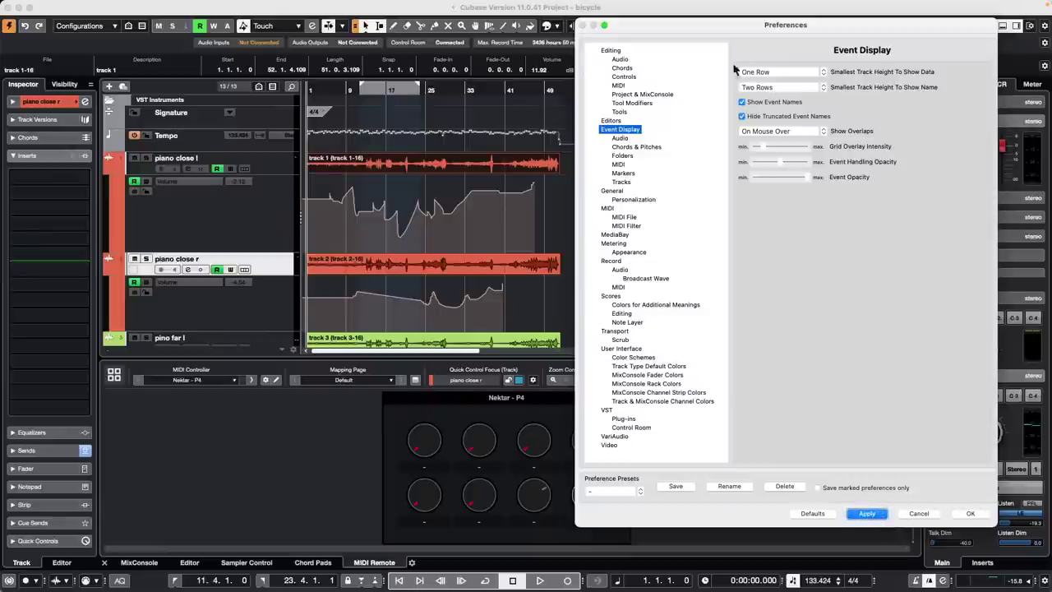
{"action": "left_click", "coordinate": [743, 102]}
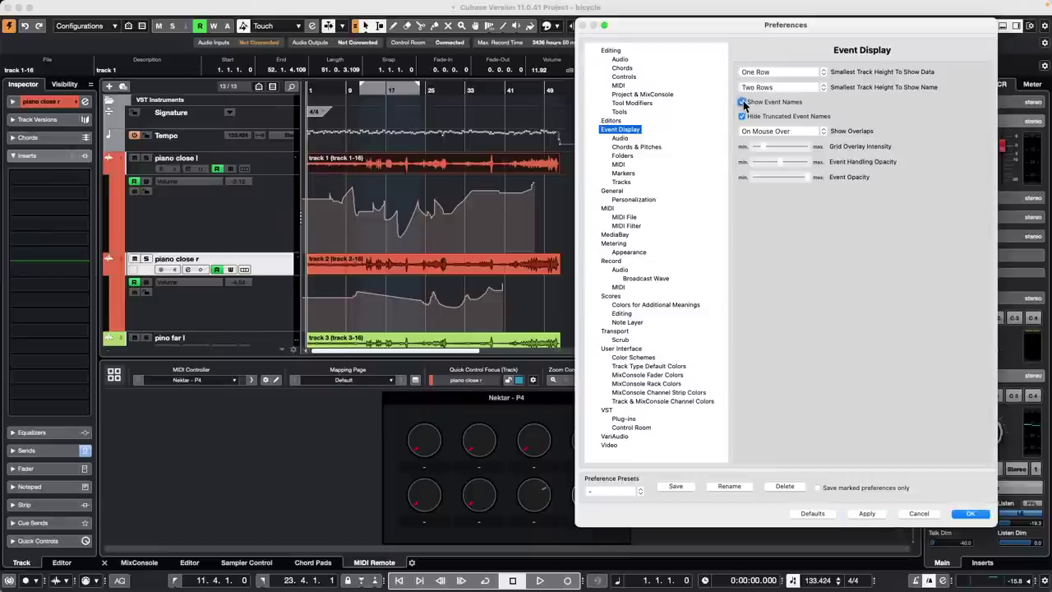
{"action": "left_click", "coordinate": [867, 514]}
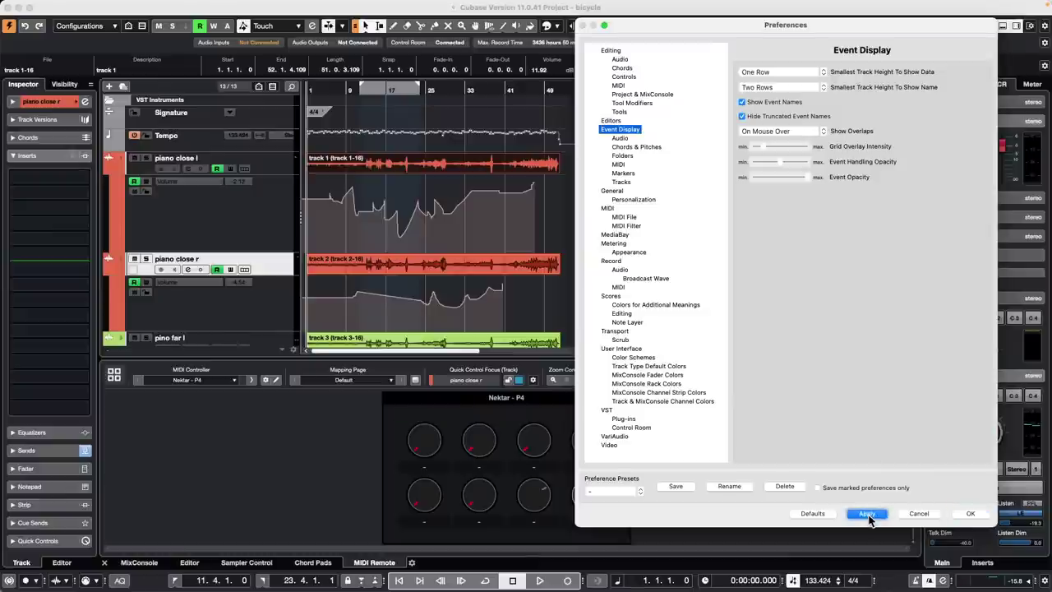
{"action": "left_click", "coordinate": [972, 514]}
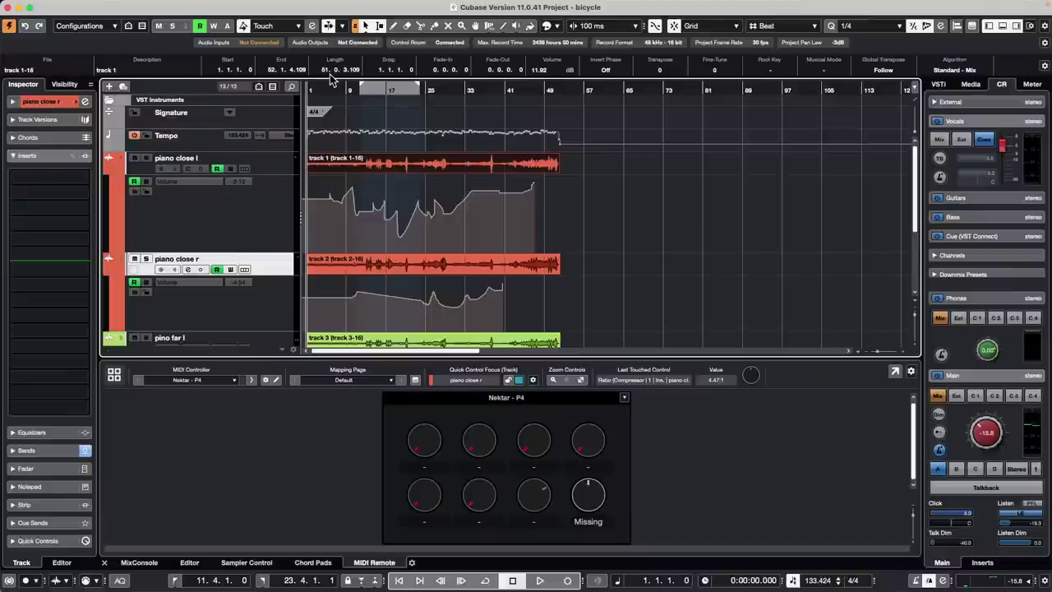
- Open the recent project jump off tiago.cpr and activate it
{"action": "scroll", "coordinate": [482, 238], "scroll_direction": "down", "scroll_amount": 4}
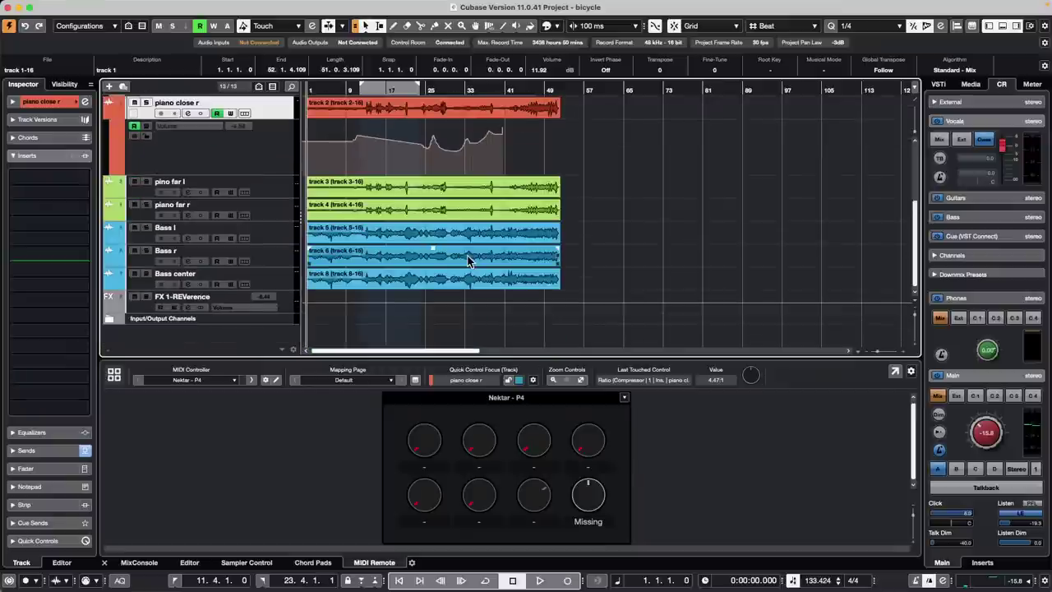
{"action": "left_click", "coordinate": [73, 6]}
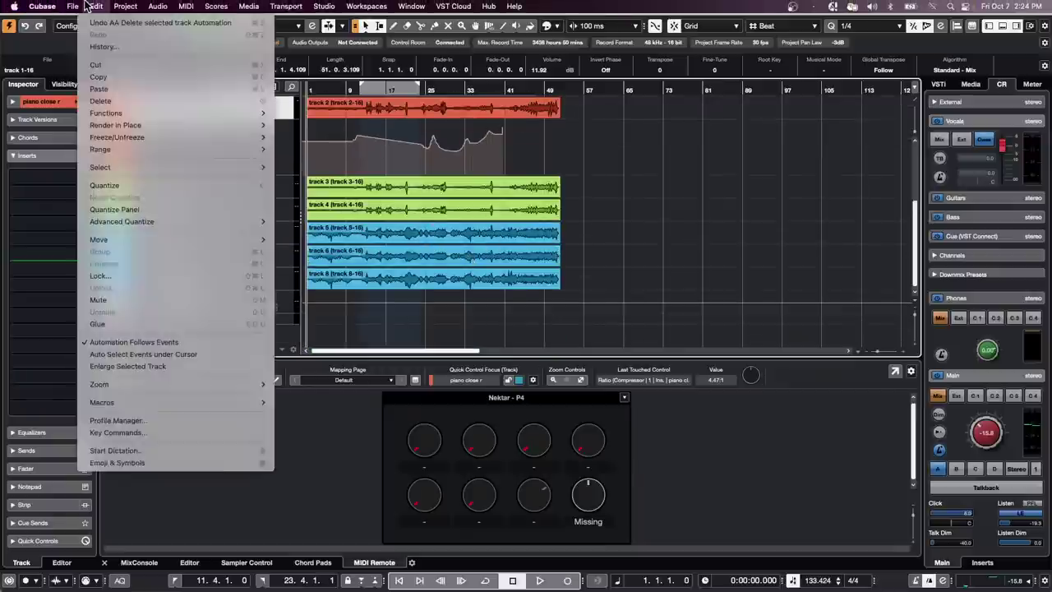
{"action": "mouse_move", "coordinate": [110, 240]}
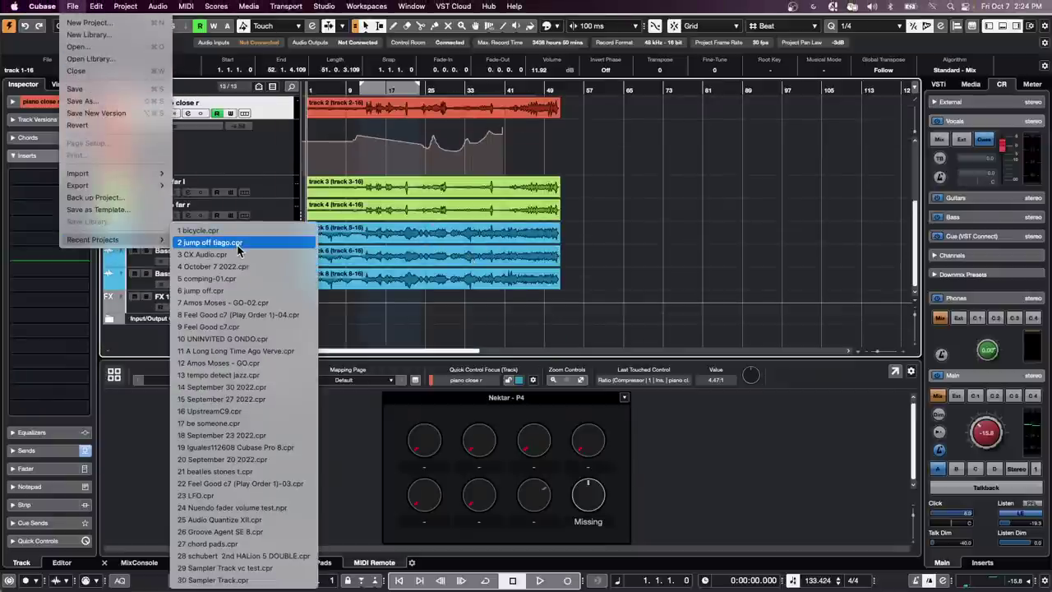
{"action": "left_click", "coordinate": [238, 246]}
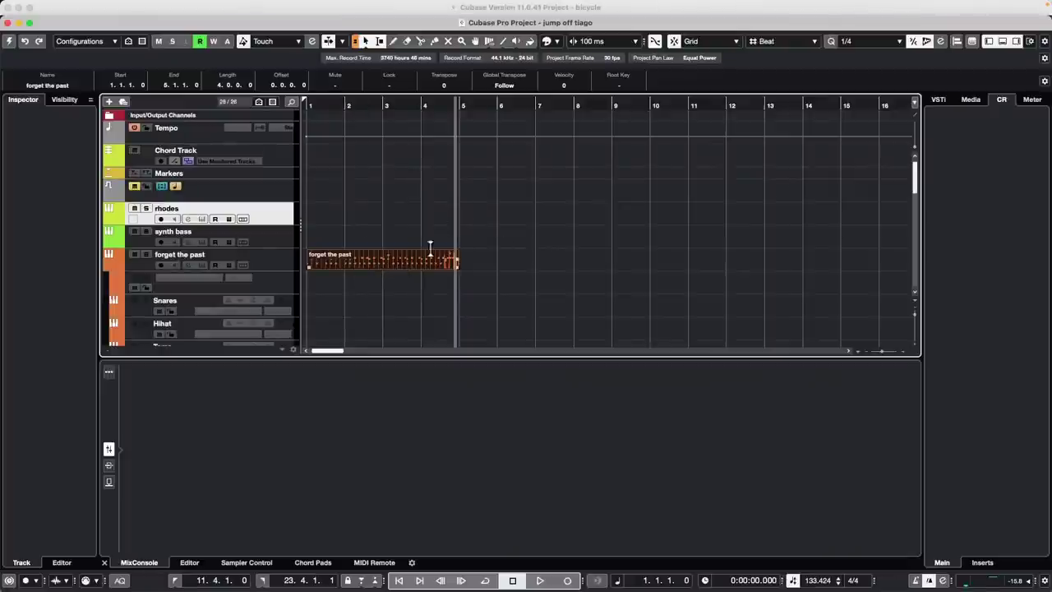
{"action": "left_click", "coordinate": [372, 105]}
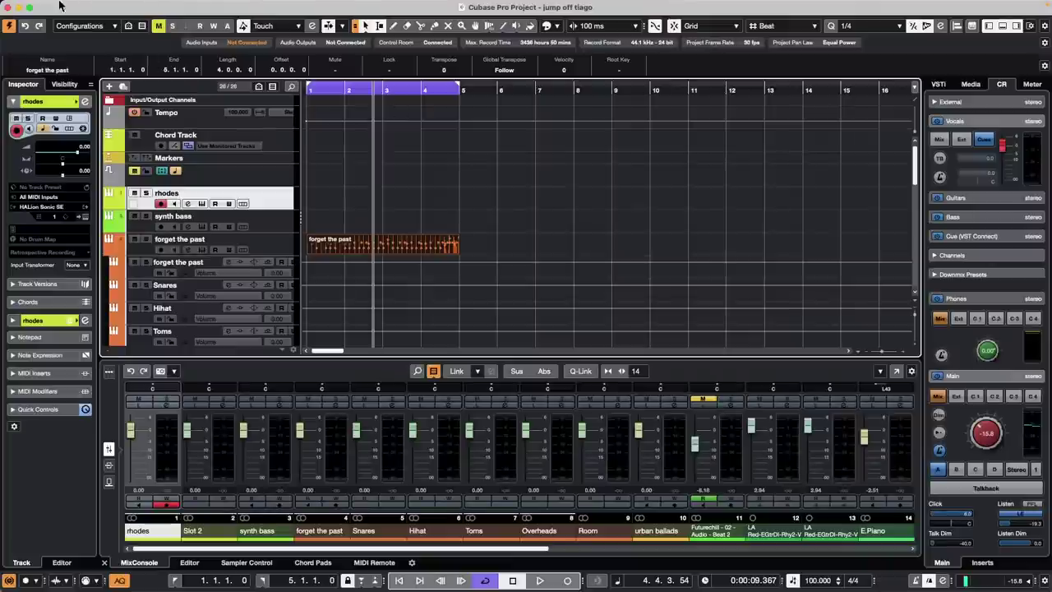
- Disable Show Event Names in the Event Display preferences and apply the change with the E.Piano part in view
{"action": "left_click", "coordinate": [397, 91]}
{"action": "left_click_drag", "start_coordinate": [397, 91], "coordinate": [400, 74]}
{"action": "scroll", "coordinate": [376, 195], "scroll_direction": "down", "scroll_amount": 5}
{"action": "scroll", "coordinate": [376, 196], "scroll_direction": "up", "scroll_amount": 2}
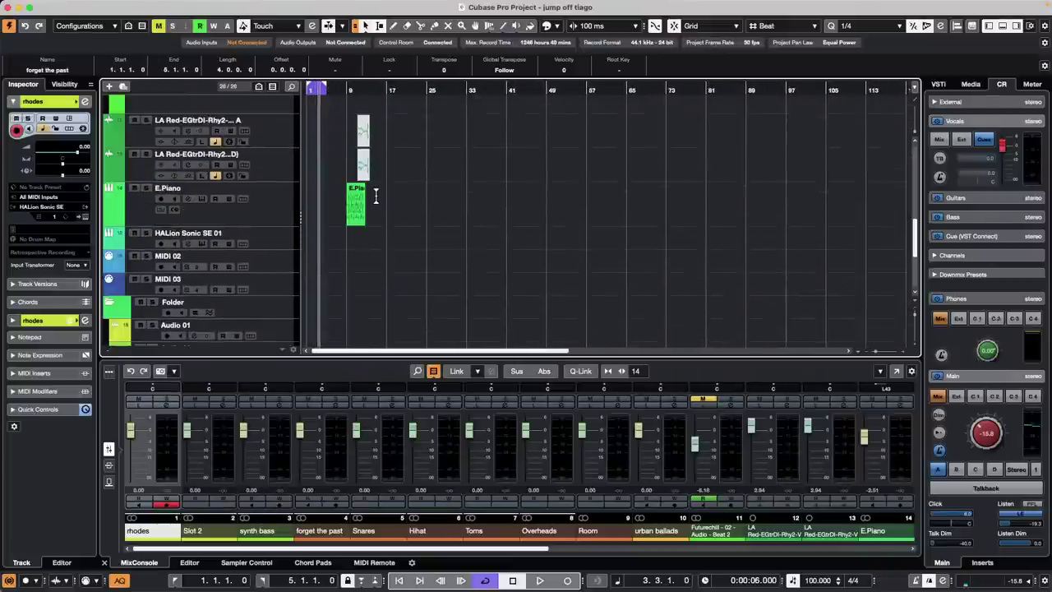
{"action": "left_click_drag", "start_coordinate": [325, 91], "coordinate": [343, 124]}
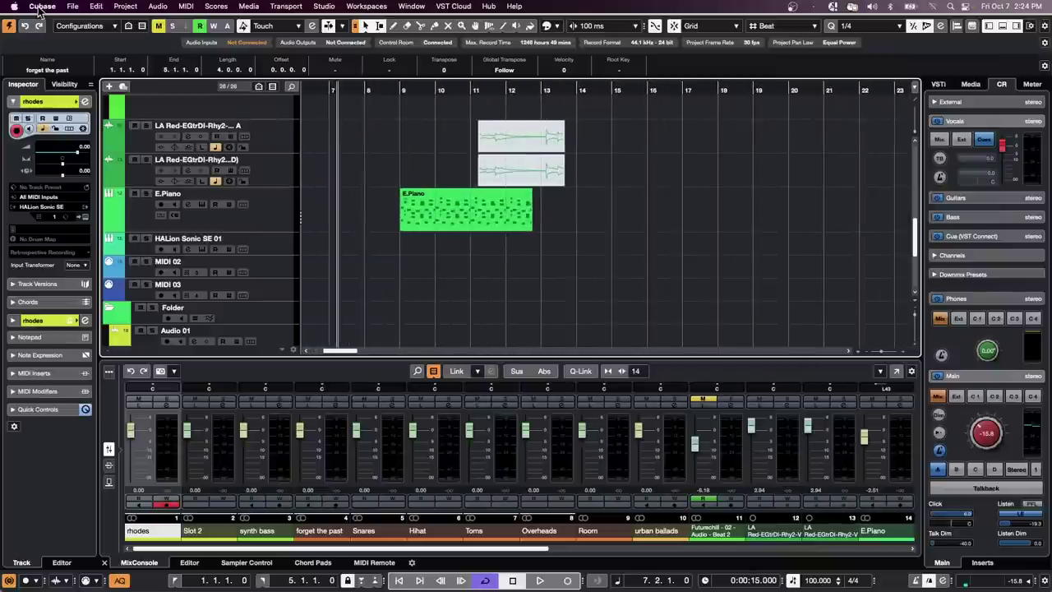
{"action": "left_click", "coordinate": [42, 7]}
{"action": "left_click", "coordinate": [39, 38]}
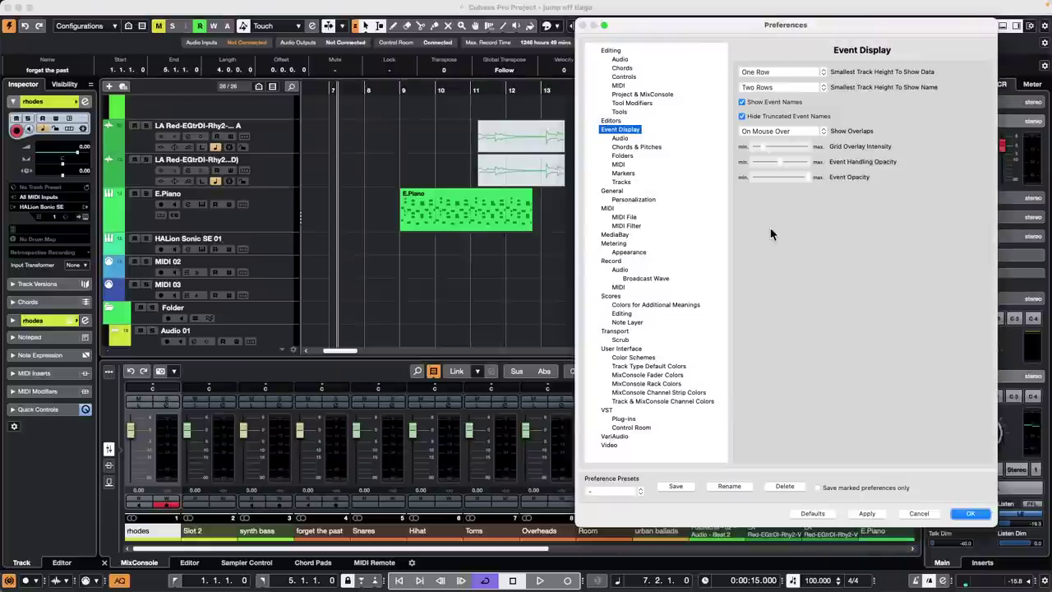
{"action": "left_click", "coordinate": [743, 102]}
{"action": "left_click", "coordinate": [865, 514]}
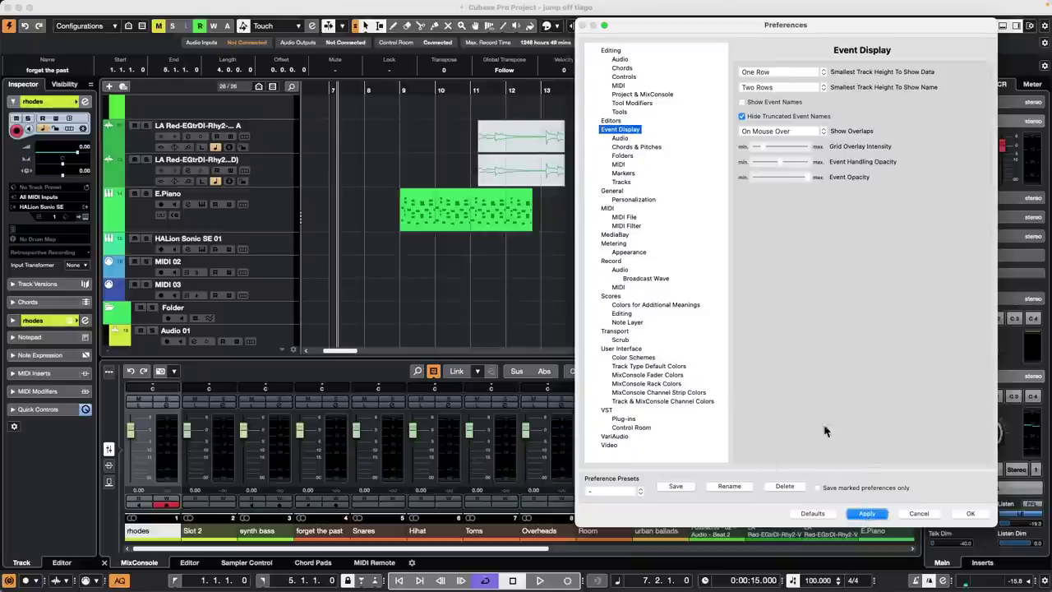
- Enable Show Event Names again, apply the change and close Preferences
{"action": "left_click", "coordinate": [742, 102]}
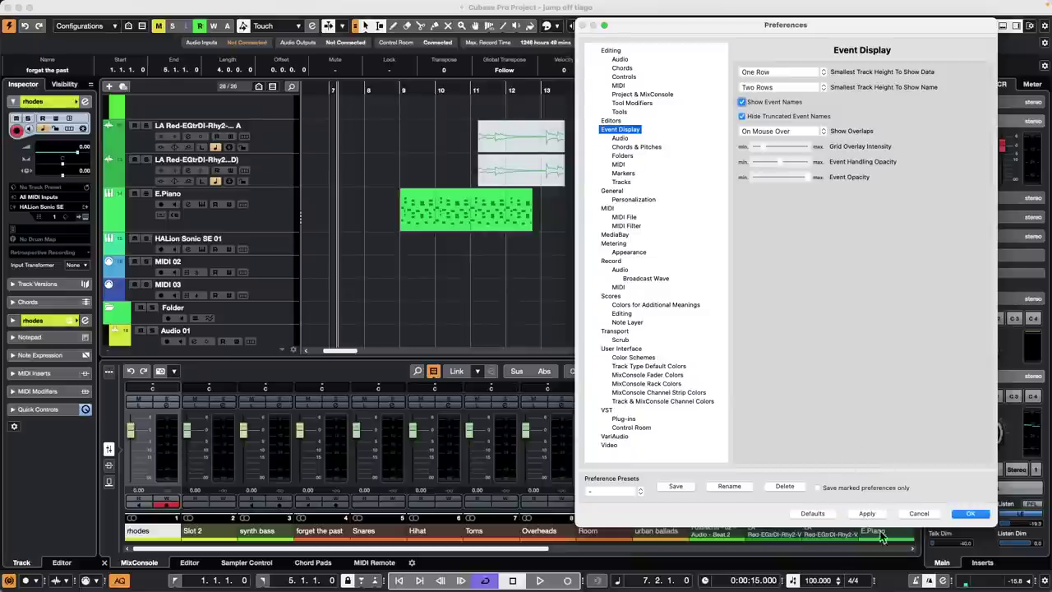
{"action": "left_click", "coordinate": [873, 515]}
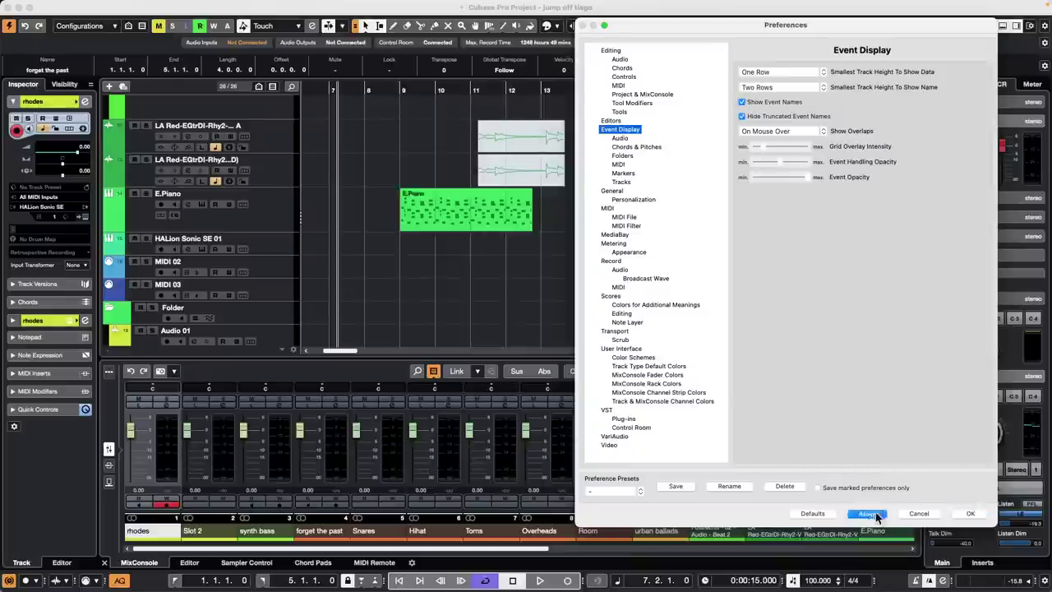
{"action": "left_click", "coordinate": [971, 514]}
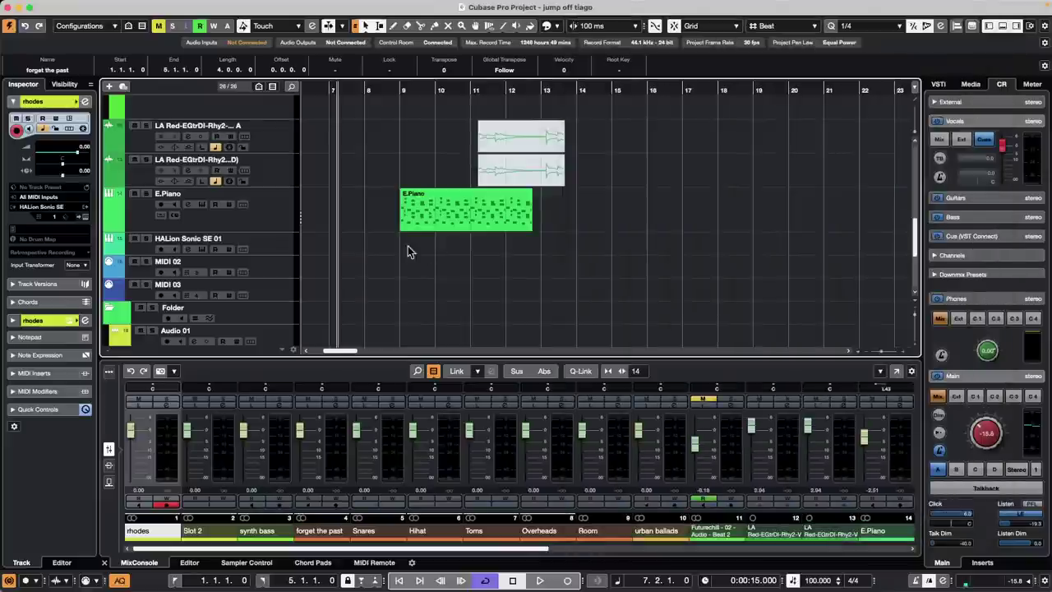
- Open the E.Piano part in the Key Editor in its own window
{"action": "double_click", "coordinate": [482, 224]}
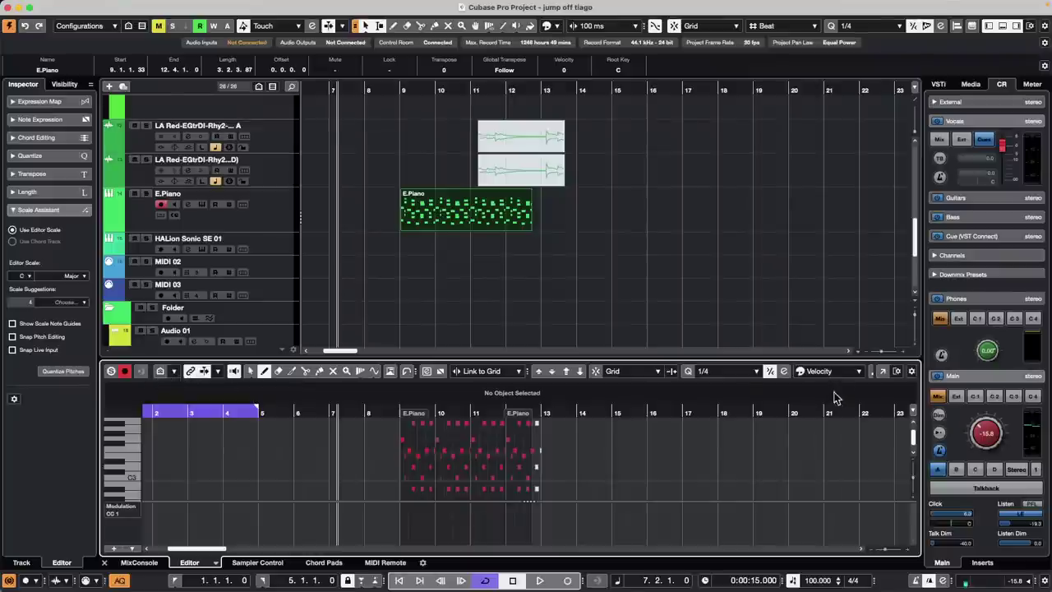
{"action": "left_click", "coordinate": [889, 371]}
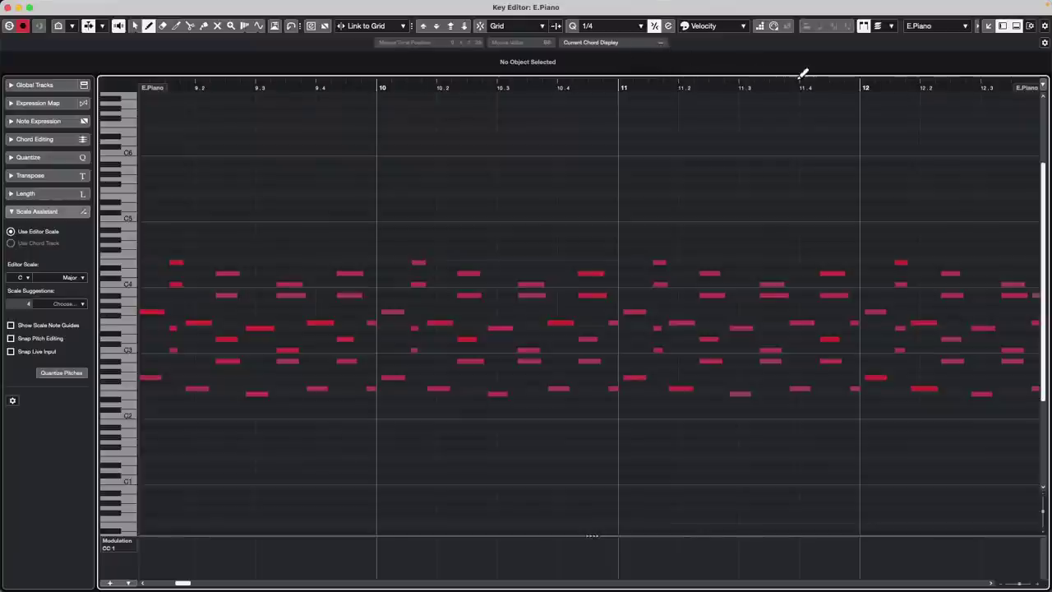
{"action": "left_click", "coordinate": [965, 27]}
{"action": "left_click", "coordinate": [980, 64]}
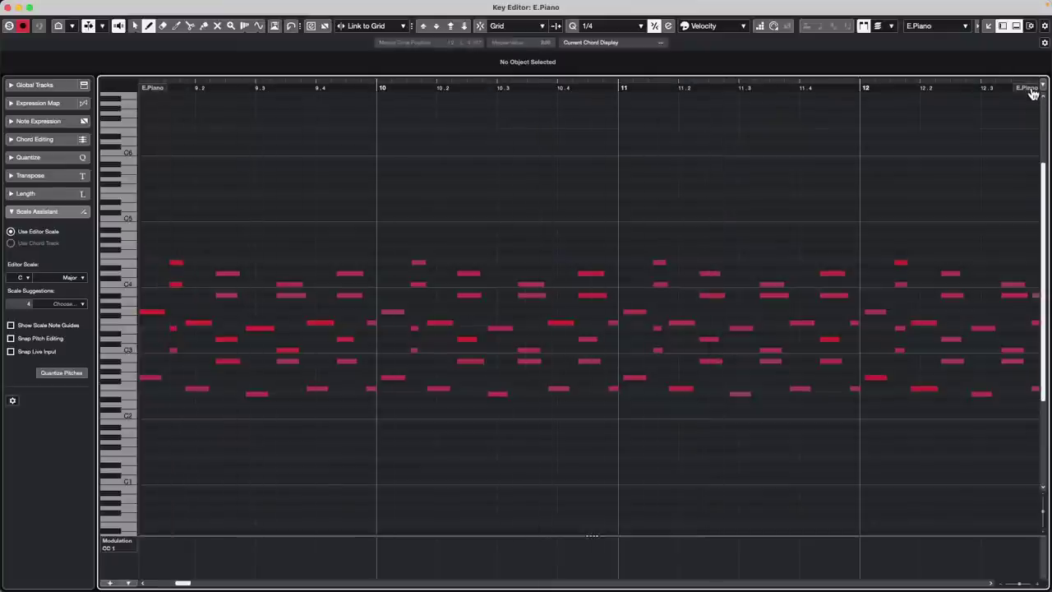
- Check which elements are enabled in the Key Editor's status line and toolbar
{"action": "left_click", "coordinate": [1045, 43]}
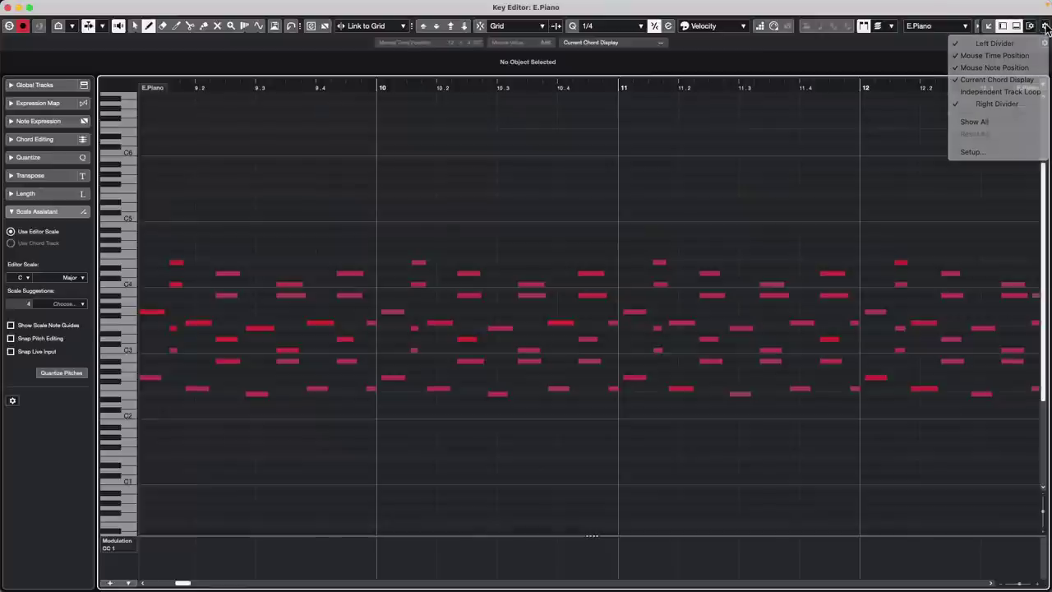
{"action": "left_click", "coordinate": [1047, 28]}
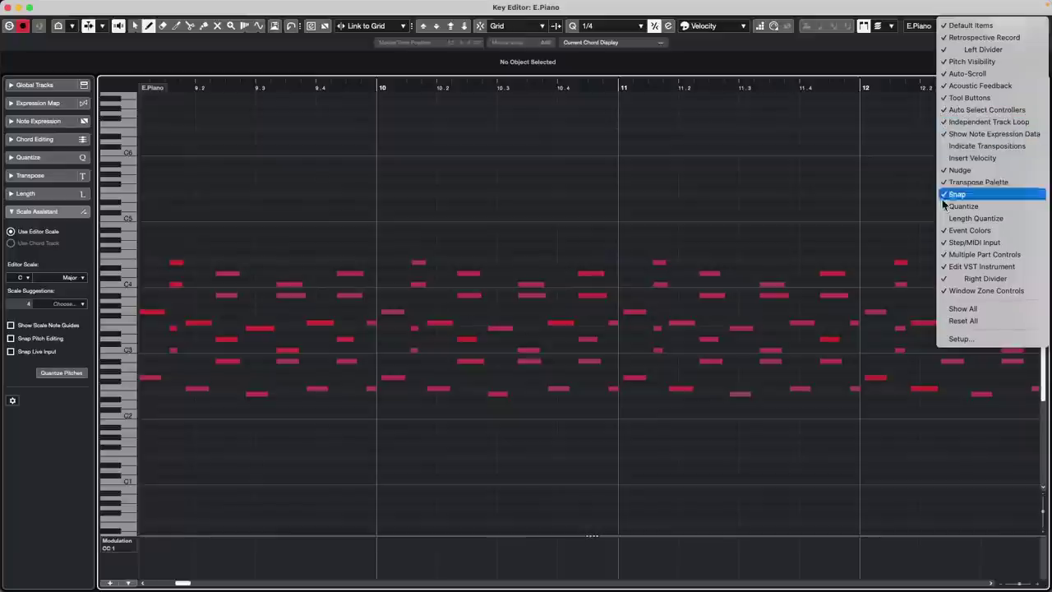
{"action": "left_click", "coordinate": [814, 182]}
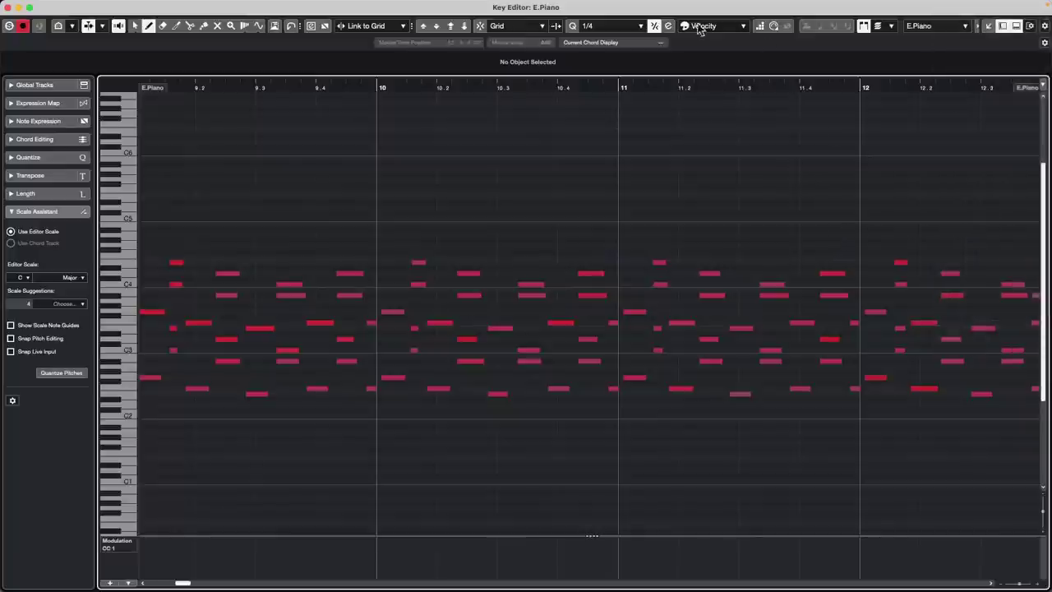
- Toggle the Key Editor's part borders off and on several times and close the editor window
{"action": "left_click", "coordinate": [864, 28]}
{"action": "left_click", "coordinate": [864, 27]}
{"action": "left_click", "coordinate": [864, 27]}
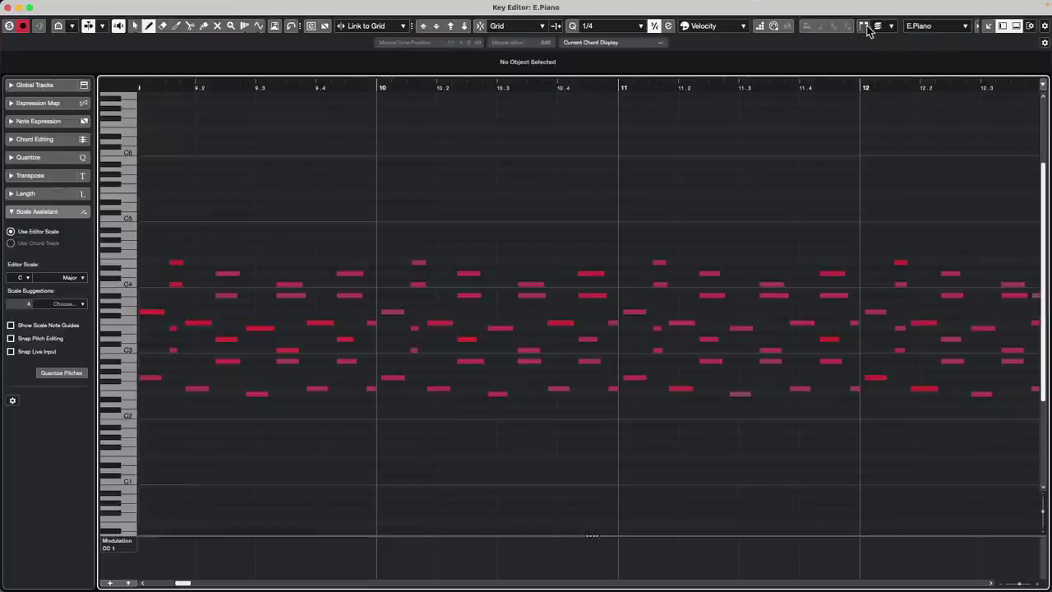
{"action": "left_click", "coordinate": [864, 27]}
{"action": "left_click", "coordinate": [864, 27]}
{"action": "left_click", "coordinate": [865, 27]}
{"action": "left_click", "coordinate": [864, 27]}
{"action": "left_click", "coordinate": [864, 27]}
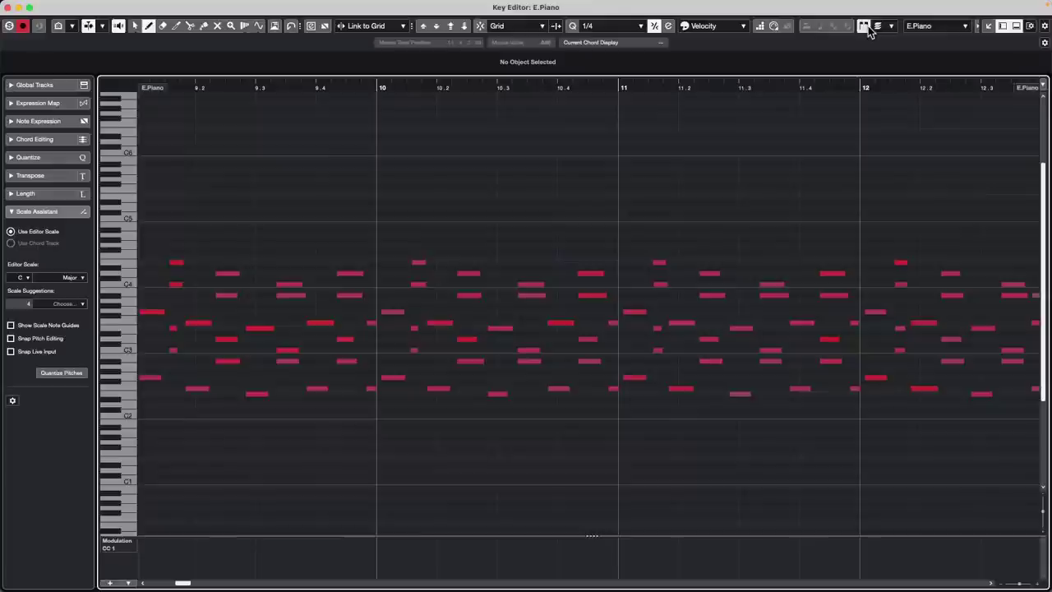
{"action": "left_click", "coordinate": [868, 27]}
{"action": "left_click", "coordinate": [9, 8]}
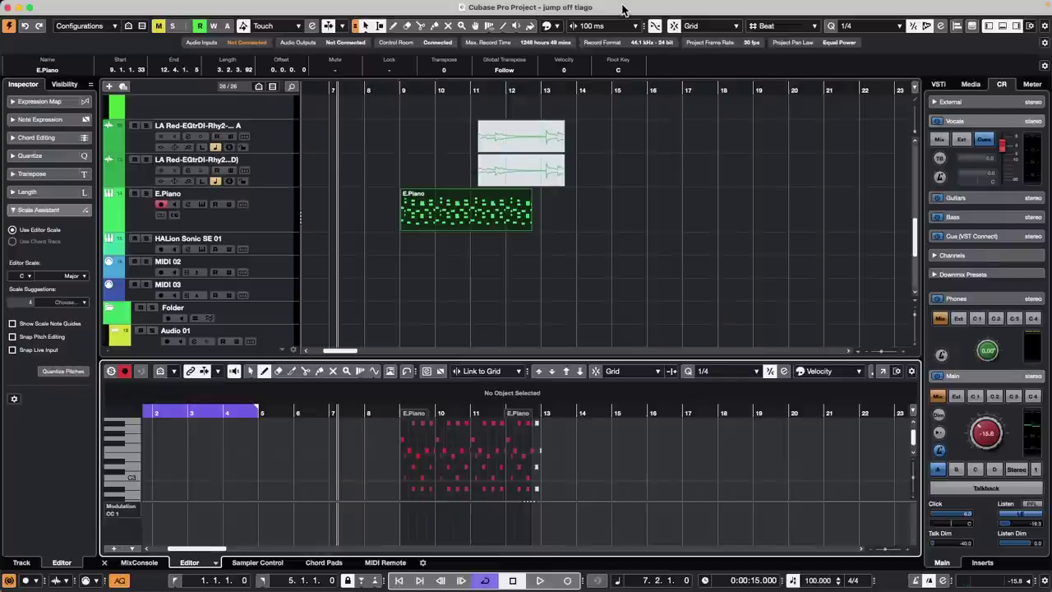
- Toggle Constrain Delay Compensation on and off, leaving it disabled
{"action": "mouse_move", "coordinate": [618, 6]}
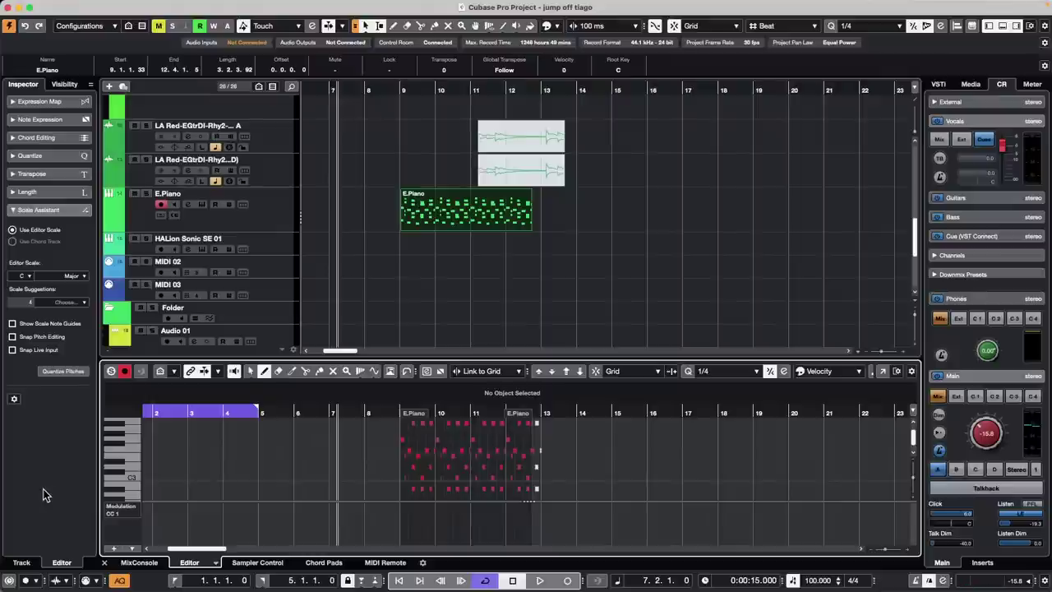
{"action": "left_click", "coordinate": [10, 581]}
{"action": "left_click", "coordinate": [9, 582]}
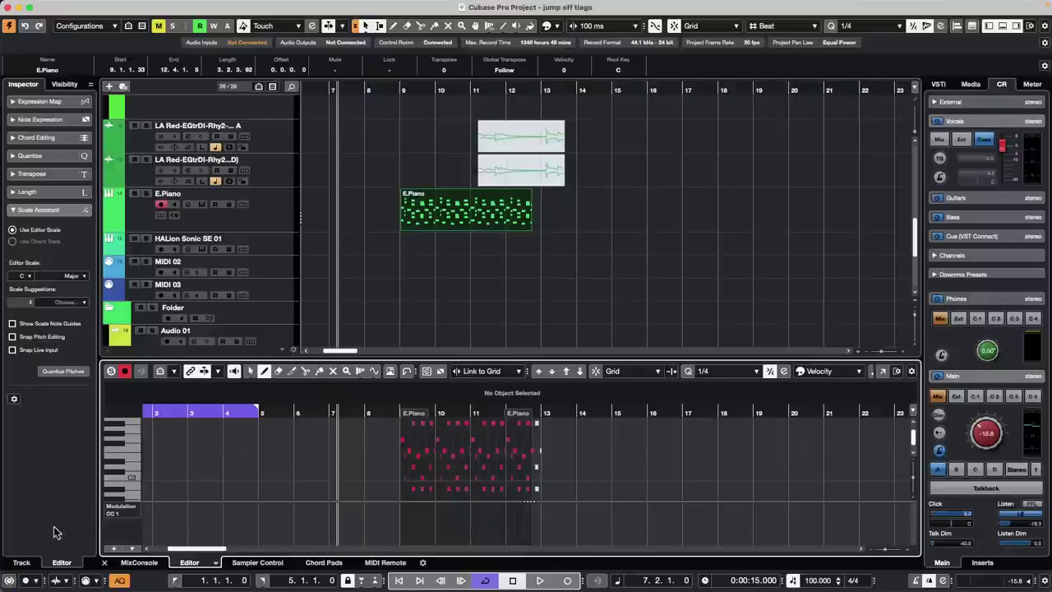
{"action": "left_click", "coordinate": [10, 582]}
{"action": "left_click", "coordinate": [10, 581]}
{"action": "left_click", "coordinate": [10, 582]}
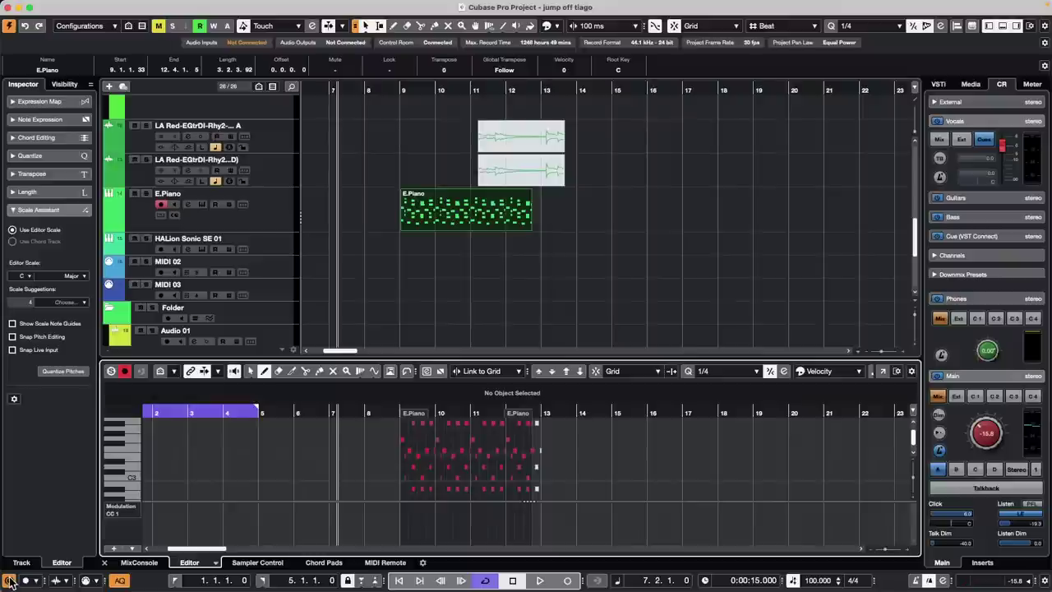
{"action": "left_click", "coordinate": [9, 582]}
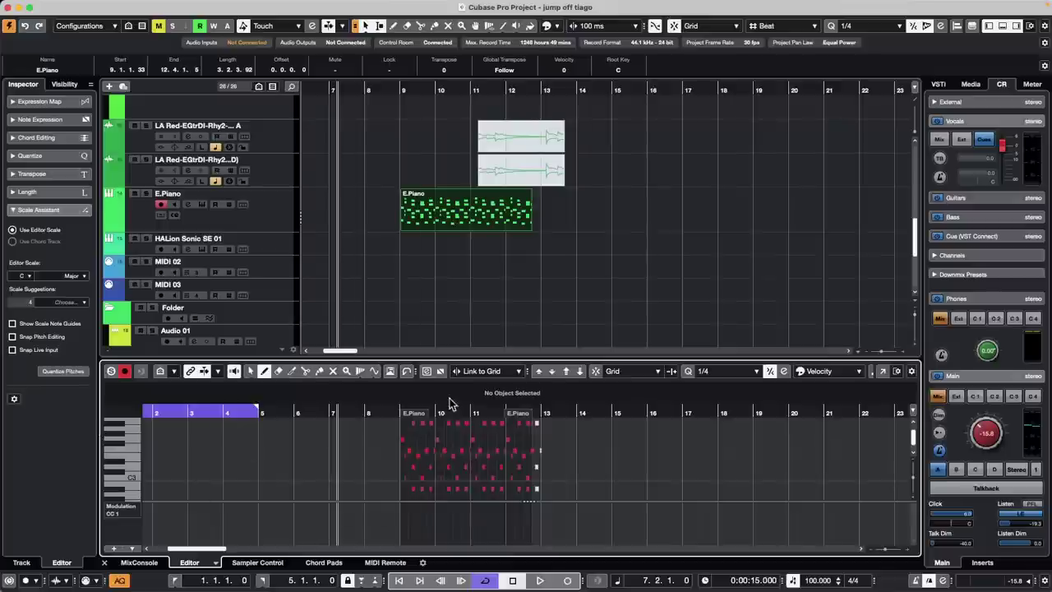
- Set the locators to the E.Piano part and open the Export Audio Mixdown dialog
{"action": "left_click", "coordinate": [449, 222]}
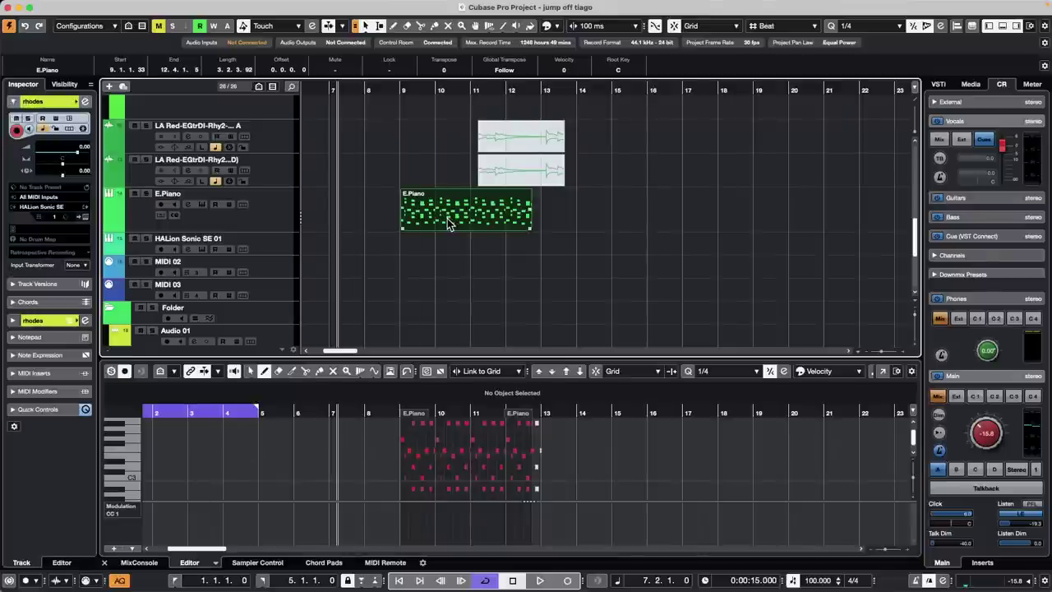
{"action": "key", "text": "p"}
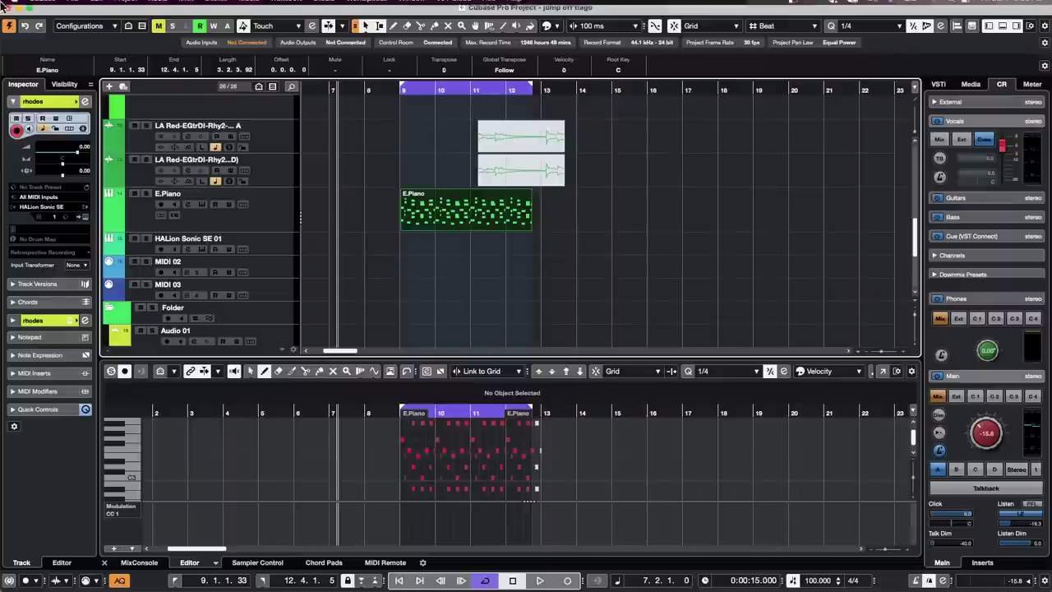
{"action": "left_click", "coordinate": [74, 7]}
{"action": "mouse_move", "coordinate": [42, 7]}
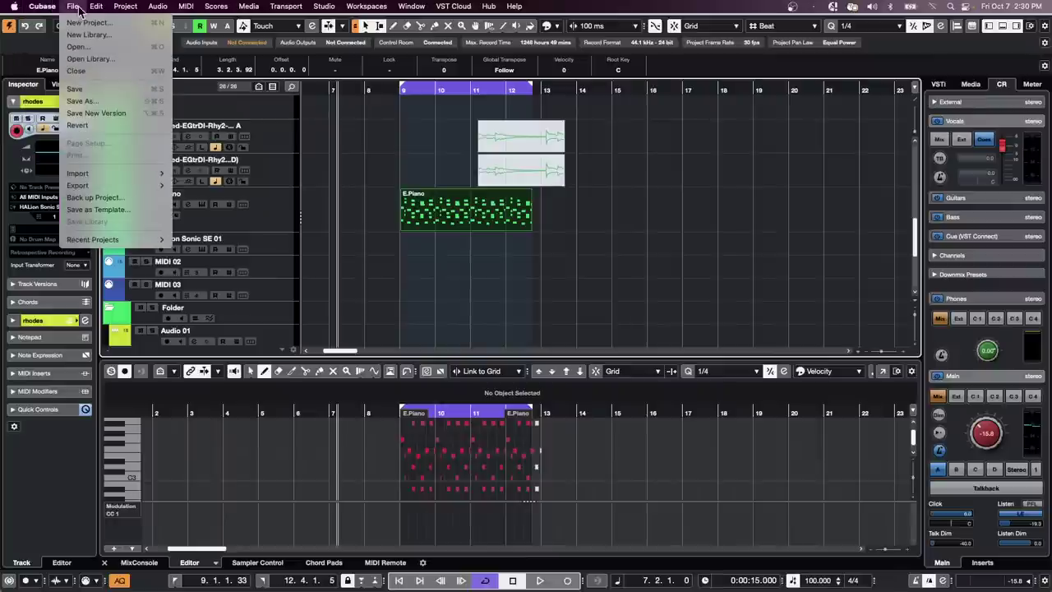
{"action": "mouse_move", "coordinate": [77, 185]}
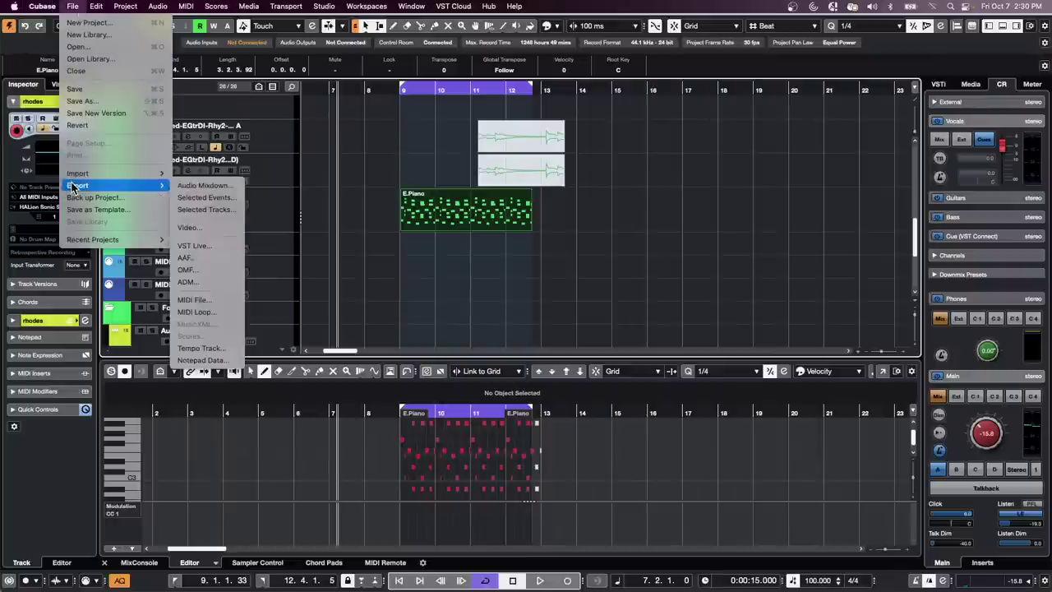
{"action": "left_click", "coordinate": [210, 197]}
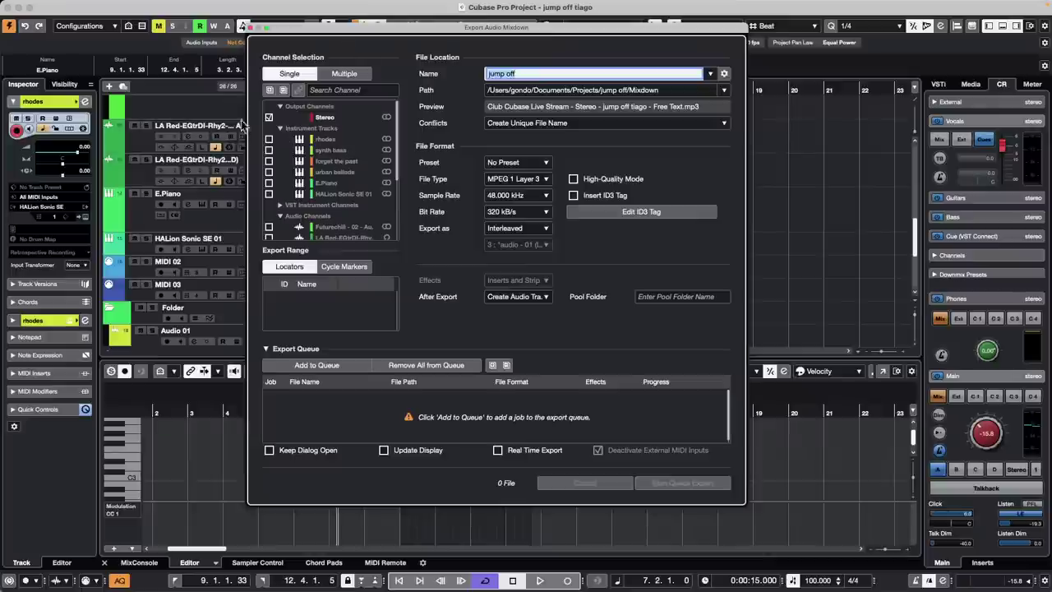
- Set the Stereo output's mixdown file type to Wave and add it to the export queue as a job
{"action": "left_click", "coordinate": [269, 117]}
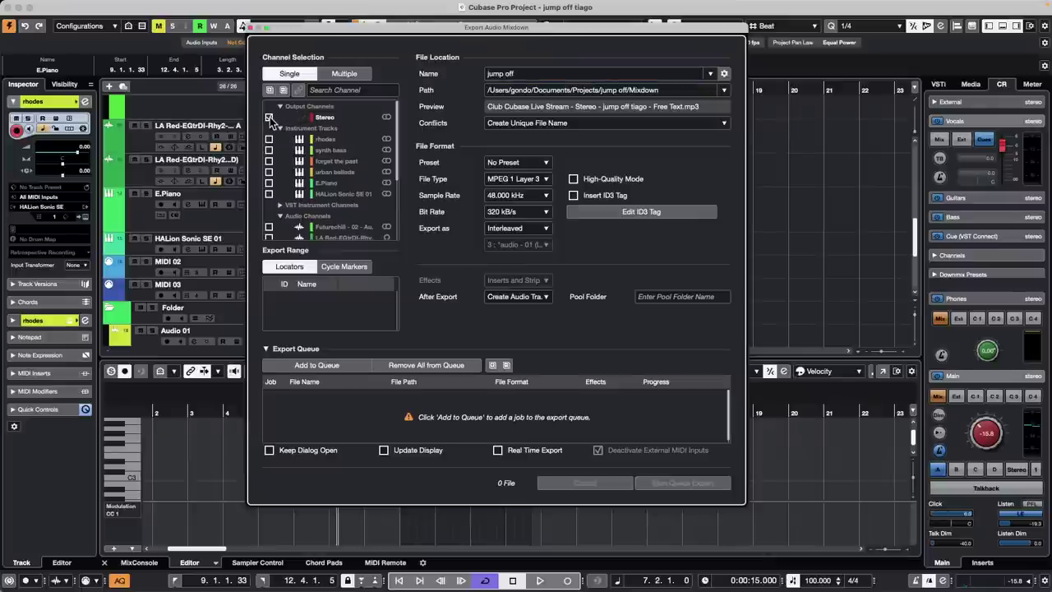
{"action": "left_click", "coordinate": [270, 118]}
{"action": "left_click", "coordinate": [526, 182]}
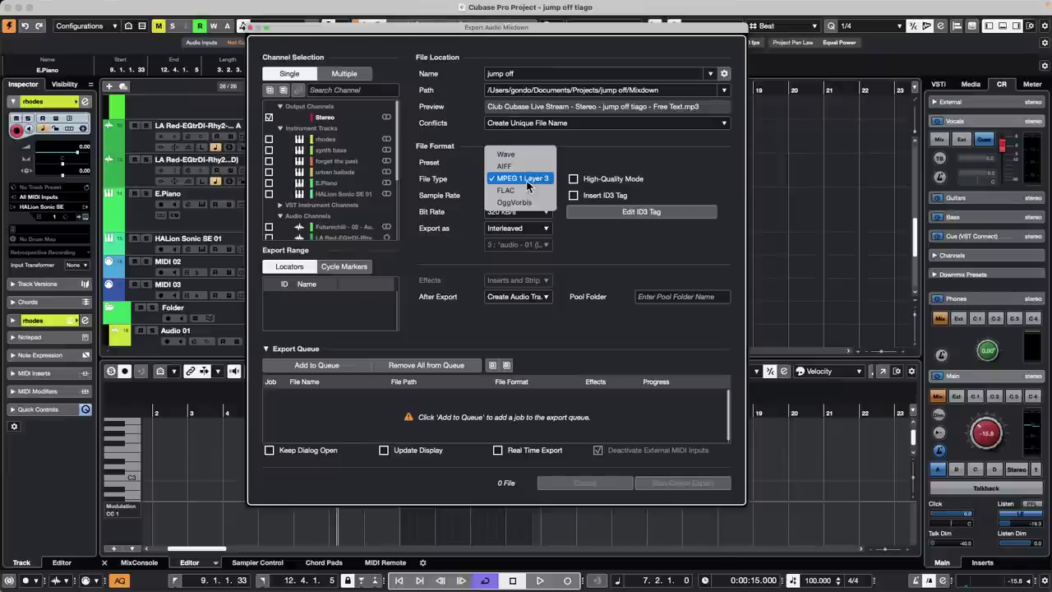
{"action": "left_click", "coordinate": [506, 147]}
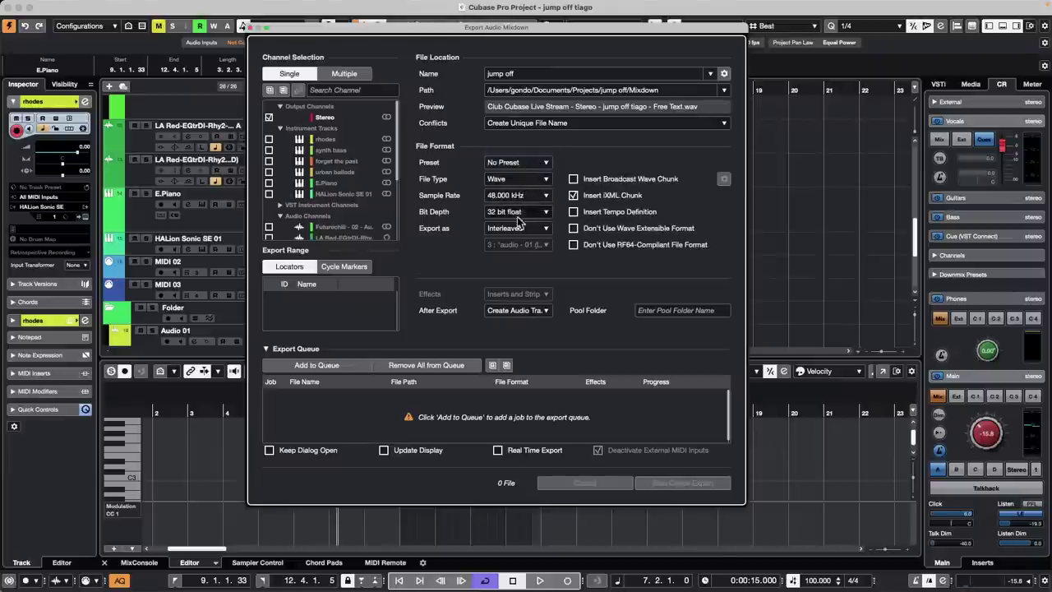
{"action": "left_click", "coordinate": [275, 348]}
{"action": "left_click", "coordinate": [270, 436]}
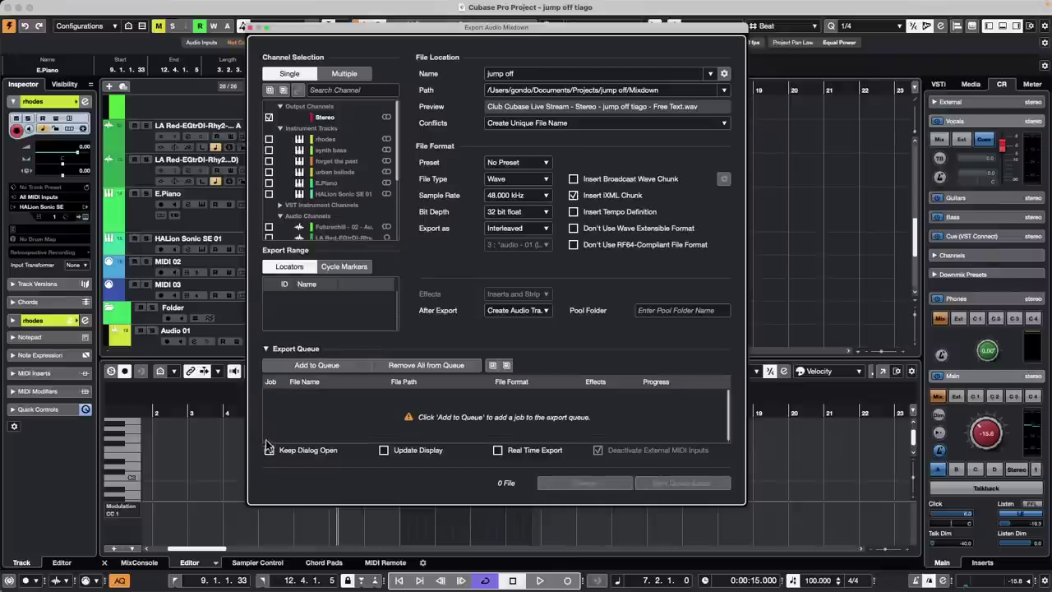
{"action": "left_click", "coordinate": [267, 352]}
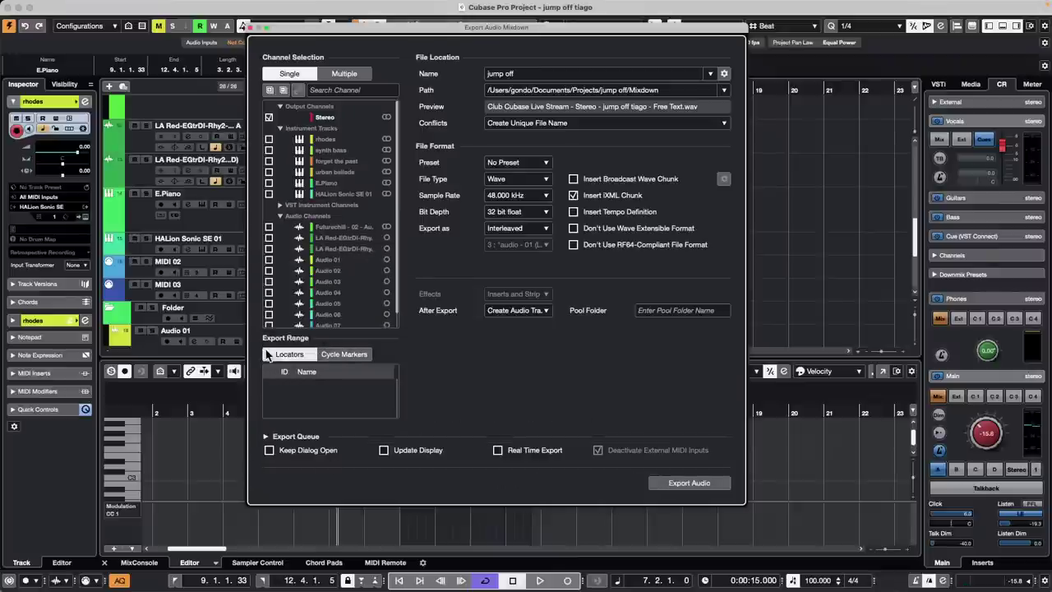
{"action": "left_click", "coordinate": [264, 437]}
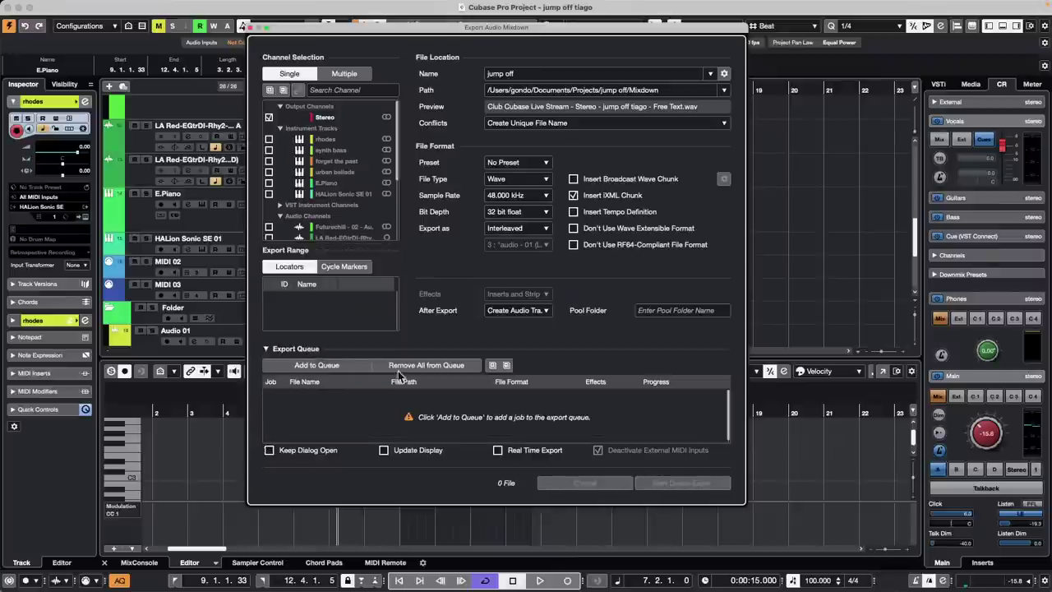
{"action": "left_click", "coordinate": [326, 367]}
- Change the mixdown file type to MPEG 1 Layer 3 and add it to the export queue as a second job
{"action": "left_click", "coordinate": [501, 180]}
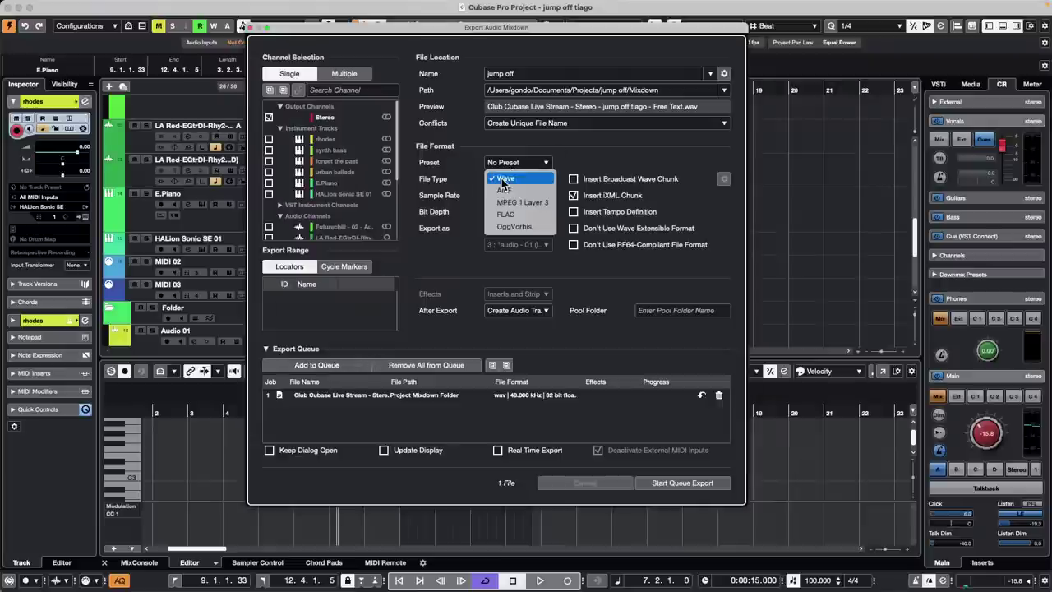
{"action": "left_click", "coordinate": [527, 201]}
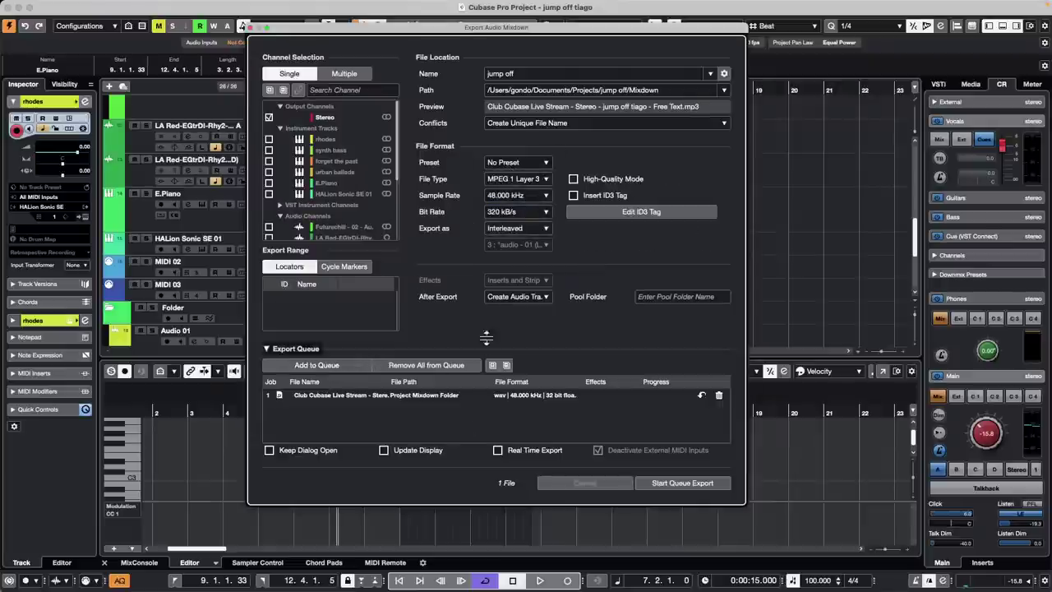
{"action": "left_click", "coordinate": [314, 366]}
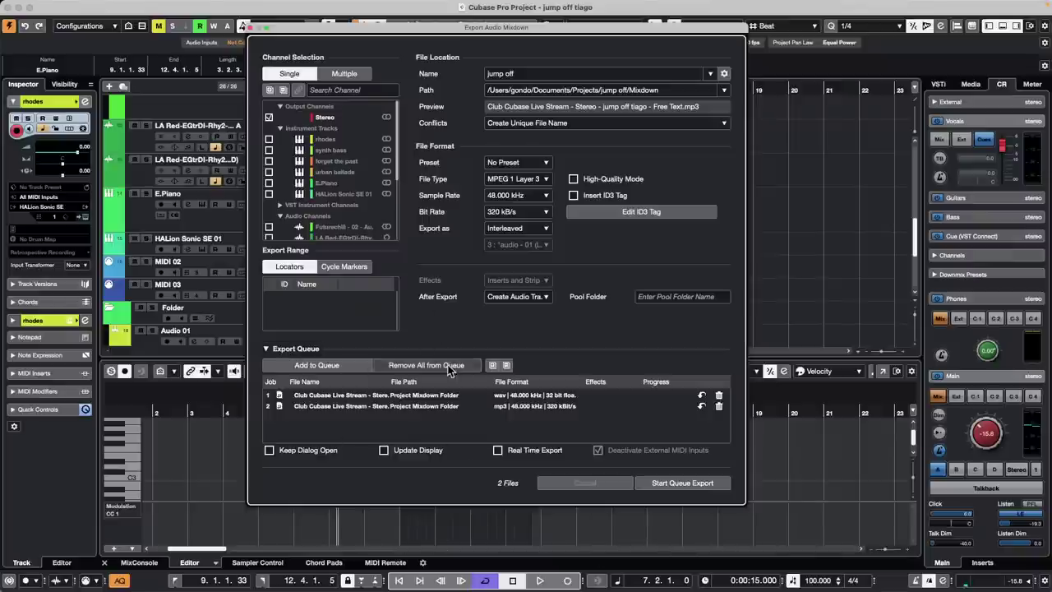
- Delete the mp3 and wav jobs from the export queue and close the Export Audio Mixdown dialog
{"action": "left_click", "coordinate": [266, 349]}
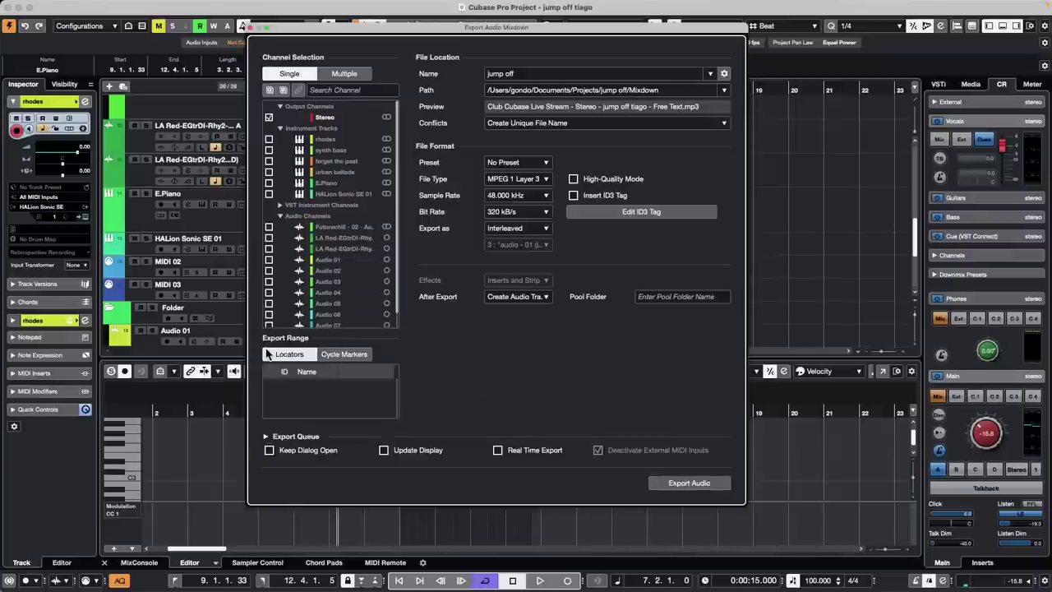
{"action": "left_click", "coordinate": [266, 436]}
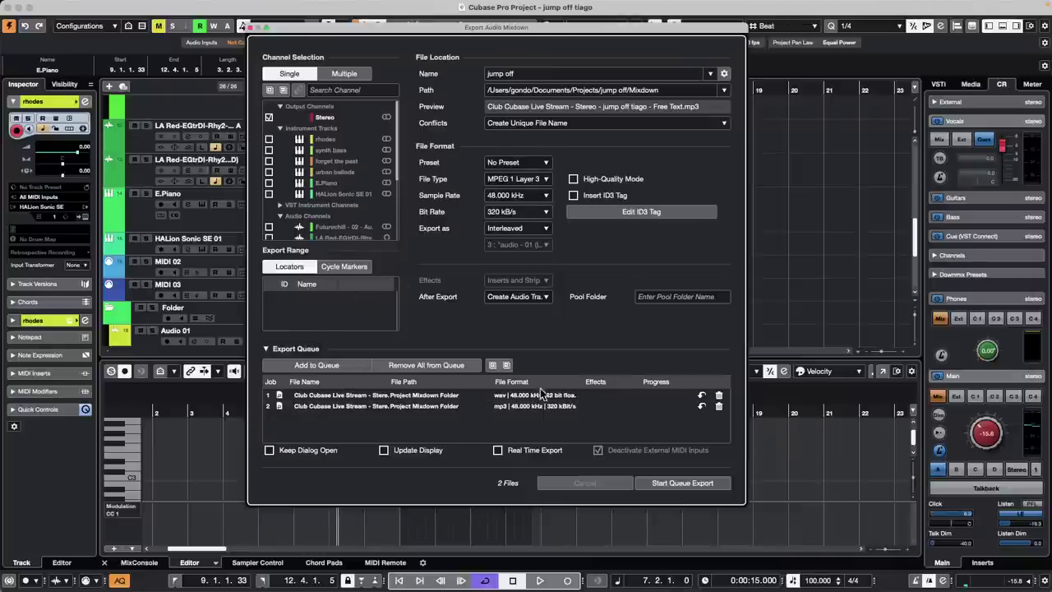
{"action": "left_click", "coordinate": [719, 406]}
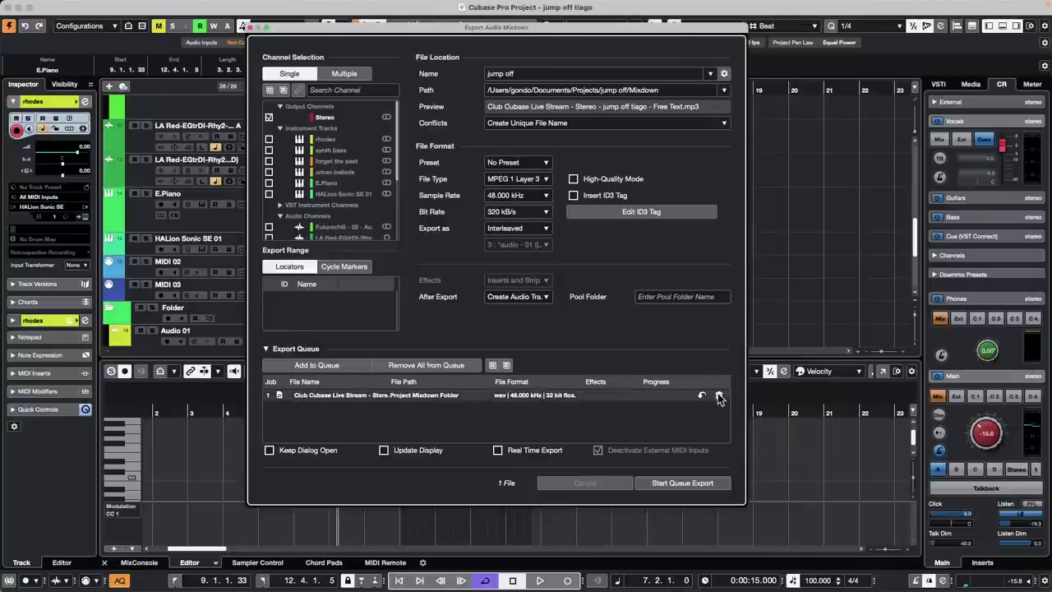
{"action": "left_click", "coordinate": [719, 395]}
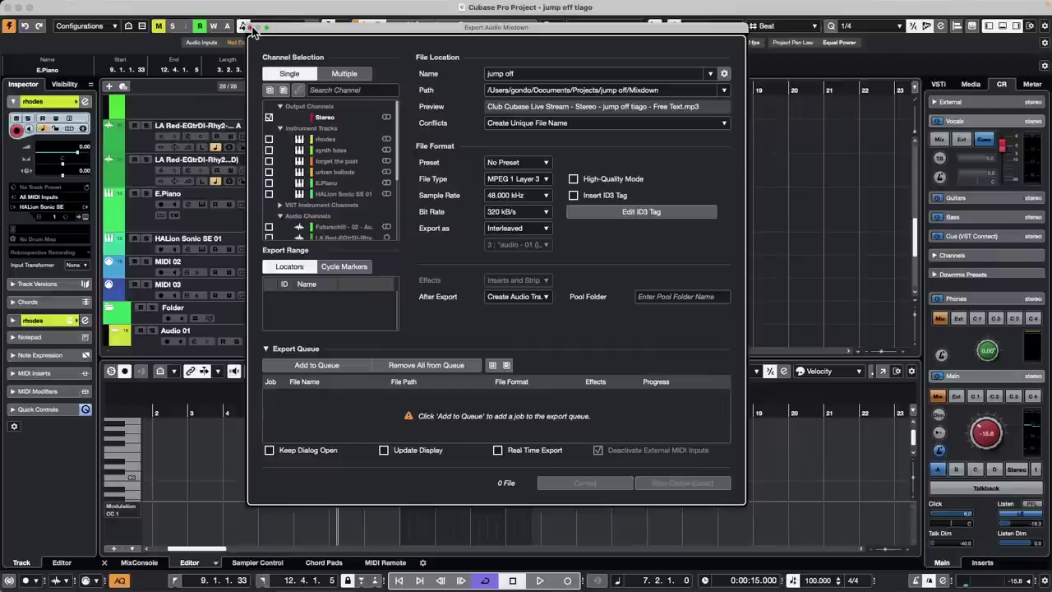
{"action": "left_click", "coordinate": [251, 27]}
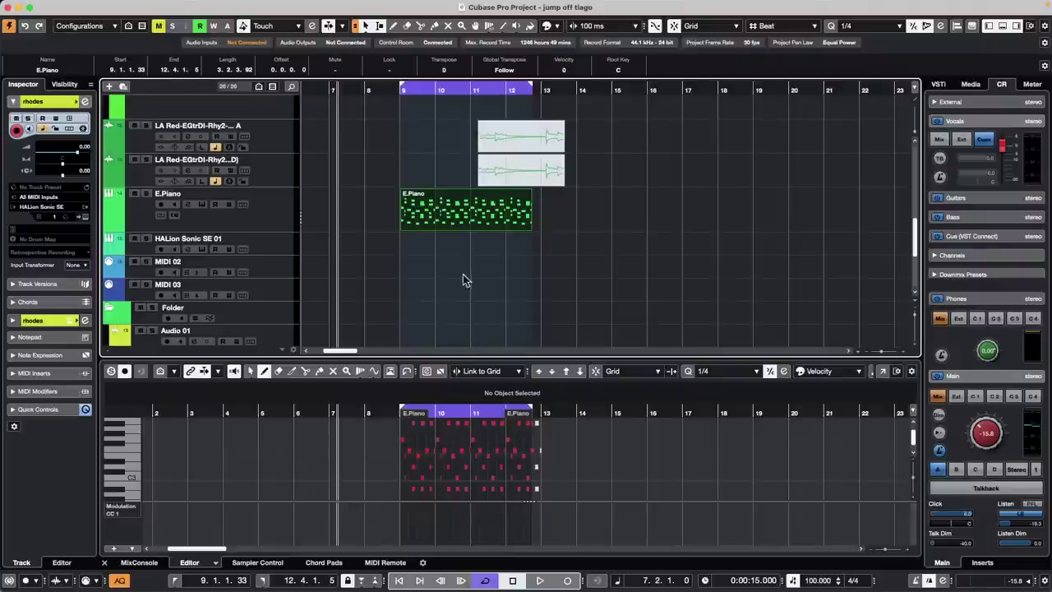
- Fold the forget the past track, open its Groove Agent SE instrument and choose a different Main pattern pad
{"action": "left_click", "coordinate": [283, 221]}
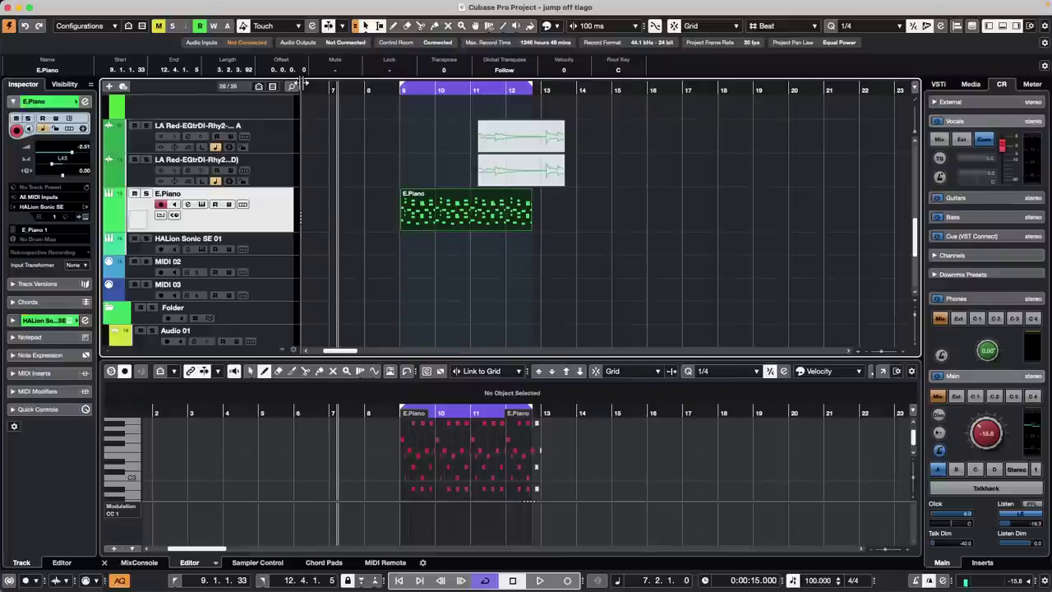
{"action": "scroll", "coordinate": [402, 212], "scroll_direction": "up", "scroll_amount": 5}
{"action": "scroll", "coordinate": [402, 209], "scroll_direction": "up", "scroll_amount": 5}
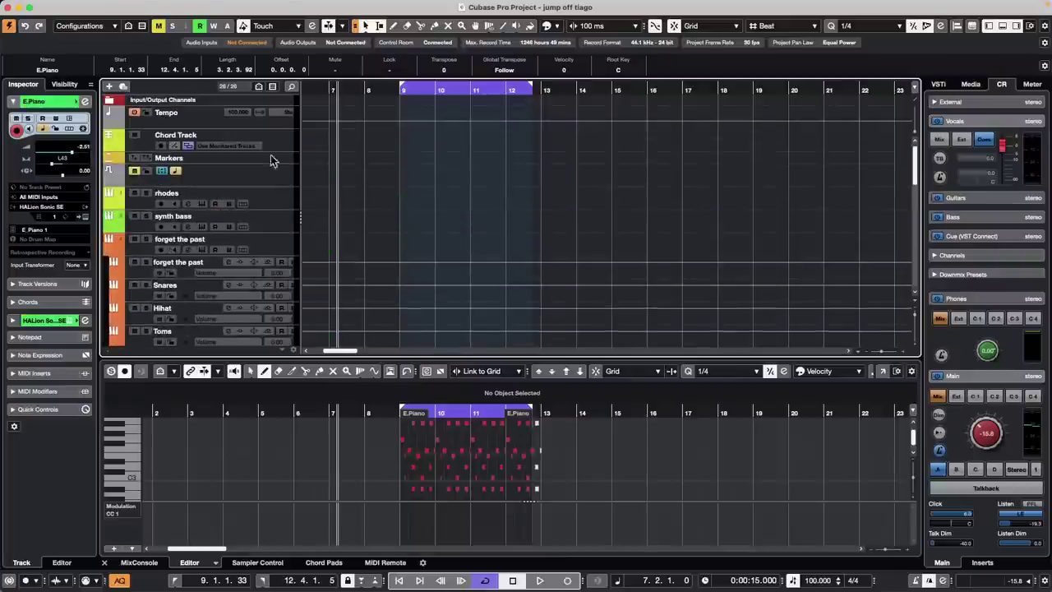
{"action": "scroll", "coordinate": [332, 119], "scroll_direction": "down", "scroll_amount": 2}
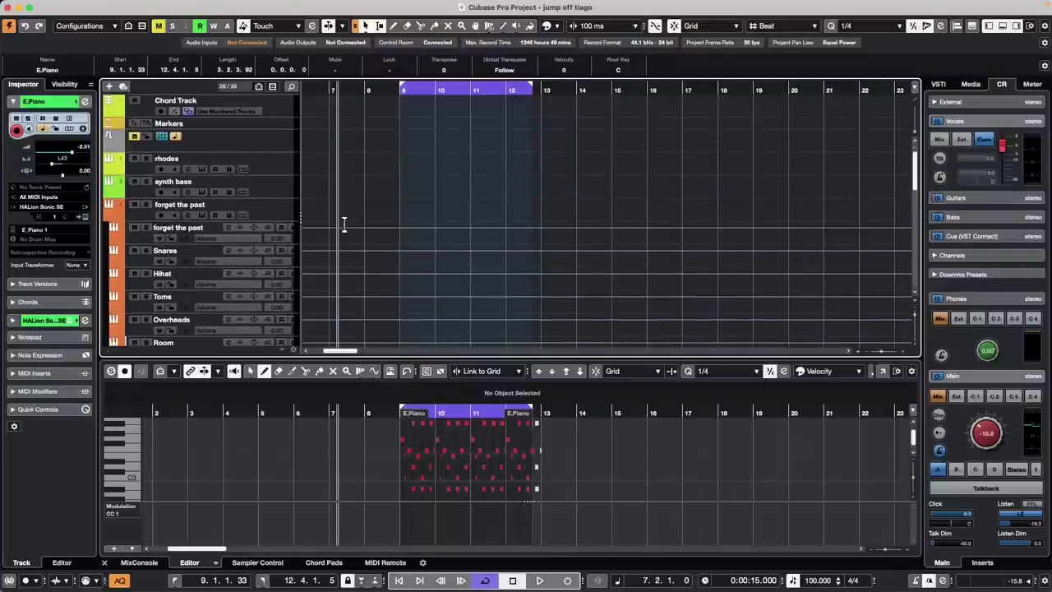
{"action": "left_click", "coordinate": [106, 213]}
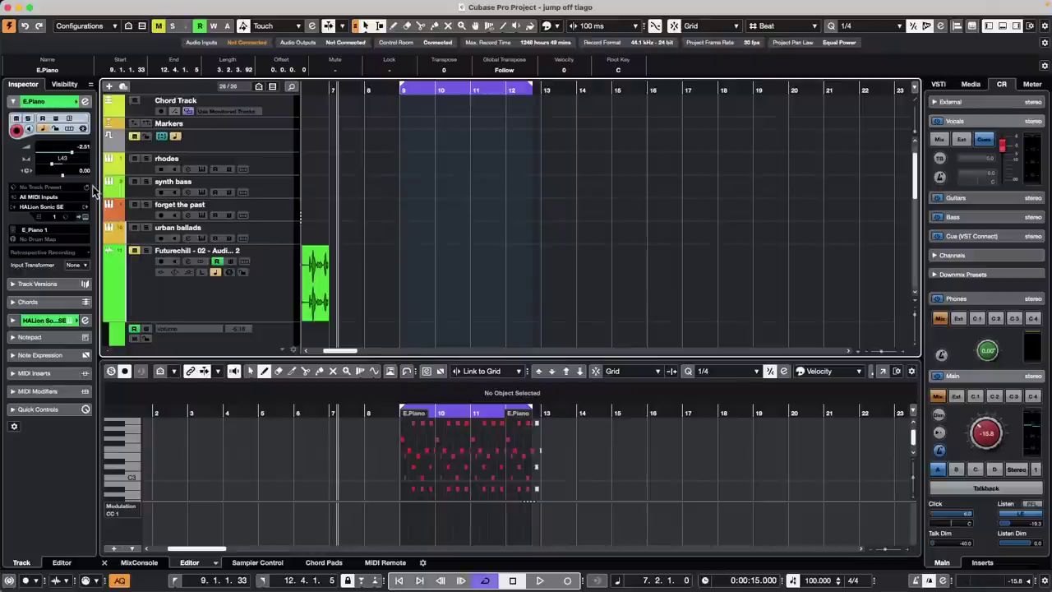
{"action": "left_click", "coordinate": [285, 218]}
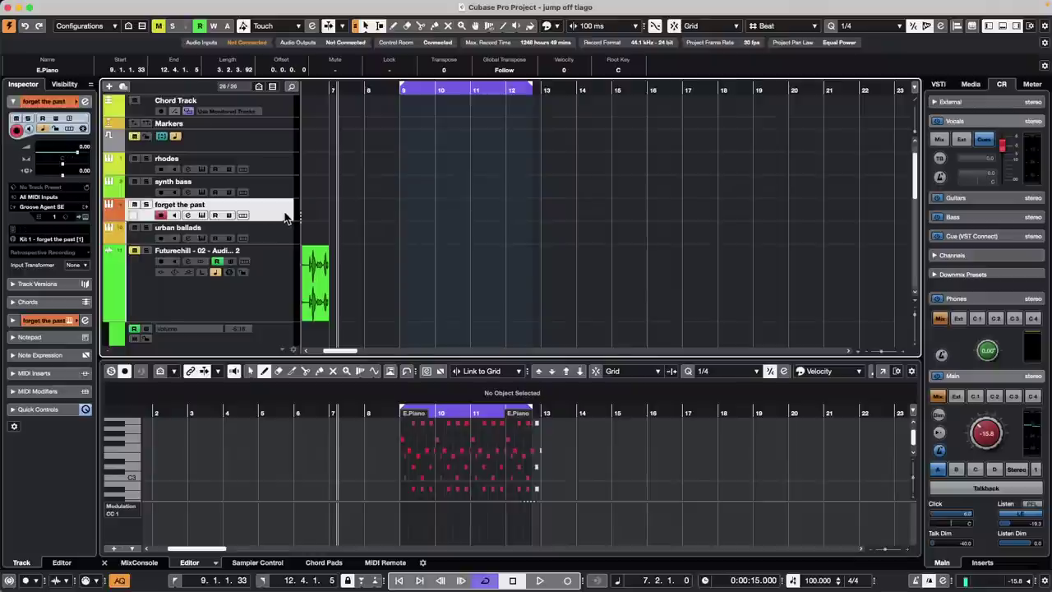
{"action": "left_click", "coordinate": [84, 217]}
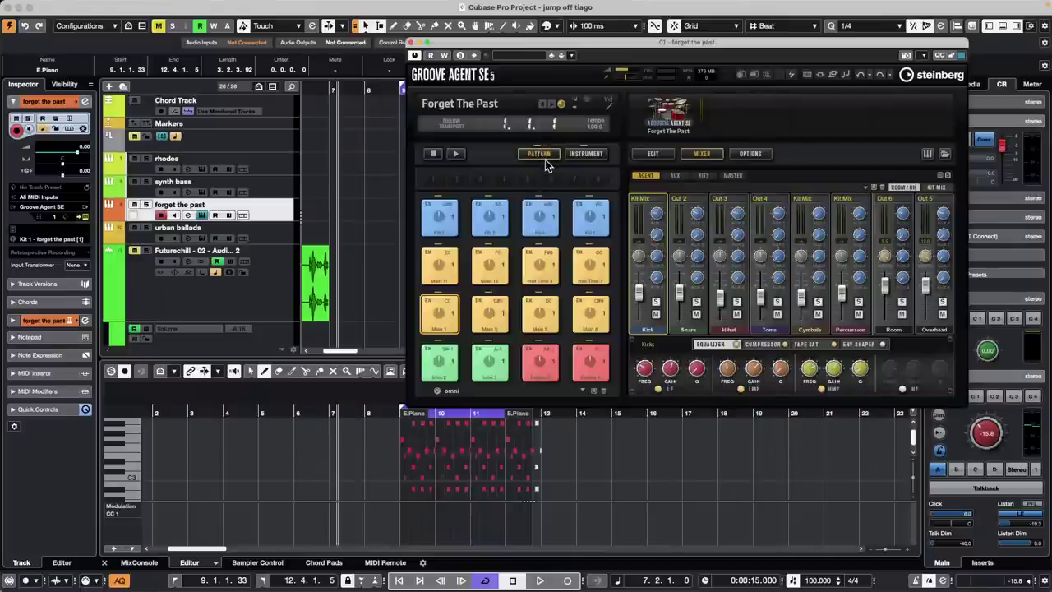
{"action": "left_click_drag", "start_coordinate": [456, 311], "coordinate": [477, 256]}
{"action": "left_click_drag", "start_coordinate": [319, 92], "coordinate": [265, 94]}
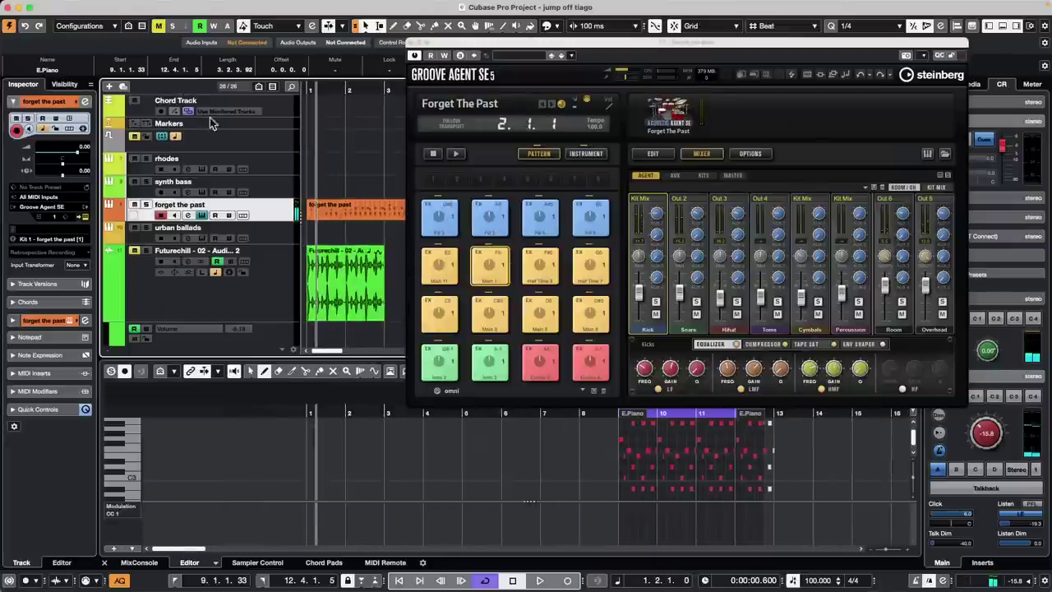
- Close the instrument window and dissolve the forget the past part by Separate Pitches with Optimized Display enabled
{"action": "left_click", "coordinate": [362, 208]}
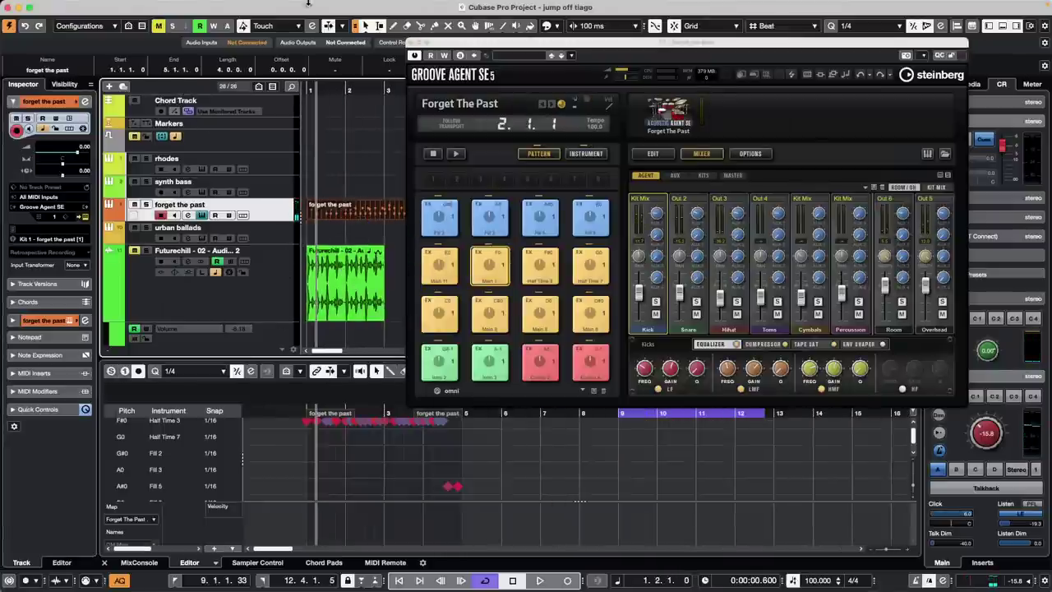
{"action": "left_click", "coordinate": [413, 43]}
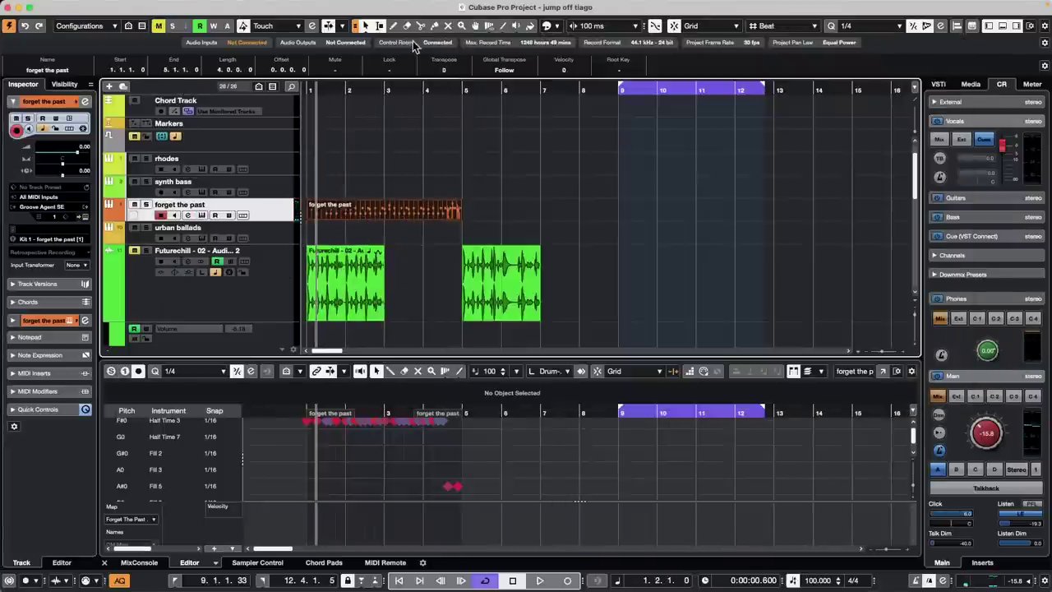
{"action": "left_click", "coordinate": [220, 8]}
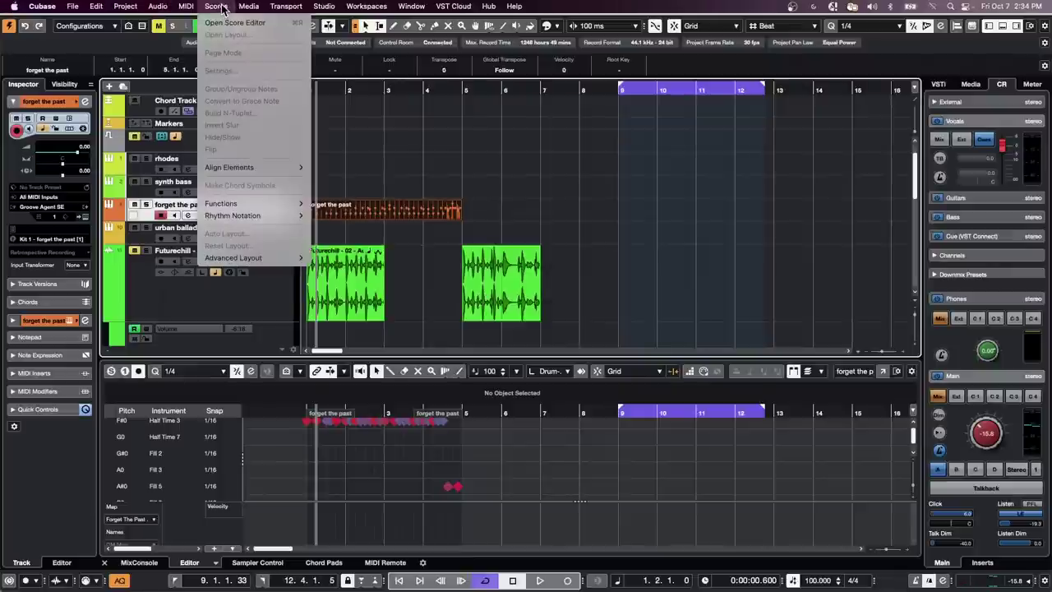
{"action": "mouse_move", "coordinate": [186, 6]}
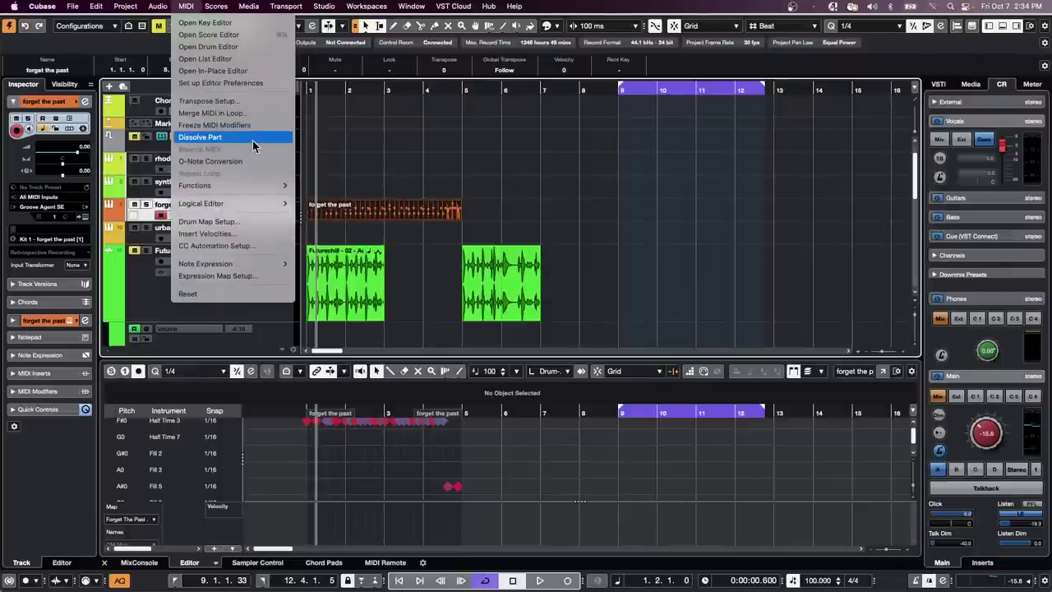
{"action": "left_click", "coordinate": [253, 140]}
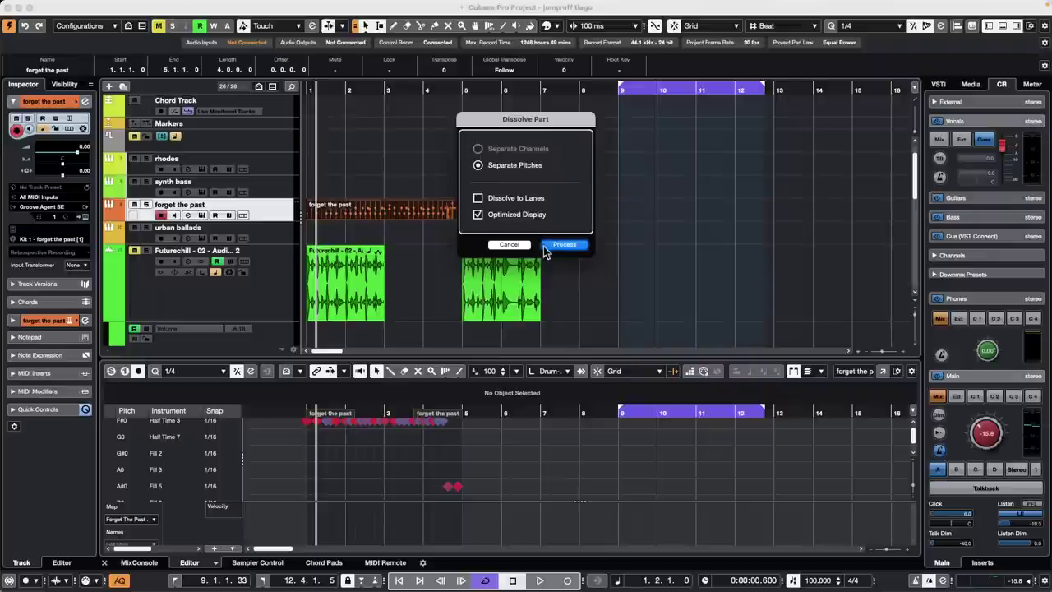
{"action": "left_click", "coordinate": [558, 247]}
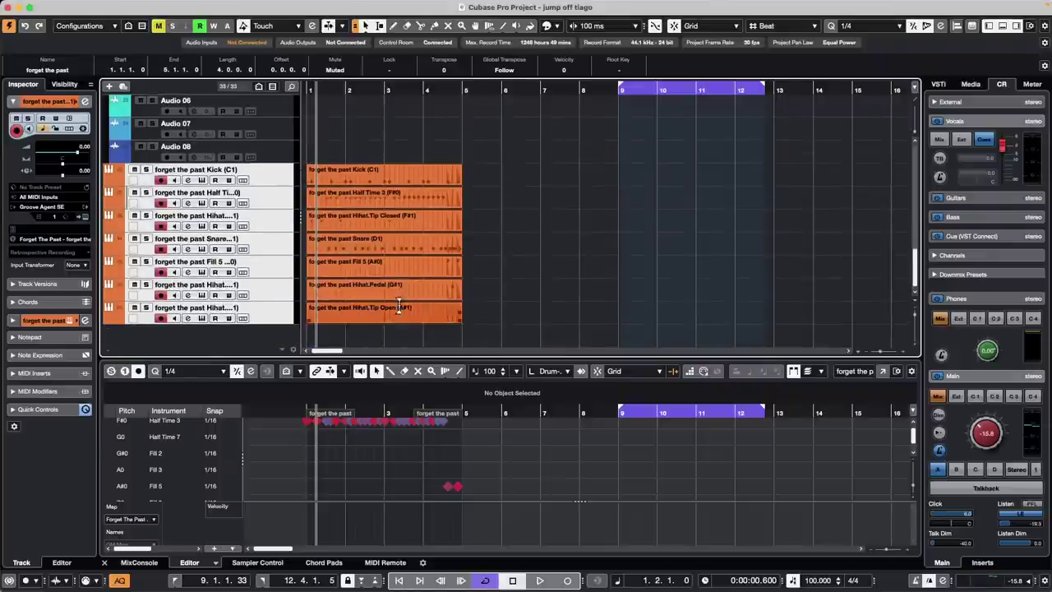
- Select all the dissolved drum parts, run Merge MIDI in Loop with Include Inserts enabled, and select the resulting part
{"action": "left_click_drag", "start_coordinate": [485, 320], "coordinate": [332, 163]}
{"action": "left_click_drag", "start_coordinate": [469, 316], "coordinate": [322, 184]}
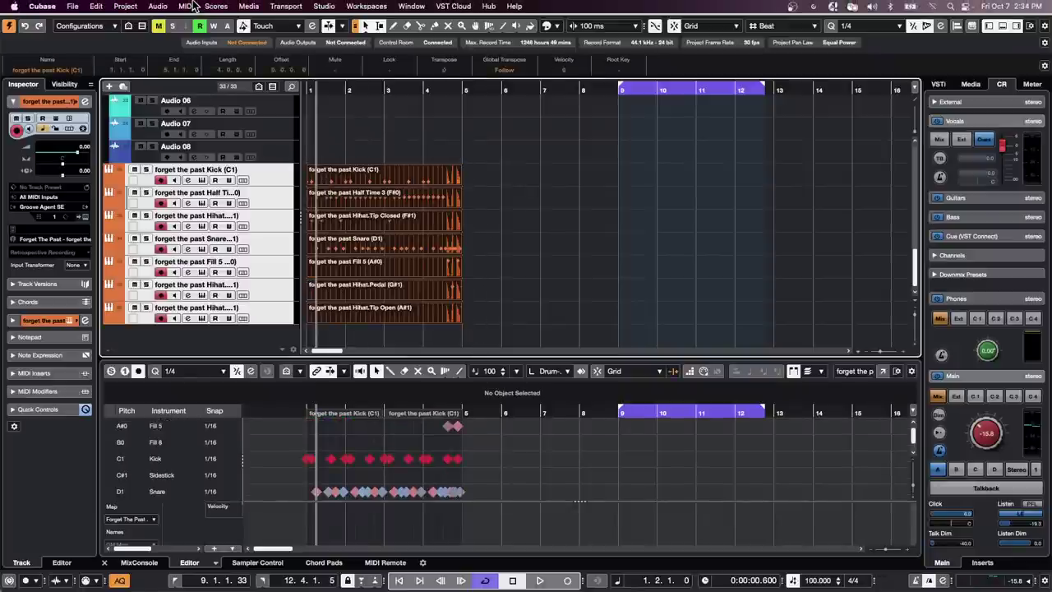
{"action": "left_click", "coordinate": [181, 5]}
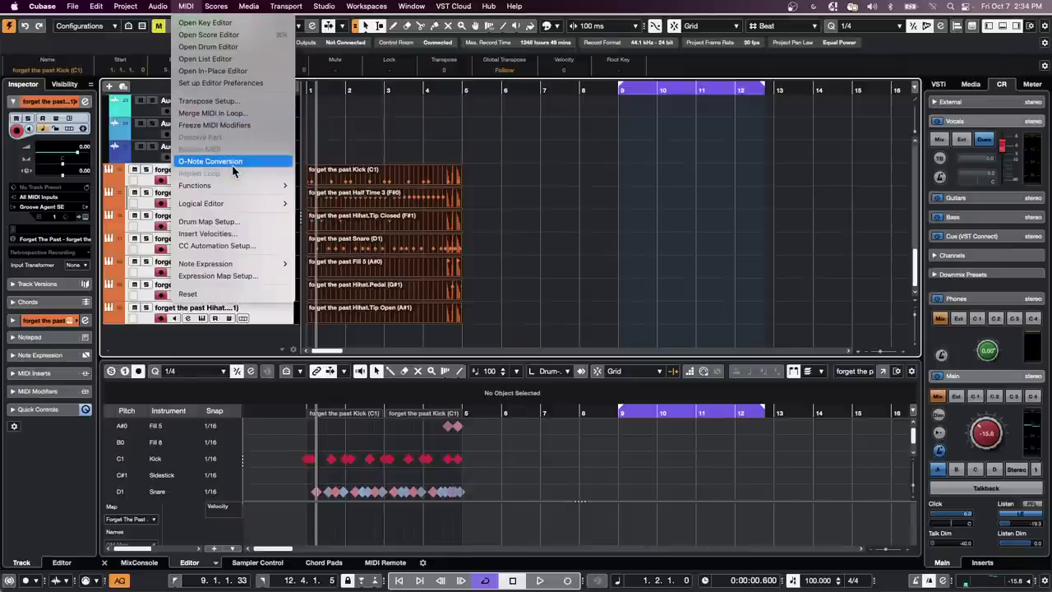
{"action": "left_click", "coordinate": [255, 112]}
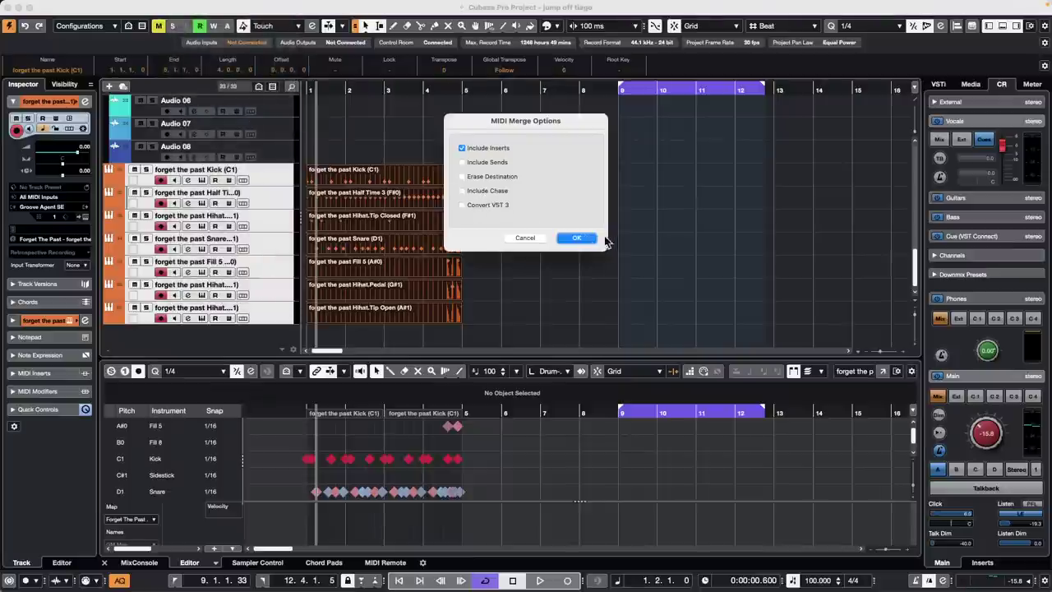
{"action": "left_click", "coordinate": [578, 237]}
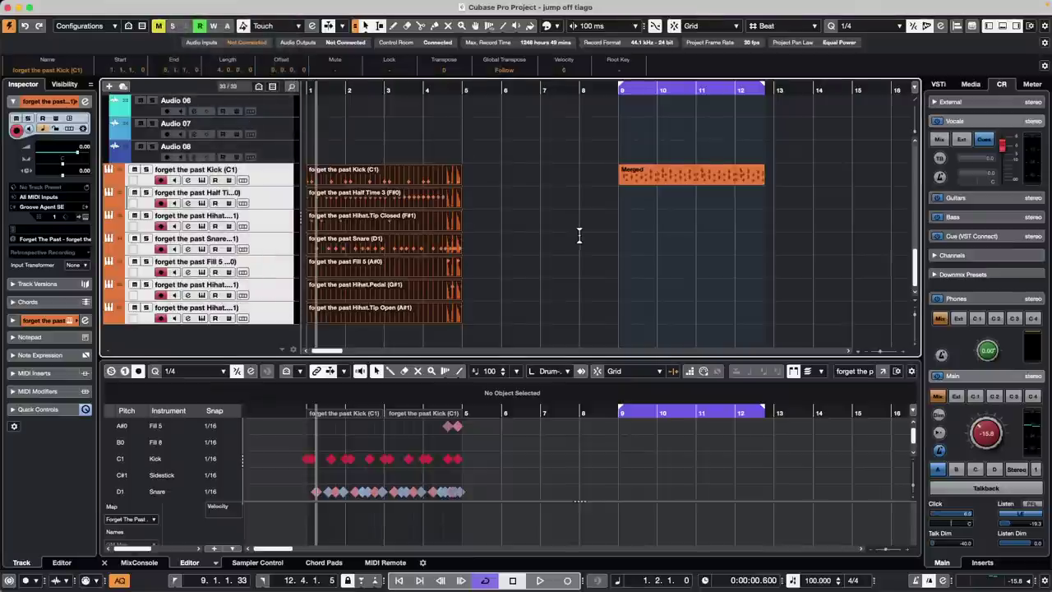
{"action": "left_click", "coordinate": [695, 178]}
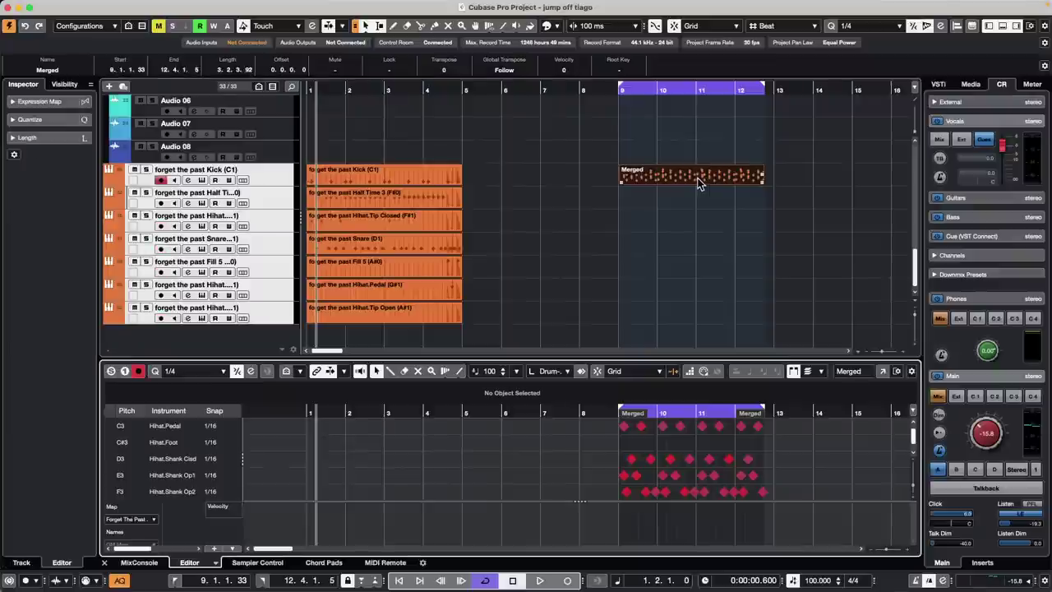
- Select all the dissolved drum parts again and set the locators to their range, from bar 1 to bar 5
{"action": "left_click_drag", "start_coordinate": [475, 323], "coordinate": [338, 175]}
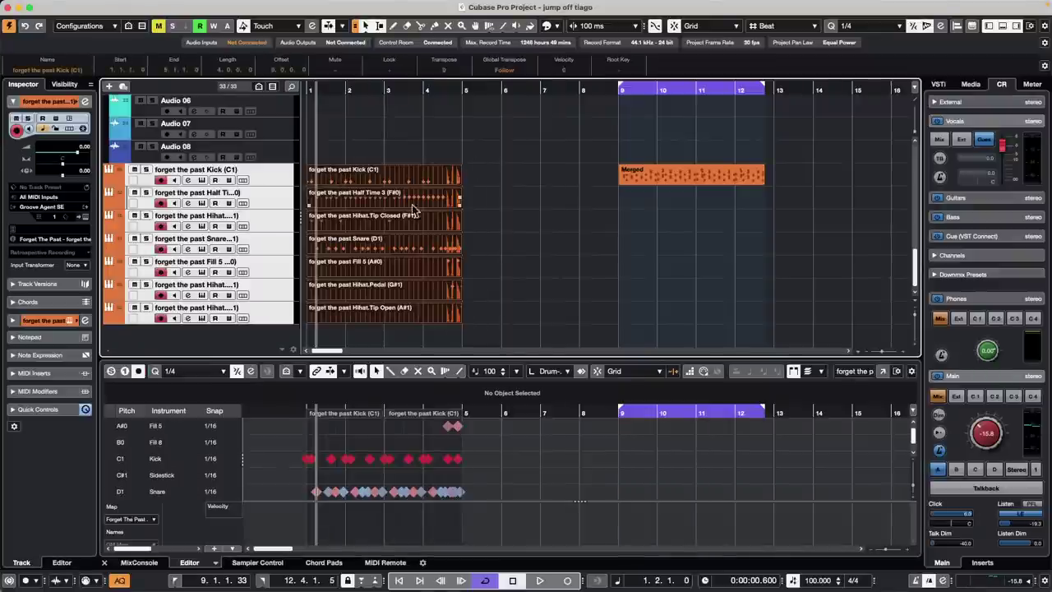
{"action": "mouse_move", "coordinate": [112, 6]}
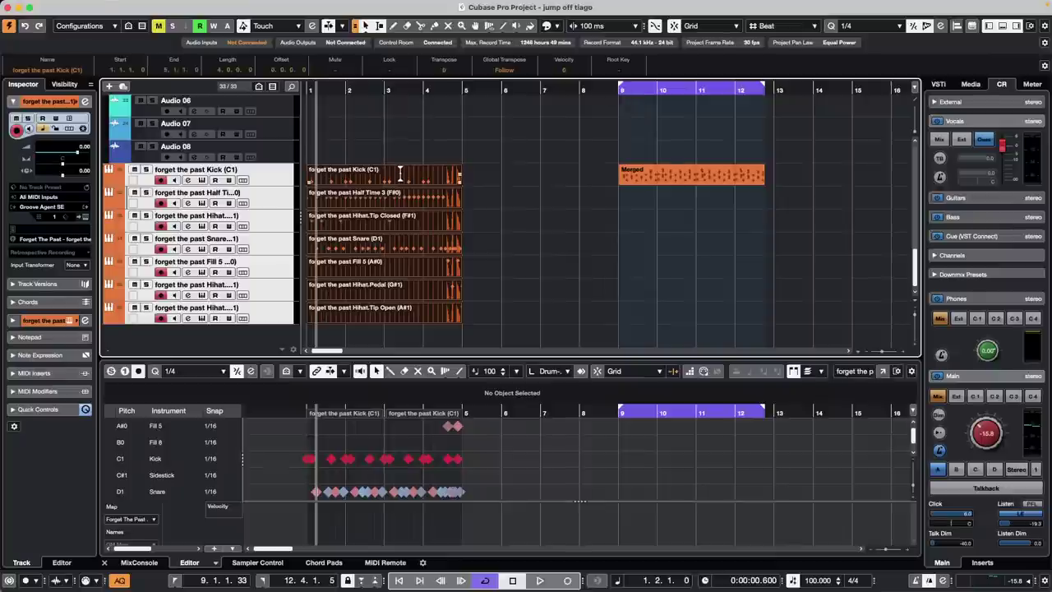
{"action": "key", "text": "p"}
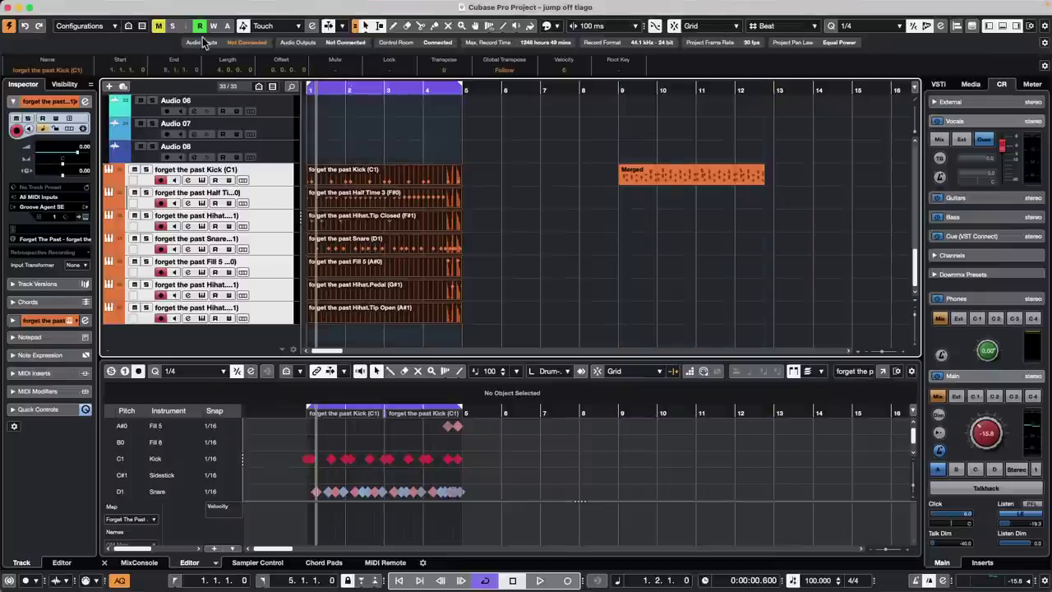
- Run Merge MIDI in Loop on the selected drum parts with Include Inserts enabled
{"action": "mouse_move", "coordinate": [154, 5]}
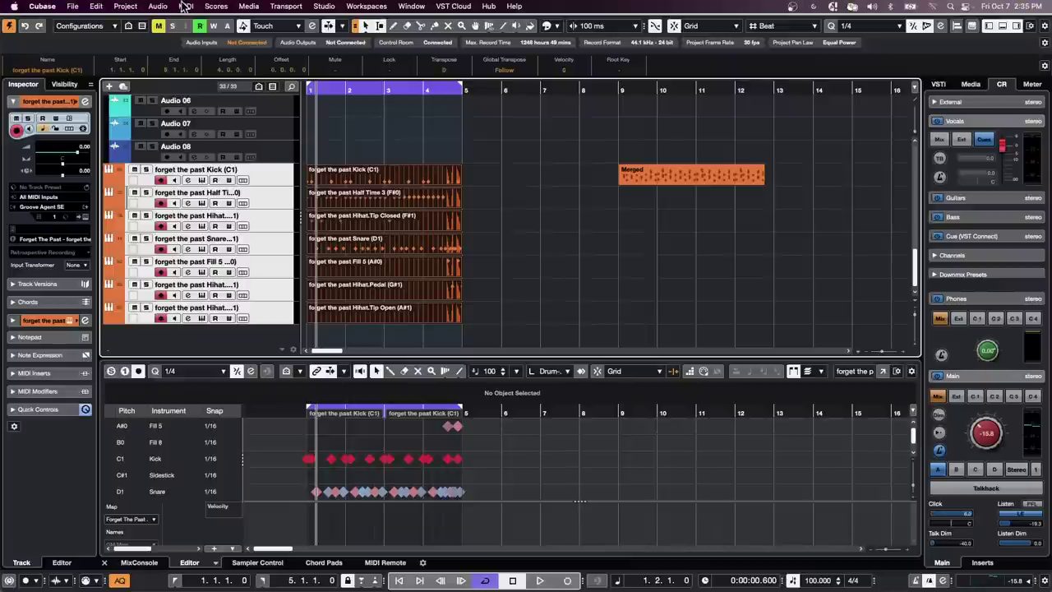
{"action": "left_click", "coordinate": [186, 6]}
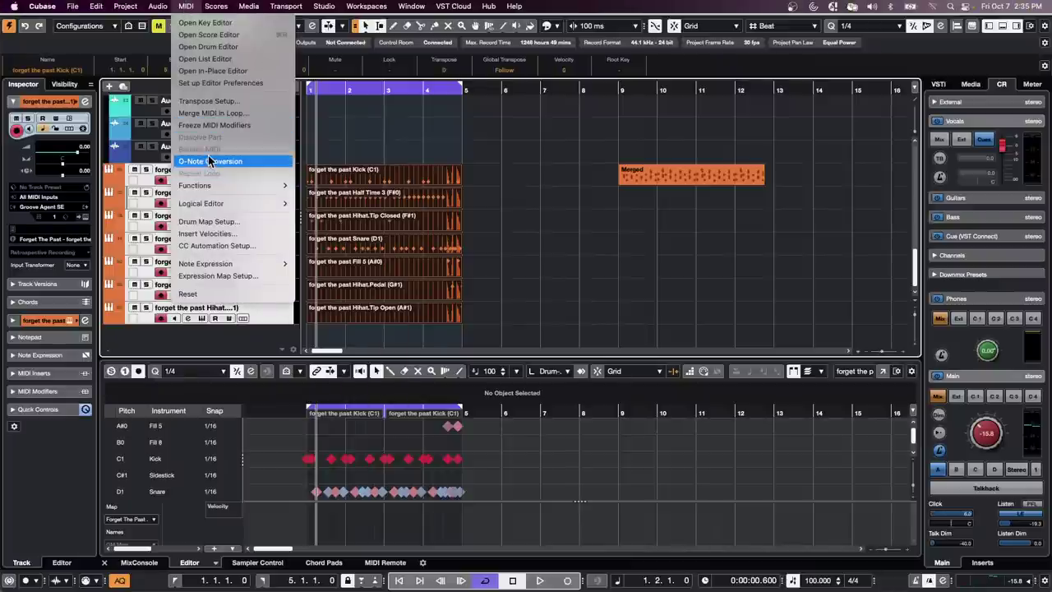
{"action": "left_click", "coordinate": [221, 113]}
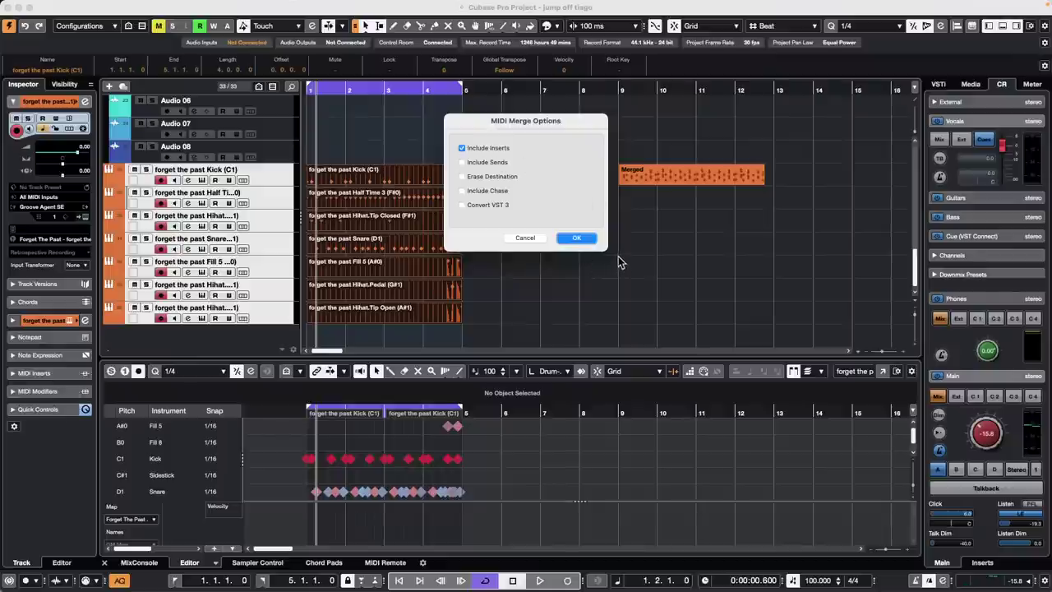
{"action": "left_click", "coordinate": [589, 239]}
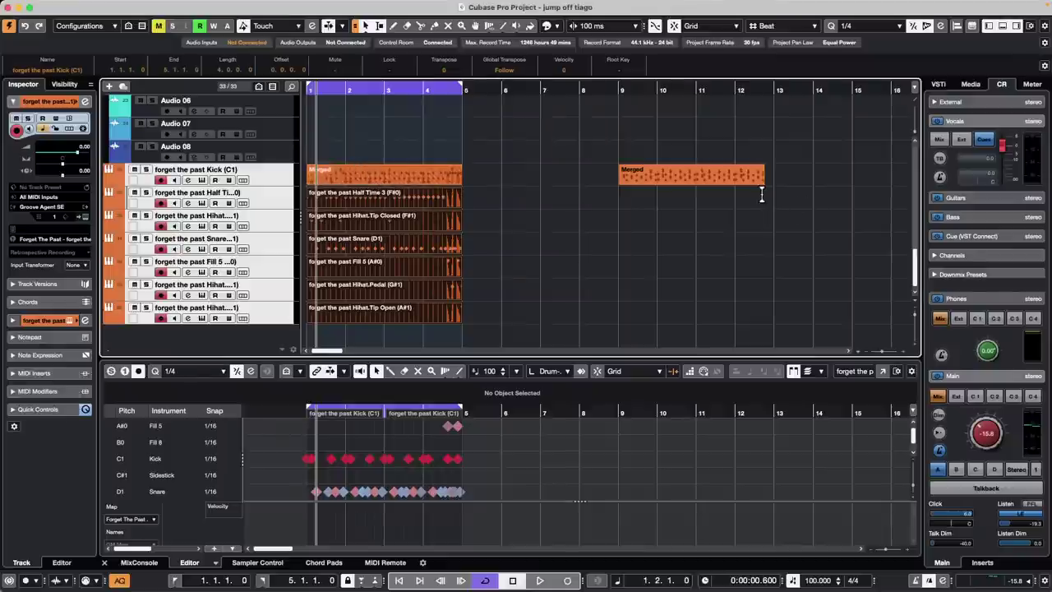
- Move the newly merged part along the Kick track to start at 5.2.1.0, open it, and select the Kick part at bar 1
{"action": "left_click", "coordinate": [727, 176]}
{"action": "left_click_drag", "start_coordinate": [395, 181], "coordinate": [562, 180]}
{"action": "double_click", "coordinate": [561, 181]}
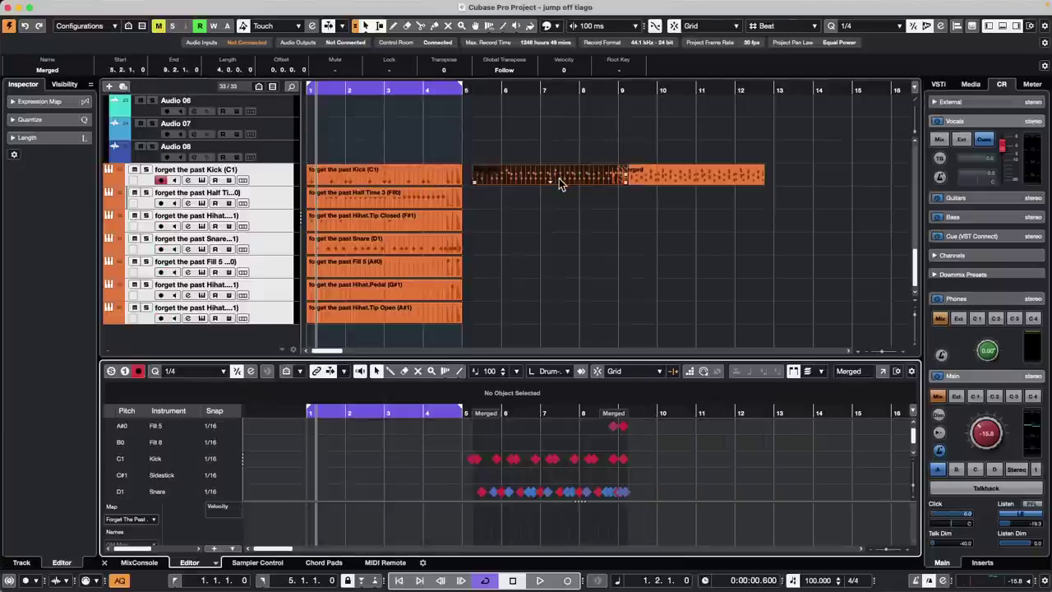
{"action": "left_click", "coordinate": [392, 184]}
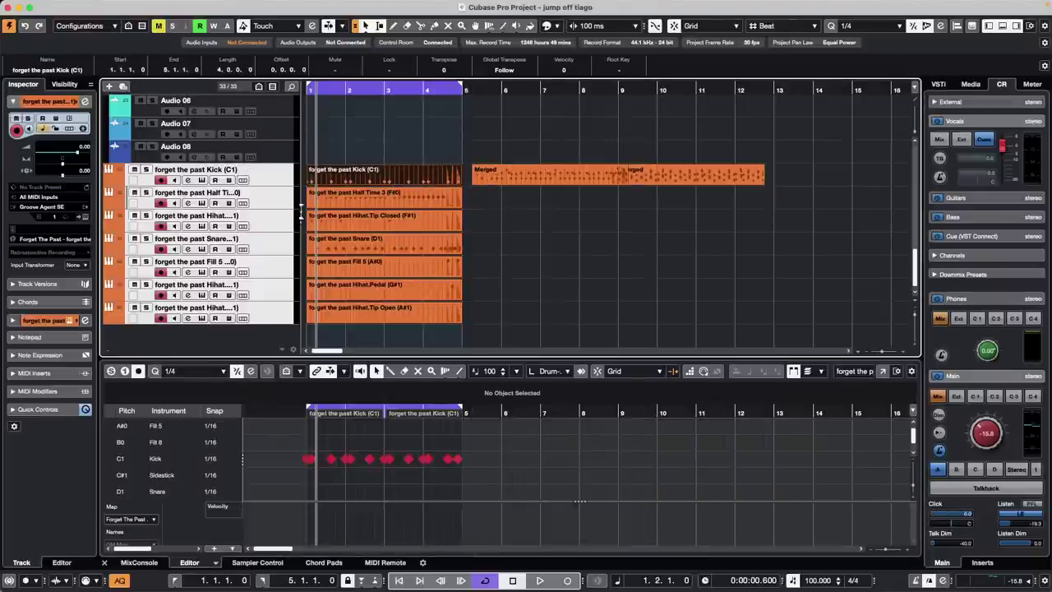
{"action": "left_click_drag", "start_coordinate": [472, 311], "coordinate": [305, 178]}
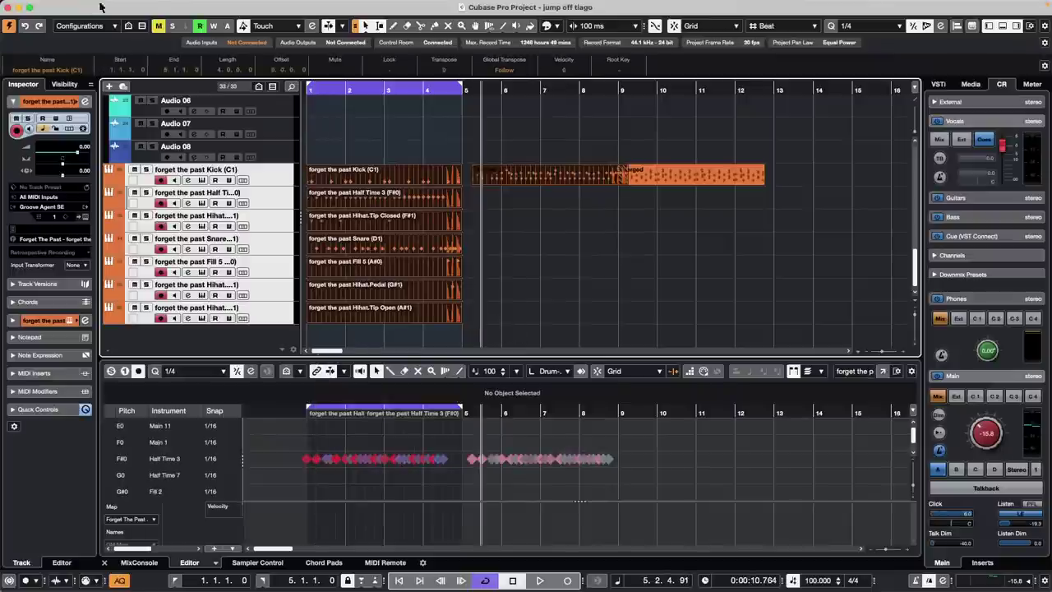
{"action": "left_click", "coordinate": [153, 6]}
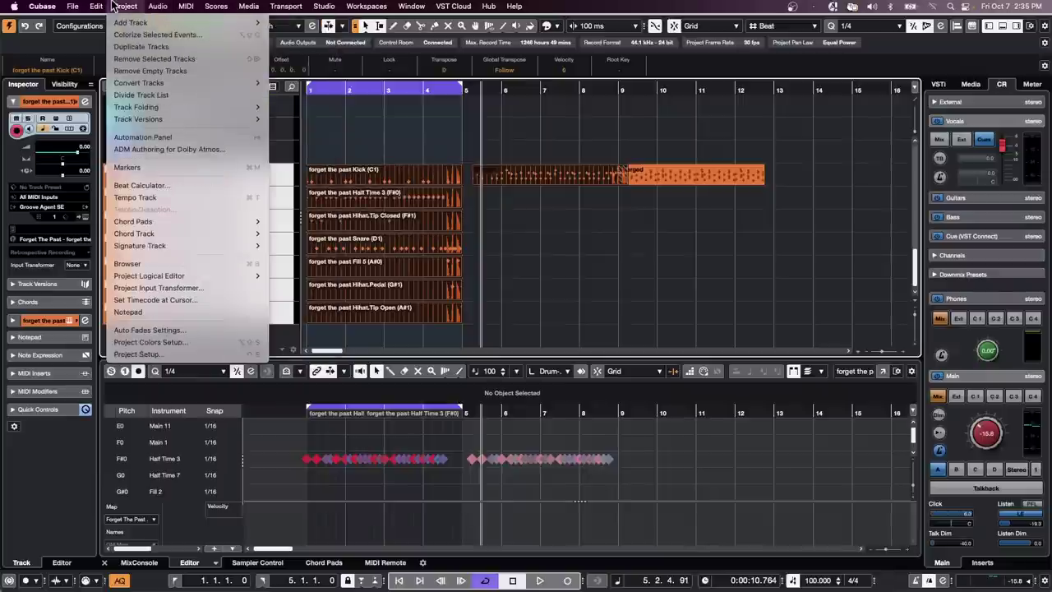
{"action": "mouse_move", "coordinate": [193, 8]}
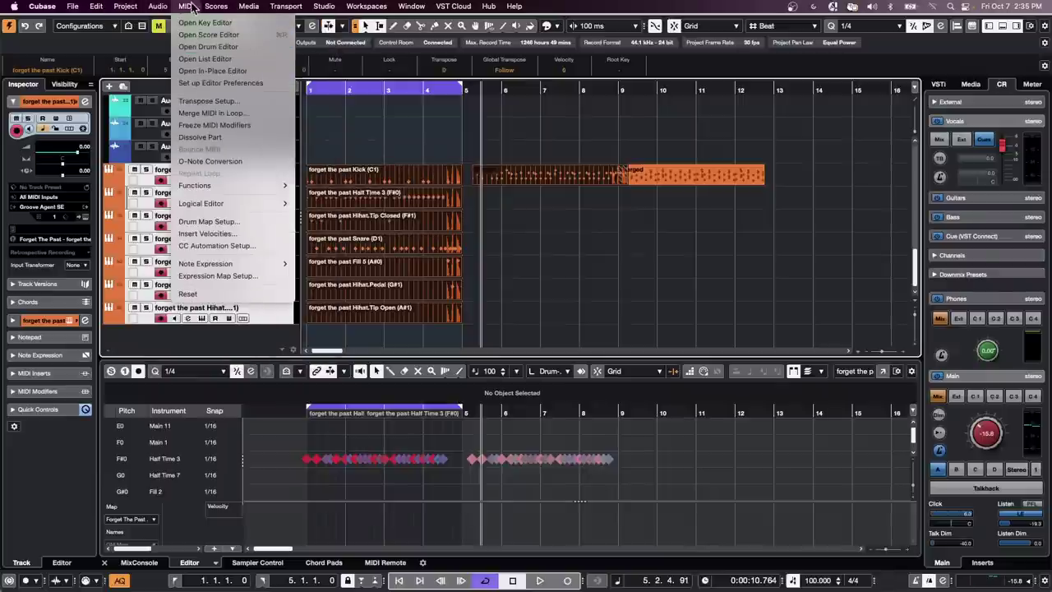
{"action": "left_click", "coordinate": [654, 273]}
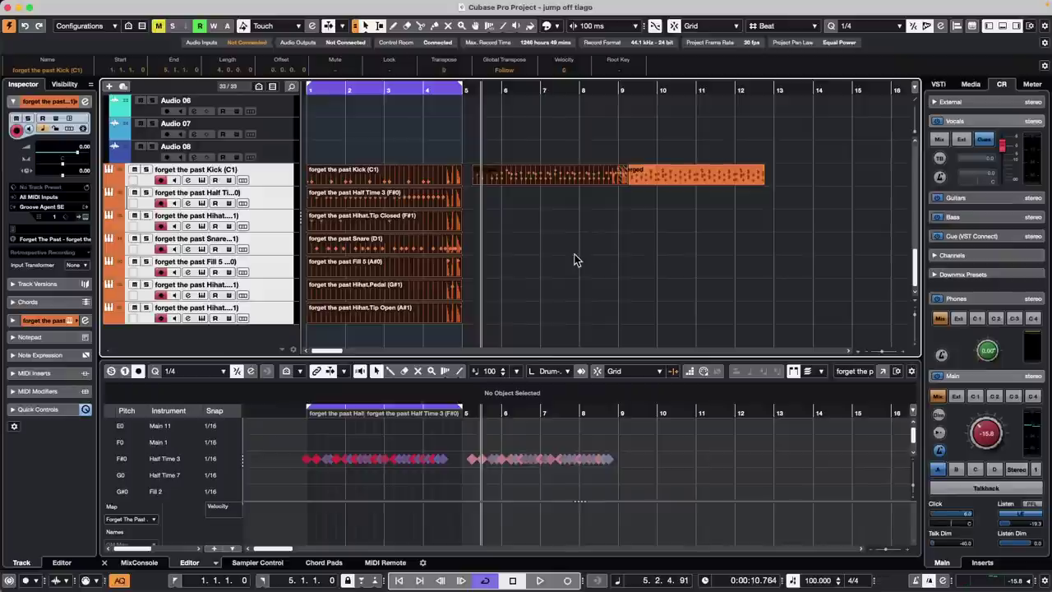
{"action": "left_click", "coordinate": [418, 182]}
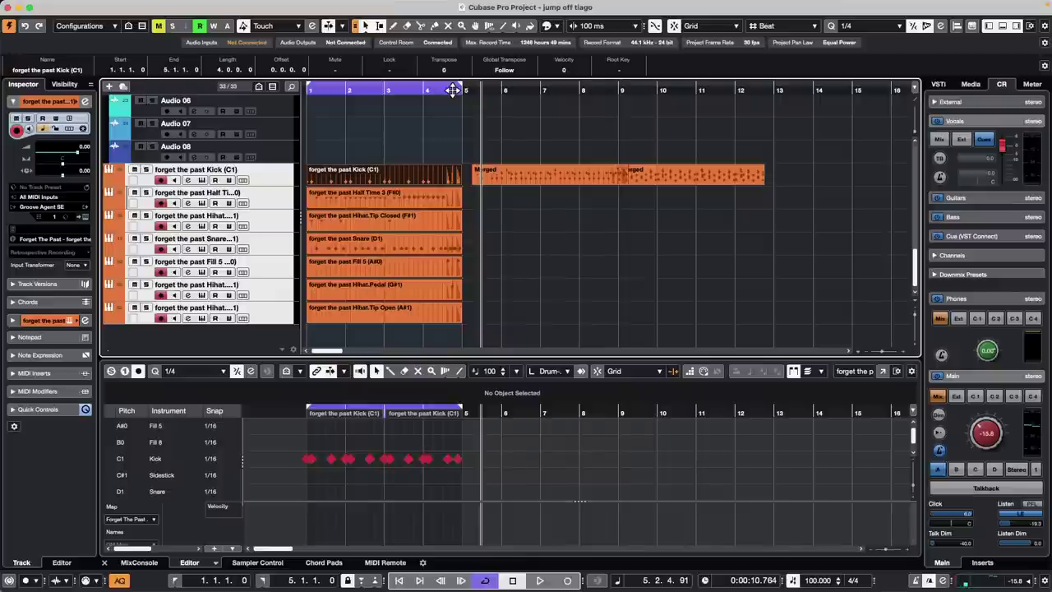
- Shuttle the project cursor back and forth along the timeline with Rewind and Forward, finishing in bar 2
{"action": "key", "text": "KP_Subtract"}
{"action": "key", "text": "KP_Add"}
{"action": "key", "text": "KP_Subtract"}
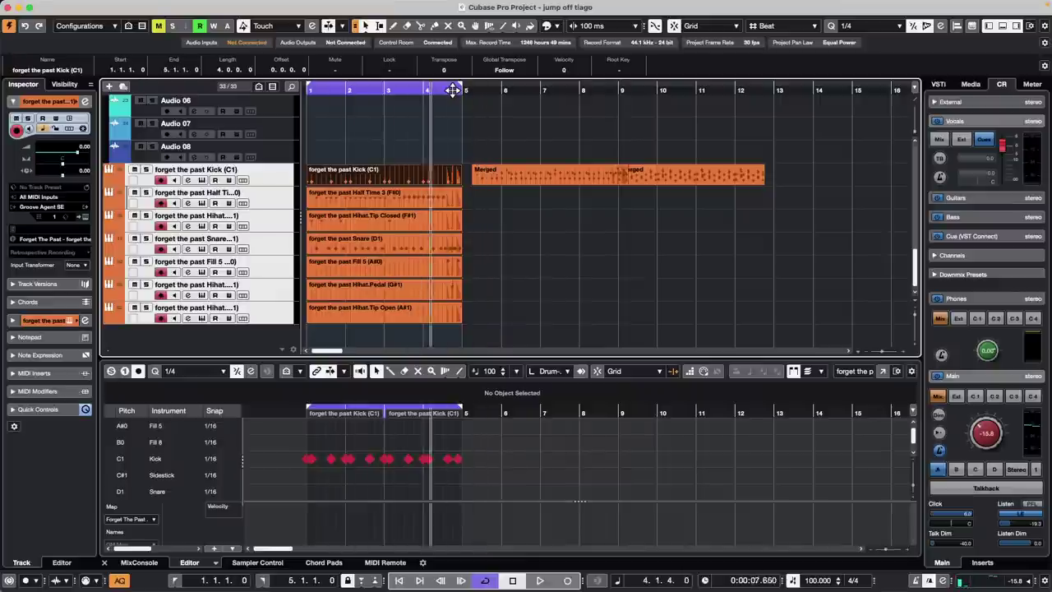
{"action": "key", "text": "KP_Add"}
{"action": "key", "text": "KP_Subtract"}
{"action": "key", "text": "KP_Add"}
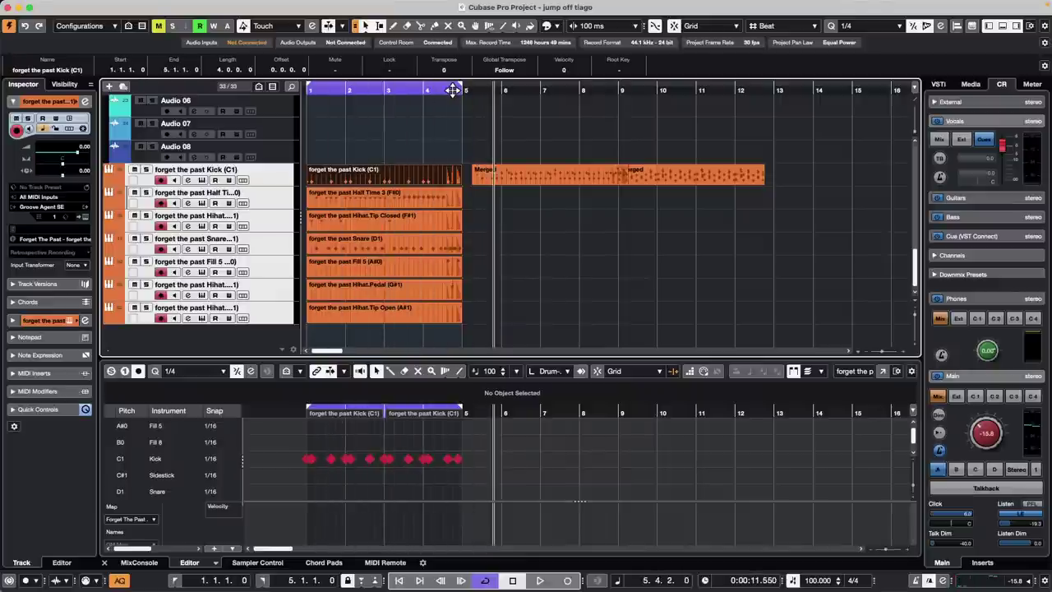
{"action": "key", "text": "KP_Subtract"}
{"action": "key", "text": "KP_Add"}
{"action": "key", "text": "KP_Subtract"}
{"action": "key", "text": "KP_Add"}
{"action": "key", "text": "KP_Subtract"}
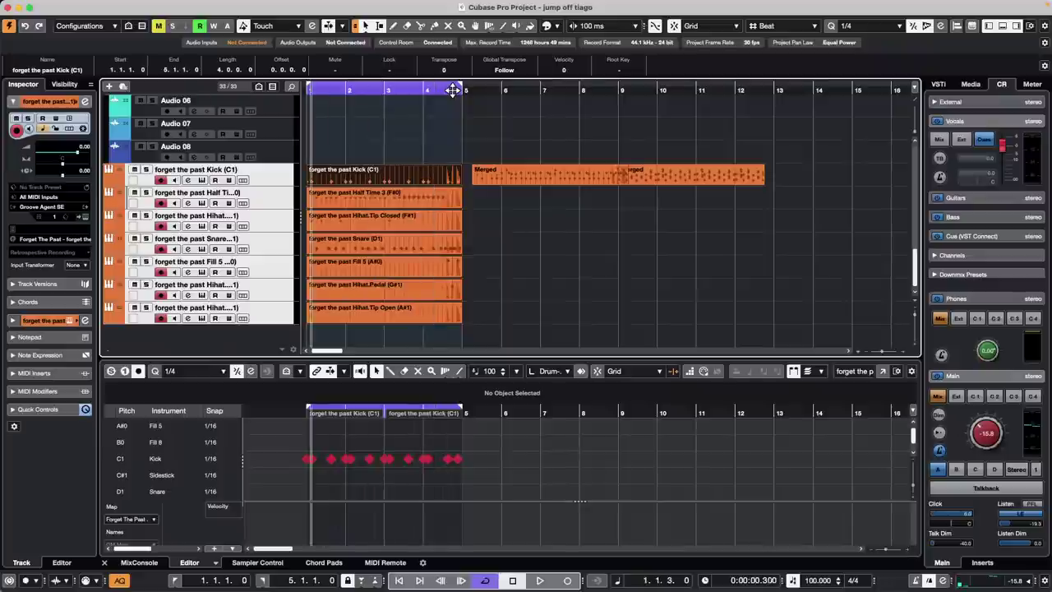
{"action": "key", "text": "KP_Add"}
{"action": "key", "text": "KP_Add"}
{"action": "key", "text": "KP_Subtract"}
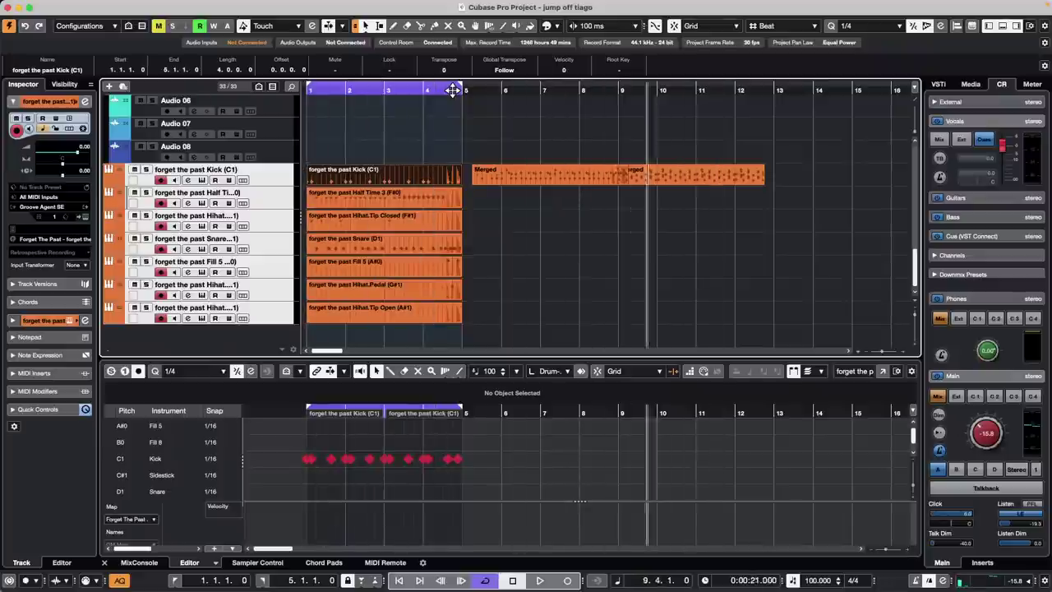
{"action": "key", "text": "KP_Subtract"}
{"action": "key", "text": "KP_Add"}
{"action": "key", "text": "KP_Subtract"}
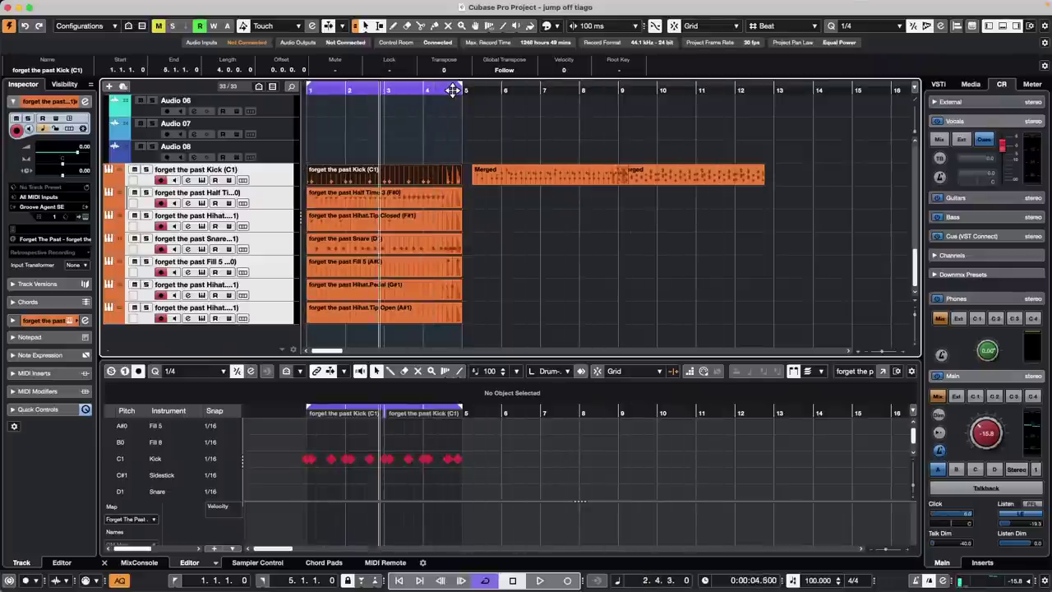
{"action": "key", "text": "KP_Add"}
{"action": "key", "text": "KP_Subtract"}
{"action": "key", "text": "KP_Add"}
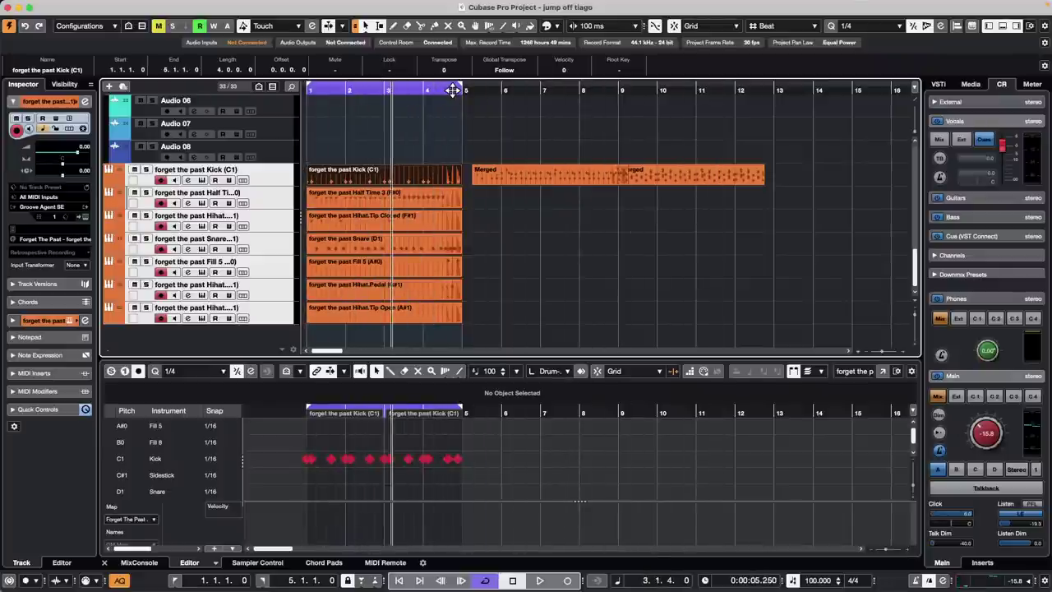
{"action": "key", "text": "KP_Add"}
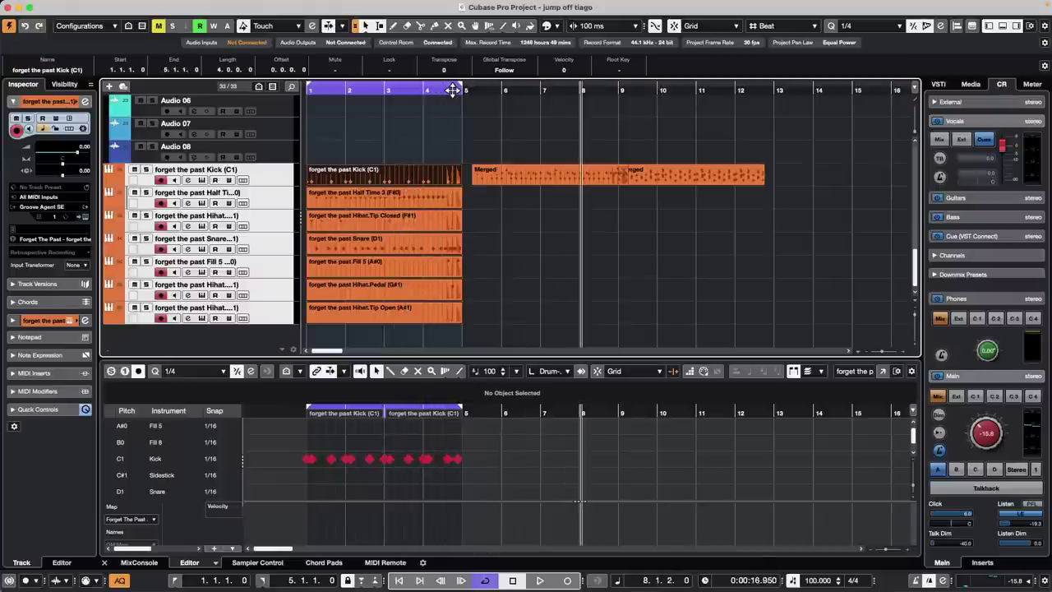
{"action": "key", "text": "KP_Add"}
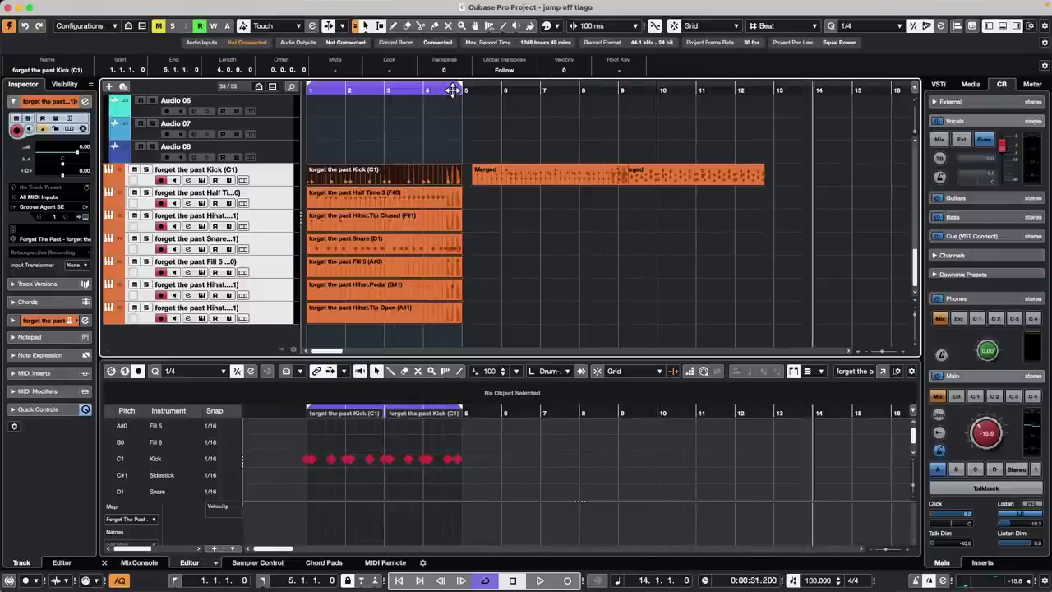
{"action": "key", "text": "KP_Add"}
{"action": "key", "text": "KP_Subtract"}
{"action": "key", "text": "KP_Add"}
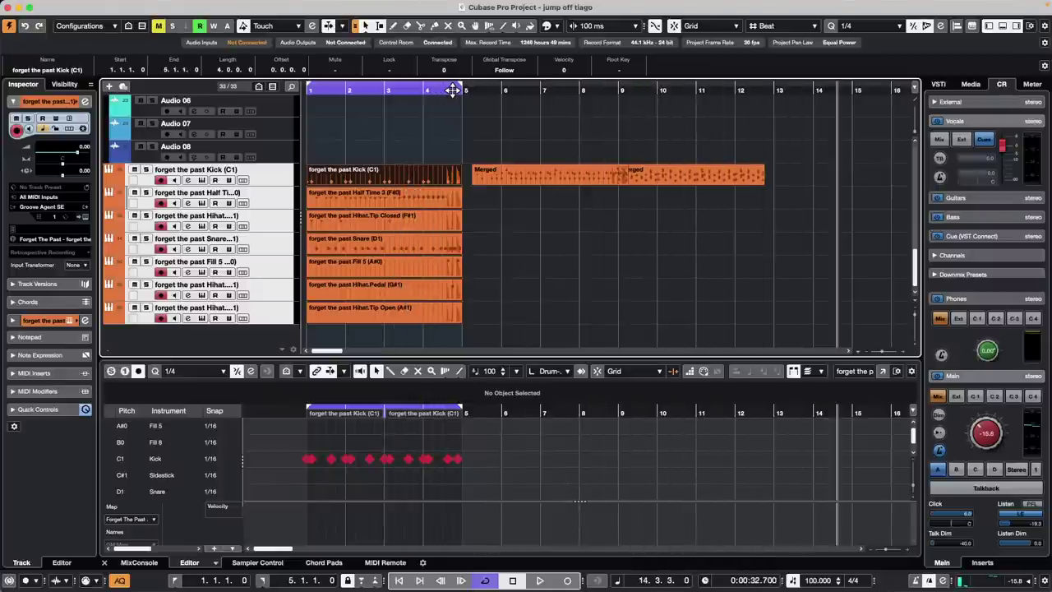
{"action": "key", "text": "KP_Subtract"}
{"action": "key", "text": "KP_Add"}
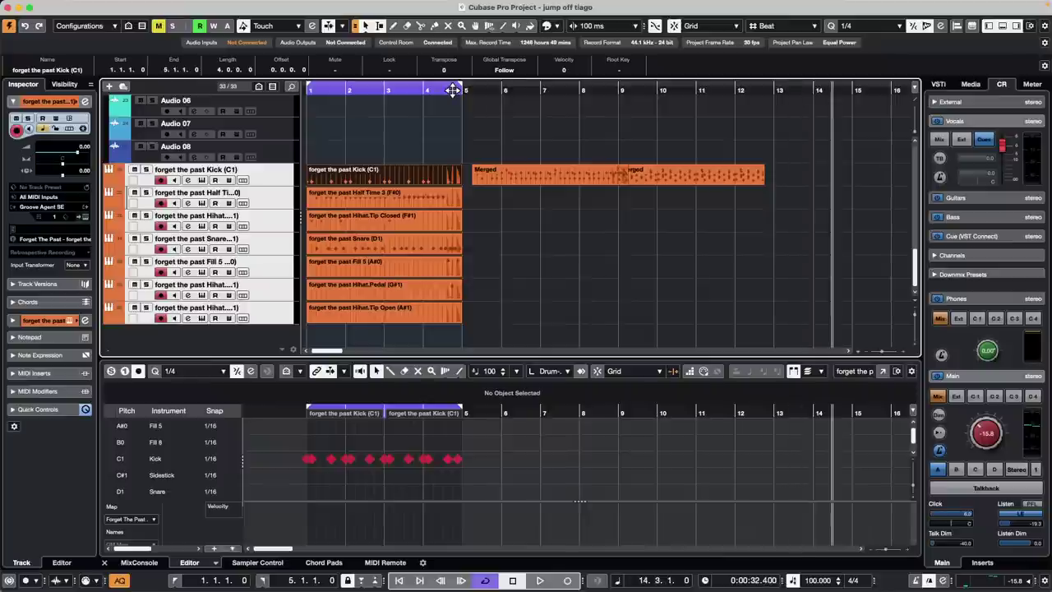
{"action": "key", "text": "KP_Subtract"}
{"action": "key", "text": "KP_Add"}
{"action": "key", "text": "KP_Divide"}
{"action": "key", "text": "KP_Divide"}
{"action": "key", "text": "KP_Subtract"}
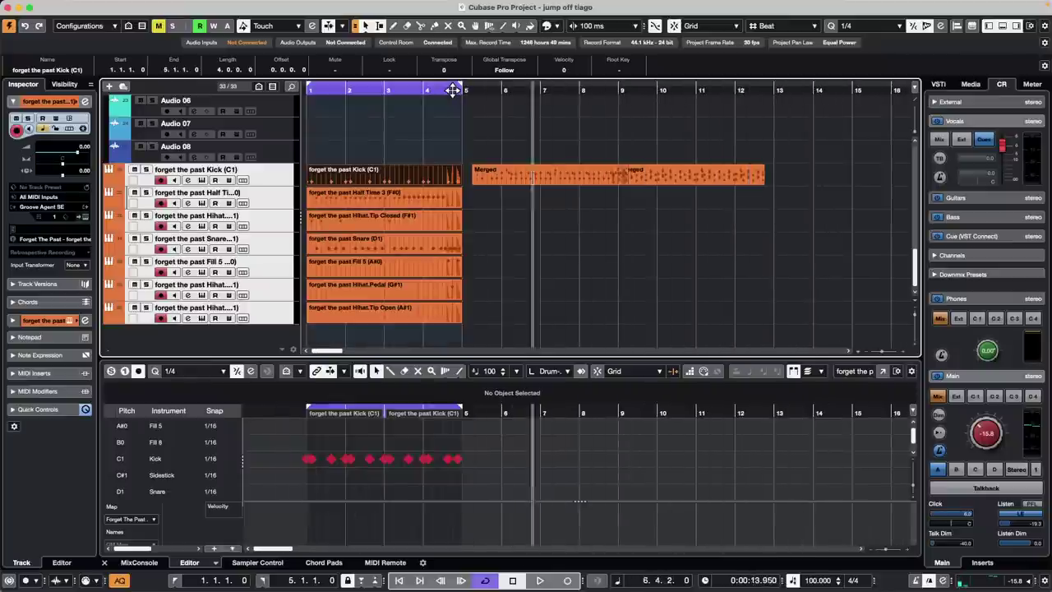
{"action": "key", "text": "KP_Subtract"}
{"action": "key", "text": "KP_Subtract"}
{"action": "key", "text": "KP_Subtract"}
{"action": "key", "text": "KP_Add"}
{"action": "key", "text": "KP_Subtract"}
{"action": "key", "text": "KP_Add"}
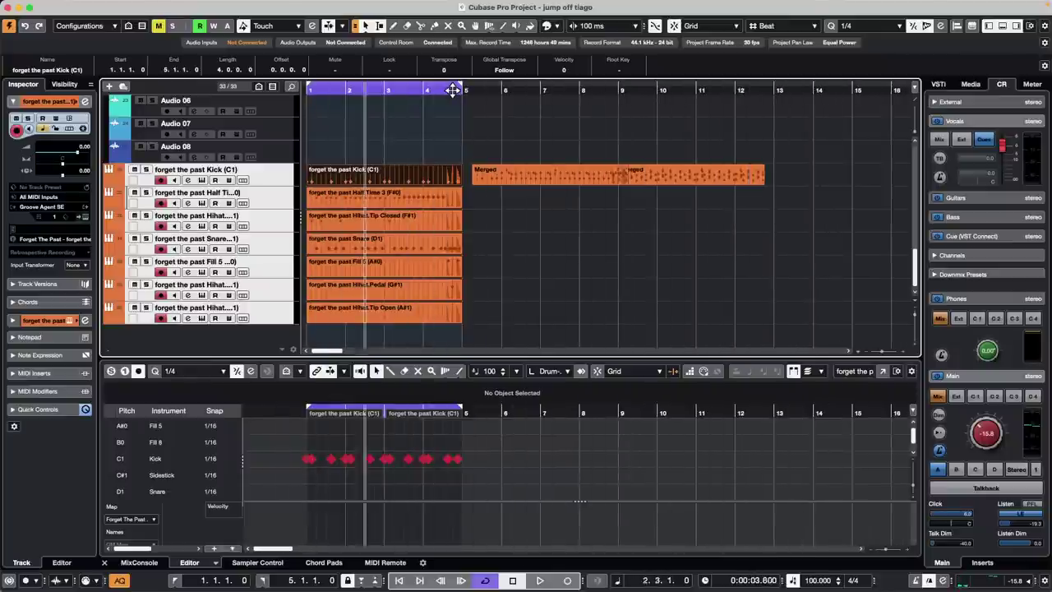
{"action": "key", "text": "KP_Add"}
{"action": "key", "text": "KP_Subtract"}
{"action": "key", "text": "KP_Add"}
{"action": "key", "text": "KP_Subtract"}
{"action": "key", "text": "KP_Add"}
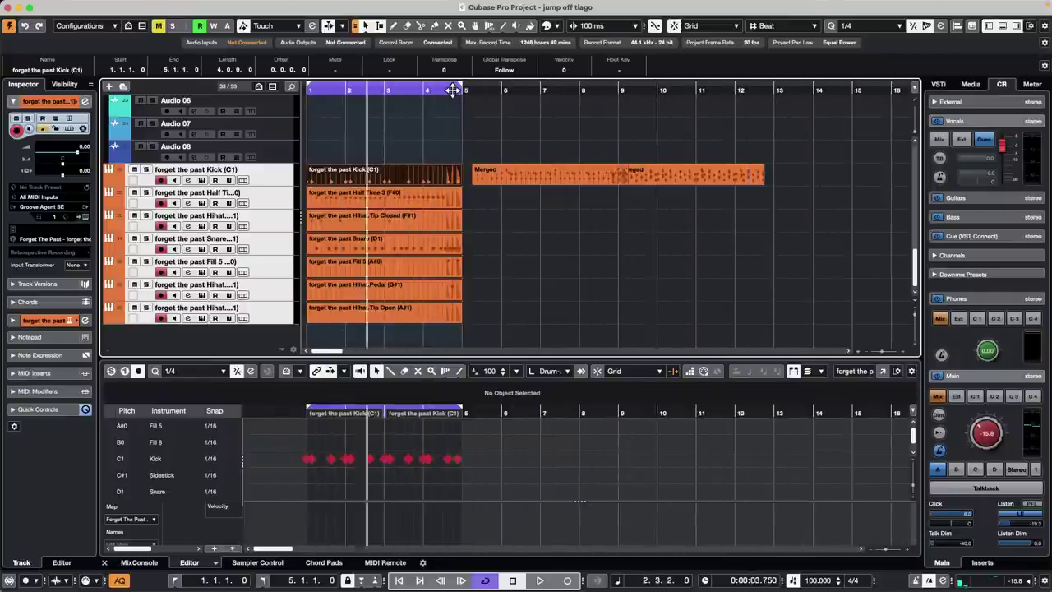
{"action": "key", "text": "KP_Add"}
{"action": "key", "text": "KP_Subtract"}
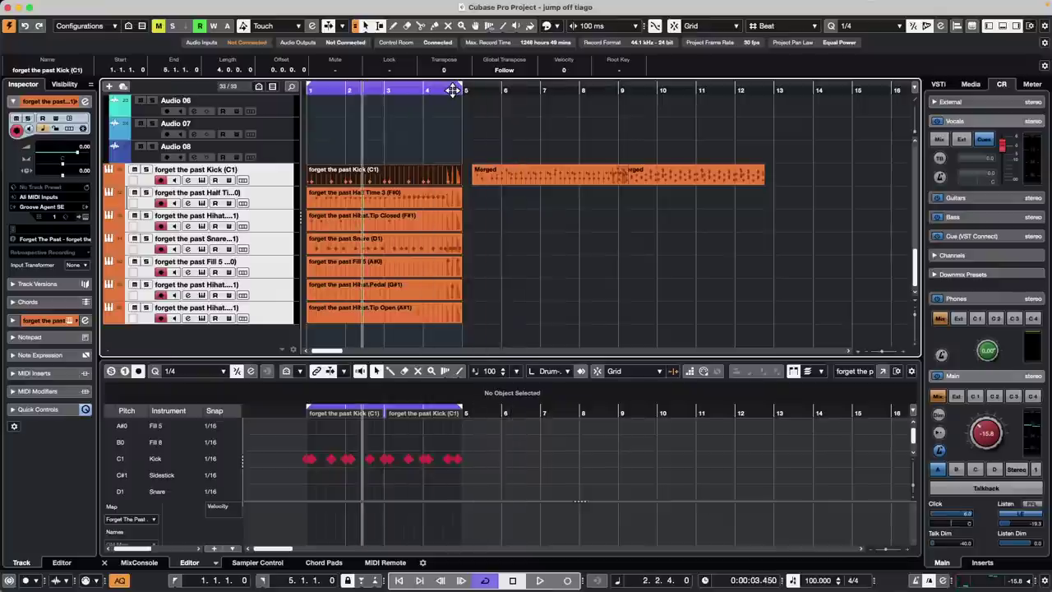
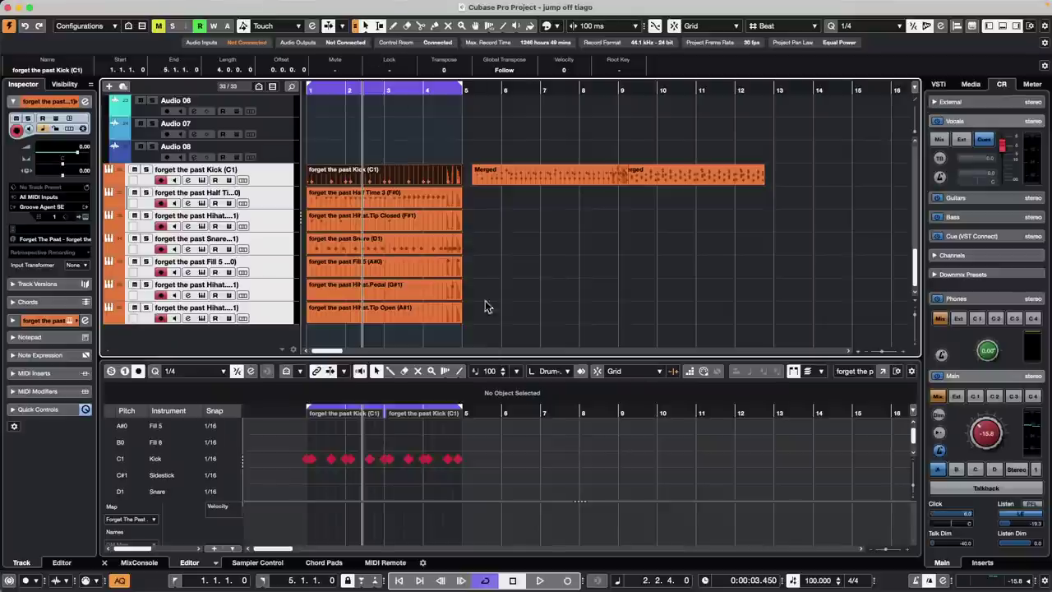
- Select the Futurechill audio track and load the Brickwall Limiter from Dynamics into its first insert slot
{"action": "scroll", "coordinate": [260, 232], "scroll_direction": "up", "scroll_amount": 10}
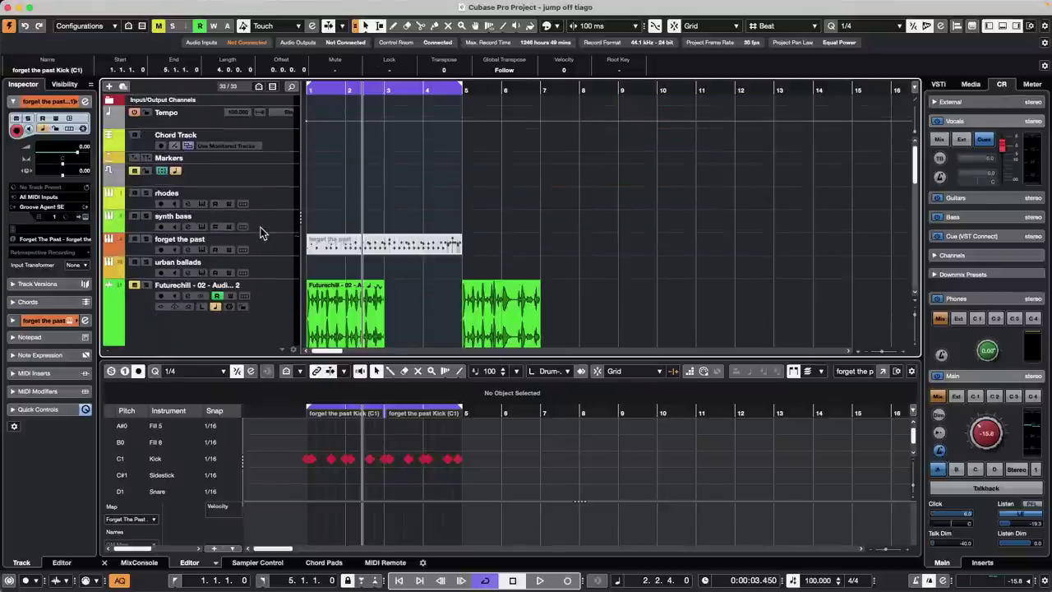
{"action": "left_click", "coordinate": [278, 320]}
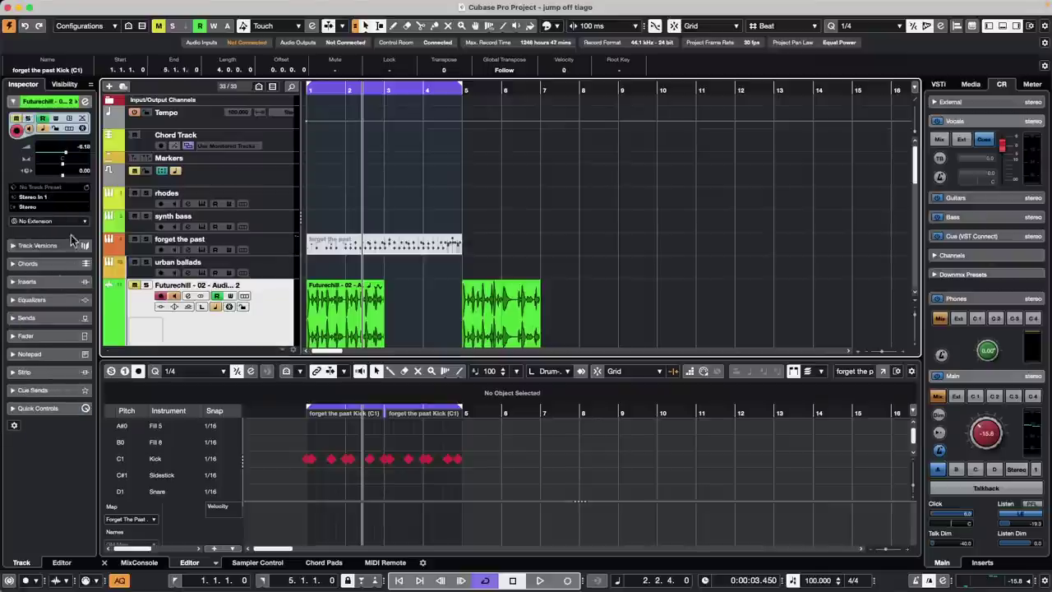
{"action": "left_click", "coordinate": [29, 281]}
{"action": "left_click", "coordinate": [61, 178]}
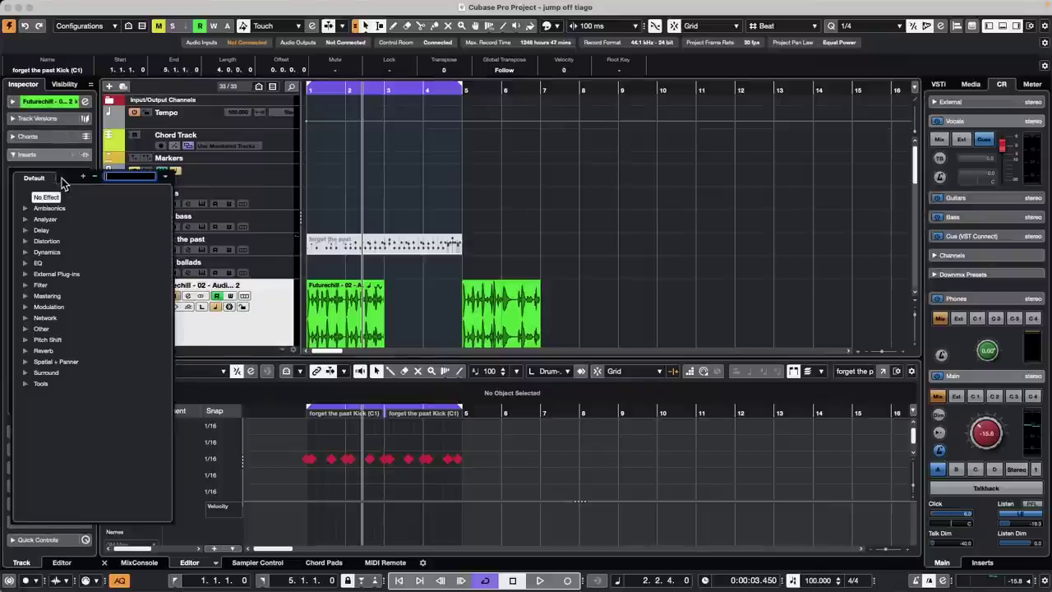
{"action": "left_click", "coordinate": [43, 251]}
{"action": "left_click", "coordinate": [80, 263]}
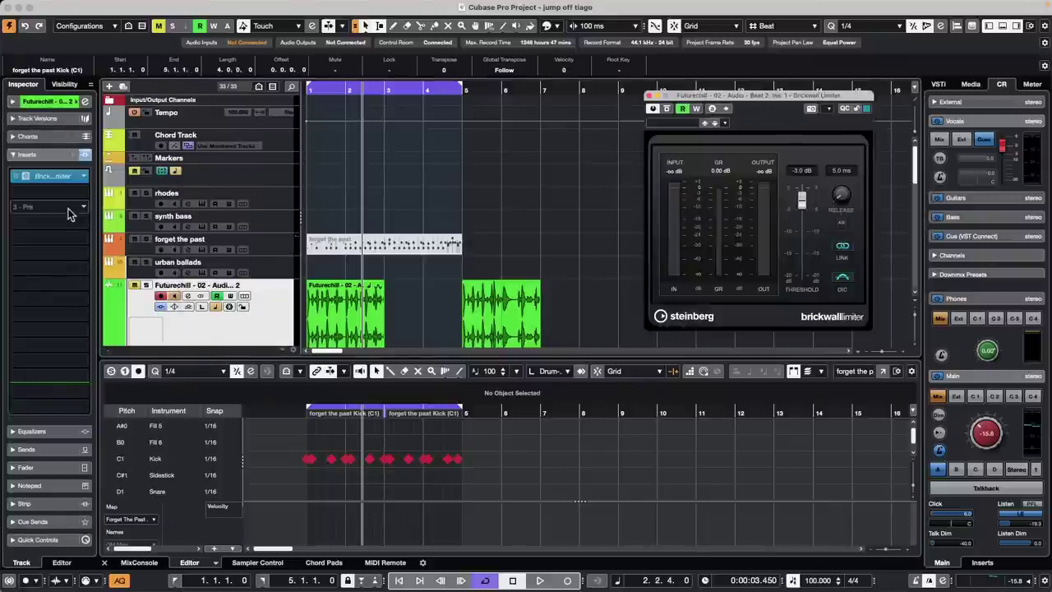
- Load DJ-Eq into the second insert slot of the Futurechill track and Chorus into the third
{"action": "left_click", "coordinate": [82, 190]}
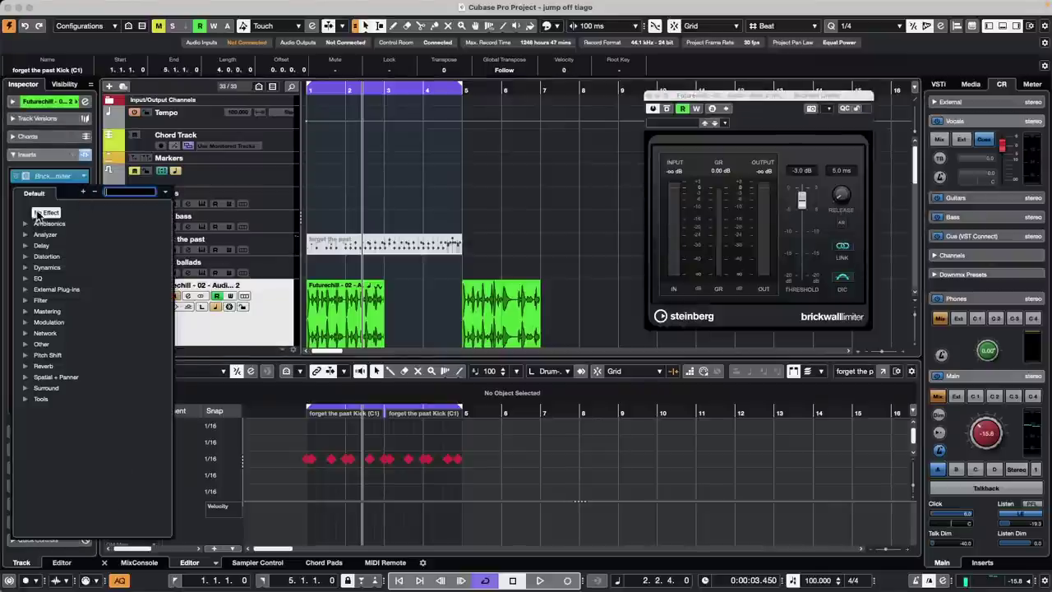
{"action": "left_click", "coordinate": [31, 277]}
{"action": "left_click", "coordinate": [53, 301]}
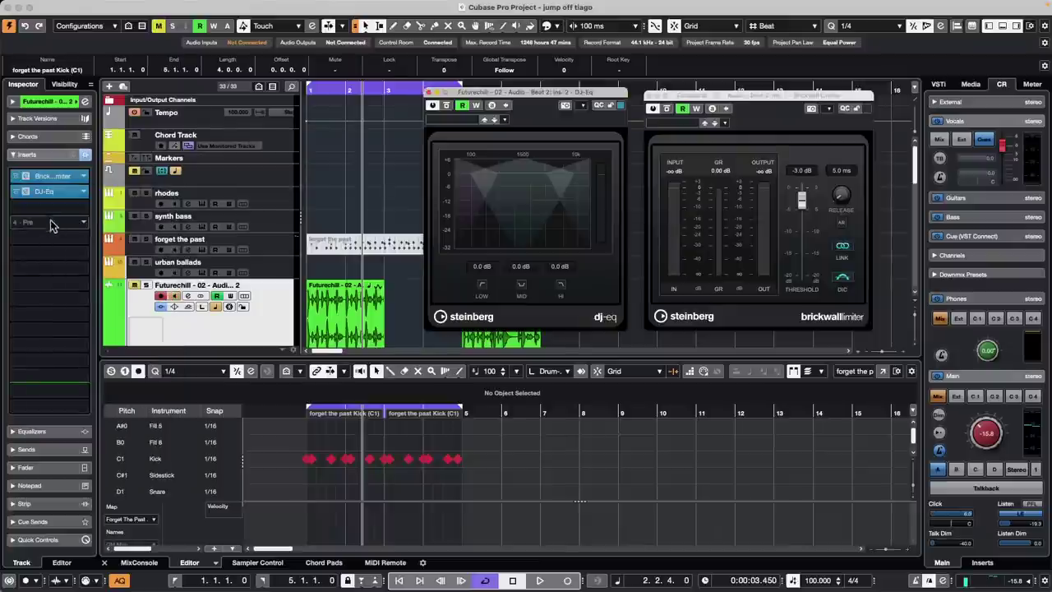
{"action": "left_click", "coordinate": [66, 205]}
{"action": "left_click", "coordinate": [27, 338]}
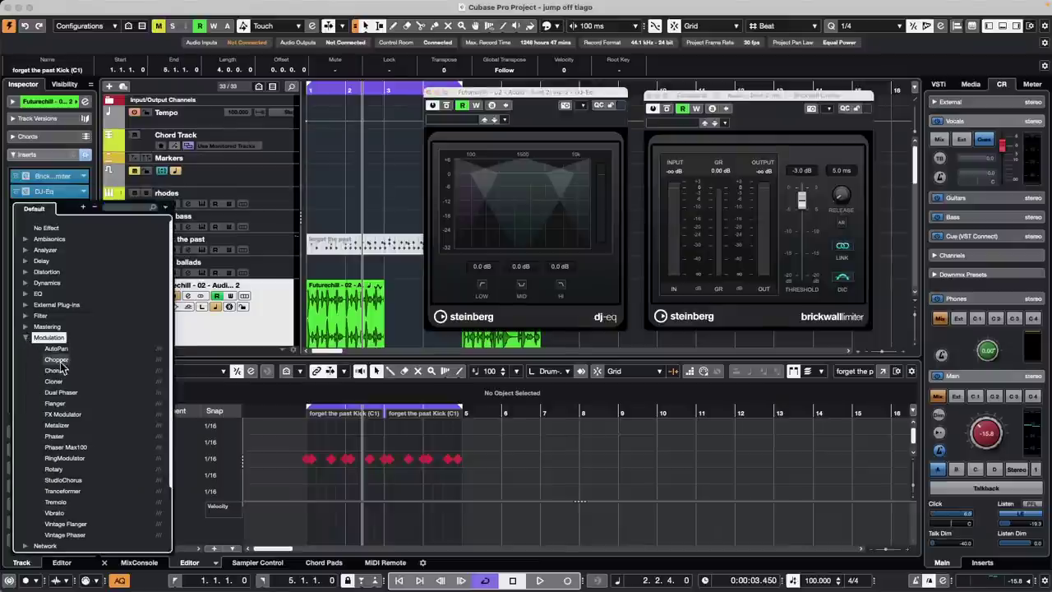
{"action": "left_click", "coordinate": [54, 370]}
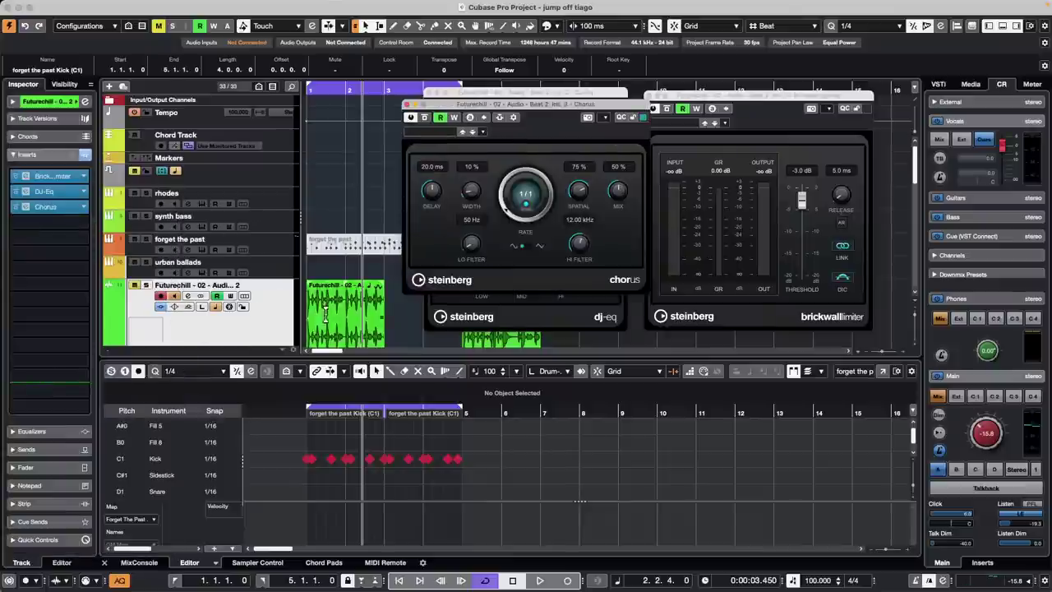
- Disable the Futurechill audio track and enable it again, twice in a row
{"action": "right_click", "coordinate": [266, 324]}
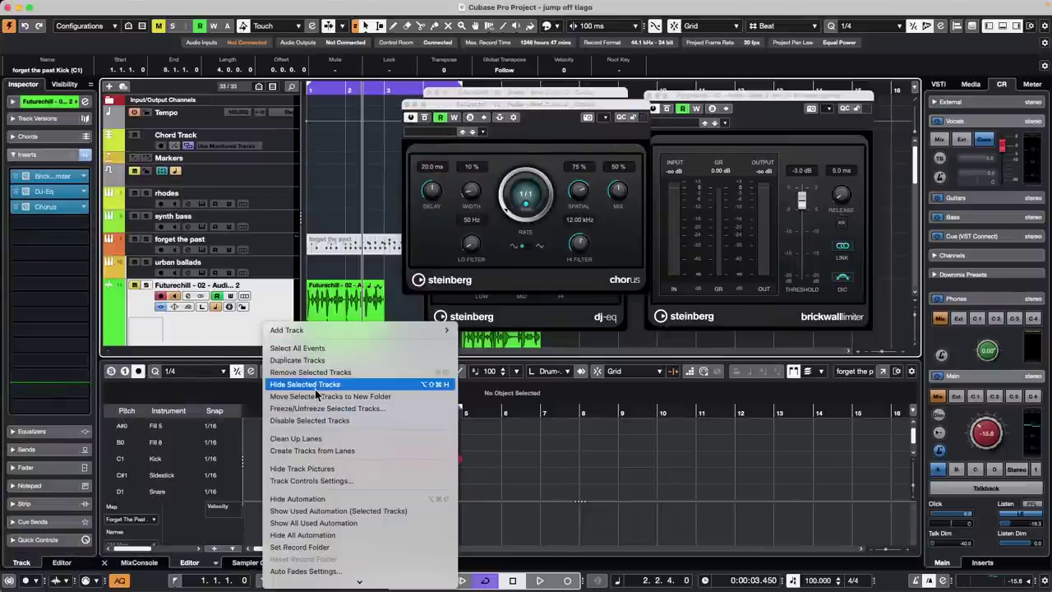
{"action": "left_click", "coordinate": [378, 423]}
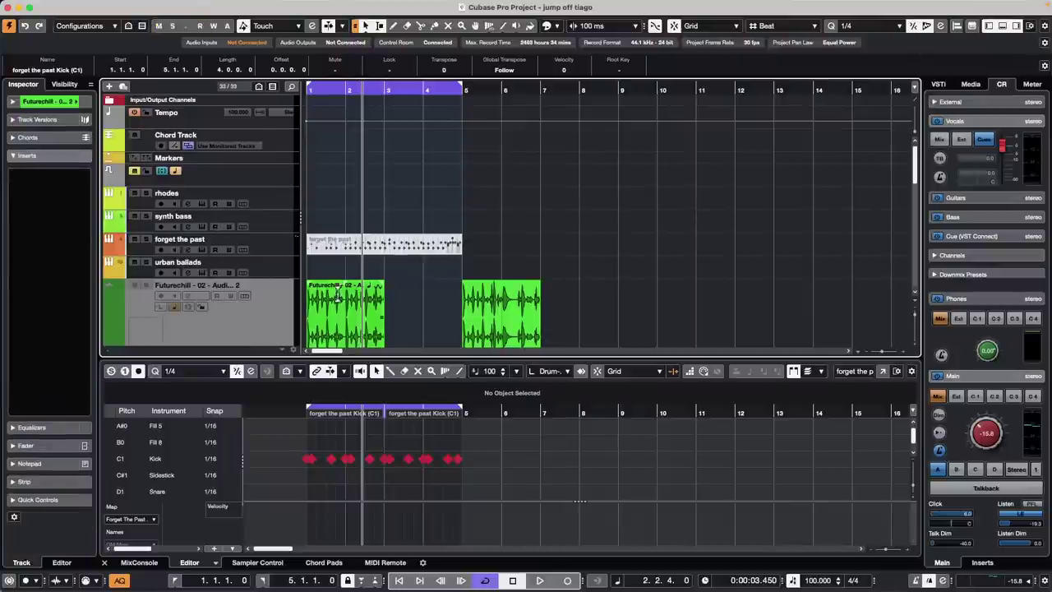
{"action": "right_click", "coordinate": [244, 313]}
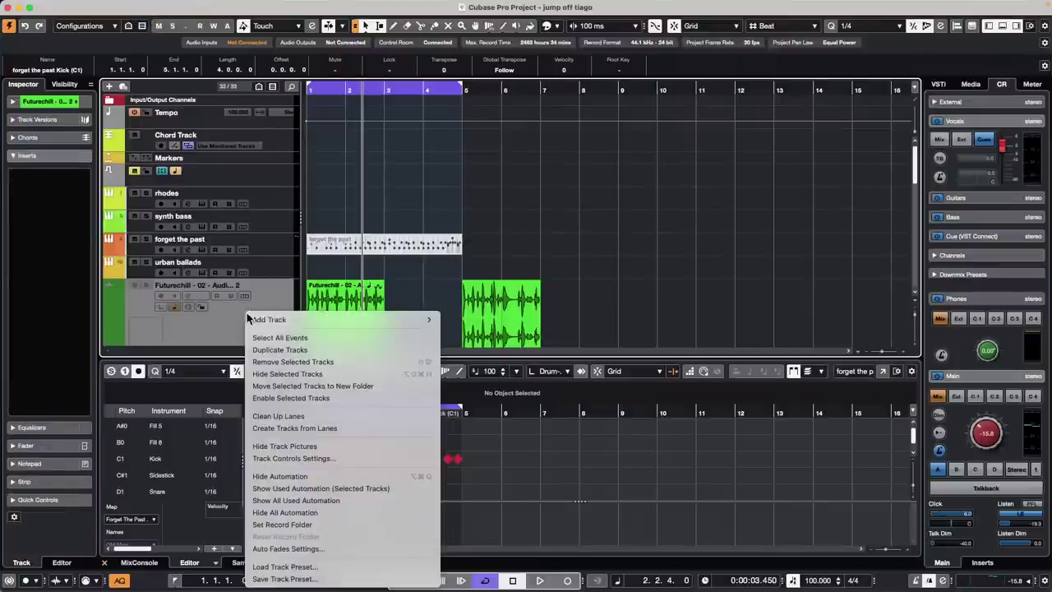
{"action": "left_click", "coordinate": [350, 398]}
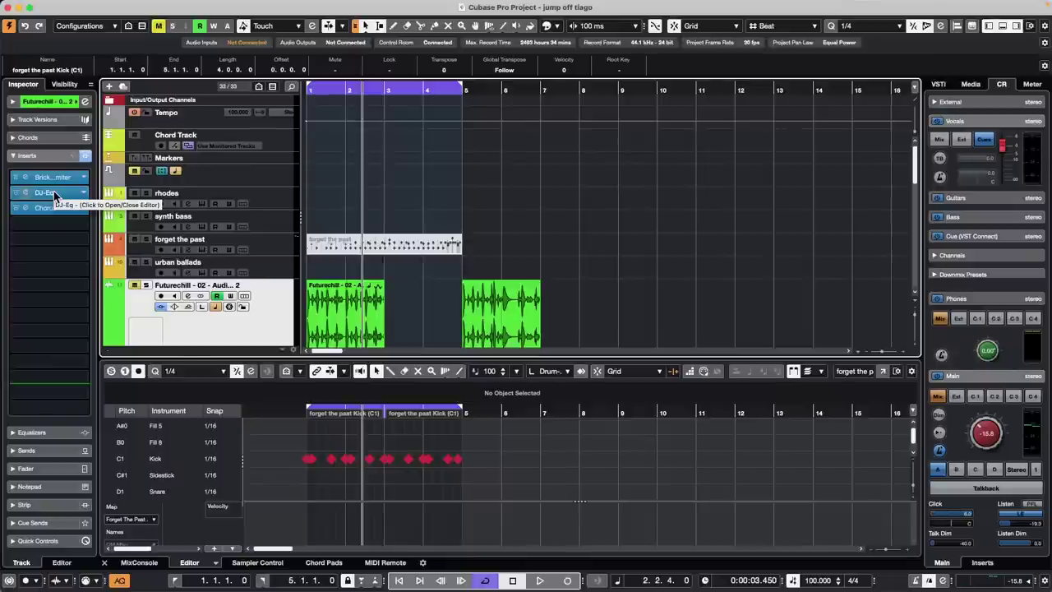
{"action": "right_click", "coordinate": [276, 320]}
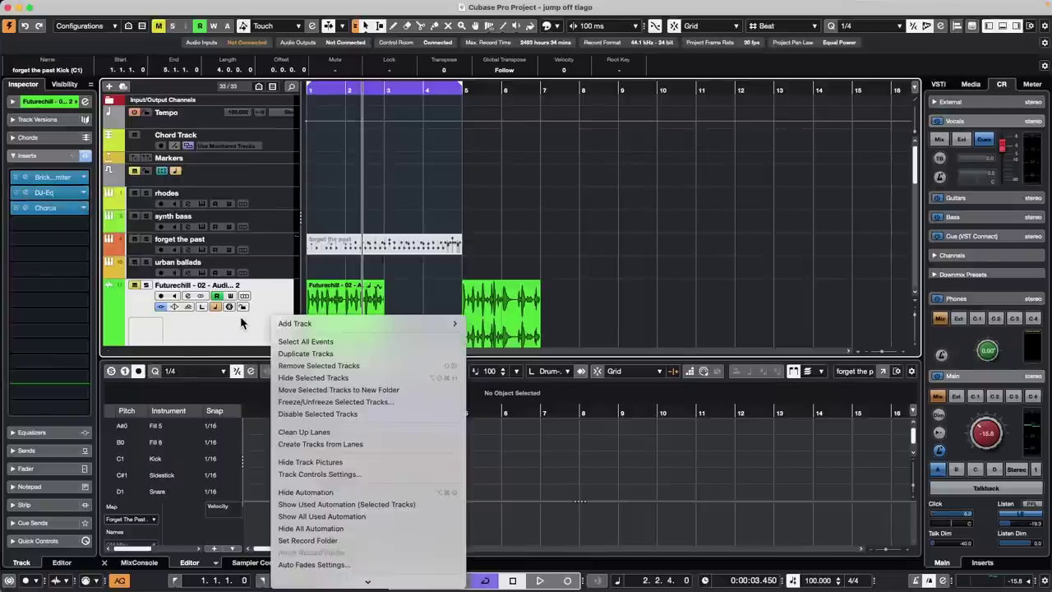
{"action": "left_click", "coordinate": [362, 399]}
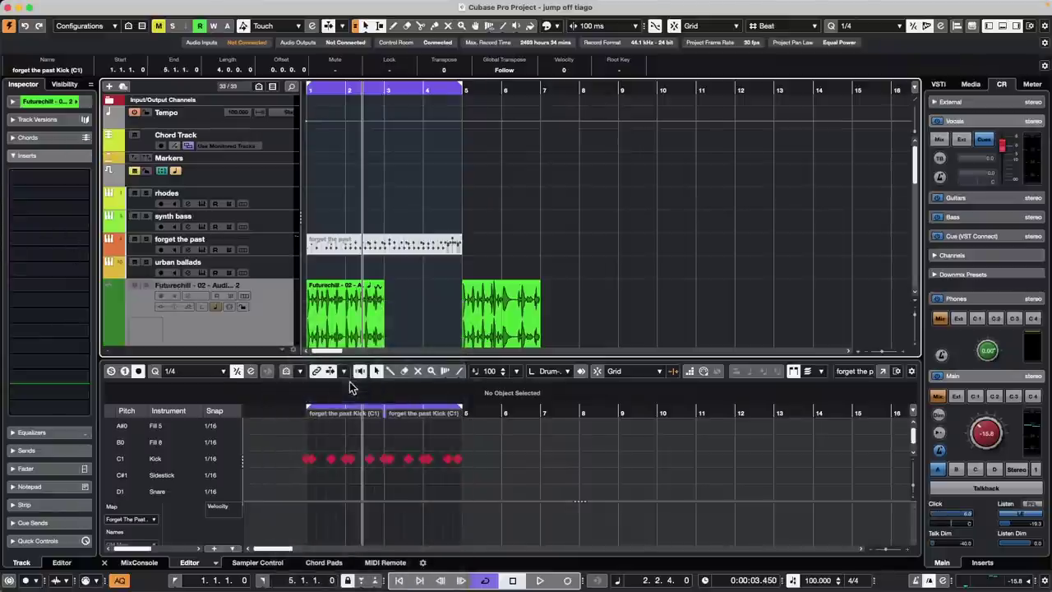
{"action": "right_click", "coordinate": [274, 306]}
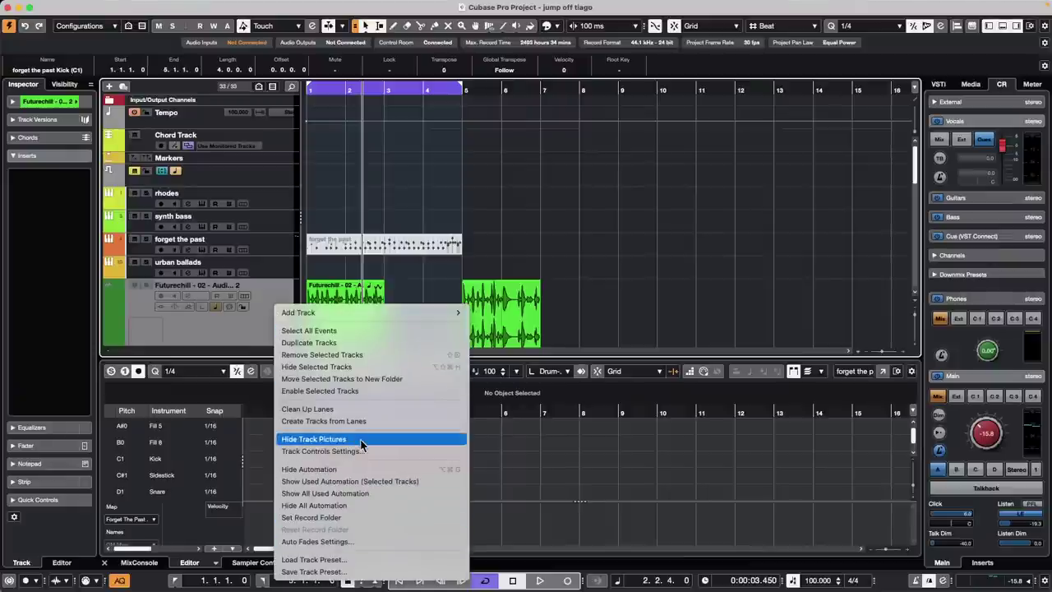
{"action": "left_click", "coordinate": [346, 392]}
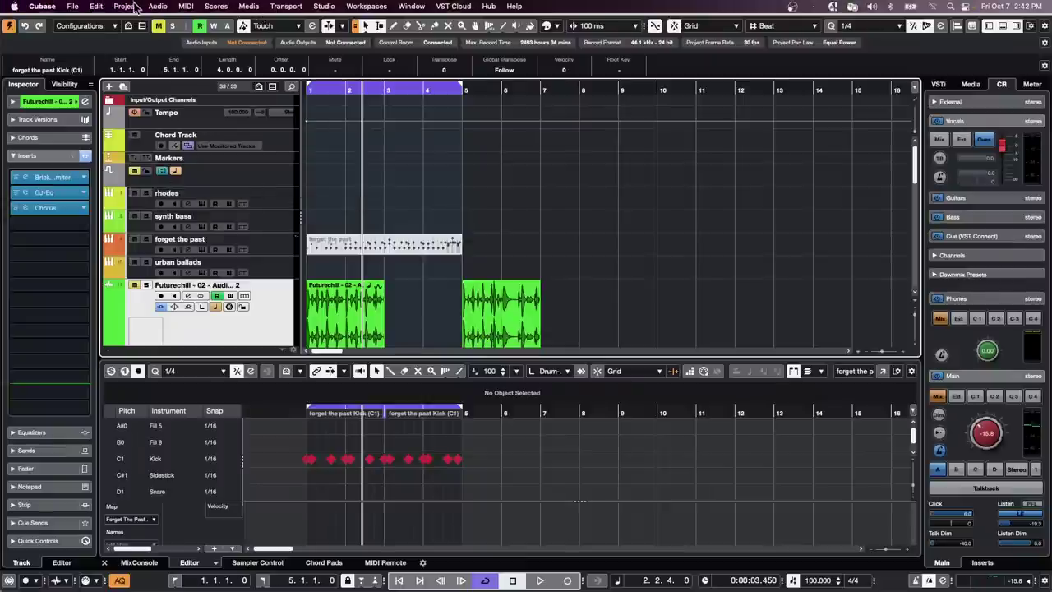
- Review the record file format settings in the current project's Project Setup and close it
{"action": "left_click", "coordinate": [126, 6]}
{"action": "left_click", "coordinate": [177, 352]}
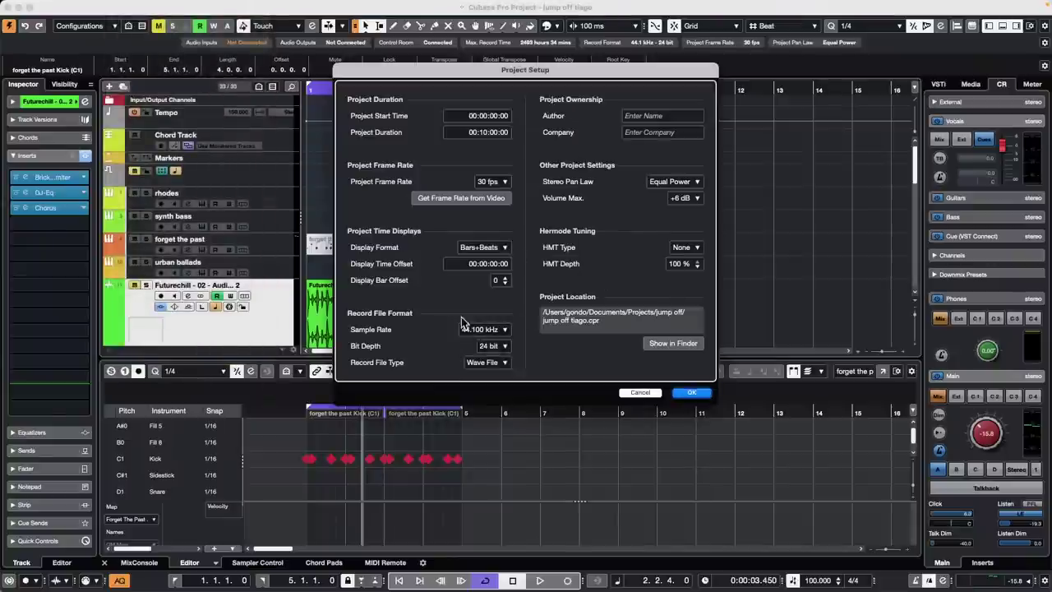
{"action": "left_click", "coordinate": [693, 392]}
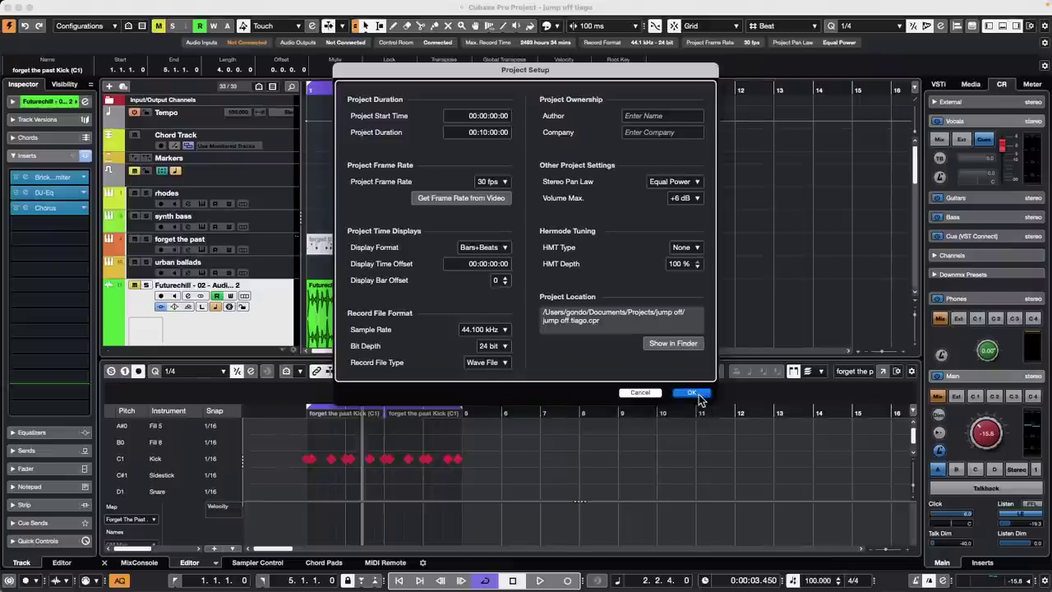
- Create a new empty project in the September 27 2022 folder
{"action": "mouse_move", "coordinate": [228, 7]}
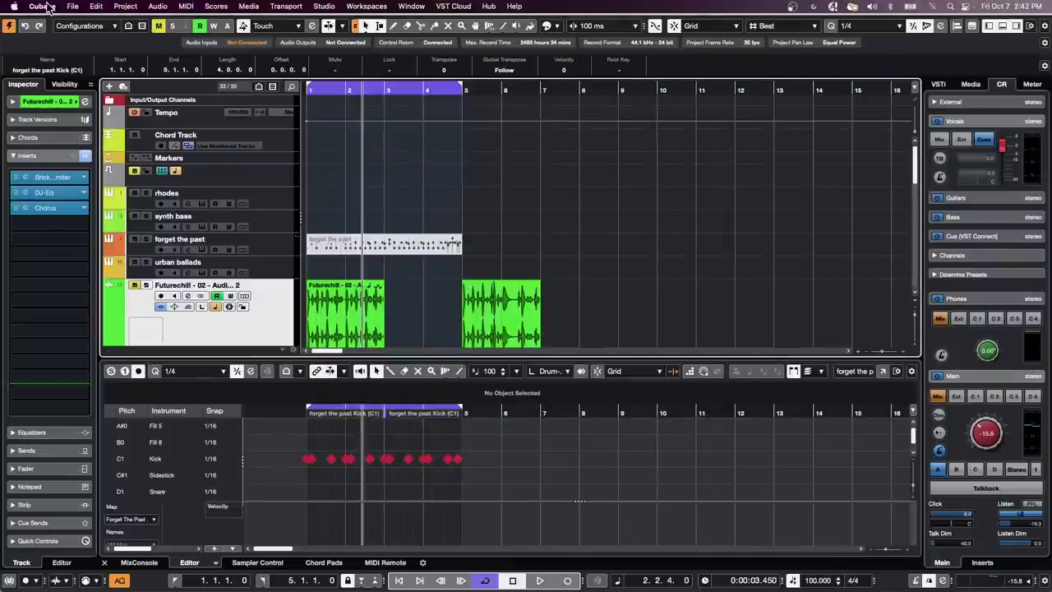
{"action": "left_click", "coordinate": [73, 6]}
{"action": "left_click", "coordinate": [83, 23]}
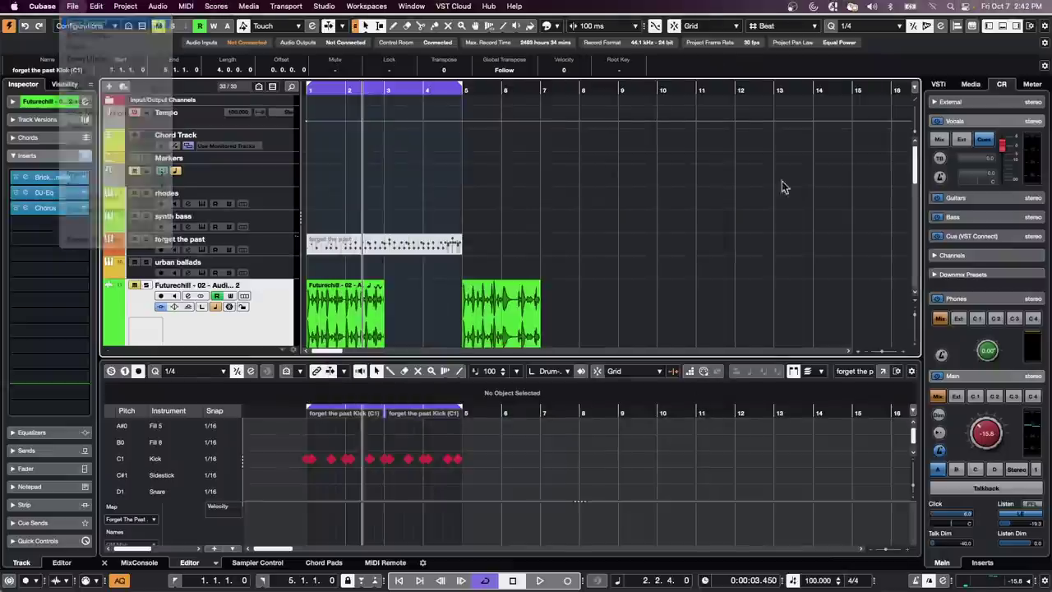
{"action": "left_click", "coordinate": [809, 413]}
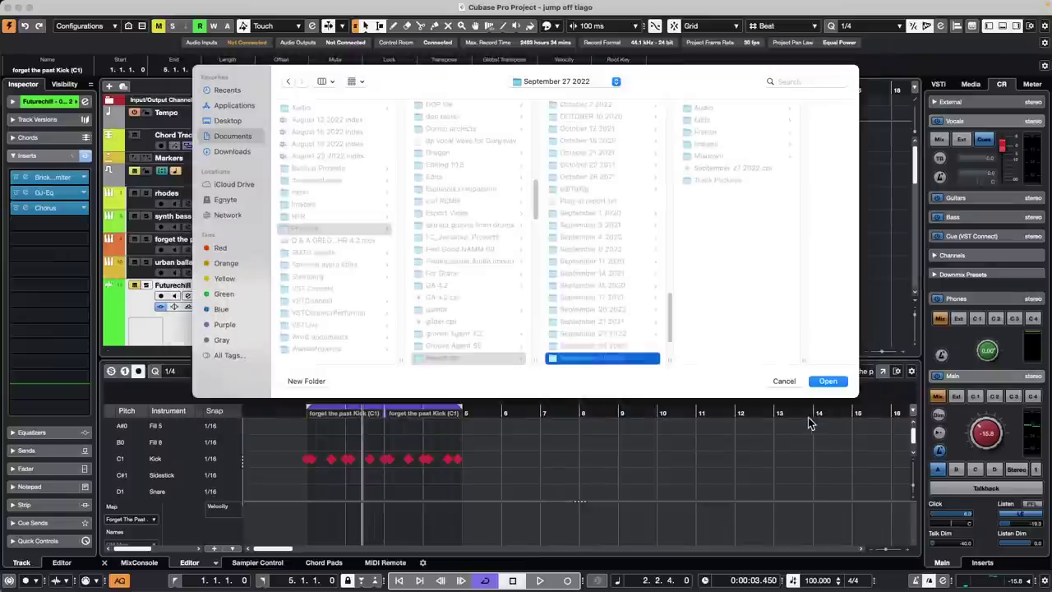
{"action": "left_click", "coordinate": [836, 380]}
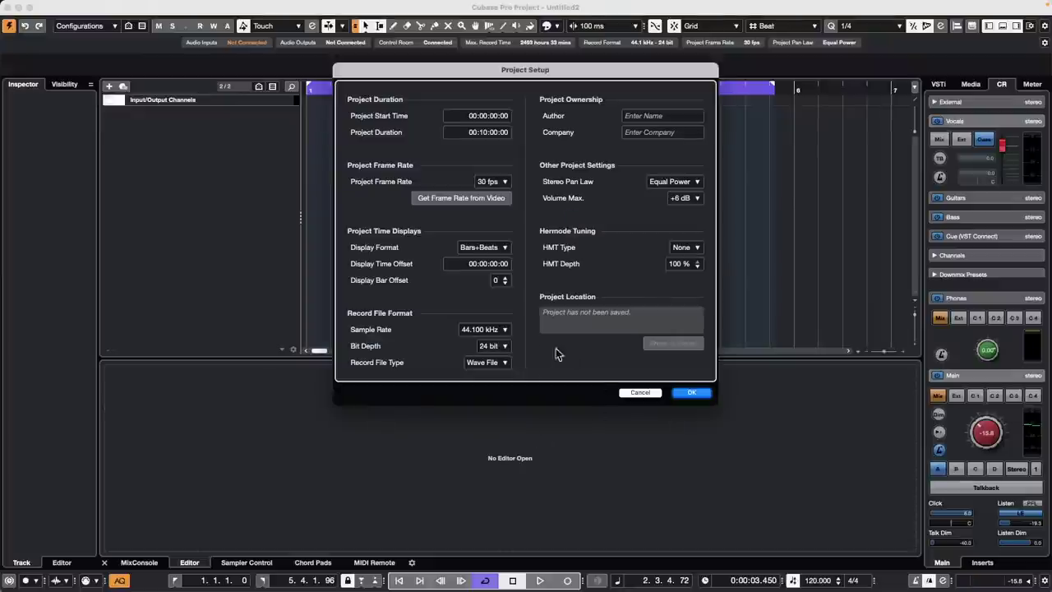
- Set the new project's sample rate to 96.000 kHz in the Project Setup
{"action": "left_click", "coordinate": [502, 333]}
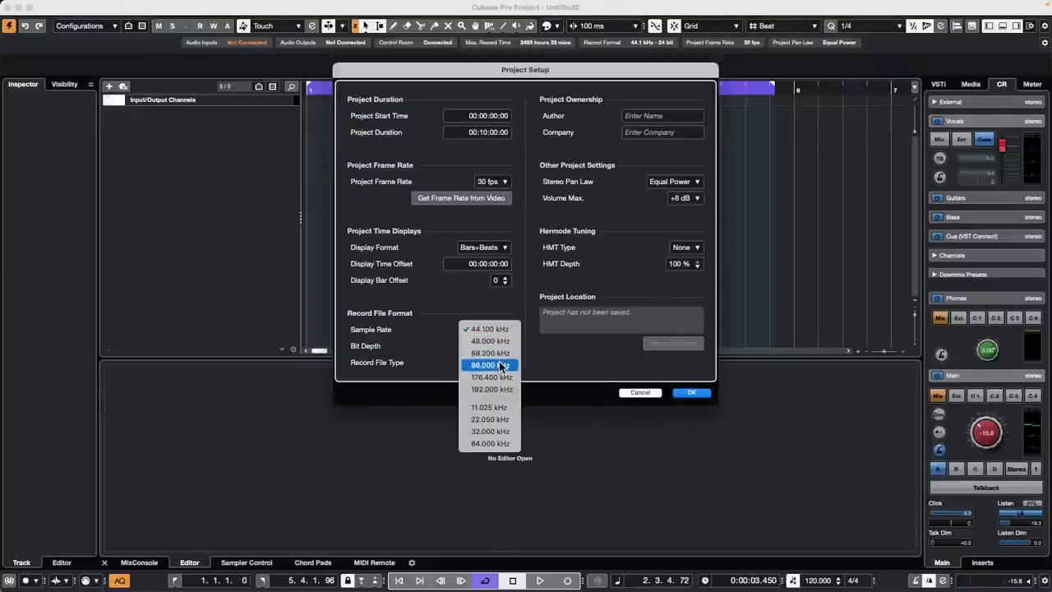
{"action": "left_click", "coordinate": [500, 365]}
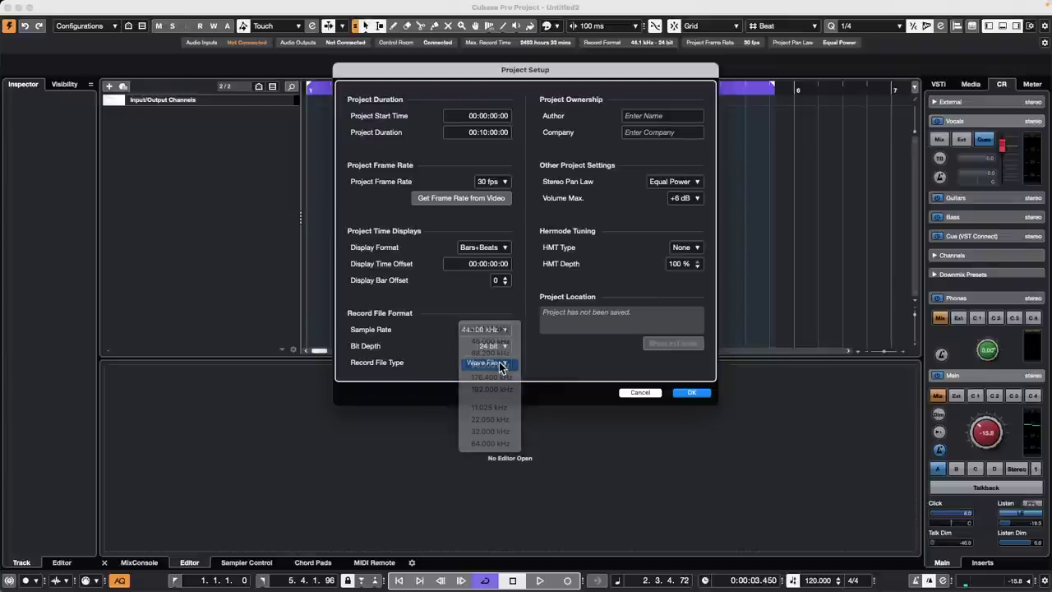
{"action": "left_click", "coordinate": [691, 394]}
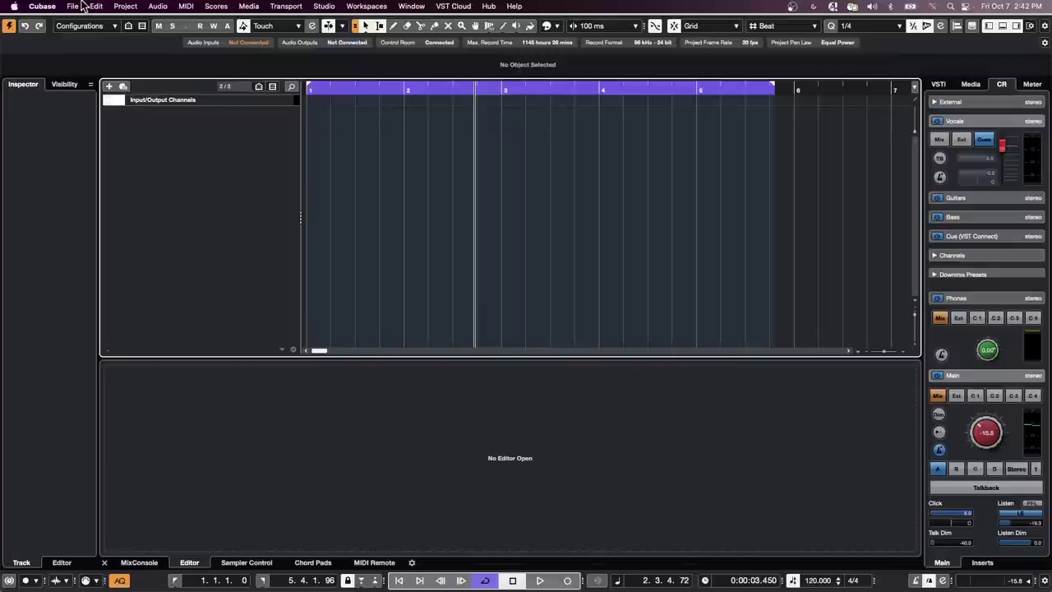
- Create another empty project from the 96 kHz one, again using the September 27 2022 folder
{"action": "left_click", "coordinate": [74, 6]}
{"action": "left_click", "coordinate": [88, 22]}
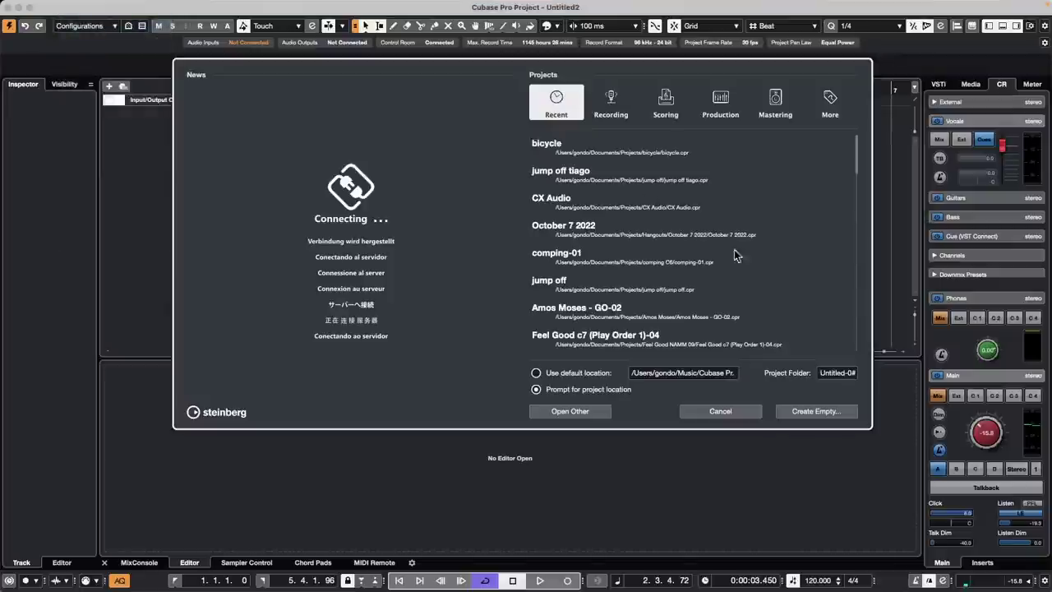
{"action": "left_click", "coordinate": [821, 412]}
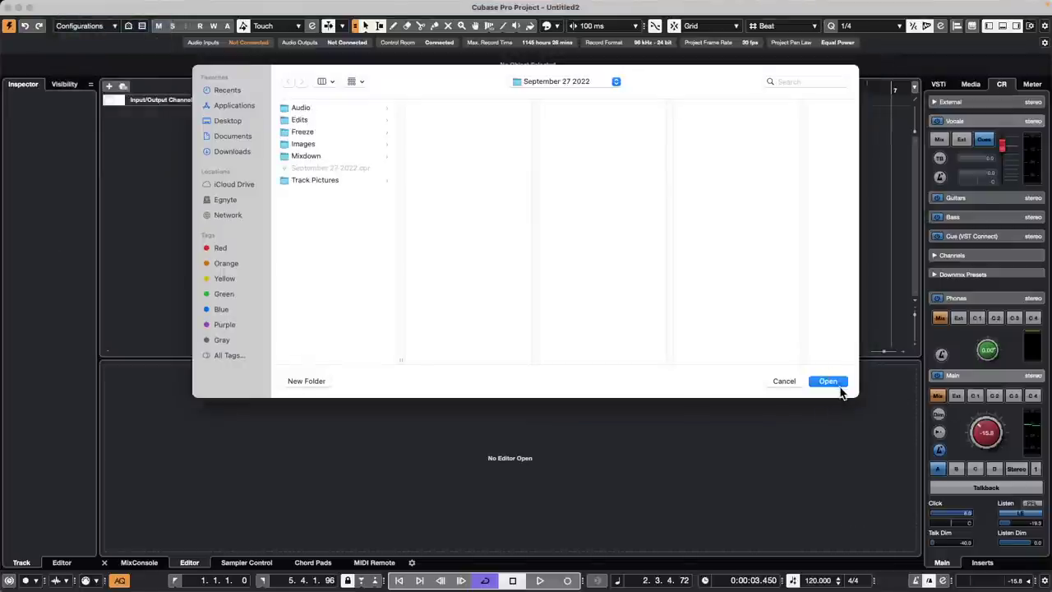
{"action": "left_click", "coordinate": [828, 382]}
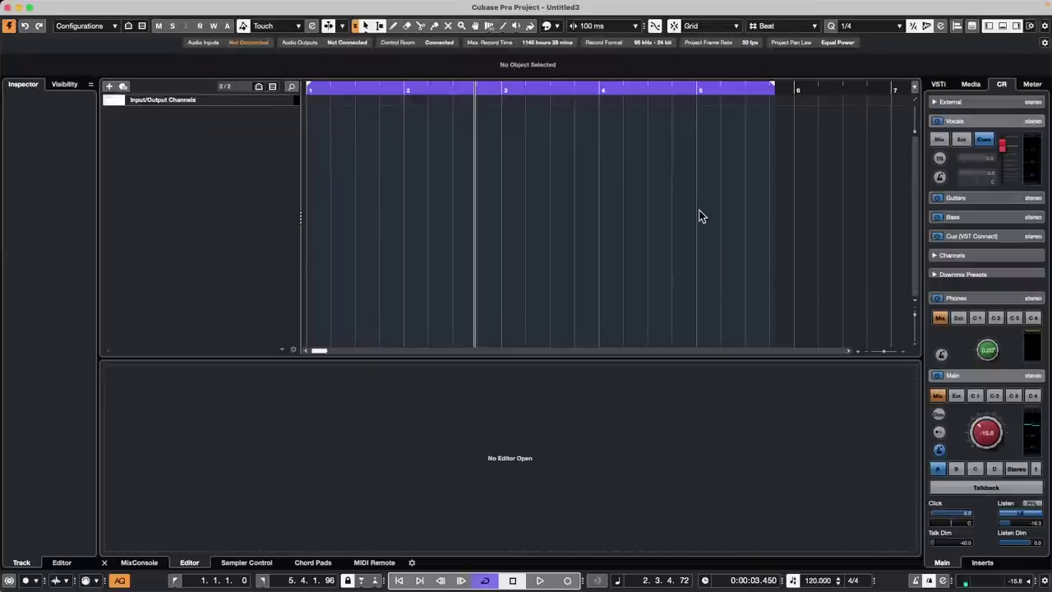
- Set this project's sample rate to 44.100 kHz in the Project Setup
{"action": "key", "text": "shift+s"}
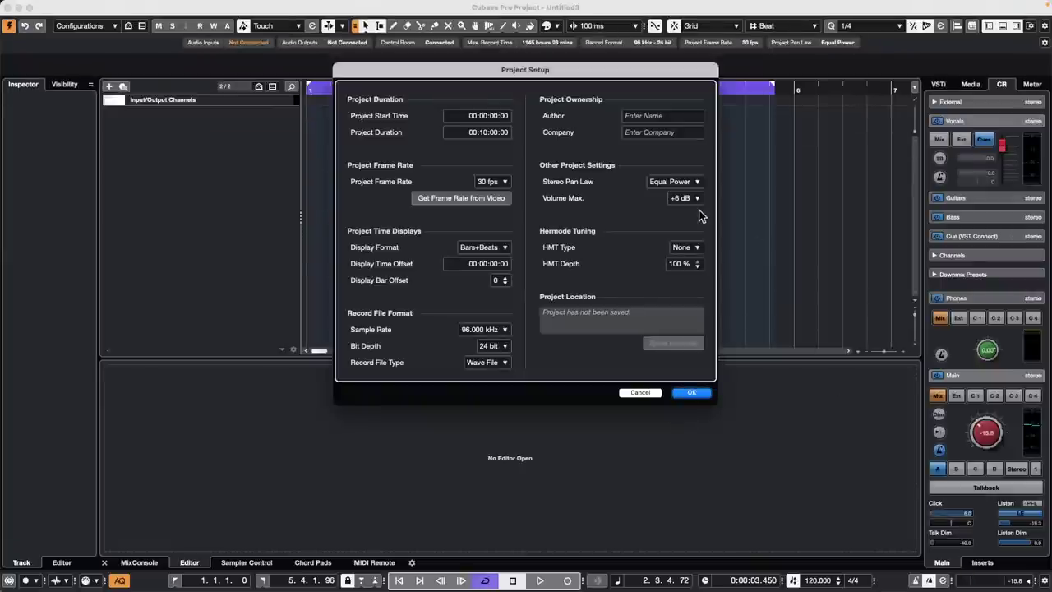
{"action": "left_click", "coordinate": [499, 332]}
{"action": "left_click", "coordinate": [501, 293]}
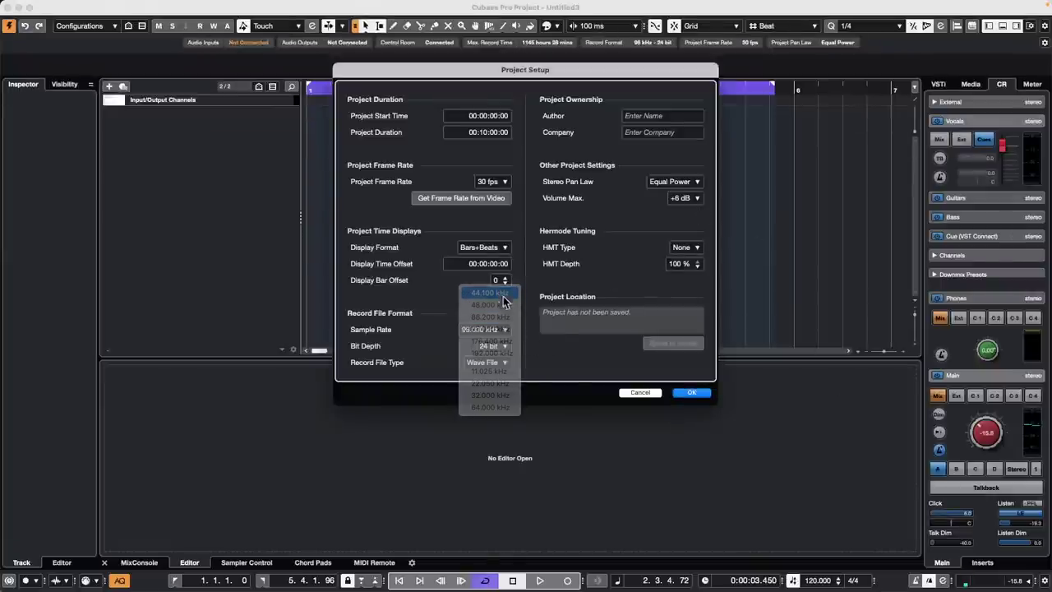
{"action": "left_click", "coordinate": [690, 392]}
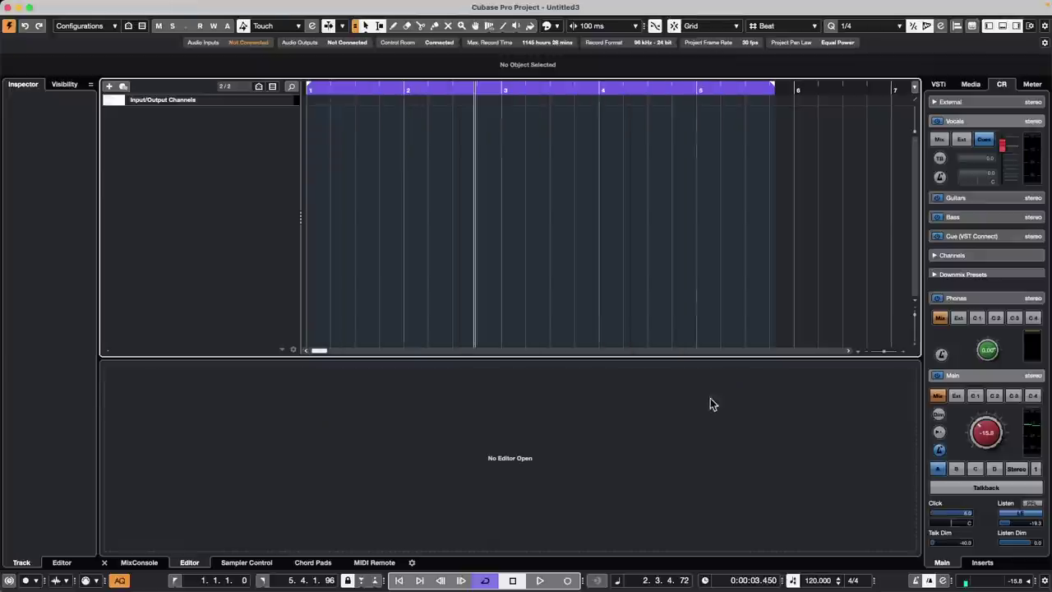
- Examine the Steinberg UR24C's clock source and Externally Clocked option in Studio Setup, and close it
{"action": "left_click", "coordinate": [324, 6]}
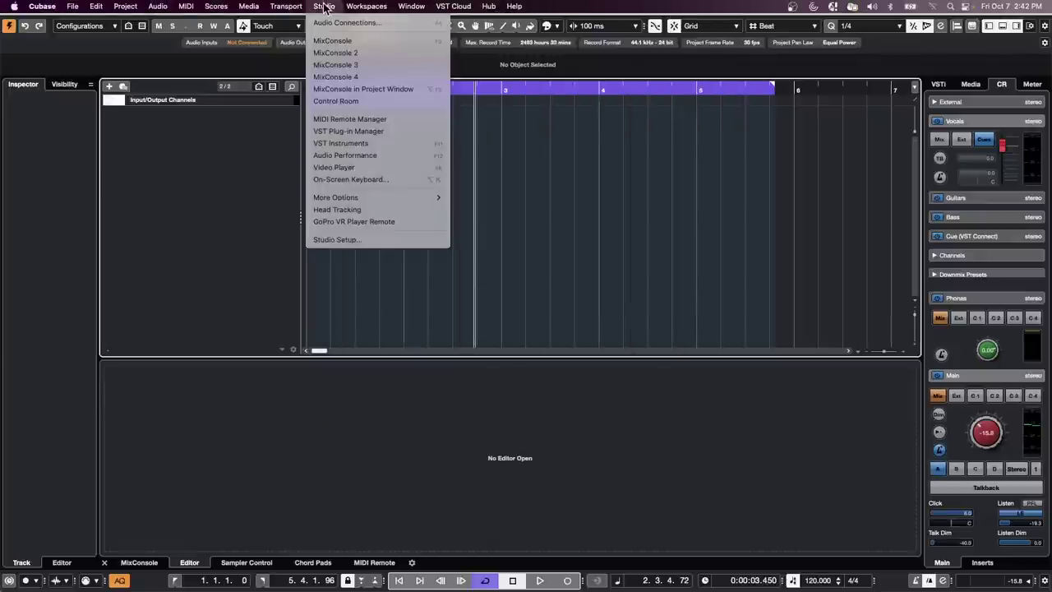
{"action": "left_click", "coordinate": [348, 239]}
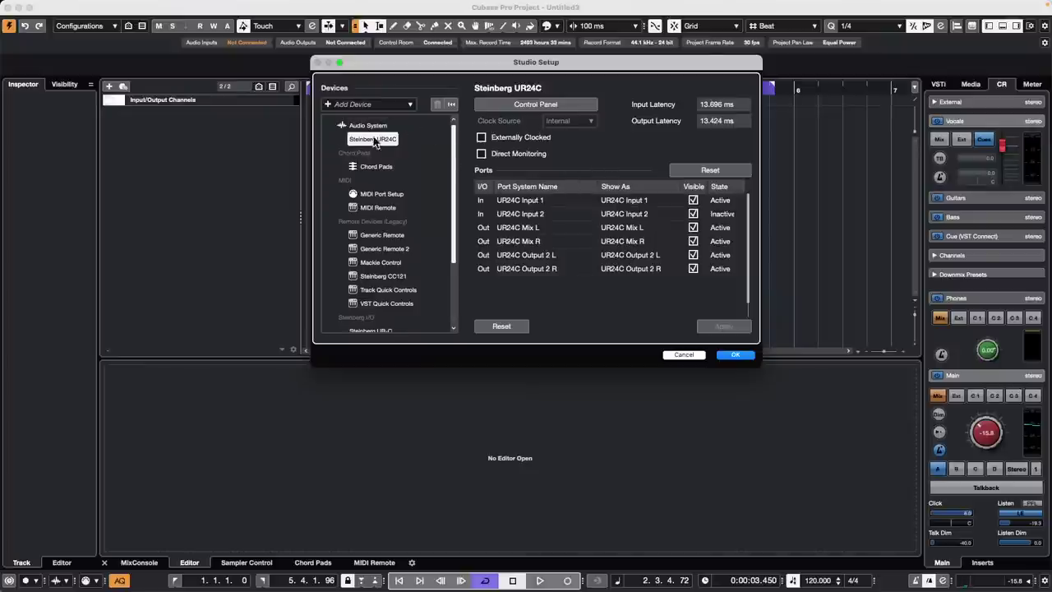
{"action": "left_click", "coordinate": [520, 138]}
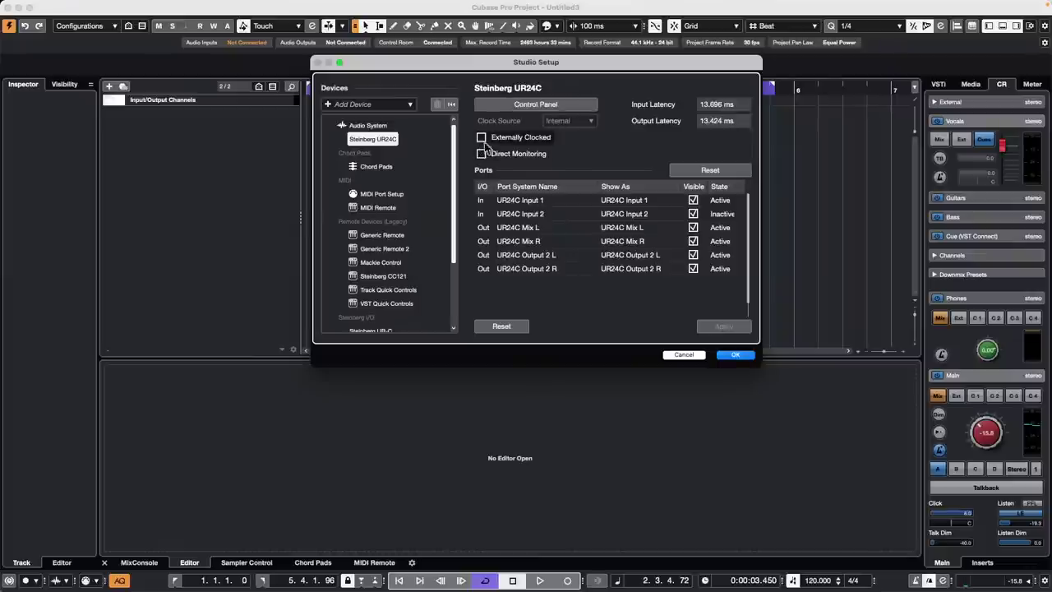
{"action": "left_click", "coordinate": [745, 356]}
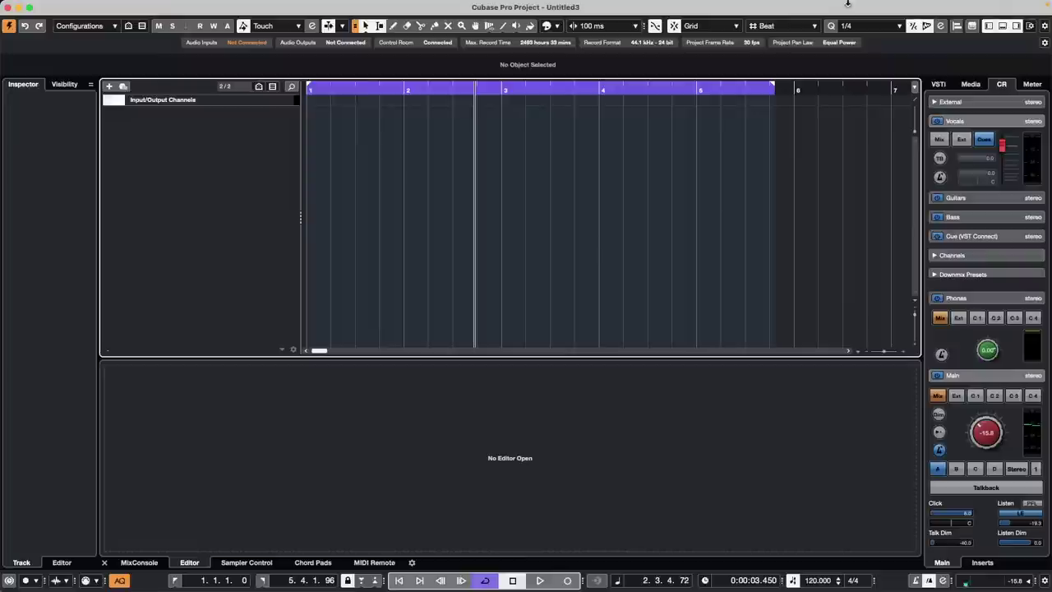
- Examine the legacy remote devices in Studio Setup, from Generic Remote to Mackie Control and Steinberg CC121, and close it
{"action": "mouse_move", "coordinate": [418, 3]}
{"action": "left_click", "coordinate": [320, 6]}
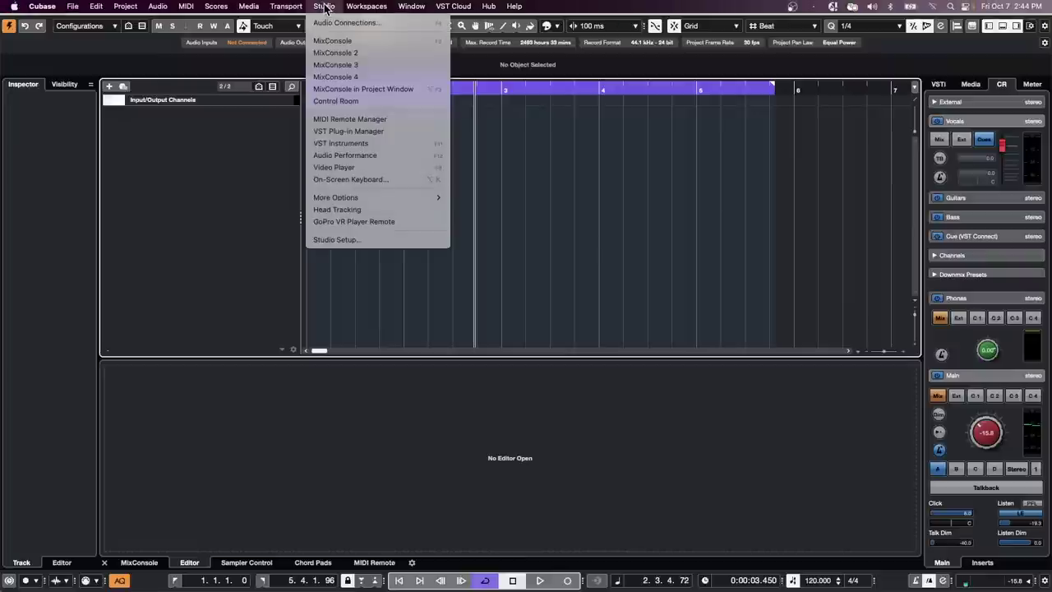
{"action": "left_click", "coordinate": [370, 243]}
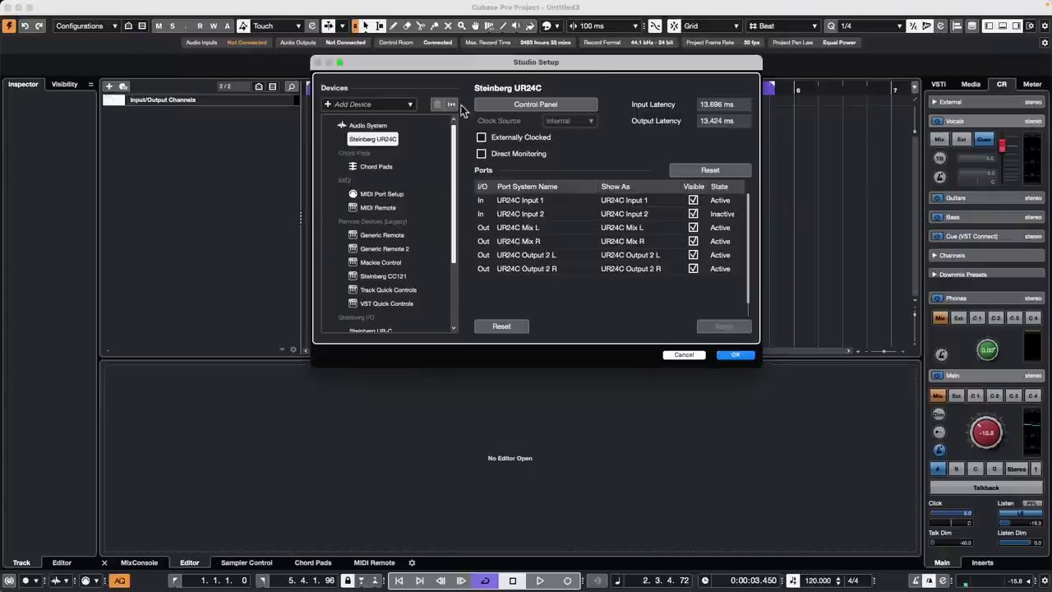
{"action": "left_click", "coordinate": [401, 236]}
{"action": "left_click", "coordinate": [400, 249]}
{"action": "left_click", "coordinate": [398, 263]}
{"action": "left_click", "coordinate": [397, 277]}
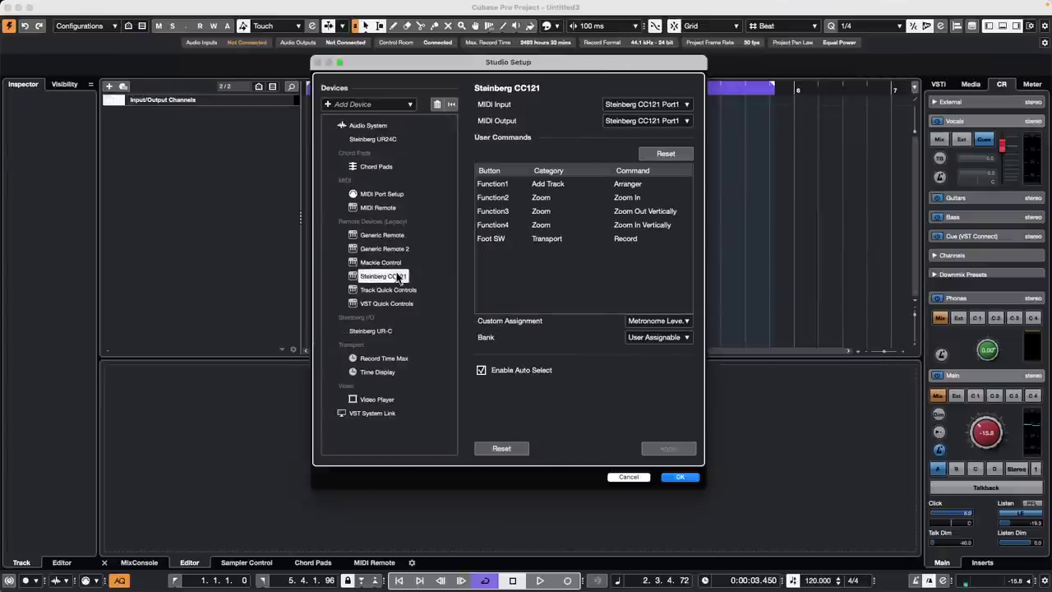
{"action": "left_click", "coordinate": [397, 264]}
{"action": "left_click", "coordinate": [392, 248]}
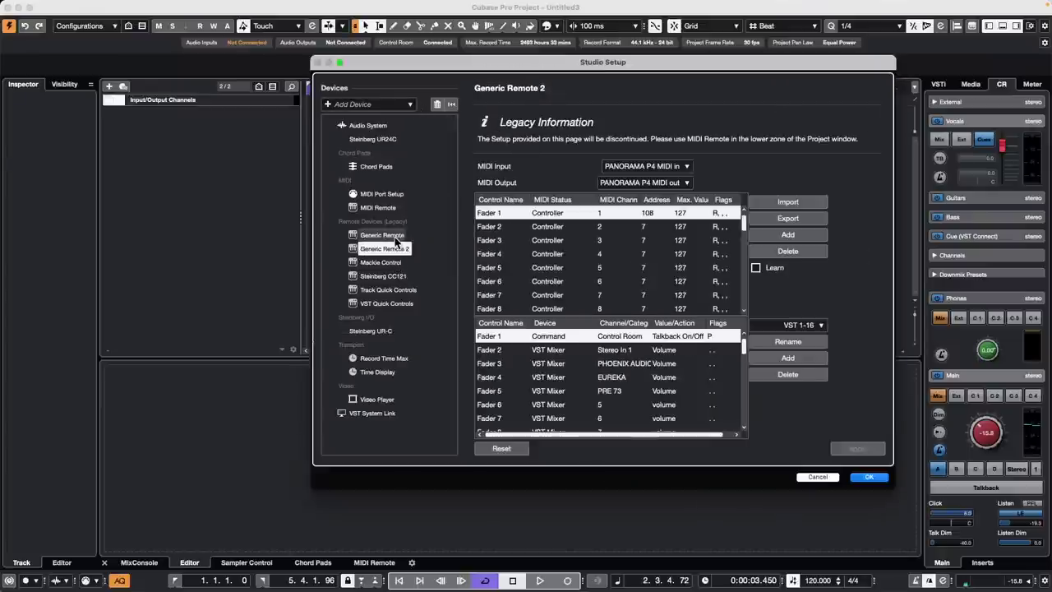
{"action": "left_click", "coordinate": [388, 235]}
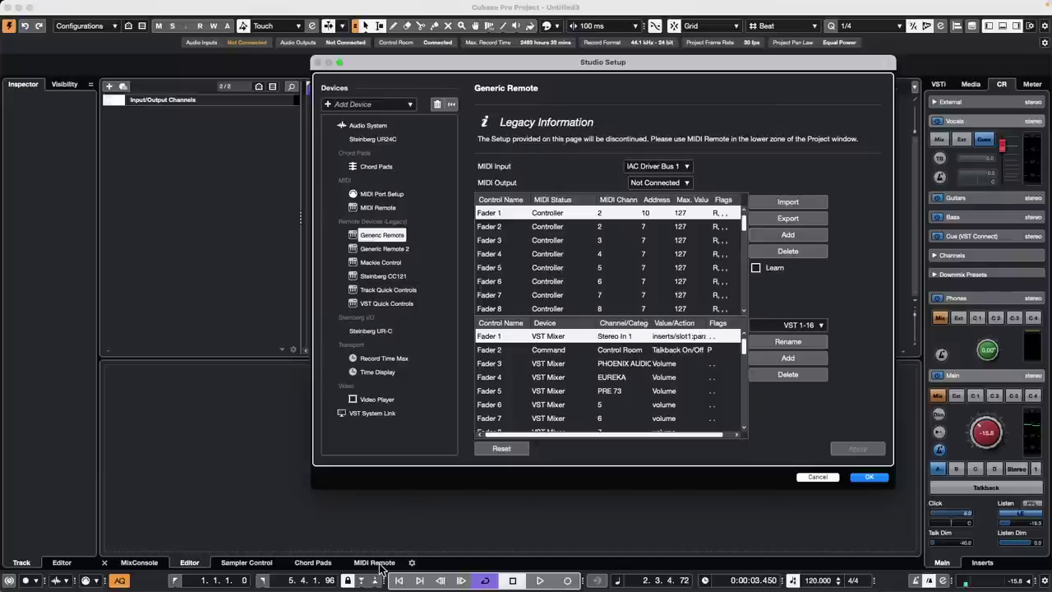
{"action": "left_click", "coordinate": [864, 478]}
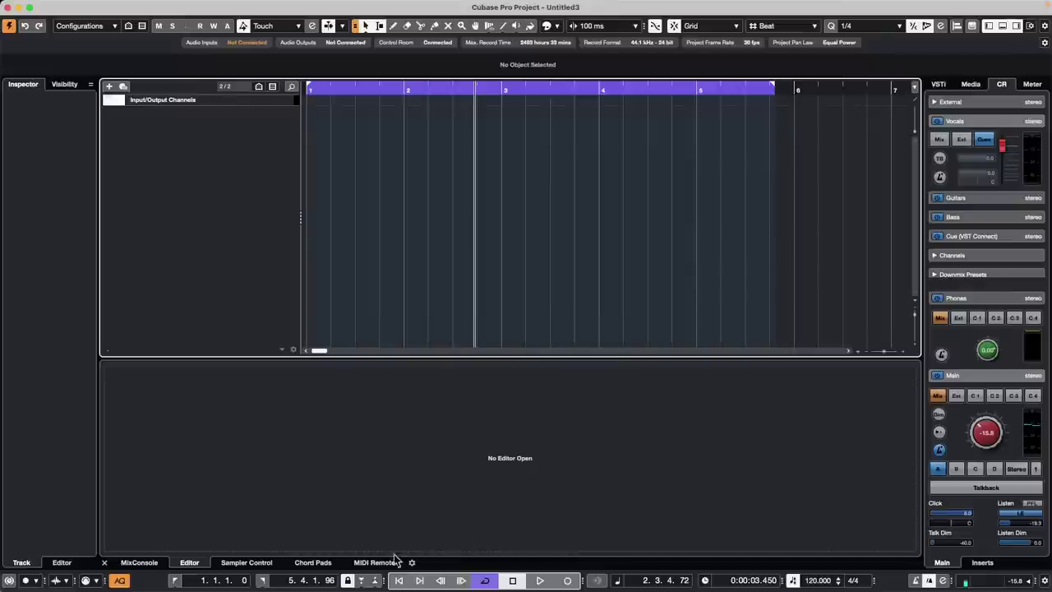
- Show the MIDI Remote in the lower zone and go to its overview of all MIDI controllers
{"action": "left_click", "coordinate": [374, 562]}
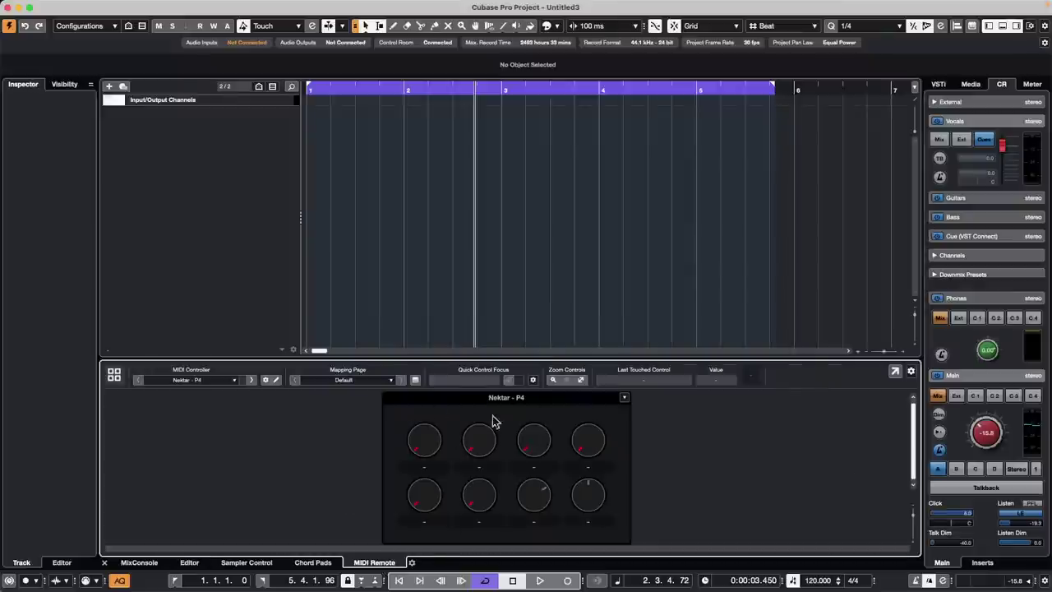
{"action": "left_click", "coordinate": [114, 375]}
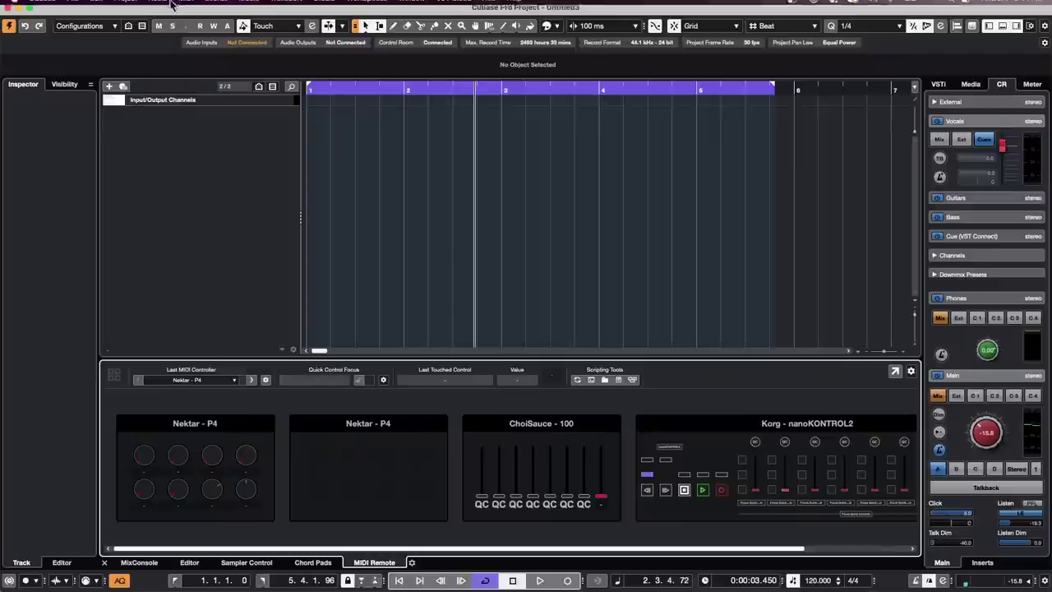
- Examine the user profiles and the import and export options in the Profile Manager, and close it
{"action": "left_click", "coordinate": [98, 7]}
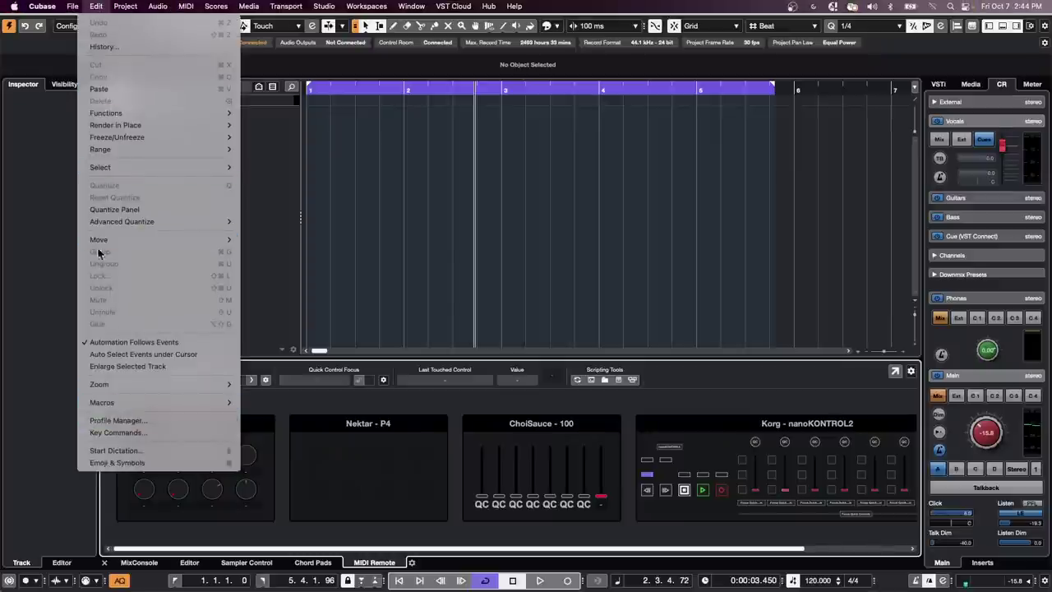
{"action": "mouse_move", "coordinate": [67, 10]}
{"action": "left_click", "coordinate": [125, 422]}
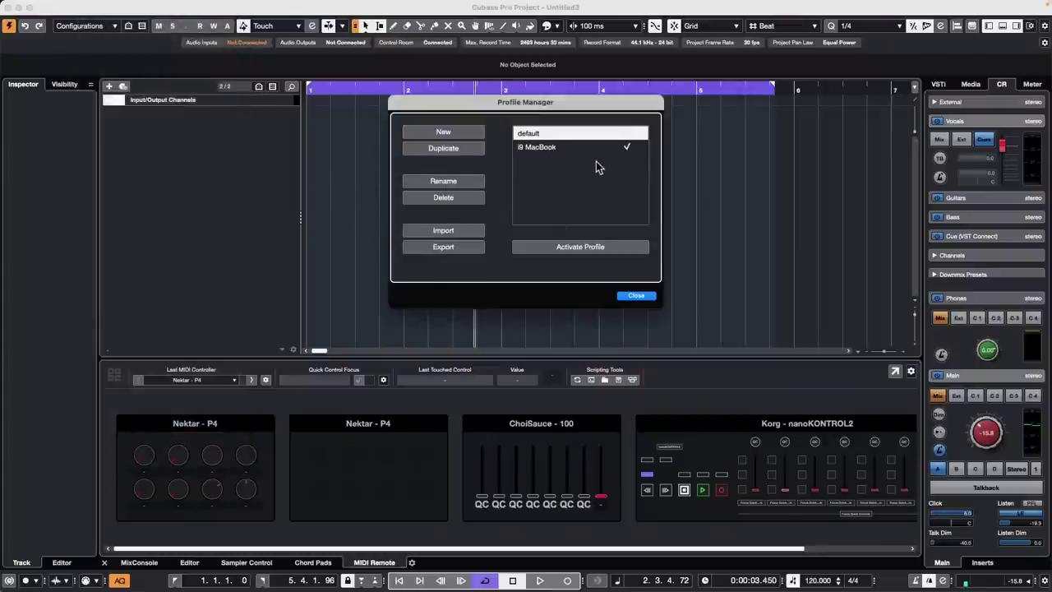
{"action": "left_click", "coordinate": [637, 296]}
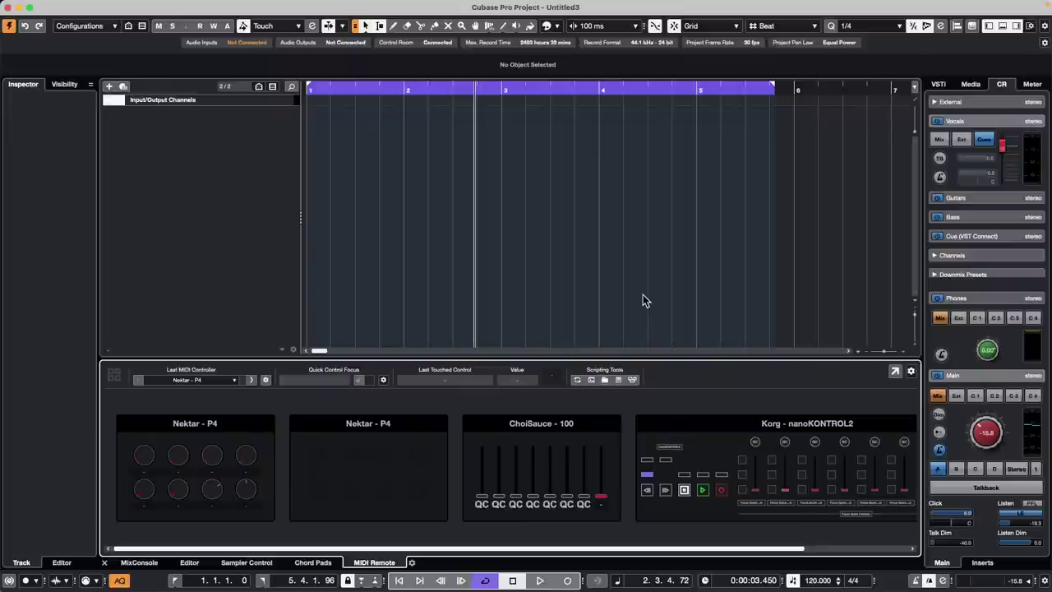
- Show the Control Room inserts and open the Mapping Assistant with its Functions Browser for the nanoKONTROL2's Nudge +1 Bar button
{"action": "left_click", "coordinate": [989, 565]}
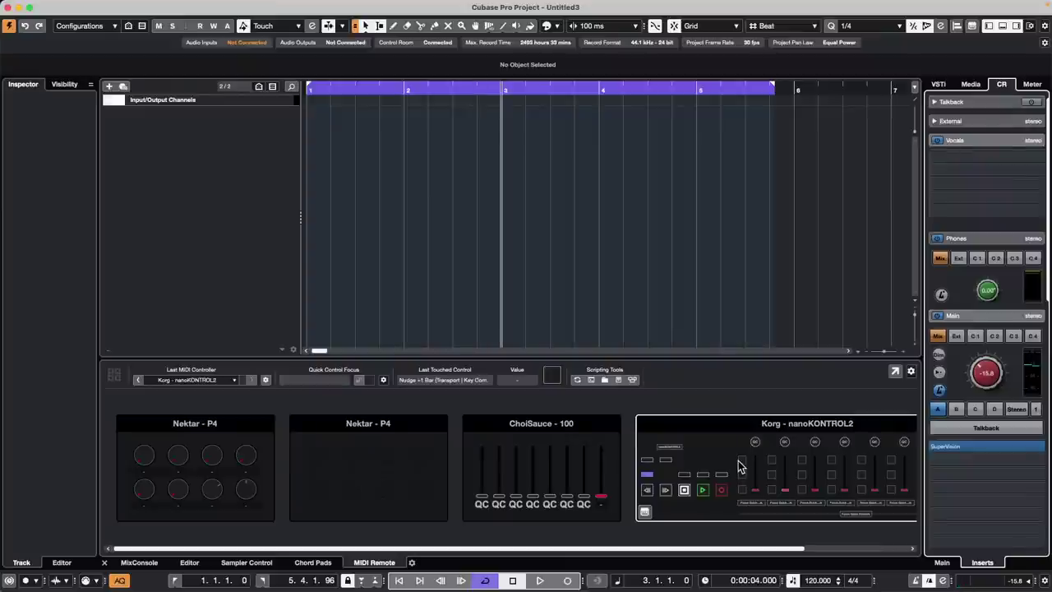
{"action": "left_click_drag", "start_coordinate": [695, 548], "coordinate": [904, 547]}
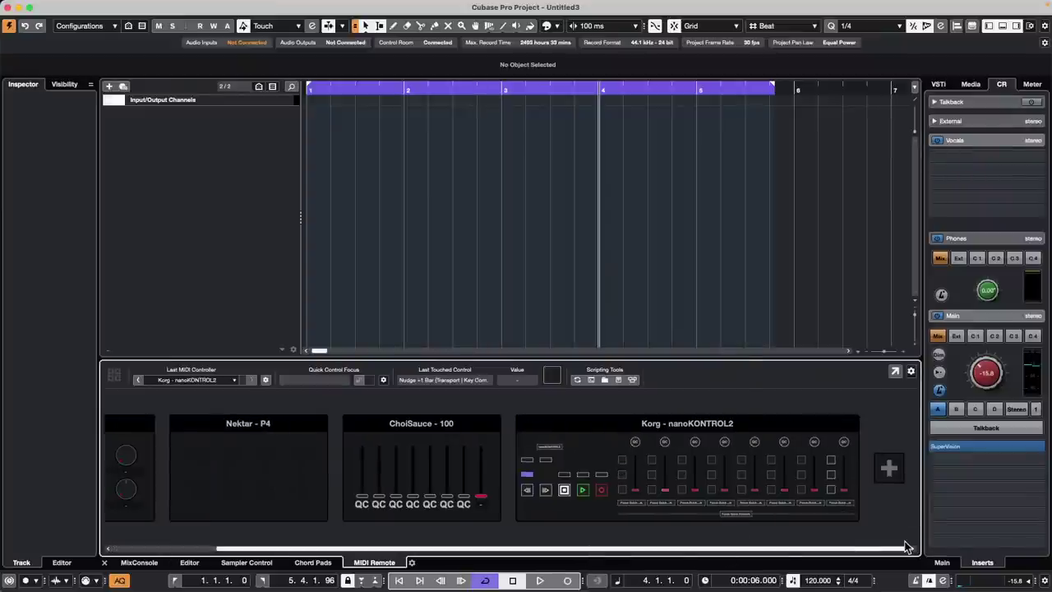
{"action": "left_click", "coordinate": [832, 467]}
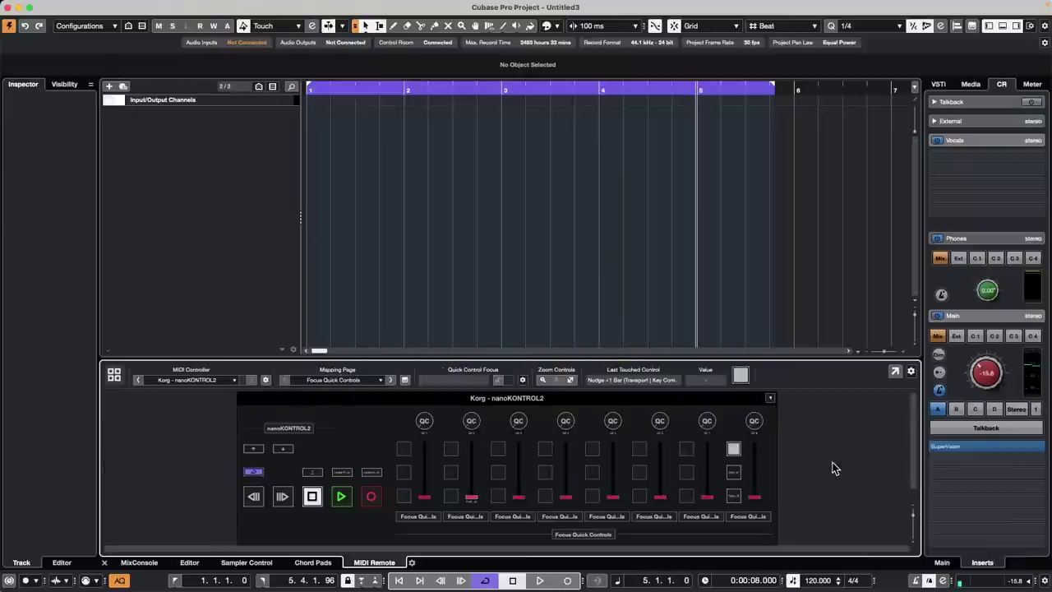
{"action": "double_click", "coordinate": [735, 458]}
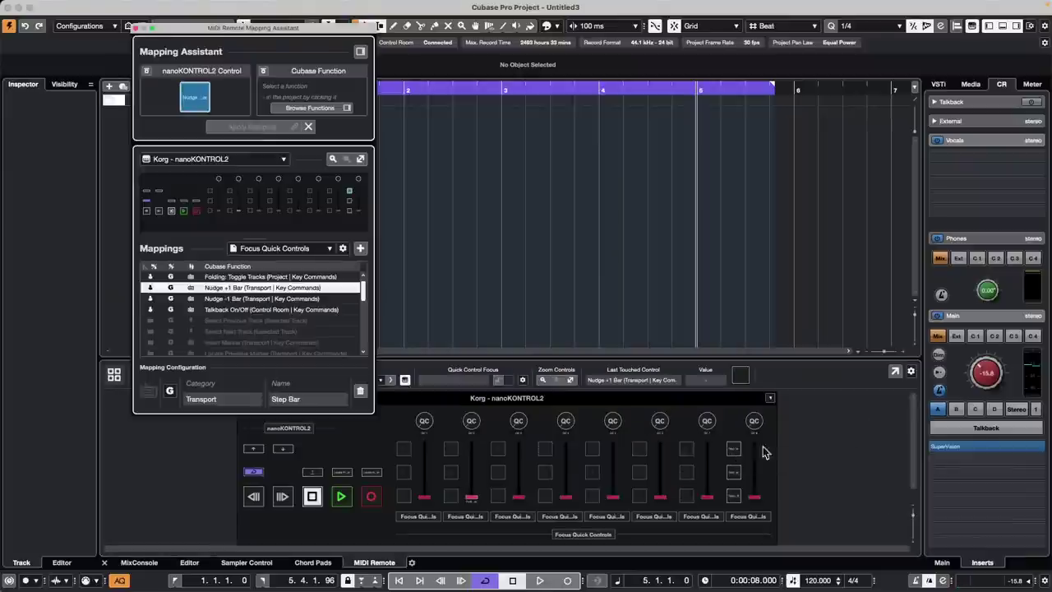
{"action": "left_click", "coordinate": [361, 52]}
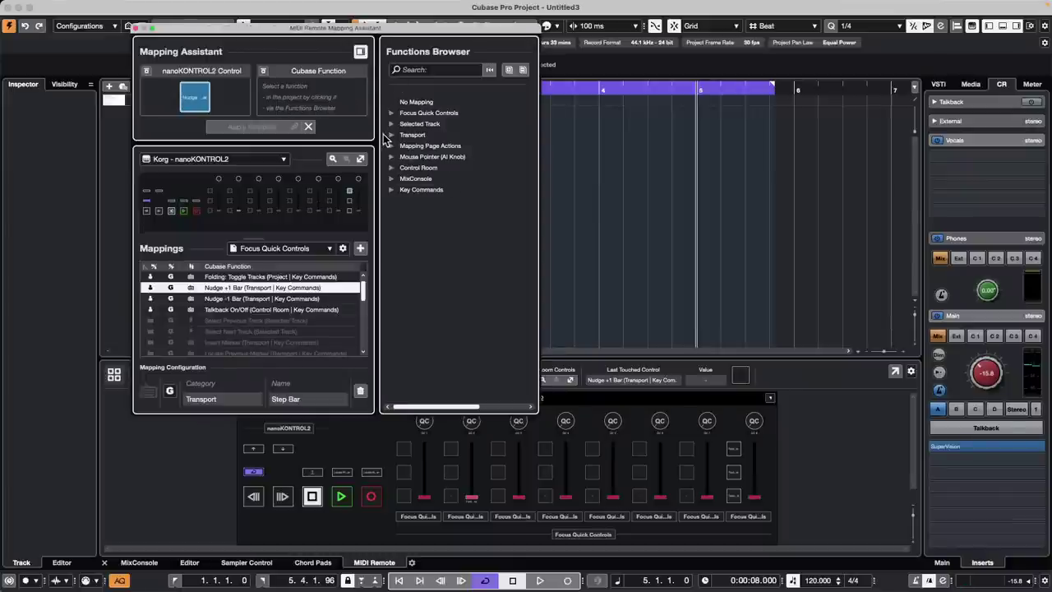
- Map the nanoKONTROL2's Nudge +1 Bar button to the Control Room key command Select Next Downmix Preset, and close the assistant
{"action": "left_click", "coordinate": [391, 190]}
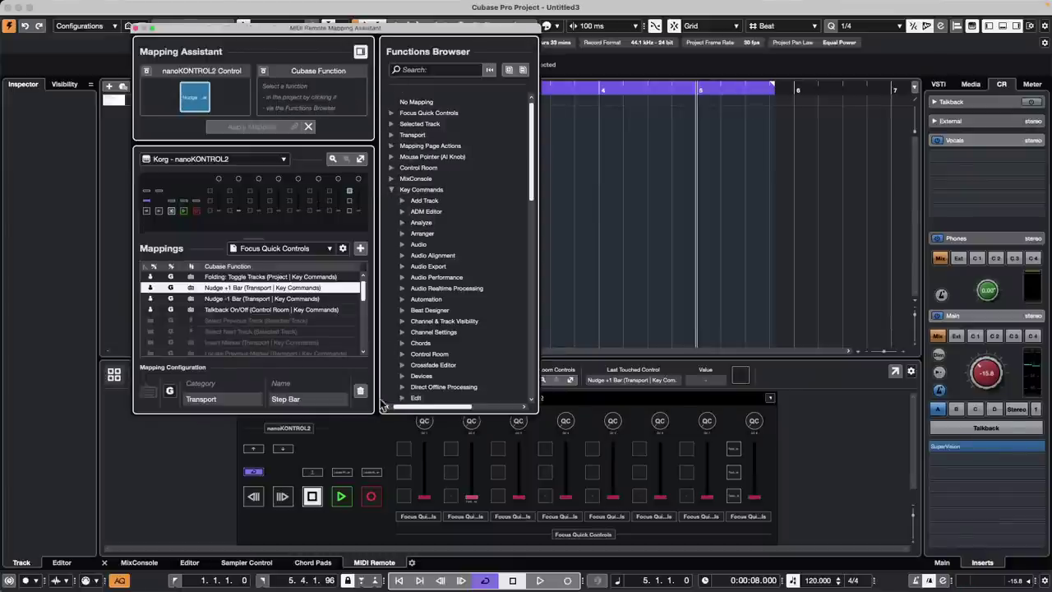
{"action": "left_click", "coordinate": [402, 353]}
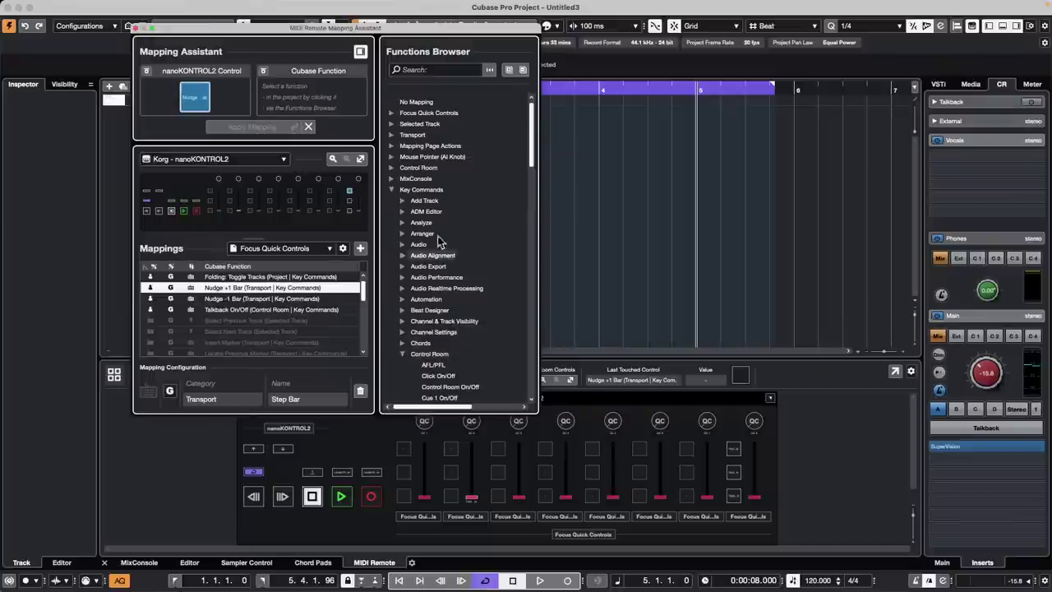
{"action": "scroll", "coordinate": [441, 223], "scroll_direction": "down", "scroll_amount": 3}
{"action": "scroll", "coordinate": [442, 224], "scroll_direction": "down", "scroll_amount": 5}
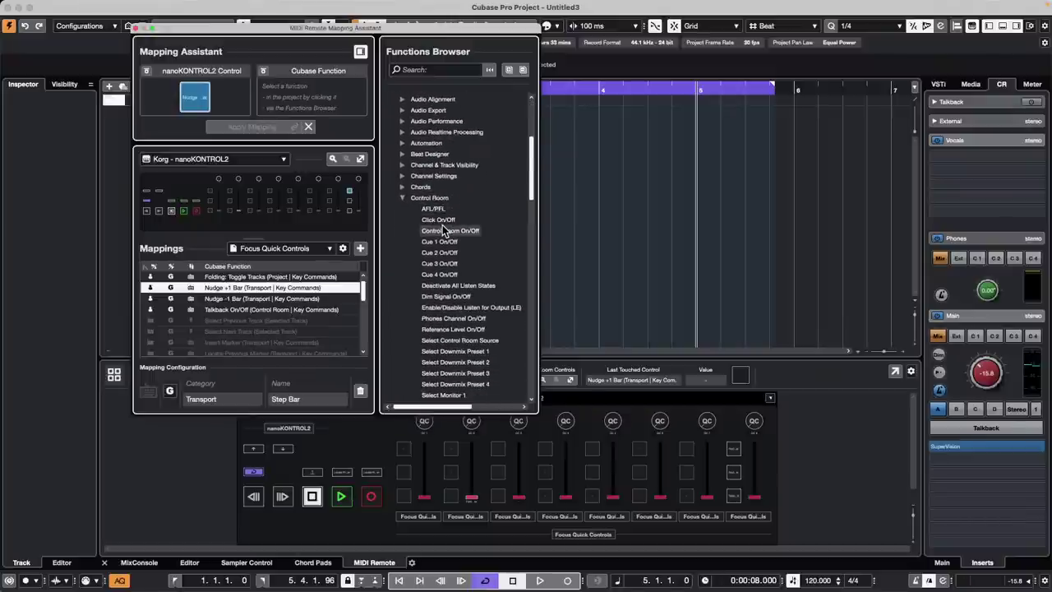
{"action": "left_click", "coordinate": [470, 353]}
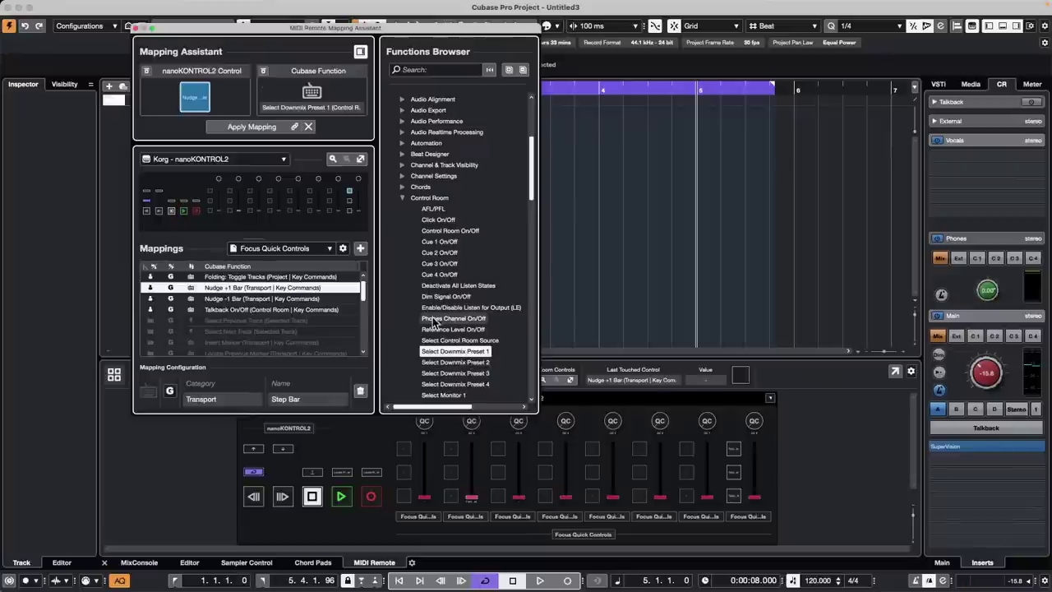
{"action": "scroll", "coordinate": [404, 316], "scroll_direction": "down", "scroll_amount": 2}
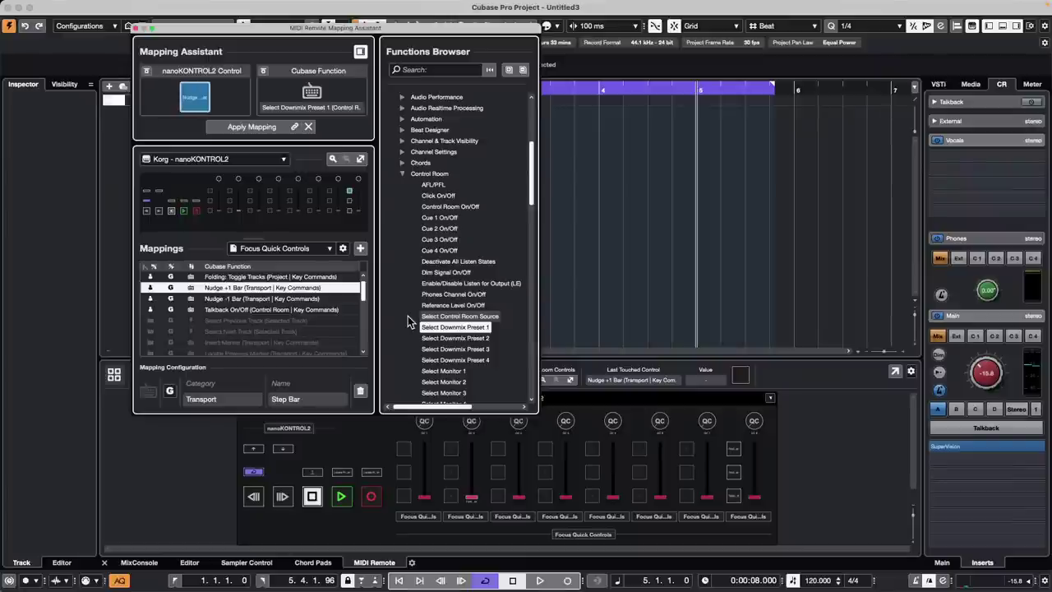
{"action": "scroll", "coordinate": [407, 316], "scroll_direction": "down", "scroll_amount": 3}
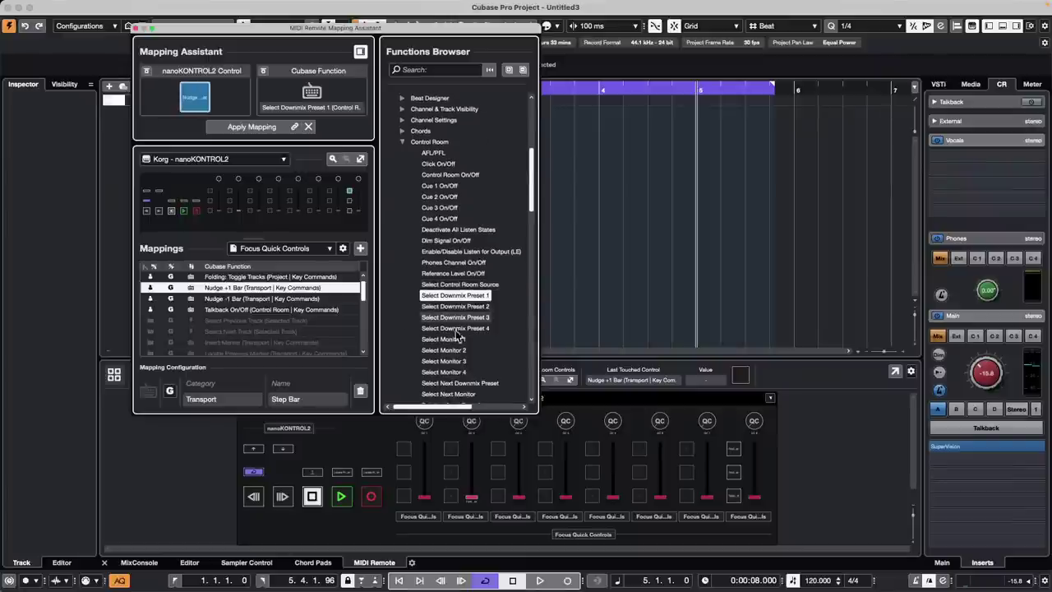
{"action": "left_click", "coordinate": [490, 384]}
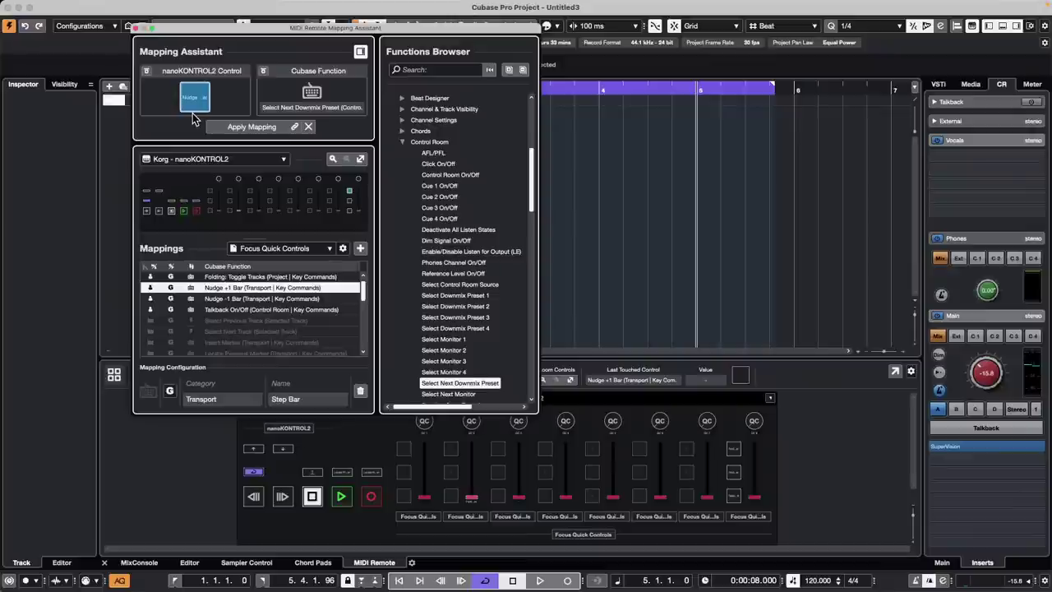
{"action": "double_click", "coordinate": [436, 384]}
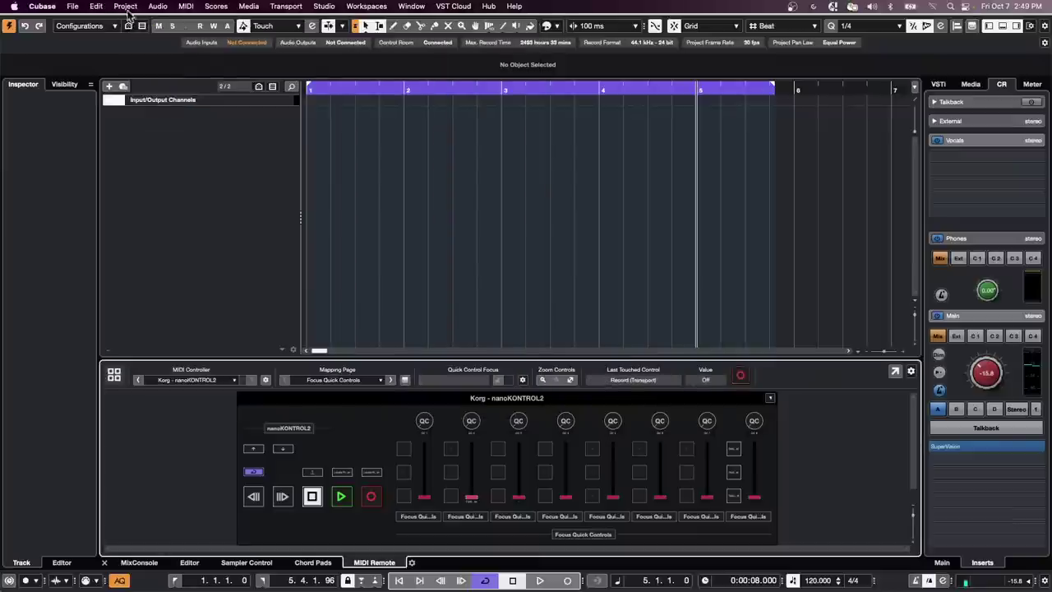
- Open the recent project Amos Moses - GO-02.cpr and make it the active project
{"action": "left_click", "coordinate": [72, 6]}
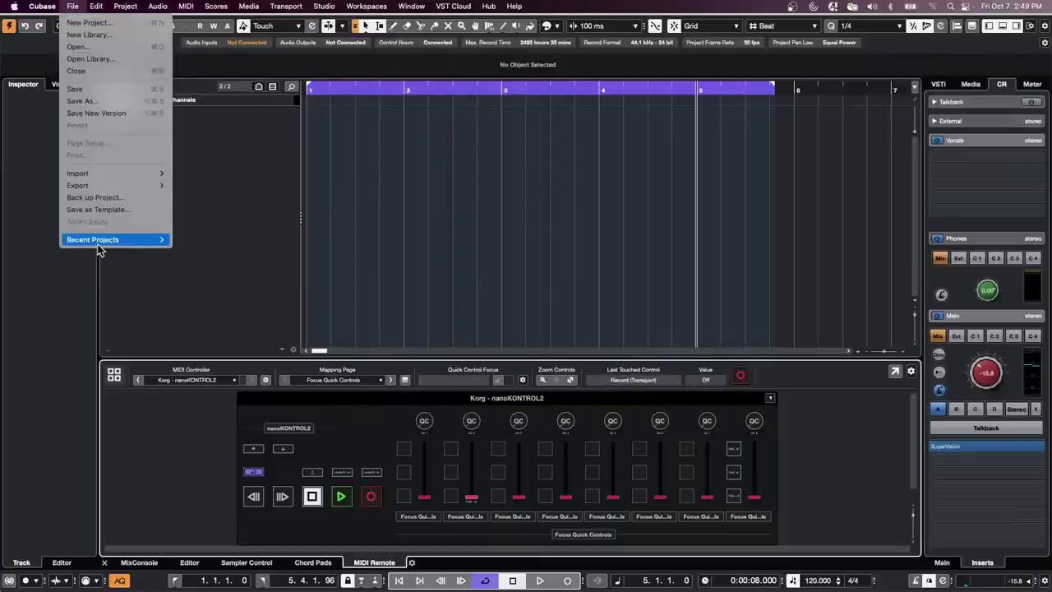
{"action": "mouse_move", "coordinate": [99, 239]}
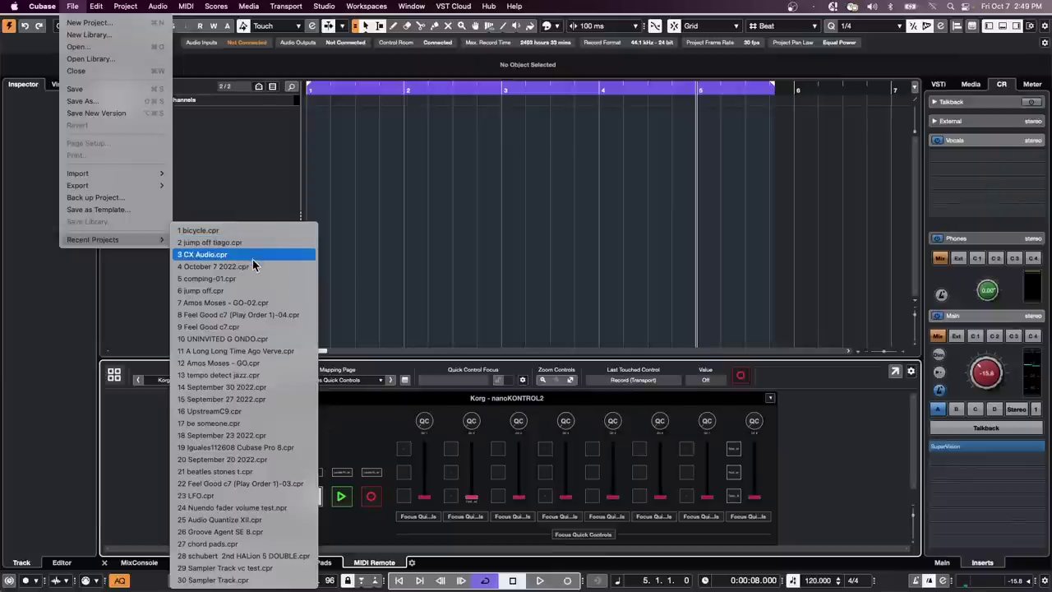
{"action": "left_click", "coordinate": [267, 304]}
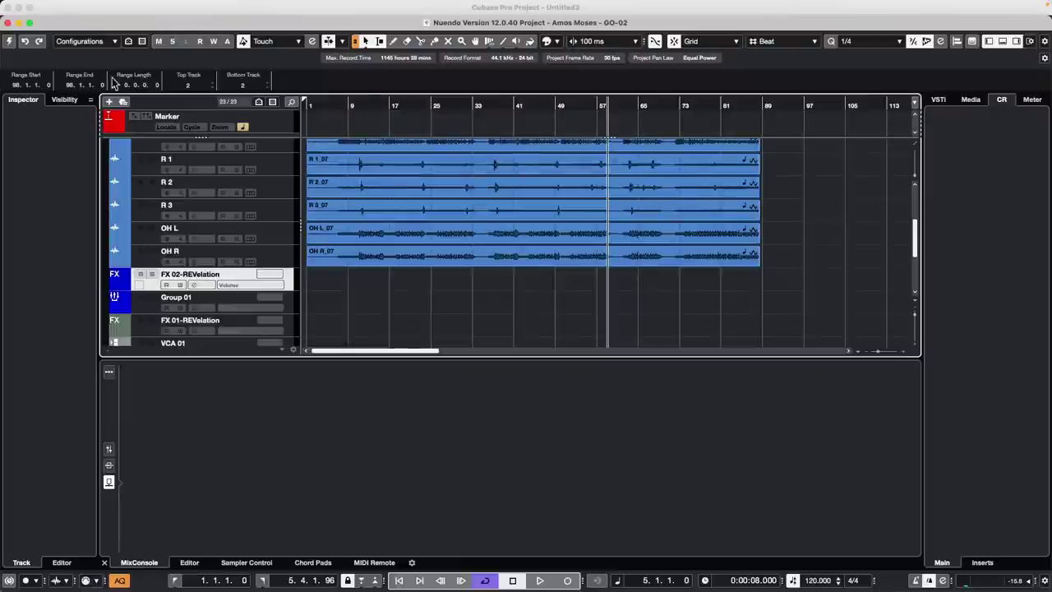
{"action": "left_click", "coordinate": [10, 41]}
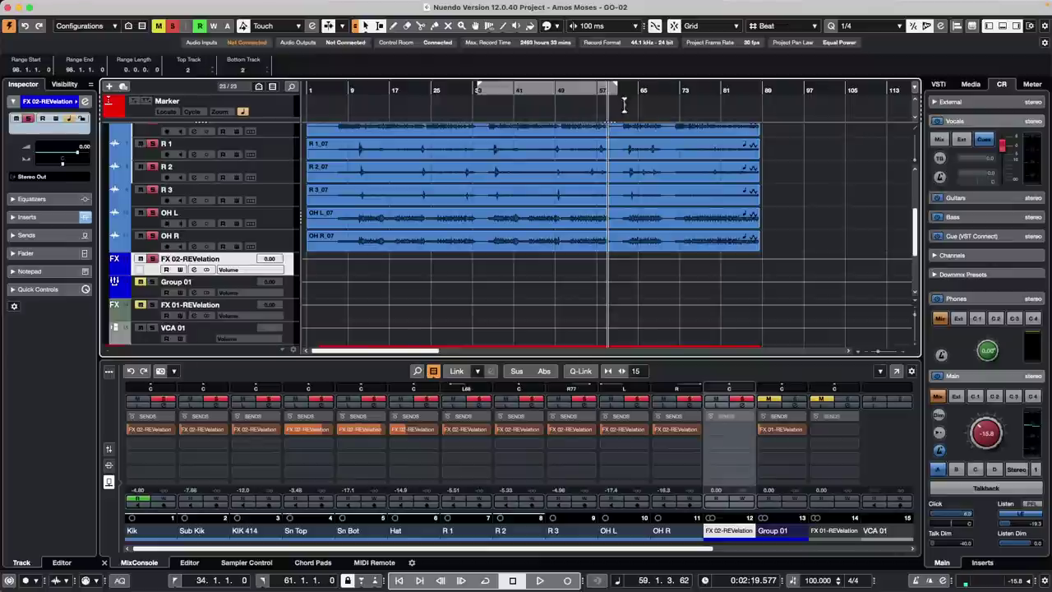
- Revert the Amos Moses - GO-02 project to its last saved version
{"action": "scroll", "coordinate": [200, 210], "scroll_direction": "up", "scroll_amount": 5}
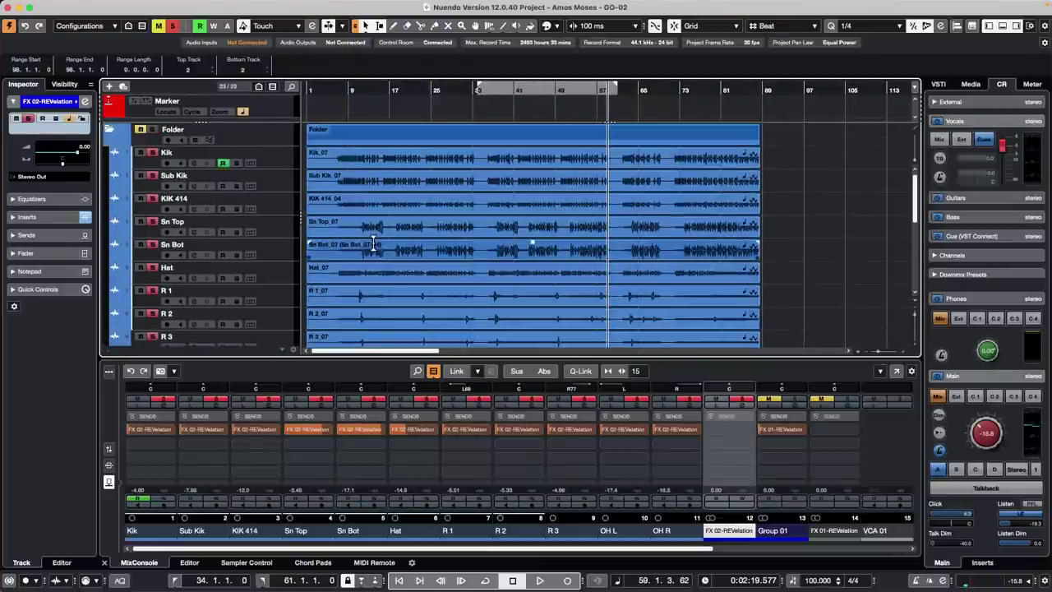
{"action": "left_click", "coordinate": [72, 6]}
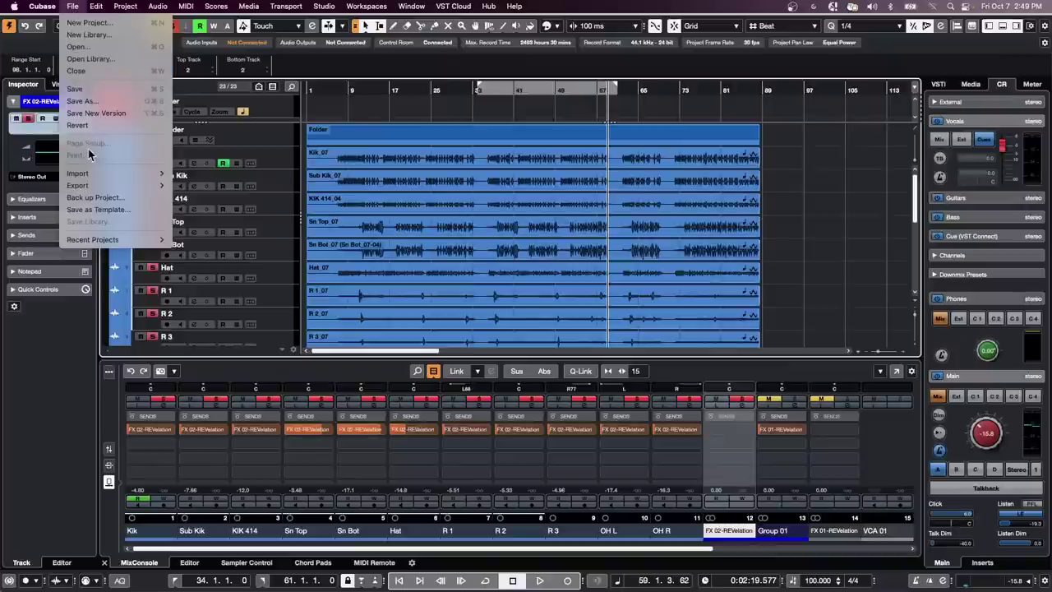
{"action": "left_click", "coordinate": [102, 129]}
{"action": "left_click", "coordinate": [589, 199]}
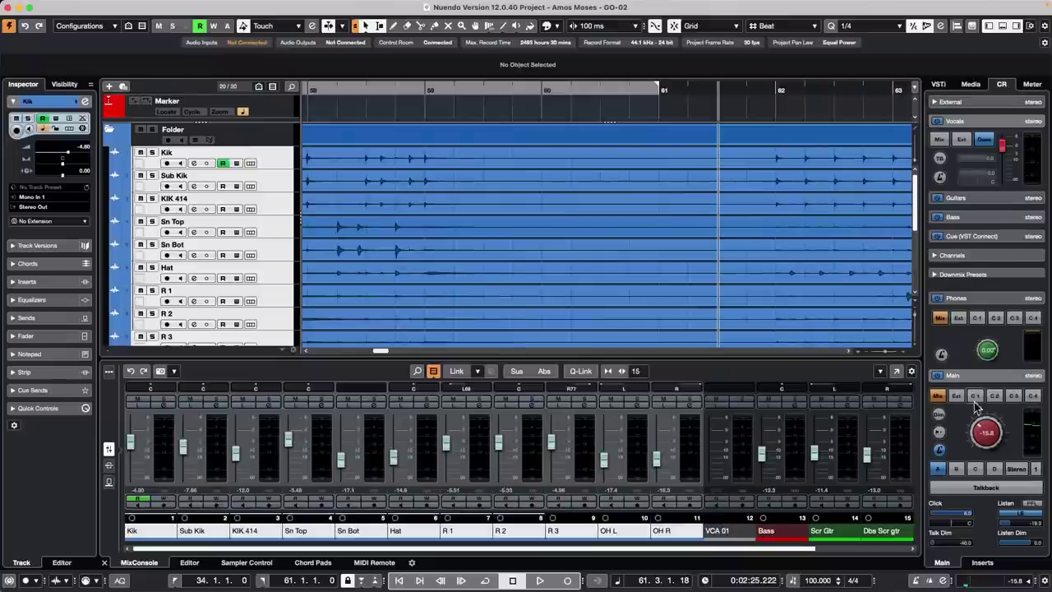
- Expand the Control Room's Downmix Presets and switch to Mono and back to Stereo with the remapped command
{"action": "left_click", "coordinate": [997, 274]}
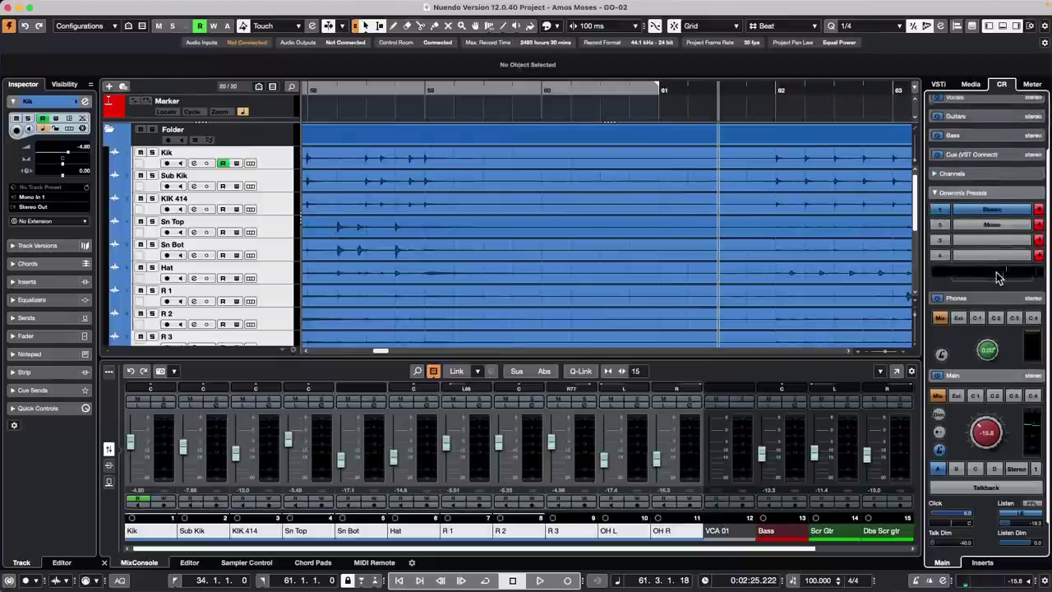
{"action": "key", "text": "ctrl+m"}
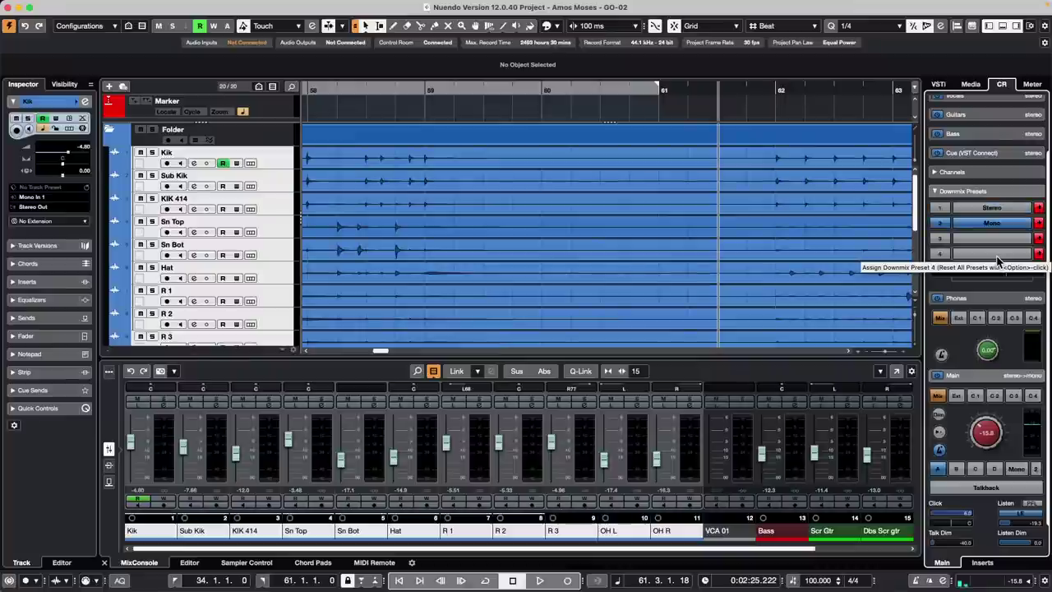
{"action": "key", "text": "ctrl+m"}
- Play the song and compare the Stereo and Mono downmix presets by switching between them repeatedly
{"action": "key", "text": "space"}
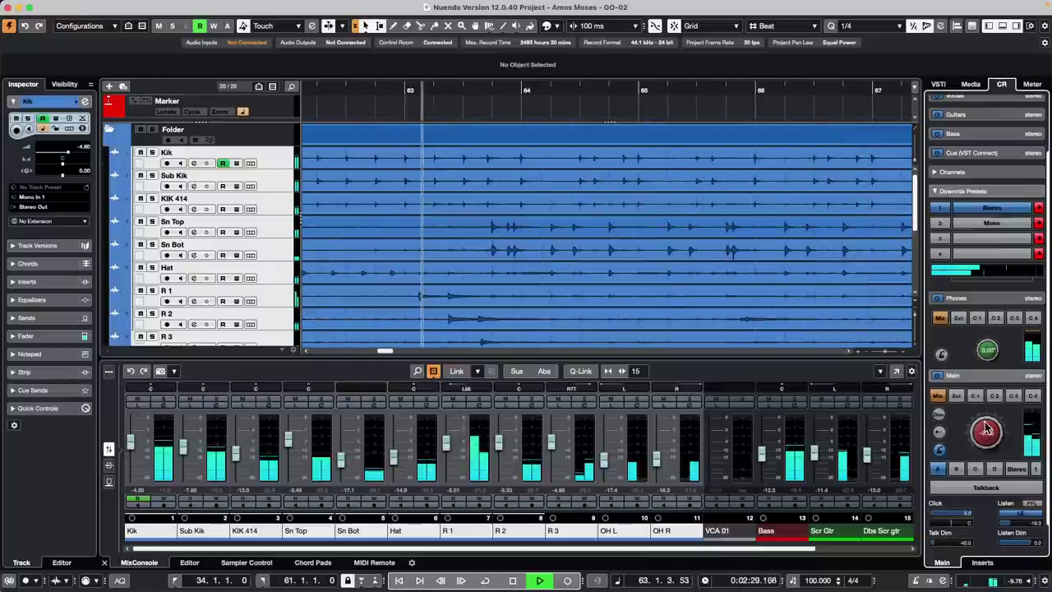
{"action": "key", "text": "shift+m"}
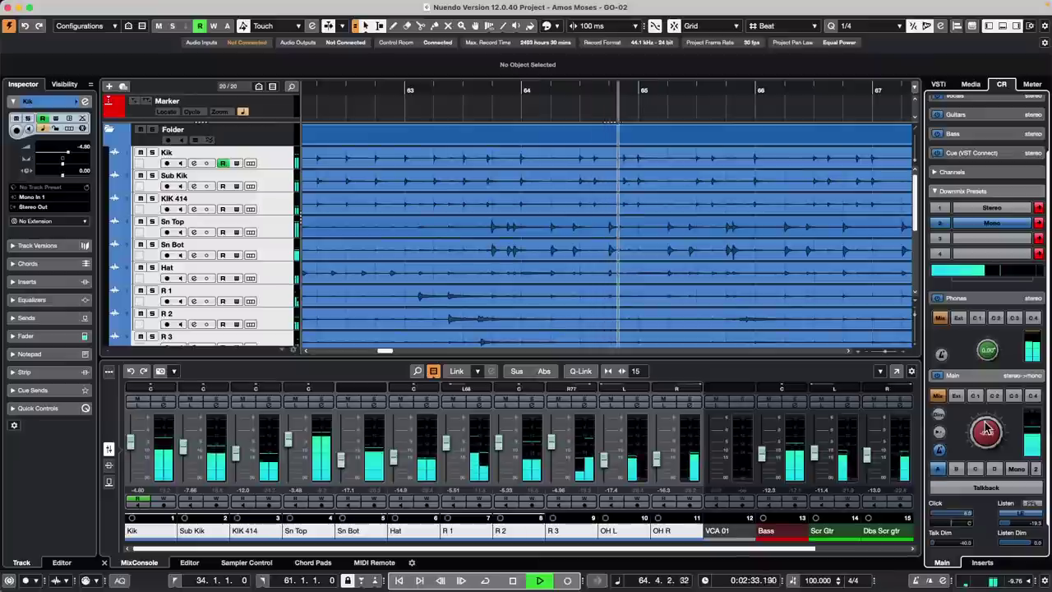
{"action": "key", "text": "shift+m"}
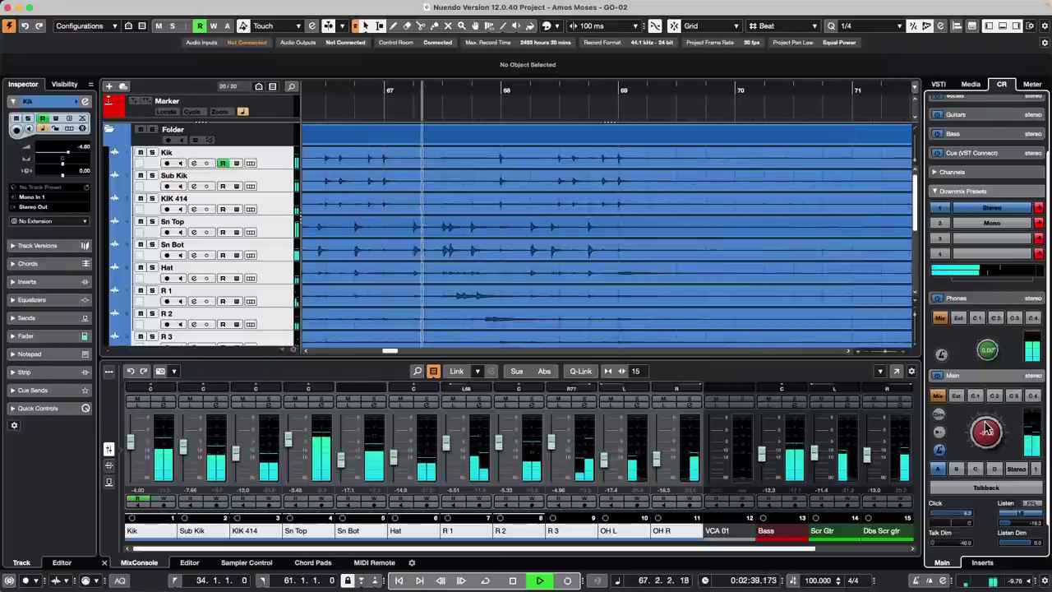
{"action": "key", "text": "shift+m"}
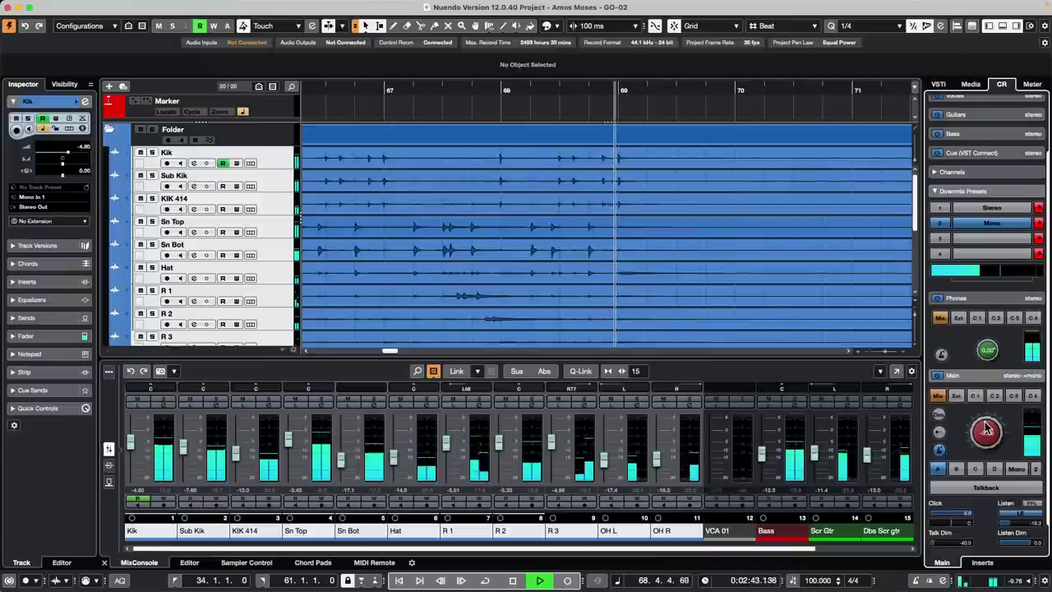
{"action": "key", "text": "shift+m"}
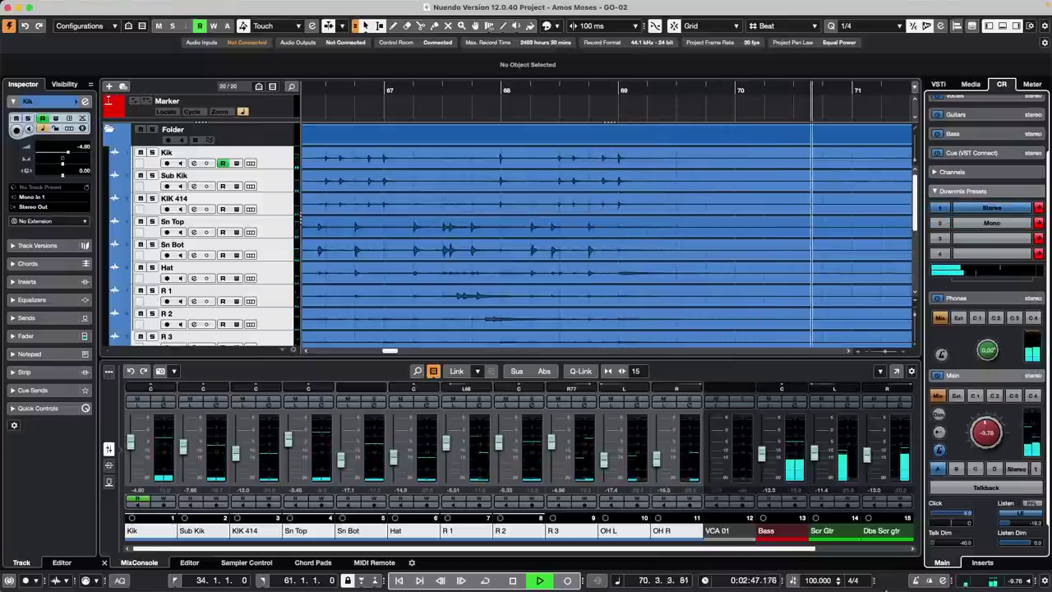
- Open the mapping of the nanoKONTROL2's Select Next Downmix Preset button and browse the available Control Room key commands
{"action": "left_click", "coordinate": [372, 563]}
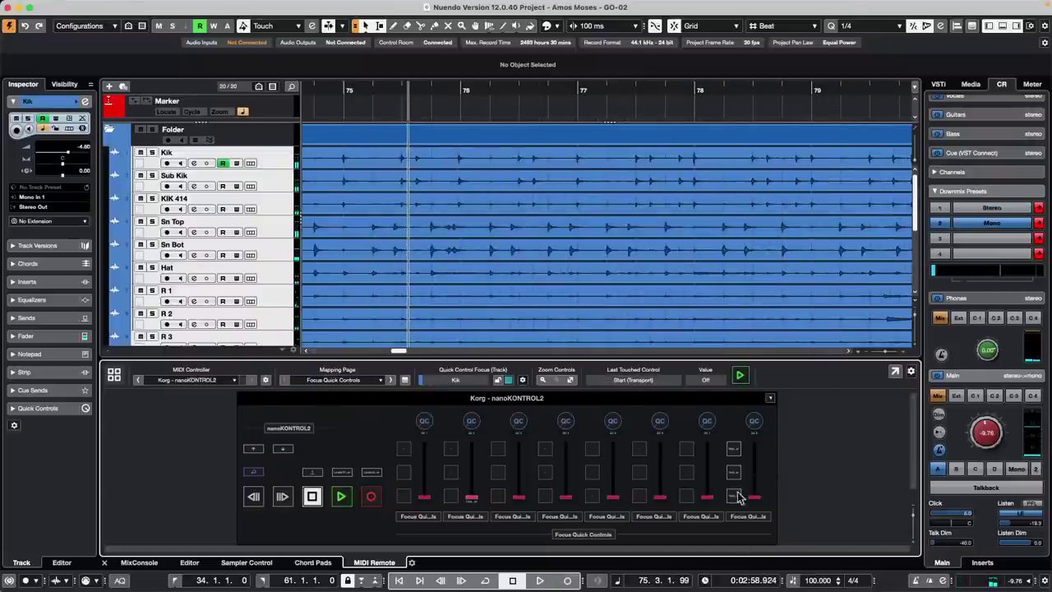
{"action": "double_click", "coordinate": [733, 448]}
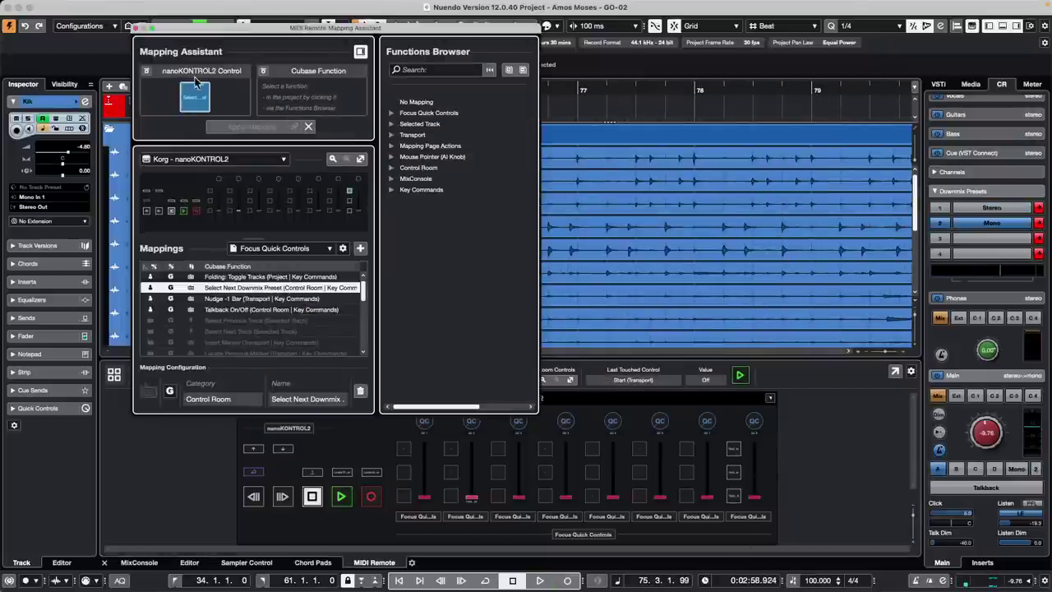
{"action": "left_click", "coordinate": [392, 190]}
{"action": "scroll", "coordinate": [505, 263], "scroll_direction": "down", "scroll_amount": 10}
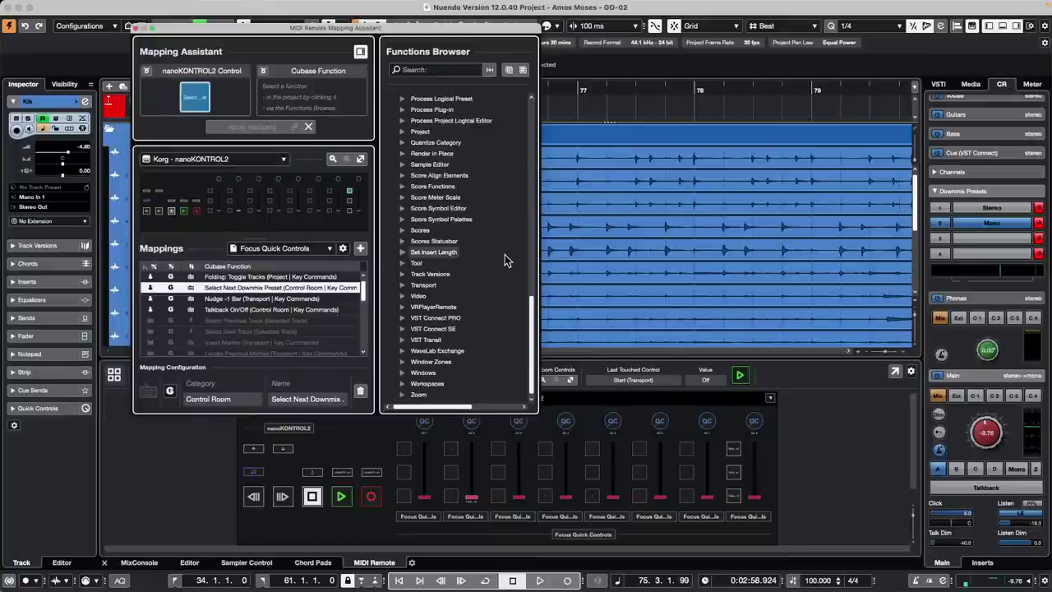
{"action": "scroll", "coordinate": [467, 174], "scroll_direction": "up", "scroll_amount": 10}
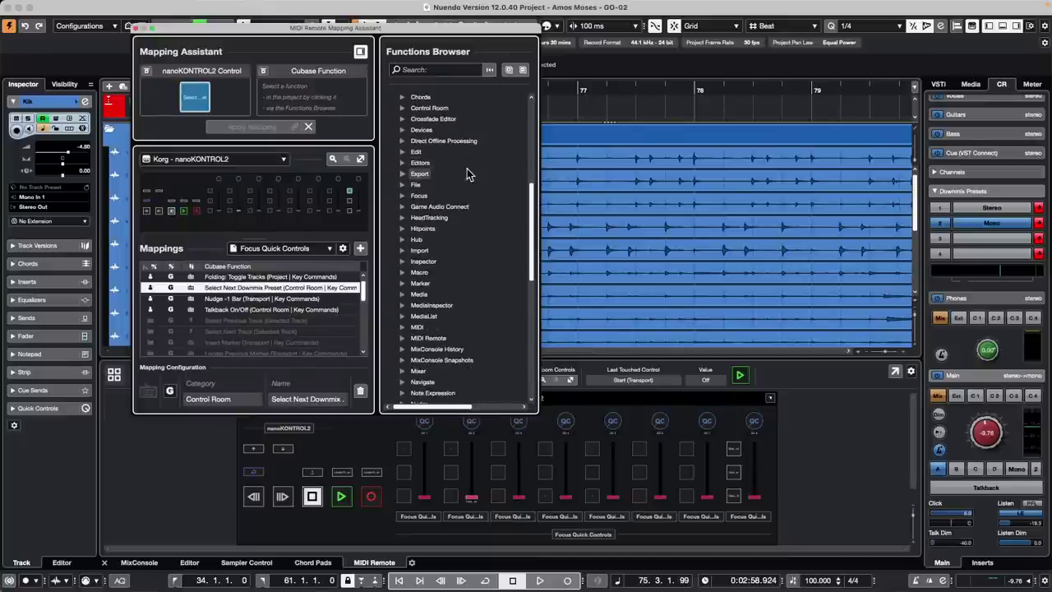
{"action": "left_click", "coordinate": [403, 109]}
{"action": "scroll", "coordinate": [446, 271], "scroll_direction": "down", "scroll_amount": 8}
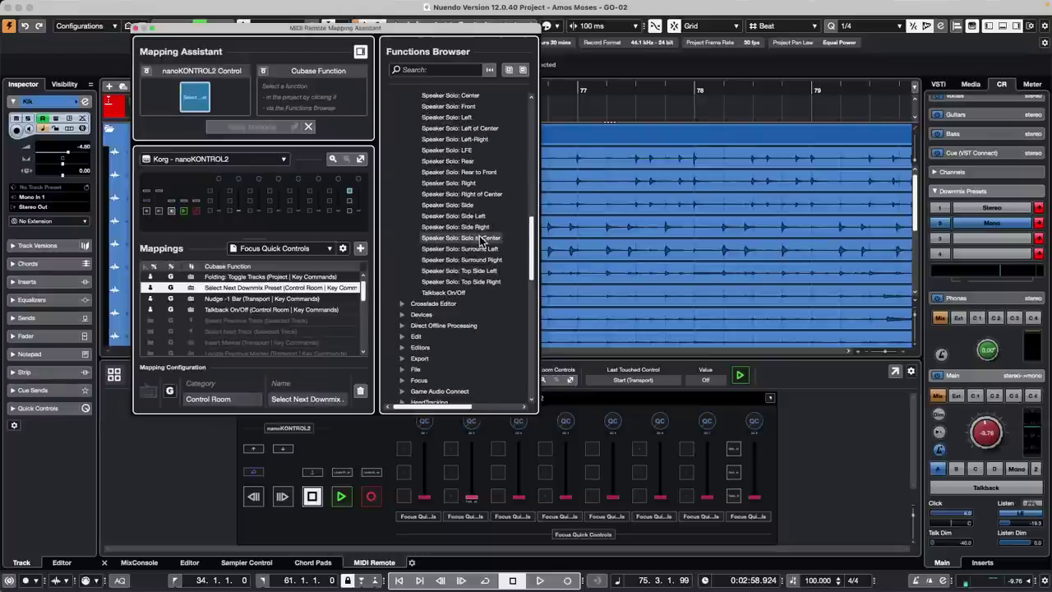
{"action": "scroll", "coordinate": [485, 232], "scroll_direction": "up", "scroll_amount": 3}
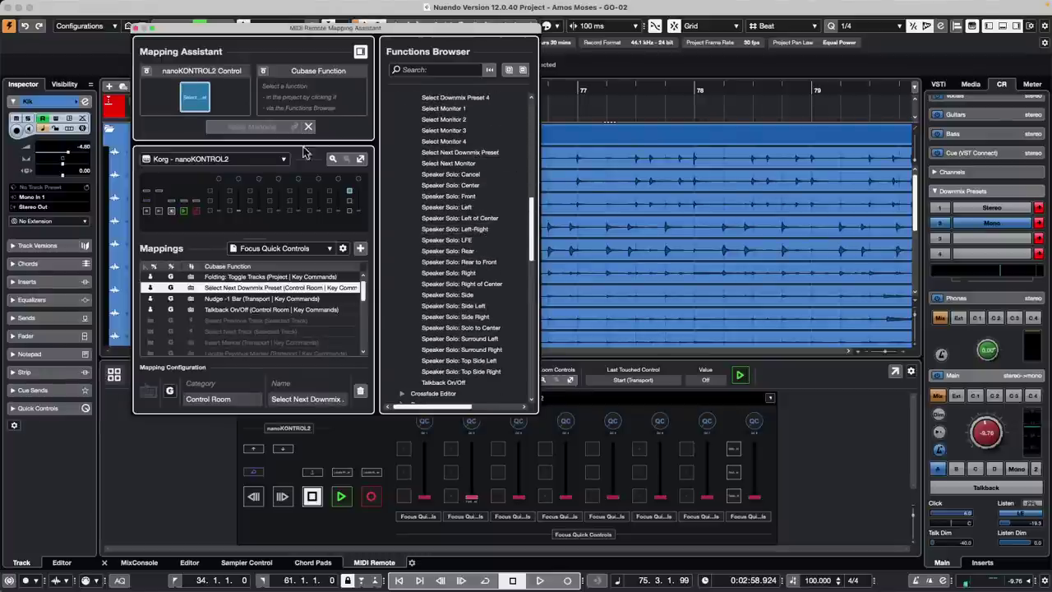
{"action": "left_click", "coordinate": [137, 29]}
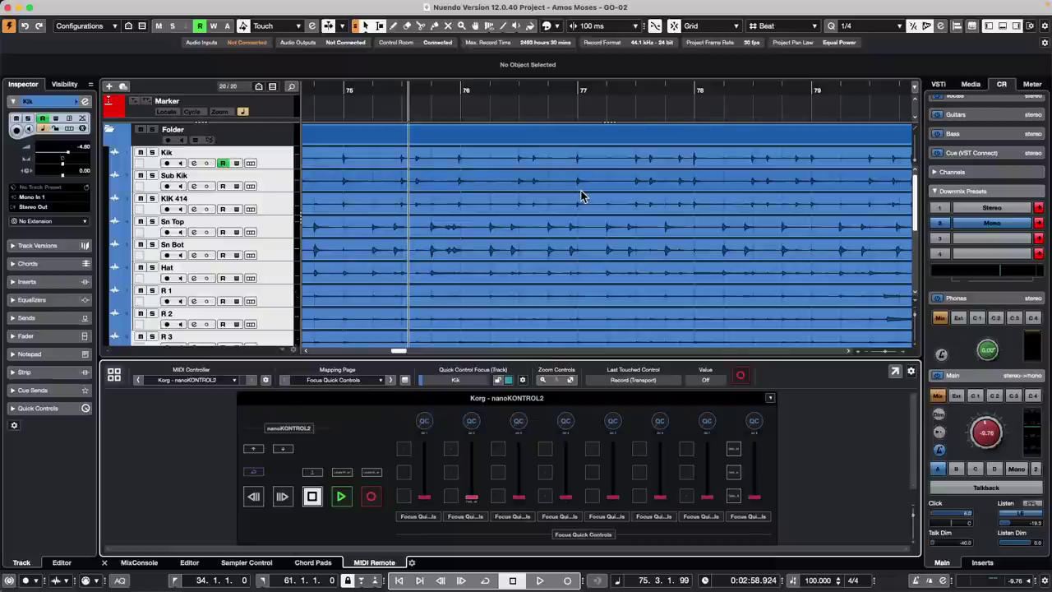
- Open the Project Colors Setup, view the color picker of Color 1 and look through the full color set
{"action": "scroll", "coordinate": [583, 187], "scroll_direction": "down", "scroll_amount": 1}
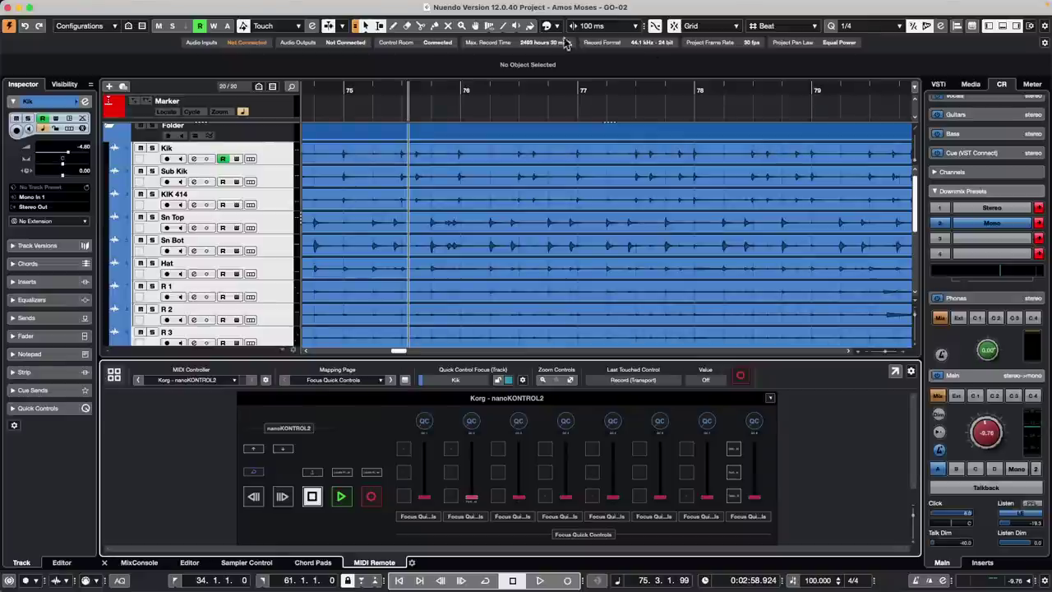
{"action": "left_click", "coordinate": [187, 6]}
{"action": "mouse_move", "coordinate": [125, 6]}
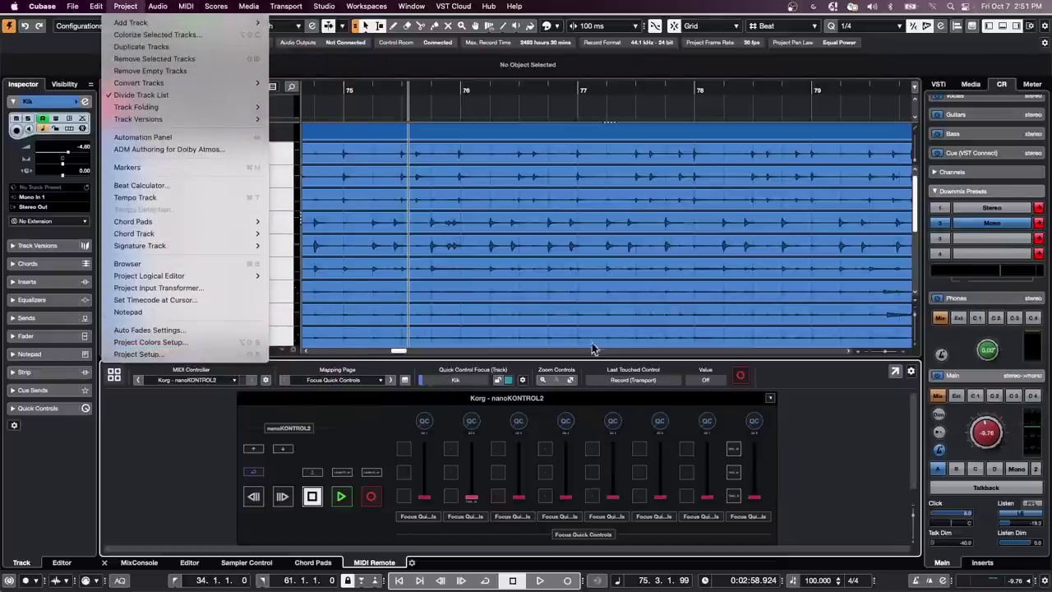
{"action": "left_click", "coordinate": [160, 342]}
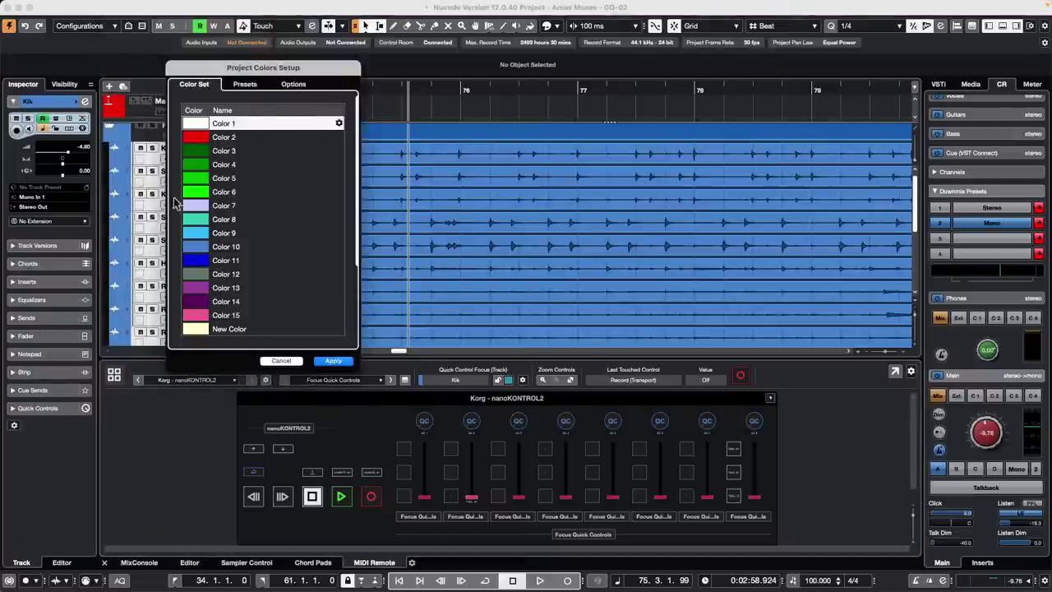
{"action": "left_click", "coordinate": [203, 126]}
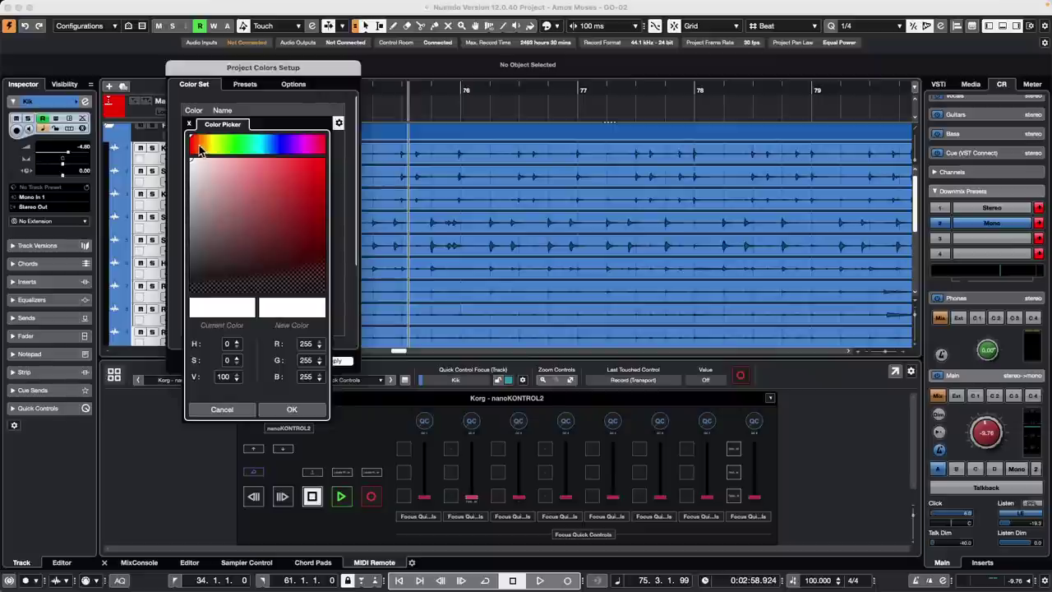
{"action": "left_click", "coordinate": [337, 217]}
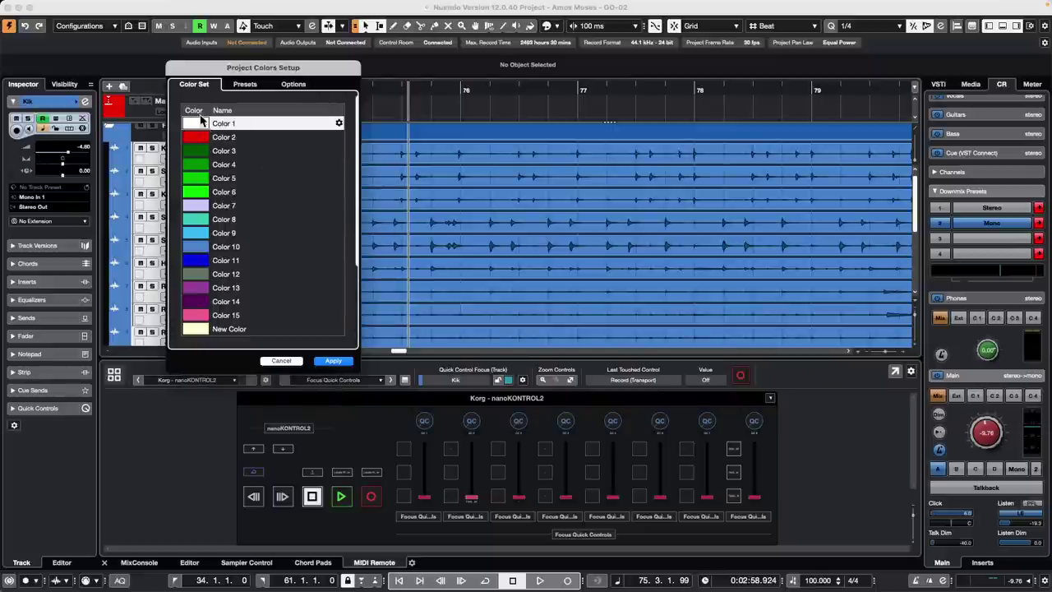
{"action": "scroll", "coordinate": [231, 261], "scroll_direction": "down", "scroll_amount": 3}
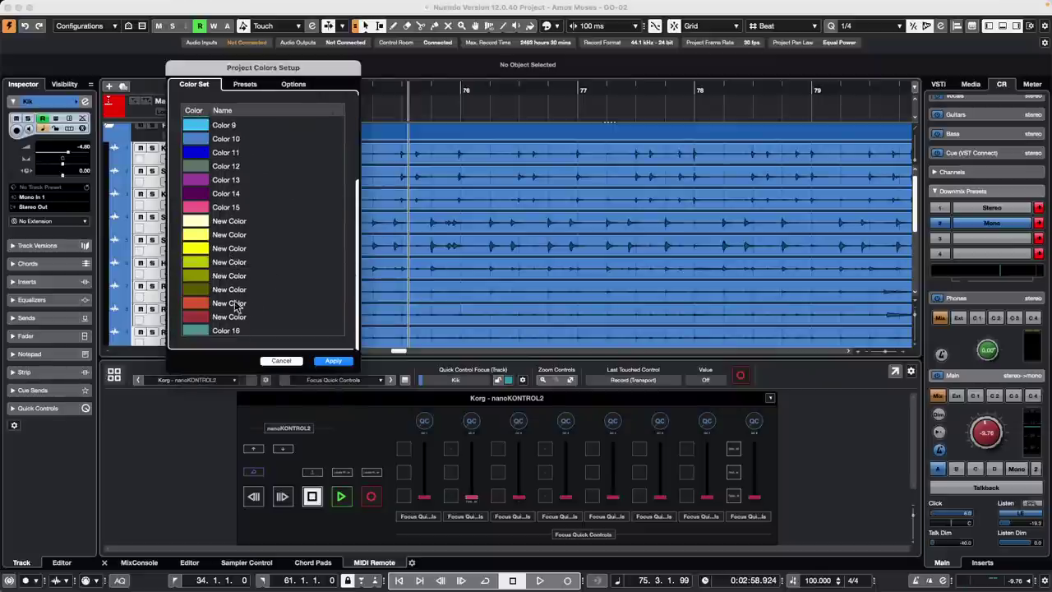
{"action": "scroll", "coordinate": [251, 215], "scroll_direction": "up", "scroll_amount": 3}
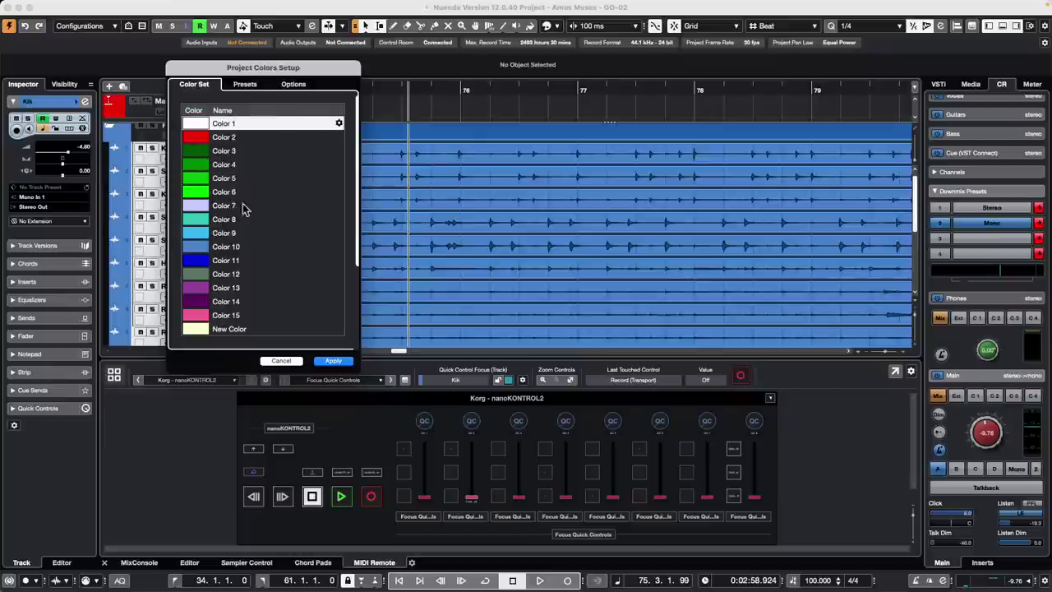
- Change Color 4 in the project color set to a teal with hue 178
{"action": "left_click", "coordinate": [202, 167]}
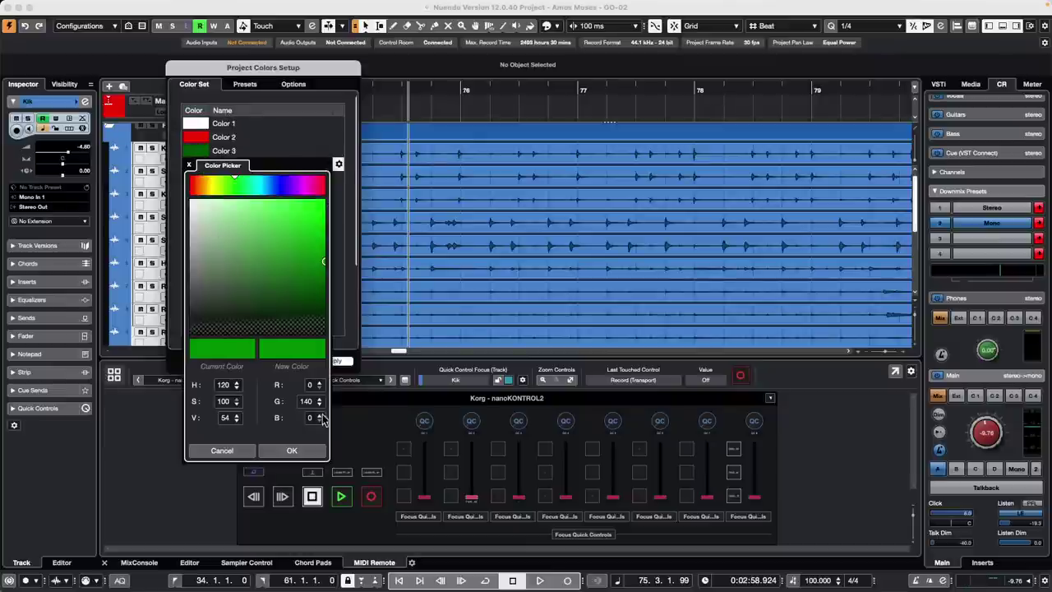
{"action": "type", "text": "203"}
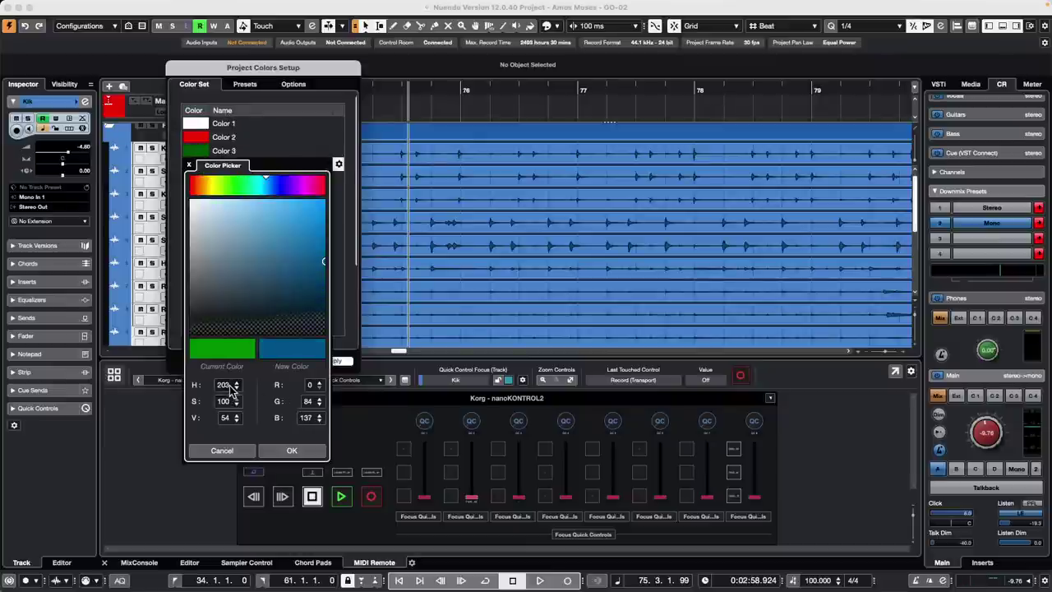
{"action": "scroll", "coordinate": [231, 388], "scroll_direction": "down", "scroll_amount": 20}
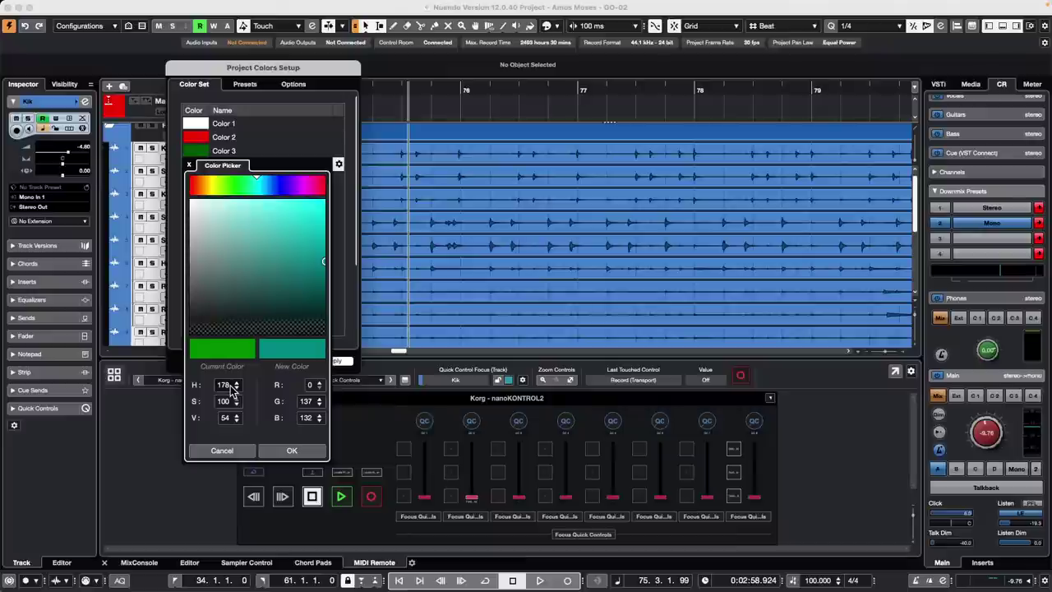
{"action": "left_click", "coordinate": [292, 451]}
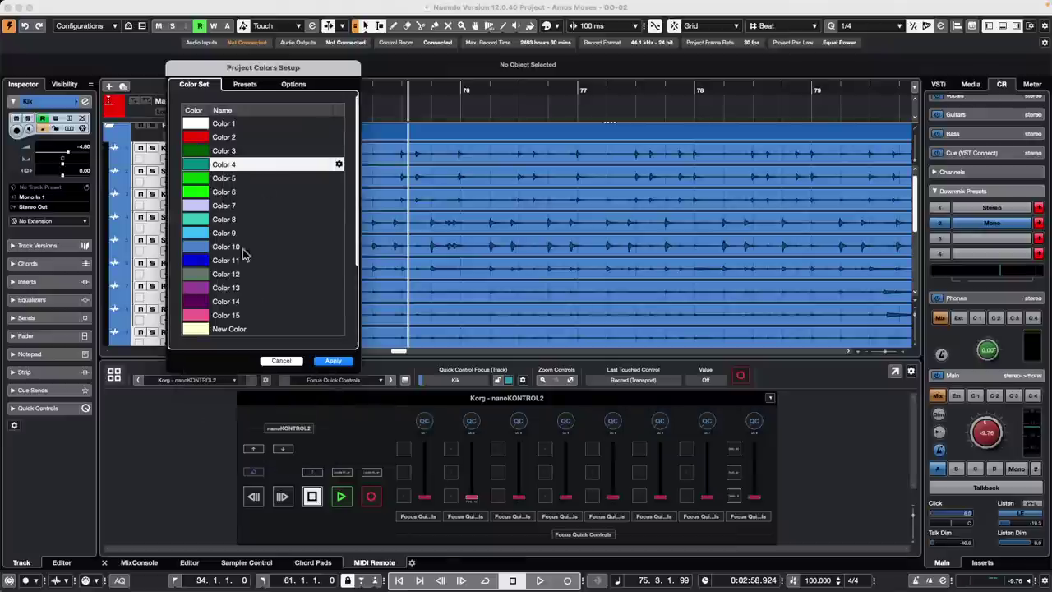
- Reset the project's color set to default, apply it, and check the Kik track's available colors
{"action": "left_click", "coordinate": [249, 88]}
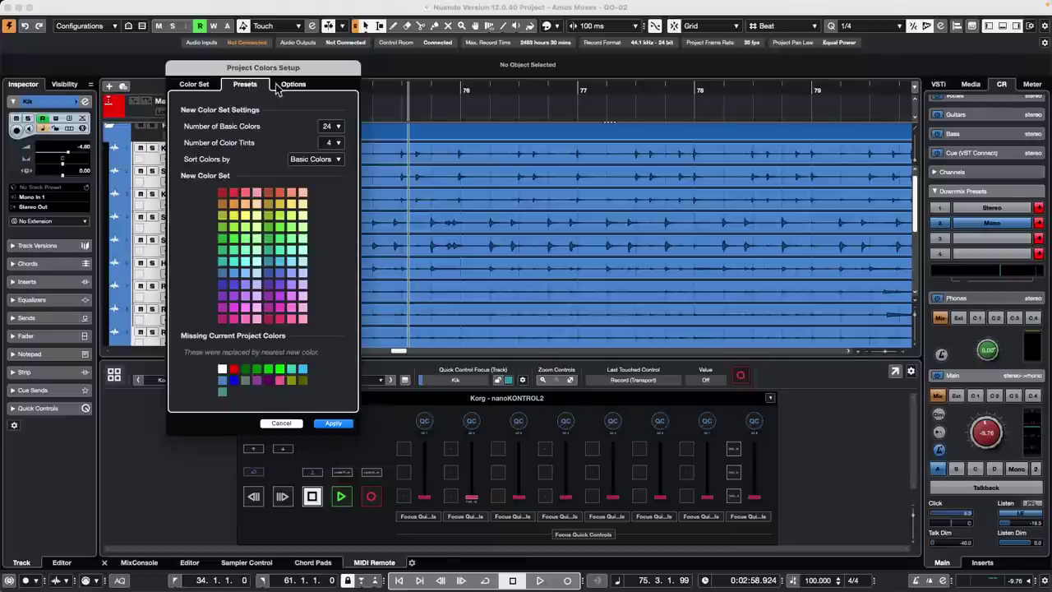
{"action": "left_click", "coordinate": [288, 85]}
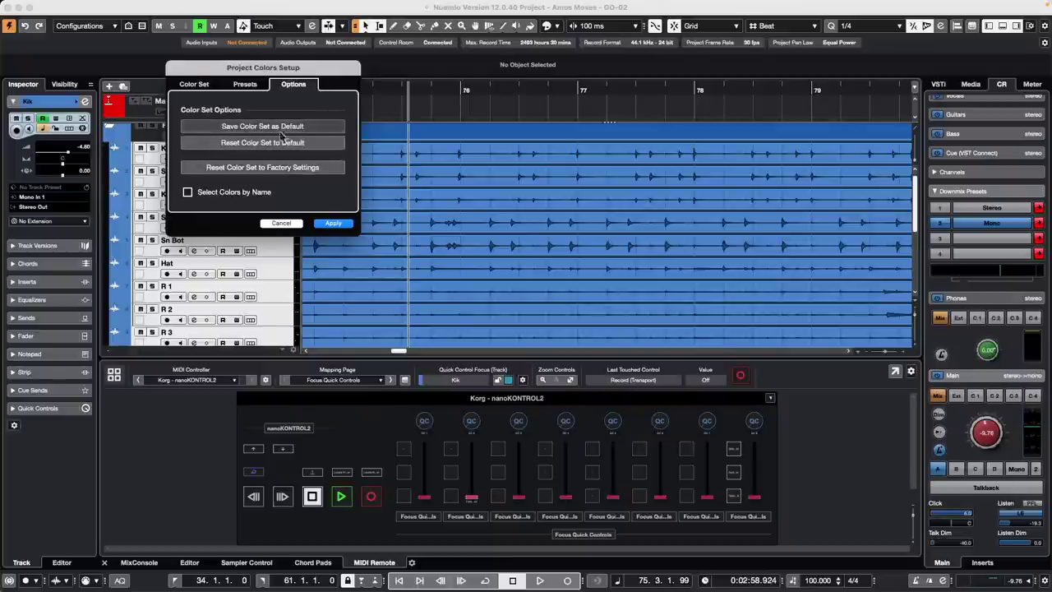
{"action": "left_click", "coordinate": [192, 85]}
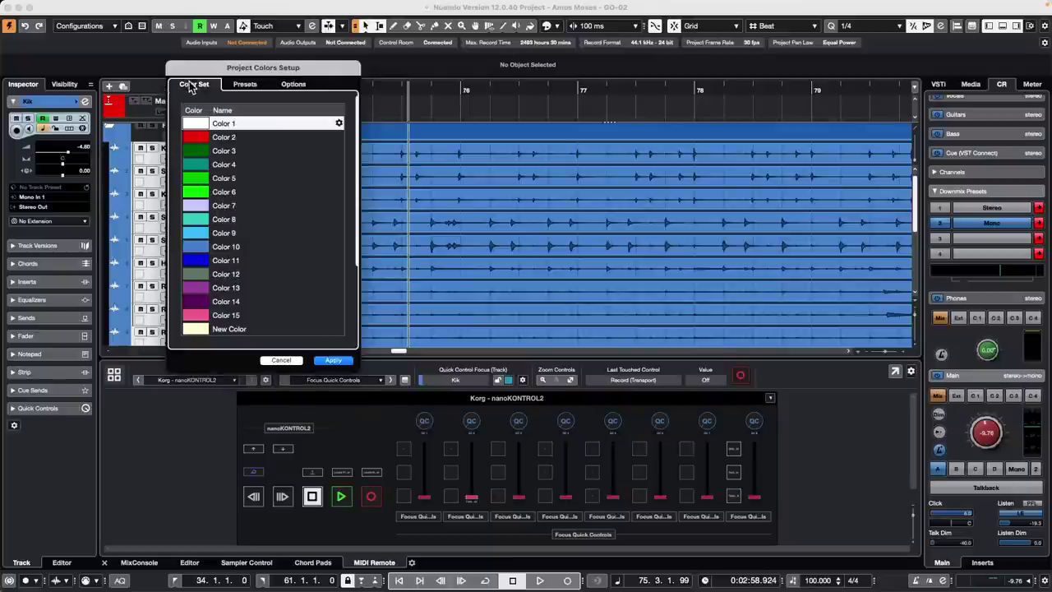
{"action": "left_click", "coordinate": [298, 87]}
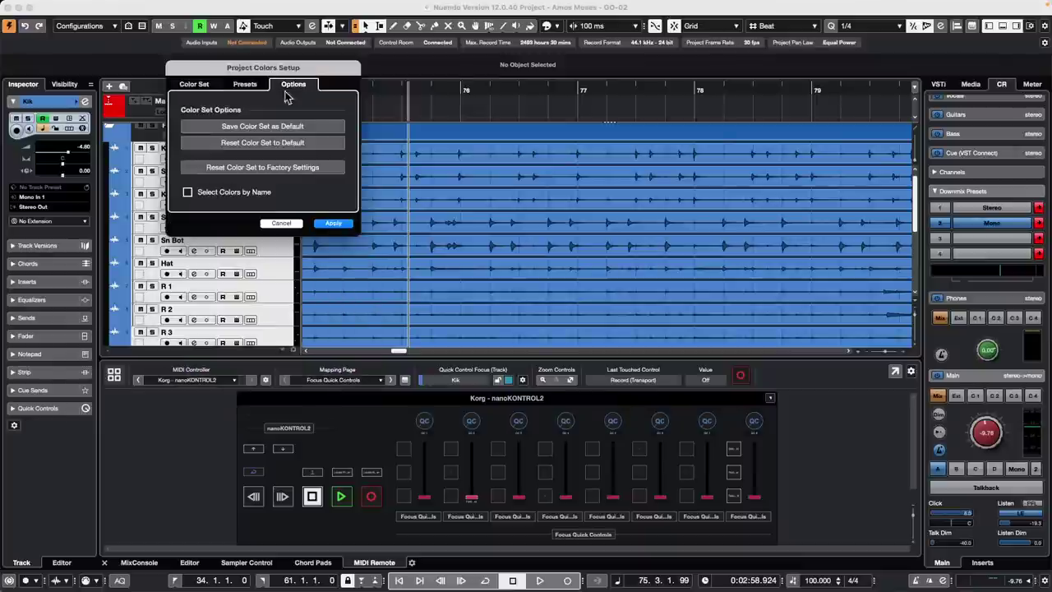
{"action": "left_click", "coordinate": [280, 145]}
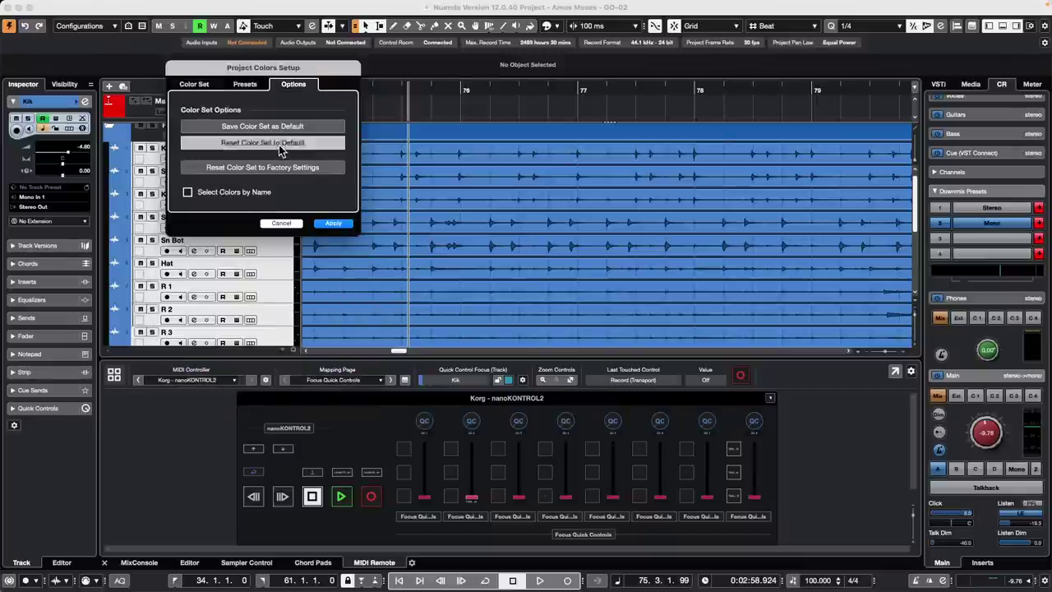
{"action": "left_click", "coordinate": [323, 223]}
{"action": "left_click", "coordinate": [79, 100]}
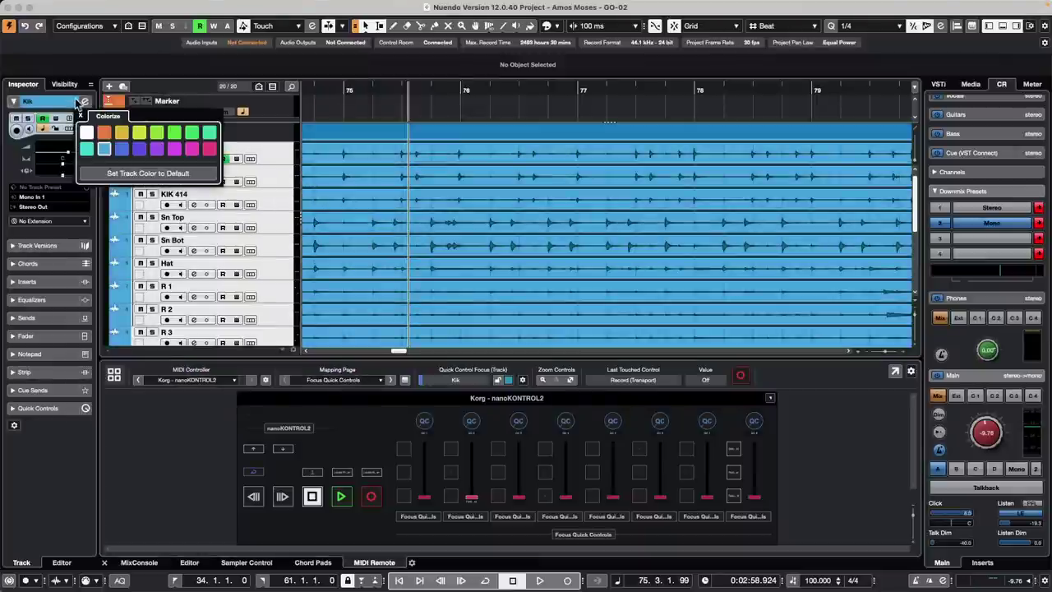
{"action": "left_click", "coordinate": [291, 150]}
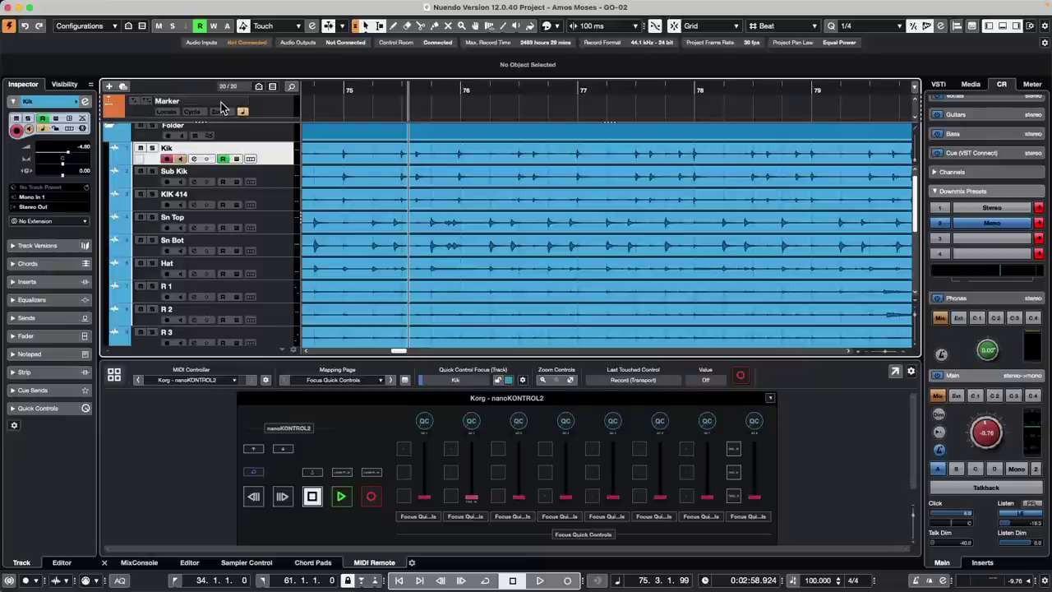
- Reopen the Mapping Assistant for the nanoKONTROL2's downmix preset button, review its assignment and close it
{"action": "left_click", "coordinate": [736, 457]}
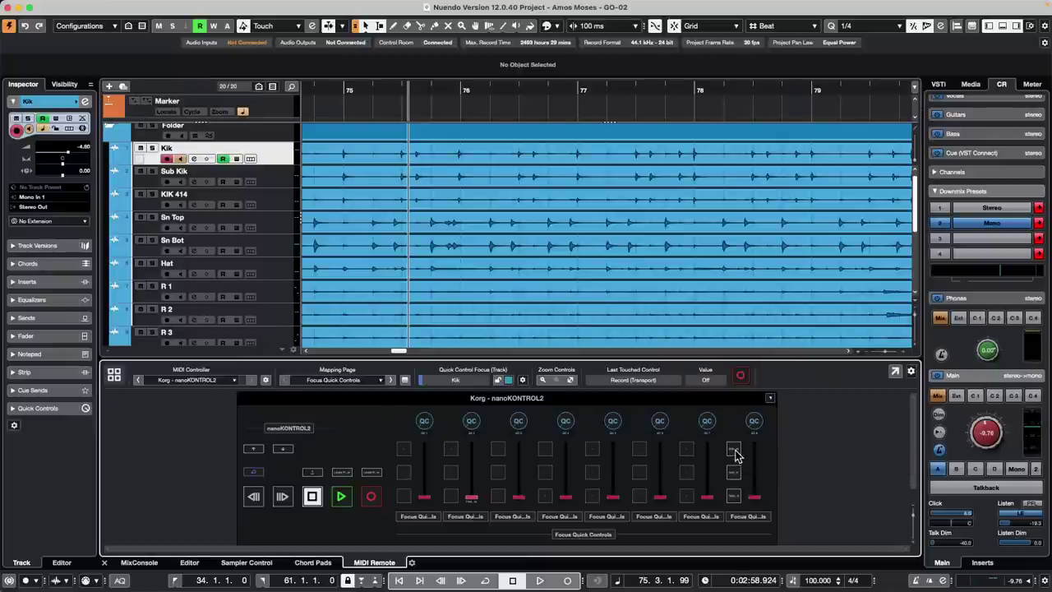
{"action": "double_click", "coordinate": [735, 453]}
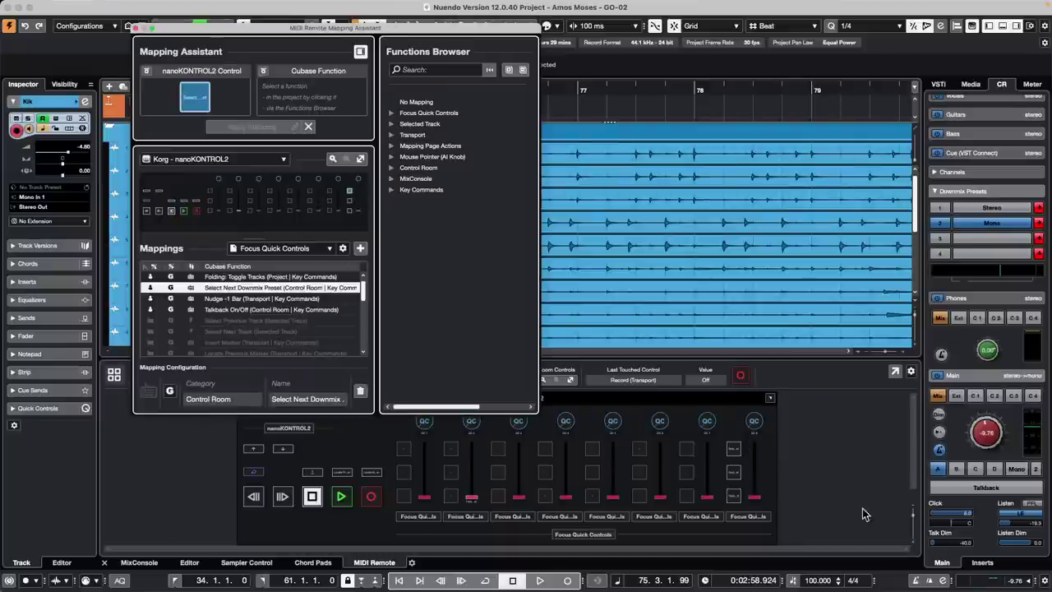
{"action": "left_click", "coordinate": [838, 464]}
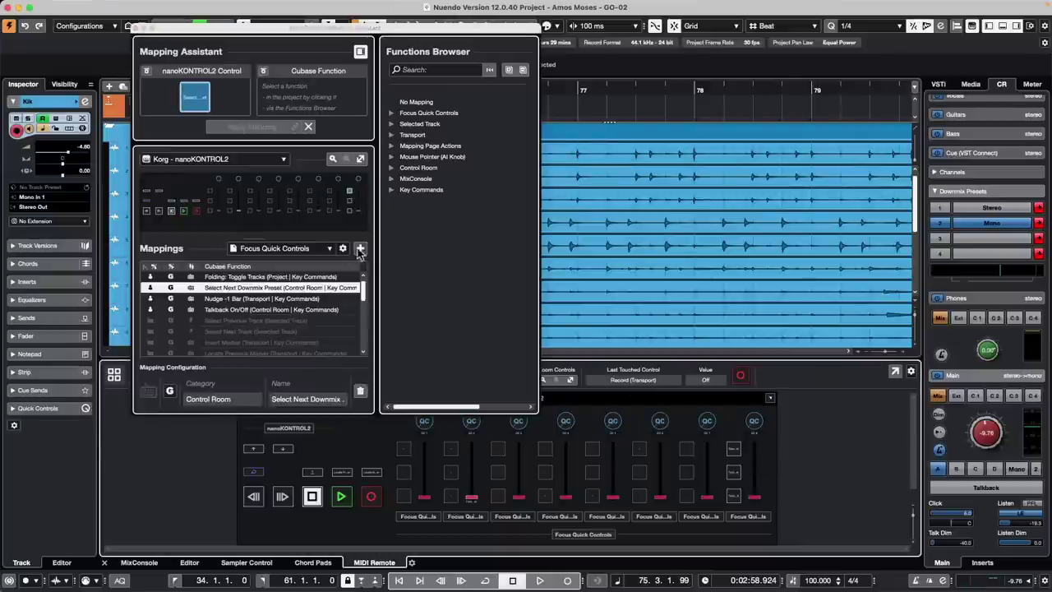
{"action": "left_click", "coordinate": [351, 195]}
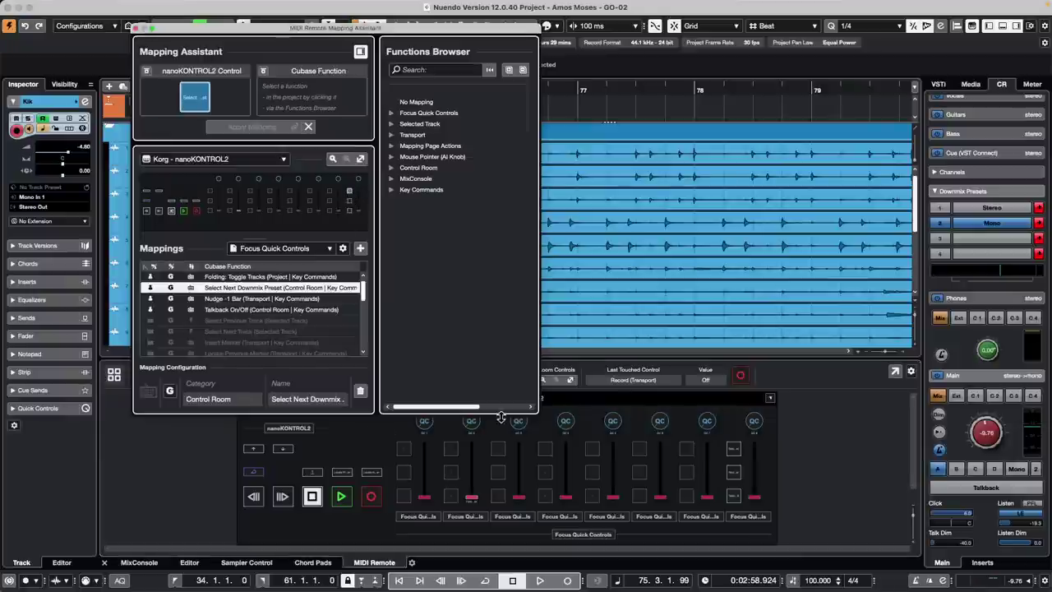
{"action": "left_click", "coordinate": [137, 28]}
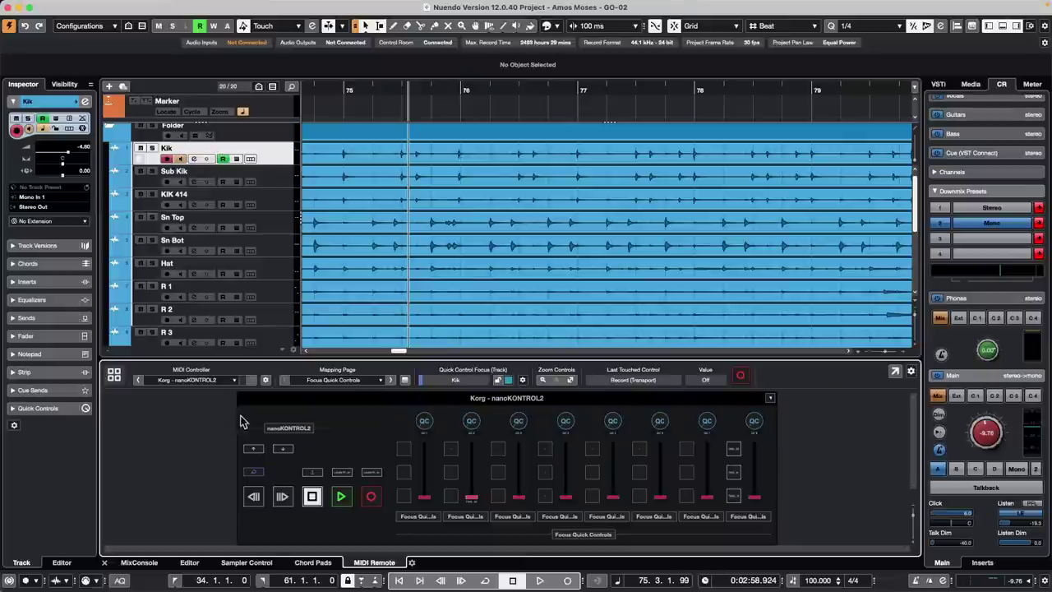
- Review the nanoKONTROL2 controller and script details in an enlarged MIDI Remote Manager, and close the manager
{"action": "left_click", "coordinate": [266, 381]}
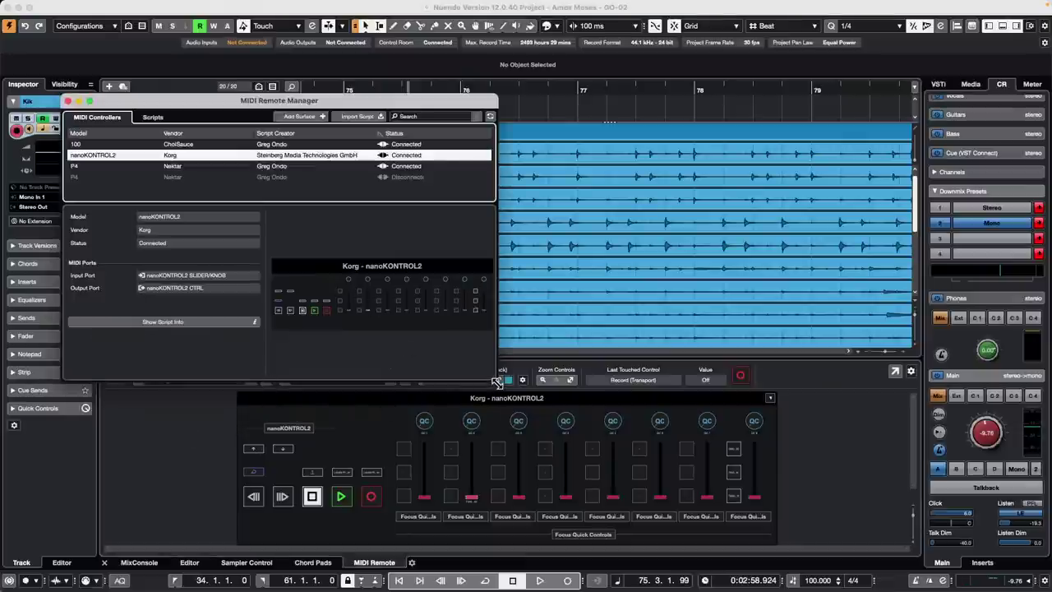
{"action": "left_click_drag", "start_coordinate": [496, 381], "coordinate": [699, 411]}
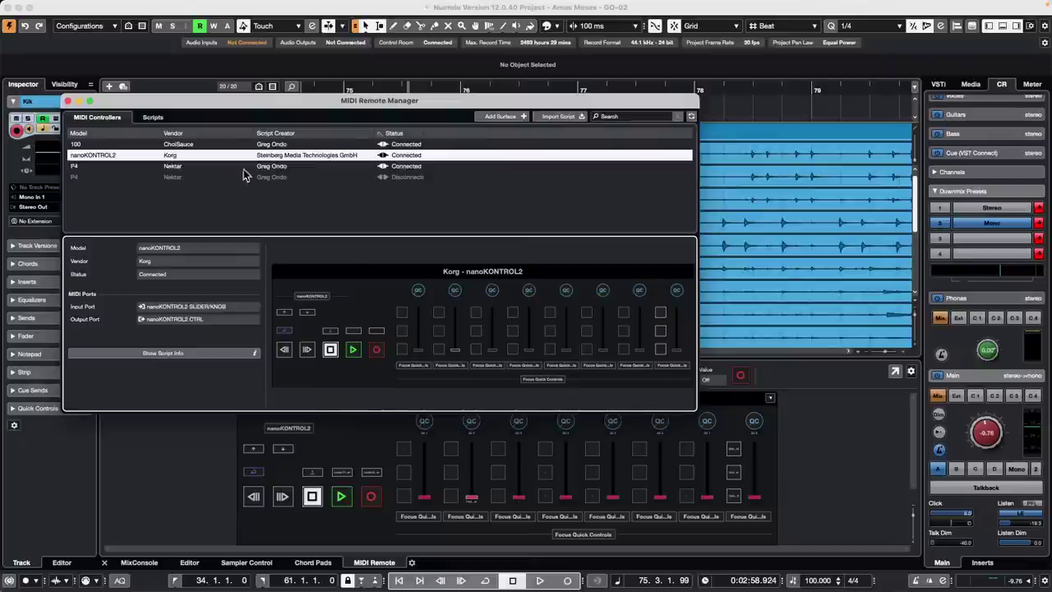
{"action": "left_click", "coordinate": [159, 118]}
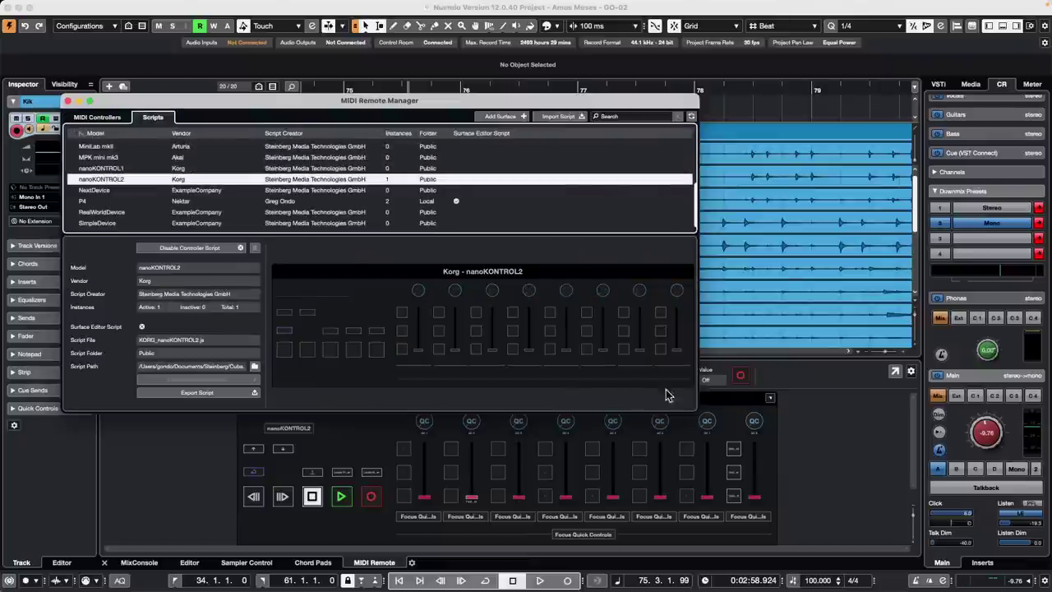
{"action": "left_click", "coordinate": [660, 313]}
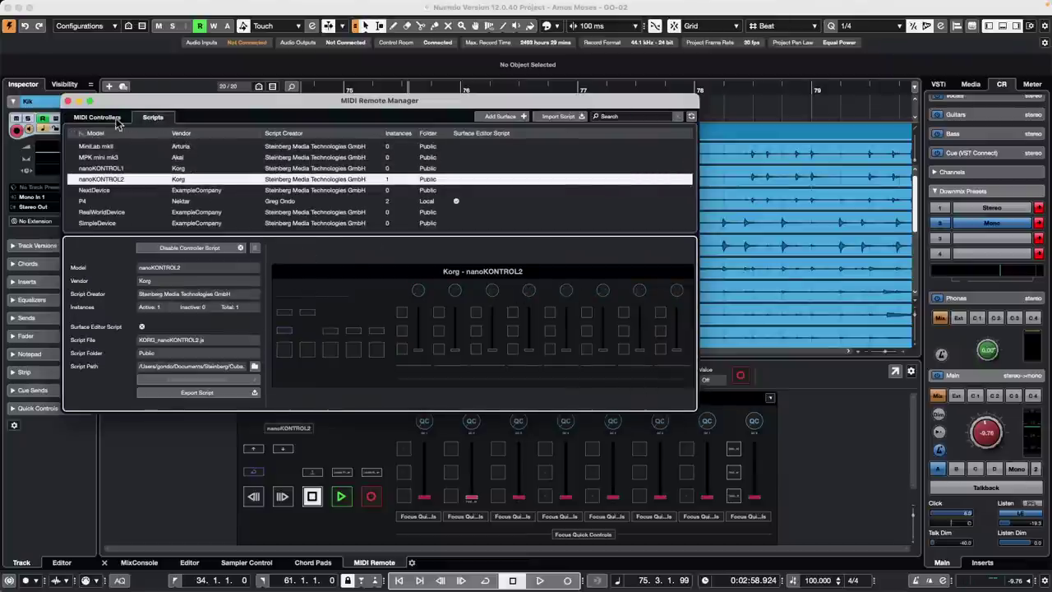
{"action": "left_click", "coordinate": [68, 101]}
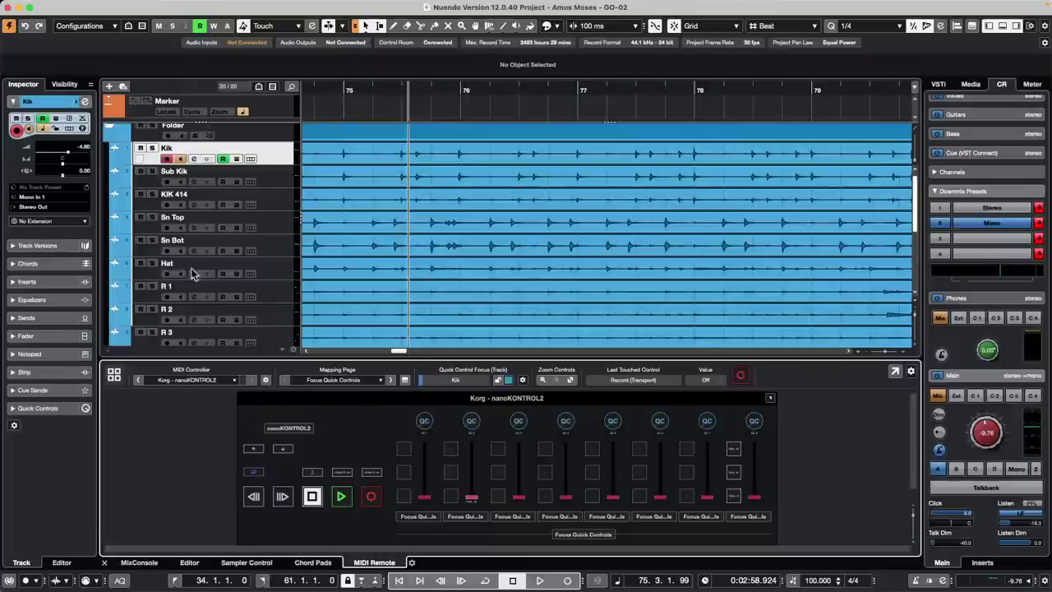
- Open the Select Next Downmix Preset control in the Mapping Assistant, hide the Functions Browser and close the assistant
{"action": "double_click", "coordinate": [734, 452]}
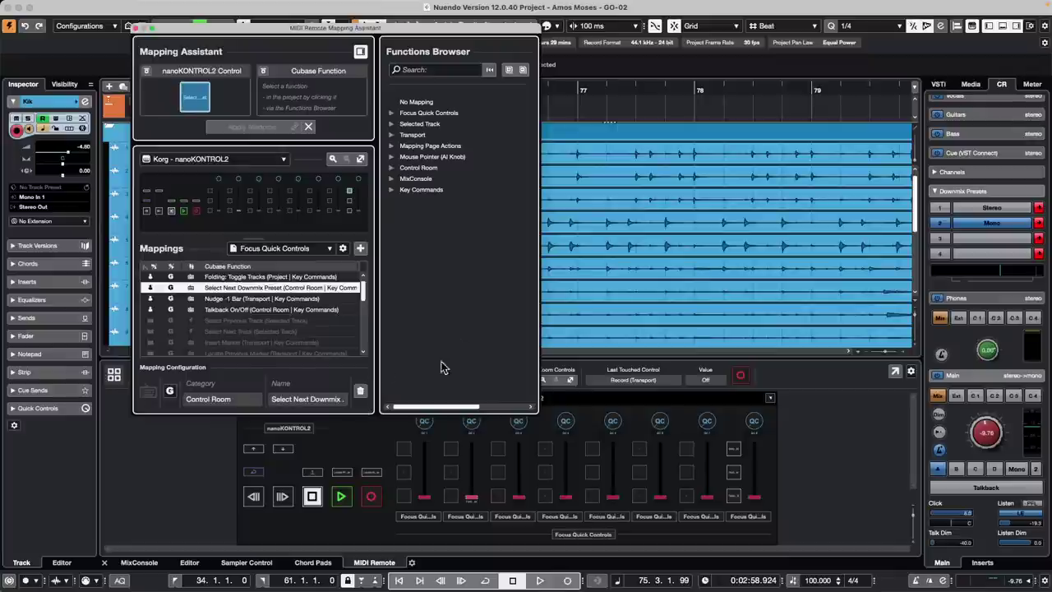
{"action": "left_click", "coordinate": [360, 51]}
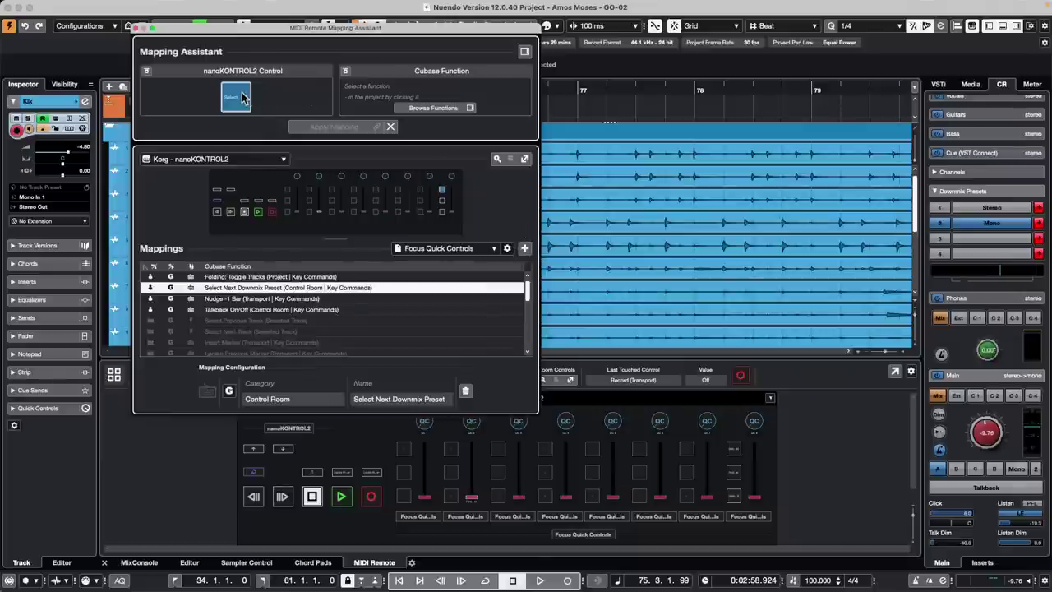
{"action": "left_click", "coordinate": [138, 28]}
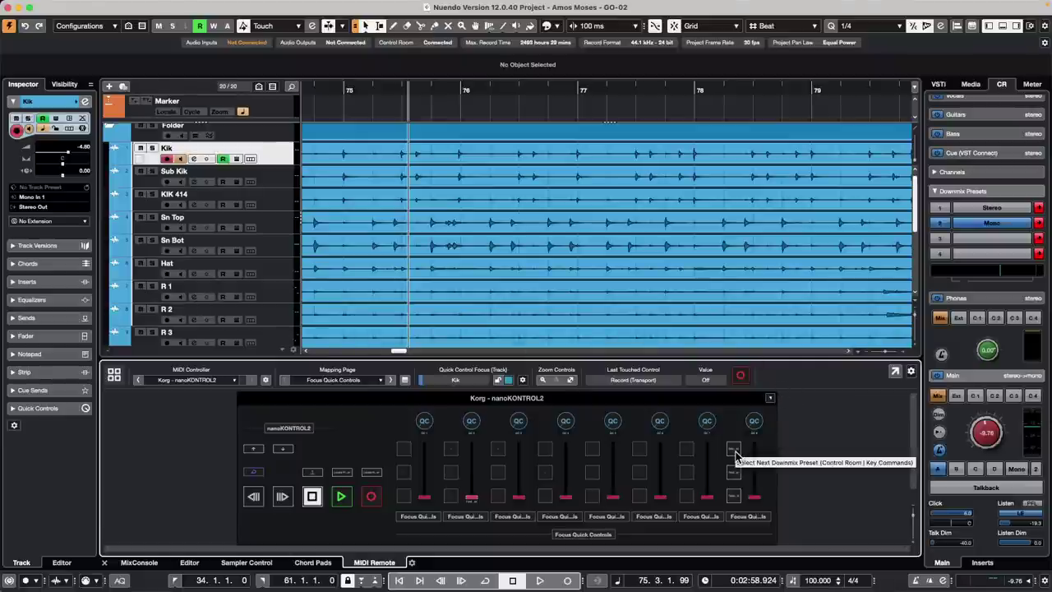
- Compare the unmapped button of the seventh channel with the Select Next Downmix Preset button in the Mapping Assistant
{"action": "double_click", "coordinate": [689, 455]}
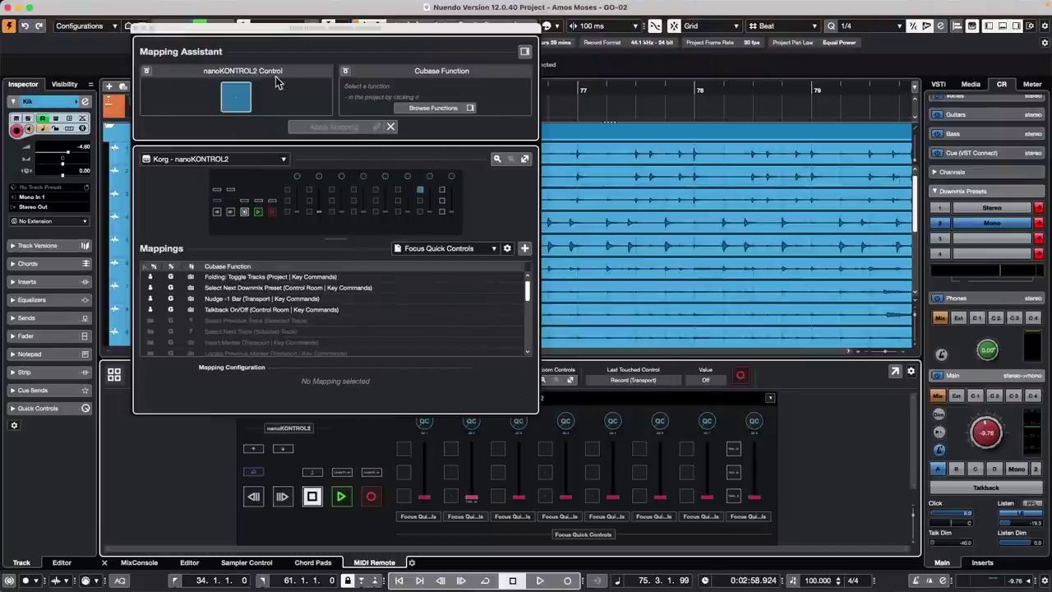
{"action": "left_click", "coordinate": [443, 191]}
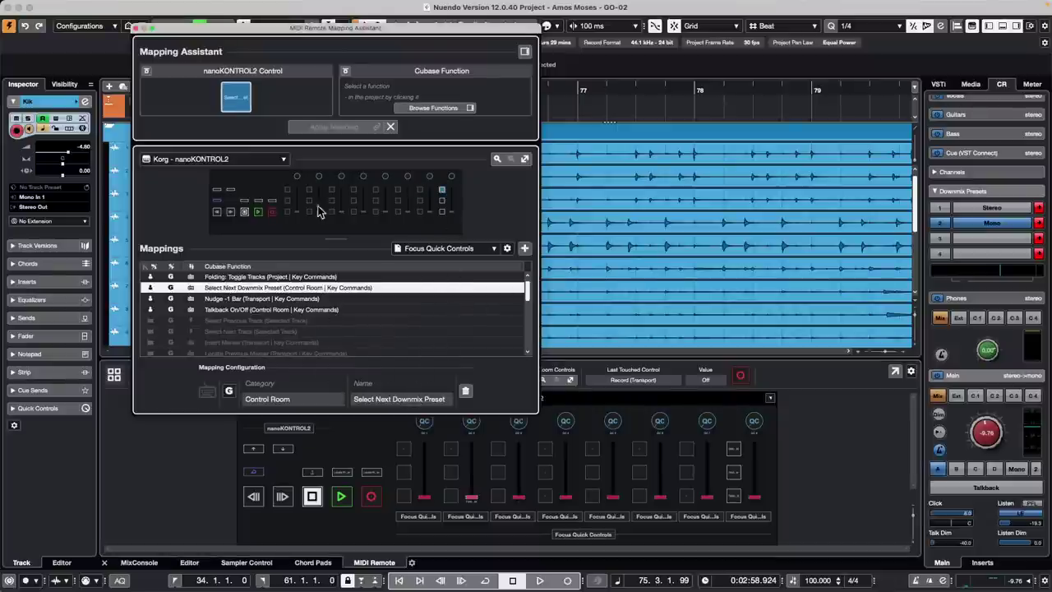
{"action": "left_click", "coordinate": [137, 28]}
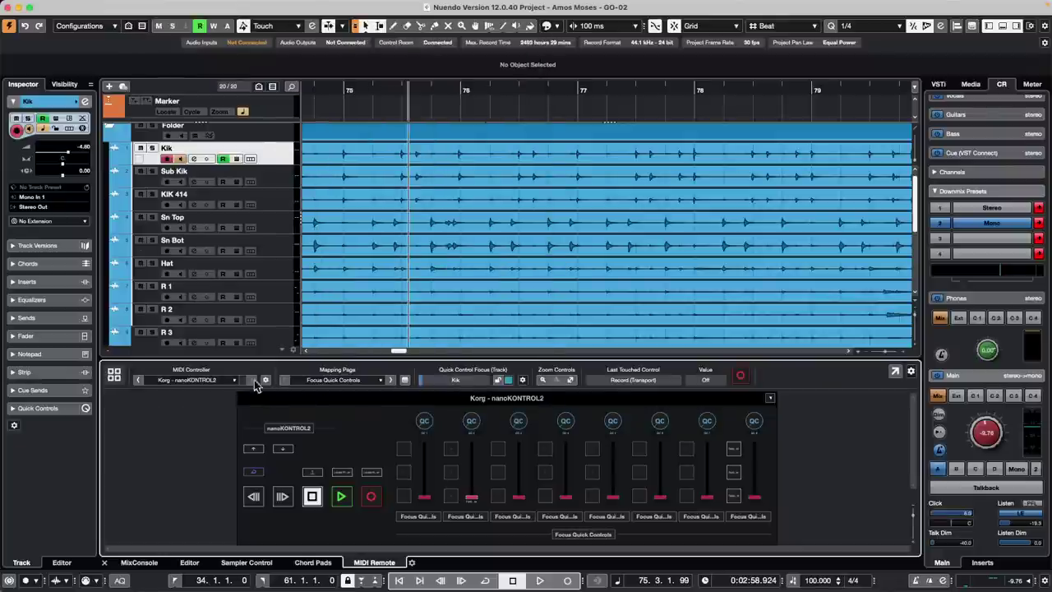
- Look over the connected controllers in the MIDI Remote overview and reopen the Korg nanoKONTROL2 surface
{"action": "left_click", "coordinate": [115, 376]}
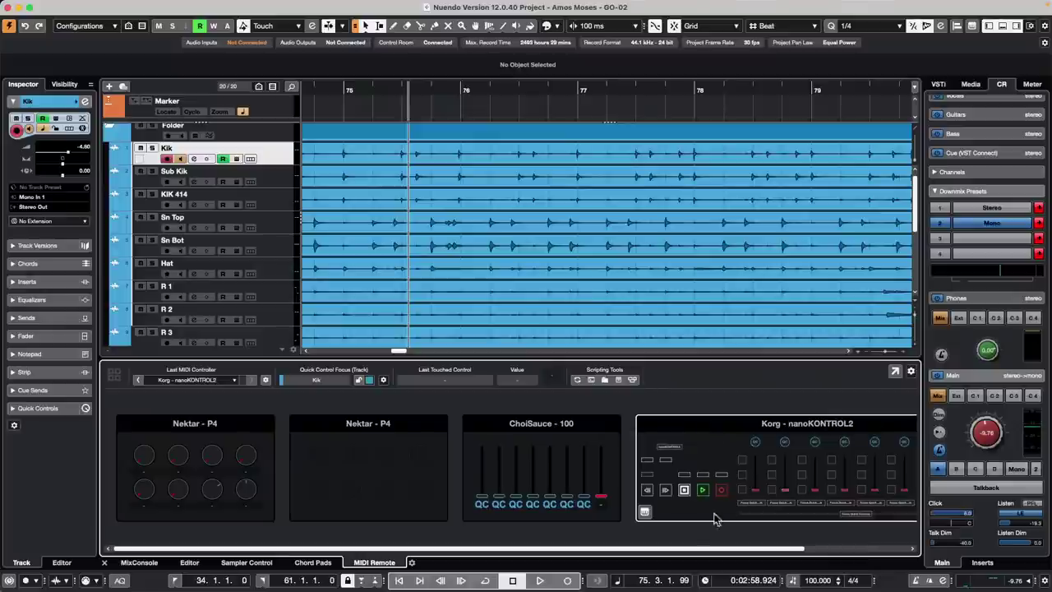
{"action": "left_click_drag", "start_coordinate": [703, 549], "coordinate": [846, 551]}
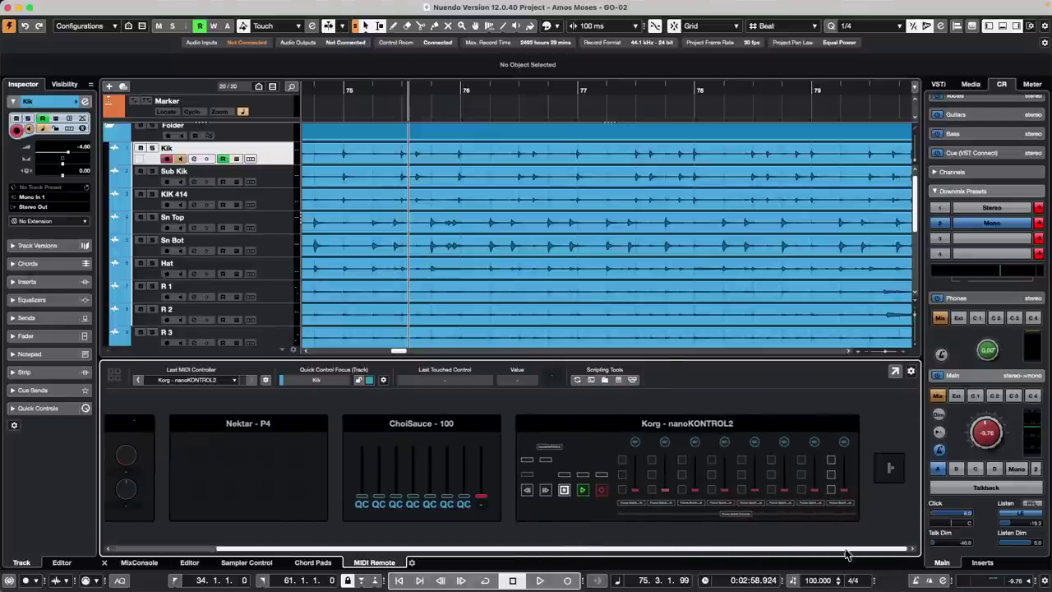
{"action": "left_click", "coordinate": [847, 448]}
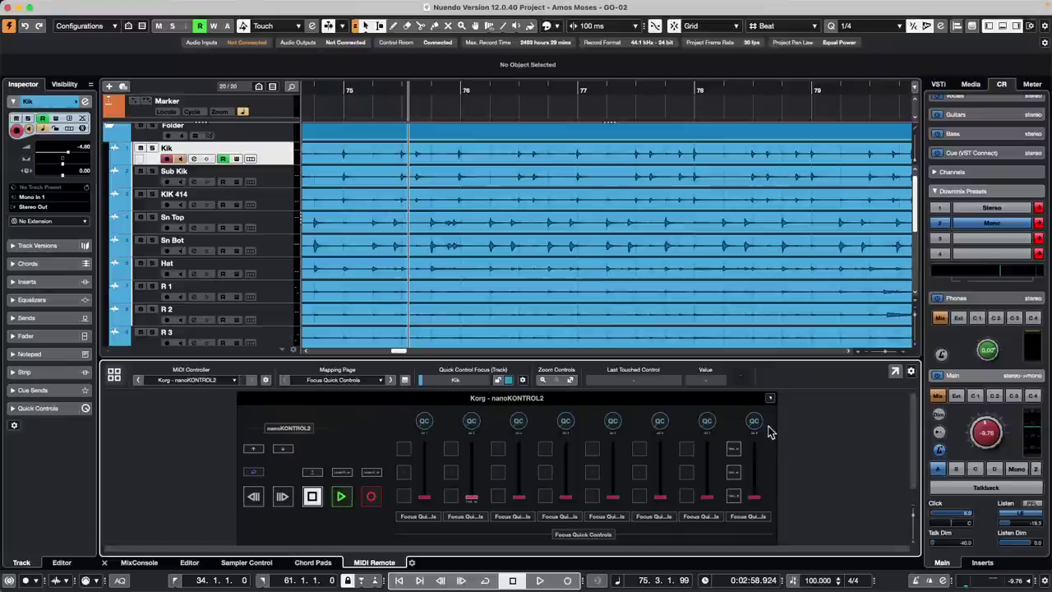
- Examine the available mapping pages and the options of the Focus Quick Controls page in the Mapping Assistant
{"action": "double_click", "coordinate": [734, 451]}
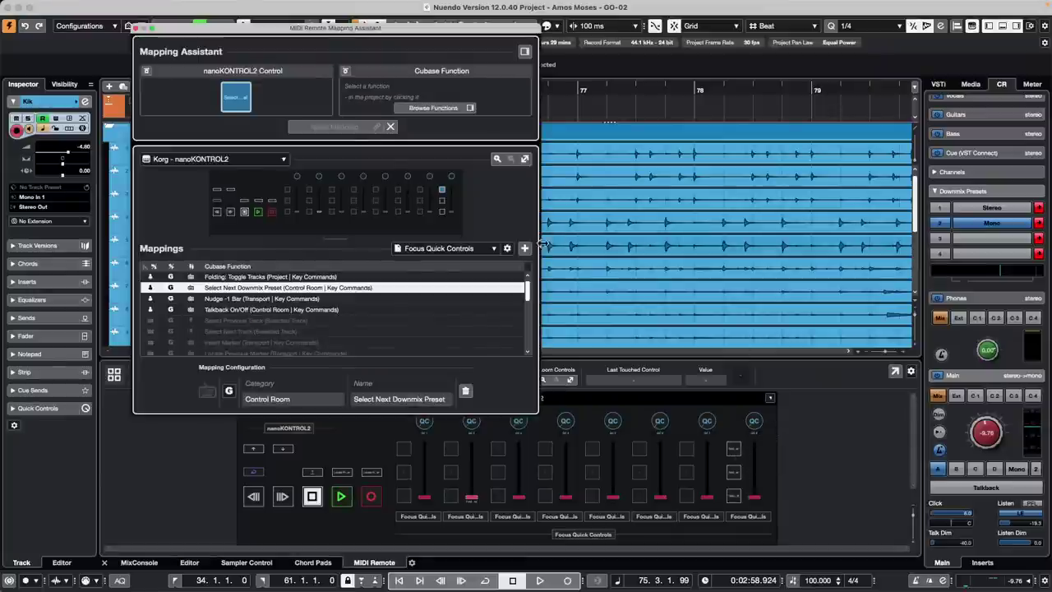
{"action": "left_click", "coordinate": [497, 248]}
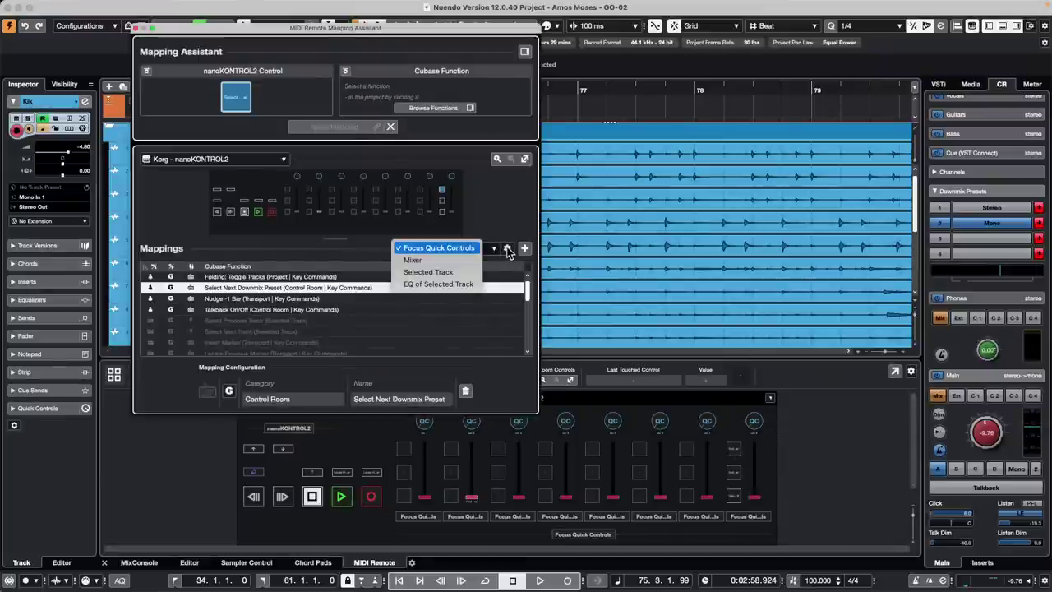
{"action": "left_click", "coordinate": [508, 252]}
{"action": "left_click", "coordinate": [508, 249]}
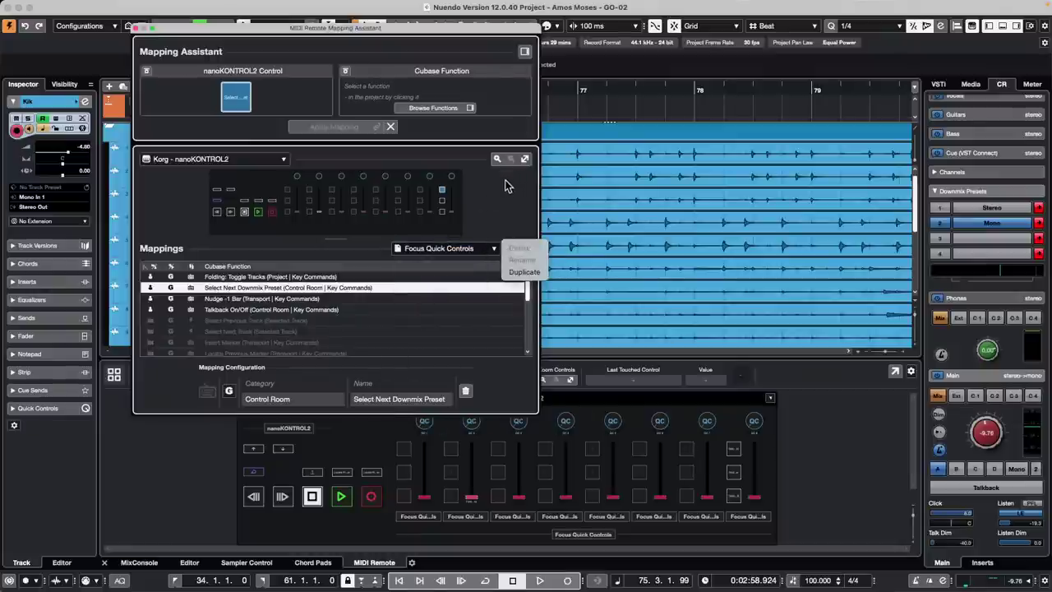
{"action": "left_click", "coordinate": [138, 29]}
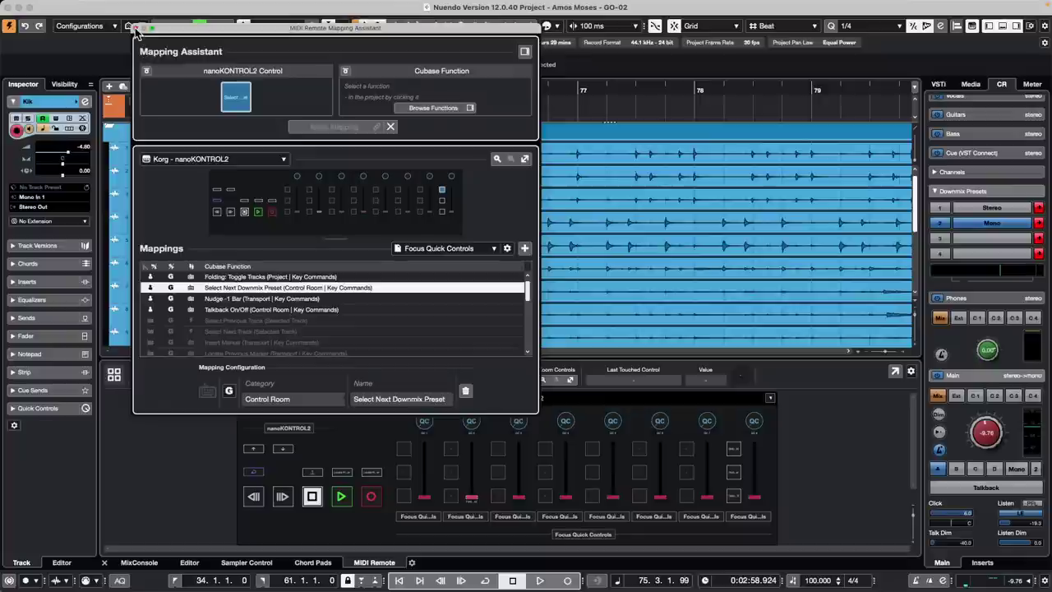
{"action": "left_click", "coordinate": [137, 28]}
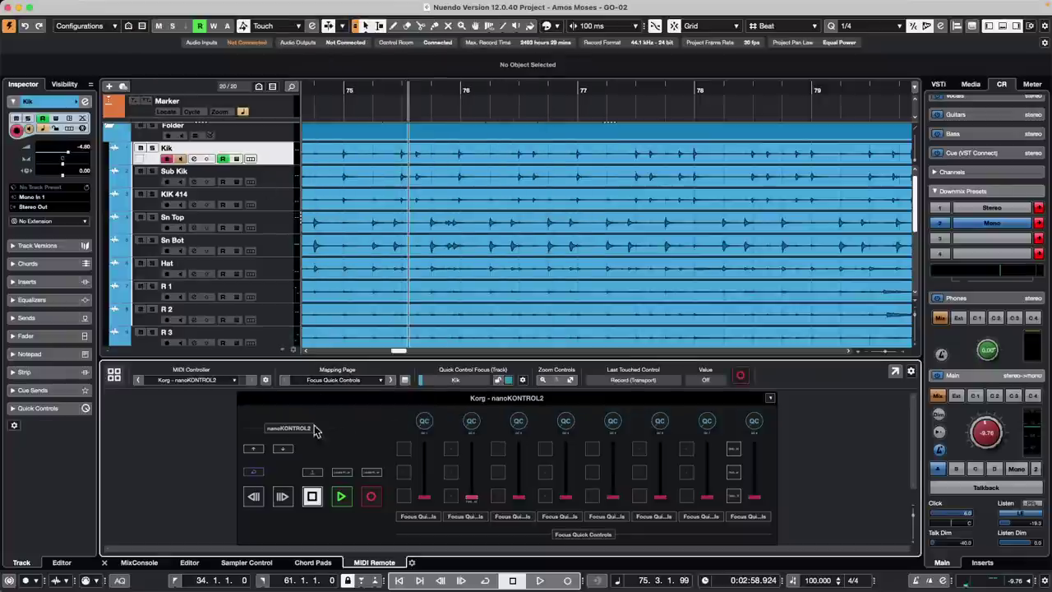
- Open the disconnected Nektar P4 surface and inspect its ports and status in the MIDI Remote Manager
{"action": "left_click", "coordinate": [115, 376]}
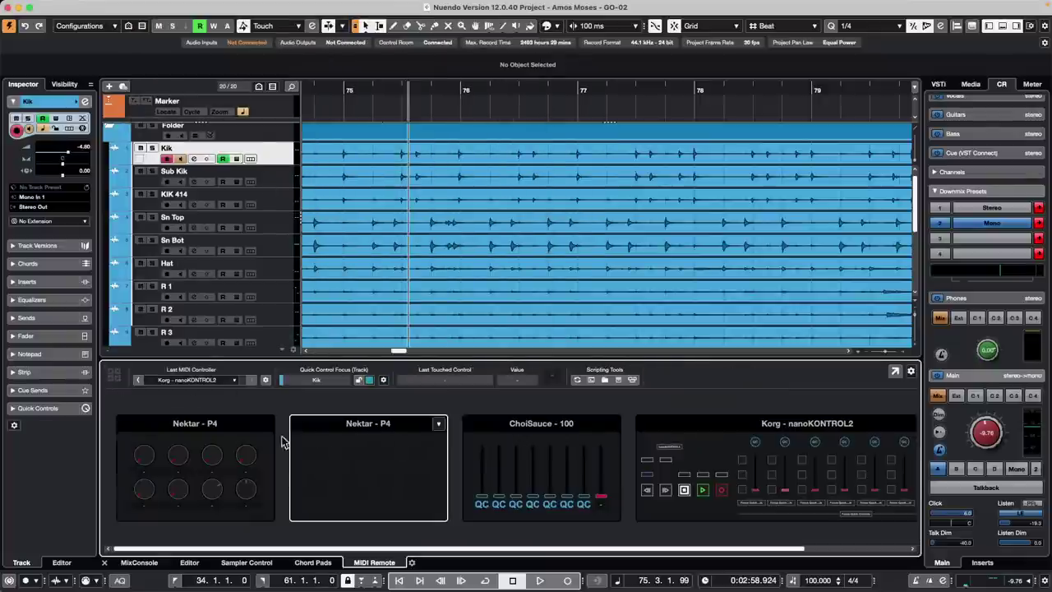
{"action": "left_click", "coordinate": [392, 448]}
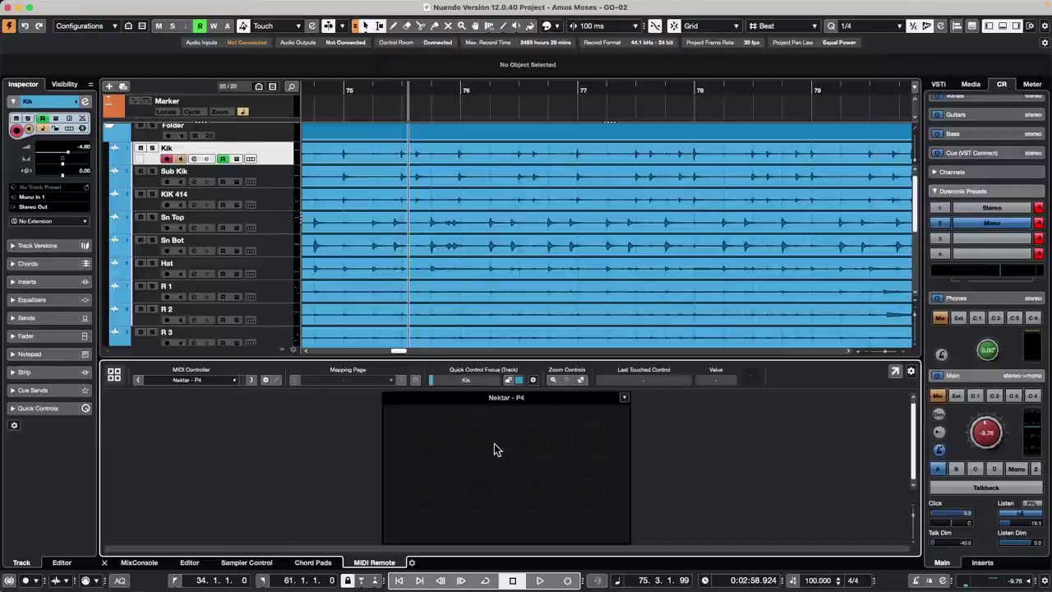
{"action": "left_click", "coordinate": [265, 381]}
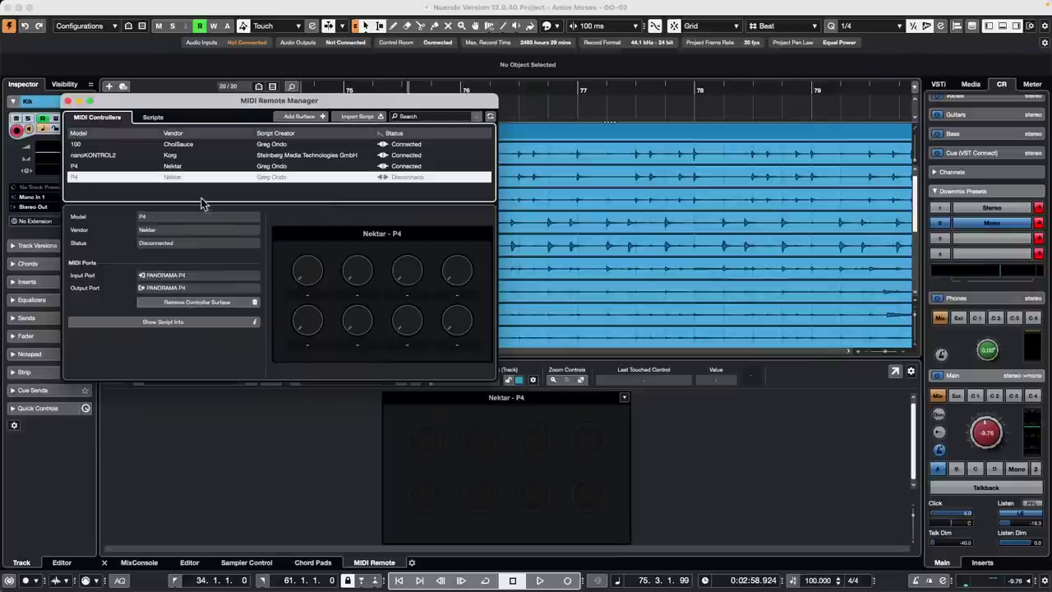
{"action": "left_click", "coordinate": [307, 330]}
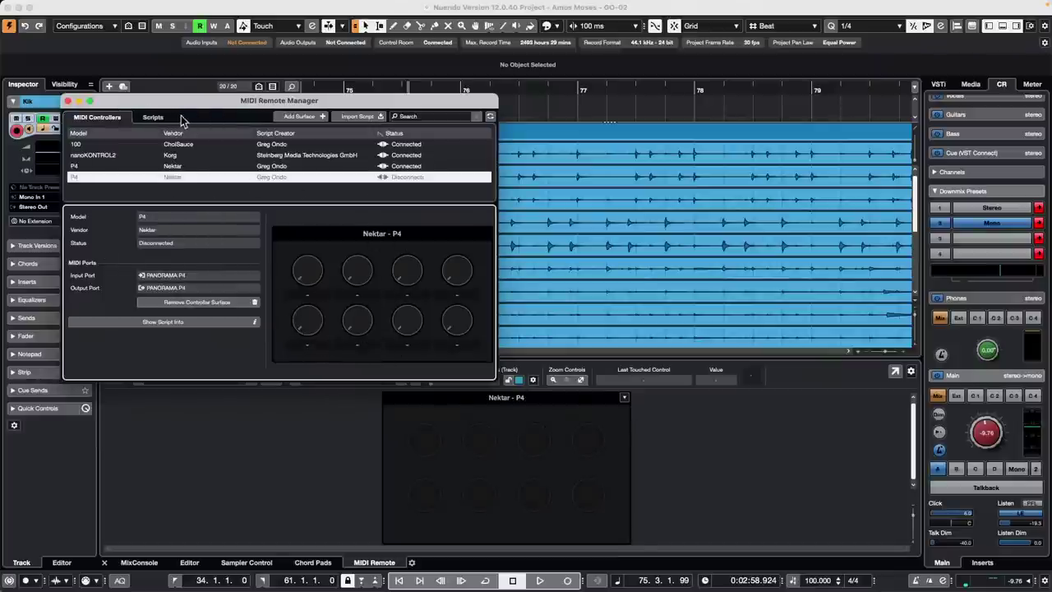
- View the form for adding a MIDI controller surface and go back to the disconnected Nektar P4
{"action": "left_click", "coordinate": [300, 117]}
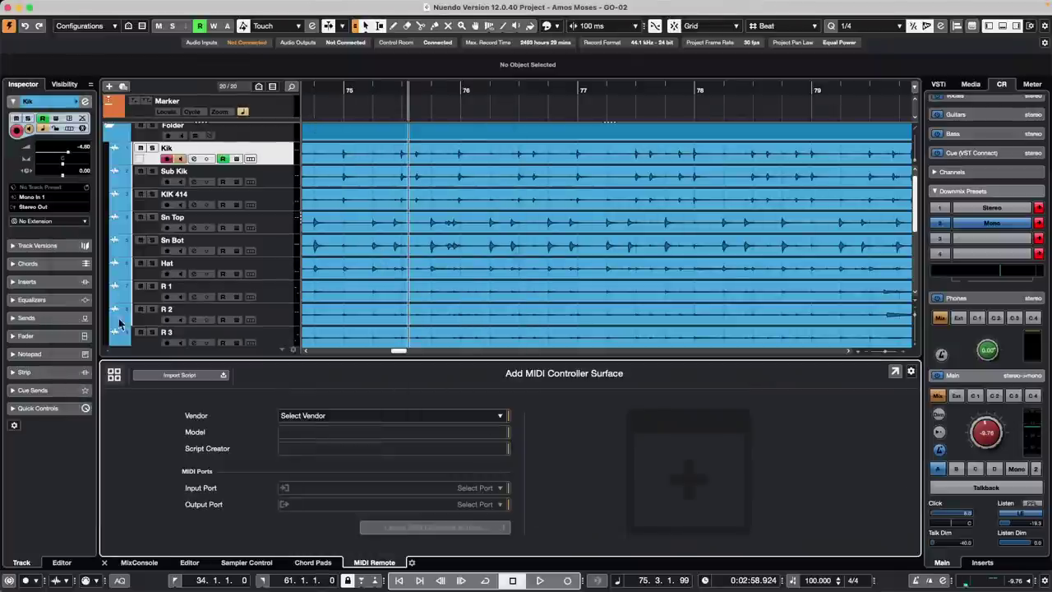
{"action": "left_click", "coordinate": [114, 374]}
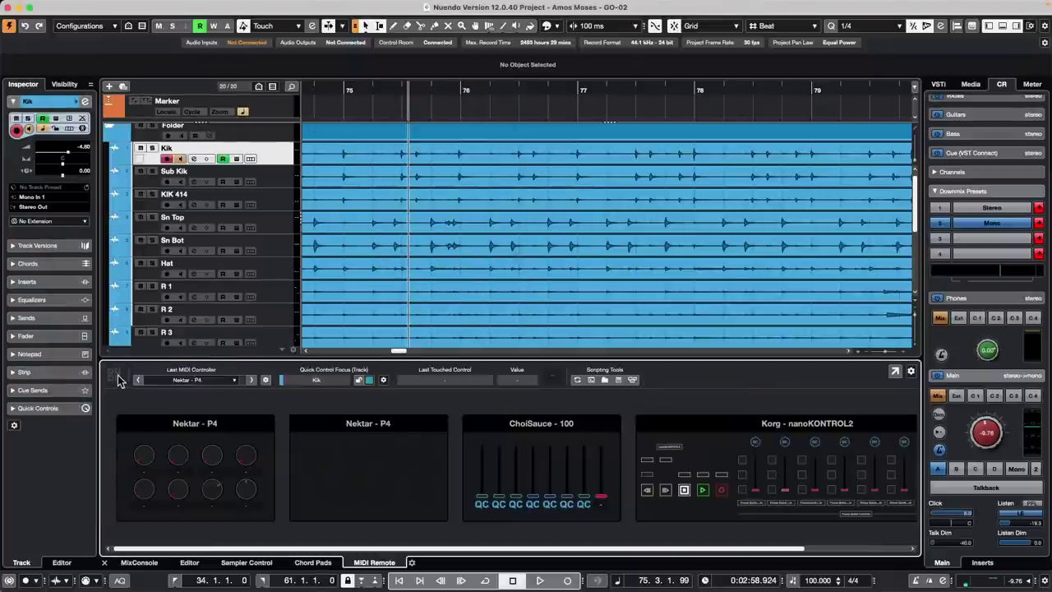
{"action": "left_click", "coordinate": [357, 453]}
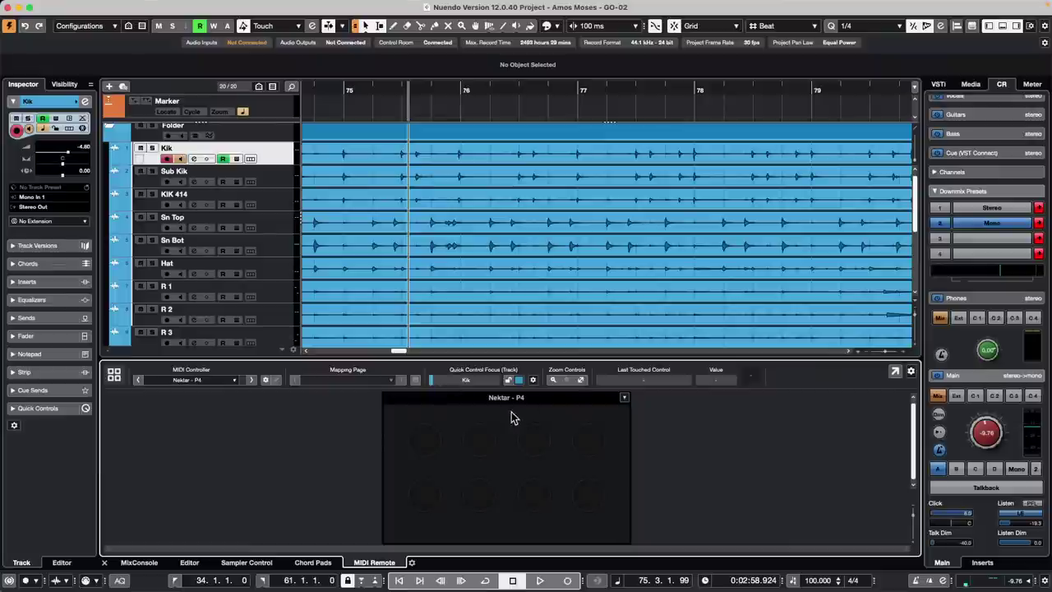
- Open the connected Nektar P4 in the surface editor and add a button below the two rows of knobs
{"action": "left_click", "coordinate": [114, 375]}
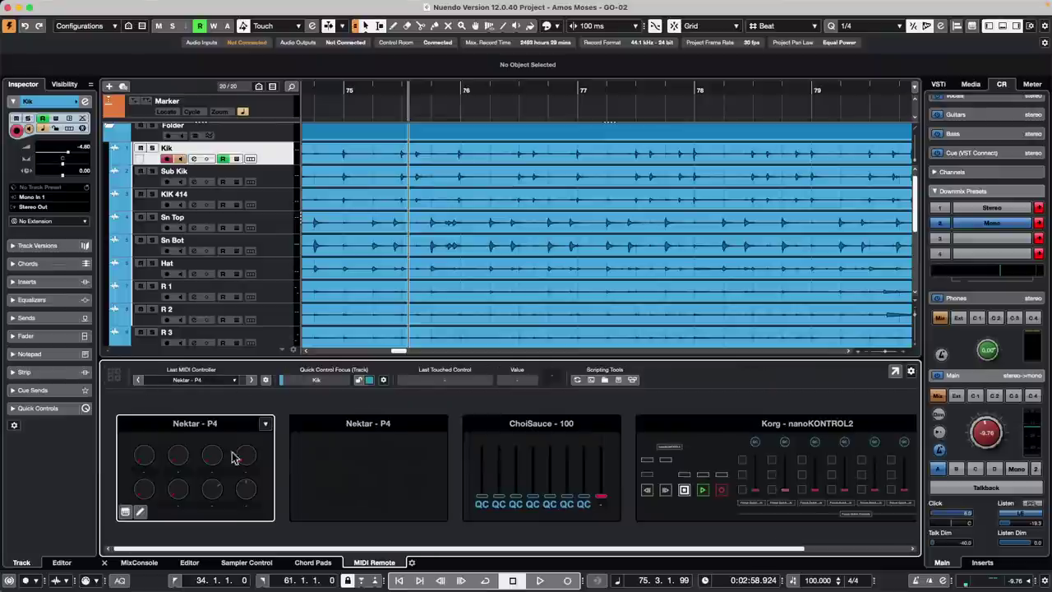
{"action": "left_click", "coordinate": [248, 441]}
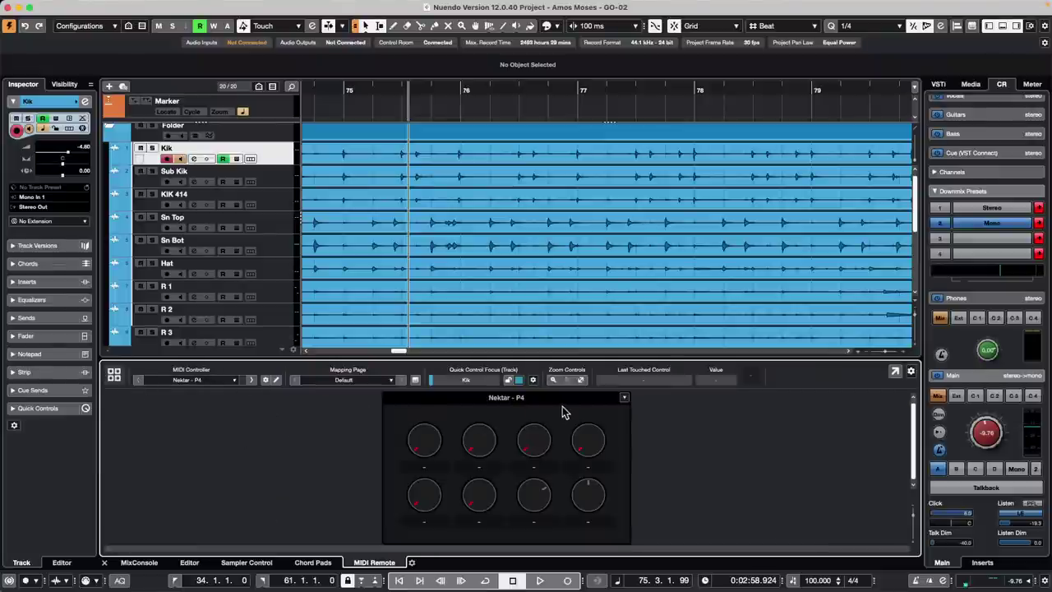
{"action": "left_click", "coordinate": [277, 382]}
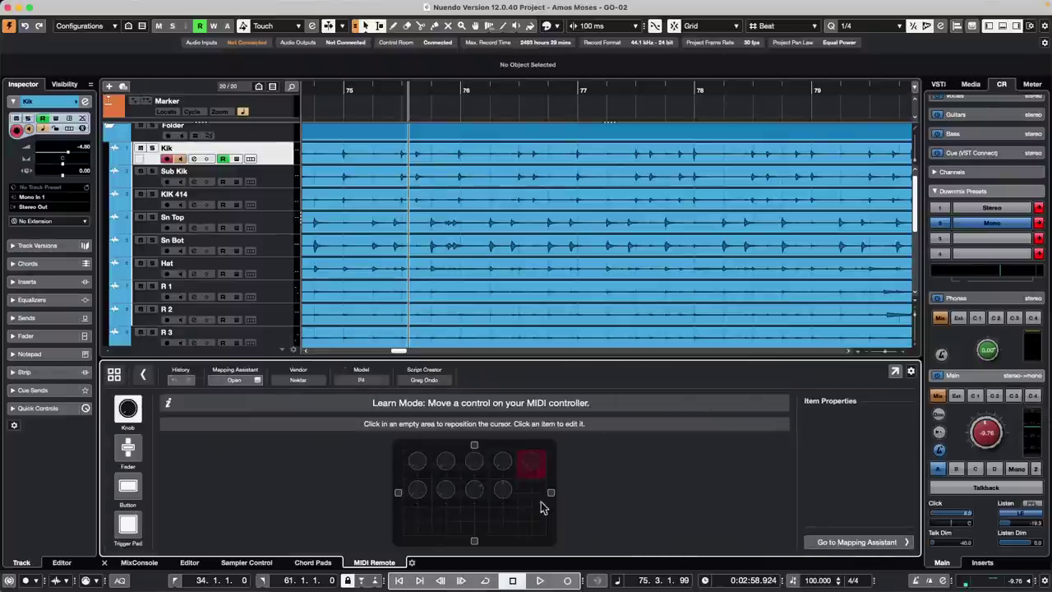
{"action": "left_click", "coordinate": [127, 485]}
{"action": "left_click", "coordinate": [423, 526]}
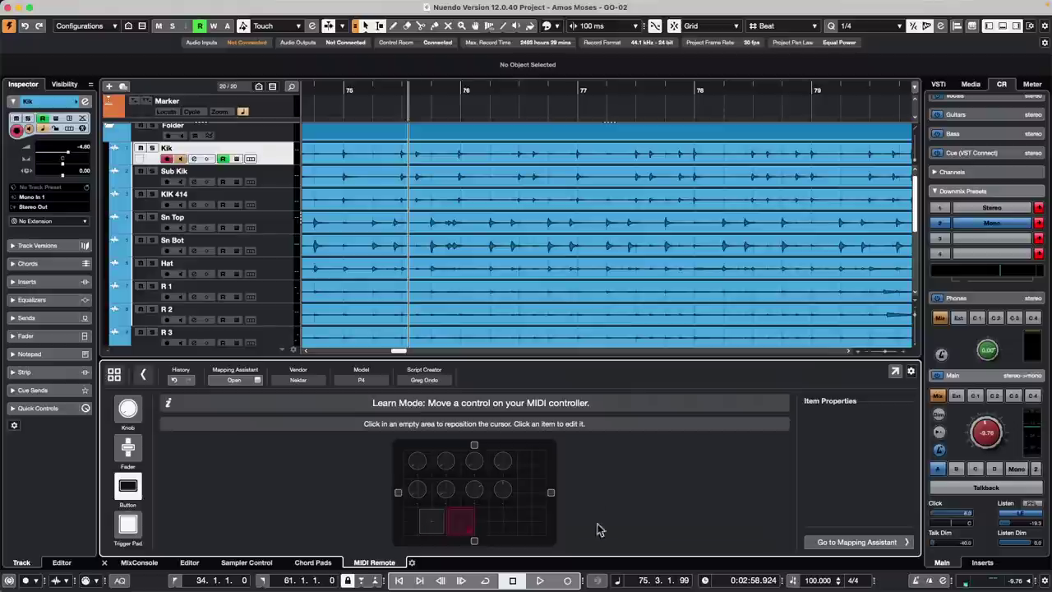
- Check the new P4 button's properties and its control in the Mapping Assistant, and return the surface editor to Learn Mode
{"action": "left_click", "coordinate": [429, 526]}
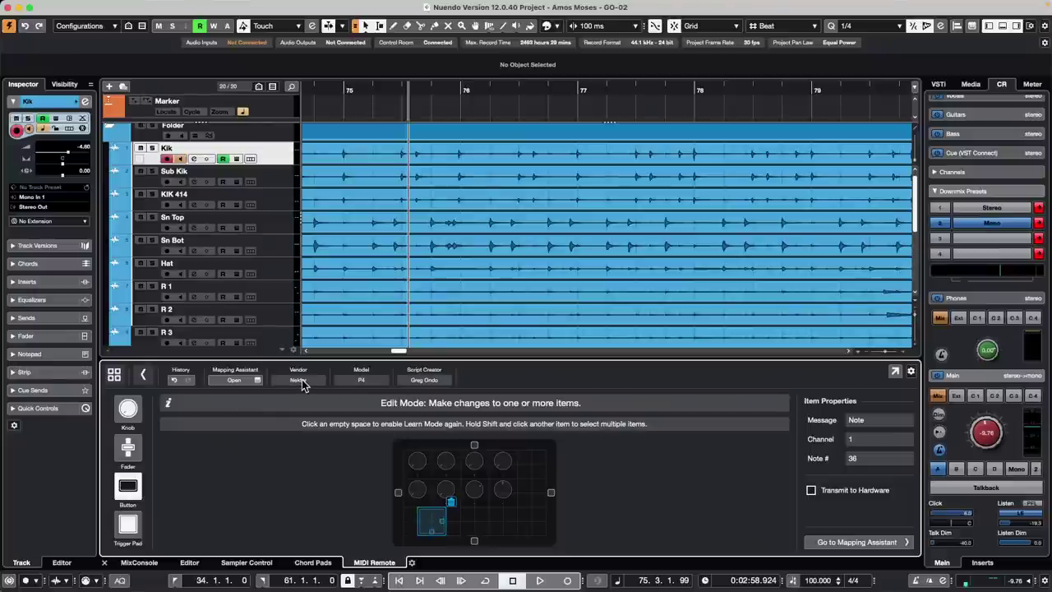
{"action": "left_click", "coordinate": [257, 380]}
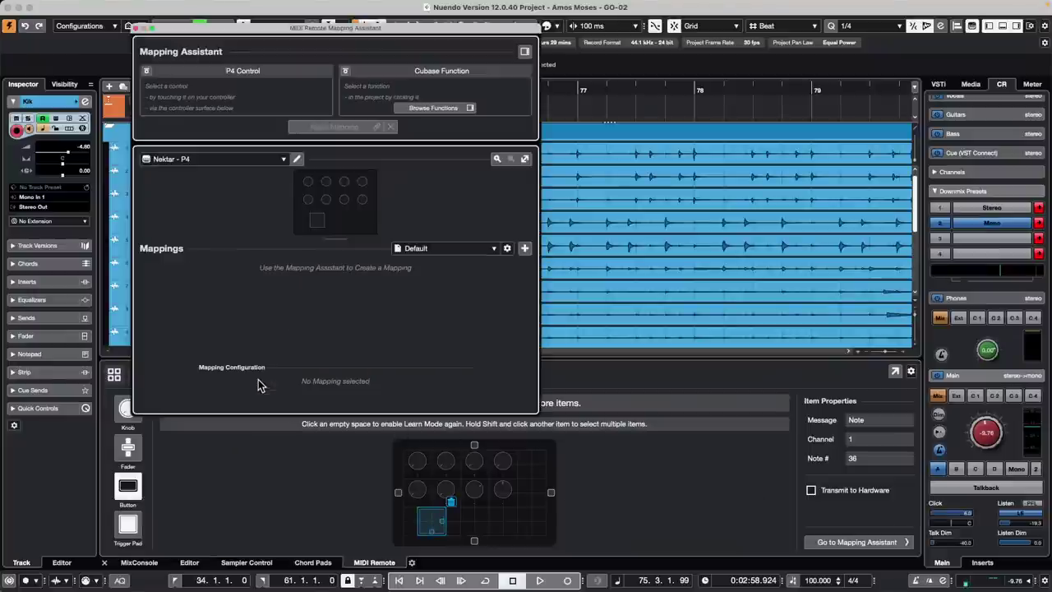
{"action": "left_click", "coordinate": [318, 220]}
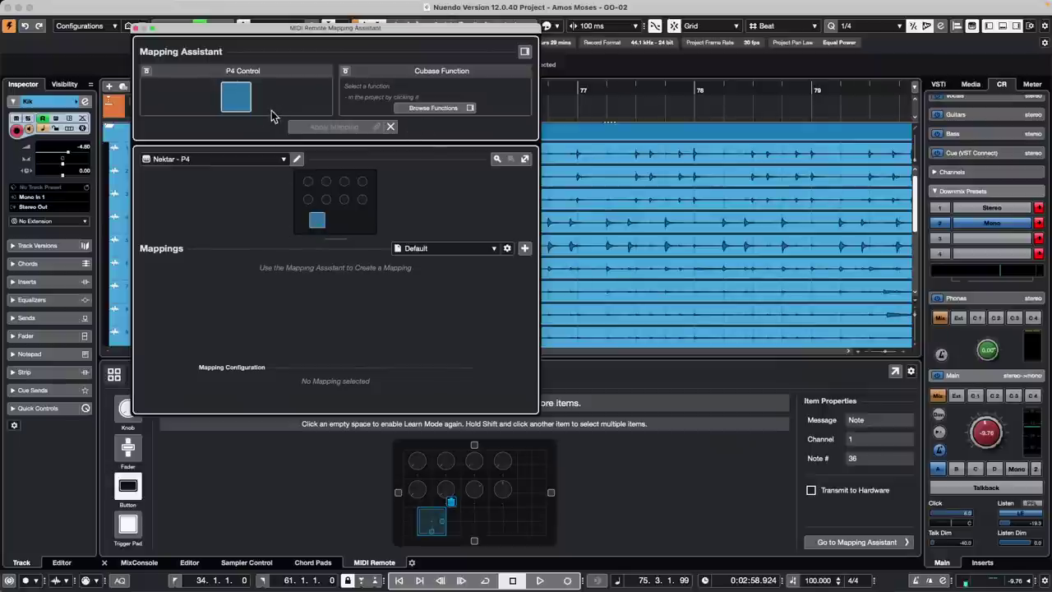
{"action": "left_click", "coordinate": [136, 28]}
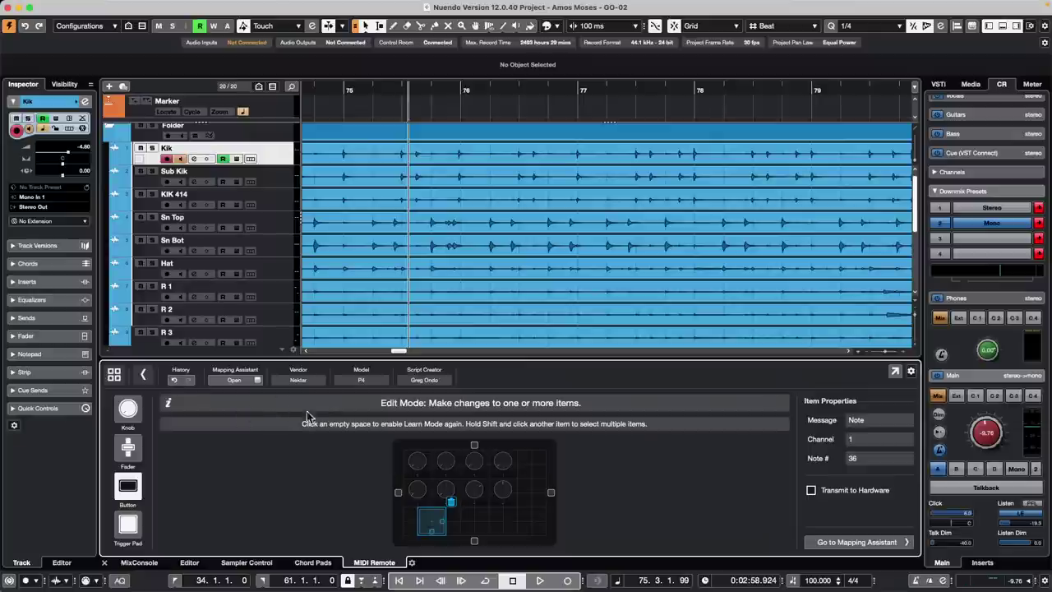
{"action": "left_click", "coordinate": [486, 523]}
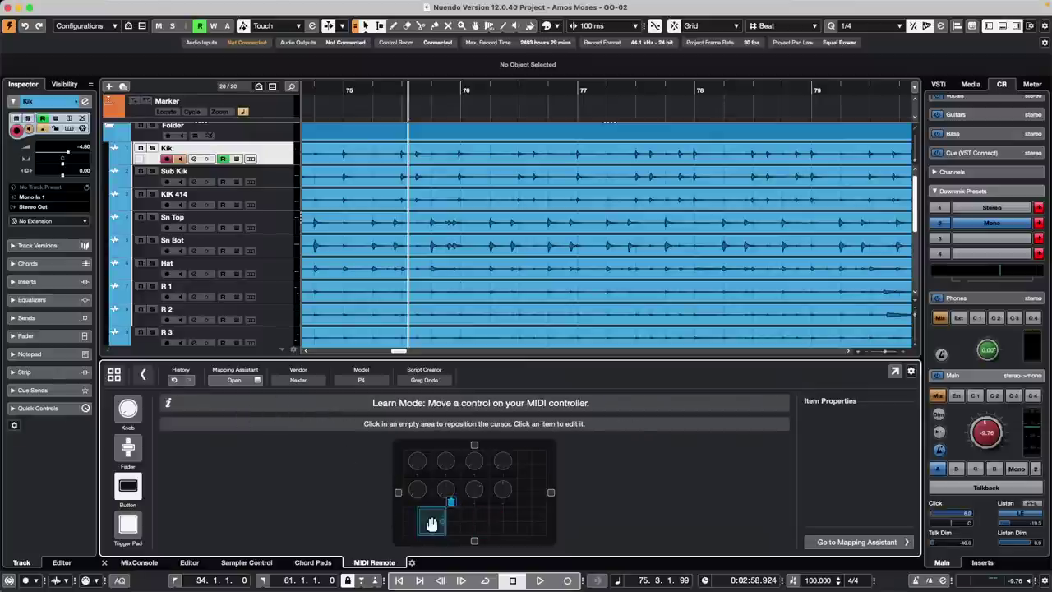
- Review the new P4 button's item properties and select its control in the Mapping Assistant
{"action": "left_click", "coordinate": [431, 524]}
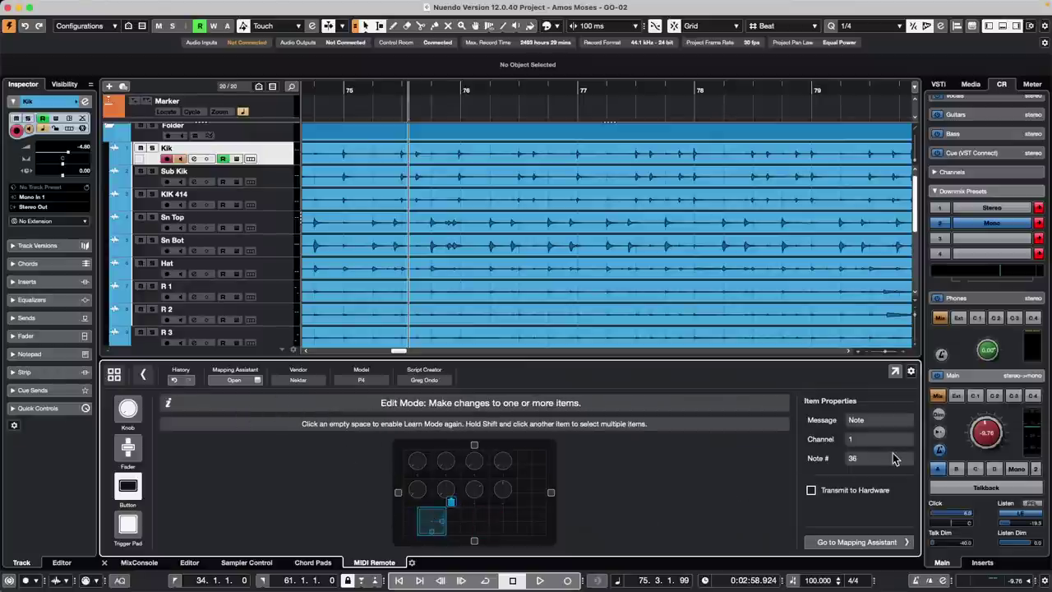
{"action": "left_click", "coordinate": [872, 547]}
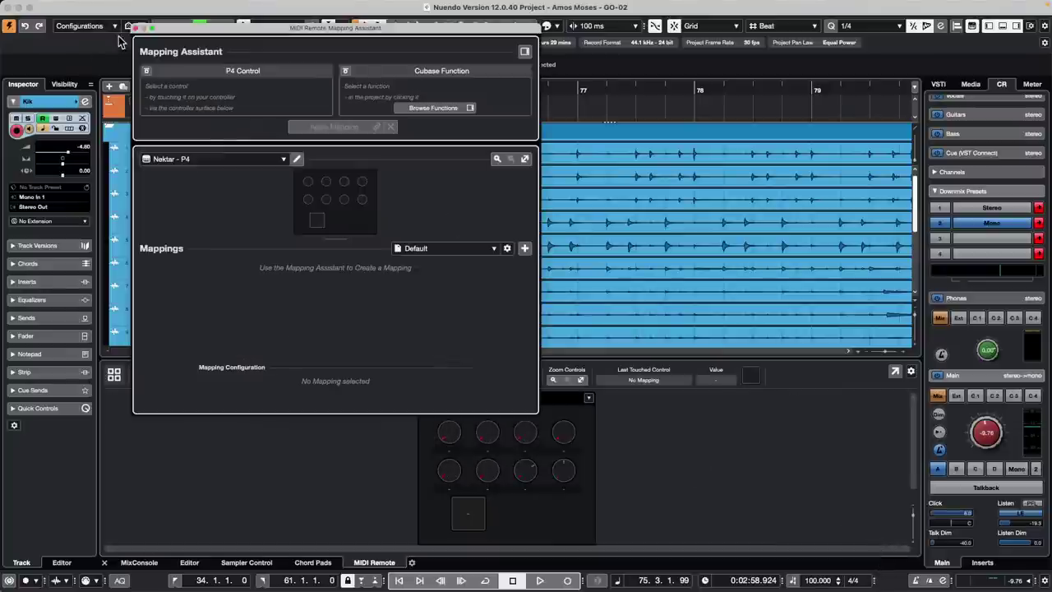
{"action": "left_click", "coordinate": [317, 222]}
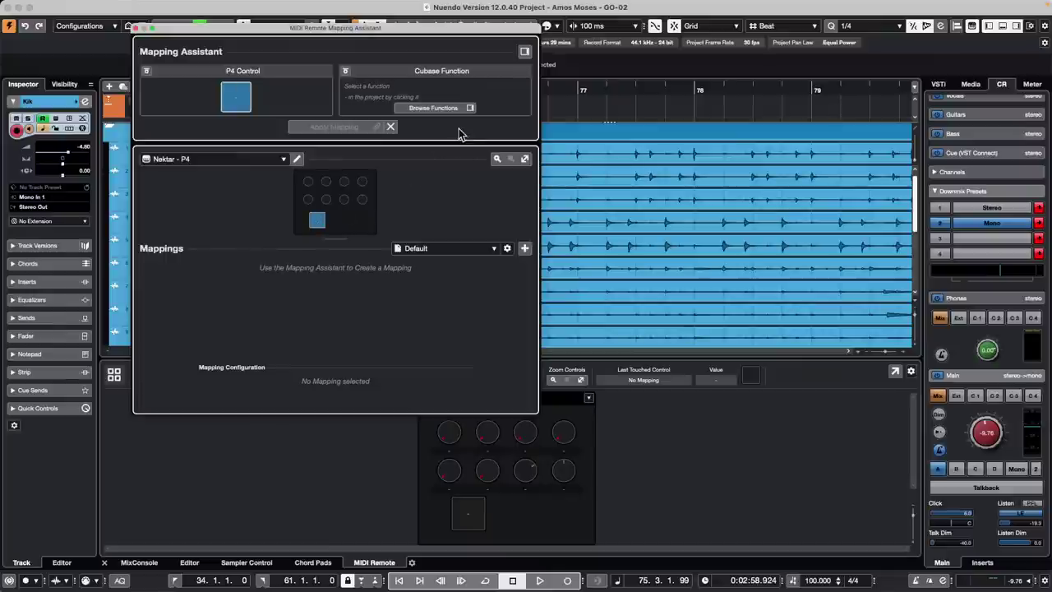
- Duplicate the P4's Default mapping page, look at the prompt for adding a new page, and close the Mapping Assistant
{"action": "left_click", "coordinate": [524, 249]}
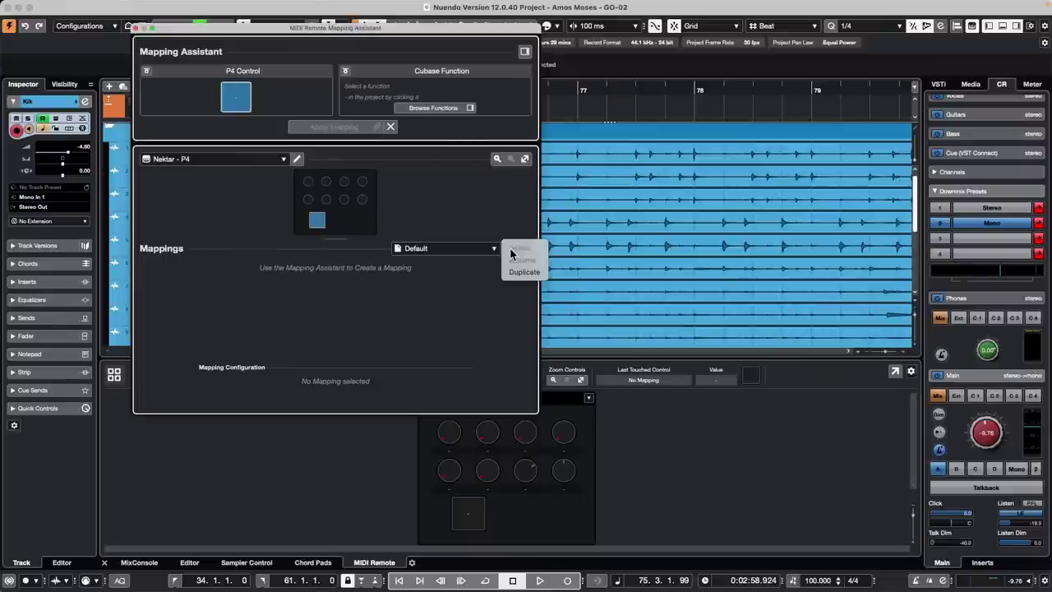
{"action": "left_click", "coordinate": [524, 272]}
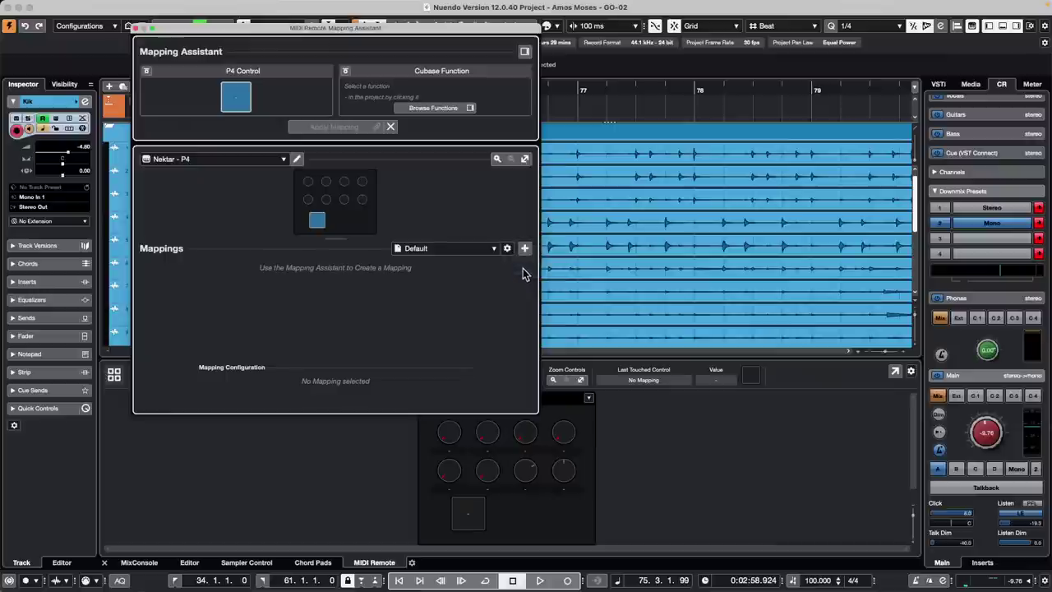
{"action": "left_click", "coordinate": [525, 250]}
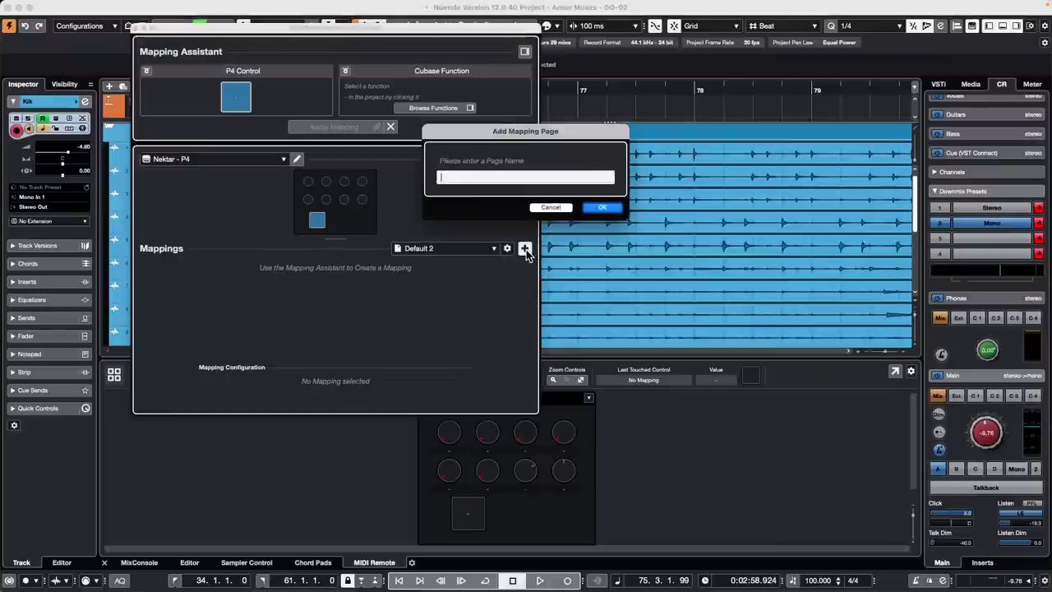
{"action": "left_click", "coordinate": [551, 207]}
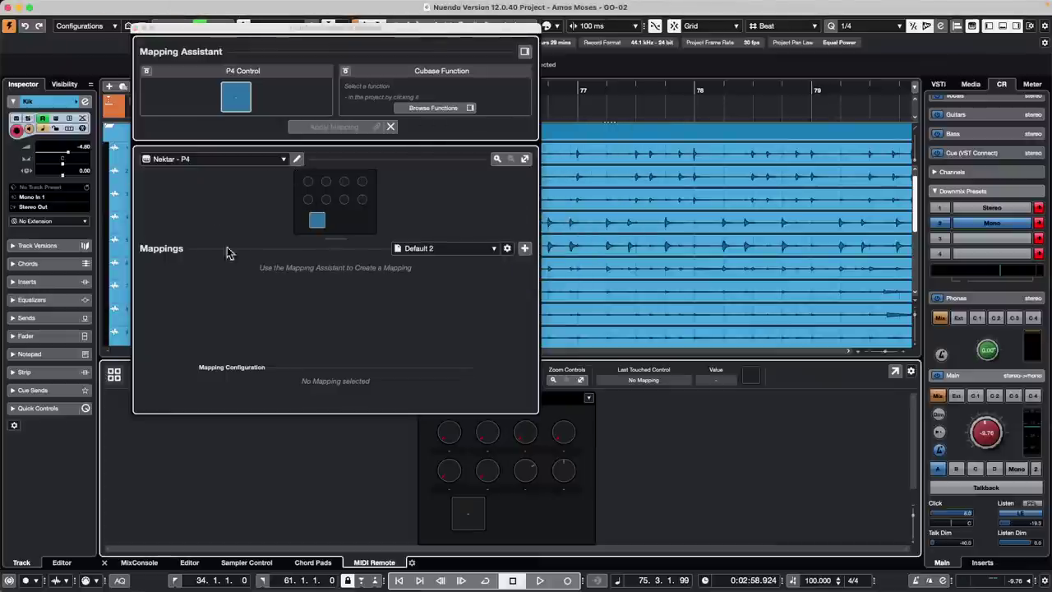
{"action": "left_click", "coordinate": [138, 29]}
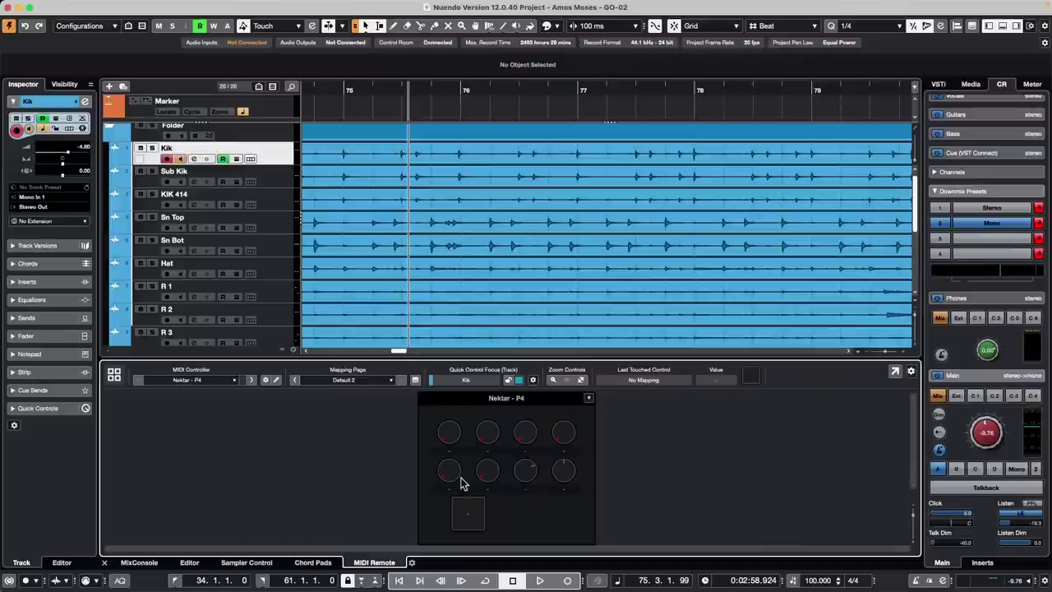
- Open the P4 surface editor and examine the Value Mode and Resolution options of the first knob in the second row
{"action": "left_click", "coordinate": [277, 380]}
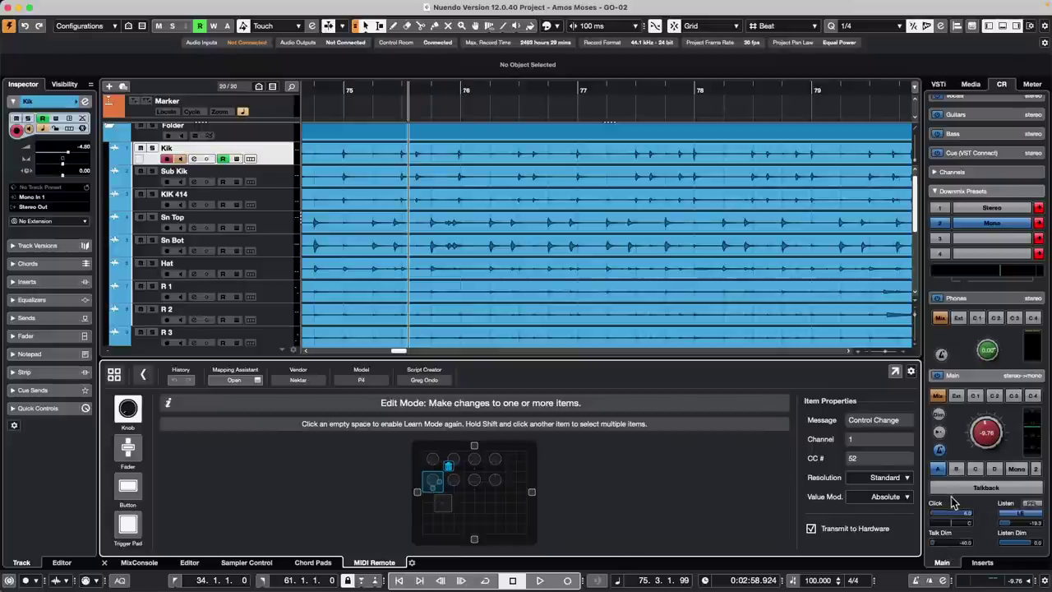
{"action": "left_click", "coordinate": [903, 498]}
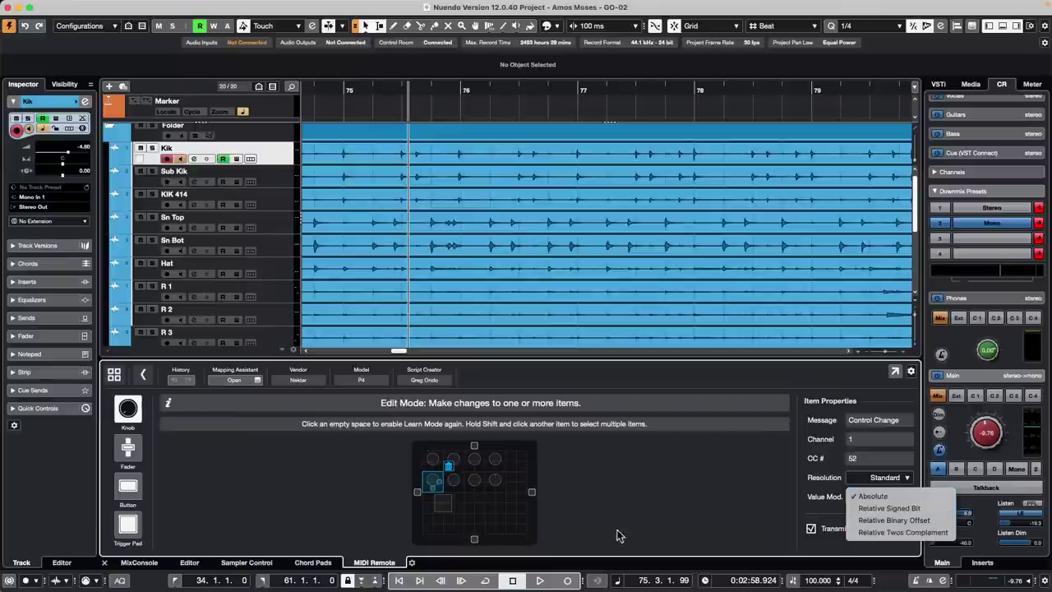
{"action": "left_click", "coordinate": [709, 506]}
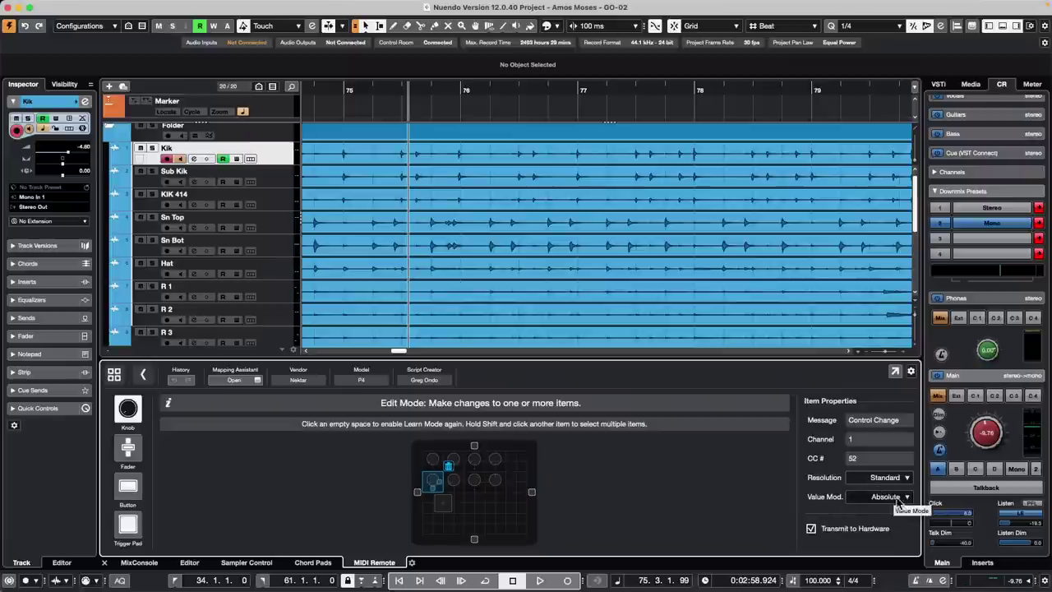
{"action": "left_click", "coordinate": [904, 480]}
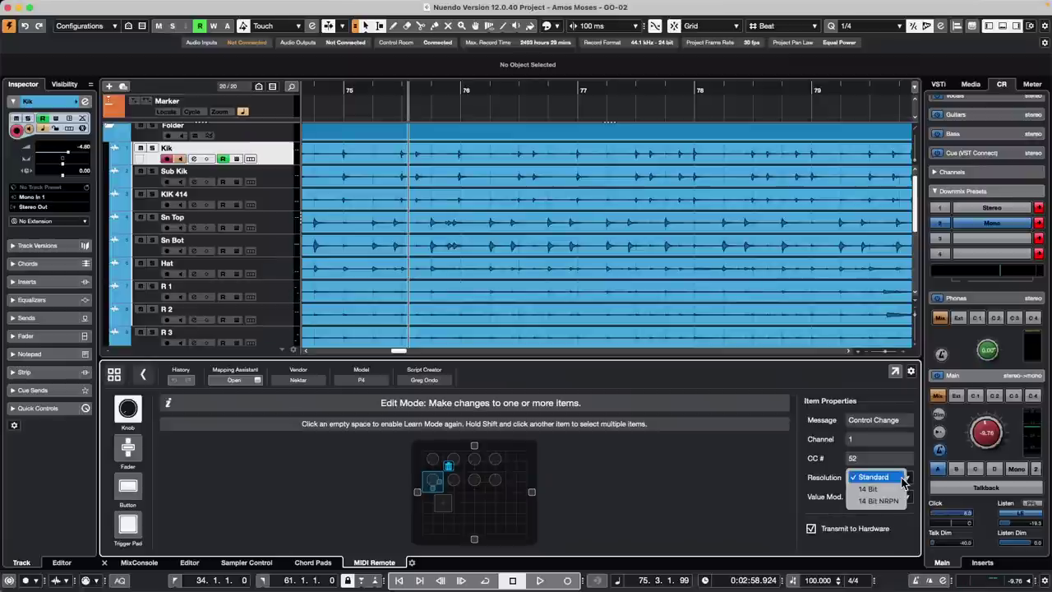
{"action": "left_click", "coordinate": [795, 480]}
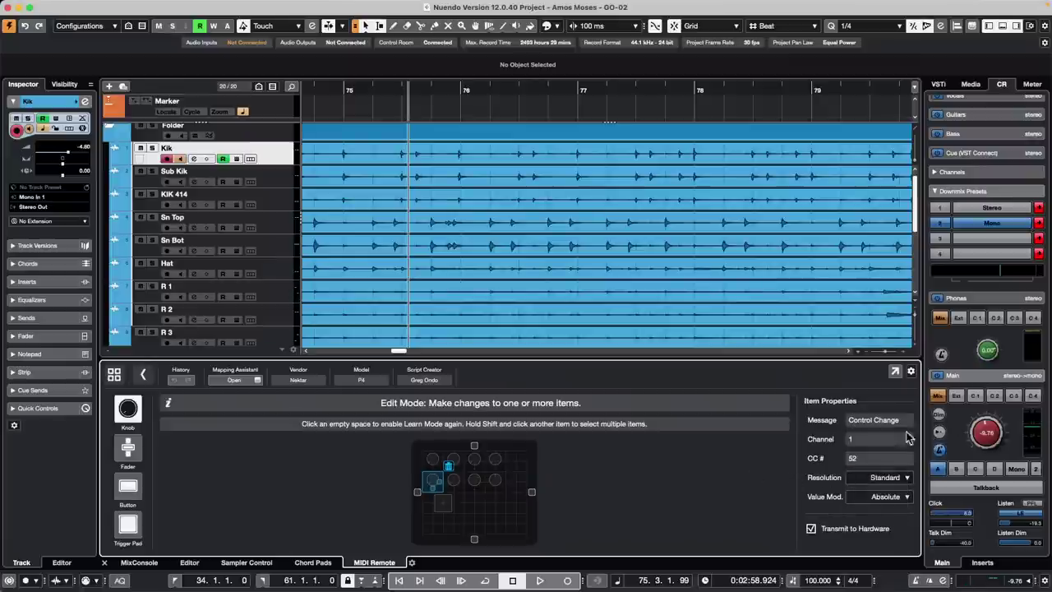
{"action": "left_click", "coordinate": [907, 497]}
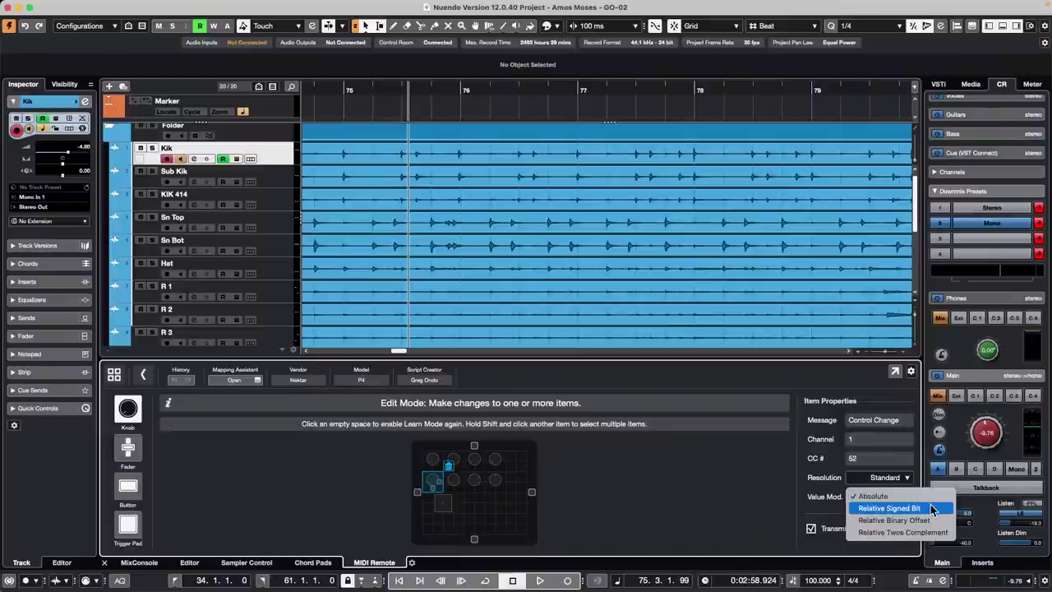
{"action": "left_click", "coordinate": [773, 516]}
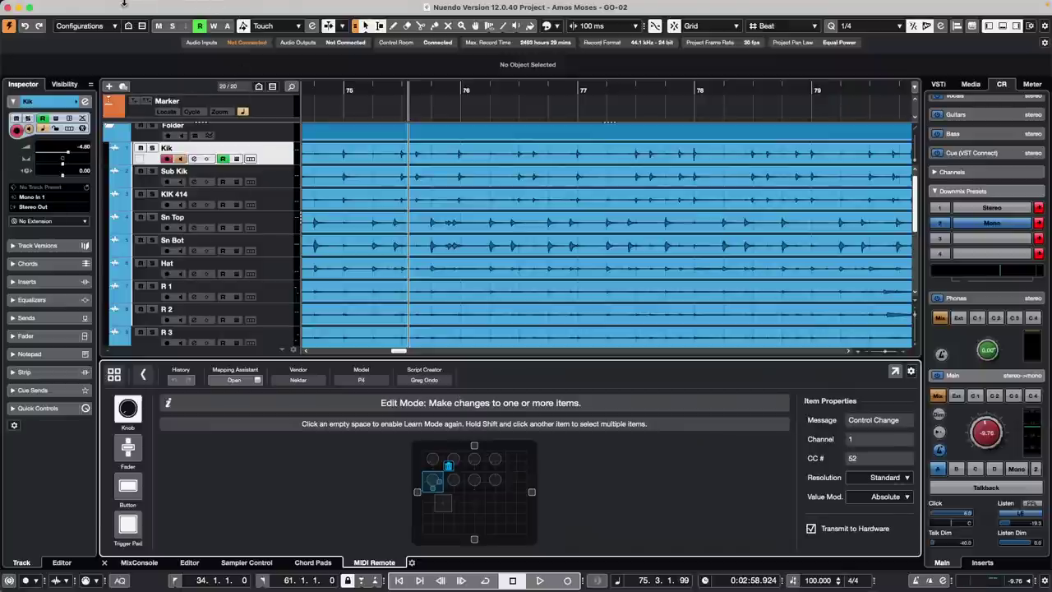
- Open the recent project jump off.cpr, activate it and dismiss the missing files list
{"action": "left_click", "coordinate": [81, 8]}
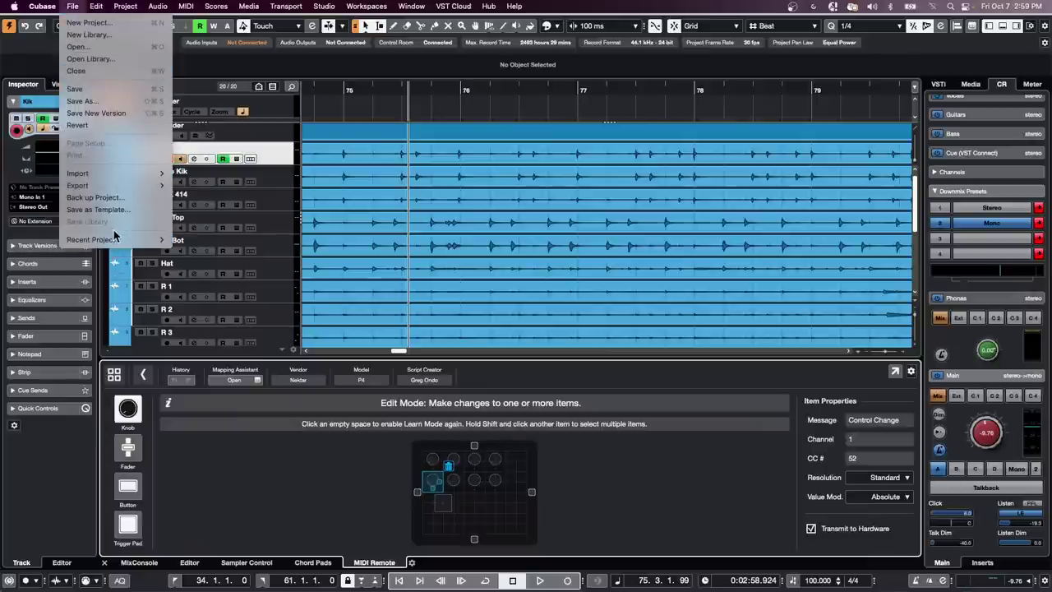
{"action": "mouse_move", "coordinate": [115, 240]}
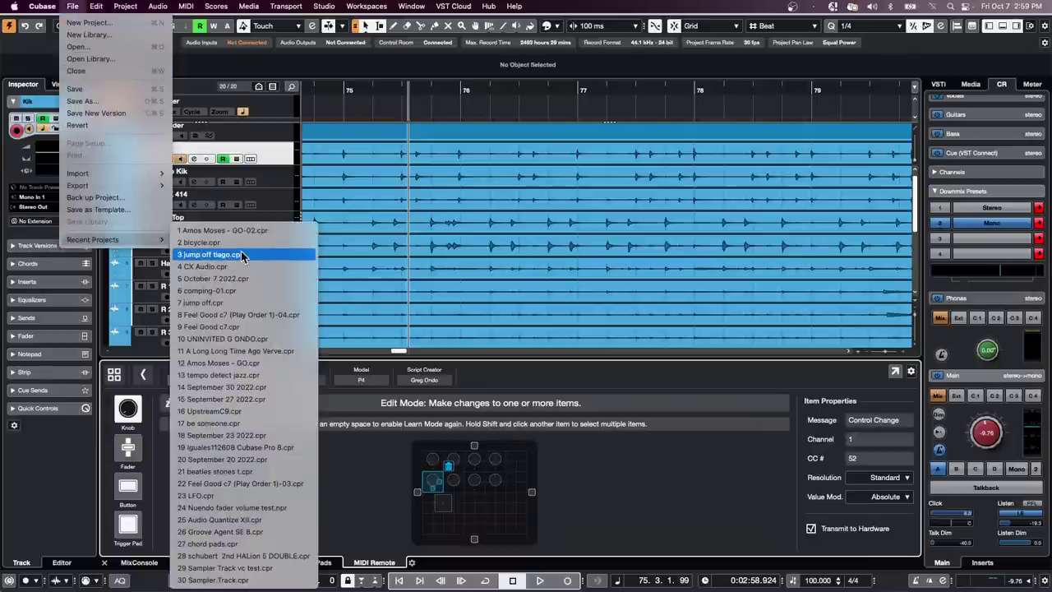
{"action": "left_click", "coordinate": [235, 302]}
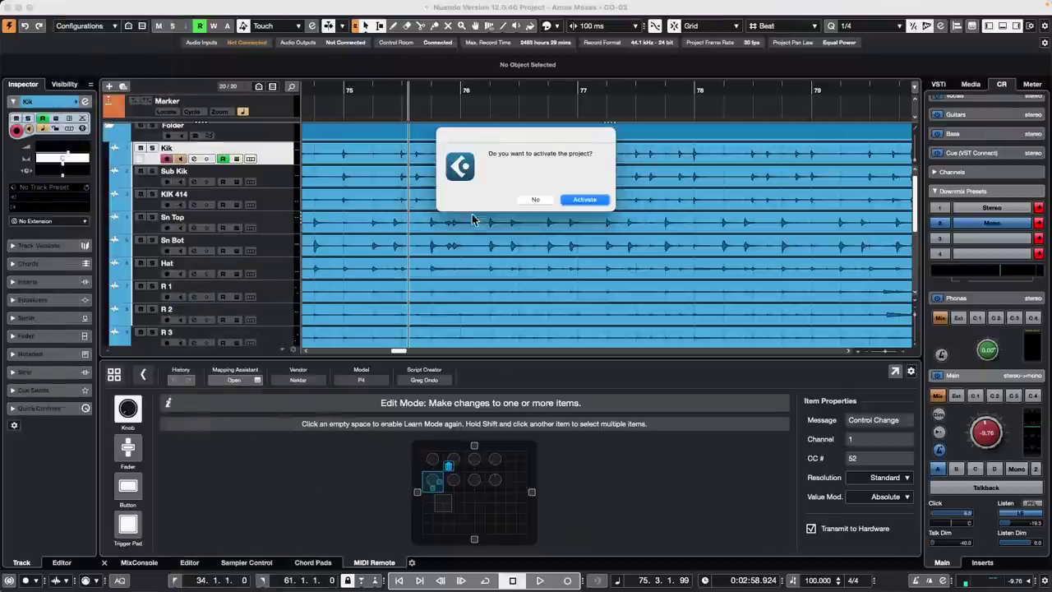
{"action": "left_click", "coordinate": [599, 203]}
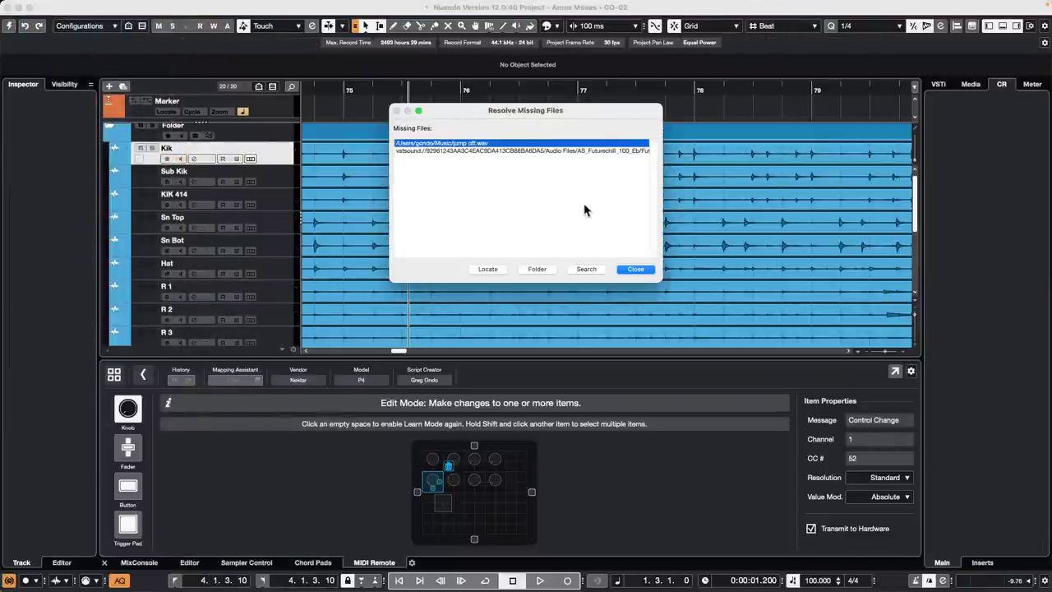
{"action": "key", "text": "Return"}
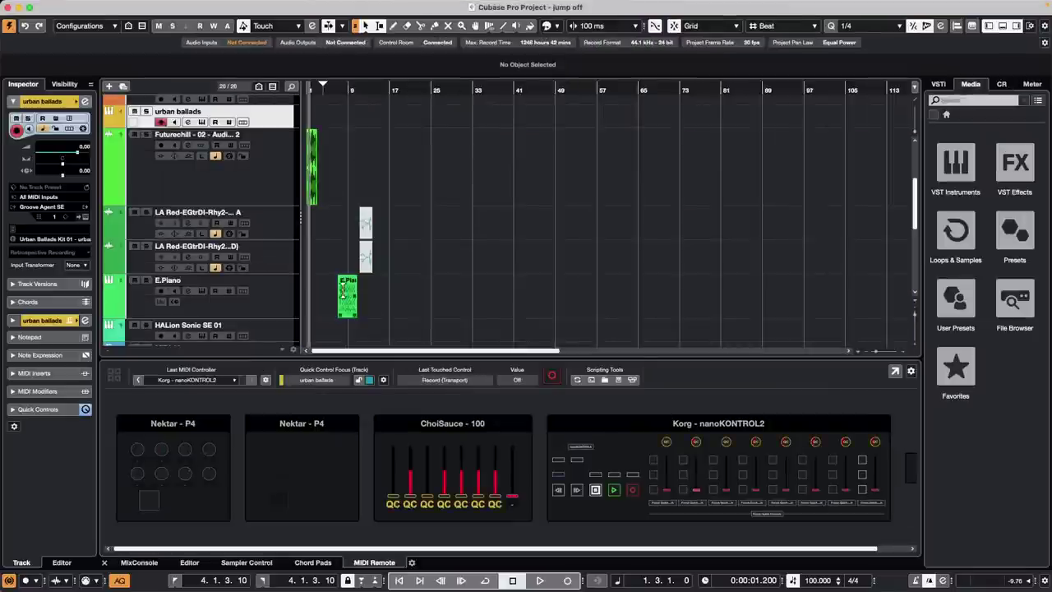
- Add one stereo group channel to the selected E.Piano track, created outside the folder
{"action": "left_click", "coordinate": [343, 290]}
{"action": "left_click", "coordinate": [352, 95]}
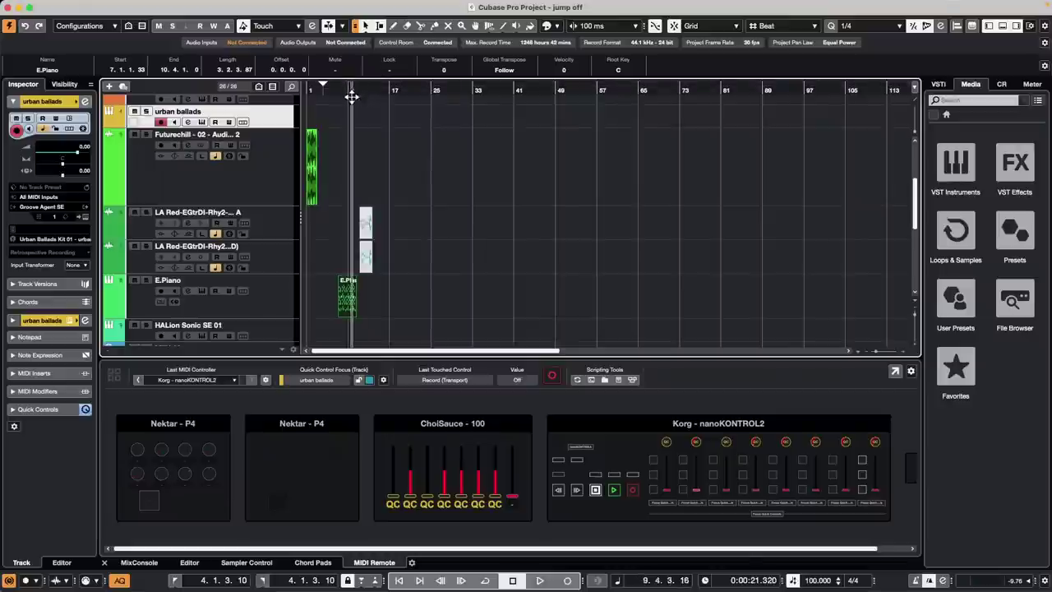
{"action": "left_click_drag", "start_coordinate": [352, 96], "coordinate": [290, 257]}
{"action": "left_click", "coordinate": [287, 300]}
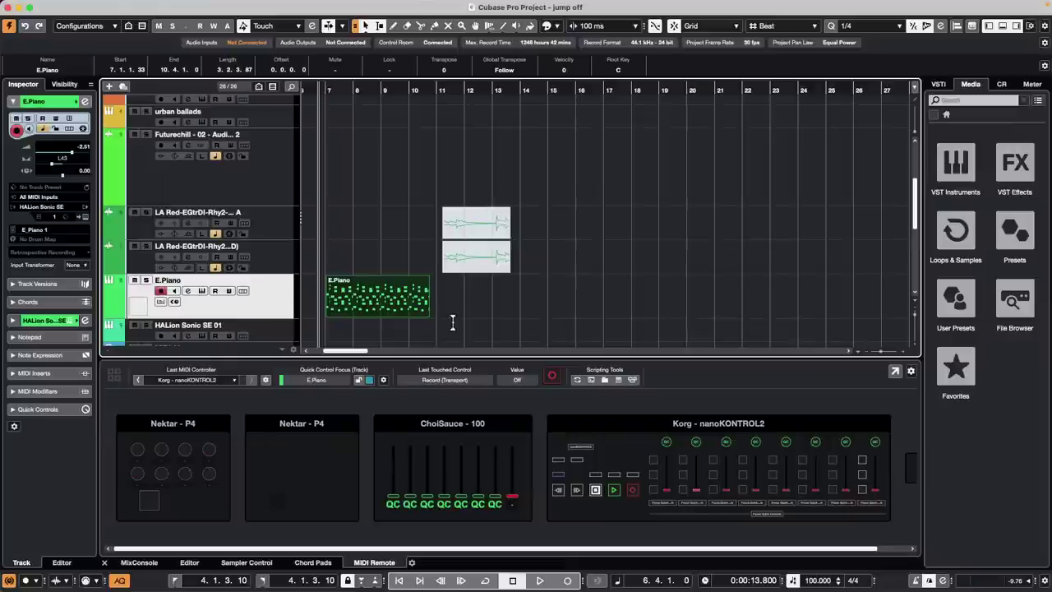
{"action": "right_click", "coordinate": [268, 295]}
{"action": "mouse_move", "coordinate": [331, 299]}
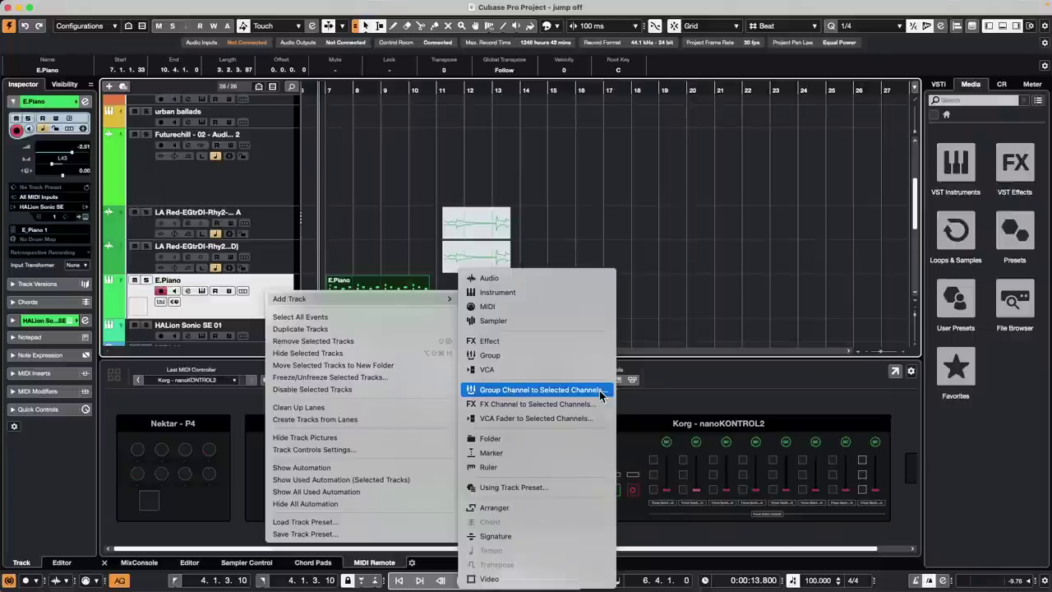
{"action": "mouse_move", "coordinate": [414, 300]}
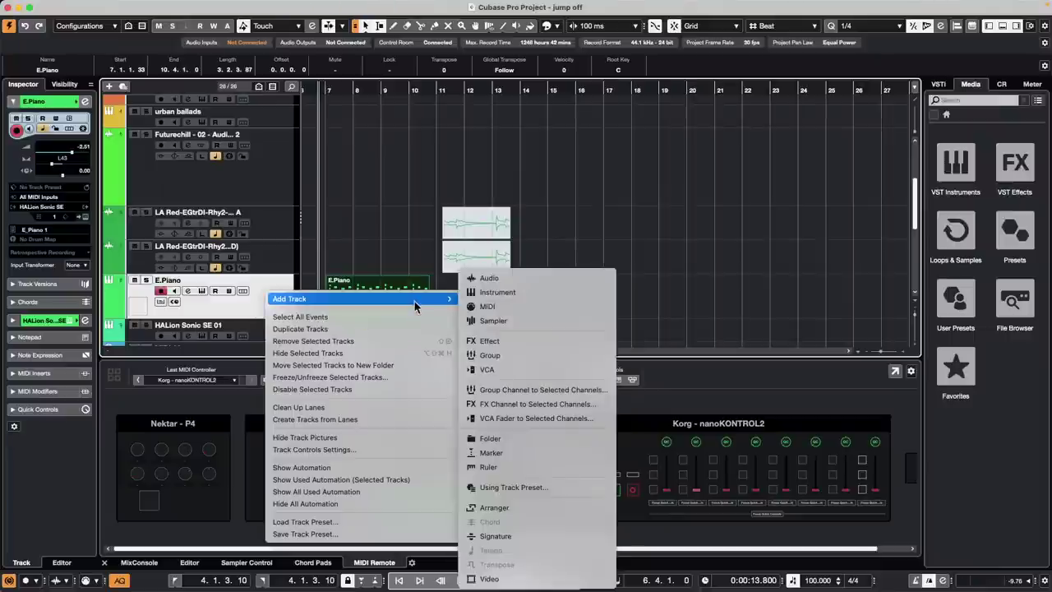
{"action": "left_click", "coordinate": [569, 389]}
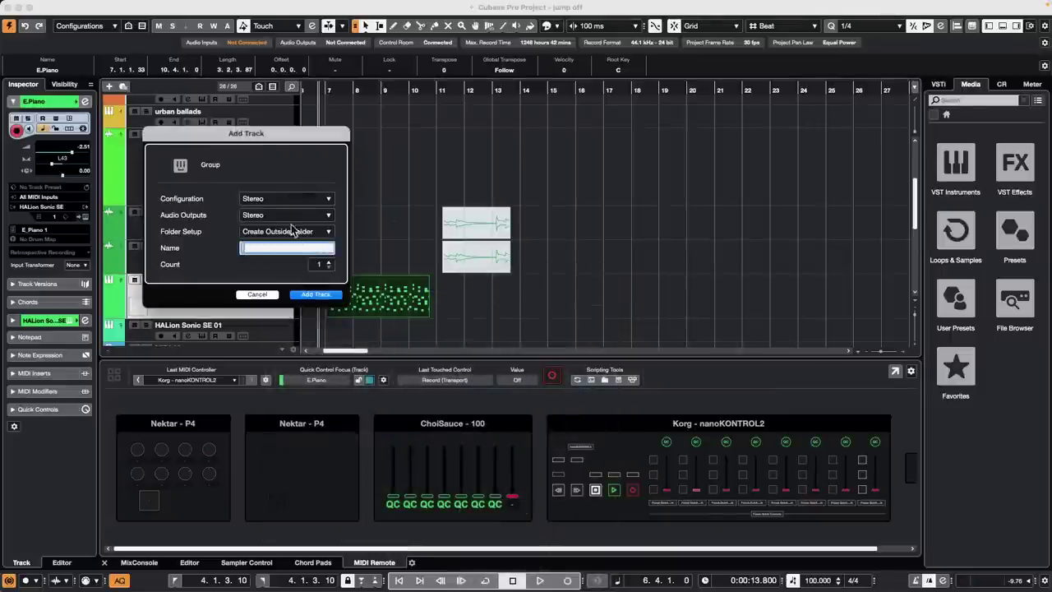
{"action": "left_click", "coordinate": [314, 295]}
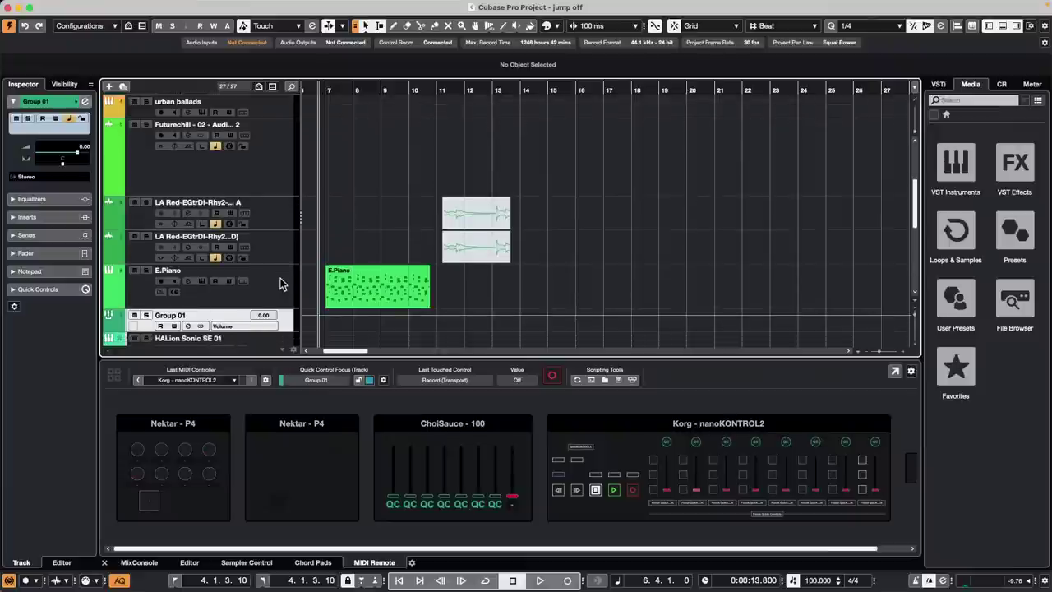
- Play the E.Piano part from near bar 7 to check the signal reaching the group track, and stop playback
{"action": "scroll", "coordinate": [360, 136], "scroll_direction": "down", "scroll_amount": 2}
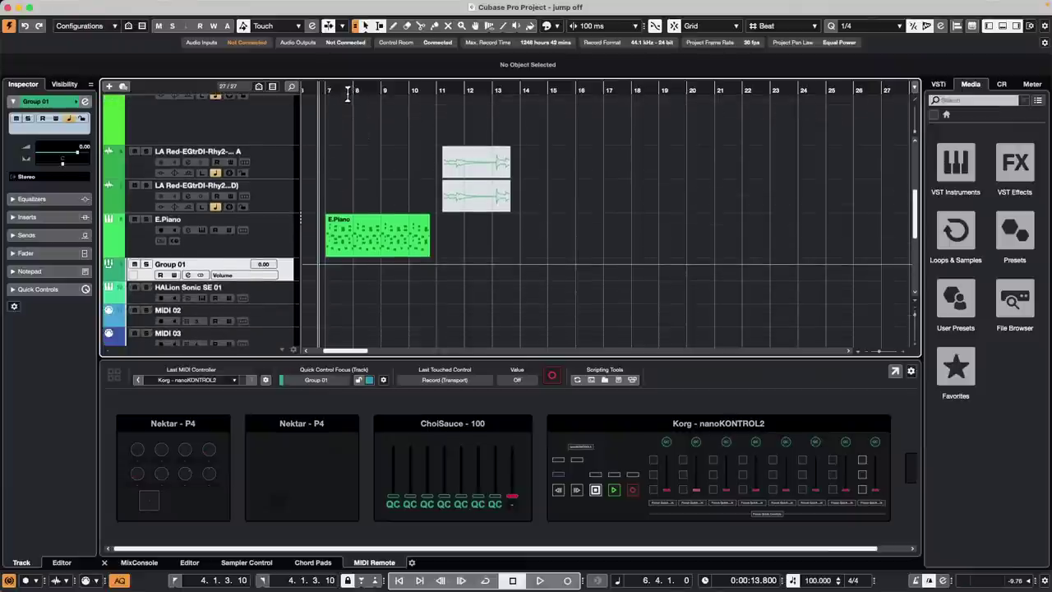
{"action": "left_click_drag", "start_coordinate": [347, 92], "coordinate": [322, 103]}
{"action": "key", "text": "space"}
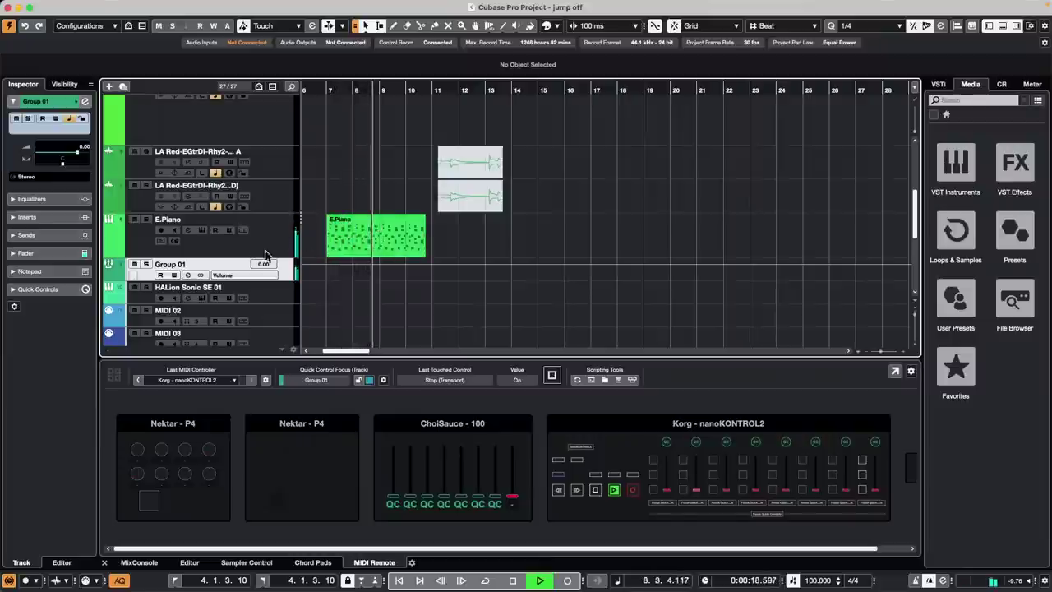
{"action": "key", "text": "space"}
{"action": "key", "text": "space"}
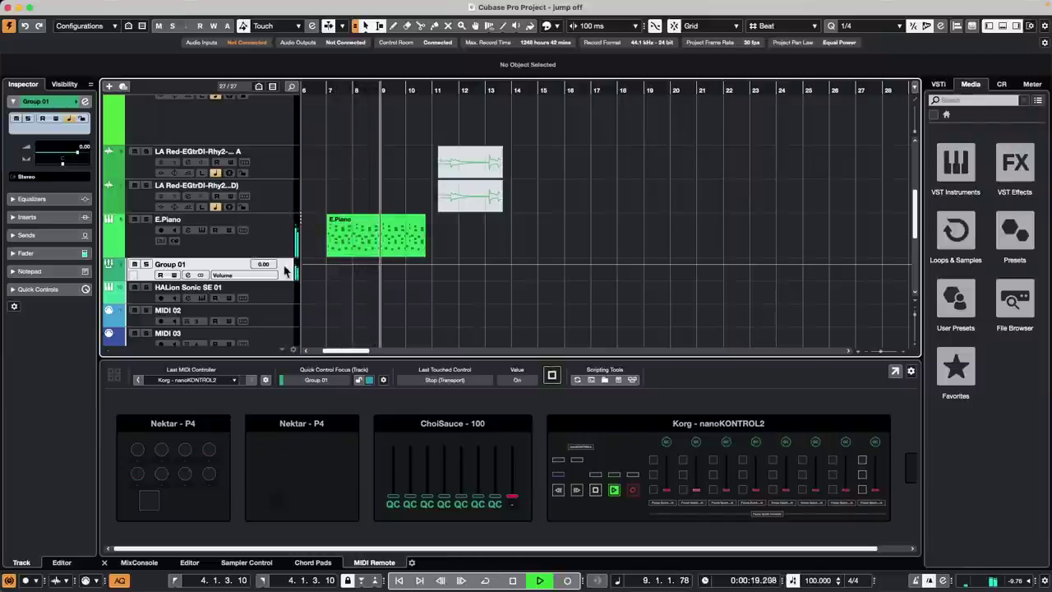
{"action": "key", "text": "space"}
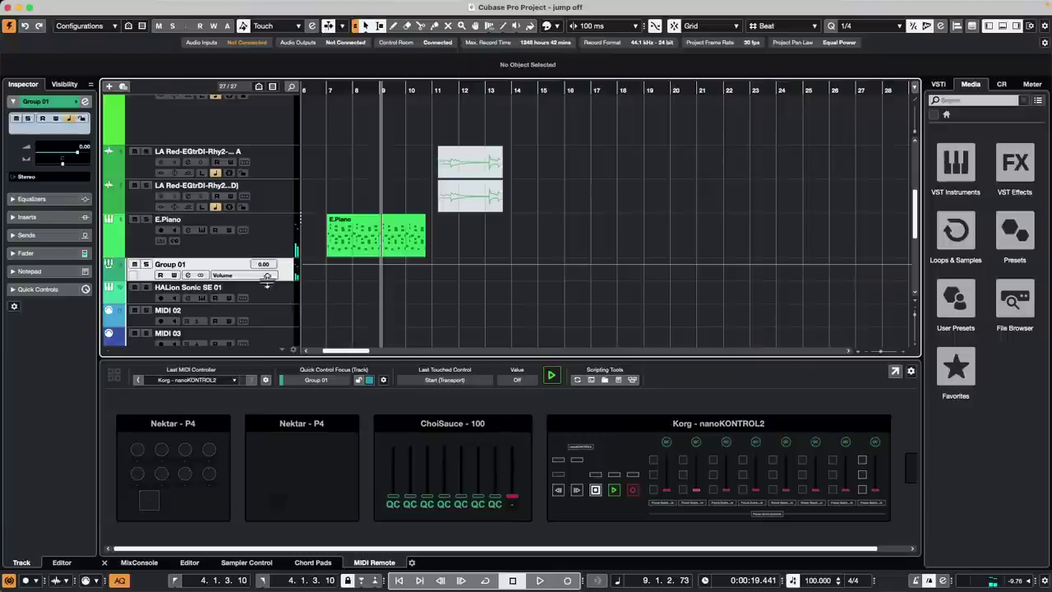
- Add one stereo audio track below the group track, with Group 01 as its audio input and Stereo as its output
{"action": "right_click", "coordinate": [289, 275]}
{"action": "mouse_move", "coordinate": [395, 275]}
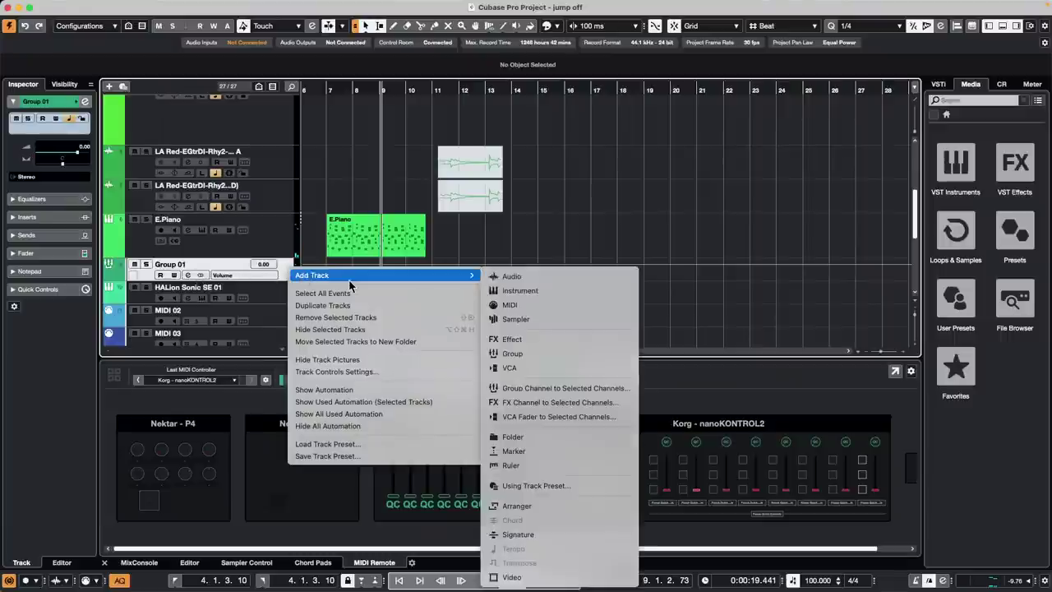
{"action": "left_click", "coordinate": [499, 278]}
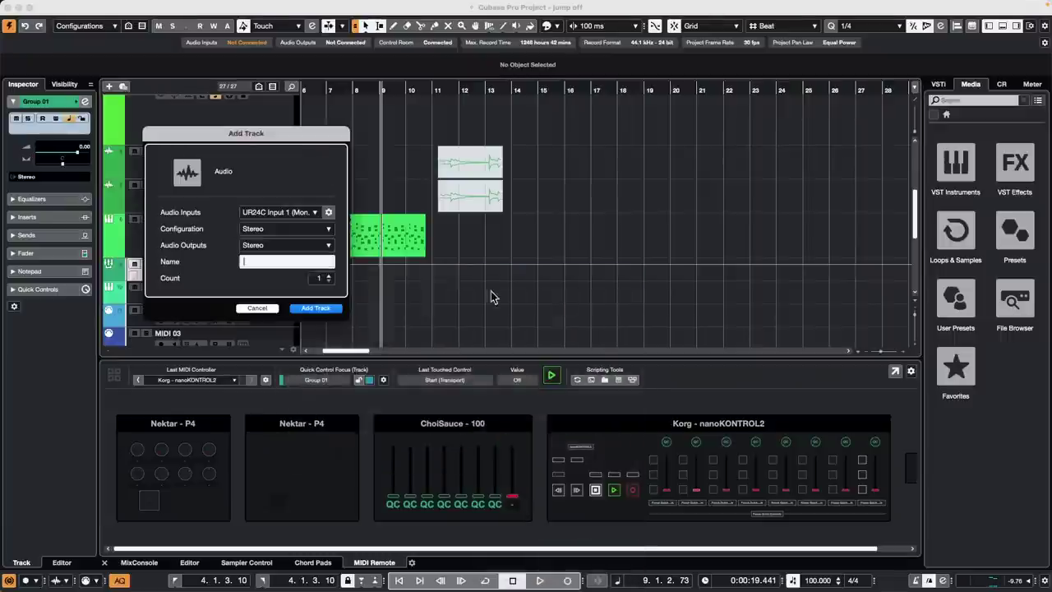
{"action": "left_click", "coordinate": [298, 230]}
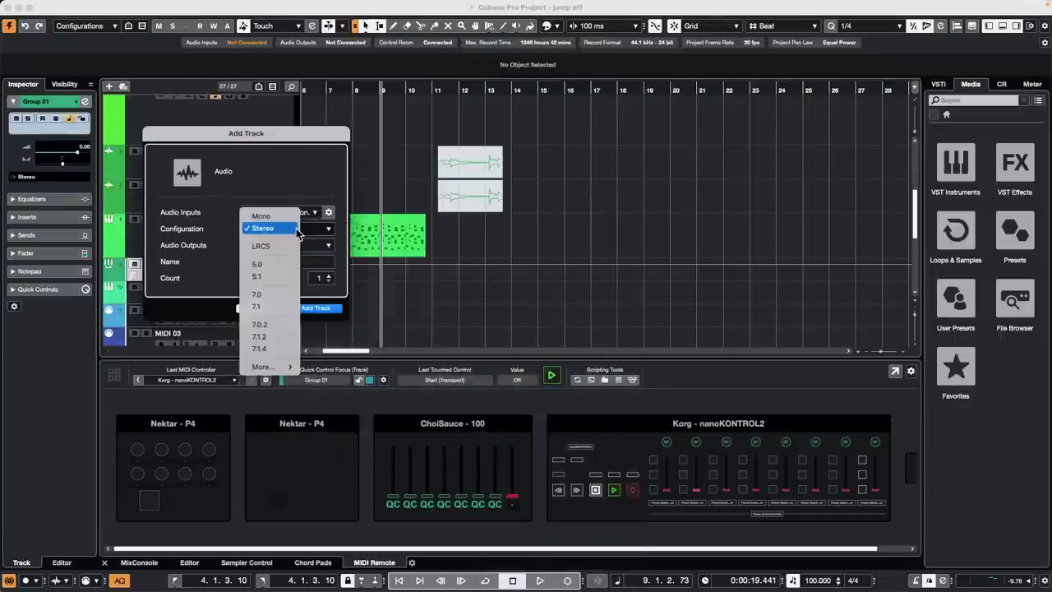
{"action": "left_click", "coordinate": [280, 228]}
{"action": "left_click", "coordinate": [311, 213]}
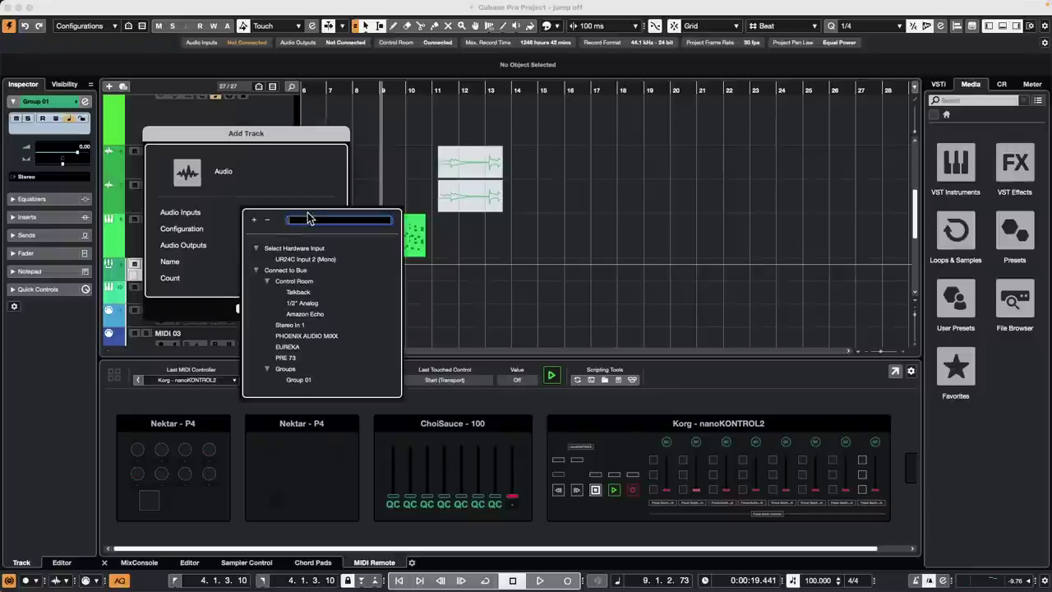
{"action": "left_click", "coordinate": [304, 378]}
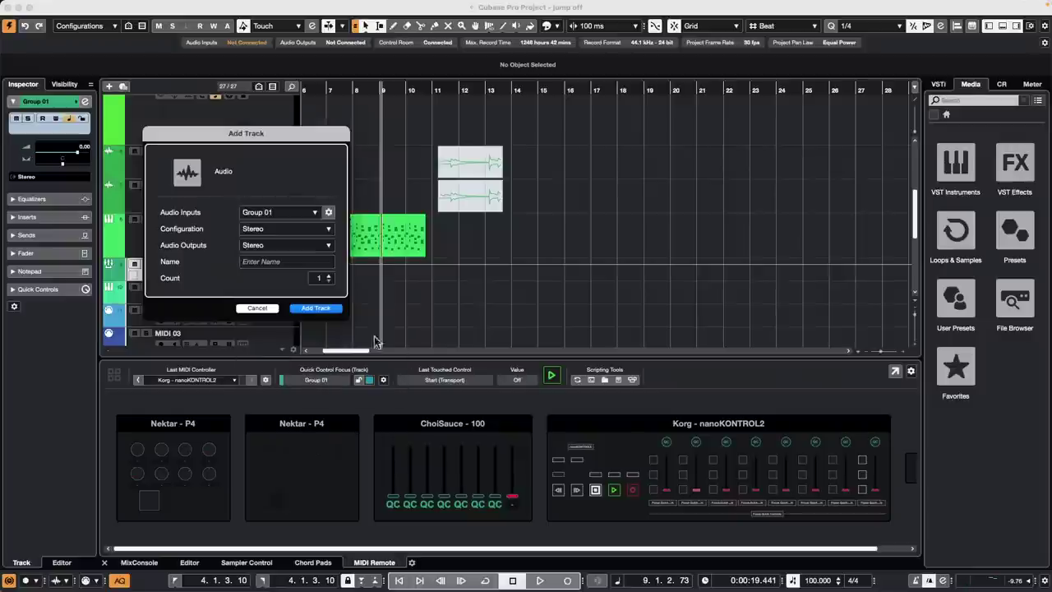
{"action": "left_click", "coordinate": [316, 308]}
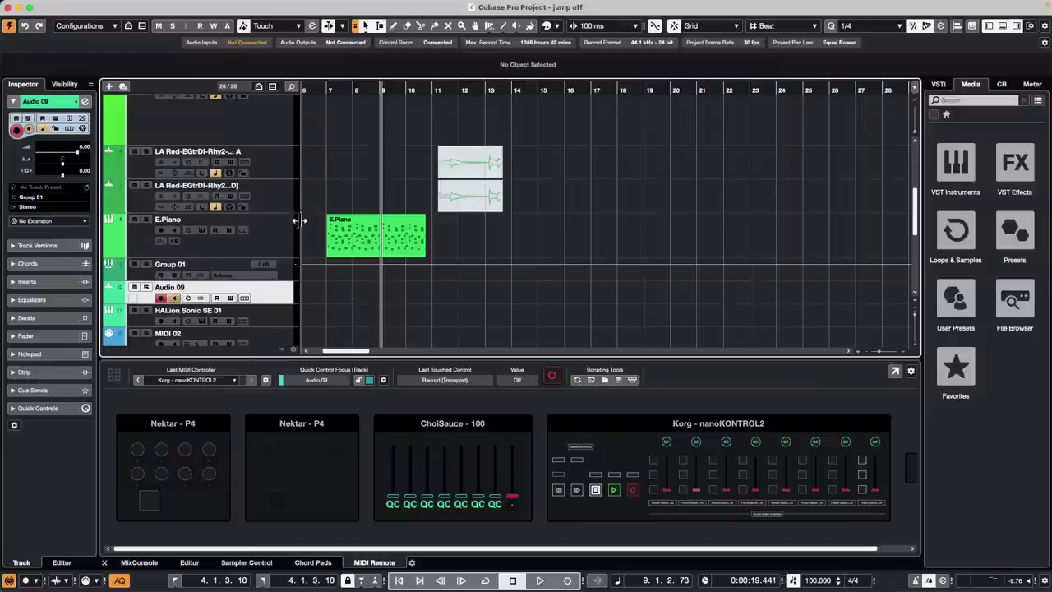
- Solo the E.Piano and Audio 09 tracks, play from bar 16 and record a take onto both tracks from about bar 17
{"action": "left_click_drag", "start_coordinate": [329, 97], "coordinate": [327, 94]}
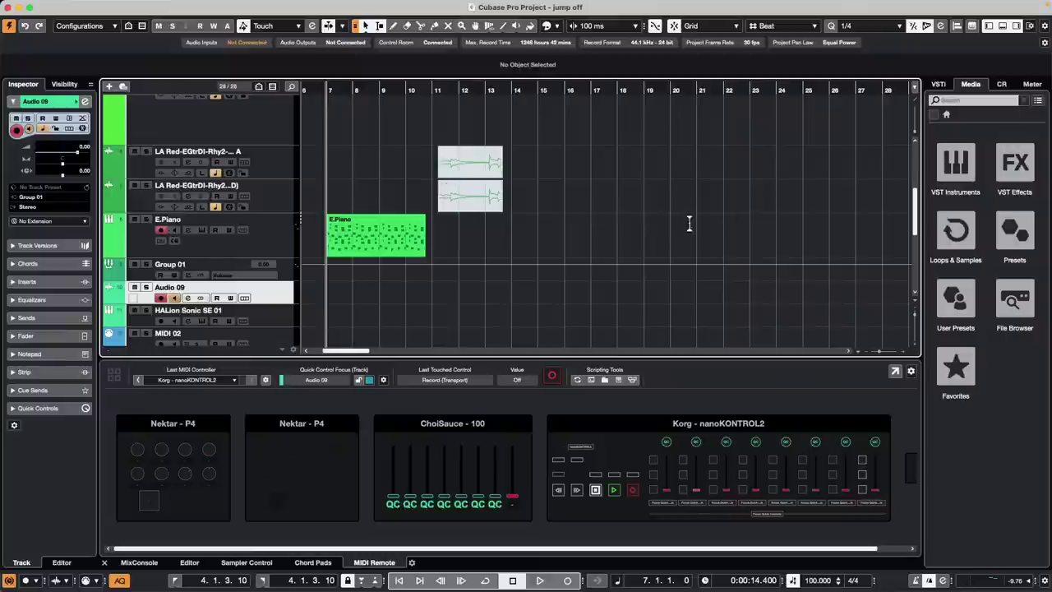
{"action": "left_click", "coordinate": [585, 92]}
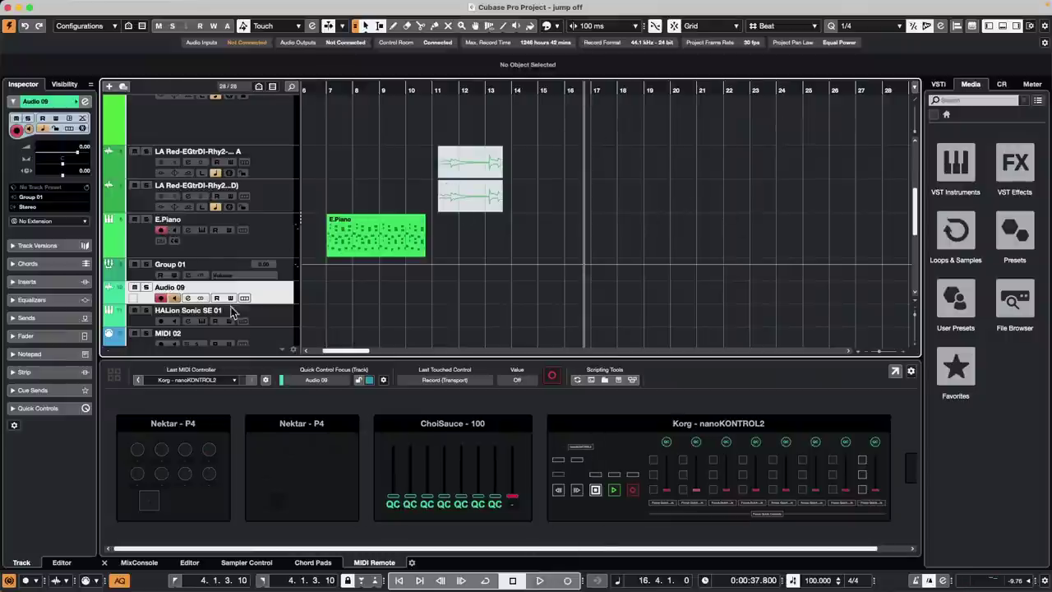
{"action": "left_click", "coordinate": [146, 220]}
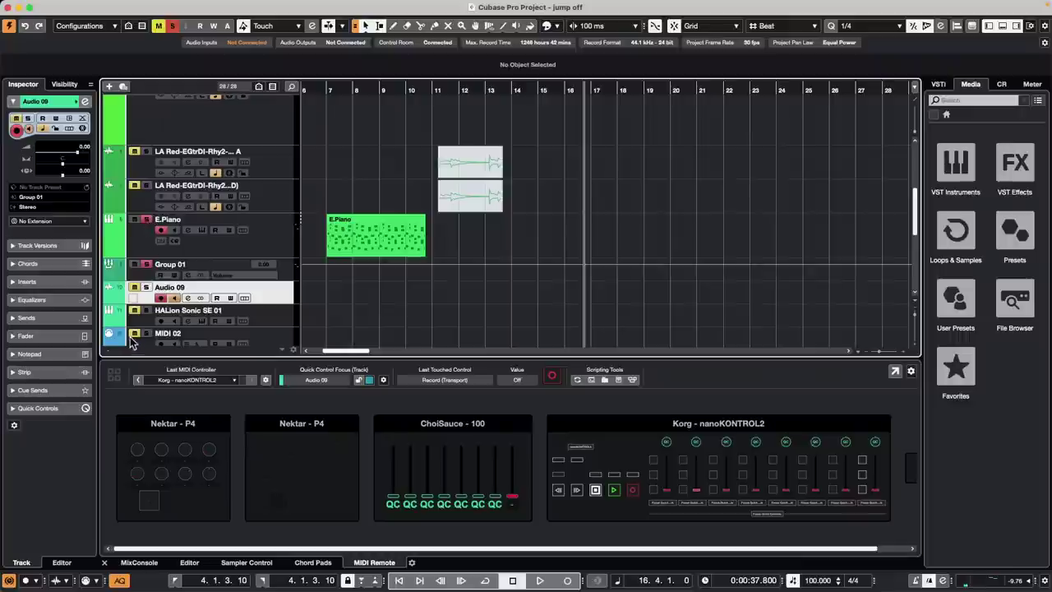
{"action": "left_click", "coordinate": [146, 288]}
{"action": "left_click", "coordinate": [539, 581]}
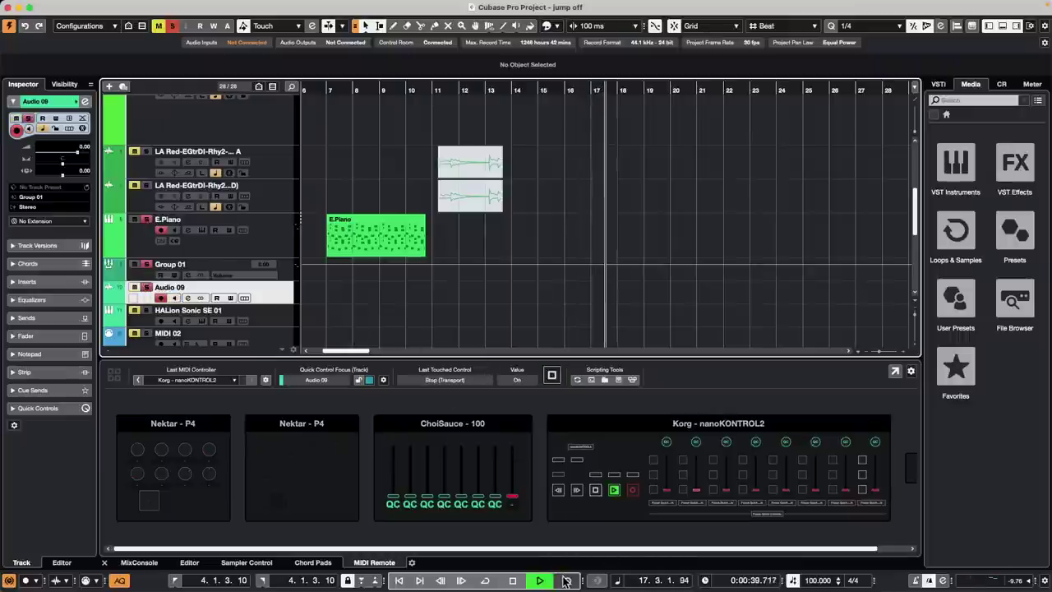
{"action": "left_click", "coordinate": [567, 580]}
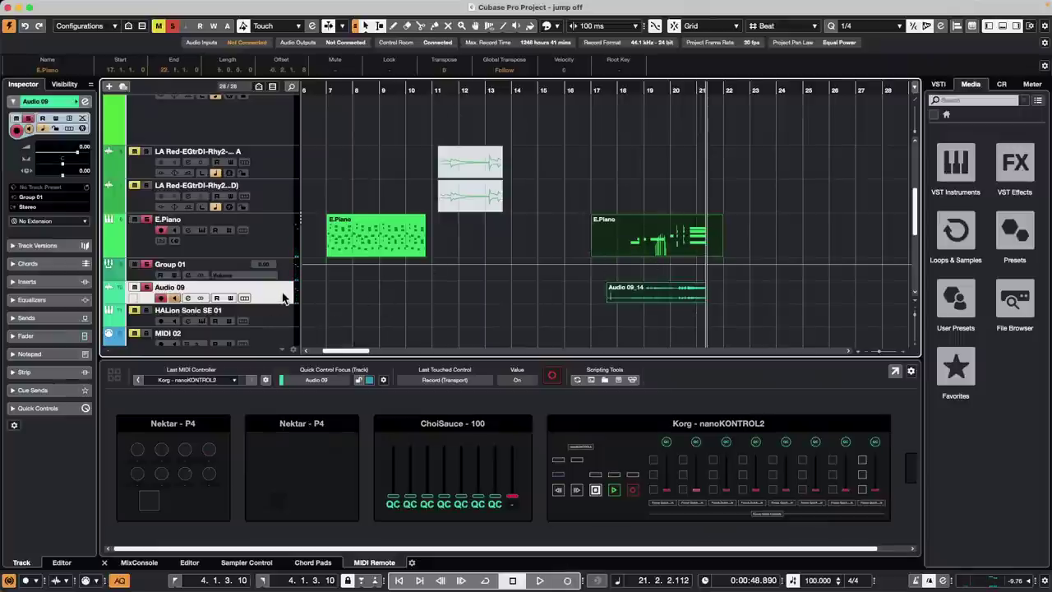
- Select the E.Piano track, return the playhead to bar 7 and solo the E.Piano, Group 01 and Audio 09 tracks
{"action": "left_click", "coordinate": [286, 240]}
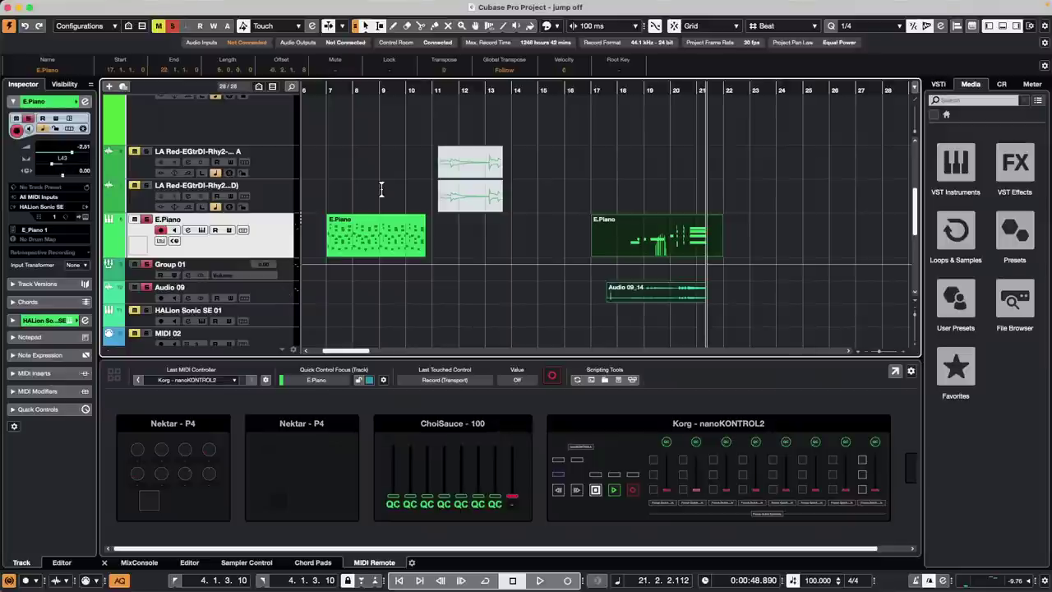
{"action": "left_click", "coordinate": [351, 89]}
{"action": "left_click", "coordinate": [327, 89]}
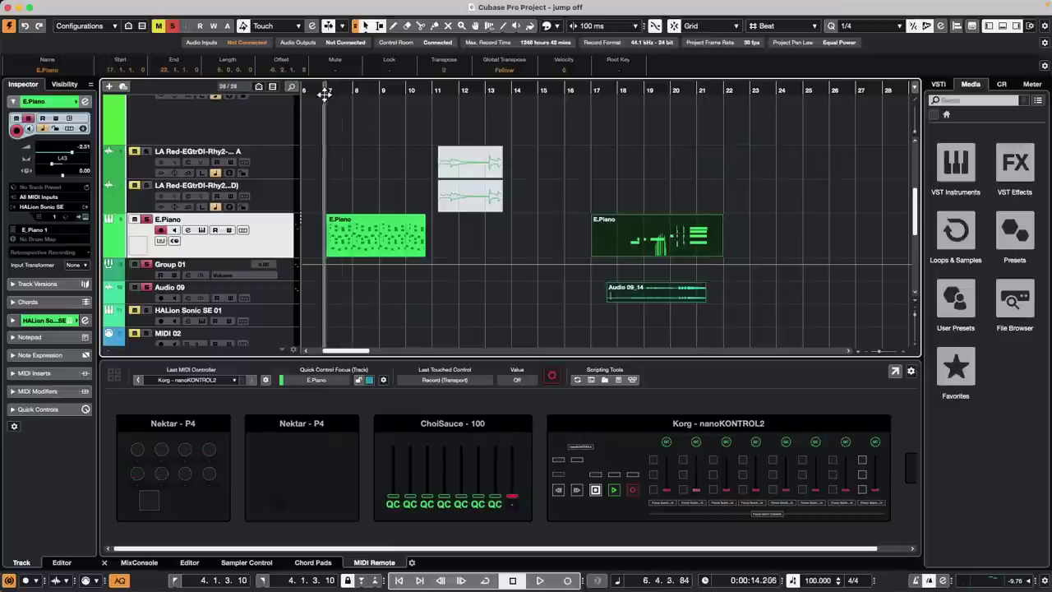
{"action": "left_click", "coordinate": [146, 264]}
{"action": "left_click", "coordinate": [147, 288]}
{"action": "left_click", "coordinate": [146, 219]}
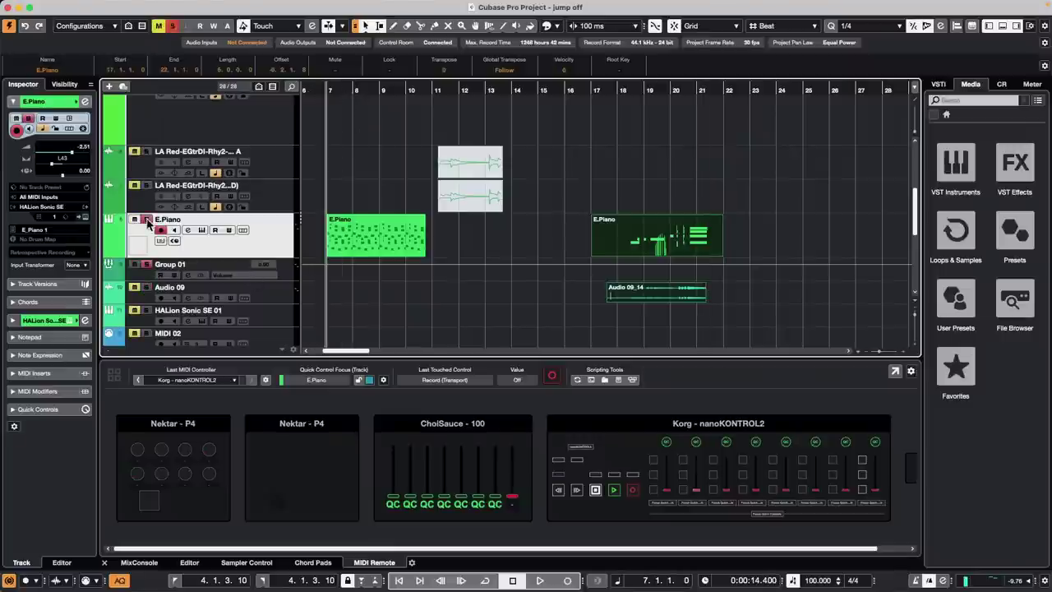
{"action": "left_click", "coordinate": [147, 286]}
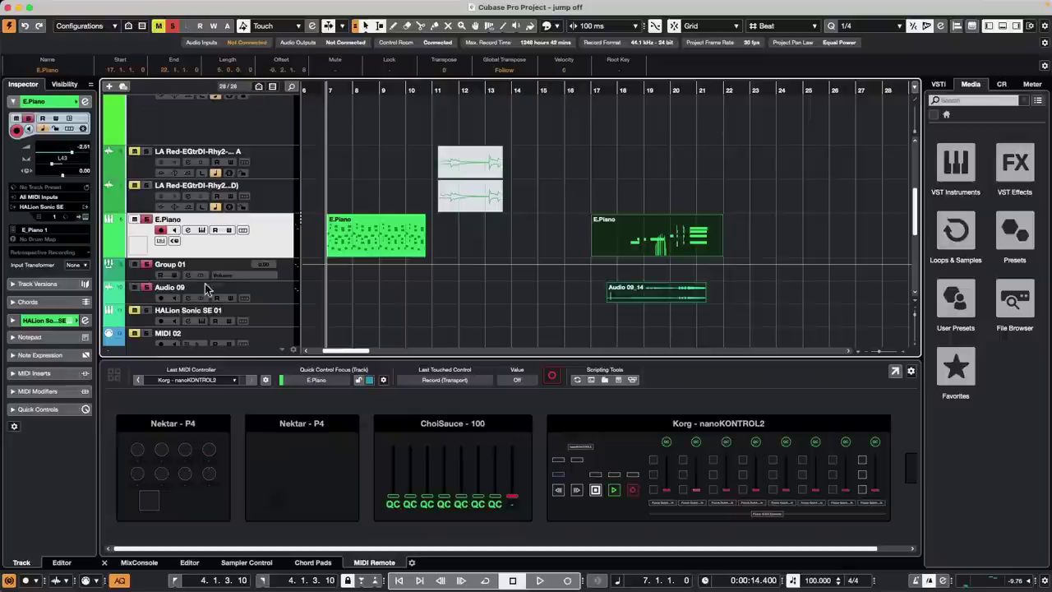
{"action": "left_click_drag", "start_coordinate": [349, 89], "coordinate": [319, 95]}
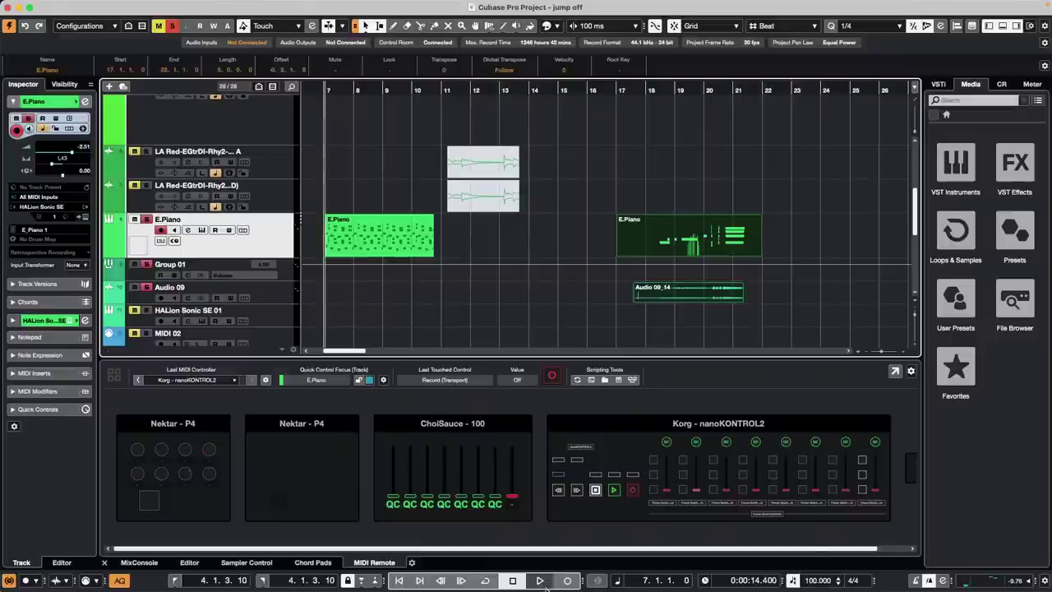
- Record the E.Piano part onto Audio 09 during playback from bar 7, stop near bar 10 and dismiss the recording error
{"action": "left_click", "coordinate": [536, 582]}
{"action": "left_click", "coordinate": [567, 581]}
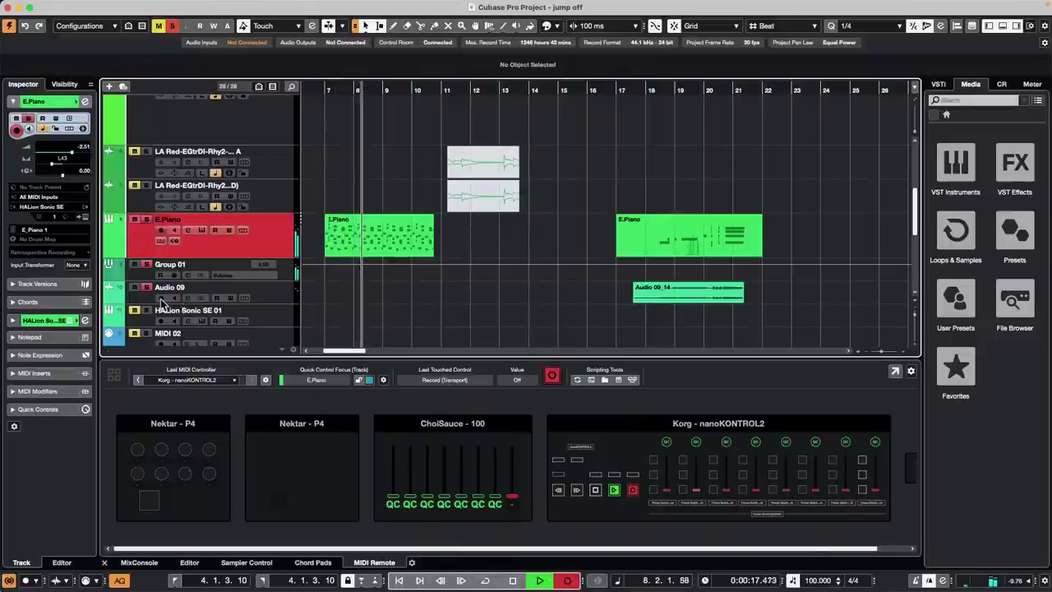
{"action": "left_click", "coordinate": [223, 301]}
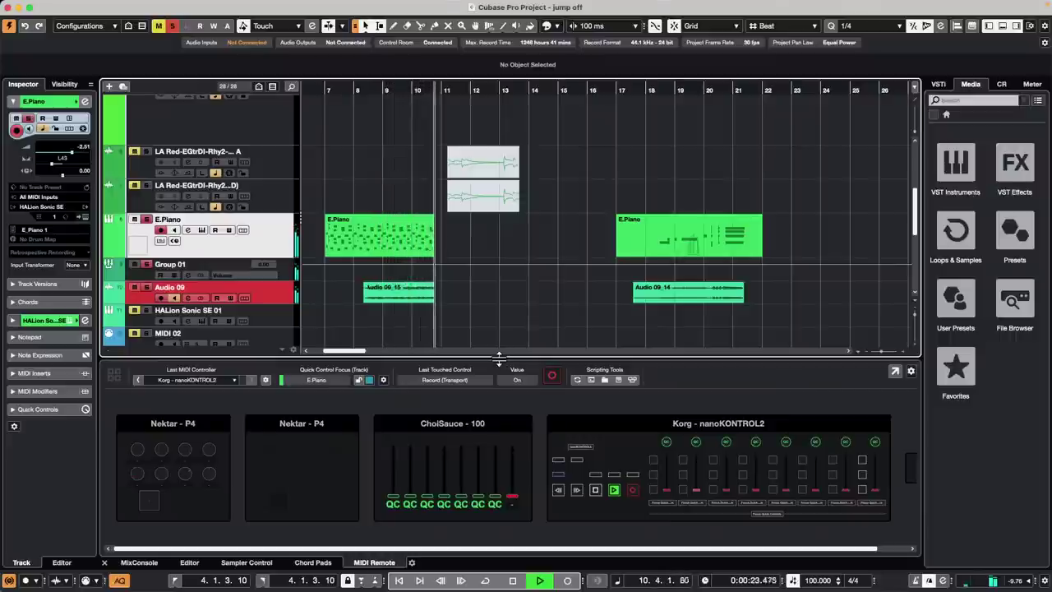
{"action": "key", "text": "space"}
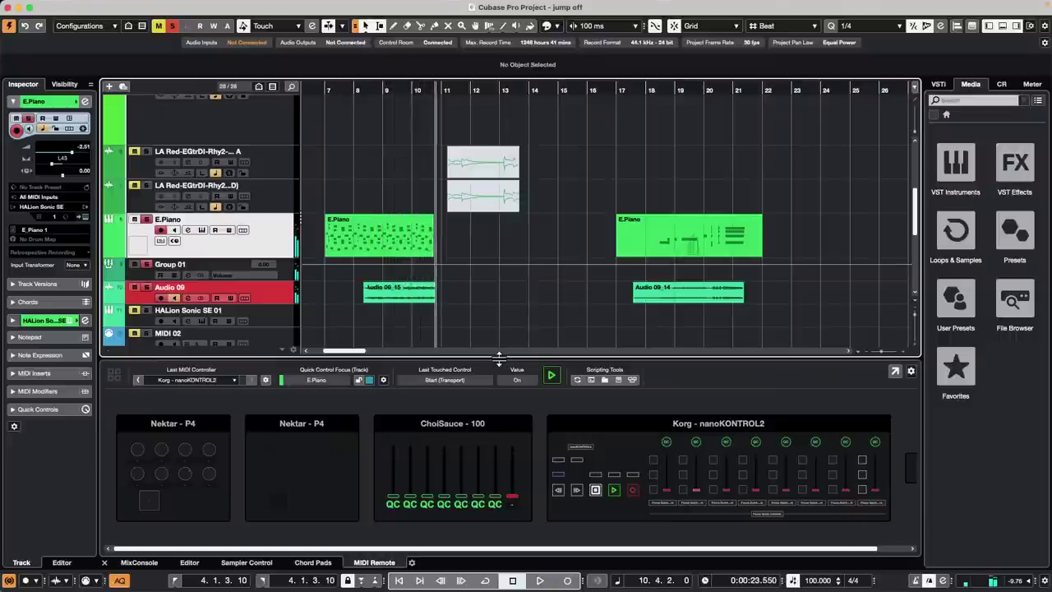
{"action": "left_click", "coordinate": [281, 264]}
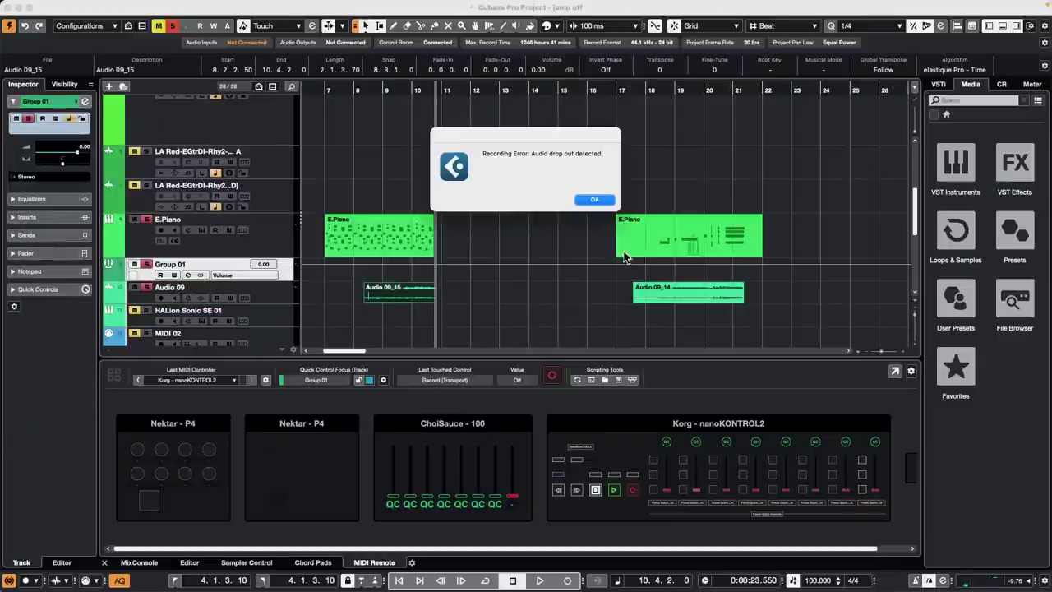
{"action": "left_click", "coordinate": [586, 200]}
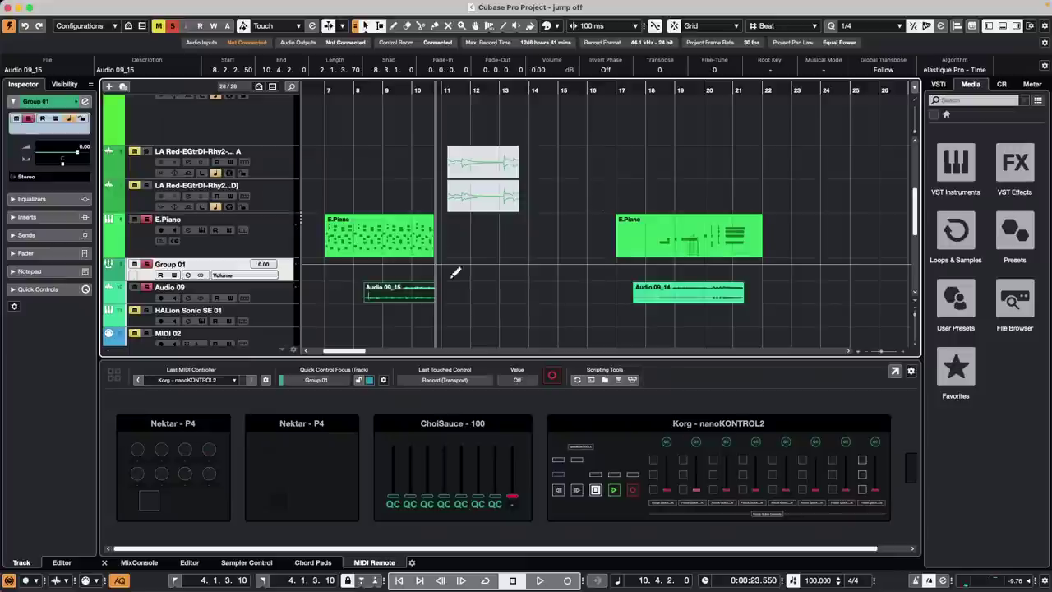
- Audition the new recording on the Audio 09 track with the Play tool
{"action": "right_click", "coordinate": [380, 306]}
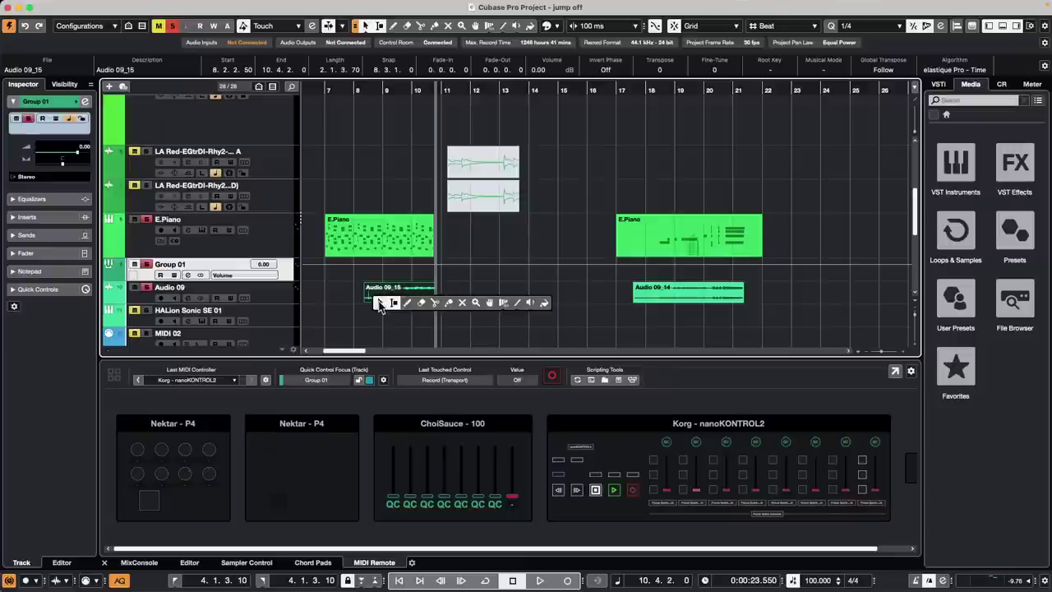
{"action": "left_click", "coordinate": [534, 305]}
{"action": "left_click_drag", "start_coordinate": [390, 289], "coordinate": [393, 286]}
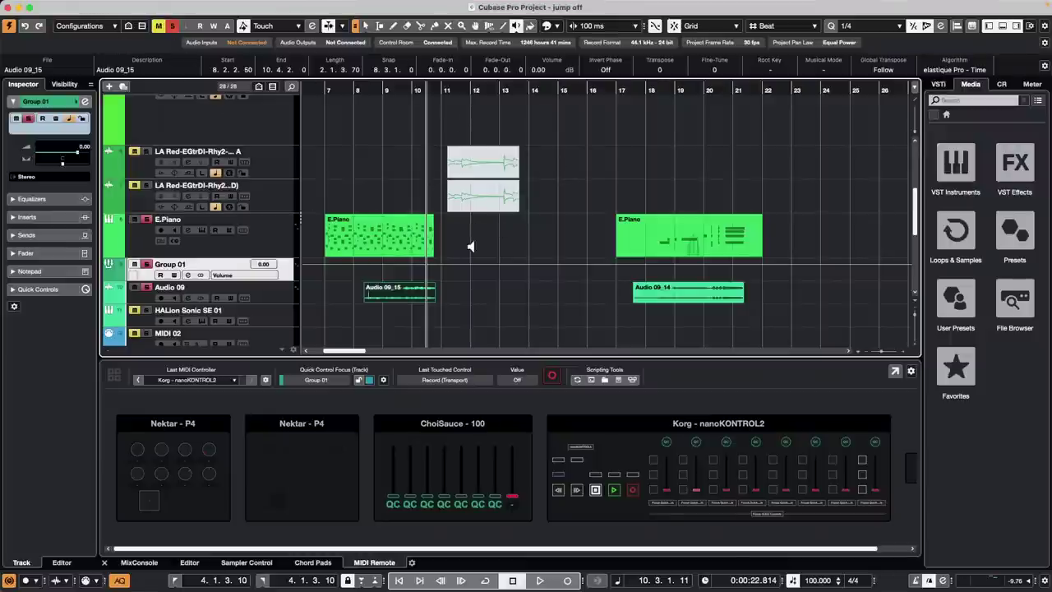
- Set the Default Send Level to -6 dB in the VST preferences and apply the change
{"action": "mouse_move", "coordinate": [113, 7]}
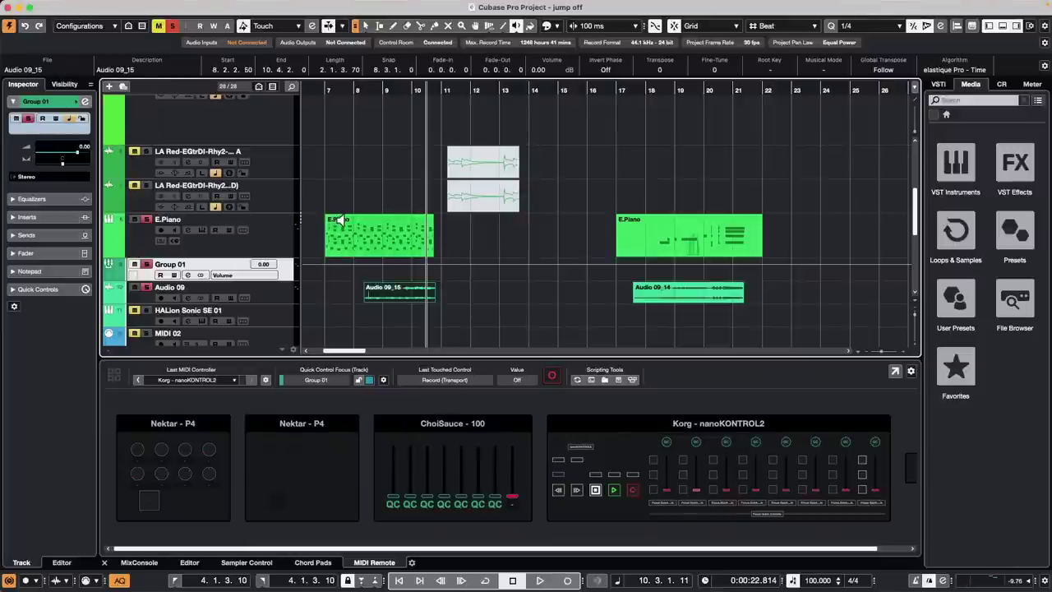
{"action": "left_click", "coordinate": [274, 237]}
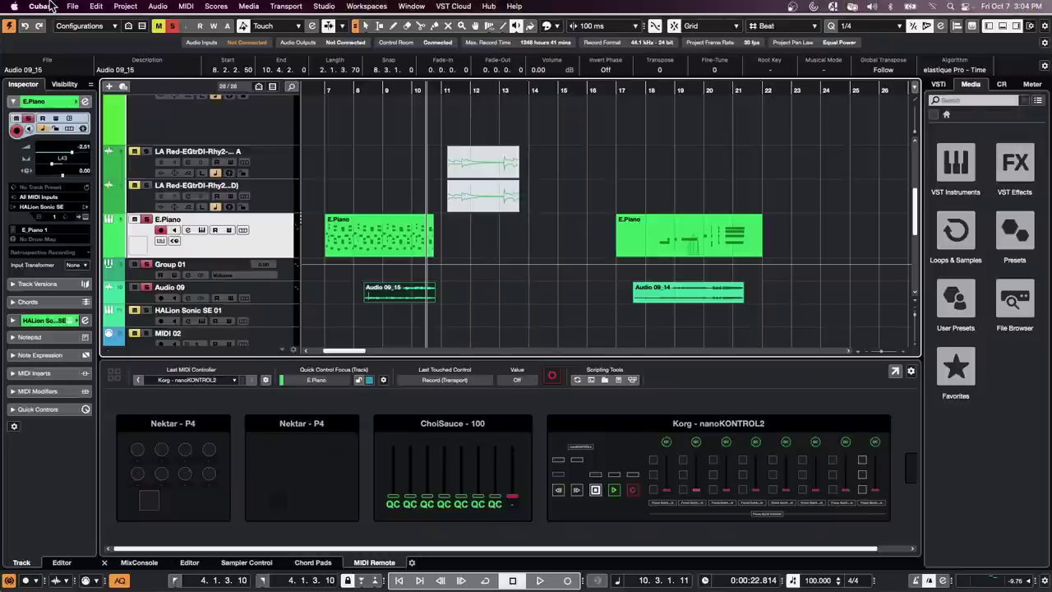
{"action": "left_click", "coordinate": [47, 5]}
{"action": "left_click", "coordinate": [57, 41]}
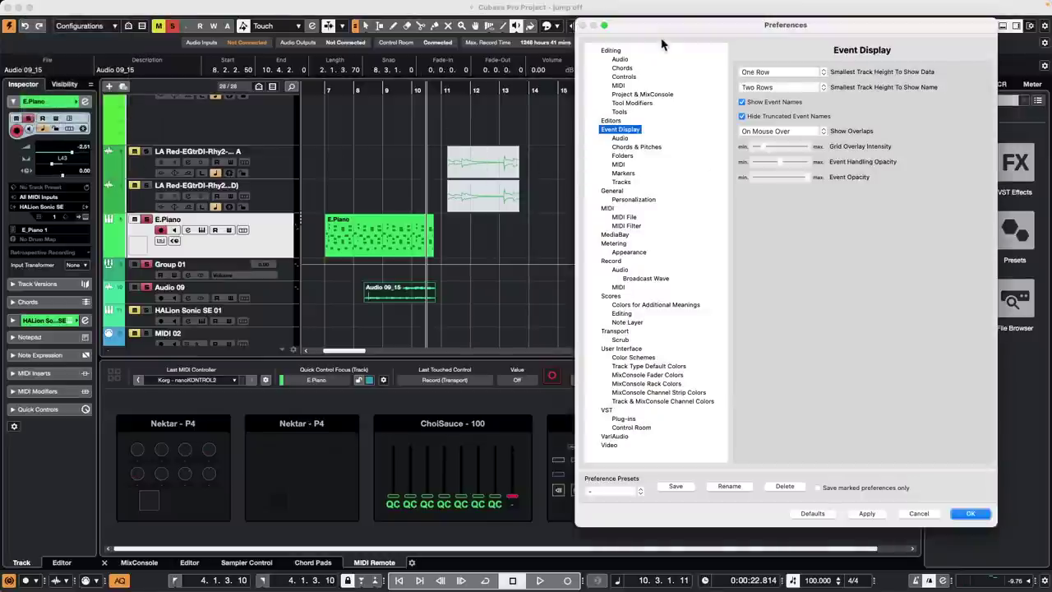
{"action": "left_click_drag", "start_coordinate": [658, 33], "coordinate": [250, 40]}
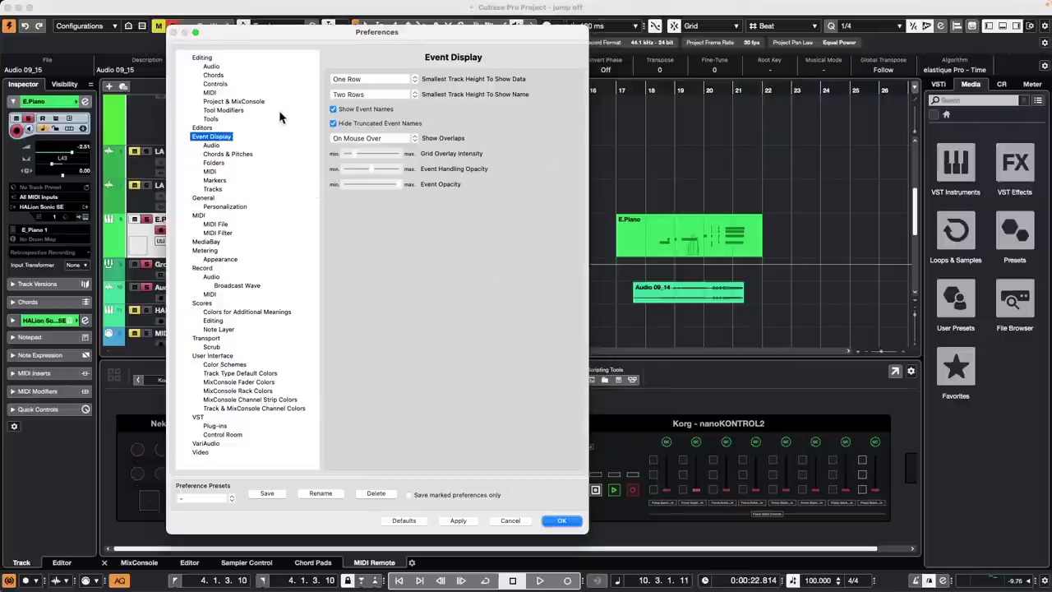
{"action": "left_click", "coordinate": [197, 418]}
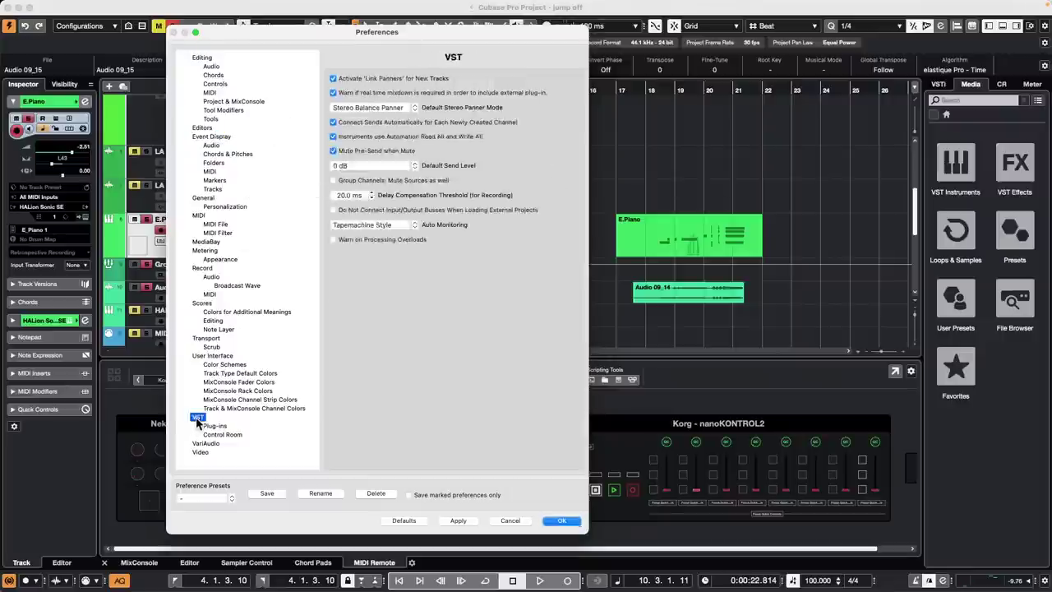
{"action": "left_click", "coordinate": [402, 167]}
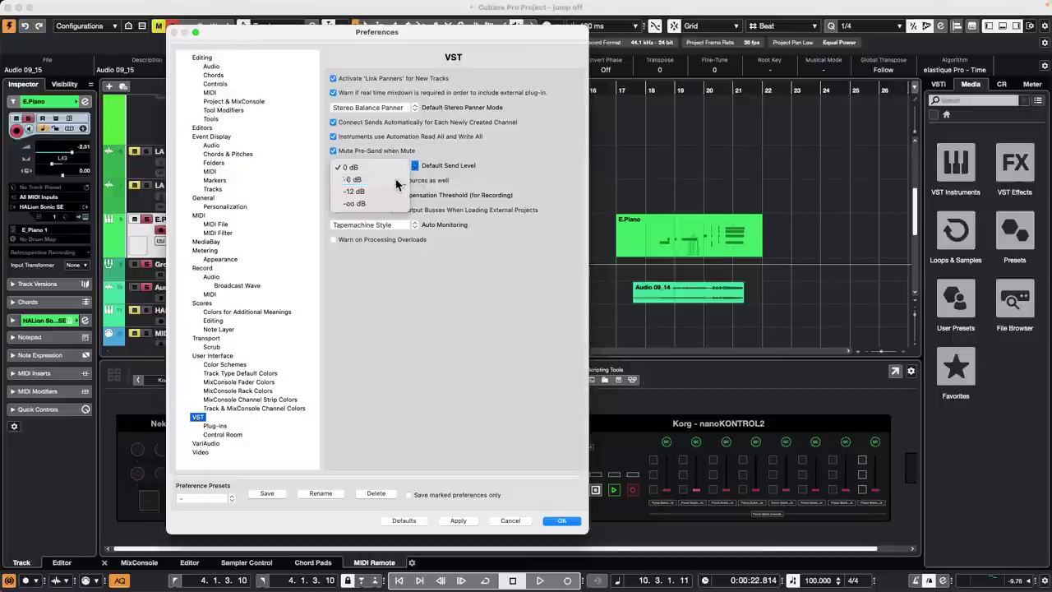
{"action": "left_click", "coordinate": [354, 174]}
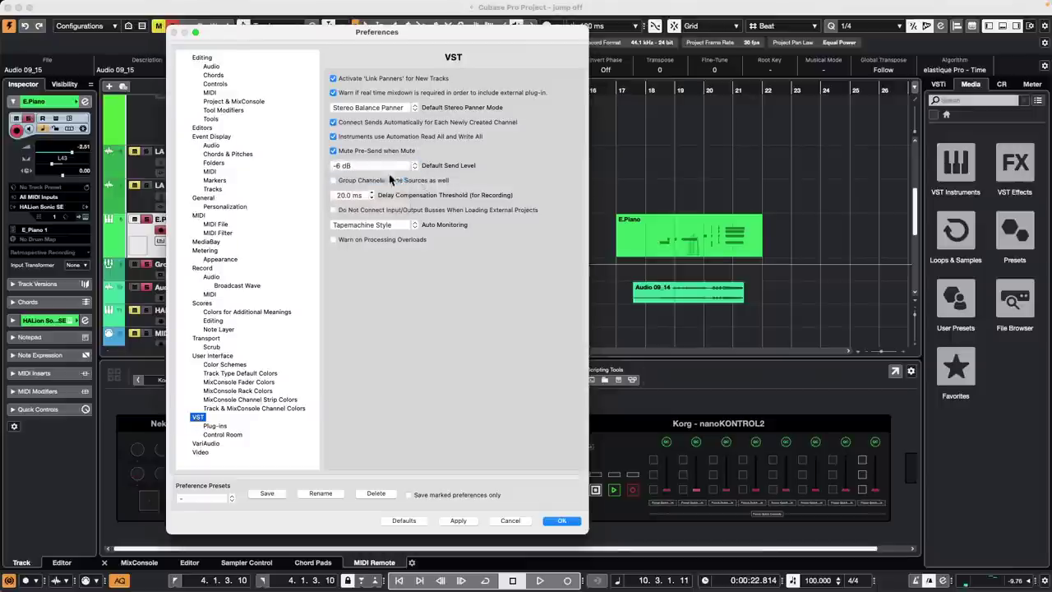
{"action": "left_click", "coordinate": [562, 522]}
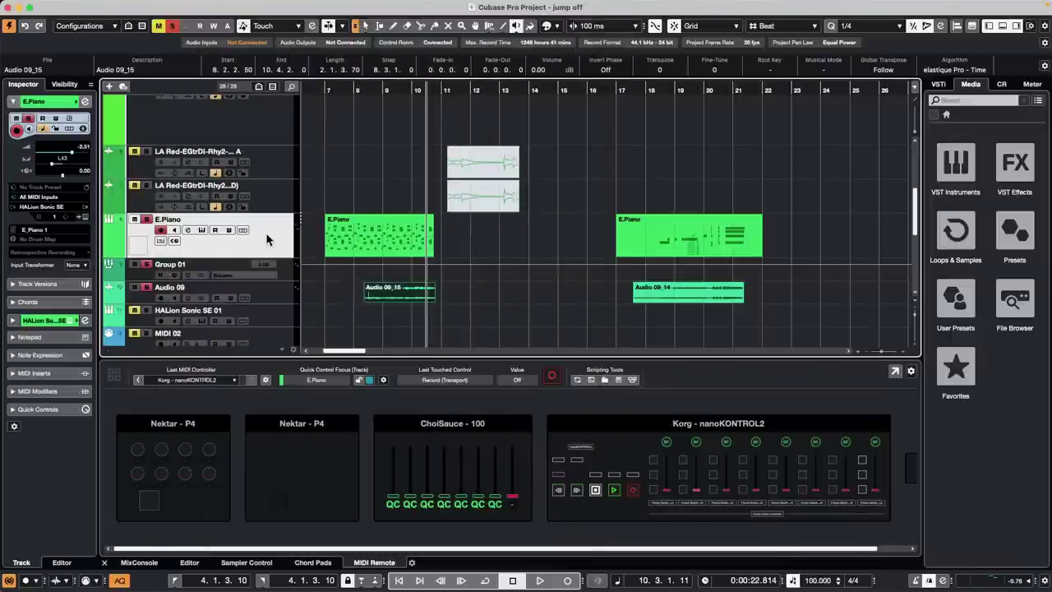
- Add a stereo REVelation FX channel to the first send of the Audio 09 track
{"action": "left_click", "coordinate": [269, 296]}
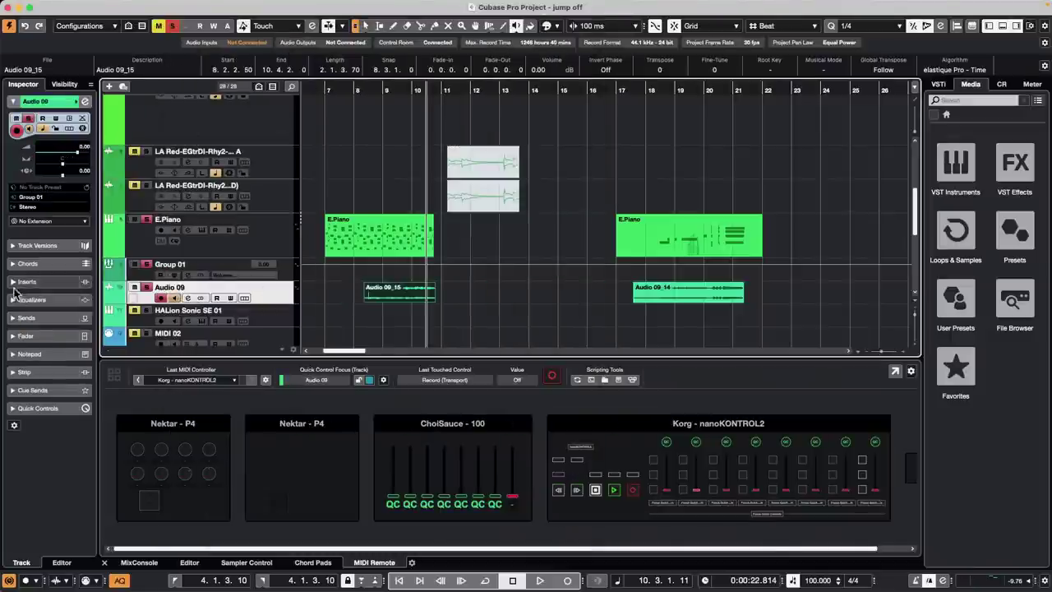
{"action": "left_click", "coordinate": [51, 282]}
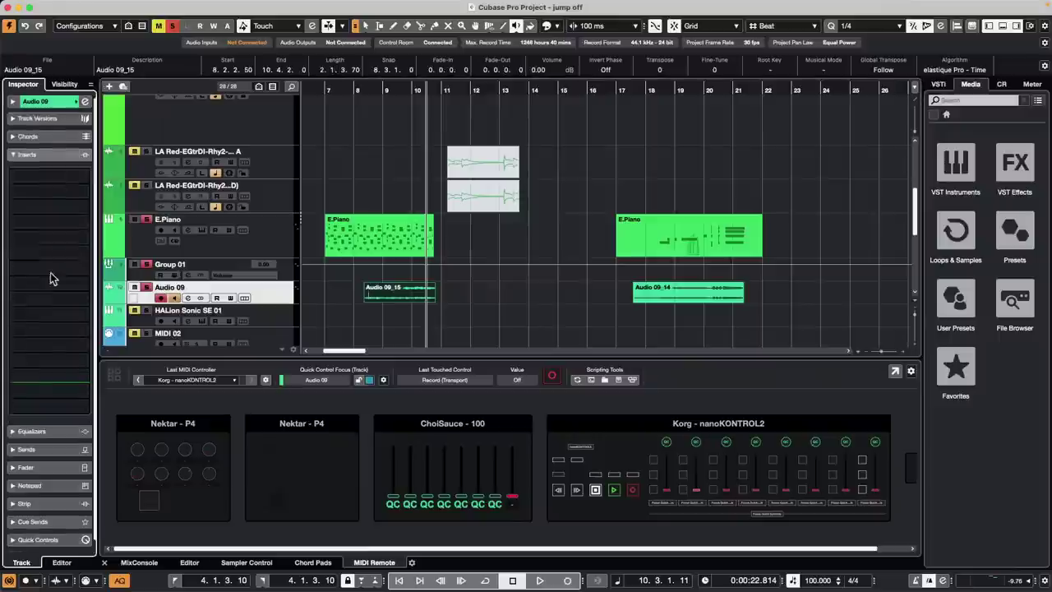
{"action": "left_click", "coordinate": [58, 137]}
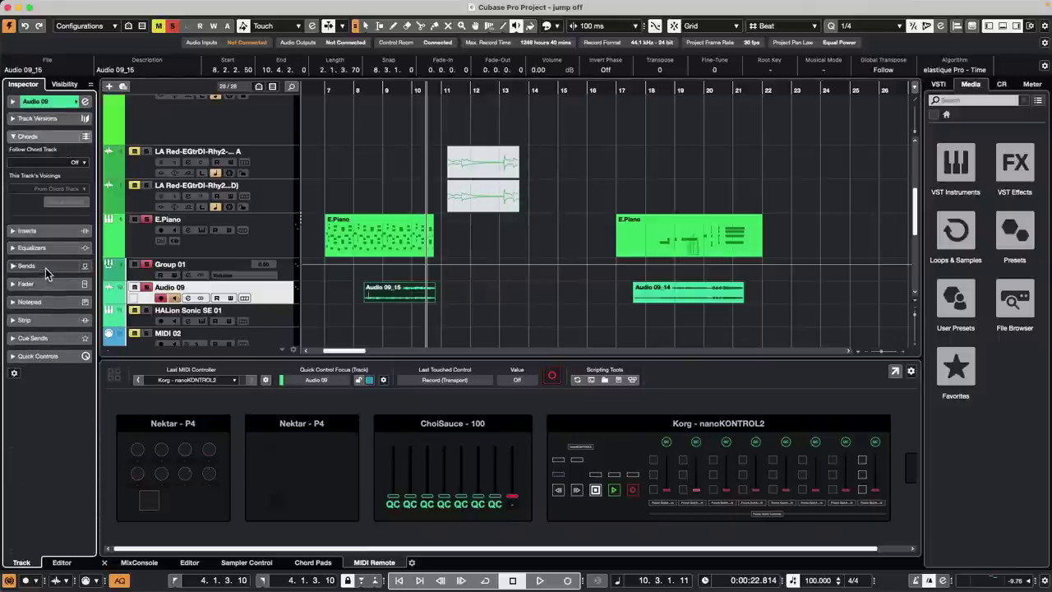
{"action": "left_click", "coordinate": [45, 267]}
{"action": "right_click", "coordinate": [41, 212]}
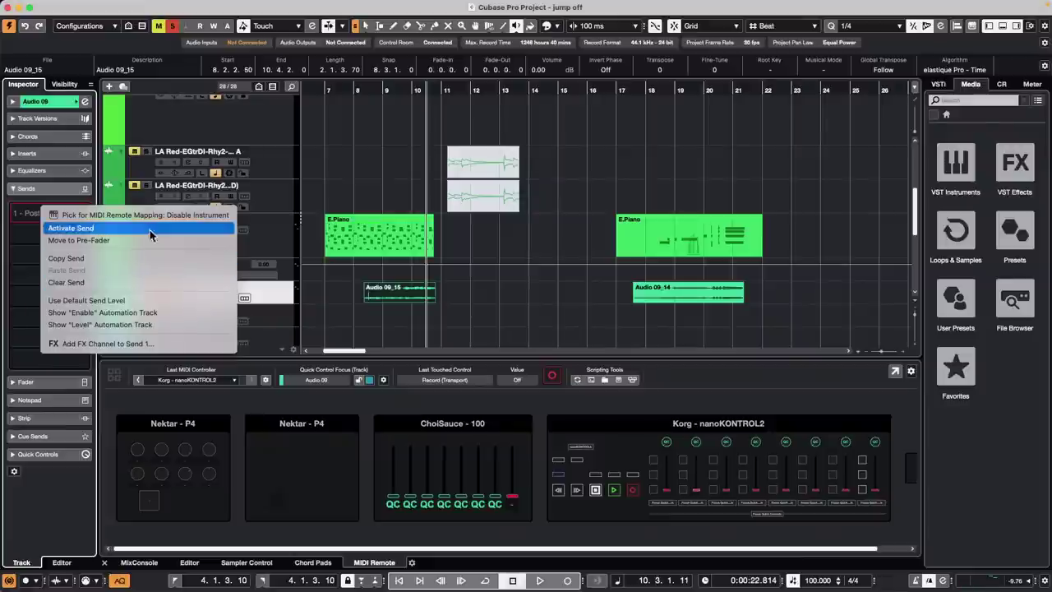
{"action": "left_click", "coordinate": [129, 339]}
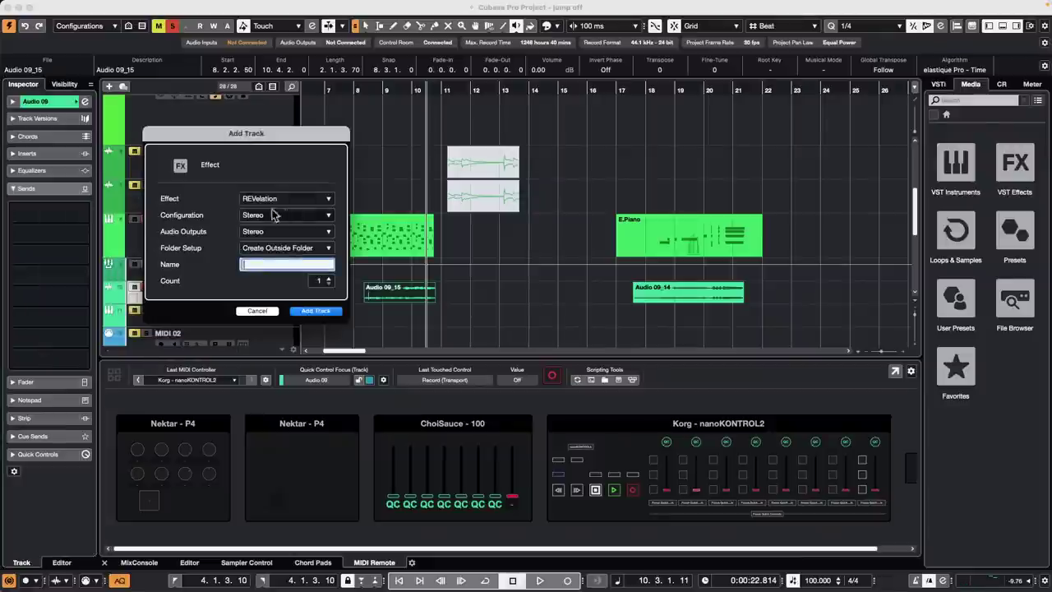
{"action": "left_click", "coordinate": [315, 311]}
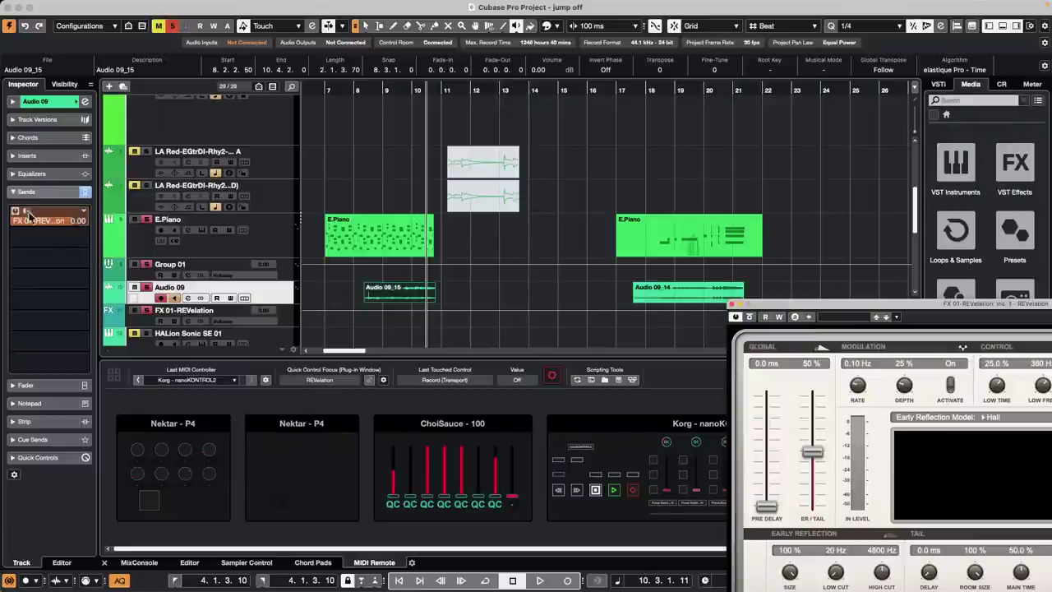
- Close the jump off, Amos Moses - GO-02 and two empty untitled projects without saving
{"action": "left_click", "coordinate": [8, 8]}
{"action": "left_click", "coordinate": [506, 201]}
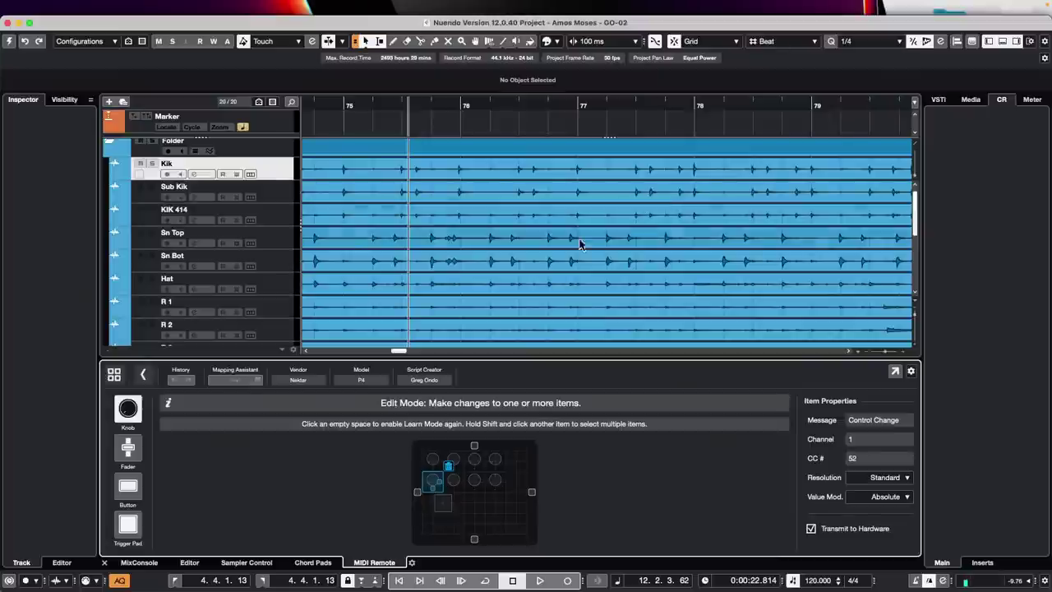
{"action": "left_click", "coordinate": [8, 23]}
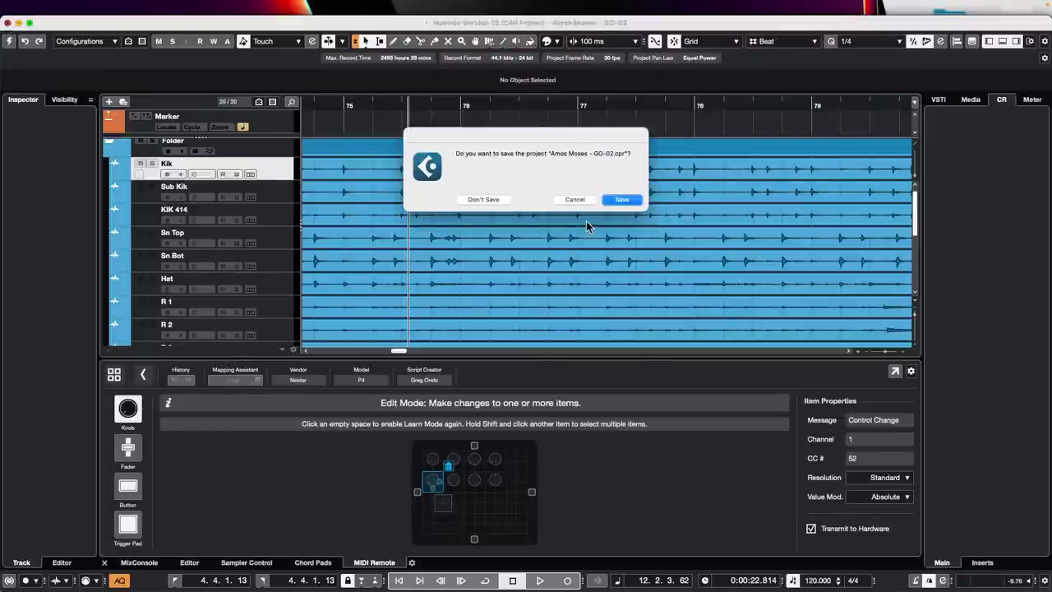
{"action": "left_click", "coordinate": [490, 202]}
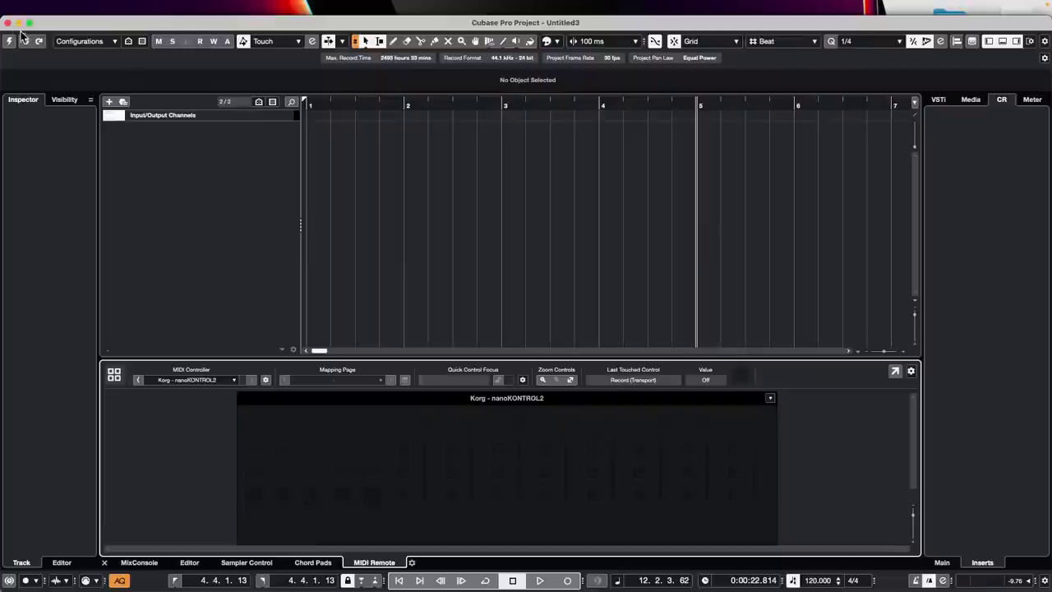
{"action": "left_click", "coordinate": [8, 23]}
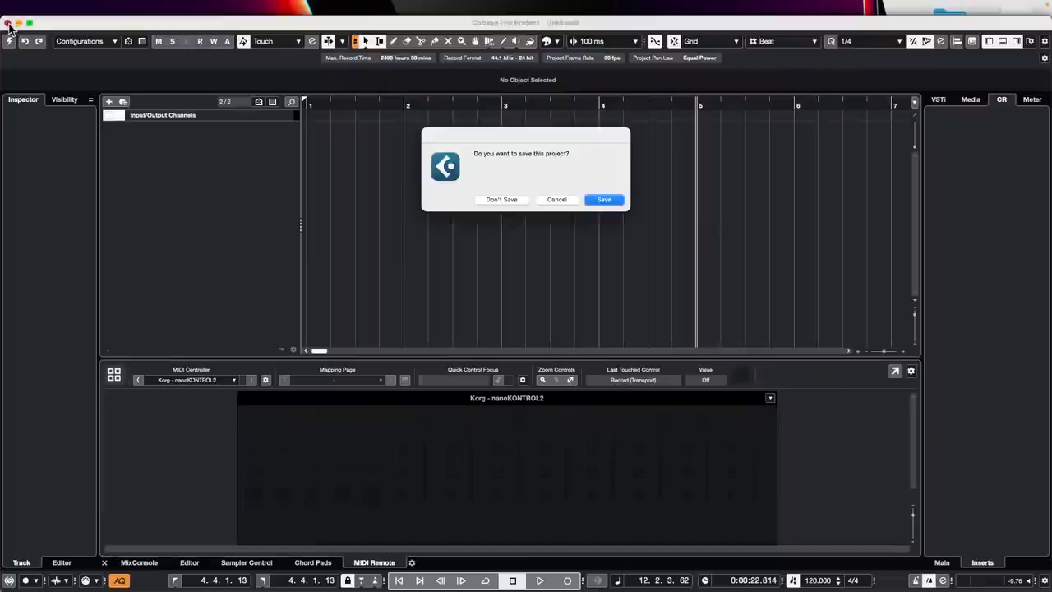
{"action": "left_click", "coordinate": [502, 200]}
{"action": "left_click", "coordinate": [8, 23]}
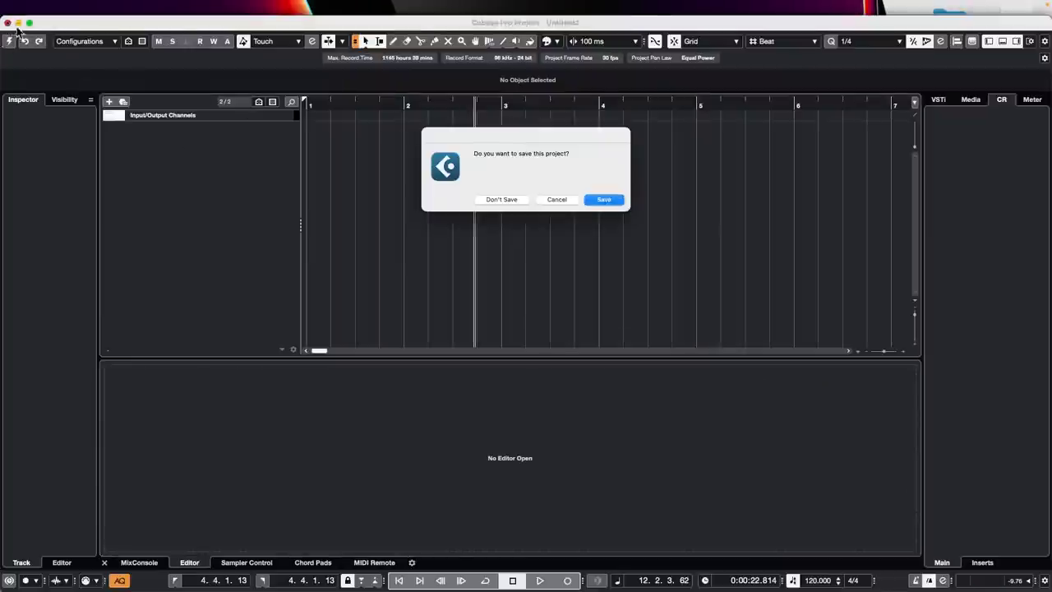
{"action": "left_click", "coordinate": [502, 200]}
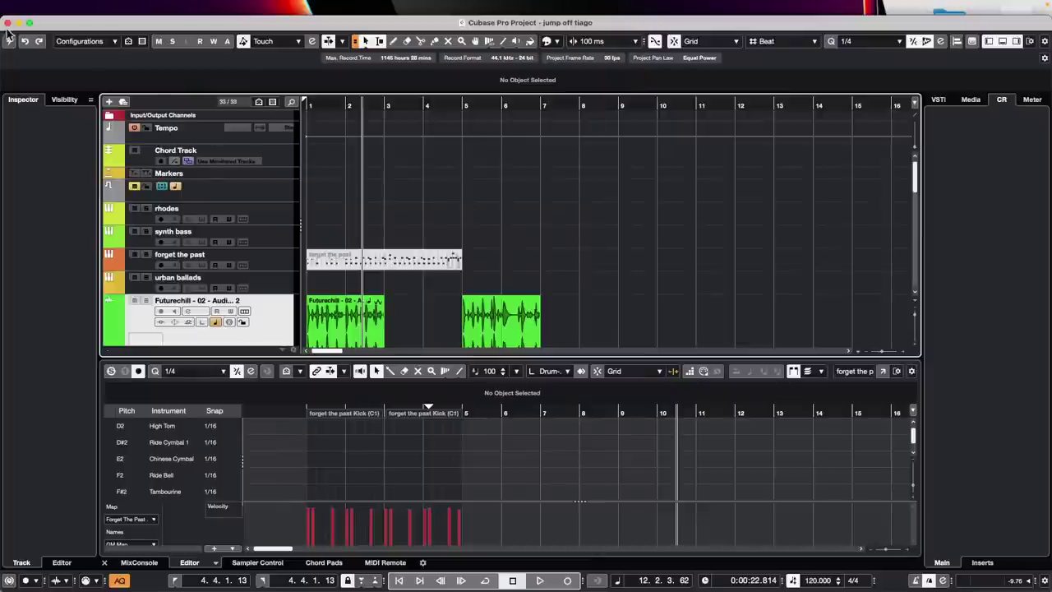
- Close the jump off tiago, bicycle and CX Audio projects without saving
{"action": "left_click", "coordinate": [8, 23]}
{"action": "left_click", "coordinate": [497, 200]}
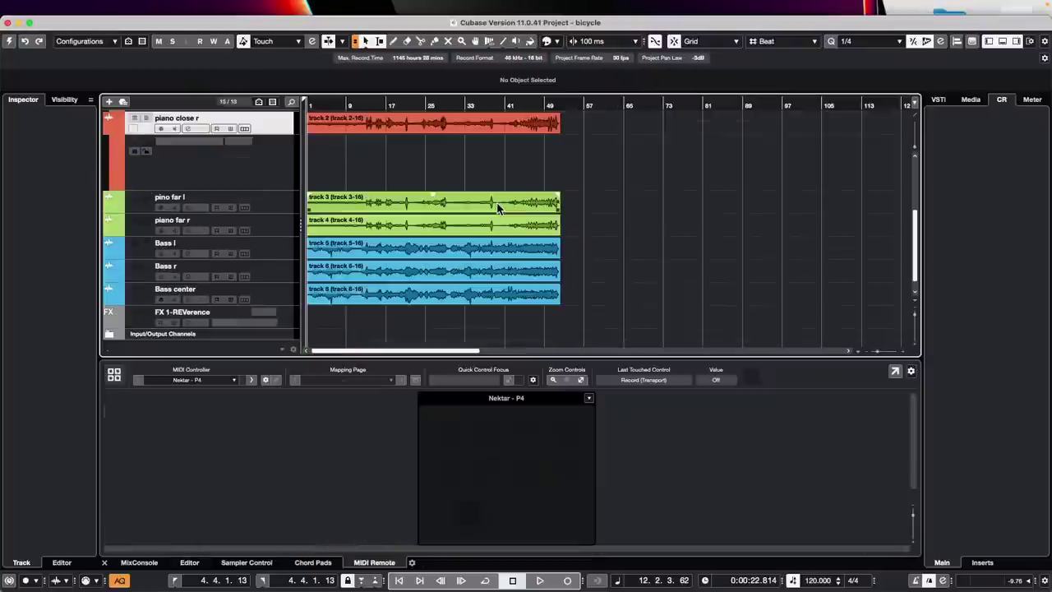
{"action": "left_click", "coordinate": [7, 23]}
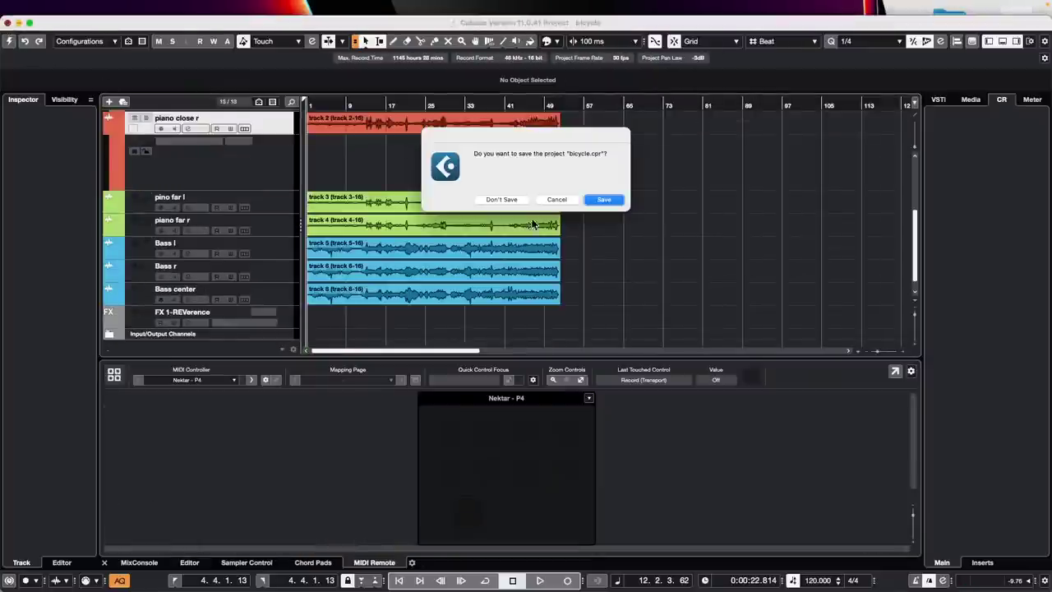
{"action": "left_click", "coordinate": [499, 200]}
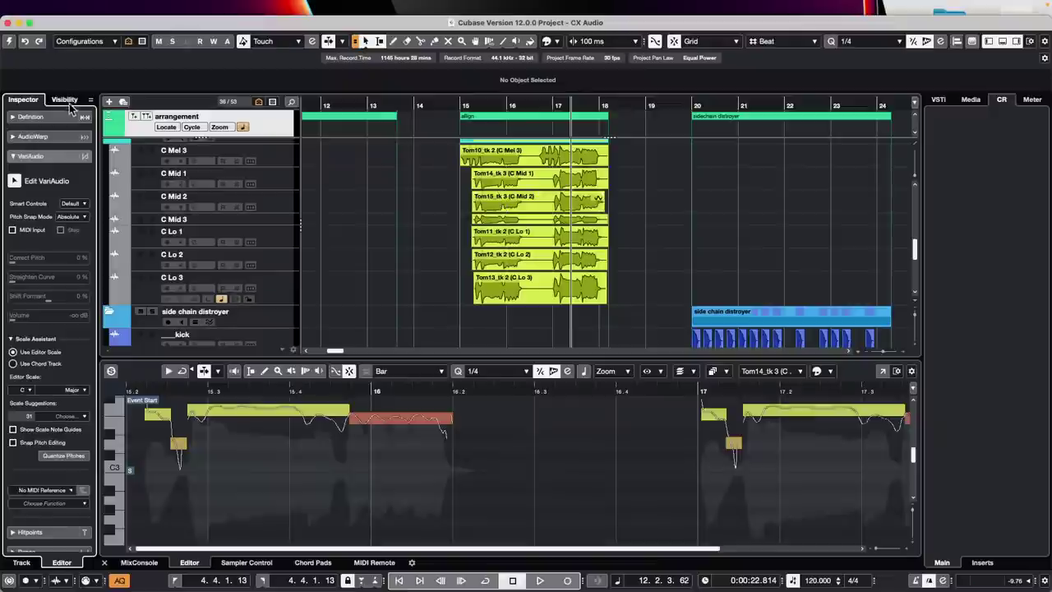
{"action": "left_click", "coordinate": [8, 23]}
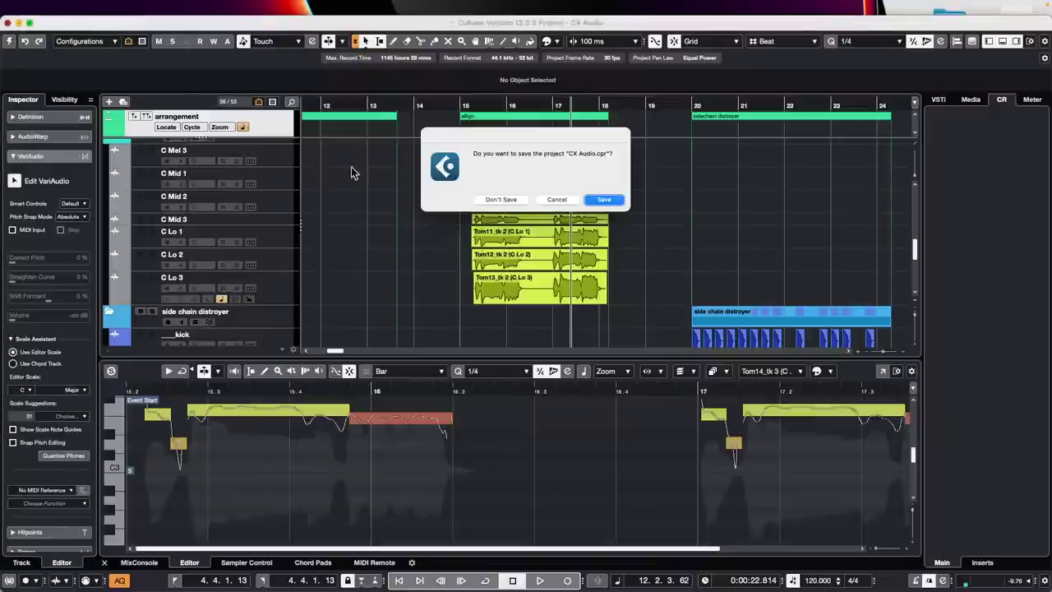
{"action": "left_click", "coordinate": [498, 200]}
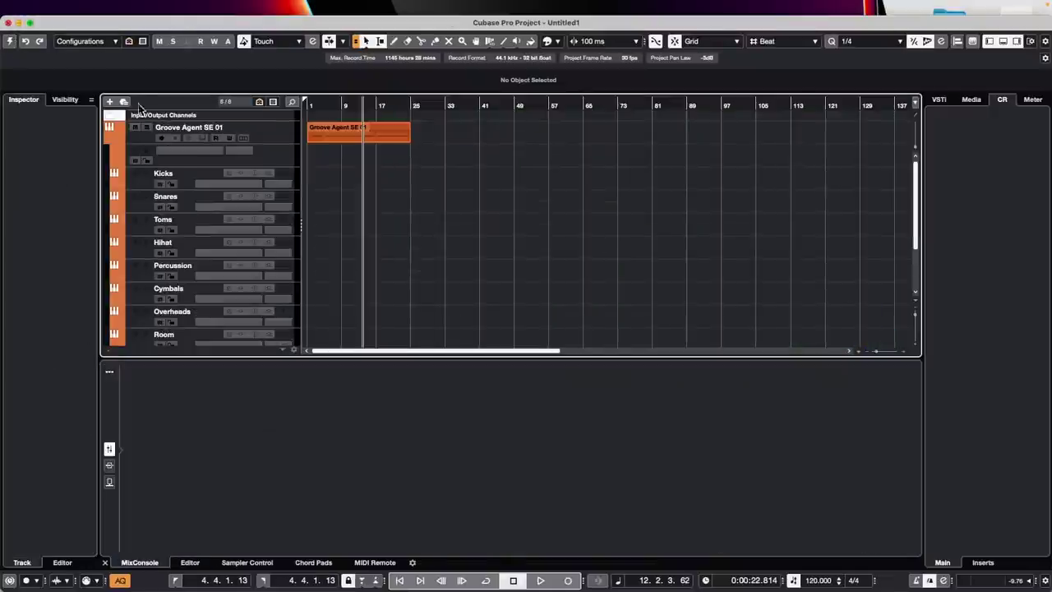
- Close the Untitled1 and comping-01 projects without saving, and quit Cubase
{"action": "left_click", "coordinate": [8, 23]}
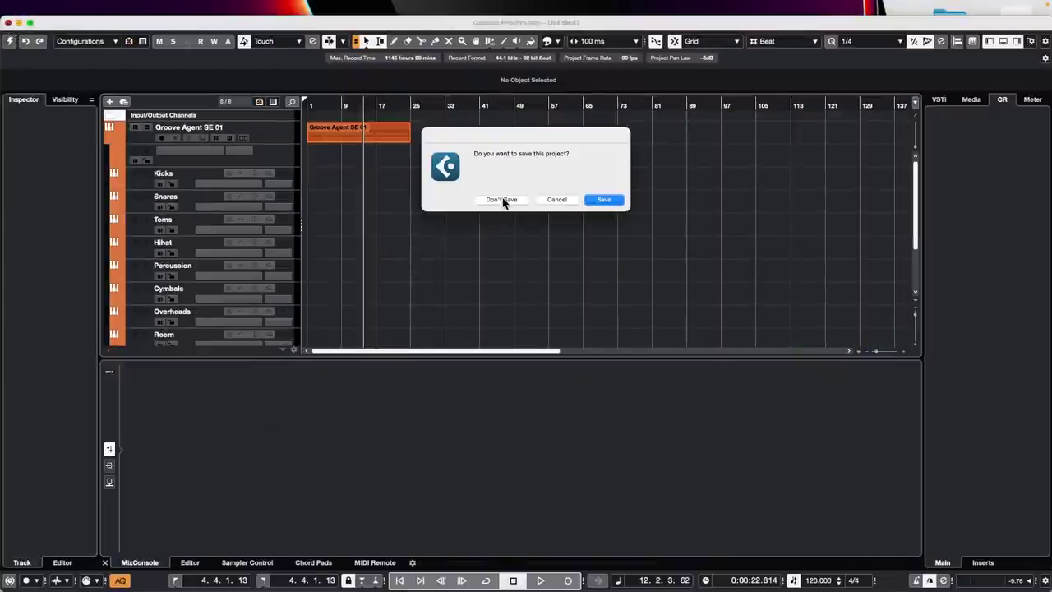
{"action": "left_click", "coordinate": [503, 199]}
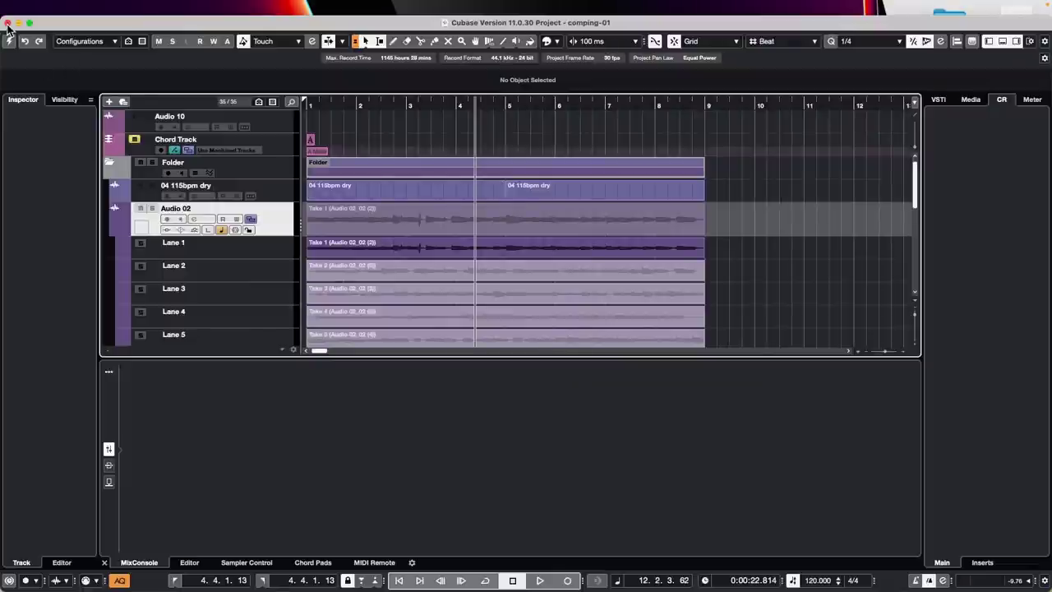
{"action": "left_click", "coordinate": [8, 24]}
{"action": "left_click", "coordinate": [498, 201]}
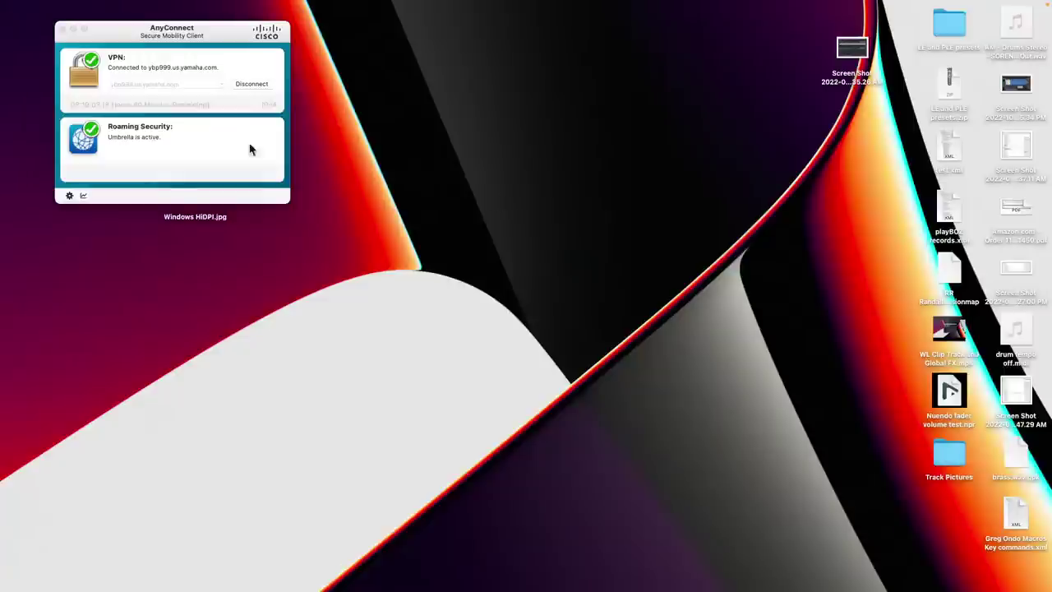
{"action": "left_click", "coordinate": [42, 6]}
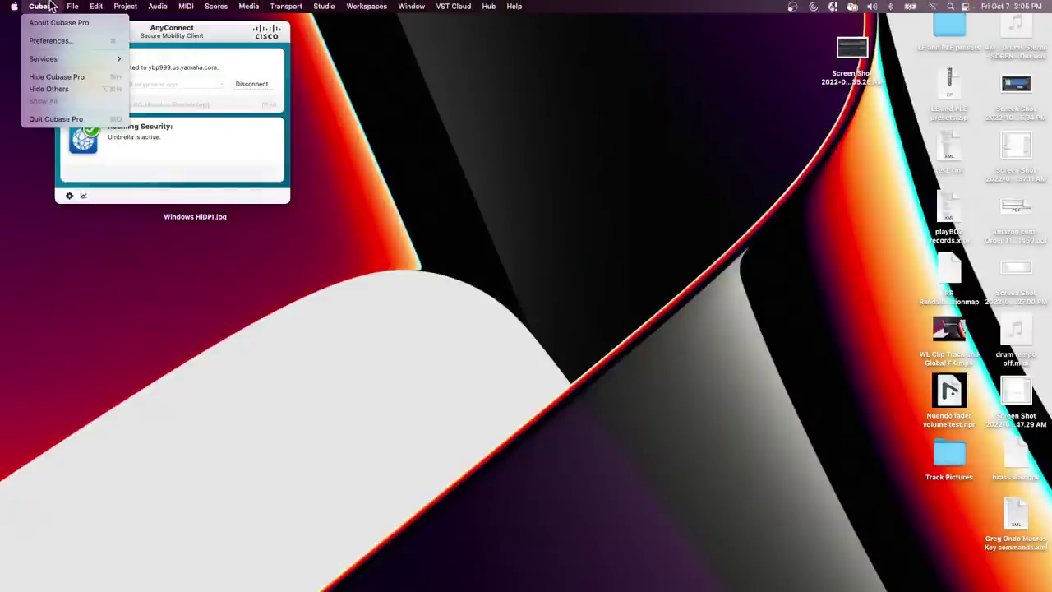
{"action": "left_click", "coordinate": [61, 120]}
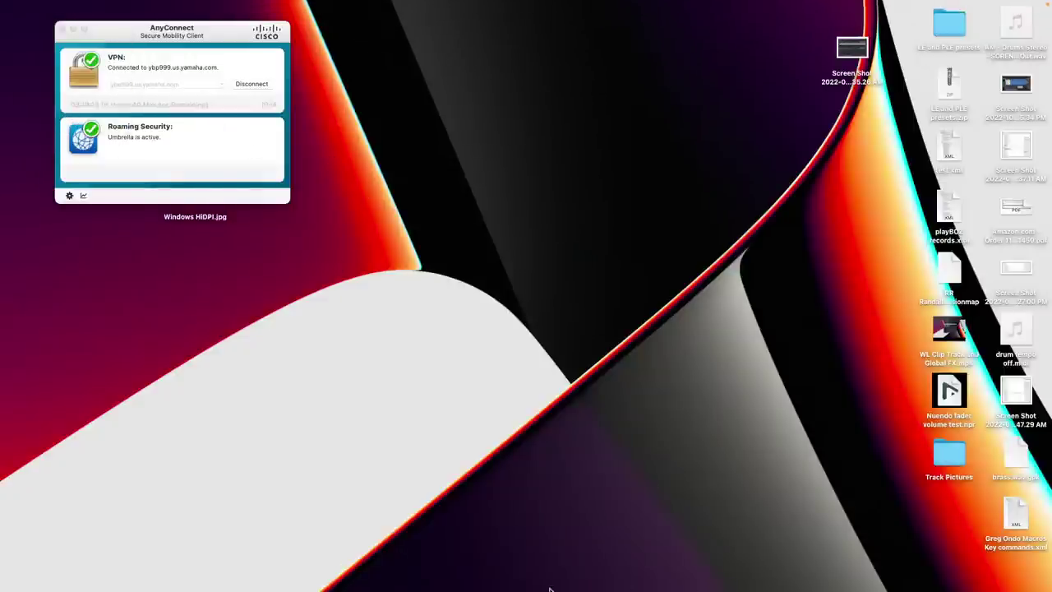
- Relaunch Cubase 12 and create an empty project
{"action": "mouse_move", "coordinate": [489, 590]}
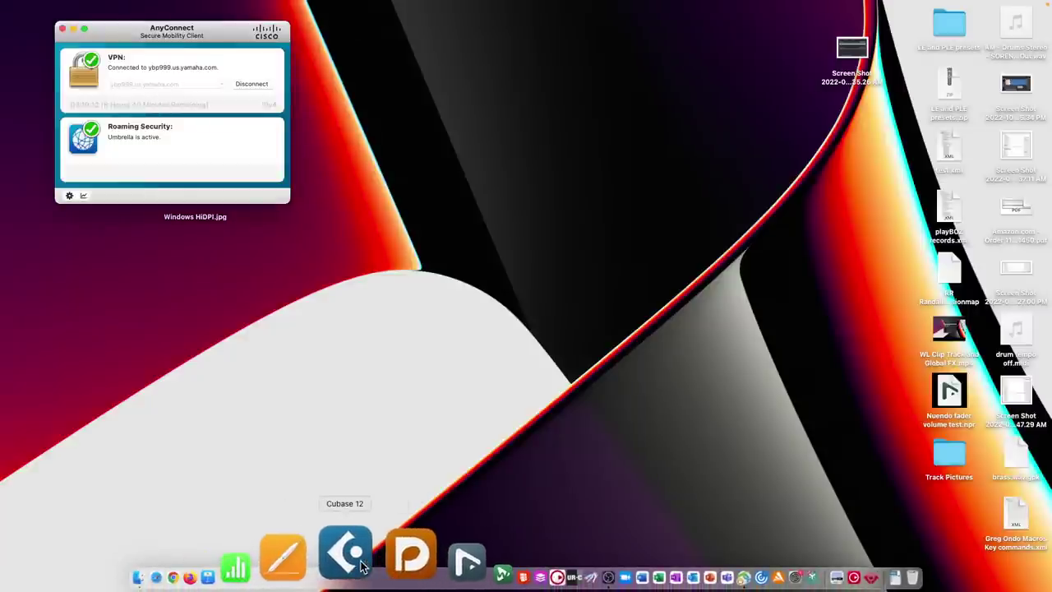
{"action": "left_click", "coordinate": [361, 566]}
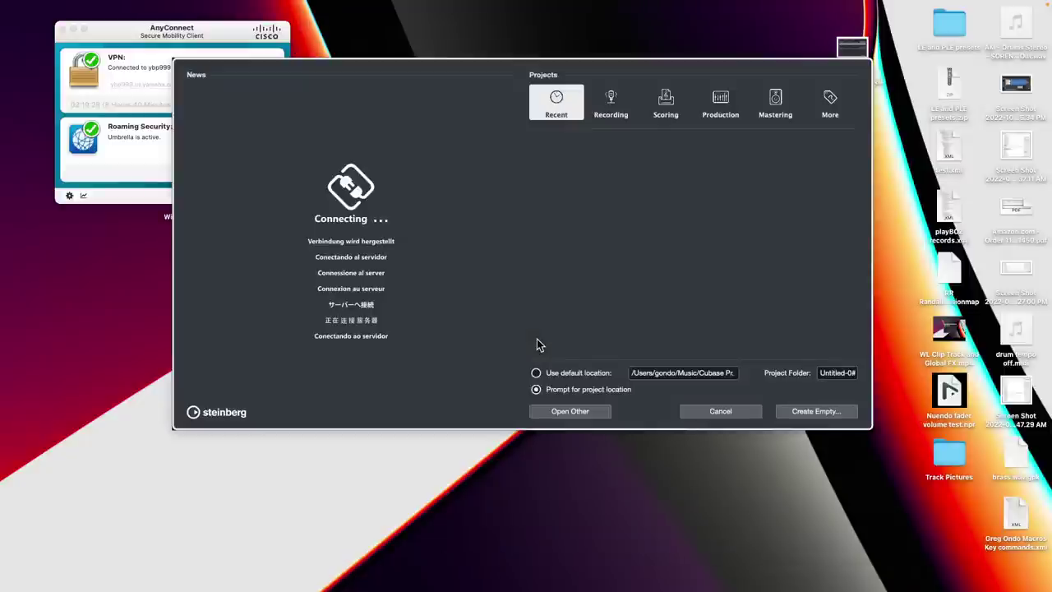
{"action": "left_click", "coordinate": [808, 414]}
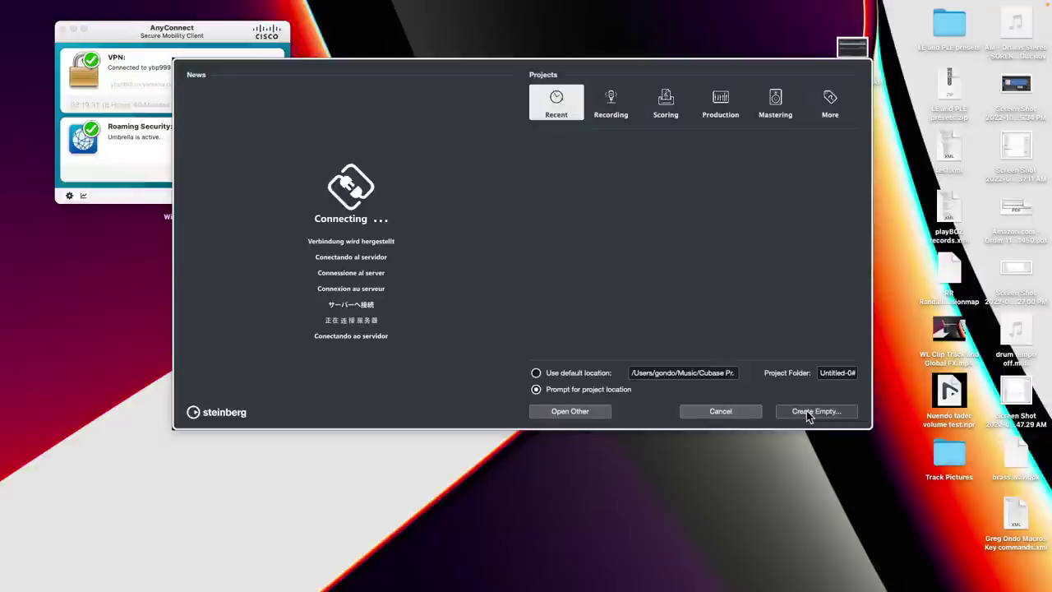
{"action": "left_click", "coordinate": [831, 381]}
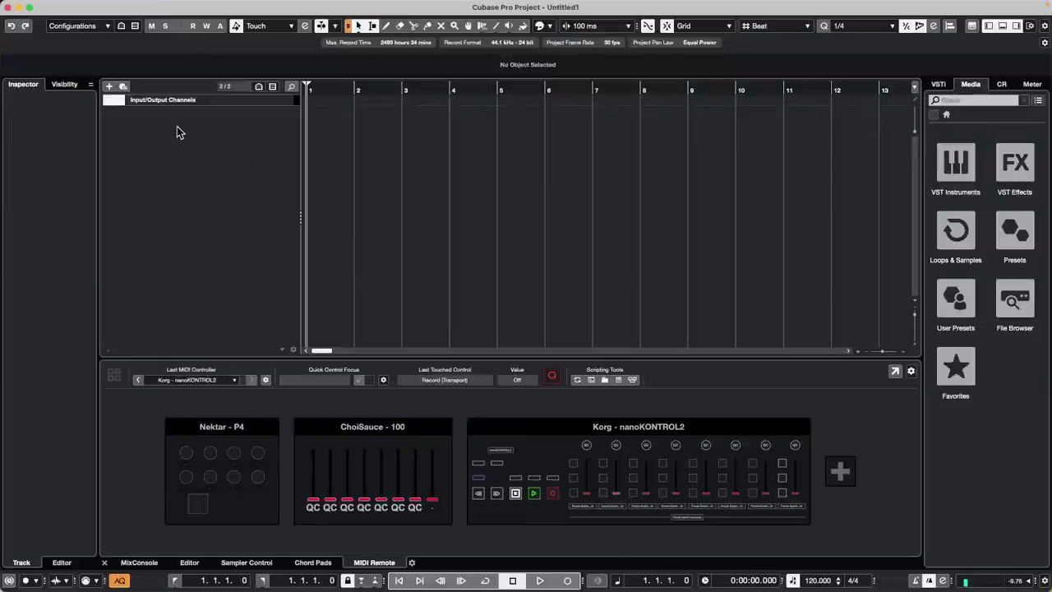
- Add one stereo audio track with UR24C Input 1 as input and Stereo Out as output
{"action": "right_click", "coordinate": [193, 130]}
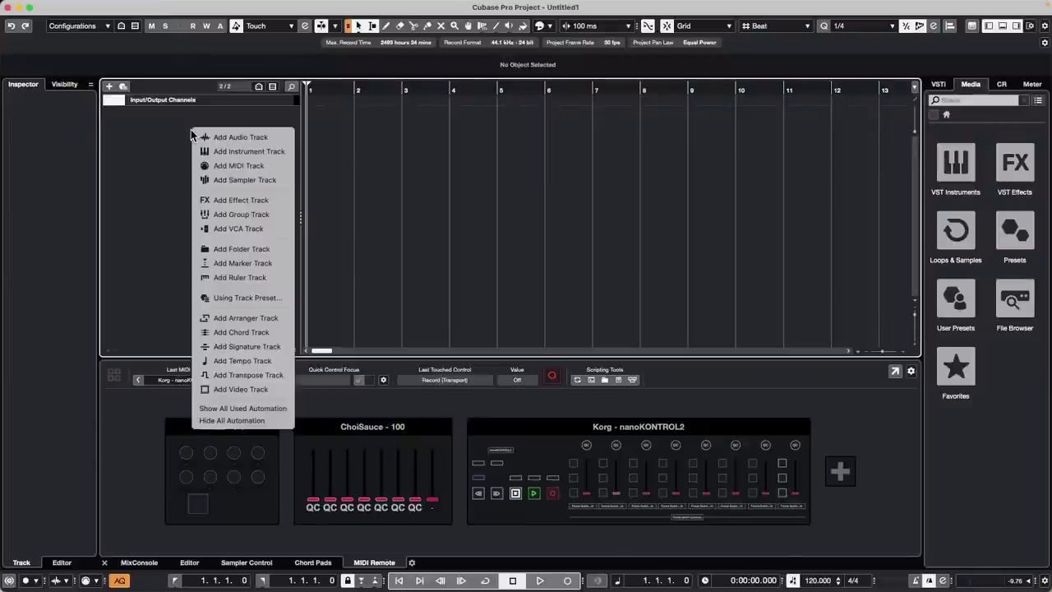
{"action": "left_click", "coordinate": [253, 137]}
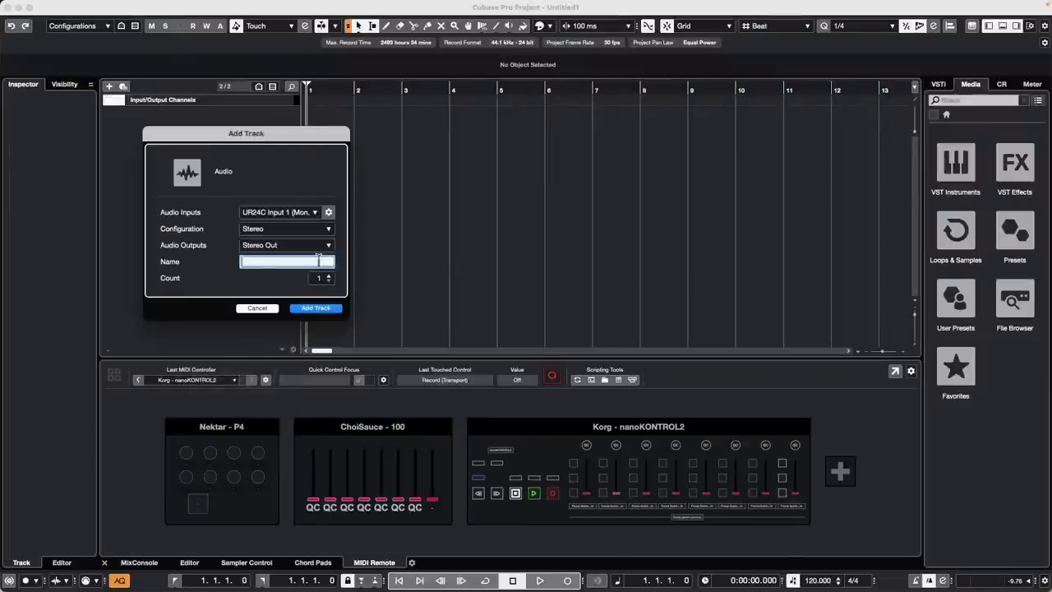
{"action": "left_click", "coordinate": [321, 309]}
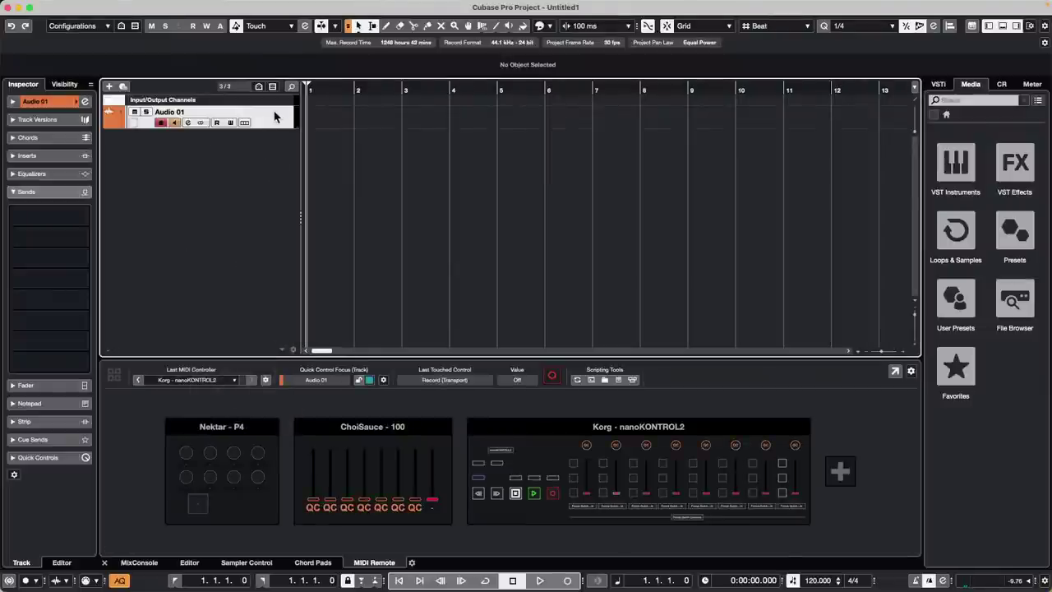
- Add a stereo REVelation FX channel to the selected Audio 01 track and reselect that track to check its send level
{"action": "right_click", "coordinate": [278, 114]}
{"action": "mouse_move", "coordinate": [286, 117]}
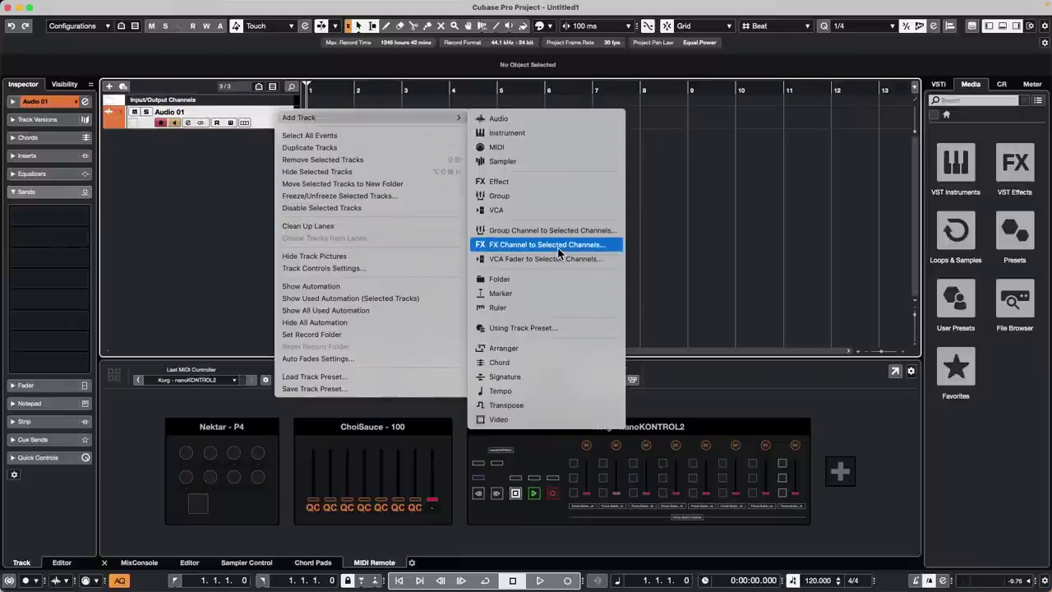
{"action": "left_click", "coordinate": [558, 248]}
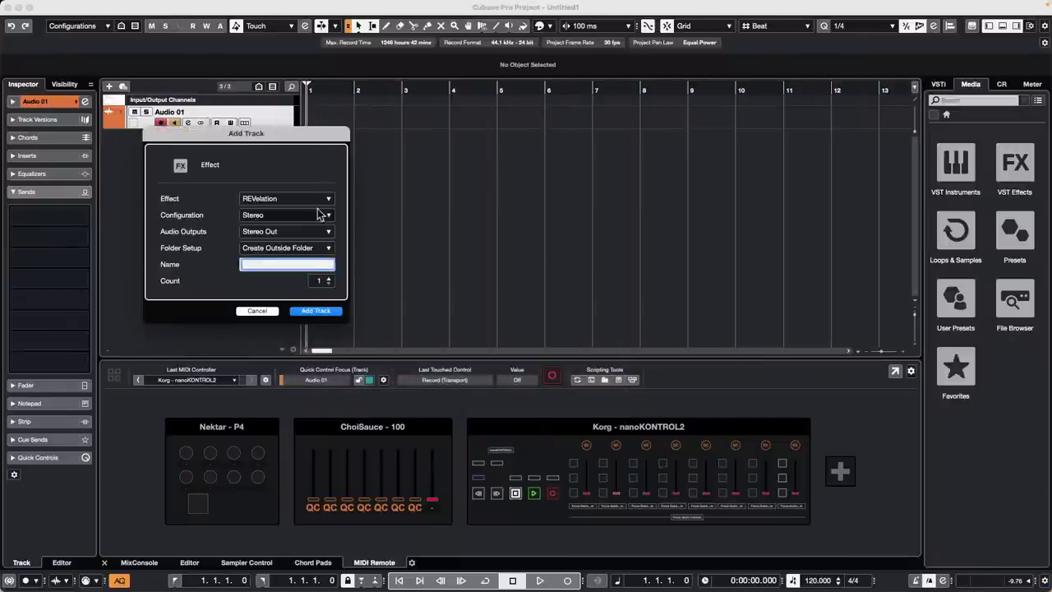
{"action": "left_click", "coordinate": [317, 310]}
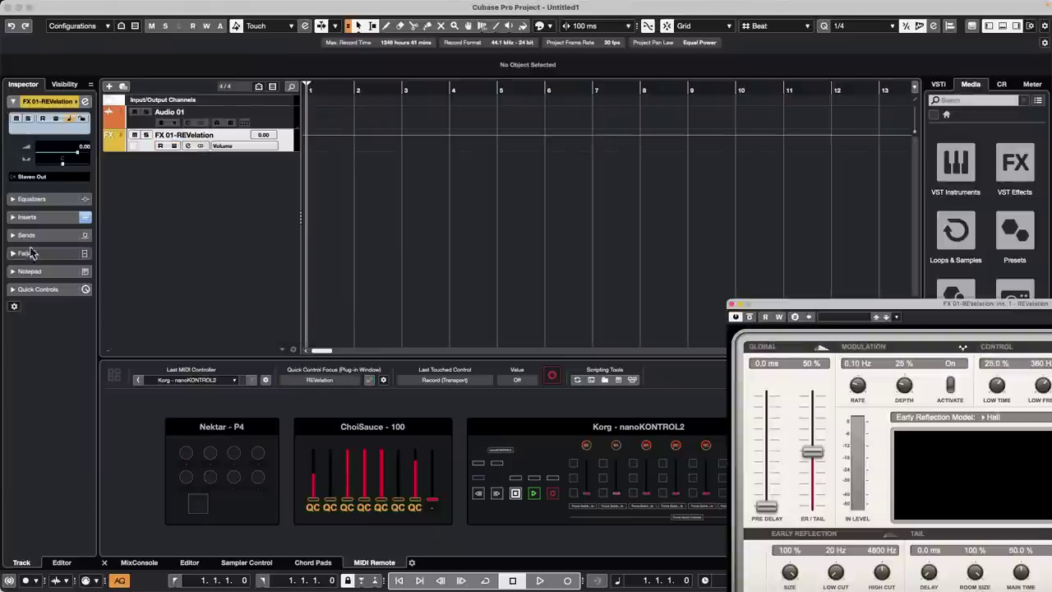
{"action": "left_click", "coordinate": [197, 115]}
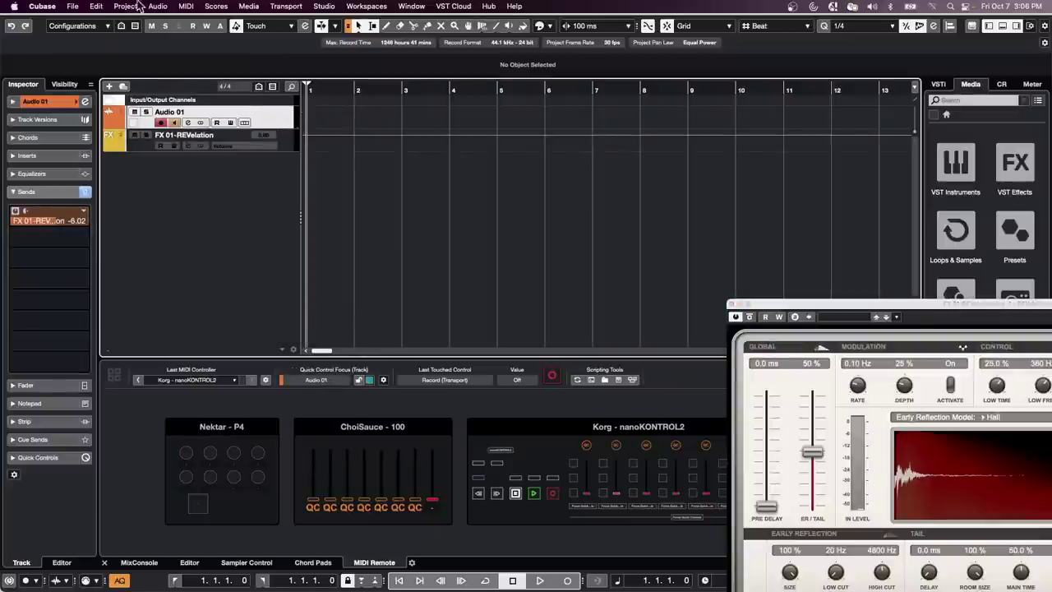
{"action": "left_click", "coordinate": [74, 7]}
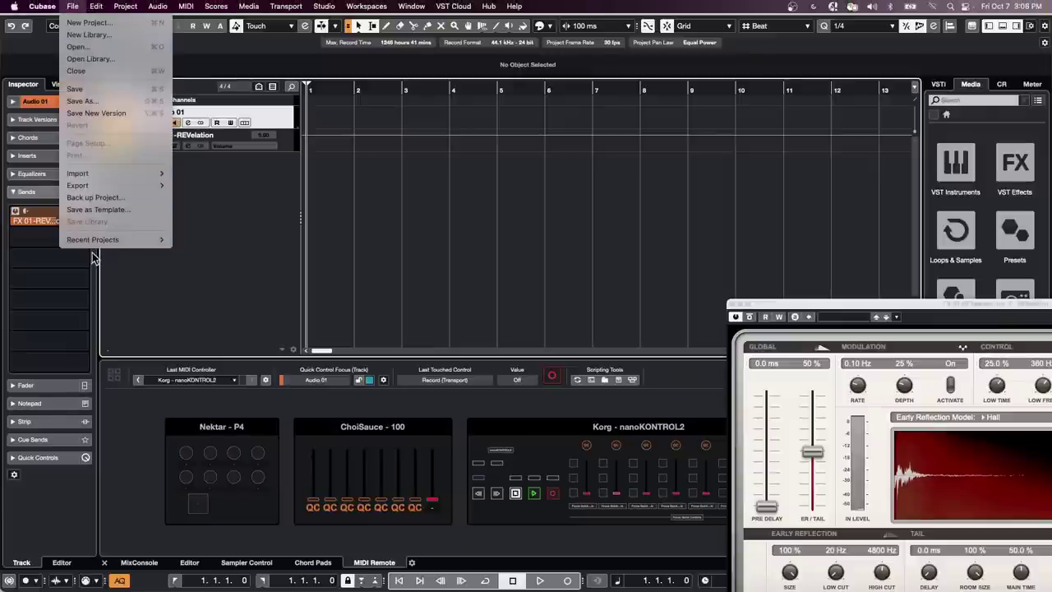
{"action": "mouse_move", "coordinate": [38, 6]}
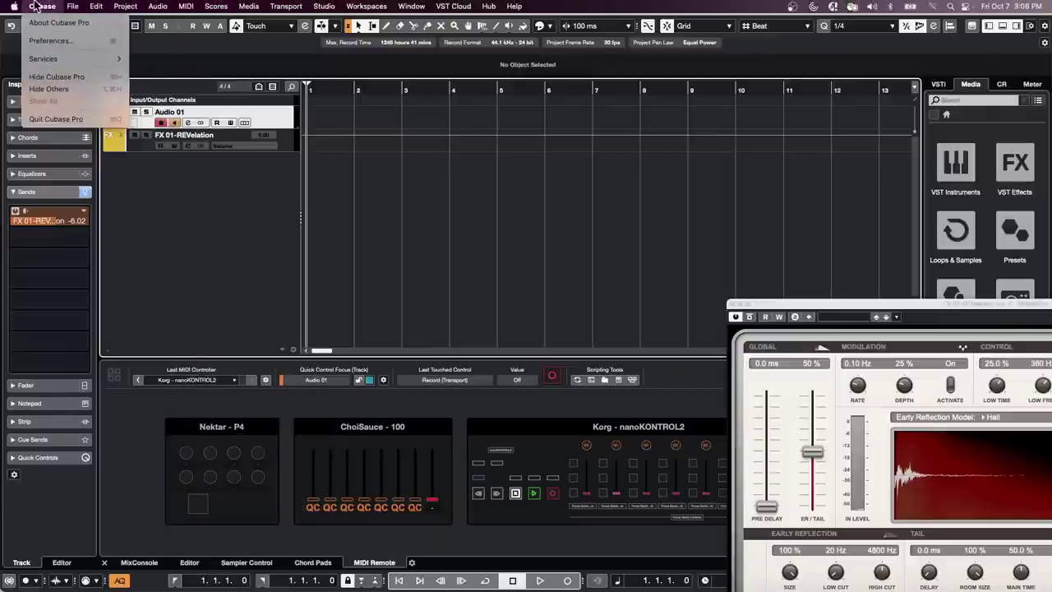
- Check the Default Send Level setting in the VST preferences and close the preferences
{"action": "left_click", "coordinate": [45, 41]}
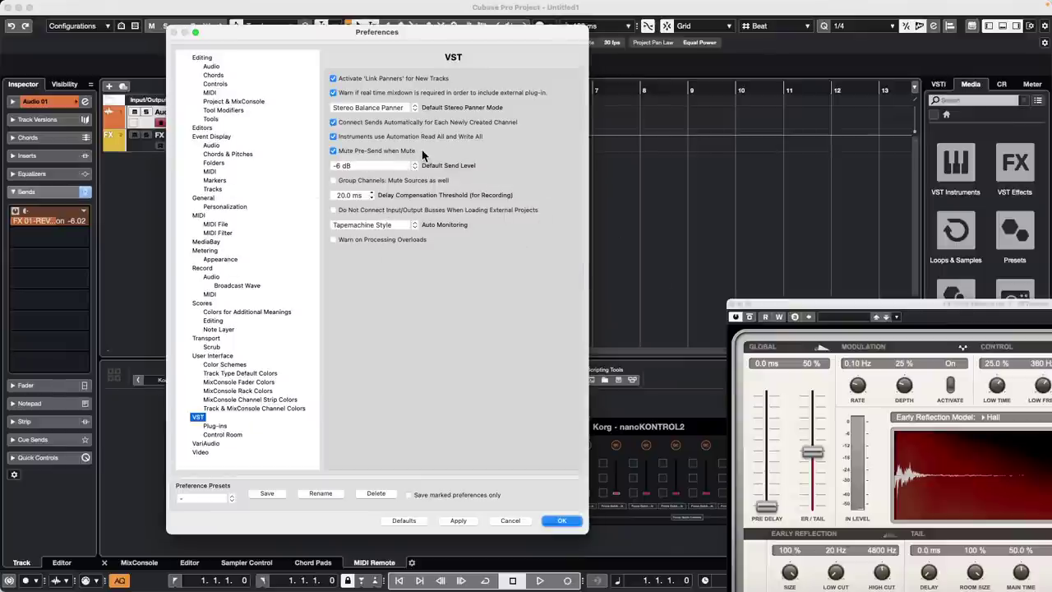
{"action": "left_click", "coordinate": [559, 521]}
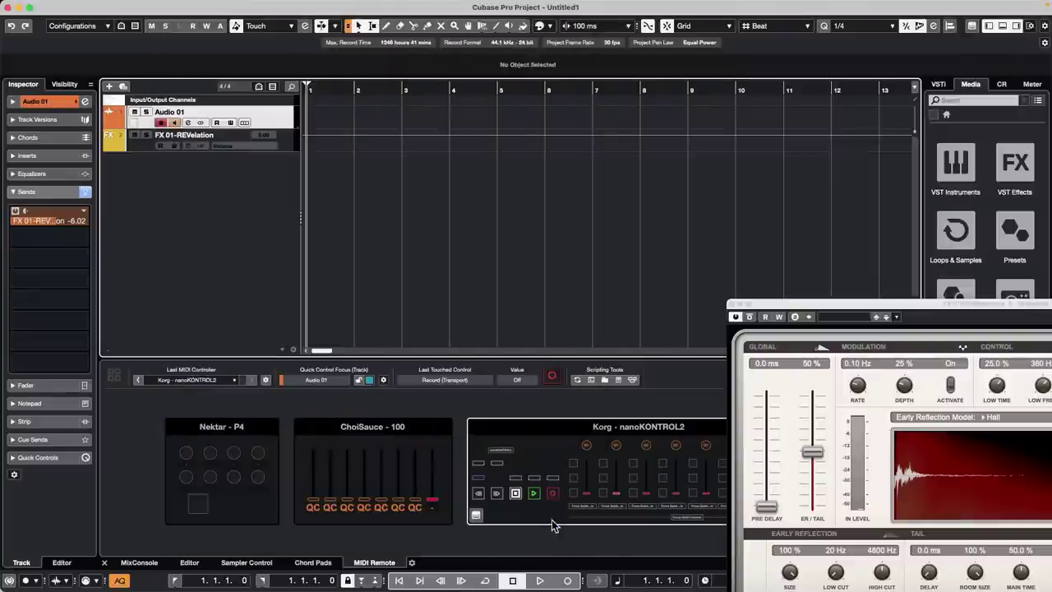
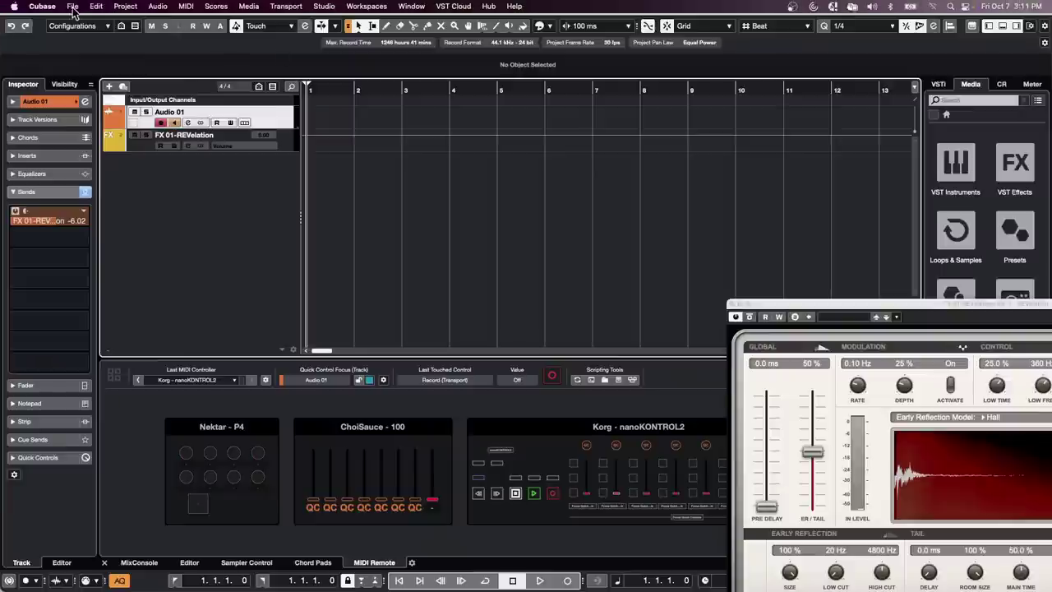
- Open the recent project be someone.cpr and activate it
{"action": "left_click", "coordinate": [73, 6]}
{"action": "mouse_move", "coordinate": [113, 240]}
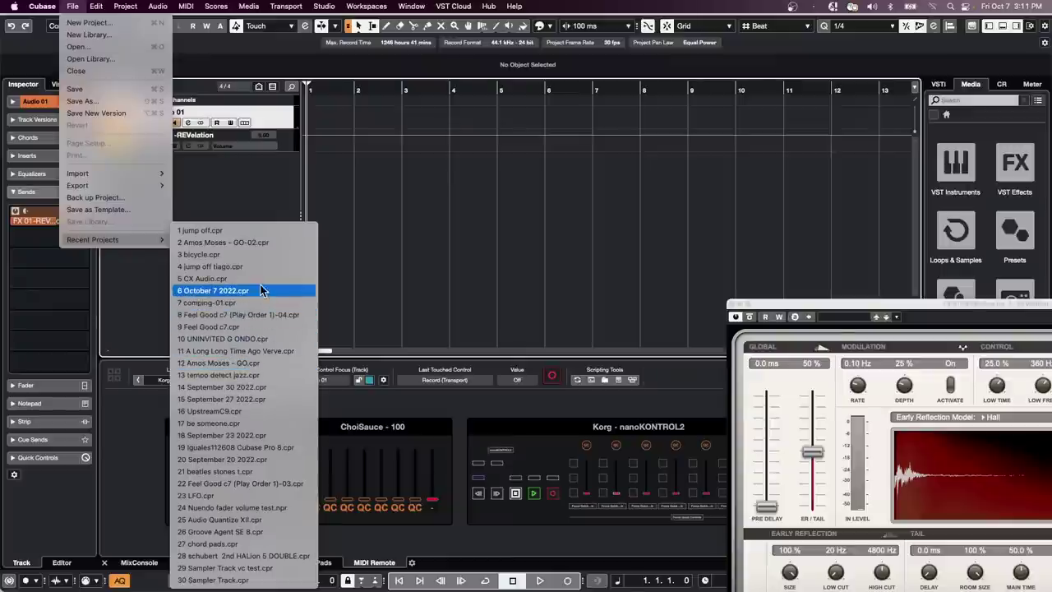
{"action": "left_click", "coordinate": [269, 425]}
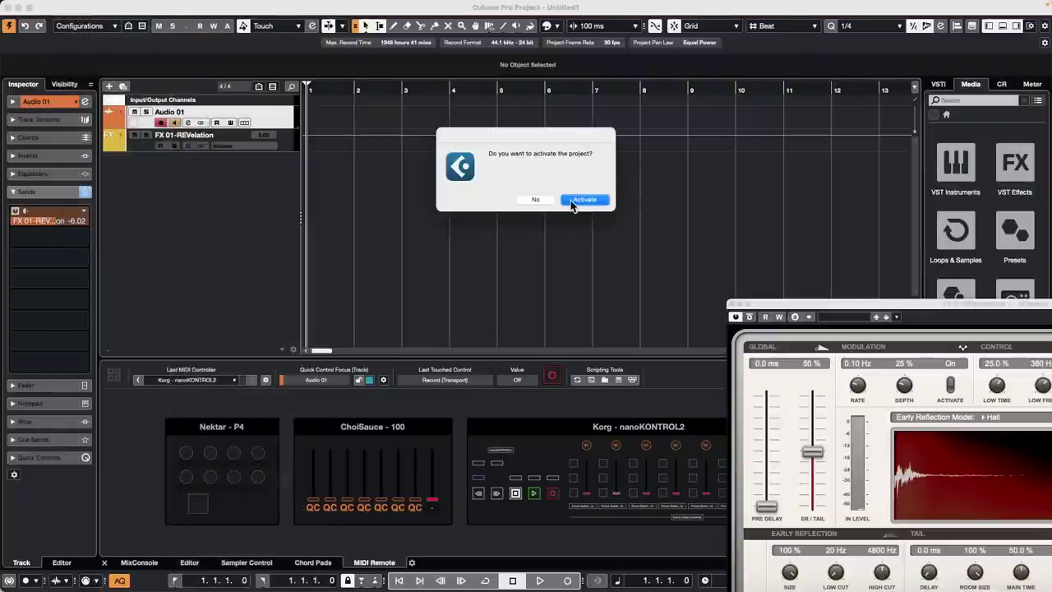
{"action": "left_click", "coordinate": [573, 204]}
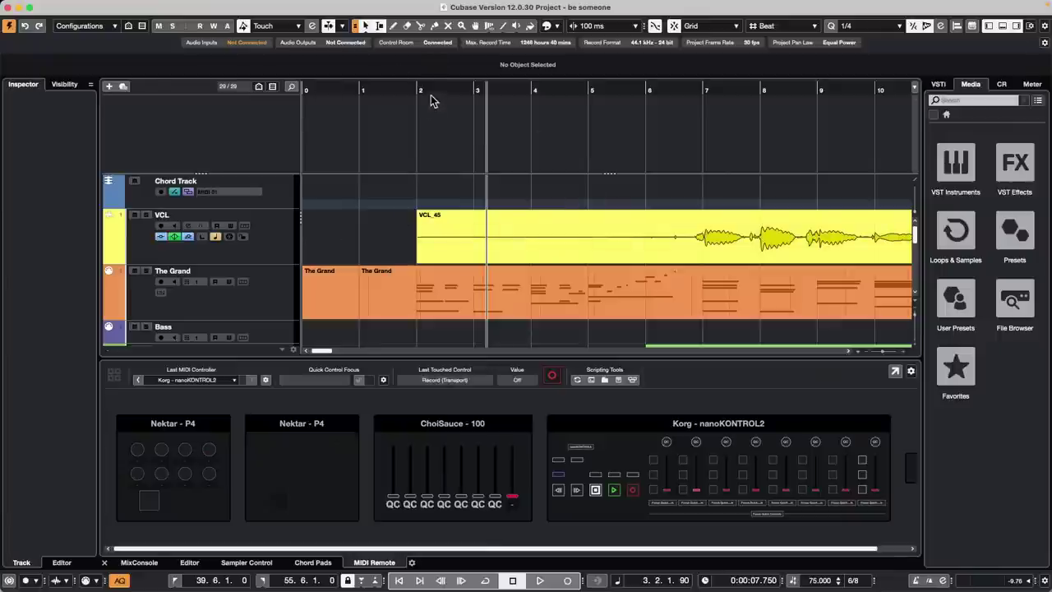
- Play the arrangement from about bar 30, switch the Control Room downmix preset to Stereo, and stop playback
{"action": "mouse_move", "coordinate": [437, 85]}
{"action": "left_mouse_down"}
{"action": "mouse_move", "coordinate": [432, 39]}
{"action": "mouse_move", "coordinate": [436, 67]}
{"action": "left_mouse_up"}
{"action": "scroll", "coordinate": [469, 222], "scroll_direction": "down", "scroll_amount": 1}
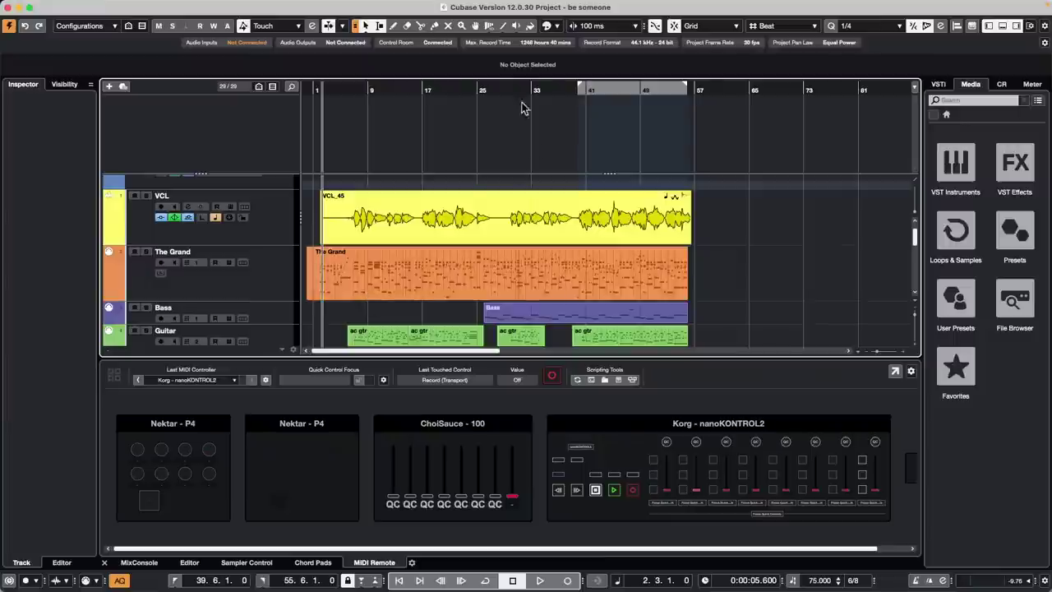
{"action": "left_click", "coordinate": [514, 79]}
{"action": "key", "text": "space"}
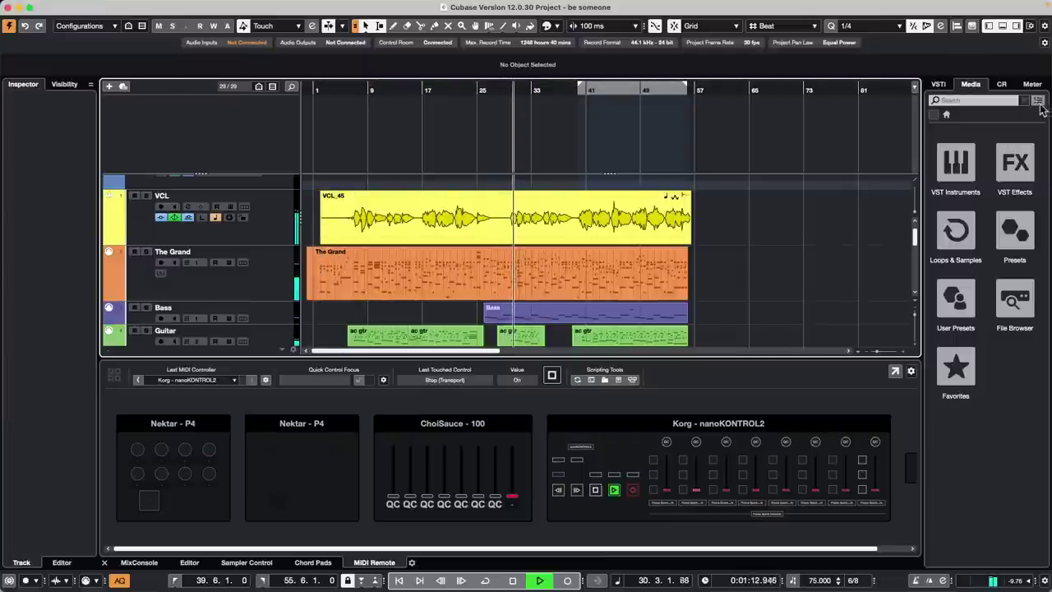
{"action": "left_click", "coordinate": [1000, 86]}
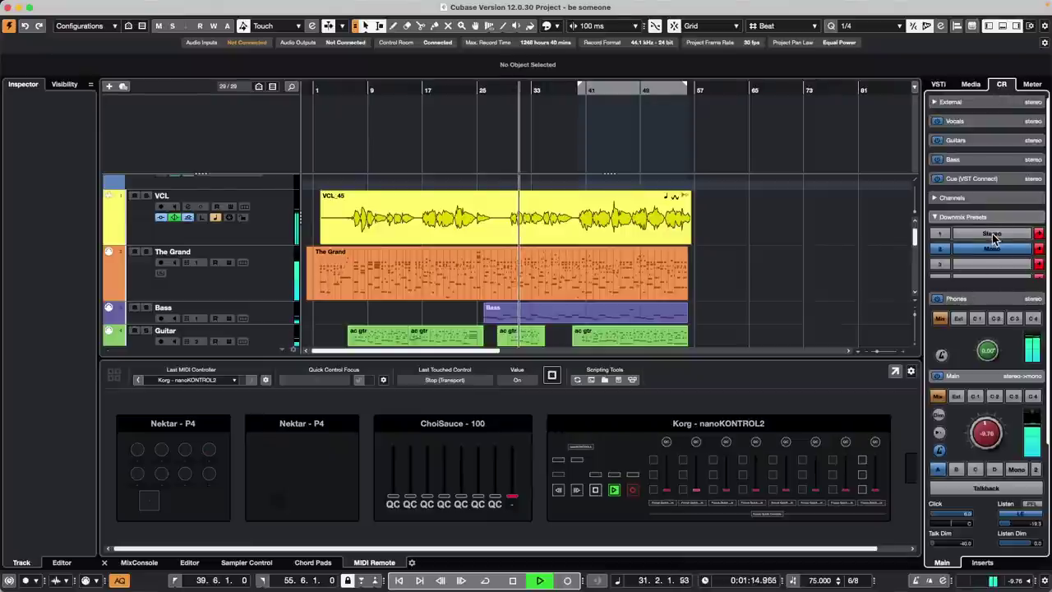
{"action": "scroll", "coordinate": [460, 263], "scroll_direction": "down", "scroll_amount": 3}
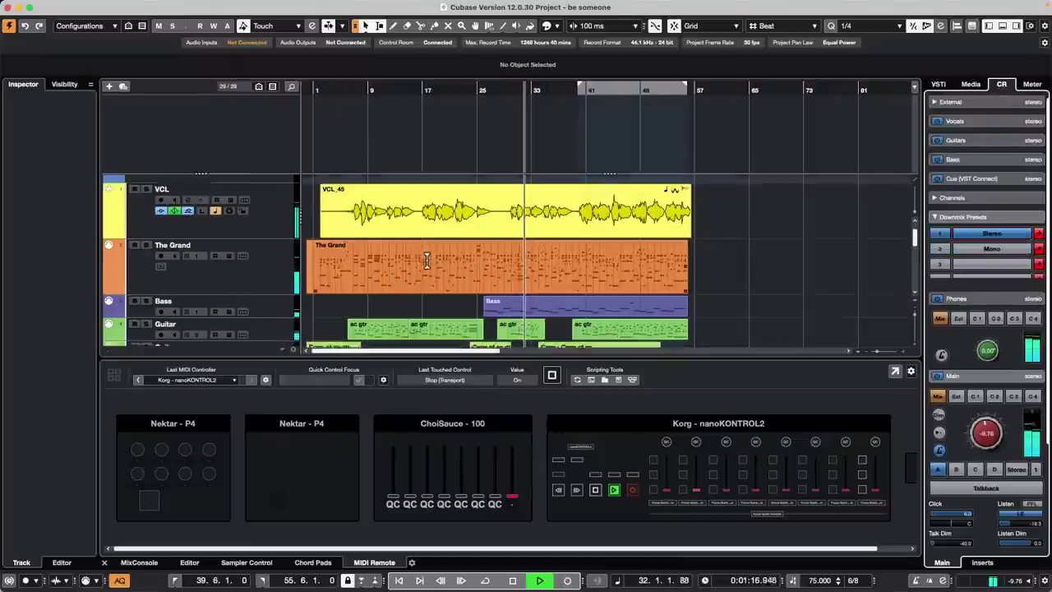
{"action": "key", "text": "space"}
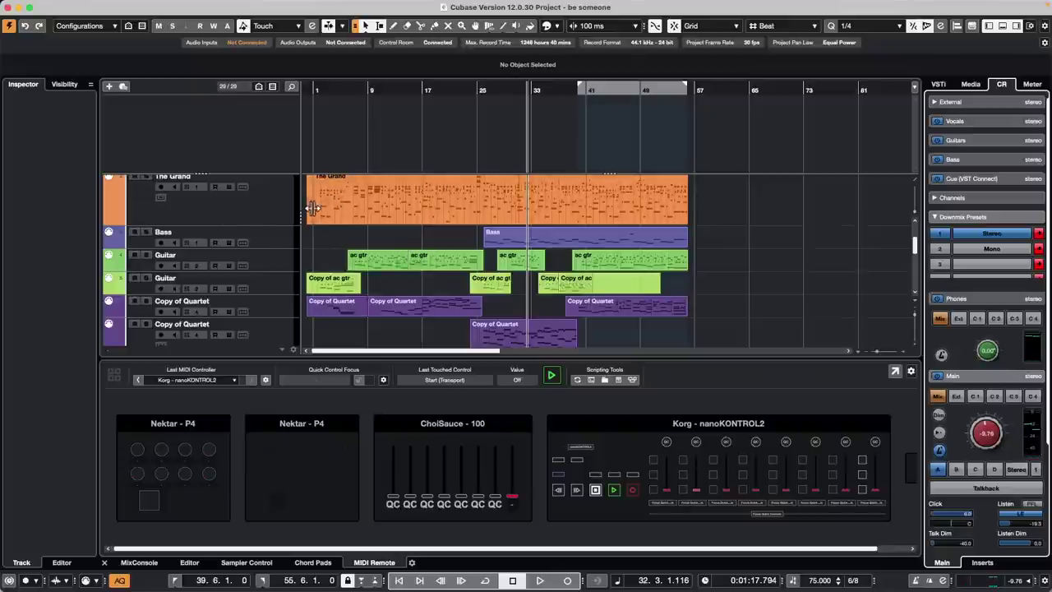
- Select the tracks from The Grand through the second Copy of Quartet and open the Render in Place settings for them
{"action": "left_click", "coordinate": [273, 210]}
{"action": "scroll", "coordinate": [271, 298], "scroll_direction": "down", "scroll_amount": 3}
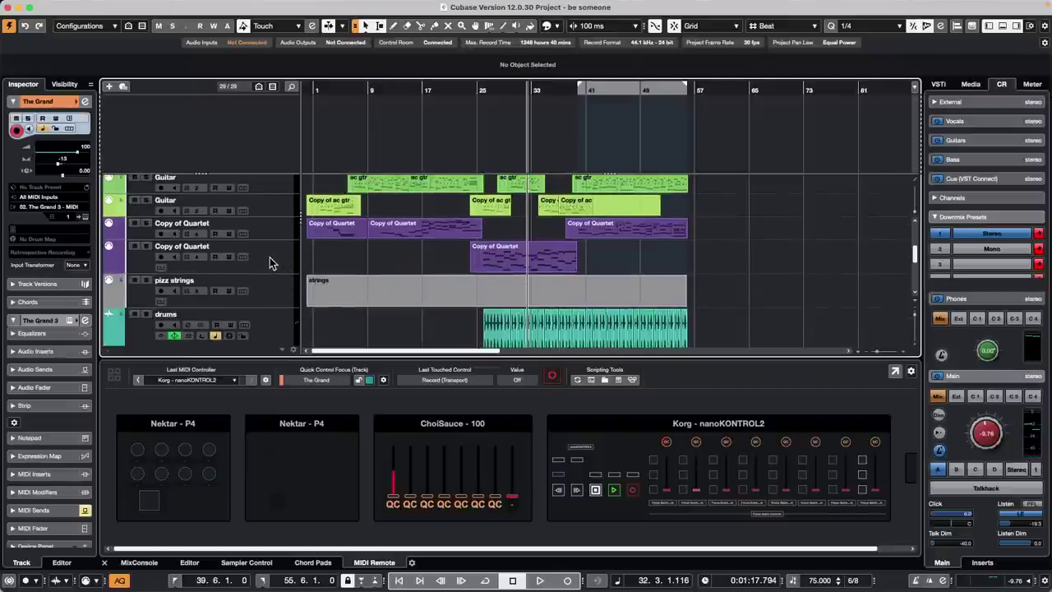
{"action": "left_click", "coordinate": [256, 265], "text": "shift"}
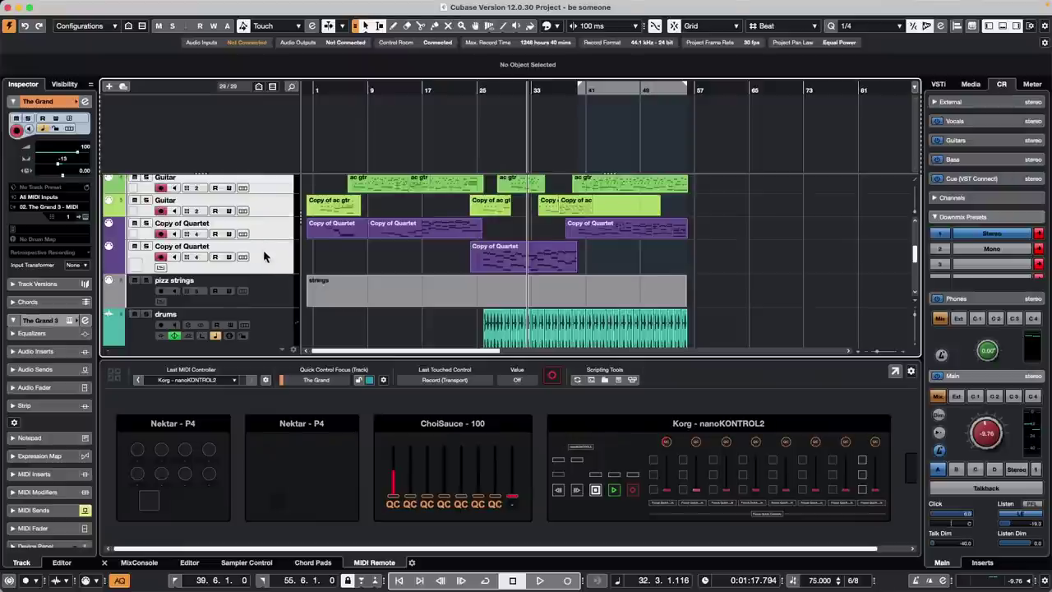
{"action": "scroll", "coordinate": [264, 258], "scroll_direction": "up", "scroll_amount": 4}
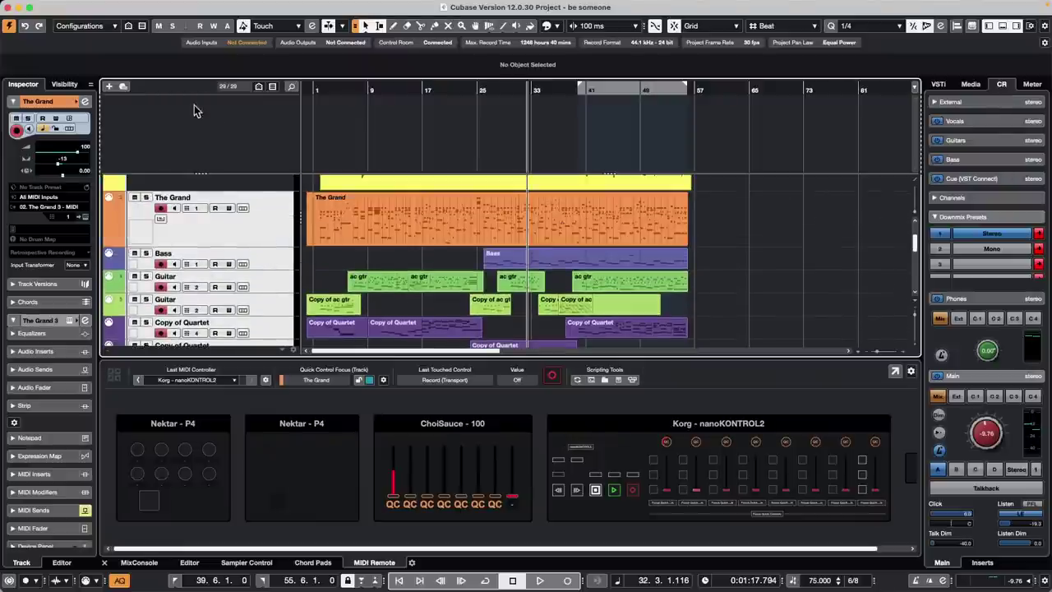
{"action": "left_click", "coordinate": [125, 6]}
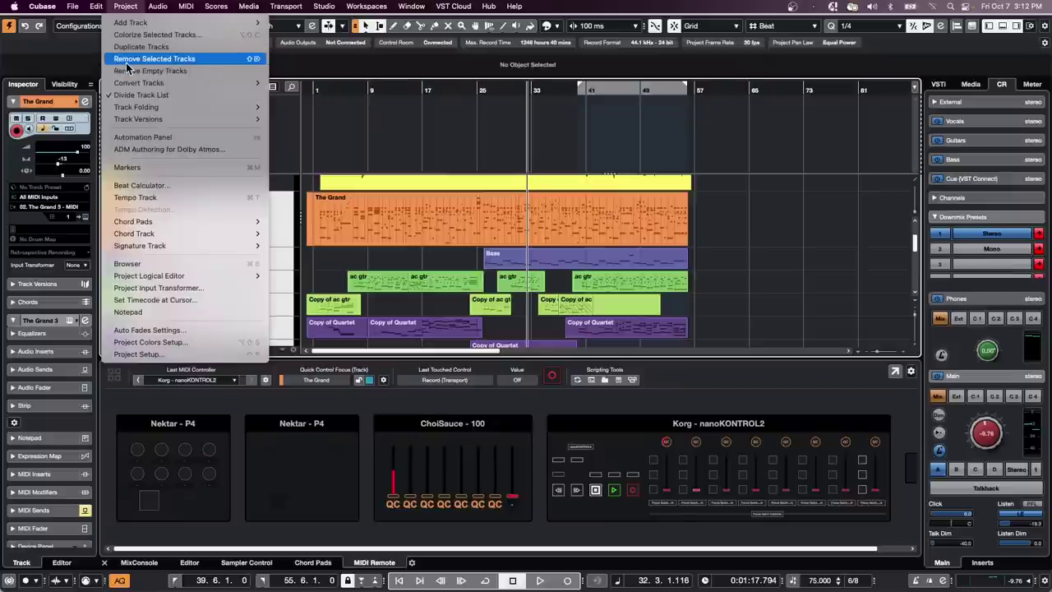
{"action": "mouse_move", "coordinate": [97, 6]}
{"action": "mouse_move", "coordinate": [134, 138]}
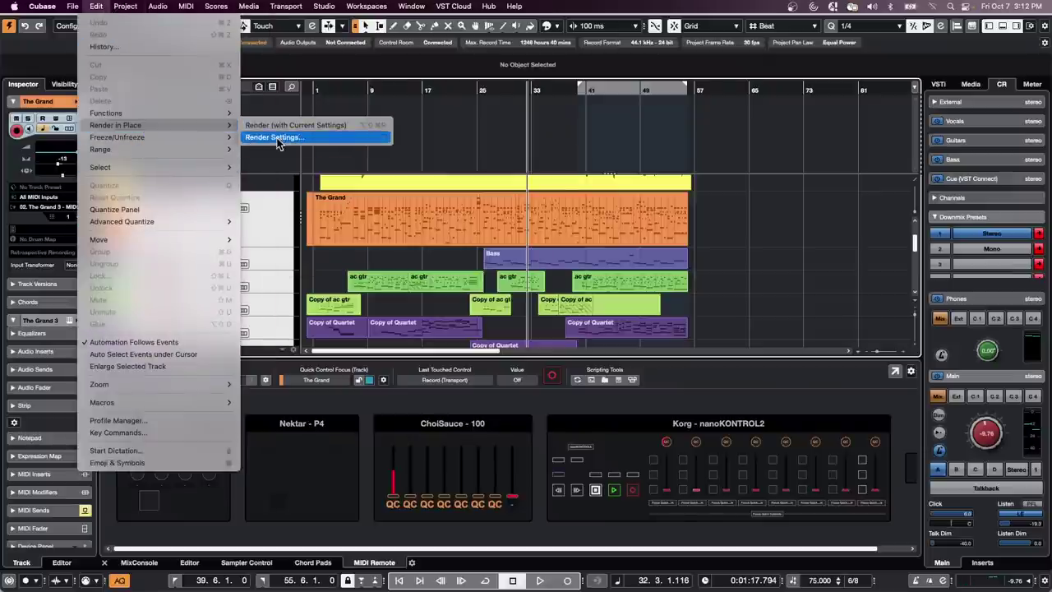
{"action": "left_click", "coordinate": [278, 140]}
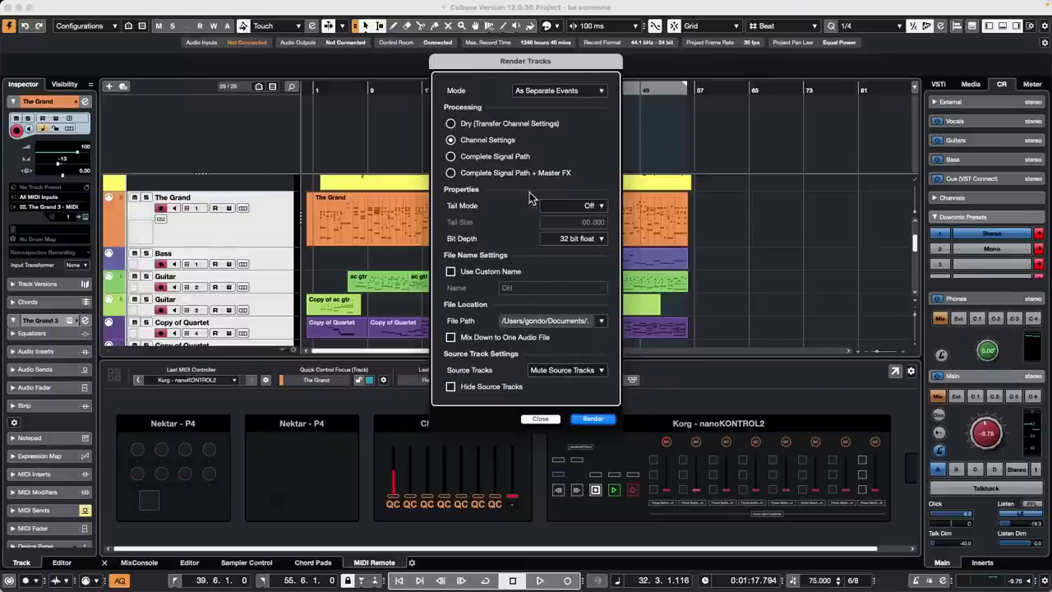
- Render the selected tracks with Channel Settings, mixed down to one audio file named instruments
{"action": "left_click", "coordinate": [454, 125]}
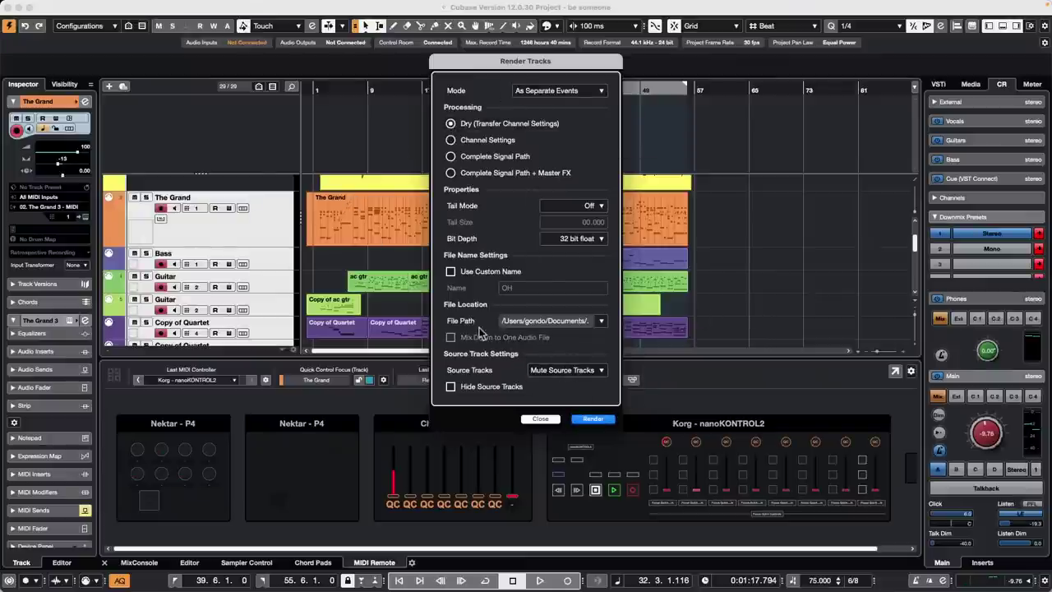
{"action": "left_click", "coordinate": [451, 141]}
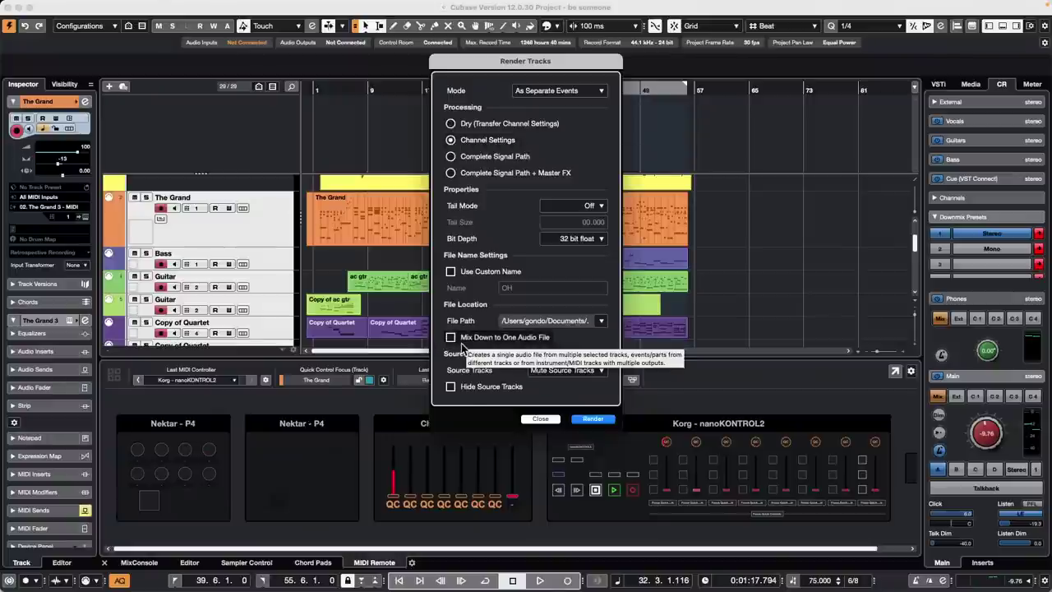
{"action": "left_click", "coordinate": [451, 338]}
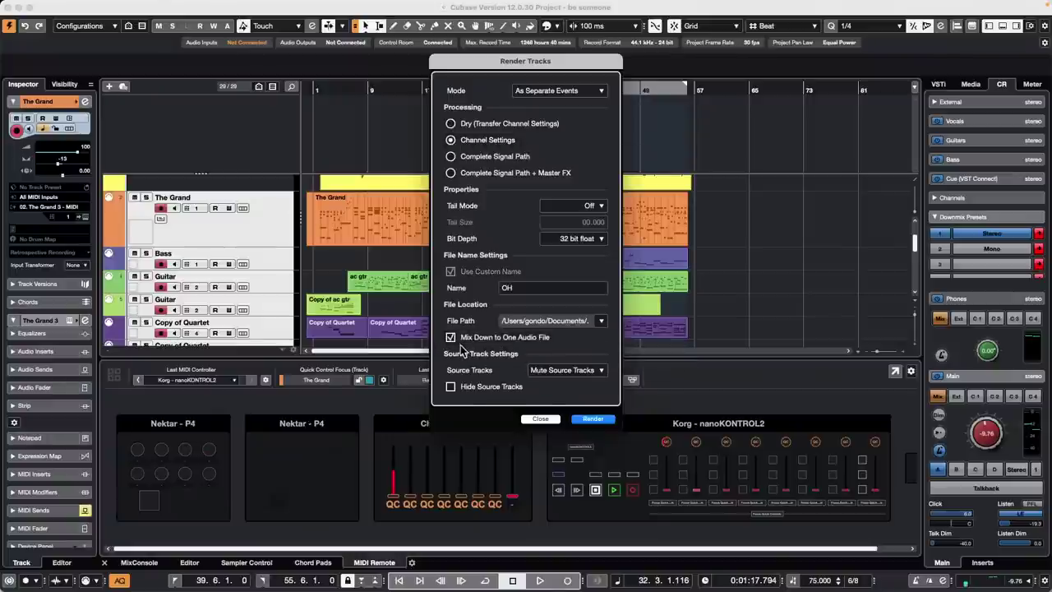
{"action": "left_click", "coordinate": [509, 288]}
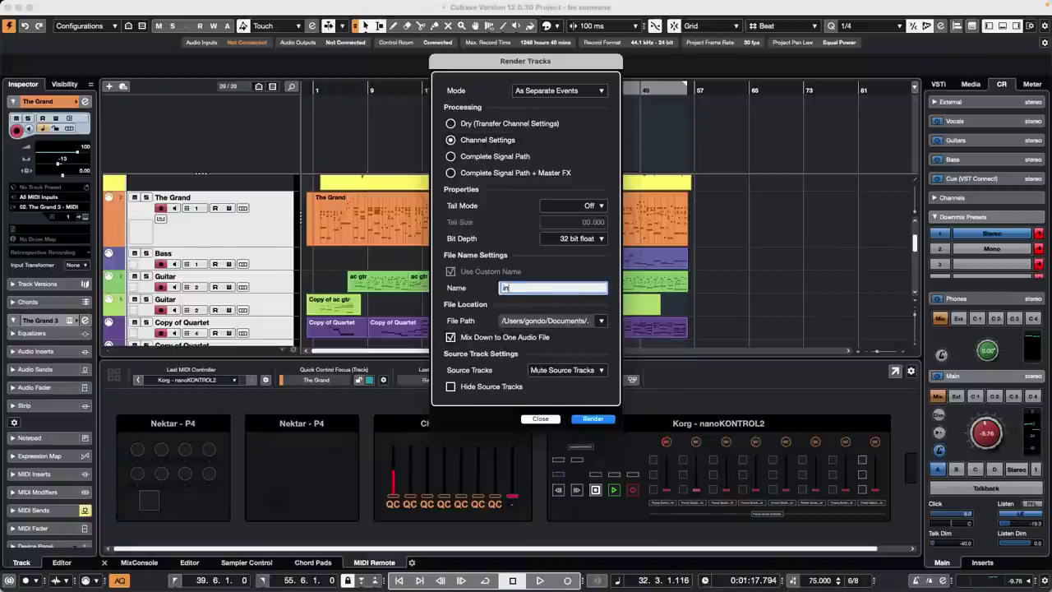
{"action": "type", "text": "instruments"}
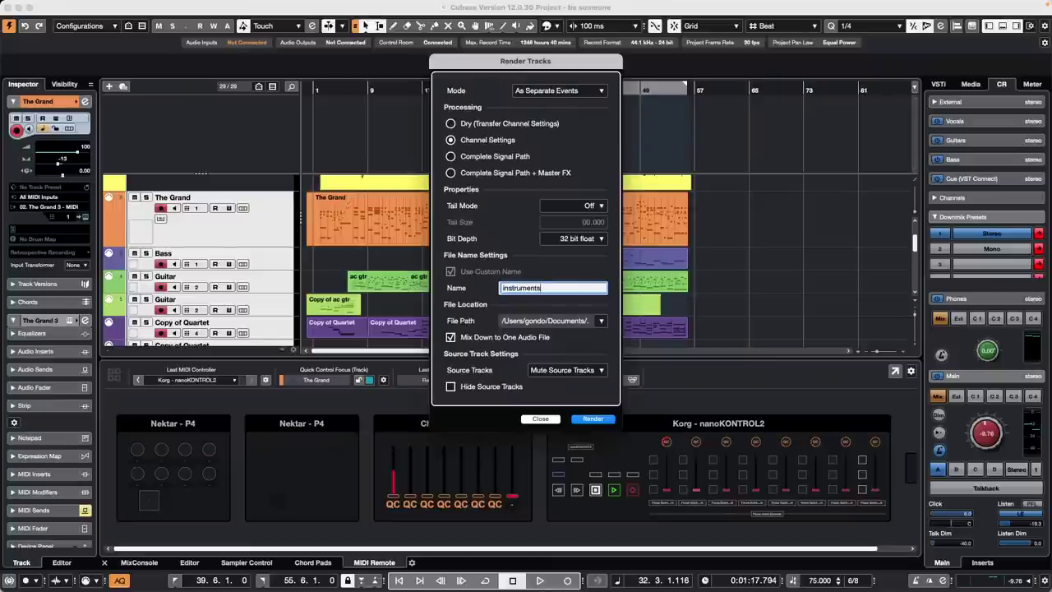
{"action": "key", "text": "Return"}
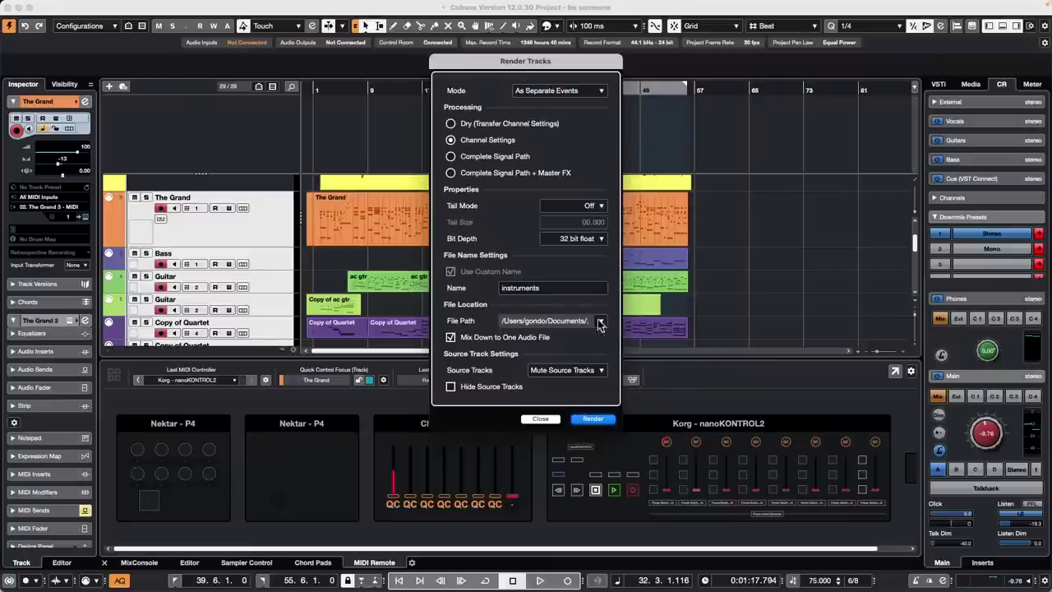
{"action": "left_click", "coordinate": [588, 420]}
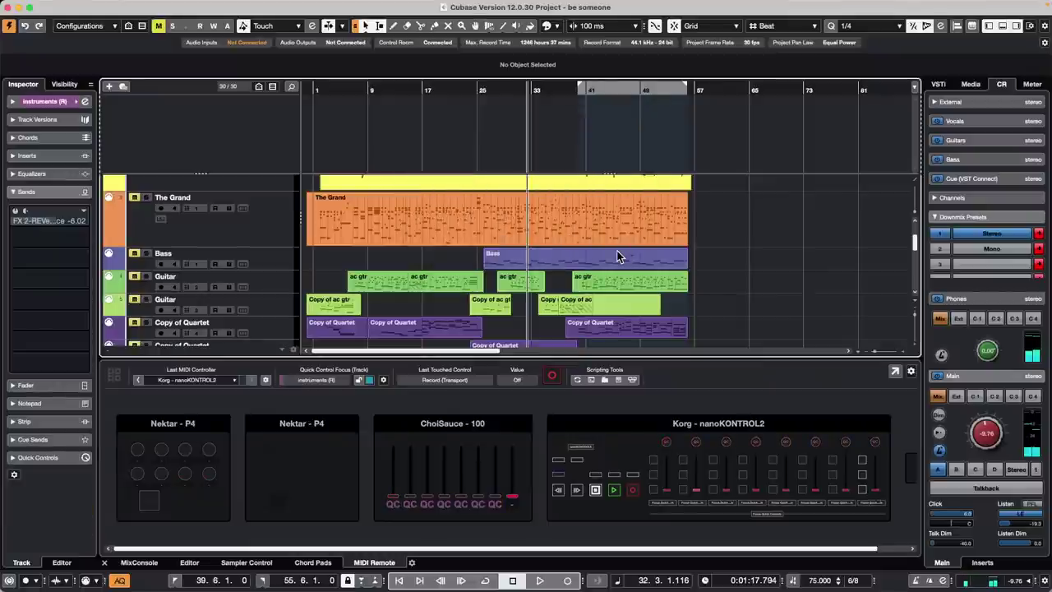
- Audition the rendered instruments event with the Play tool, raising the Control Room main level to about 2.8 dB
{"action": "scroll", "coordinate": [493, 220], "scroll_direction": "down", "scroll_amount": 5}
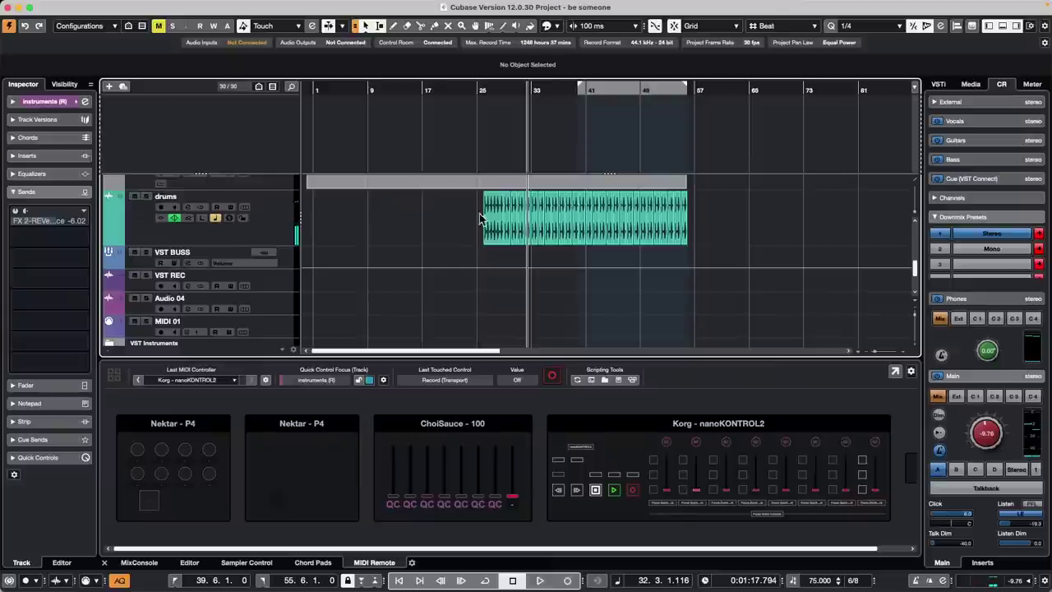
{"action": "scroll", "coordinate": [477, 220], "scroll_direction": "down", "scroll_amount": 3}
{"action": "scroll", "coordinate": [473, 215], "scroll_direction": "up", "scroll_amount": 8}
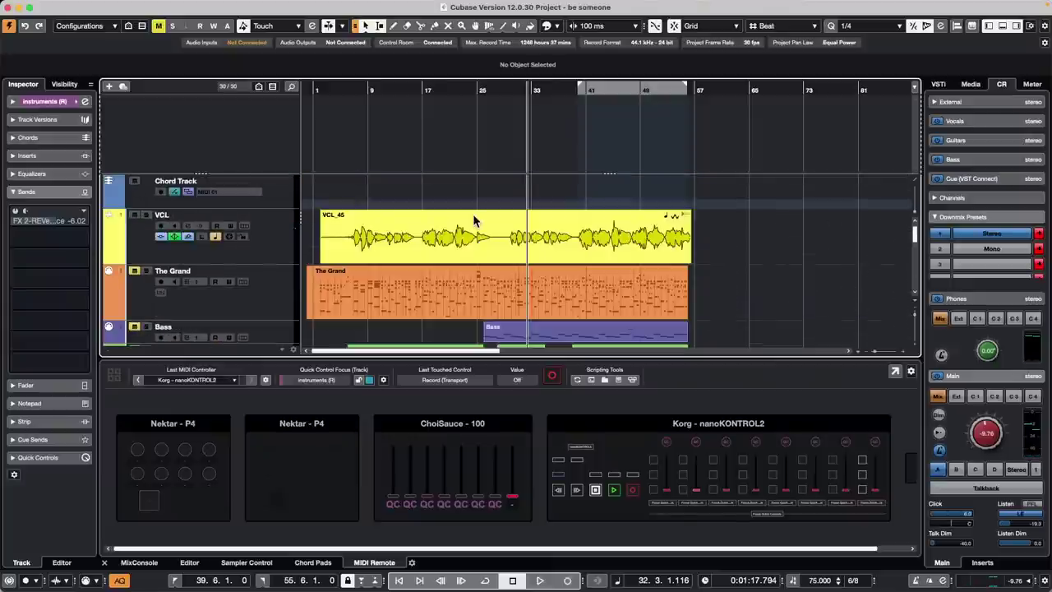
{"action": "scroll", "coordinate": [473, 215], "scroll_direction": "down", "scroll_amount": 5}
{"action": "scroll", "coordinate": [474, 215], "scroll_direction": "up", "scroll_amount": 1}
{"action": "scroll", "coordinate": [473, 220], "scroll_direction": "up", "scroll_amount": 3}
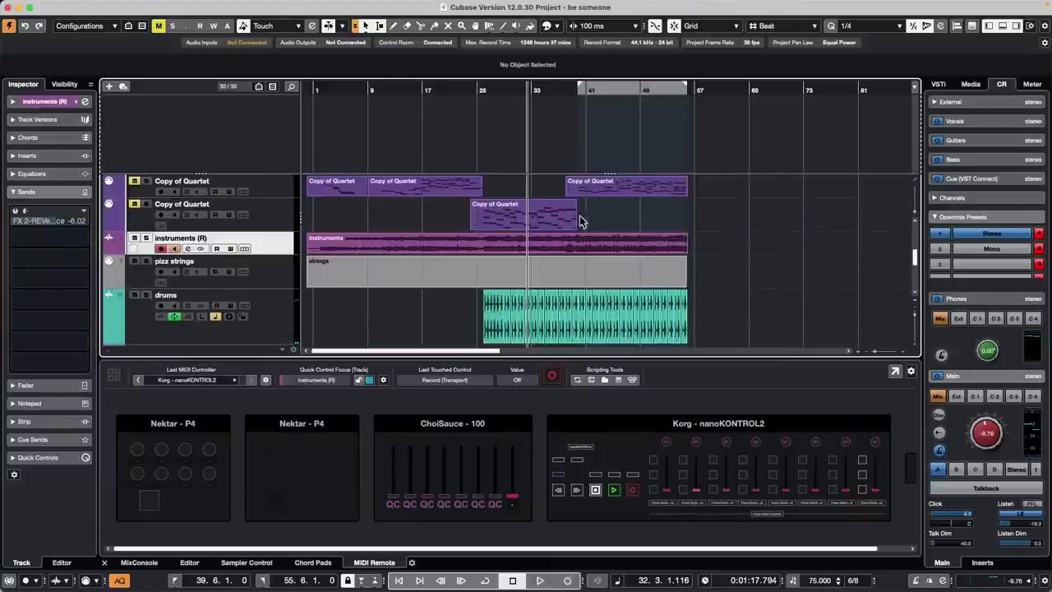
{"action": "right_click", "coordinate": [501, 260]}
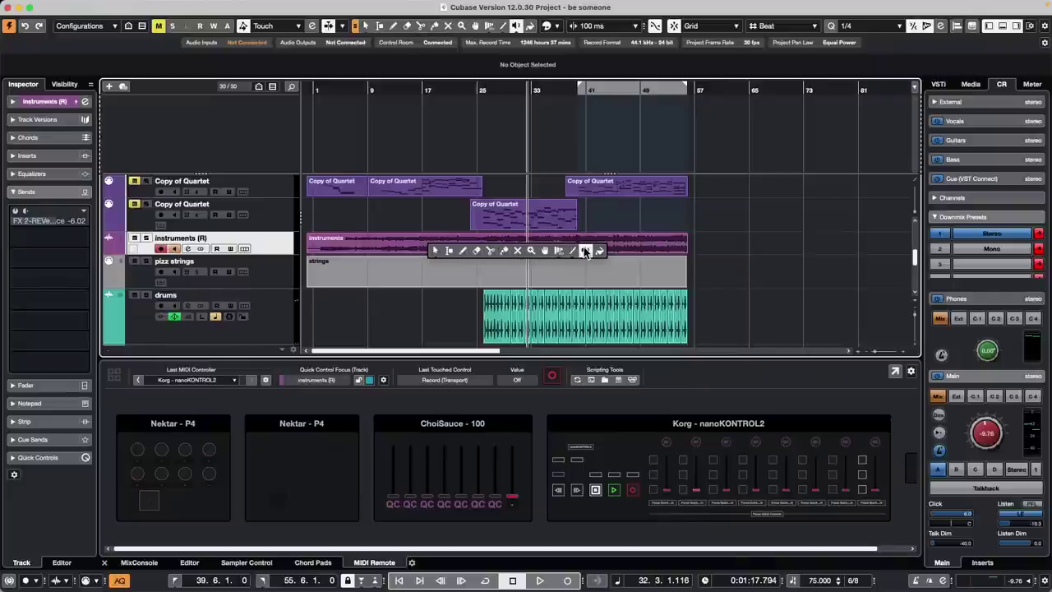
{"action": "left_click", "coordinate": [585, 250]}
{"action": "left_click", "coordinate": [408, 250]}
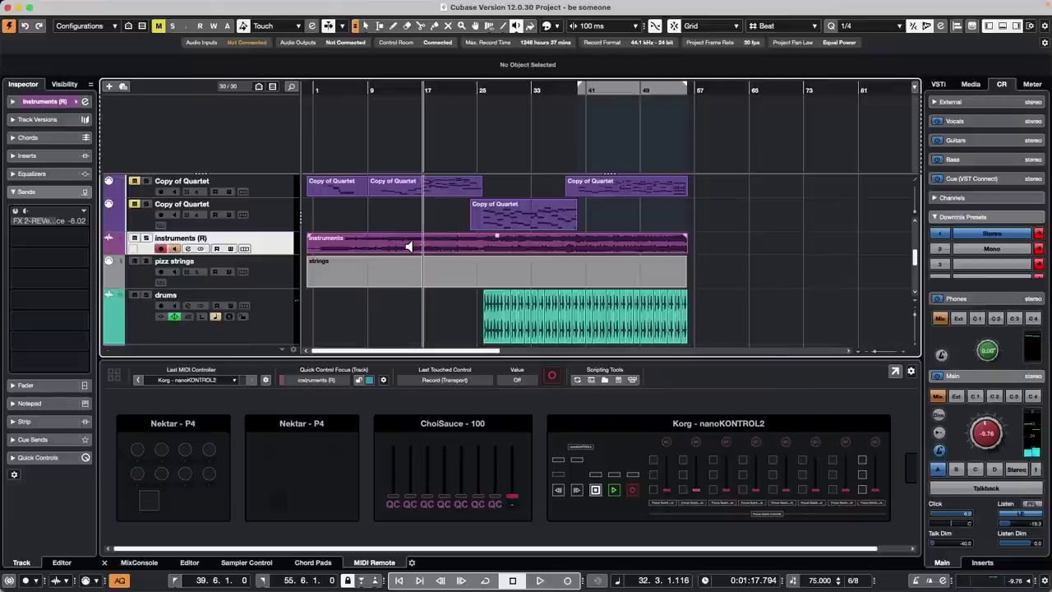
{"action": "left_click_drag", "start_coordinate": [988, 436], "coordinate": [992, 397]}
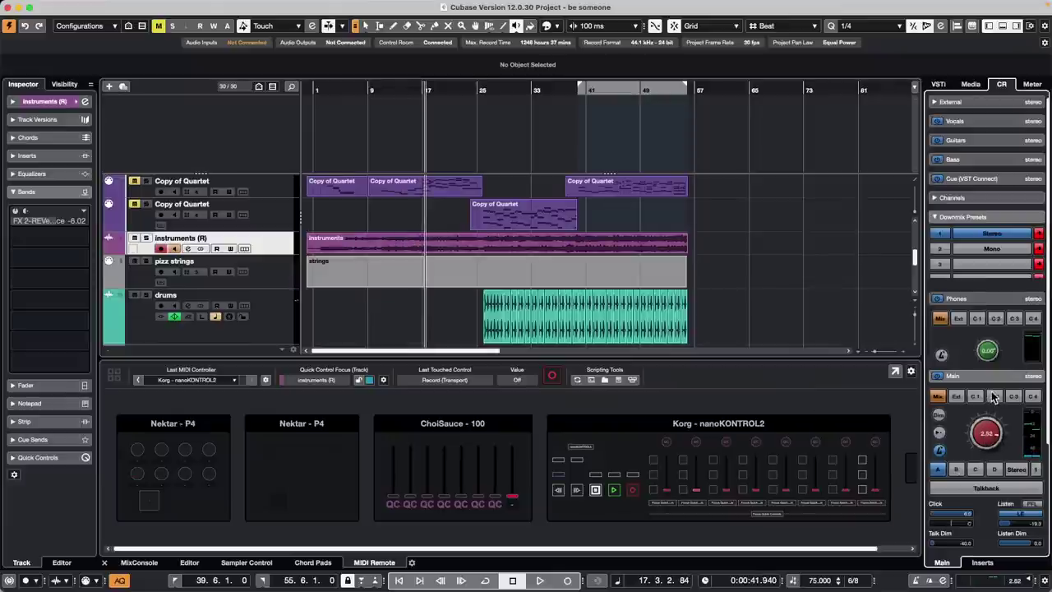
{"action": "left_click", "coordinate": [418, 246]}
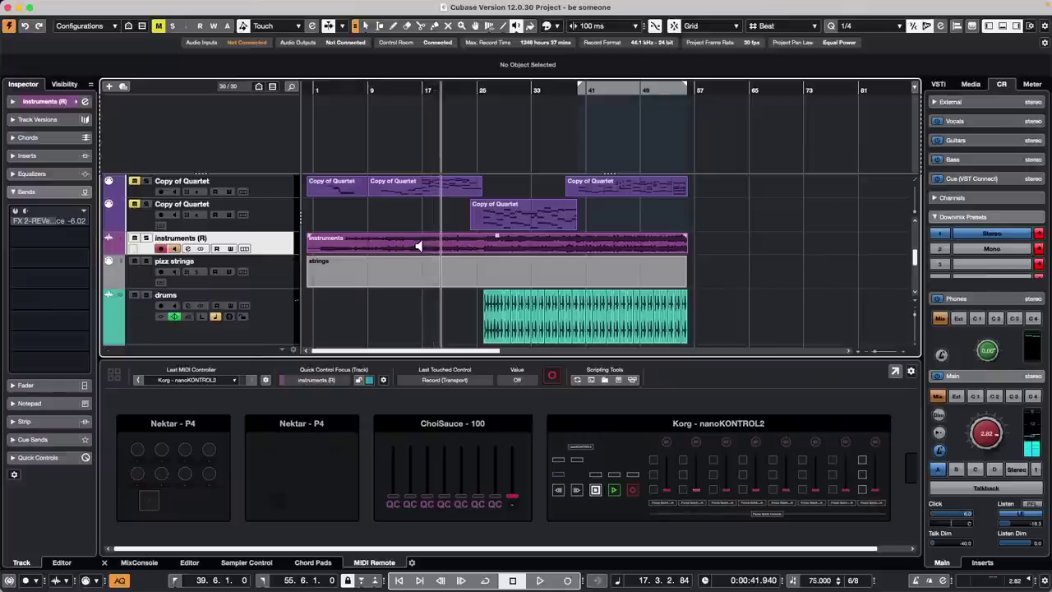
- Select the tracks from The Grand through the second Copy of Quartet and try to open their Render in Place settings
{"action": "scroll", "coordinate": [263, 280], "scroll_direction": "up", "scroll_amount": 3}
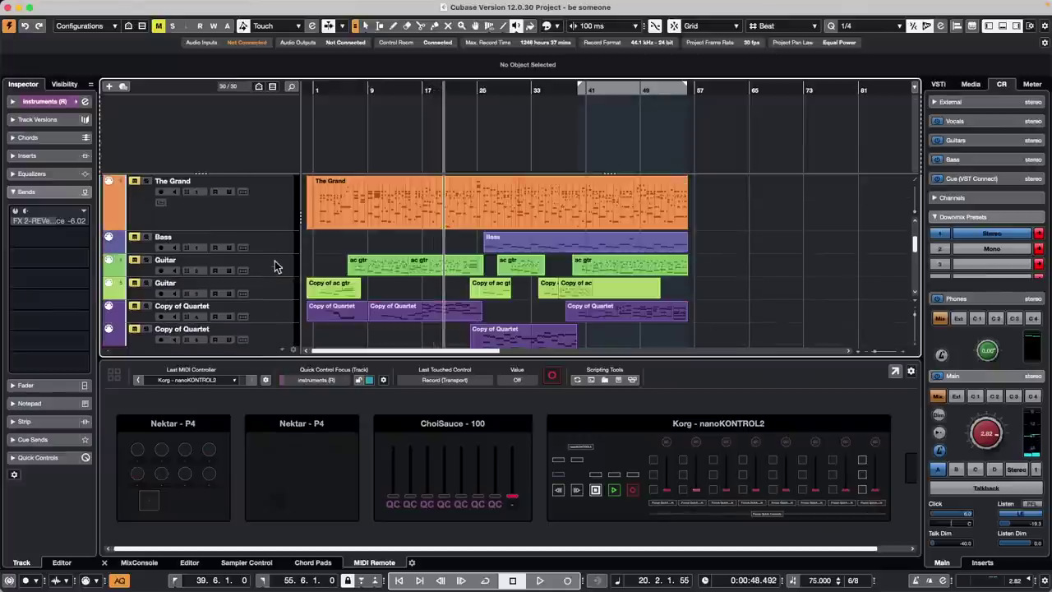
{"action": "left_click", "coordinate": [247, 222]}
{"action": "scroll", "coordinate": [246, 271], "scroll_direction": "down", "scroll_amount": 3}
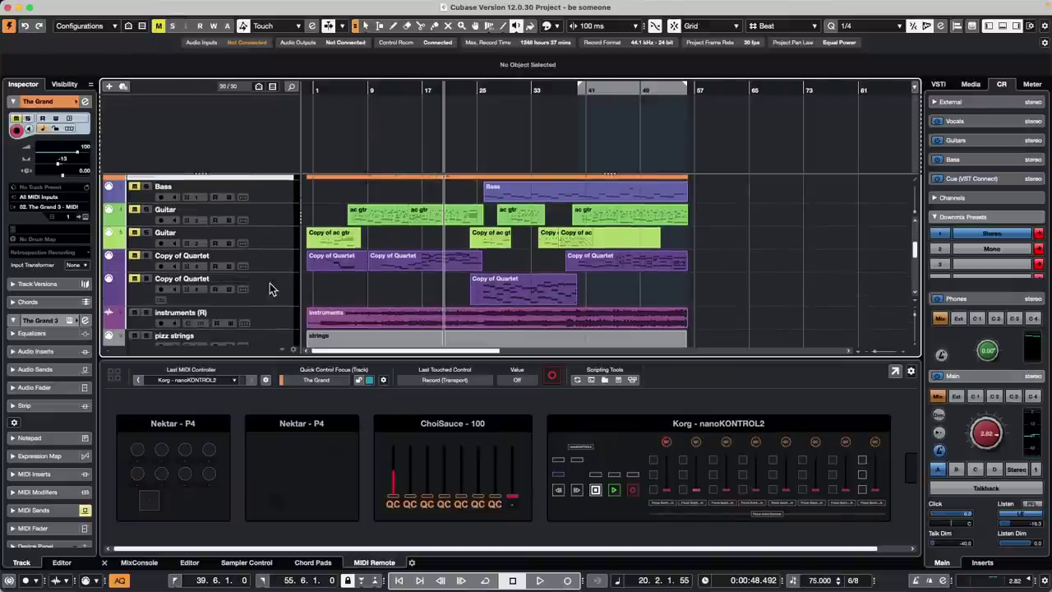
{"action": "left_click", "coordinate": [270, 282], "text": "shift"}
{"action": "left_click", "coordinate": [72, 6]}
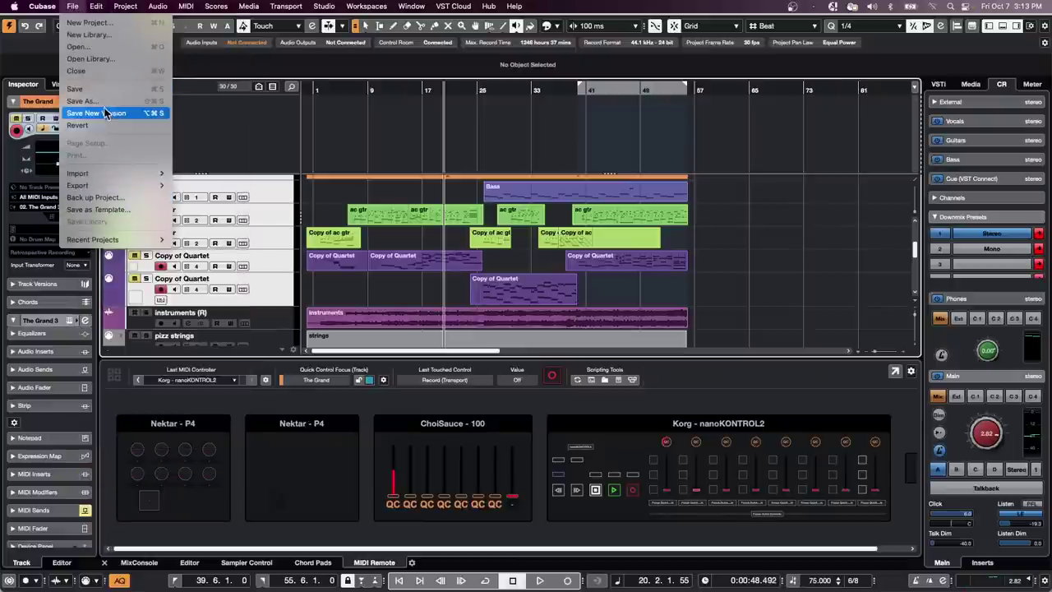
{"action": "mouse_move", "coordinate": [96, 7]}
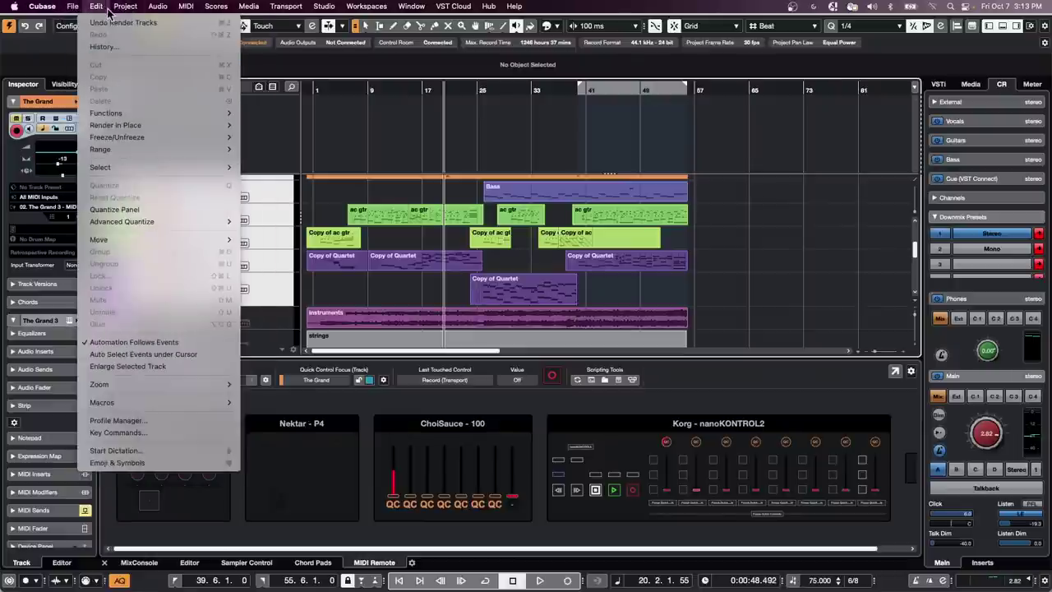
{"action": "mouse_move", "coordinate": [112, 130]}
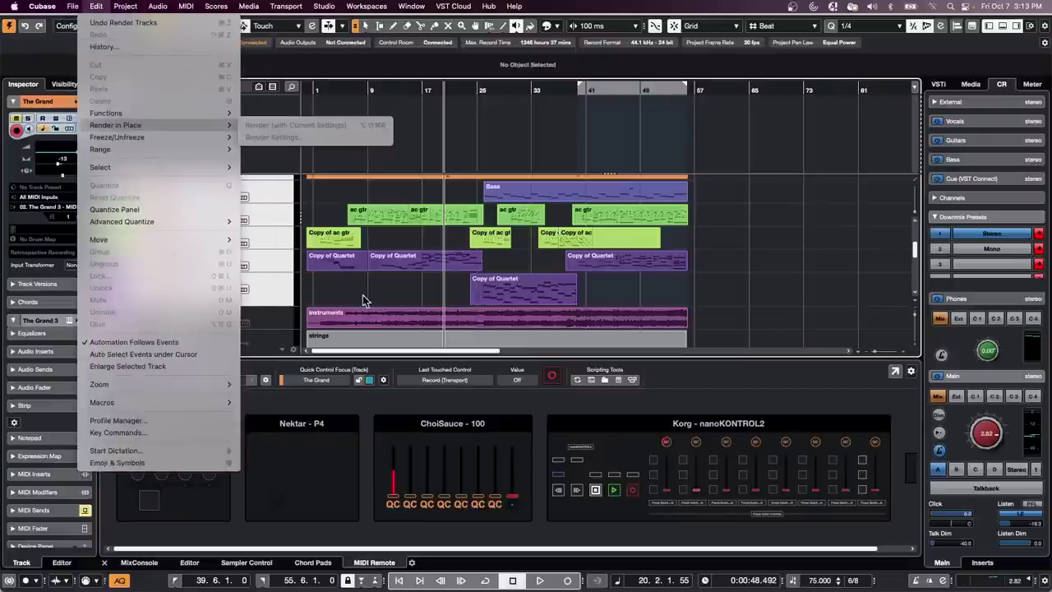
{"action": "left_click", "coordinate": [290, 283]}
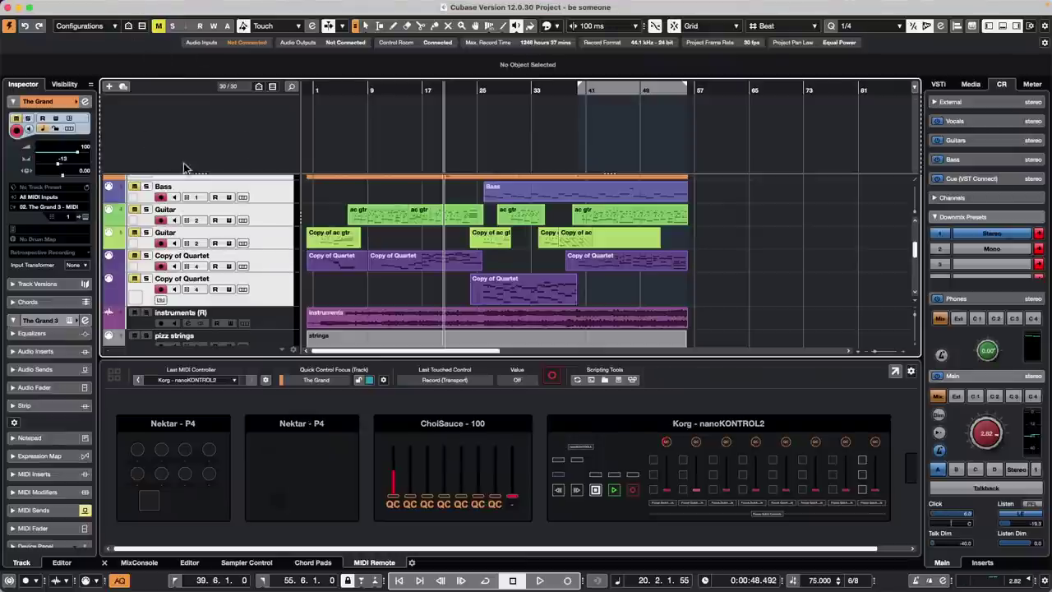
- Clear the multiple track selection and deactivate all mute states in the project
{"action": "left_click", "coordinate": [283, 280]}
{"action": "left_click", "coordinate": [273, 332]}
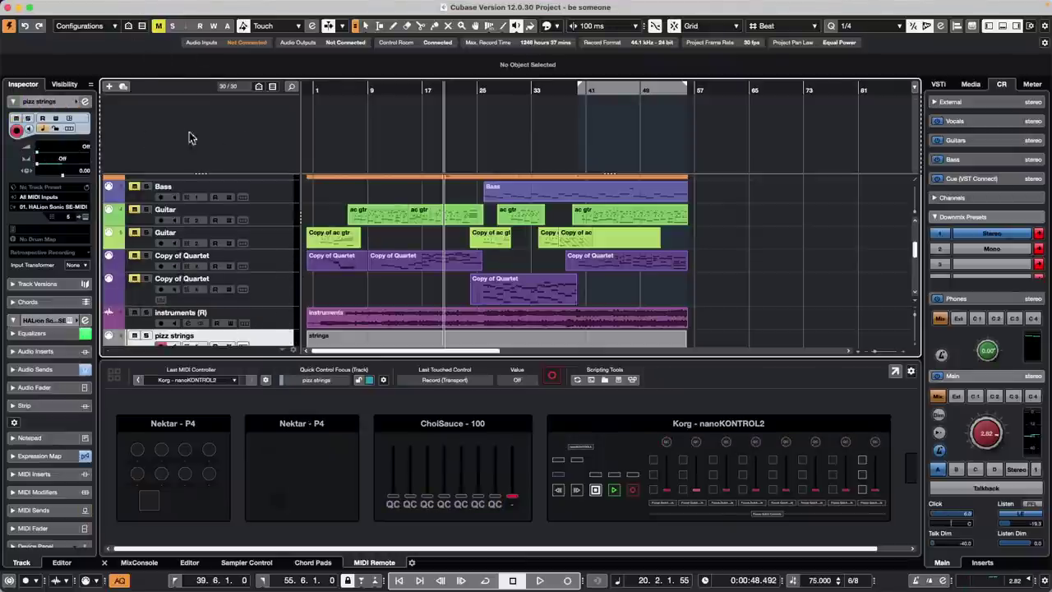
{"action": "left_click", "coordinate": [159, 26]}
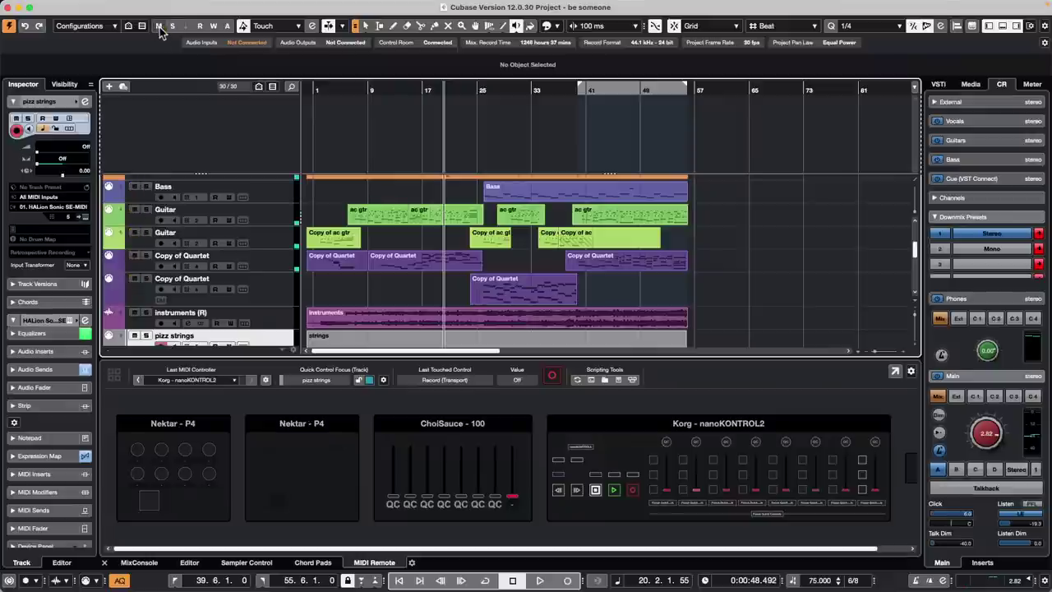
- Select the tracks from Bass through the second Copy of Quartet, review their Render in Place settings, and close them without rendering
{"action": "scroll", "coordinate": [278, 223], "scroll_direction": "up", "scroll_amount": 1}
{"action": "left_click", "coordinate": [272, 222]}
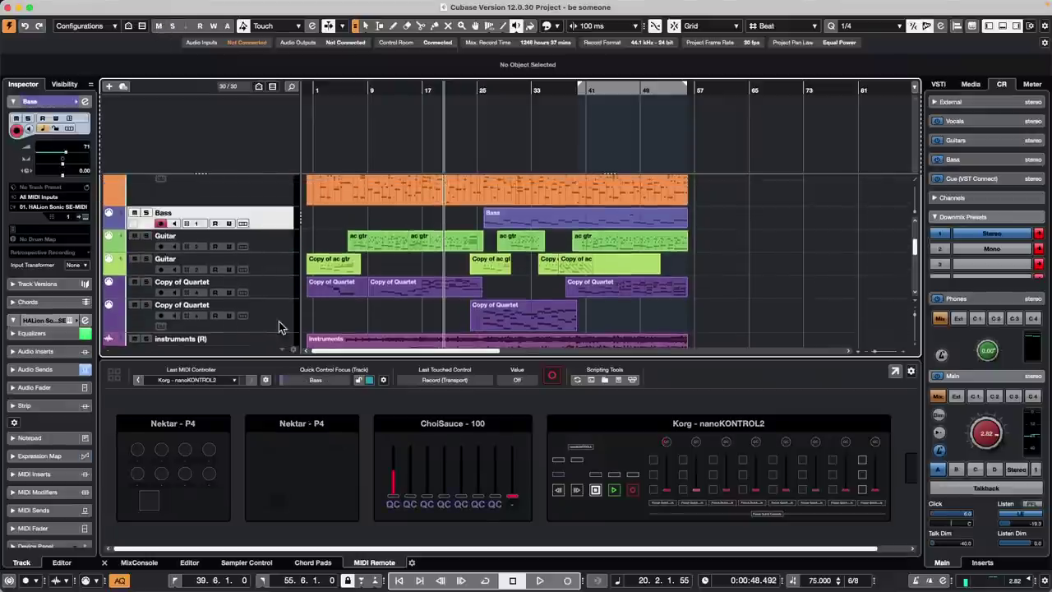
{"action": "scroll", "coordinate": [271, 298], "scroll_direction": "down", "scroll_amount": 4}
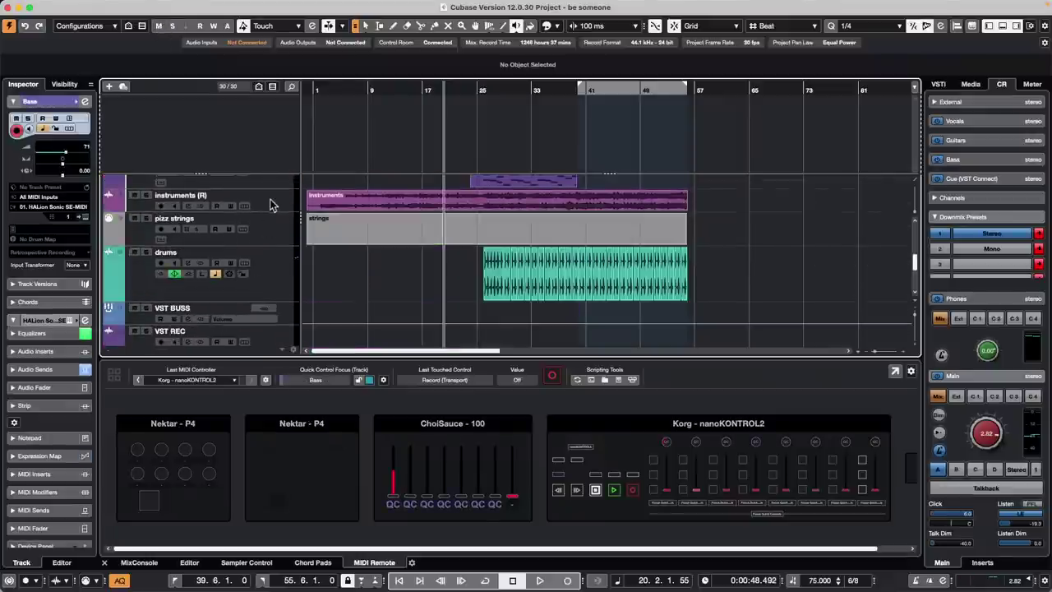
{"action": "scroll", "coordinate": [281, 223], "scroll_direction": "up", "scroll_amount": 4}
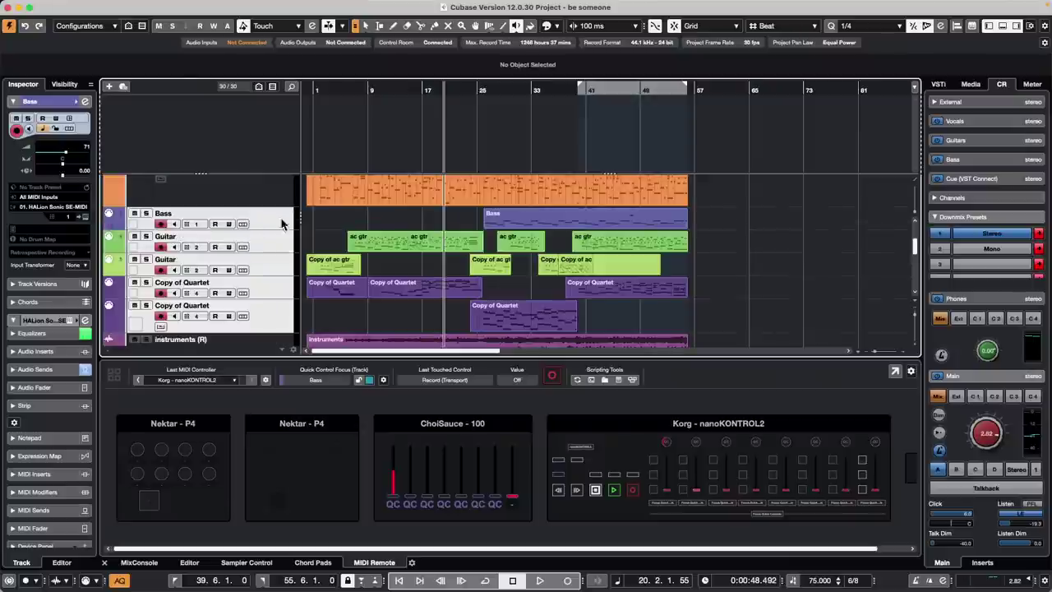
{"action": "left_click", "coordinate": [96, 6]}
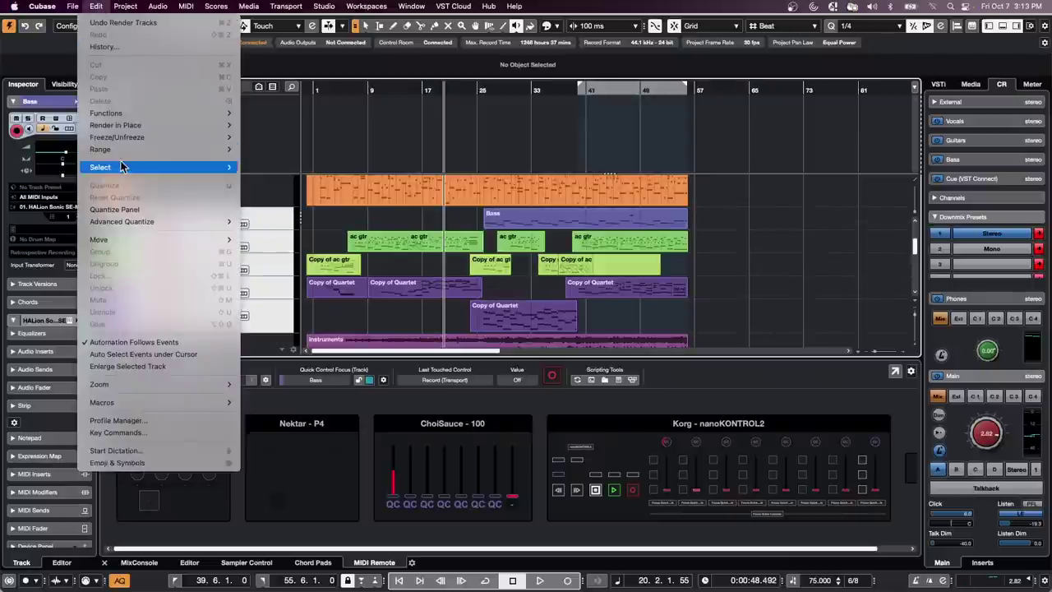
{"action": "mouse_move", "coordinate": [140, 137]}
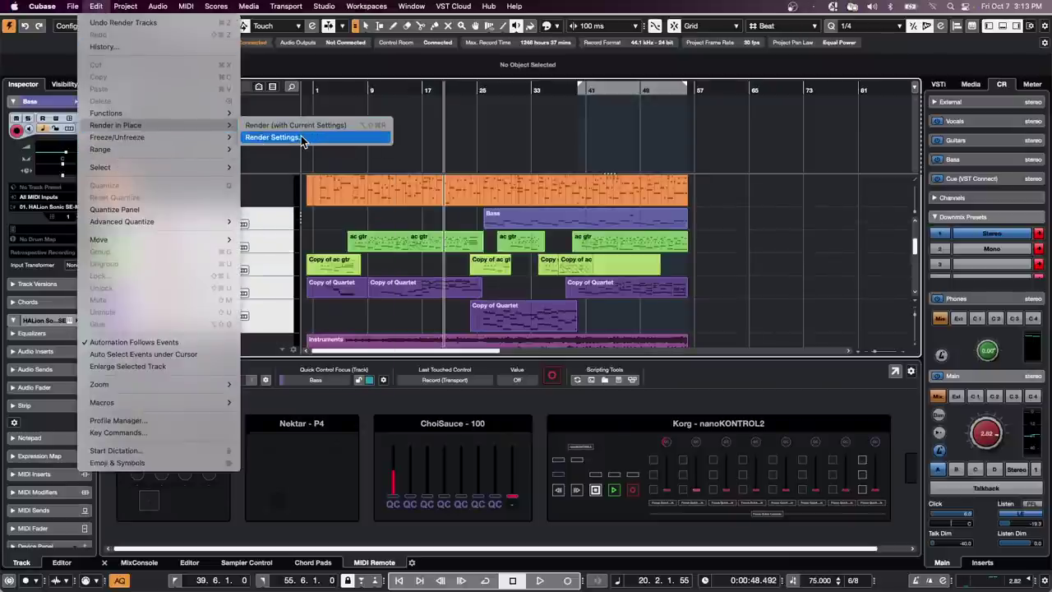
{"action": "left_click", "coordinate": [301, 137]}
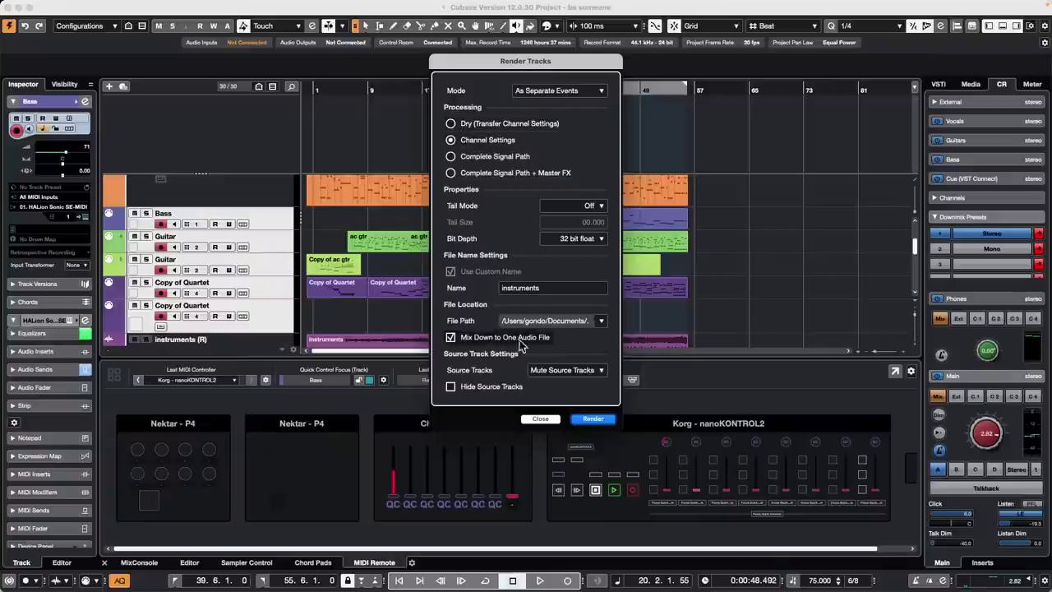
{"action": "left_click", "coordinate": [546, 419]}
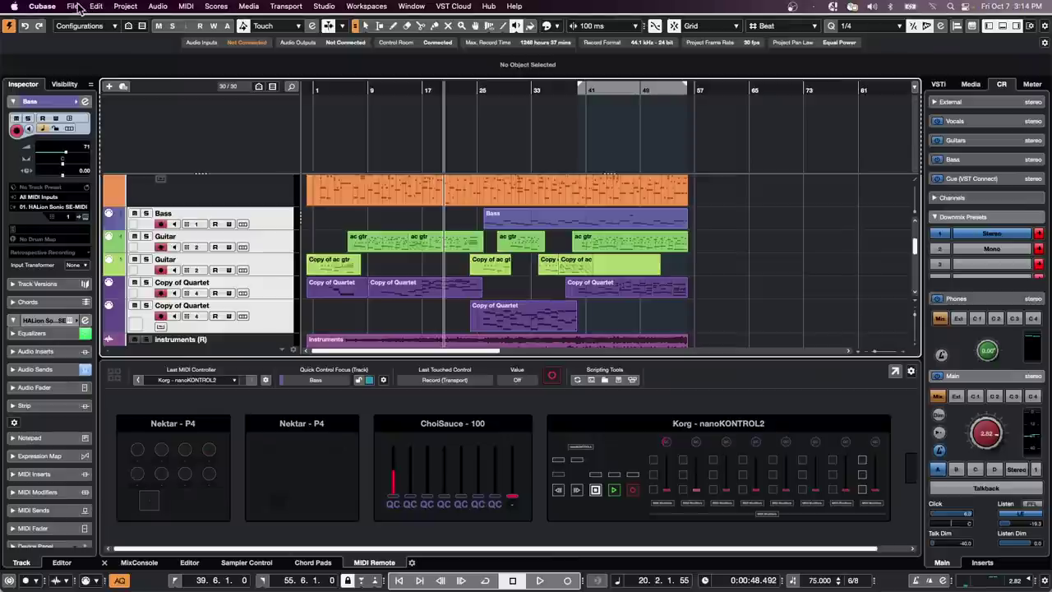
- Create a new empty project in the September 27 2022 folder
{"action": "left_click", "coordinate": [77, 7]}
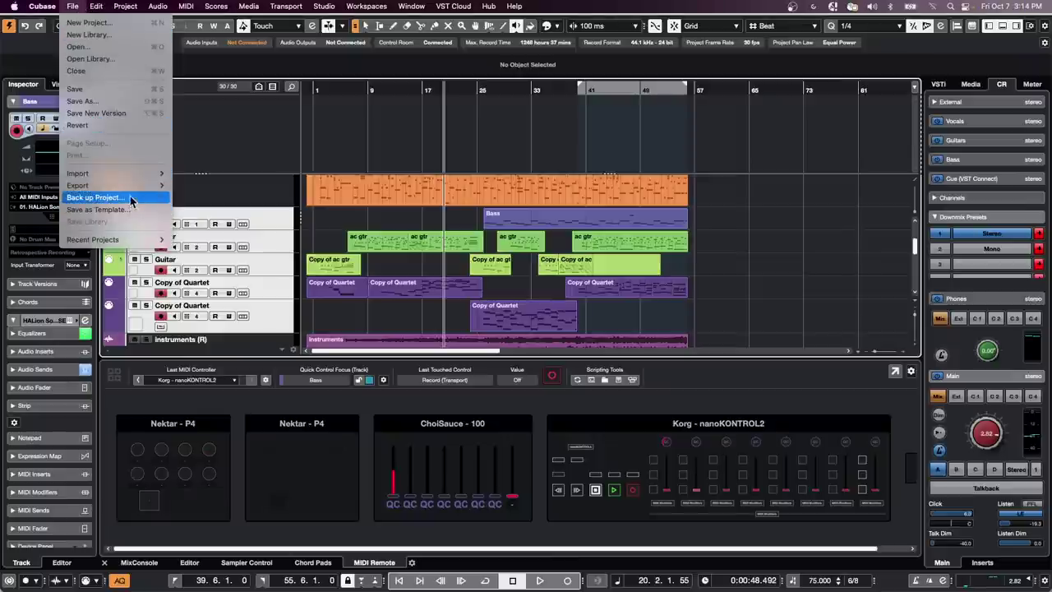
{"action": "left_click", "coordinate": [89, 22]}
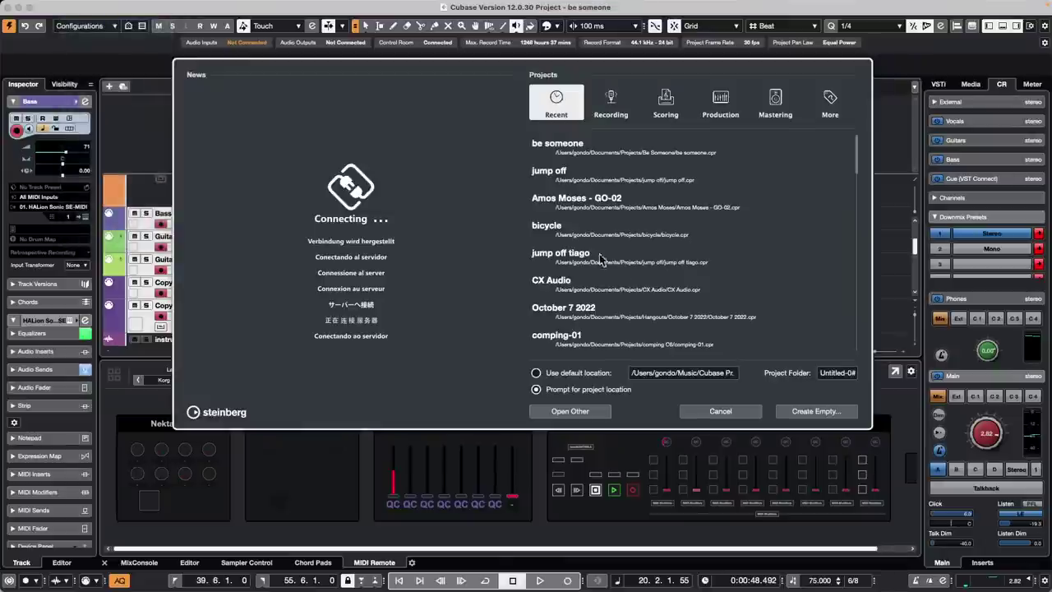
{"action": "left_click", "coordinate": [813, 411]}
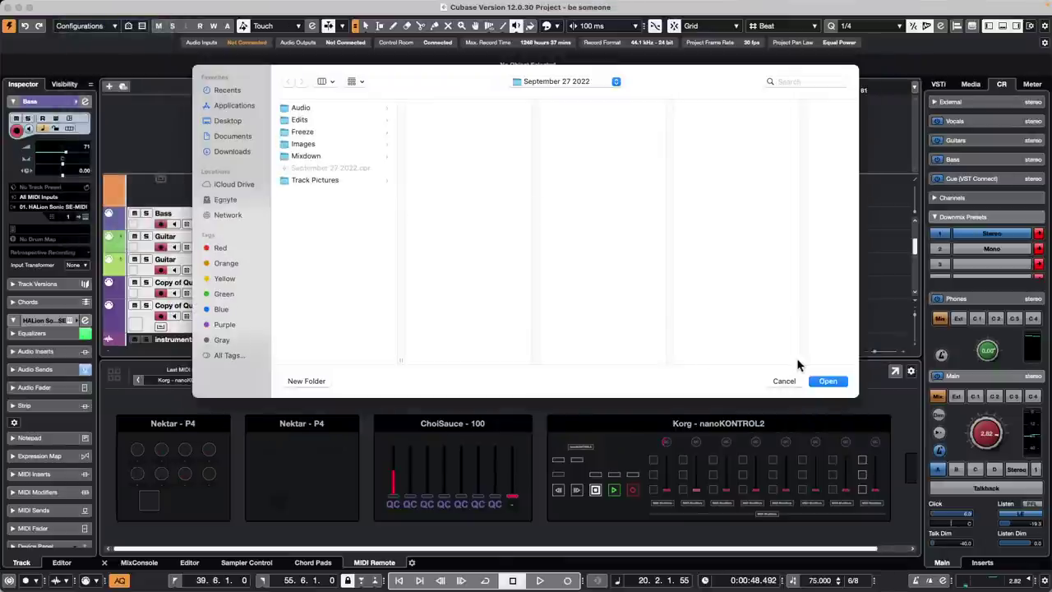
{"action": "left_click", "coordinate": [828, 381]}
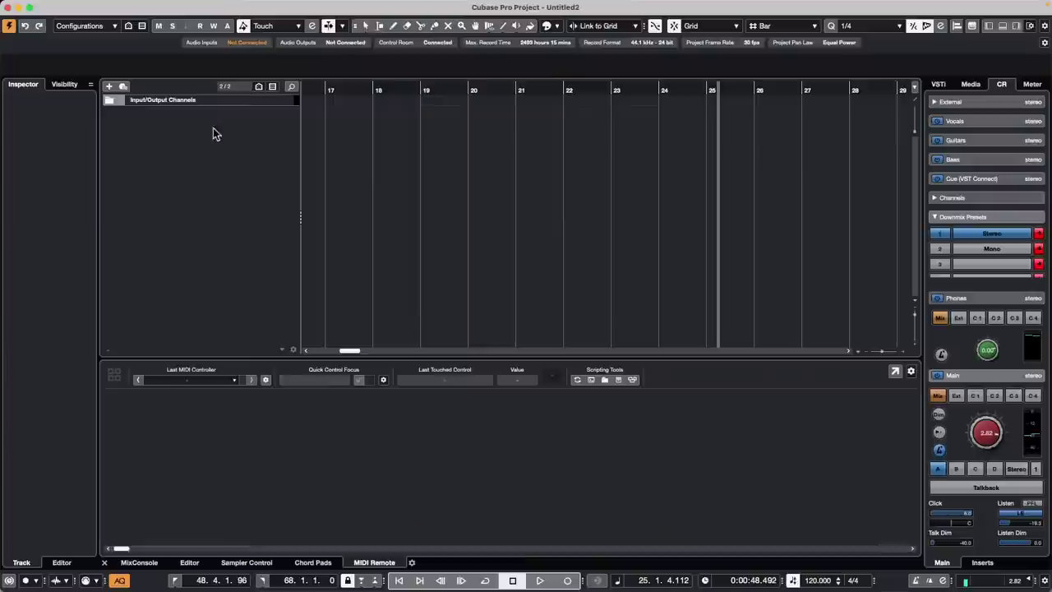
- Import the audio file Track 03.wav from a subfolder of WaveLab Audio files and place its event at the project start
{"action": "mouse_move", "coordinate": [144, 3]}
{"action": "left_click", "coordinate": [72, 6]}
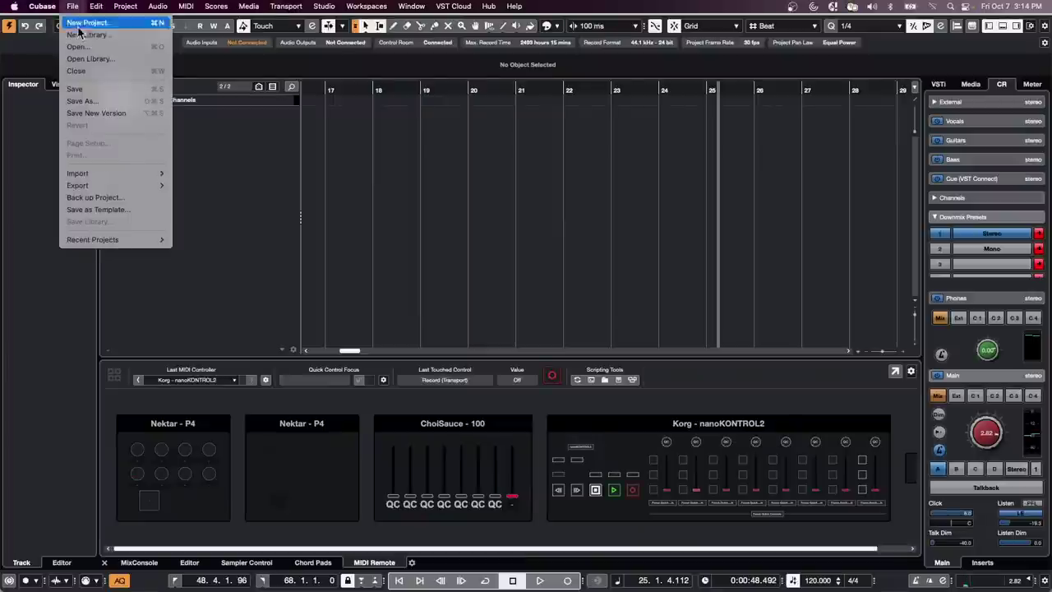
{"action": "mouse_move", "coordinate": [95, 175]}
{"action": "left_click", "coordinate": [201, 174]}
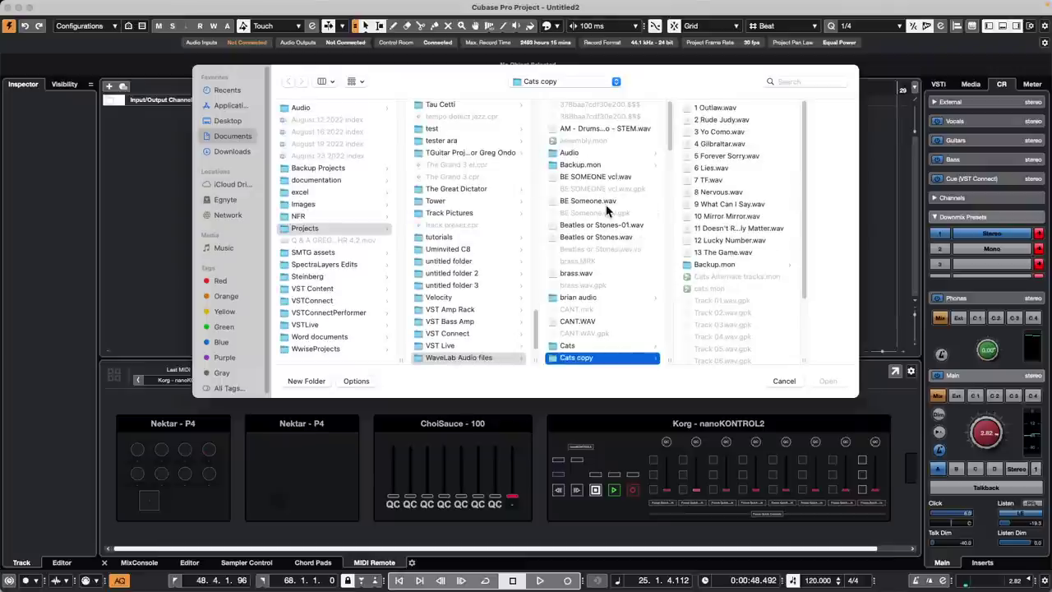
{"action": "left_click", "coordinate": [592, 298]}
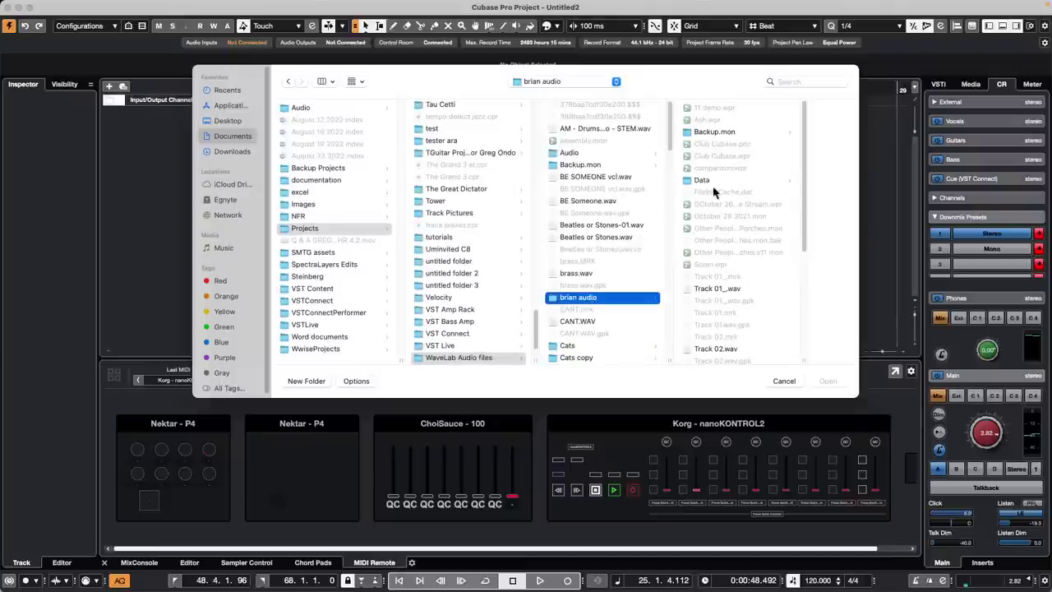
{"action": "scroll", "coordinate": [727, 152], "scroll_direction": "down", "scroll_amount": 2}
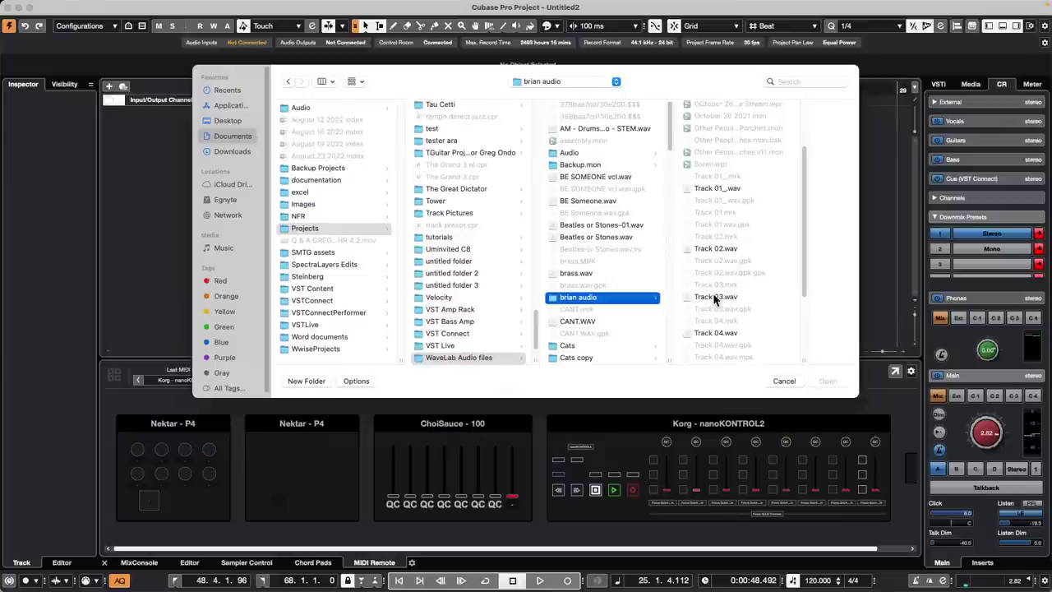
{"action": "double_click", "coordinate": [712, 296]}
{"action": "left_click_drag", "start_coordinate": [798, 122], "coordinate": [307, 123]}
- Play the Track 03 audio from about bar 25, lower the Control Room main level to about -7.3 dB, and stop playback
{"action": "key", "text": "space"}
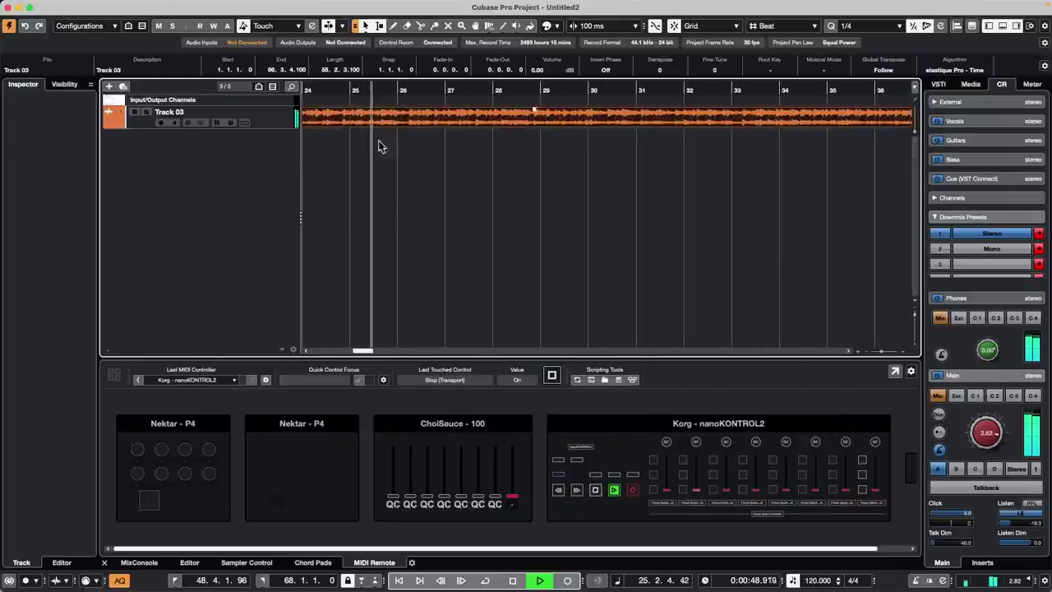
{"action": "left_click_drag", "start_coordinate": [988, 437], "coordinate": [978, 459]}
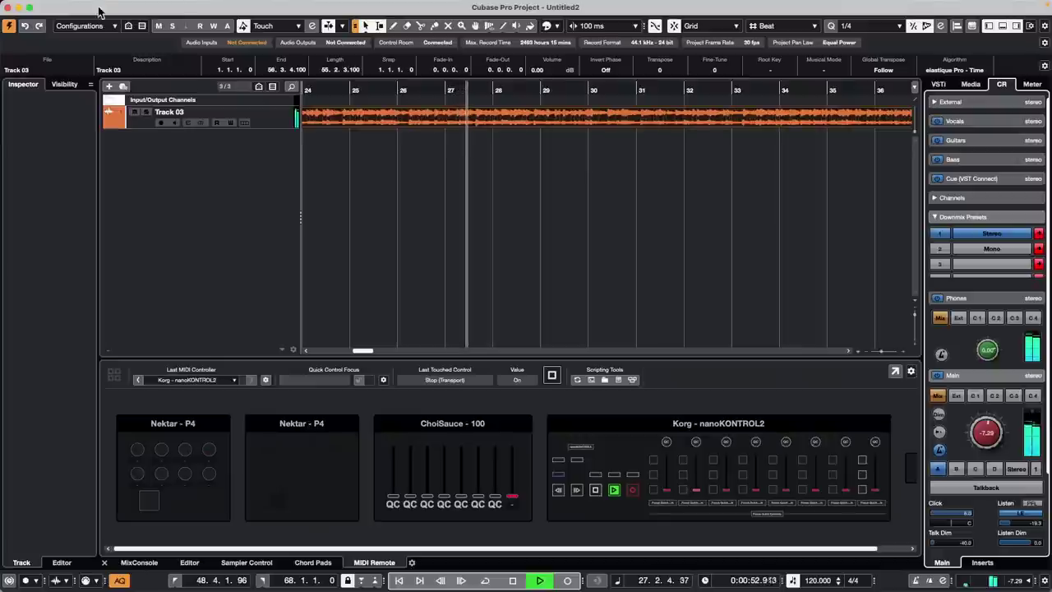
{"action": "key", "text": "space"}
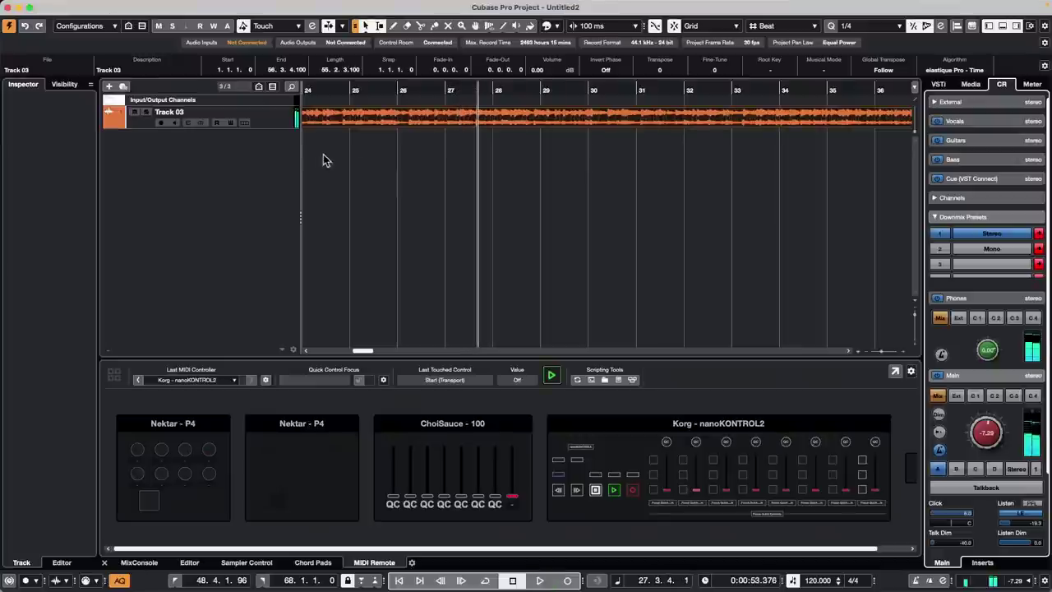
- Activate the SpectraLayers extension for Track 03 and open its audio event for spectral editing
{"action": "left_click", "coordinate": [274, 123]}
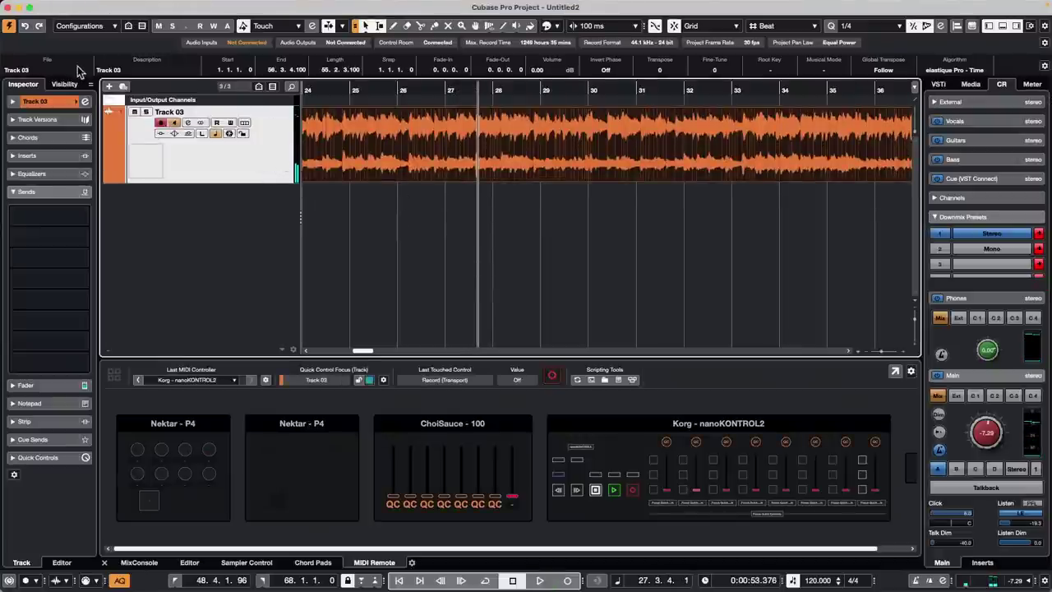
{"action": "left_click", "coordinate": [37, 101]}
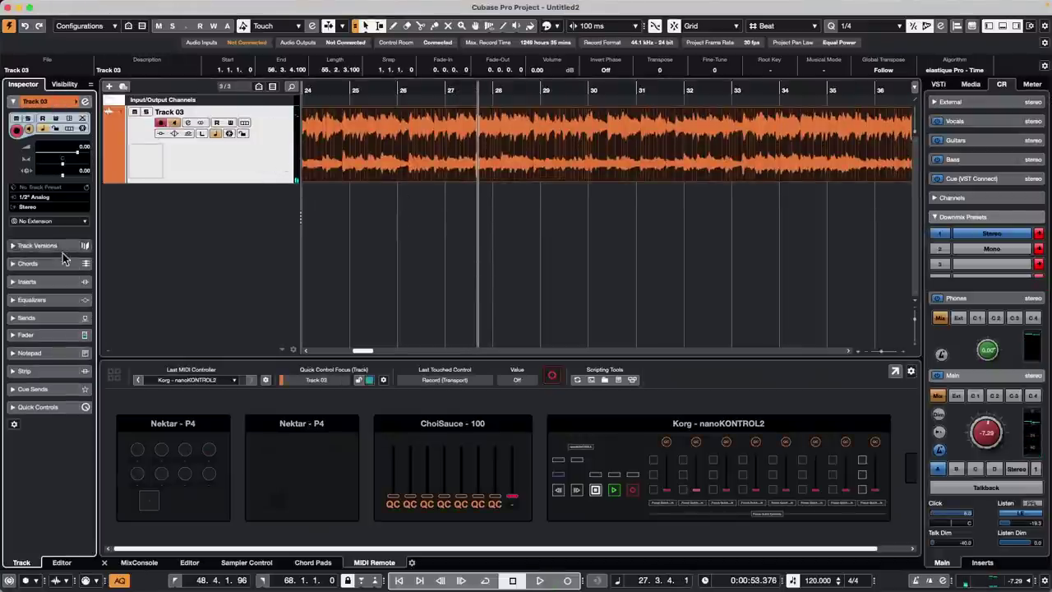
{"action": "left_click", "coordinate": [45, 223]}
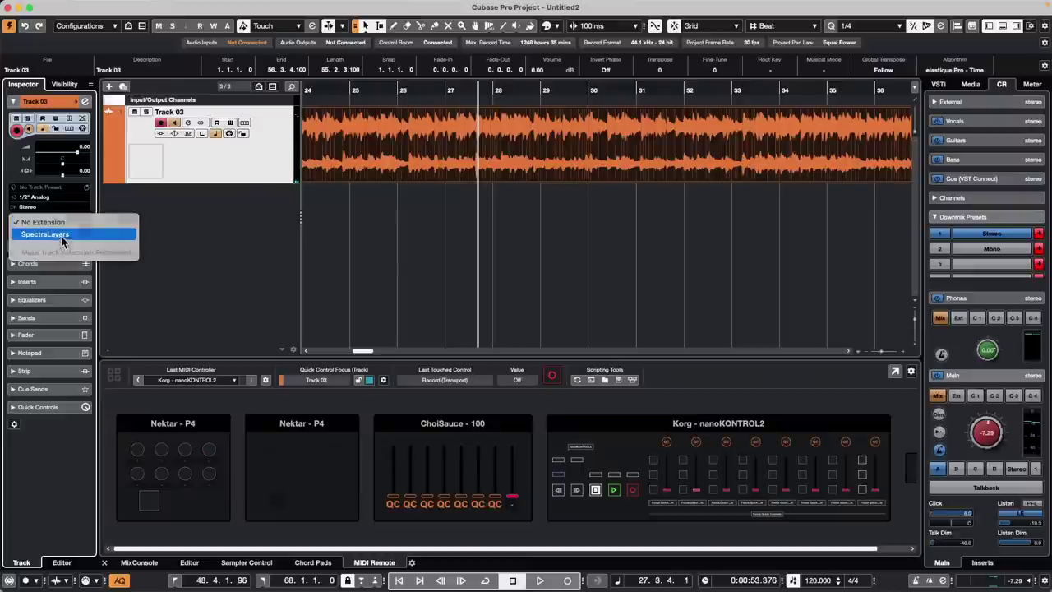
{"action": "left_click", "coordinate": [400, 138]}
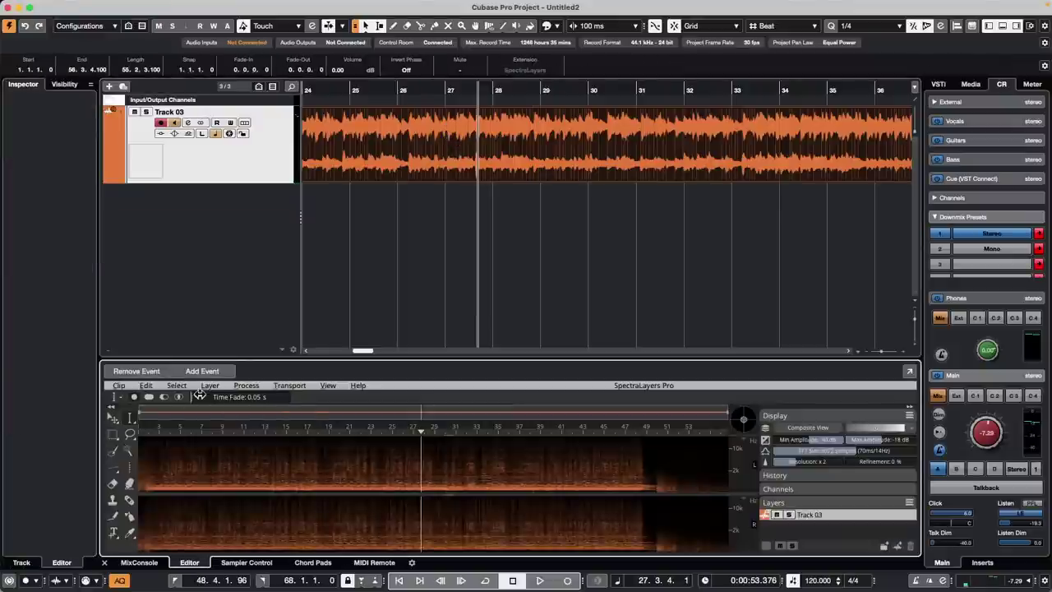
- Unmix the Track 03 layer into stems, extracting only Vocals with Piano, Drums and Bass deselected and Non-destructive kept on
{"action": "left_click", "coordinate": [211, 385]}
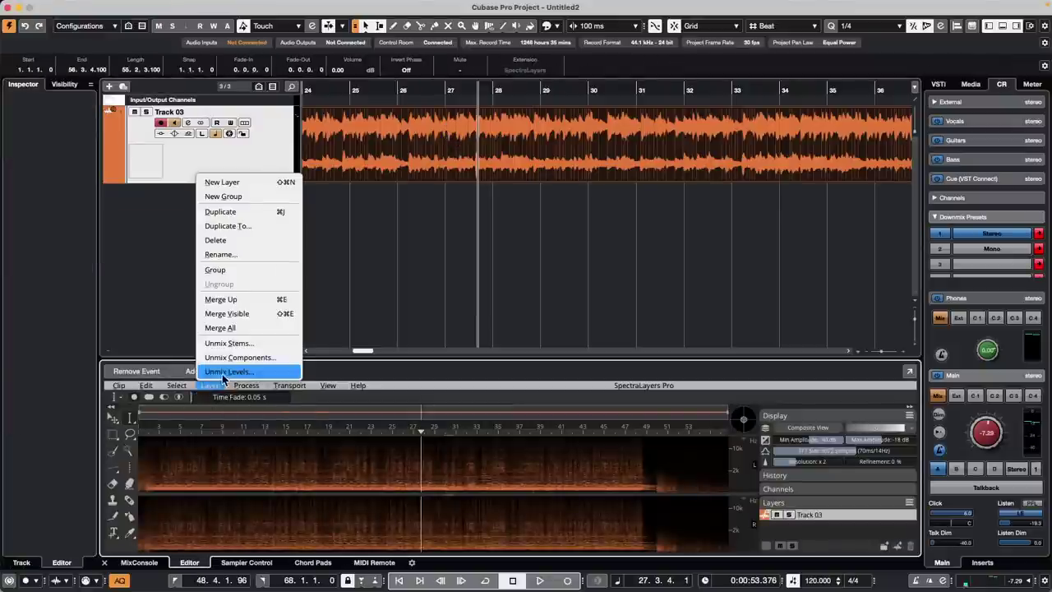
{"action": "left_click", "coordinate": [244, 349]}
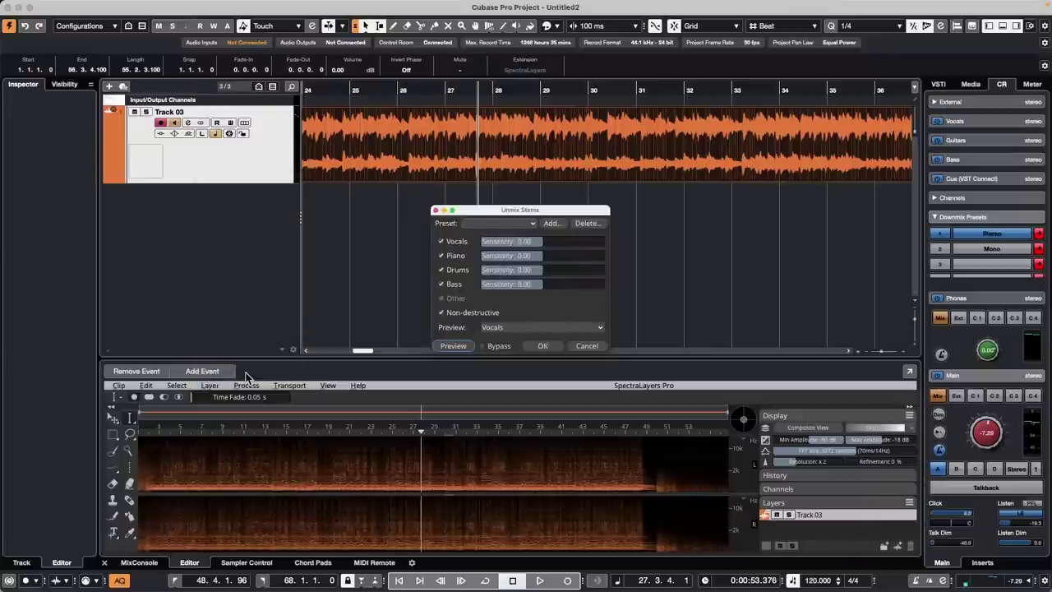
{"action": "left_click", "coordinate": [442, 255]}
{"action": "left_click", "coordinate": [441, 270]}
{"action": "left_click", "coordinate": [441, 284]}
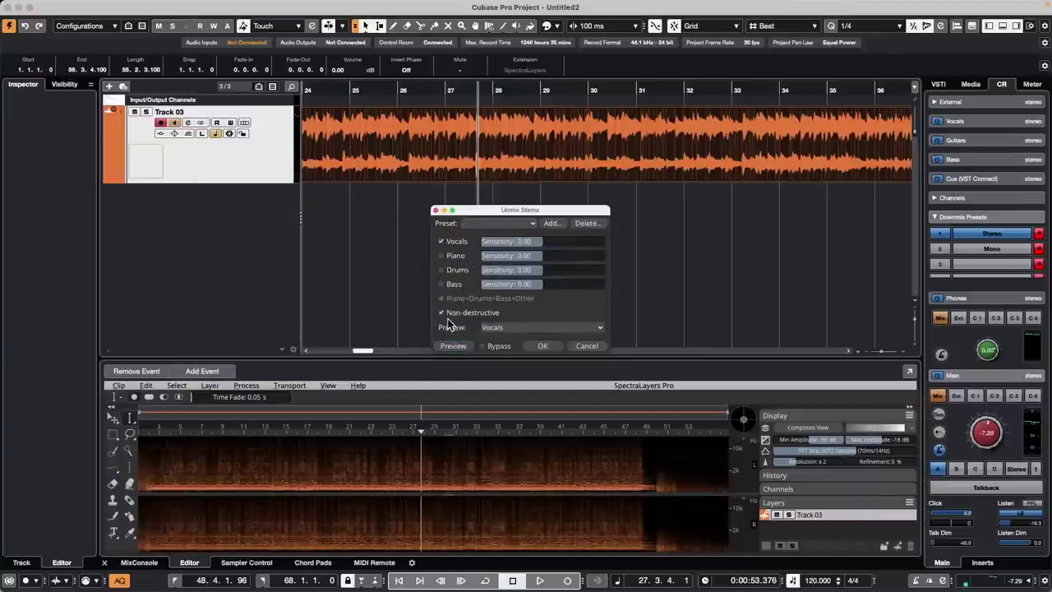
{"action": "left_click", "coordinate": [546, 347]}
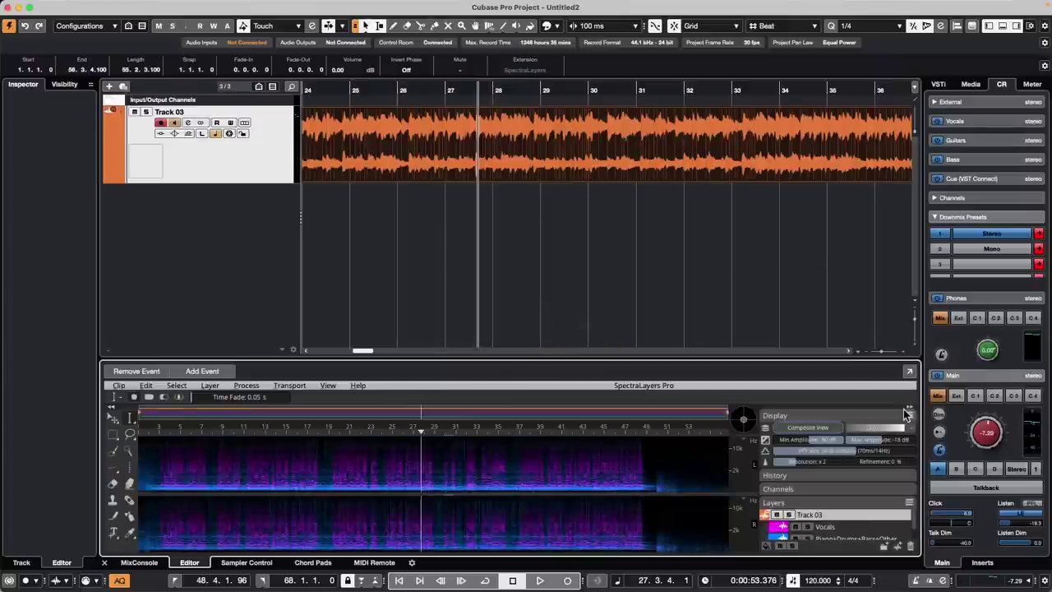
- Play the project and audition the separation by soloing the Vocals layer, releasing the solo, and muting and unmuting Vocals
{"action": "key", "text": "space"}
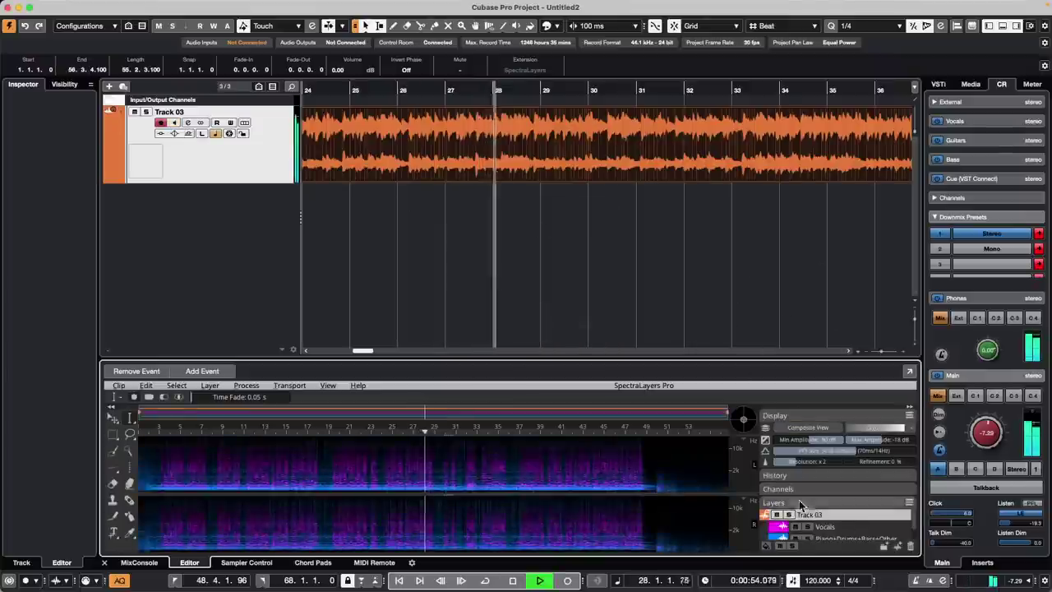
{"action": "left_click", "coordinate": [809, 527]}
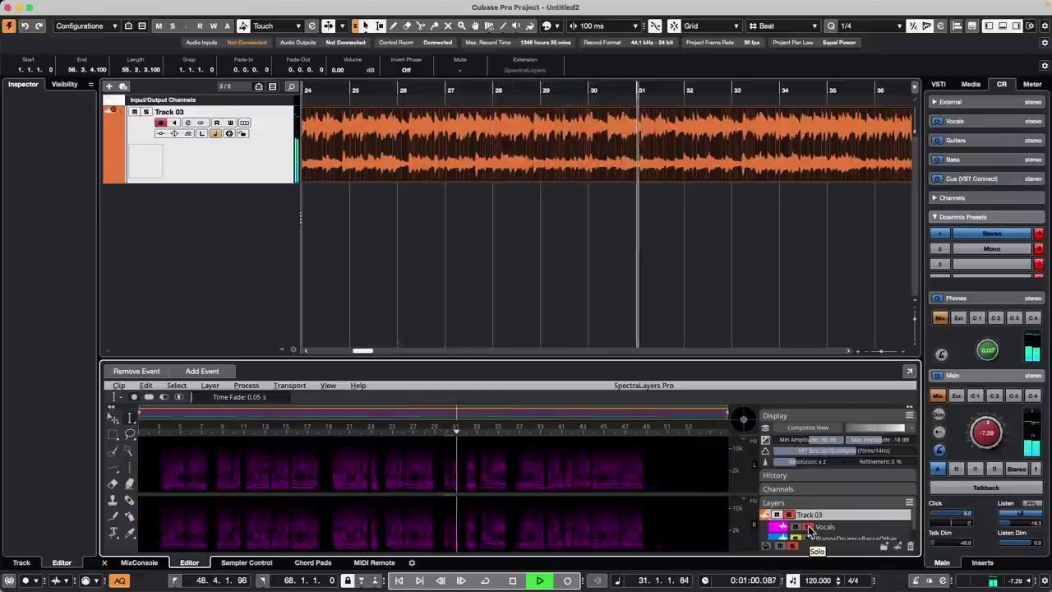
{"action": "left_click", "coordinate": [808, 527]}
{"action": "left_click", "coordinate": [794, 527]}
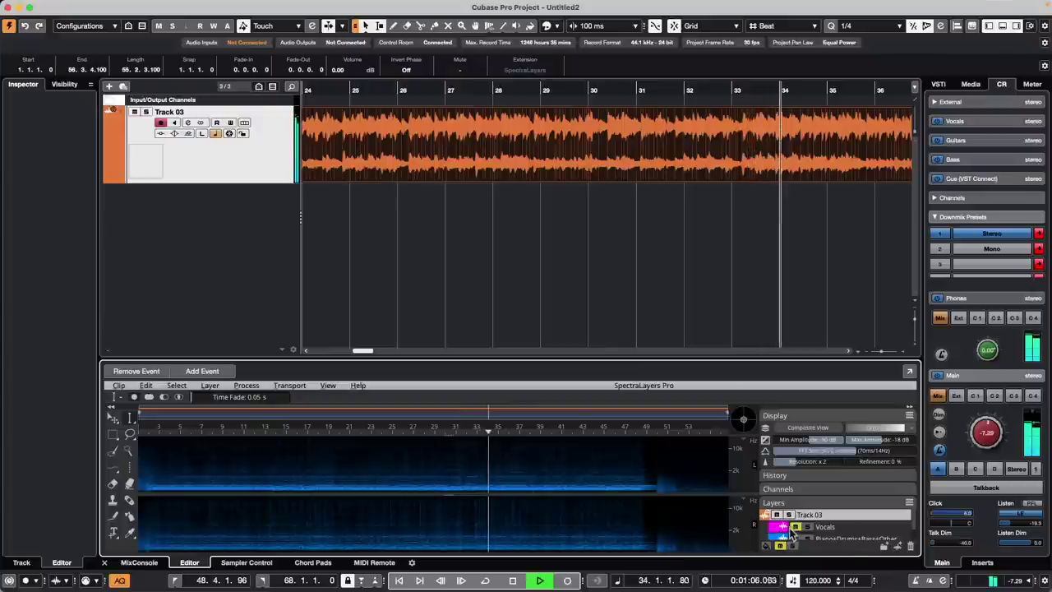
{"action": "left_click", "coordinate": [794, 527]}
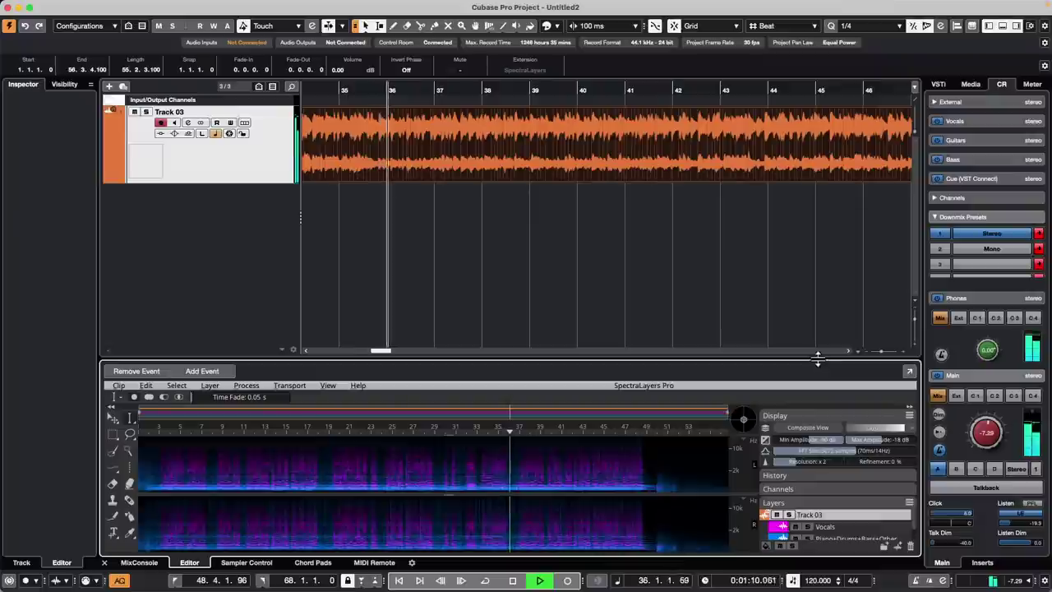
- Enlarge the spectral editor, audition the song with the Piano+Drums+Bass+Other layer muted, restore all layers, and stop playback
{"action": "left_click_drag", "start_coordinate": [818, 357], "coordinate": [818, 292]}
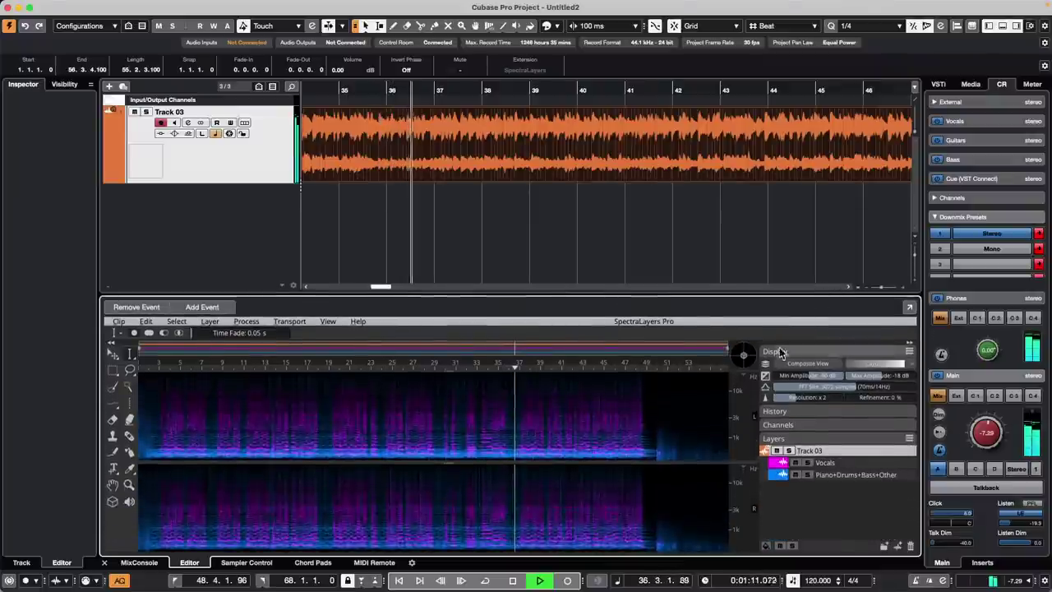
{"action": "left_click", "coordinate": [797, 477]}
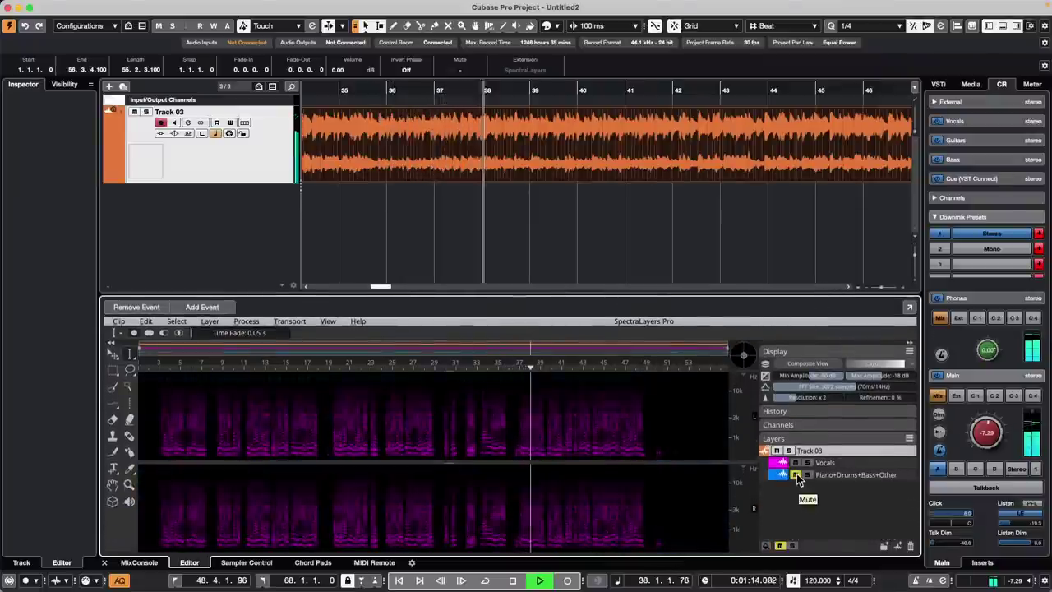
{"action": "left_click", "coordinate": [795, 463]}
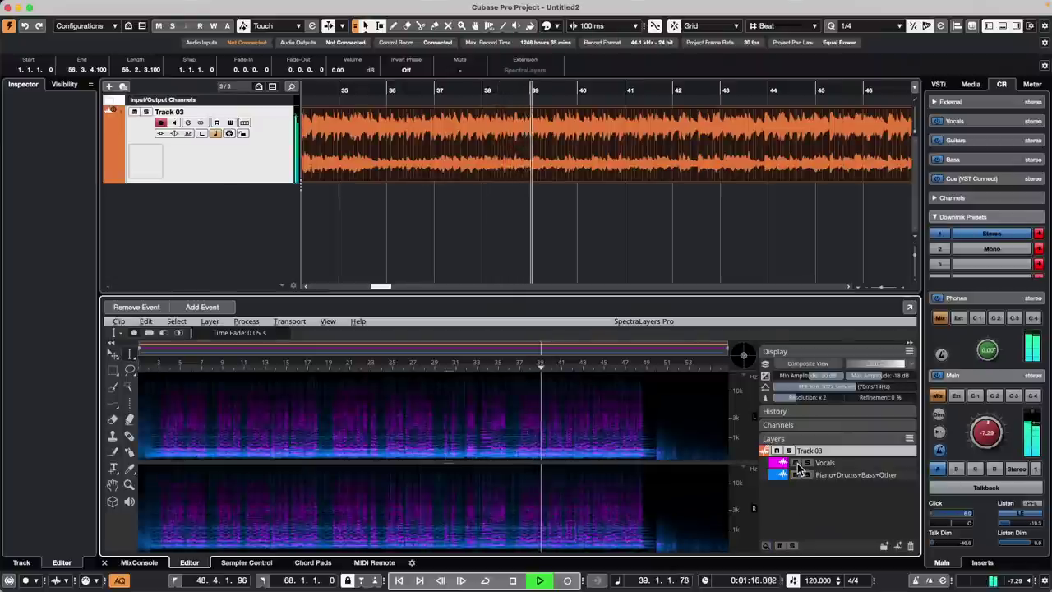
{"action": "left_click", "coordinate": [797, 464]}
{"action": "left_click", "coordinate": [798, 464]}
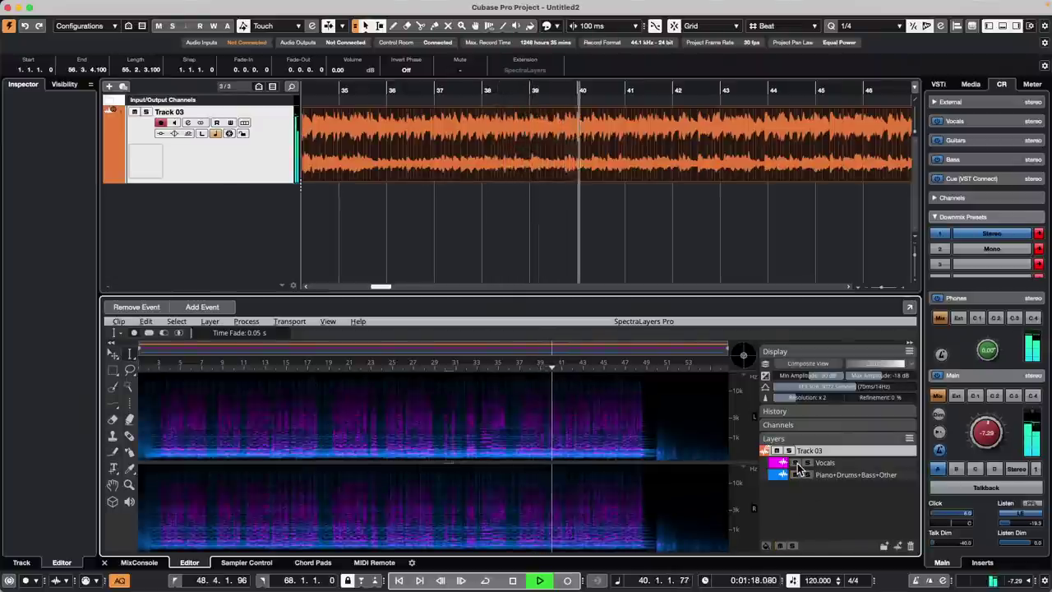
{"action": "key", "text": "space"}
- Move the Vocals layer out of Track 03 onto its own audio track in the project
{"action": "left_click", "coordinate": [842, 462]}
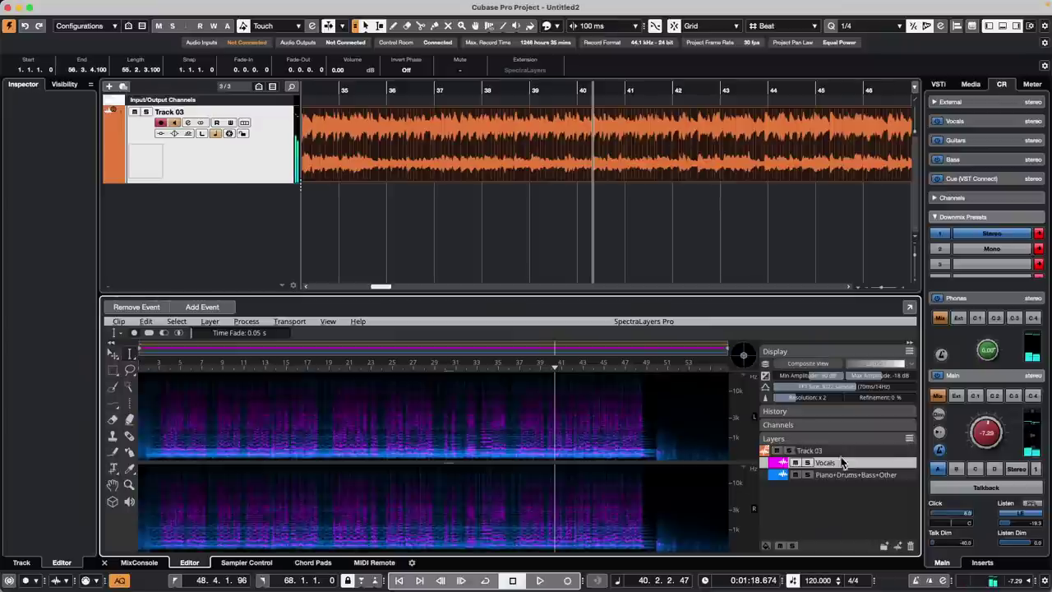
{"action": "left_click_drag", "start_coordinate": [843, 463], "coordinate": [347, 212]}
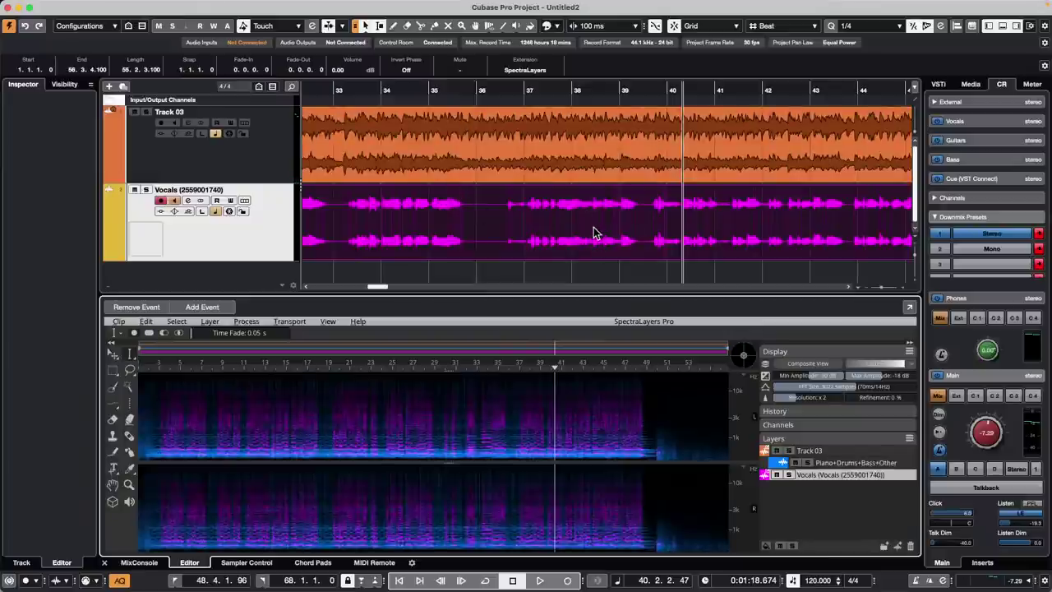
{"action": "left_click", "coordinate": [212, 321]}
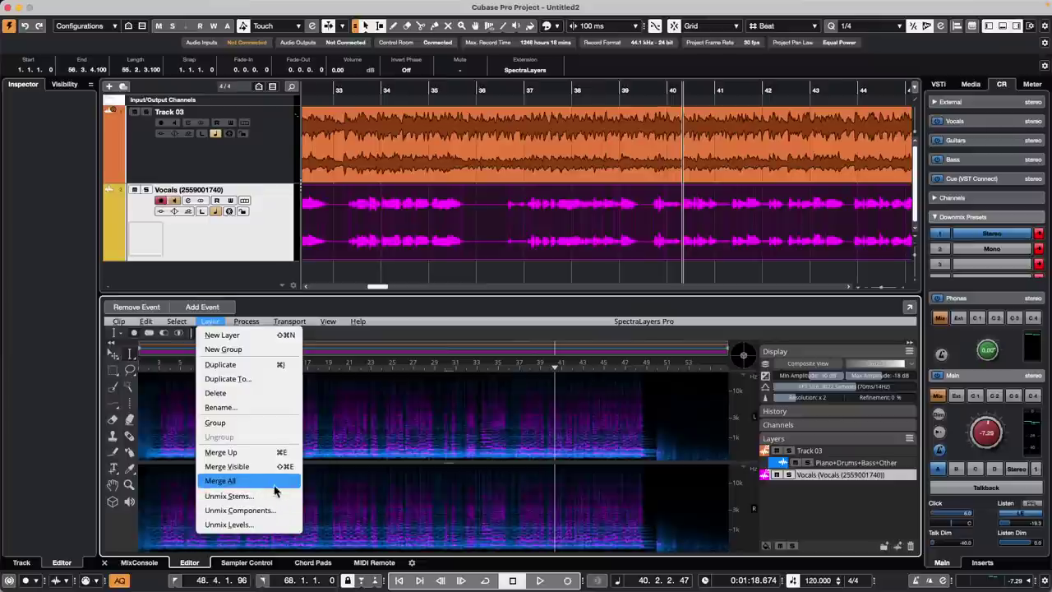
{"action": "left_click", "coordinate": [542, 279]}
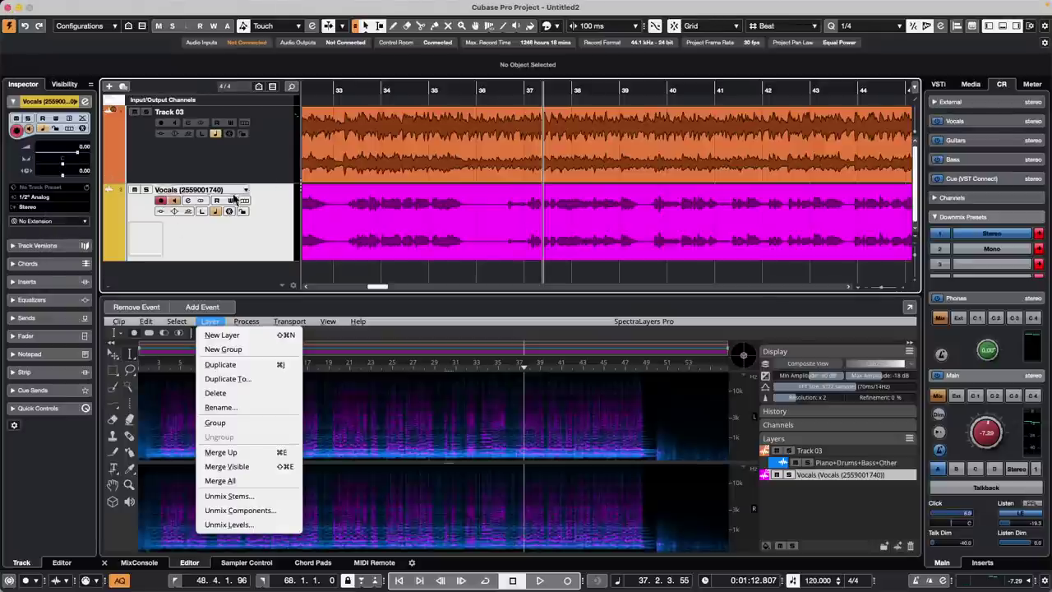
- Set Track 03 to No Extension to remove SpectraLayers, and place the project cursor near bar 33
{"action": "left_click", "coordinate": [270, 168]}
{"action": "left_click", "coordinate": [69, 218]}
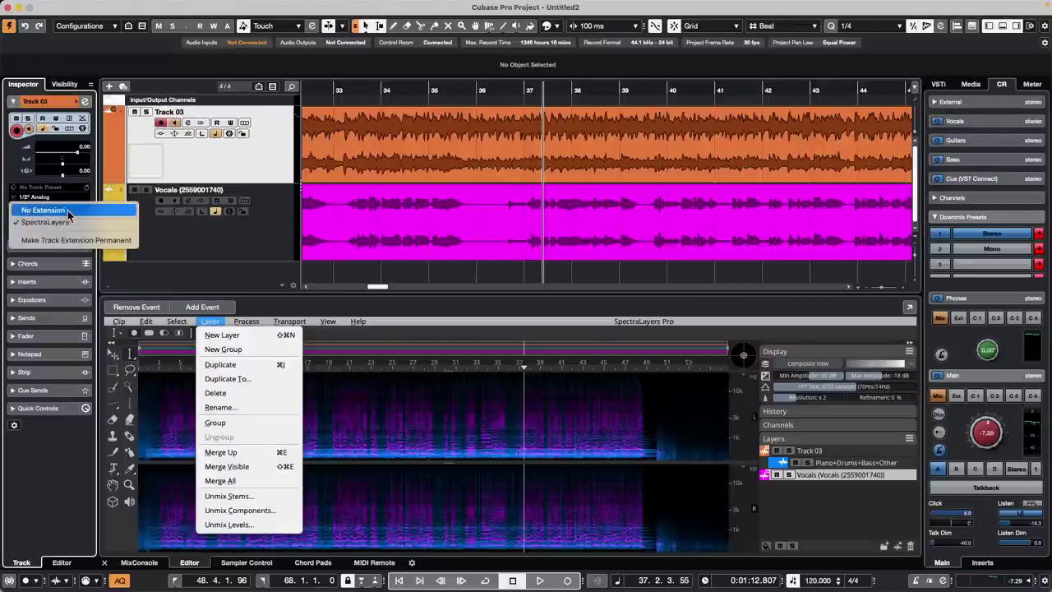
{"action": "left_click", "coordinate": [68, 212]}
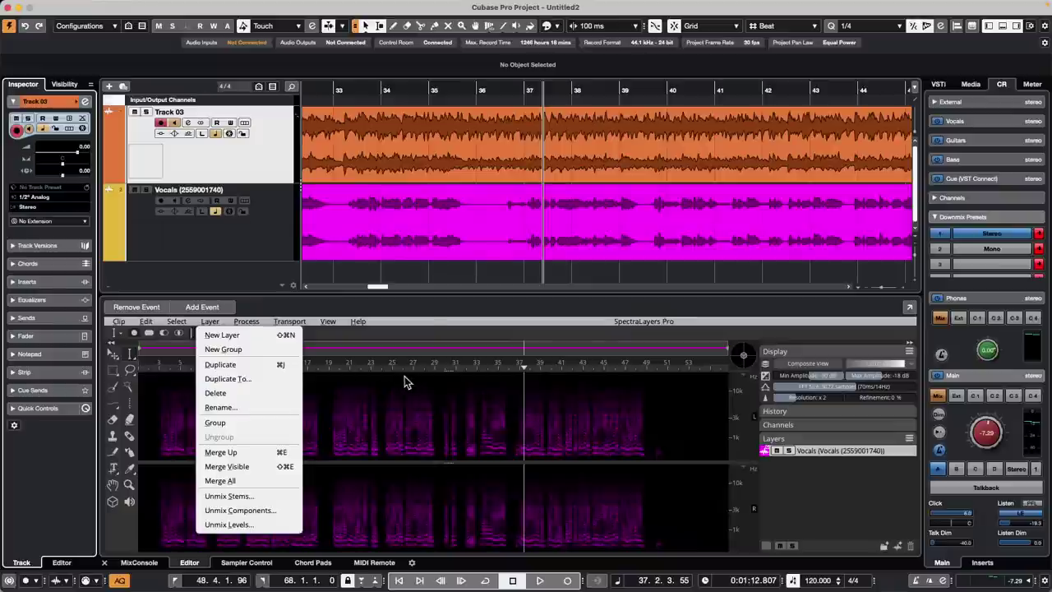
{"action": "left_click", "coordinate": [504, 274]}
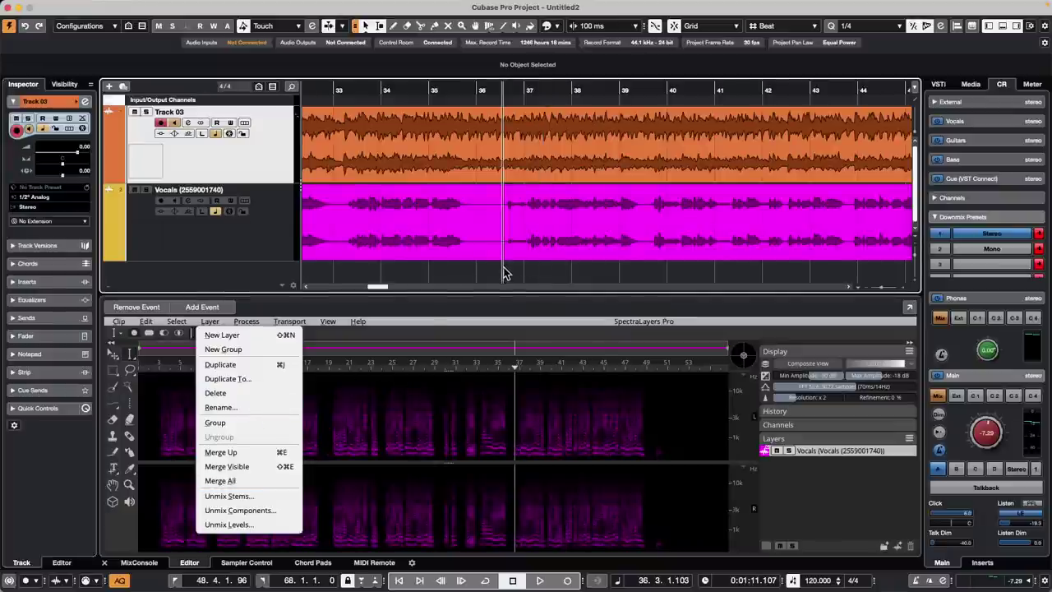
{"action": "left_click", "coordinate": [351, 264]}
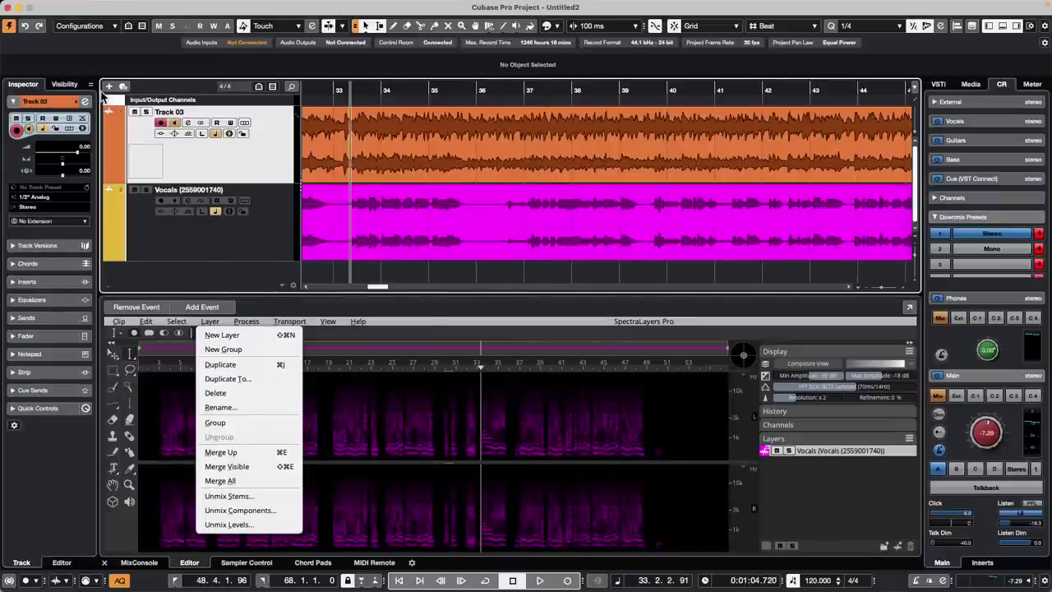
- Switch to Safari and search the web for "Steinberg Cubase AI license reactivation"
{"action": "mouse_move", "coordinate": [117, 3]}
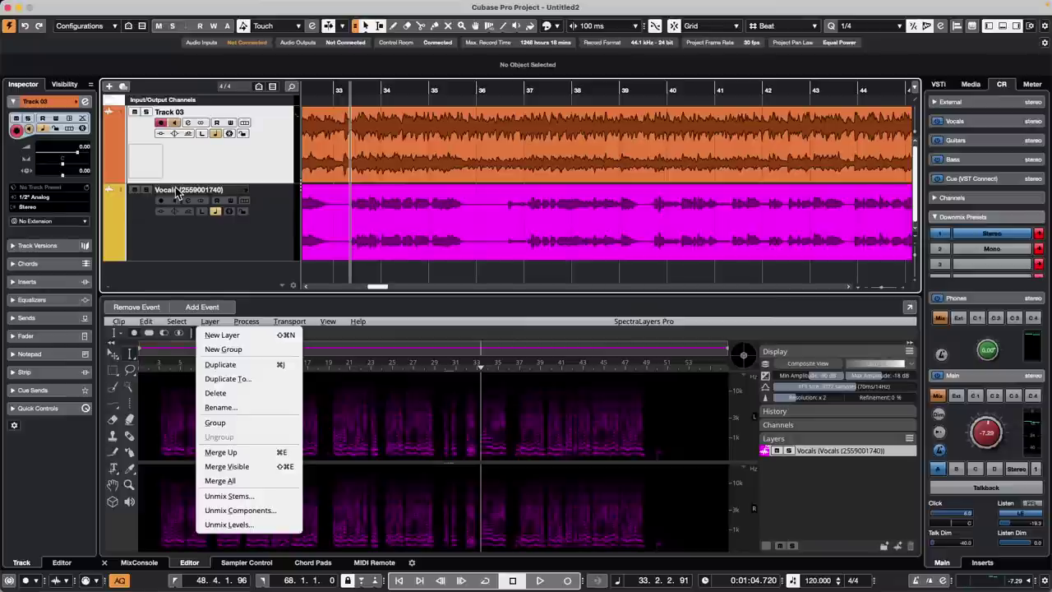
{"action": "left_click", "coordinate": [327, 321]}
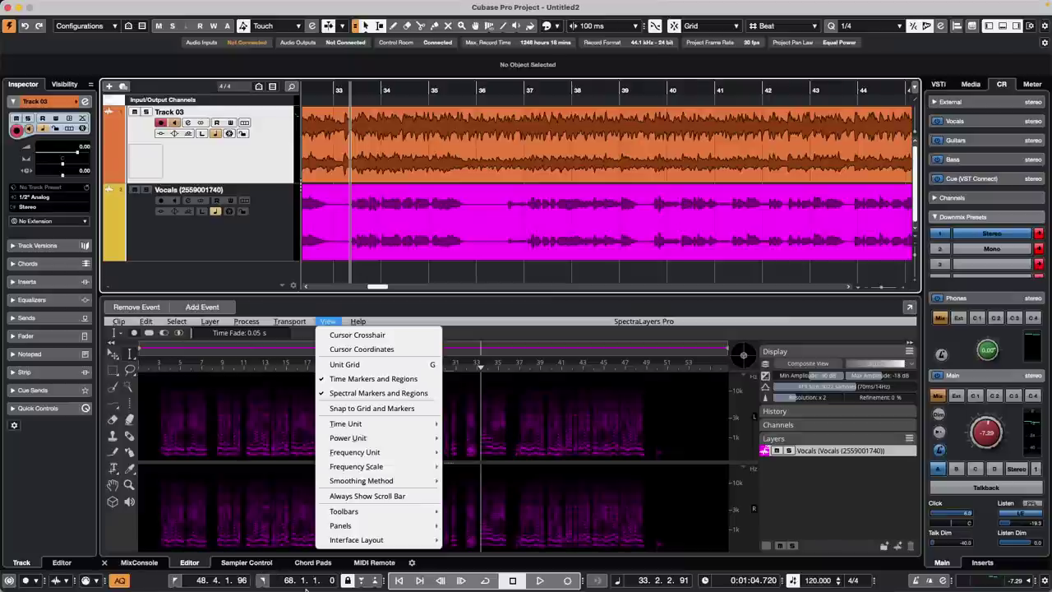
{"action": "mouse_move", "coordinate": [306, 589]}
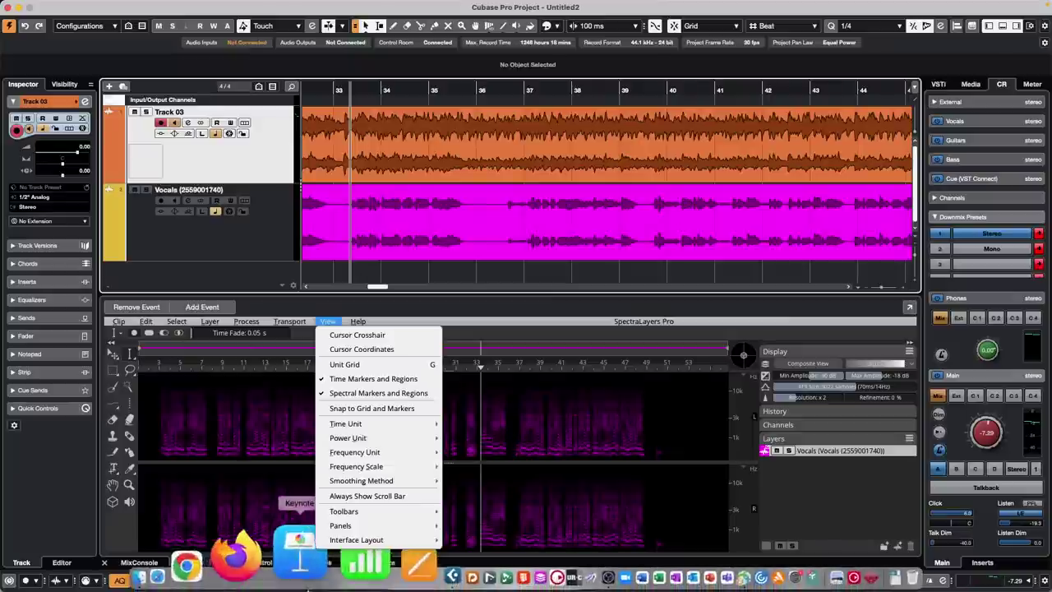
{"action": "left_click", "coordinate": [258, 569]}
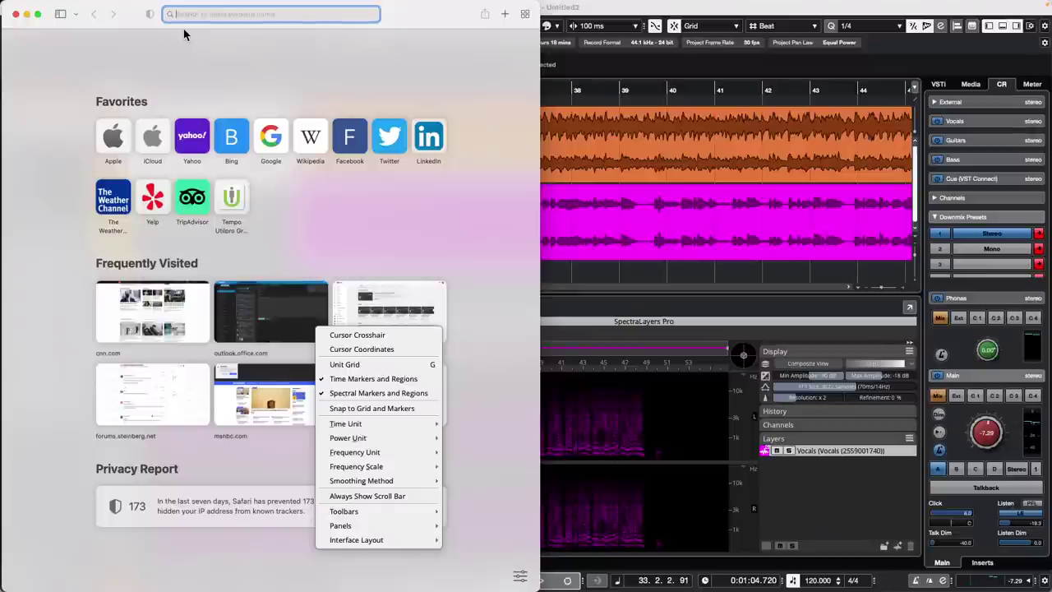
{"action": "type", "text": "Stein"}
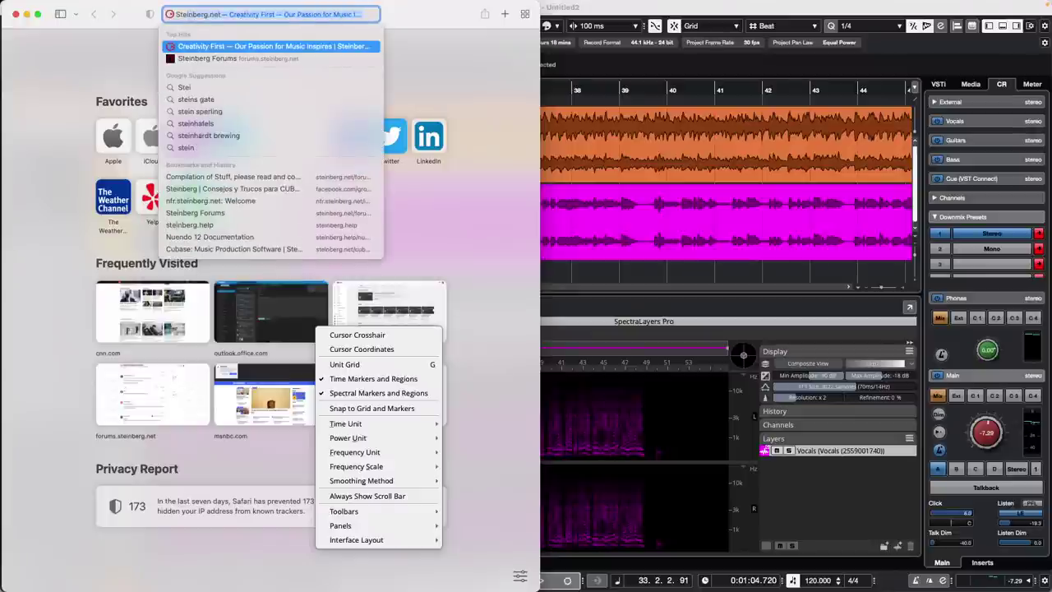
{"action": "type", "text": "berg Cu"}
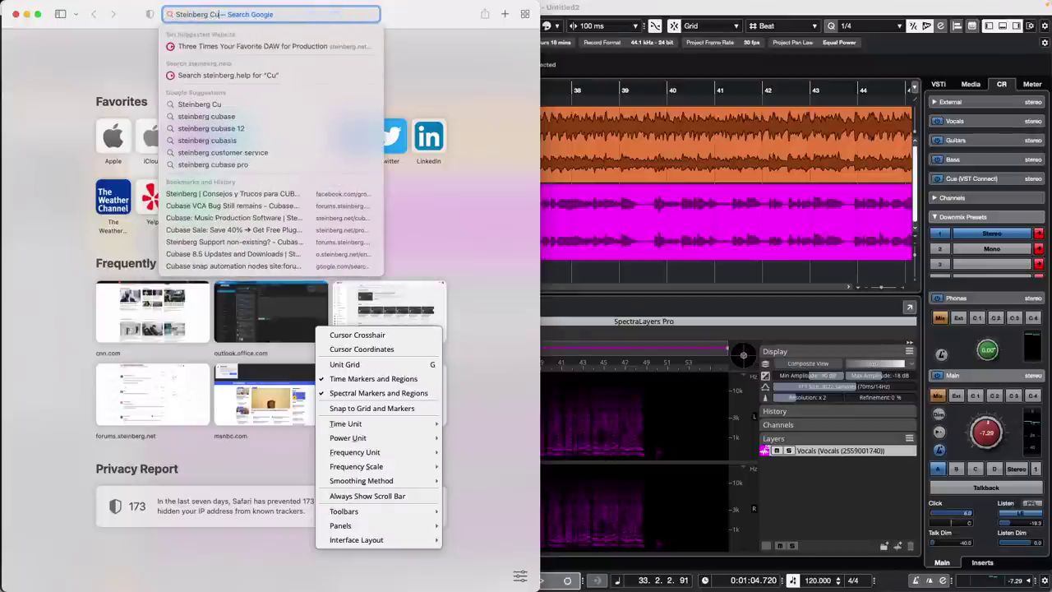
{"action": "type", "text": "base AI lice"}
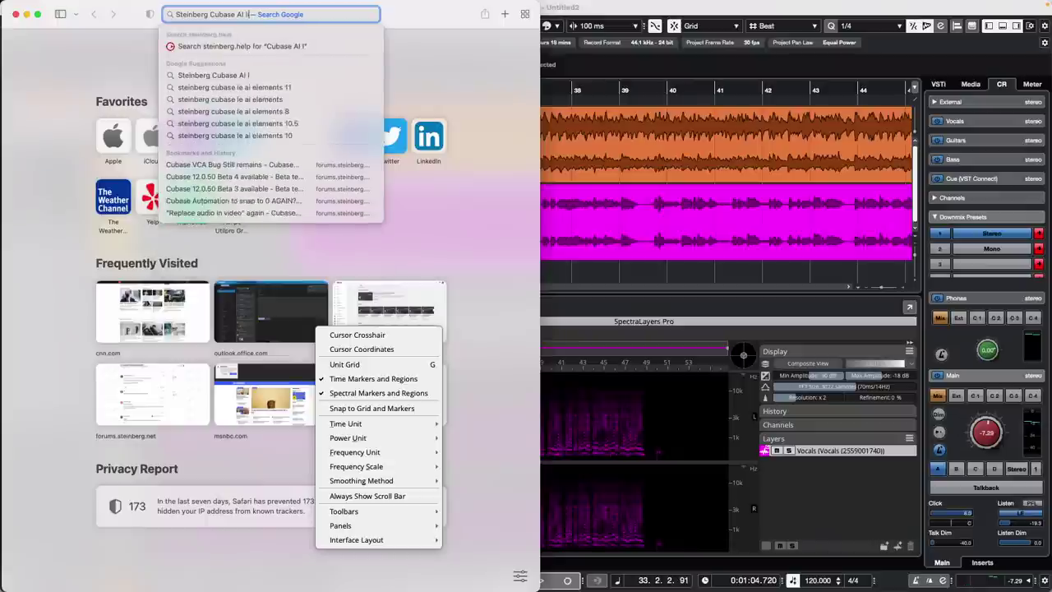
{"action": "type", "text": "nse r"}
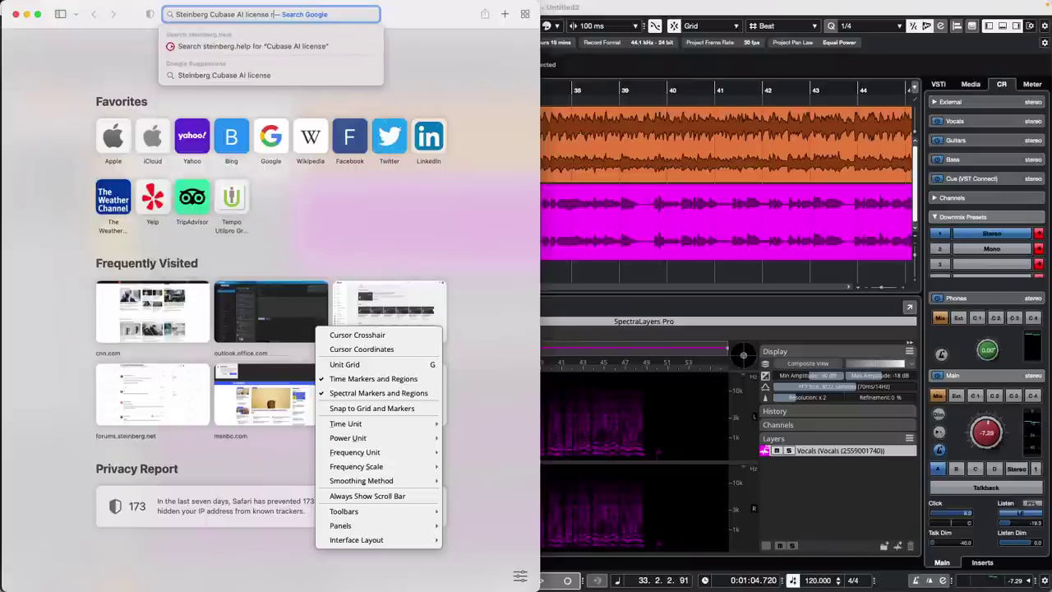
{"action": "type", "text": "eactivation"}
{"action": "key", "text": "Return"}
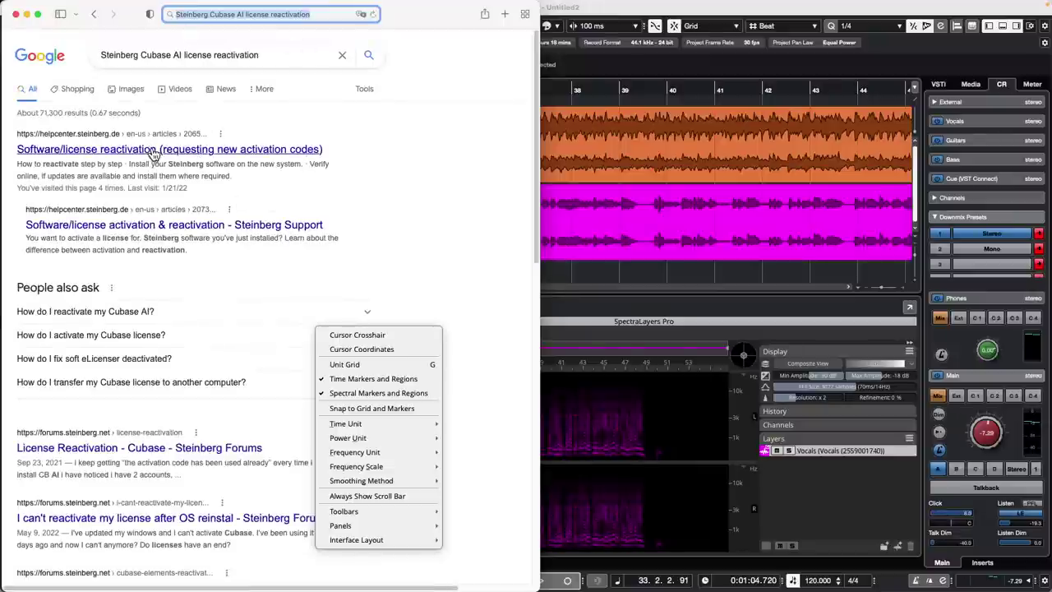
- Open the Steinberg Support article "Software/license activation & reactivation" in full screen and examine its activation and reactivation sections
{"action": "left_click", "coordinate": [193, 227]}
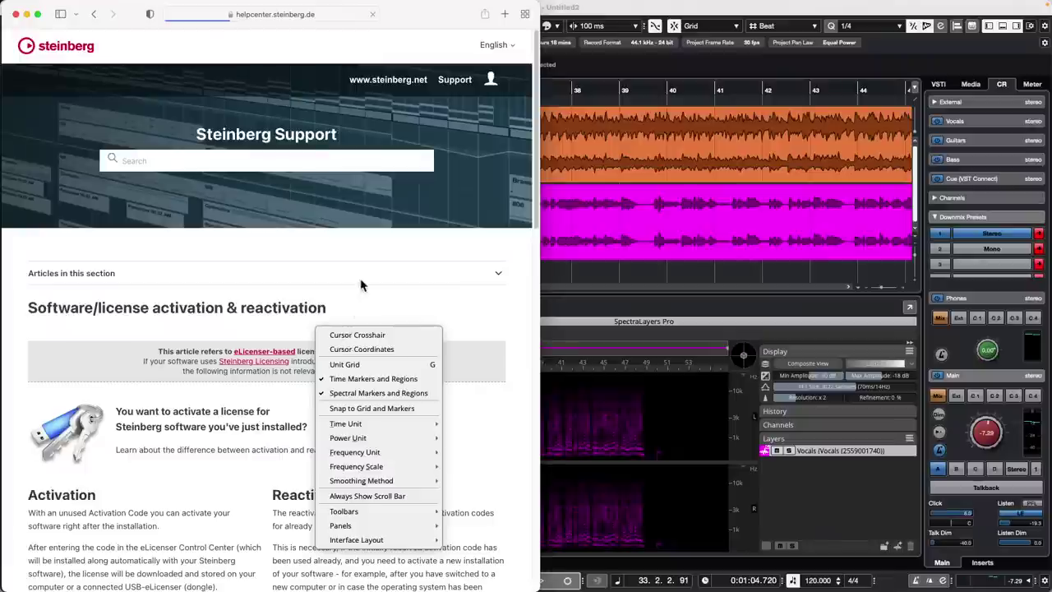
{"action": "left_click", "coordinate": [37, 14]}
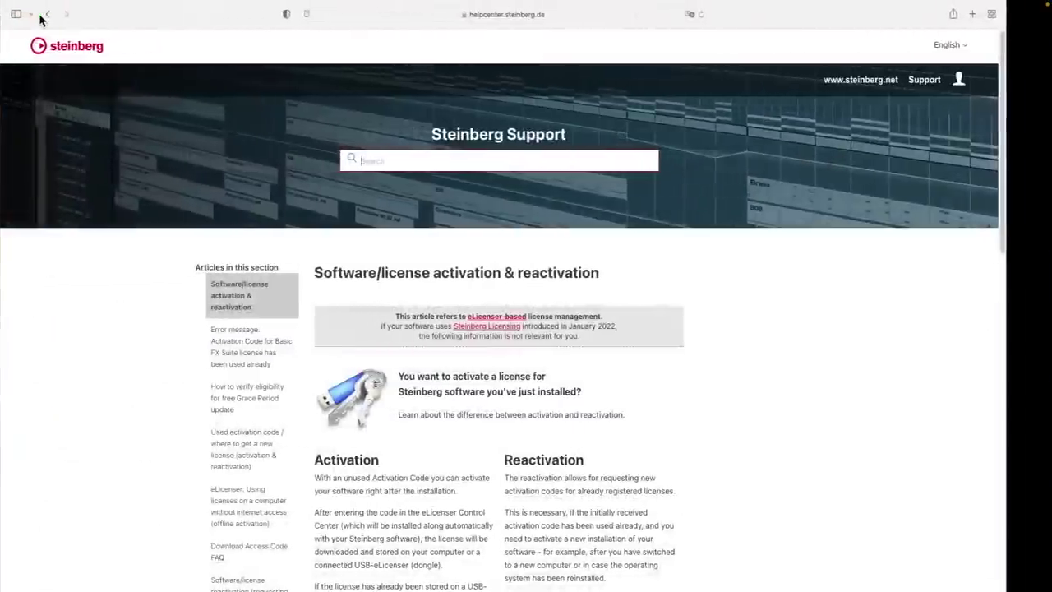
{"action": "scroll", "coordinate": [443, 271], "scroll_direction": "down", "scroll_amount": 3}
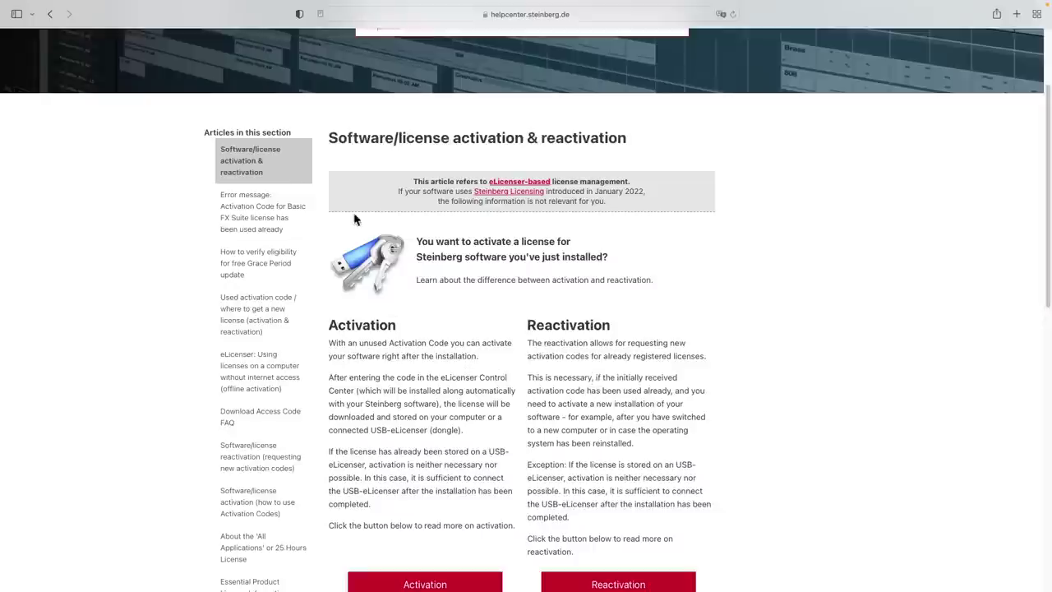
- Quit Safari and return to the Cubase project
{"action": "mouse_move", "coordinate": [58, 1]}
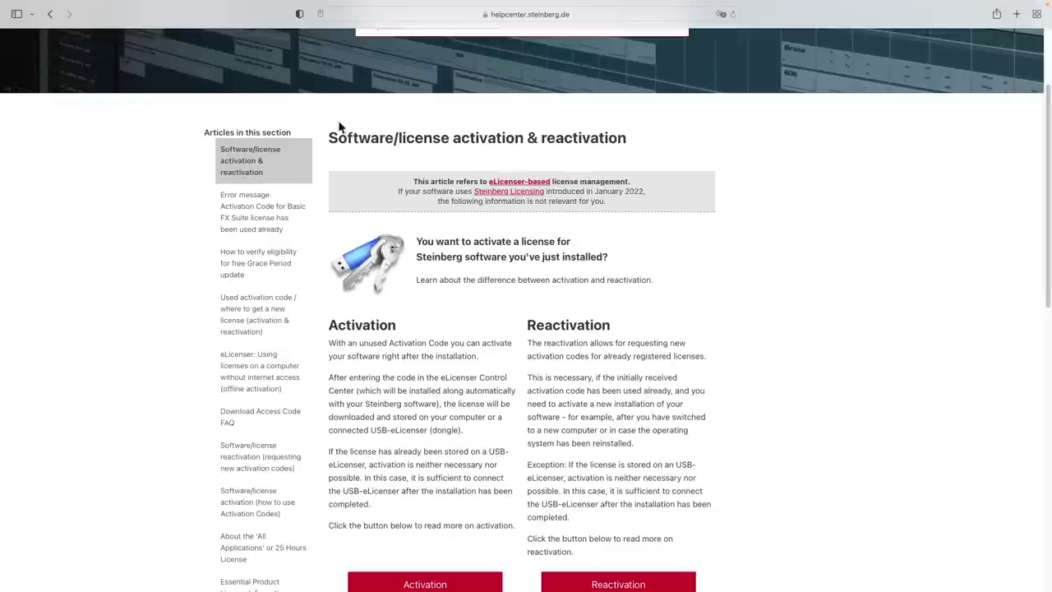
{"action": "mouse_move", "coordinate": [185, 2]}
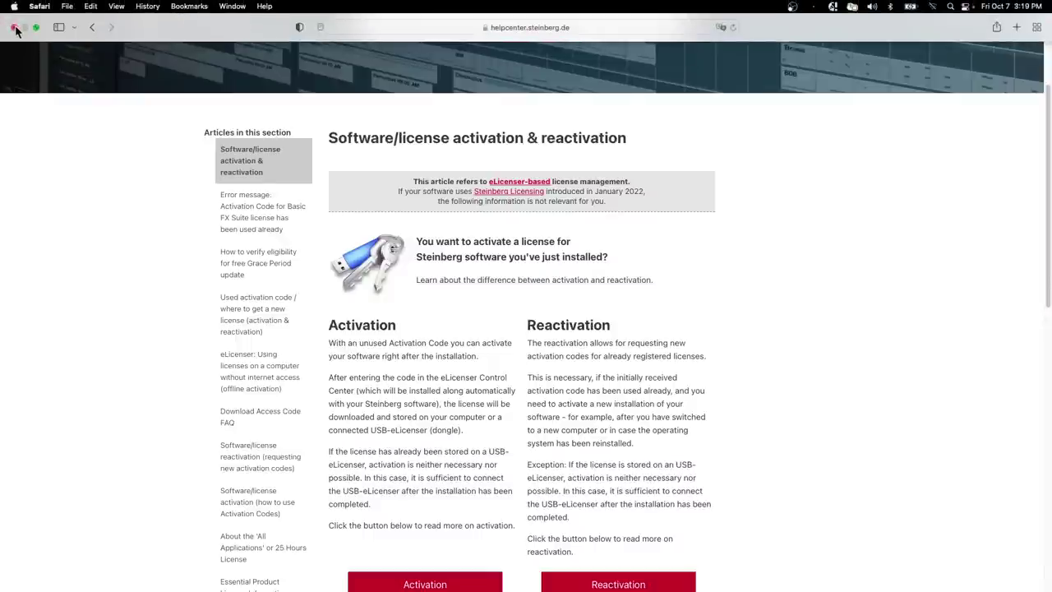
{"action": "left_click", "coordinate": [39, 7]}
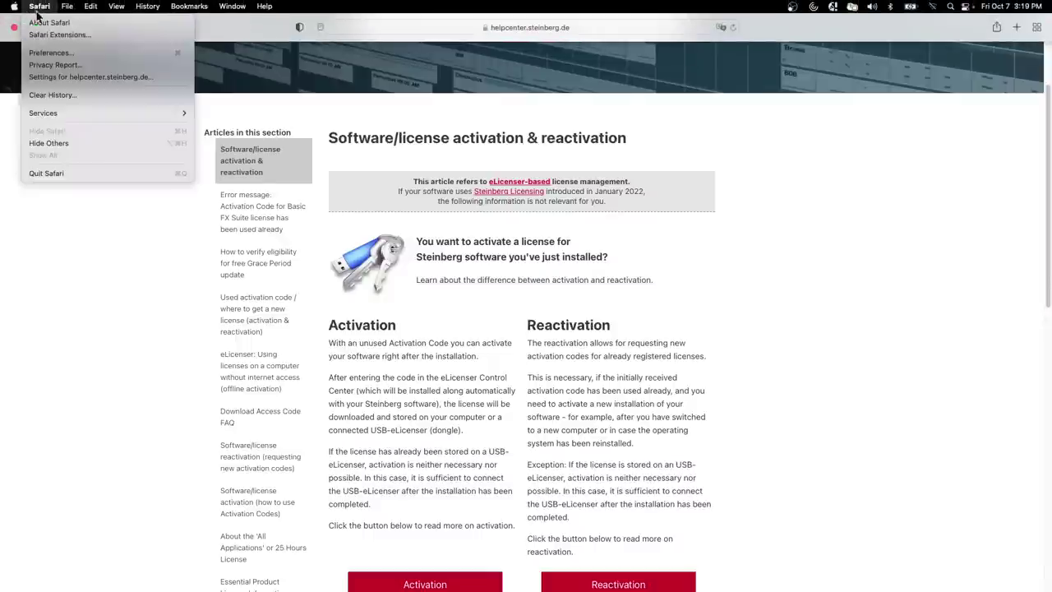
{"action": "left_click", "coordinate": [55, 173]}
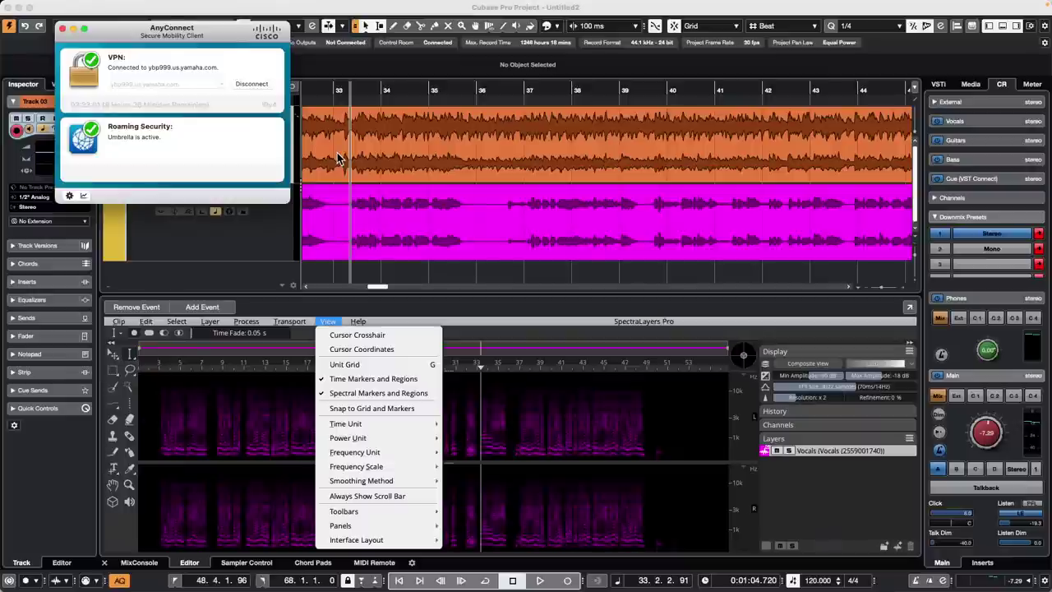
- Focus the Cubase project on the Vocals track and look over the Key Commands settings and their presets
{"action": "left_click", "coordinate": [271, 248]}
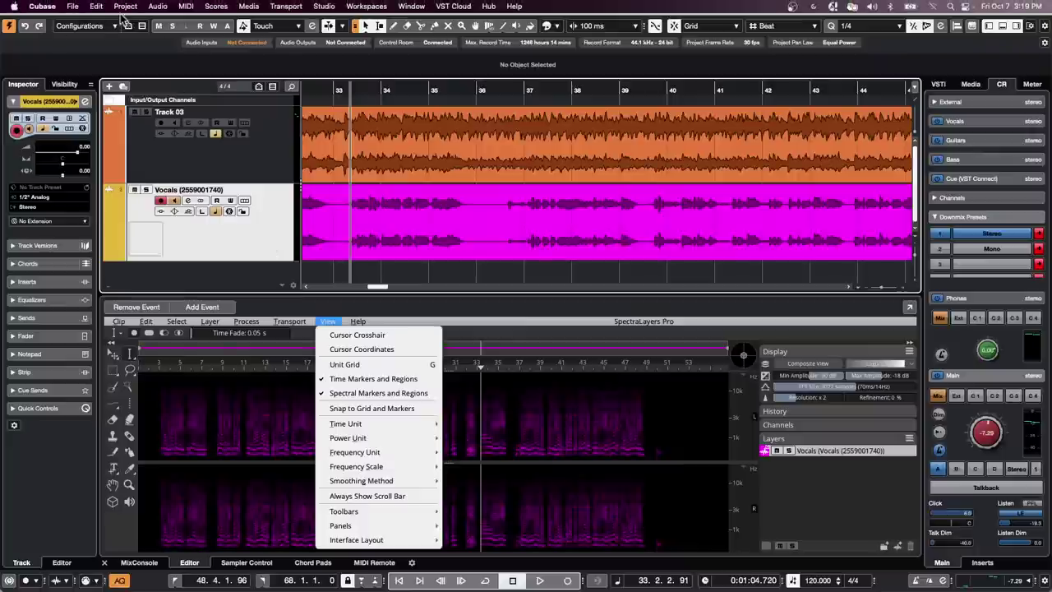
{"action": "left_click", "coordinate": [93, 6]}
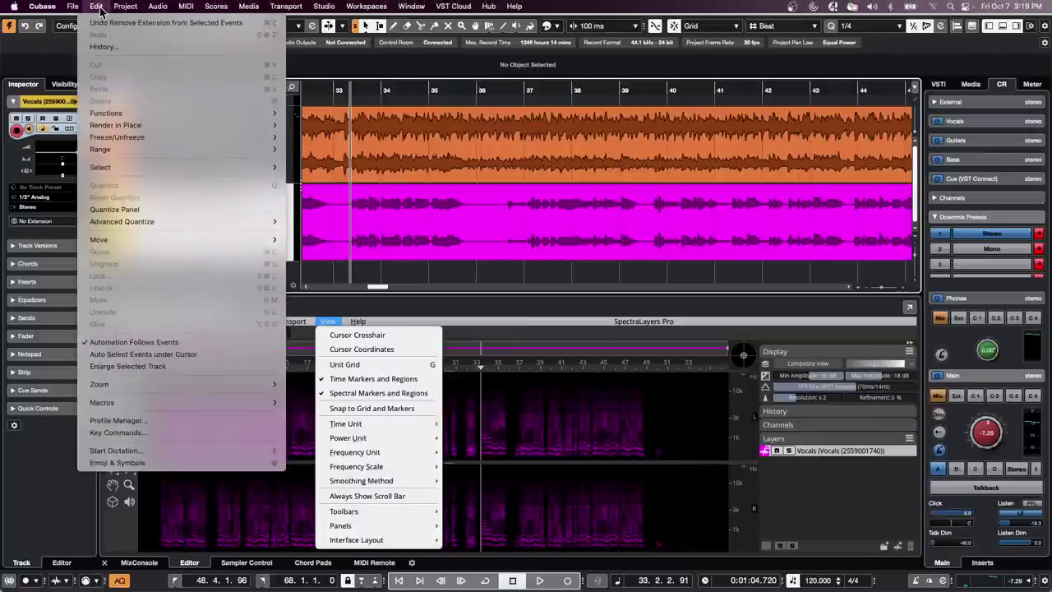
{"action": "left_click", "coordinate": [115, 432]}
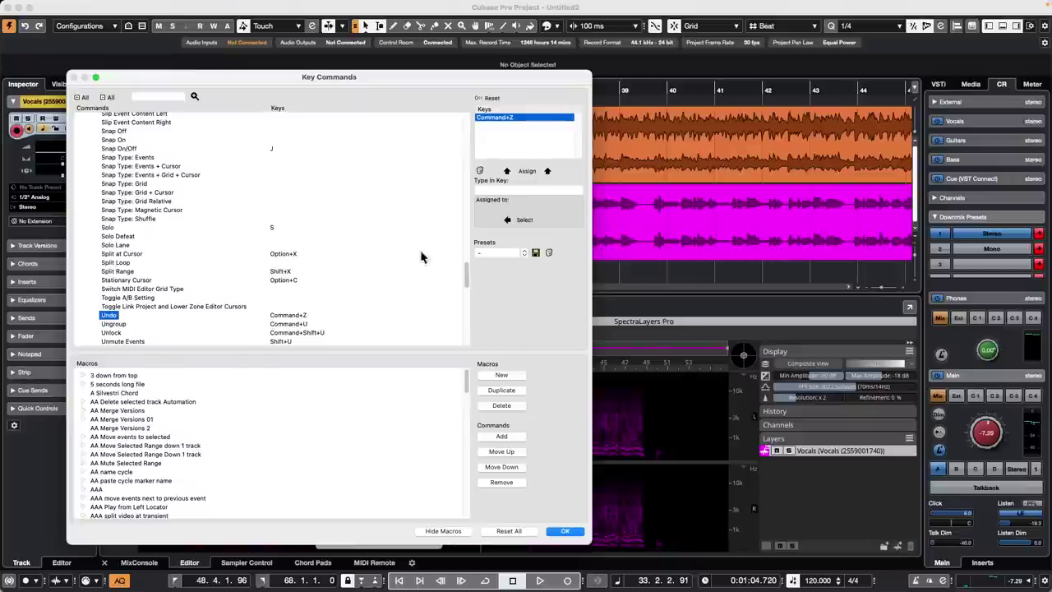
{"action": "left_click", "coordinate": [523, 253]}
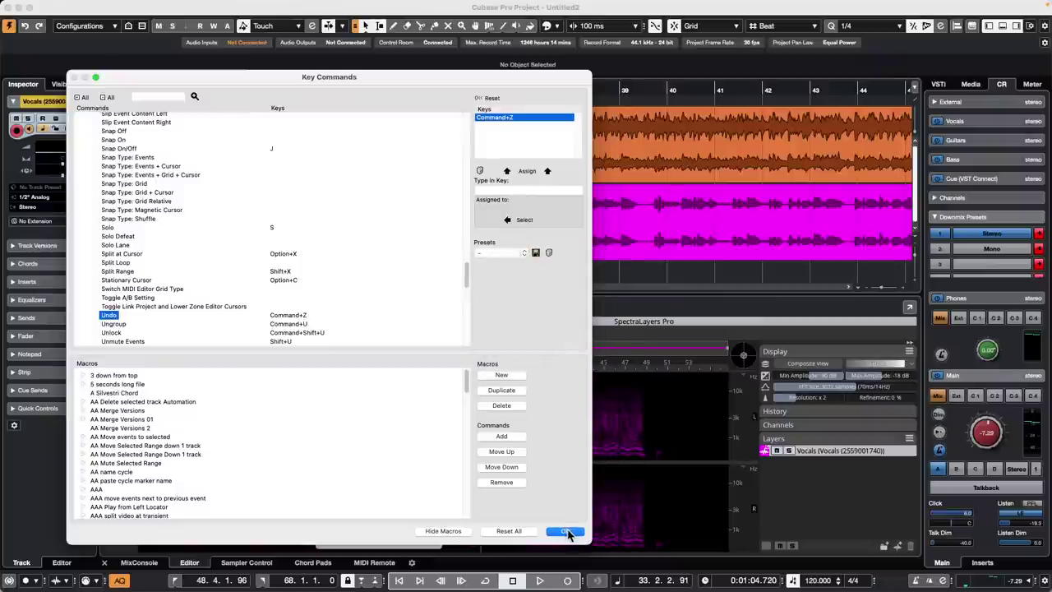
{"action": "left_click", "coordinate": [565, 531]}
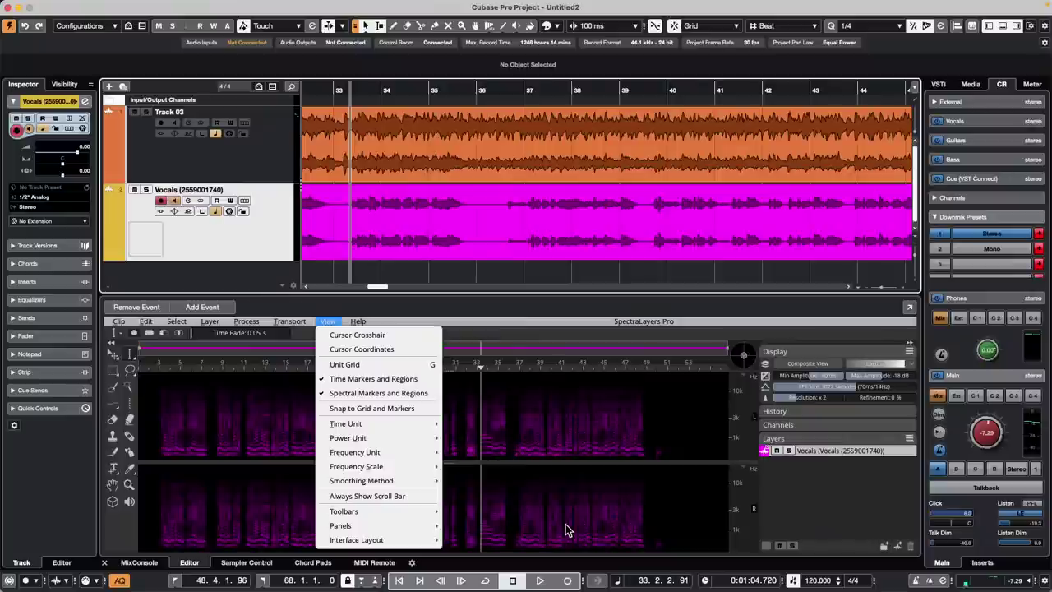
- Open the Export Audio Mixdown settings for the project
{"action": "mouse_move", "coordinate": [359, 321]}
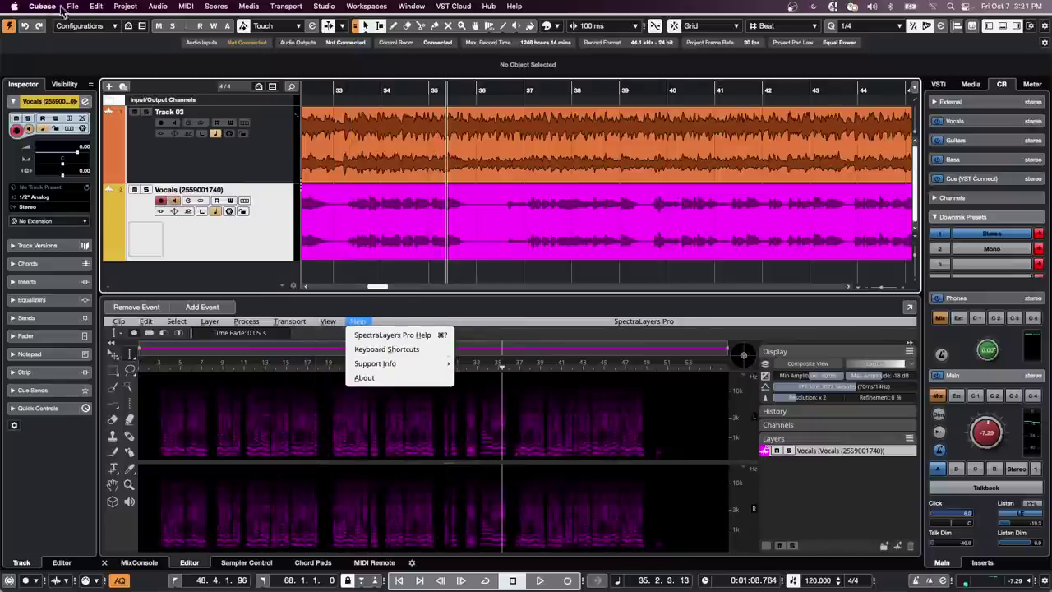
{"action": "left_click", "coordinate": [79, 6]}
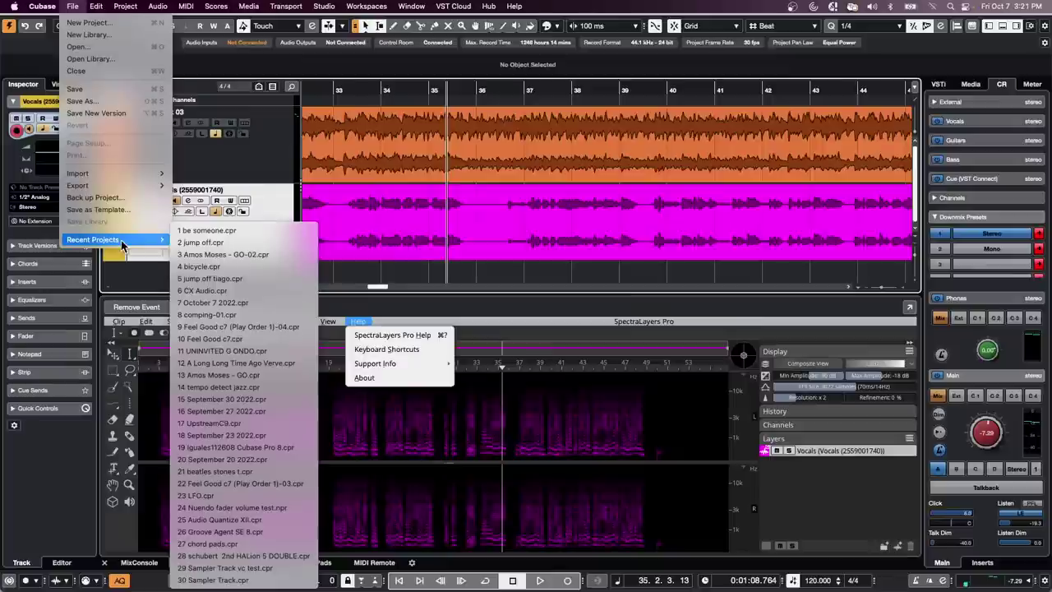
{"action": "mouse_move", "coordinate": [90, 186]}
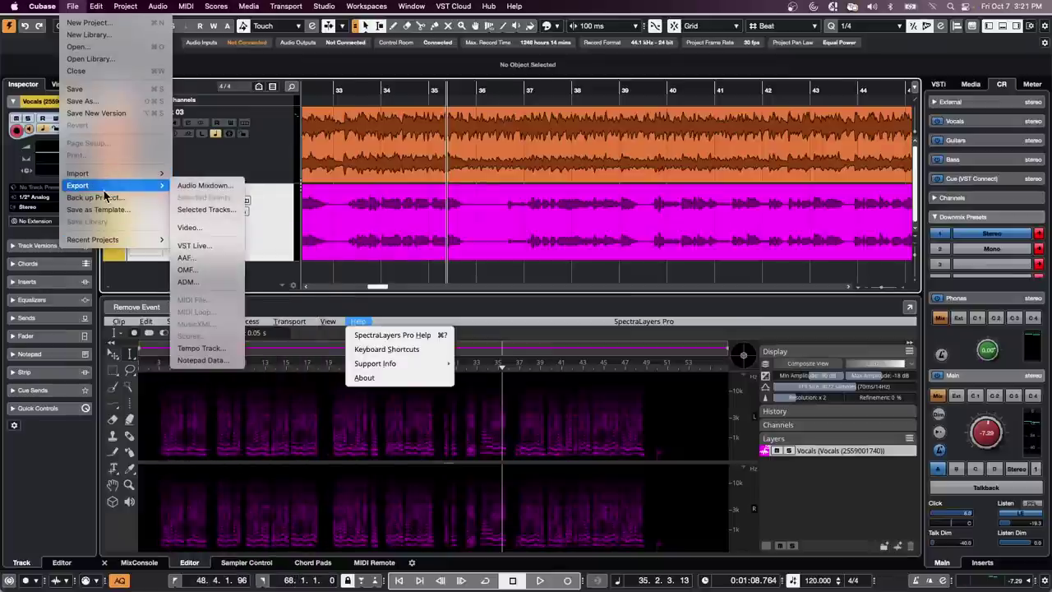
{"action": "left_click", "coordinate": [217, 186]}
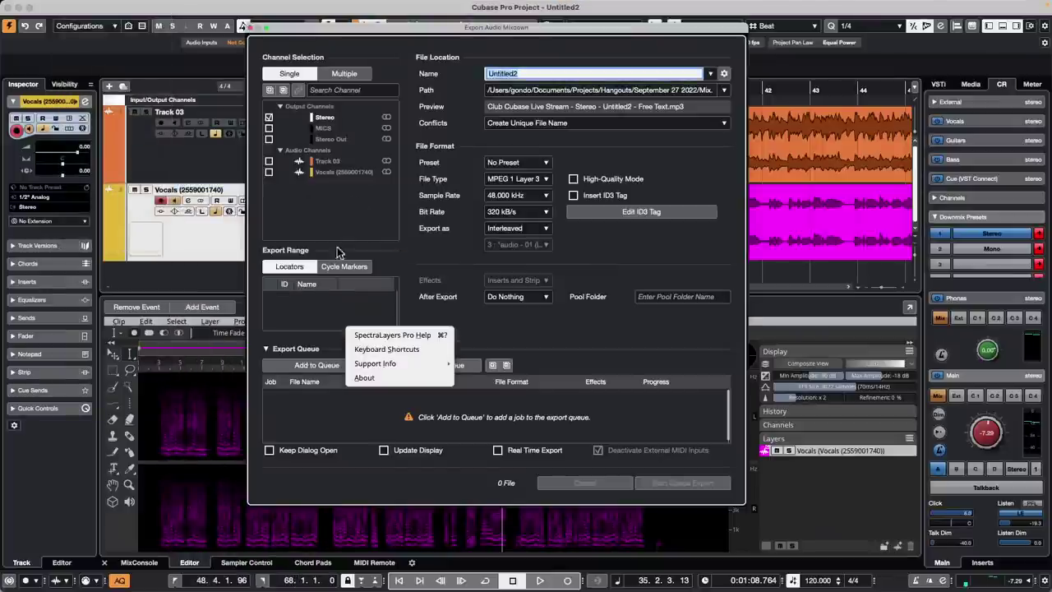
{"action": "left_click", "coordinate": [393, 335]}
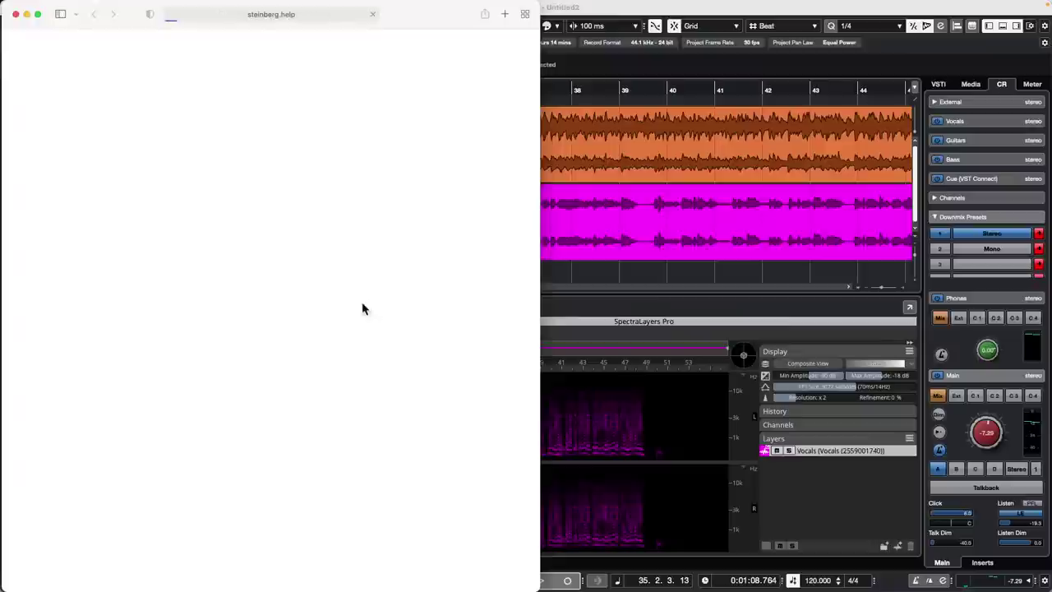
{"action": "left_click", "coordinate": [14, 14]}
{"action": "left_click", "coordinate": [442, 266]}
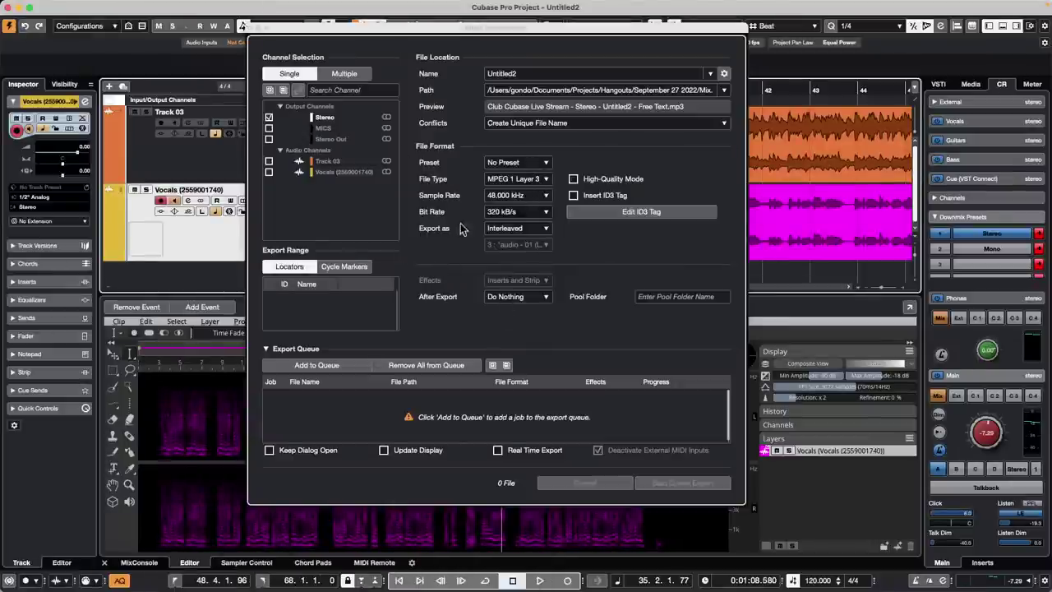
- Add an MPEG 1 Layer 3 mixdown of the Stereo output at 48.000 kHz and 320 kB/s to the export queue
{"action": "left_click", "coordinate": [266, 350]}
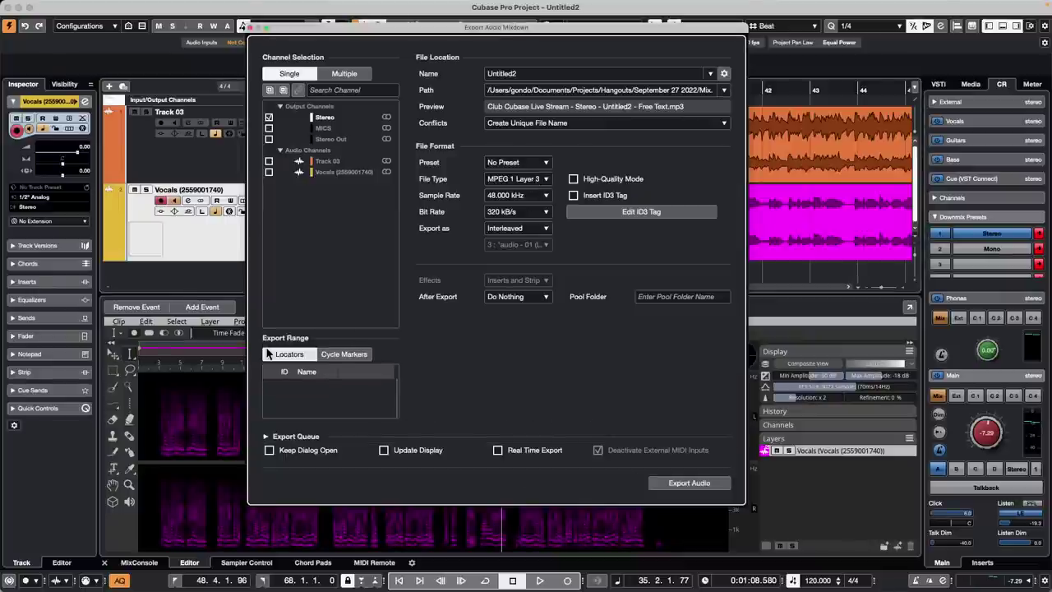
{"action": "left_click", "coordinate": [265, 438]}
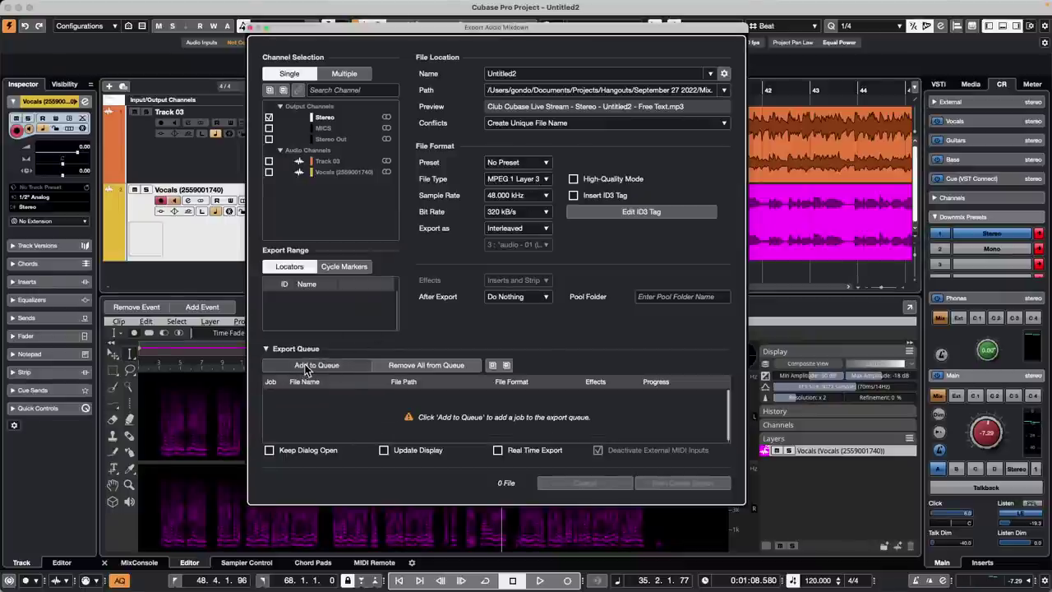
{"action": "left_click", "coordinate": [306, 366]}
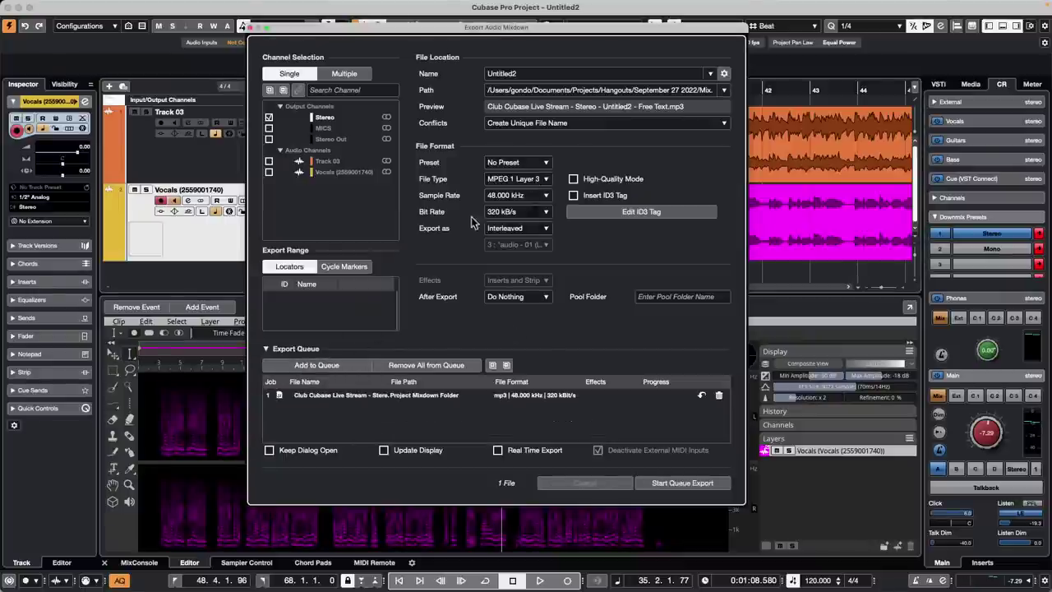
- Add Wave, AIFF and FLAC versions of the Stereo mixdown to the export queue and close the export dialog
{"action": "left_click", "coordinate": [536, 180]}
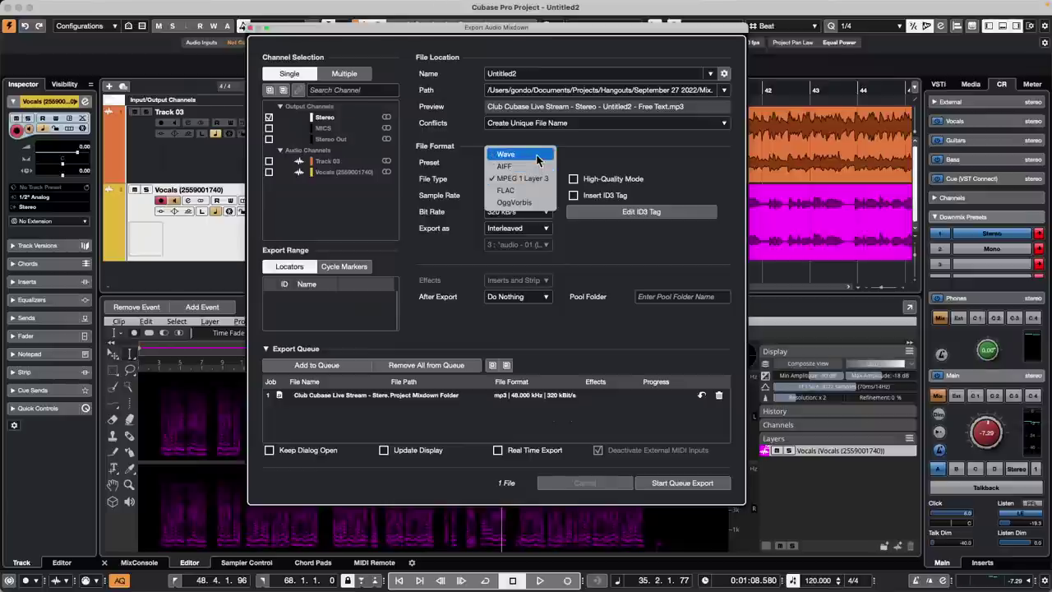
{"action": "left_click", "coordinate": [510, 154]}
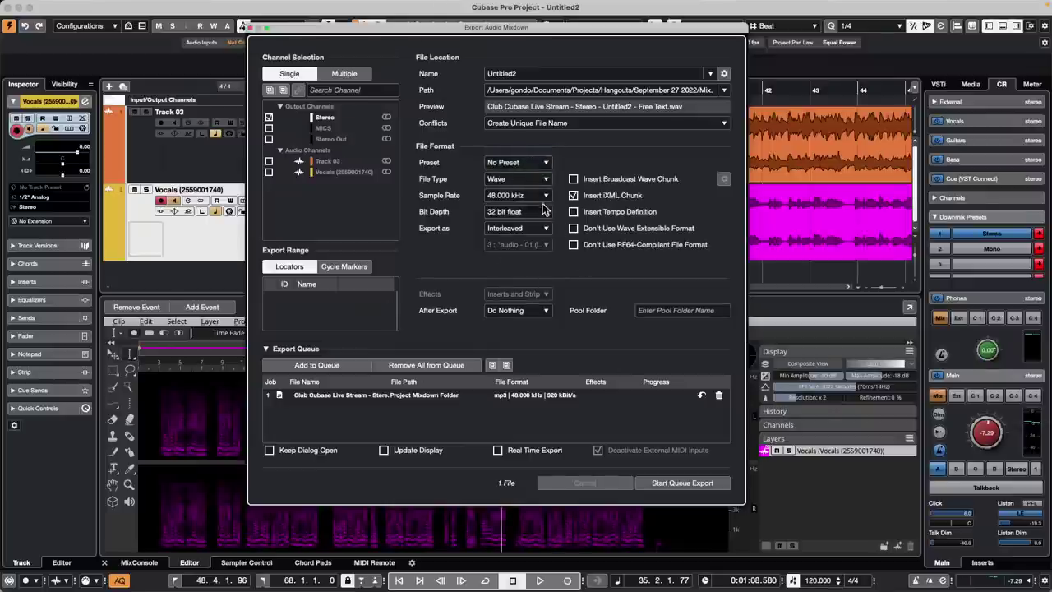
{"action": "left_click", "coordinate": [340, 372]}
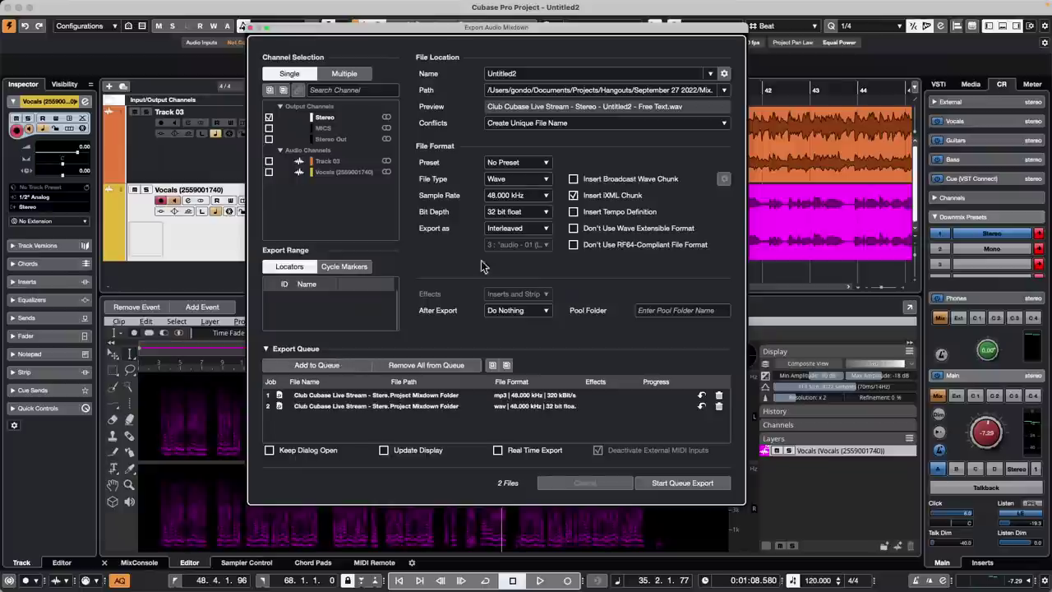
{"action": "left_click", "coordinate": [525, 187]}
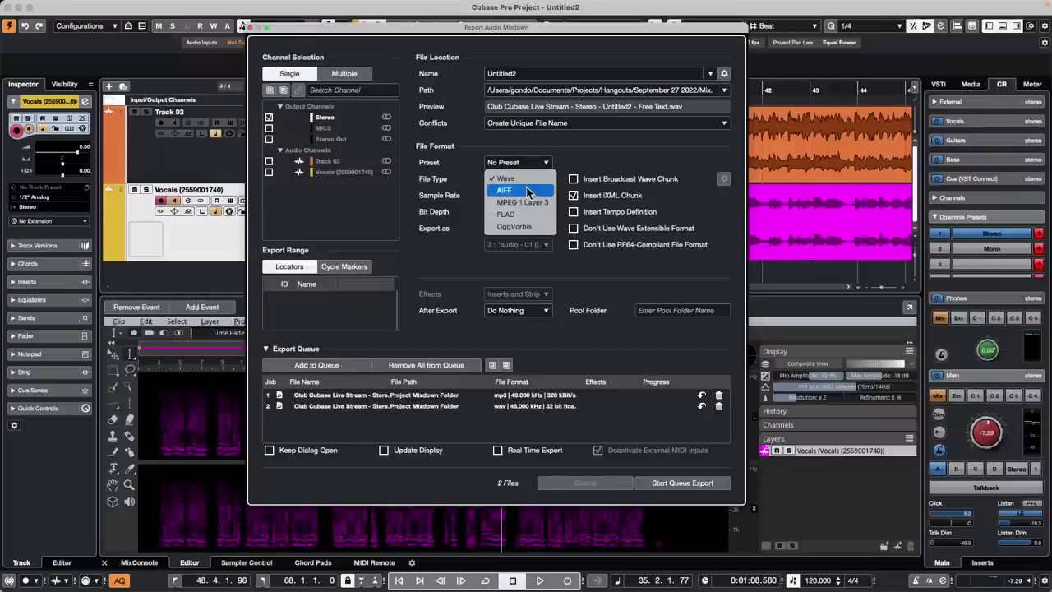
{"action": "left_click", "coordinate": [513, 192]}
{"action": "left_click", "coordinate": [320, 366]}
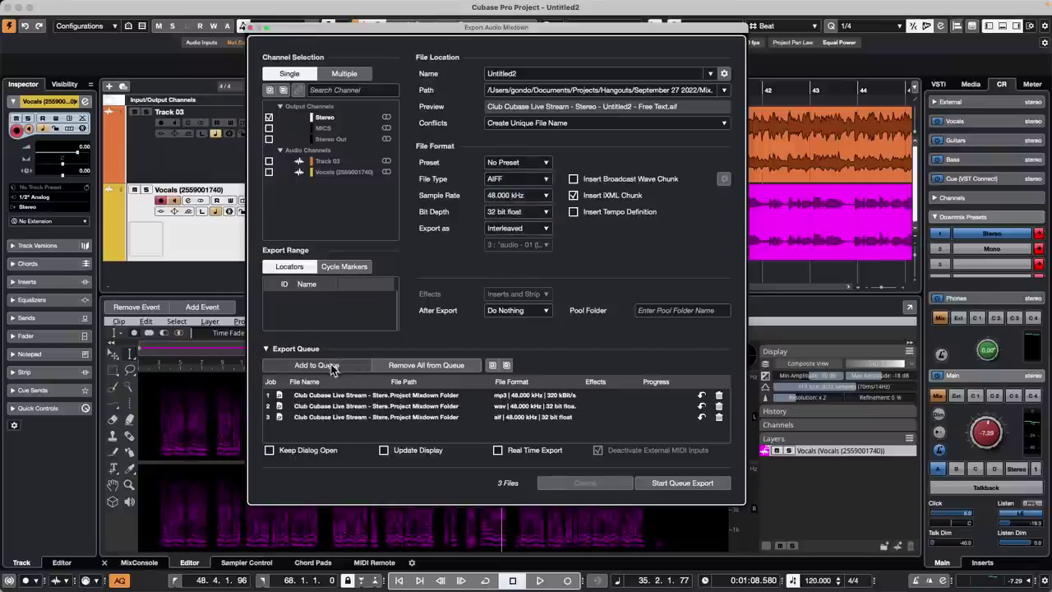
{"action": "left_click", "coordinate": [516, 180]}
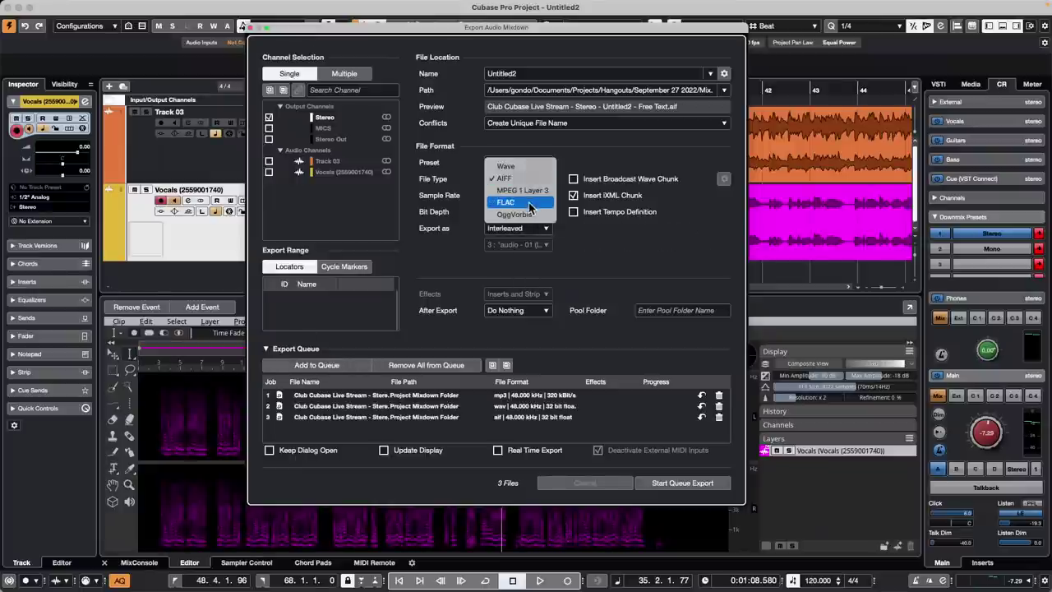
{"action": "left_click", "coordinate": [529, 203]}
{"action": "left_click", "coordinate": [324, 369]}
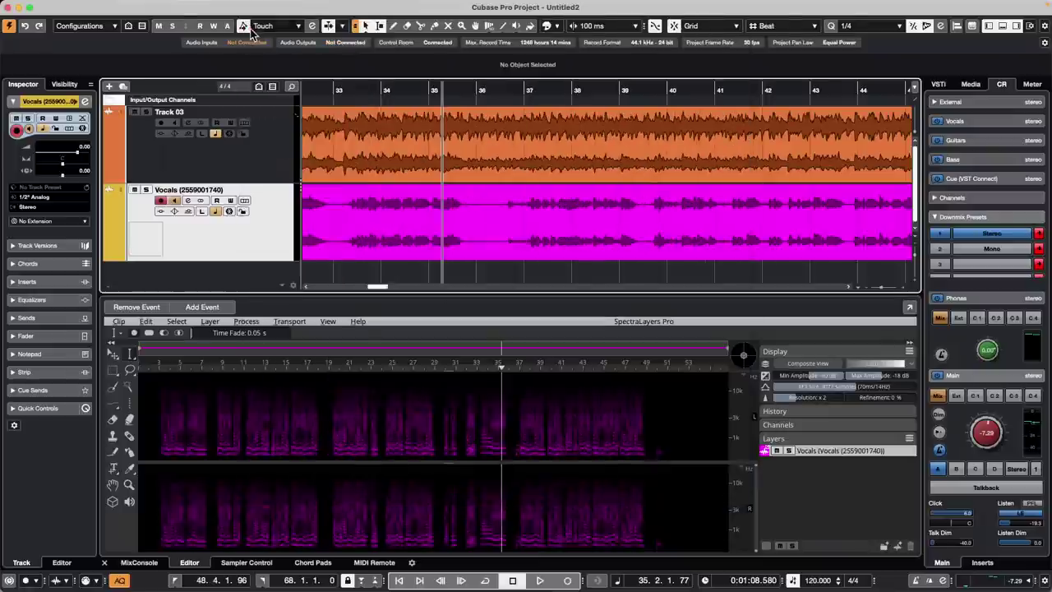
{"action": "left_click", "coordinate": [251, 27]}
- Switch to Finder and launch Steinberg Library Manager from the Applications folder
{"action": "mouse_move", "coordinate": [444, 588]}
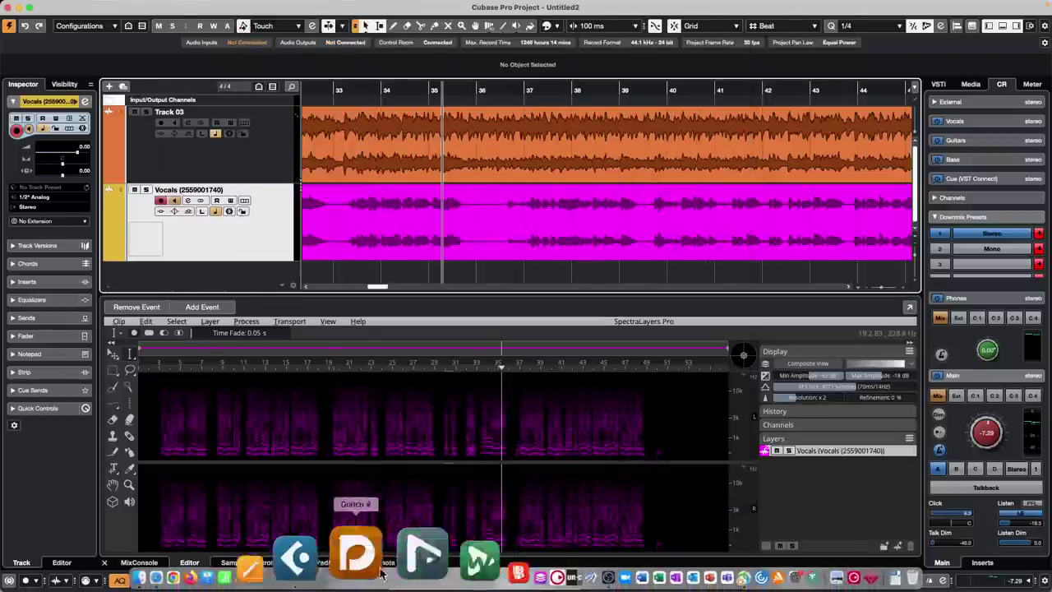
{"action": "left_click", "coordinate": [243, 567]}
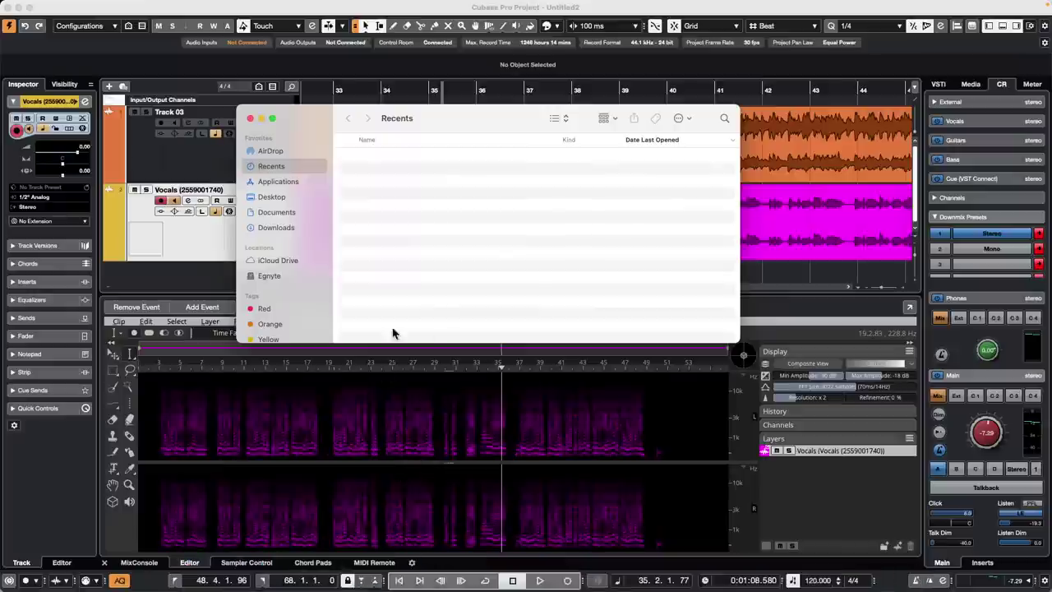
{"action": "left_click", "coordinate": [291, 186]}
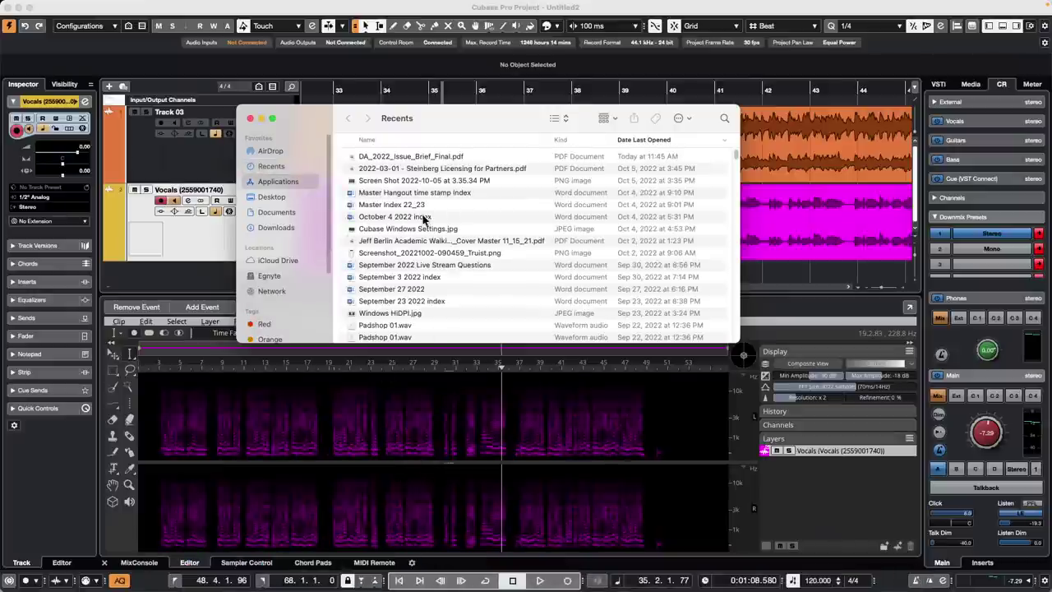
{"action": "scroll", "coordinate": [421, 223], "scroll_direction": "down", "scroll_amount": 10}
{"action": "scroll", "coordinate": [421, 224], "scroll_direction": "down", "scroll_amount": 10}
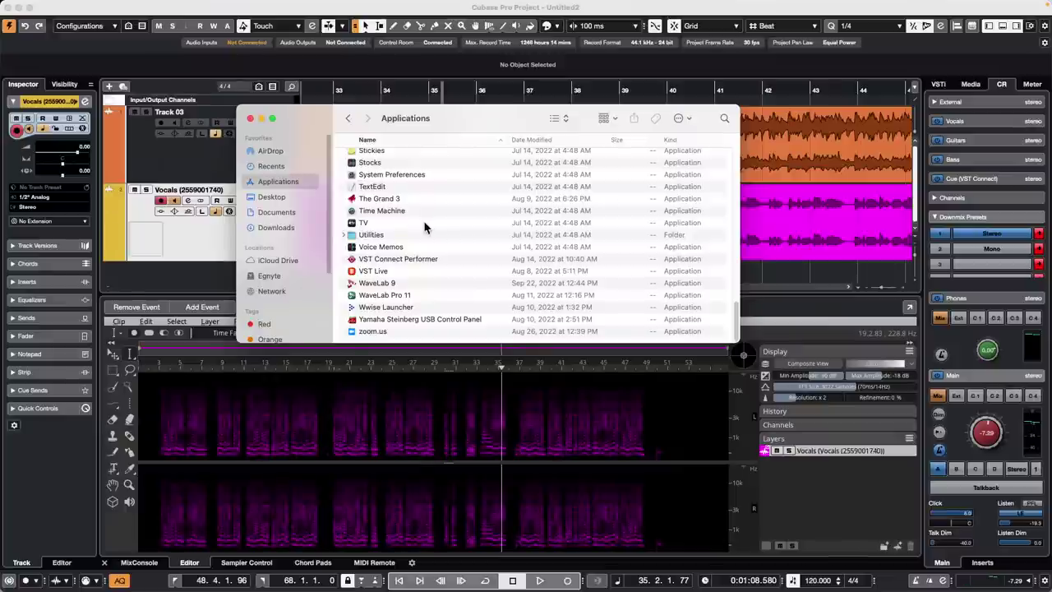
{"action": "scroll", "coordinate": [425, 227], "scroll_direction": "up", "scroll_amount": 3}
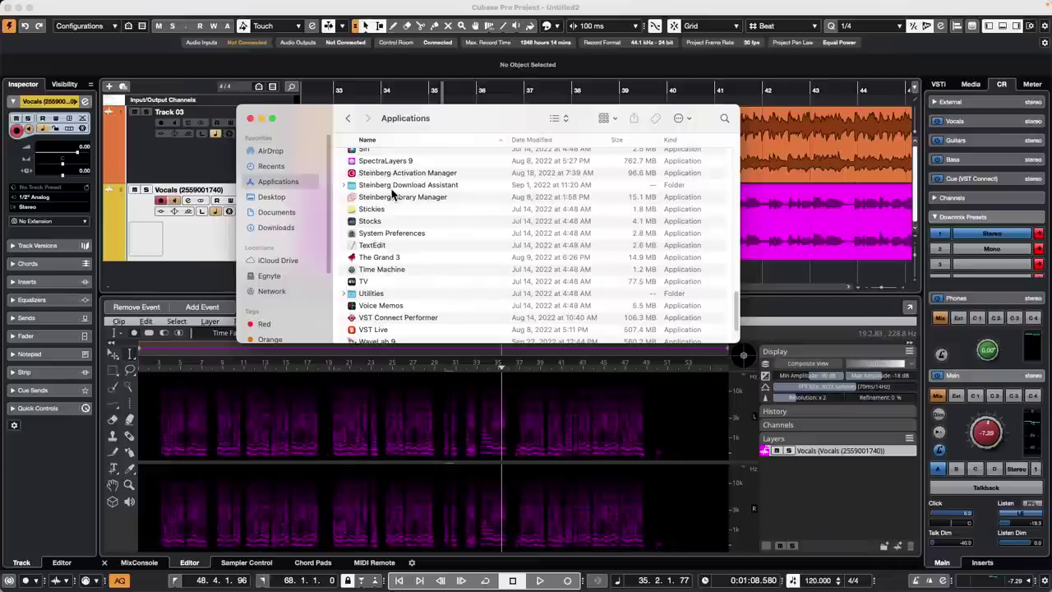
{"action": "left_click", "coordinate": [397, 199]}
{"action": "double_click", "coordinate": [398, 199]}
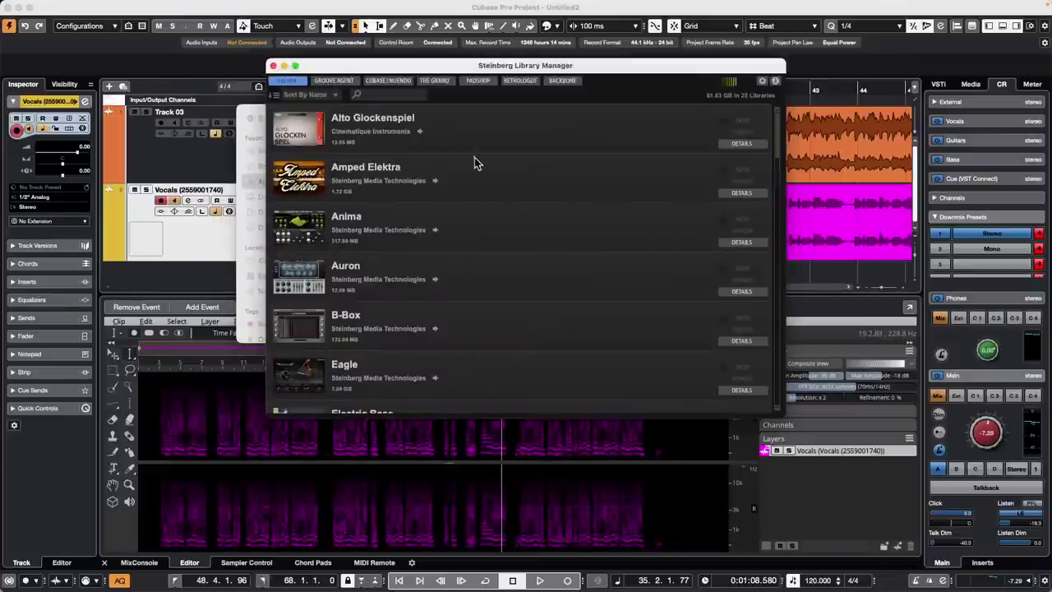
- Examine the full list of installed HALion libraries in Steinberg Library Manager
{"action": "scroll", "coordinate": [476, 157], "scroll_direction": "down", "scroll_amount": 20}
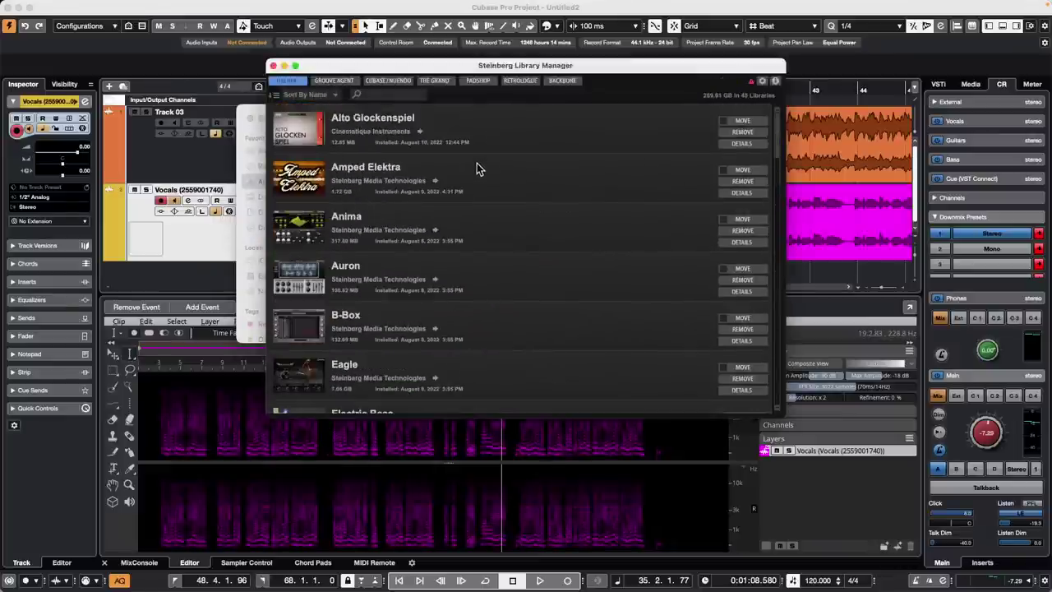
{"action": "scroll", "coordinate": [478, 169], "scroll_direction": "down", "scroll_amount": 10}
{"action": "scroll", "coordinate": [477, 169], "scroll_direction": "down", "scroll_amount": 10}
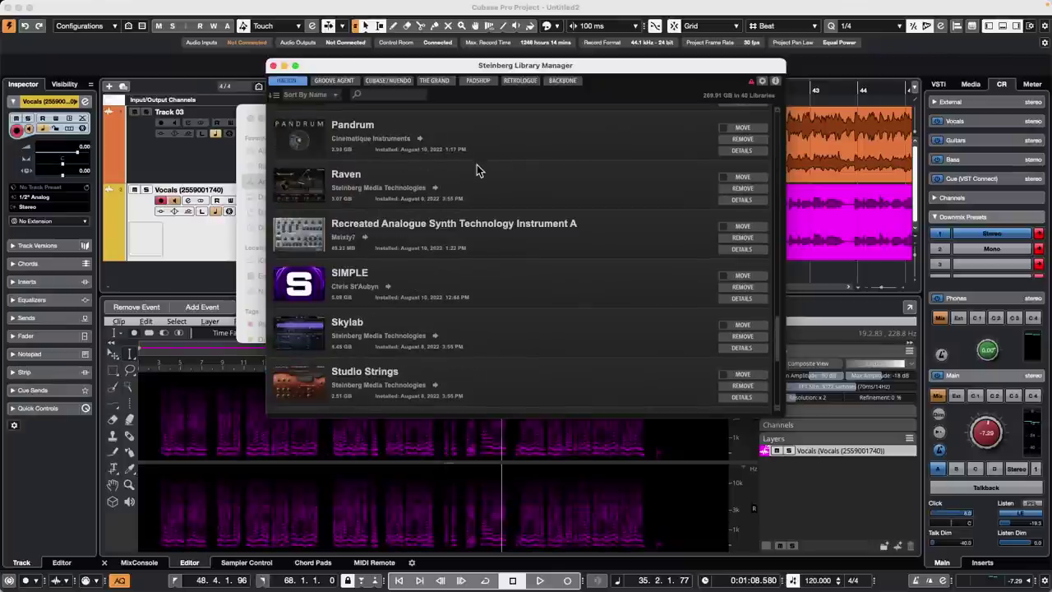
{"action": "scroll", "coordinate": [477, 168], "scroll_direction": "down", "scroll_amount": 3}
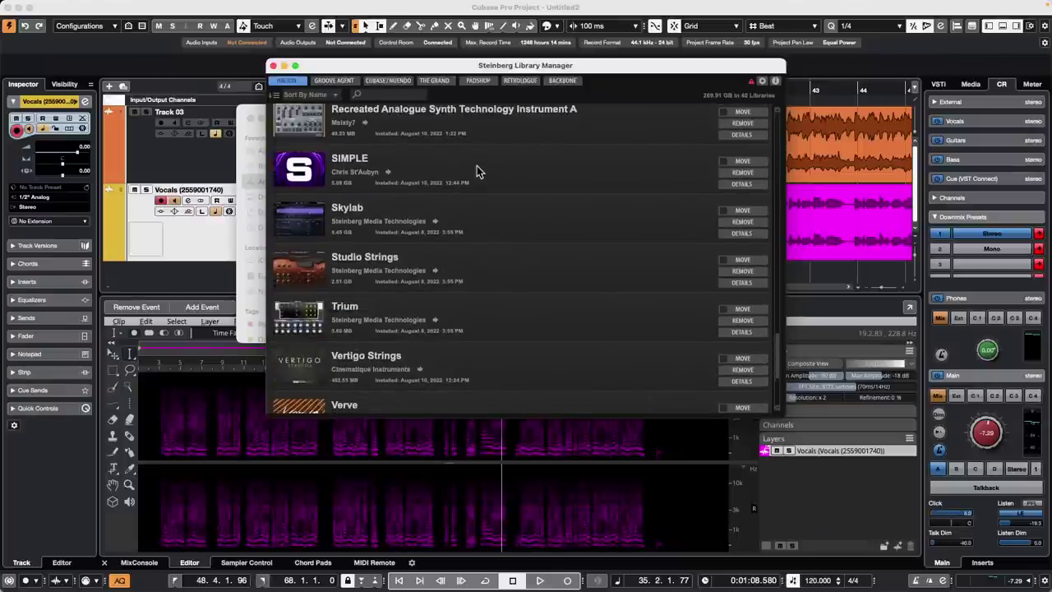
- Display the Groove Agent libraries and look through the installed drum content
{"action": "left_click", "coordinate": [351, 85]}
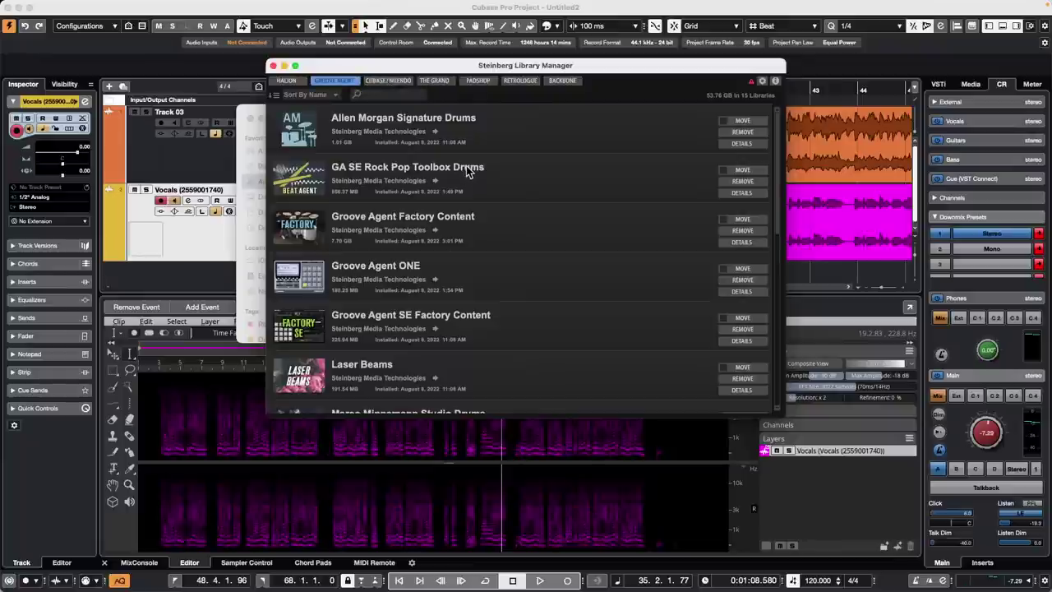
{"action": "scroll", "coordinate": [481, 174], "scroll_direction": "down", "scroll_amount": 2}
{"action": "scroll", "coordinate": [483, 178], "scroll_direction": "down", "scroll_amount": 2}
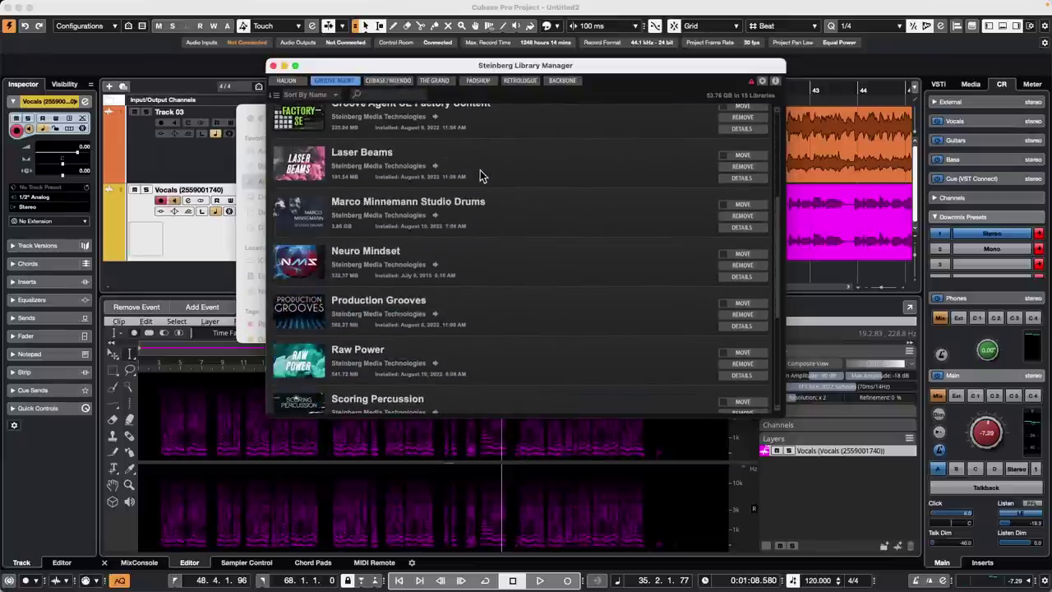
{"action": "scroll", "coordinate": [483, 178], "scroll_direction": "down", "scroll_amount": 4}
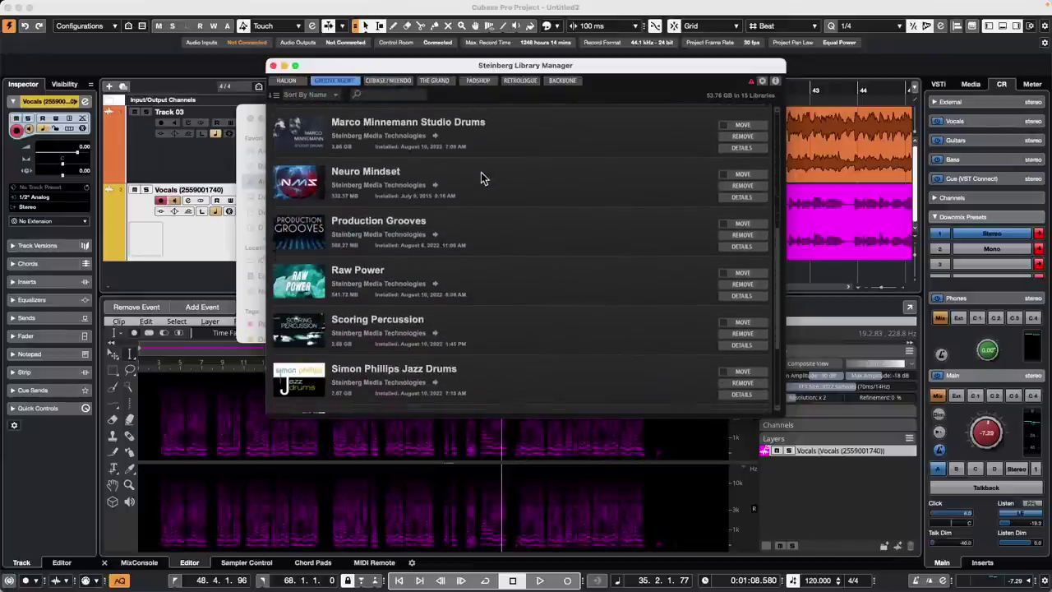
{"action": "scroll", "coordinate": [480, 172], "scroll_direction": "down", "scroll_amount": 1}
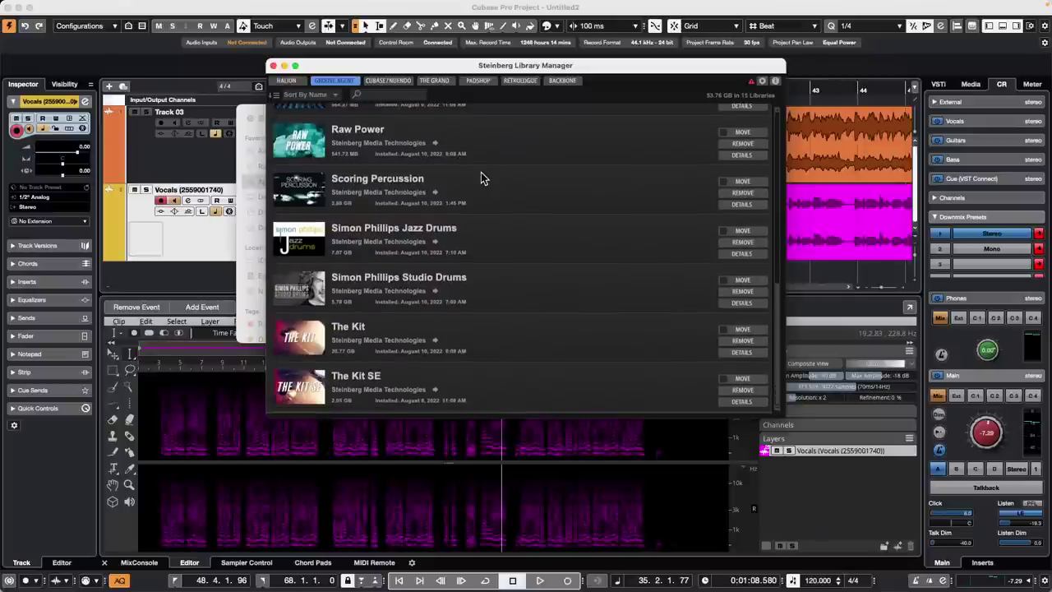
- Display the Cubase/Nuendo libraries and look through all the installed loop and sound content
{"action": "left_click", "coordinate": [399, 82]}
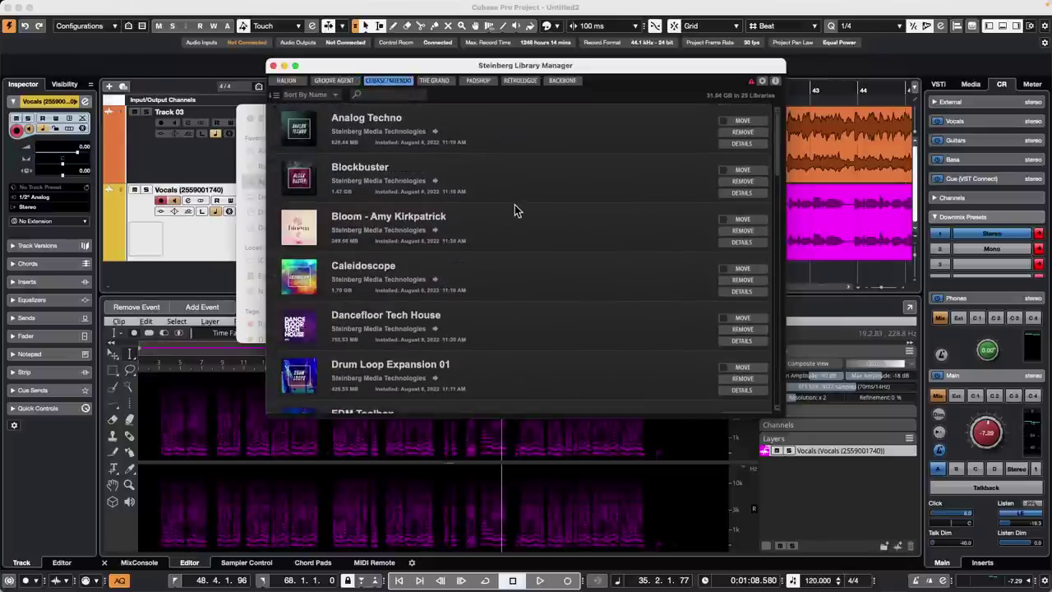
{"action": "scroll", "coordinate": [515, 211], "scroll_direction": "down", "scroll_amount": 3}
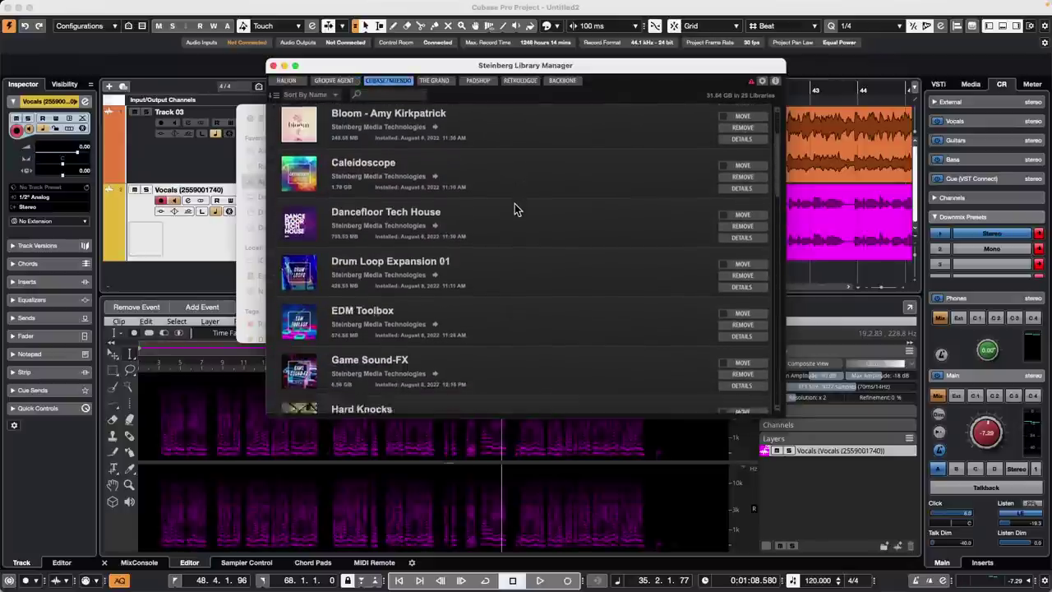
{"action": "scroll", "coordinate": [515, 210], "scroll_direction": "down", "scroll_amount": 5}
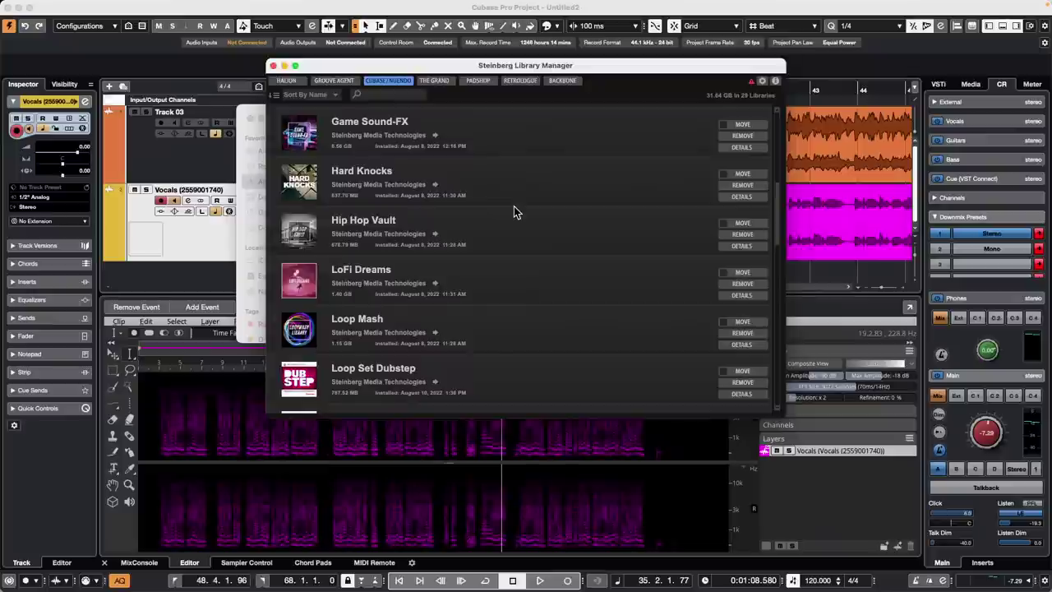
{"action": "scroll", "coordinate": [514, 209], "scroll_direction": "down", "scroll_amount": 10}
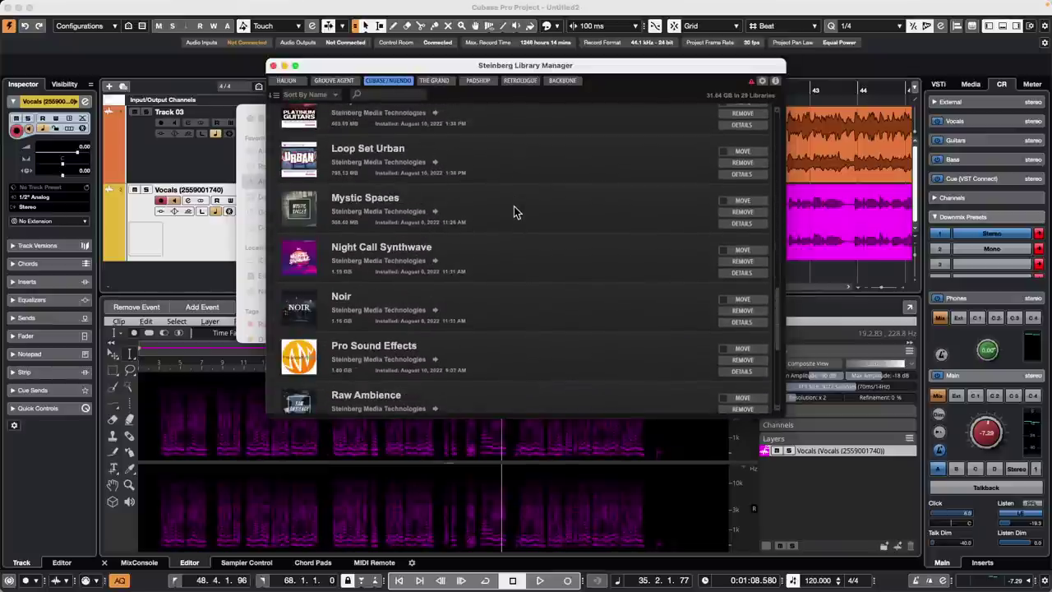
{"action": "scroll", "coordinate": [514, 212], "scroll_direction": "down", "scroll_amount": 5}
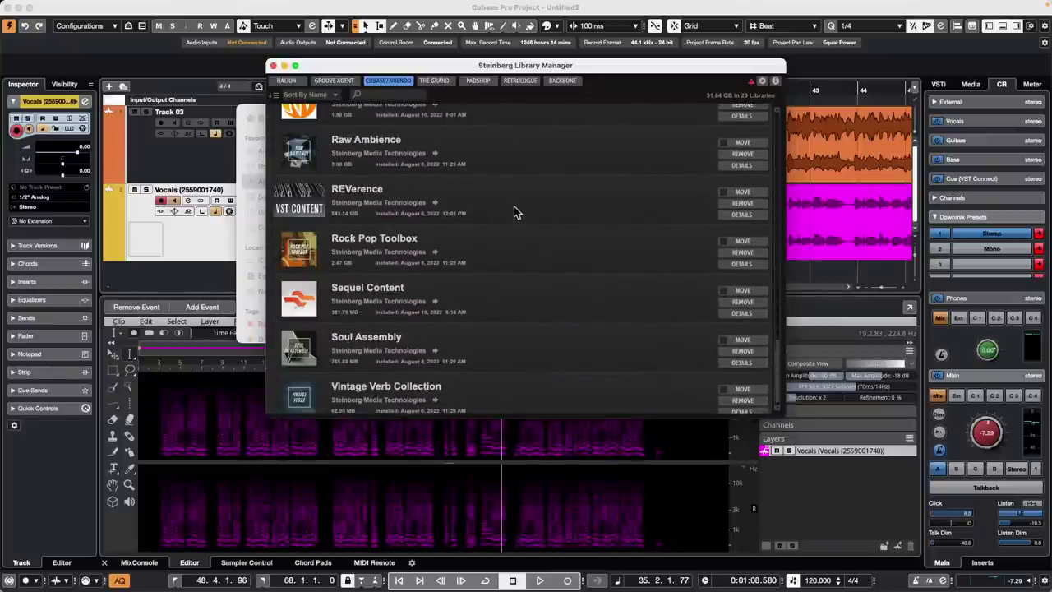
{"action": "scroll", "coordinate": [514, 212], "scroll_direction": "down", "scroll_amount": 1}
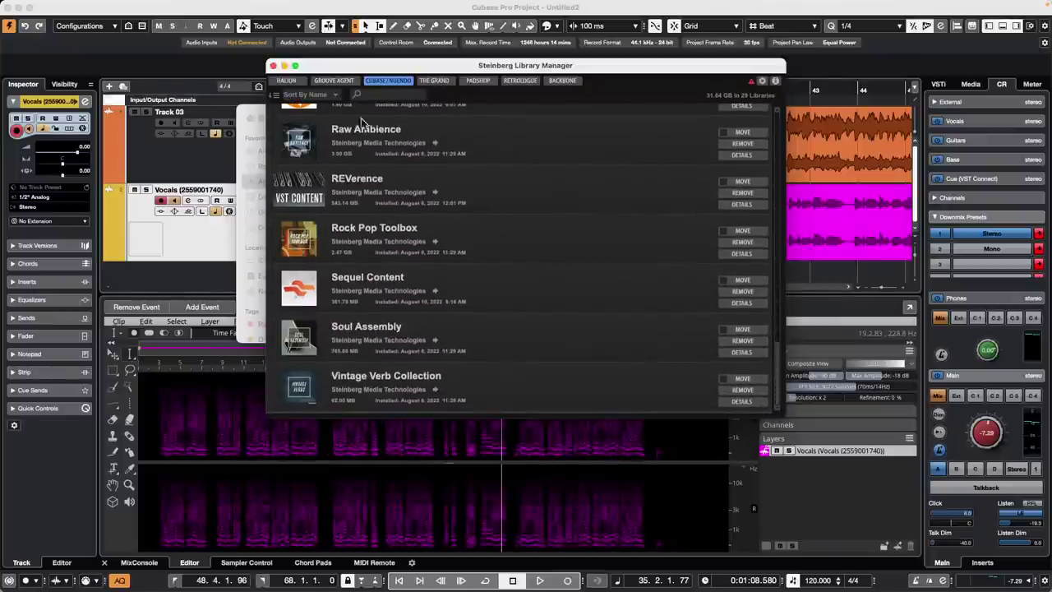
- Look through the installed libraries for The Grand, Padshop, Retrologue and Backbone
{"action": "left_click", "coordinate": [444, 82]}
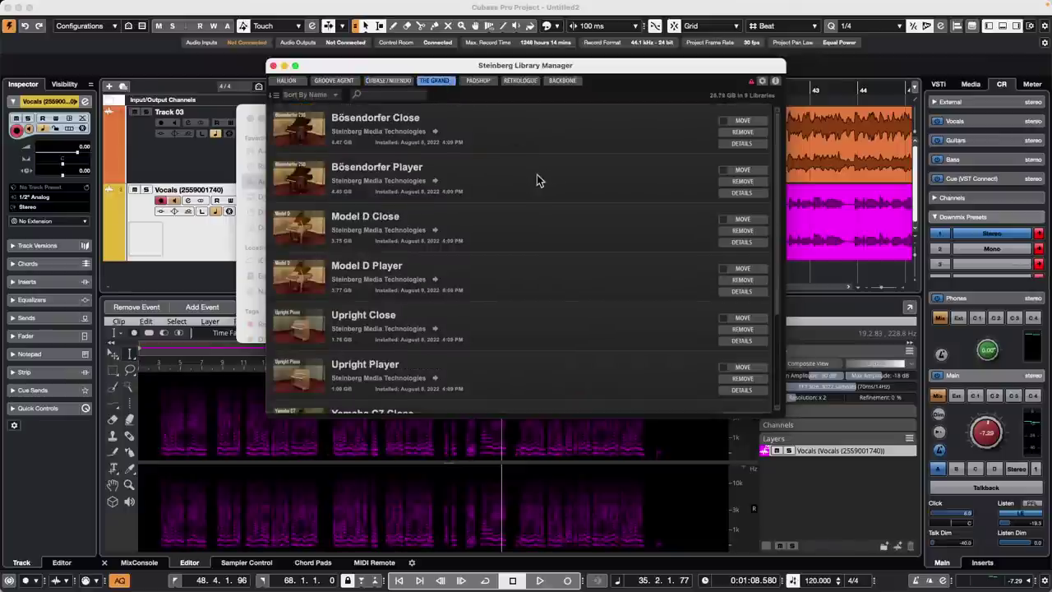
{"action": "scroll", "coordinate": [533, 181], "scroll_direction": "down", "scroll_amount": 3}
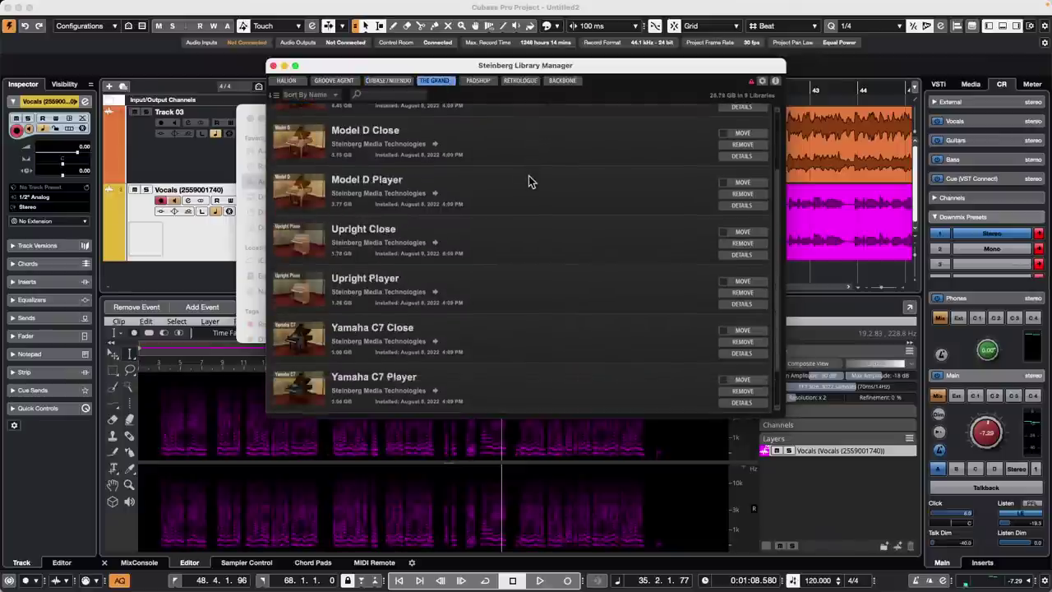
{"action": "left_click", "coordinate": [480, 81]}
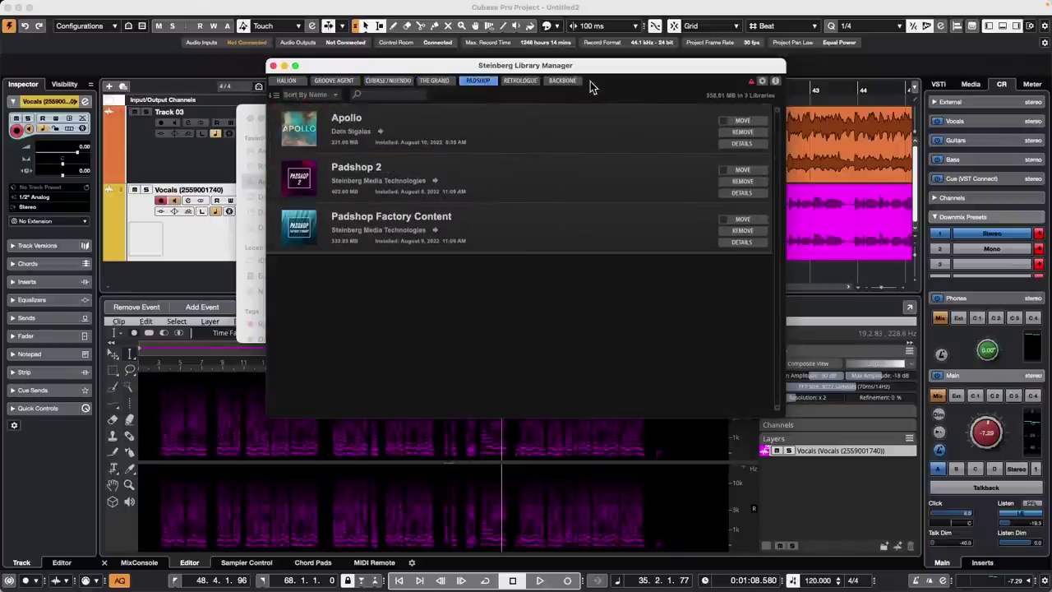
{"action": "left_click", "coordinate": [519, 82]}
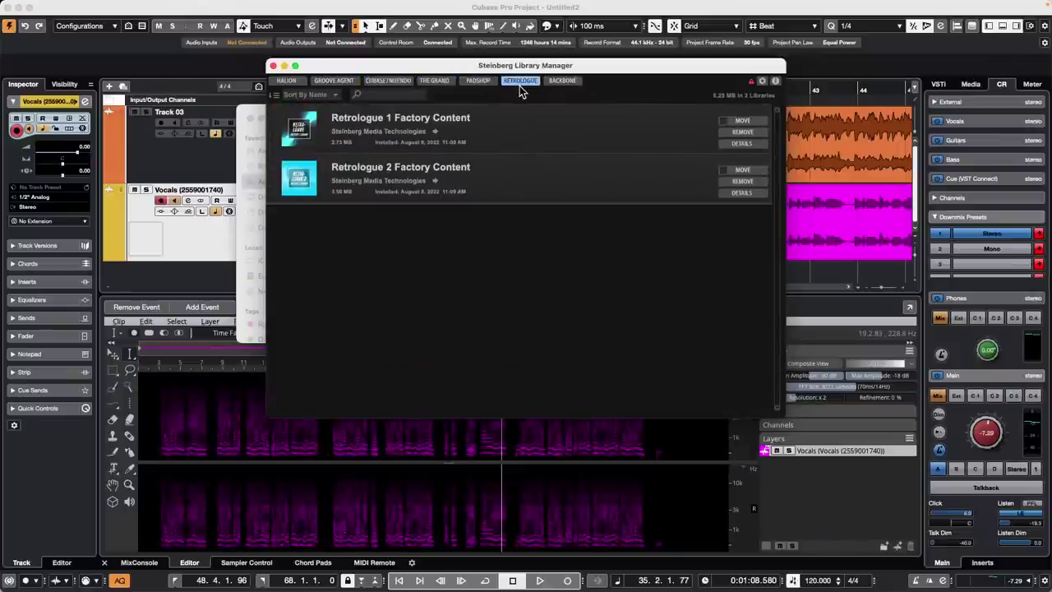
{"action": "left_click", "coordinate": [562, 81]}
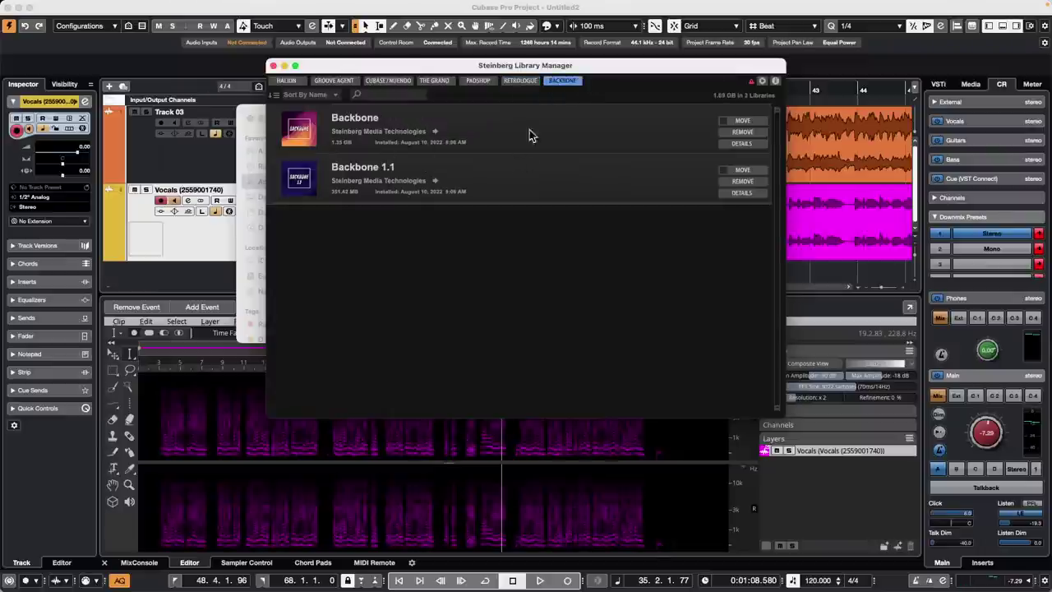
- Review the Groove Agent, HALion and Cubase/Nuendo libraries again and close Steinberg Library Manager
{"action": "left_click", "coordinate": [333, 80]}
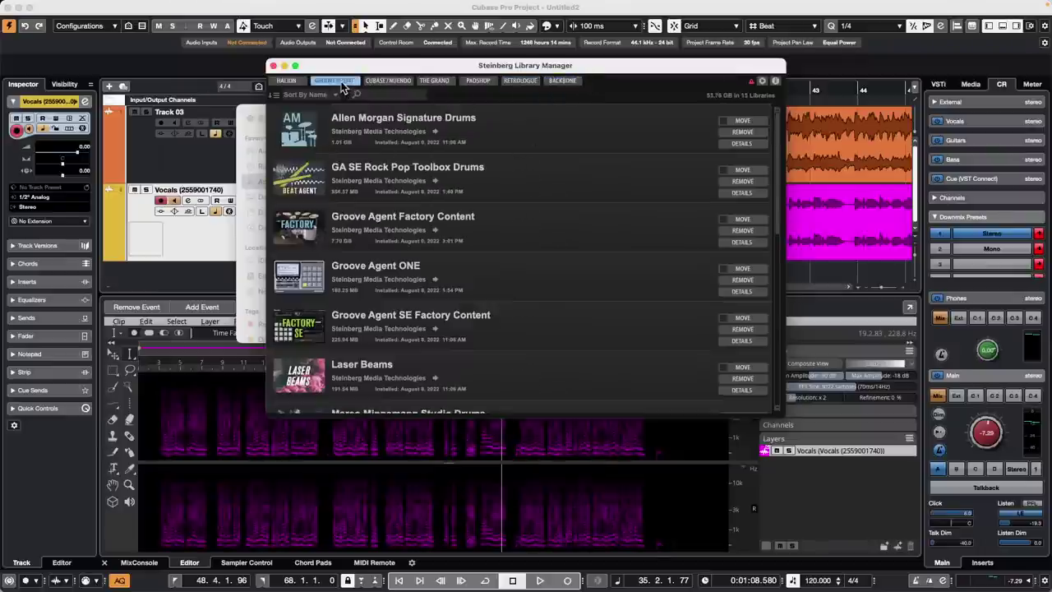
{"action": "left_click", "coordinate": [285, 80]}
{"action": "left_click", "coordinate": [388, 80]}
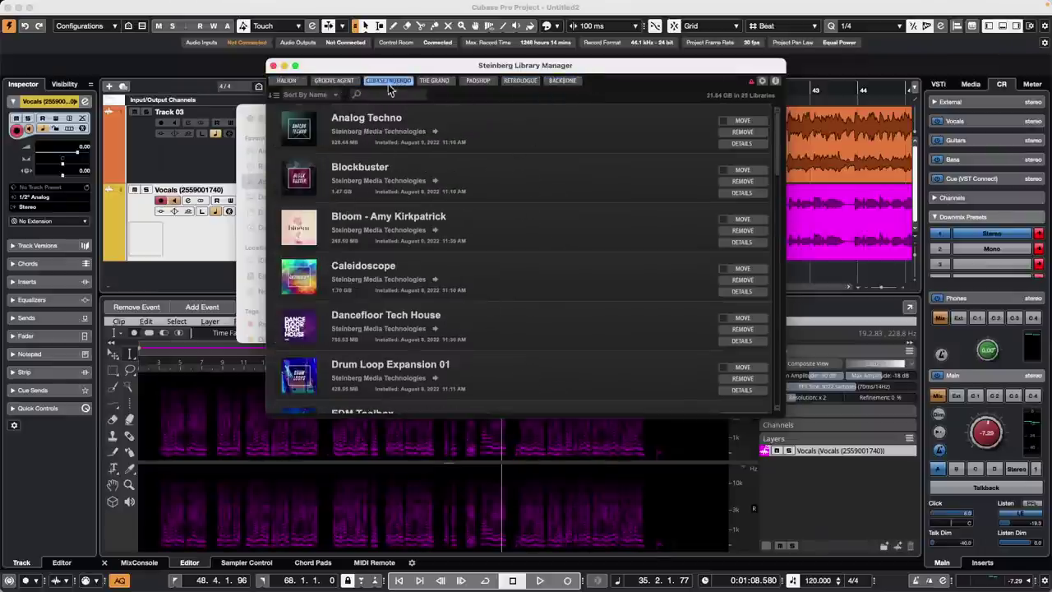
{"action": "scroll", "coordinate": [383, 215], "scroll_direction": "down", "scroll_amount": 15}
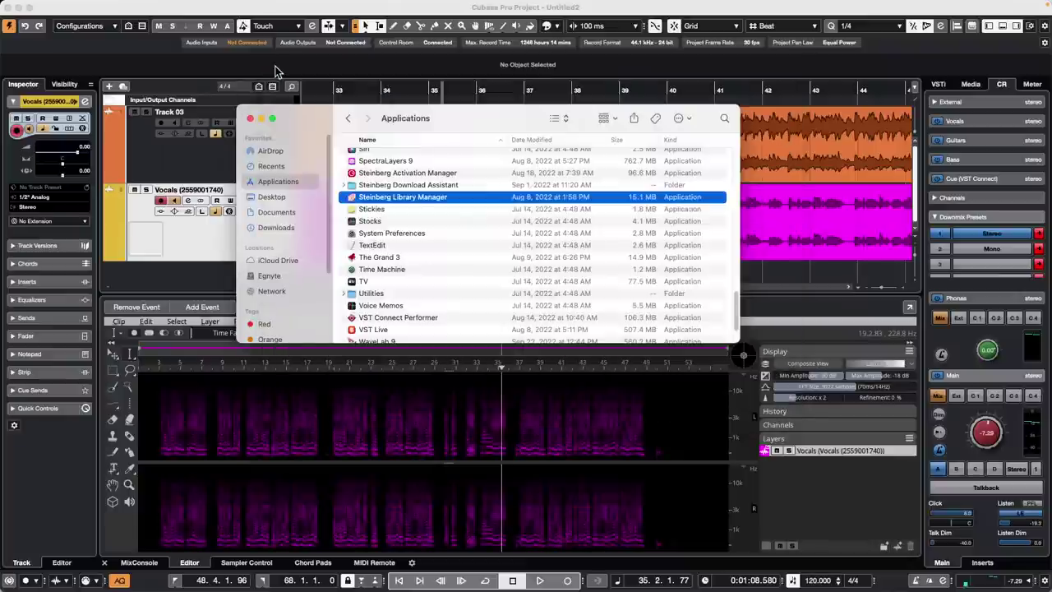
- Close the Finder window, switch to Cubase, and open and activate the recent project jump off.cpr without resolving its missing files
{"action": "left_click", "coordinate": [250, 120]}
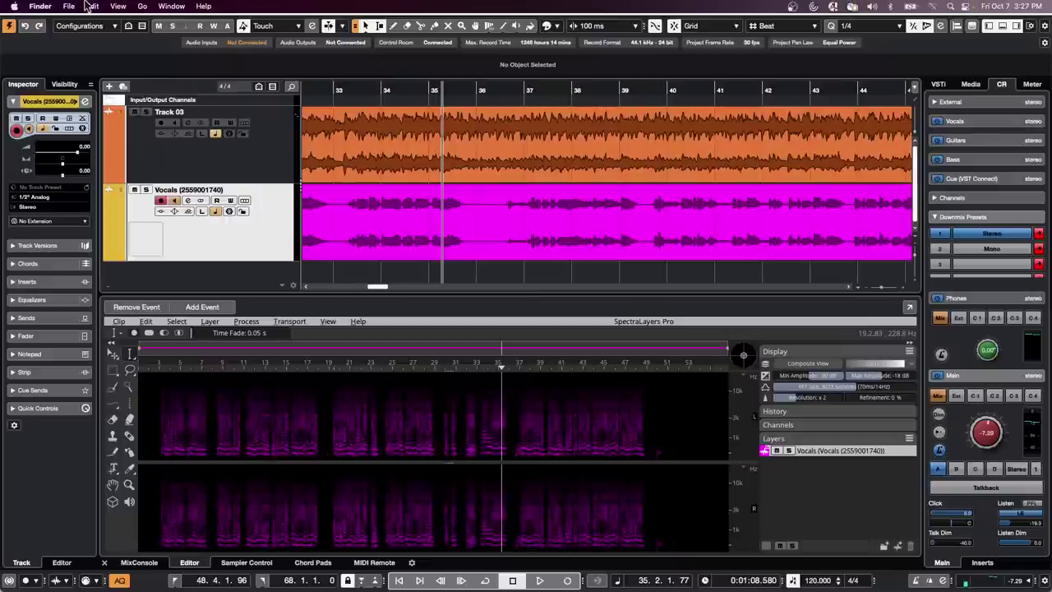
{"action": "left_click", "coordinate": [69, 7]}
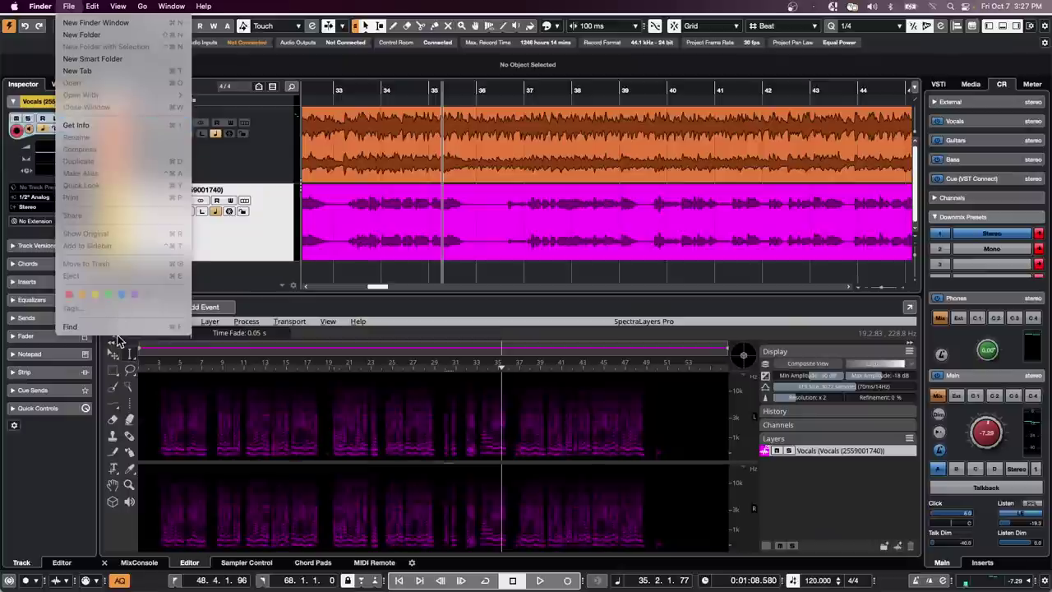
{"action": "left_click", "coordinate": [262, 151]}
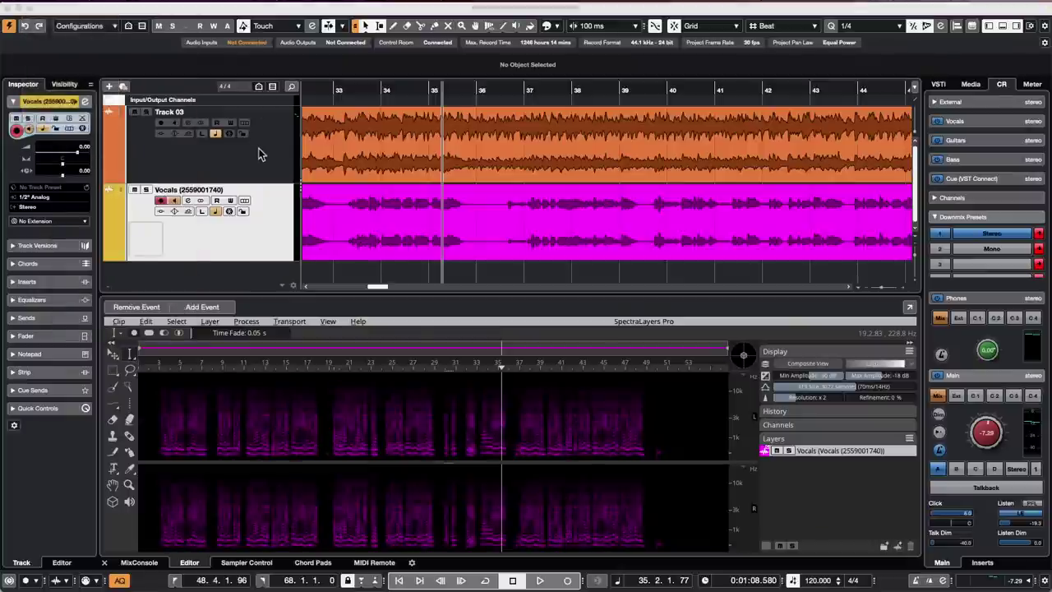
{"action": "left_click", "coordinate": [261, 153]}
{"action": "left_click", "coordinate": [42, 6]}
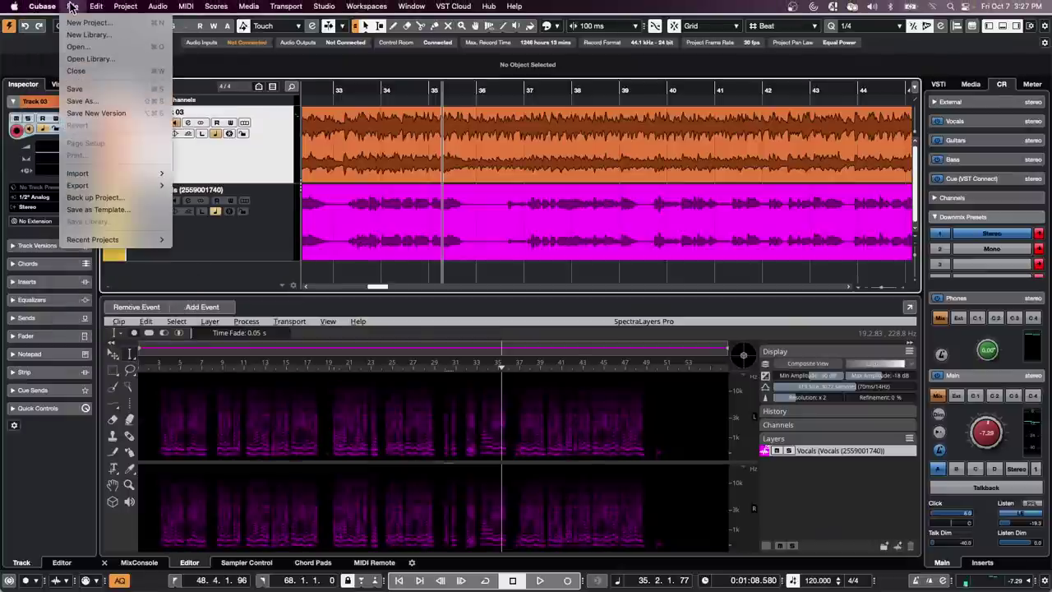
{"action": "mouse_move", "coordinate": [122, 240]}
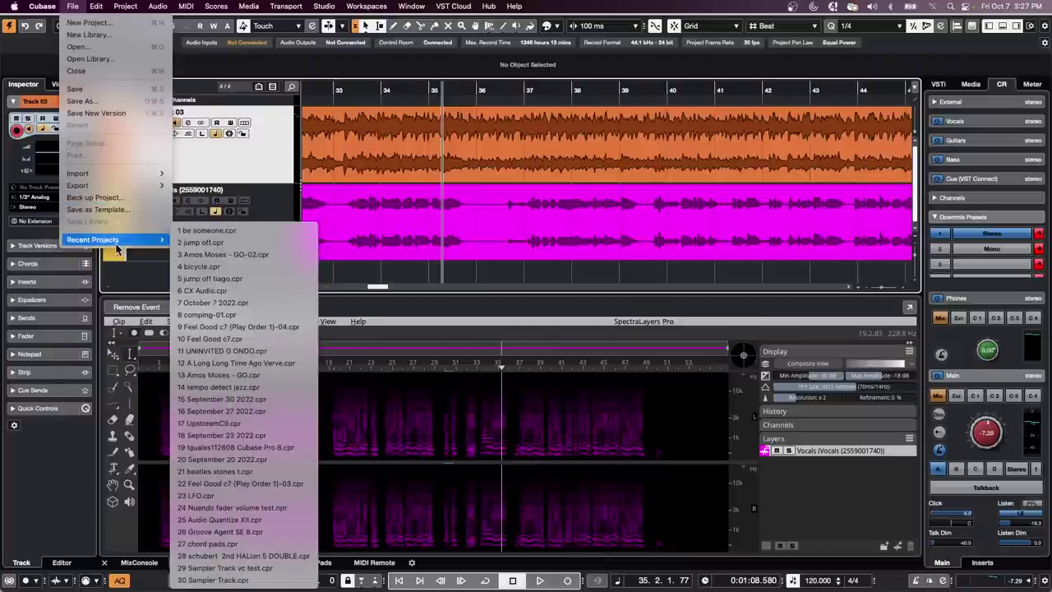
{"action": "left_click", "coordinate": [276, 244]}
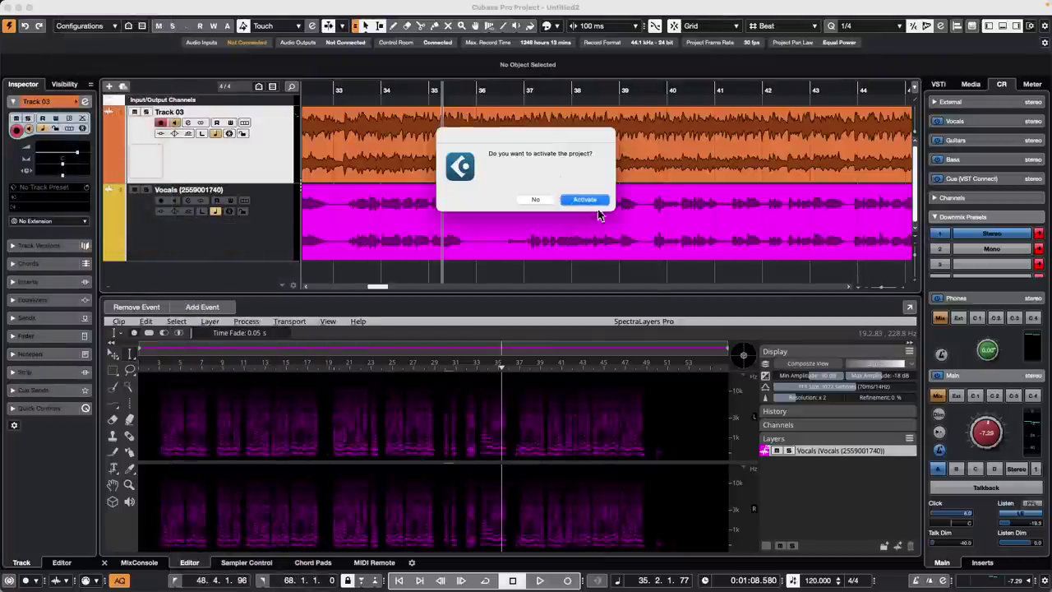
{"action": "left_click", "coordinate": [584, 200]}
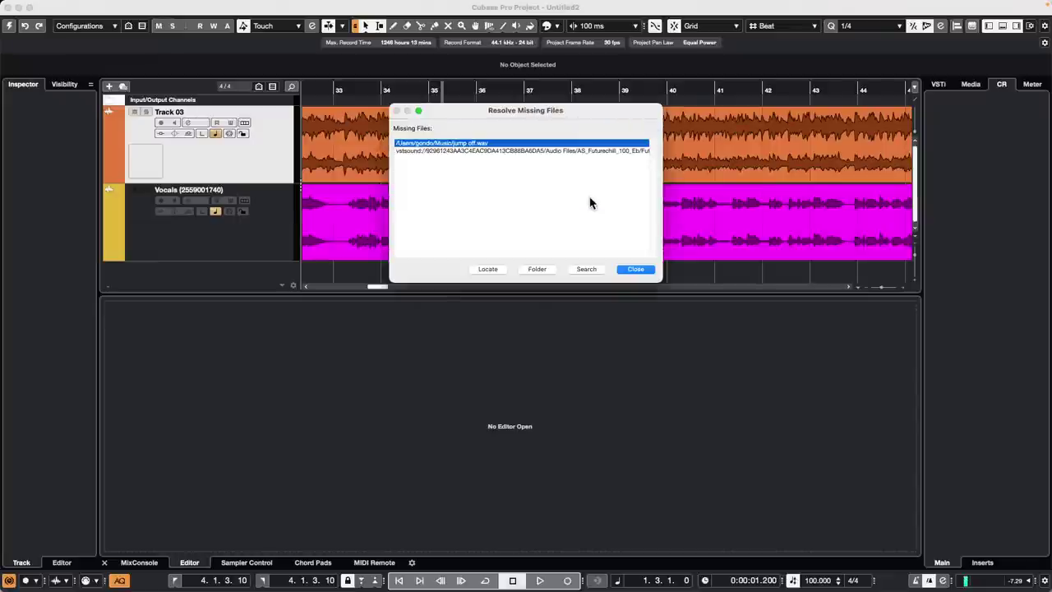
{"action": "left_click", "coordinate": [634, 272]}
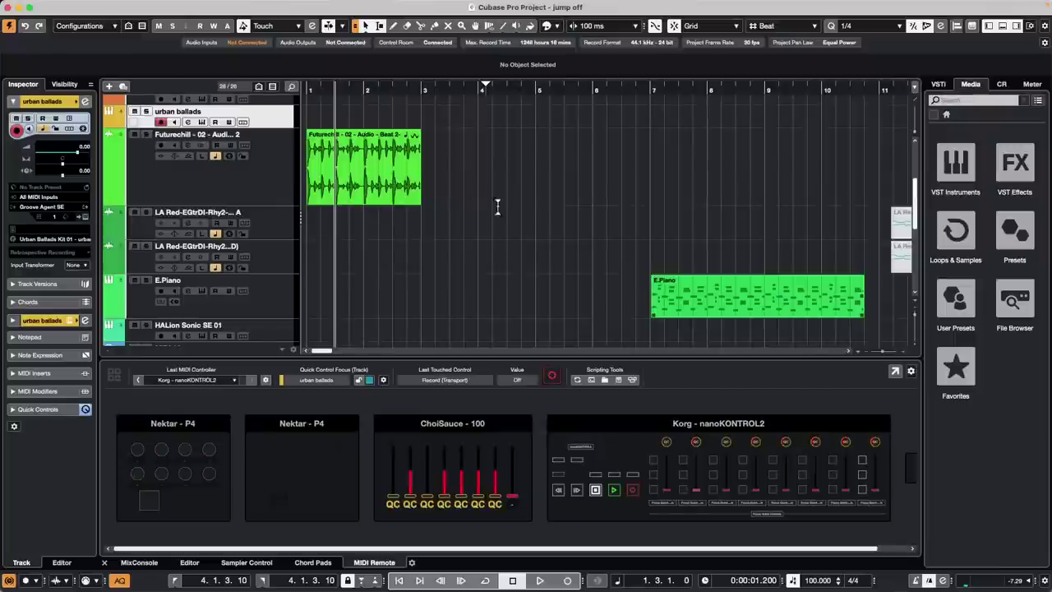
- Open the E.Piano part in the Key Editor and select all of its A#2 notes at once
{"action": "double_click", "coordinate": [699, 295]}
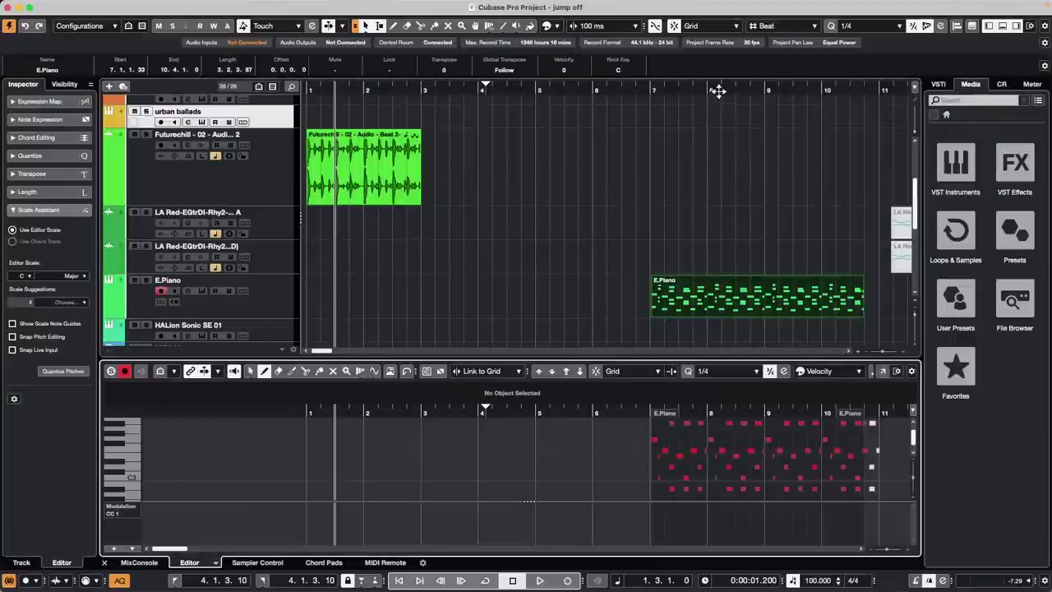
{"action": "left_click_drag", "start_coordinate": [725, 87], "coordinate": [880, 113]}
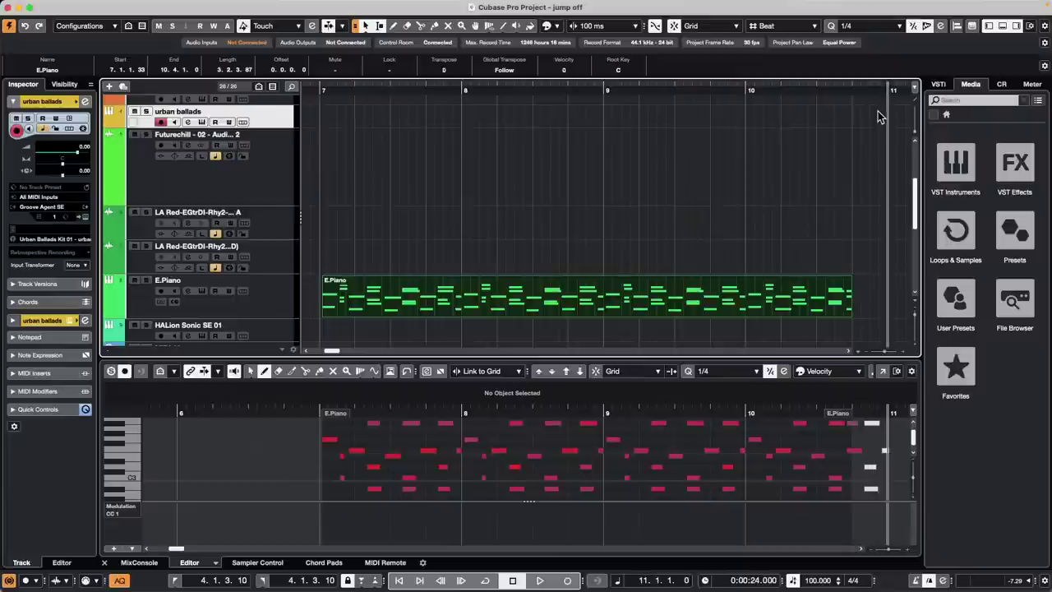
{"action": "left_click", "coordinate": [379, 480]}
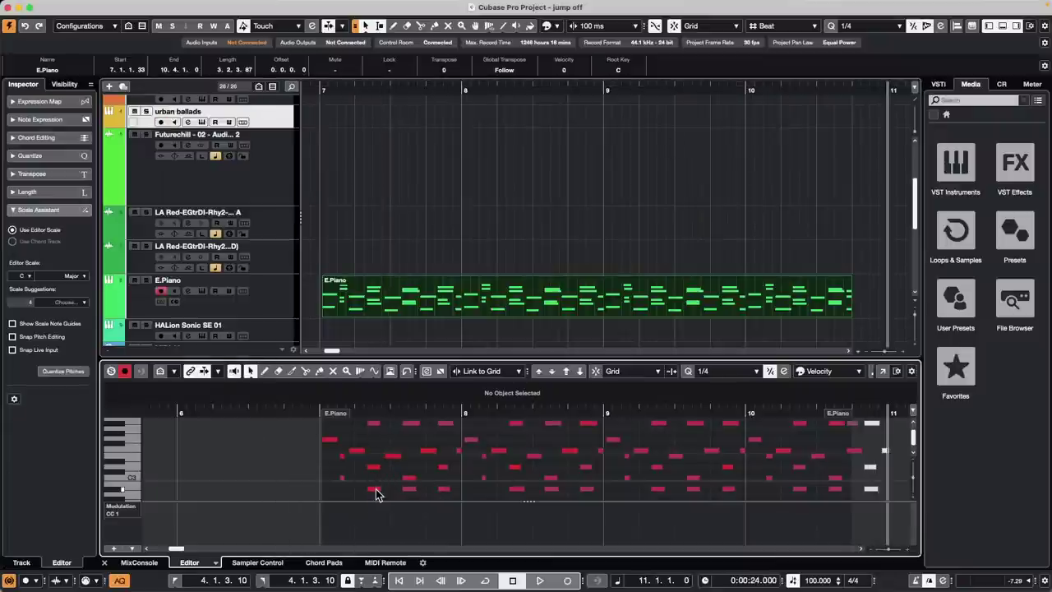
{"action": "double_click", "coordinate": [375, 490], "text": "shift"}
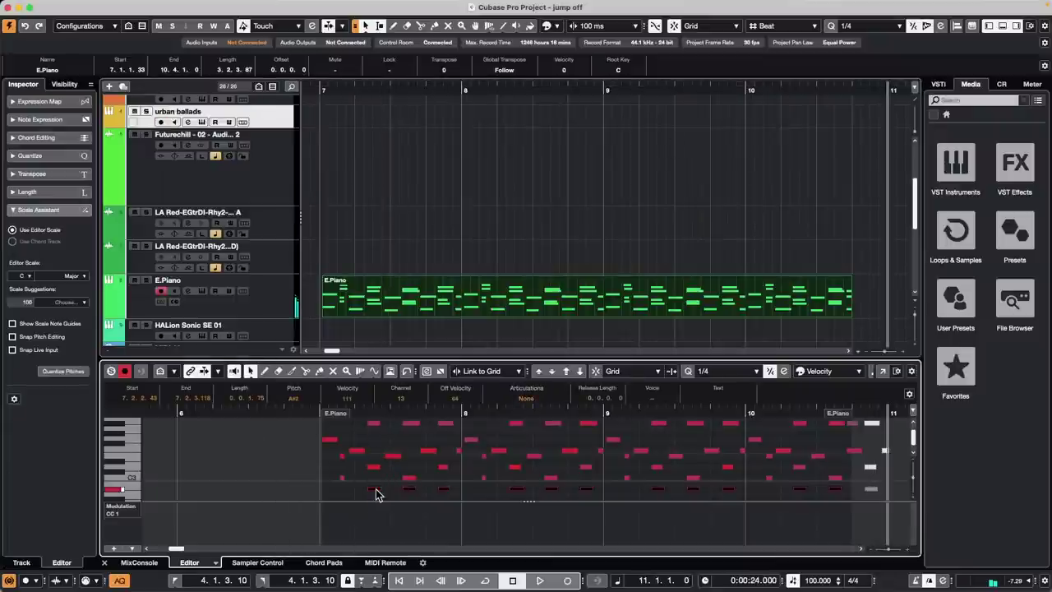
{"action": "left_click", "coordinate": [375, 490]}
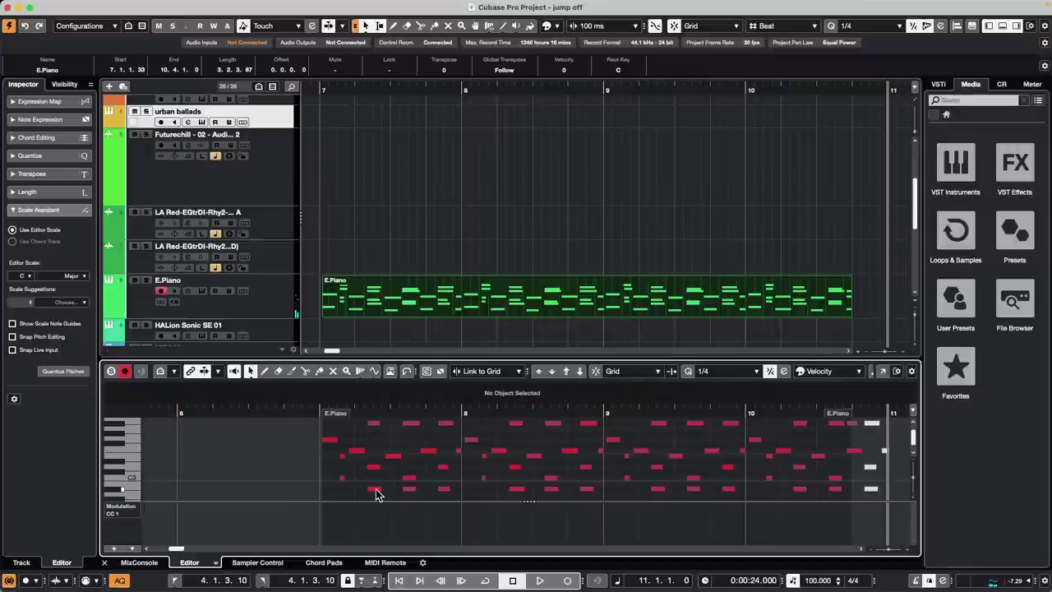
{"action": "double_click", "coordinate": [376, 491], "text": "shift"}
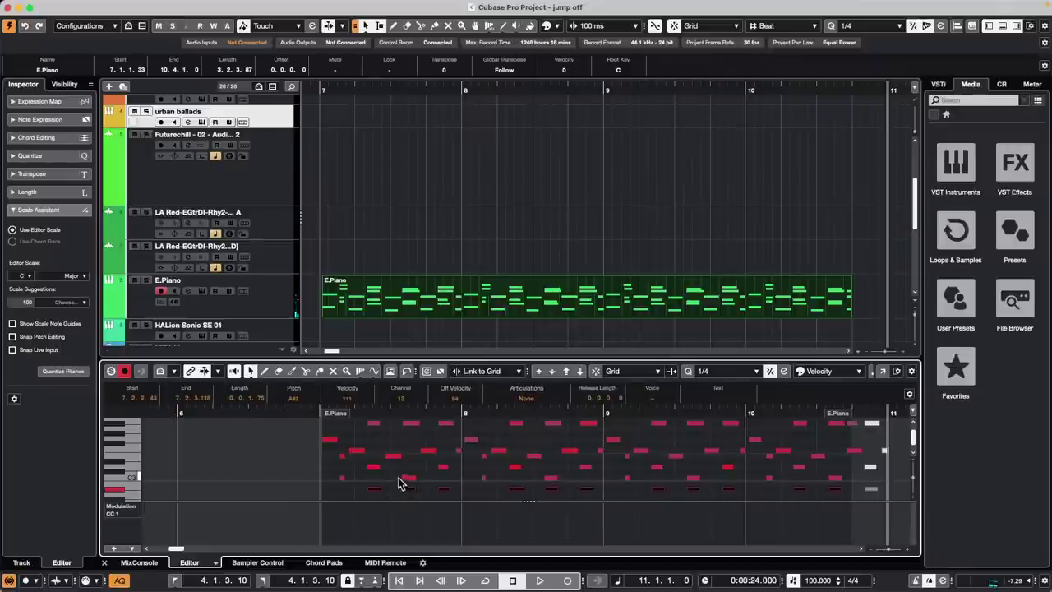
- Select one A#2 note in the E.Piano part, extend the selection to all A#2 notes, and clear the selection
{"action": "left_click", "coordinate": [374, 490]}
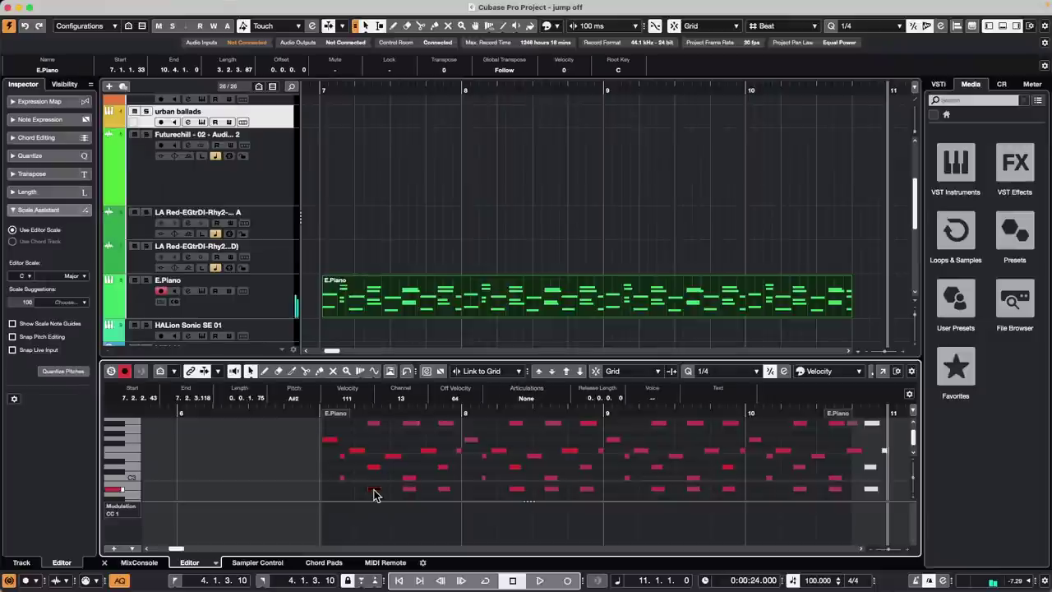
{"action": "double_click", "coordinate": [374, 490], "text": "shift"}
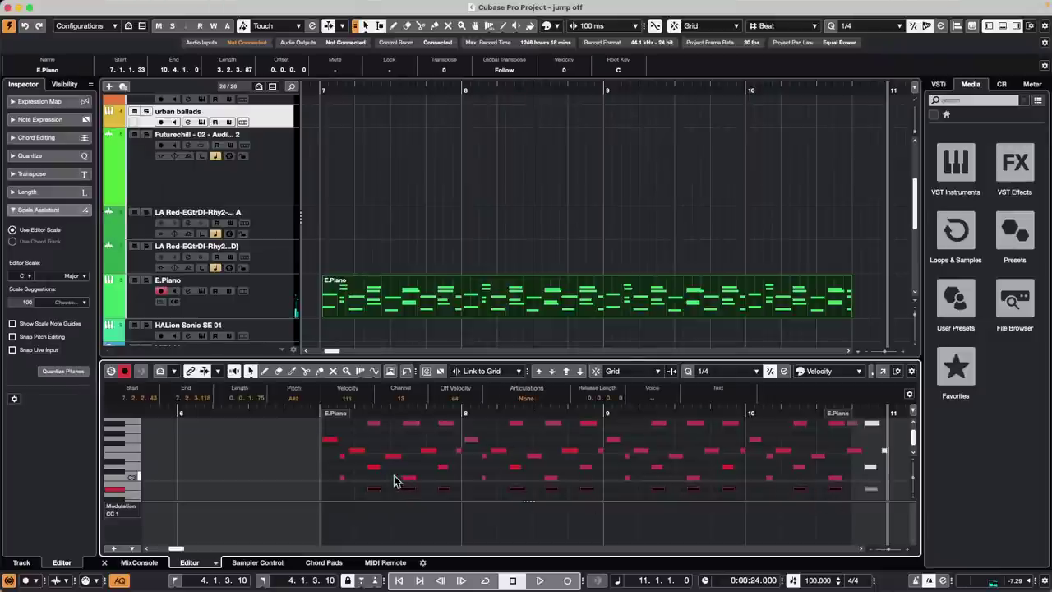
{"action": "left_click", "coordinate": [391, 476]}
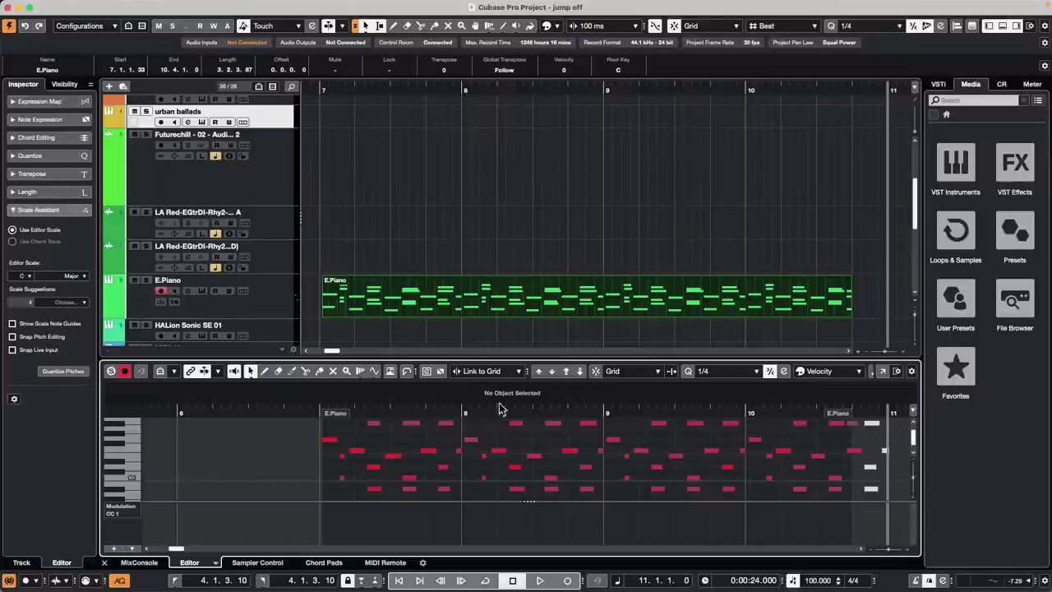
- Select the F3 note in bar 8 together with all F3 notes following it, and clear the selection
{"action": "left_click", "coordinate": [498, 451]}
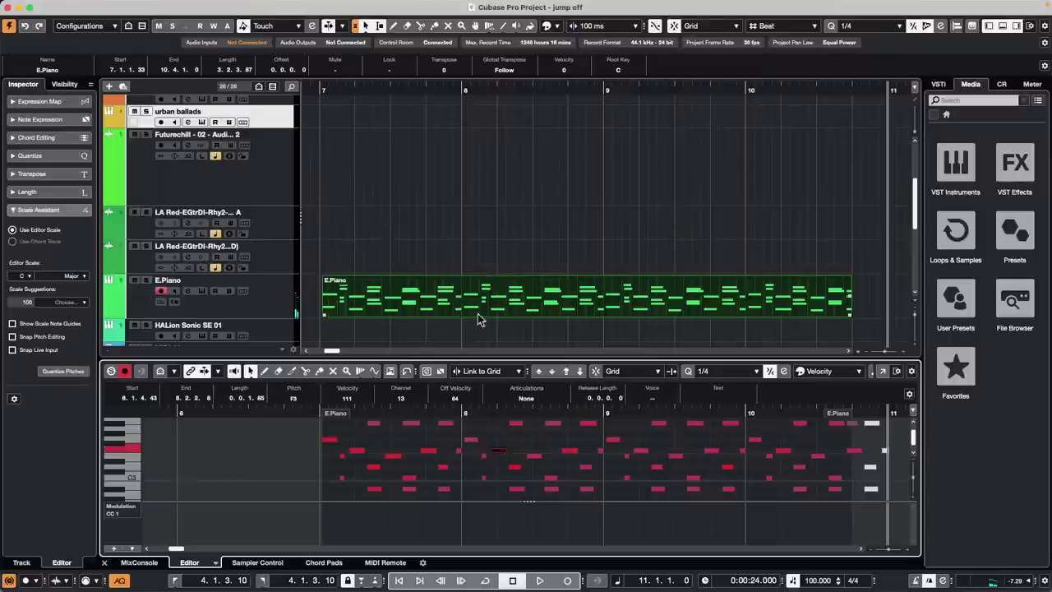
{"action": "double_click", "coordinate": [500, 451]}
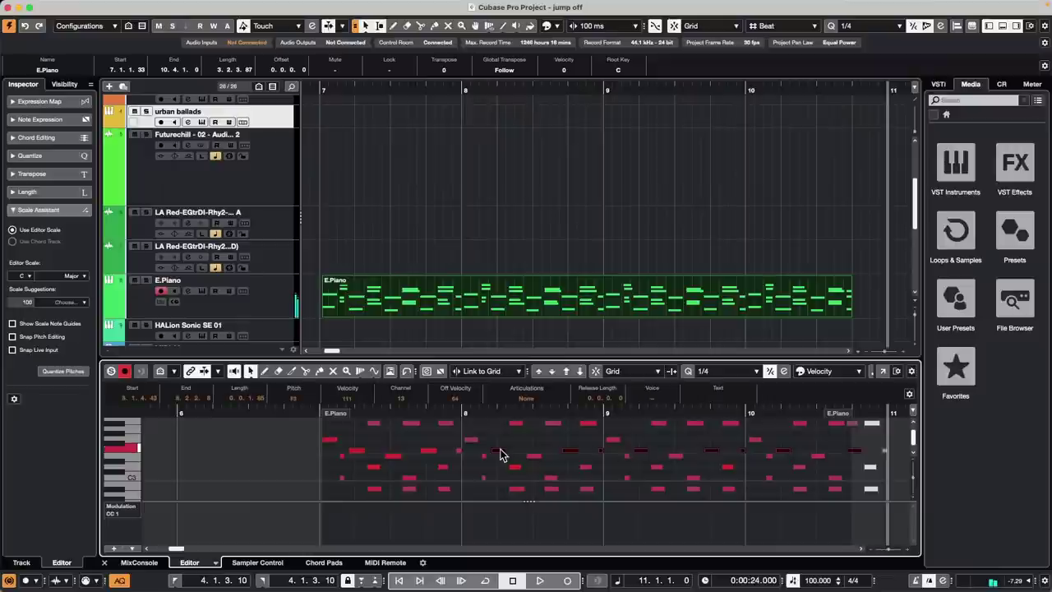
{"action": "left_click", "coordinate": [504, 443]}
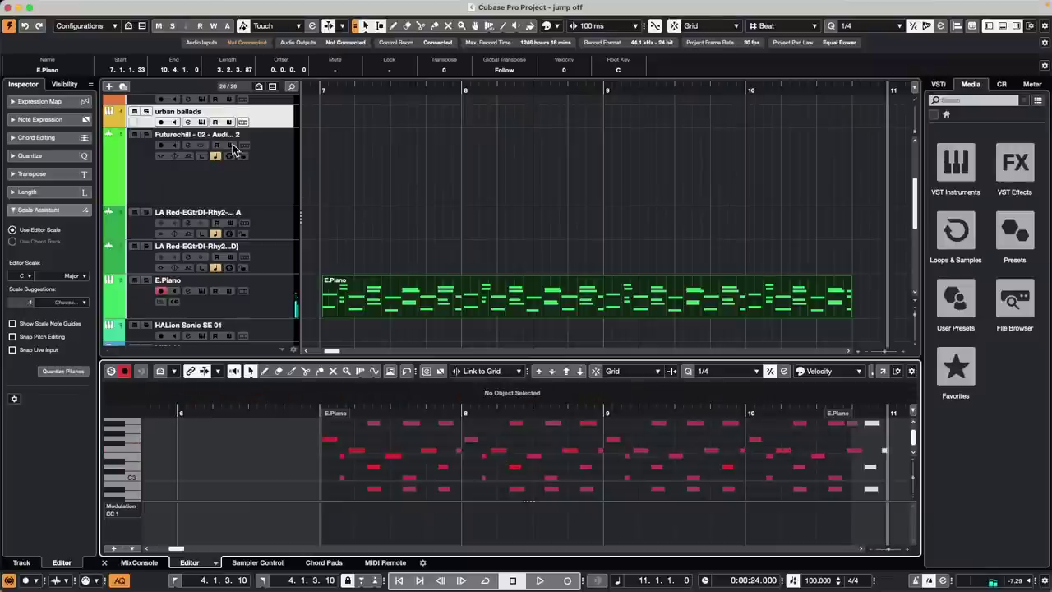
- Select the F3 note in bar 8, open the Logical Editor setup and set its function to Select
{"action": "left_click", "coordinate": [502, 451]}
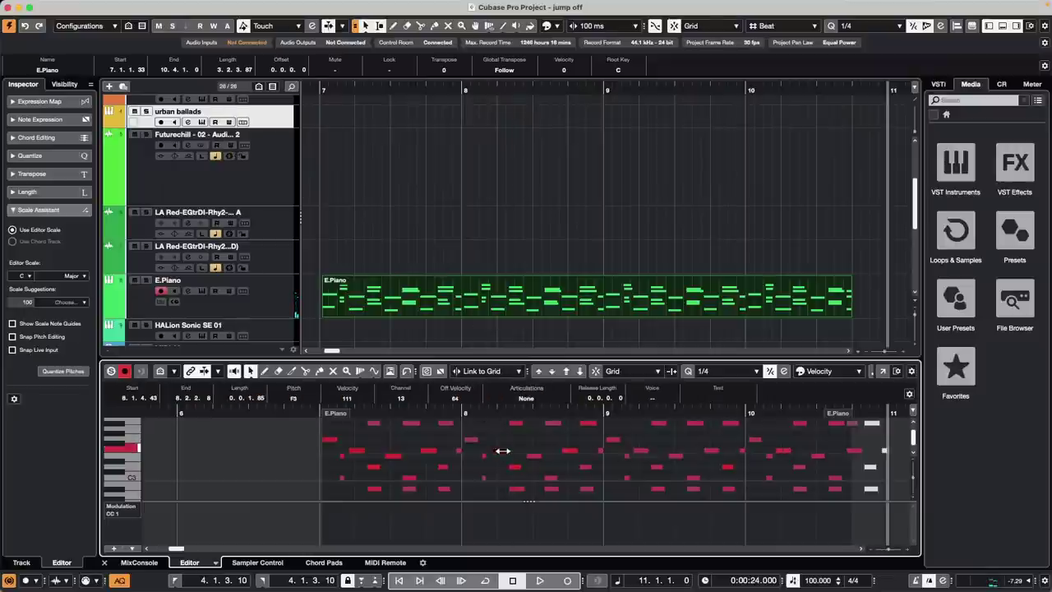
{"action": "mouse_move", "coordinate": [173, 2]}
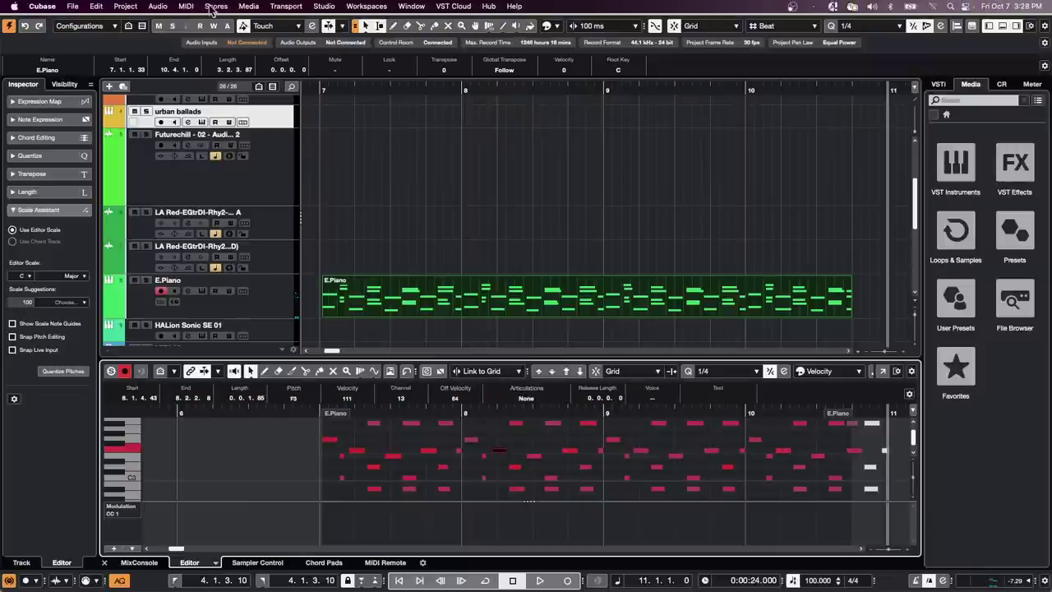
{"action": "left_click", "coordinate": [158, 4]}
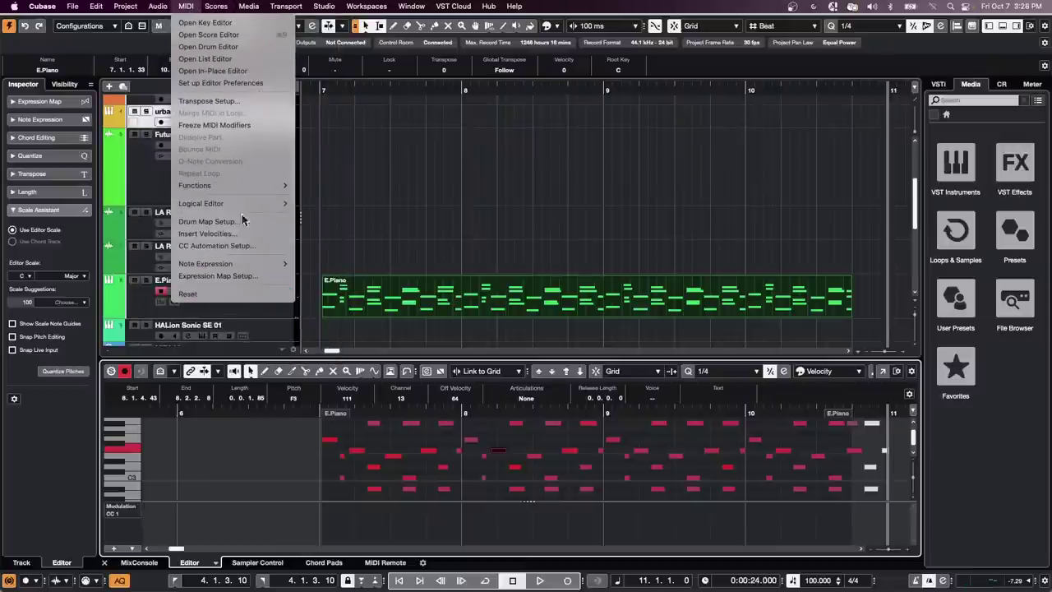
{"action": "mouse_move", "coordinate": [247, 190]}
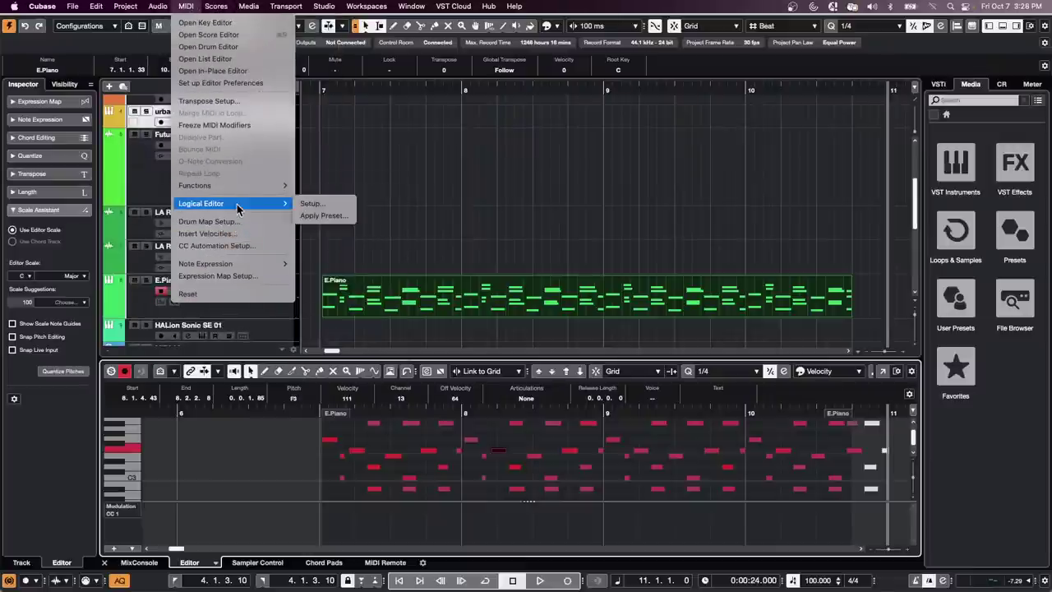
{"action": "left_click", "coordinate": [337, 206]}
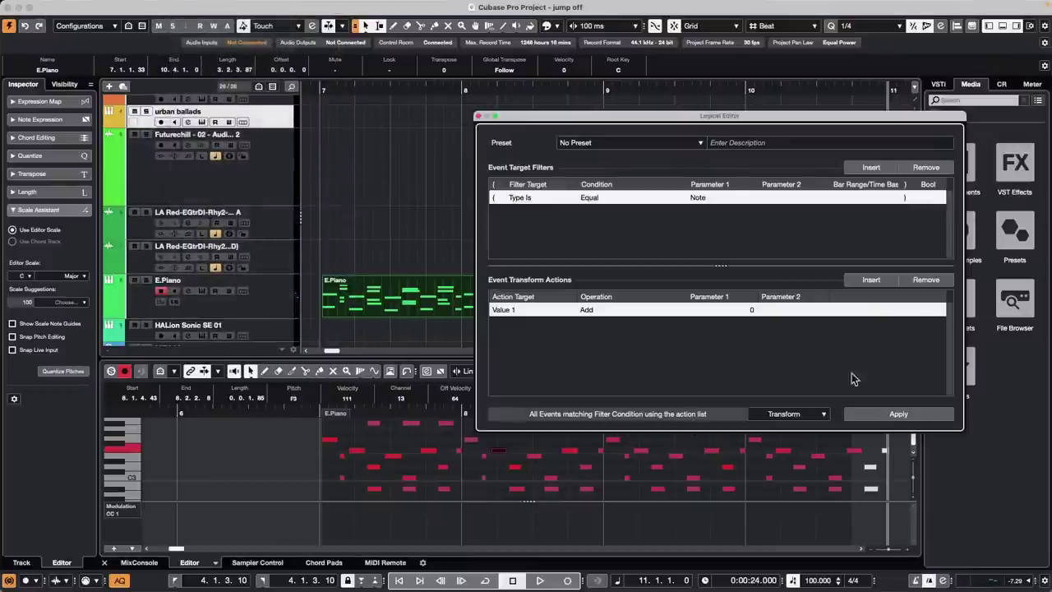
{"action": "left_click_drag", "start_coordinate": [703, 117], "coordinate": [464, 94]}
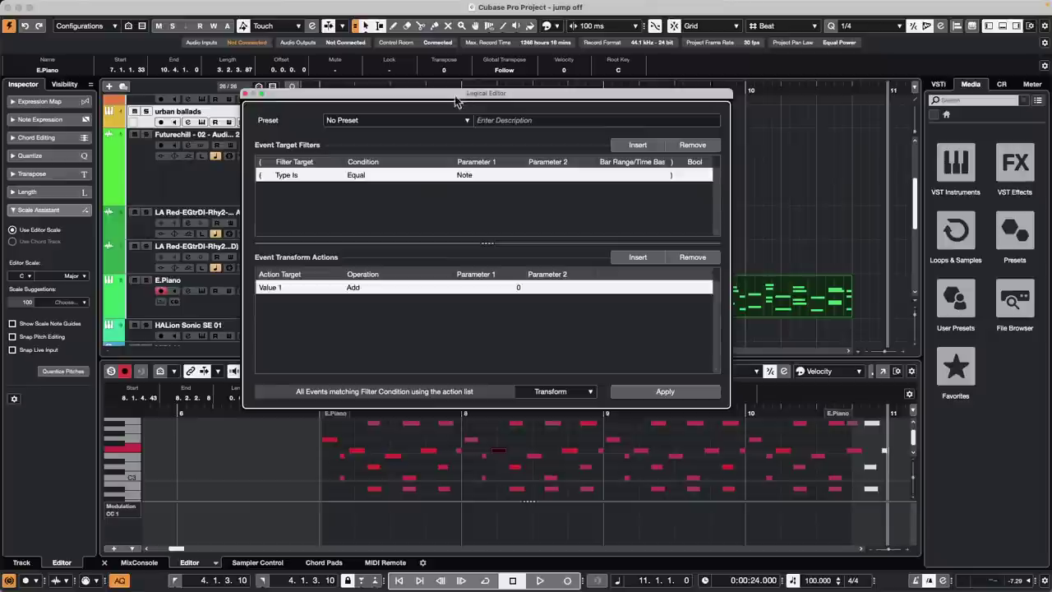
{"action": "left_click", "coordinate": [562, 392]}
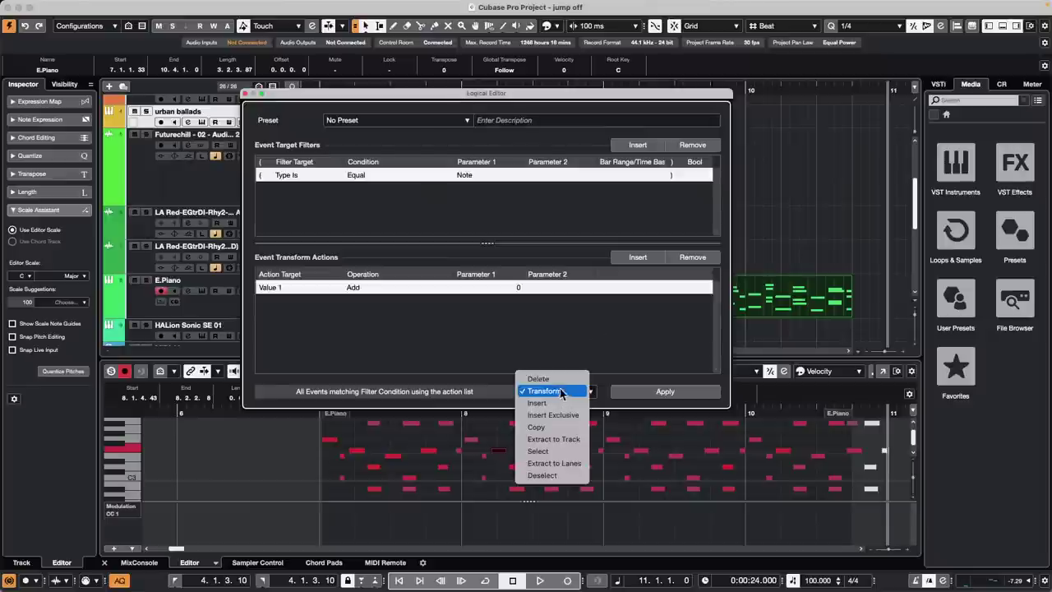
{"action": "left_click", "coordinate": [568, 455]}
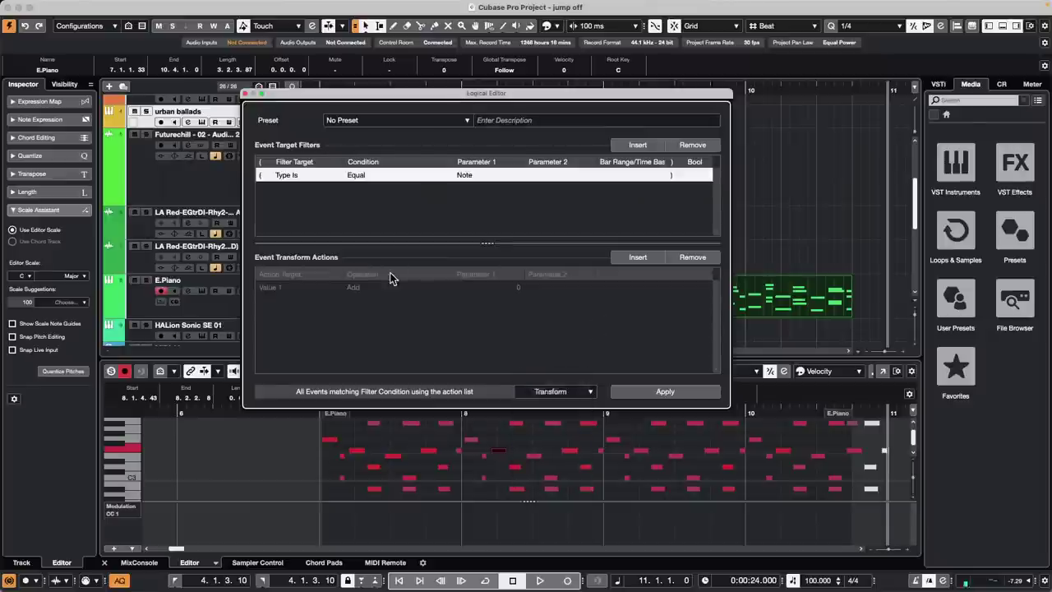
- Add a second event target filter with Position as its target and Beyond Cursor as its condition
{"action": "left_click", "coordinate": [638, 145]}
{"action": "left_click", "coordinate": [294, 189]}
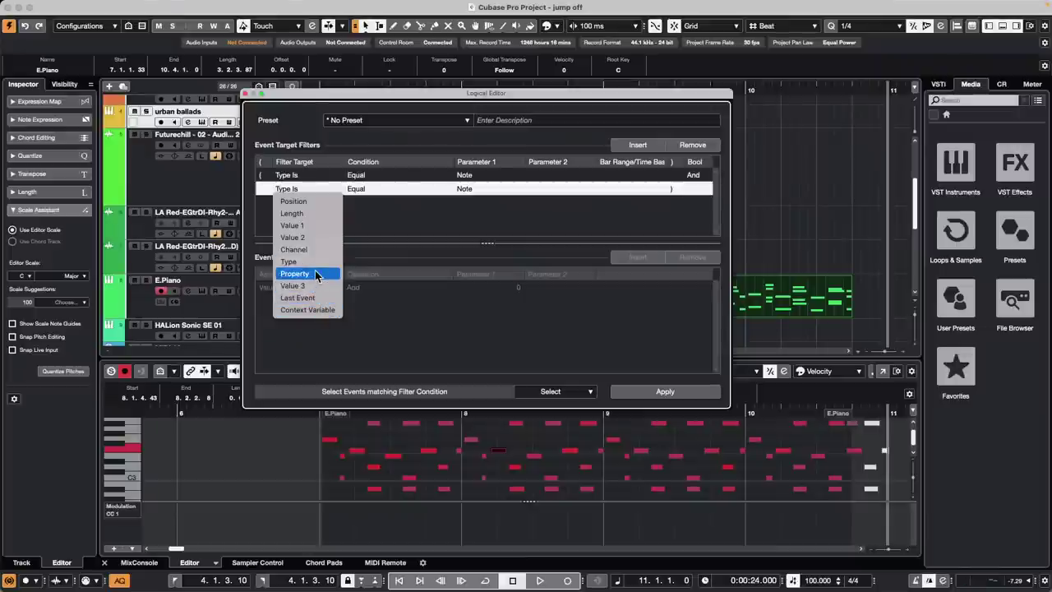
{"action": "left_click", "coordinate": [294, 201]}
{"action": "left_click", "coordinate": [383, 190]}
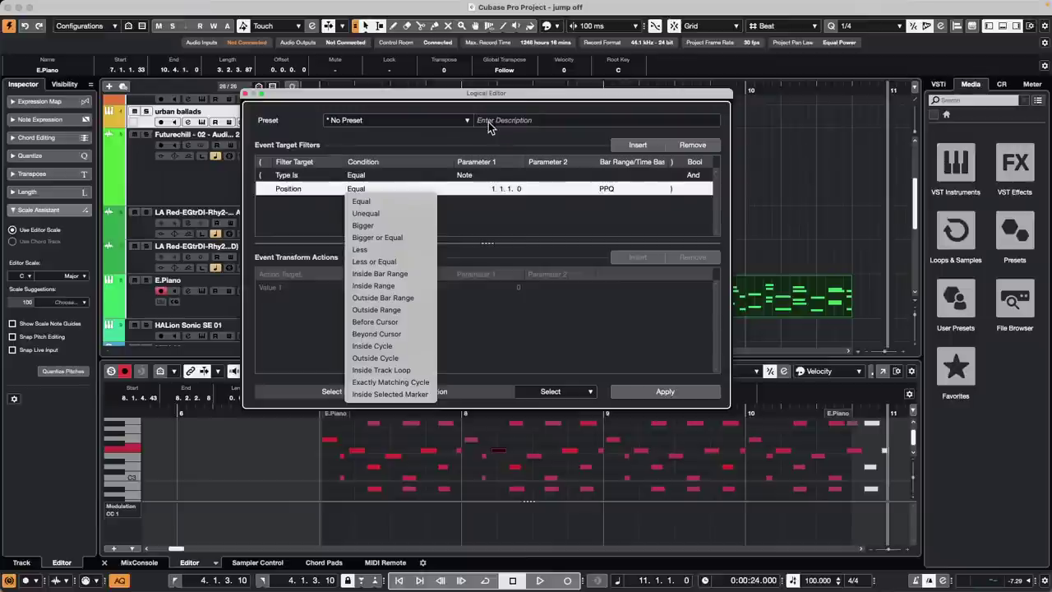
{"action": "left_click", "coordinate": [376, 333]}
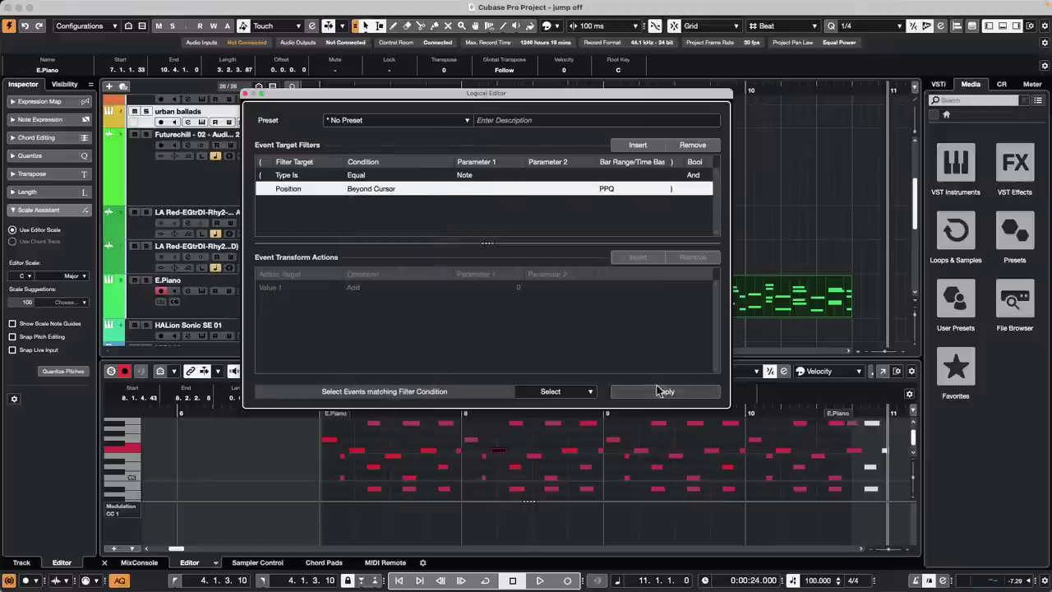
- Try to apply the Beyond Cursor selection with the project cursor placed early in bar 8, and close the Logical Editor
{"action": "left_click", "coordinate": [662, 392]}
{"action": "left_click_drag", "start_coordinate": [419, 103], "coordinate": [754, 116]}
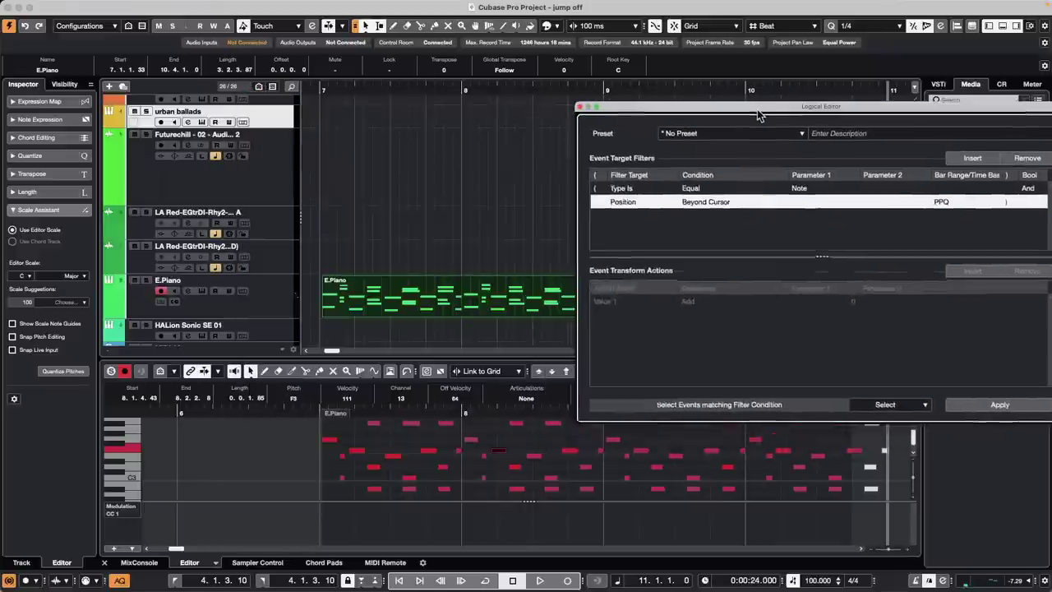
{"action": "left_click", "coordinate": [487, 406]}
{"action": "left_click", "coordinate": [1009, 408]}
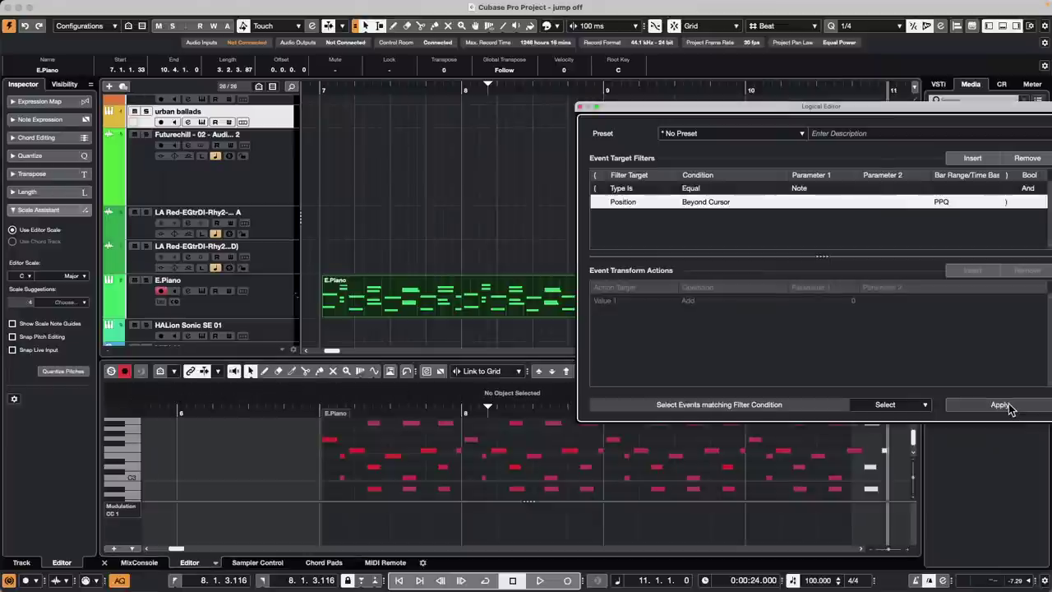
{"action": "left_click", "coordinate": [1001, 404]}
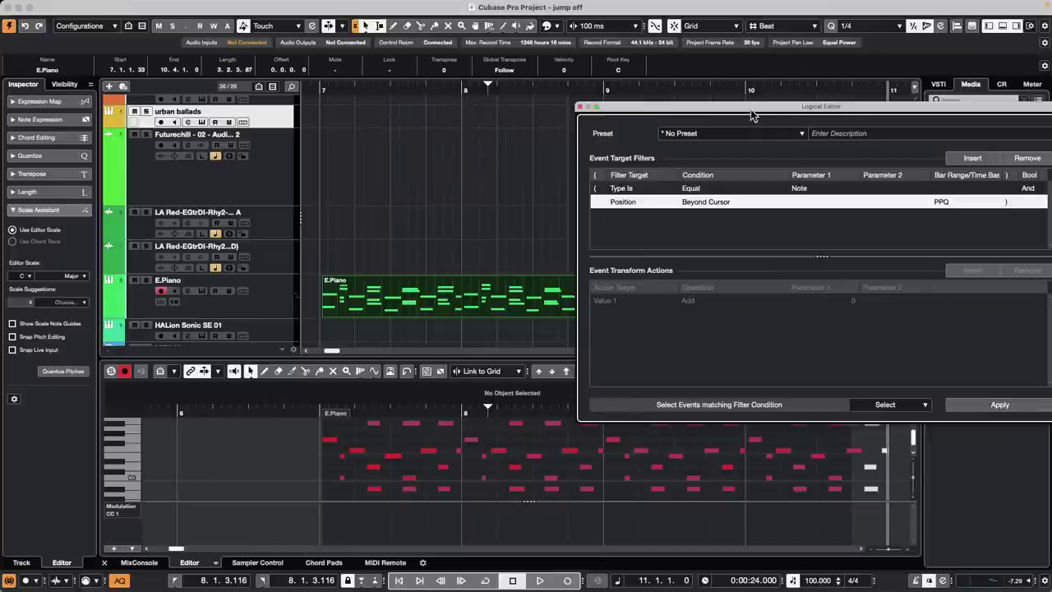
{"action": "left_click_drag", "start_coordinate": [755, 106], "coordinate": [432, 89]}
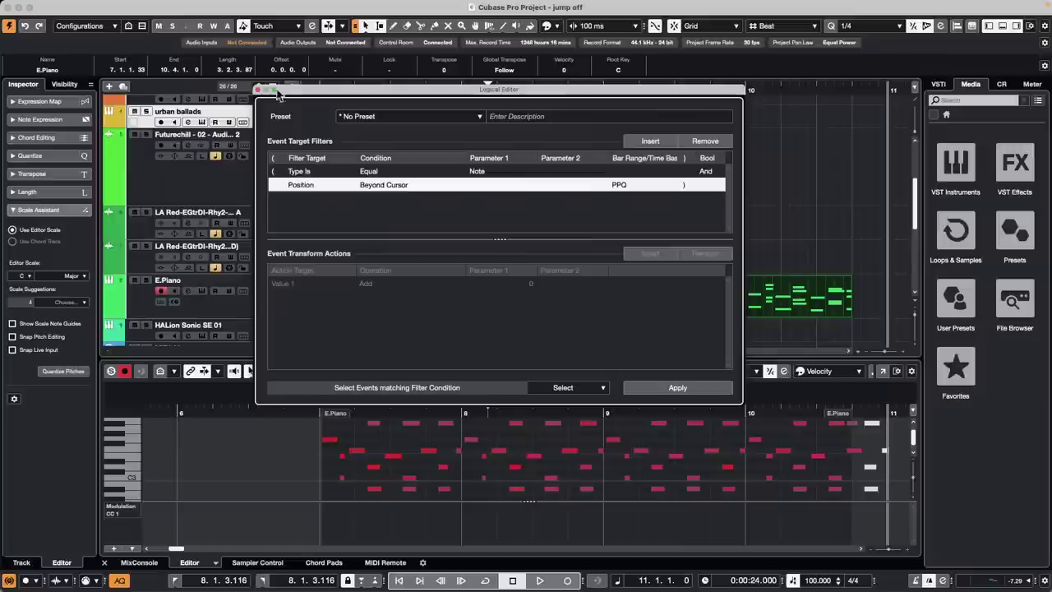
{"action": "left_click", "coordinate": [258, 89]}
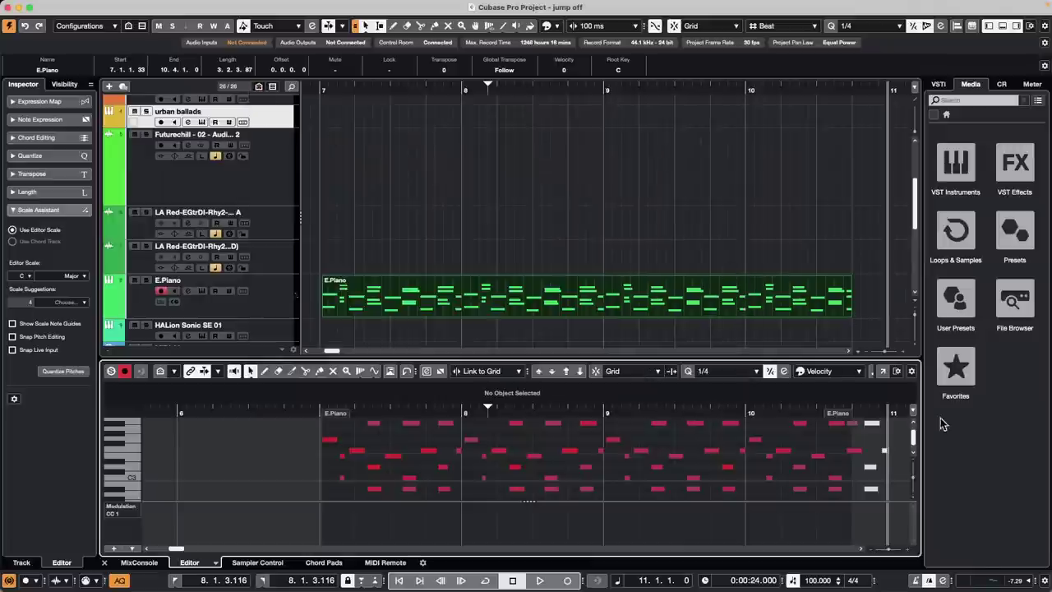
- Open the E.Piano part in a separate Key Editor window and place the project cursor at the start of bar 8
{"action": "left_click", "coordinate": [882, 370]}
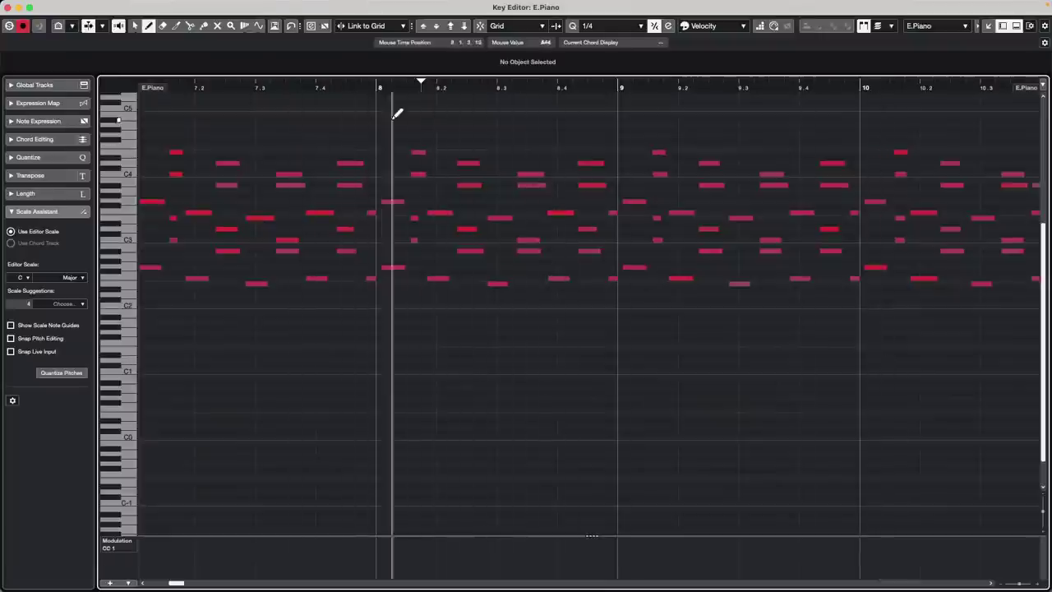
{"action": "left_click_drag", "start_coordinate": [473, 89], "coordinate": [346, 88]}
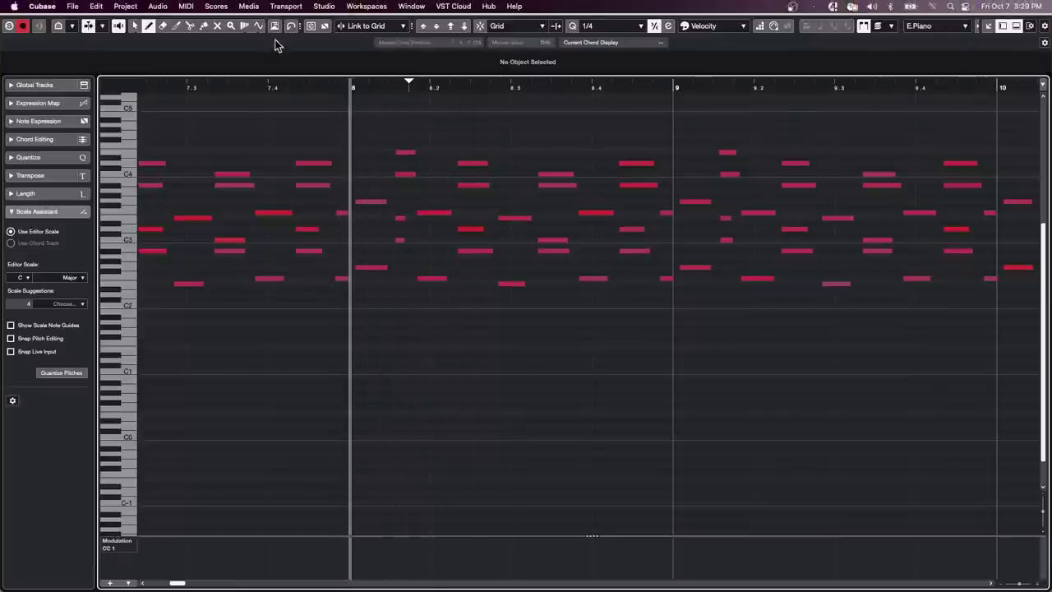
- Reopen the Logical Editor setup and apply the filter to select all notes beyond the project cursor
{"action": "left_click", "coordinate": [186, 5]}
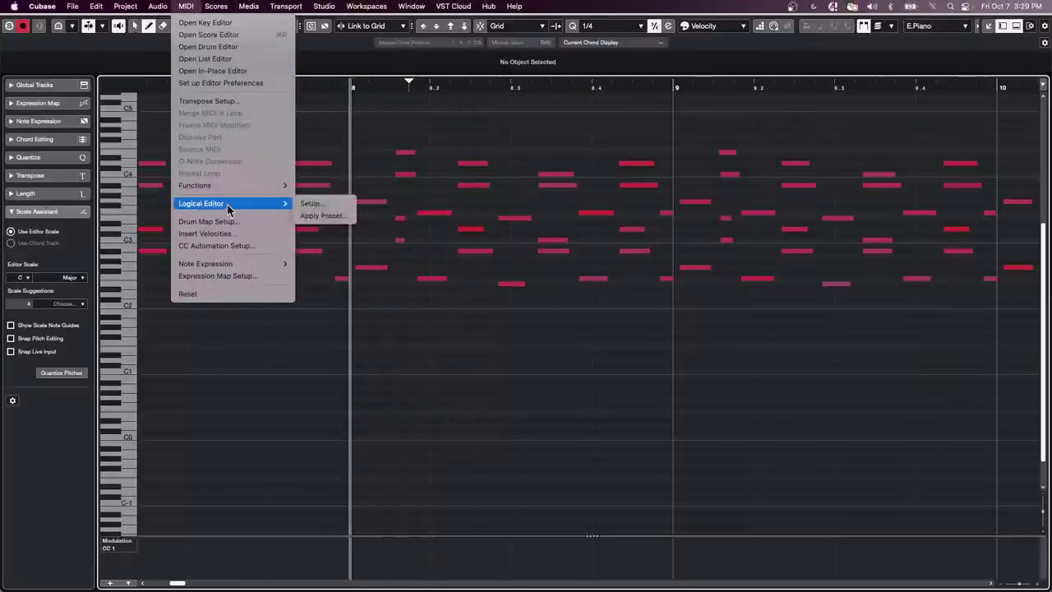
{"action": "mouse_move", "coordinate": [271, 203]}
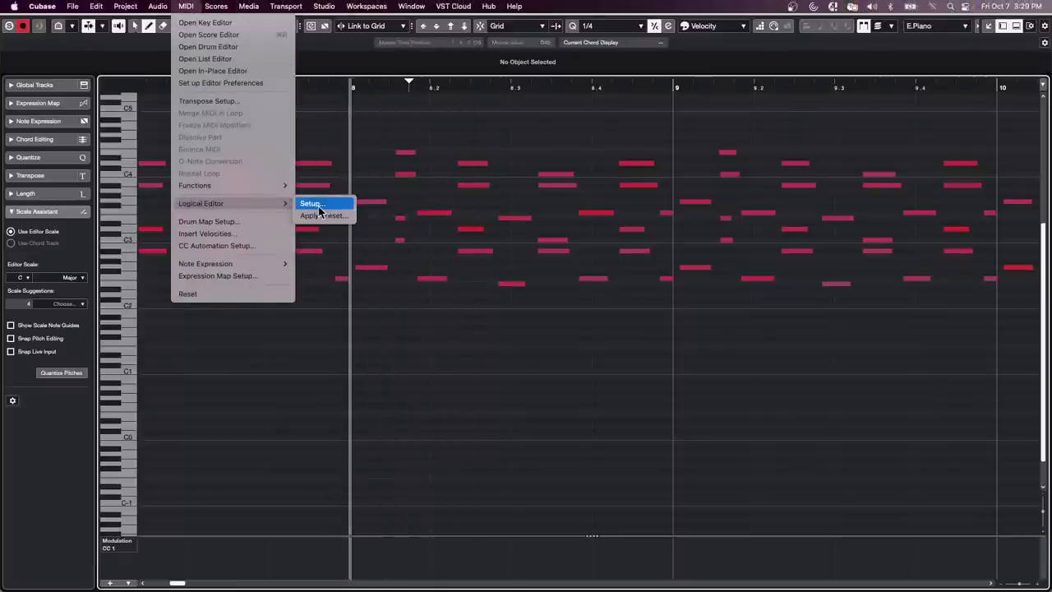
{"action": "left_click", "coordinate": [319, 212]}
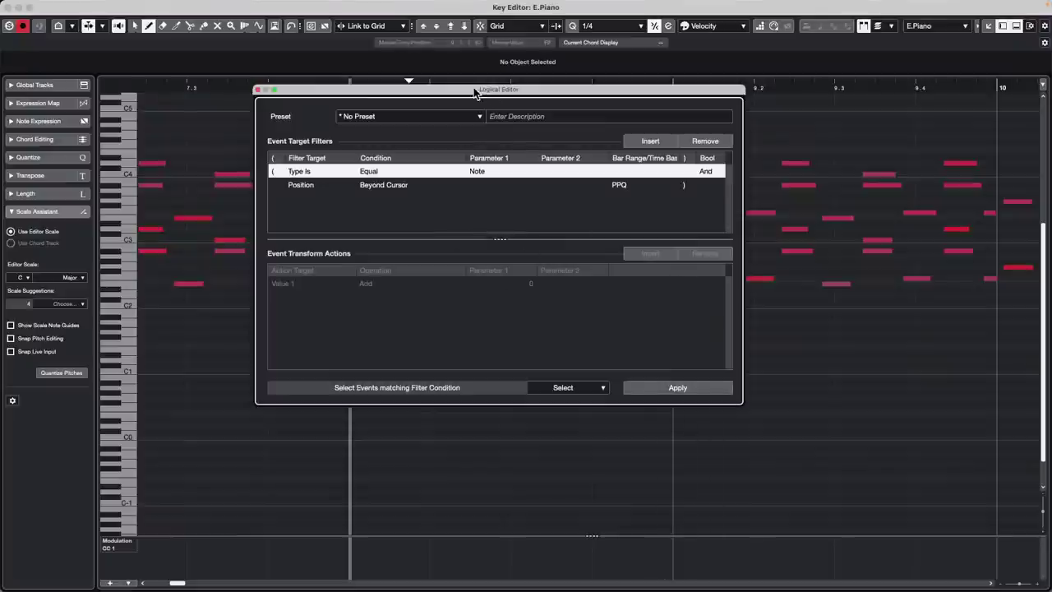
{"action": "left_click_drag", "start_coordinate": [474, 93], "coordinate": [669, 262]}
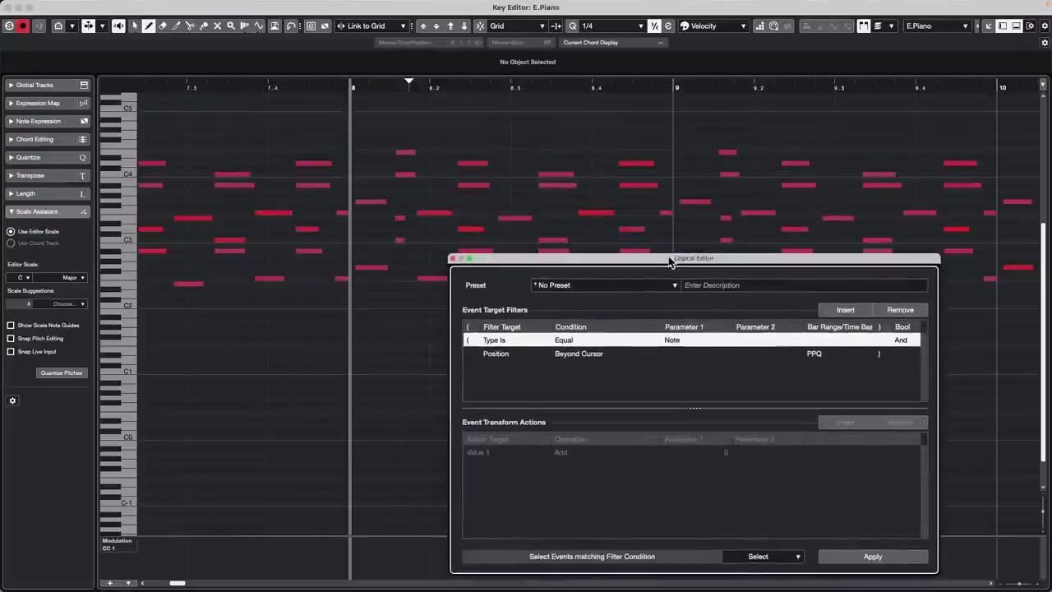
{"action": "left_click", "coordinate": [873, 556]}
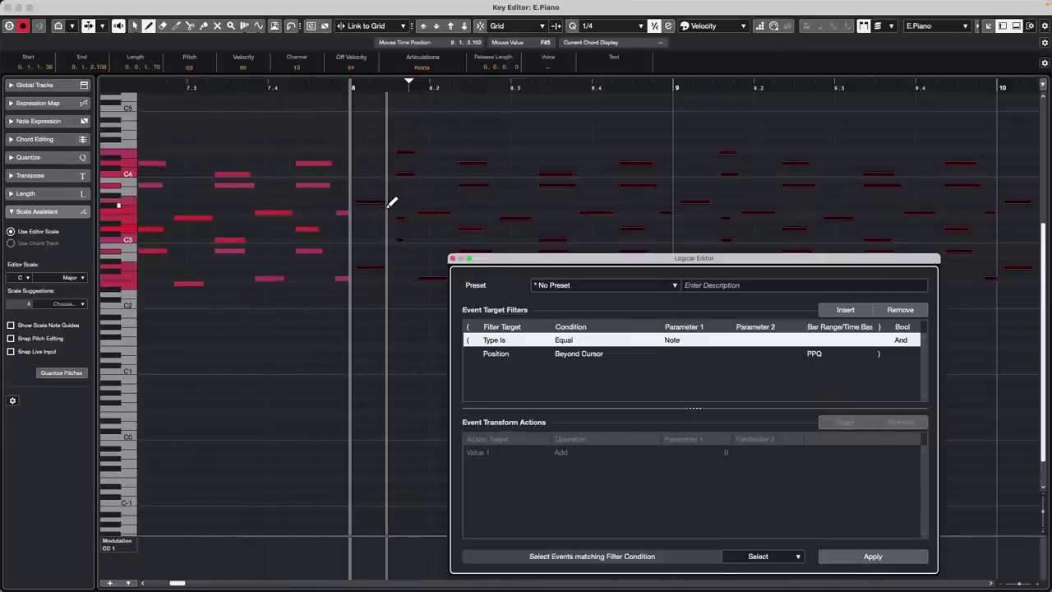
- Switch to the Object Selection tool, select the F3 note just before bar 8 and move the project cursor to its start
{"action": "right_click", "coordinate": [415, 241]}
{"action": "left_click", "coordinate": [357, 241]}
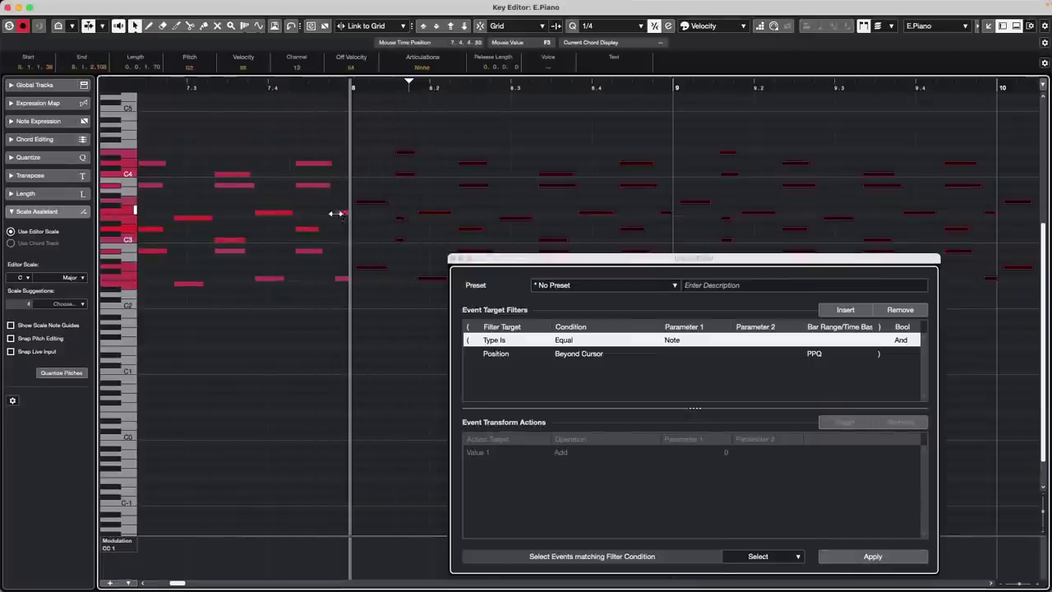
{"action": "left_click", "coordinate": [325, 6]}
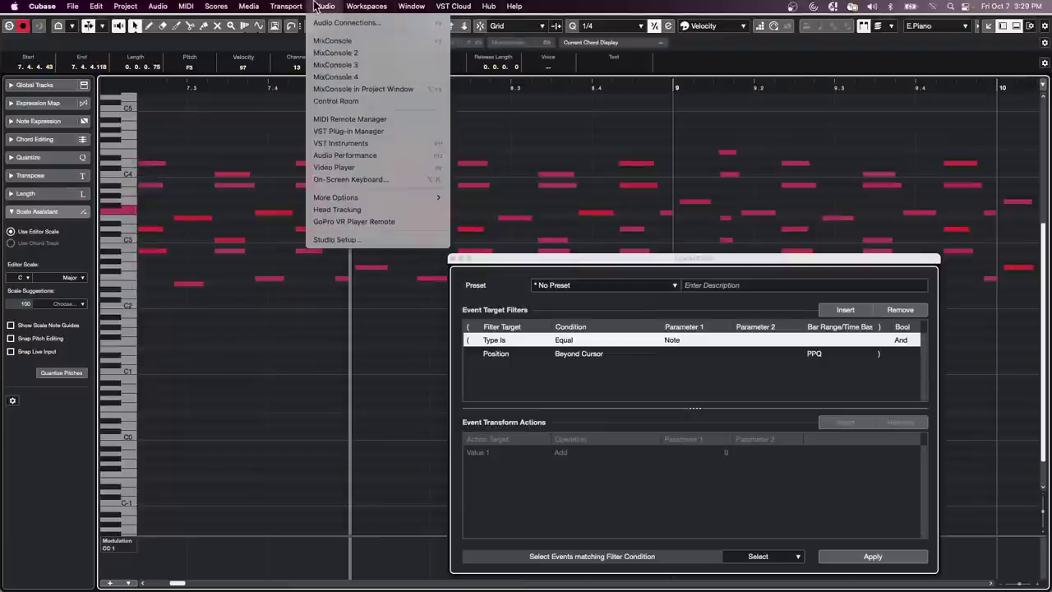
{"action": "mouse_move", "coordinate": [276, 7]}
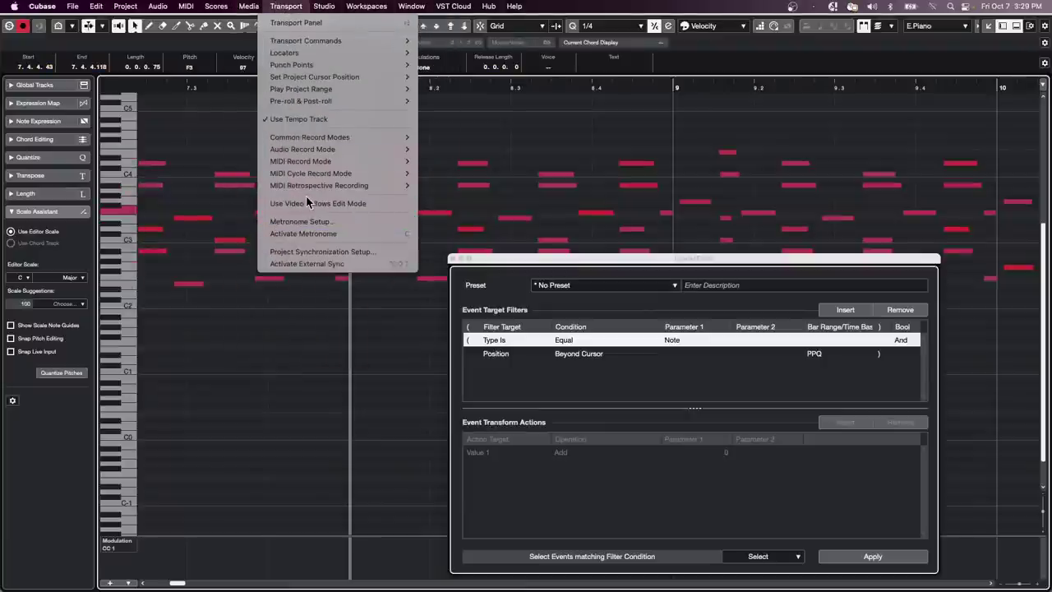
{"action": "left_click", "coordinate": [261, 273]}
{"action": "key", "text": "l"}
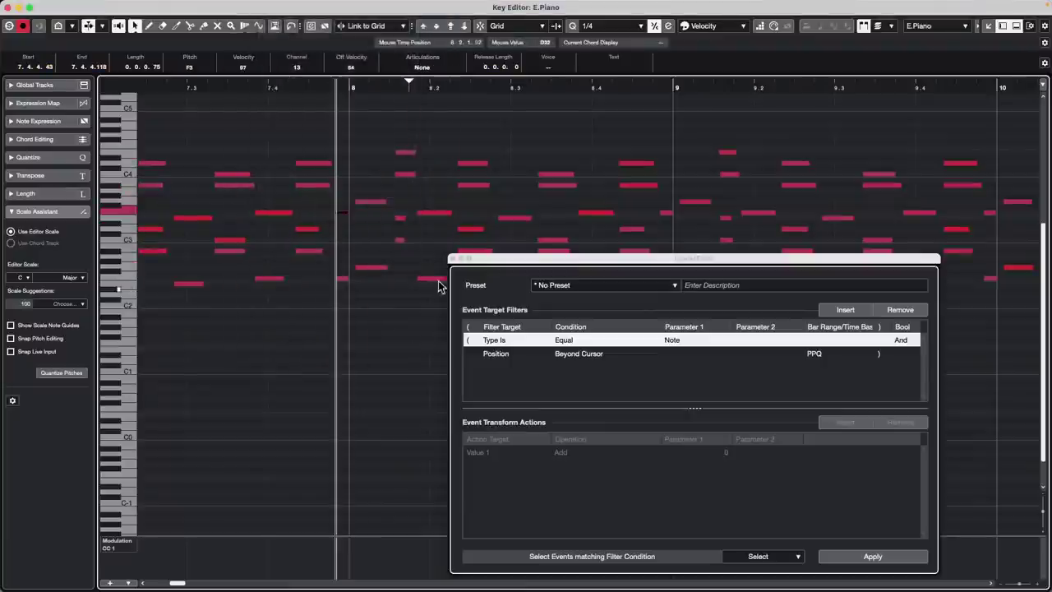
- Select the first F3 note in bar 8 and move the project cursor back to the start of that bar
{"action": "left_click", "coordinate": [430, 216]}
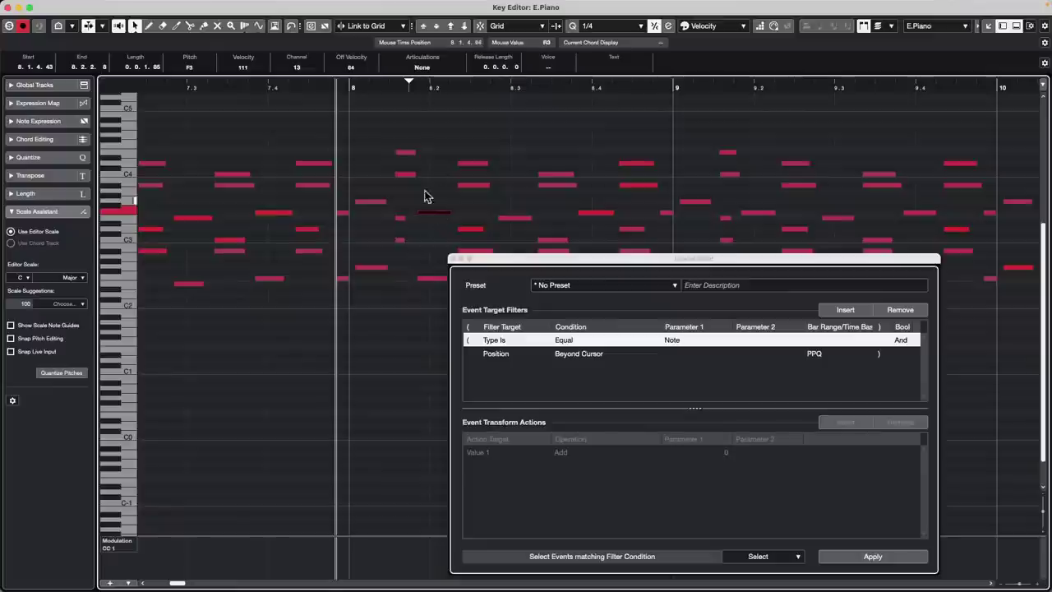
{"action": "left_click_drag", "start_coordinate": [338, 91], "coordinate": [354, 93]}
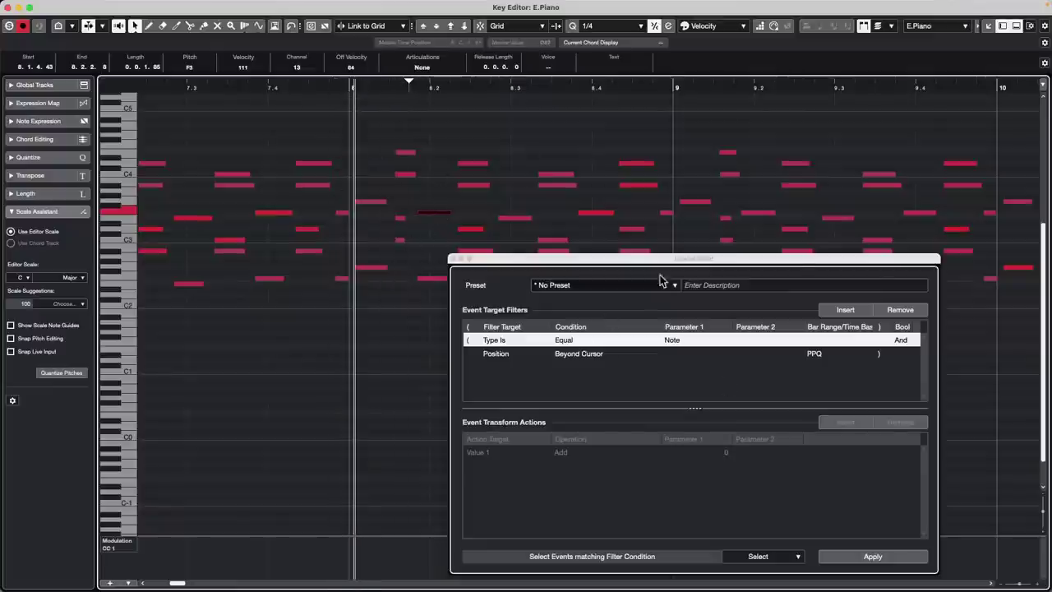
- Apply the Logical Editor filter to select all notes beyond the project cursor, and clear the selection
{"action": "left_click", "coordinate": [875, 560]}
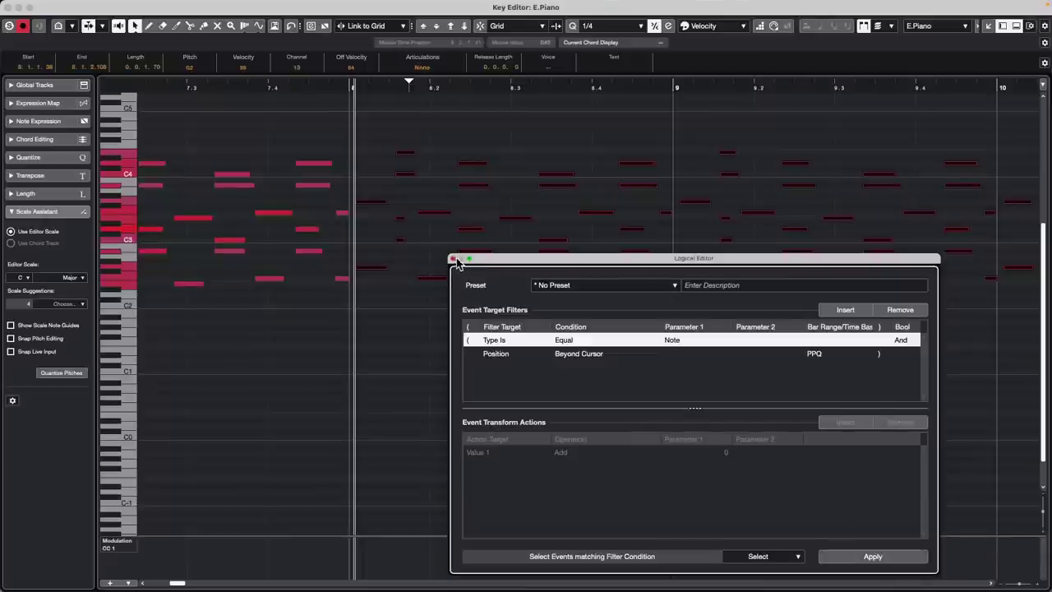
{"action": "left_click", "coordinate": [400, 346]}
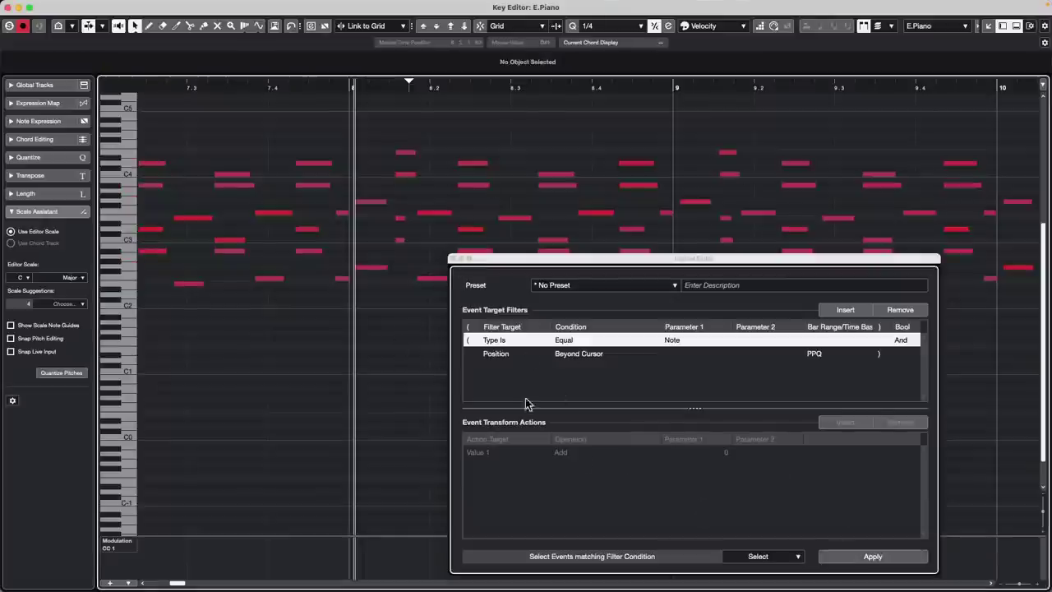
- Review the Logical Editor's available functions and the conditions for the Position filter, and close the Logical Editor
{"action": "left_click", "coordinate": [753, 559]}
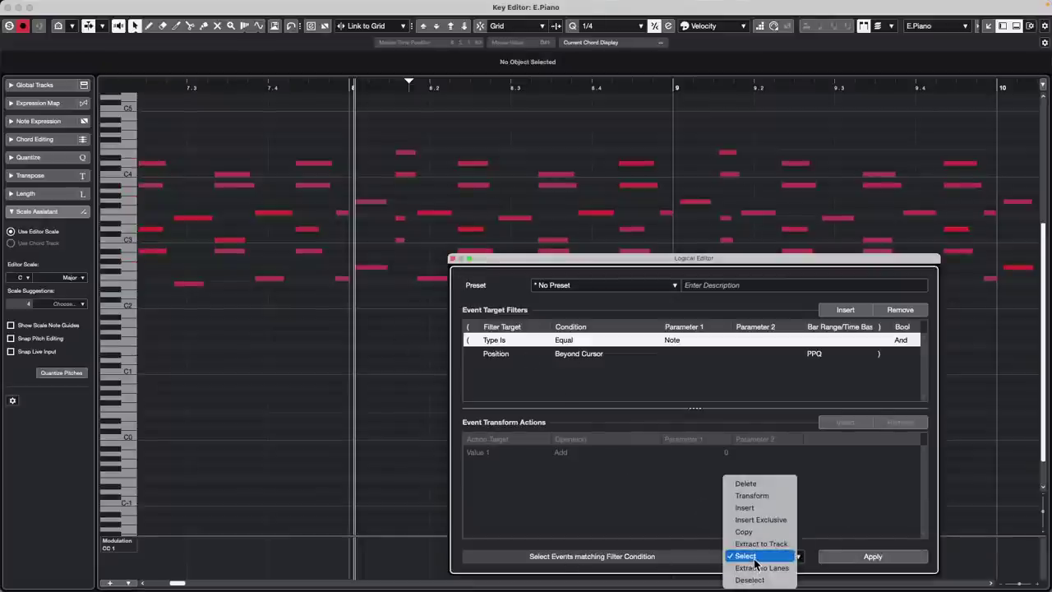
{"action": "left_click", "coordinate": [601, 504]}
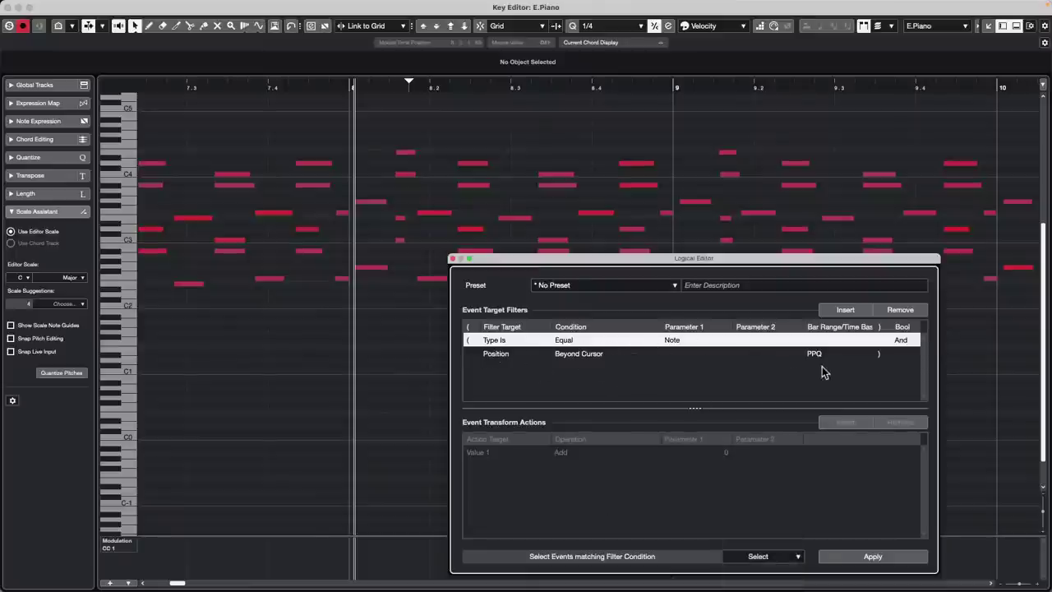
{"action": "left_click", "coordinate": [591, 357]}
{"action": "left_click", "coordinate": [593, 357]}
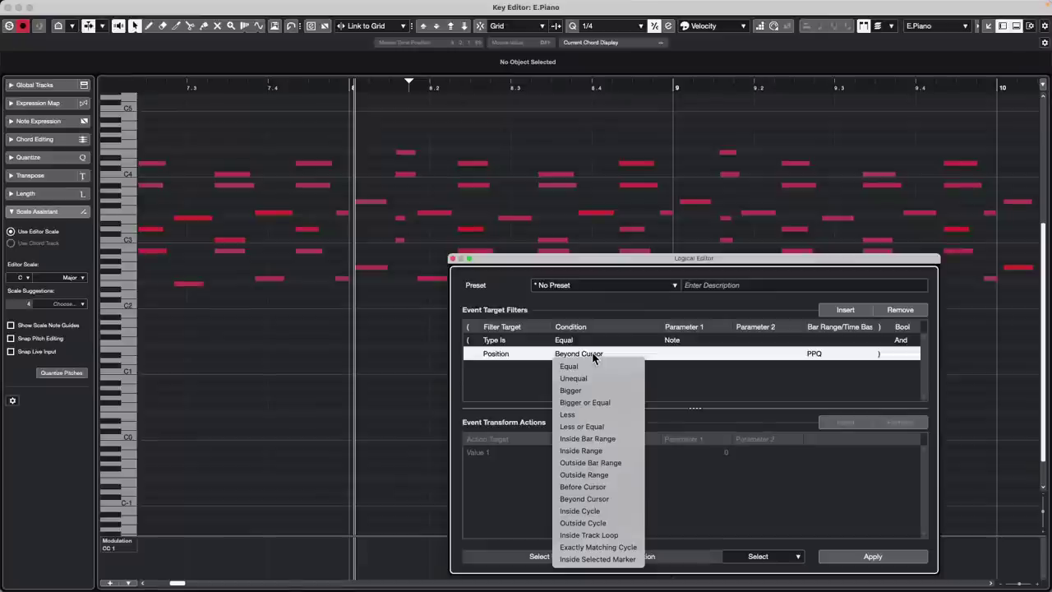
{"action": "left_click", "coordinate": [452, 259]}
{"action": "left_click", "coordinate": [452, 259]}
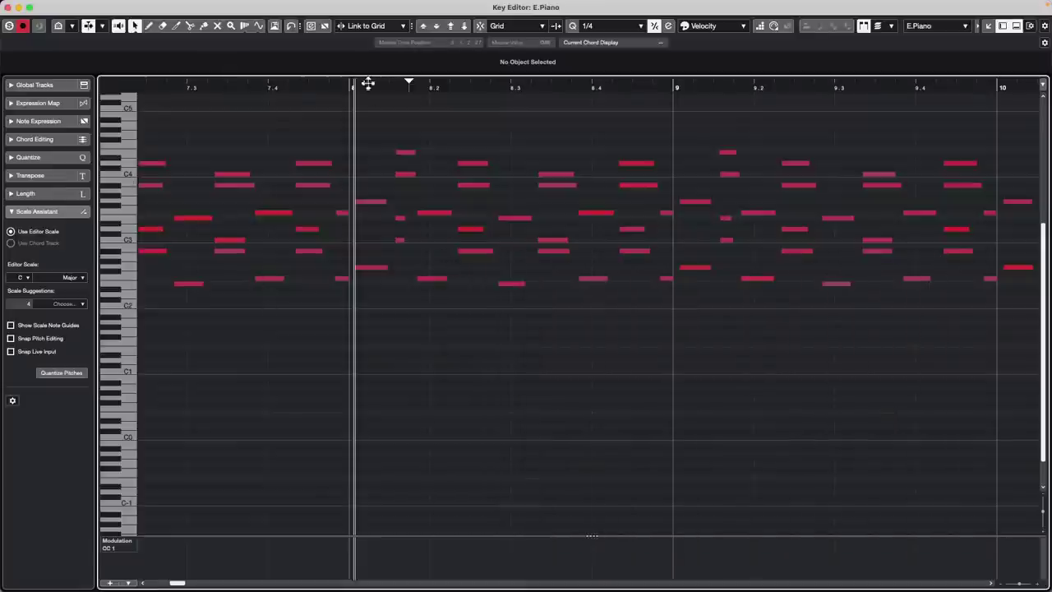
- Place the project cursor just before bar 8 and select the first G3 note in bar 8 for a project cursor positioning command
{"action": "left_click_drag", "start_coordinate": [359, 85], "coordinate": [332, 108]}
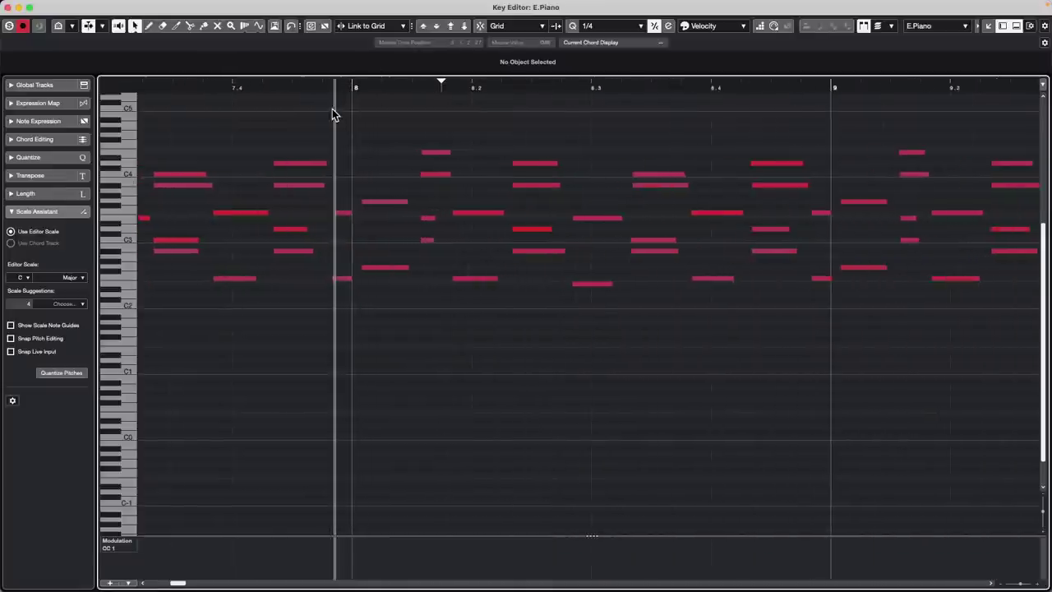
{"action": "left_click", "coordinate": [379, 203]}
{"action": "mouse_move", "coordinate": [215, 6]}
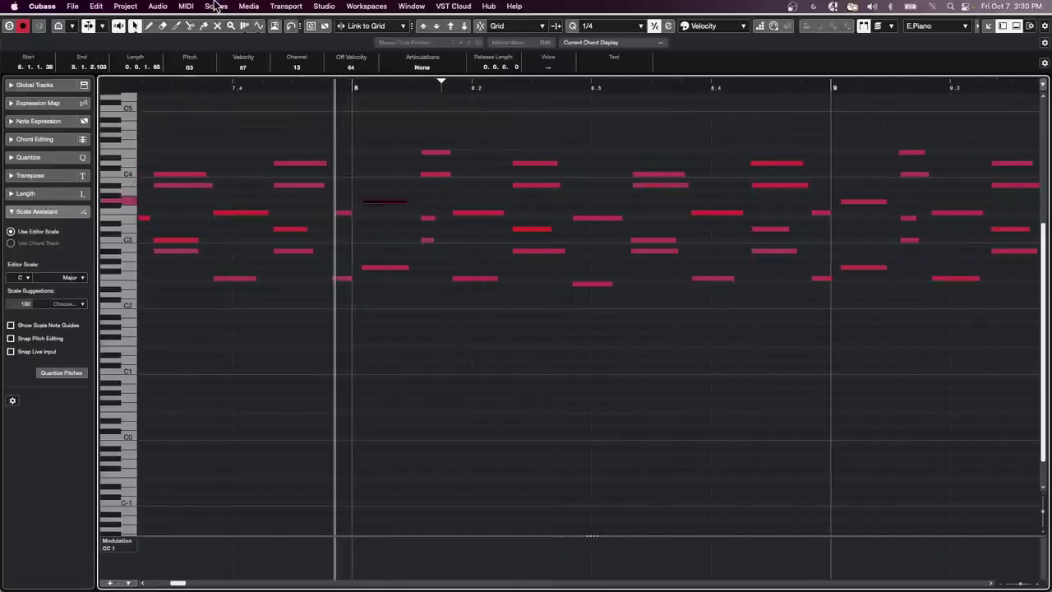
{"action": "left_click", "coordinate": [97, 7]}
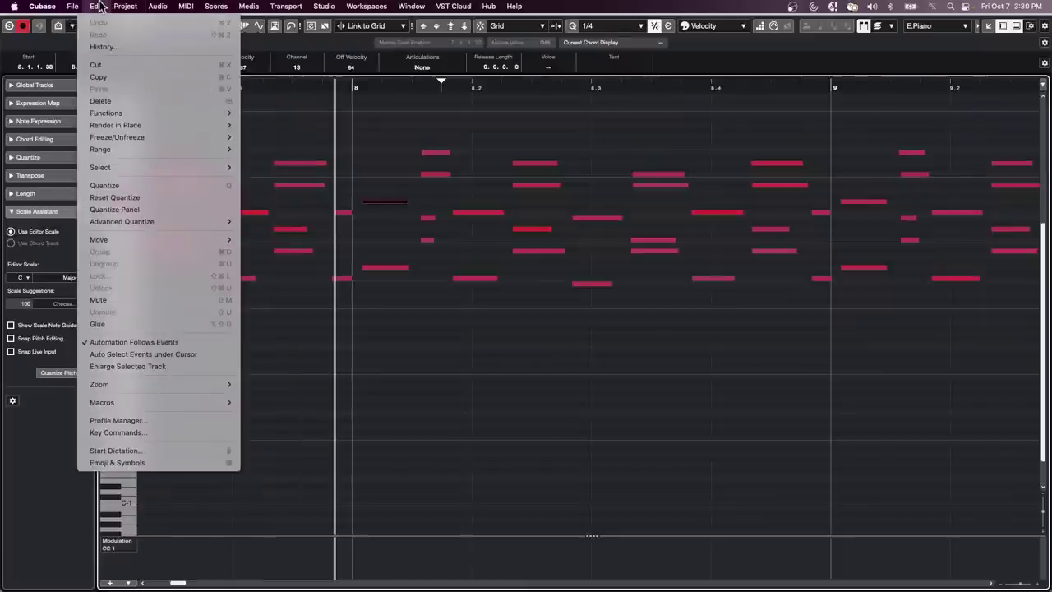
{"action": "mouse_move", "coordinate": [300, 7]}
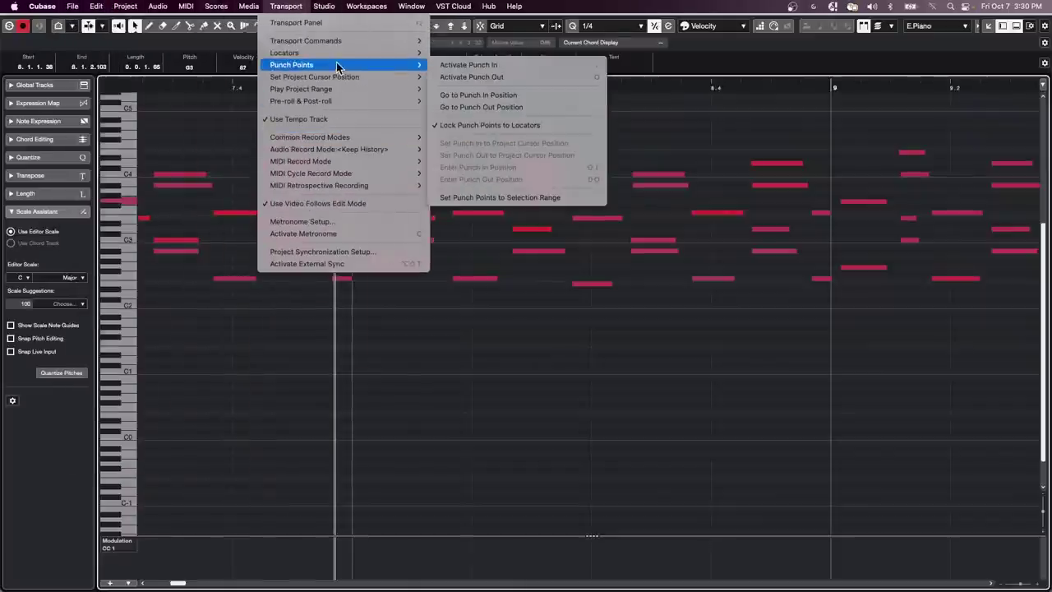
{"action": "mouse_move", "coordinate": [336, 42]}
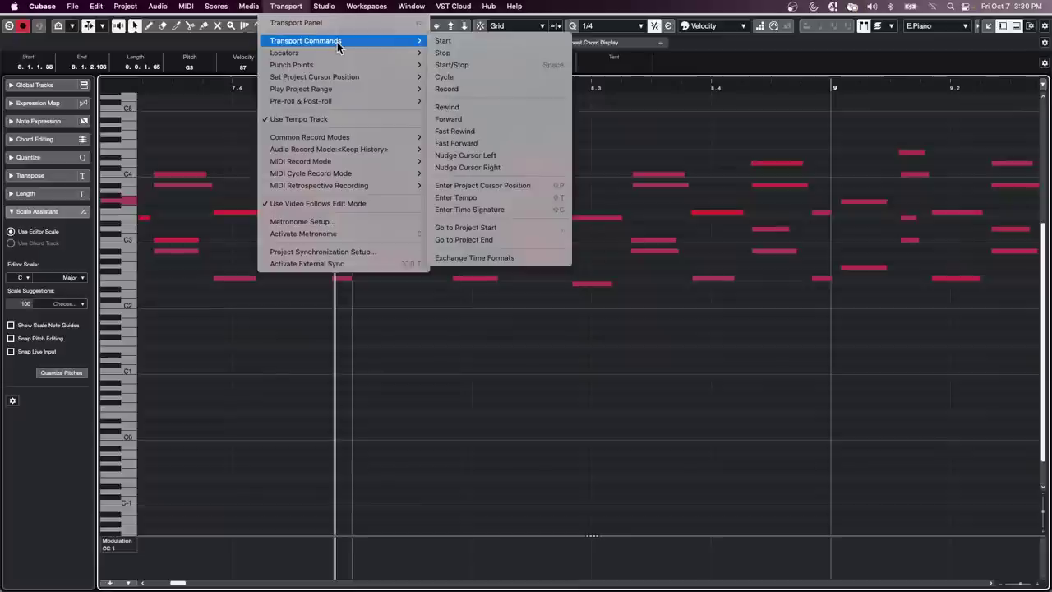
{"action": "mouse_move", "coordinate": [337, 64]}
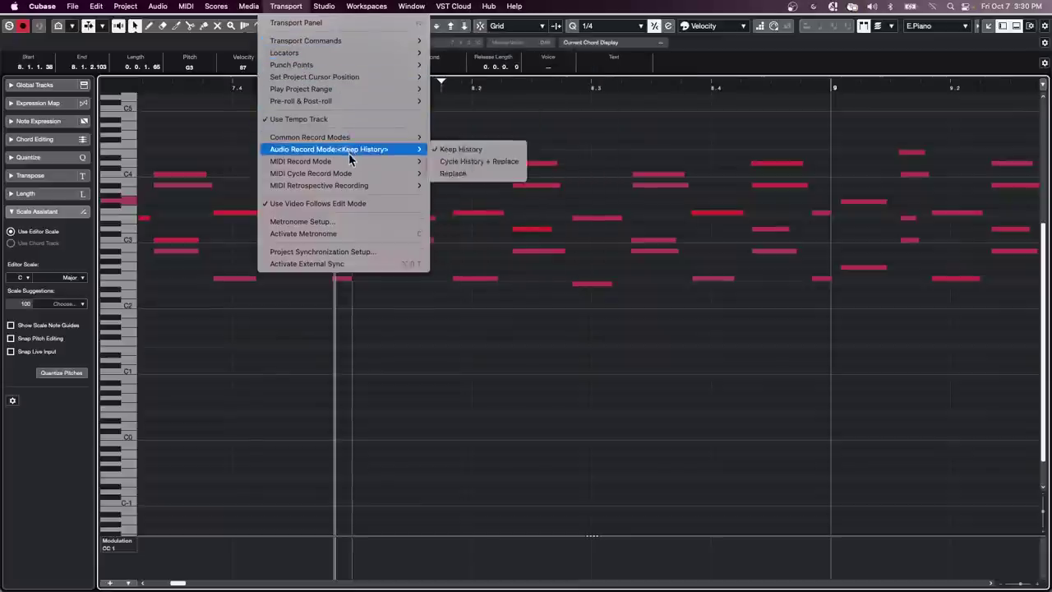
{"action": "mouse_move", "coordinate": [350, 91]}
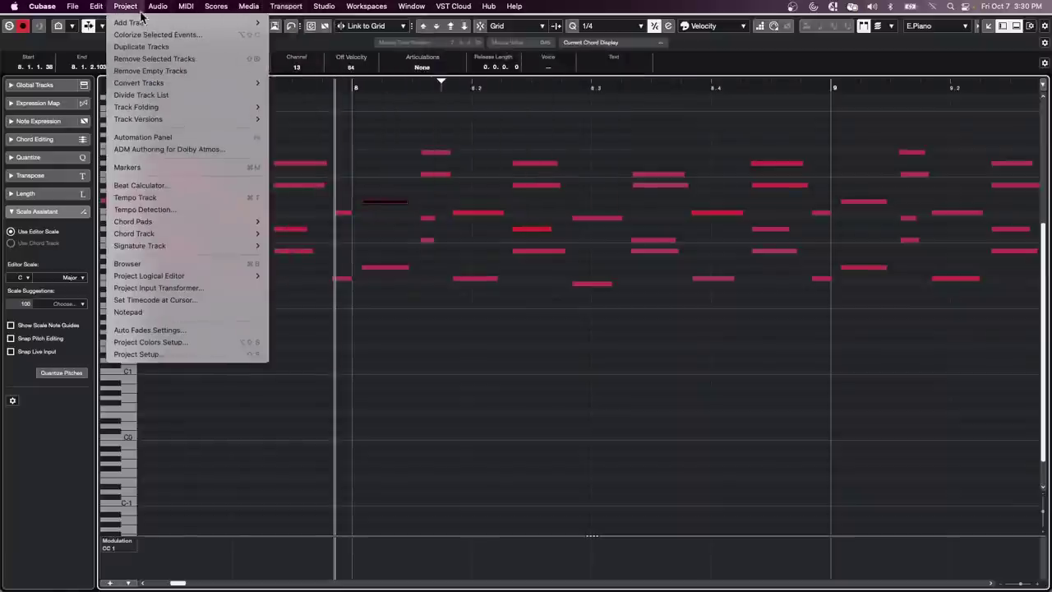
{"action": "mouse_move", "coordinate": [117, 7]}
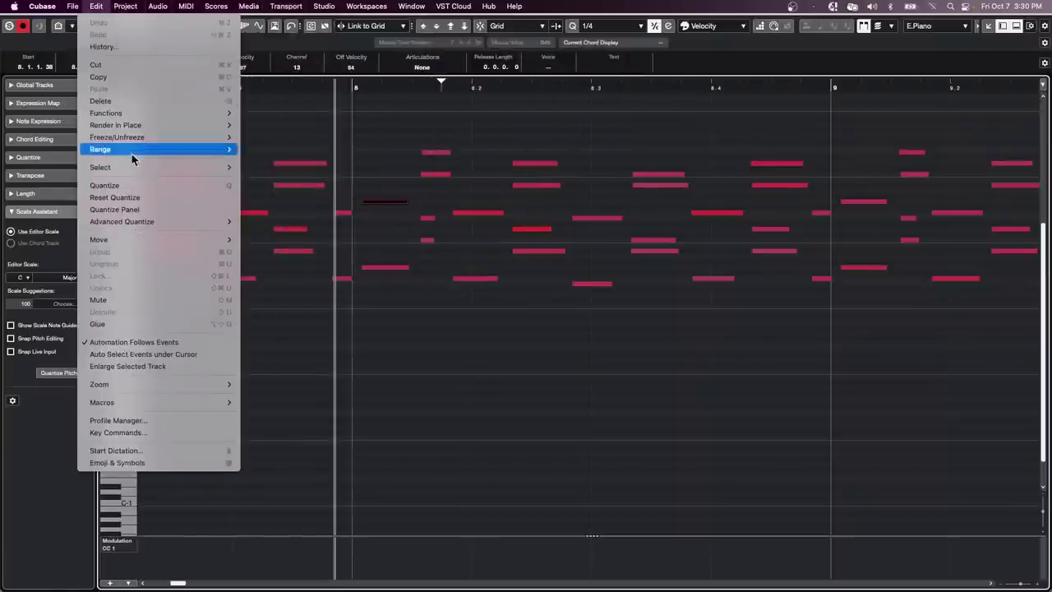
{"action": "mouse_move", "coordinate": [141, 221]}
{"action": "mouse_move", "coordinate": [138, 125]}
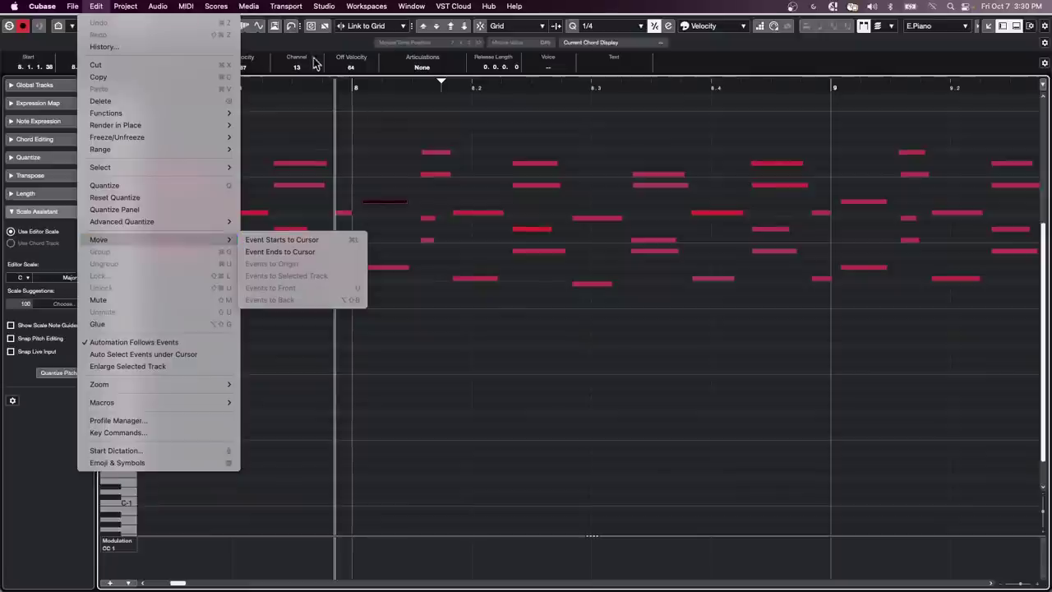
- Locate the project cursor to the start of the selected G3 note and clear the note selection
{"action": "mouse_move", "coordinate": [282, 9]}
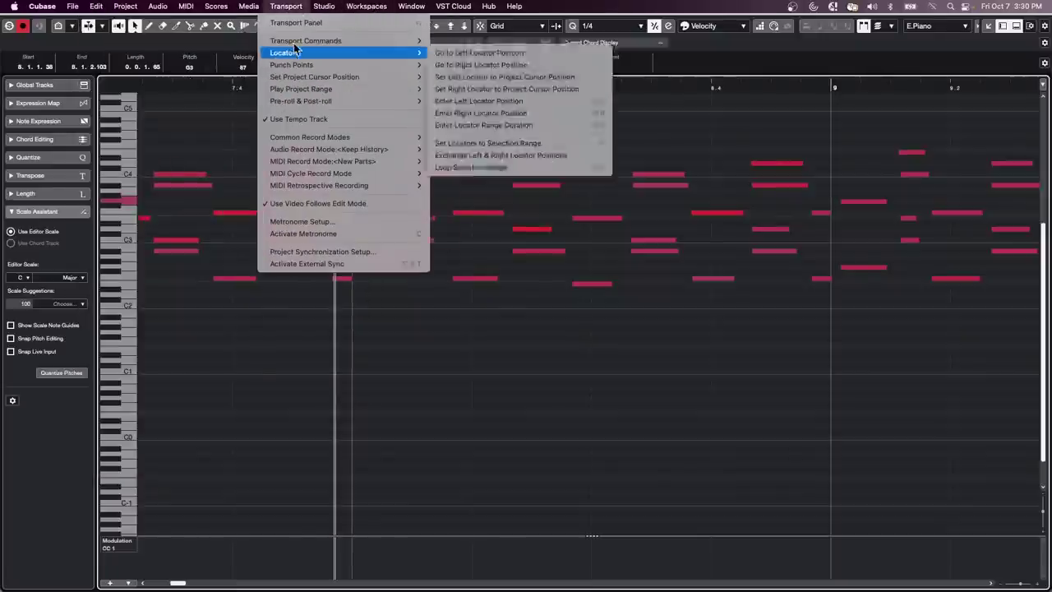
{"action": "mouse_move", "coordinate": [298, 38]}
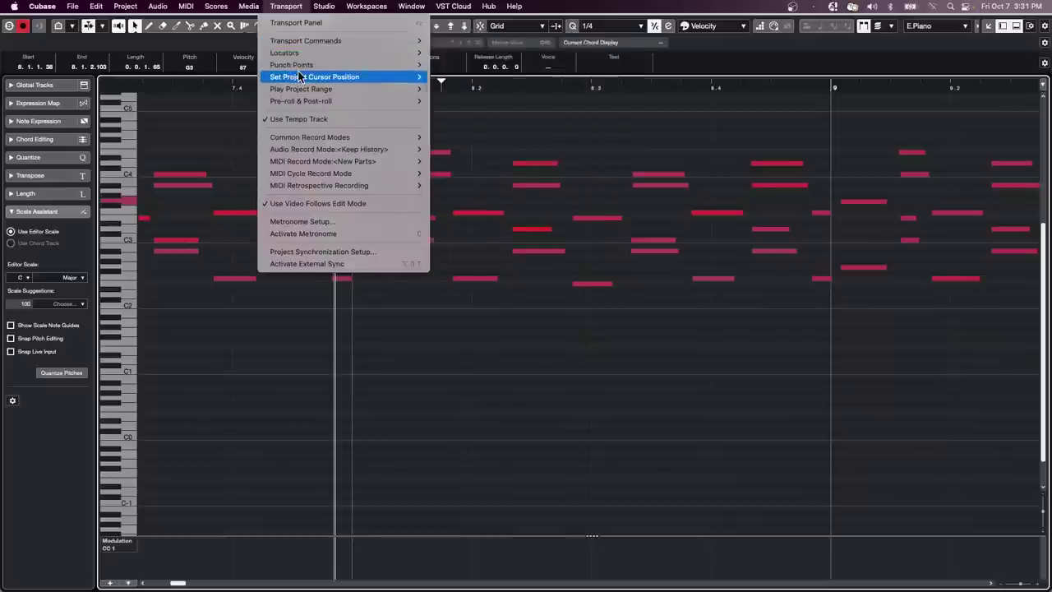
{"action": "mouse_move", "coordinate": [300, 77]}
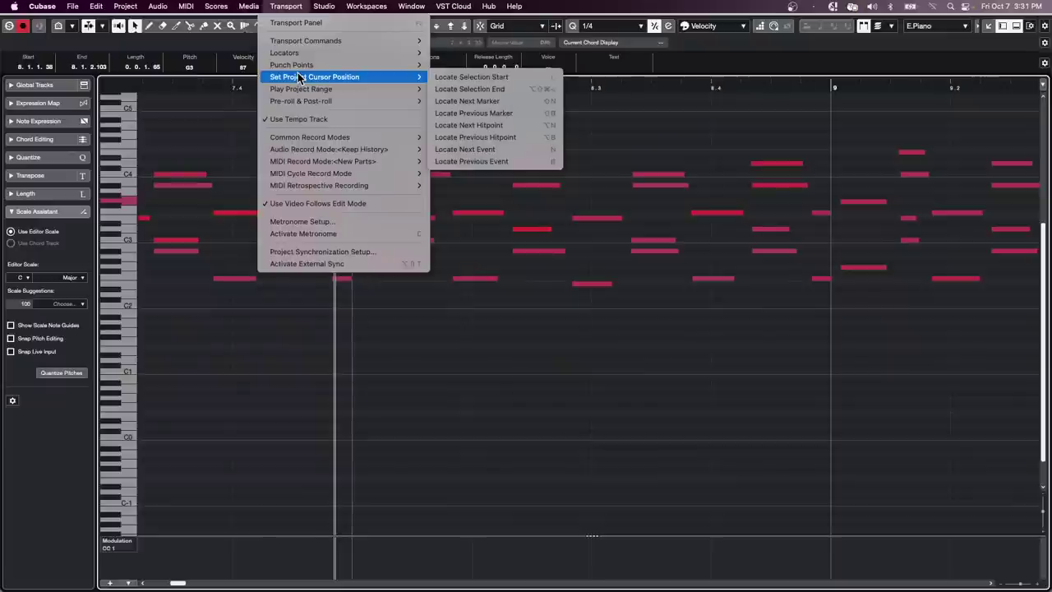
{"action": "left_click", "coordinate": [481, 78]}
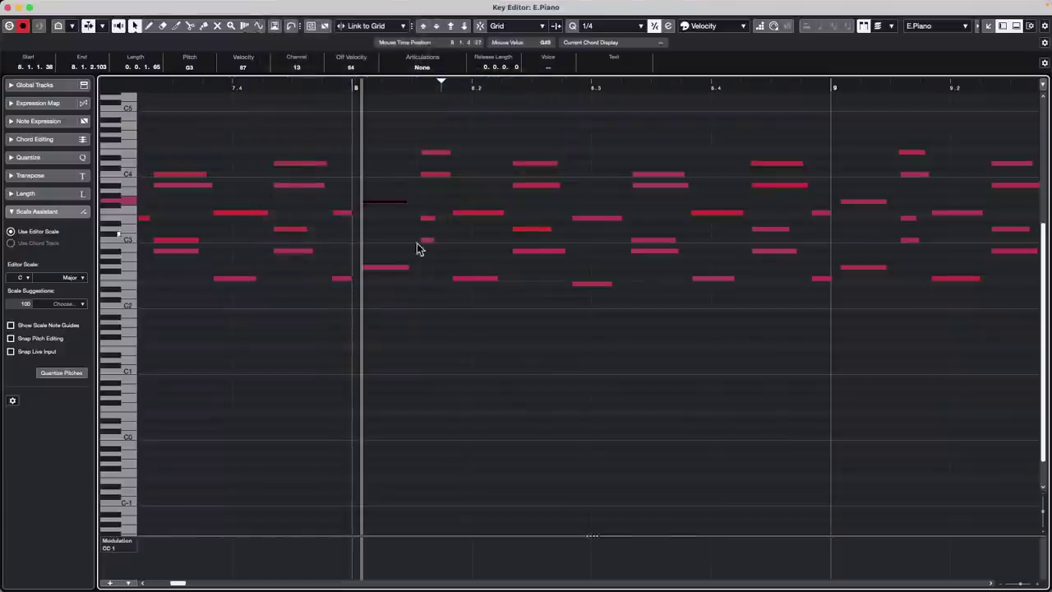
{"action": "left_click", "coordinate": [425, 321]}
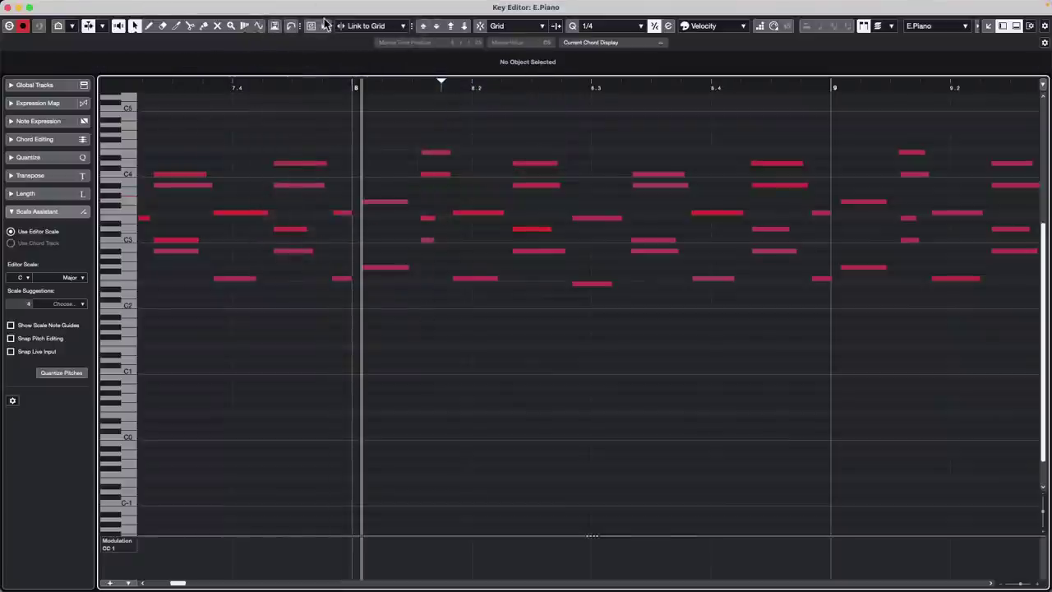
- Create a new macro in the Key Commands and name it "_Select Beyond Selected Note"
{"action": "left_click", "coordinate": [286, 6]}
{"action": "mouse_move", "coordinate": [249, 5]}
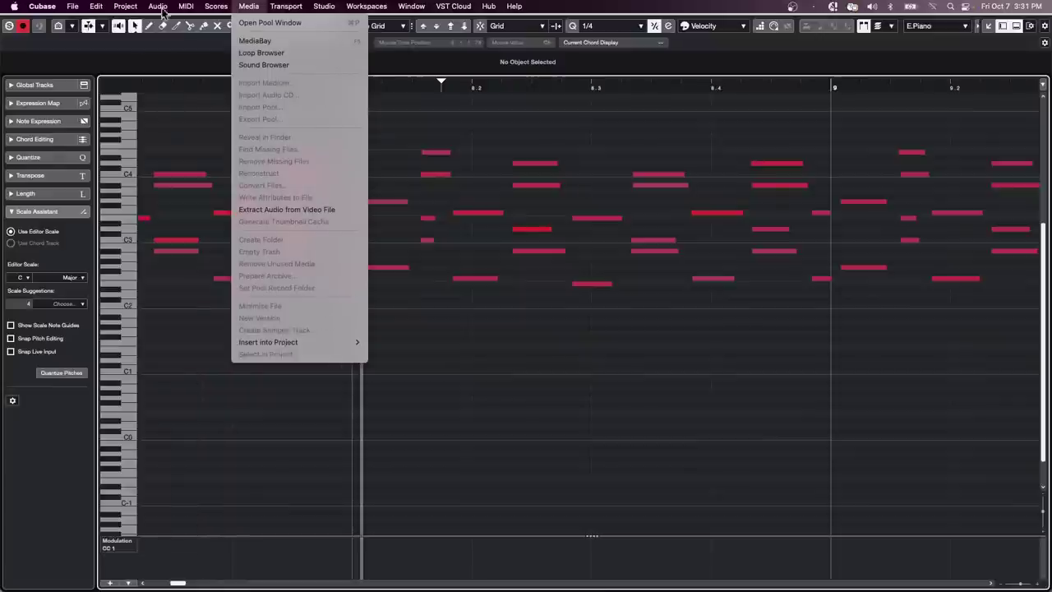
{"action": "mouse_move", "coordinate": [96, 6]}
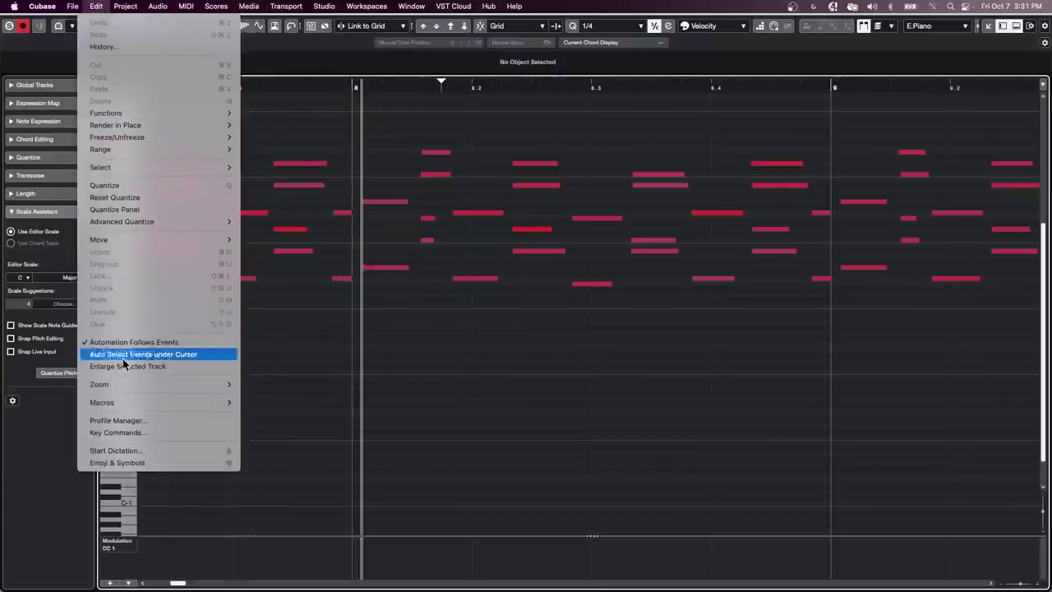
{"action": "mouse_move", "coordinate": [117, 406]}
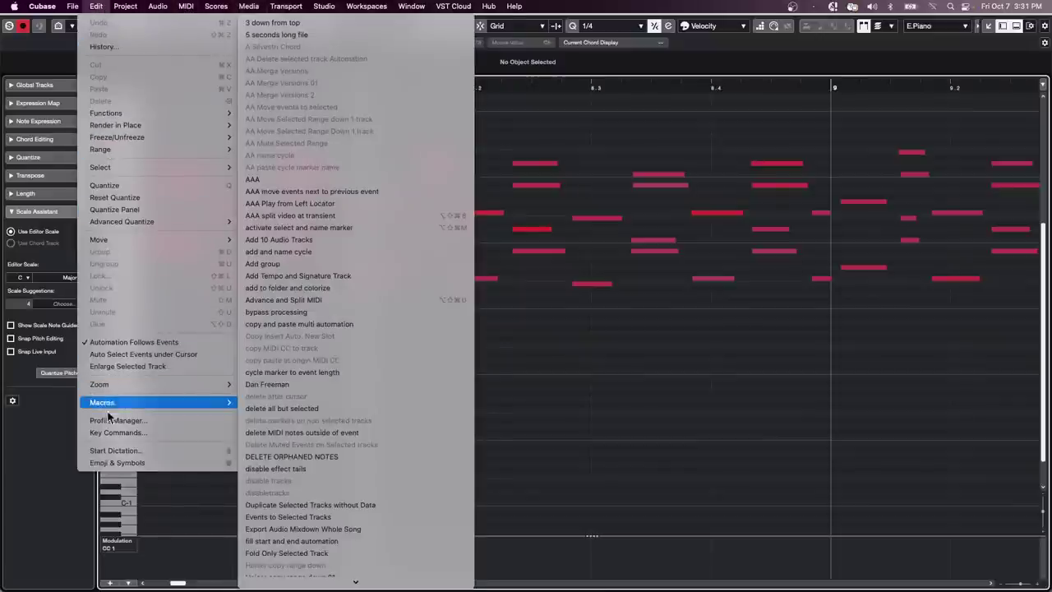
{"action": "left_click", "coordinate": [128, 434]}
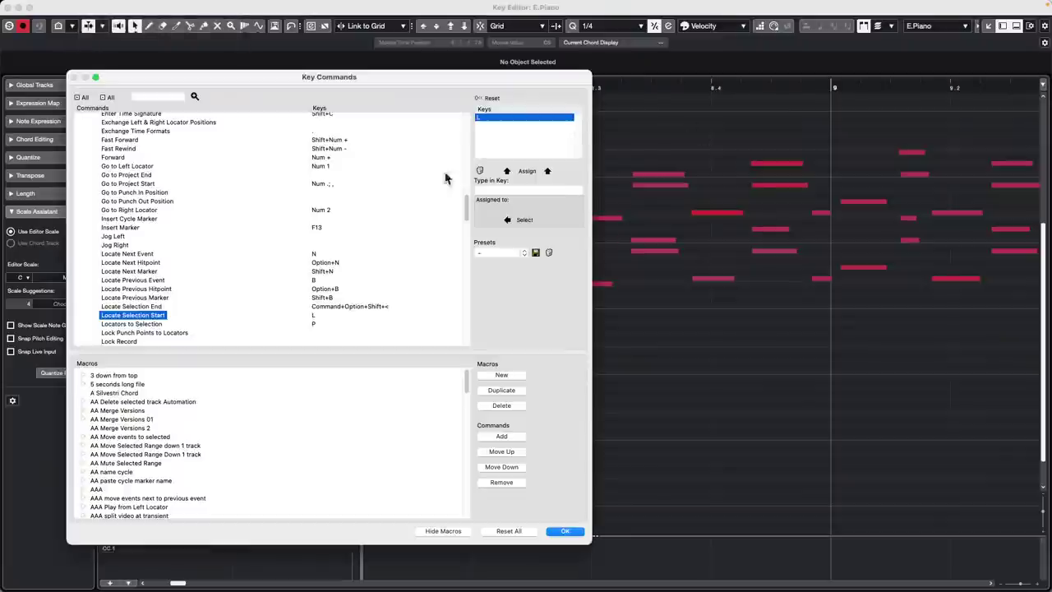
{"action": "left_click_drag", "start_coordinate": [294, 80], "coordinate": [548, 68]}
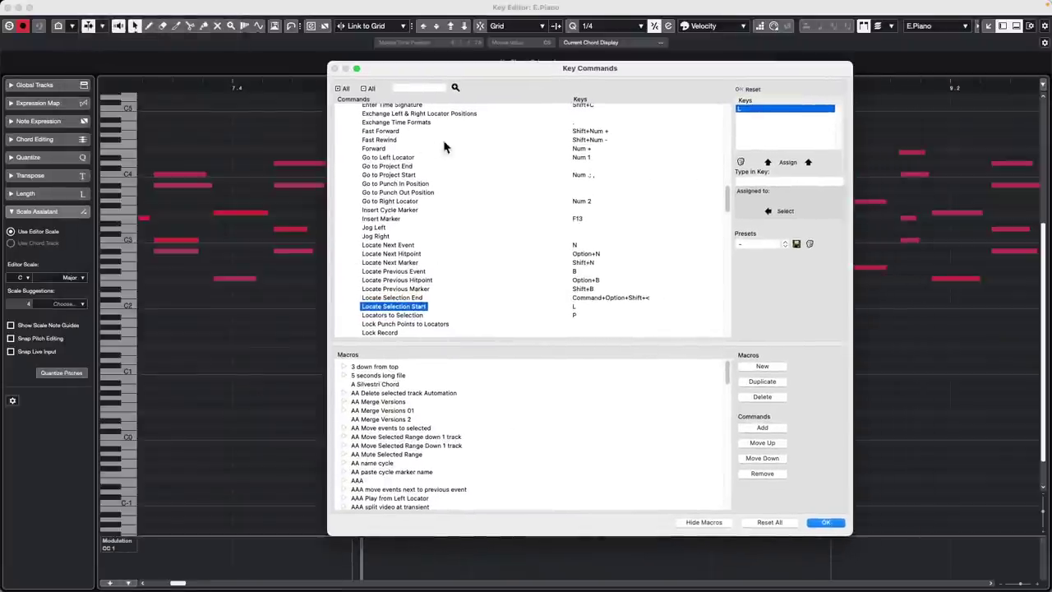
{"action": "left_click", "coordinate": [762, 367]}
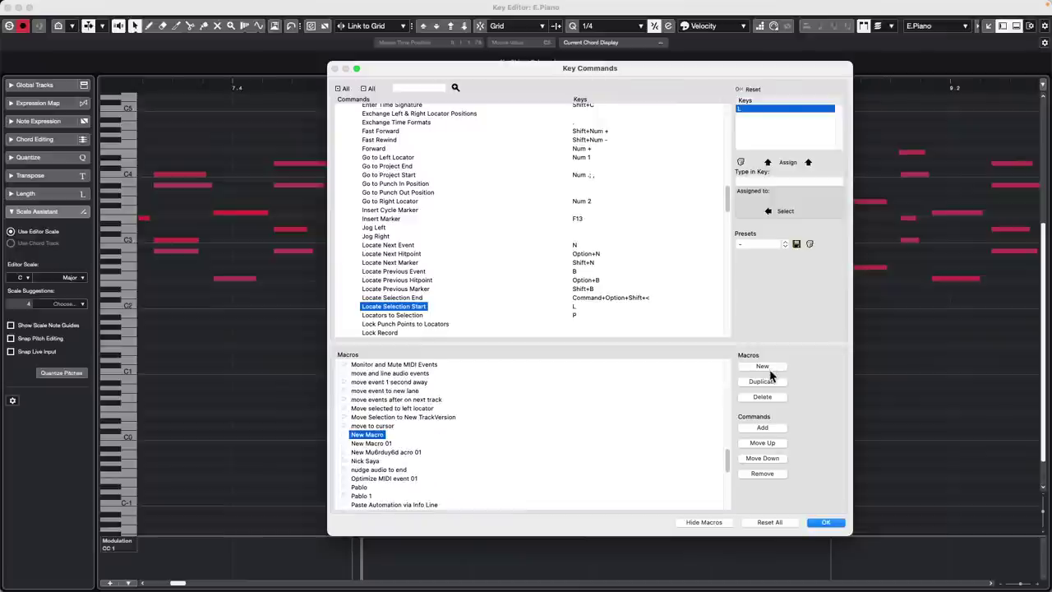
{"action": "double_click", "coordinate": [367, 434]}
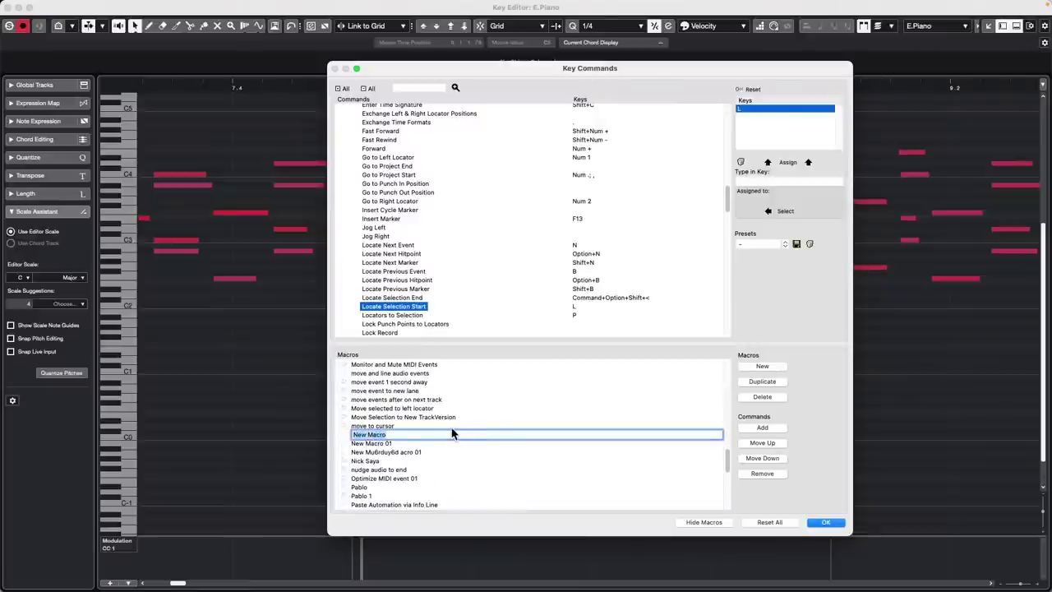
{"action": "type", "text": "_Select Beyond Selec"}
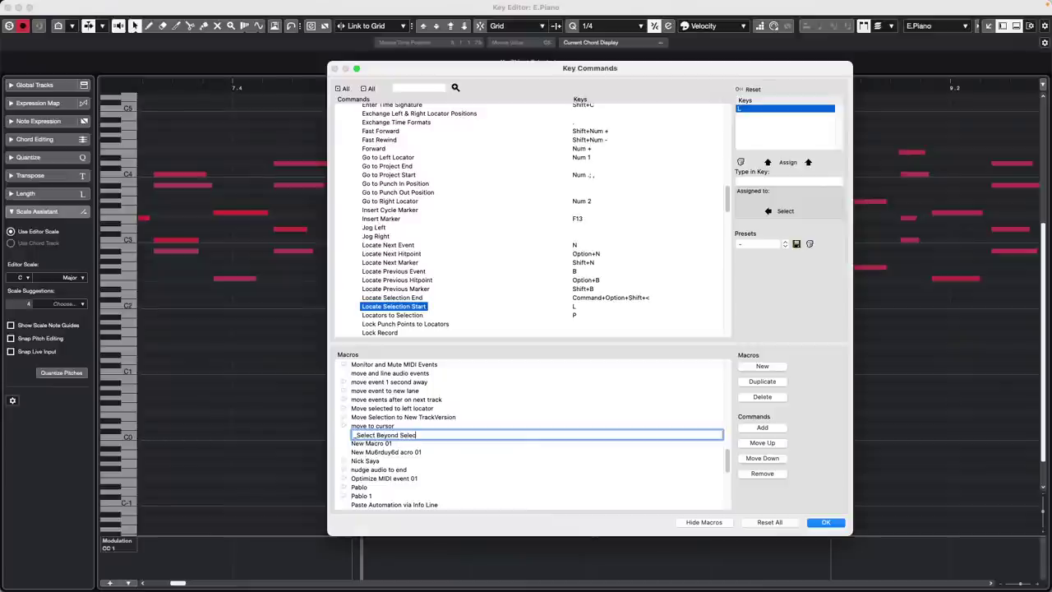
{"action": "type", "text": "ote"}
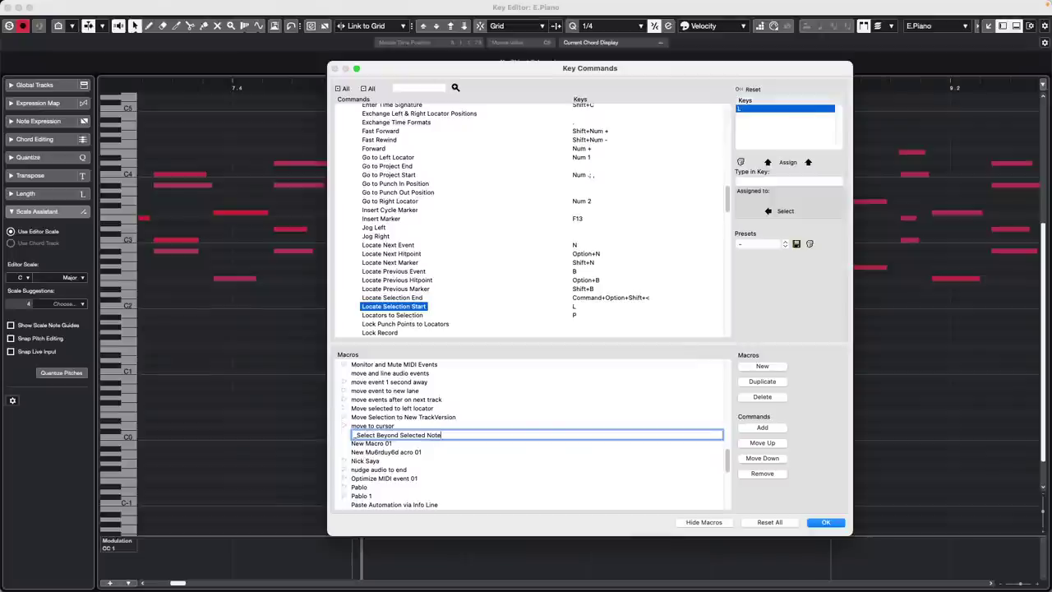
{"action": "key", "text": "Return"}
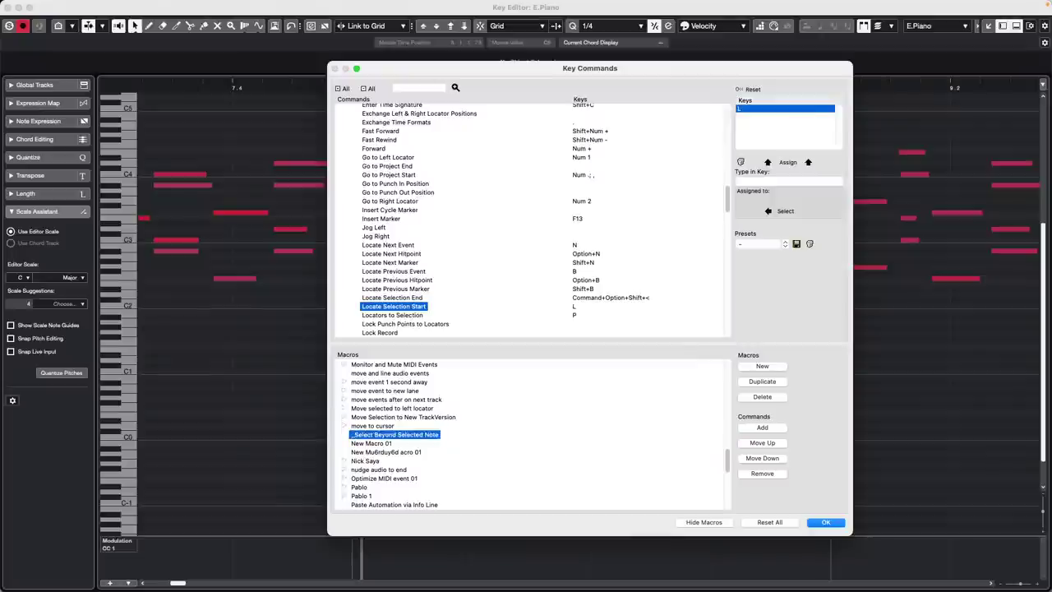
- Add the Transport command Locate Selection Start, assigned to L, to the "_Select Beyond Selected Note" macro and confirm the Key Commands
{"action": "left_click", "coordinate": [758, 245]}
{"action": "left_click", "coordinate": [691, 190]}
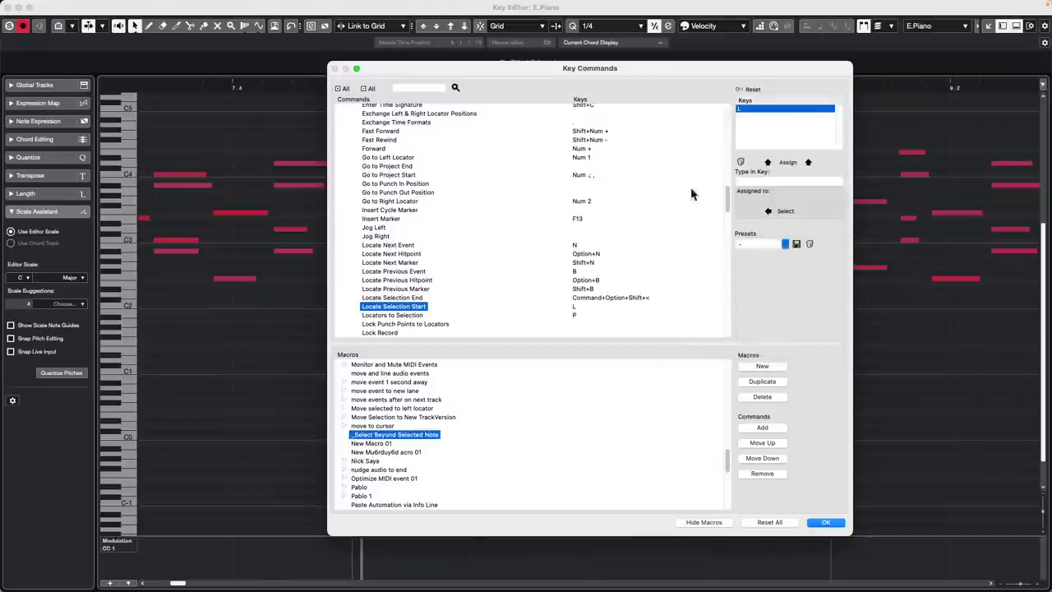
{"action": "left_click", "coordinate": [775, 182]}
{"action": "key", "text": "l"}
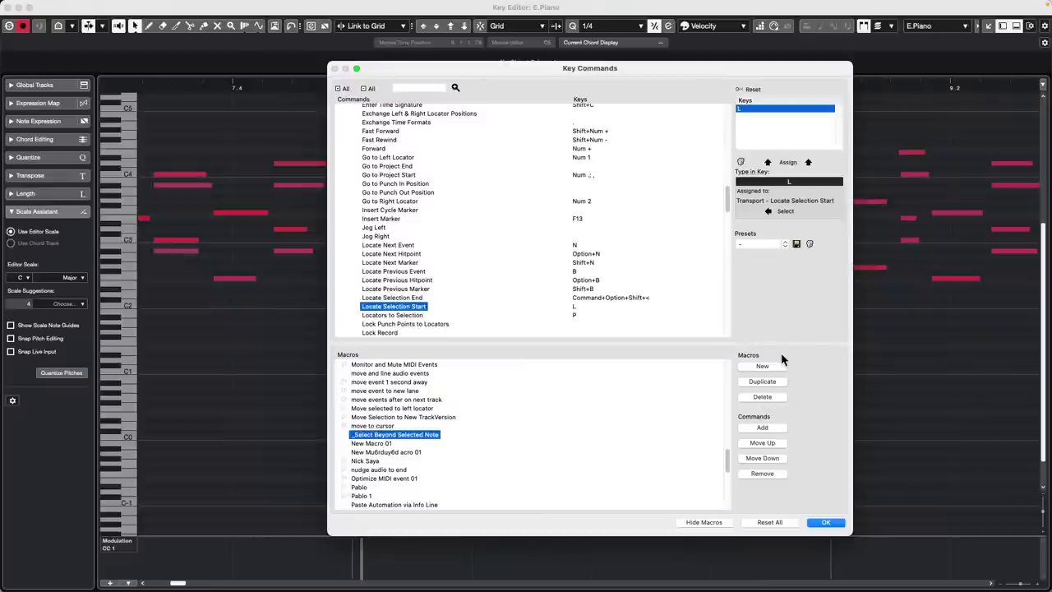
{"action": "left_click", "coordinate": [765, 427]}
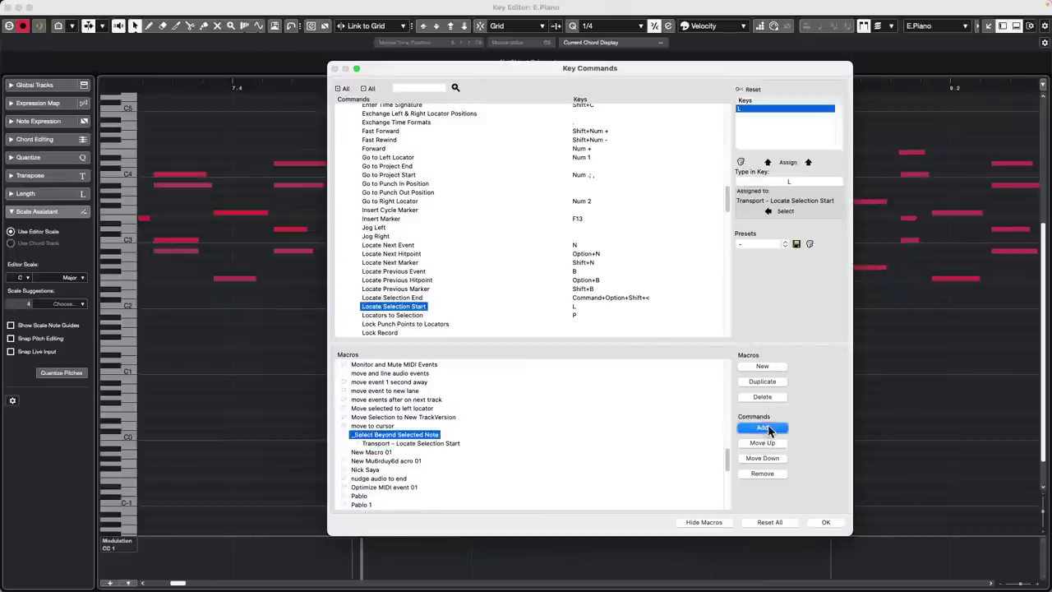
{"action": "left_click", "coordinate": [825, 523]}
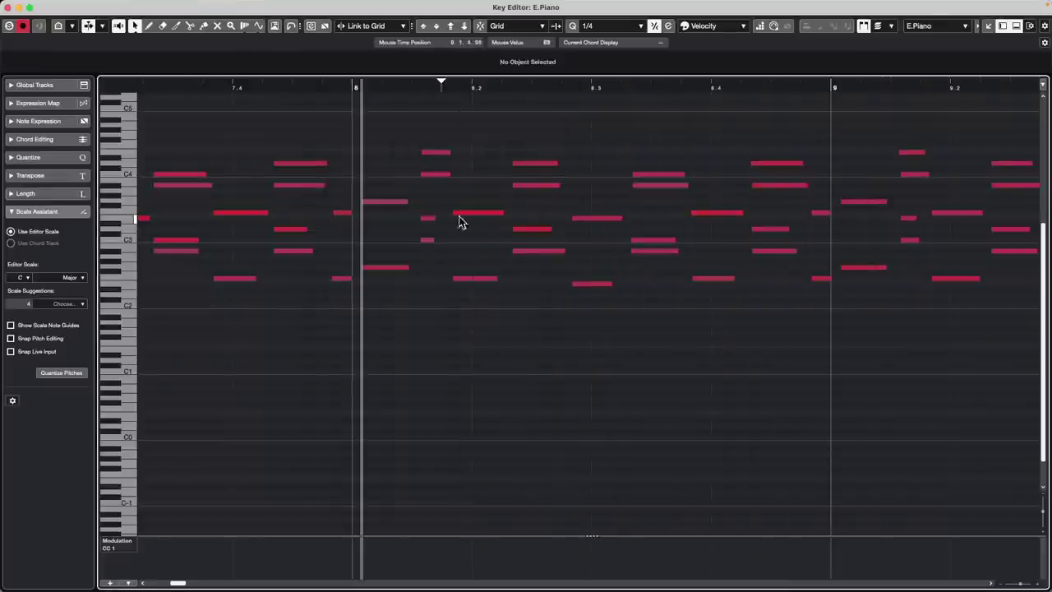
- Save the MIDI Logical Editor setup that selects notes beyond the cursor as the preset "Select Notes Beyond Cursor", and close the editor
{"action": "left_click", "coordinate": [186, 6]}
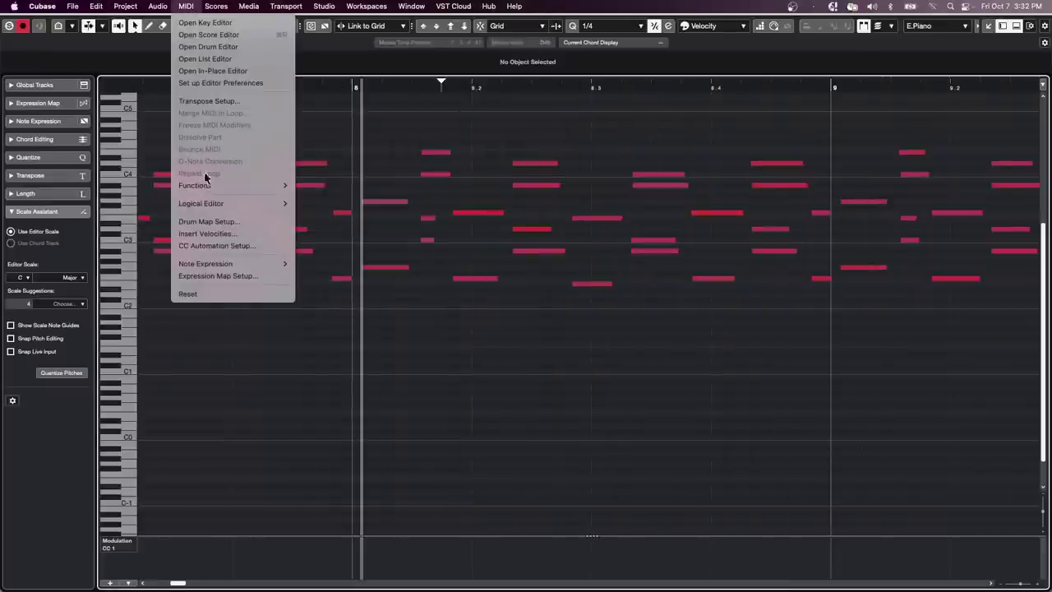
{"action": "mouse_move", "coordinate": [236, 205]}
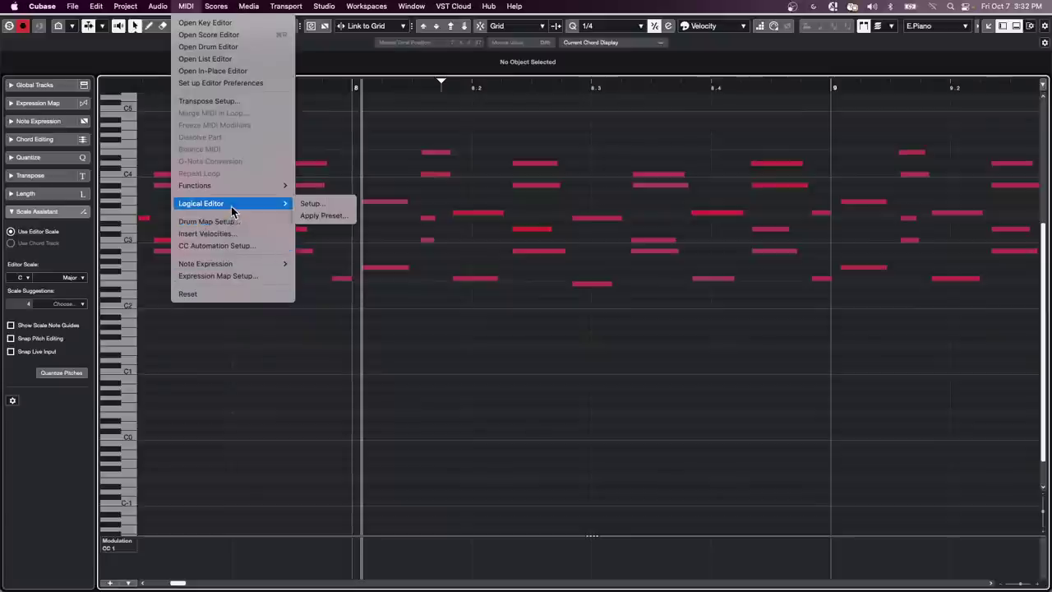
{"action": "left_click", "coordinate": [309, 203]}
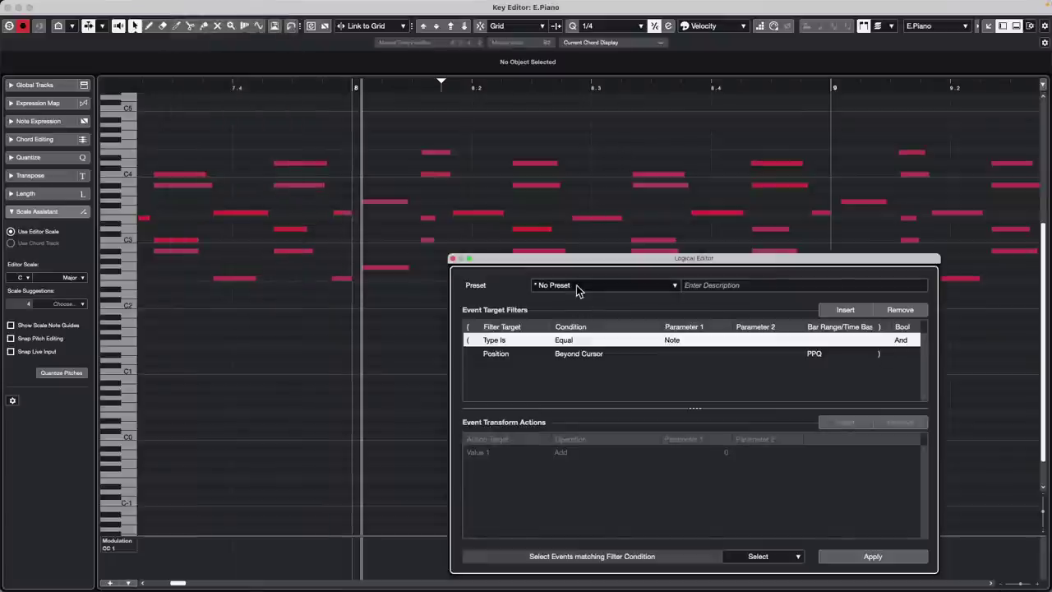
{"action": "left_click", "coordinate": [577, 287]}
{"action": "left_click", "coordinate": [581, 347]}
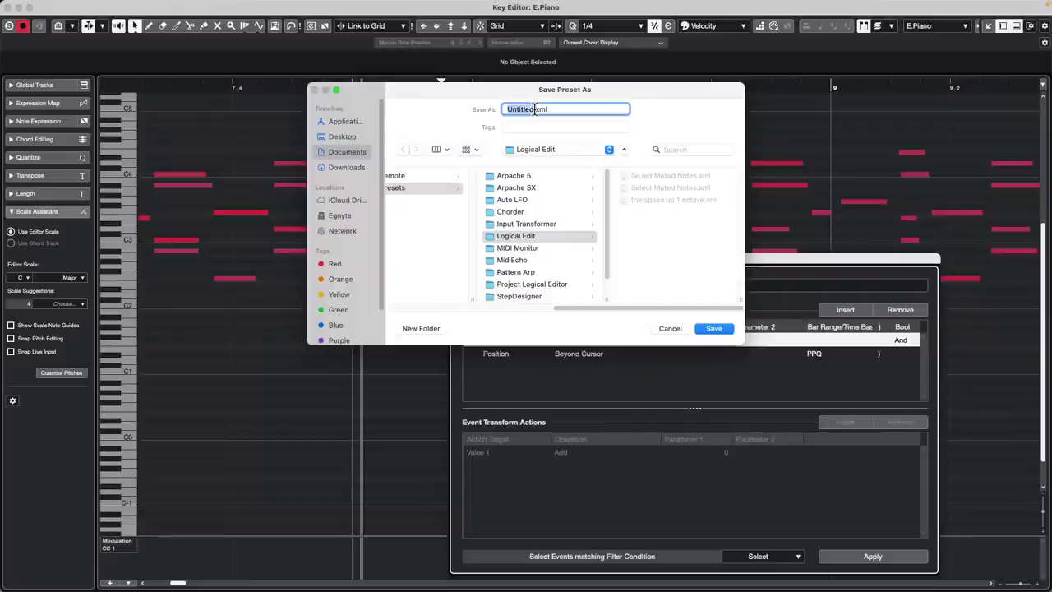
{"action": "type", "text": "Select Notese B"}
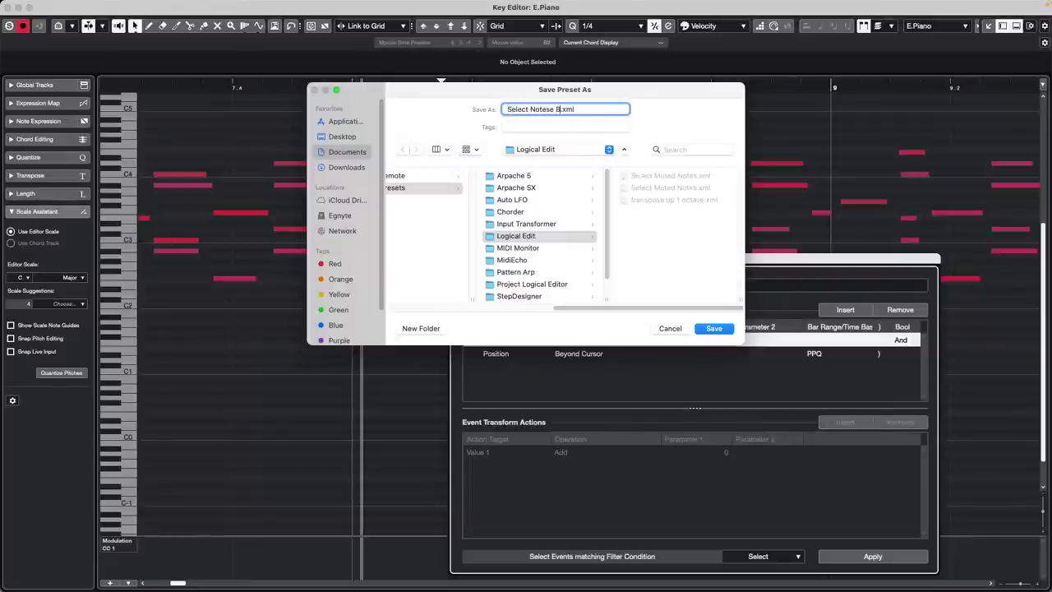
{"action": "type", "text": "eond Cursor"}
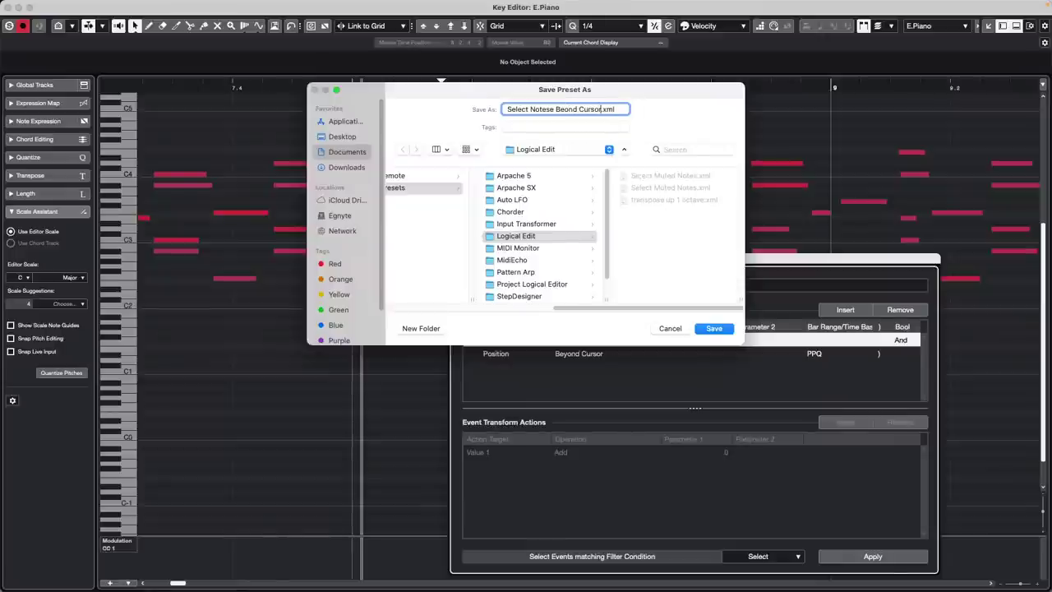
{"action": "left_click", "coordinate": [565, 109]}
{"action": "type", "text": "y"}
{"action": "left_click", "coordinate": [547, 109]}
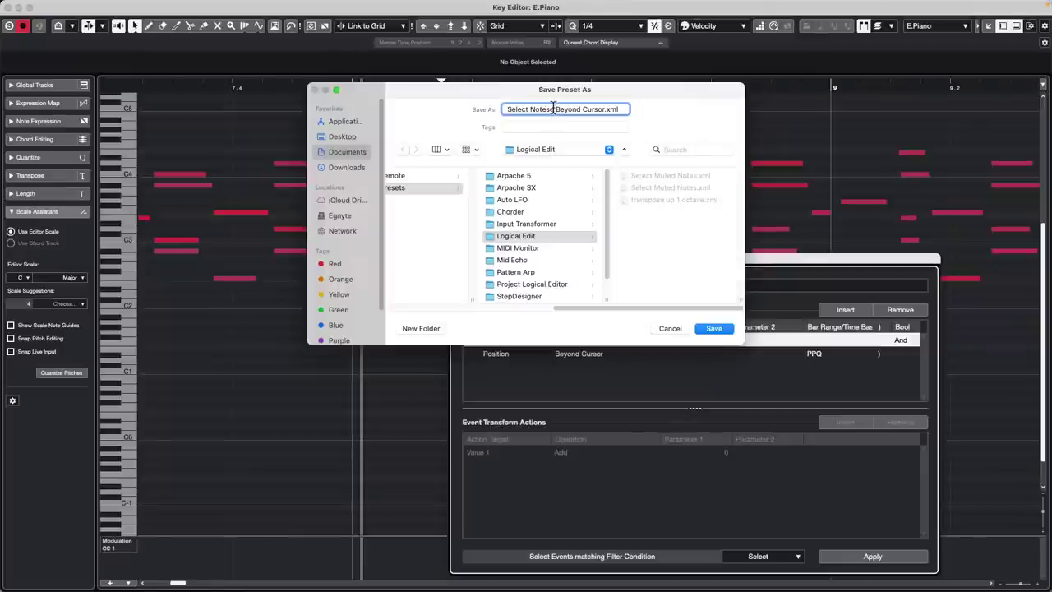
{"action": "key", "text": "Delete"}
{"action": "left_click", "coordinate": [709, 330]}
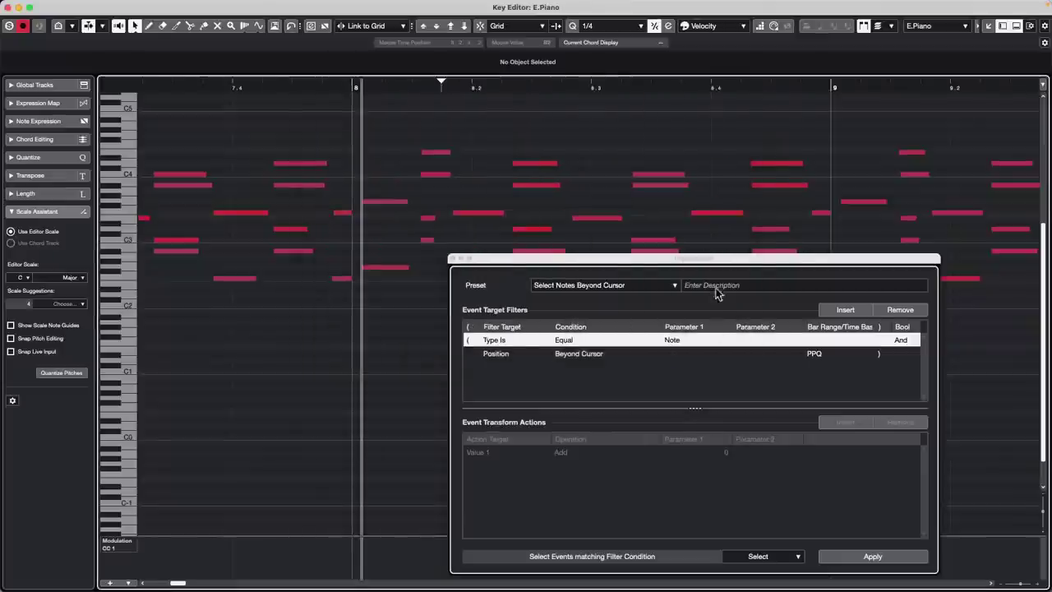
{"action": "left_click", "coordinate": [454, 260]}
- Open the Key Commands, expand the "_Select Beyond Selected Note" macro and select its Locate Selection Start command
{"action": "left_click", "coordinate": [96, 6]}
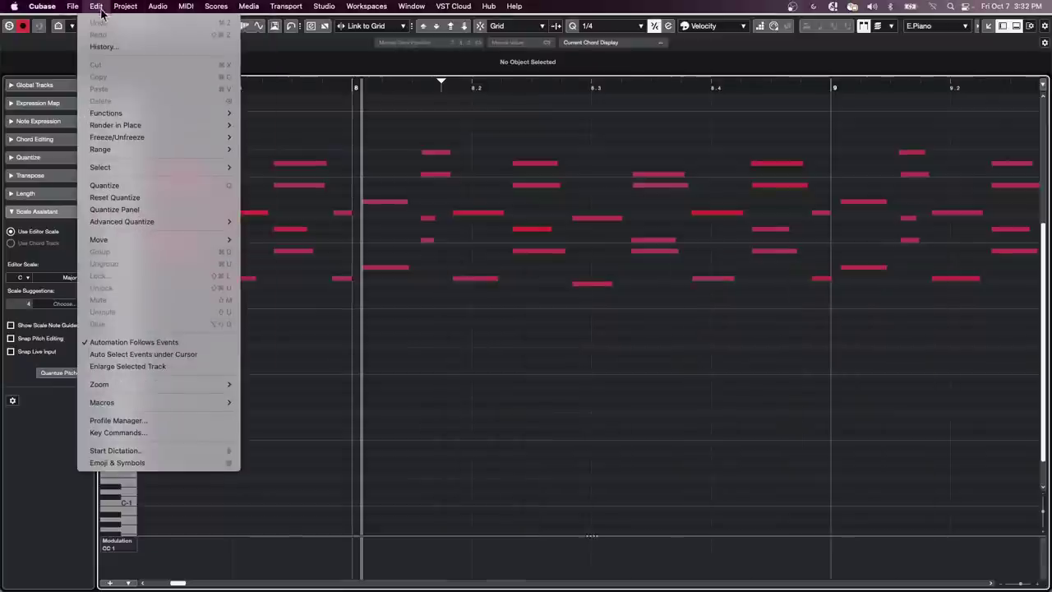
{"action": "left_click", "coordinate": [150, 429]}
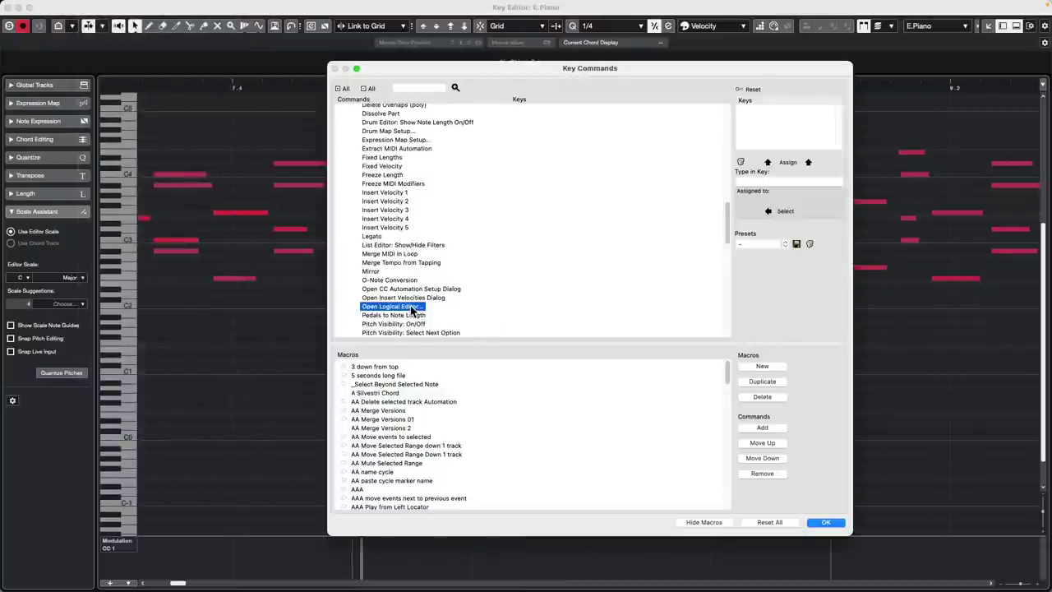
{"action": "left_click", "coordinate": [345, 383]}
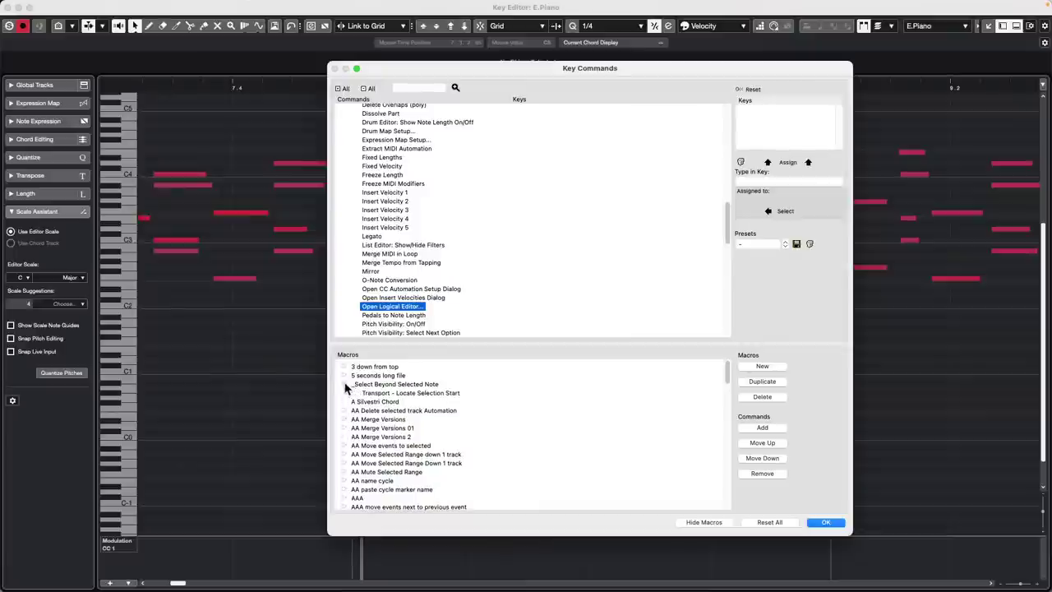
{"action": "left_click", "coordinate": [388, 394]}
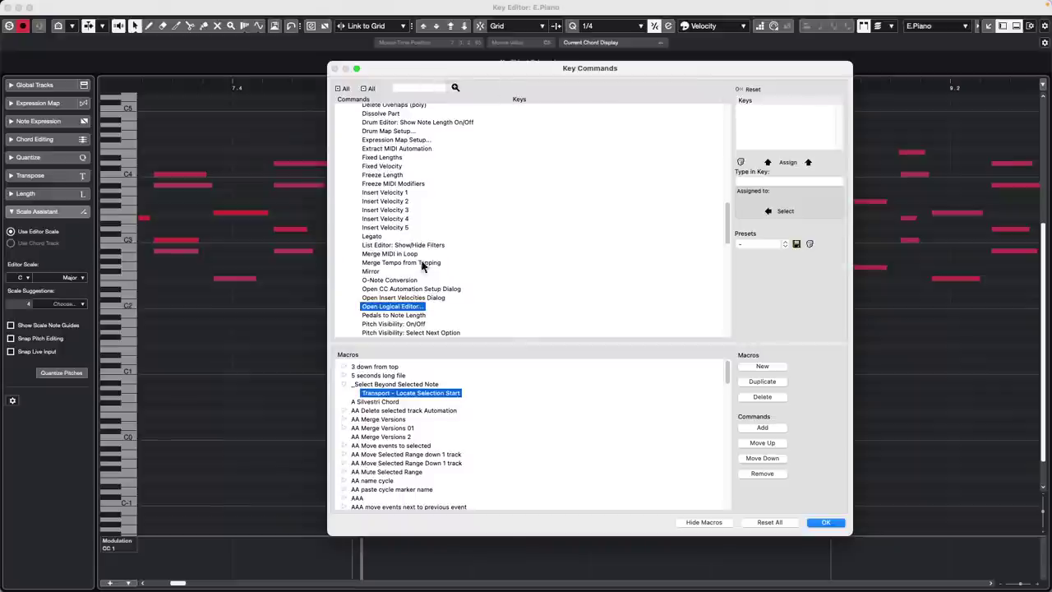
- Add the Process Logical Preset command Select Notes Beyond Cursor to the "_Select Beyond Selected Note" macro and confirm the Key Commands
{"action": "scroll", "coordinate": [429, 256], "scroll_direction": "up", "scroll_amount": 10}
{"action": "scroll", "coordinate": [426, 250], "scroll_direction": "down", "scroll_amount": 5}
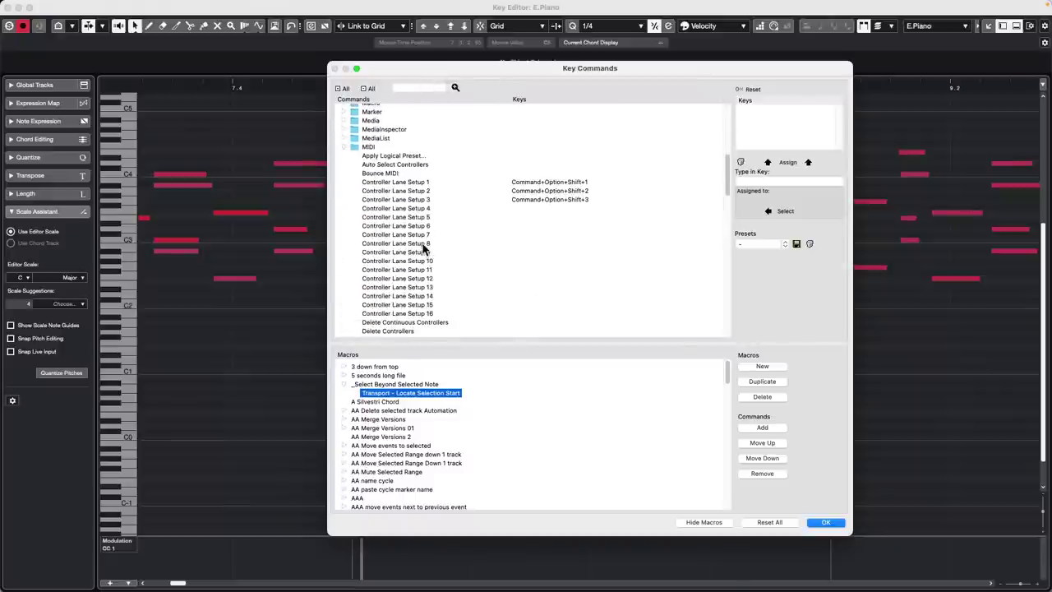
{"action": "scroll", "coordinate": [423, 246], "scroll_direction": "up", "scroll_amount": 2}
{"action": "scroll", "coordinate": [424, 247], "scroll_direction": "down", "scroll_amount": 10}
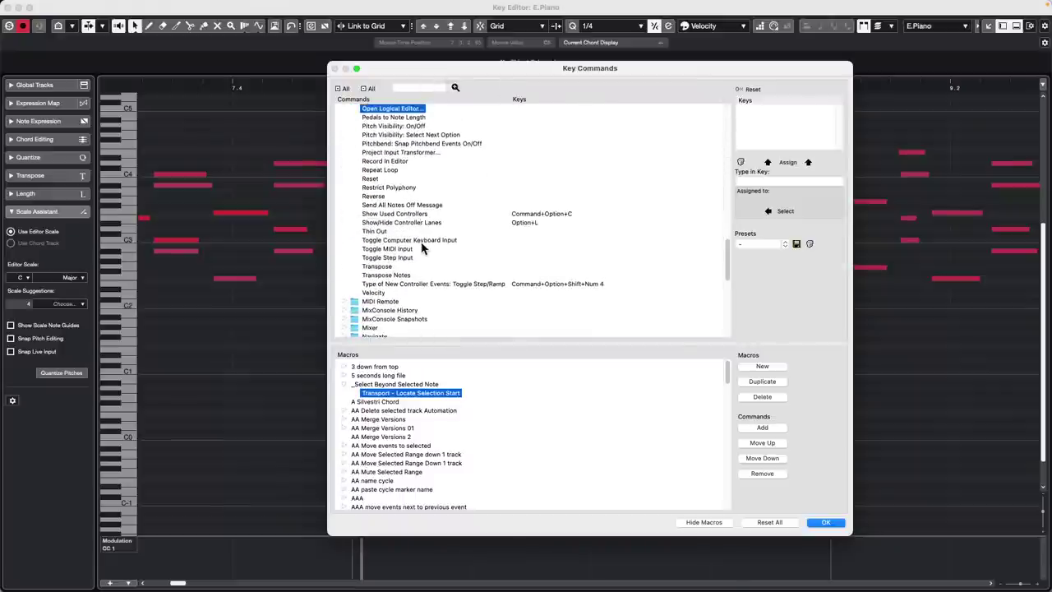
{"action": "scroll", "coordinate": [424, 249], "scroll_direction": "down", "scroll_amount": 4}
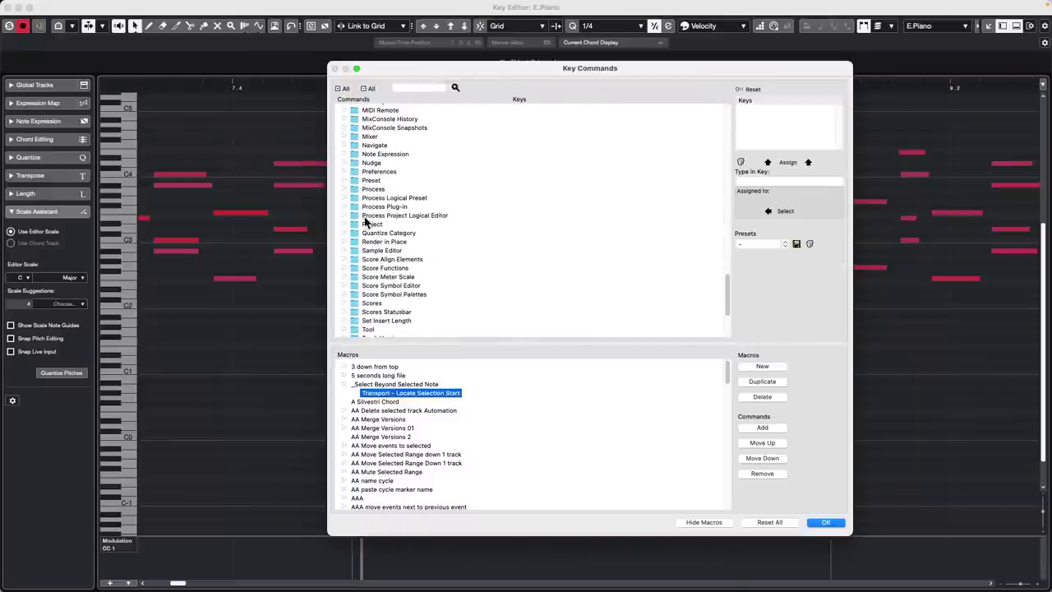
{"action": "left_click", "coordinate": [343, 197]}
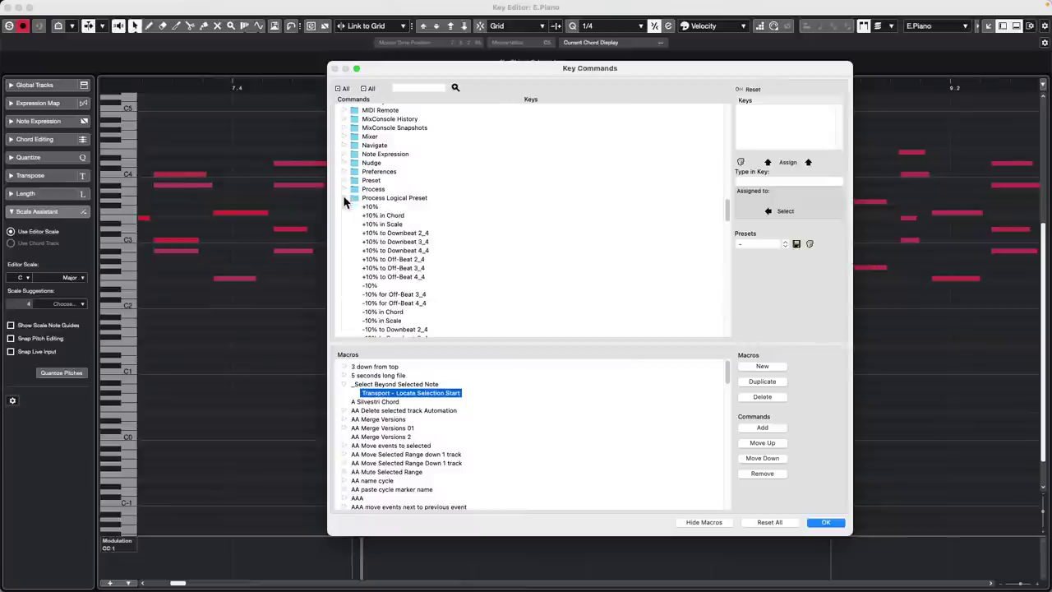
{"action": "scroll", "coordinate": [435, 220], "scroll_direction": "down", "scroll_amount": 5}
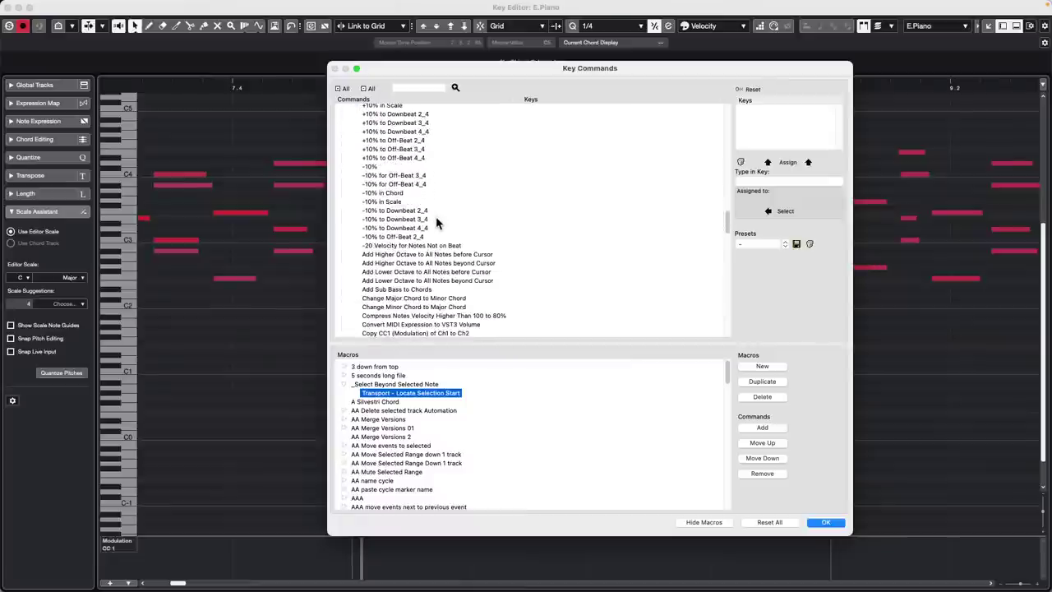
{"action": "scroll", "coordinate": [437, 223], "scroll_direction": "down", "scroll_amount": 15}
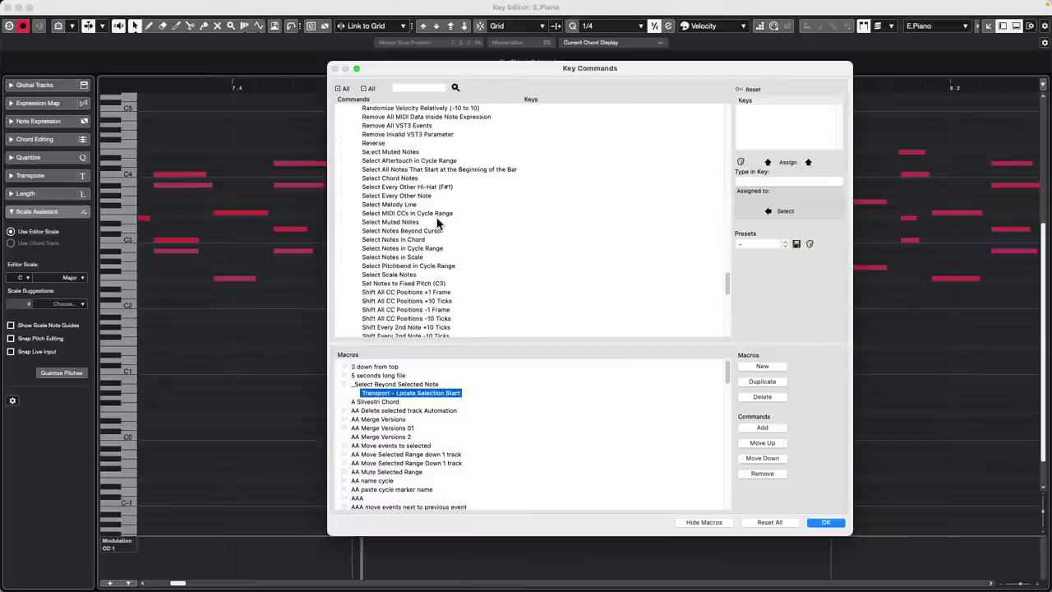
{"action": "scroll", "coordinate": [438, 222], "scroll_direction": "up", "scroll_amount": 1}
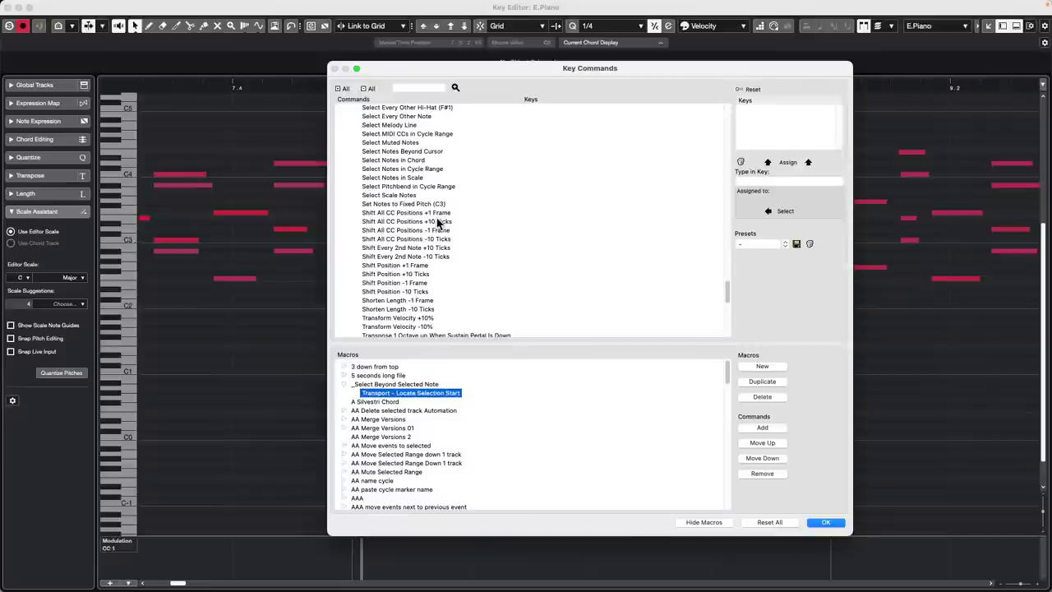
{"action": "left_click", "coordinate": [433, 153]}
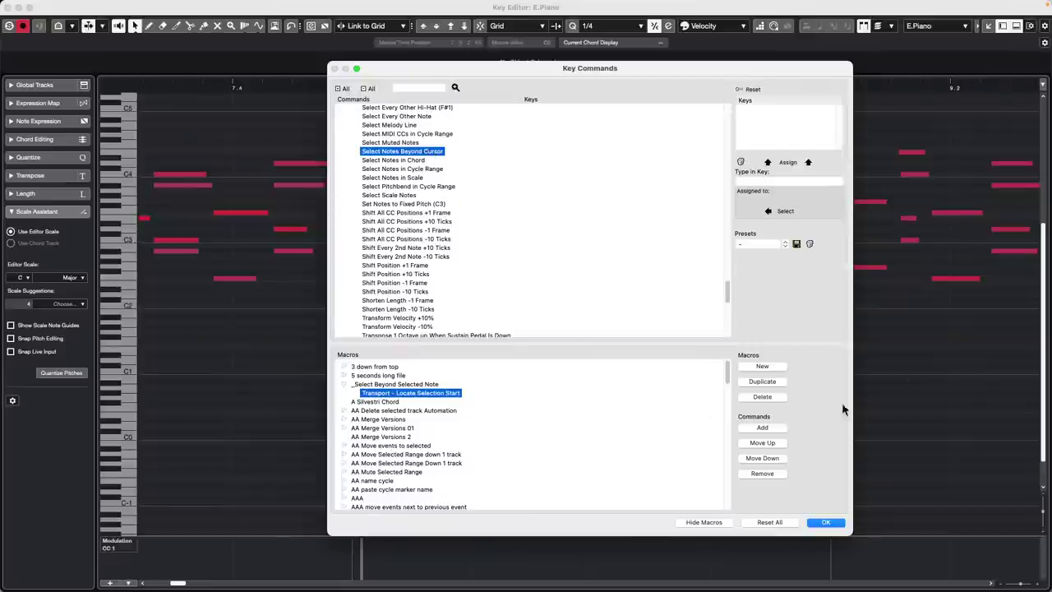
{"action": "left_click", "coordinate": [769, 431]}
{"action": "left_click", "coordinate": [826, 522]}
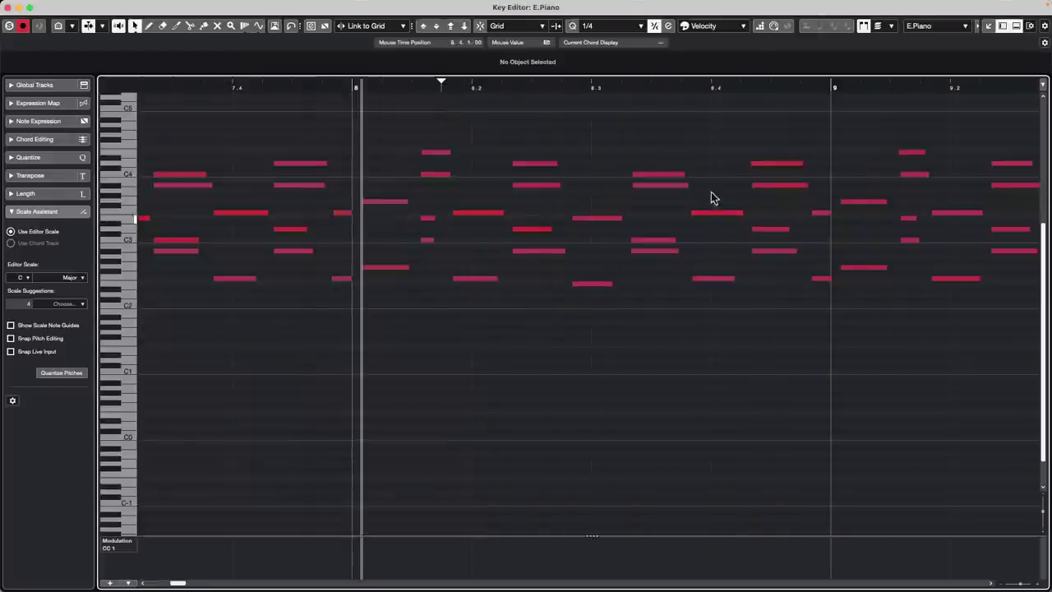
- Test the "_Select Beyond Selected Note" macro on the G3 note at bar 8 with the project cursor placed before that bar, and clear the selection
{"action": "left_click_drag", "start_coordinate": [326, 87], "coordinate": [273, 88]}
{"action": "left_click", "coordinate": [372, 203]}
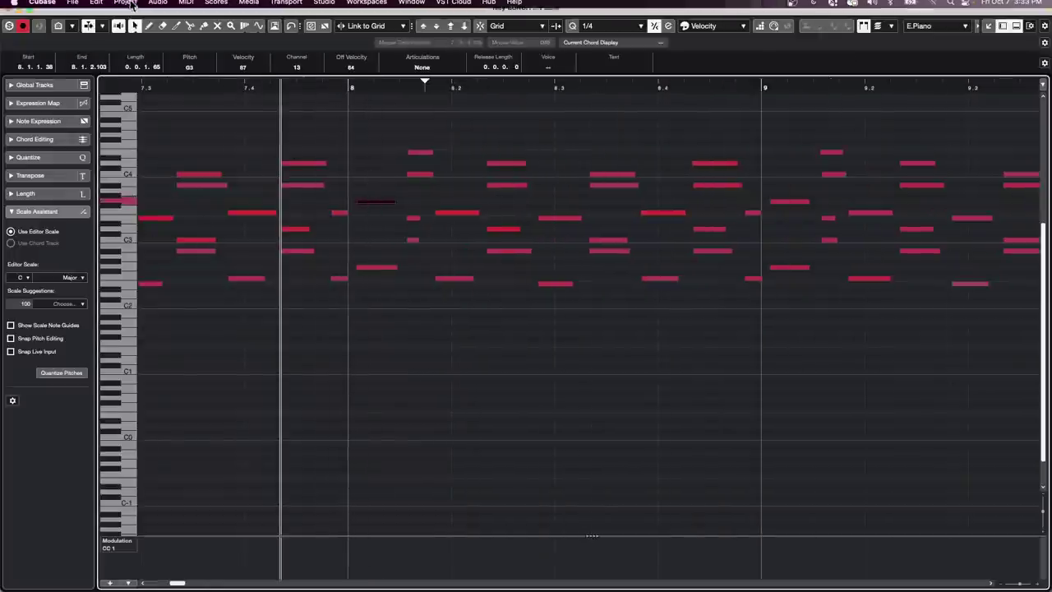
{"action": "left_click", "coordinate": [123, 6]}
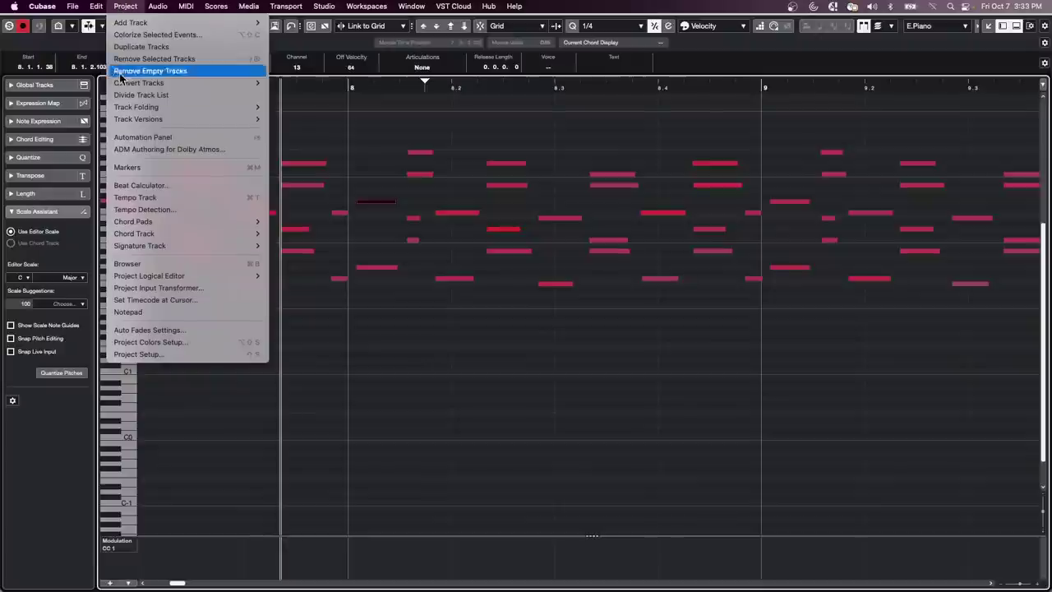
{"action": "mouse_move", "coordinate": [98, 9]}
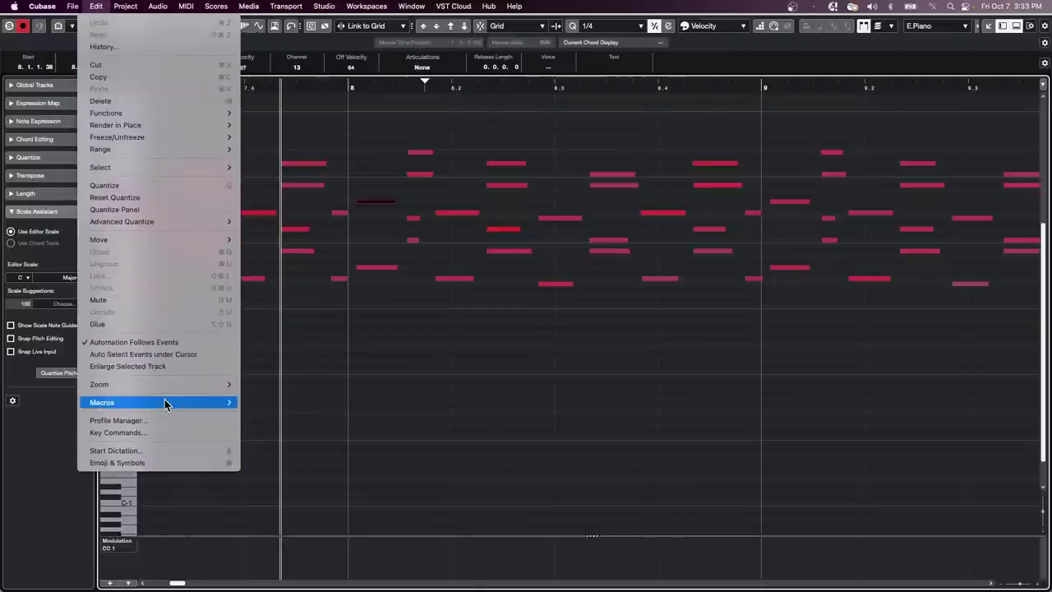
{"action": "mouse_move", "coordinate": [166, 402]}
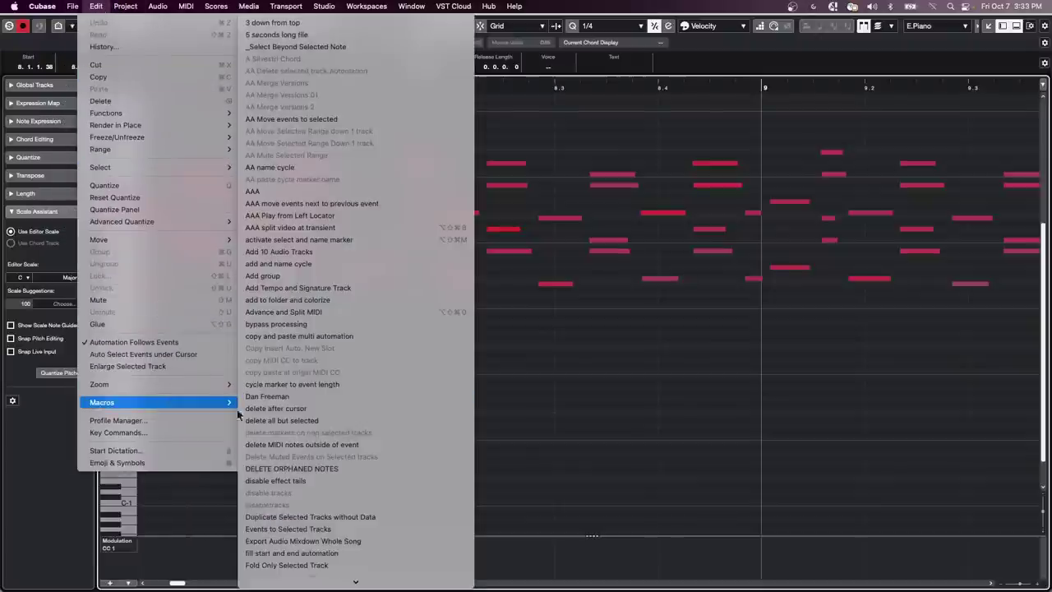
{"action": "left_click", "coordinate": [287, 47]}
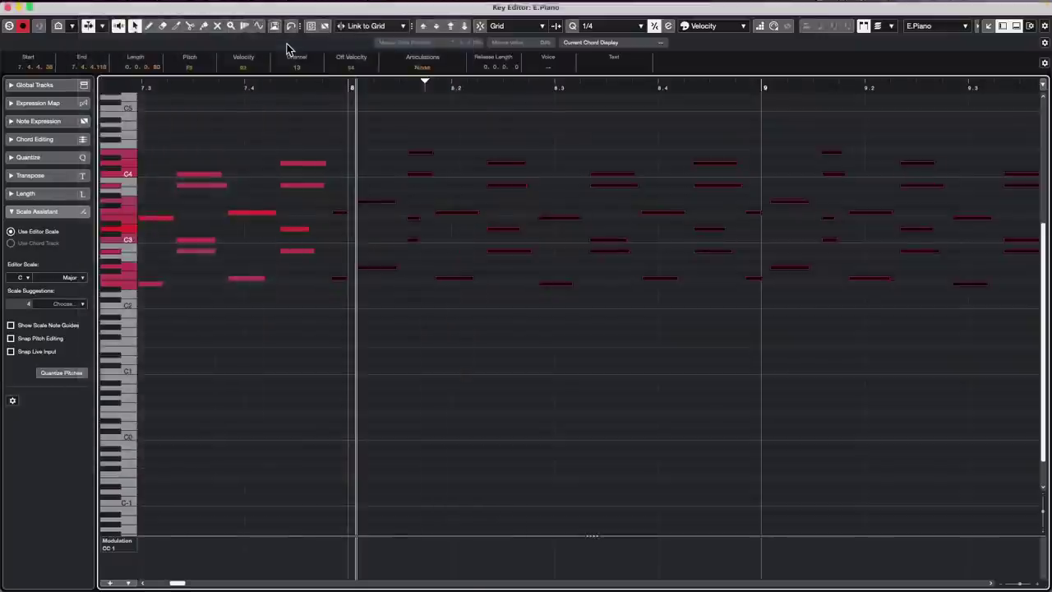
{"action": "left_click", "coordinate": [485, 415]}
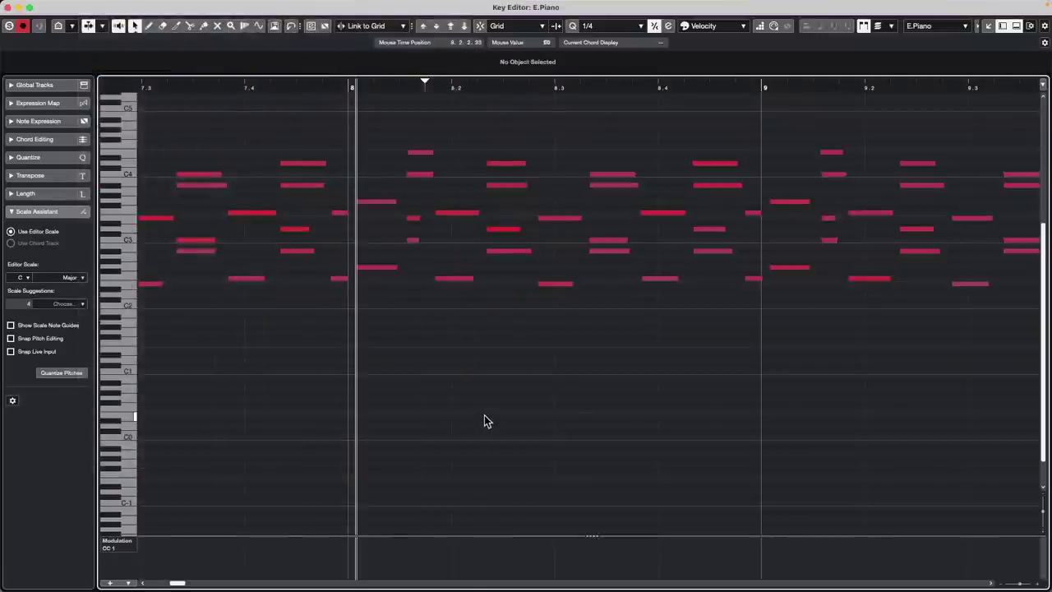
- Review the "Select Notes Beyond Cursor" filter conditions in the MIDI Logical Editor setup and close the editor
{"action": "mouse_move", "coordinate": [185, 2]}
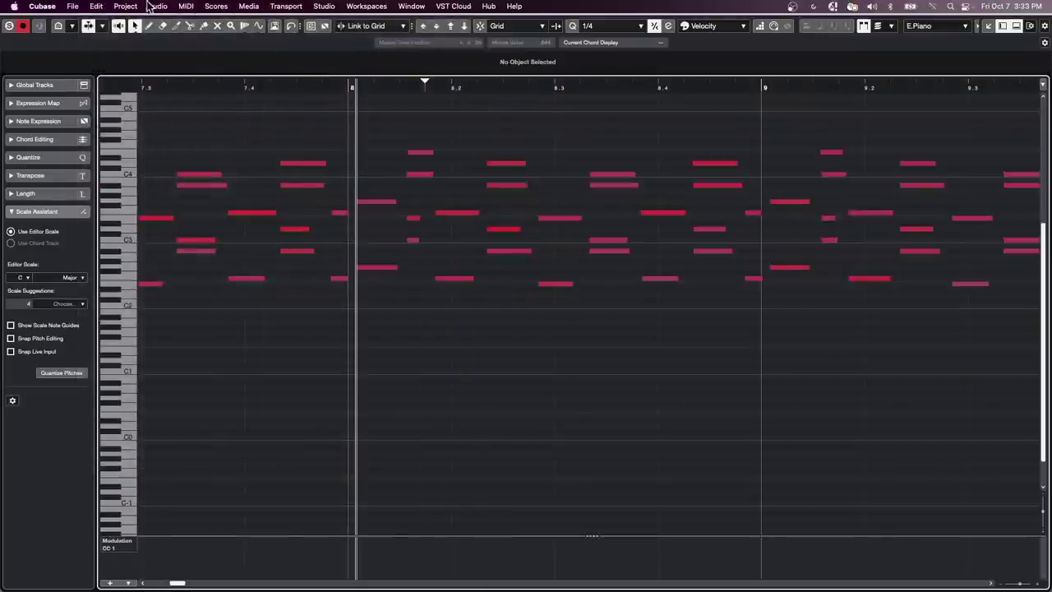
{"action": "left_click", "coordinate": [154, 6]}
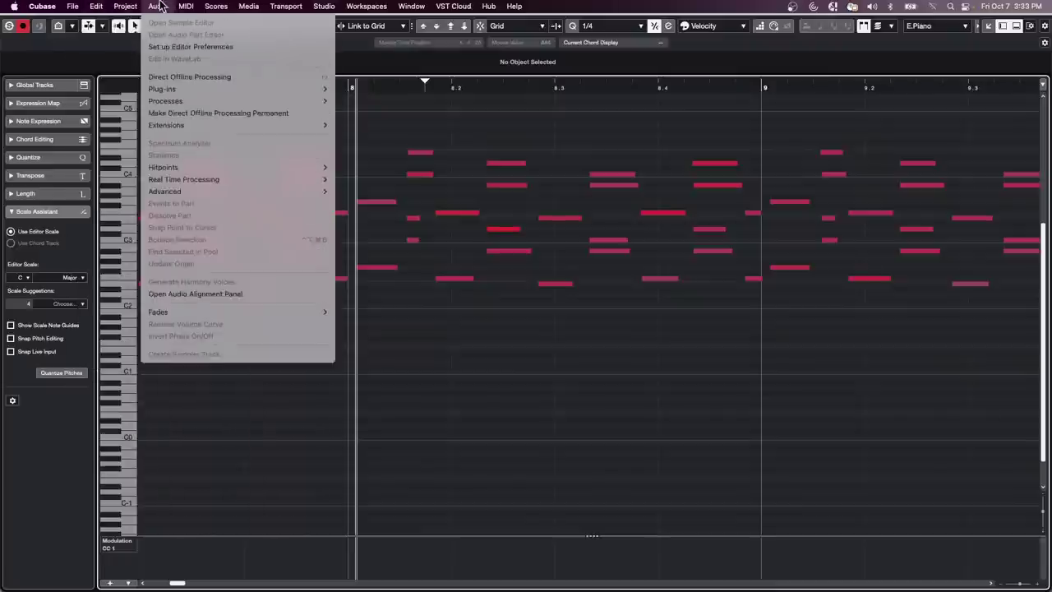
{"action": "mouse_move", "coordinate": [186, 5]}
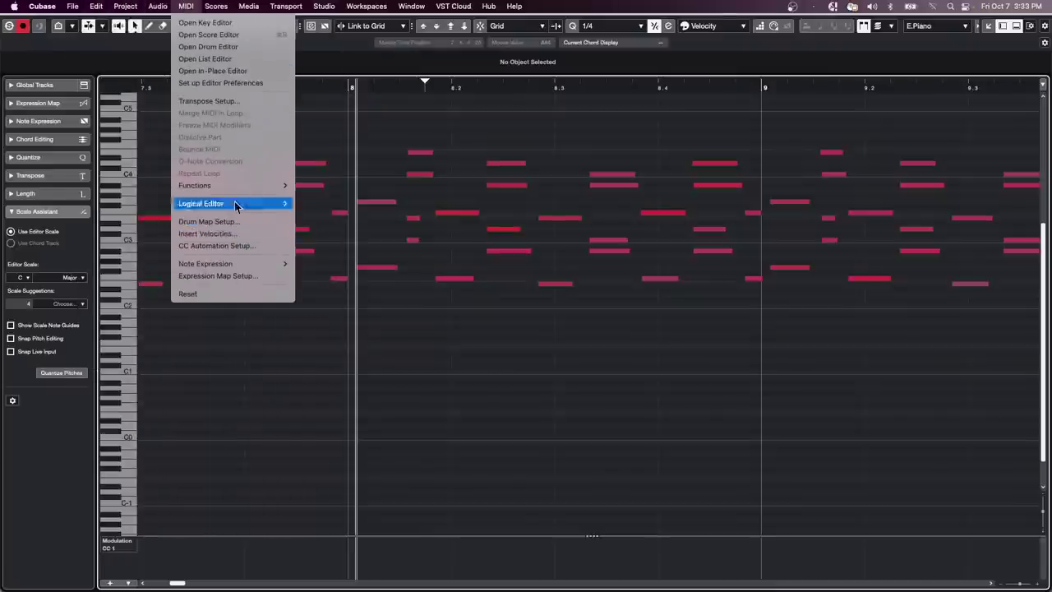
{"action": "mouse_move", "coordinate": [236, 204]}
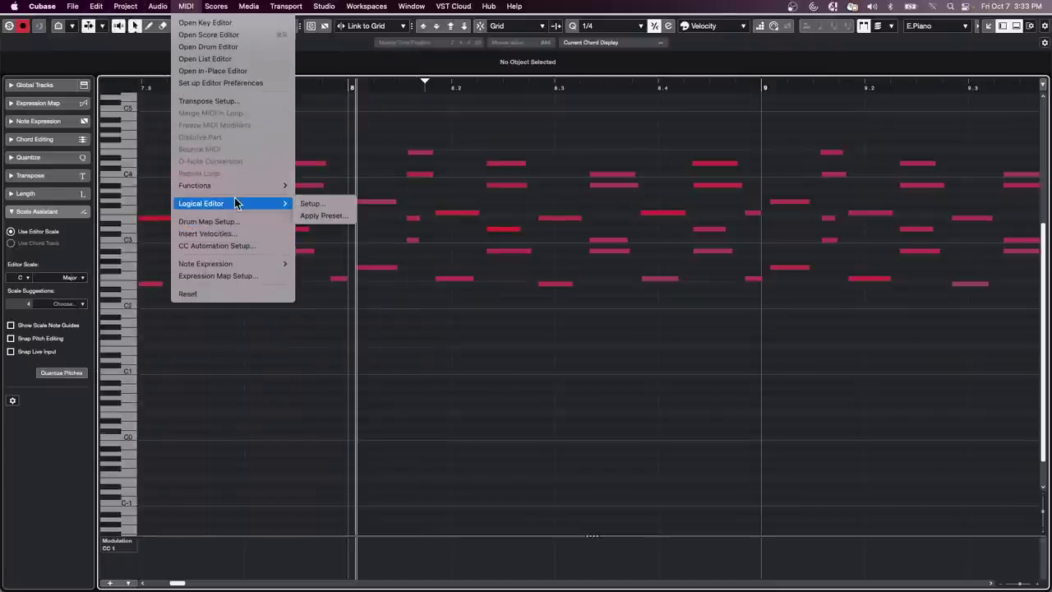
{"action": "left_click", "coordinate": [327, 210]}
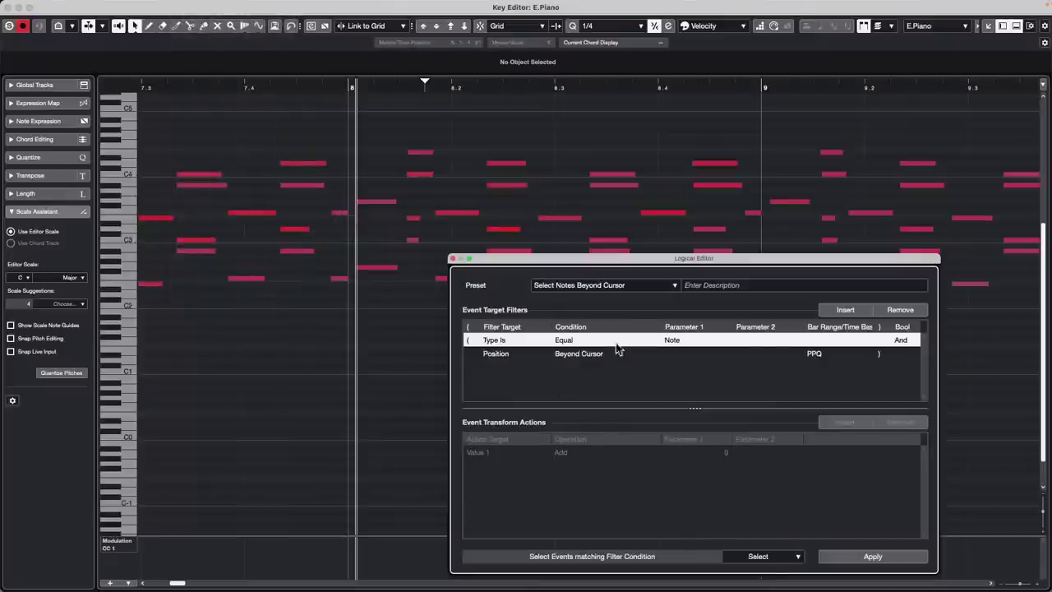
{"action": "left_click", "coordinate": [453, 258]}
- Review the commands in the "_Select Beyond Selected Note" macro and the Macro category in the Key Commands, and close the dialog
{"action": "left_click", "coordinate": [97, 5]}
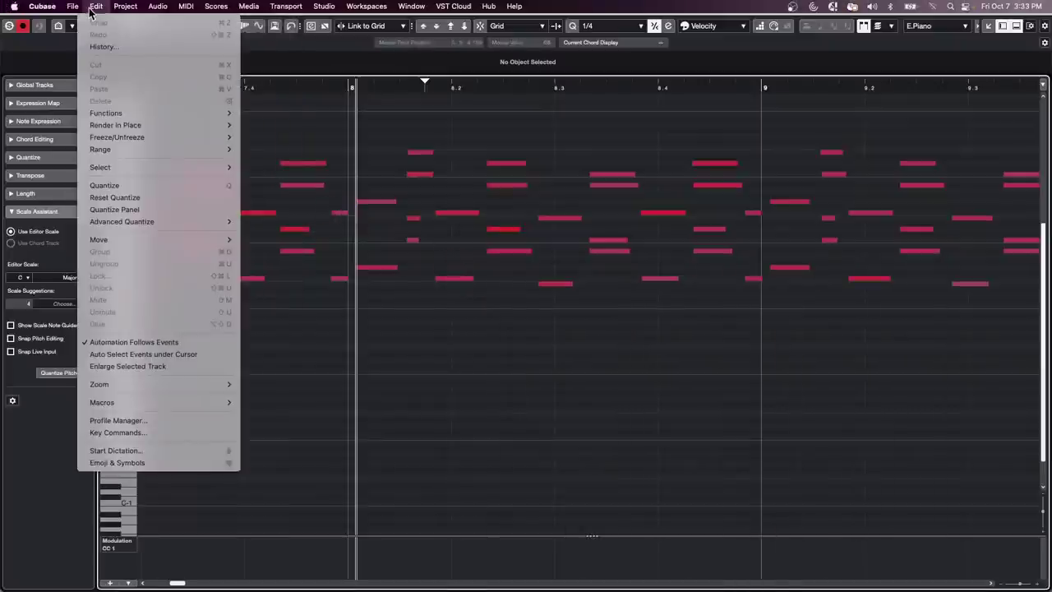
{"action": "left_click", "coordinate": [151, 432]}
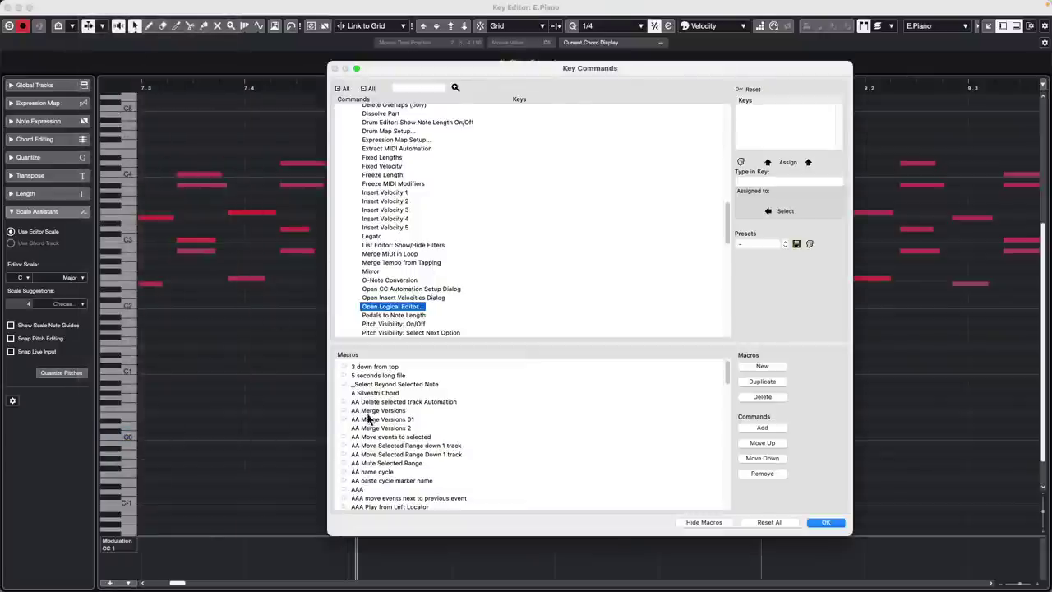
{"action": "left_click", "coordinate": [345, 384]}
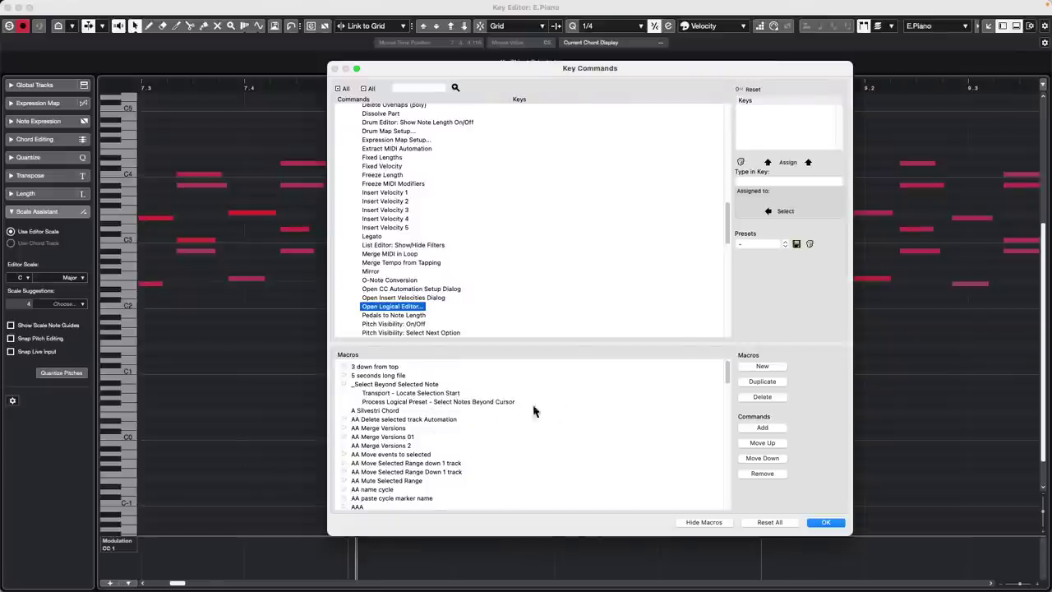
{"action": "scroll", "coordinate": [427, 284], "scroll_direction": "up", "scroll_amount": 15}
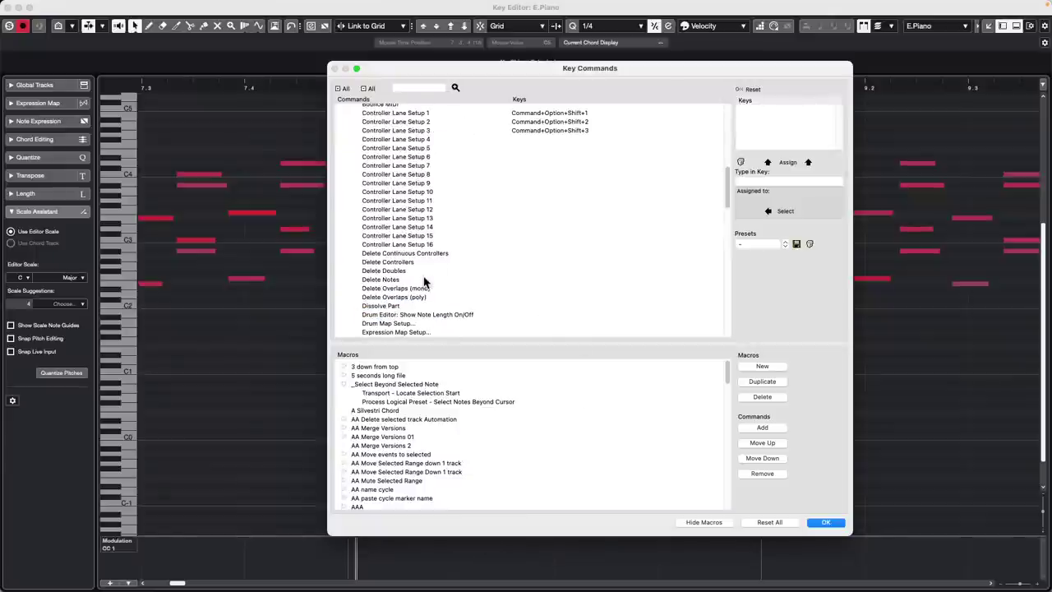
{"action": "scroll", "coordinate": [360, 292], "scroll_direction": "down", "scroll_amount": 5}
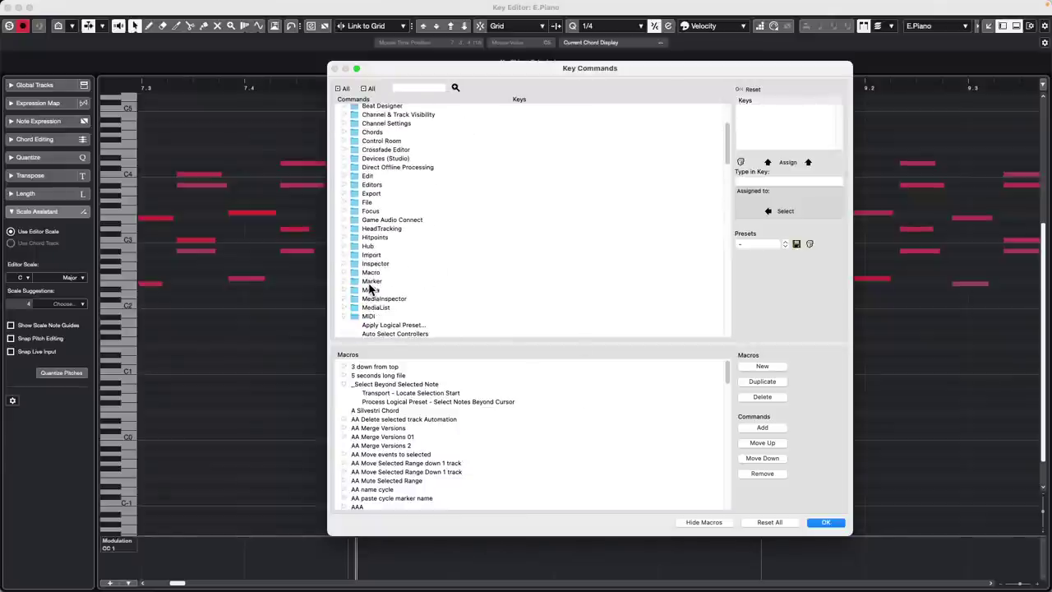
{"action": "left_click", "coordinate": [343, 274]}
{"action": "scroll", "coordinate": [435, 270], "scroll_direction": "down", "scroll_amount": 7}
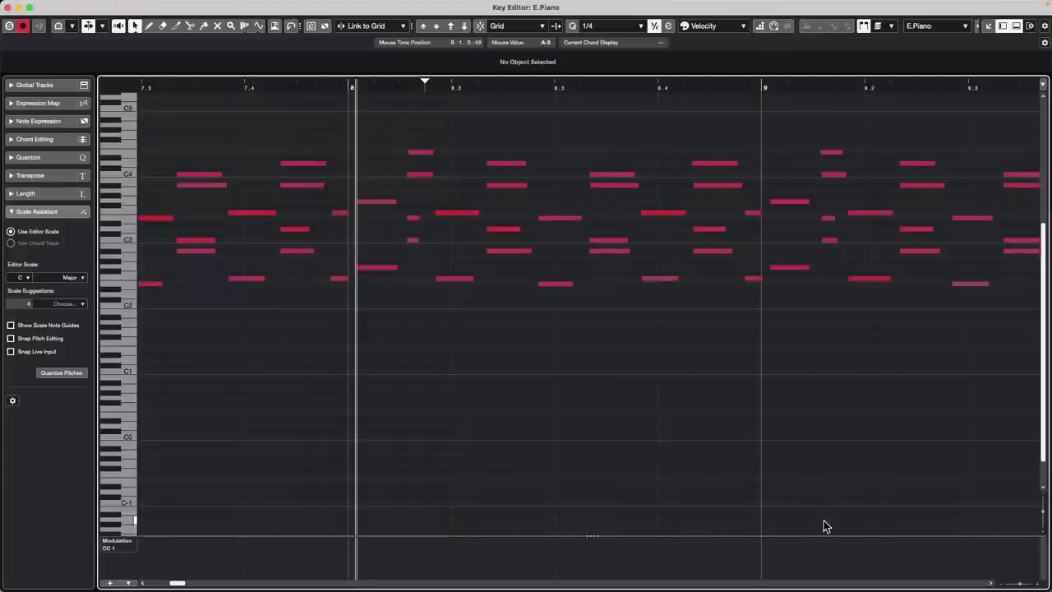
{"action": "left_click", "coordinate": [824, 522]}
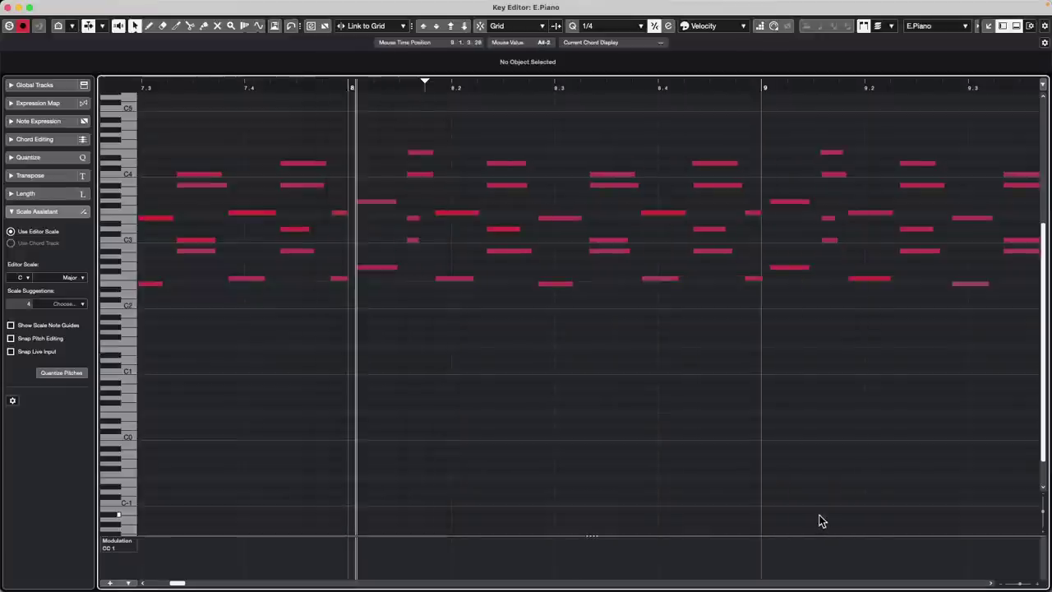
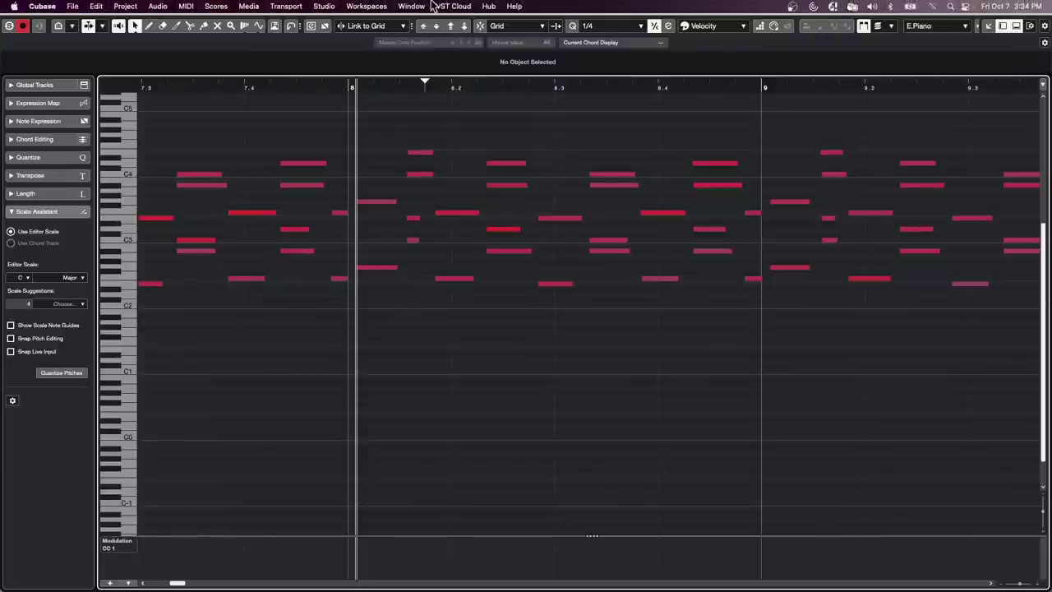
- Switch to the Untitled2 project window and select the audio event on the Vocals track
{"action": "left_click", "coordinate": [451, 7]}
{"action": "mouse_move", "coordinate": [413, 7]}
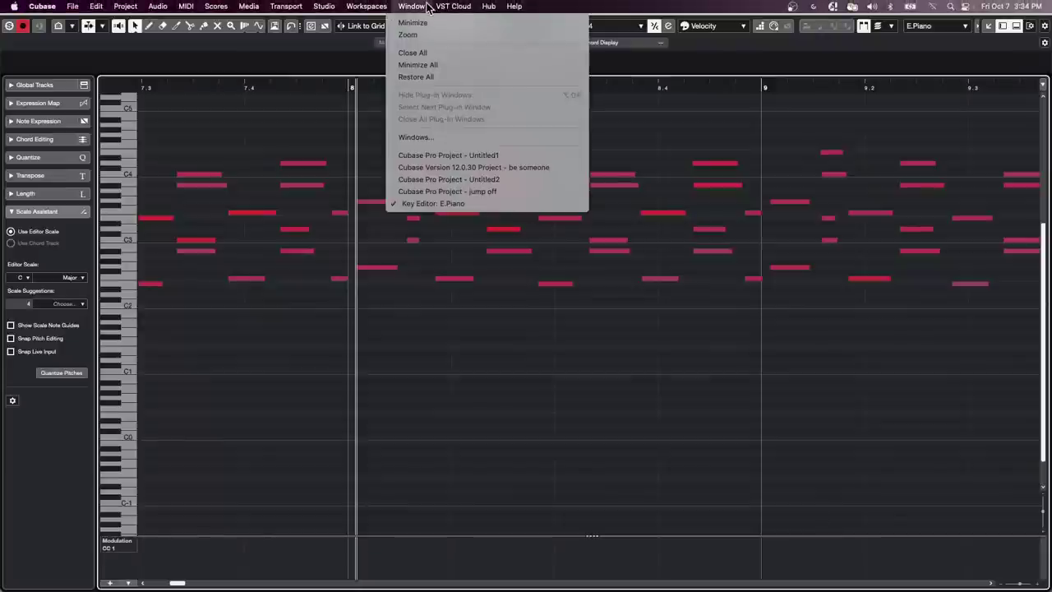
{"action": "left_click", "coordinate": [504, 181]}
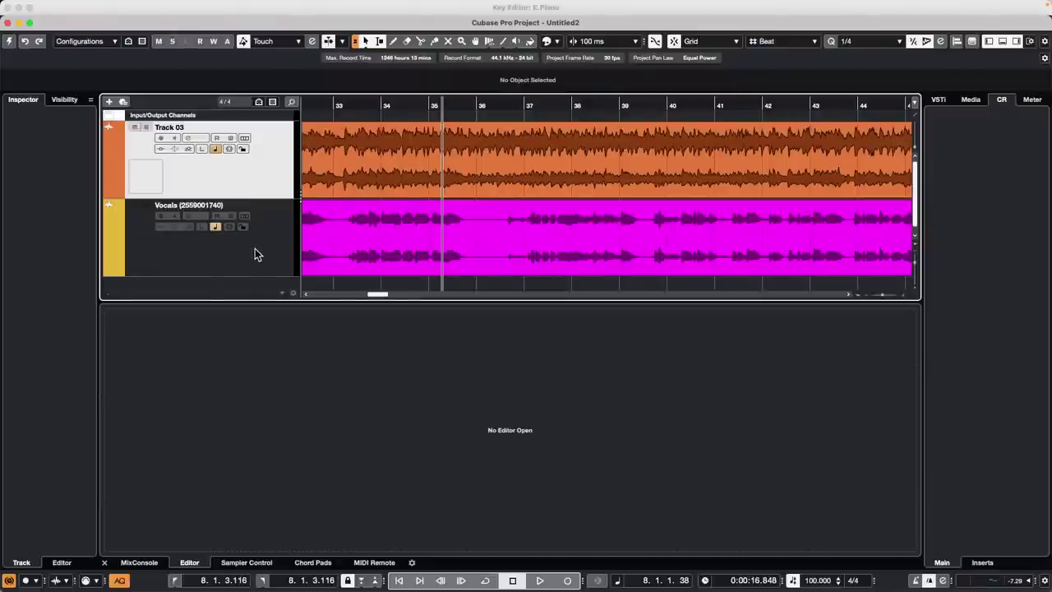
{"action": "left_click", "coordinate": [386, 271]}
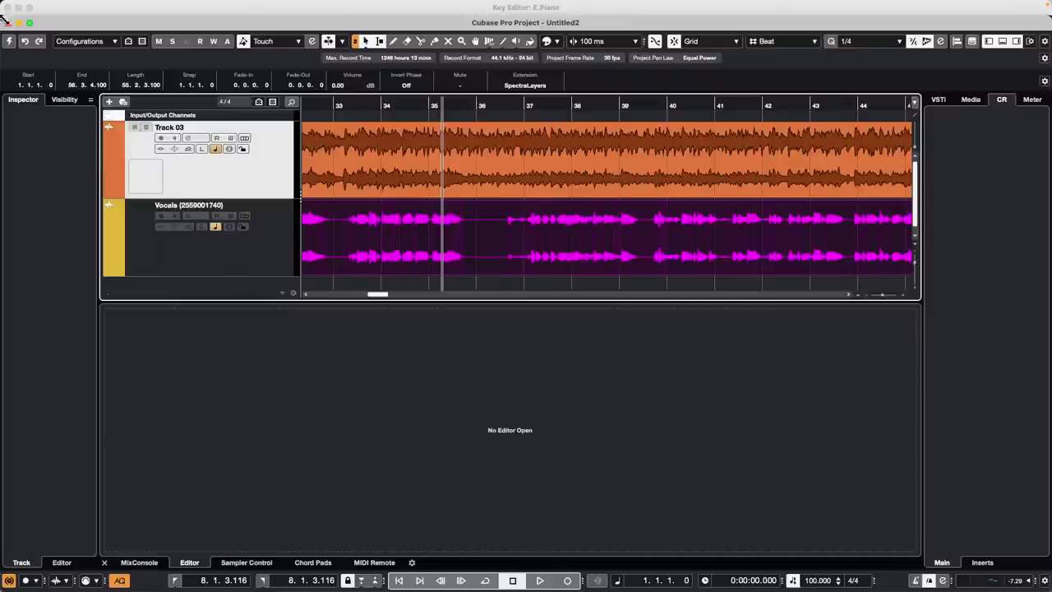
- Activate the Untitled2 project at its start and show the Media & MixConsole Windows controls in the project toolbar
{"action": "left_click", "coordinate": [10, 42]}
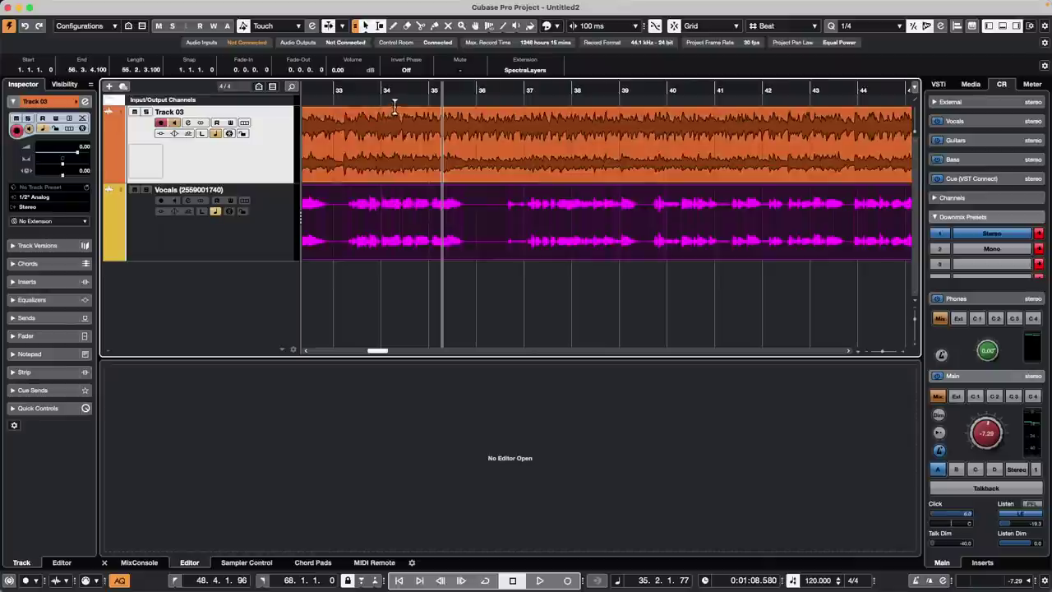
{"action": "key", "text": "Home"}
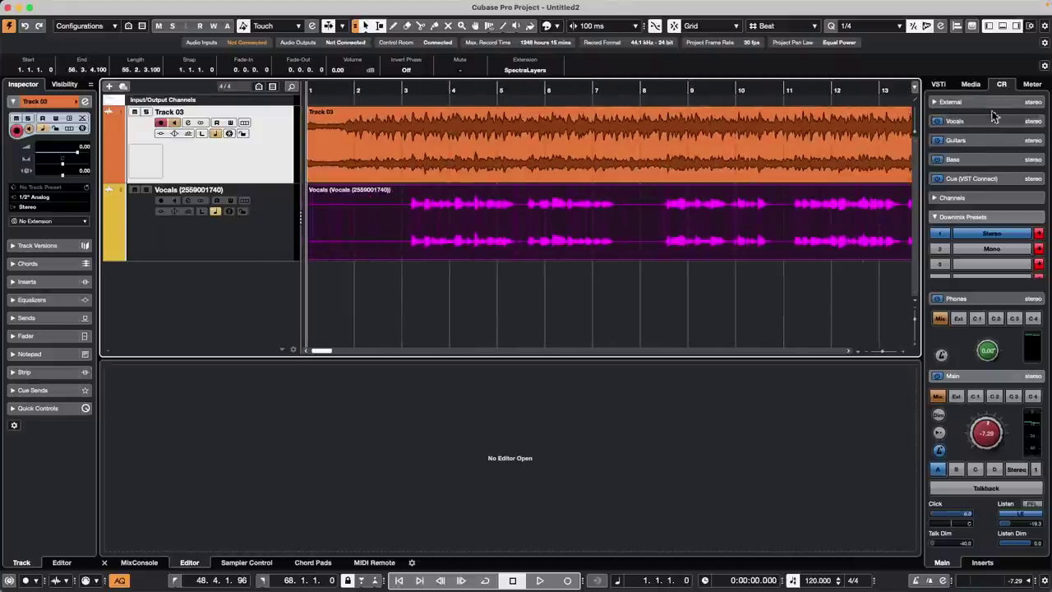
{"action": "left_click", "coordinate": [1047, 27]}
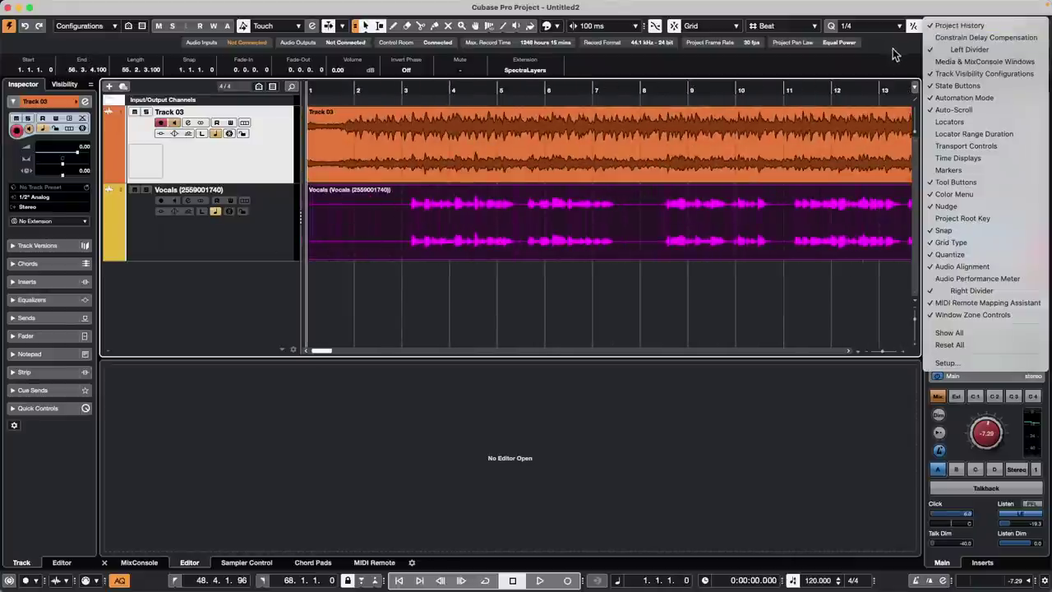
{"action": "left_click", "coordinate": [945, 66]}
- Turn the Overview on in the window layout setup and turn it off again
{"action": "left_click", "coordinate": [1030, 26]}
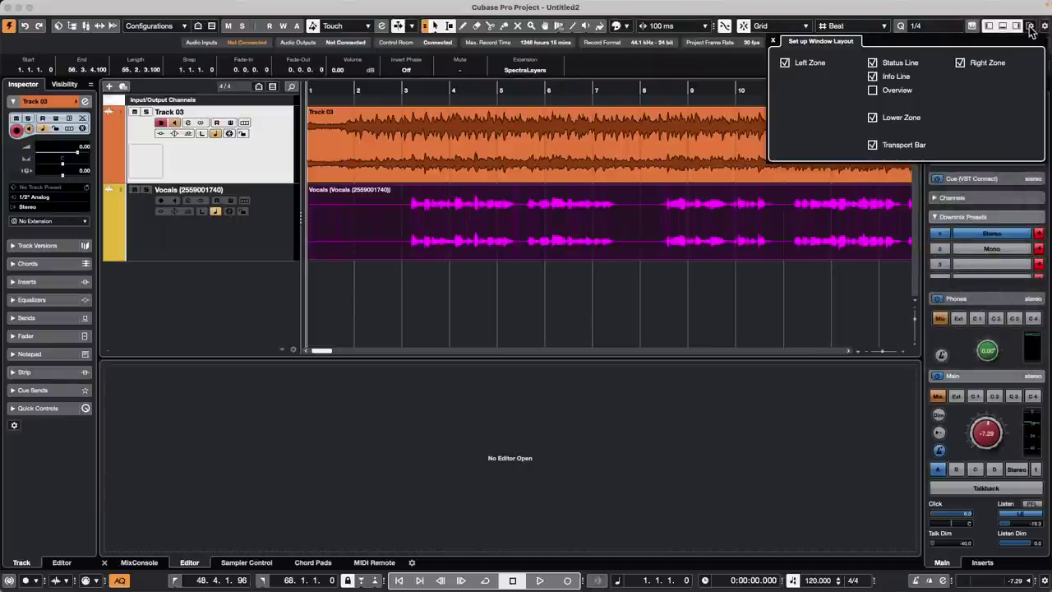
{"action": "left_click", "coordinate": [873, 90]}
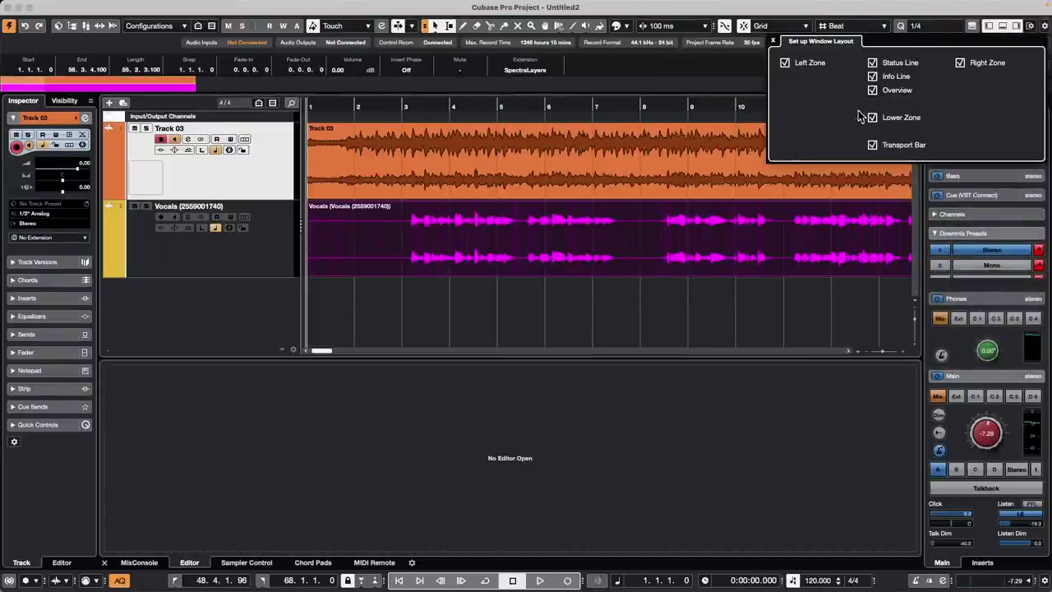
{"action": "left_click", "coordinate": [873, 90]}
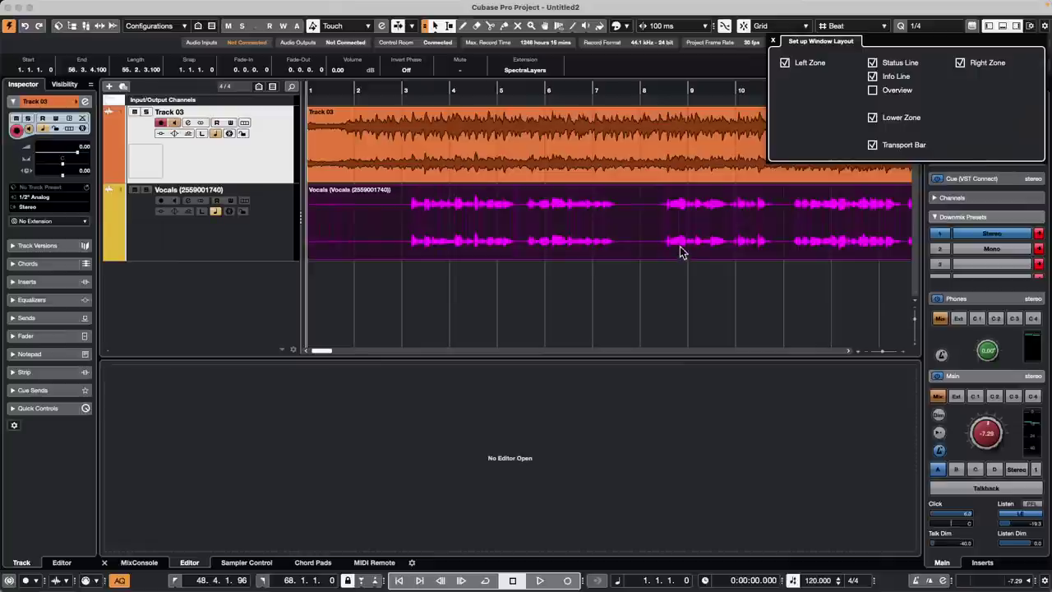
- Close the window layout setup and open the Vocals audio event in the SpectraLayers editor
{"action": "left_click", "coordinate": [540, 232]}
{"action": "double_click", "coordinate": [541, 226]}
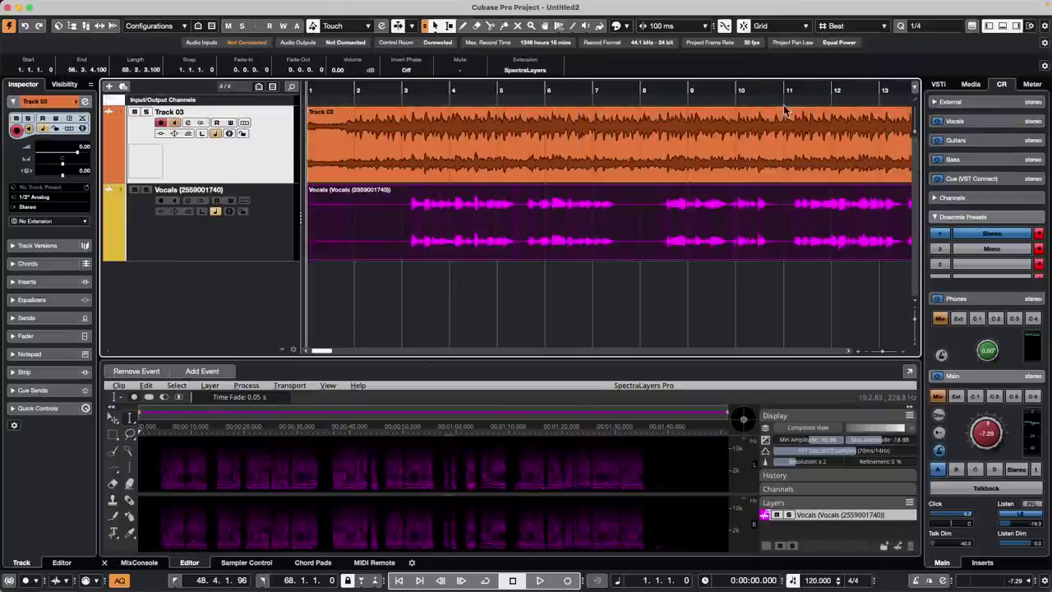
- Check the status line's display options, and show the File and Description fields in the info line
{"action": "right_click", "coordinate": [1045, 46]}
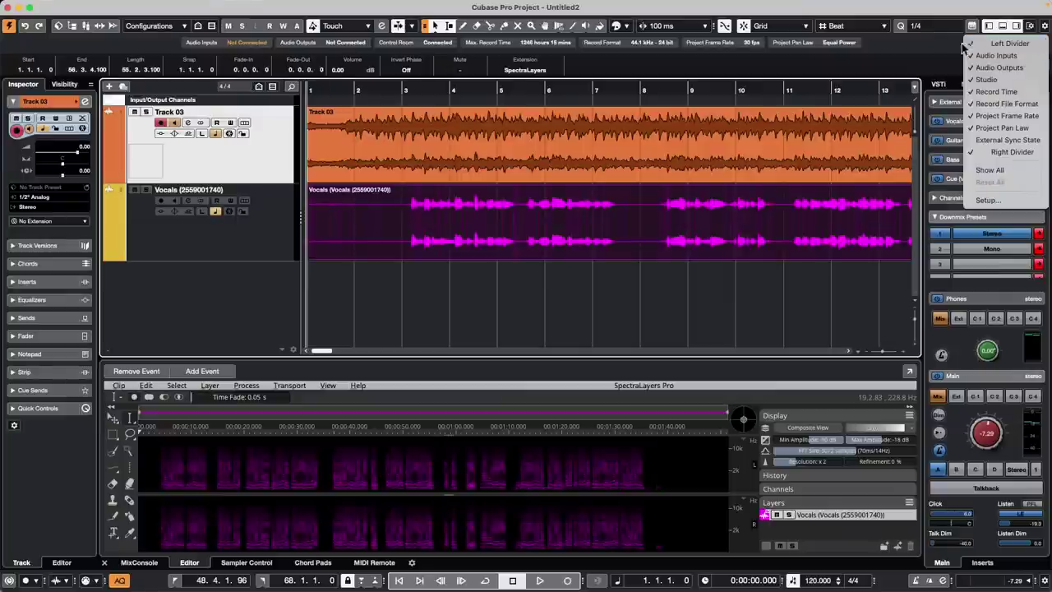
{"action": "left_click", "coordinate": [911, 59]}
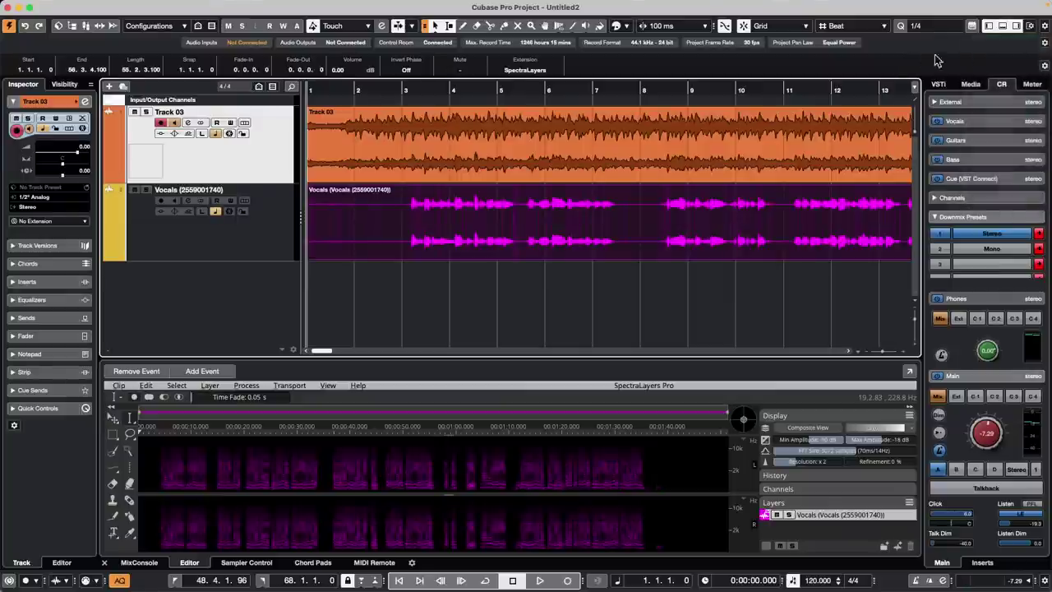
{"action": "right_click", "coordinate": [1044, 67]}
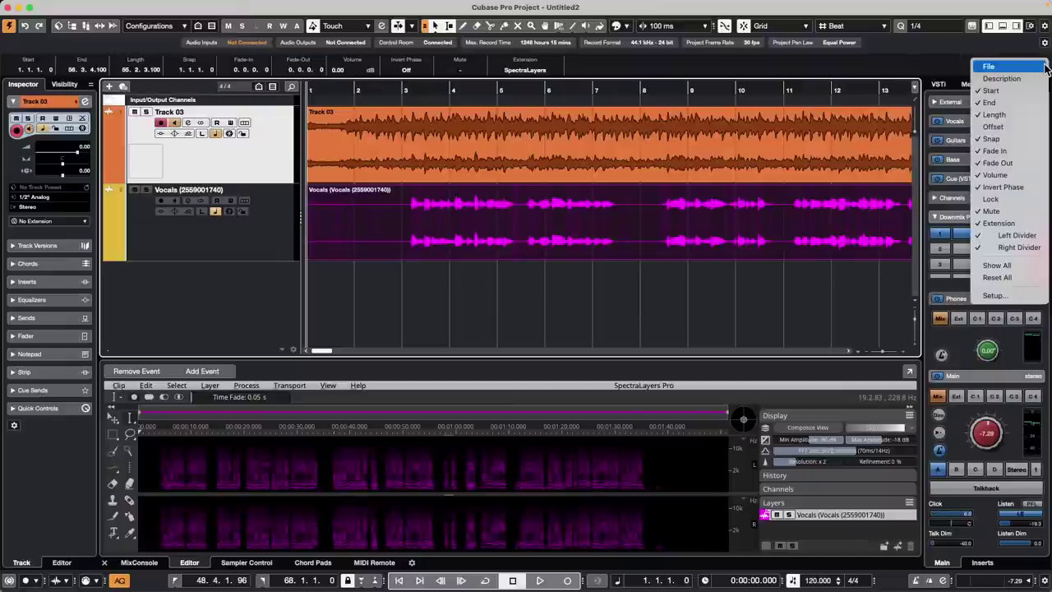
{"action": "left_click", "coordinate": [1042, 66]}
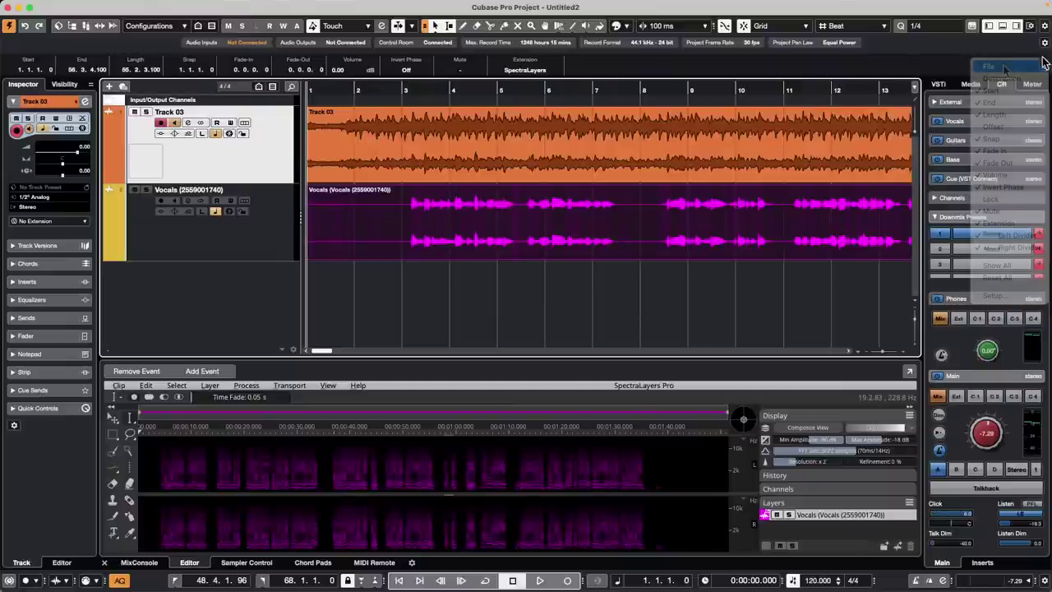
{"action": "right_click", "coordinate": [1046, 72]}
{"action": "left_click", "coordinate": [999, 86]}
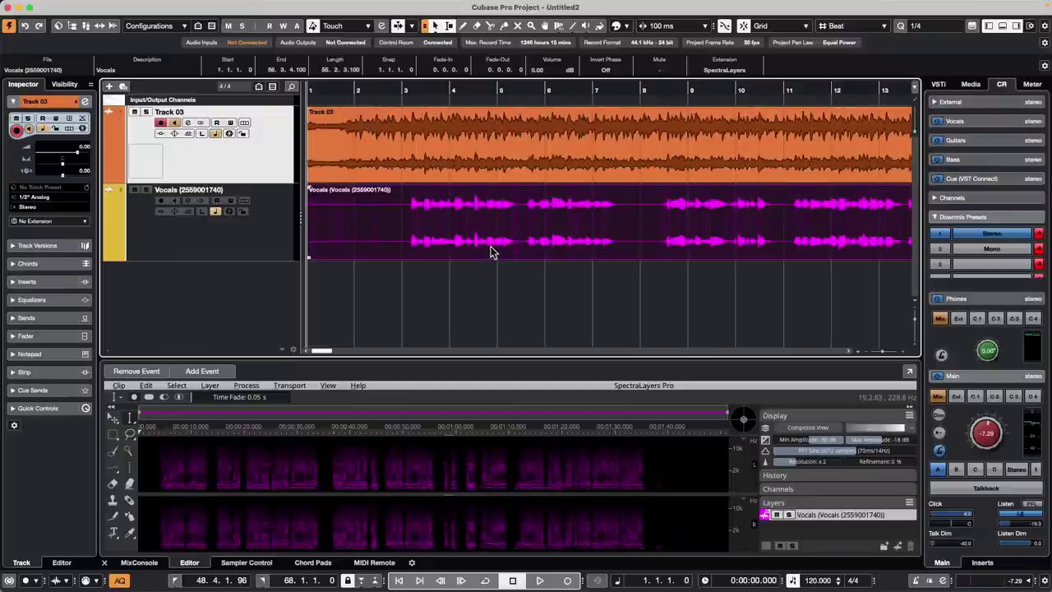
- Rename the Vocals event's audio file to "efrtyuiop" in the info line
{"action": "left_click", "coordinate": [58, 70]}
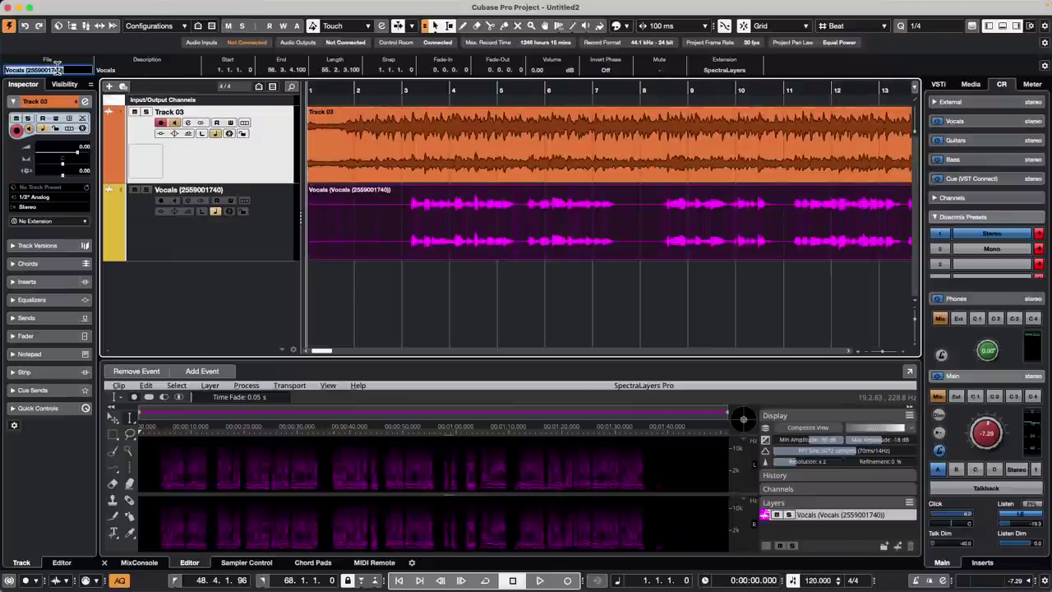
{"action": "type", "text": "efrtyuio"}
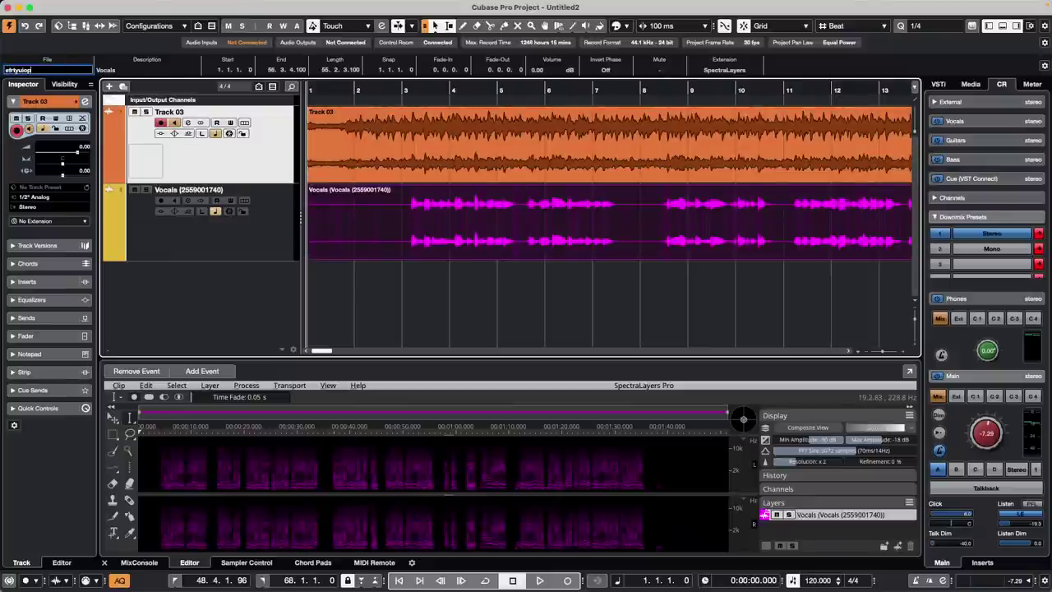
{"action": "type", "text": "p"}
{"action": "key", "text": "Return"}
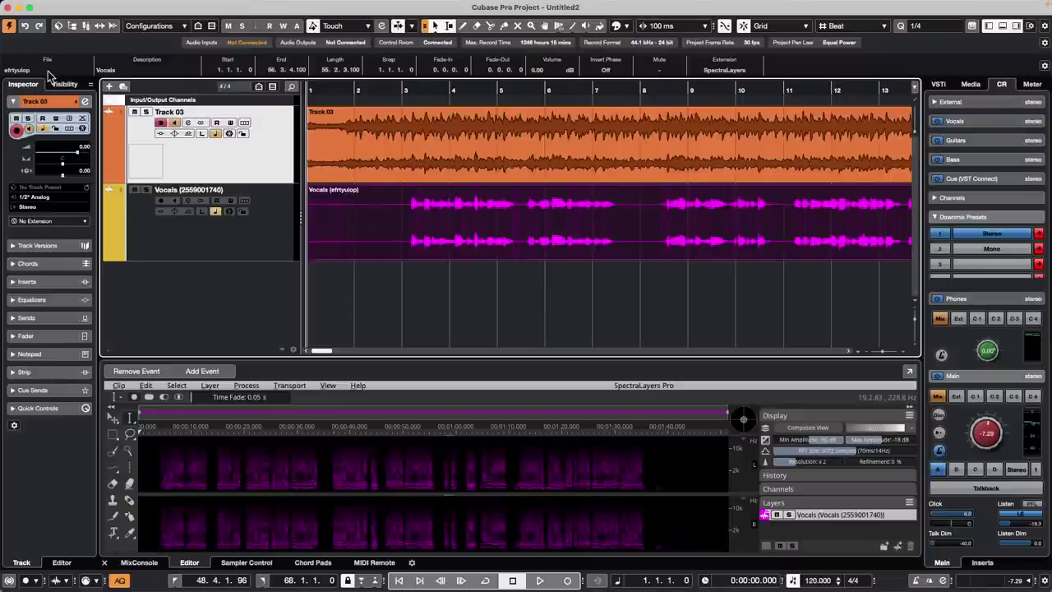
- Review which event fields are enabled in the info line's display options
{"action": "left_click", "coordinate": [1046, 66]}
{"action": "left_click", "coordinate": [920, 67]}
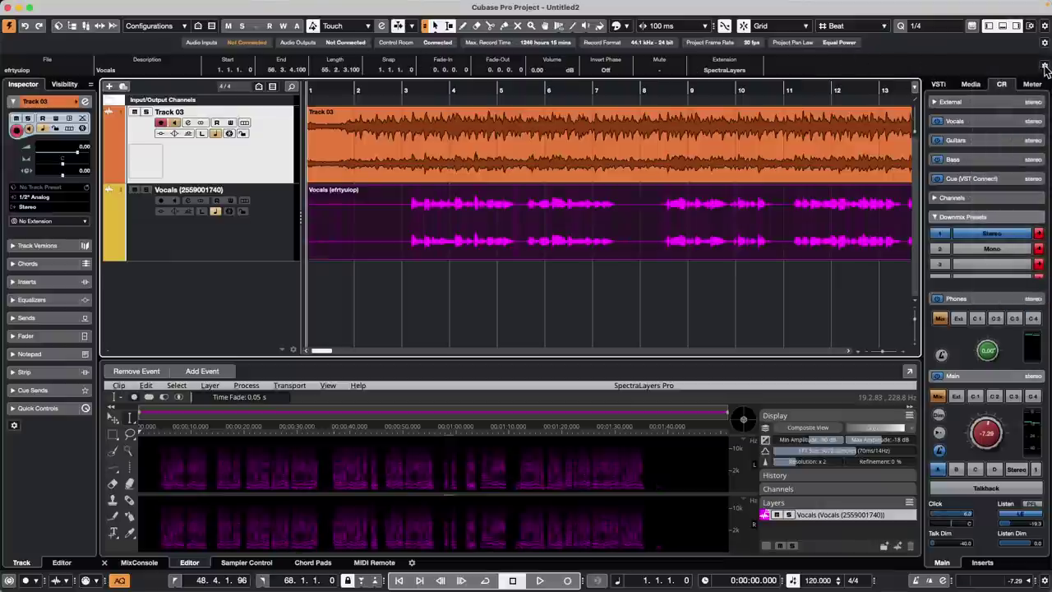
{"action": "left_click", "coordinate": [1047, 66]}
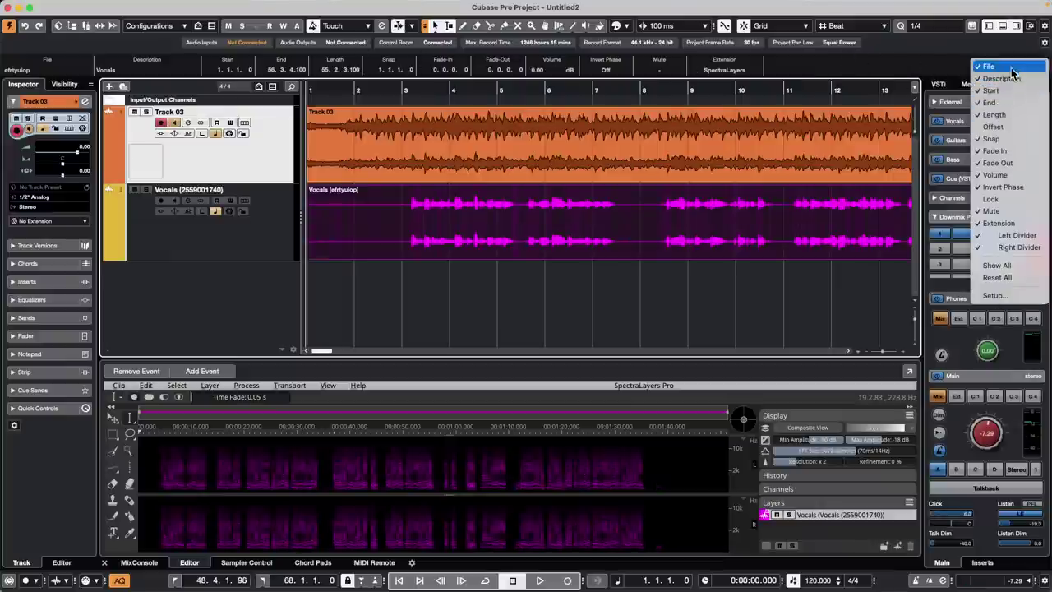
{"action": "left_click", "coordinate": [838, 66]}
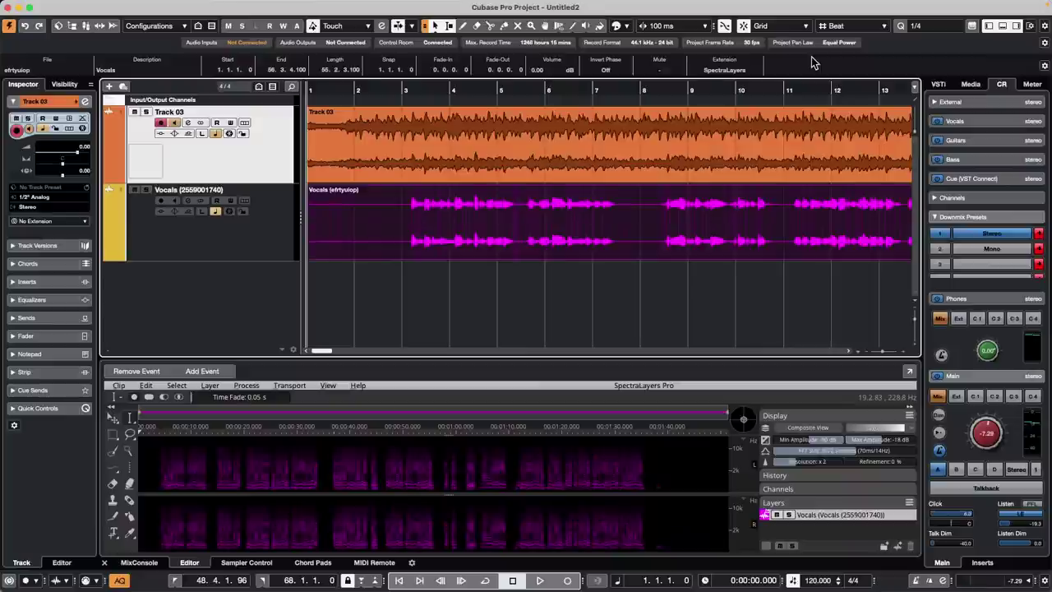
{"action": "mouse_move", "coordinate": [919, 3]}
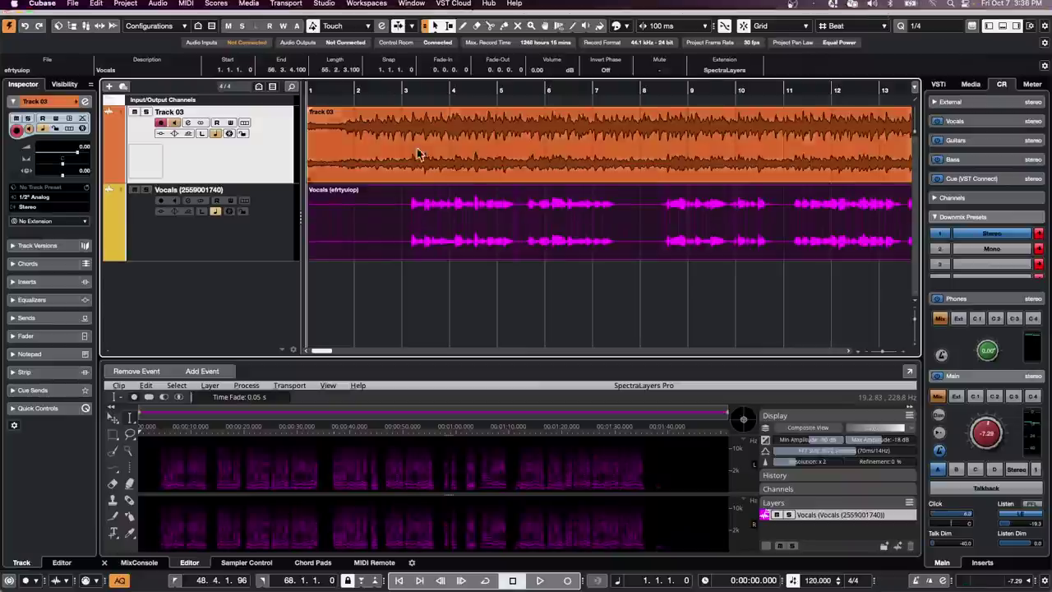
- Add one instrument track with the Retrologue synth and stereo audio outputs
{"action": "right_click", "coordinate": [265, 300]}
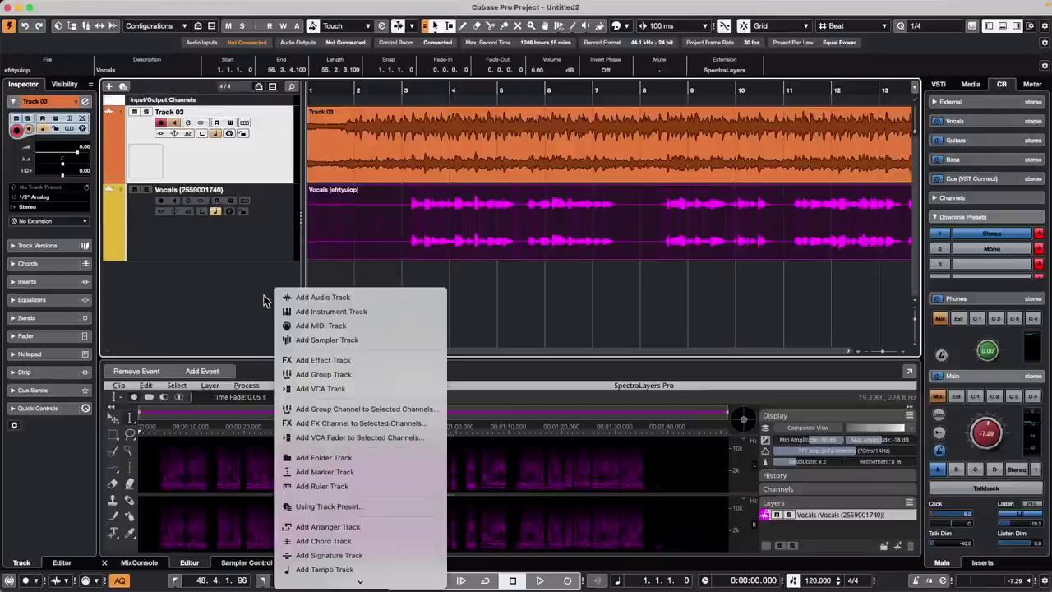
{"action": "left_click", "coordinate": [355, 311]}
{"action": "left_click", "coordinate": [327, 214]}
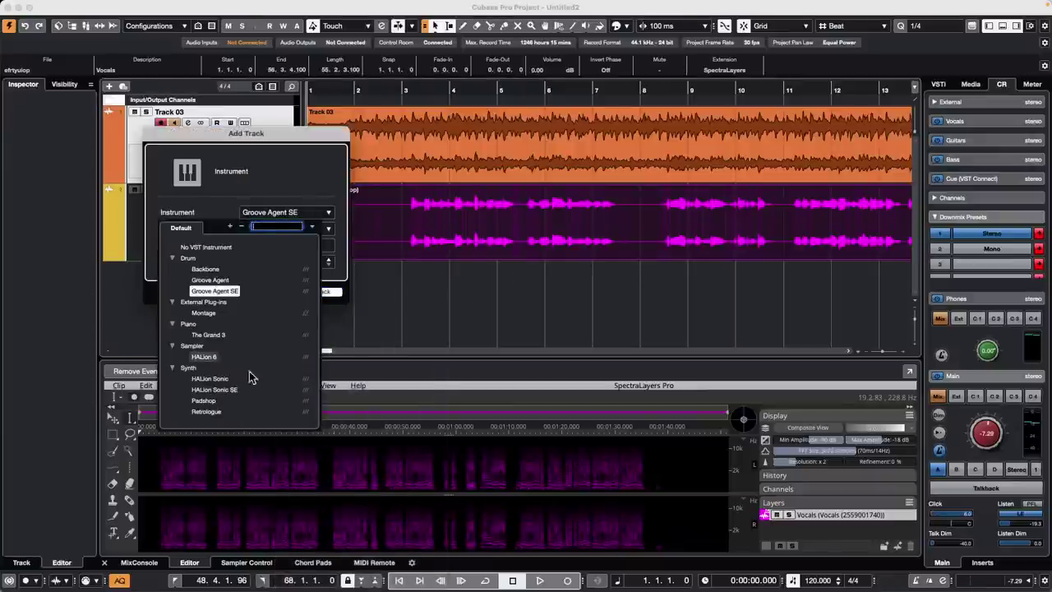
{"action": "left_click", "coordinate": [206, 411]}
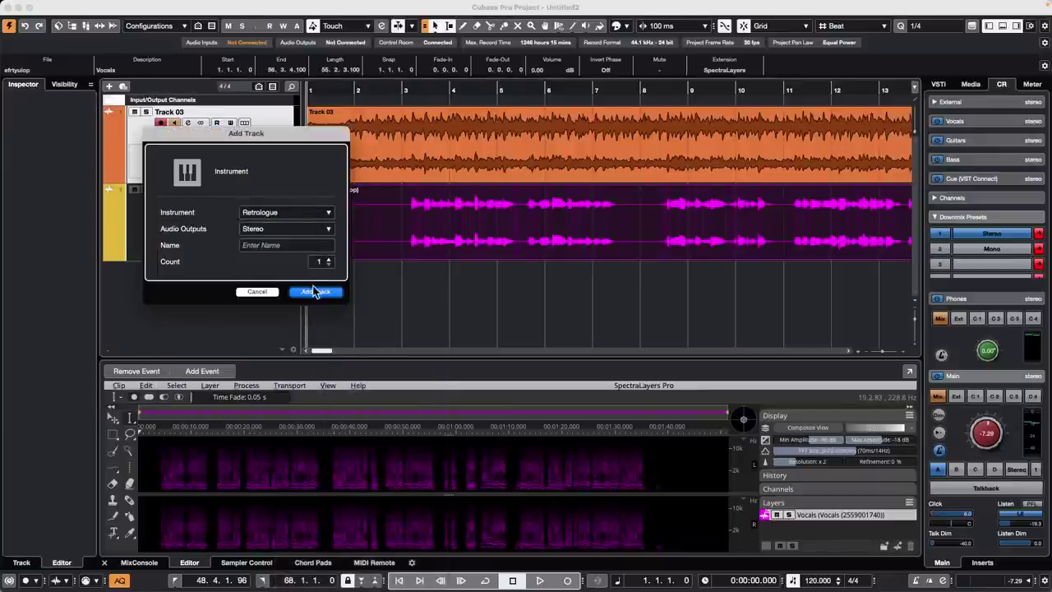
{"action": "key", "text": "Return"}
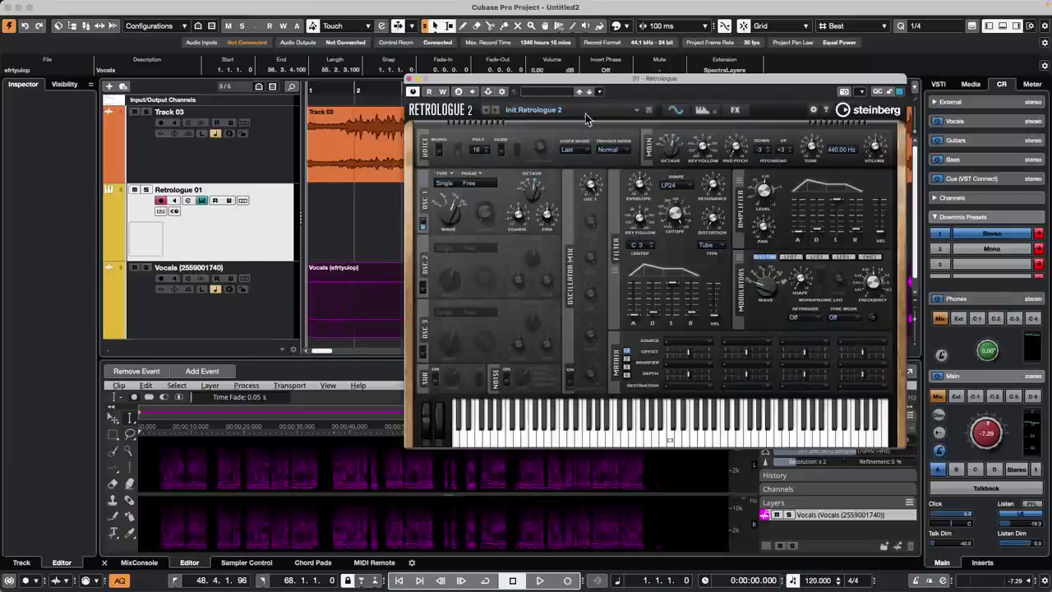
- Load the "Almighty Strings" preset into Retrologue
{"action": "left_click", "coordinate": [547, 92]}
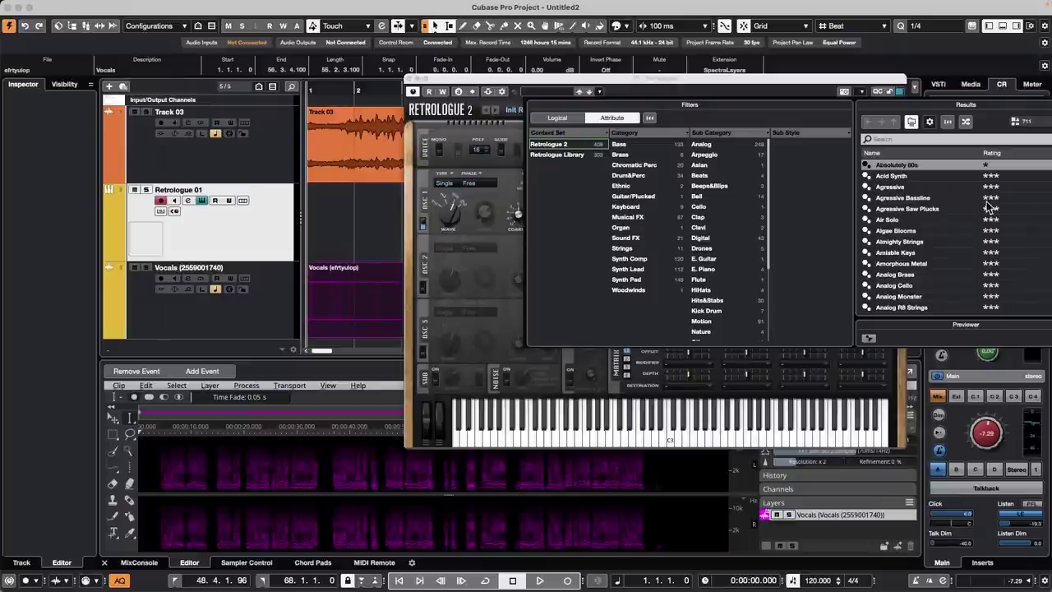
{"action": "double_click", "coordinate": [912, 241]}
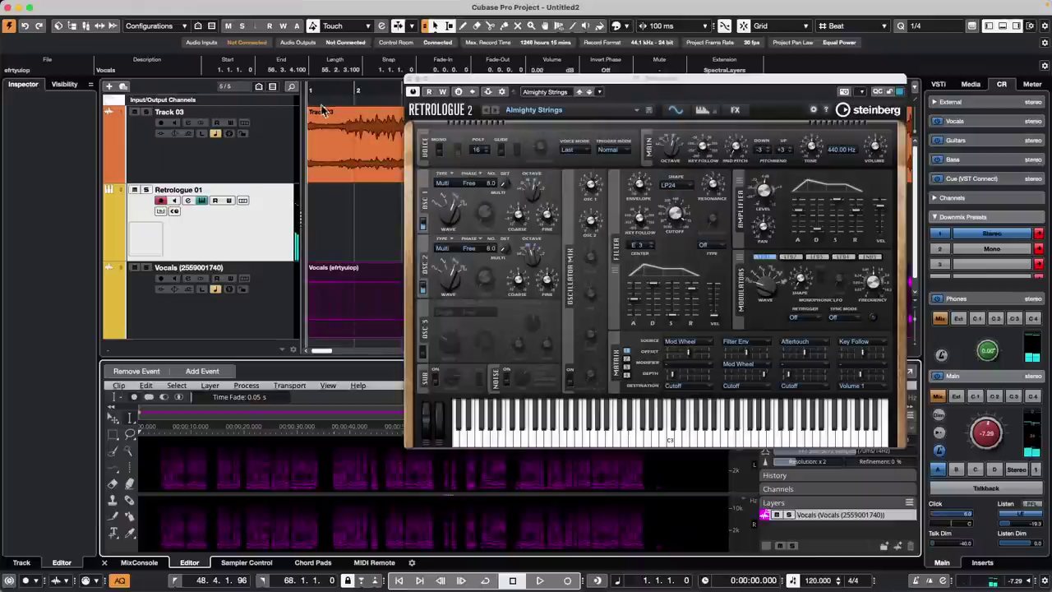
- Open the MIDI Remote view beside the Retrologue window and show the plug-in's quick controls
{"action": "left_click_drag", "start_coordinate": [320, 90], "coordinate": [322, 4]}
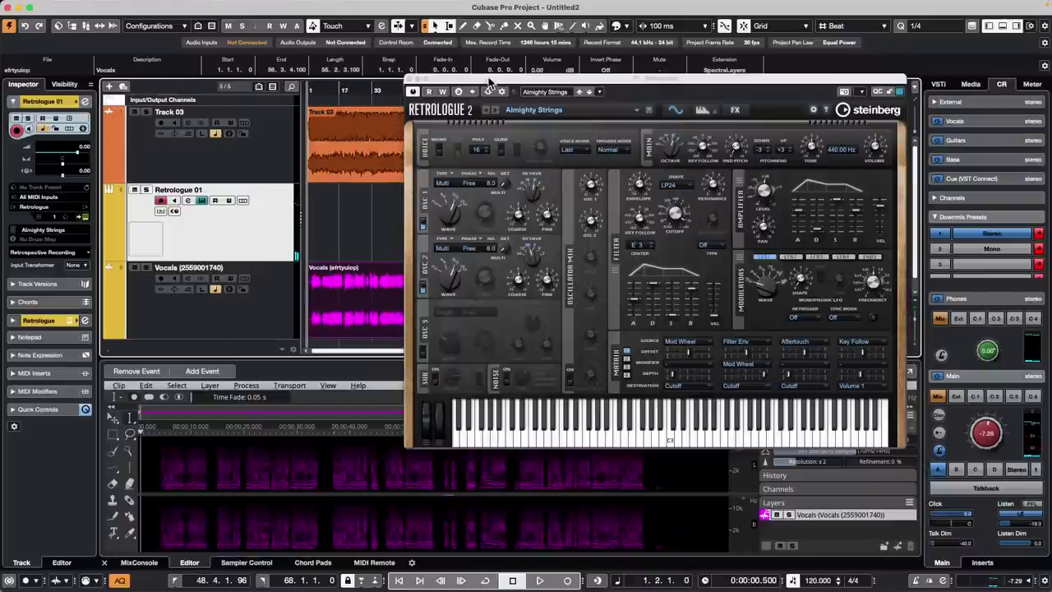
{"action": "left_click_drag", "start_coordinate": [489, 79], "coordinate": [513, 270]}
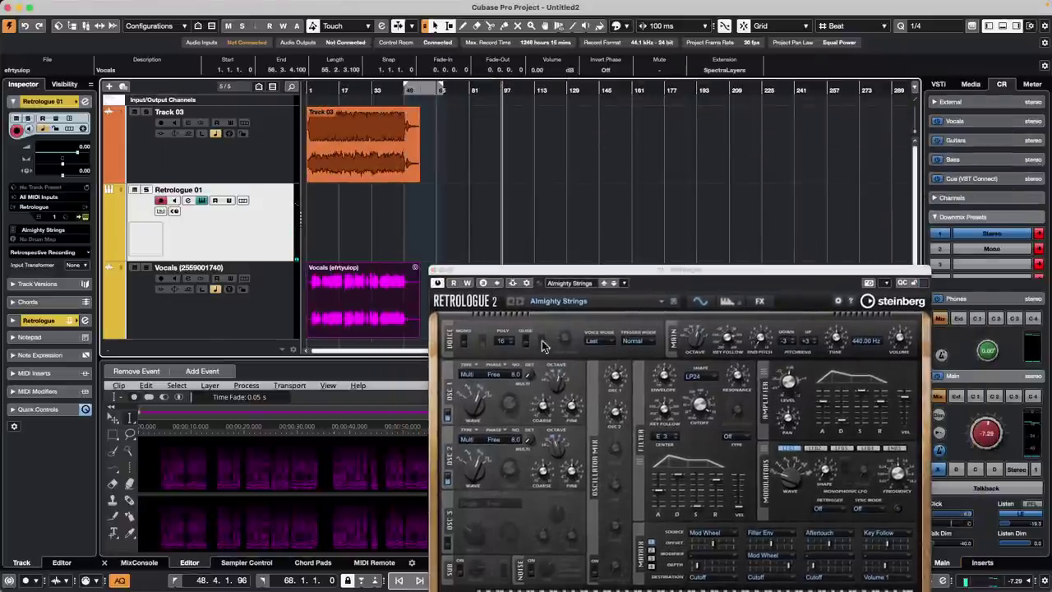
{"action": "left_click_drag", "start_coordinate": [632, 272], "coordinate": [730, 99]}
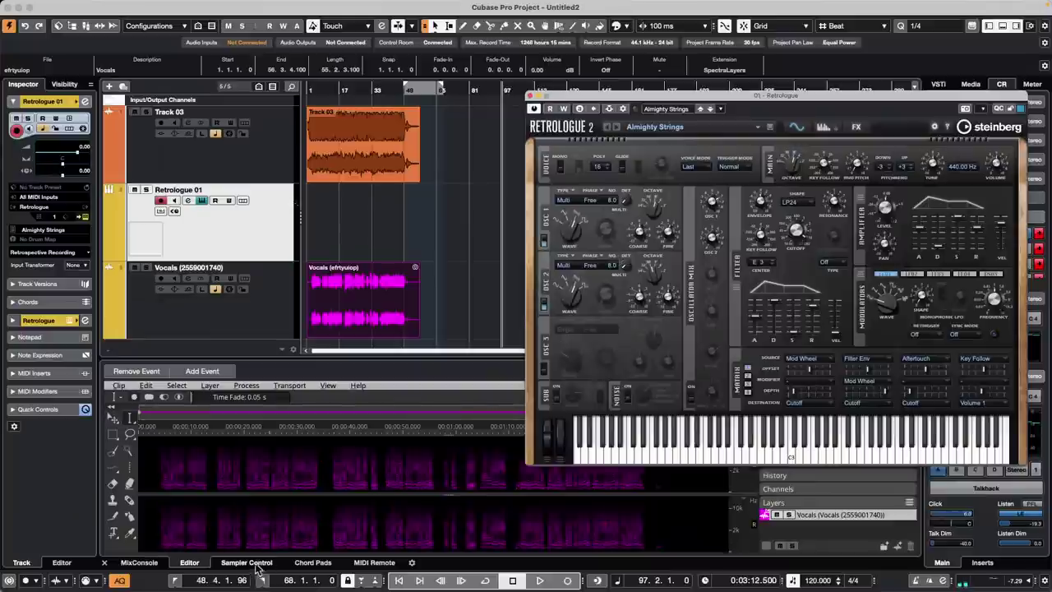
{"action": "left_click", "coordinate": [374, 562]}
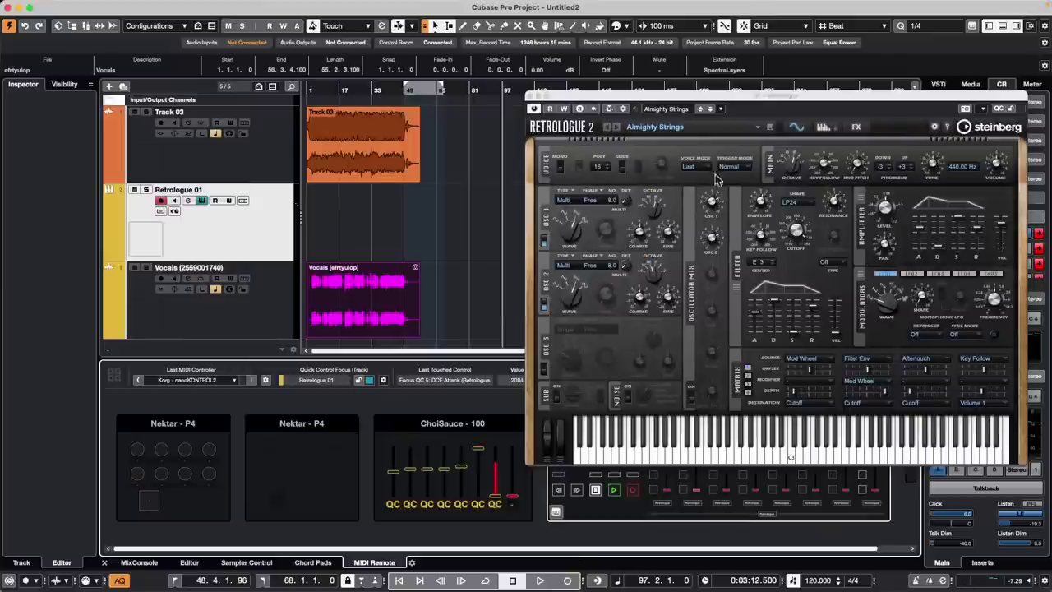
{"action": "left_click", "coordinate": [967, 109]}
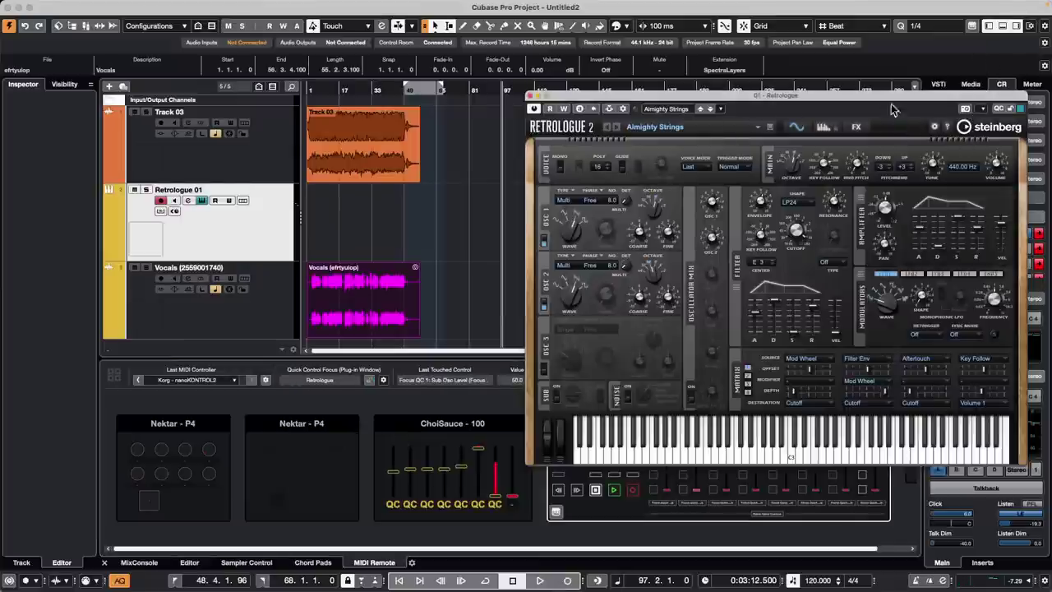
{"action": "left_click", "coordinate": [997, 108]}
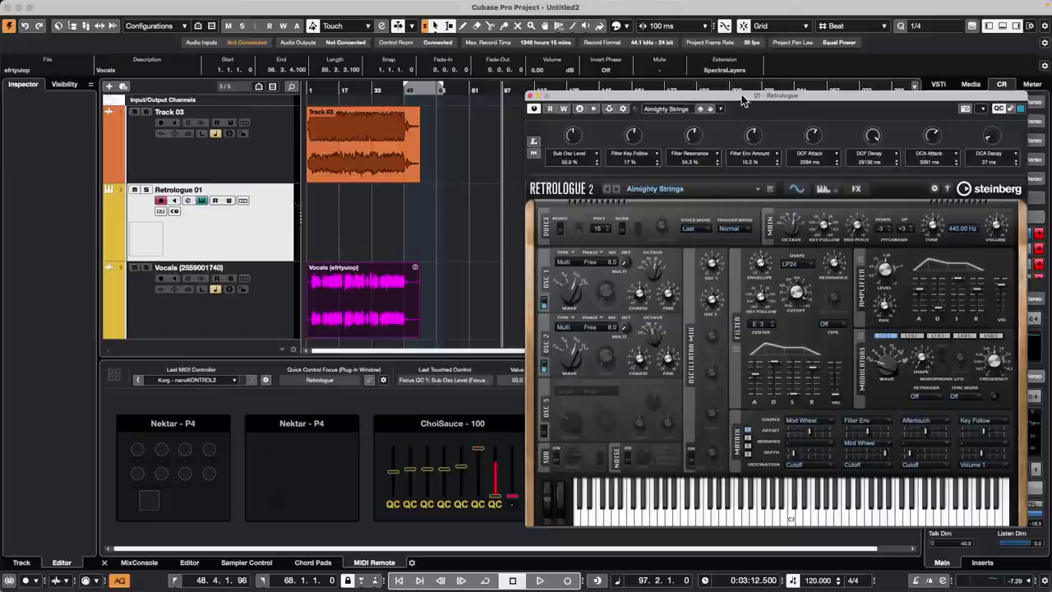
- Record a MIDI part on the Retrologue 01 track from bar 87 while moving the quick controls
{"action": "left_click", "coordinate": [483, 88]}
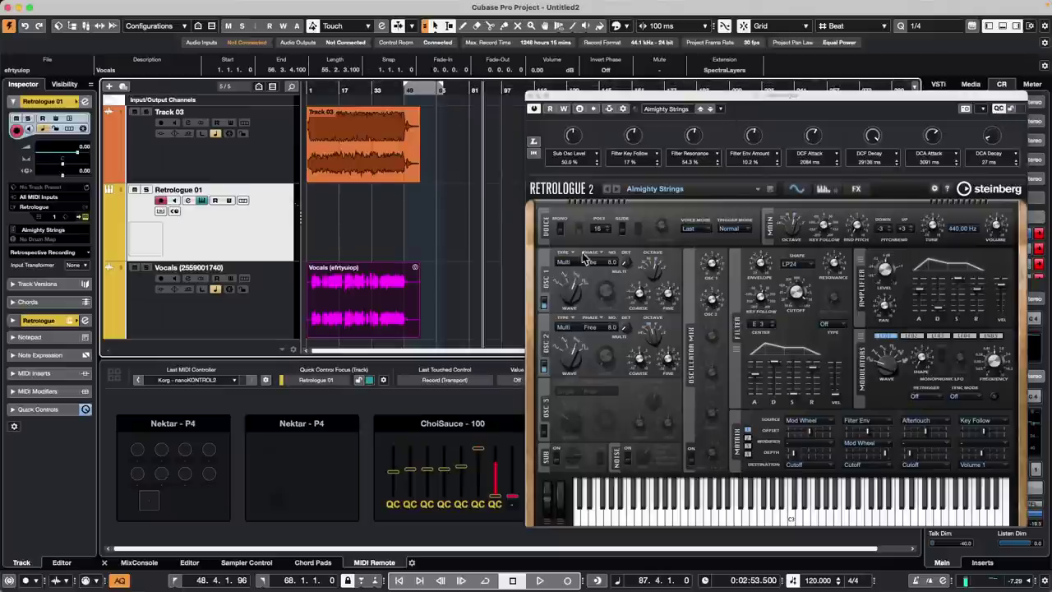
{"action": "left_click", "coordinate": [539, 580]}
{"action": "left_click", "coordinate": [567, 580]}
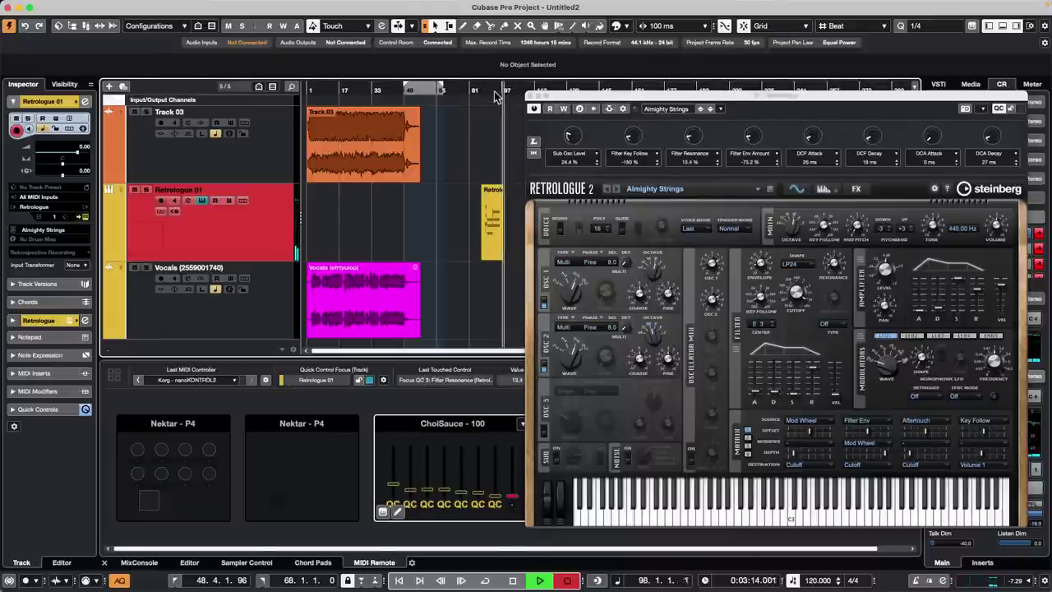
{"action": "key", "text": "space"}
- Play back the recorded Retrologue 01 part from its start at bar 87
{"action": "left_click_drag", "start_coordinate": [495, 93], "coordinate": [485, 108]}
{"action": "key", "text": "space"}
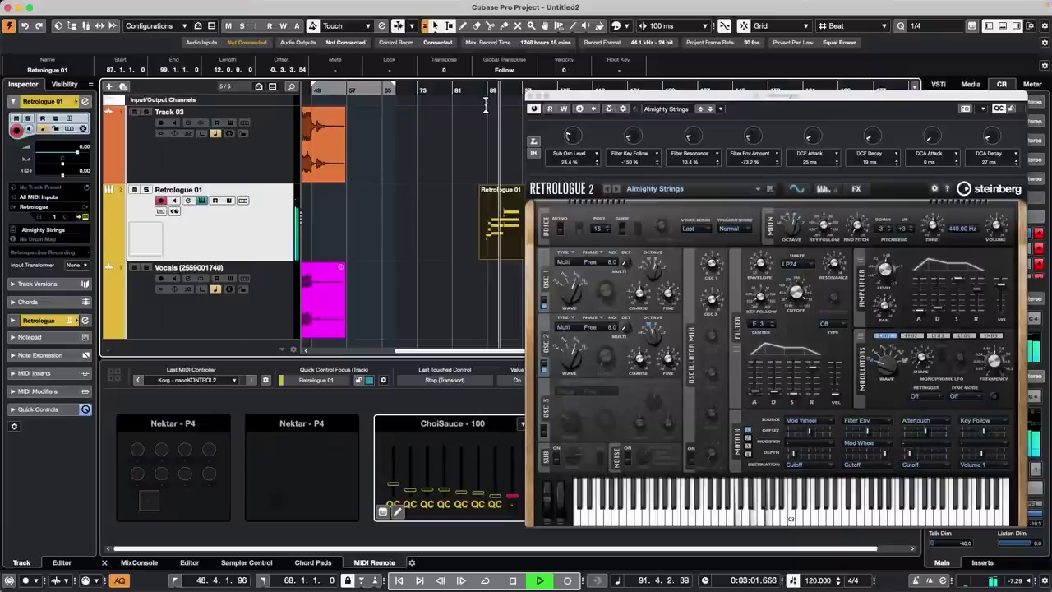
{"action": "key", "text": "space"}
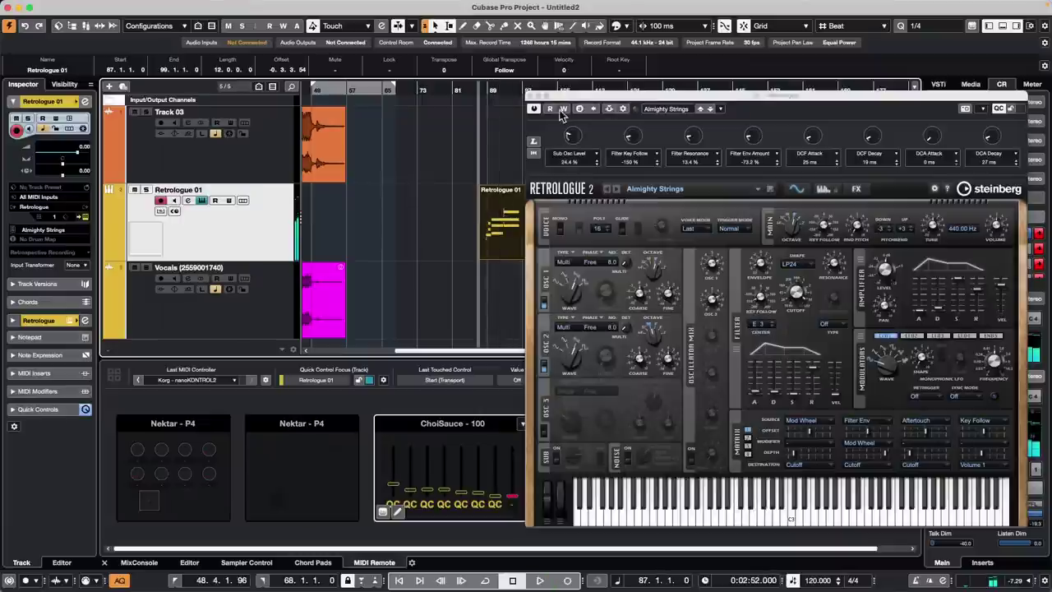
- Enable automation read and write for Retrologue and erase the recorded part at bar 87 on the Retrologue 01 track
{"action": "left_click", "coordinate": [563, 109]}
{"action": "right_click", "coordinate": [366, 230]}
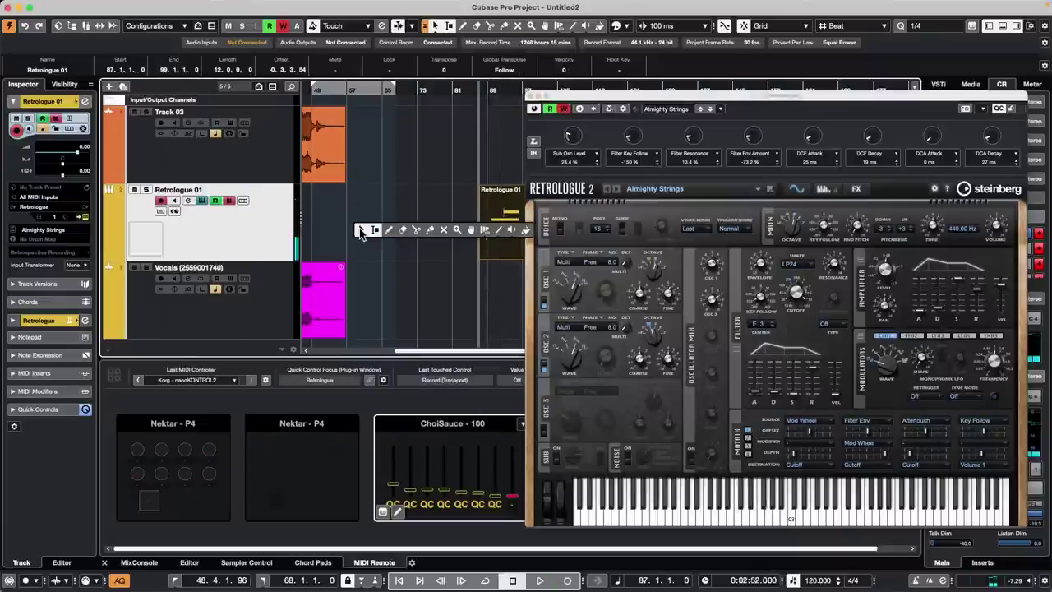
{"action": "left_click", "coordinate": [403, 229]}
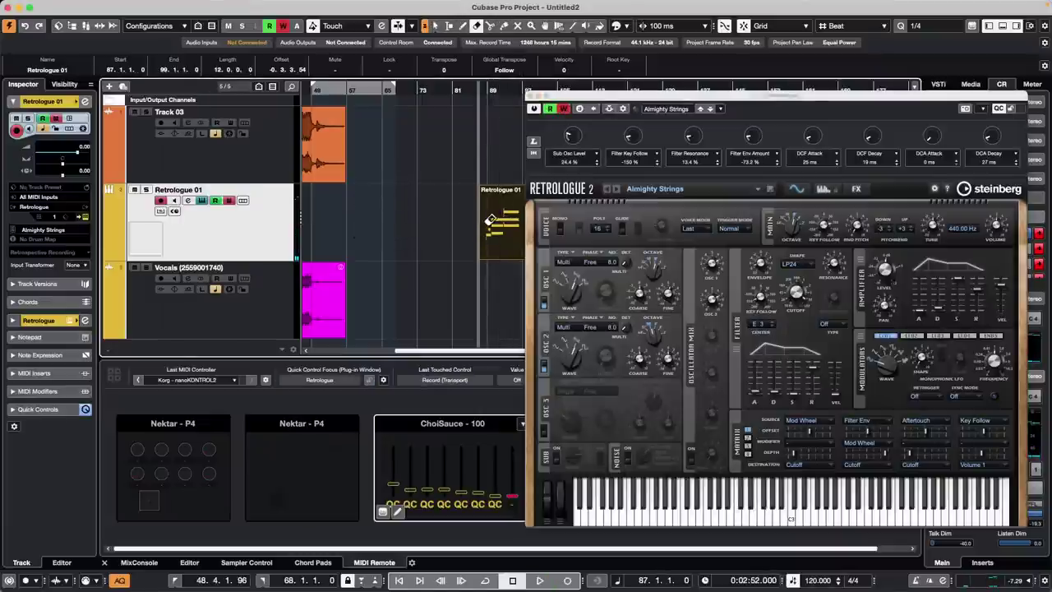
{"action": "left_click", "coordinate": [489, 219]}
- Record a new MIDI part on the Retrologue 01 track from bar 83 while writing quick control automation
{"action": "left_click_drag", "start_coordinate": [485, 89], "coordinate": [452, 89]}
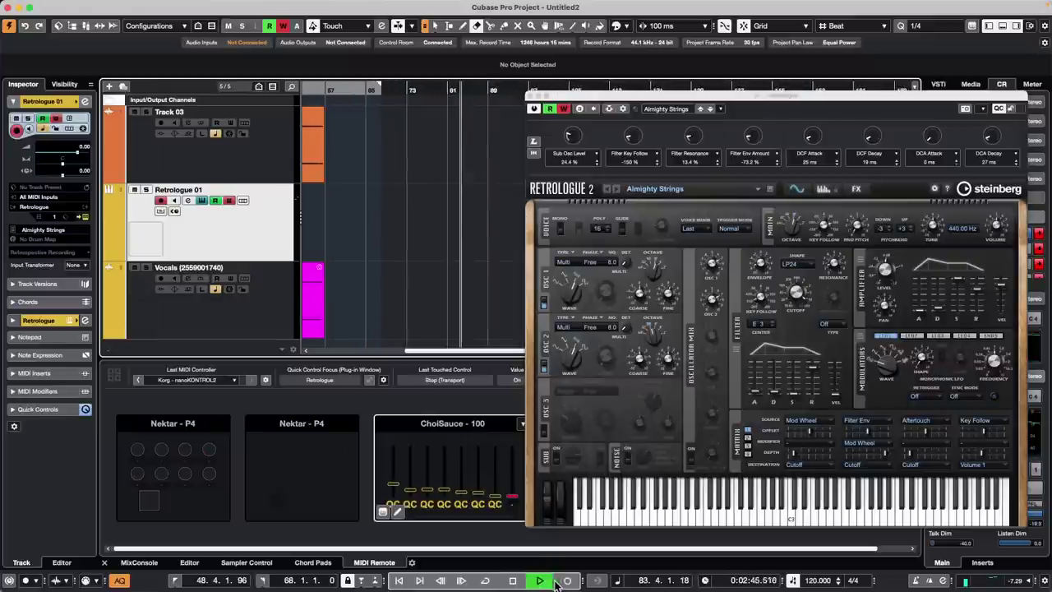
{"action": "left_click", "coordinate": [567, 580]}
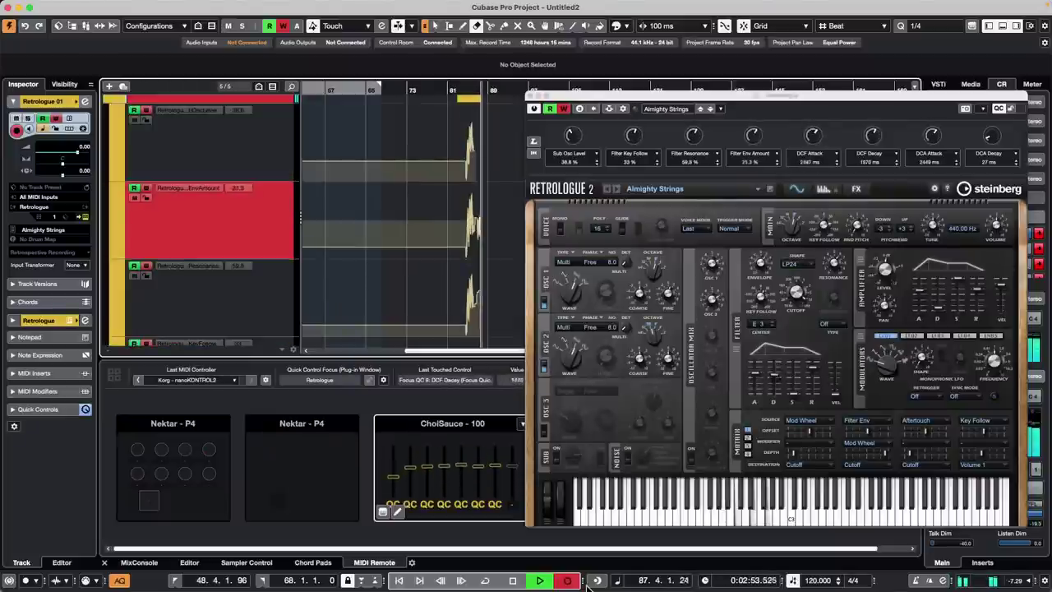
{"action": "key", "text": "space"}
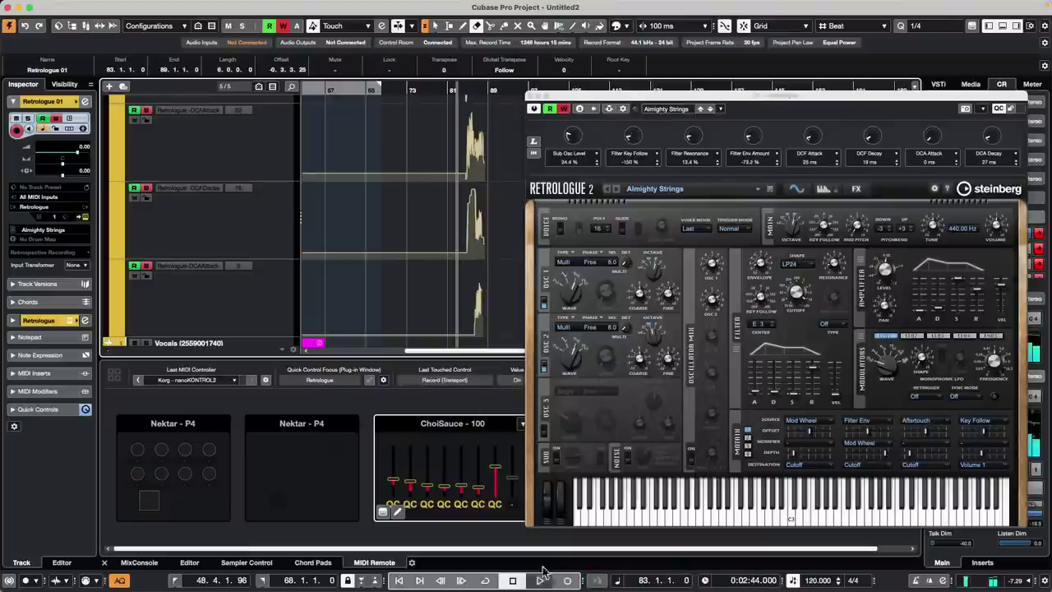
- Play back the new Retrologue 01 part with its automation, stop playback and close the Retrologue window
{"action": "scroll", "coordinate": [433, 189], "scroll_direction": "up", "scroll_amount": 6}
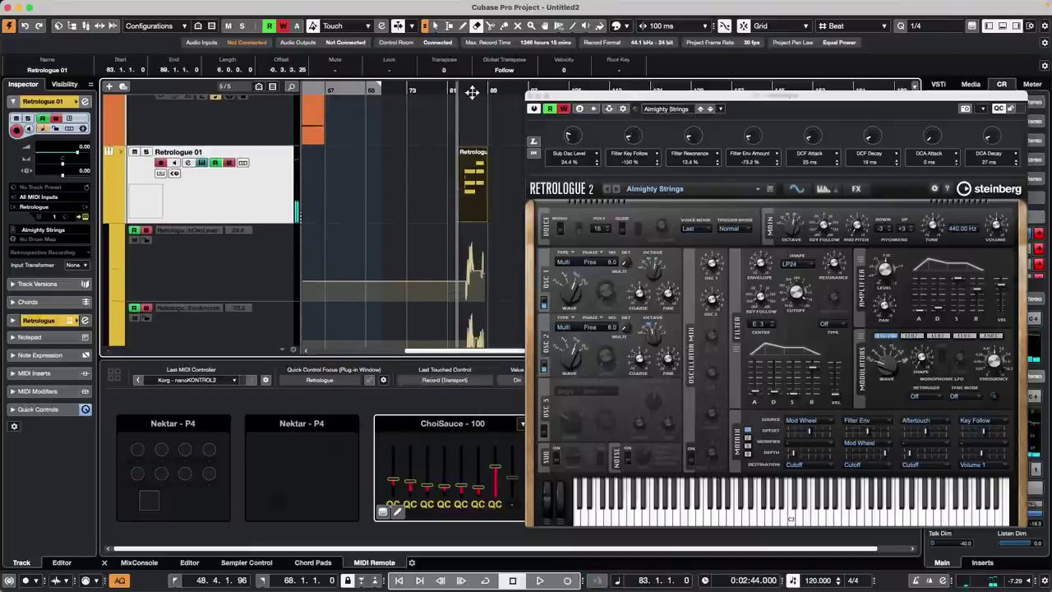
{"action": "left_click_drag", "start_coordinate": [473, 91], "coordinate": [485, 108]}
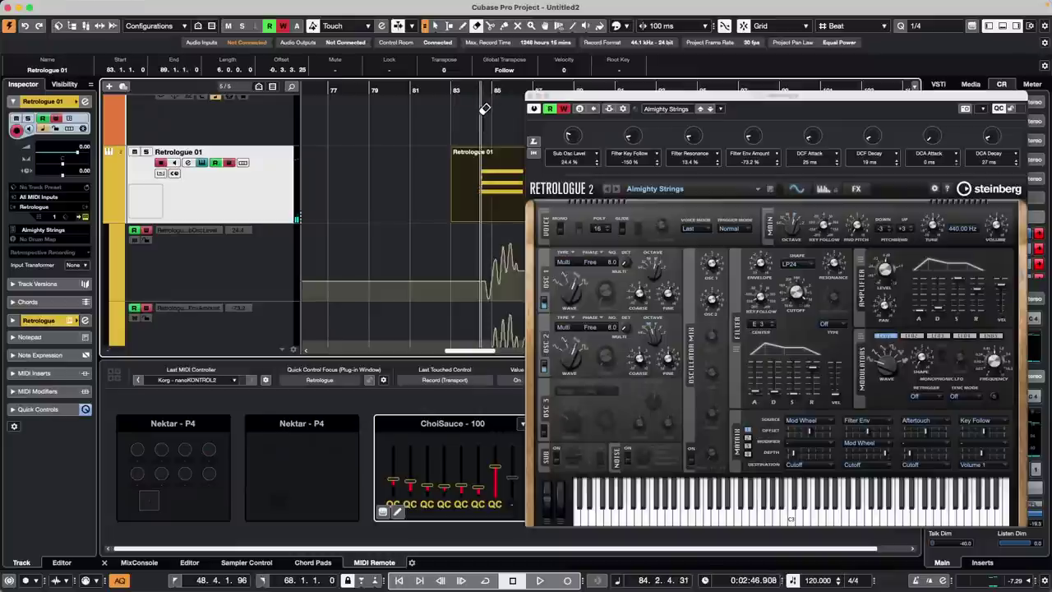
{"action": "key", "text": "space"}
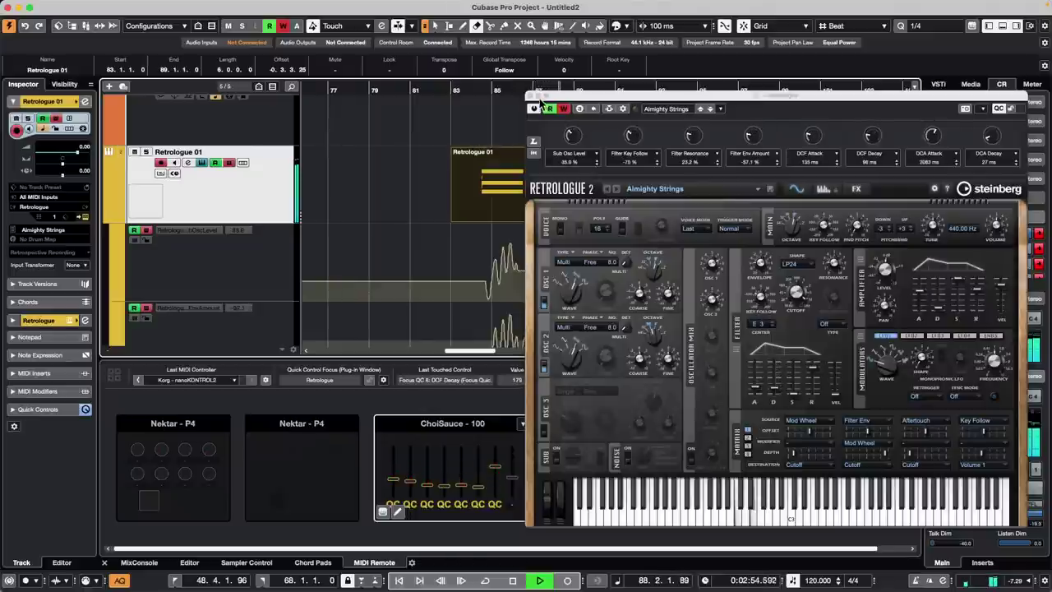
{"action": "key", "text": "space"}
{"action": "left_click", "coordinate": [531, 96]}
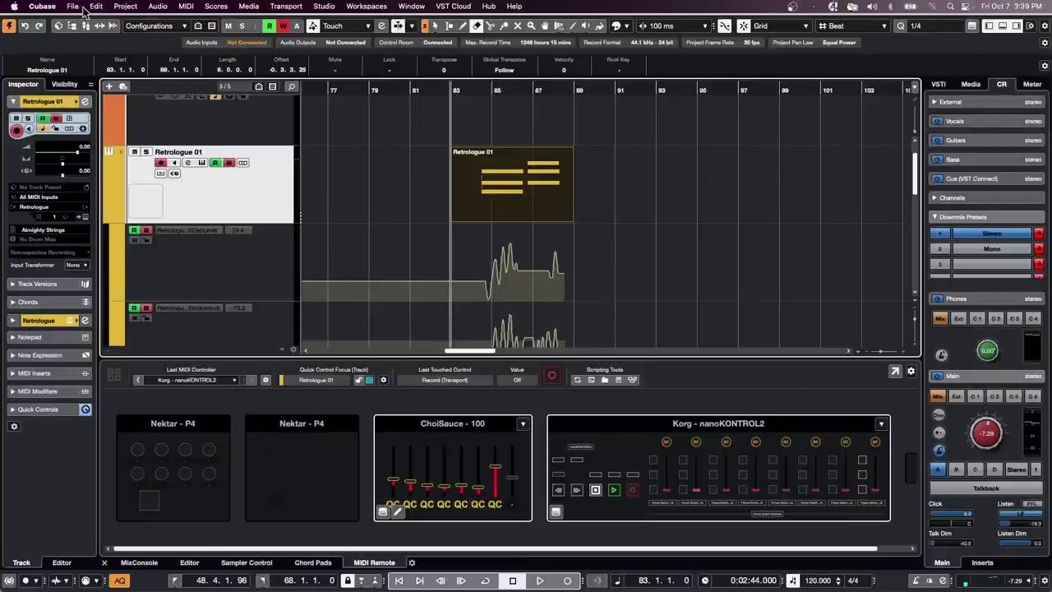
- Open the recent project "Amos Moses - GO-02.cpr" and activate it
{"action": "left_click", "coordinate": [75, 5]}
{"action": "mouse_move", "coordinate": [162, 240]}
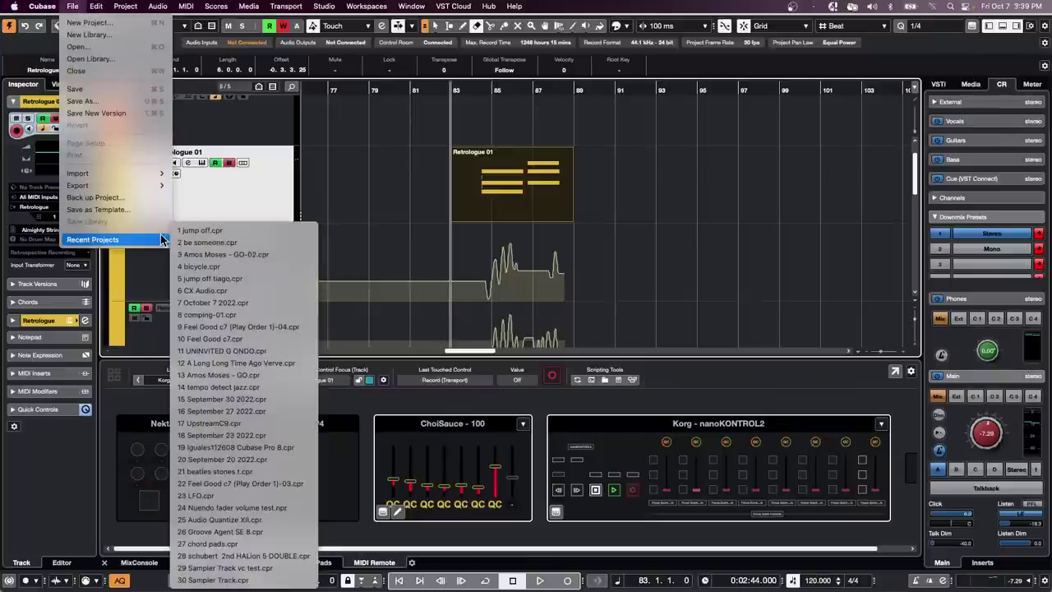
{"action": "left_click", "coordinate": [265, 254]}
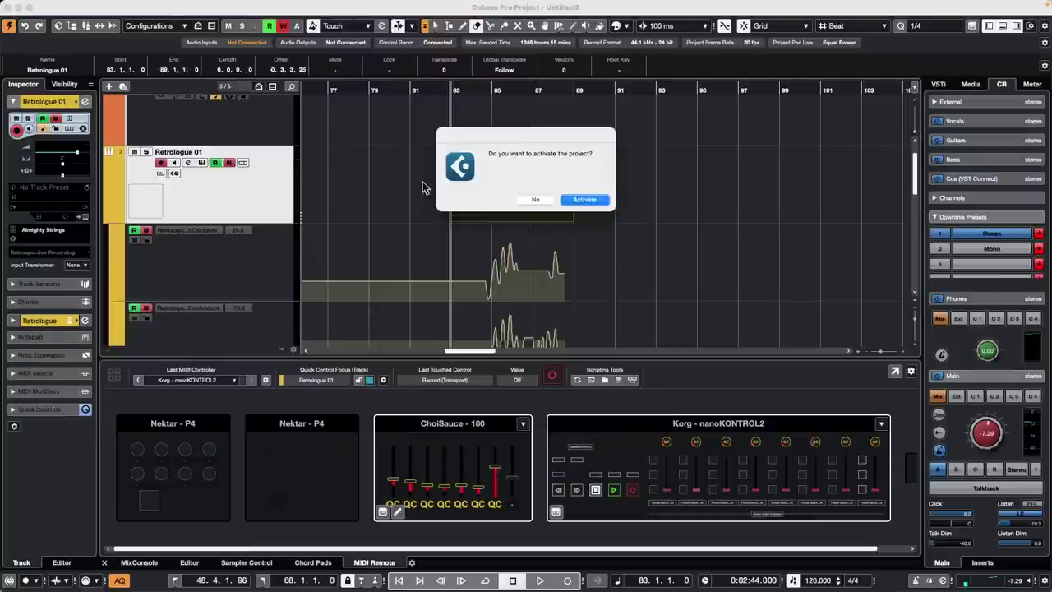
{"action": "left_click", "coordinate": [585, 200]}
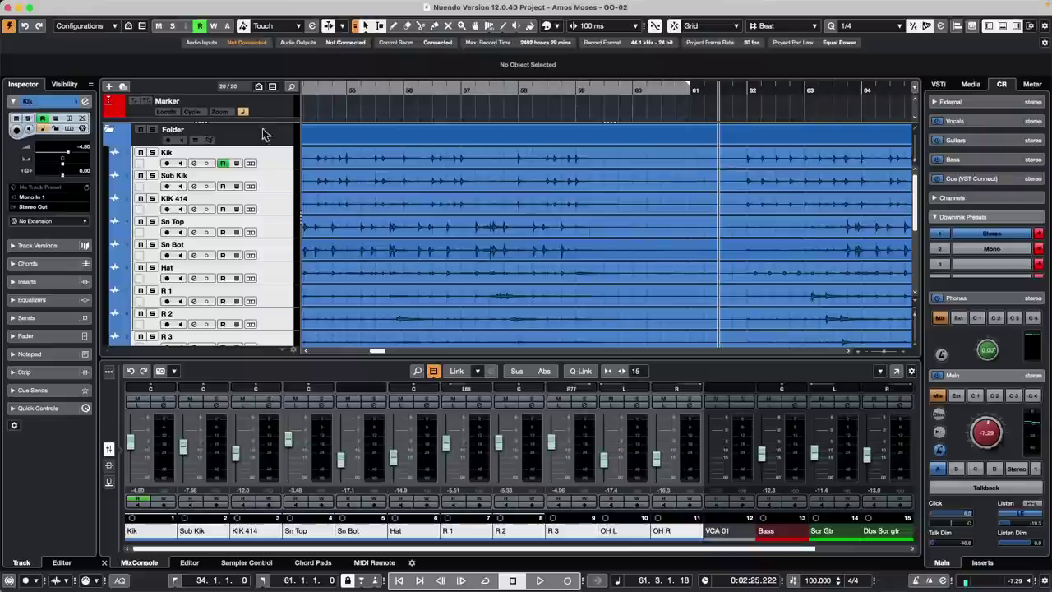
- Revert the Amos Moses - GO-02 project to its previously saved version
{"action": "left_click", "coordinate": [72, 6]}
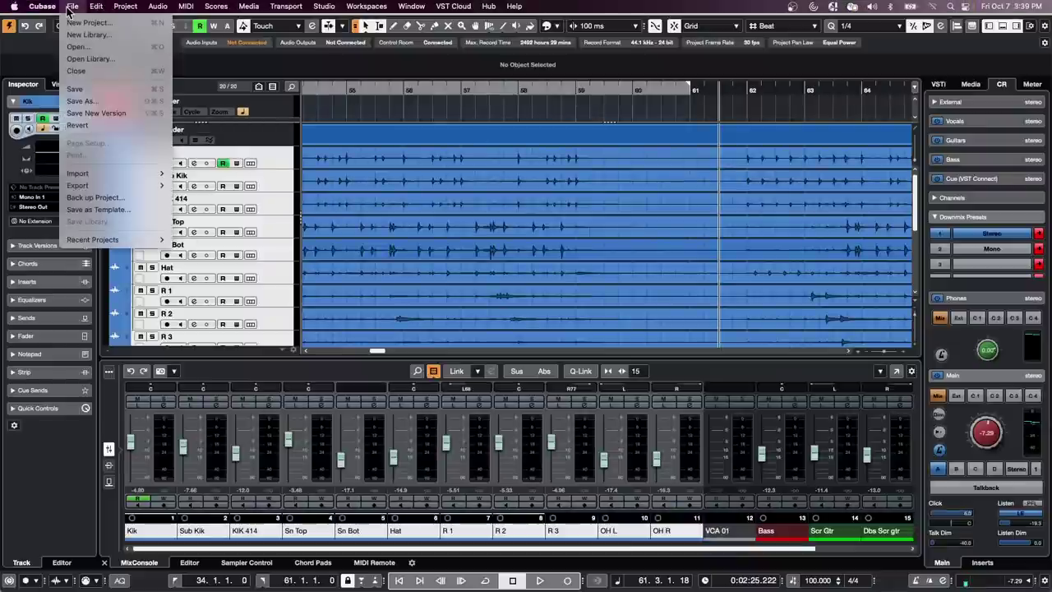
{"action": "left_click", "coordinate": [78, 125]}
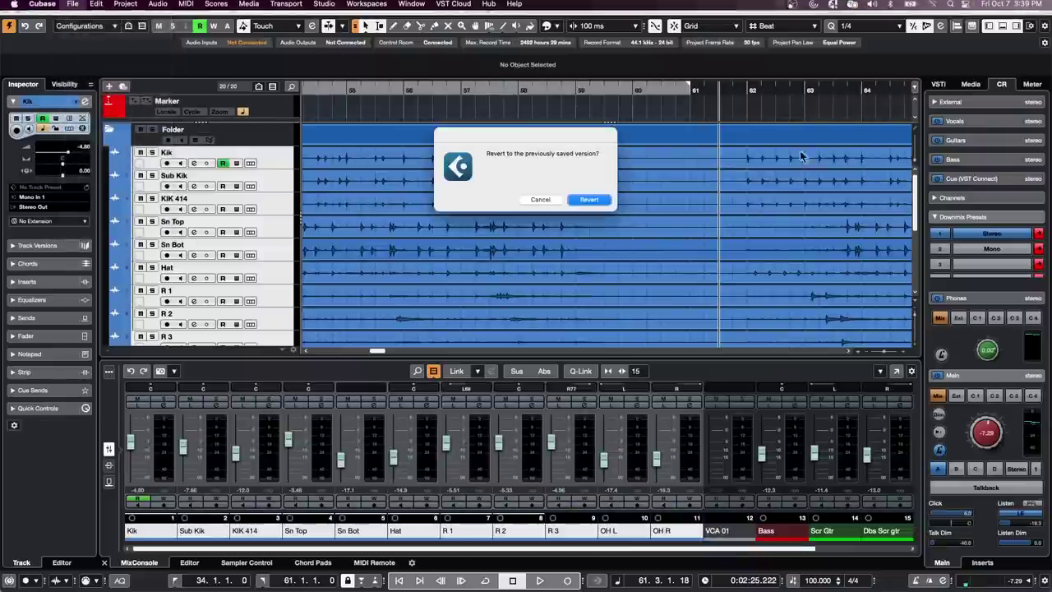
{"action": "left_click", "coordinate": [603, 201]}
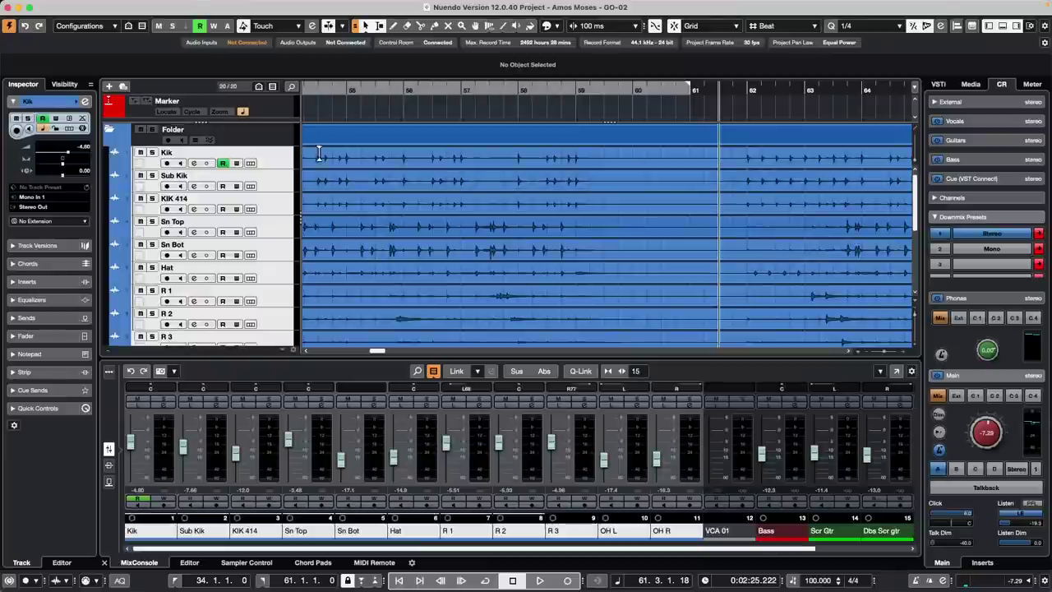
- Zoom the arrangement out to the whole song and start playback from about bar 9
{"action": "left_click", "coordinate": [349, 85]}
{"action": "left_click_drag", "start_coordinate": [329, 84], "coordinate": [342, 47]}
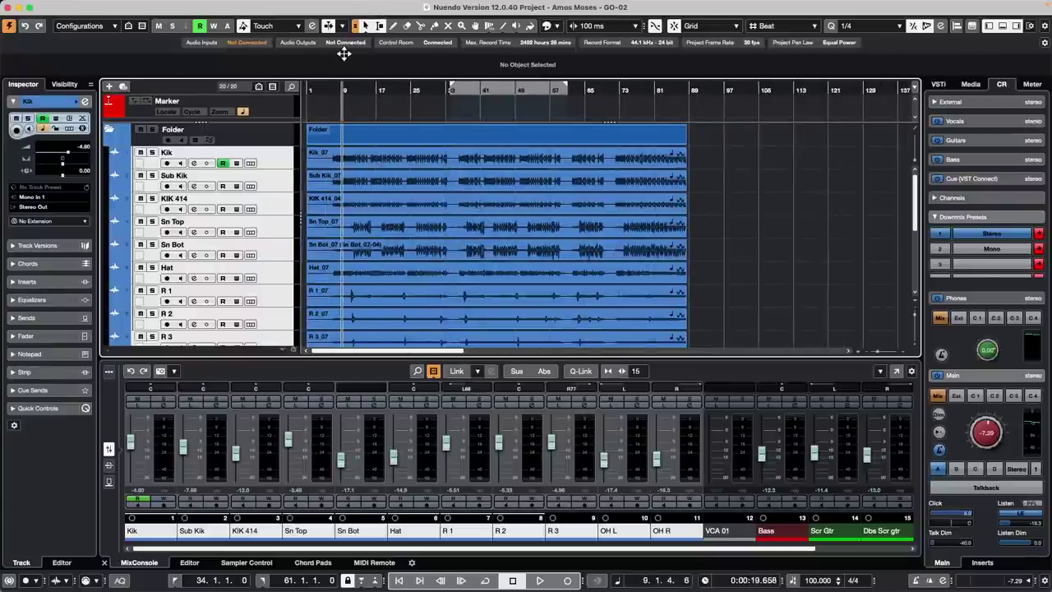
{"action": "key", "text": "space"}
- Select all drum tracks from Kik through OH R
{"action": "left_click", "coordinate": [279, 157]}
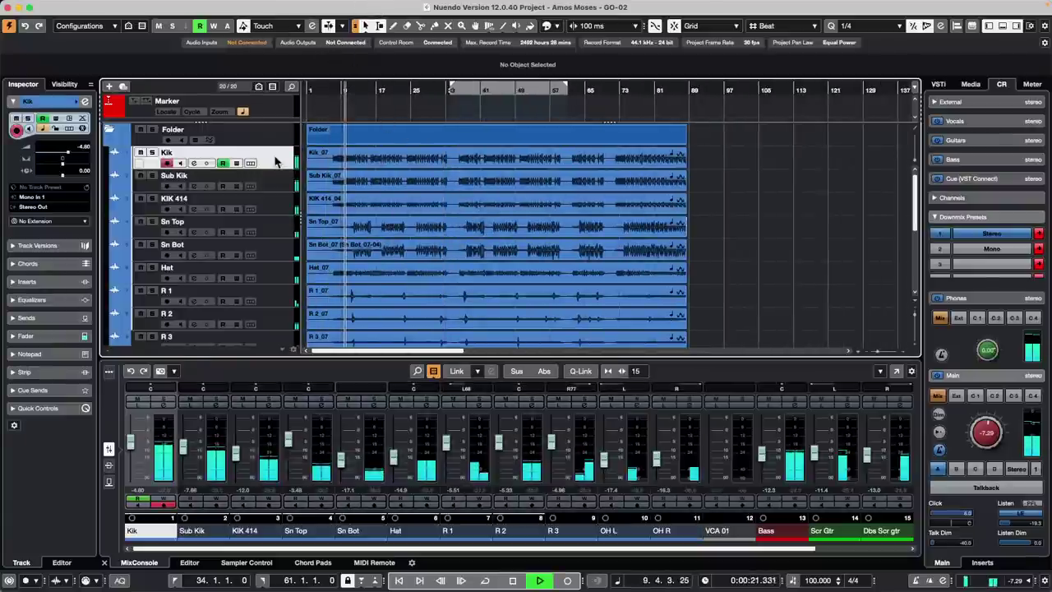
{"action": "scroll", "coordinate": [271, 246], "scroll_direction": "down", "scroll_amount": 2}
{"action": "scroll", "coordinate": [275, 271], "scroll_direction": "down", "scroll_amount": 2}
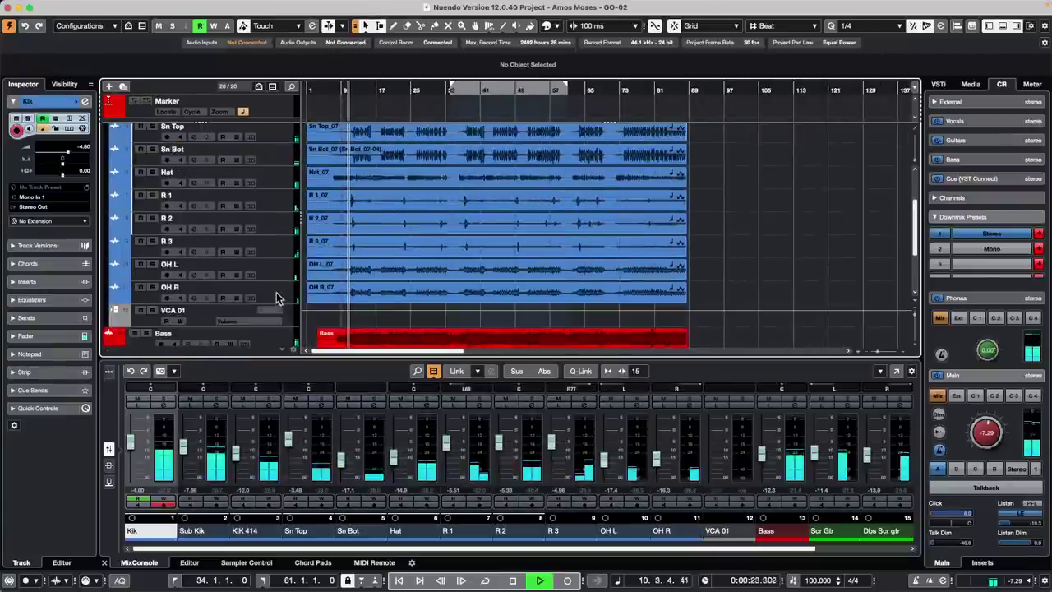
{"action": "left_click", "coordinate": [277, 297], "text": "shift"}
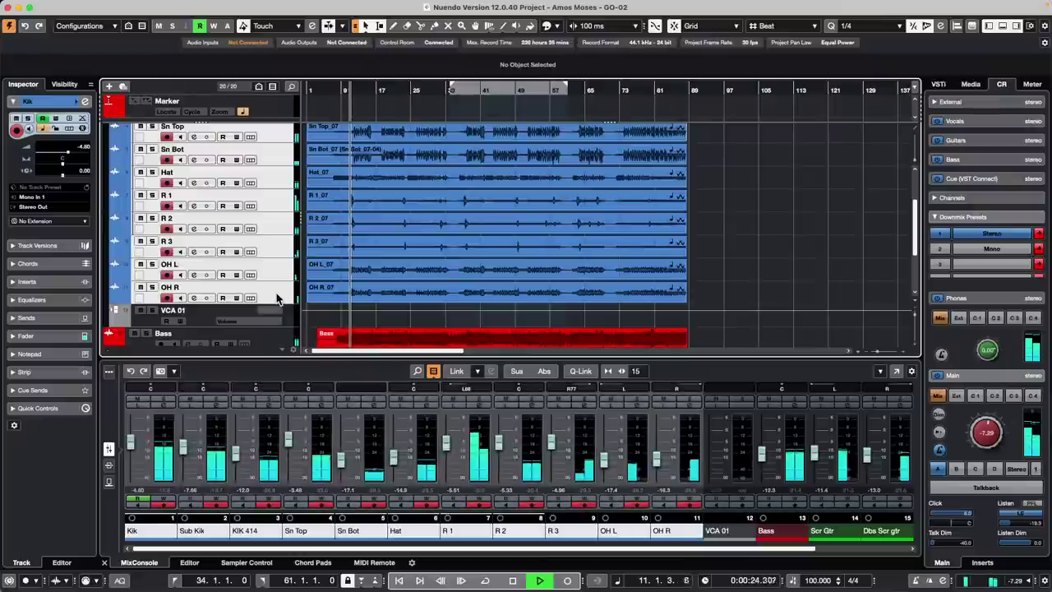
{"action": "right_click", "coordinate": [274, 183]}
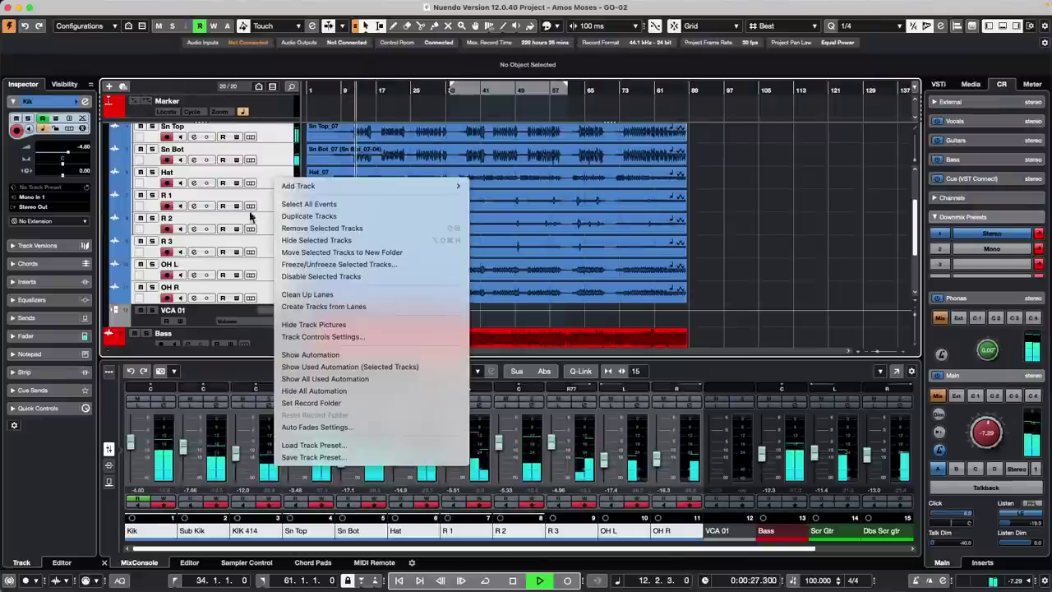
{"action": "left_click", "coordinate": [342, 251]}
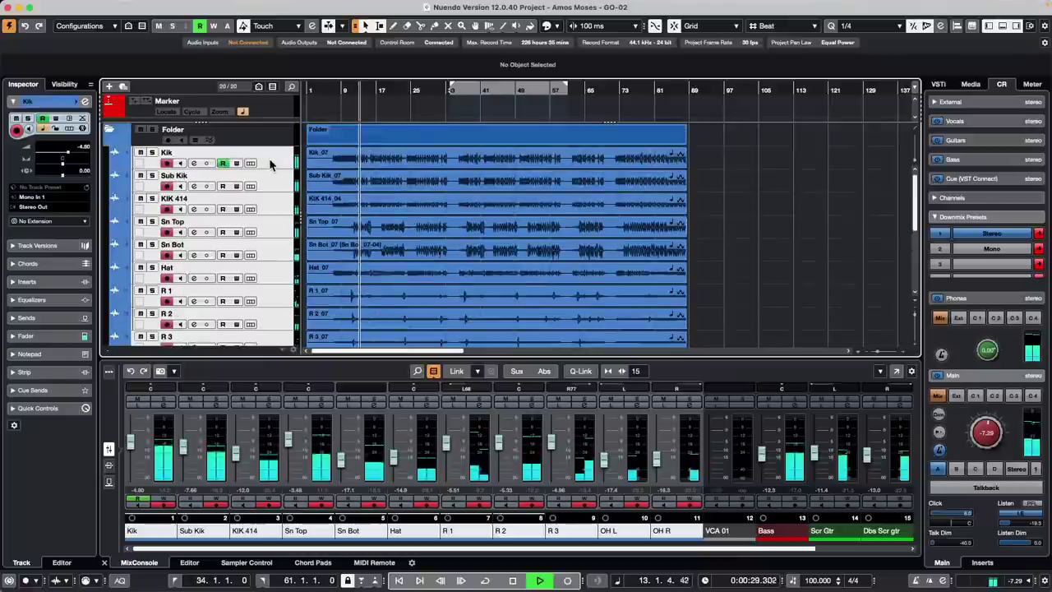
{"action": "scroll", "coordinate": [275, 171], "scroll_direction": "down", "scroll_amount": 5}
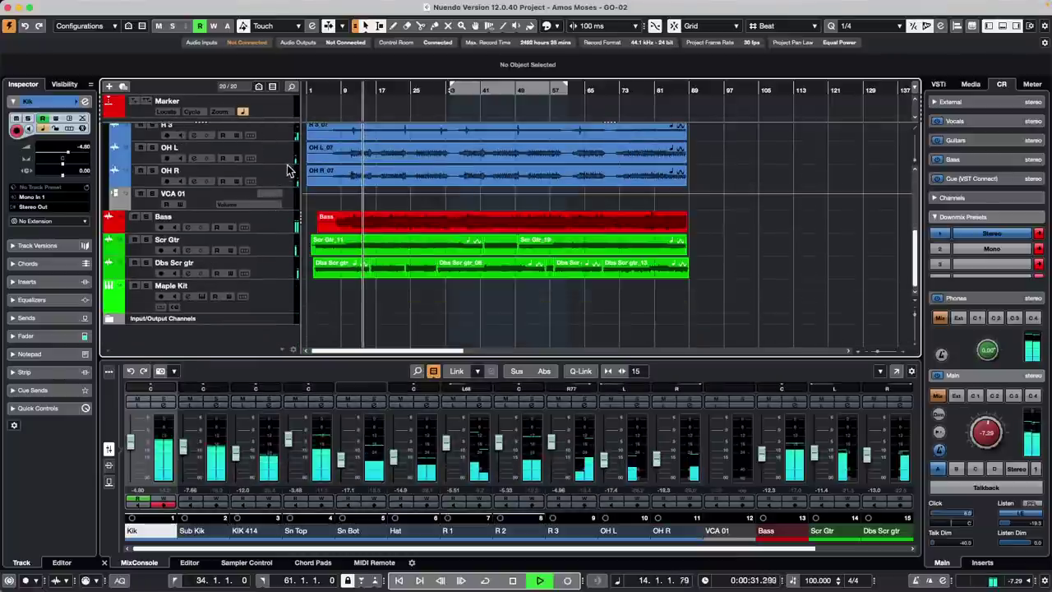
{"action": "scroll", "coordinate": [278, 182], "scroll_direction": "up", "scroll_amount": 5}
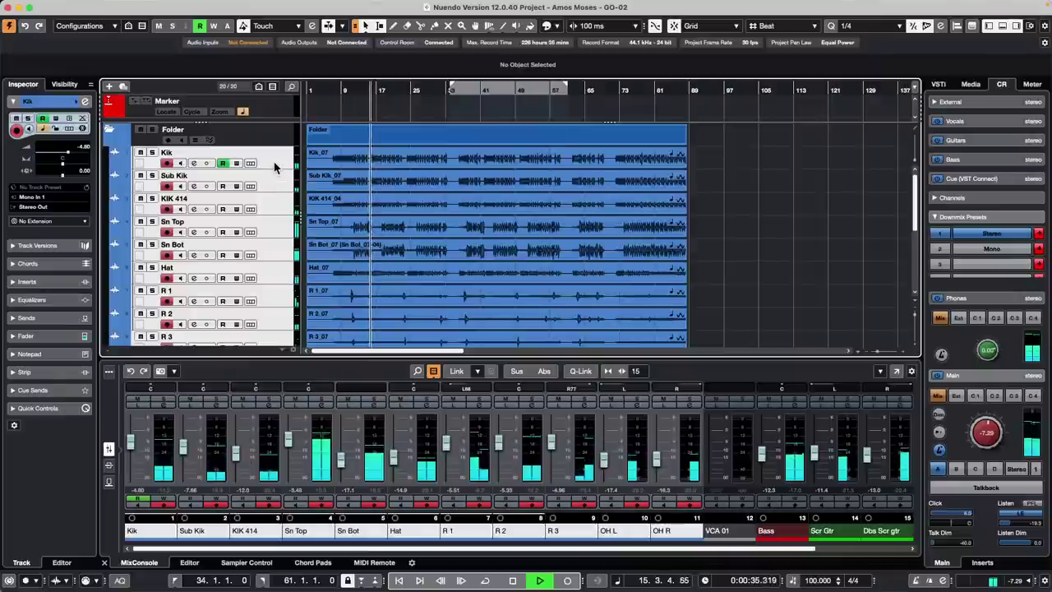
- Add a stereo REVelation FX channel to the selected drum channels, routed to Stereo Out and created outside the folder
{"action": "right_click", "coordinate": [277, 168]}
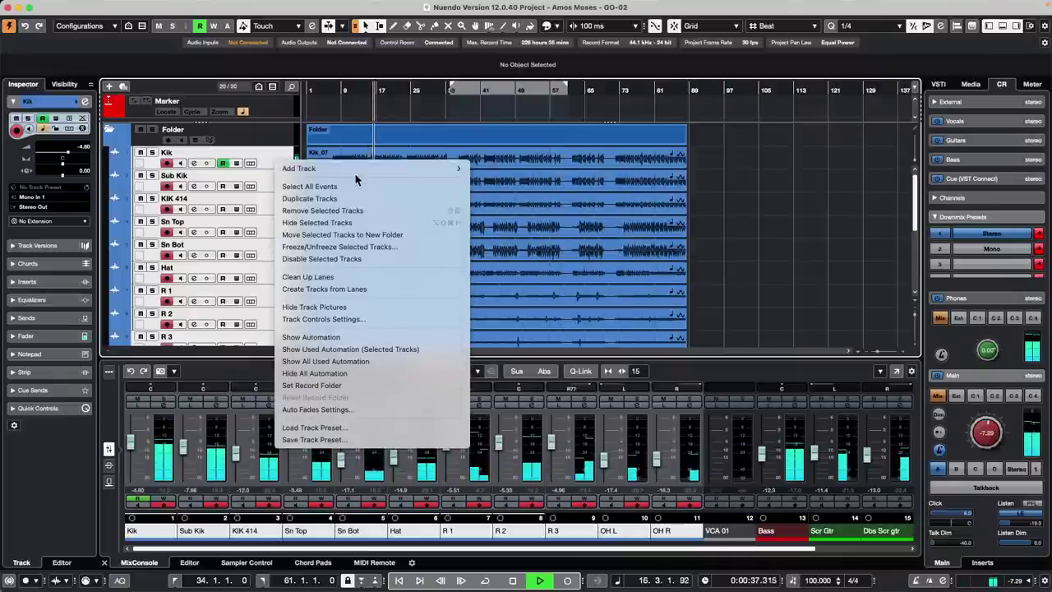
{"action": "mouse_move", "coordinate": [354, 165]}
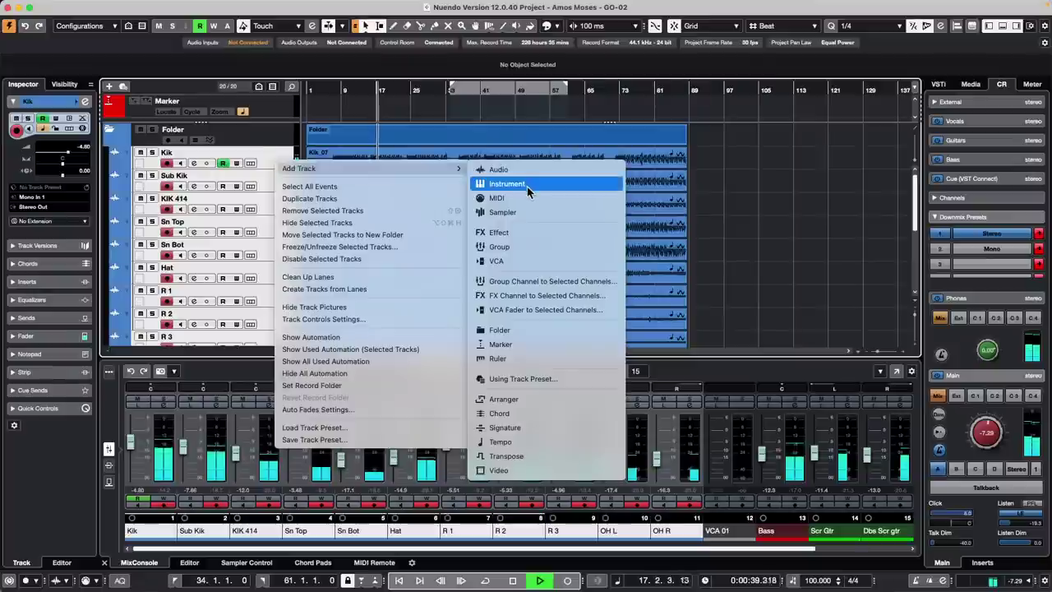
{"action": "left_click", "coordinate": [563, 297]}
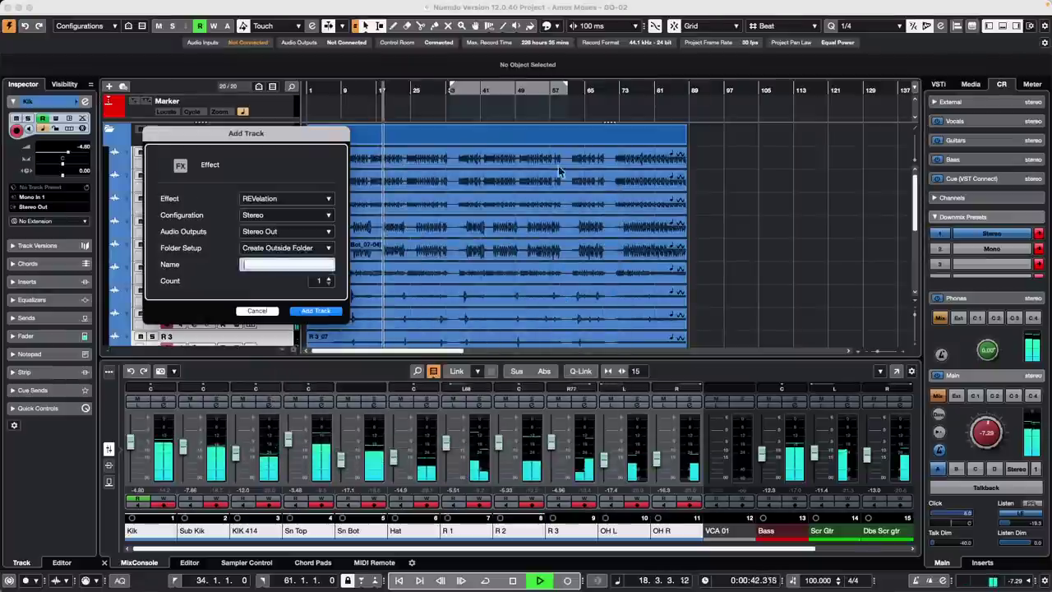
{"action": "left_click", "coordinate": [289, 200]}
{"action": "left_click", "coordinate": [216, 436]}
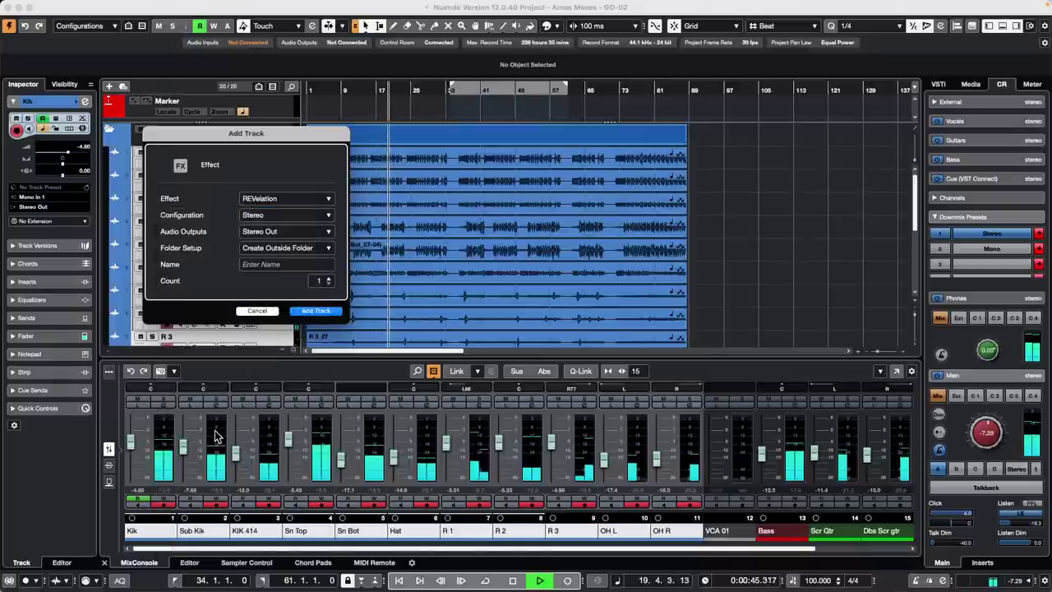
{"action": "left_click", "coordinate": [319, 310]}
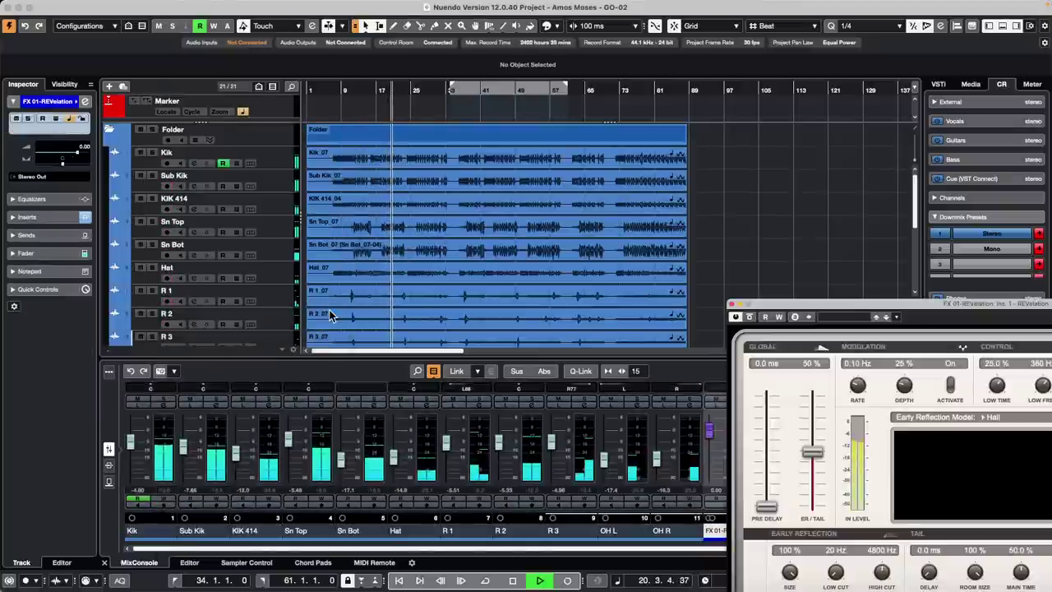
- Check the drum channels' sends, close the REVelation window and set the FX channel's fader to about -1.98 dB
{"action": "left_click", "coordinate": [109, 482]}
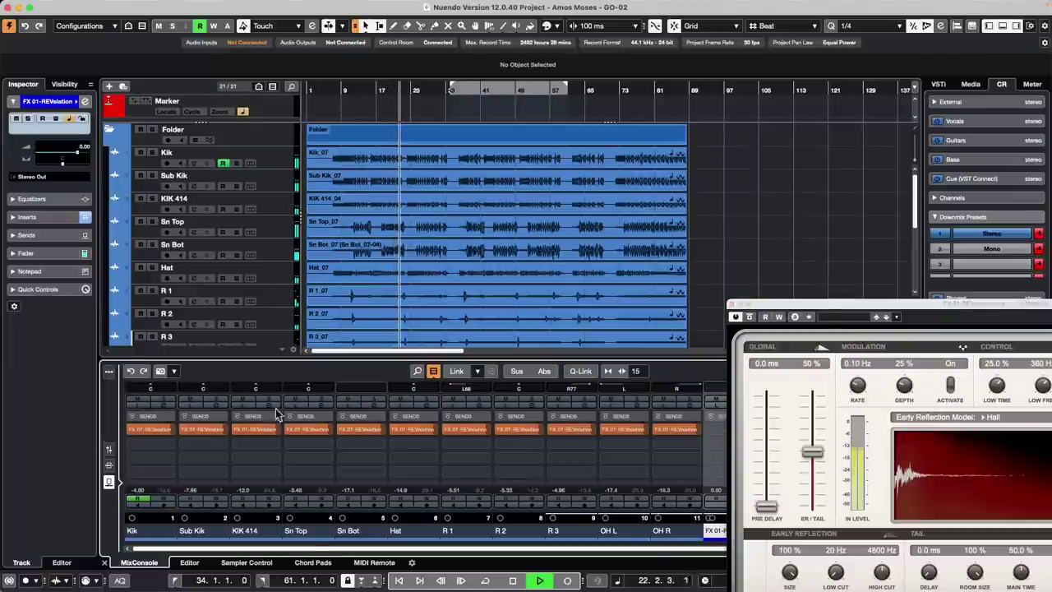
{"action": "left_click", "coordinate": [109, 449]}
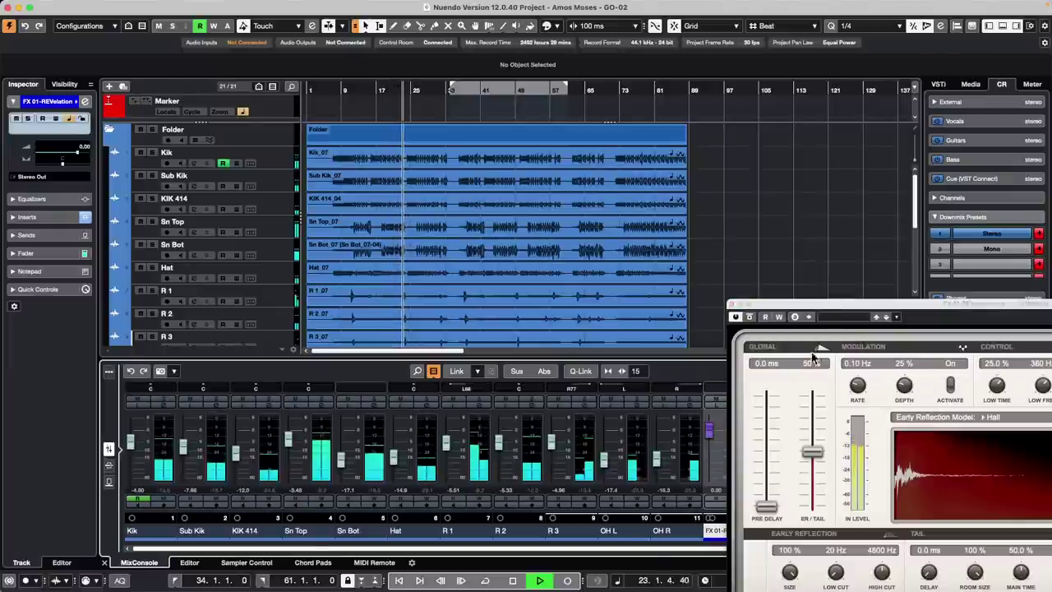
{"action": "left_click", "coordinate": [731, 305]}
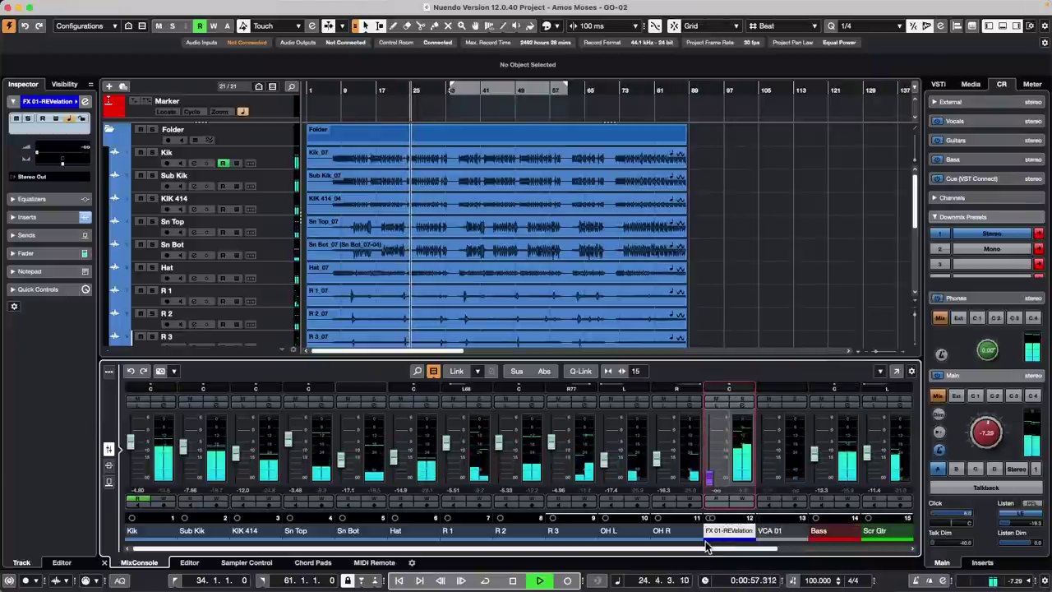
{"action": "left_click_drag", "start_coordinate": [709, 475], "coordinate": [715, 443]}
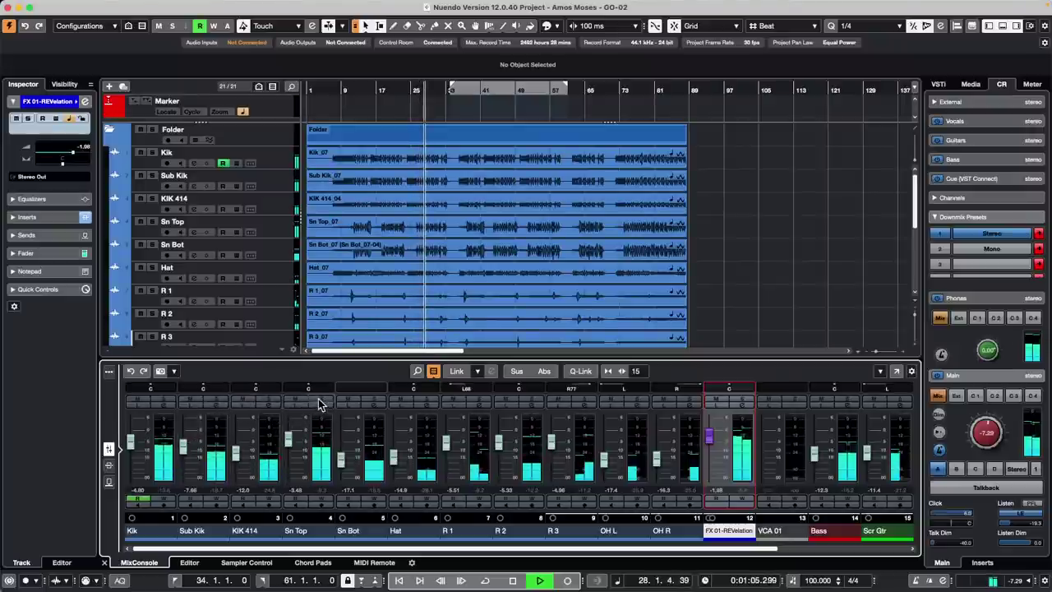
- Solo the Sn Top channel, check the sends in the mixer, and switch the solo to the Kik channel
{"action": "left_click", "coordinate": [321, 401]}
{"action": "left_click", "coordinate": [109, 481]}
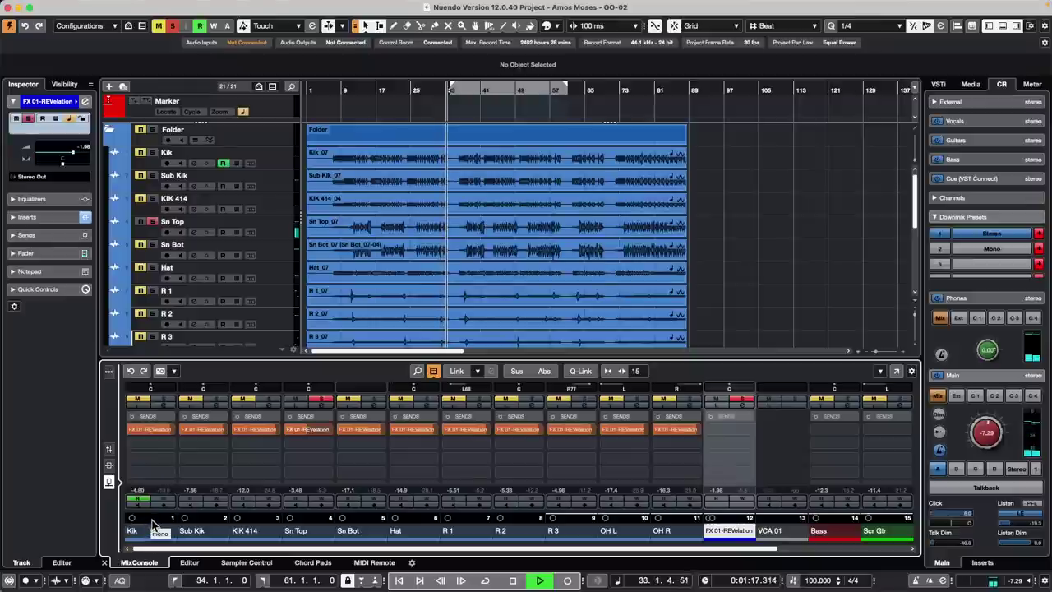
{"action": "left_click", "coordinate": [108, 448]}
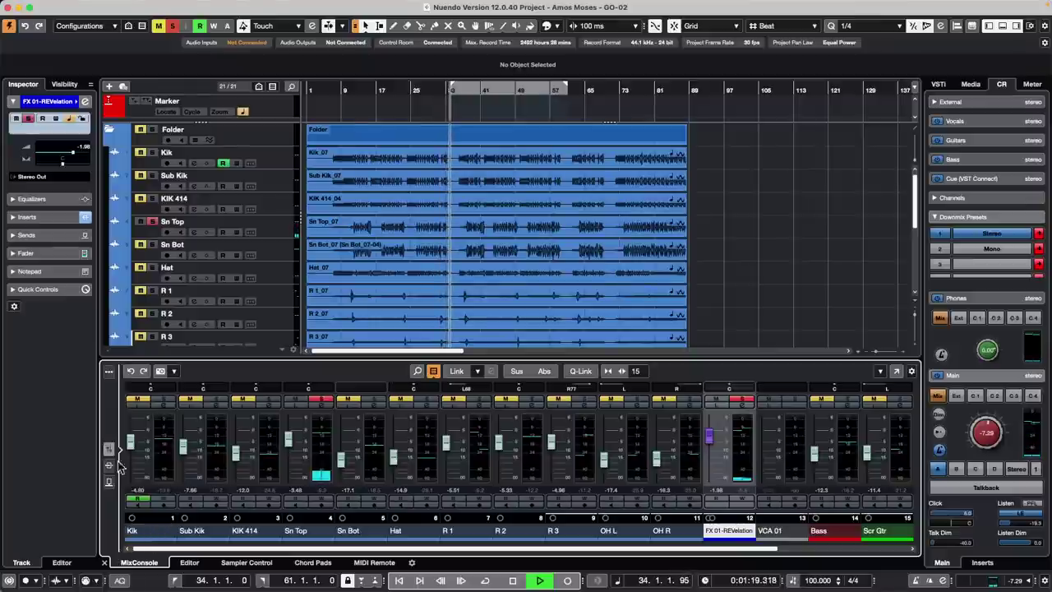
{"action": "left_click", "coordinate": [161, 475]}
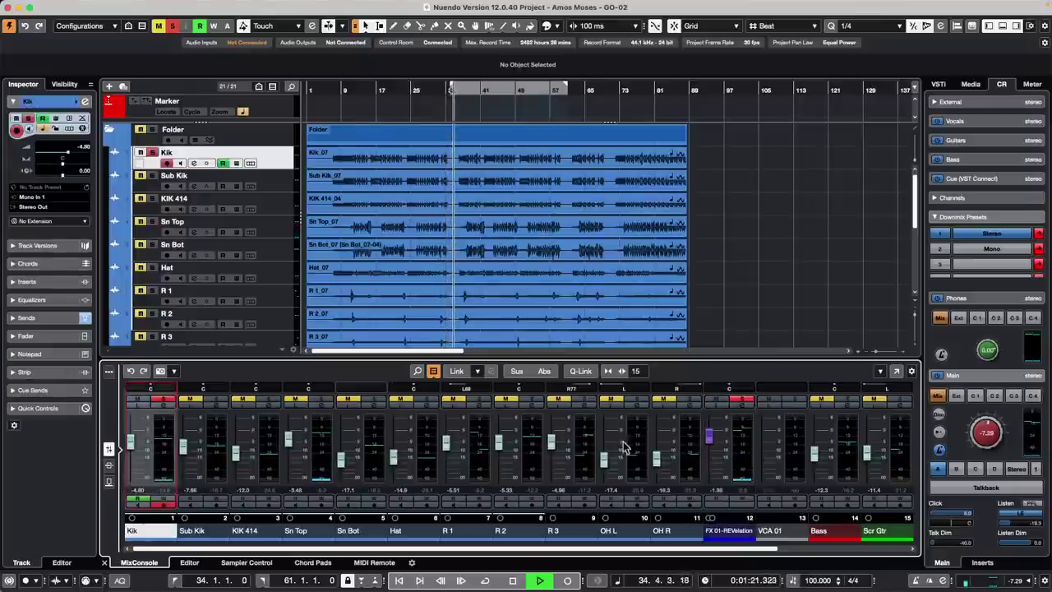
- Select and solo all drum channels from Kik through OH R, show their sends, and toggle Q-Link on and off
{"action": "left_click", "coordinate": [692, 455], "text": "shift"}
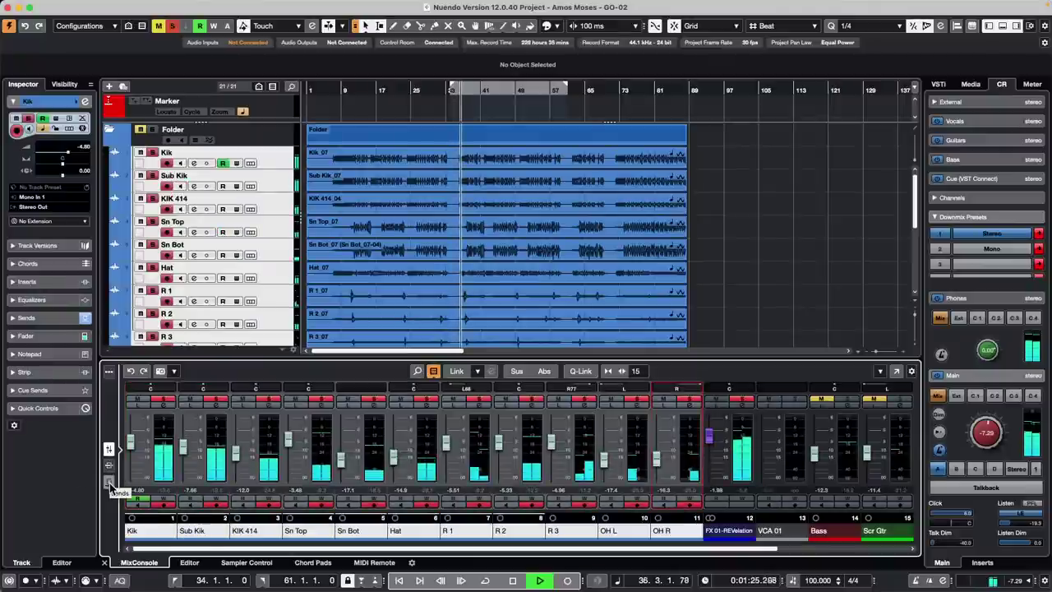
{"action": "left_click", "coordinate": [109, 483]}
{"action": "left_click", "coordinate": [580, 370]}
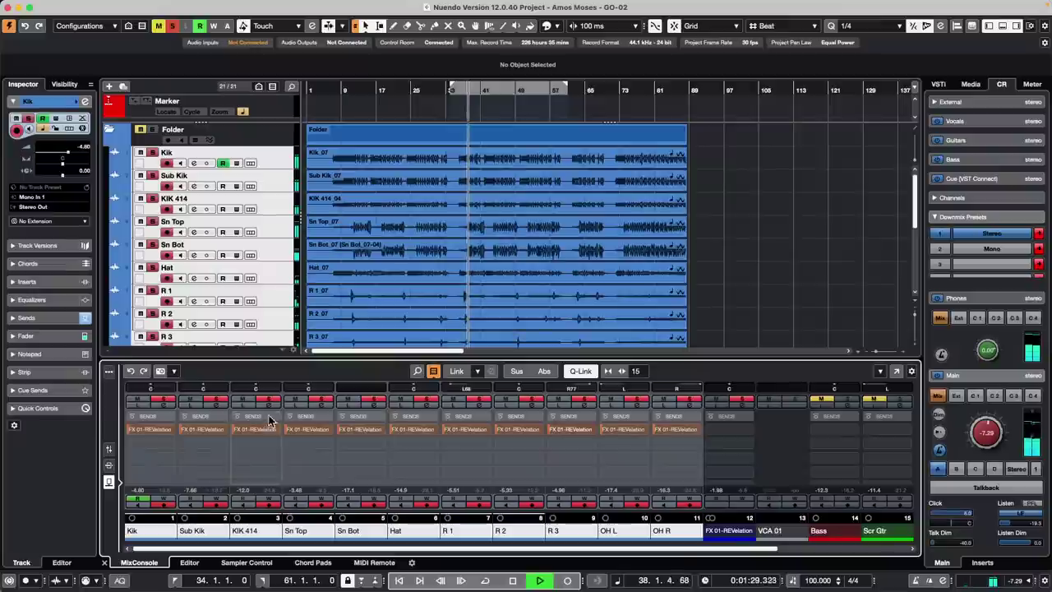
{"action": "left_click", "coordinate": [583, 371]}
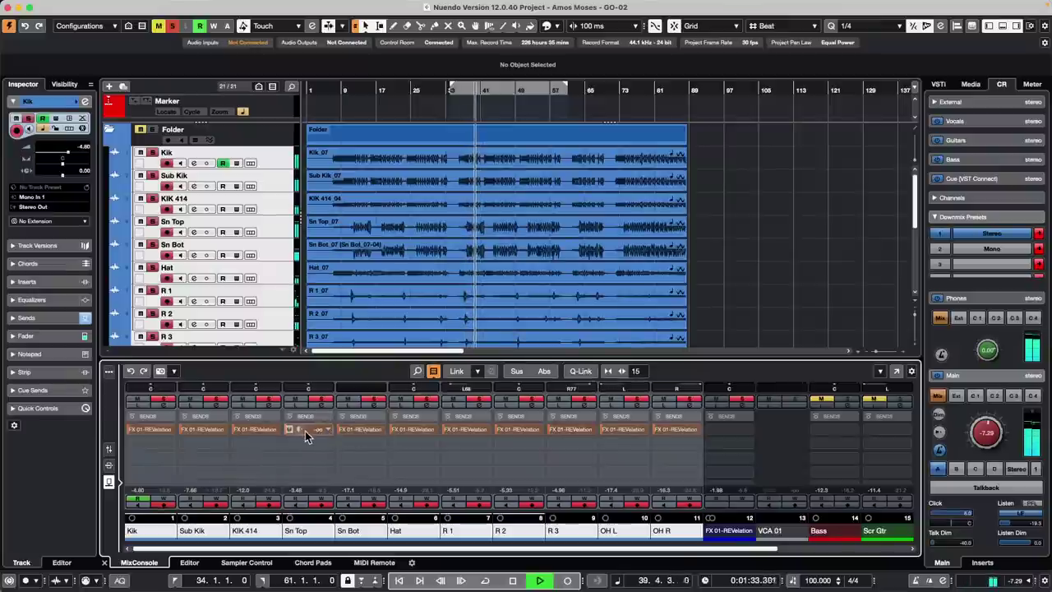
- Try raising the REVelation send on the Sn Top and Kik channels, return it to minimum, and stop playback
{"action": "left_click_drag", "start_coordinate": [312, 430], "coordinate": [317, 432]}
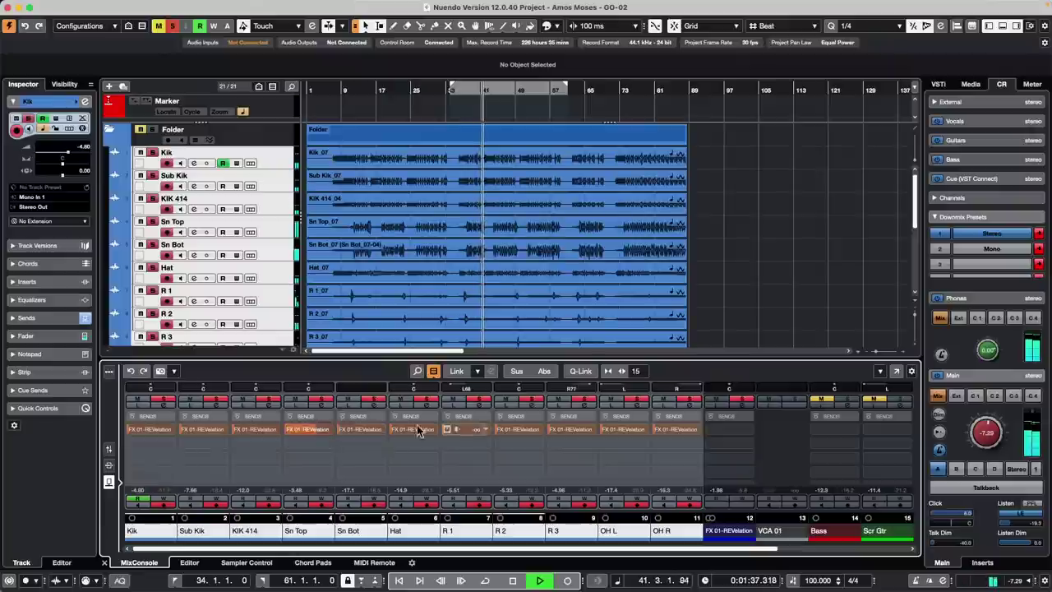
{"action": "left_click_drag", "start_coordinate": [151, 430], "coordinate": [104, 442]}
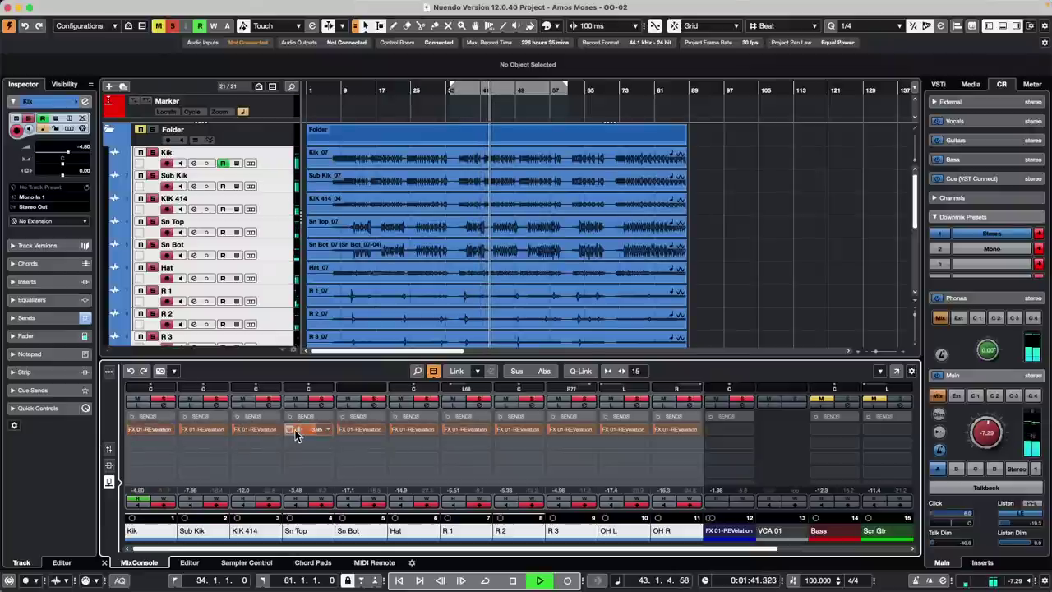
{"action": "mouse_move", "coordinate": [294, 430]}
{"action": "left_mouse_down"}
{"action": "mouse_move", "coordinate": [200, 437]}
{"action": "mouse_move", "coordinate": [343, 423]}
{"action": "mouse_move", "coordinate": [230, 446]}
{"action": "mouse_move", "coordinate": [294, 435]}
{"action": "left_mouse_up"}
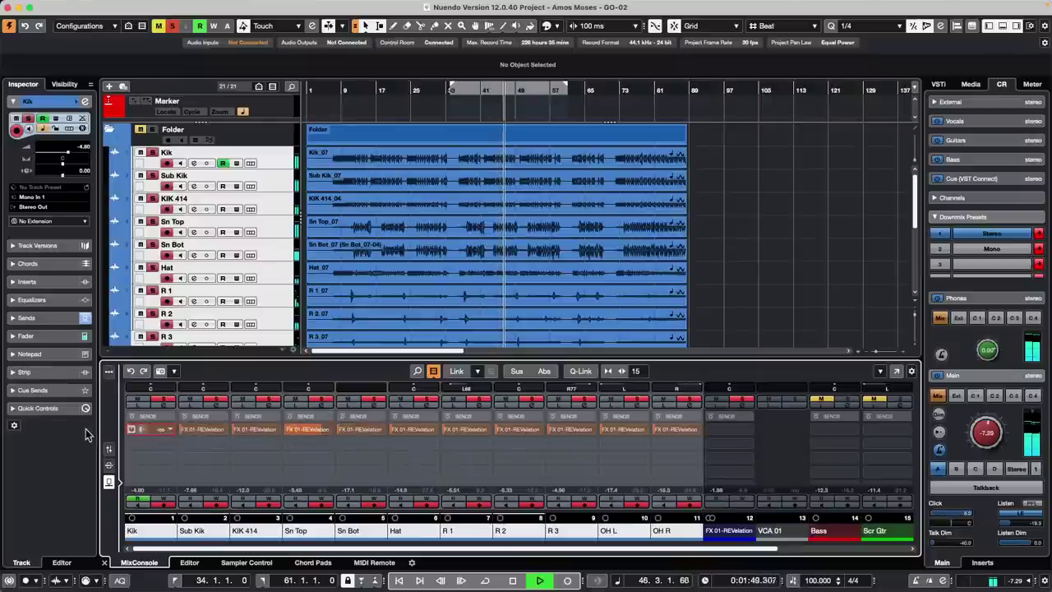
{"action": "left_click_drag", "start_coordinate": [393, 429], "coordinate": [185, 434]}
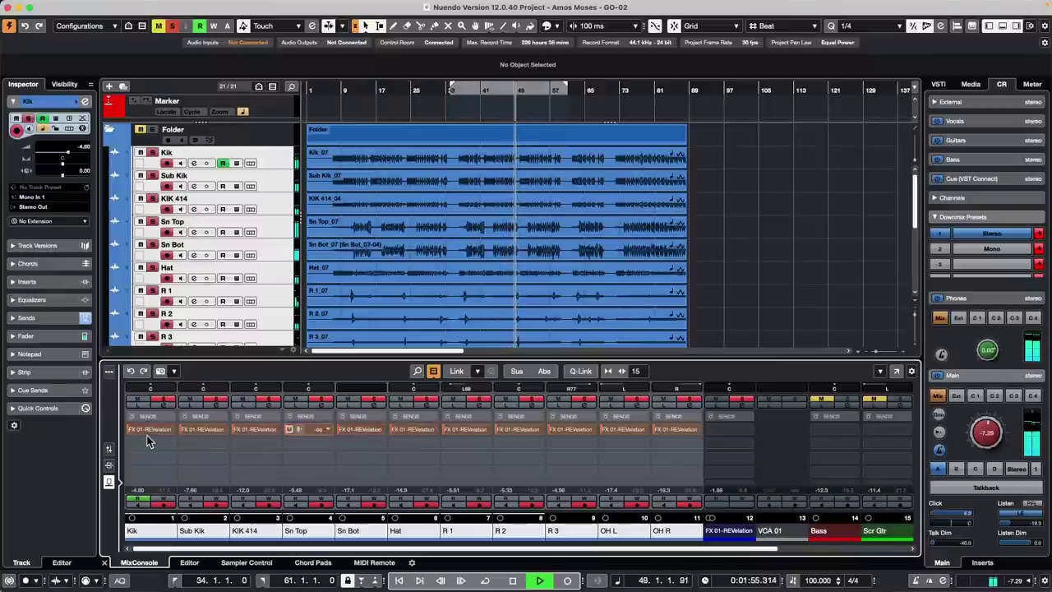
{"action": "key", "text": "space"}
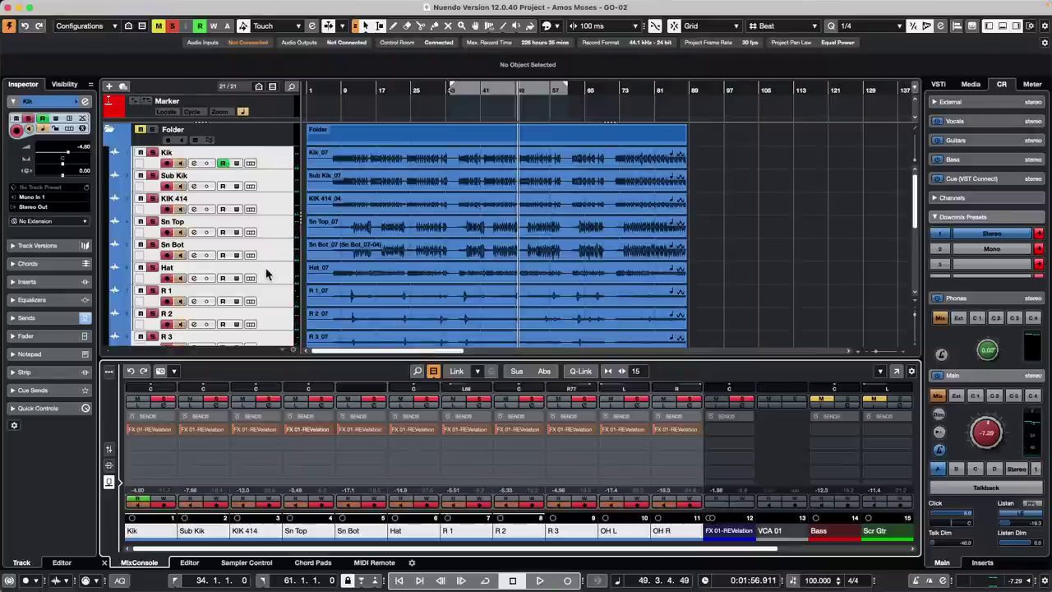
{"action": "right_click", "coordinate": [280, 159]}
{"action": "mouse_move", "coordinate": [281, 164]}
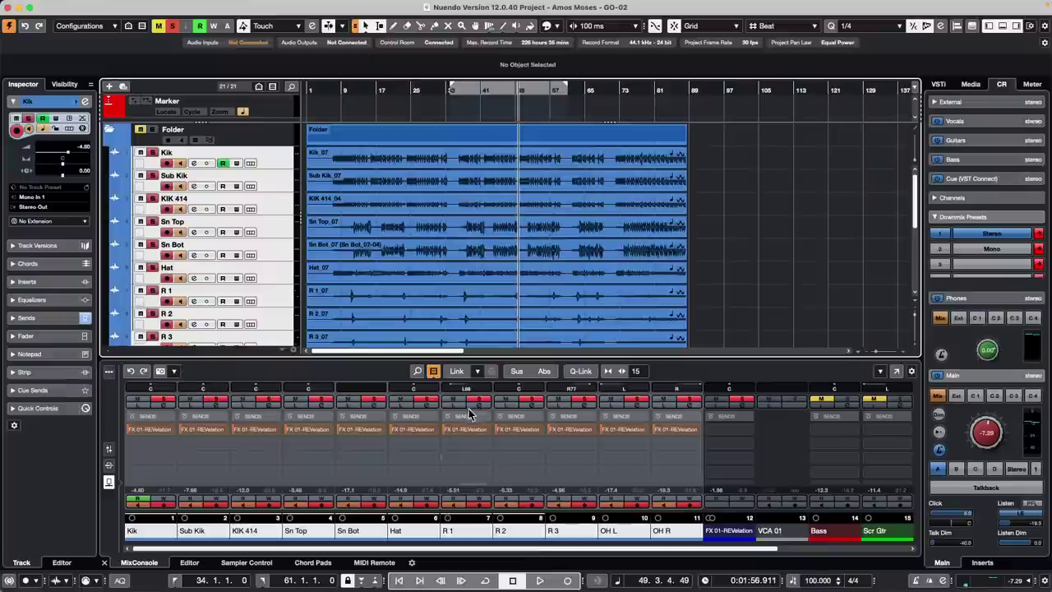
- Show the faders and link the Hat and R 1 channels in a group named "1 Volume" with volume, sends, routing and selection
{"action": "left_click", "coordinate": [108, 449]}
{"action": "left_click", "coordinate": [427, 444]}
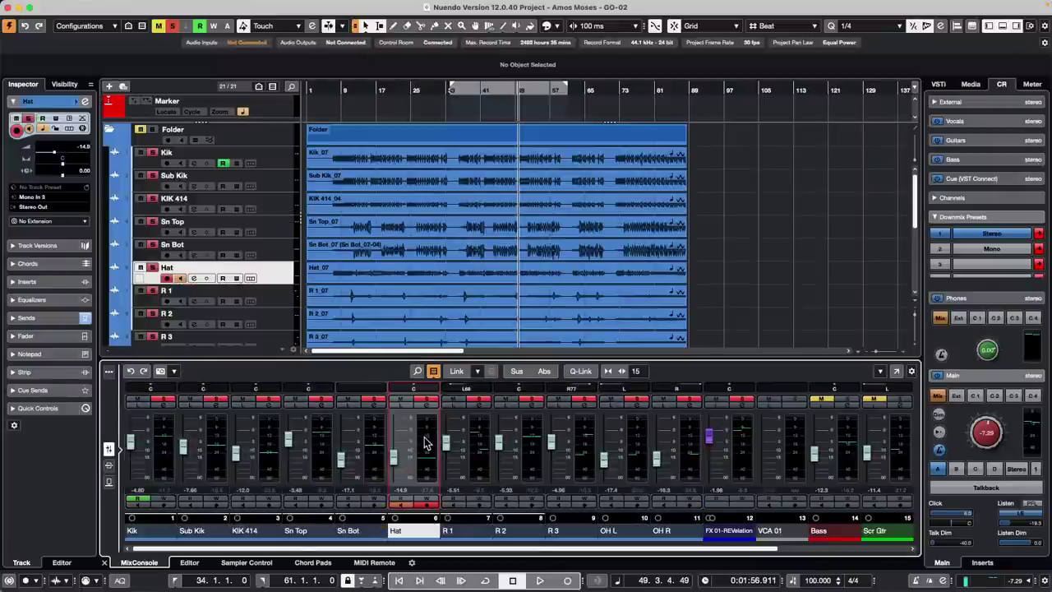
{"action": "left_click", "coordinate": [484, 439], "text": "shift"}
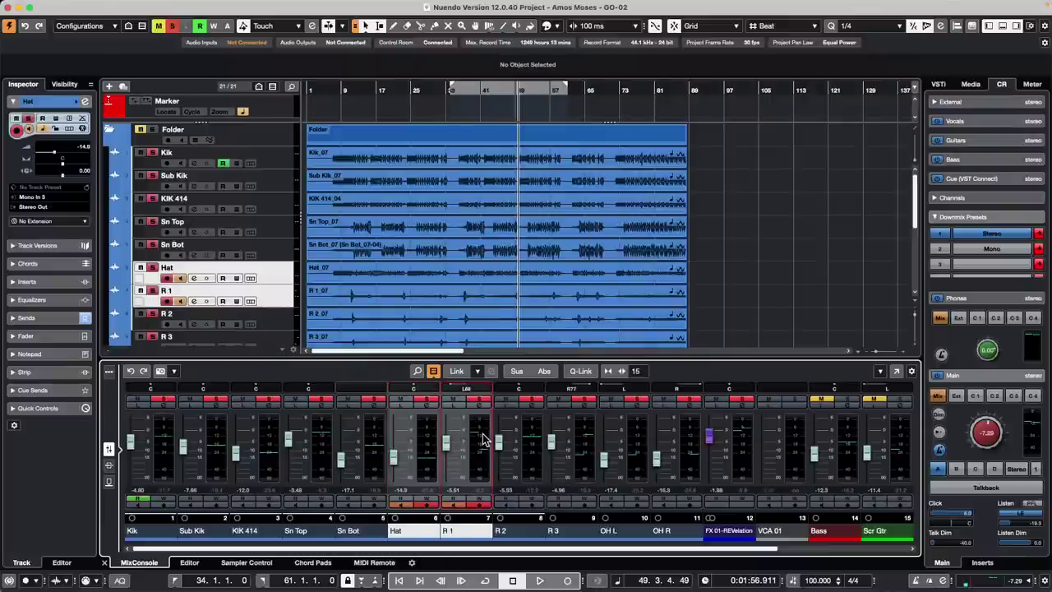
{"action": "left_click", "coordinate": [454, 371]}
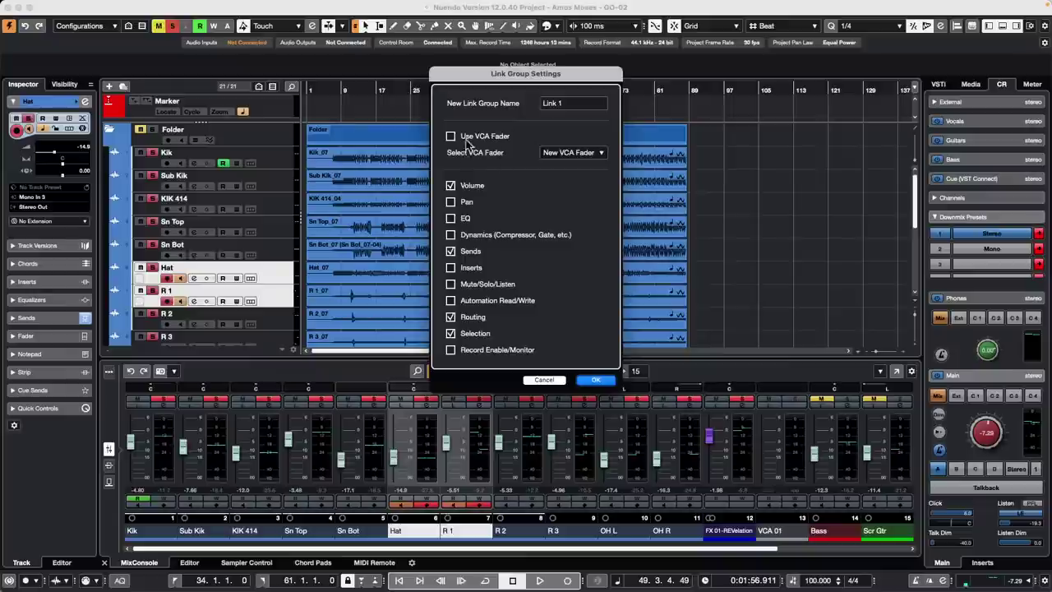
{"action": "left_click", "coordinate": [575, 106]}
{"action": "type", "text": "1"}
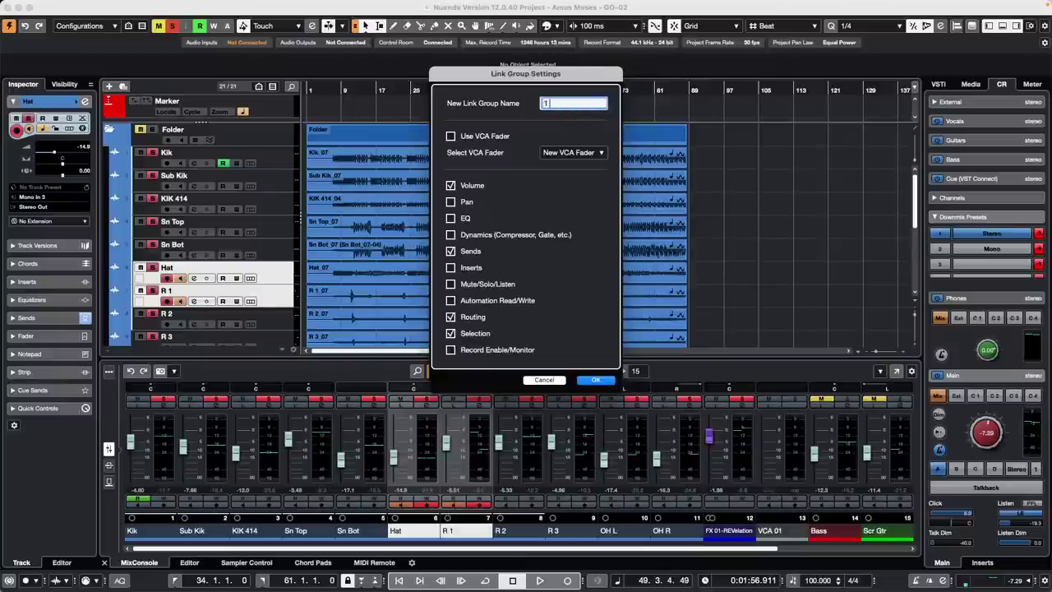
{"action": "type", "text": " Volume"}
{"action": "key", "text": "Return"}
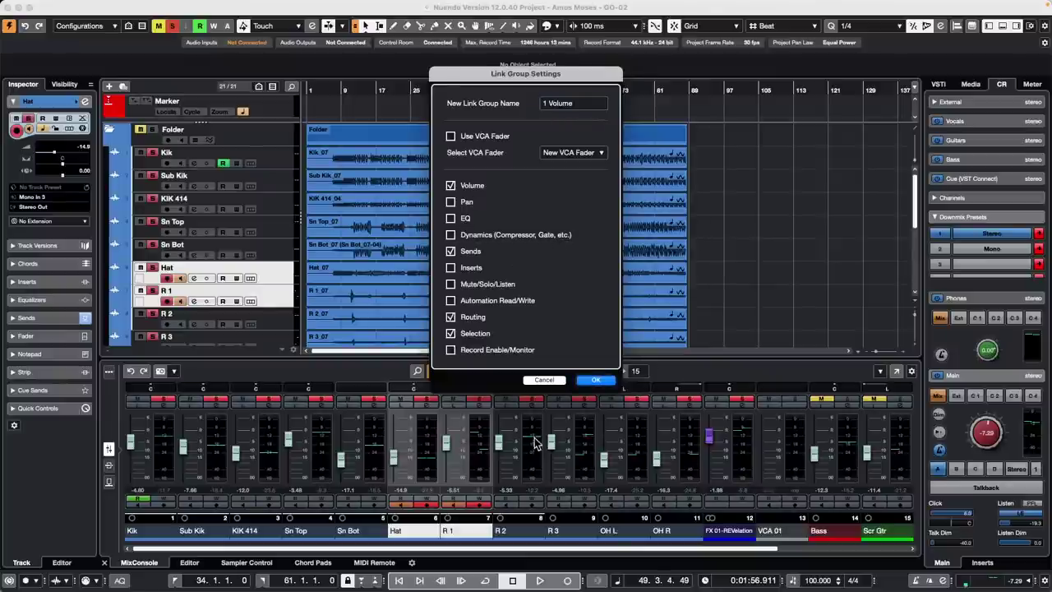
{"action": "left_click", "coordinate": [598, 380]}
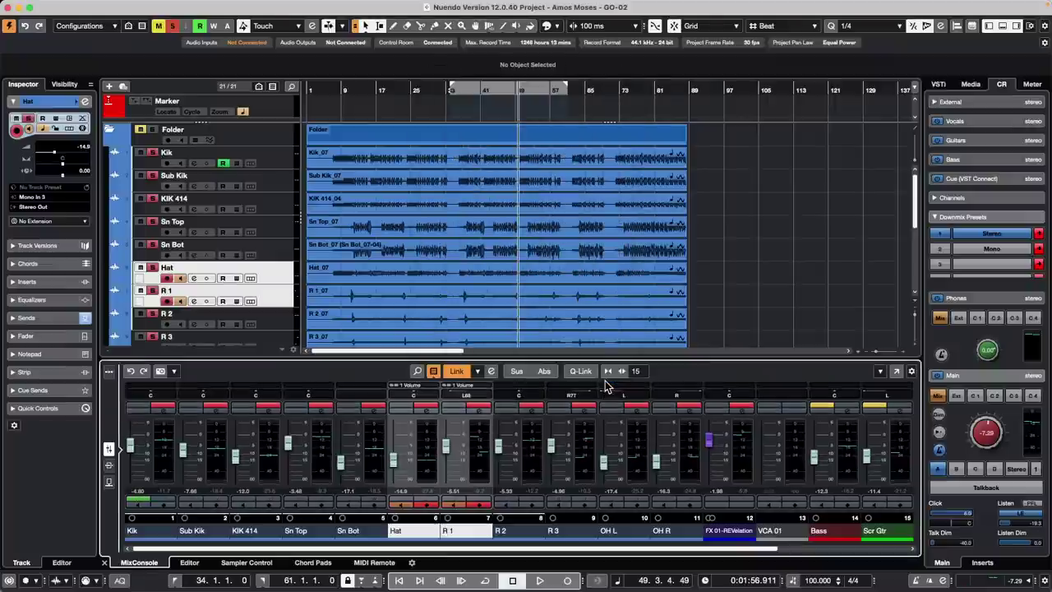
- Add R 2 to the channel selection, check the link commands for Hat, and unlink the selected channels
{"action": "left_click", "coordinate": [536, 446], "text": "shift"}
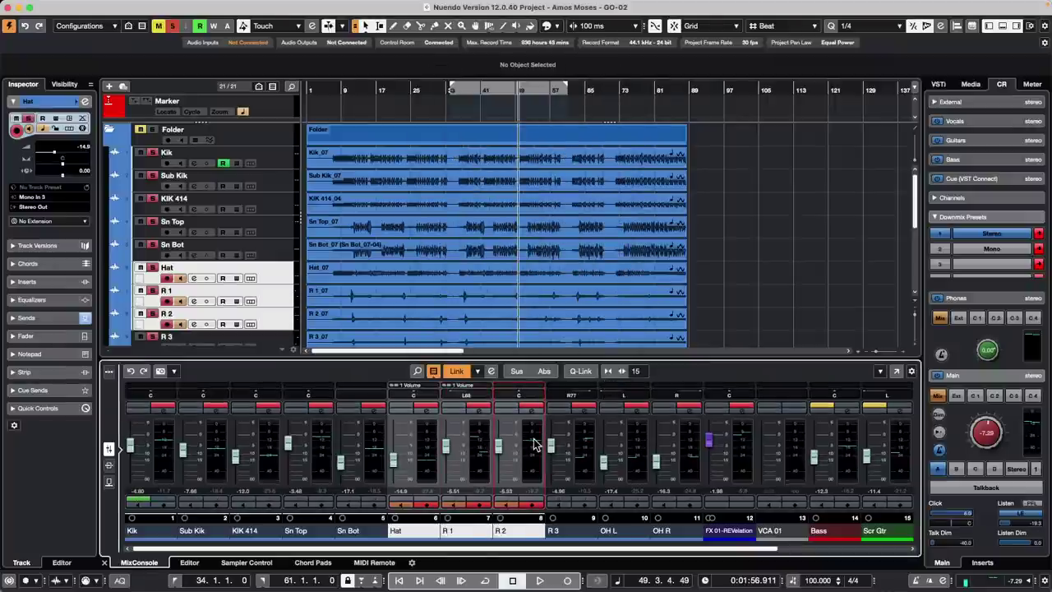
{"action": "right_click", "coordinate": [420, 441]}
{"action": "right_click", "coordinate": [418, 437]}
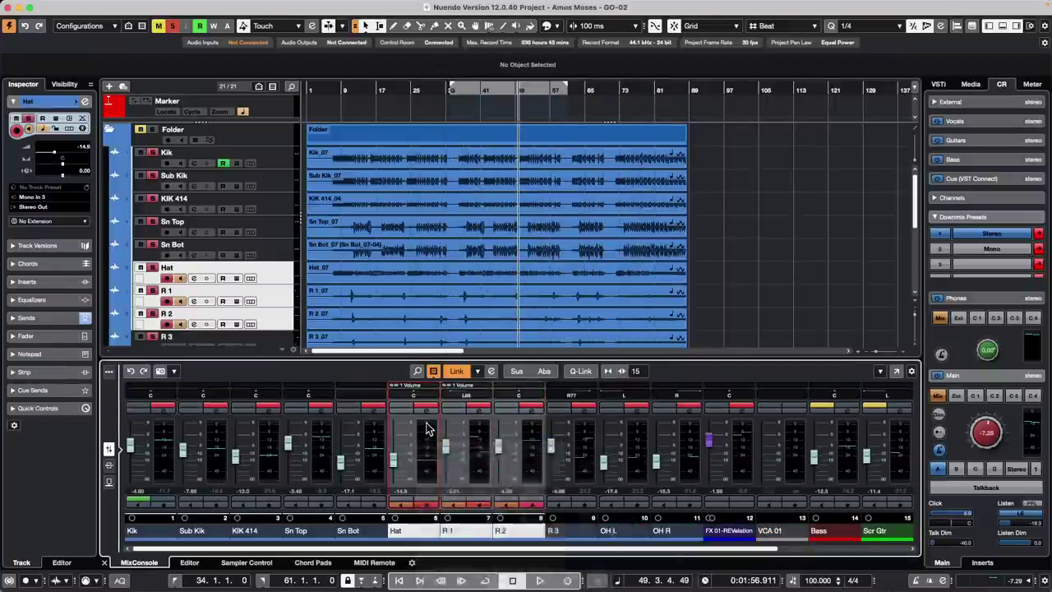
{"action": "right_click", "coordinate": [417, 436]}
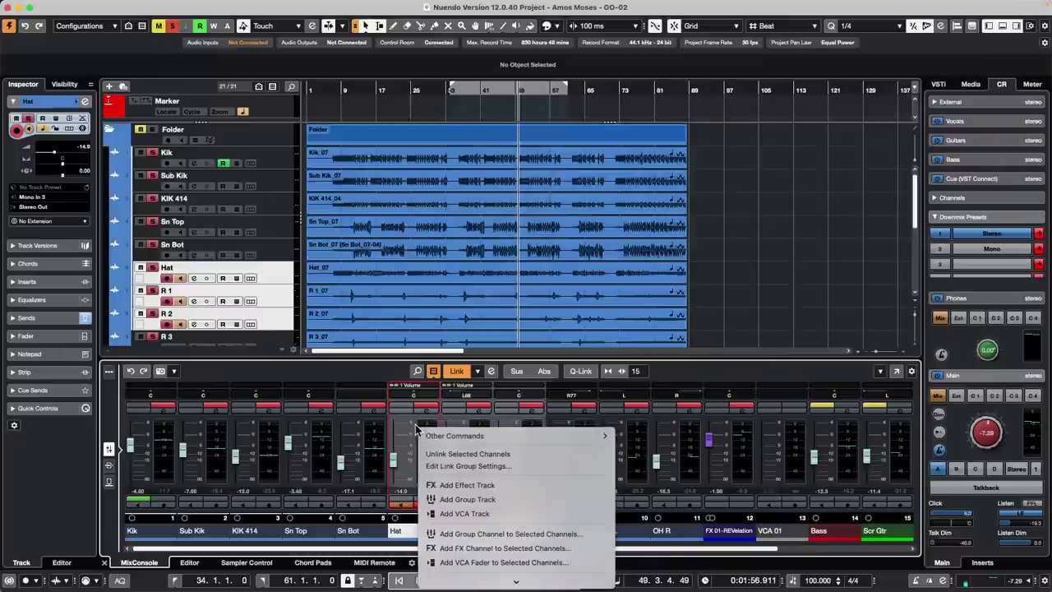
{"action": "key", "text": "Escape"}
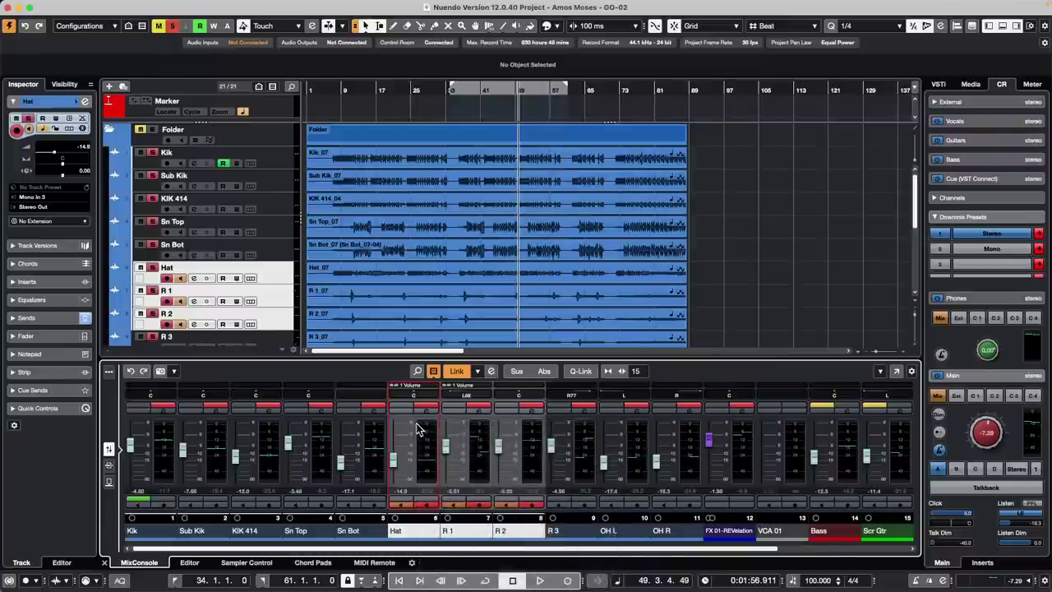
{"action": "left_click", "coordinate": [465, 372]}
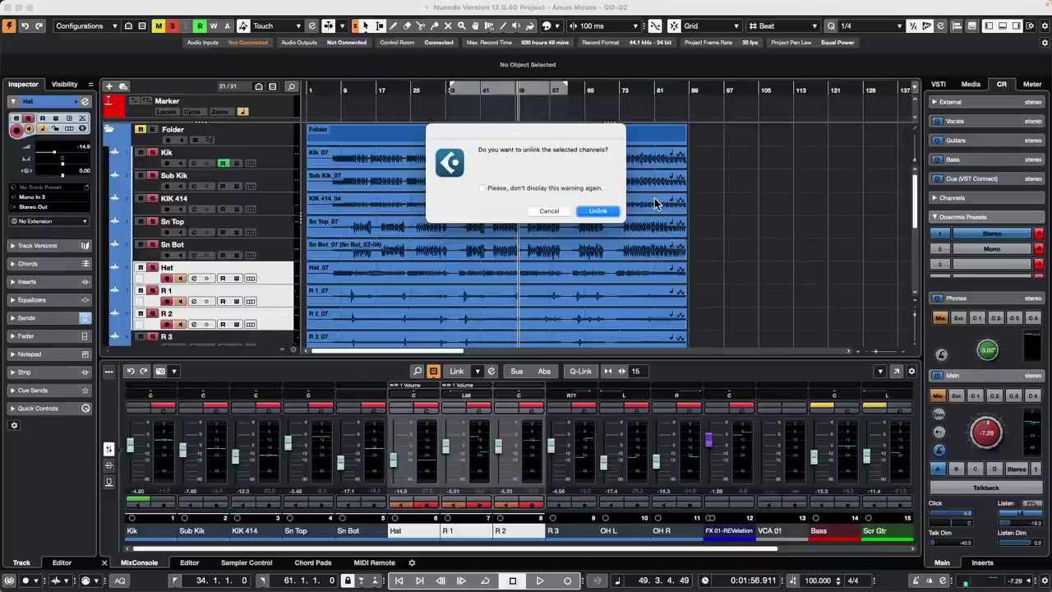
{"action": "left_click", "coordinate": [597, 212]}
- Select the R 1 and R 2 channels in the mixer
{"action": "left_click", "coordinate": [423, 443]}
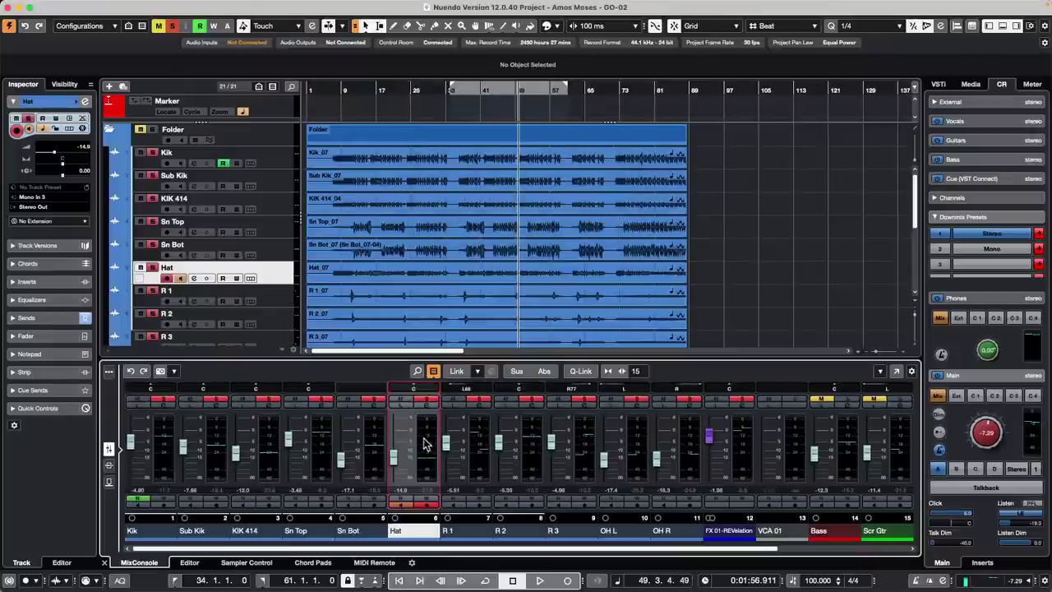
{"action": "left_click", "coordinate": [463, 442]}
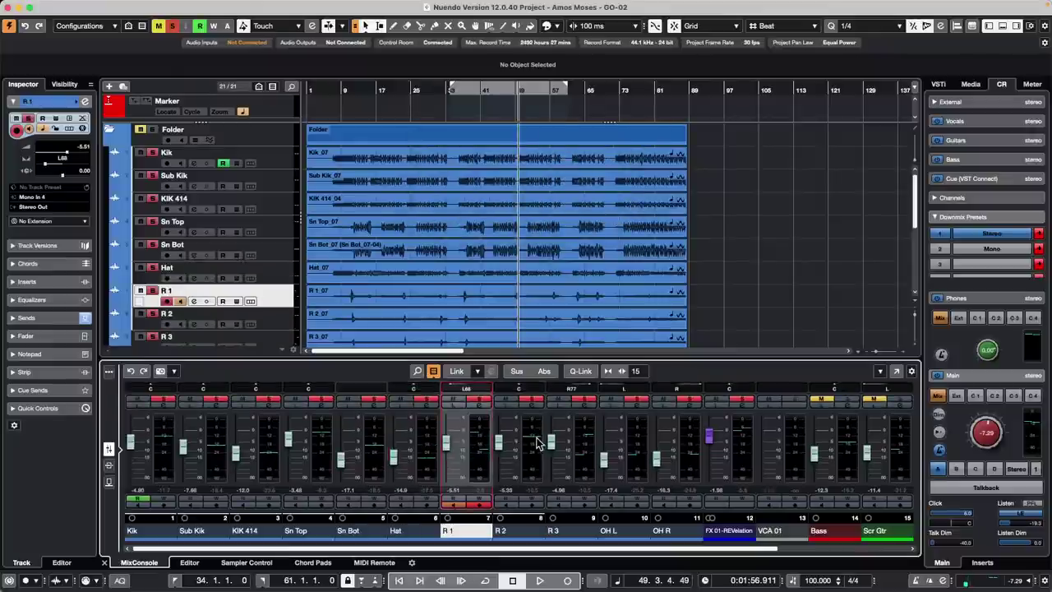
{"action": "left_click", "coordinate": [510, 443], "text": "shift"}
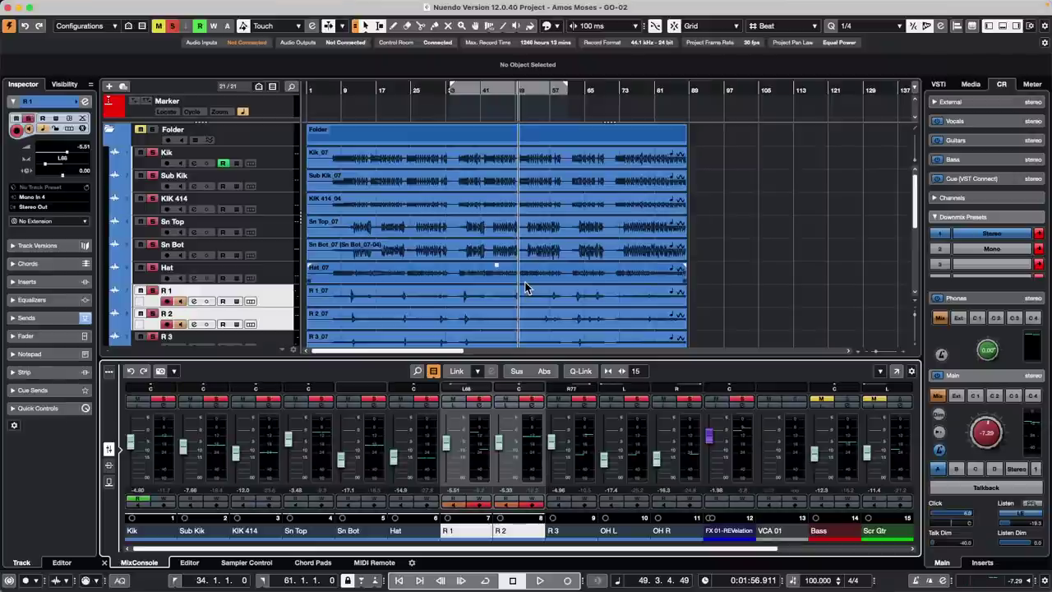
- Draw an empty MIDI part on the Maple Kit track from about bar 10 to bar 79
{"action": "scroll", "coordinate": [357, 181], "scroll_direction": "down", "scroll_amount": 5}
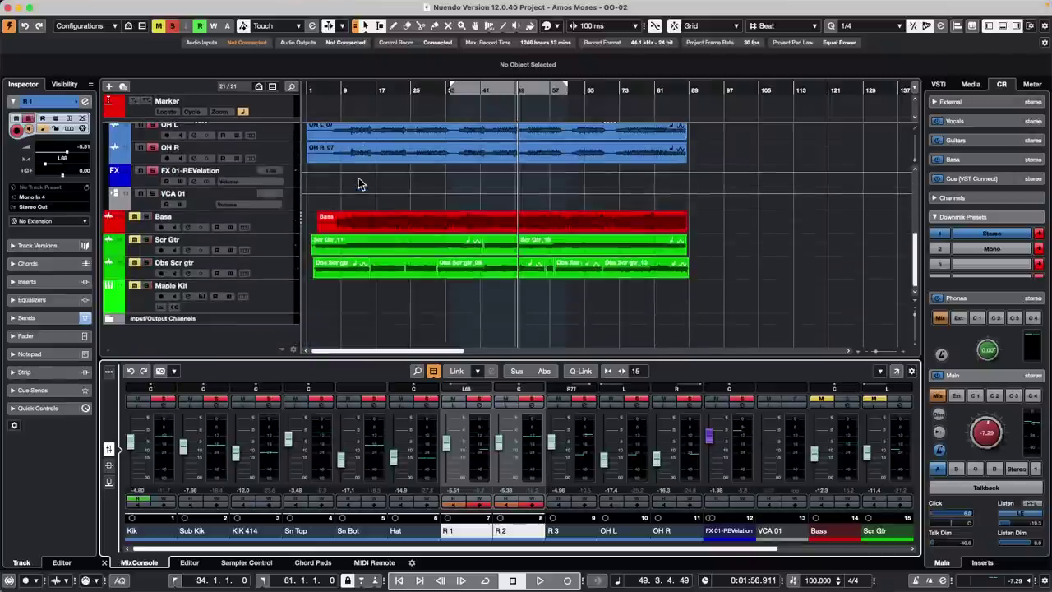
{"action": "right_click", "coordinate": [357, 318]}
{"action": "left_click", "coordinate": [401, 306]}
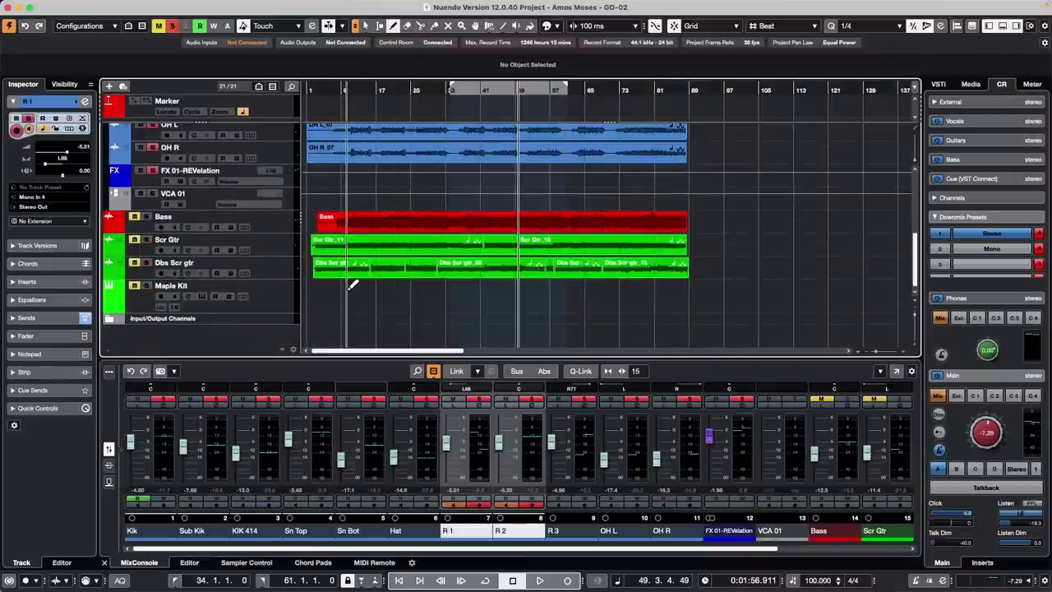
{"action": "mouse_move", "coordinate": [352, 285]}
{"action": "left_mouse_down"}
{"action": "mouse_move", "coordinate": [723, 293]}
{"action": "mouse_move", "coordinate": [647, 287]}
{"action": "left_mouse_up"}
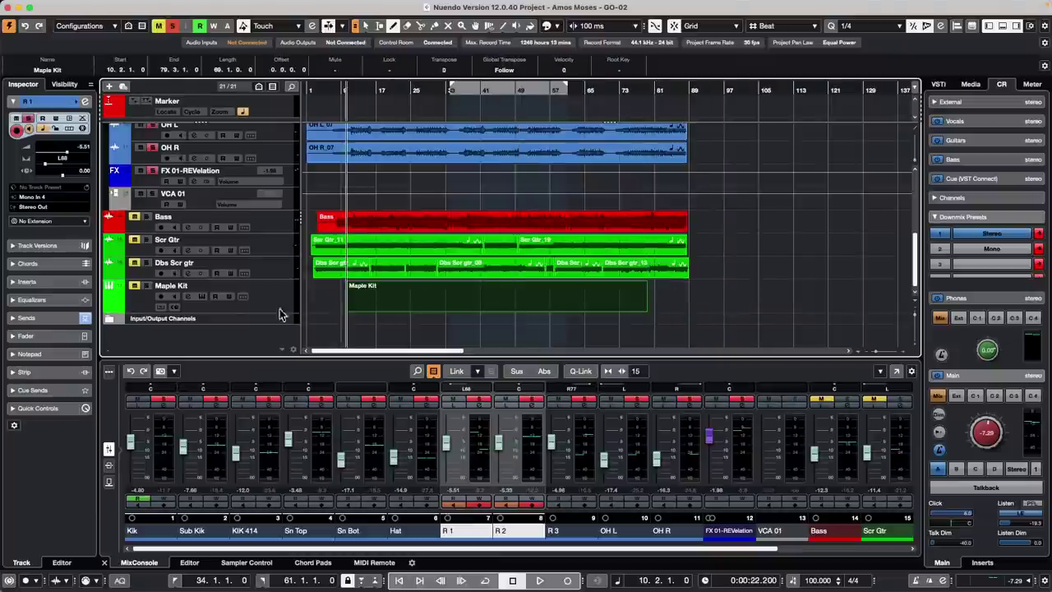
- Open the Maple Kit part in the lower-zone Key Editor, and return to the MixConsole
{"action": "right_click", "coordinate": [423, 306]}
{"action": "left_click", "coordinate": [428, 306]}
{"action": "double_click", "coordinate": [428, 307]}
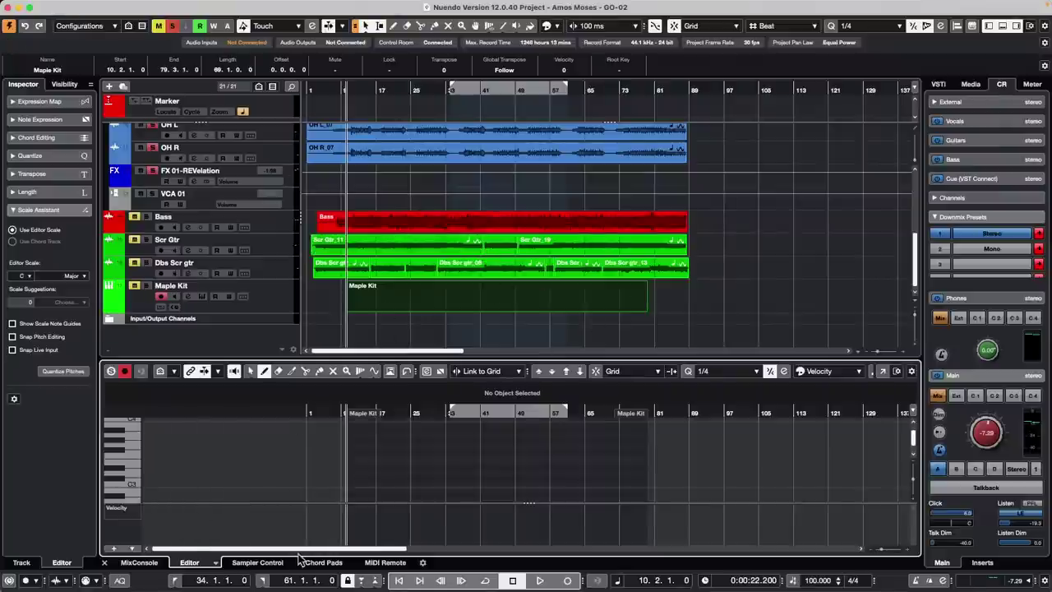
{"action": "left_click", "coordinate": [139, 562]}
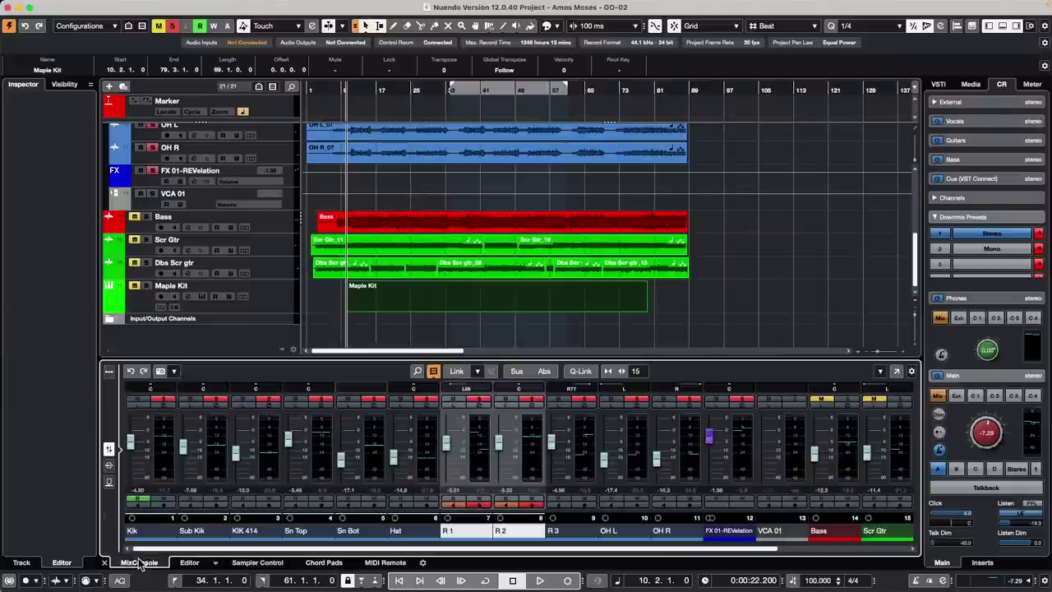
- In the Editors preferences, set the default MIDI editor to Open In-Place Editor
{"action": "left_click", "coordinate": [70, 5]}
{"action": "mouse_move", "coordinate": [59, 11]}
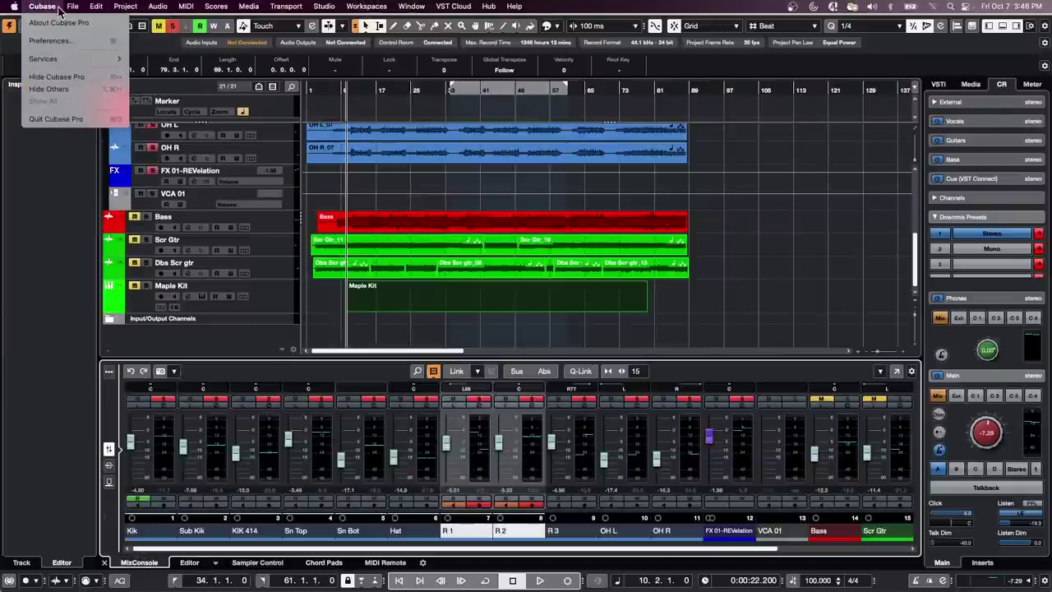
{"action": "left_click", "coordinate": [56, 41]}
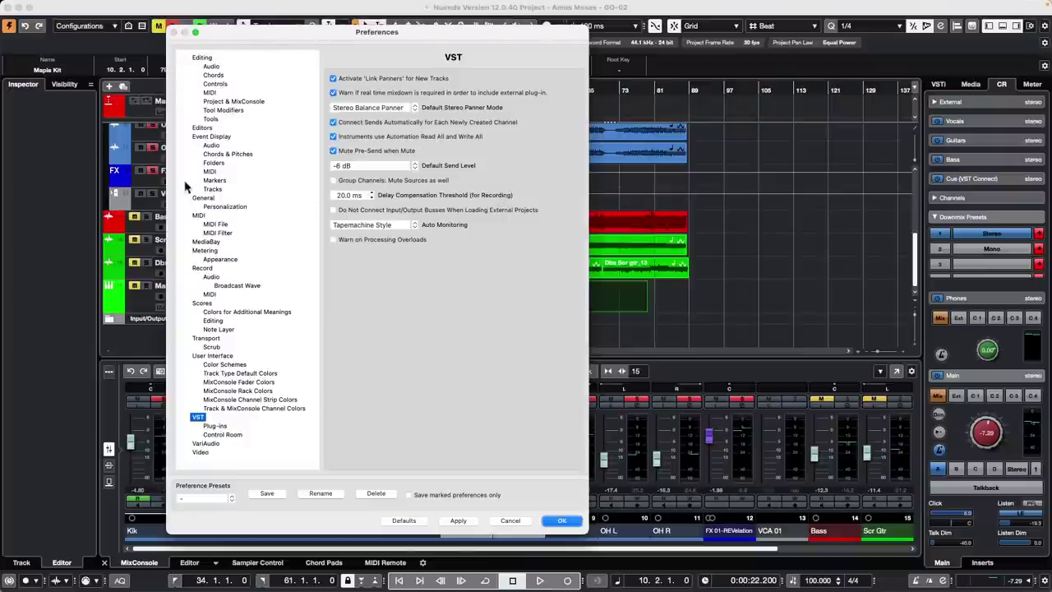
{"action": "left_click", "coordinate": [205, 127]}
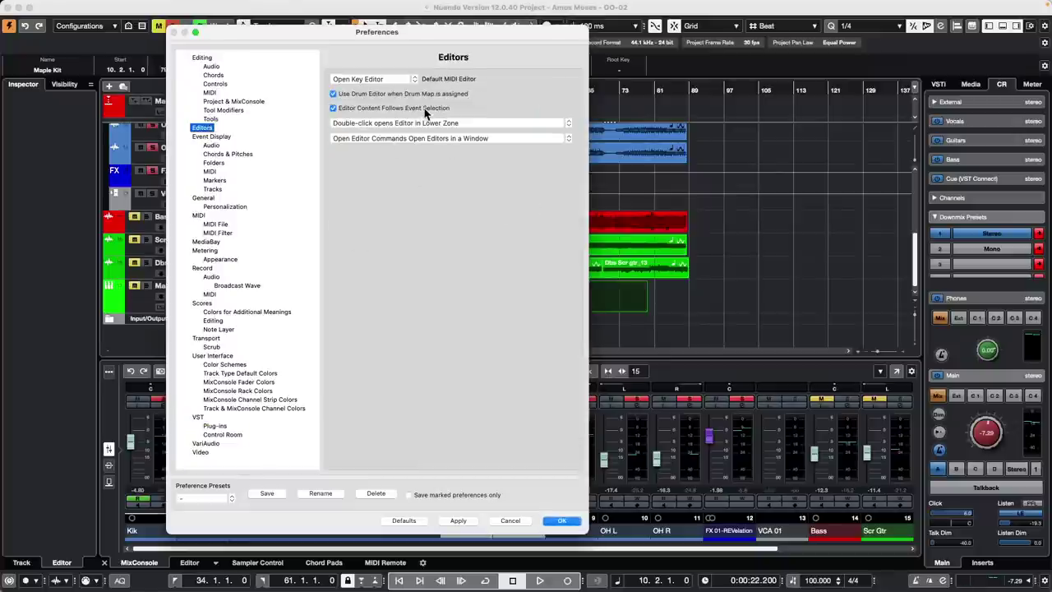
{"action": "left_click", "coordinate": [392, 79]}
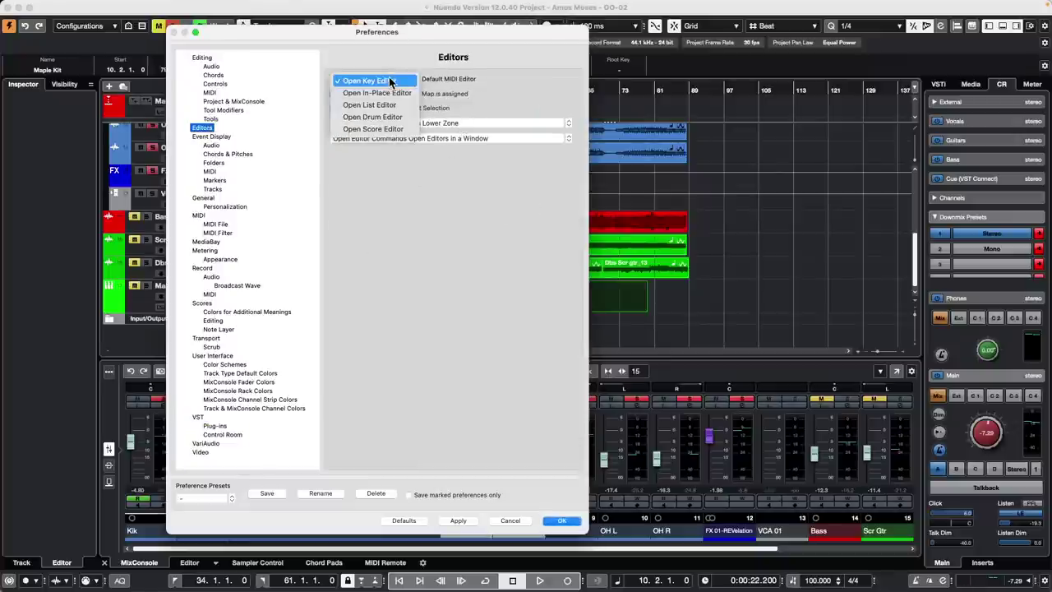
{"action": "left_click", "coordinate": [398, 93]}
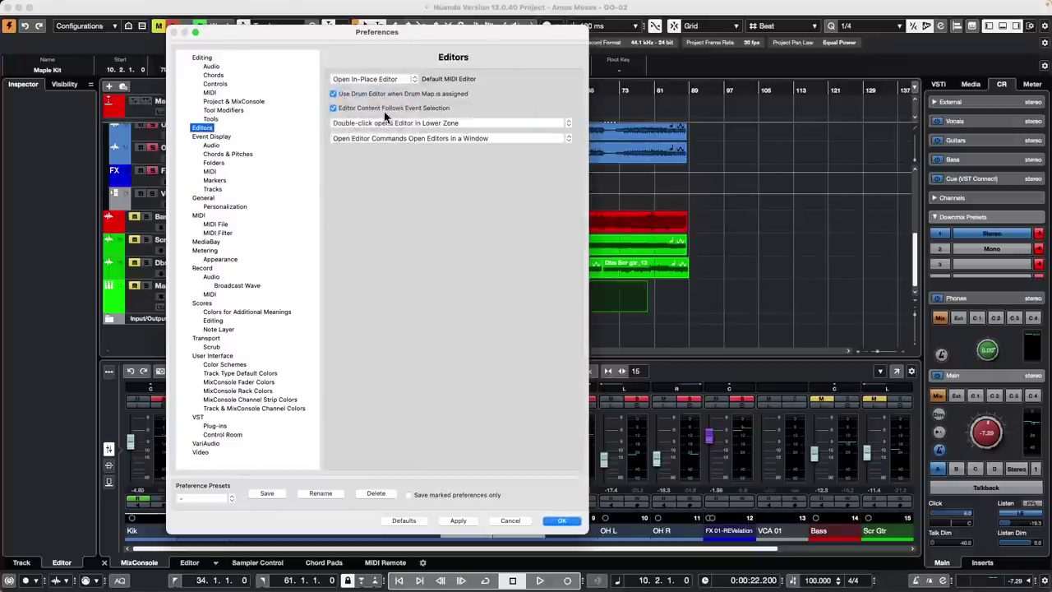
- Set the double-click behaviour to open the editor in a window, apply the preferences, and open the Maple Kit part for editing
{"action": "left_click", "coordinate": [437, 122]}
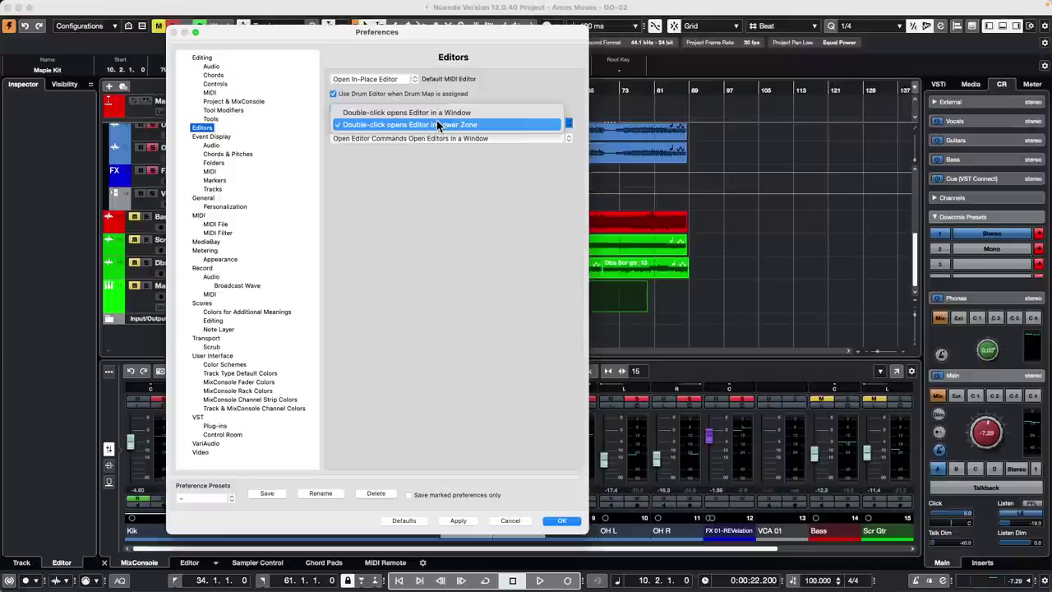
{"action": "left_click", "coordinate": [515, 115]}
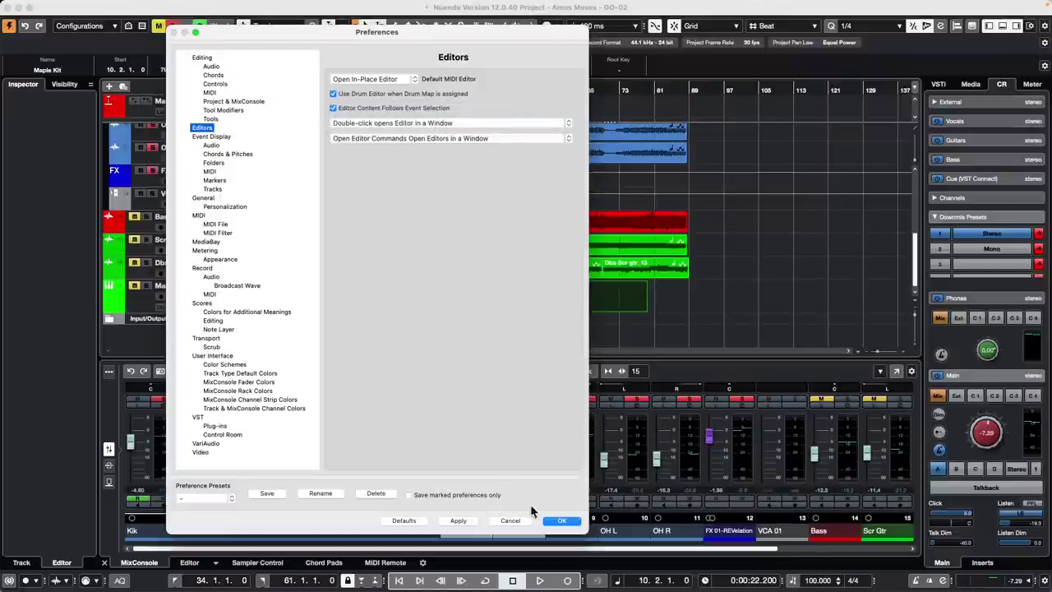
{"action": "left_click", "coordinate": [562, 520]}
{"action": "left_click", "coordinate": [629, 308]}
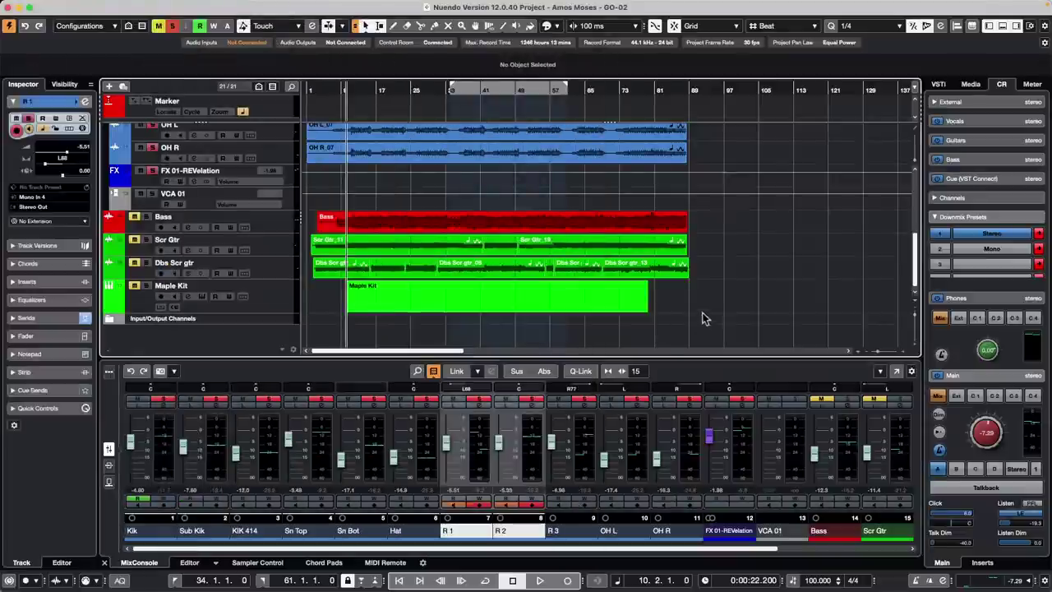
{"action": "double_click", "coordinate": [535, 303]}
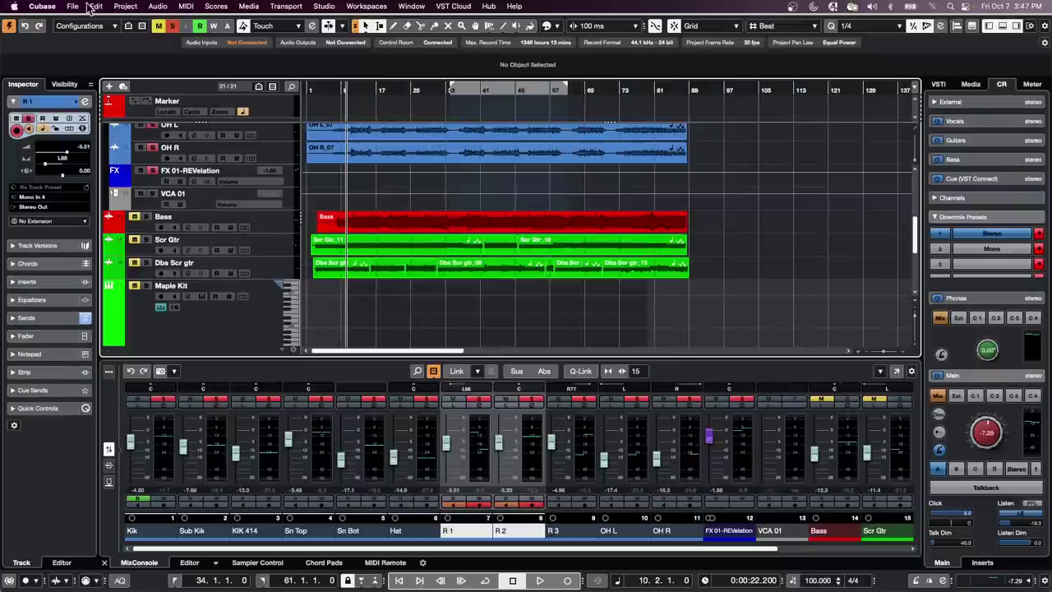
- Open the recent project jump off.cpr
{"action": "left_click", "coordinate": [77, 7]}
{"action": "mouse_move", "coordinate": [139, 239]}
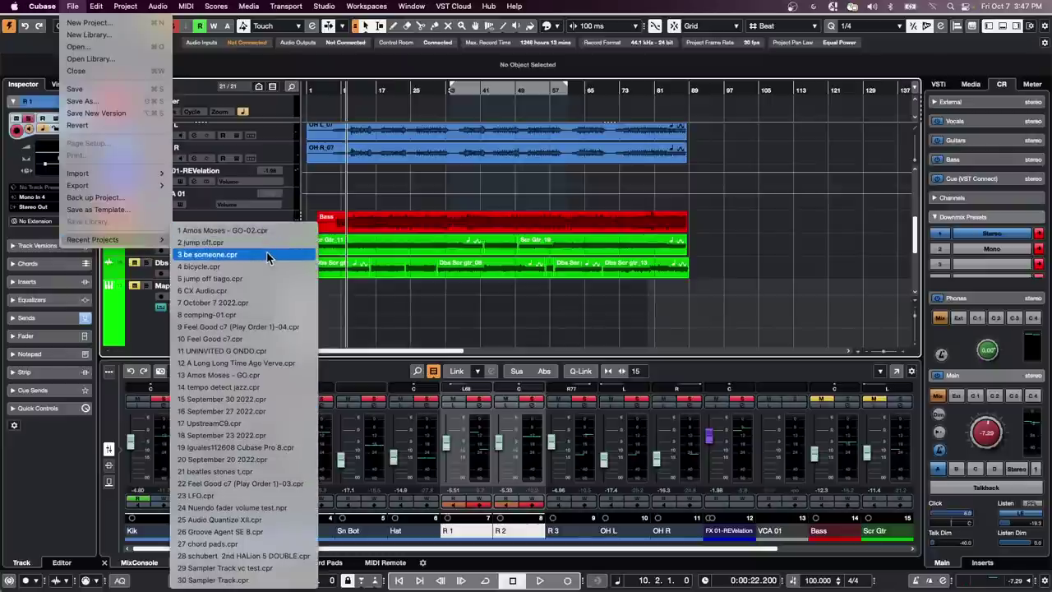
{"action": "left_click", "coordinate": [275, 243]}
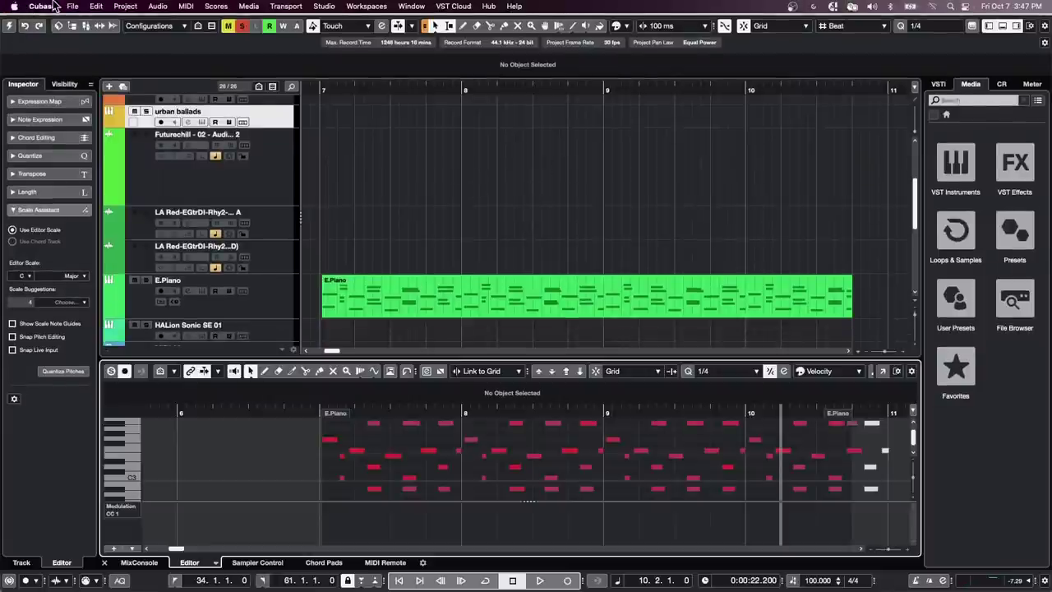
- Check the default MIDI editor and double-click settings in the Editors preferences
{"action": "left_click", "coordinate": [73, 7]}
{"action": "mouse_move", "coordinate": [42, 6]}
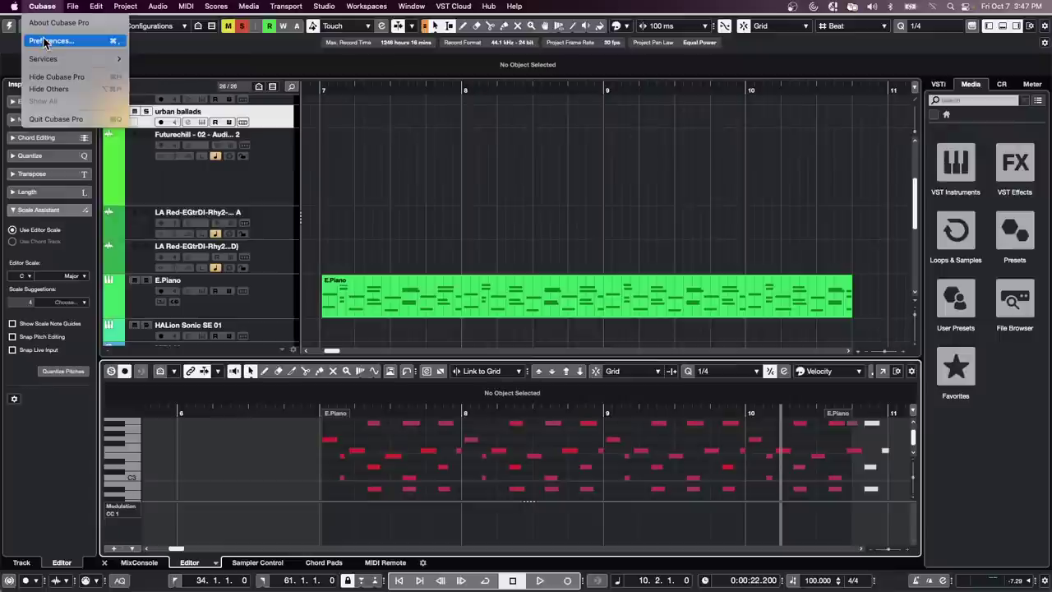
{"action": "left_click", "coordinate": [45, 41]}
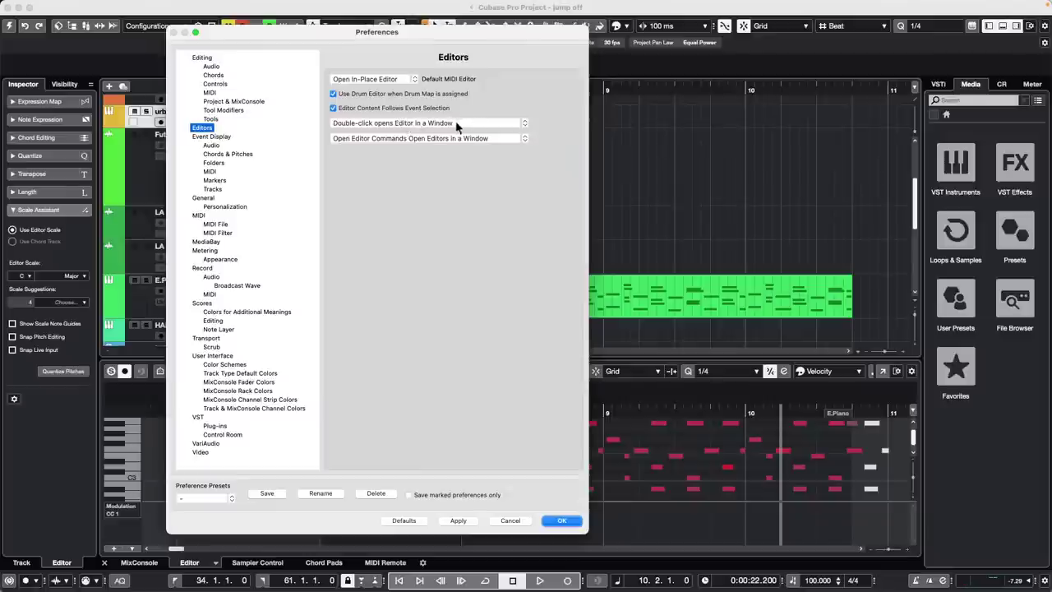
{"action": "left_click", "coordinate": [562, 520]}
- Open the E.Piano part between bars 7 and 11 in the In-Place Editor
{"action": "scroll", "coordinate": [653, 147], "scroll_direction": "down", "scroll_amount": 1}
{"action": "scroll", "coordinate": [653, 147], "scroll_direction": "down", "scroll_amount": 5}
{"action": "left_click", "coordinate": [447, 188]}
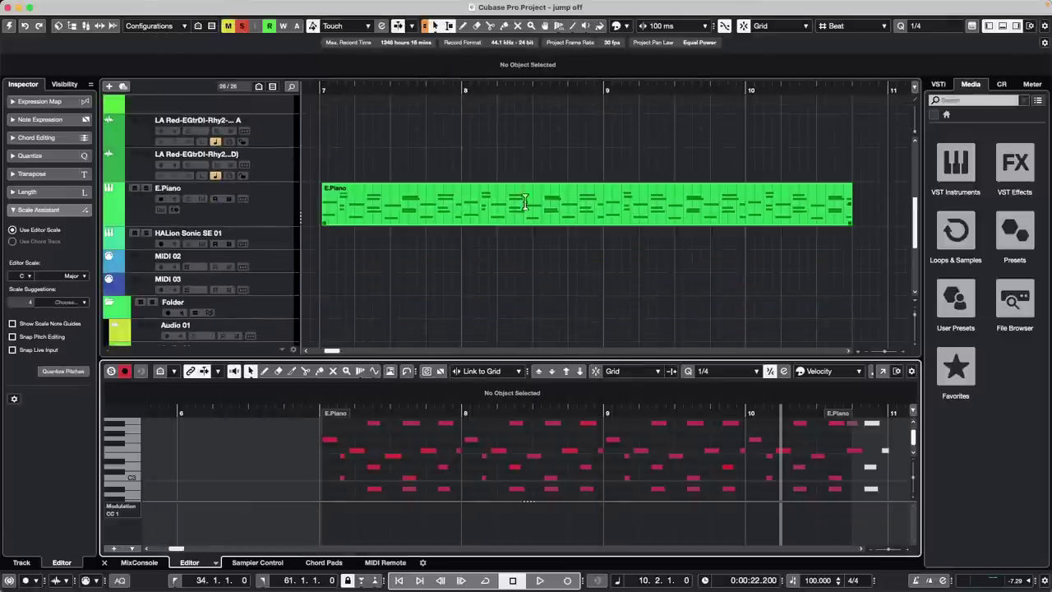
{"action": "double_click", "coordinate": [520, 211]}
{"action": "scroll", "coordinate": [525, 195], "scroll_direction": "up", "scroll_amount": 3}
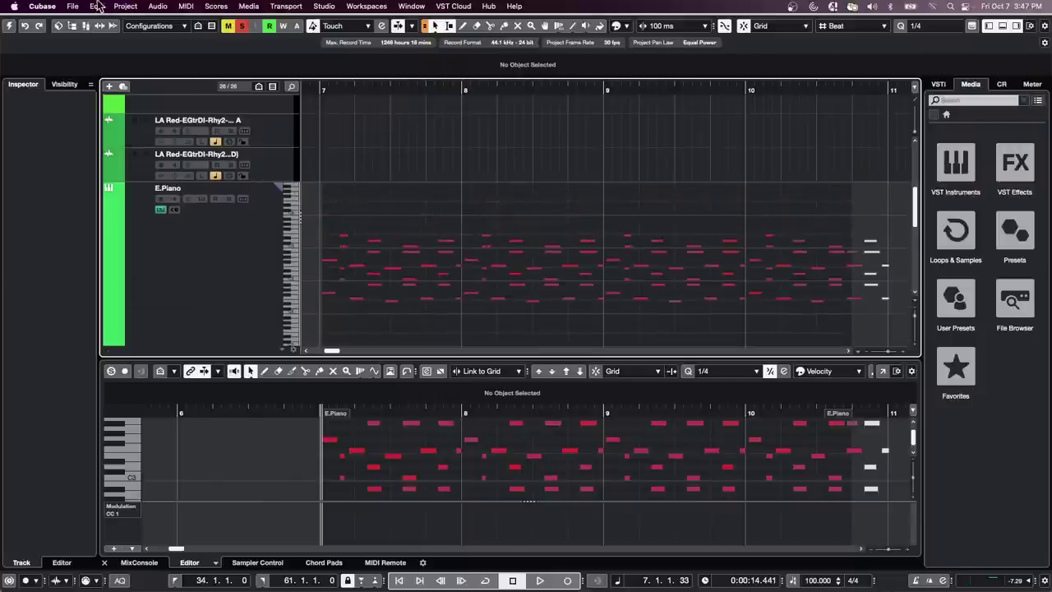
- Set double-click to open the editor in the Lower Zone, try Open Key Editor as the default MIDI editor, and confirm with Open In-Place Editor
{"action": "left_click", "coordinate": [42, 6]}
{"action": "left_click", "coordinate": [57, 45]}
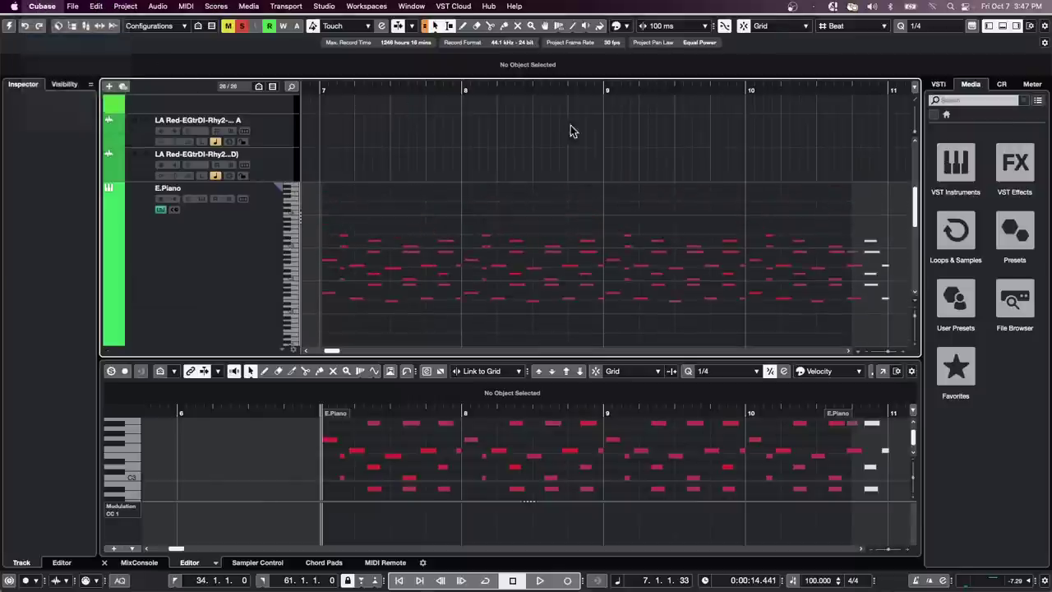
{"action": "left_click", "coordinate": [375, 83]}
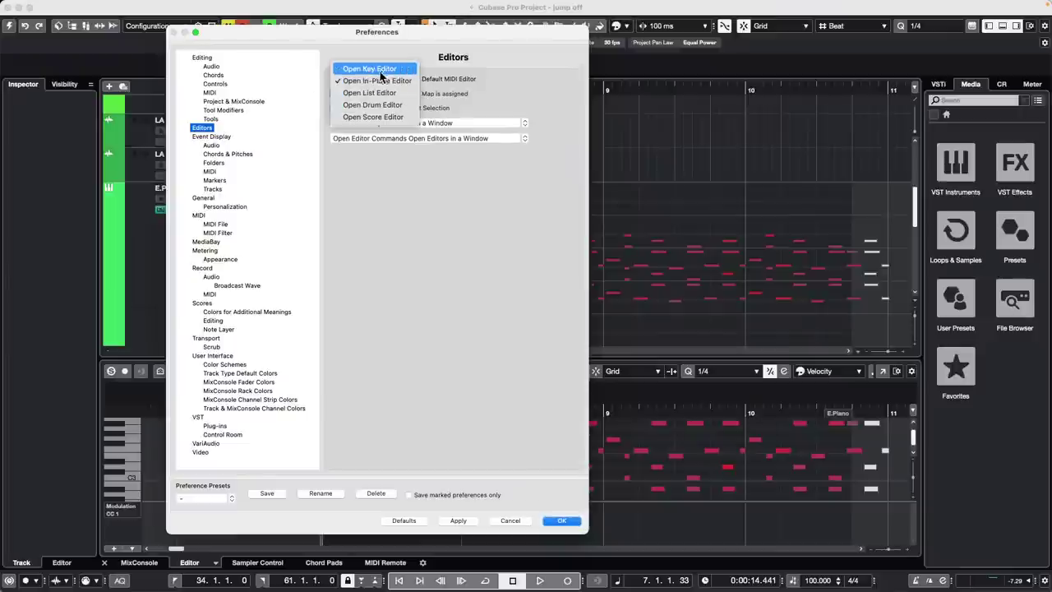
{"action": "left_click", "coordinate": [381, 69]}
{"action": "left_click", "coordinate": [390, 124]}
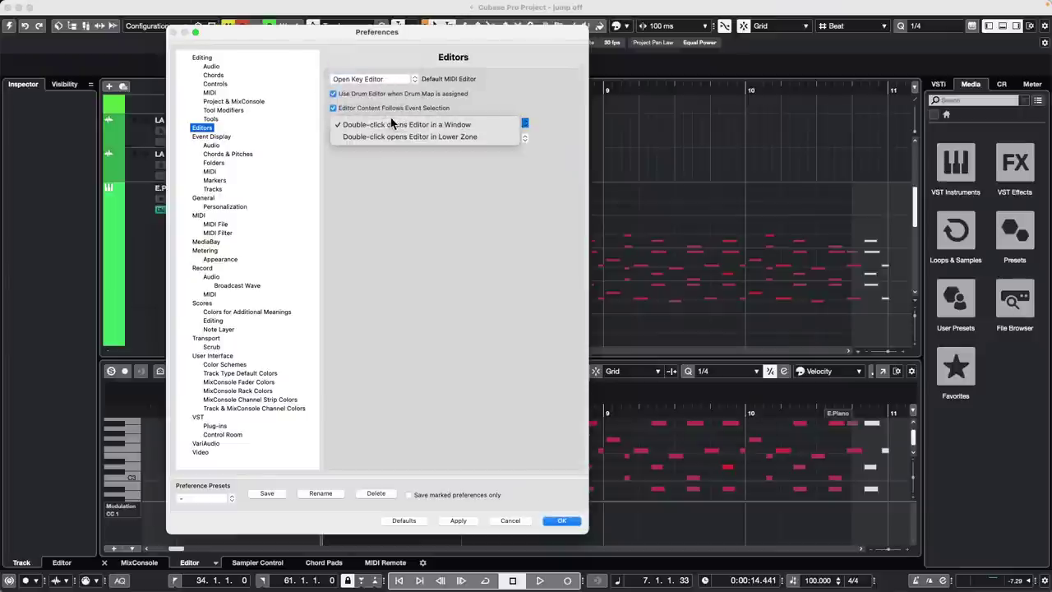
{"action": "left_click", "coordinate": [393, 136]}
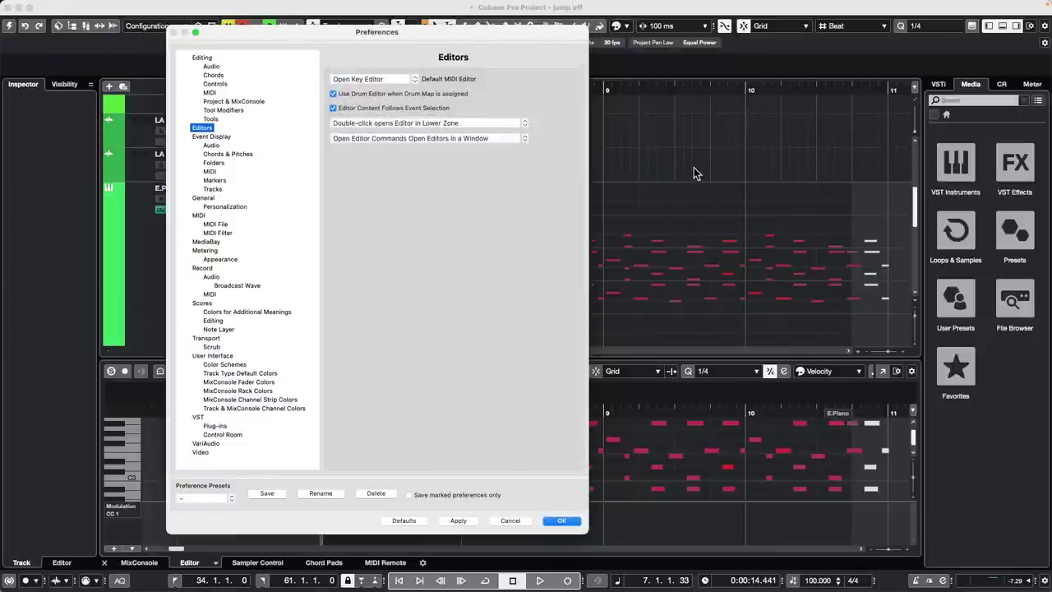
{"action": "left_click", "coordinate": [383, 79]}
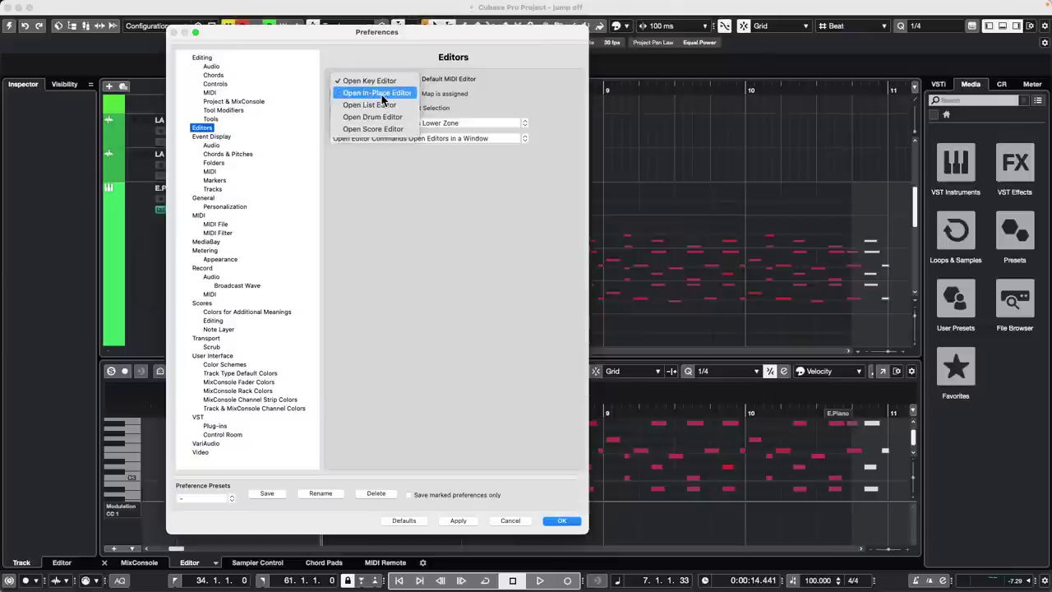
{"action": "left_click", "coordinate": [374, 94]}
{"action": "left_click", "coordinate": [562, 520]}
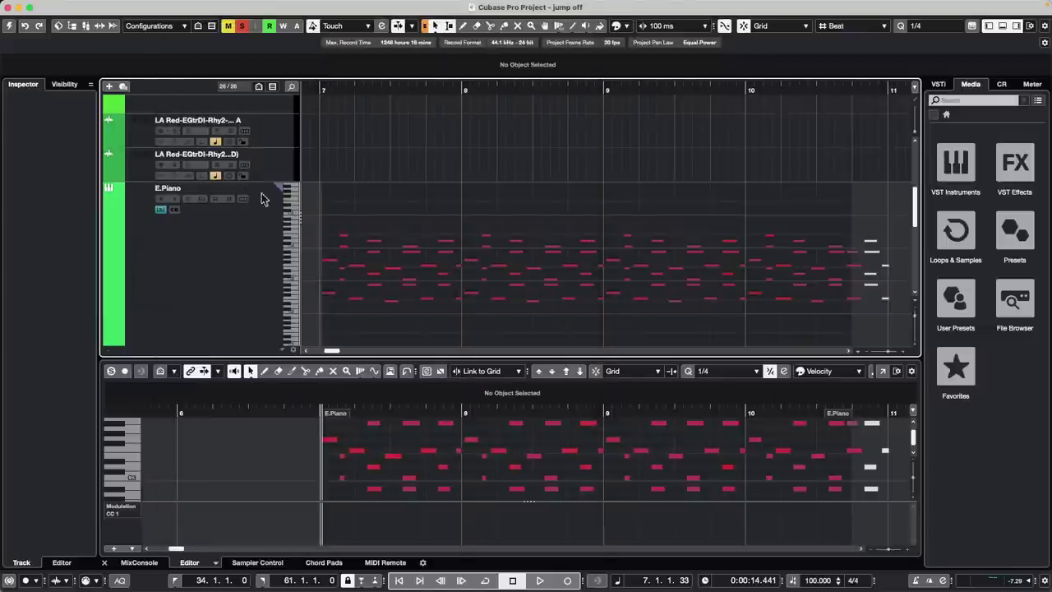
- Close in-place editing on the E.Piano track and open its part in the lower-zone Key Editor
{"action": "left_click", "coordinate": [160, 211]}
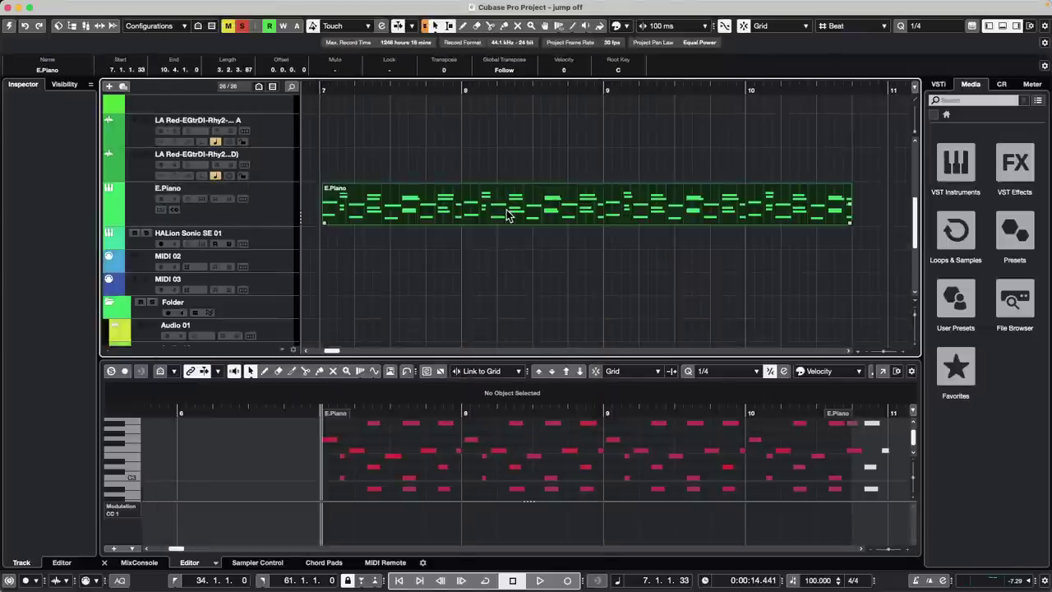
{"action": "left_click", "coordinate": [139, 562]}
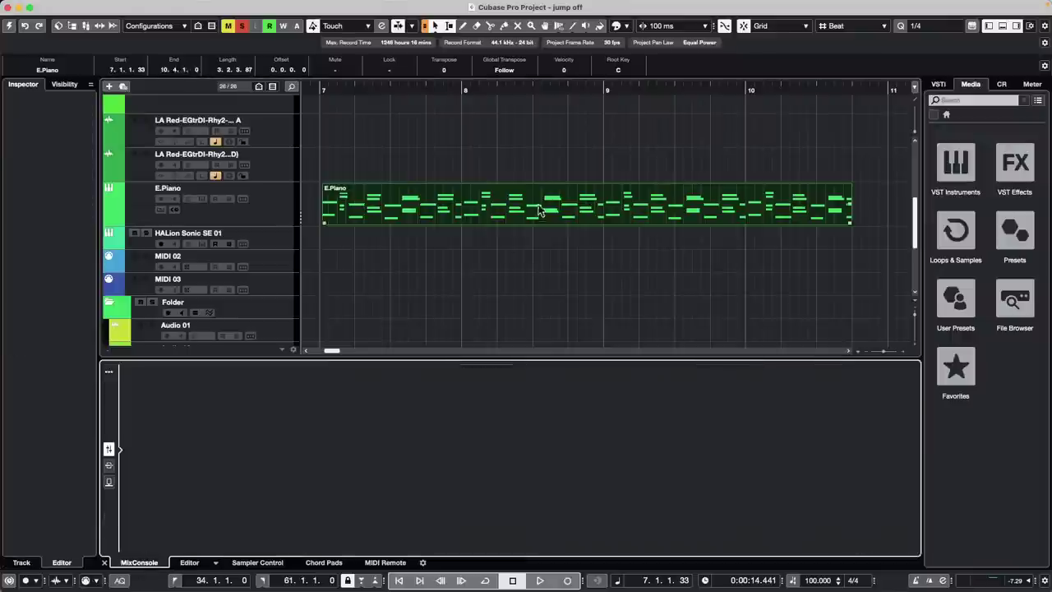
{"action": "double_click", "coordinate": [566, 223]}
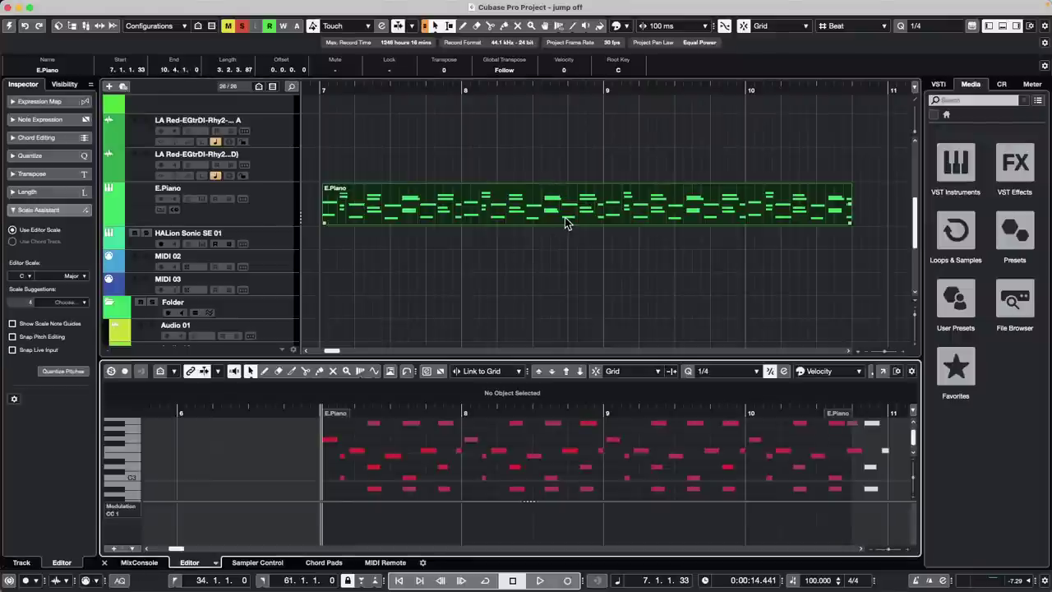
- In the Editors preferences, set double-click to open the editor in a window and apply the change
{"action": "left_click", "coordinate": [14, 5]}
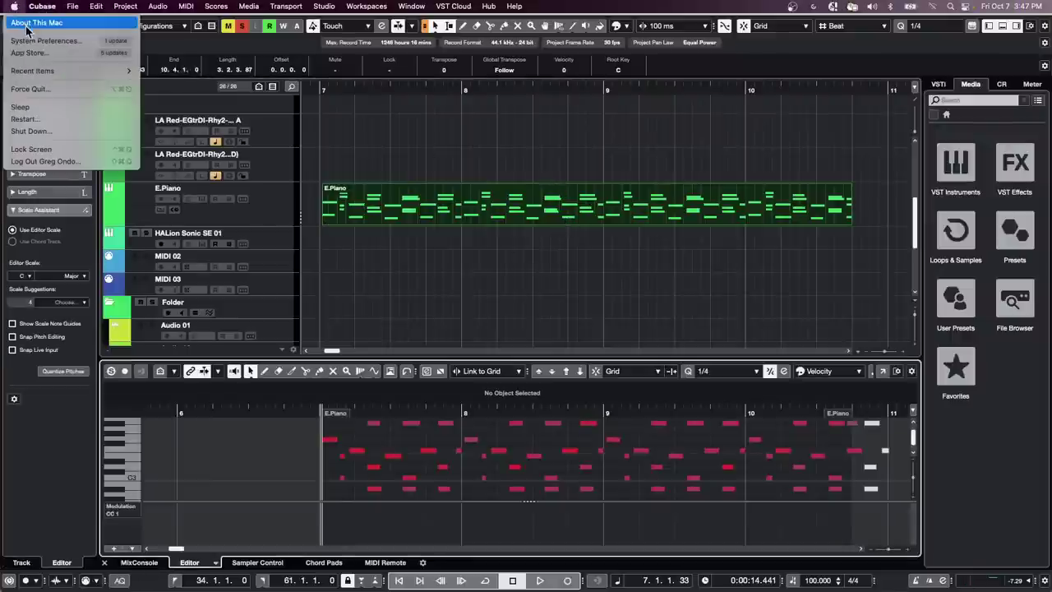
{"action": "mouse_move", "coordinate": [42, 6]}
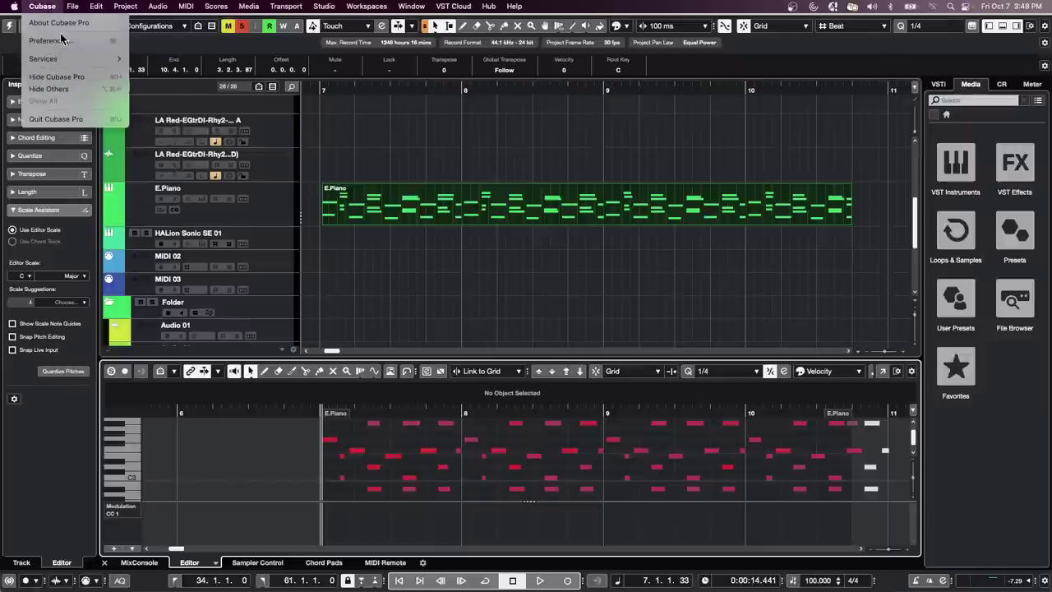
{"action": "left_click", "coordinate": [49, 40]}
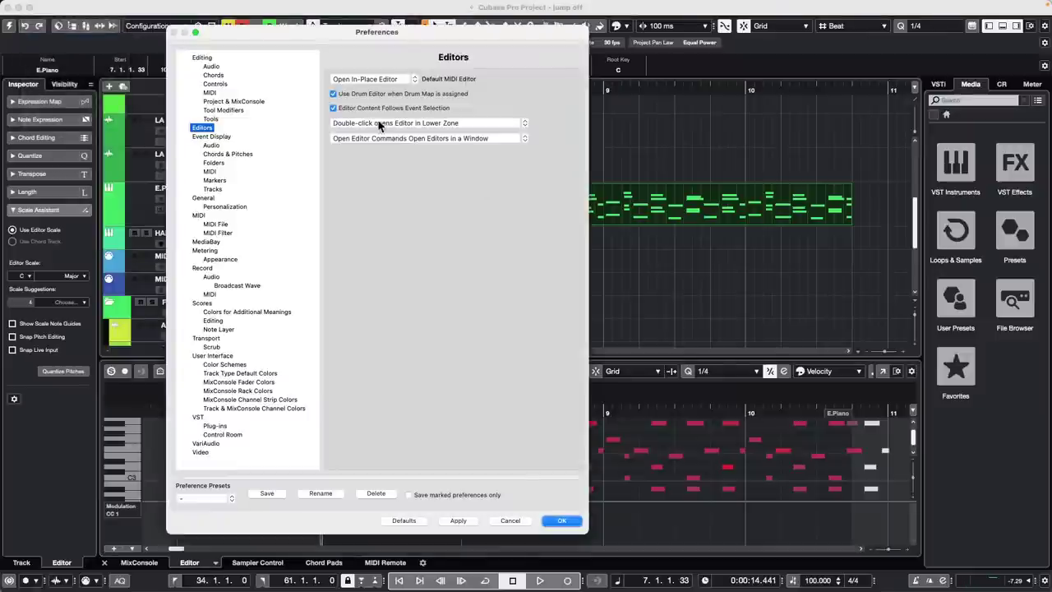
{"action": "left_click", "coordinate": [379, 123]}
{"action": "left_click", "coordinate": [386, 108]}
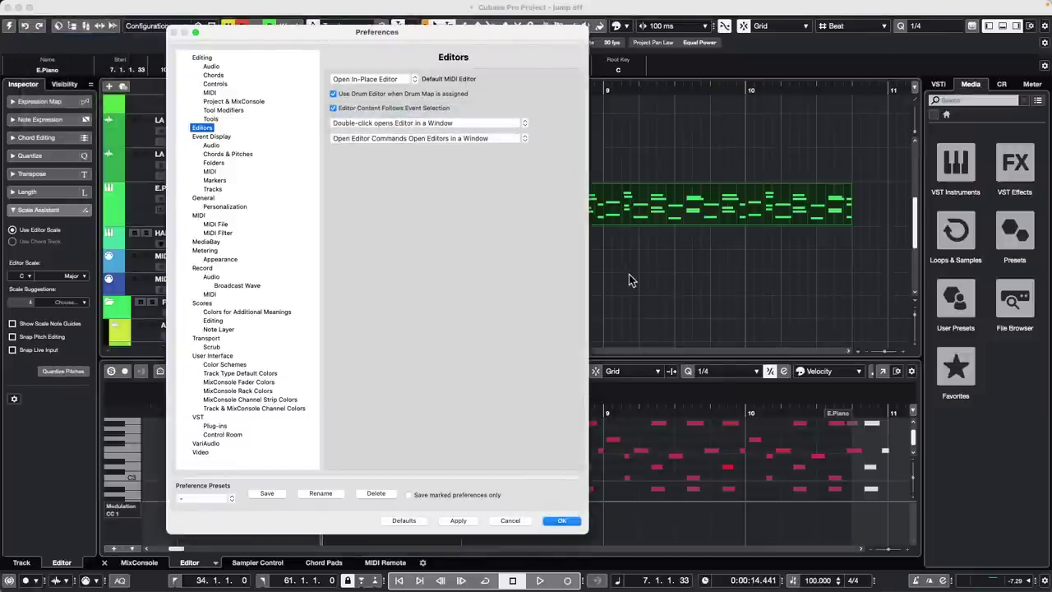
{"action": "left_click", "coordinate": [459, 520]}
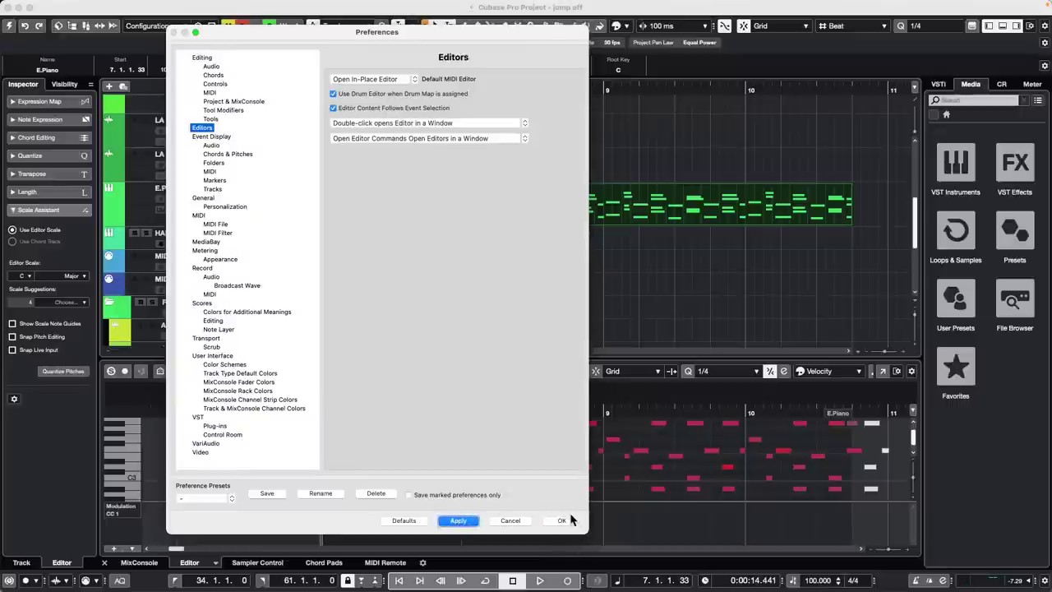
{"action": "left_click", "coordinate": [565, 521]}
- Show the Sampler Control in the lower zone and open the E.Piano part in the In-Place Editor
{"action": "left_click", "coordinate": [261, 563]}
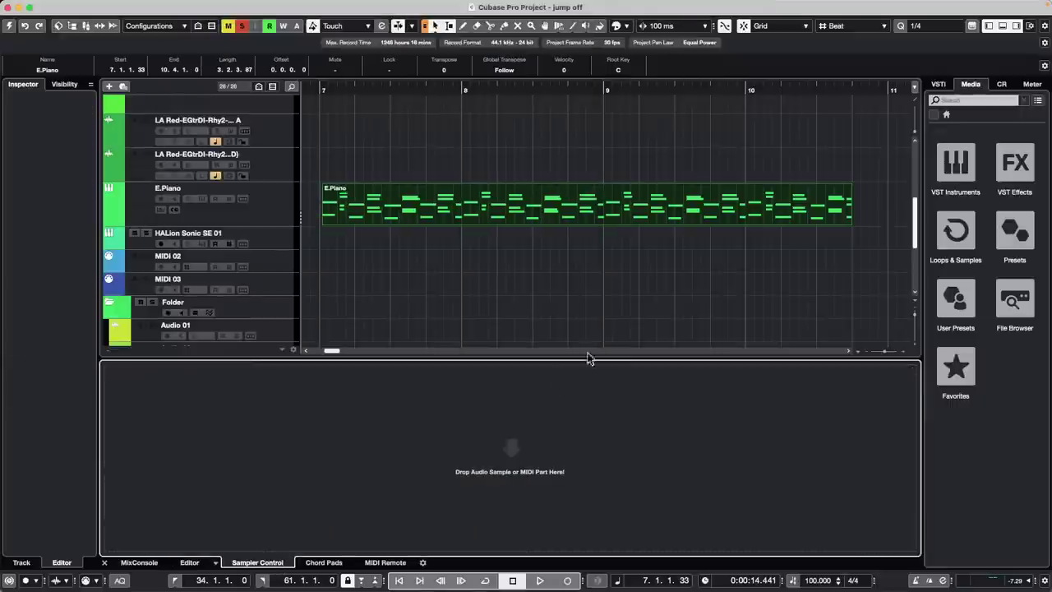
{"action": "double_click", "coordinate": [526, 216]}
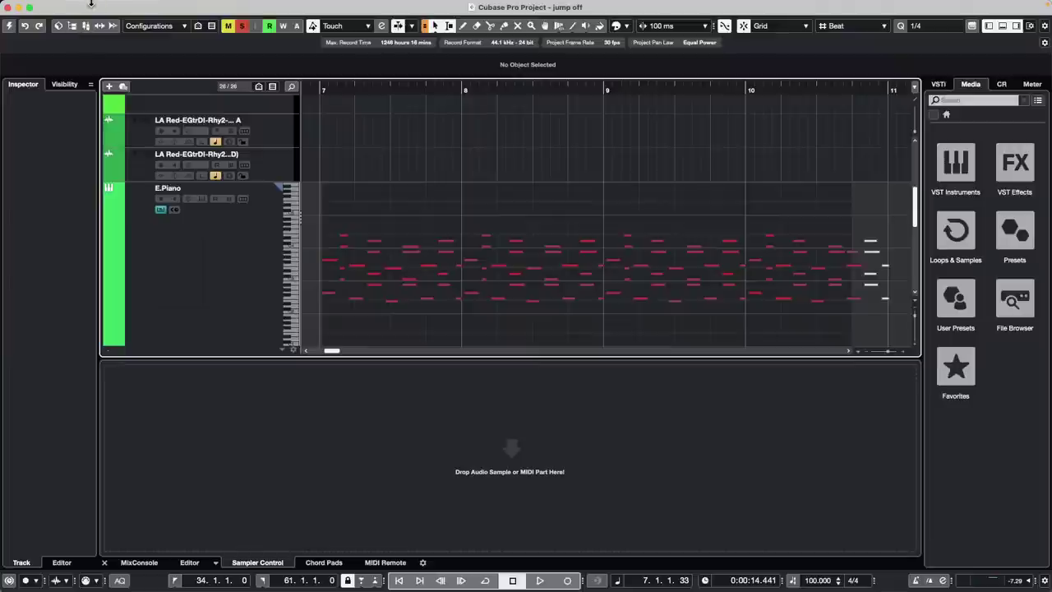
- In the Editors preferences, set the default MIDI editor to Open Key Editor and double-click to open the editor in the Lower Zone
{"action": "left_click", "coordinate": [72, 6]}
{"action": "mouse_move", "coordinate": [56, 7]}
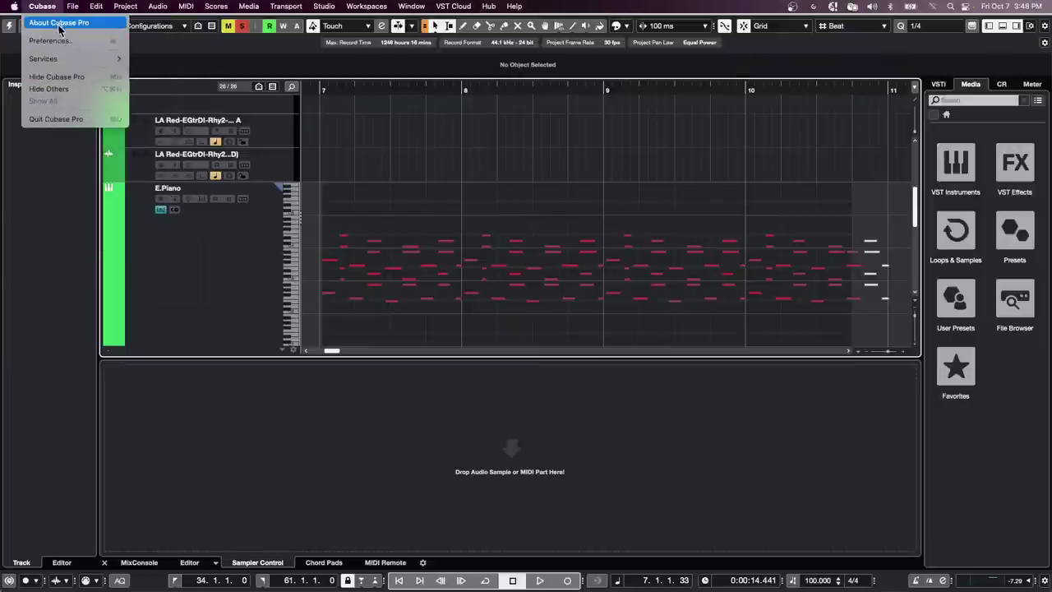
{"action": "left_click", "coordinate": [57, 41]}
{"action": "left_click", "coordinate": [400, 85]}
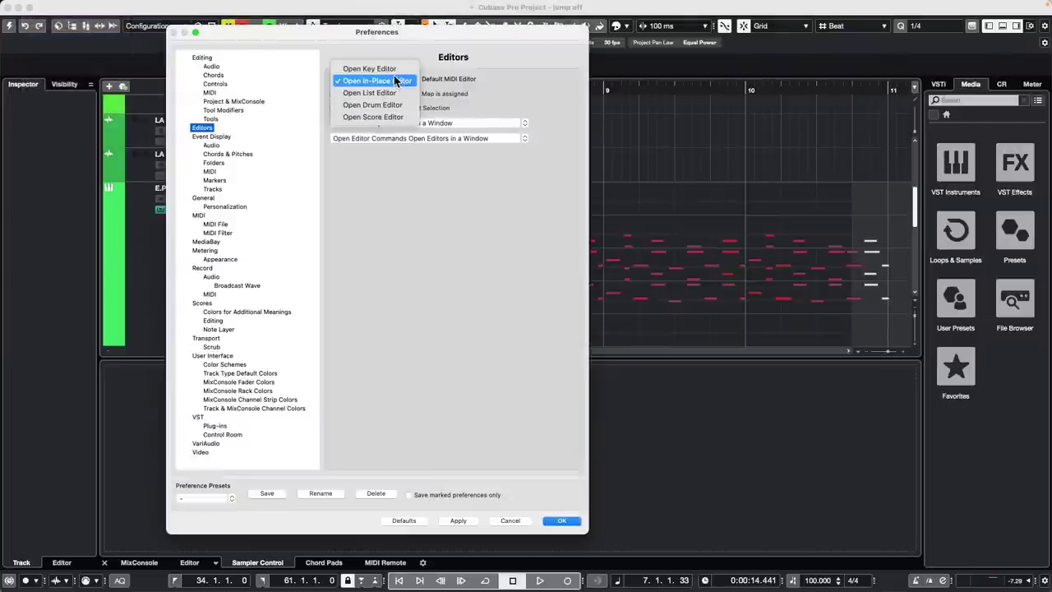
{"action": "left_click", "coordinate": [399, 71]}
{"action": "left_click", "coordinate": [381, 125]}
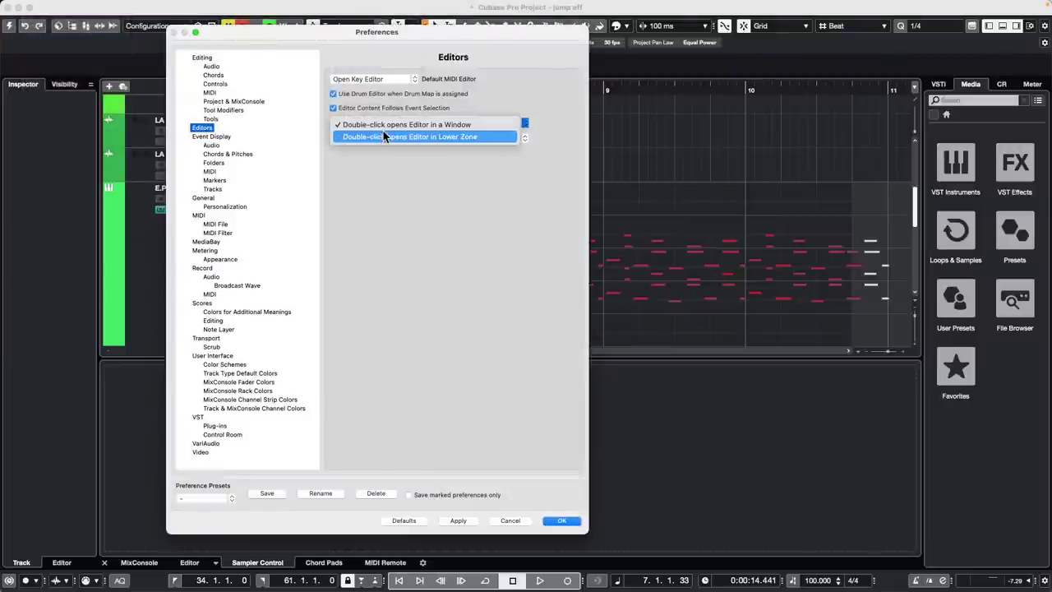
{"action": "left_click", "coordinate": [383, 136]}
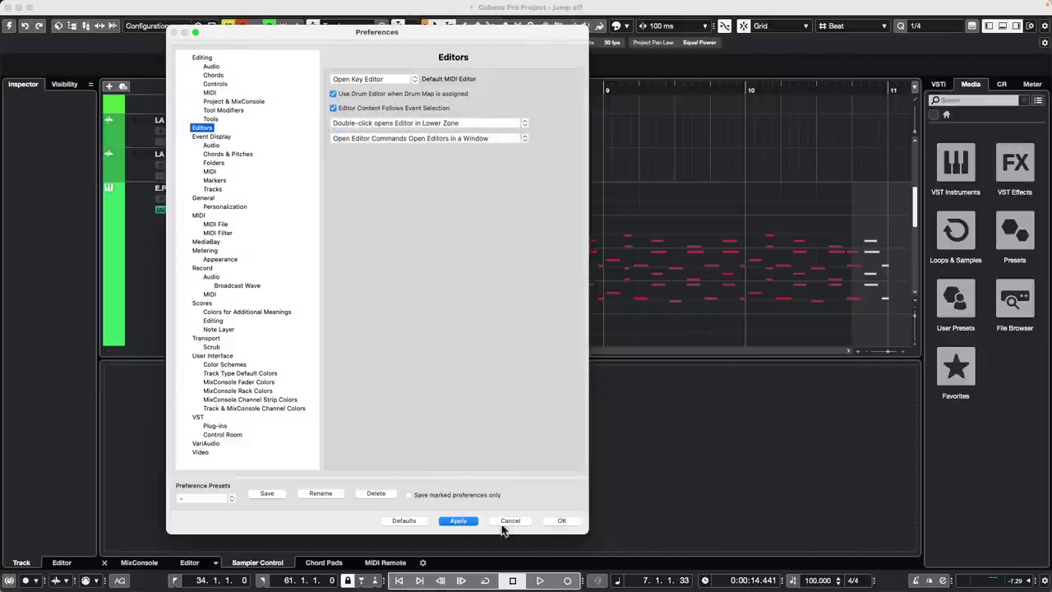
- Confirm the editor preferences and close in-place editing on the E.Piano track
{"action": "left_click", "coordinate": [561, 521]}
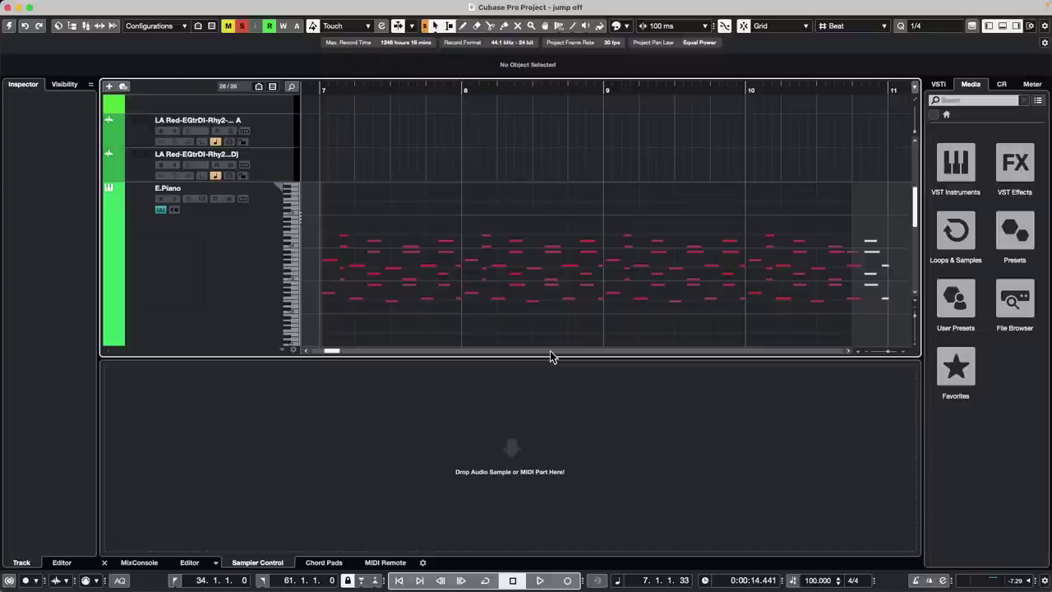
{"action": "left_click", "coordinate": [161, 211]}
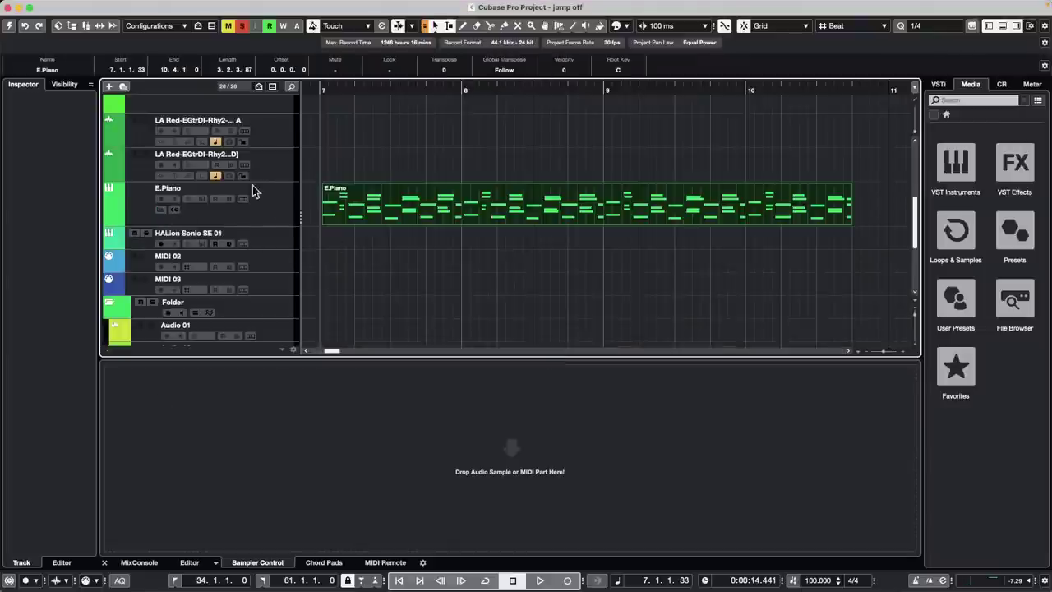
- In Audio Connections, apply the 1 x Stereo preset to the inputs and accept replacing the previous connections
{"action": "scroll", "coordinate": [255, 191], "scroll_direction": "up", "scroll_amount": 8}
{"action": "left_click", "coordinate": [324, 6]}
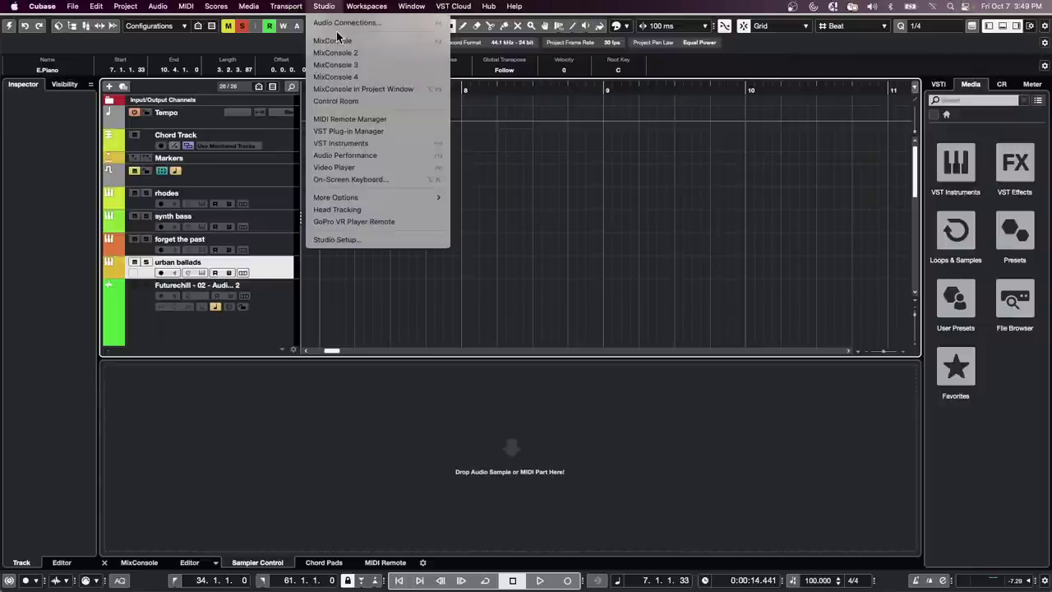
{"action": "left_click", "coordinate": [341, 23]}
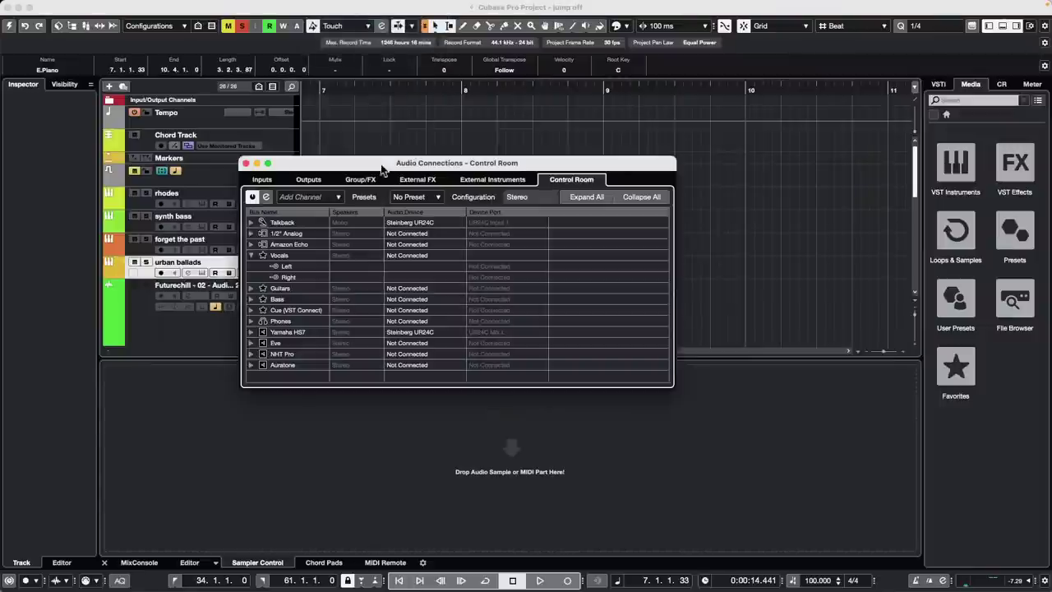
{"action": "left_click", "coordinate": [262, 180]}
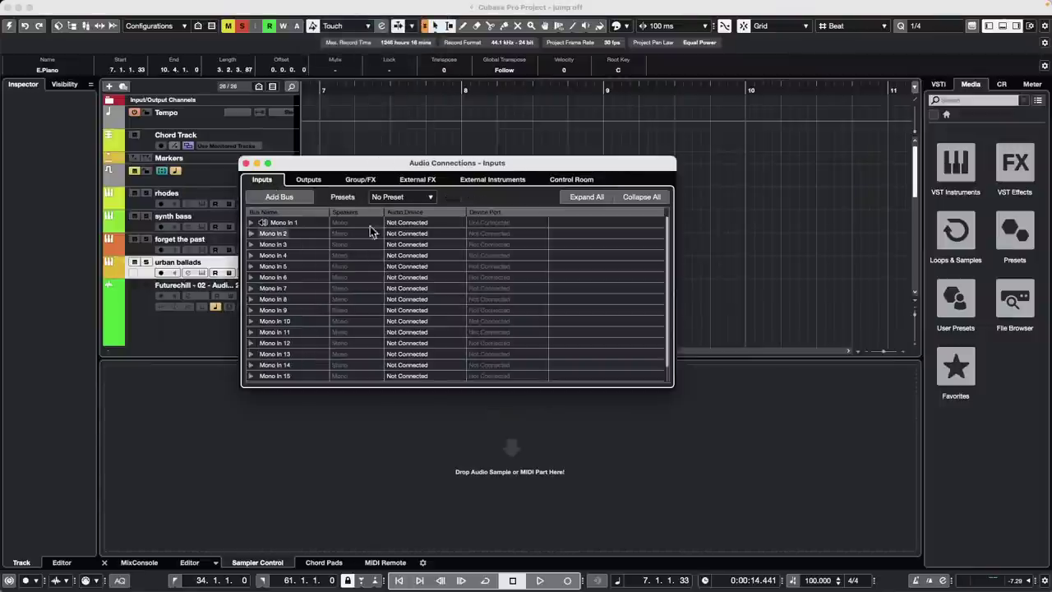
{"action": "left_click", "coordinate": [387, 197]}
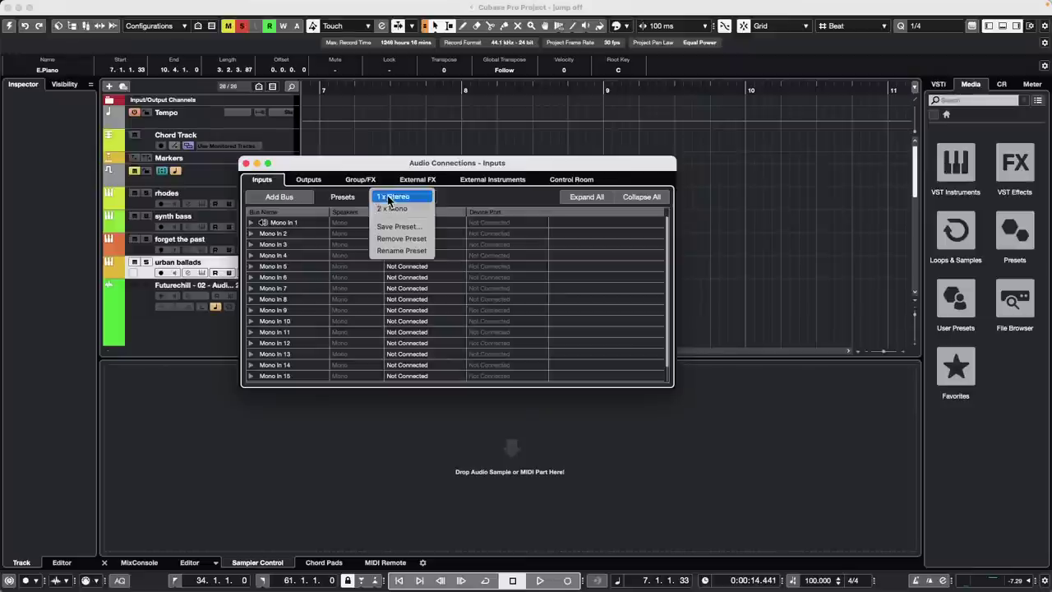
{"action": "left_click", "coordinate": [394, 207]}
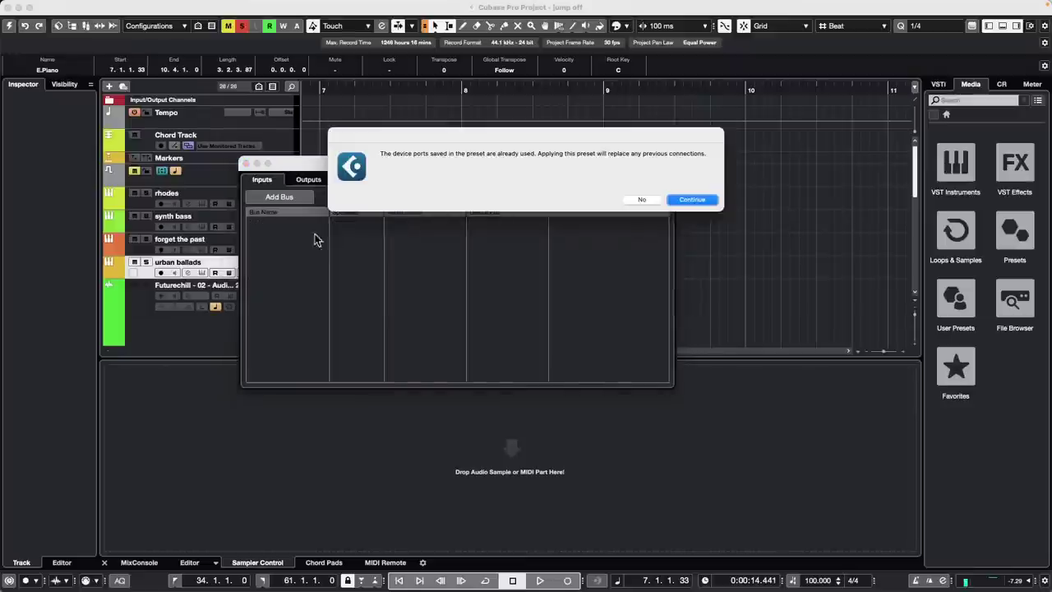
{"action": "left_click", "coordinate": [705, 200]}
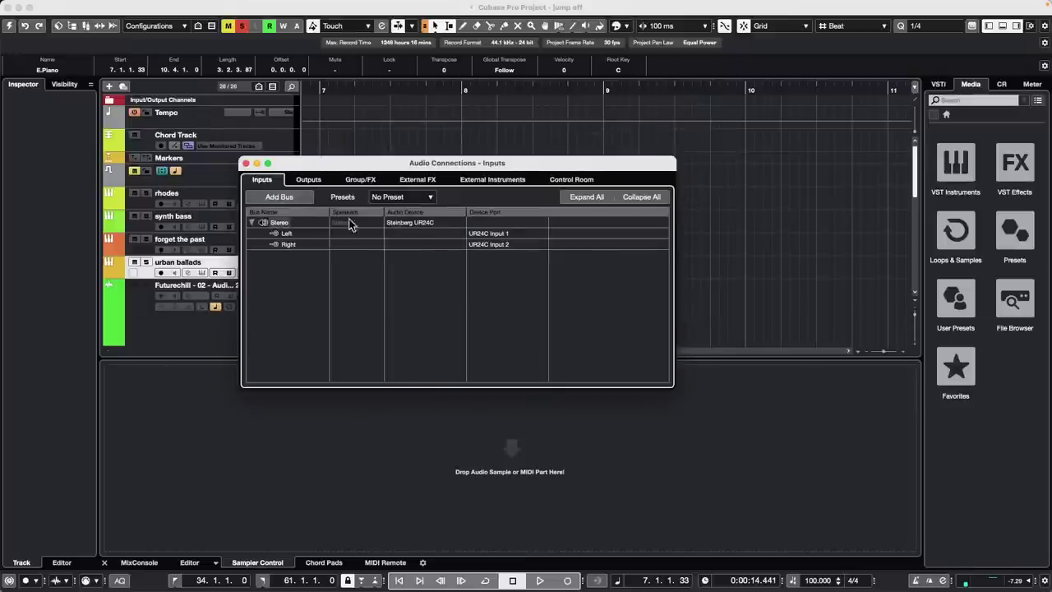
{"action": "left_click", "coordinate": [248, 164]}
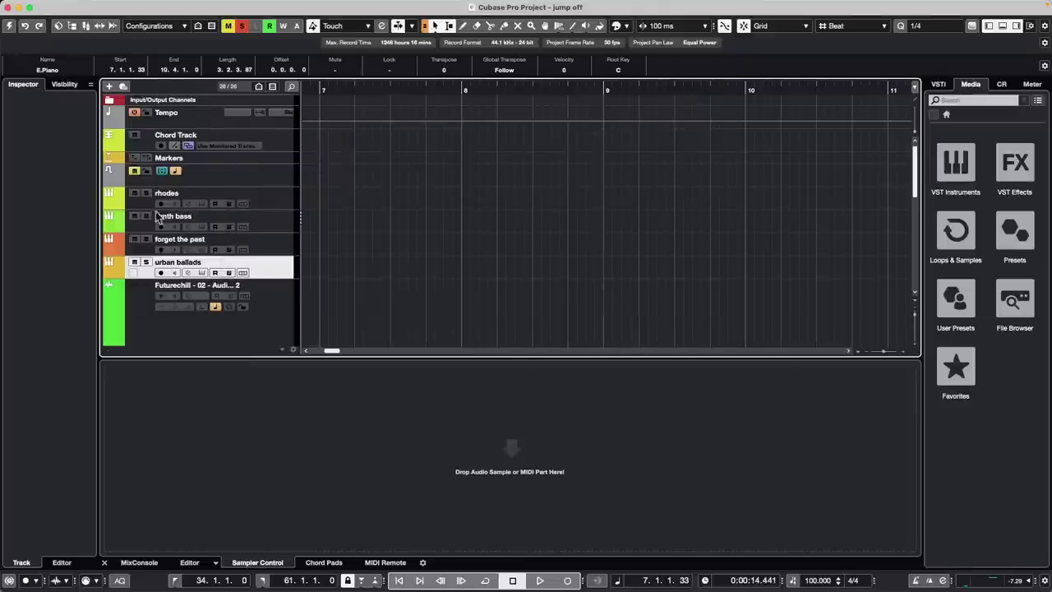
- Try to add an audio track below the rhodes track in the inactive project
{"action": "right_click", "coordinate": [272, 209]}
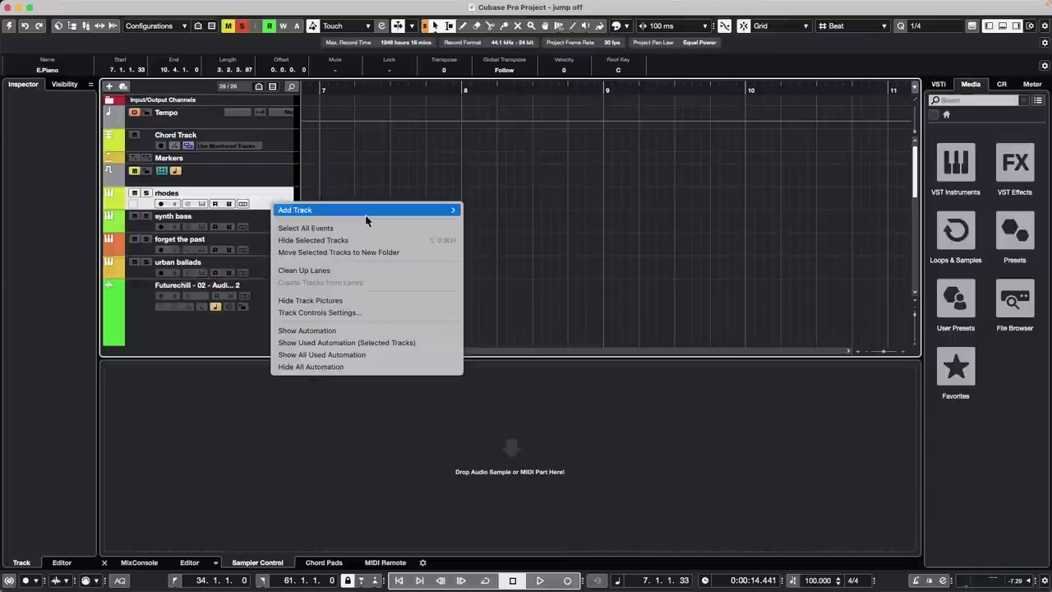
{"action": "mouse_move", "coordinate": [451, 211]}
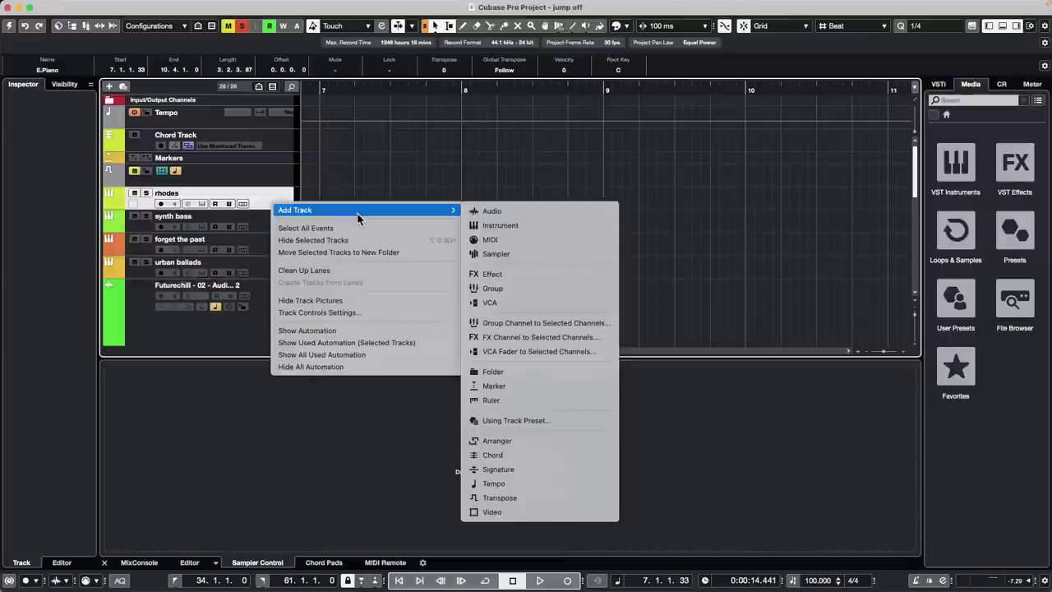
{"action": "left_click", "coordinate": [519, 212]}
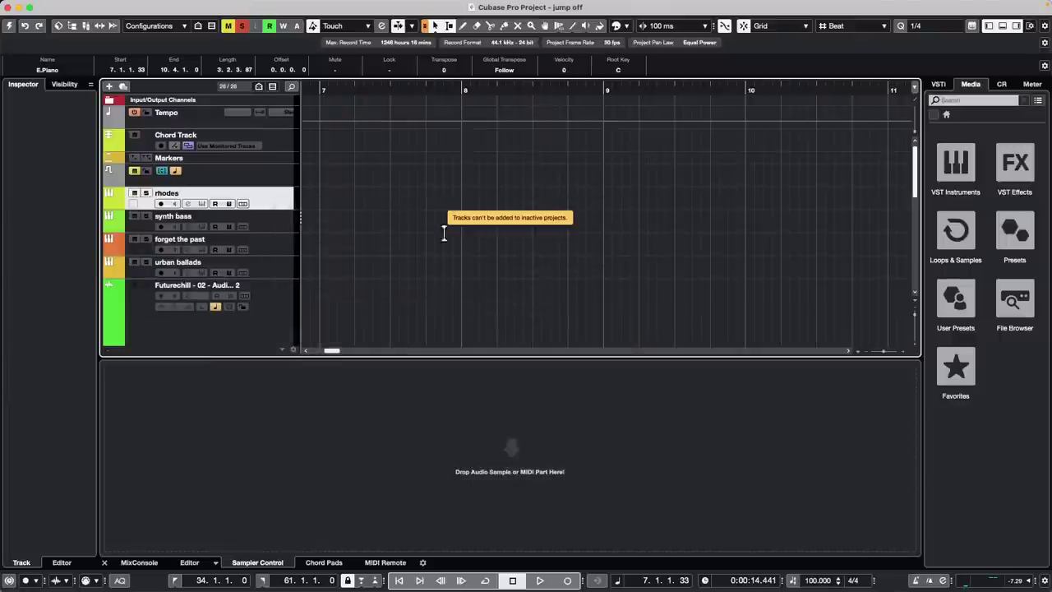
{"action": "right_click", "coordinate": [285, 203]}
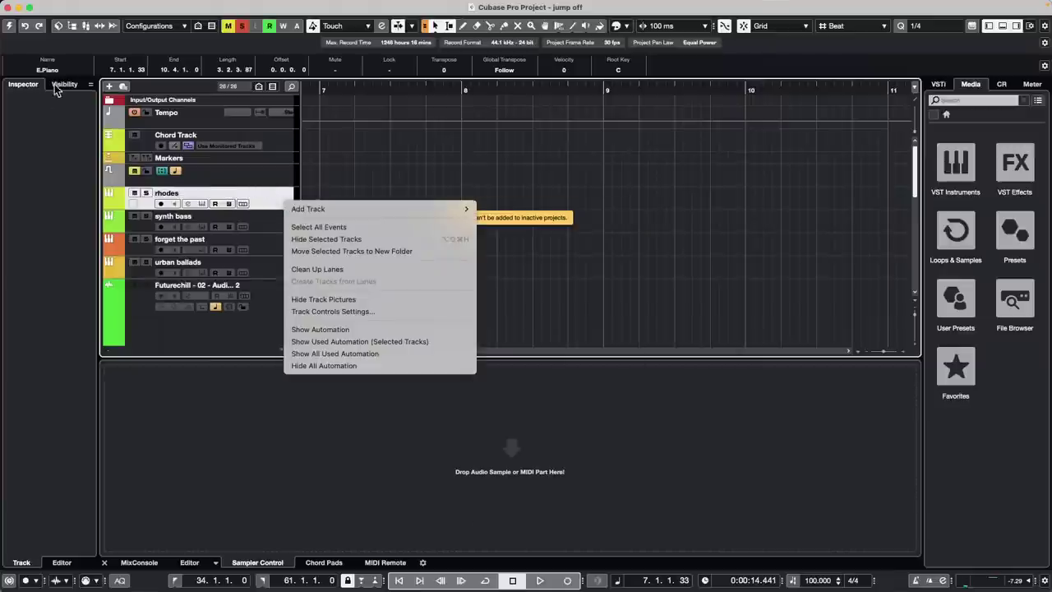
- Activate the project and add one stereo audio track below the rhodes track
{"action": "left_click", "coordinate": [8, 25]}
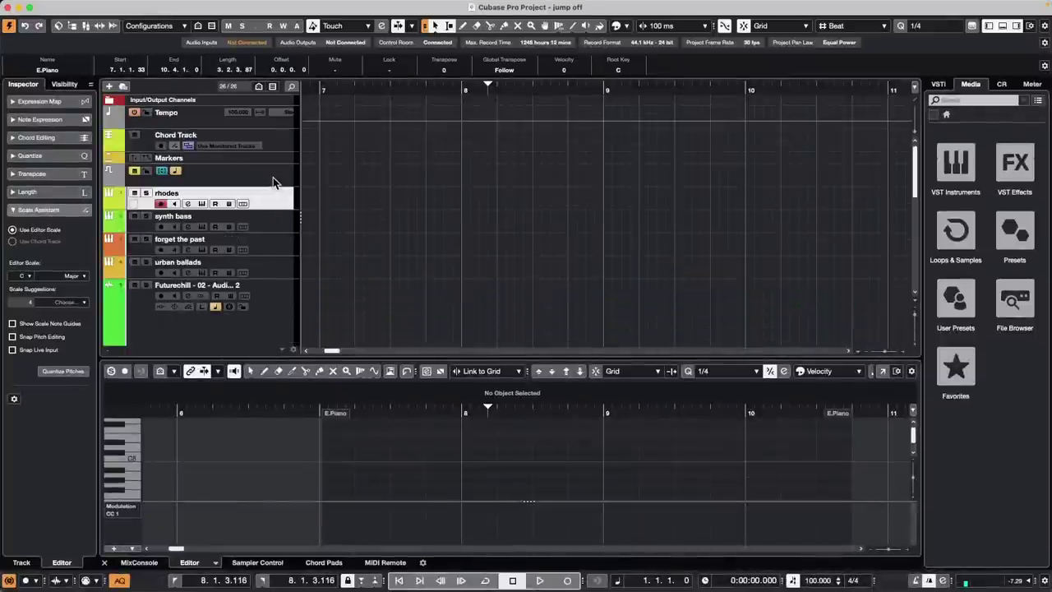
{"action": "right_click", "coordinate": [272, 207]}
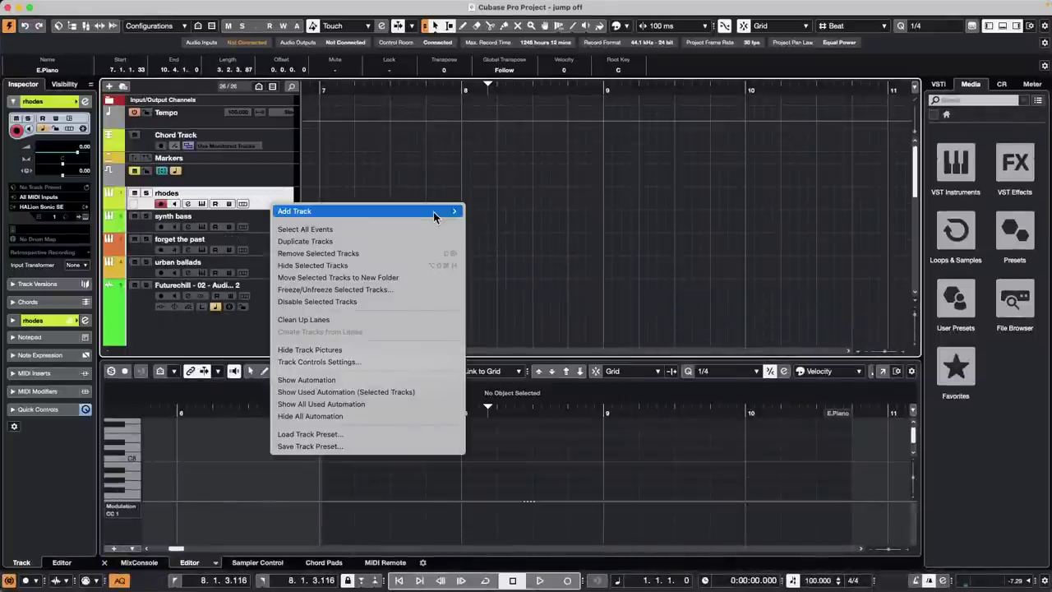
{"action": "left_click", "coordinate": [496, 212]}
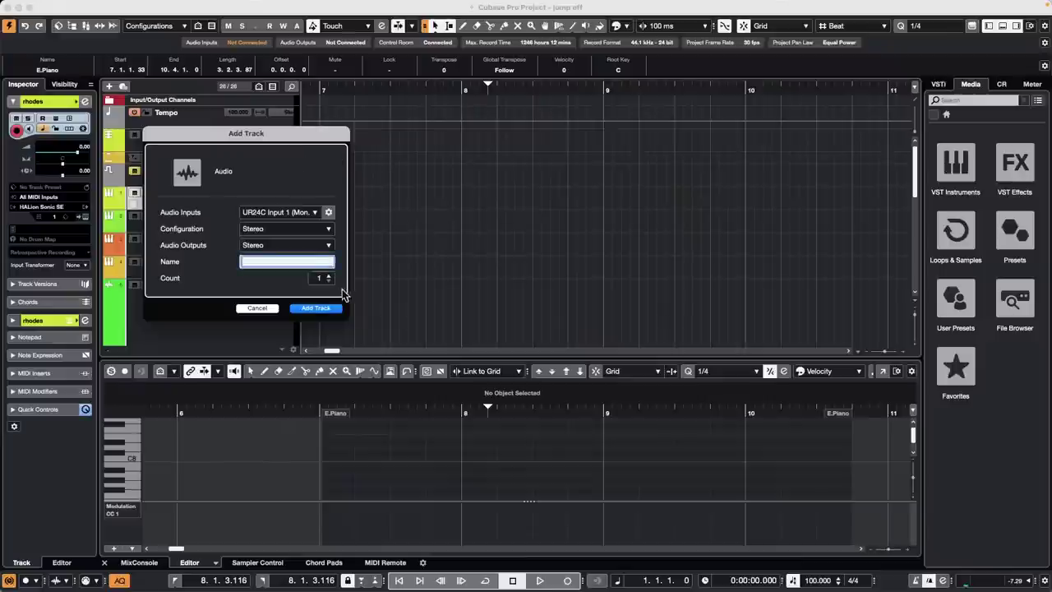
{"action": "left_click", "coordinate": [316, 308]}
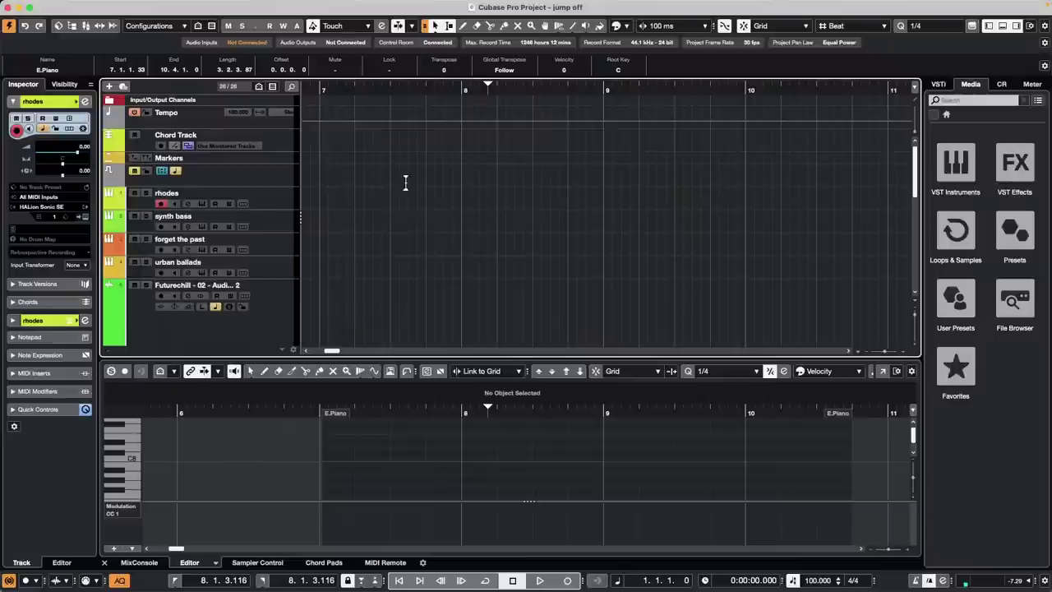
- In Studio Setup, enable Direct Monitoring for the Steinberg UR24C and confirm the setup
{"action": "left_click", "coordinate": [323, 6]}
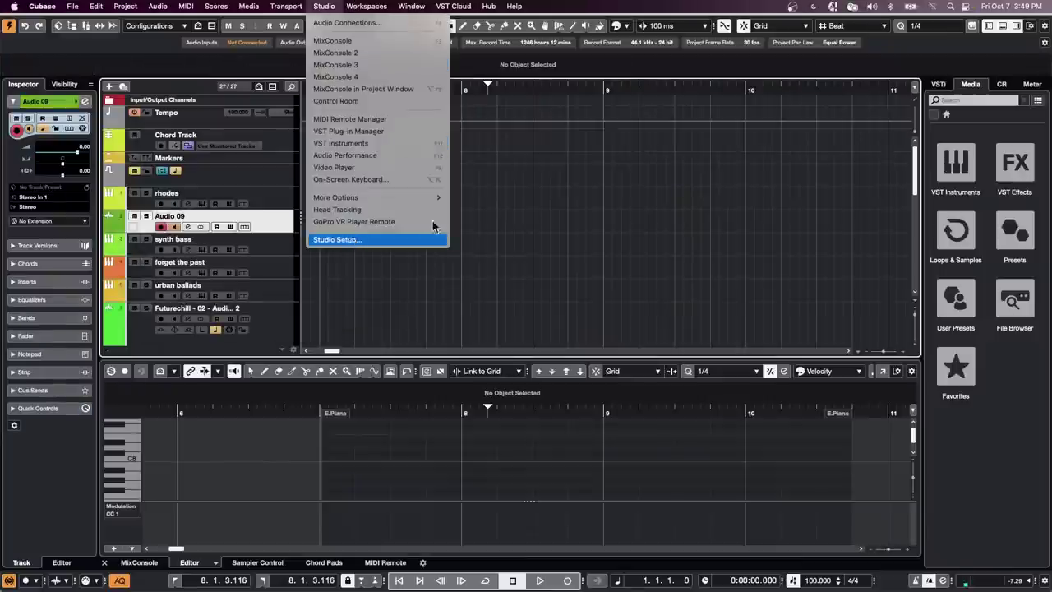
{"action": "left_click", "coordinate": [352, 240]}
{"action": "left_click", "coordinate": [386, 141]}
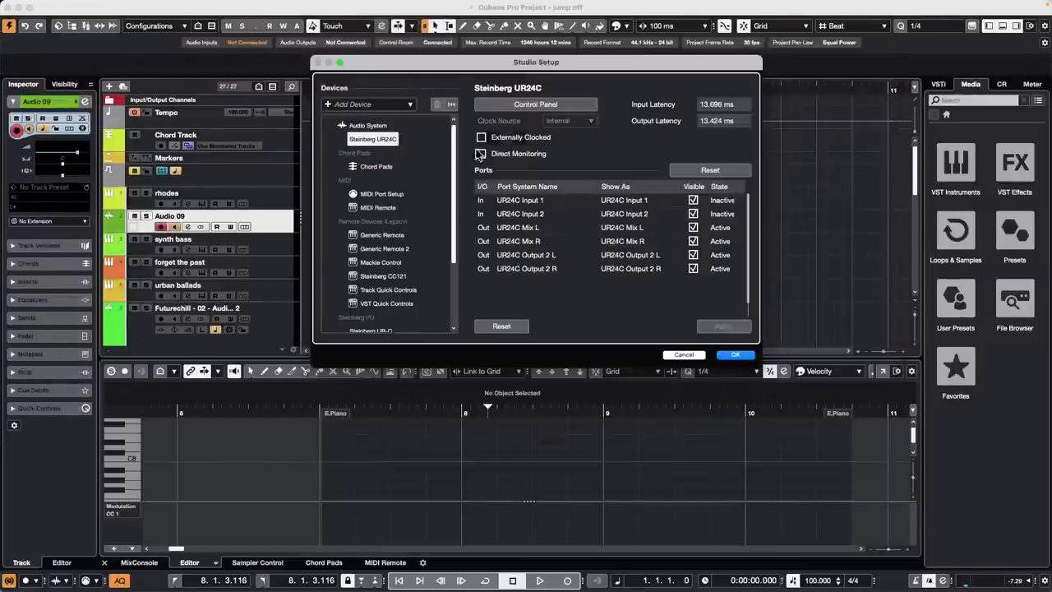
{"action": "left_click", "coordinate": [482, 154]}
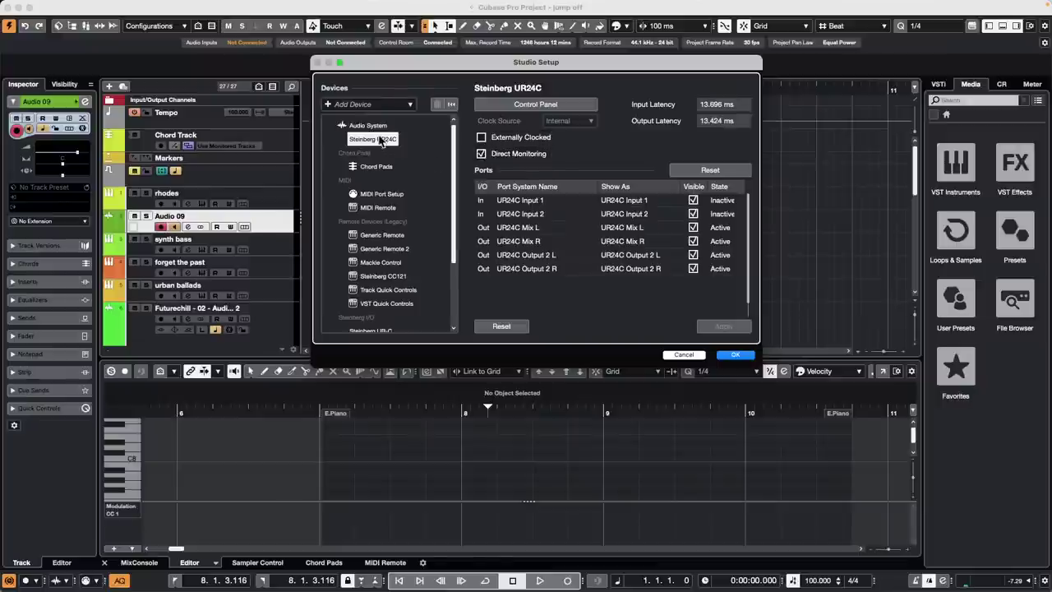
{"action": "left_click", "coordinate": [327, 7]}
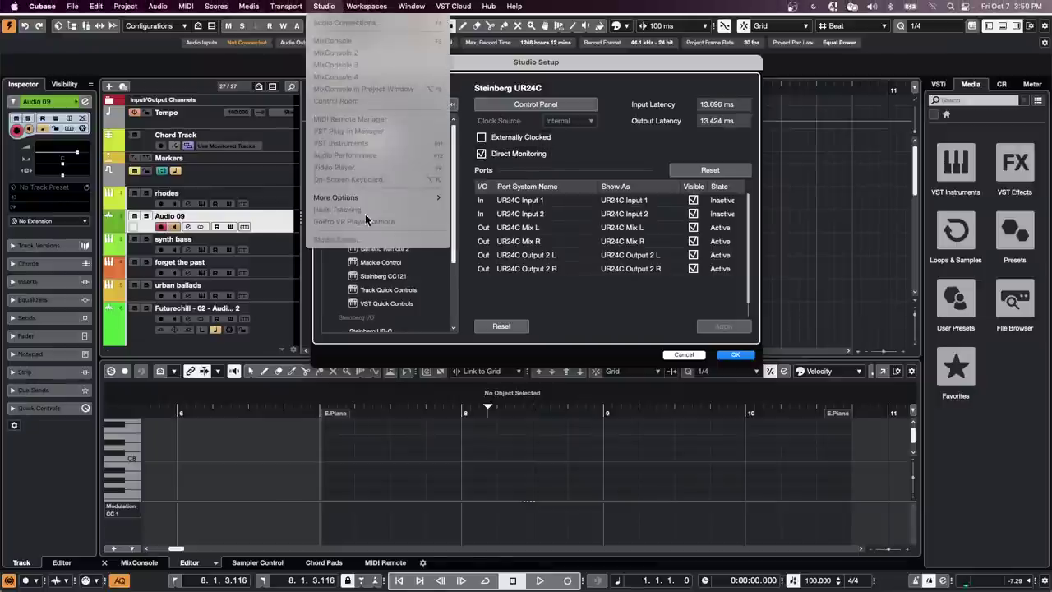
{"action": "left_click", "coordinate": [595, 306]}
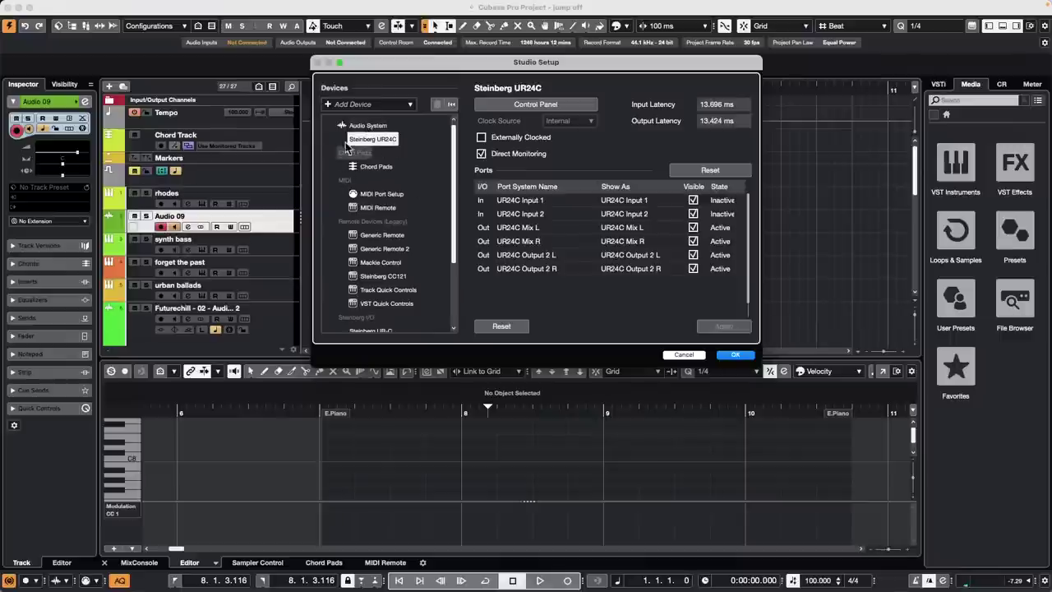
{"action": "left_click", "coordinate": [740, 357]}
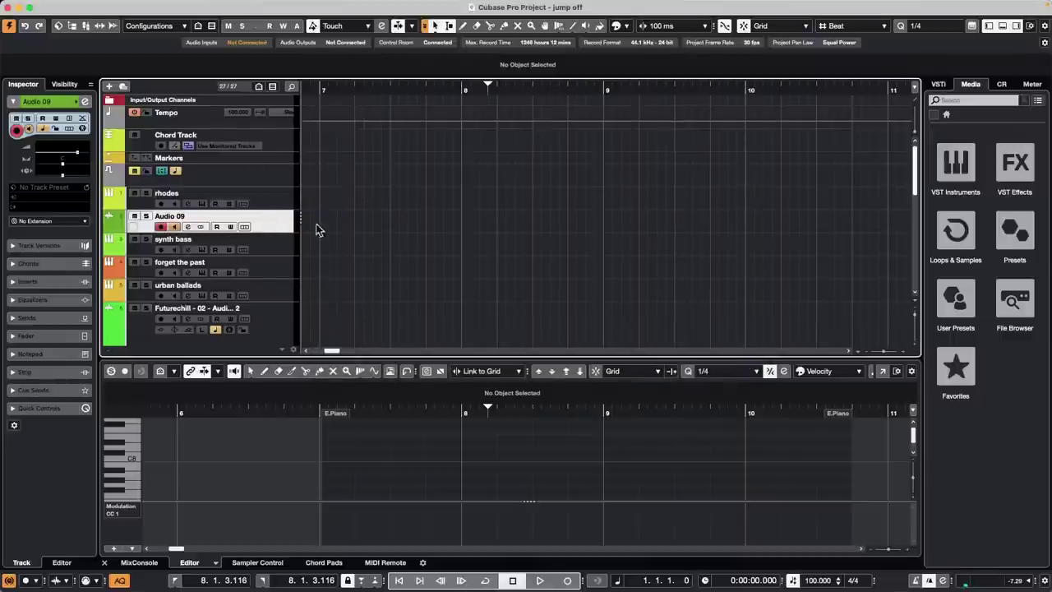
- Select the Audio 09 track and choose Stereo In 1 as its input
{"action": "left_click", "coordinate": [288, 201]}
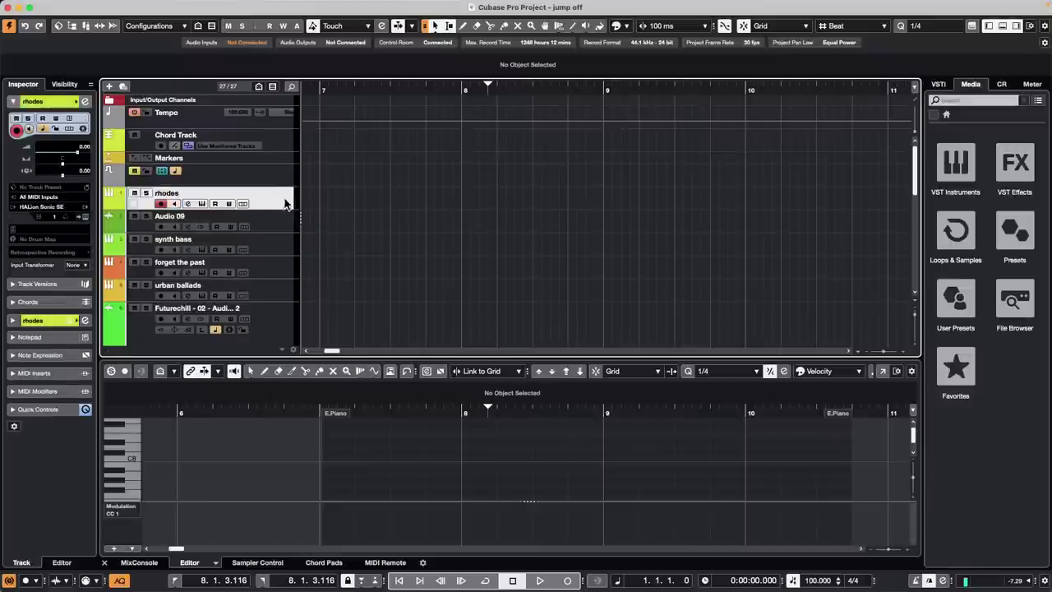
{"action": "left_click", "coordinate": [282, 228]}
{"action": "left_click", "coordinate": [51, 203]}
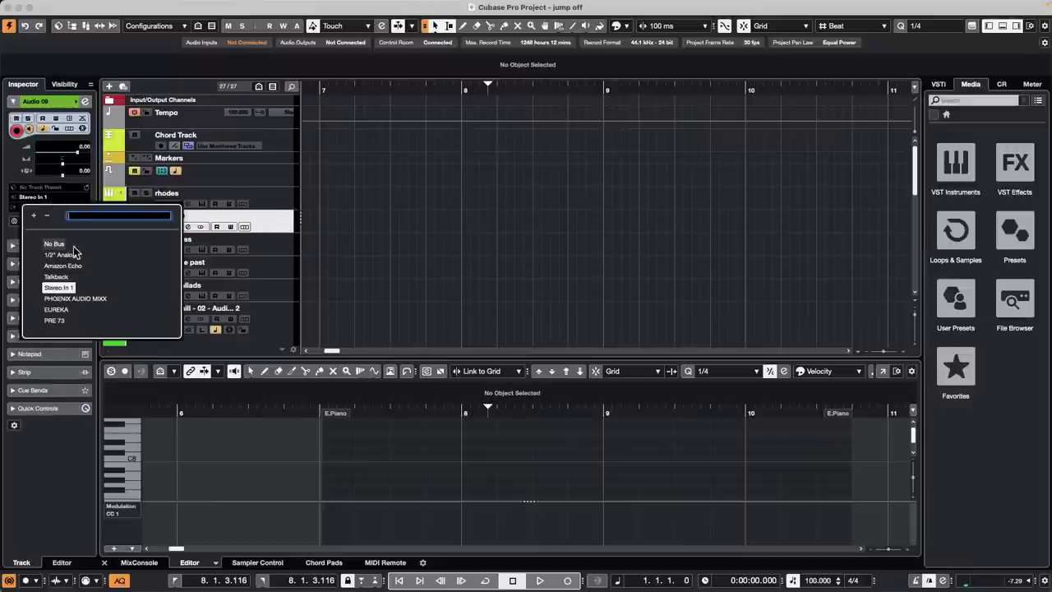
{"action": "left_click", "coordinate": [61, 288]}
- Enable the Hardware section in the Inspector for the Audio 09 track and check the list of enabled sections
{"action": "right_click", "coordinate": [60, 245]}
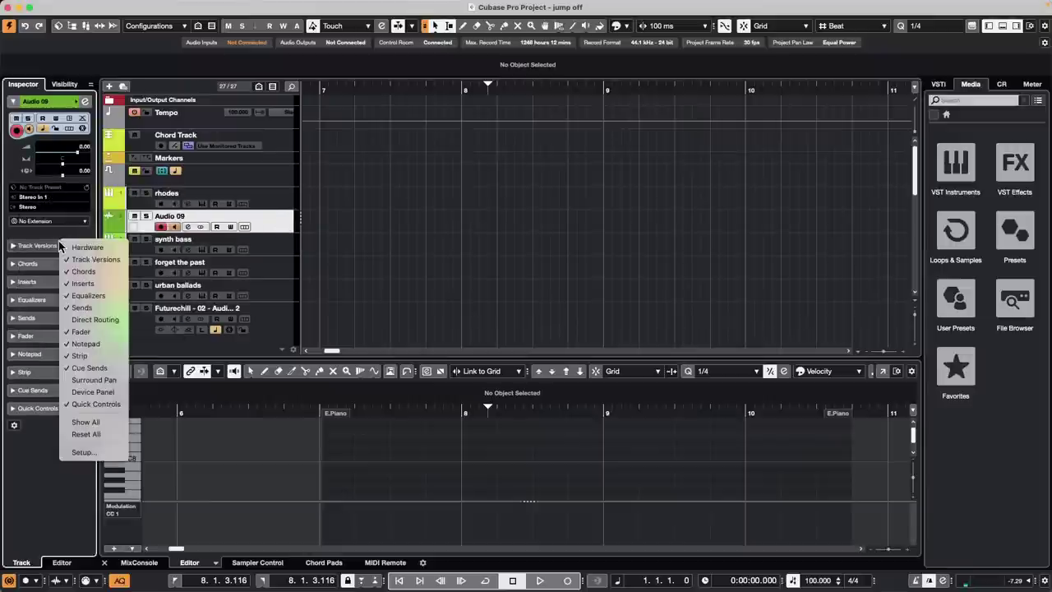
{"action": "left_click", "coordinate": [70, 187]}
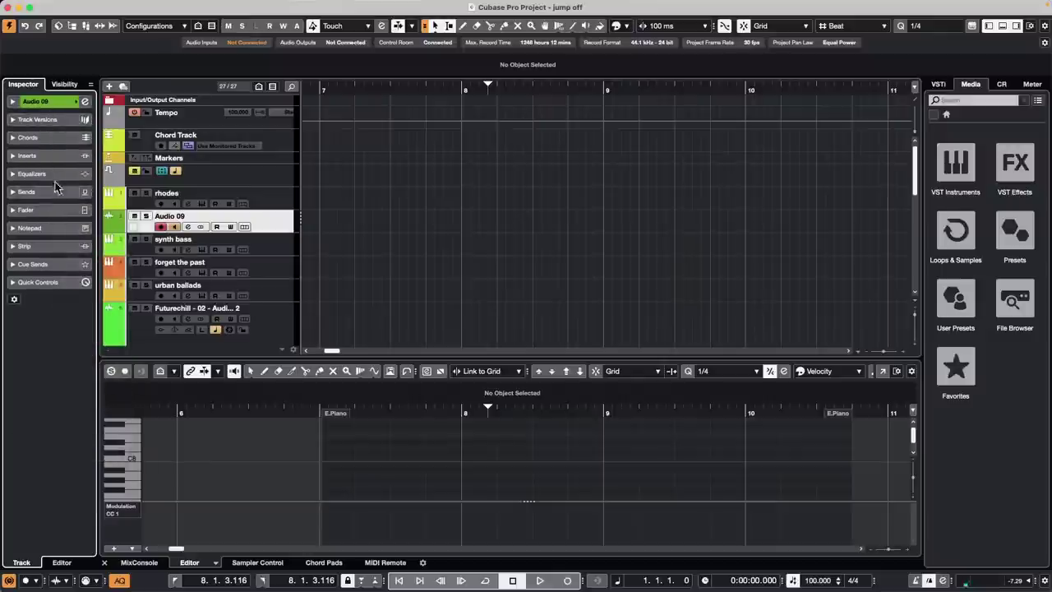
{"action": "left_click", "coordinate": [281, 227]}
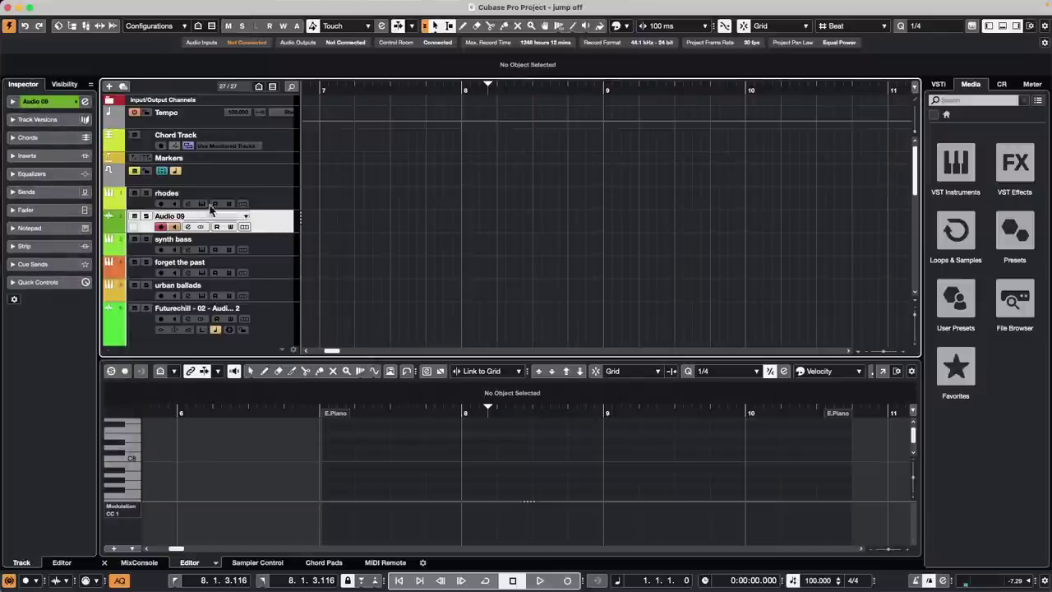
{"action": "left_click", "coordinate": [64, 84]}
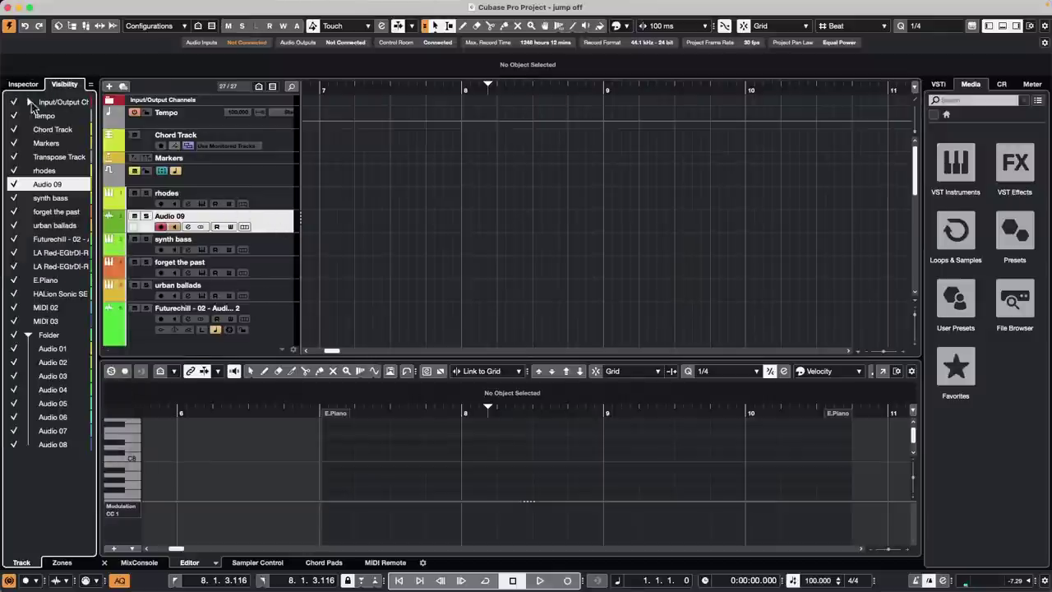
{"action": "left_click", "coordinate": [21, 84]}
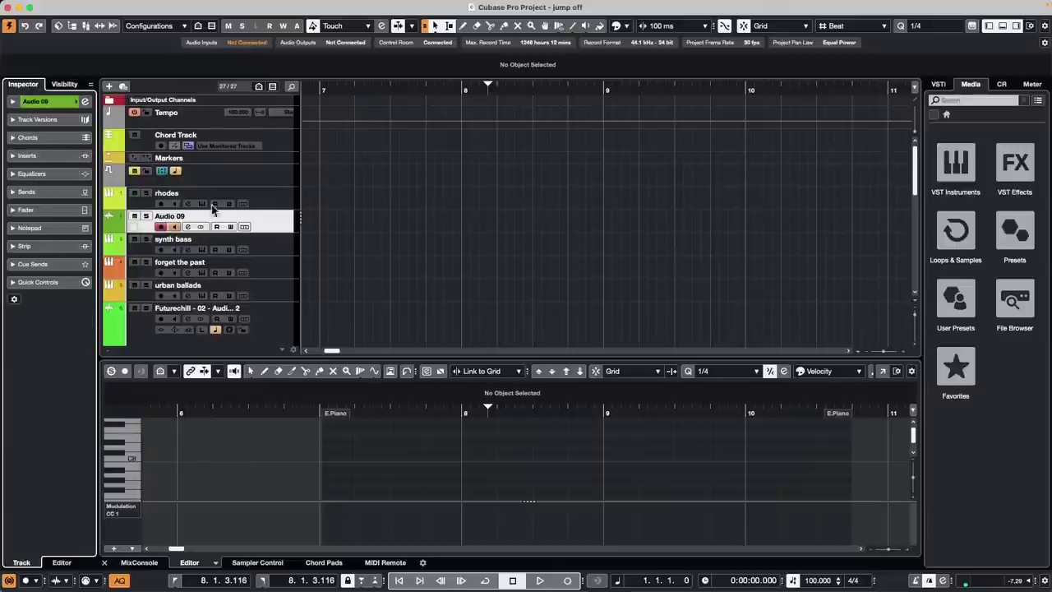
{"action": "left_click", "coordinate": [275, 227]}
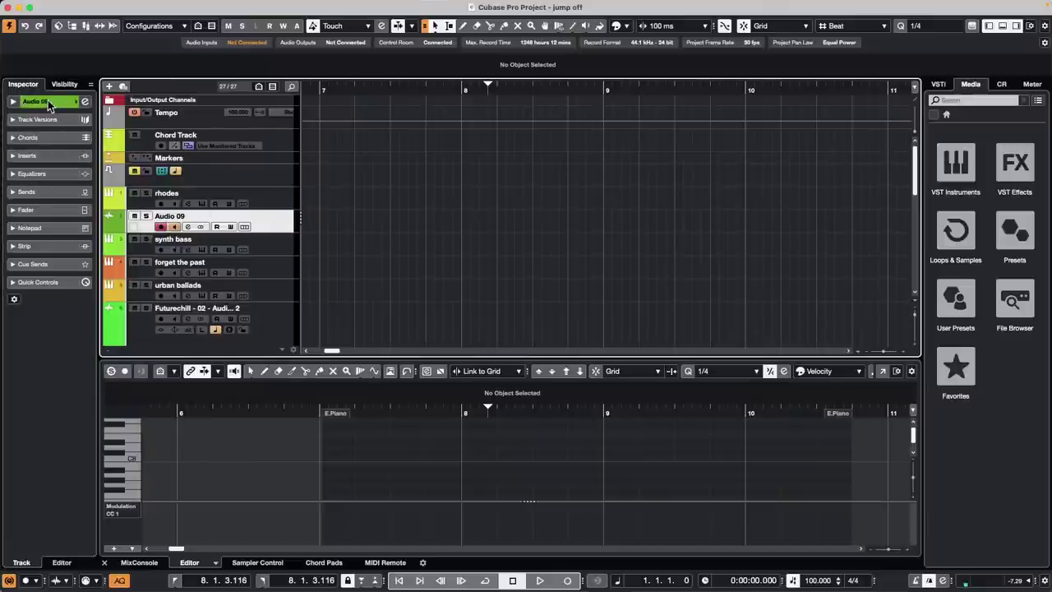
{"action": "right_click", "coordinate": [40, 124]}
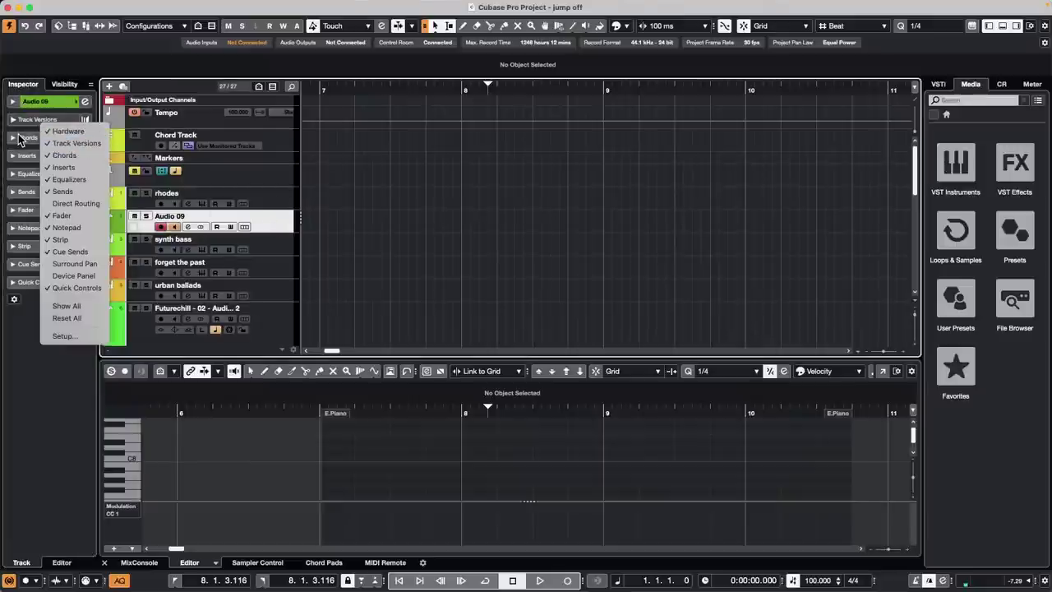
{"action": "key", "text": "Escape"}
- Add one mono audio track below Audio 09 with UR24C Input 1 (Mono) as its audio input
{"action": "right_click", "coordinate": [276, 230]}
{"action": "mouse_move", "coordinate": [321, 231]}
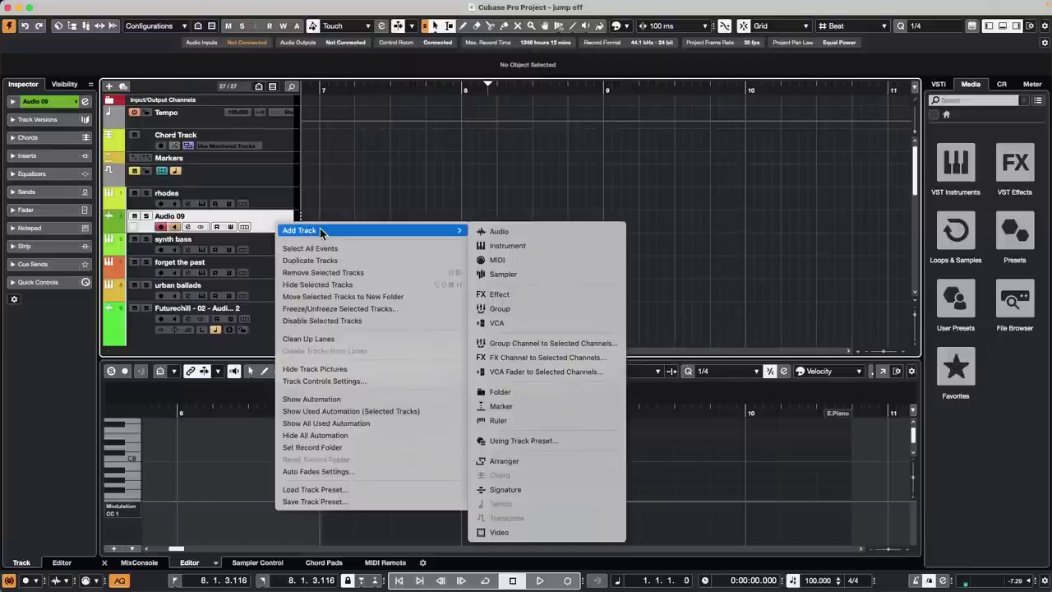
{"action": "left_click", "coordinate": [497, 234]}
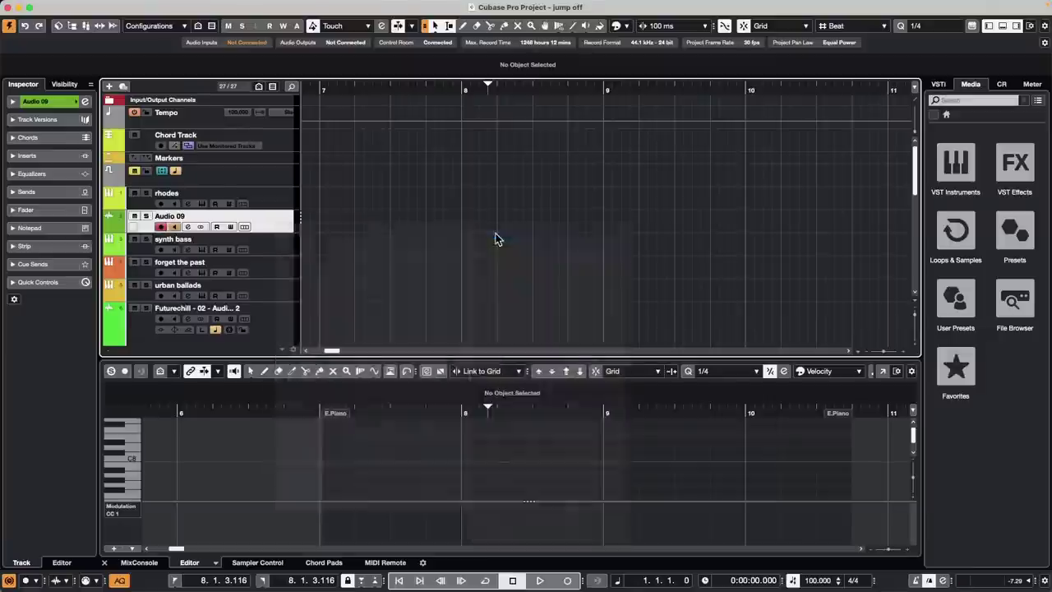
{"action": "left_click", "coordinate": [290, 230]}
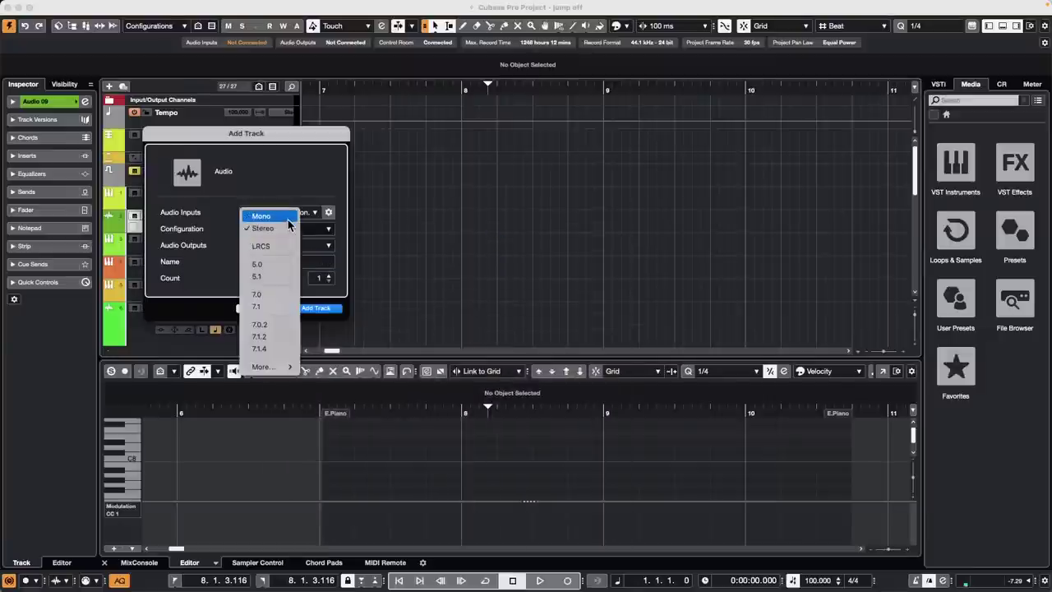
{"action": "left_click", "coordinate": [291, 216]}
{"action": "left_click", "coordinate": [293, 213]}
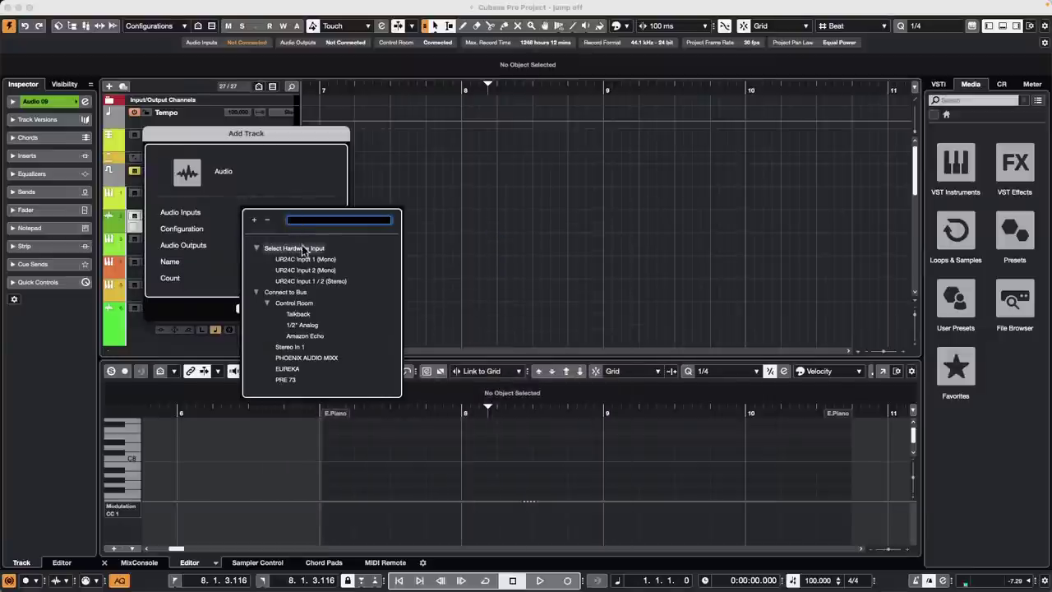
{"action": "left_click", "coordinate": [207, 249]}
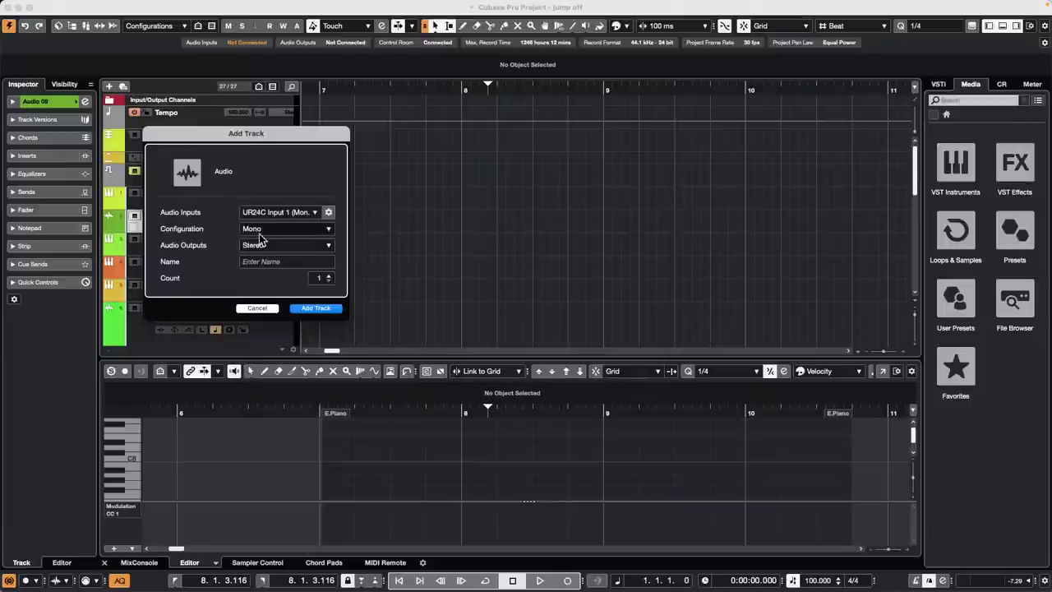
{"action": "left_click", "coordinate": [325, 309]}
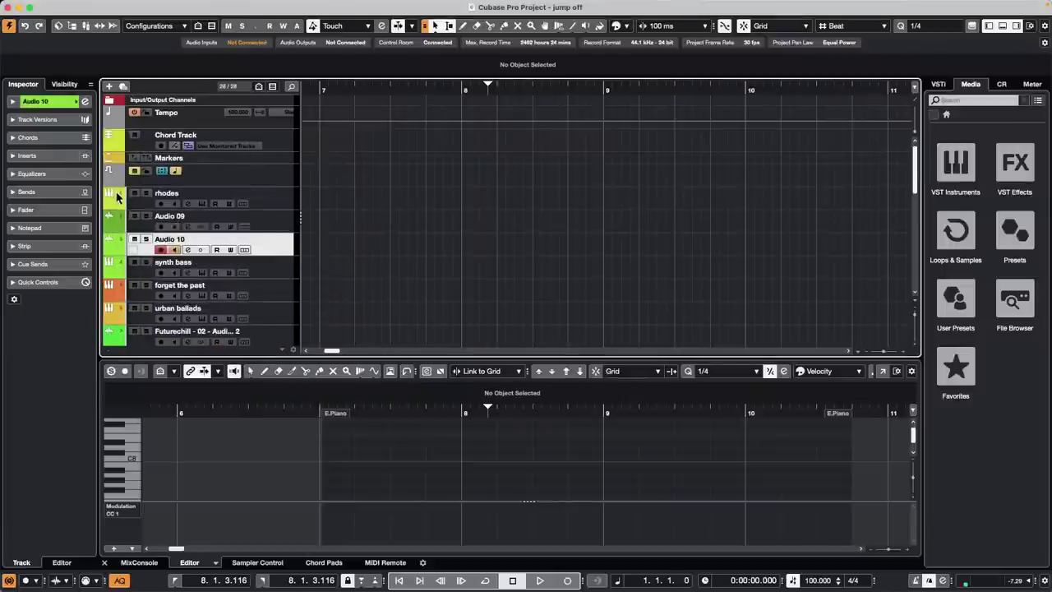
- Review the Steinberg UR24C ports and the Audio System settings in Studio Setup
{"action": "left_click", "coordinate": [324, 6]}
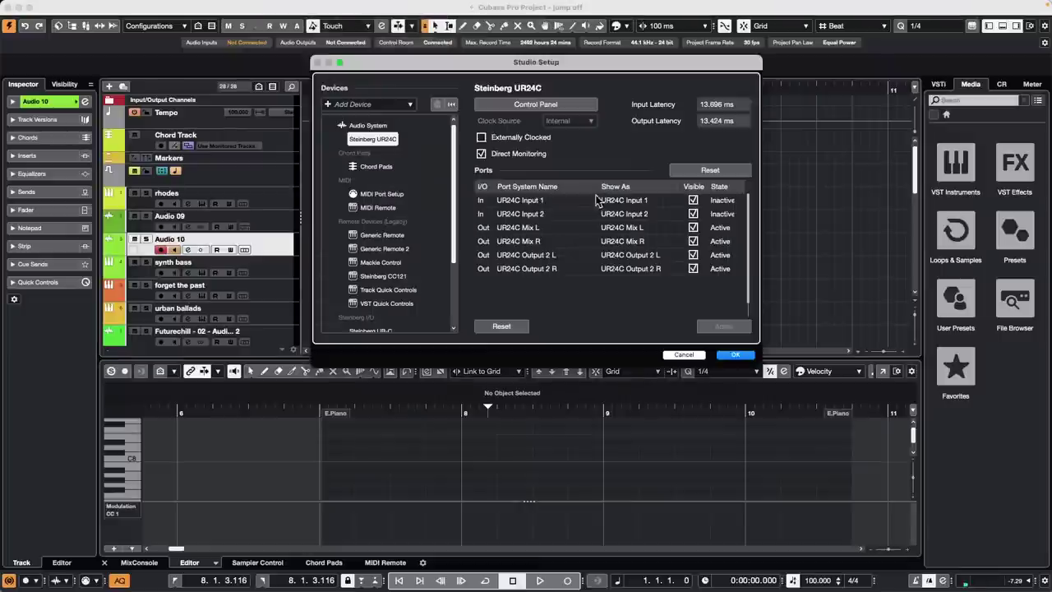
{"action": "left_click", "coordinate": [367, 125]}
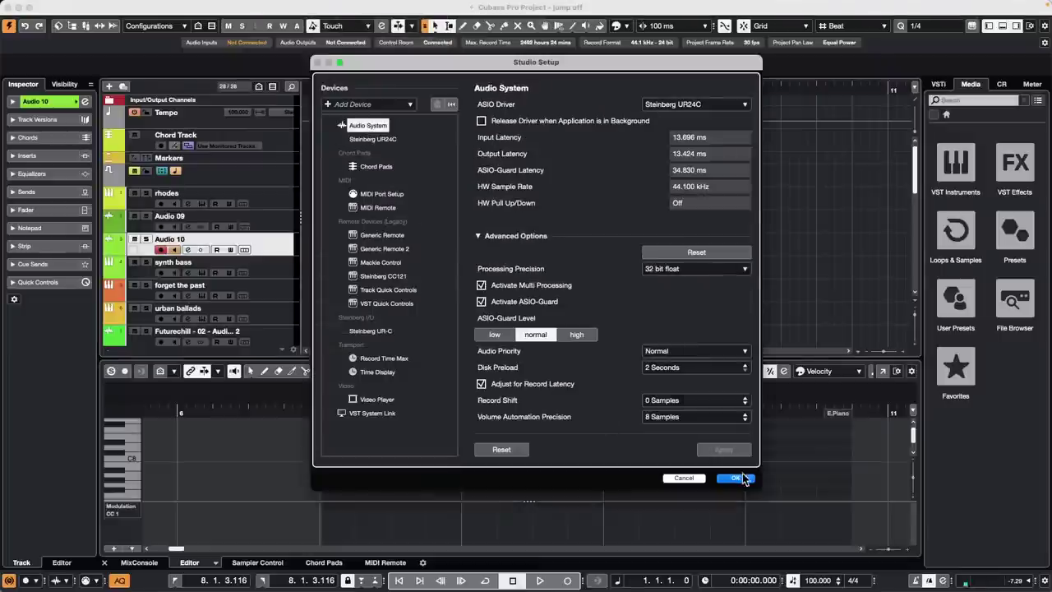
{"action": "left_click", "coordinate": [740, 476]}
- In Audio Connections, assign the Steinberg UR24C as the audio device for the Stereo In 1 input bus
{"action": "left_click", "coordinate": [324, 7]}
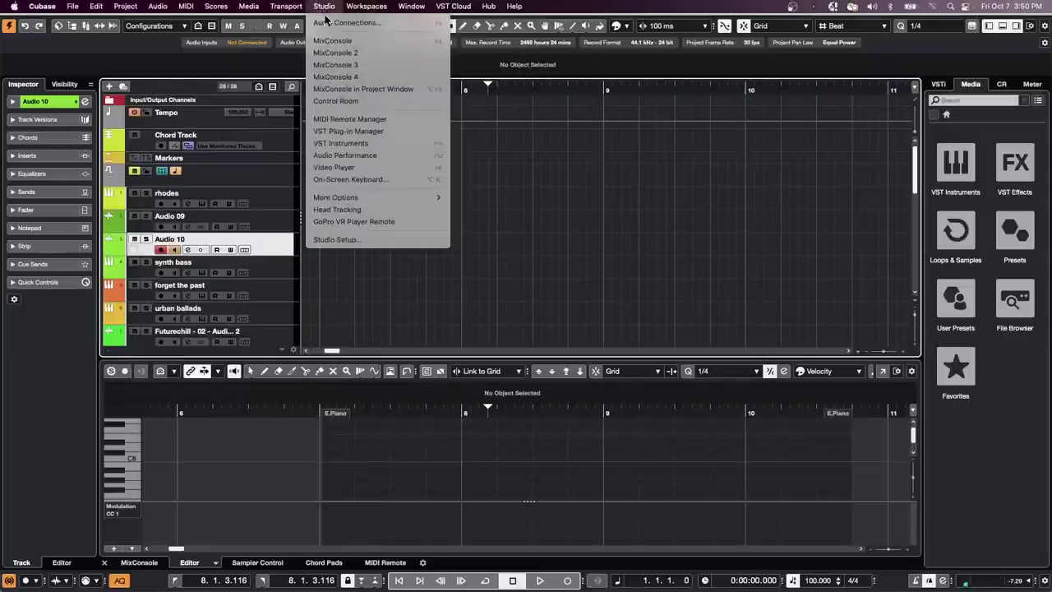
{"action": "left_click", "coordinate": [328, 23]}
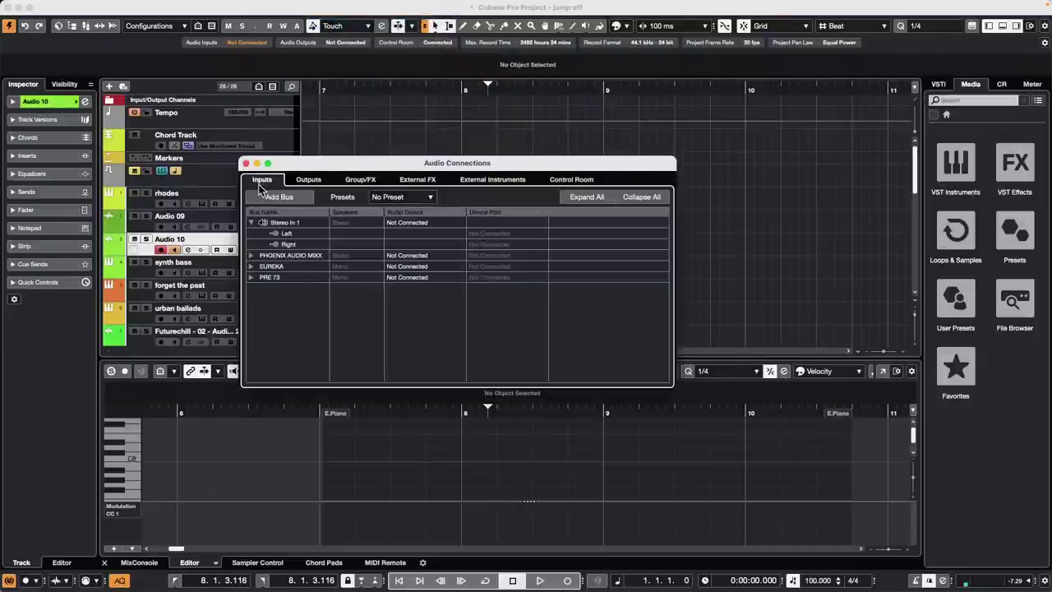
{"action": "left_click", "coordinate": [427, 223]}
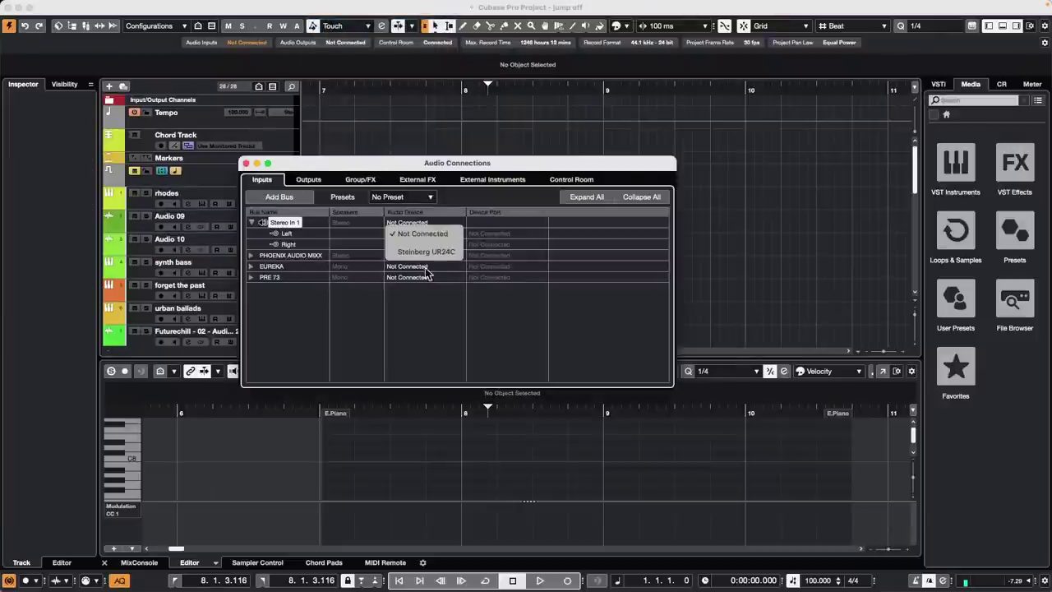
{"action": "left_click", "coordinate": [438, 251]}
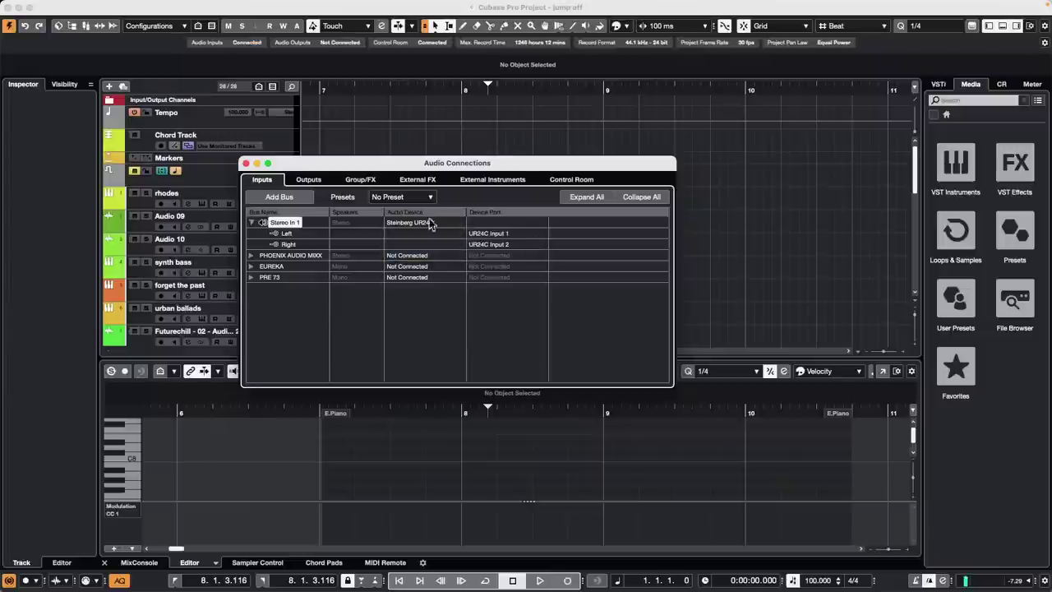
{"action": "left_click", "coordinate": [246, 163]}
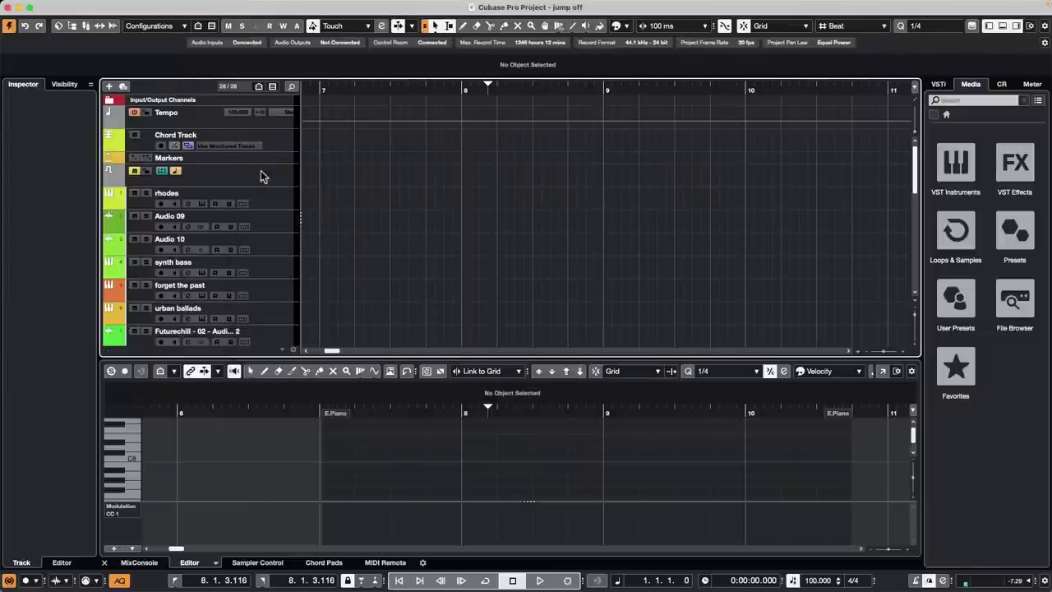
- Expand the UR24C hardware section for the Audio 09 track and open its REV-X Hall reverb settings
{"action": "left_click", "coordinate": [282, 224]}
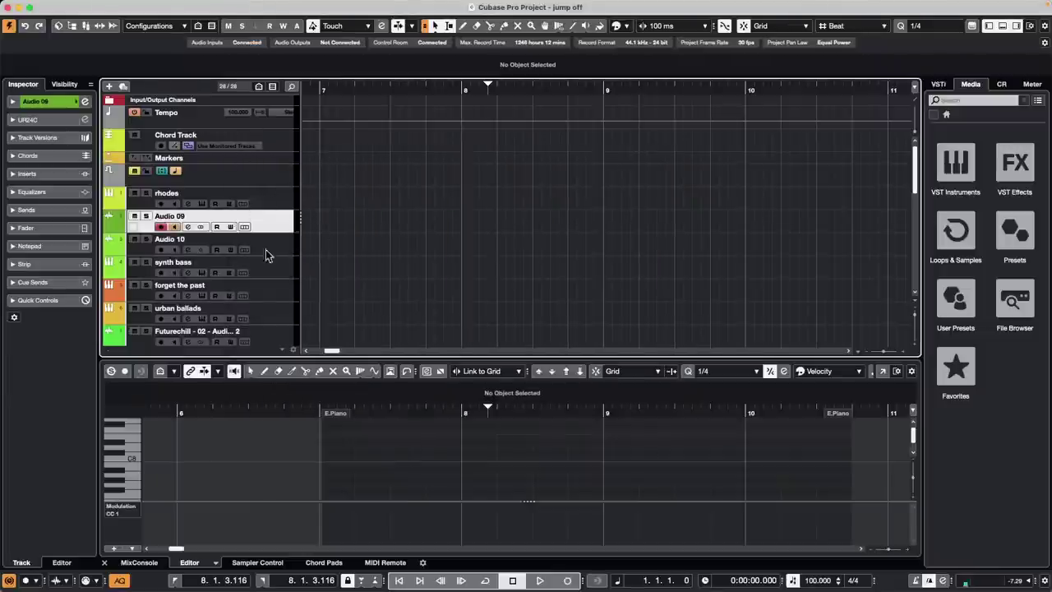
{"action": "mouse_move", "coordinate": [417, 2]}
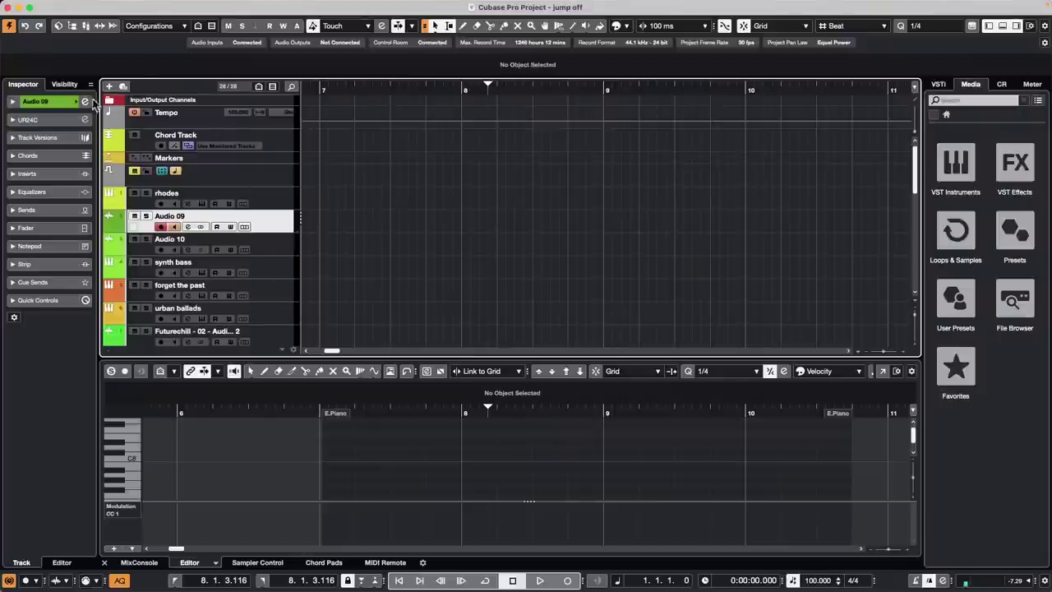
{"action": "left_click", "coordinate": [12, 121]}
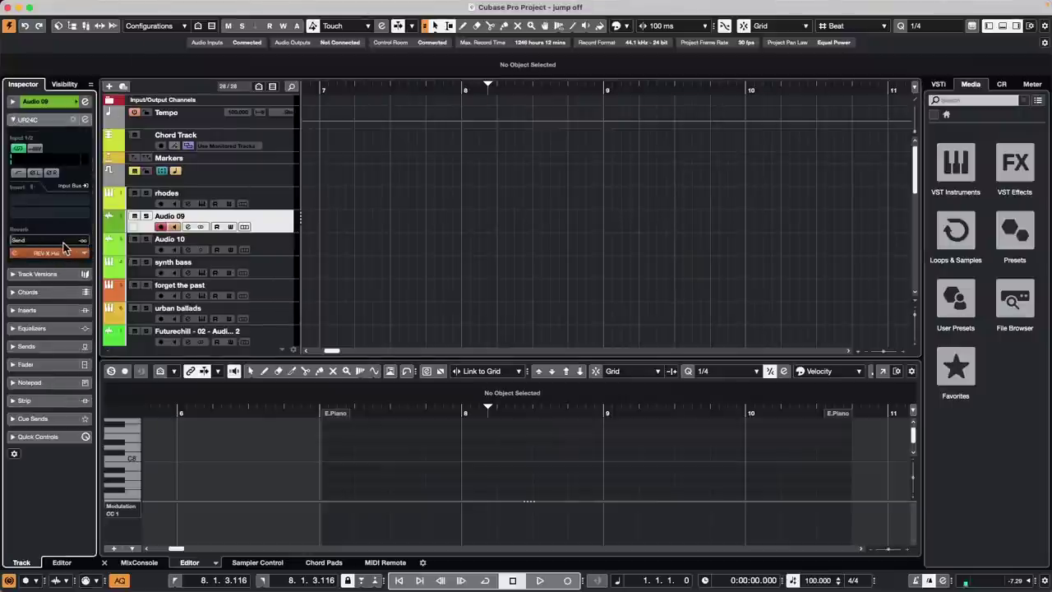
{"action": "left_click", "coordinate": [59, 253]}
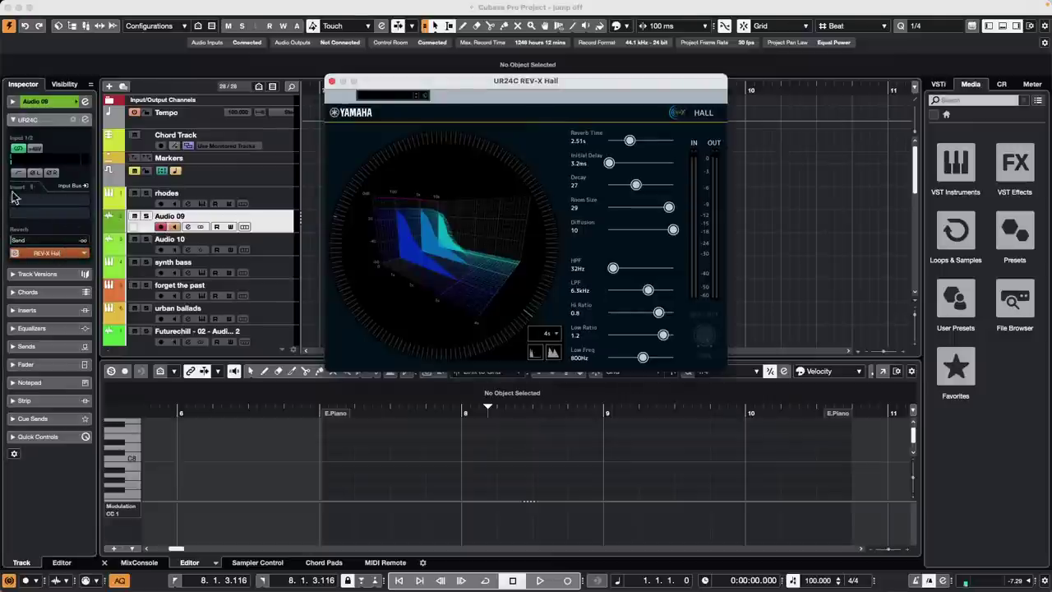
- Insert Morphing Ch Strip on UR24C Input 1/2 and boost its mid EQ band about 8.8 dB at 1.12 kHz
{"action": "left_click", "coordinate": [47, 188]}
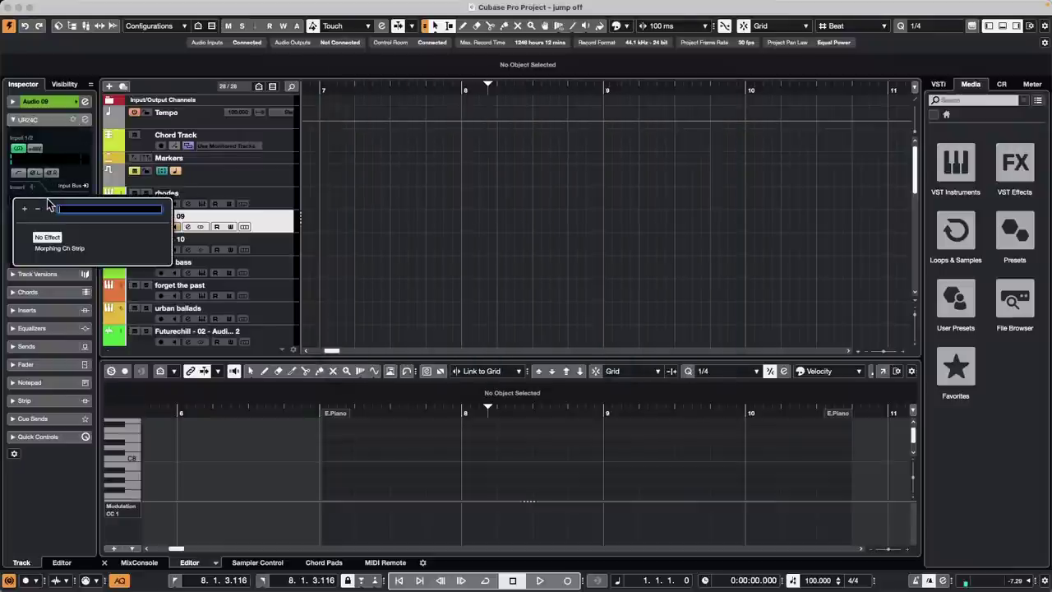
{"action": "left_click", "coordinate": [58, 248]}
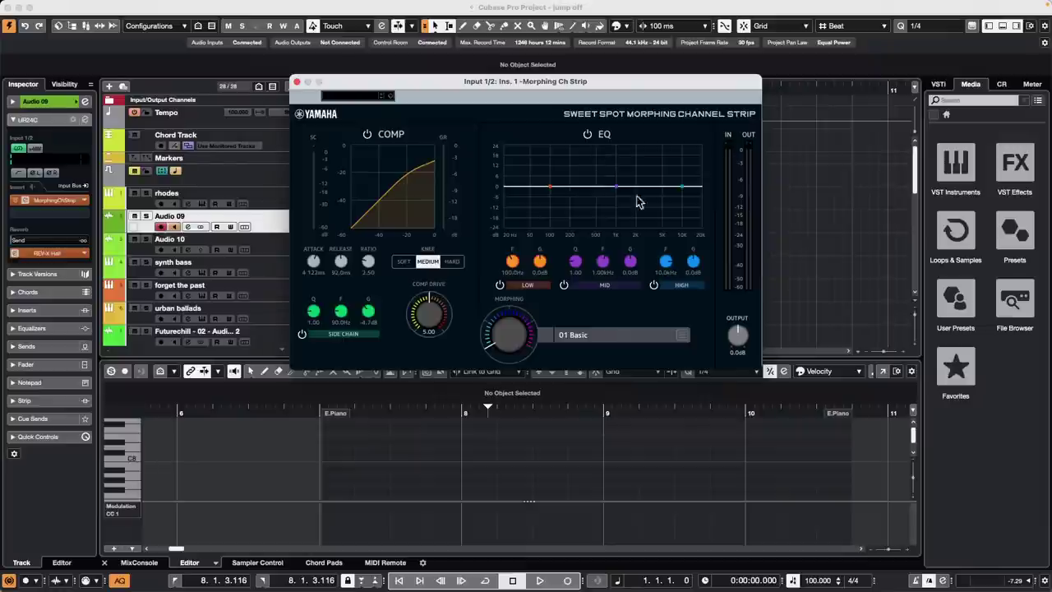
{"action": "left_click_drag", "start_coordinate": [615, 186], "coordinate": [625, 176]}
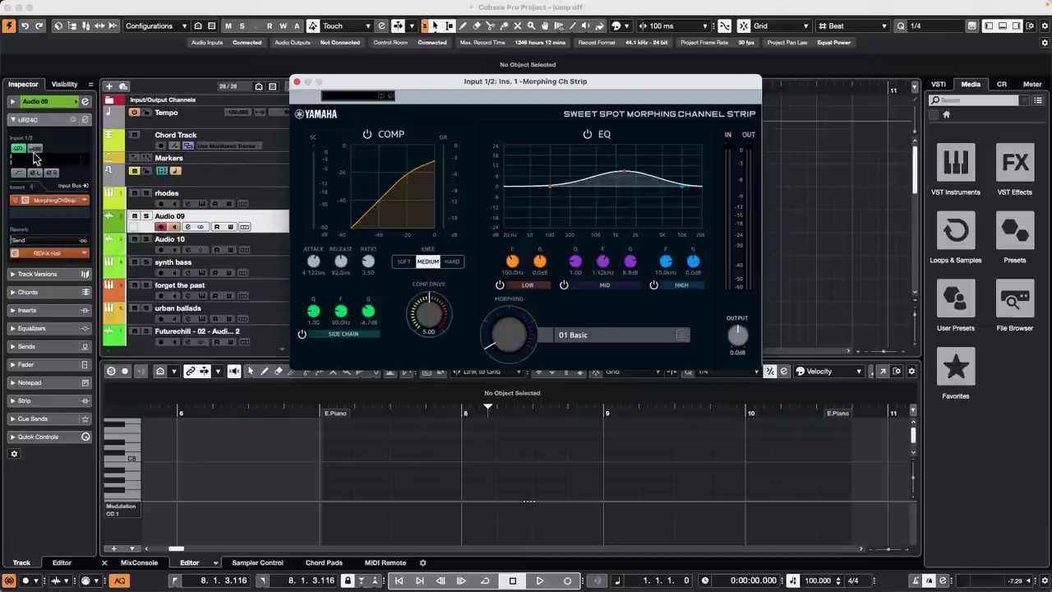
{"action": "left_click", "coordinate": [296, 81]}
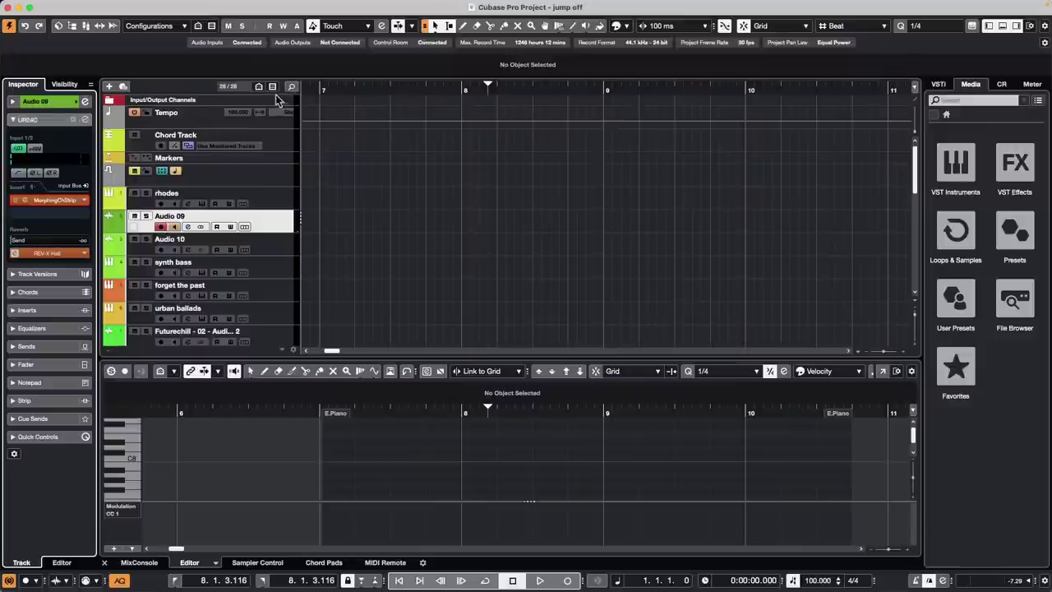
- Show the Hardware rack for Stereo In 1 in the MixConsole and enlarge the rack area to examine it
{"action": "left_click", "coordinate": [279, 6]}
{"action": "mouse_move", "coordinate": [324, 8]}
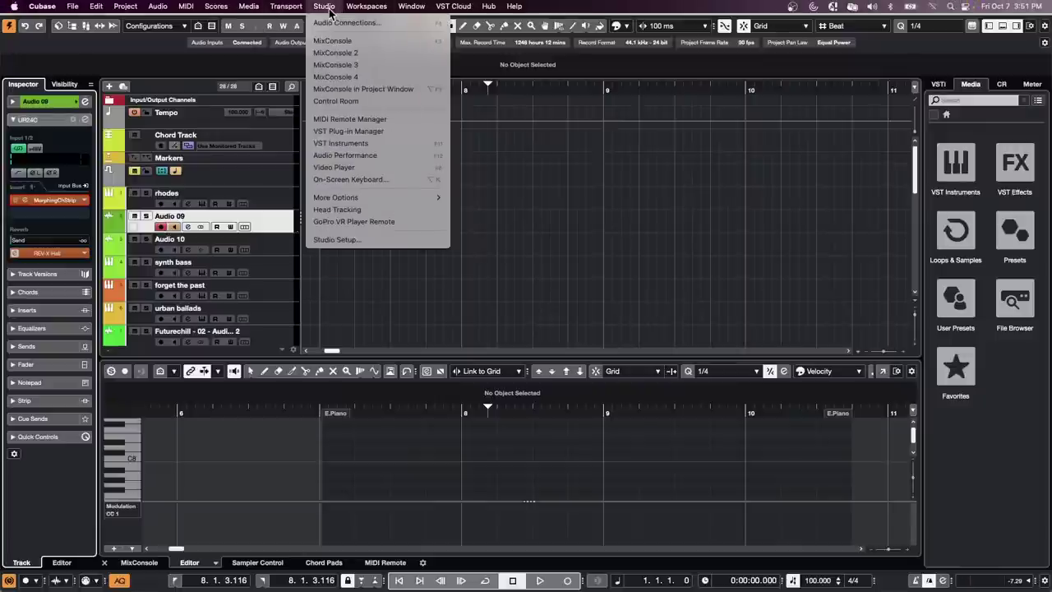
{"action": "left_click", "coordinate": [333, 40]}
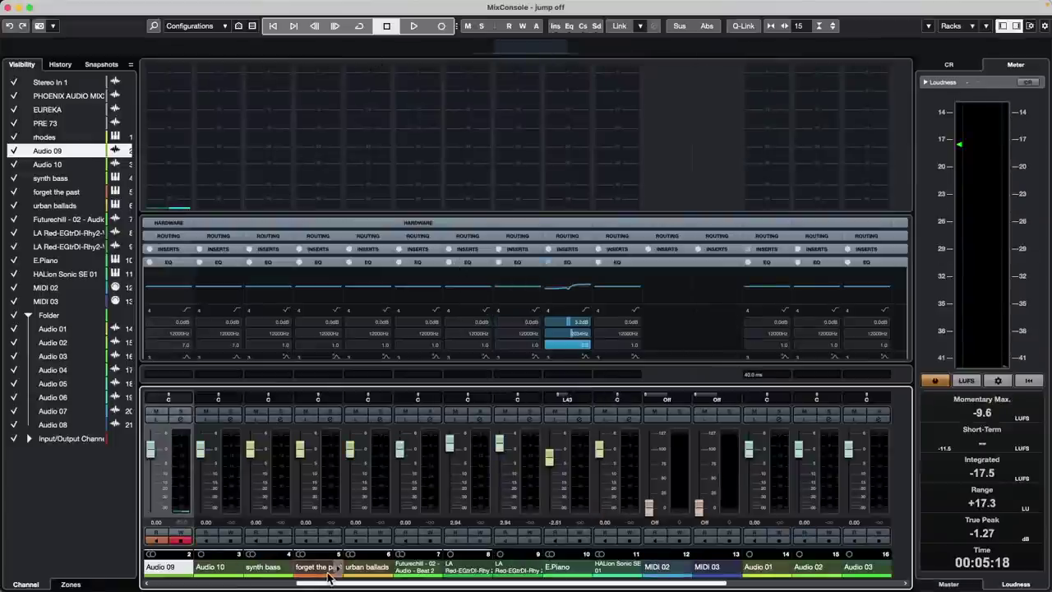
{"action": "left_click_drag", "start_coordinate": [321, 583], "coordinate": [120, 583]}
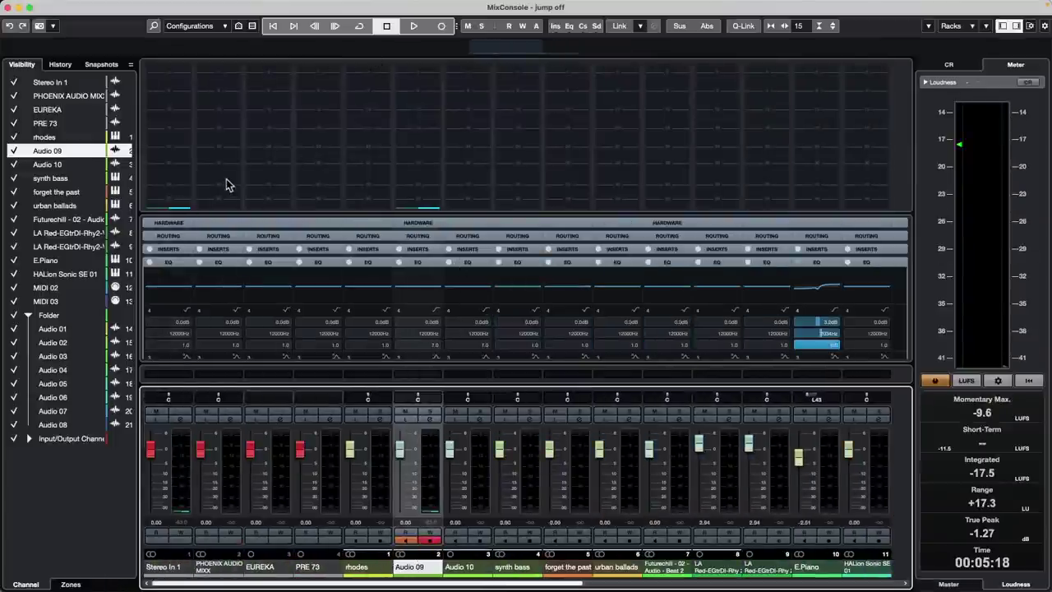
{"action": "left_click", "coordinate": [169, 224]}
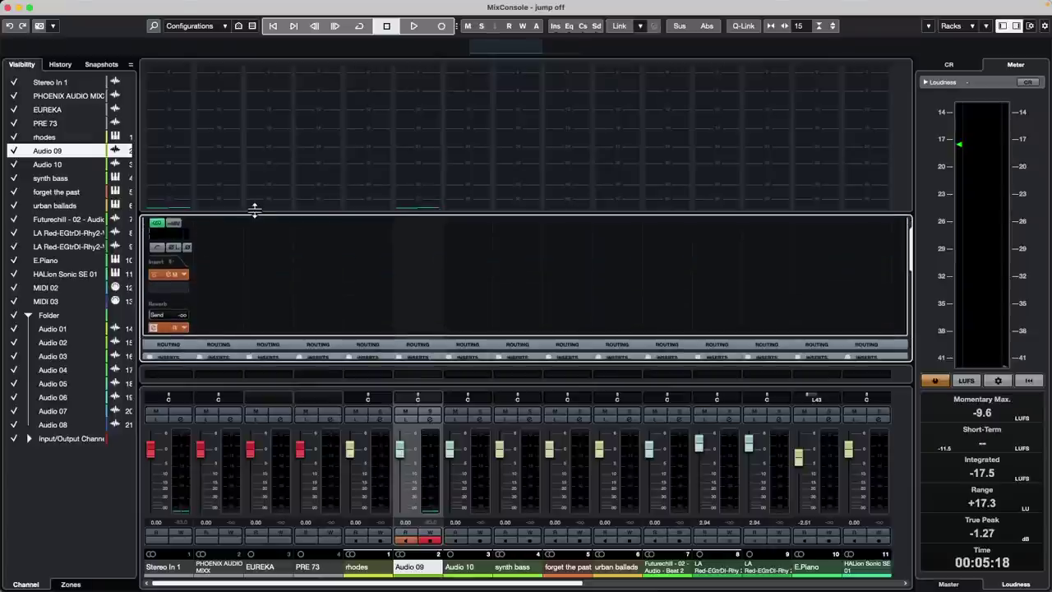
{"action": "left_click_drag", "start_coordinate": [254, 210], "coordinate": [276, 85]}
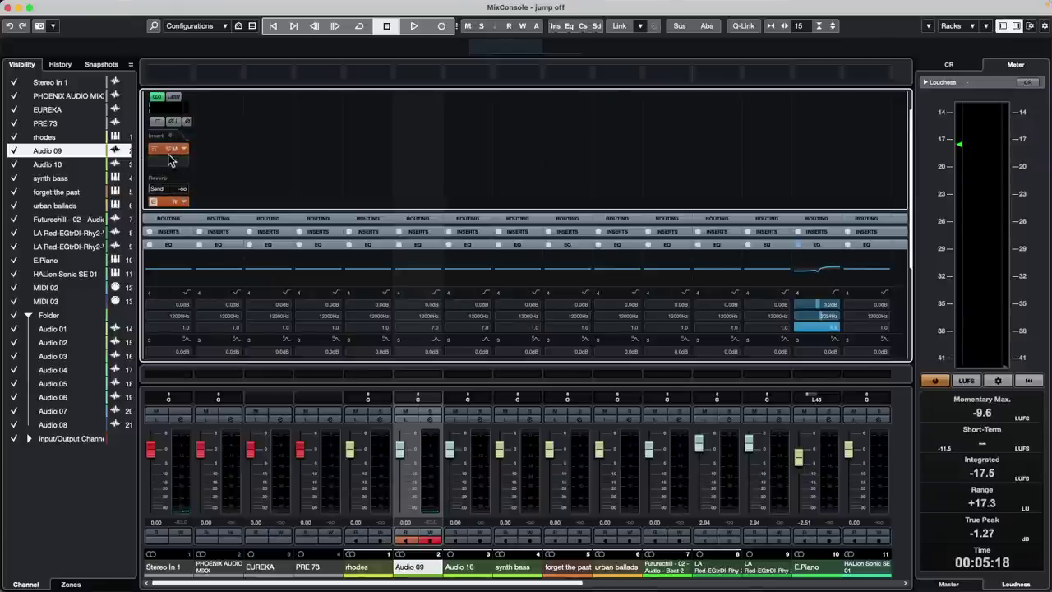
{"action": "left_click", "coordinate": [9, 7]}
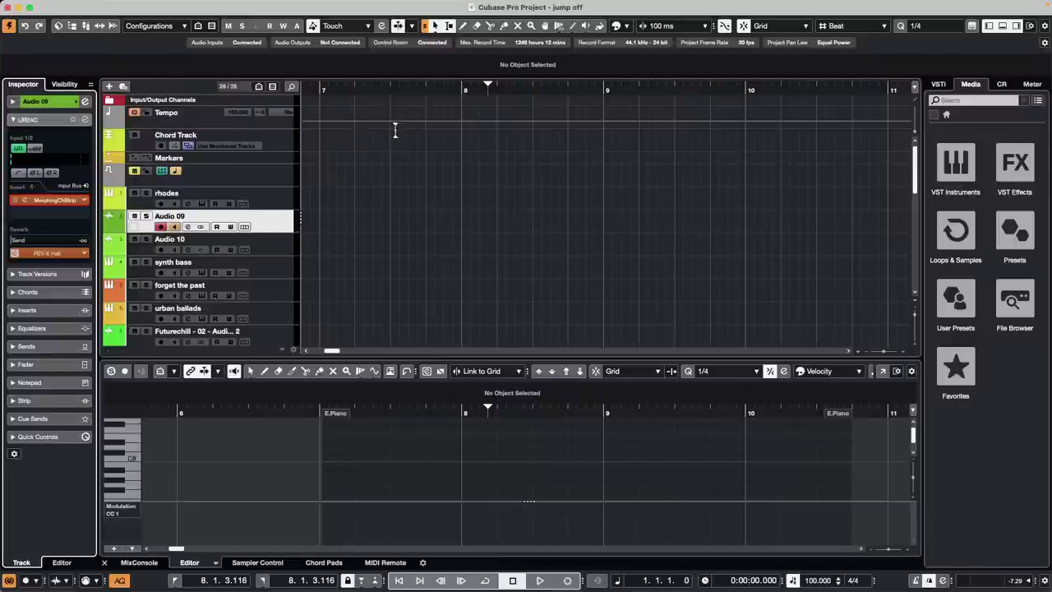
- Select the E.Piano part and enable Edit In-Place on its track
{"action": "scroll", "coordinate": [395, 217], "scroll_direction": "down", "scroll_amount": 10}
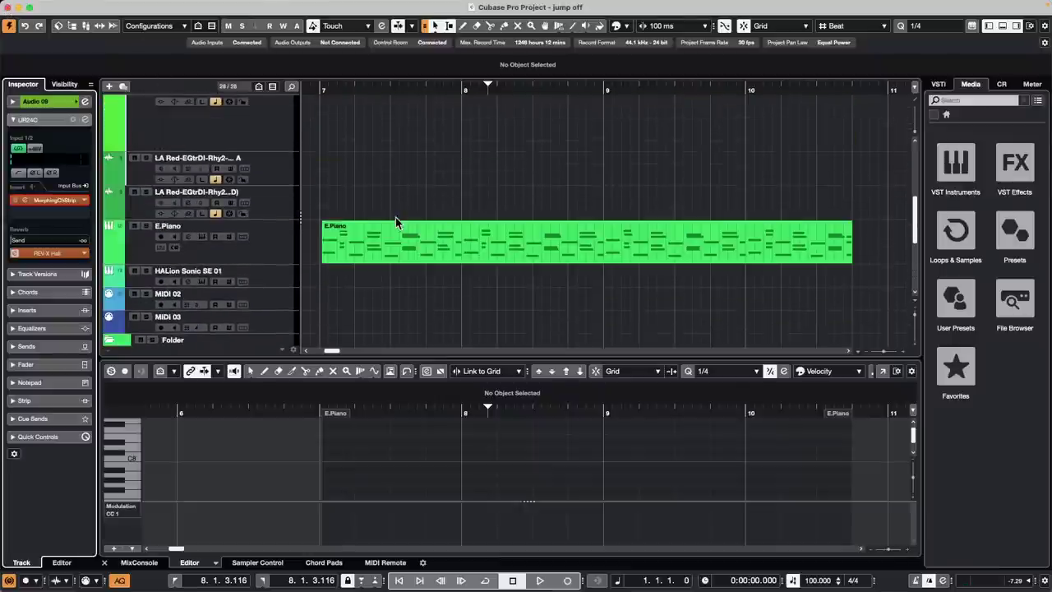
{"action": "left_click", "coordinate": [512, 252]}
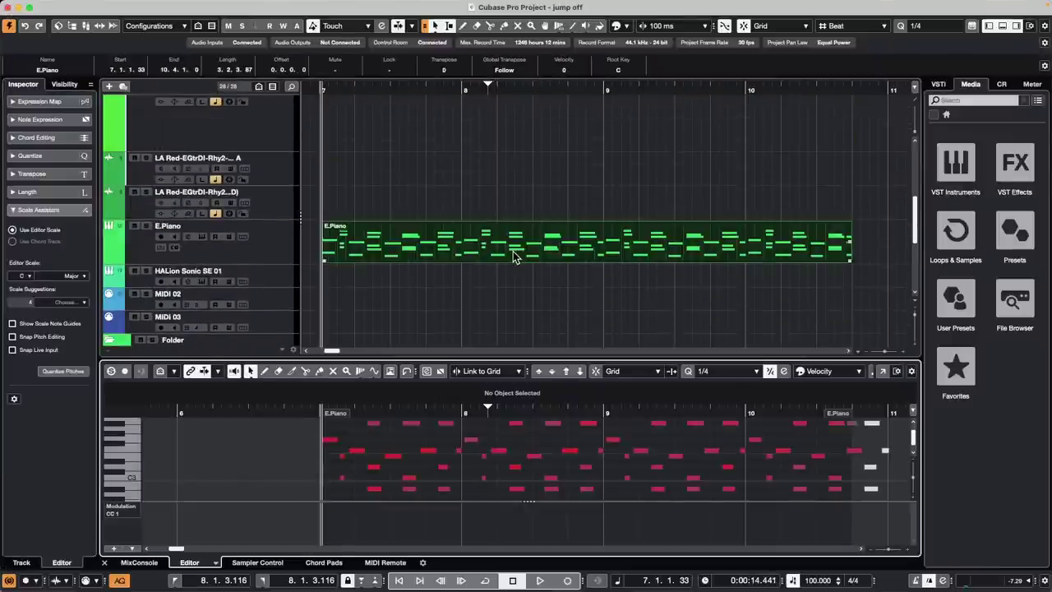
{"action": "left_click", "coordinate": [159, 249]}
{"action": "scroll", "coordinate": [728, 226], "scroll_direction": "down", "scroll_amount": 1}
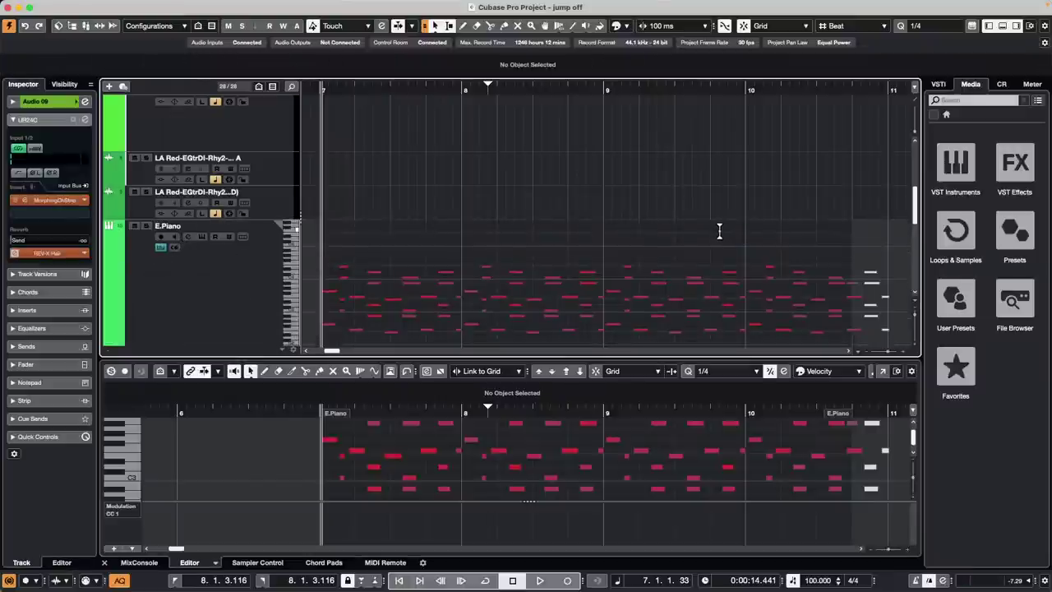
- Turn Edit In-Place off and back on for the E.Piano track
{"action": "left_click", "coordinate": [713, 230]}
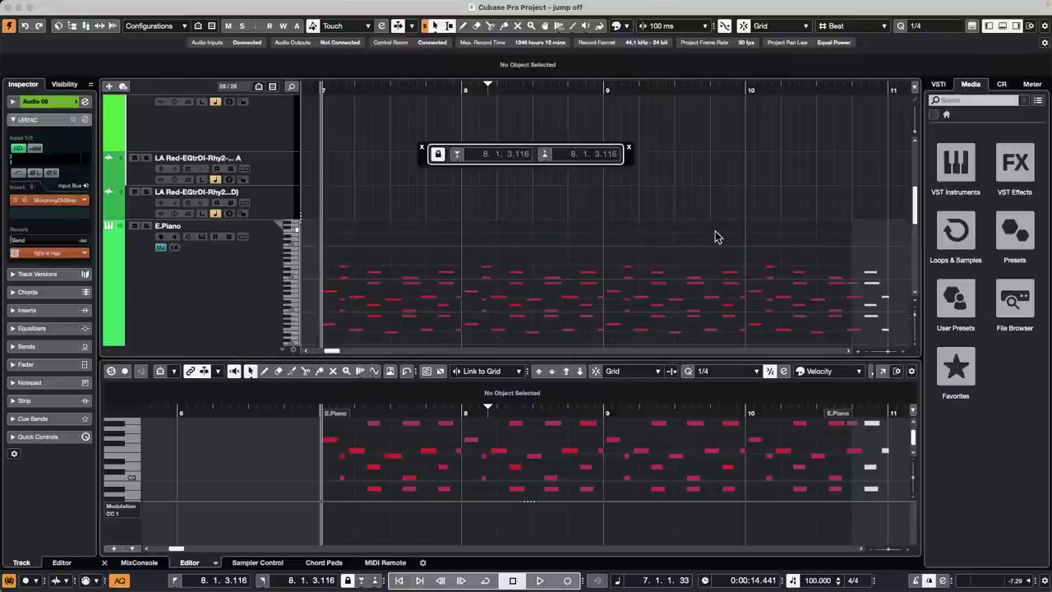
{"action": "left_click", "coordinate": [713, 230]}
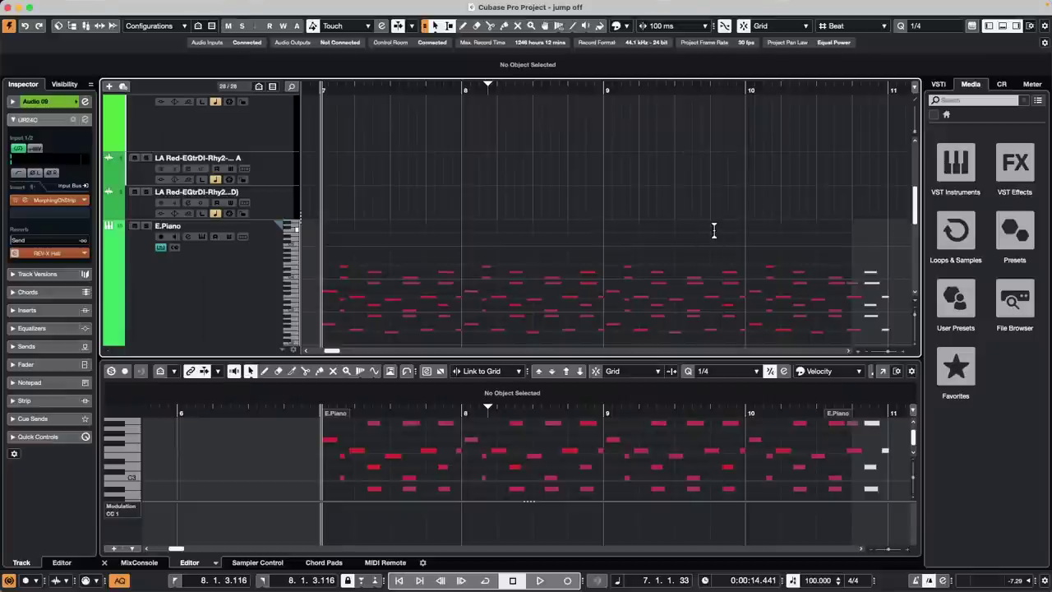
{"action": "scroll", "coordinate": [406, 278], "scroll_direction": "down", "scroll_amount": 1}
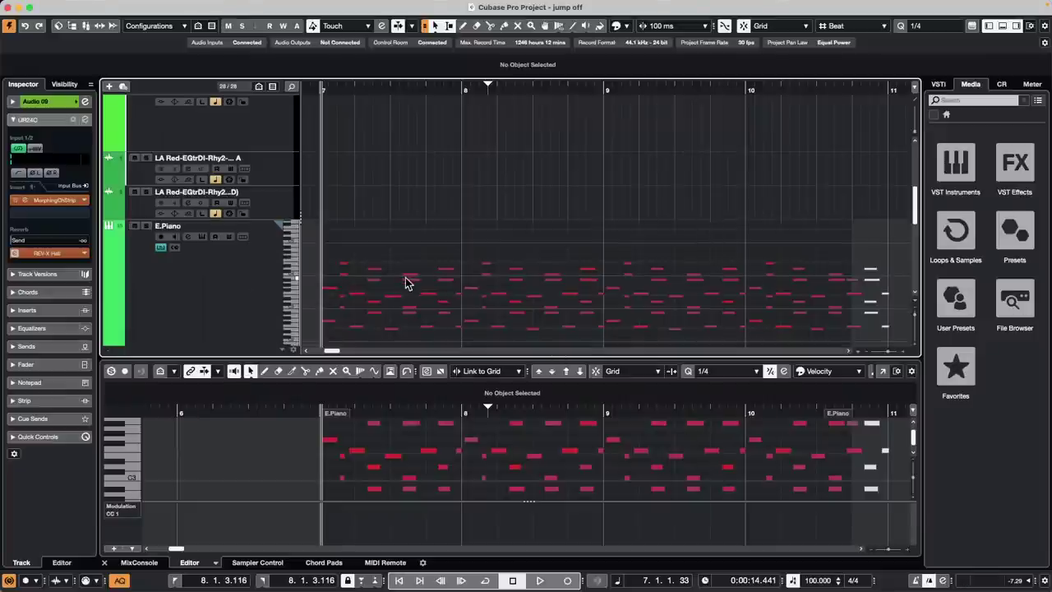
{"action": "left_click", "coordinate": [161, 248]}
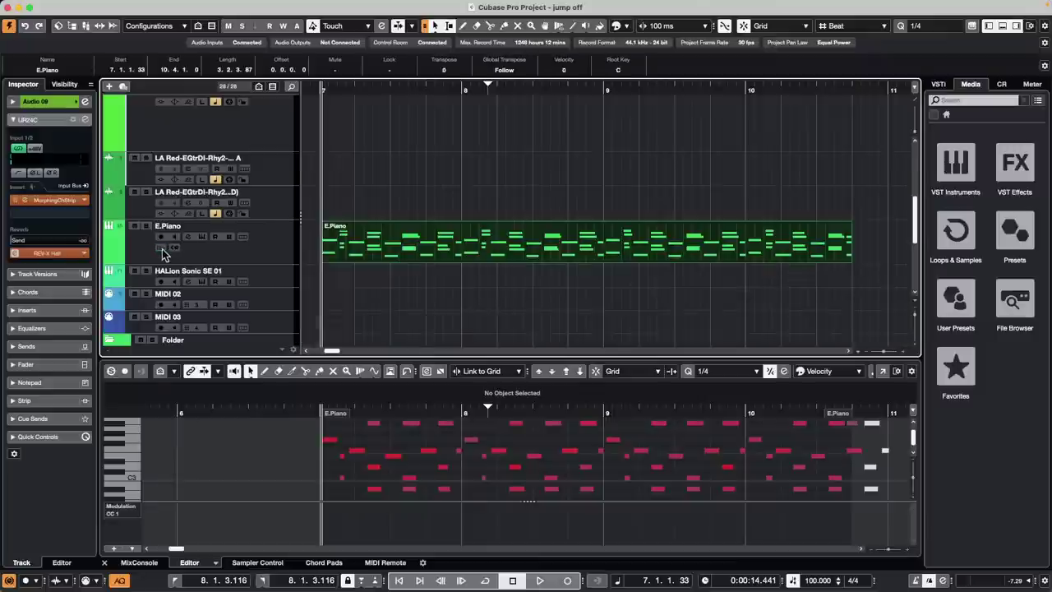
{"action": "left_click", "coordinate": [161, 248]}
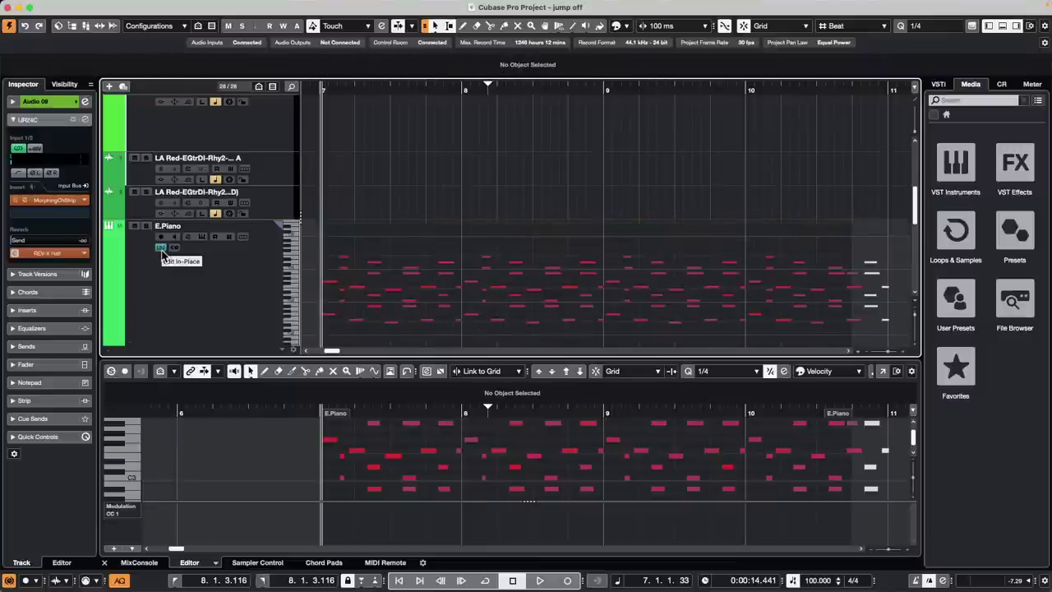
- Select the E.Piano track and toggle its Edit In-Place view on and off repeatedly, leaving it off
{"action": "left_click", "coordinate": [230, 259]}
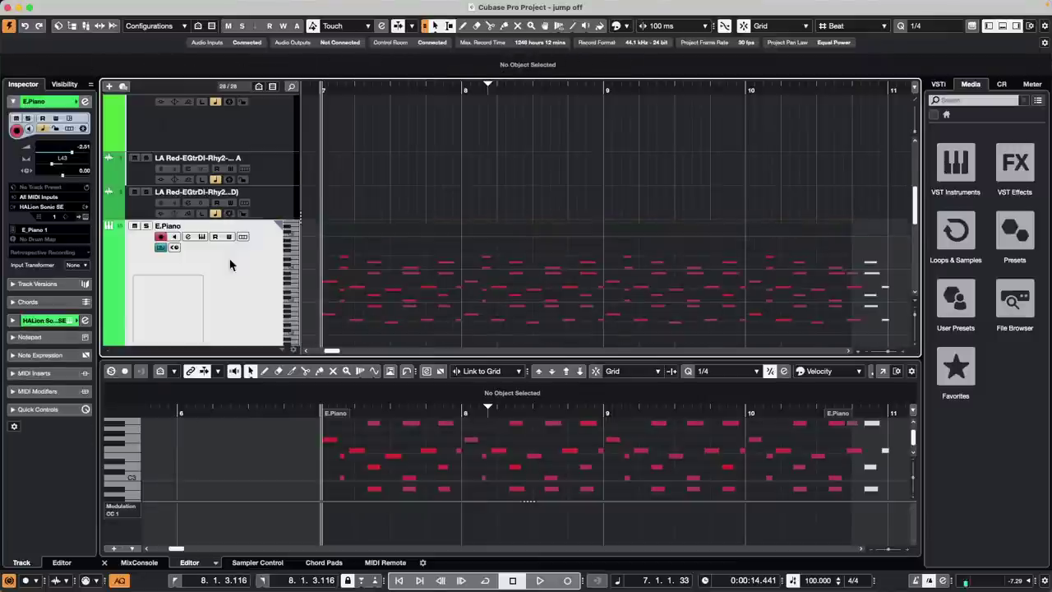
{"action": "left_click", "coordinate": [322, 307]}
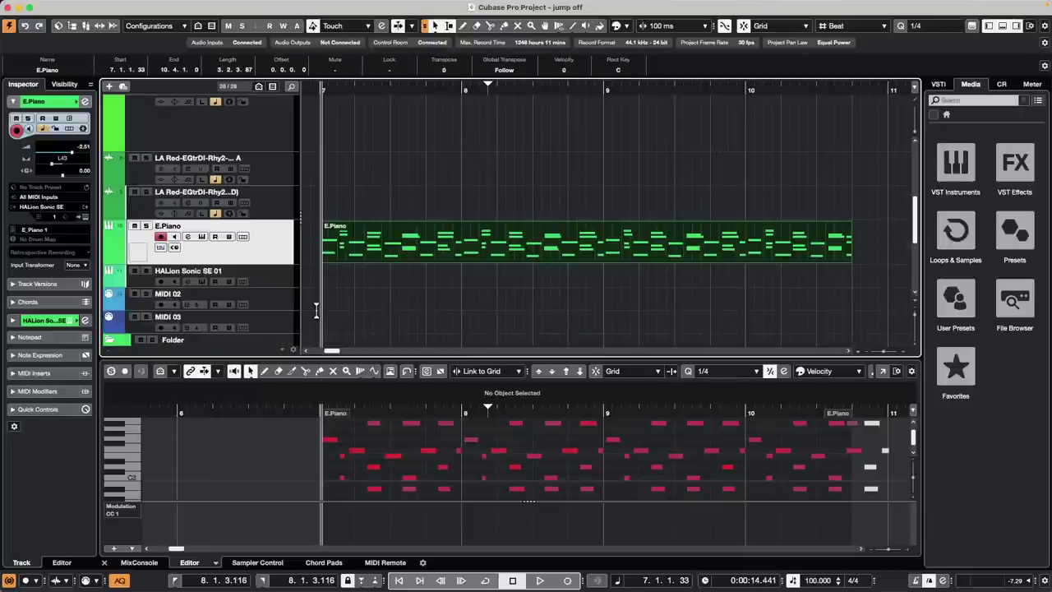
{"action": "key", "text": "shift+super+i"}
{"action": "key", "text": "shift+super+i"}
{"action": "key", "text": "shift+super+i"}
{"action": "key", "text": "shift+super+i"}
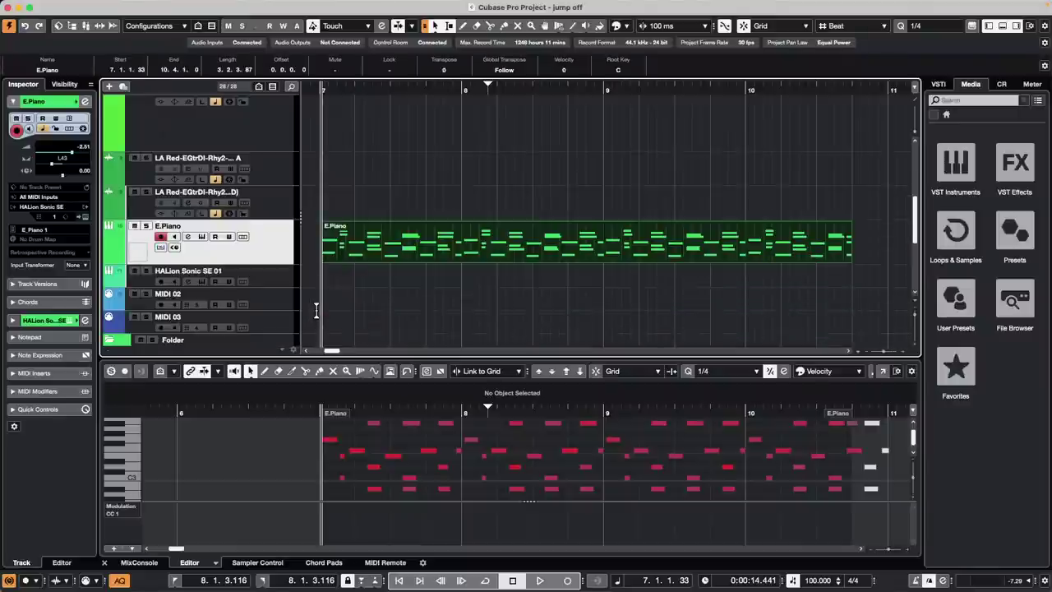
{"action": "key", "text": "shift+super+i"}
{"action": "key", "text": "shift+super+i"}
{"action": "key", "text": "shift+super+i"}
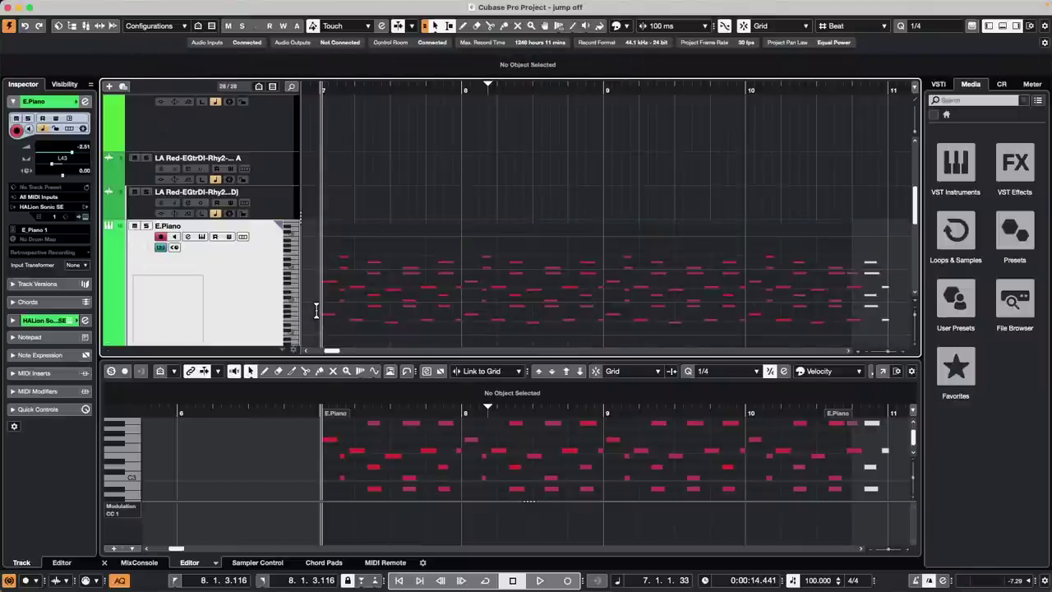
{"action": "key", "text": "shift+super+i"}
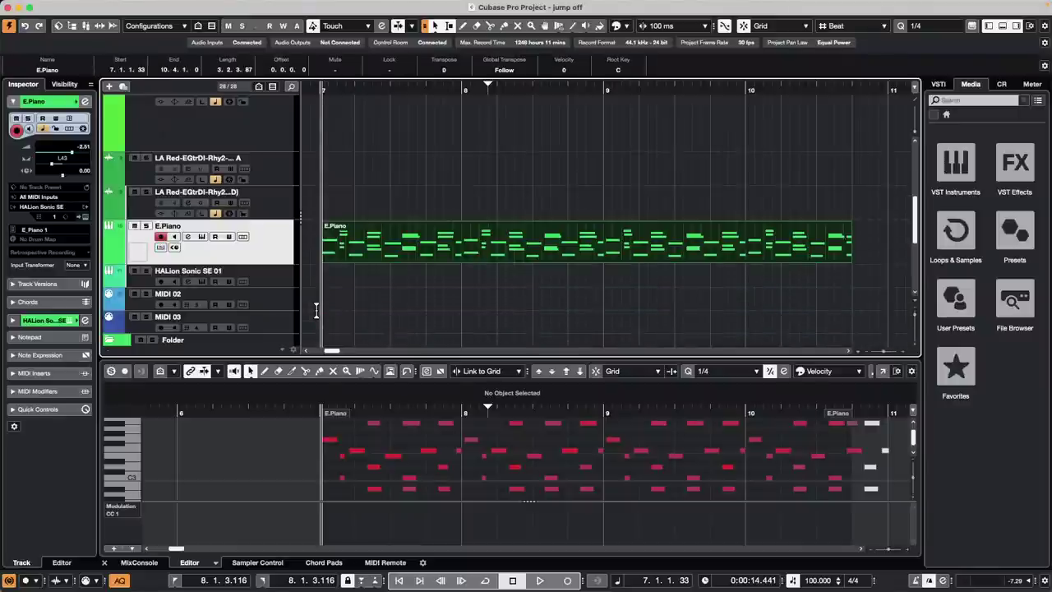
{"action": "key", "text": "shift+super+i"}
{"action": "key", "text": "shift+super+i"}
{"action": "key", "text": "shift+super+i"}
{"action": "key", "text": "shift+super+i"}
{"action": "key", "text": "shift+super+i"}
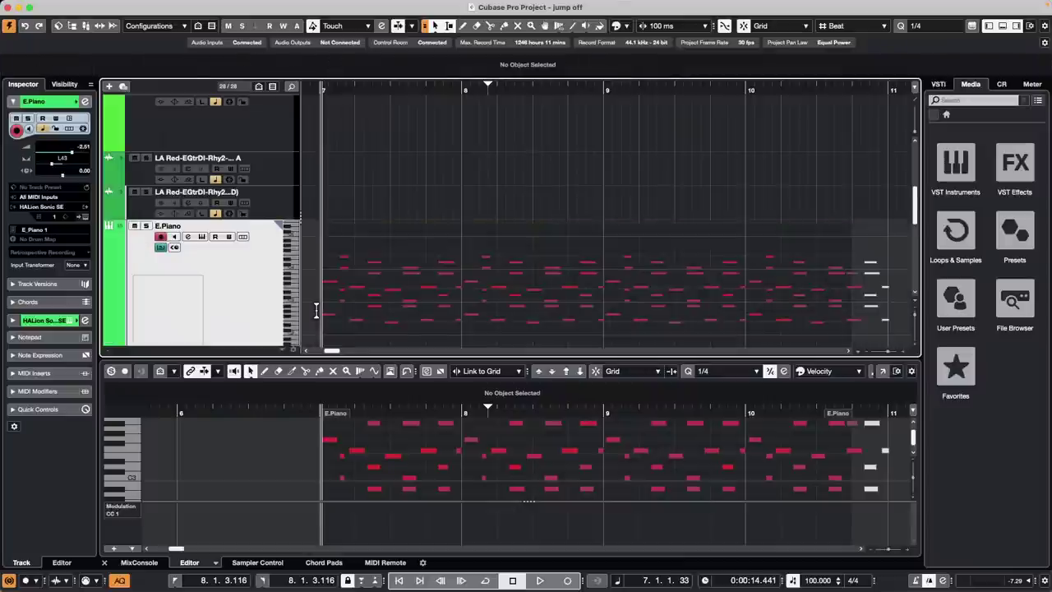
{"action": "key", "text": "shift+super+i"}
{"action": "key", "text": "shift+super+i"}
{"action": "key", "text": "shift+super+i"}
{"action": "key", "text": "shift+super+i"}
{"action": "left_click", "coordinate": [159, 248]}
{"action": "left_click", "coordinate": [159, 248]}
{"action": "left_click", "coordinate": [159, 248]}
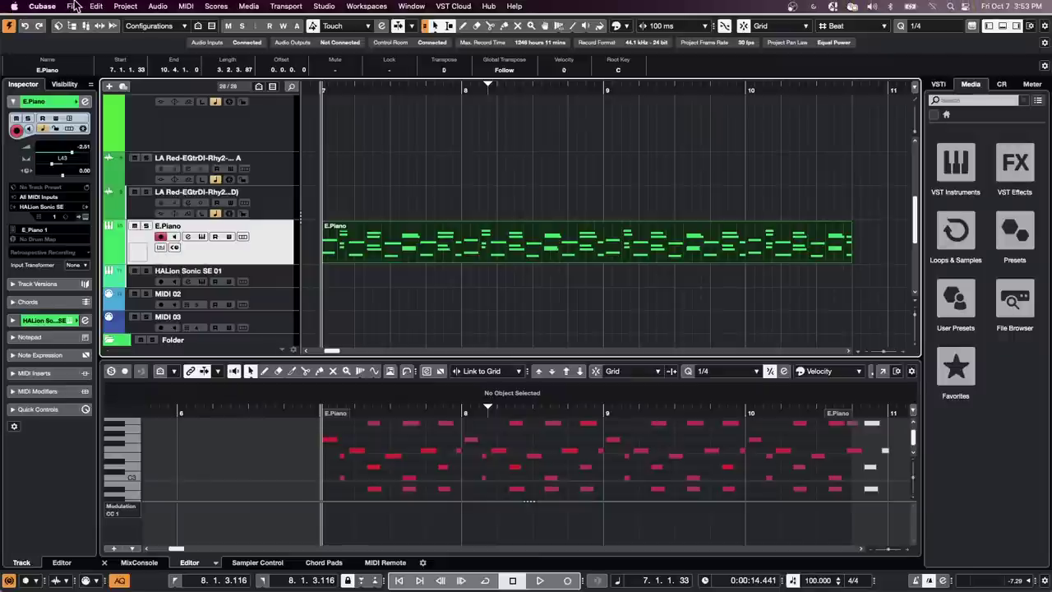
- Set the Editors preference to "Double-click opens Editor in a Window" and apply it
{"action": "left_click", "coordinate": [72, 6]}
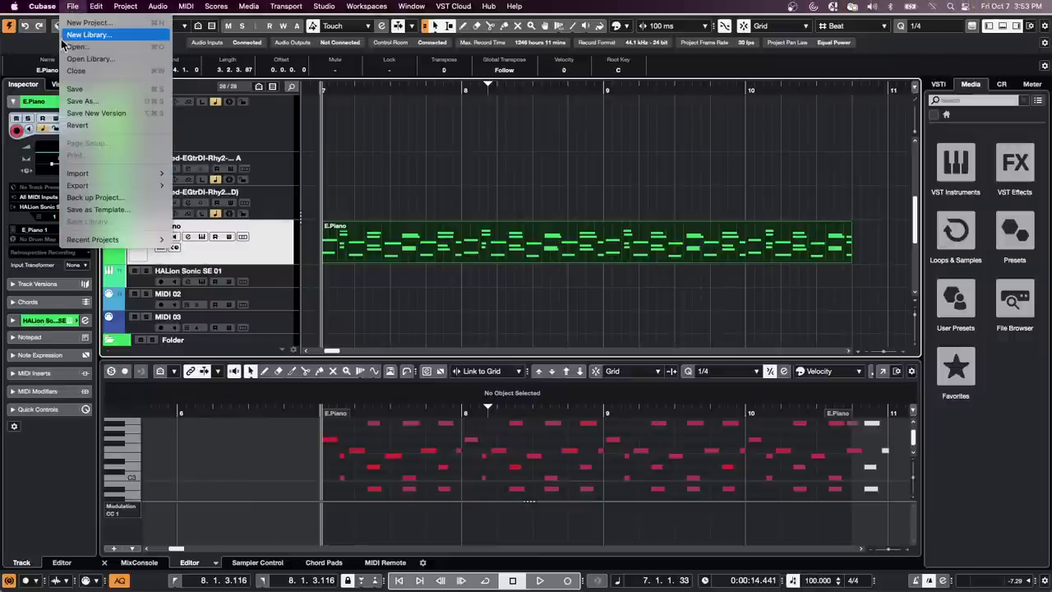
{"action": "mouse_move", "coordinate": [33, 10]}
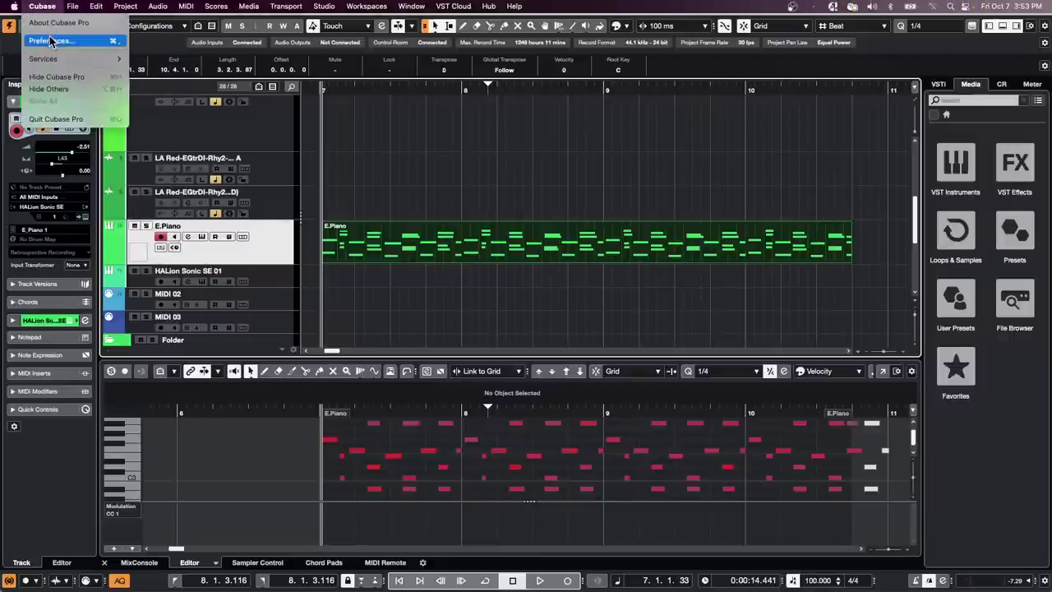
{"action": "left_click", "coordinate": [50, 40]}
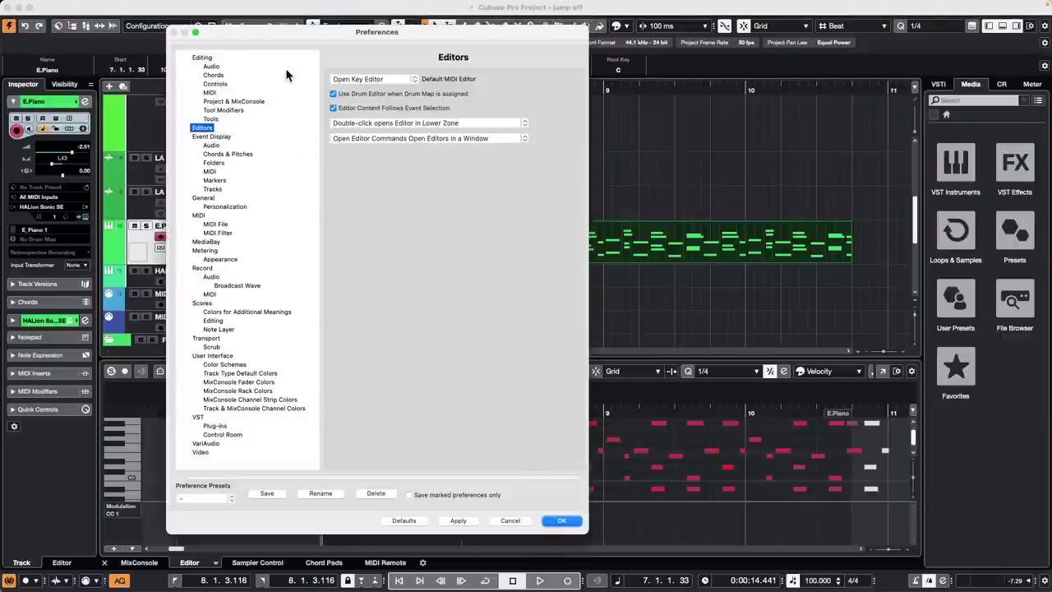
{"action": "left_click", "coordinate": [404, 124]}
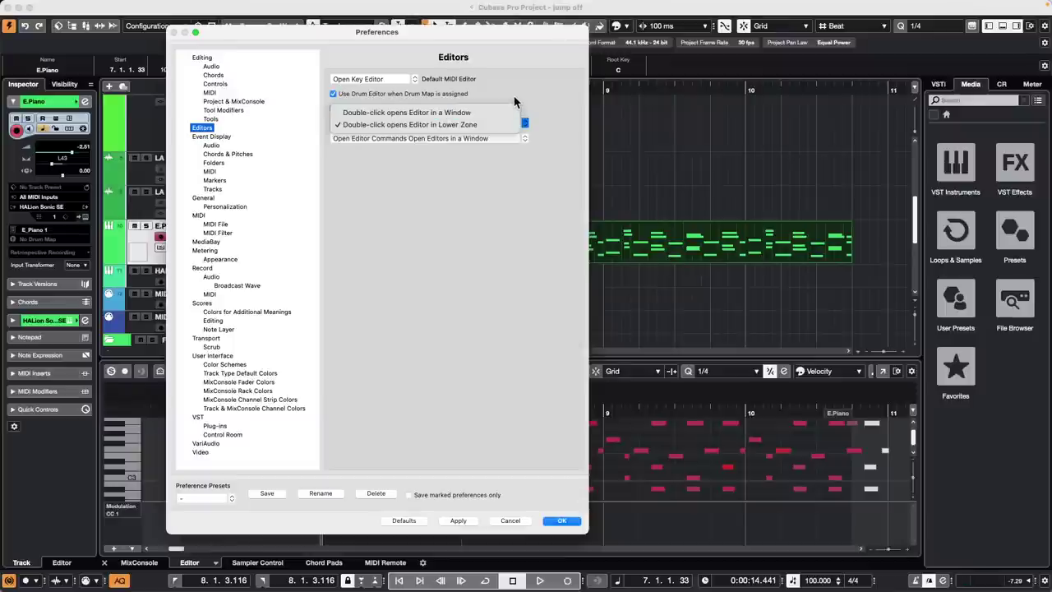
{"action": "left_click", "coordinate": [459, 114]}
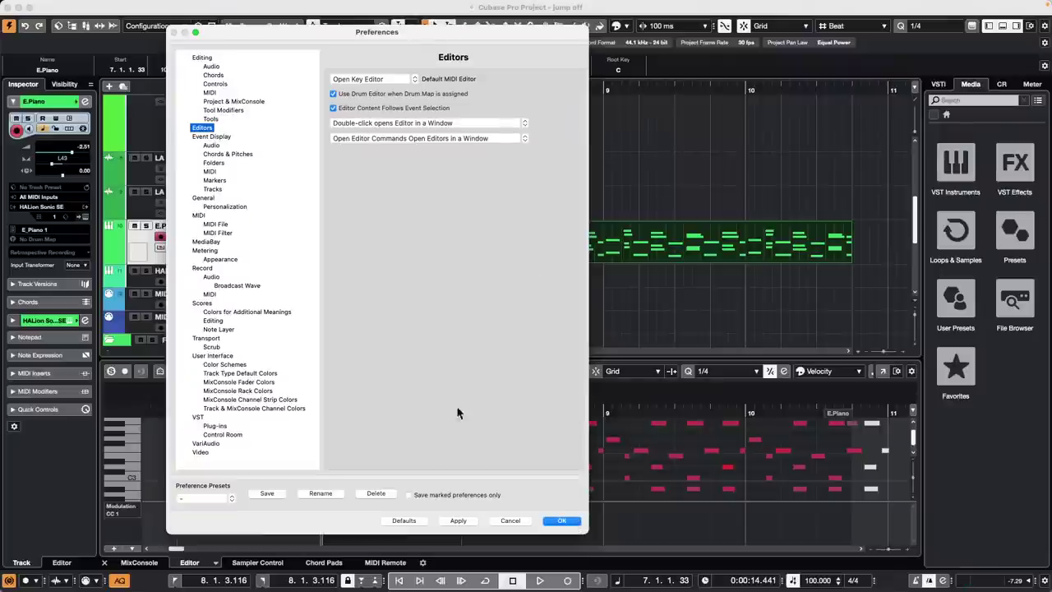
{"action": "left_click", "coordinate": [564, 522]}
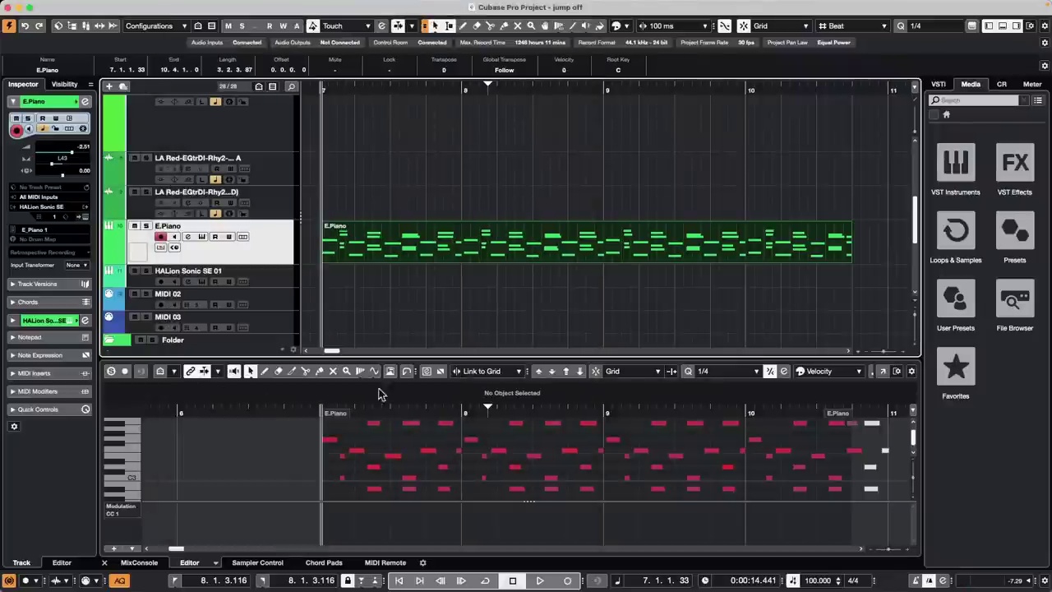
- Show the MixConsole in the lower zone, then open and close the E.Piano part's separate Key Editor window twice
{"action": "left_click", "coordinate": [139, 563]}
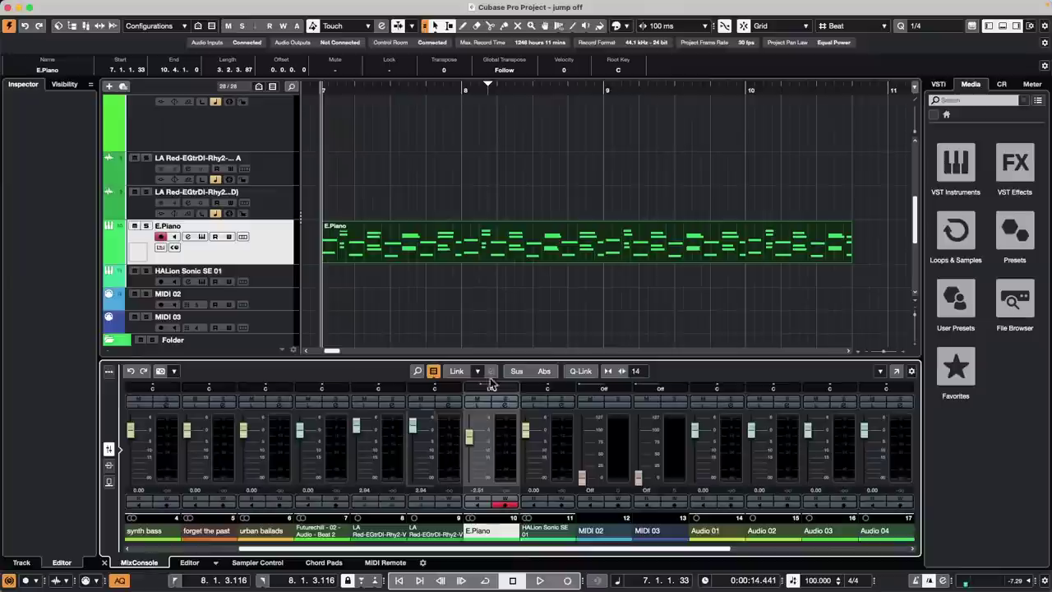
{"action": "double_click", "coordinate": [458, 256]}
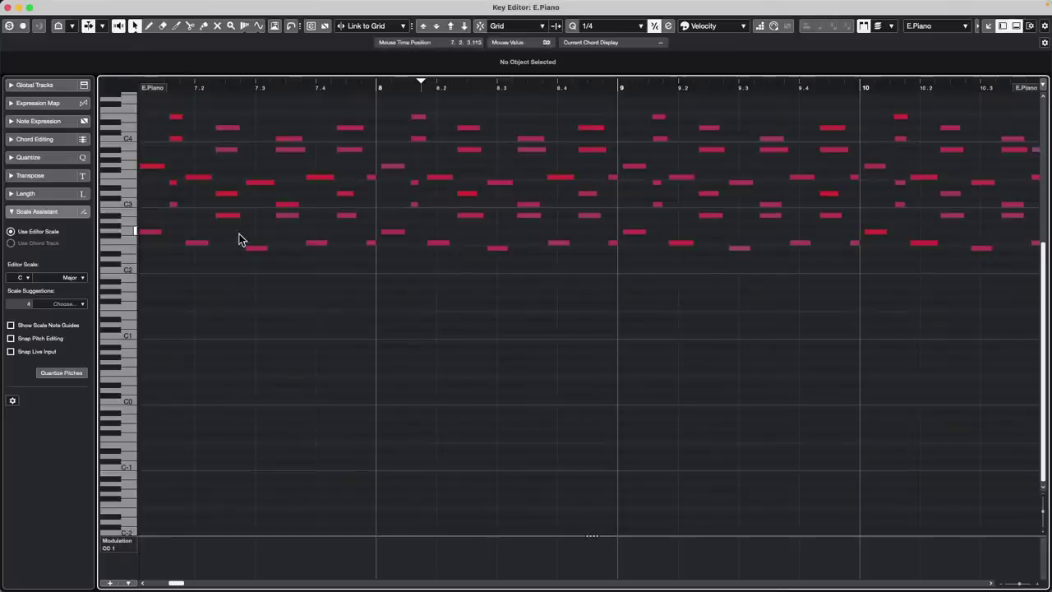
{"action": "left_click_drag", "start_coordinate": [71, 19], "coordinate": [150, 7]}
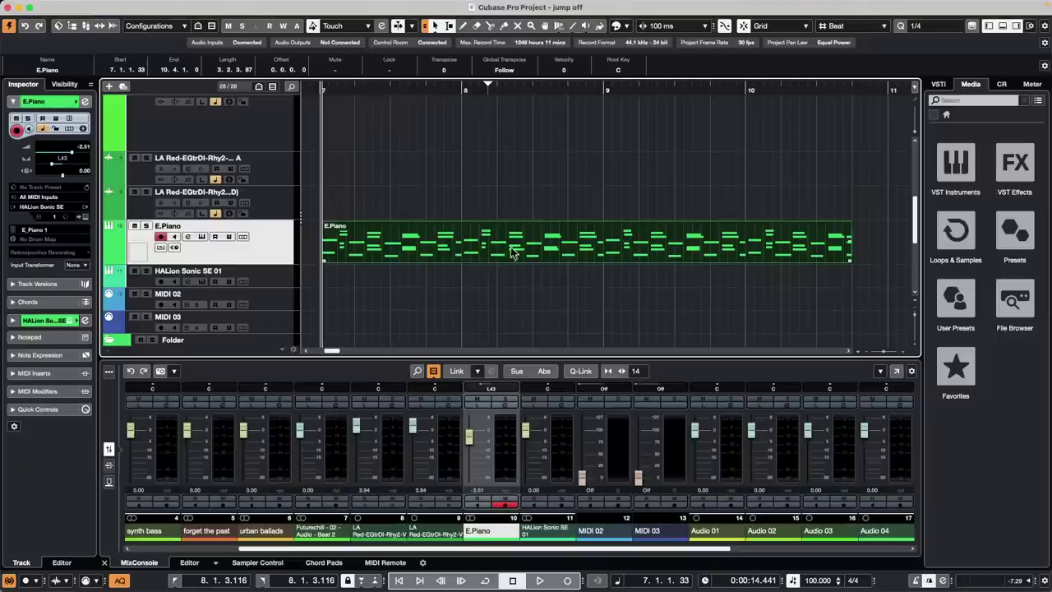
{"action": "double_click", "coordinate": [547, 246]}
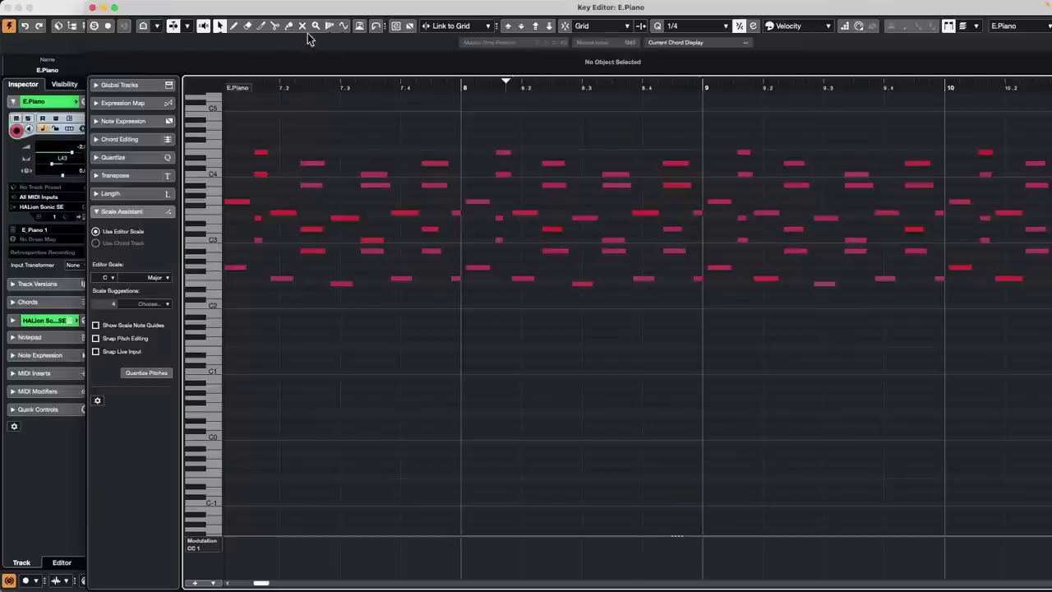
{"action": "left_click", "coordinate": [92, 7]}
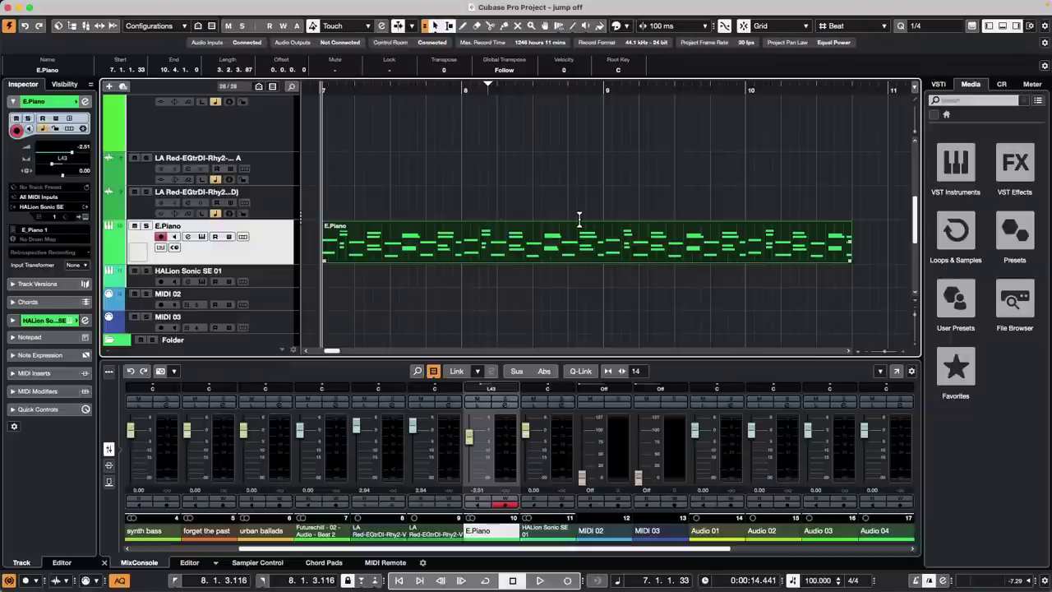
- Set the Editors preference back to "Double-click opens Editor in Lower Zone" and apply it
{"action": "left_click", "coordinate": [77, 6]}
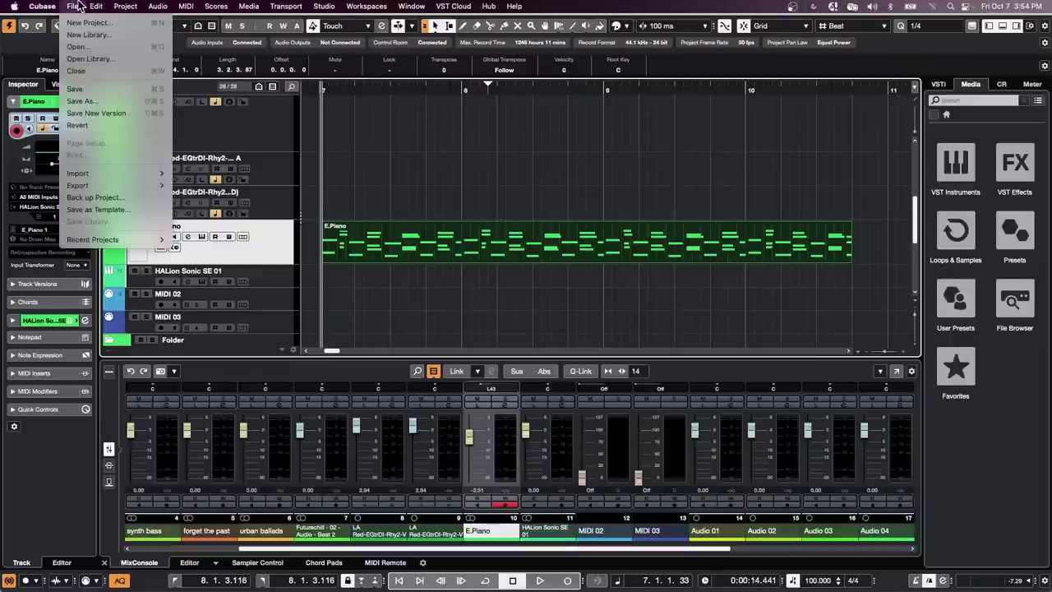
{"action": "mouse_move", "coordinate": [42, 6]}
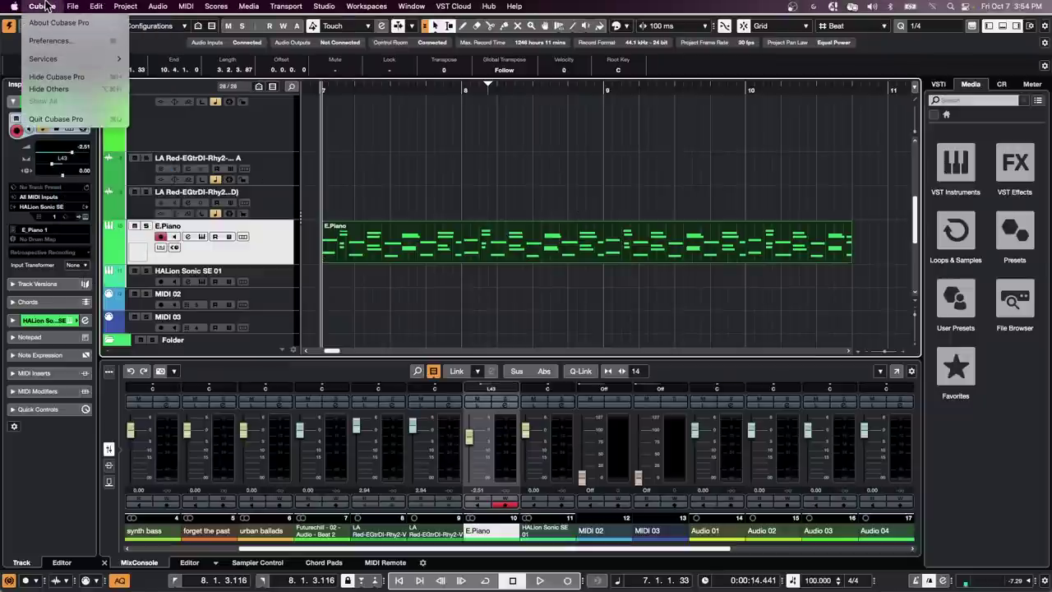
{"action": "left_click", "coordinate": [54, 42]}
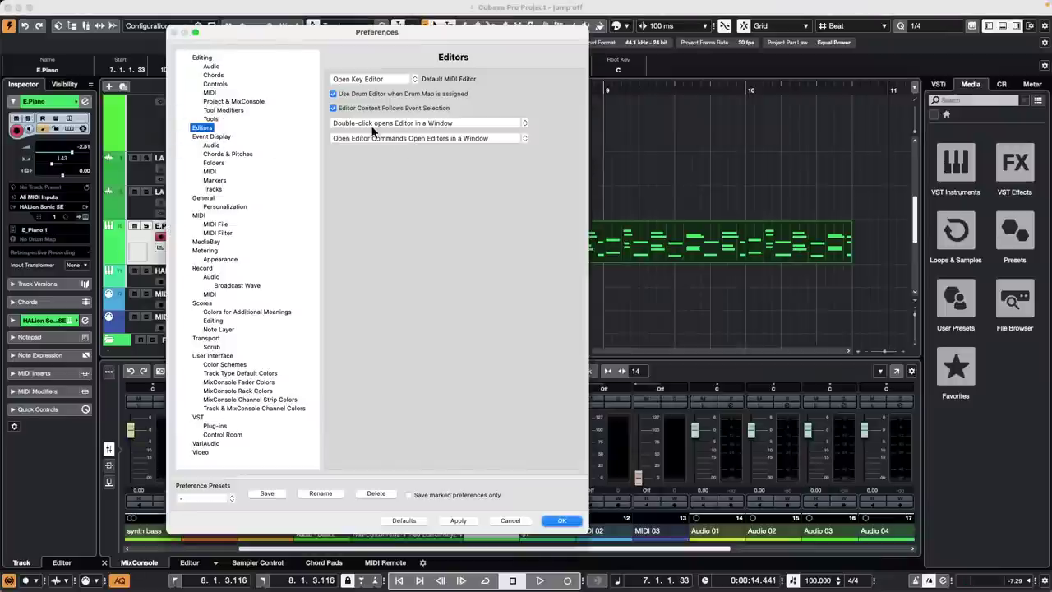
{"action": "left_click", "coordinate": [372, 126]}
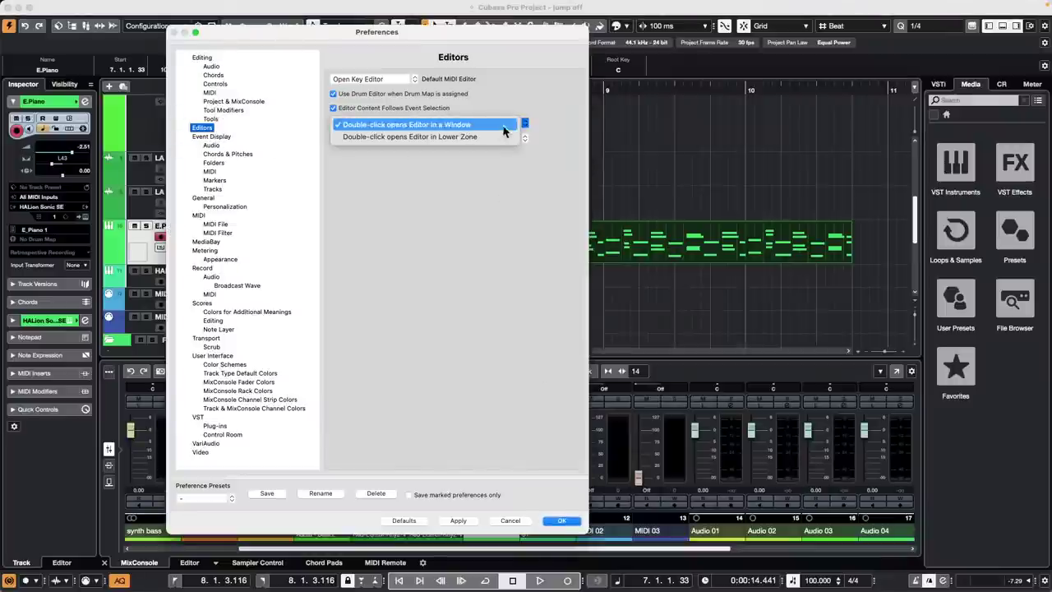
{"action": "left_click", "coordinate": [468, 137]}
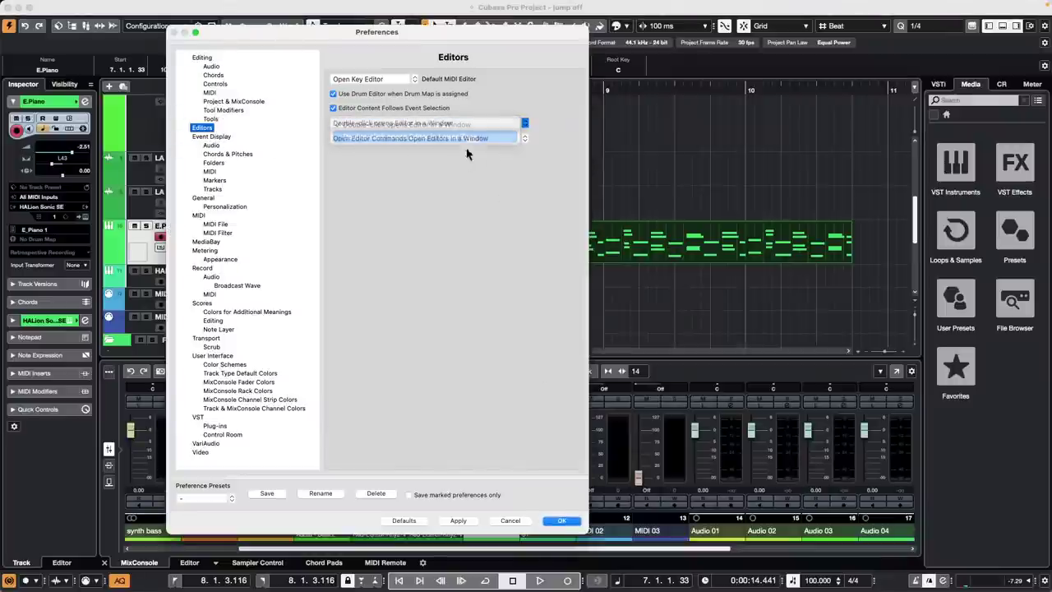
{"action": "left_click", "coordinate": [562, 520]}
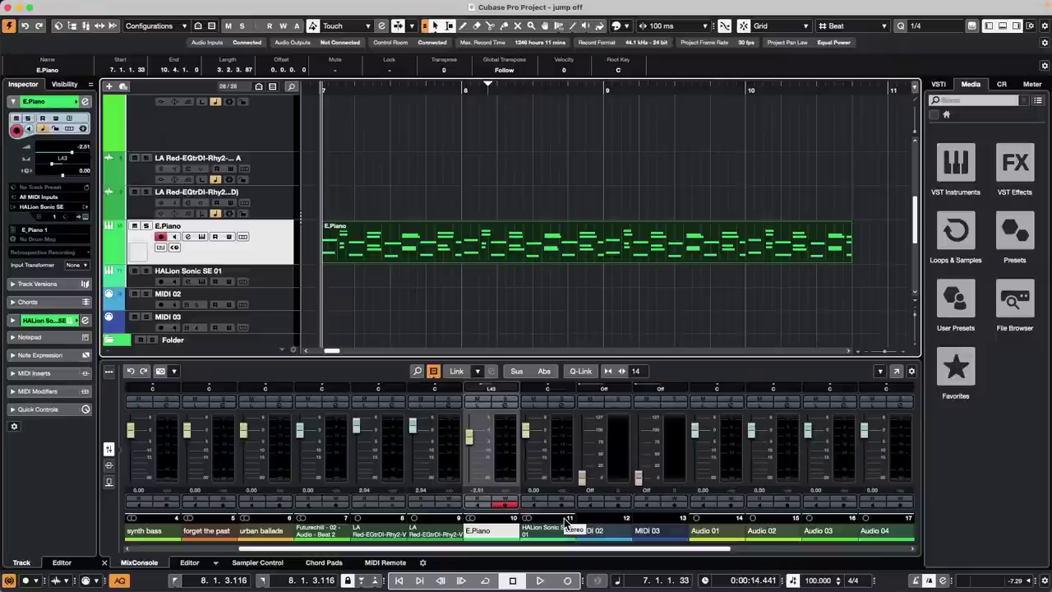
- Examine the Key Commands list, check which command Command+Shift+C is assigned to, and close the dialog
{"action": "mouse_move", "coordinate": [165, 7]}
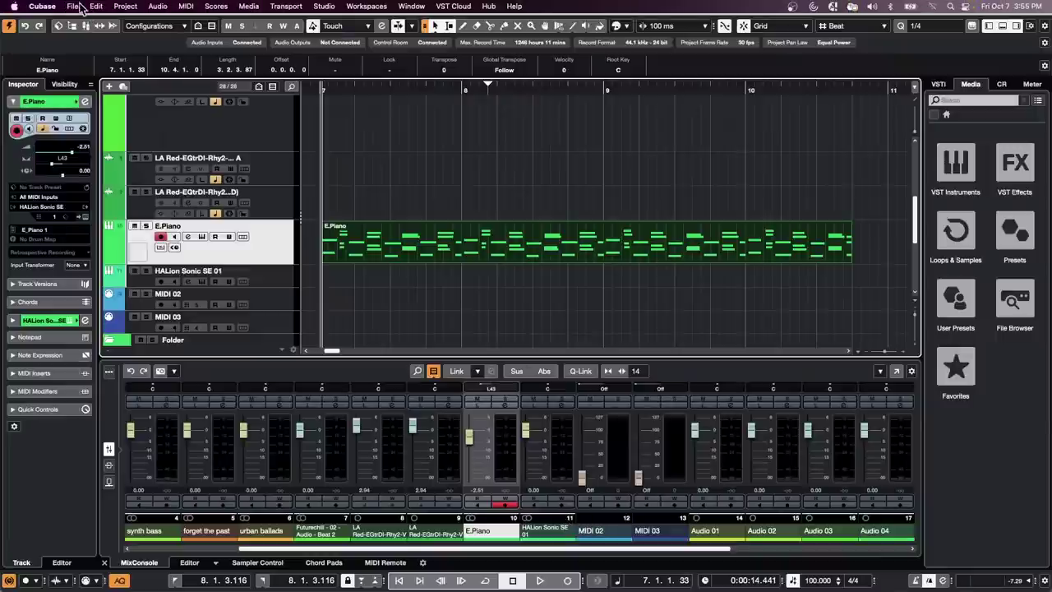
{"action": "left_click", "coordinate": [79, 8]}
{"action": "mouse_move", "coordinate": [42, 7]}
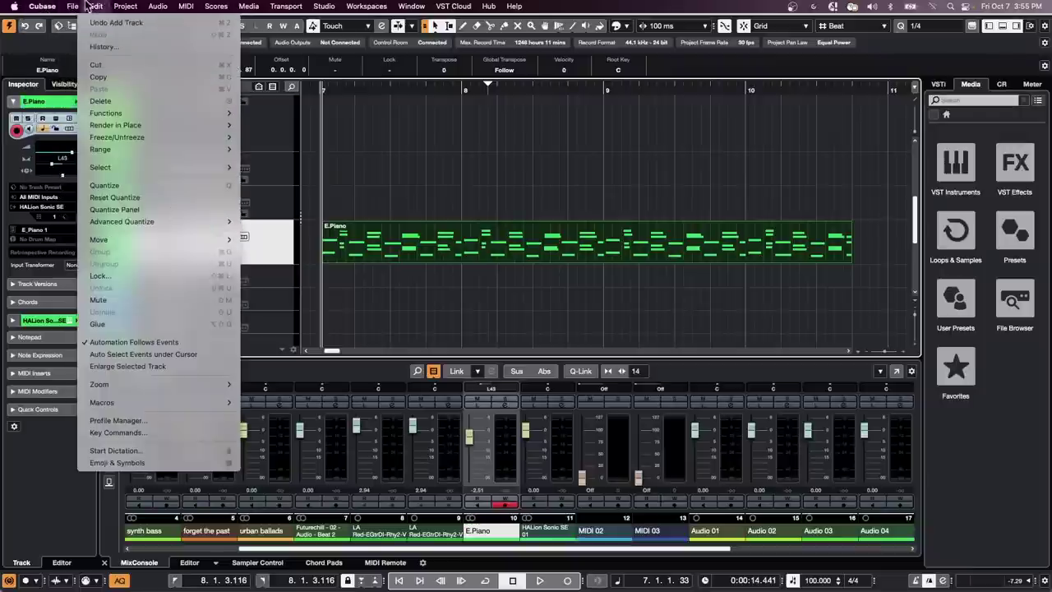
{"action": "mouse_move", "coordinate": [79, 6]}
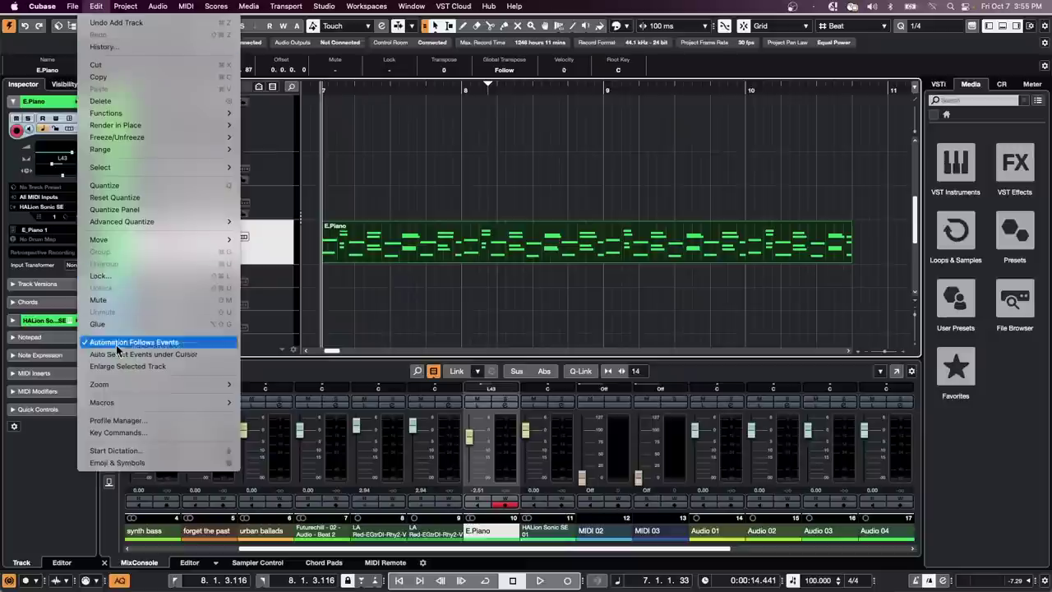
{"action": "left_click", "coordinate": [116, 433]}
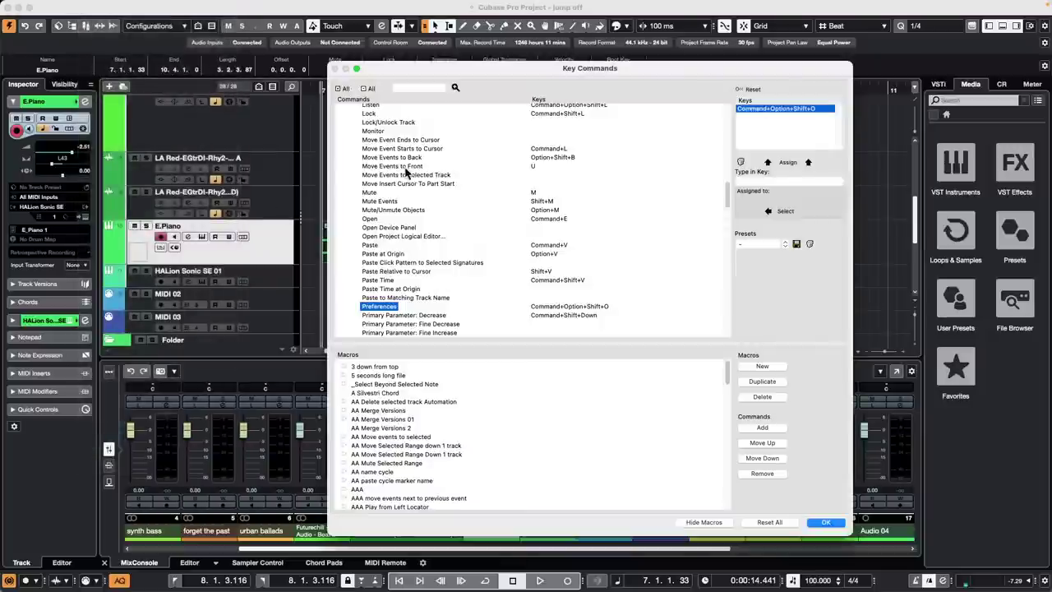
{"action": "scroll", "coordinate": [597, 200], "scroll_direction": "down", "scroll_amount": 10}
{"action": "scroll", "coordinate": [549, 168], "scroll_direction": "up", "scroll_amount": 15}
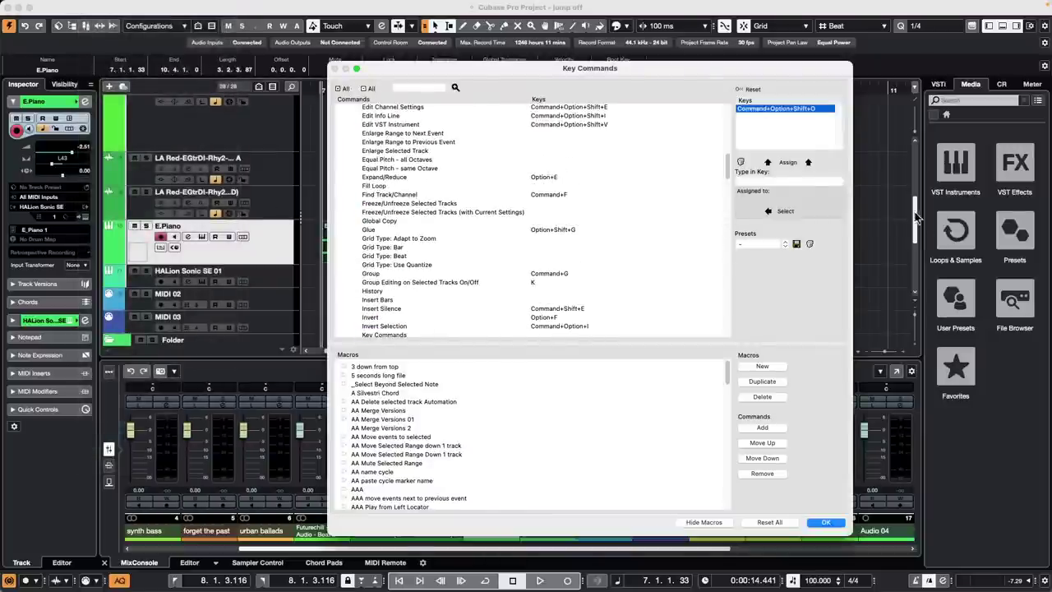
{"action": "left_click", "coordinate": [797, 188]}
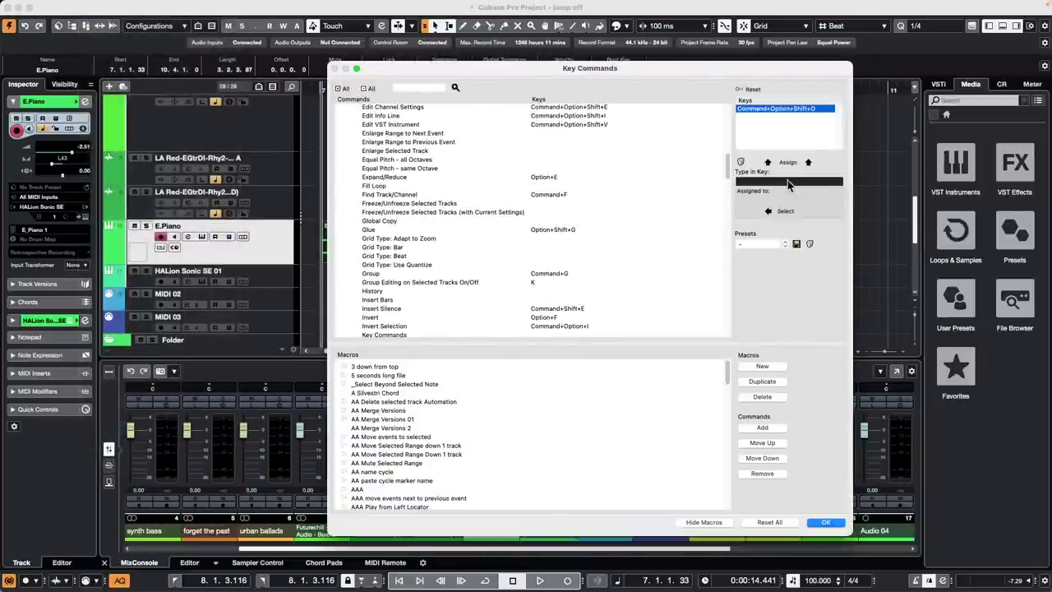
{"action": "key", "text": "super+shift+c"}
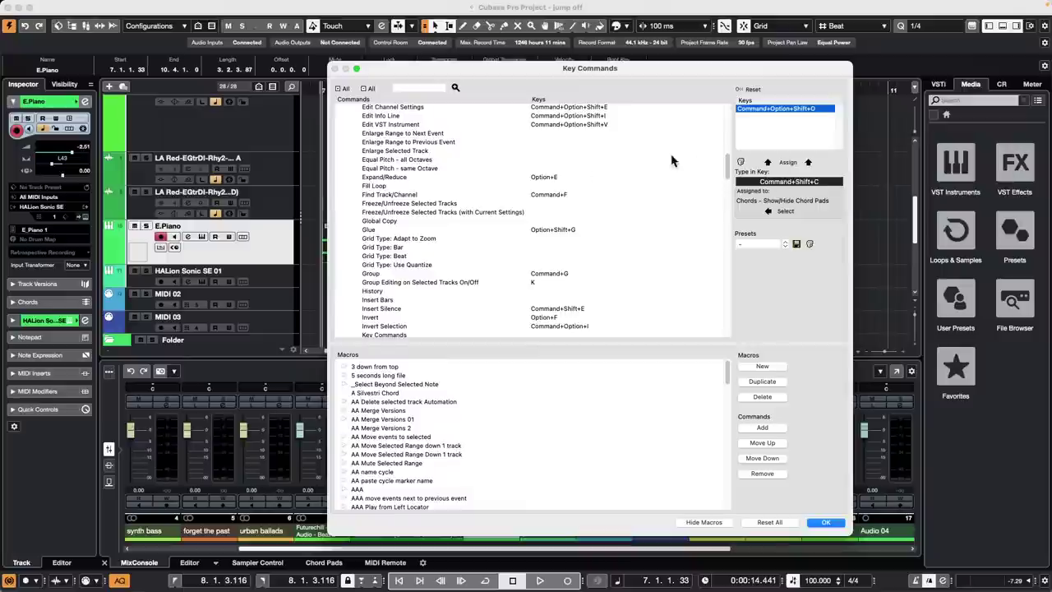
{"action": "scroll", "coordinate": [597, 154], "scroll_direction": "down", "scroll_amount": 5}
{"action": "scroll", "coordinate": [598, 155], "scroll_direction": "up", "scroll_amount": 15}
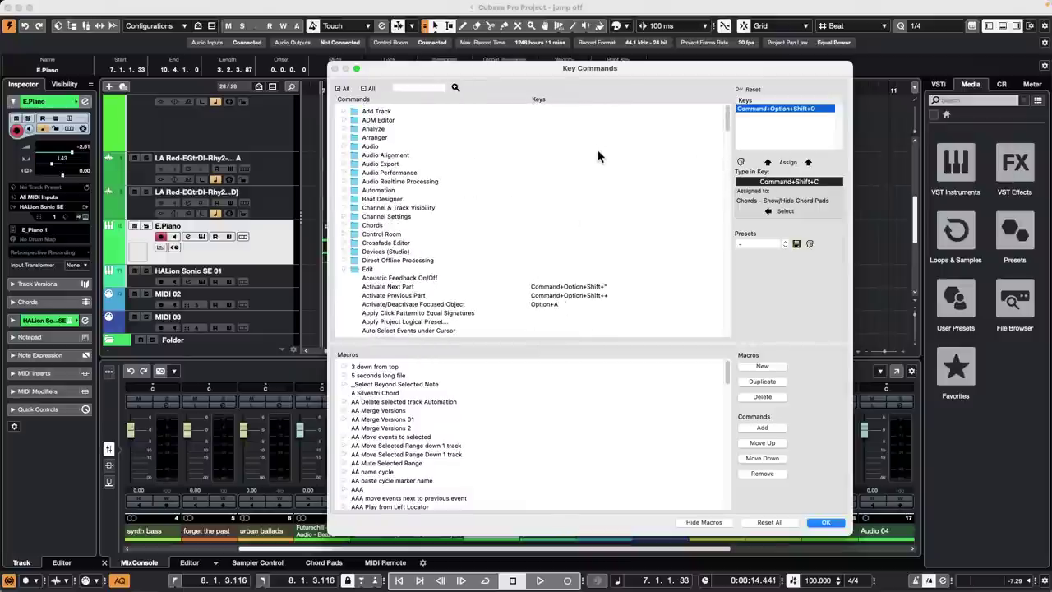
{"action": "scroll", "coordinate": [597, 154], "scroll_direction": "down", "scroll_amount": 15}
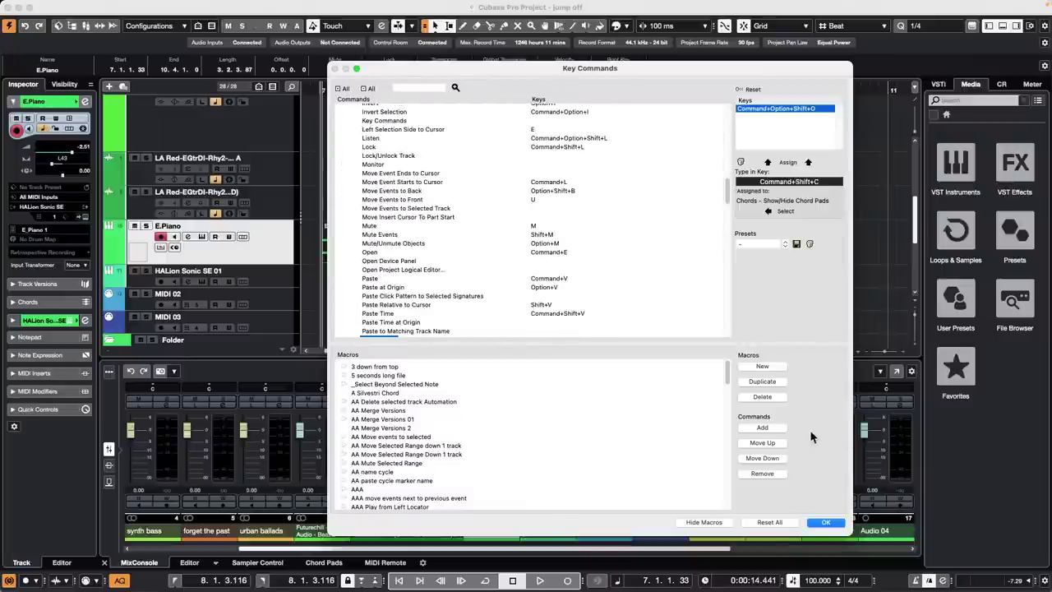
{"action": "left_click", "coordinate": [837, 523]}
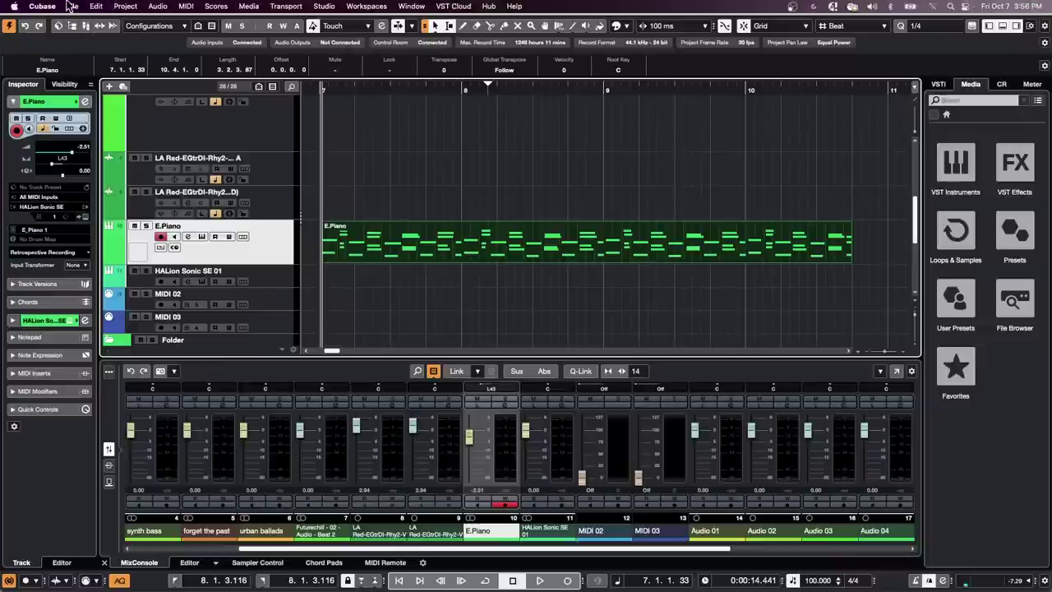
- Open the recent project Amos Moses - GO-02.cpr and expand its window to fill the screen
{"action": "left_click", "coordinate": [81, 6]}
{"action": "mouse_move", "coordinate": [90, 239]}
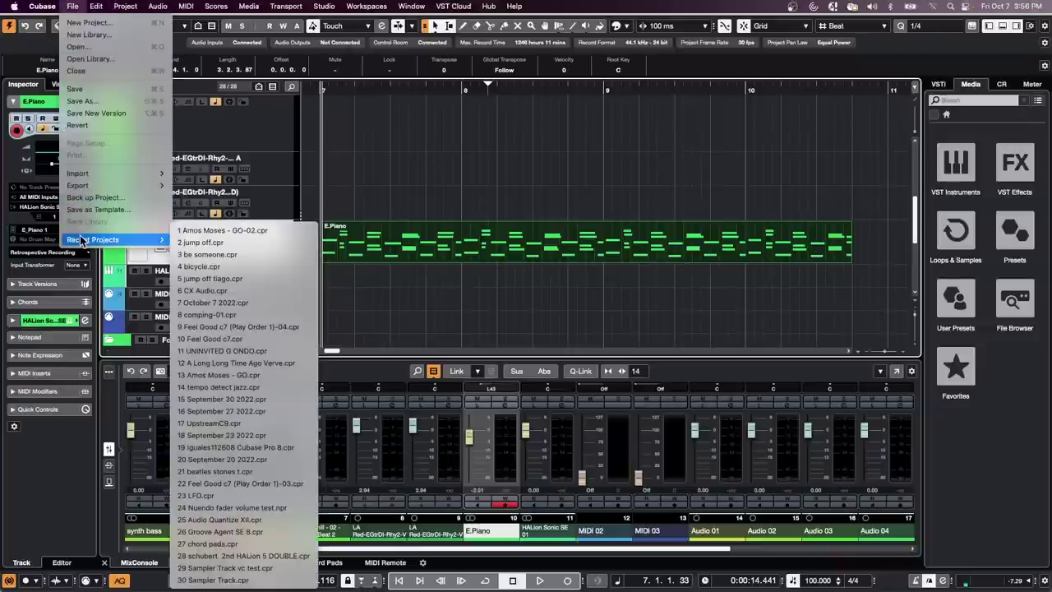
{"action": "left_click", "coordinate": [259, 236]}
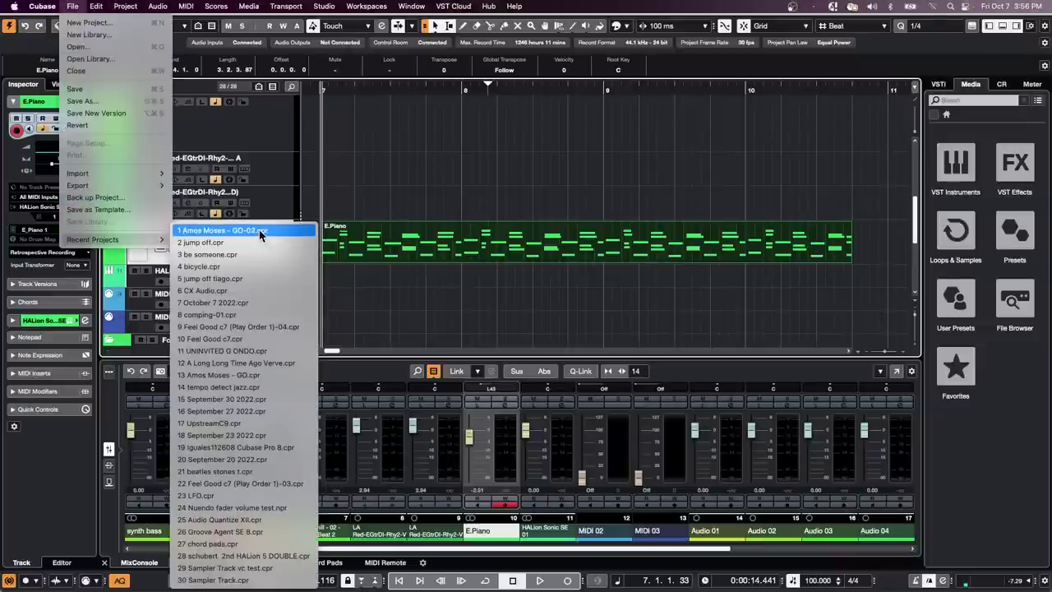
{"action": "scroll", "coordinate": [367, 219], "scroll_direction": "up", "scroll_amount": 5}
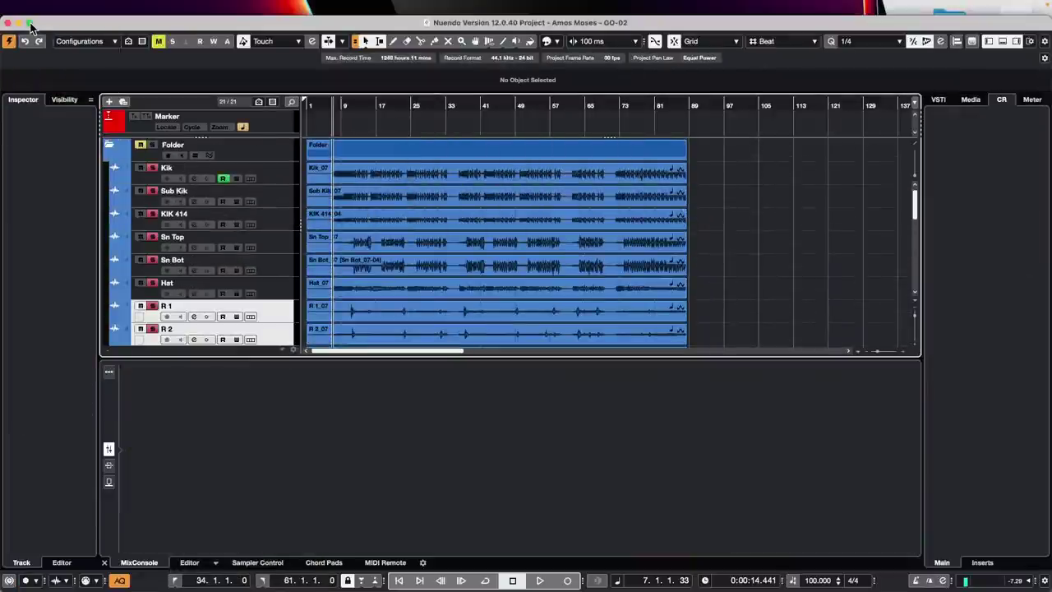
{"action": "left_click", "coordinate": [29, 23]}
{"action": "scroll", "coordinate": [529, 240], "scroll_direction": "down", "scroll_amount": 3}
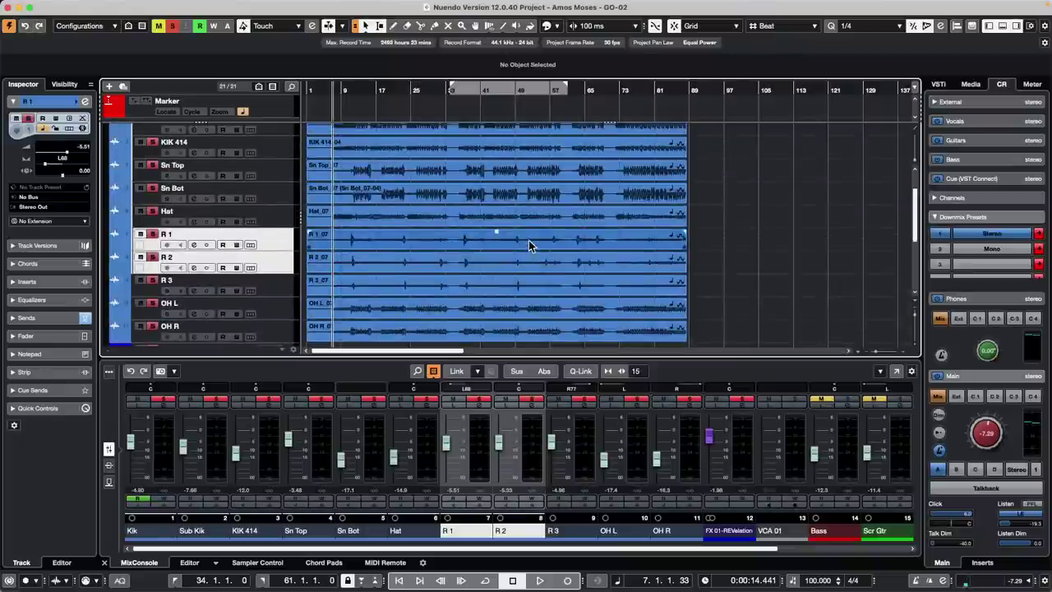
- Start playback, show the sends in the lower-zone MixConsole, and raise the Sn Bot send to FX 01-REVelation
{"action": "key", "text": "space"}
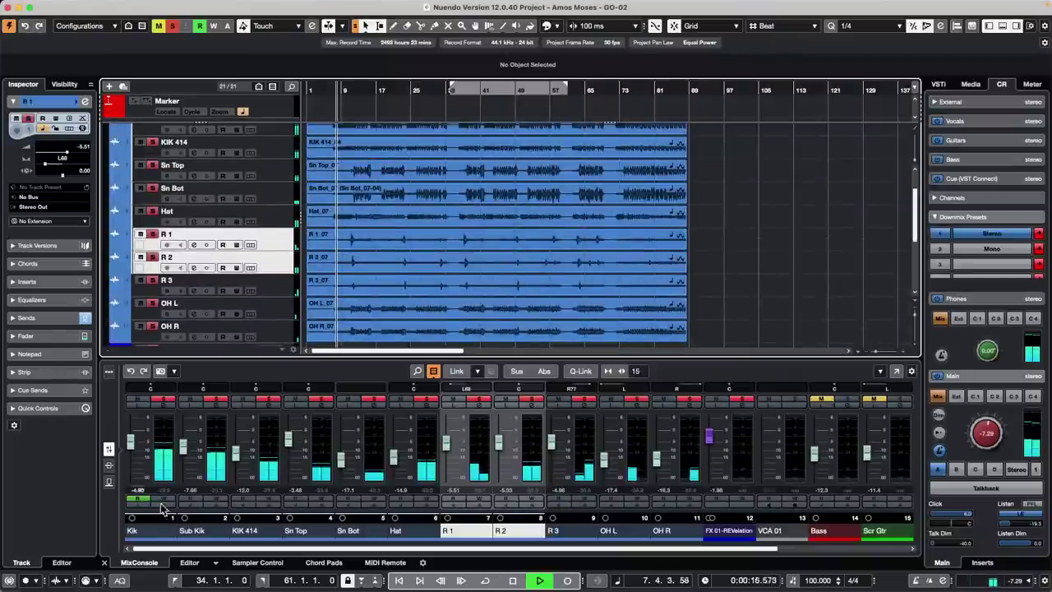
{"action": "left_click", "coordinate": [109, 482]}
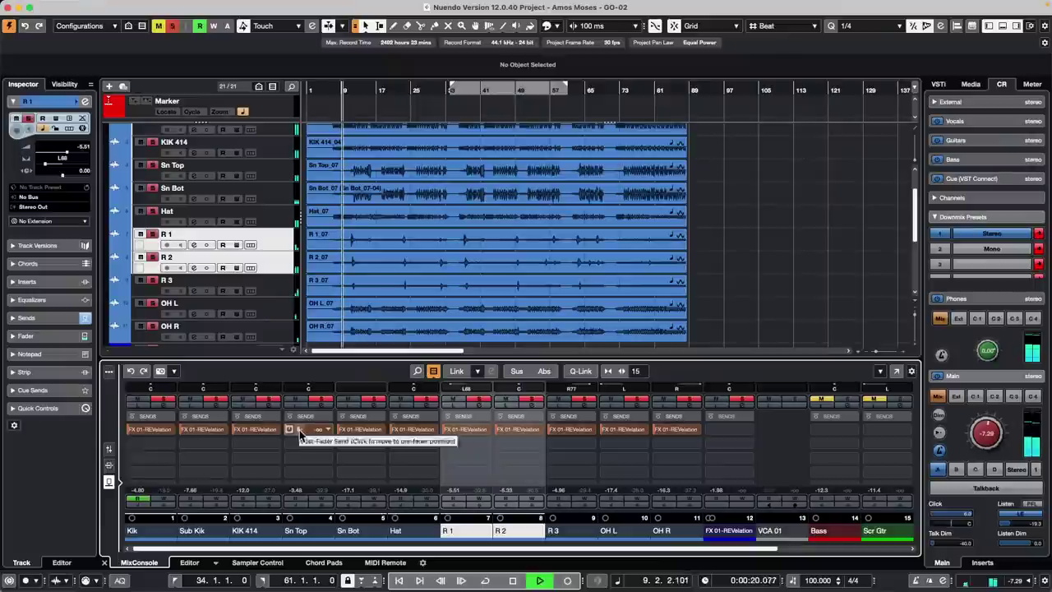
{"action": "mouse_move", "coordinate": [336, 429]}
{"action": "left_mouse_down"}
{"action": "mouse_move", "coordinate": [363, 428]}
{"action": "mouse_move", "coordinate": [347, 429]}
{"action": "left_mouse_up"}
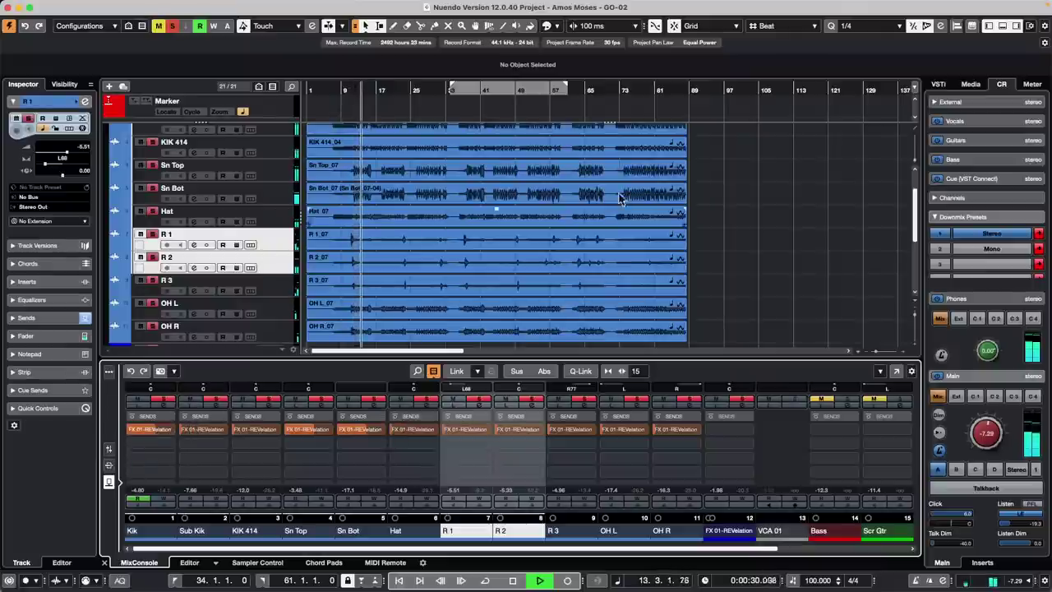
- Deactivate all solo states, stop playback, and set the locators to the range of the OH R_07 event
{"action": "left_click", "coordinate": [171, 26]}
{"action": "scroll", "coordinate": [493, 209], "scroll_direction": "down", "scroll_amount": 5}
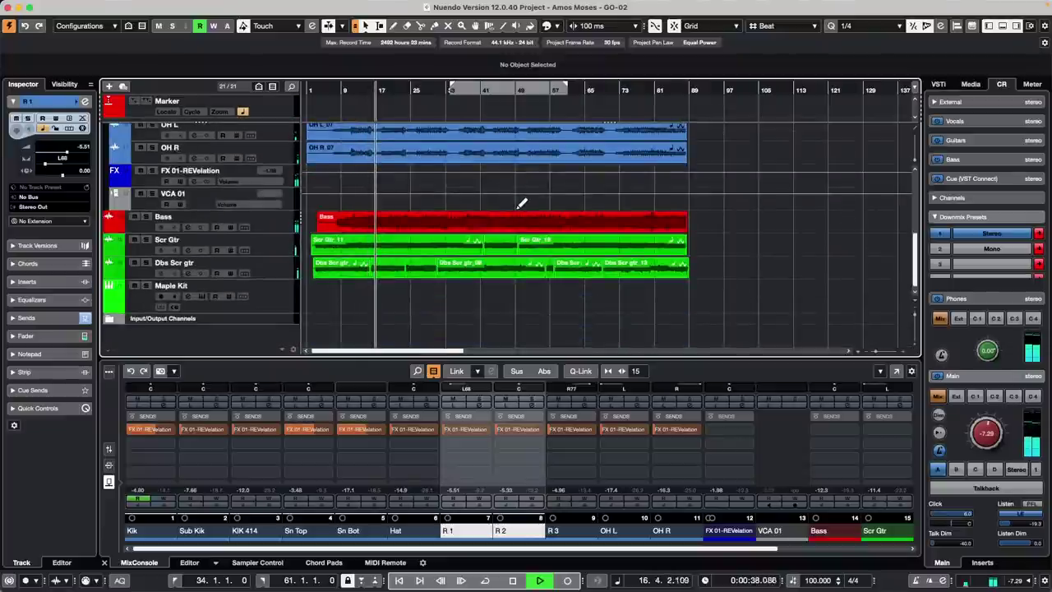
{"action": "key", "text": "space"}
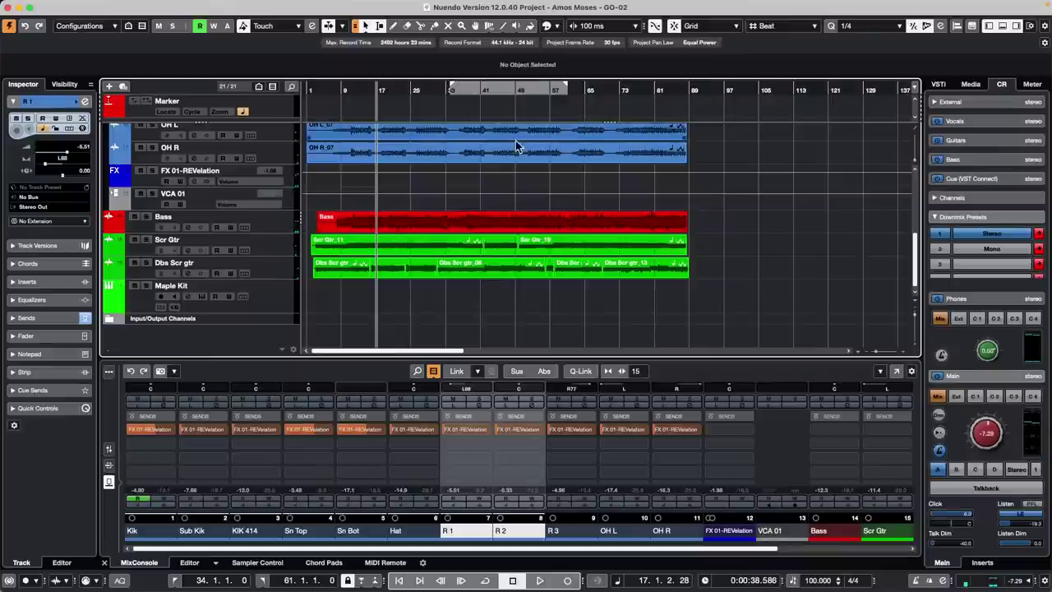
{"action": "left_click", "coordinate": [521, 164]}
{"action": "key", "text": "p"}
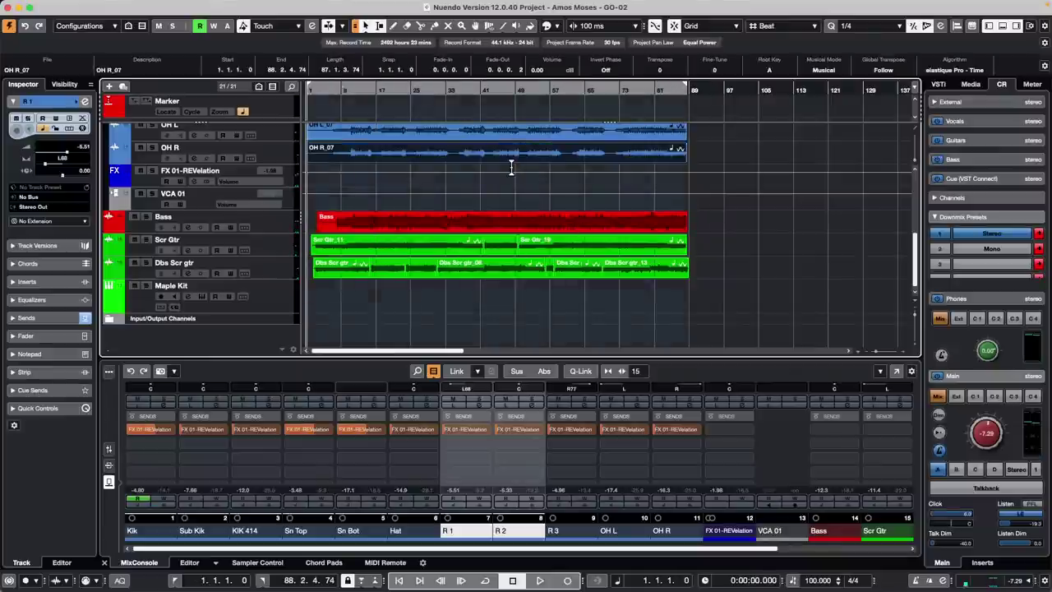
- Set up an audio mixdown export of only the FX 01-REVelation channel, with After Export set to Create Audio Track
{"action": "left_click", "coordinate": [72, 6]}
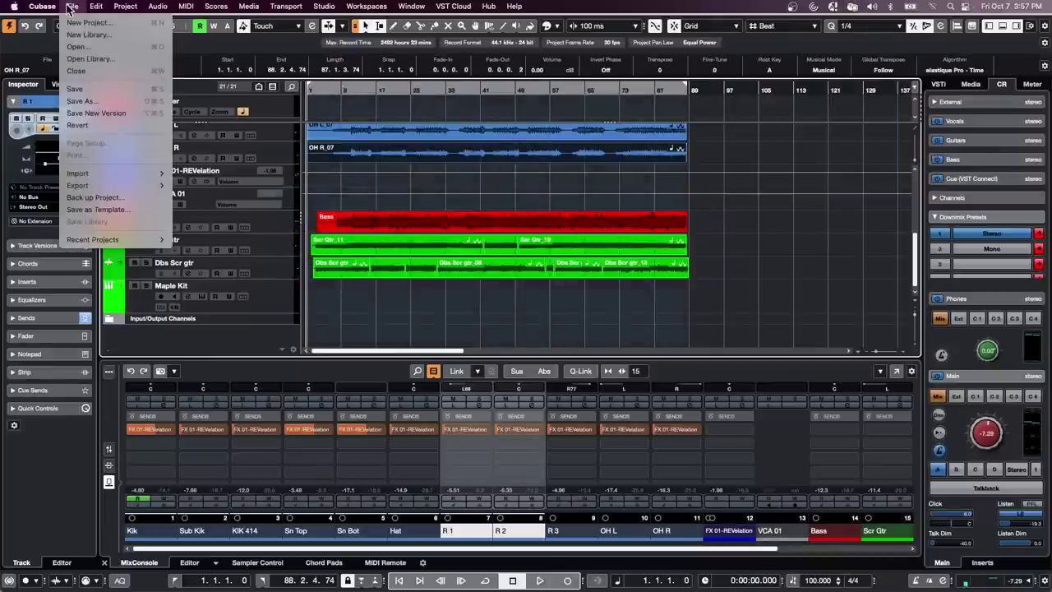
{"action": "mouse_move", "coordinate": [83, 190]}
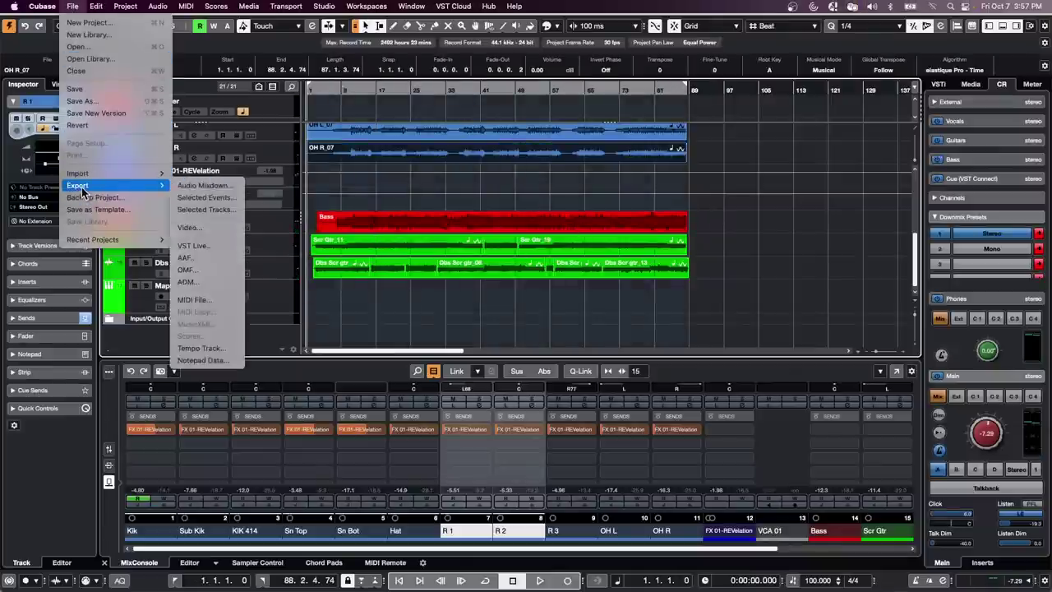
{"action": "left_click", "coordinate": [201, 185]}
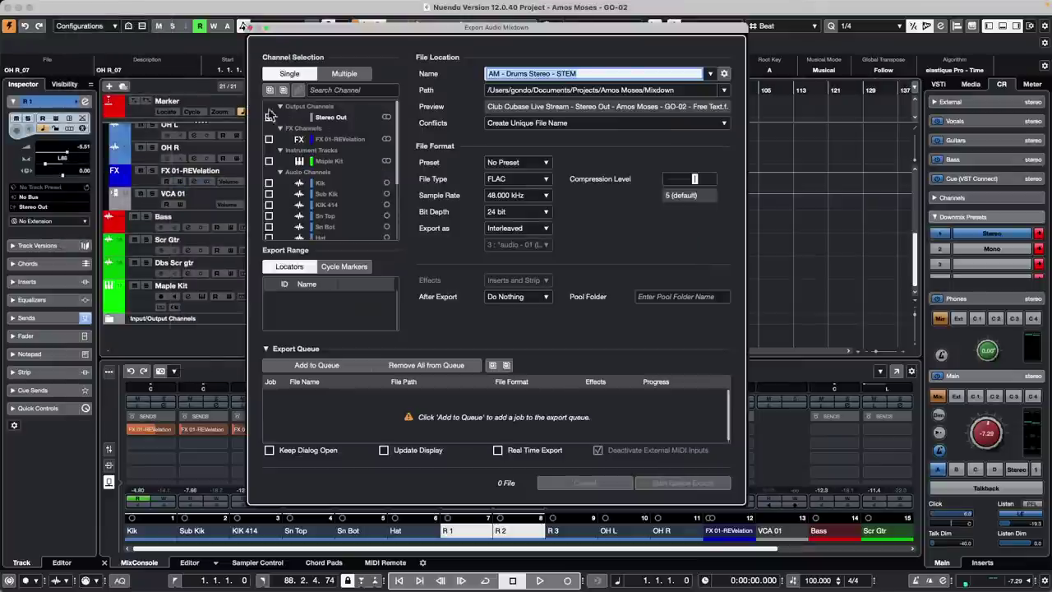
{"action": "left_click", "coordinate": [269, 139]}
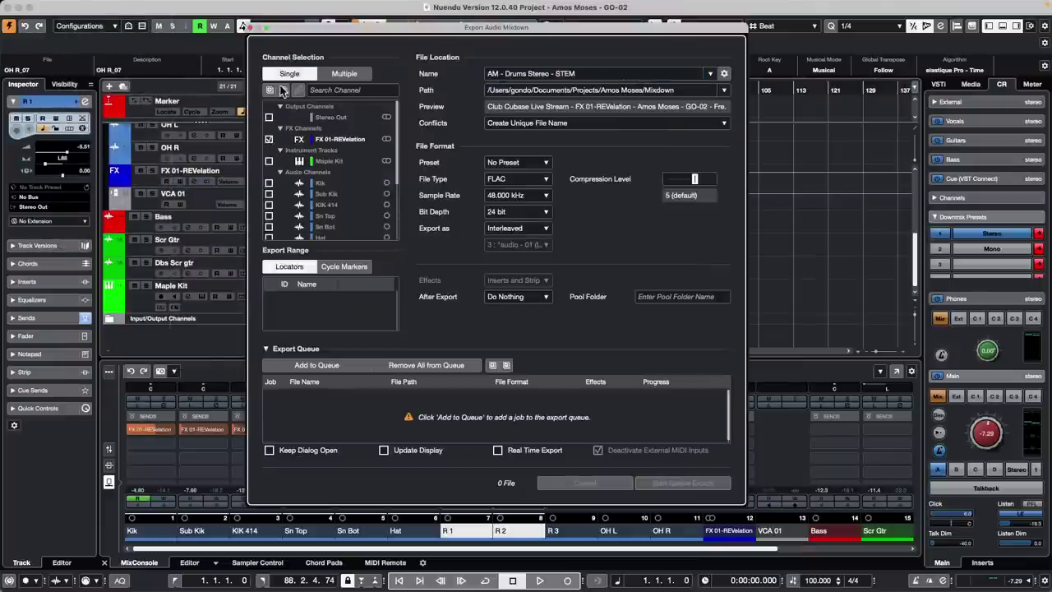
{"action": "left_click", "coordinate": [526, 298]}
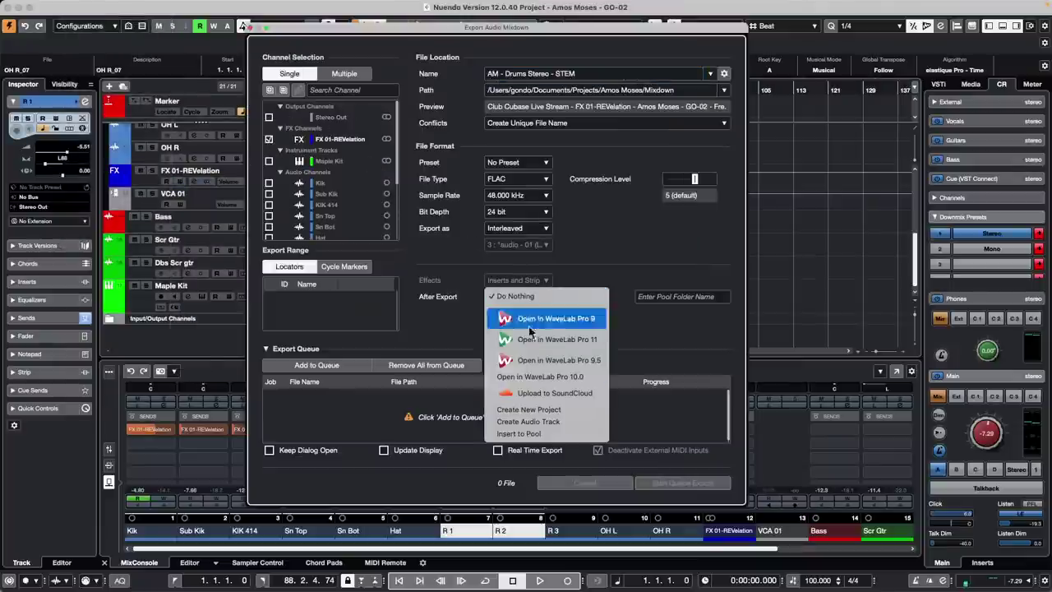
{"action": "left_click", "coordinate": [570, 420]}
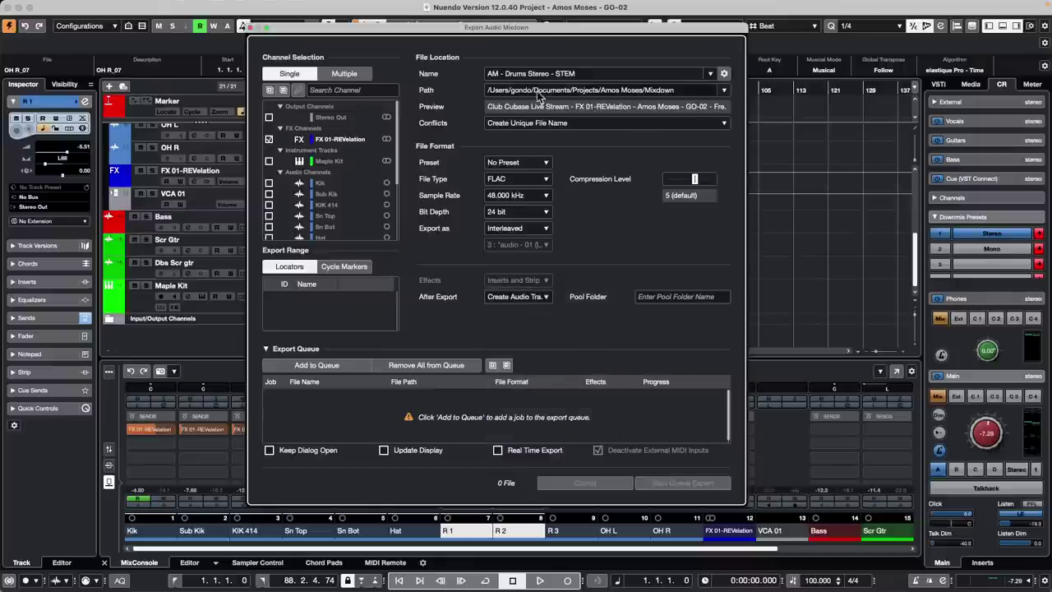
- Name the mixdown file "Verb Print" and set its file type to Wave
{"action": "left_click", "coordinate": [572, 74]}
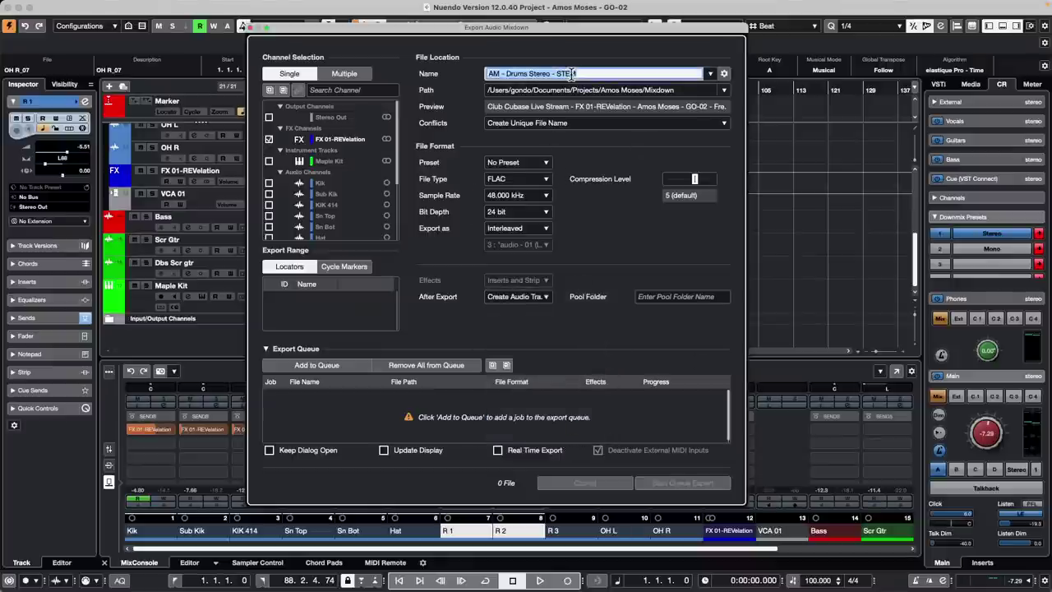
{"action": "type", "text": "Verb"}
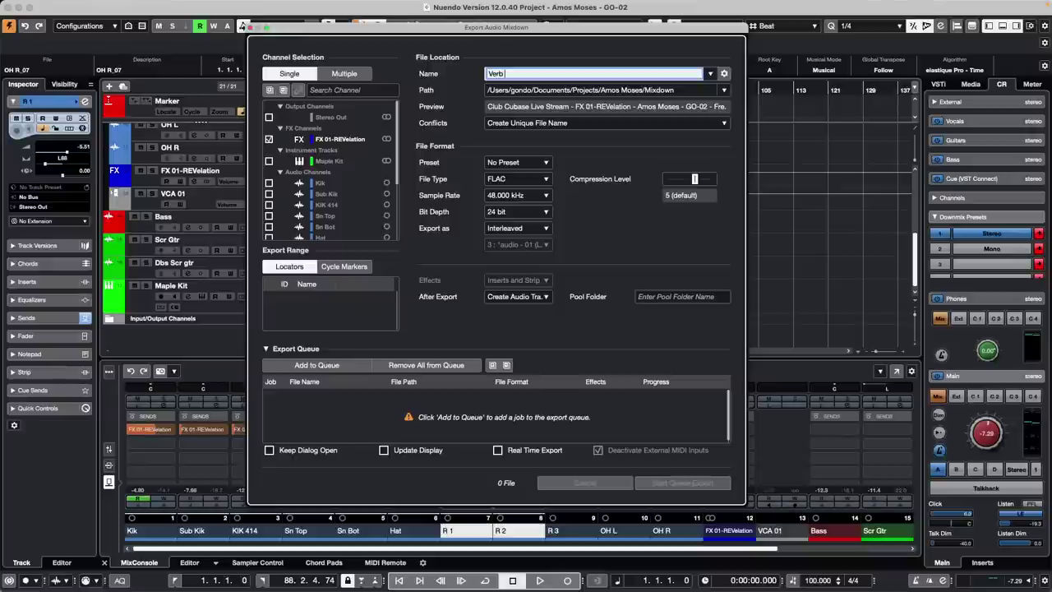
{"action": "type", "text": " Print"}
{"action": "left_click", "coordinate": [516, 178]}
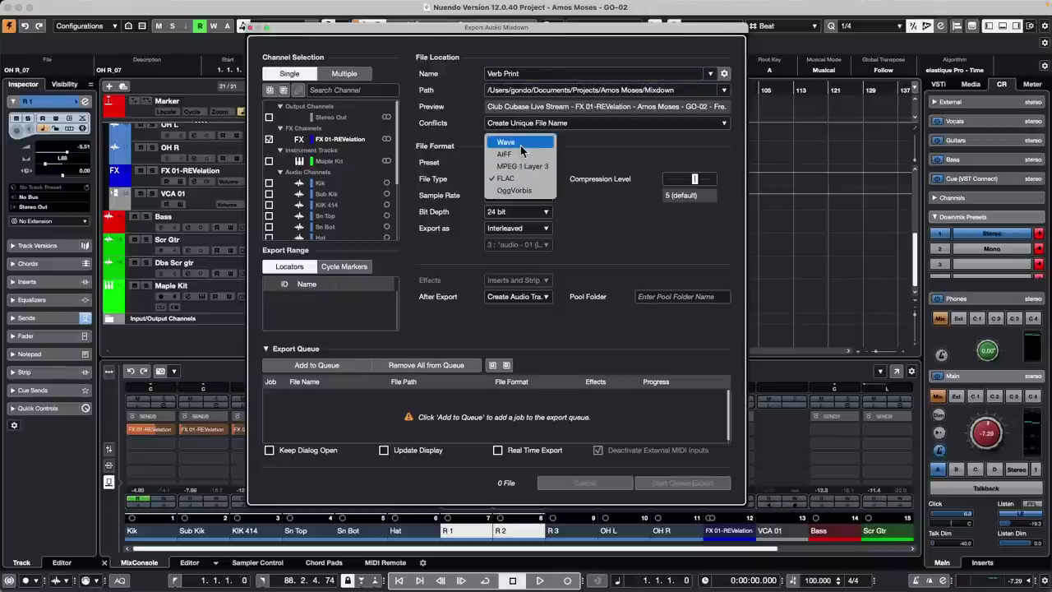
{"action": "left_click", "coordinate": [520, 143]}
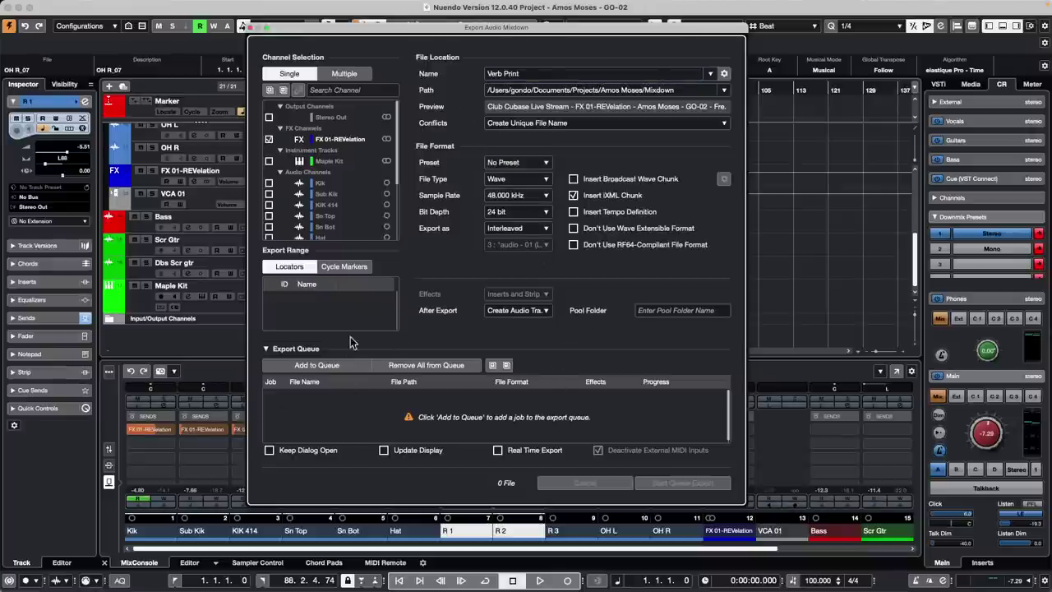
- Add the reverb mixdown job to the export queue and run the queue export
{"action": "left_click", "coordinate": [317, 365]}
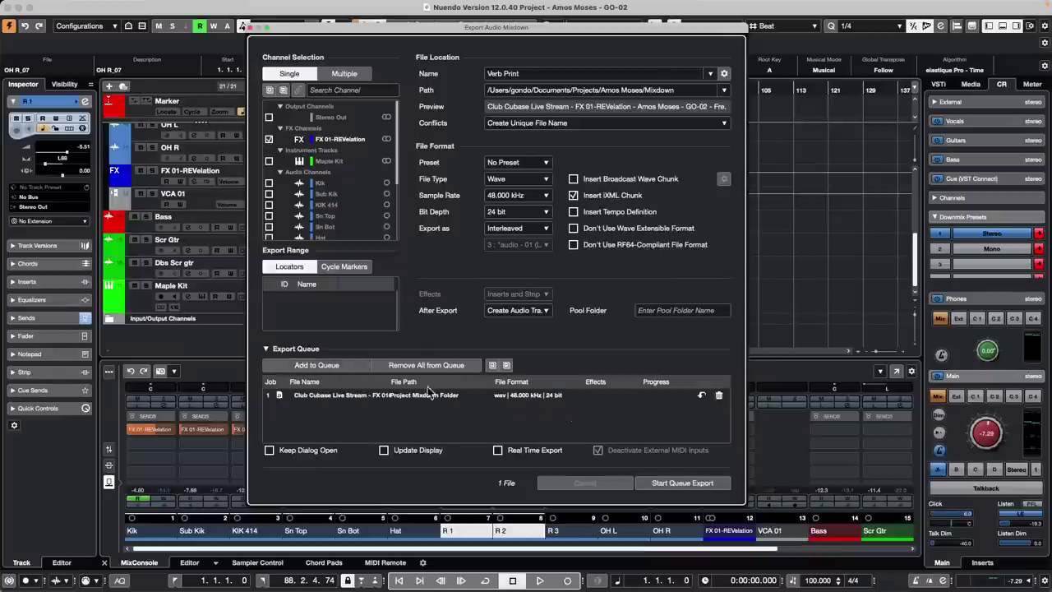
{"action": "left_click", "coordinate": [672, 483]}
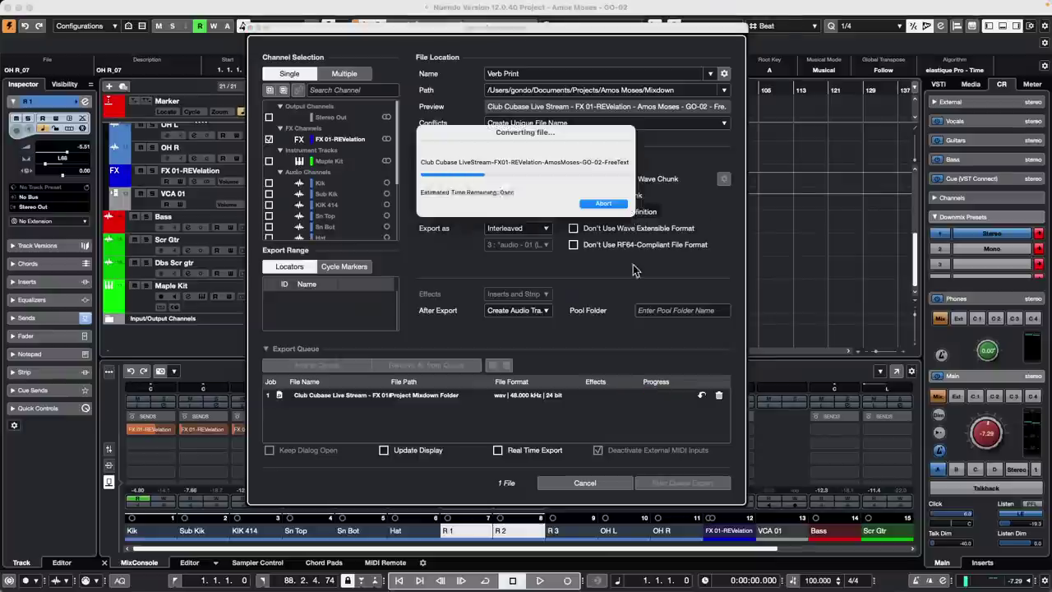
- Solo the newly created reverb audio track, listen to it from about bar 23, and stop playback
{"action": "scroll", "coordinate": [514, 303], "scroll_direction": "down", "scroll_amount": 1}
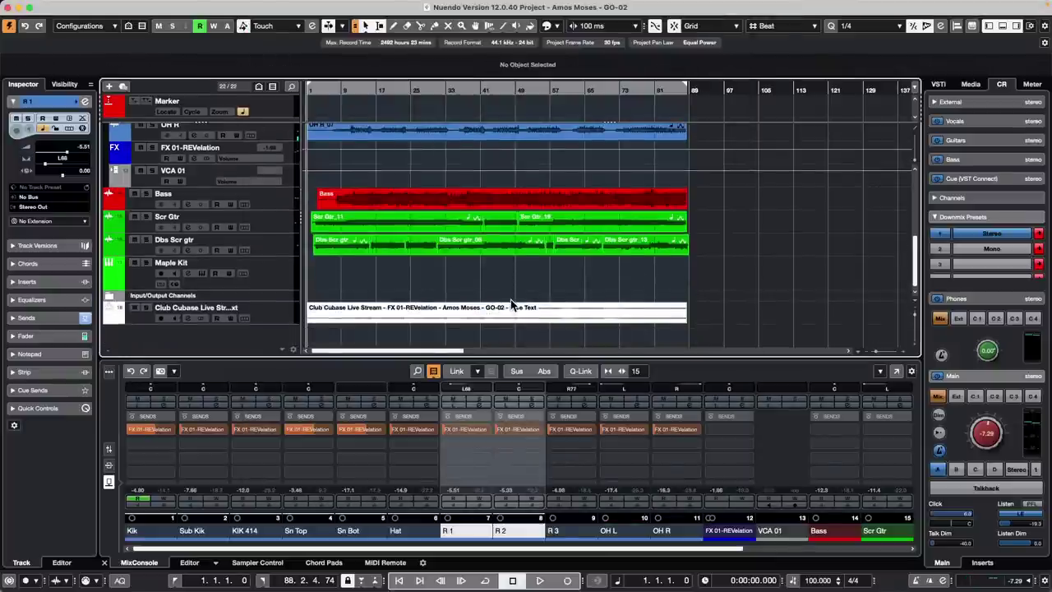
{"action": "left_click", "coordinate": [147, 307]}
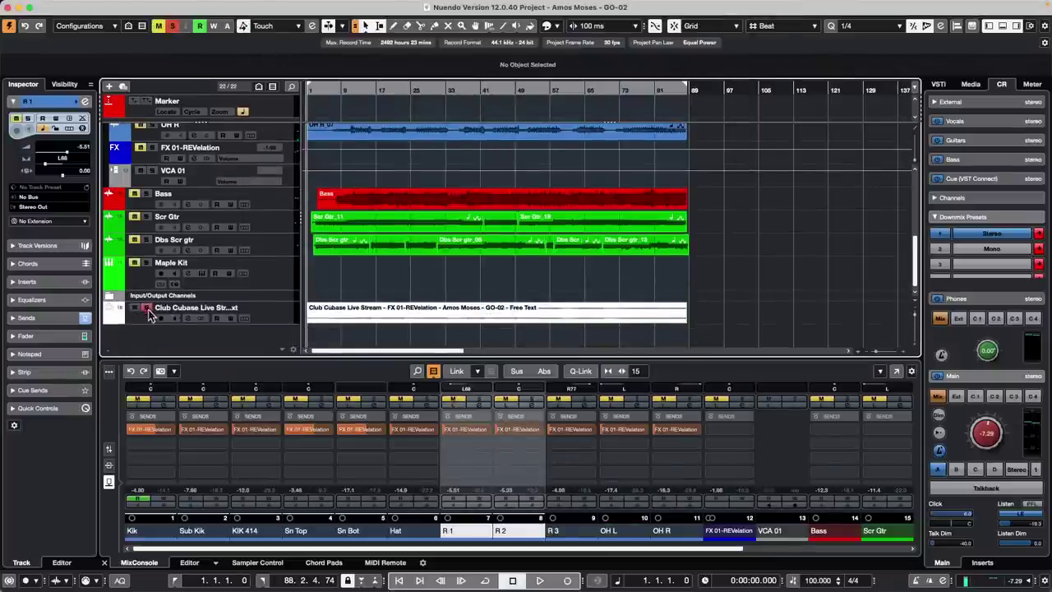
{"action": "key", "text": "space"}
{"action": "left_click", "coordinate": [403, 90]}
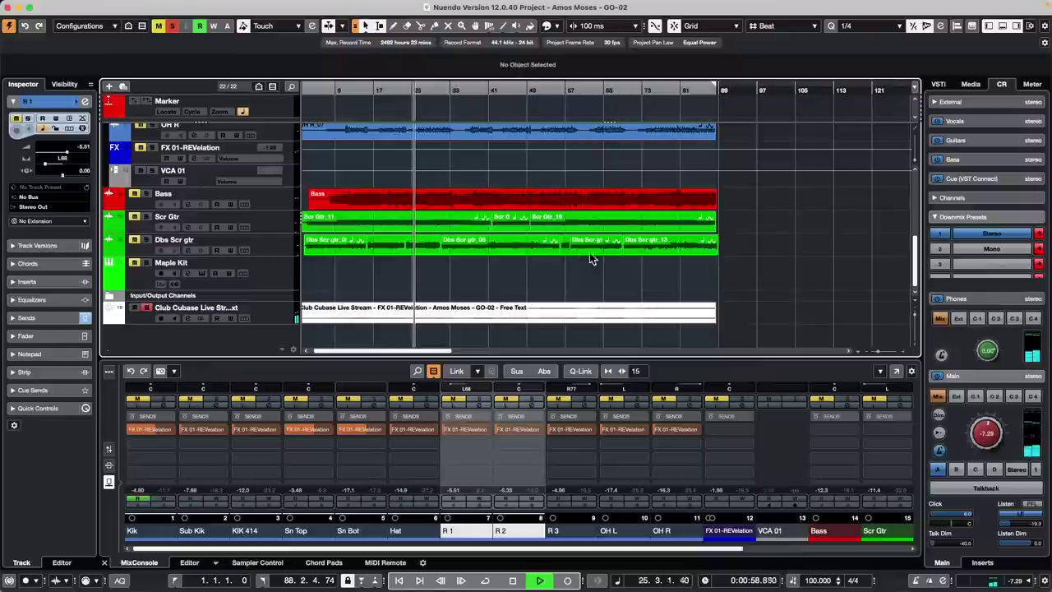
{"action": "key", "text": "space"}
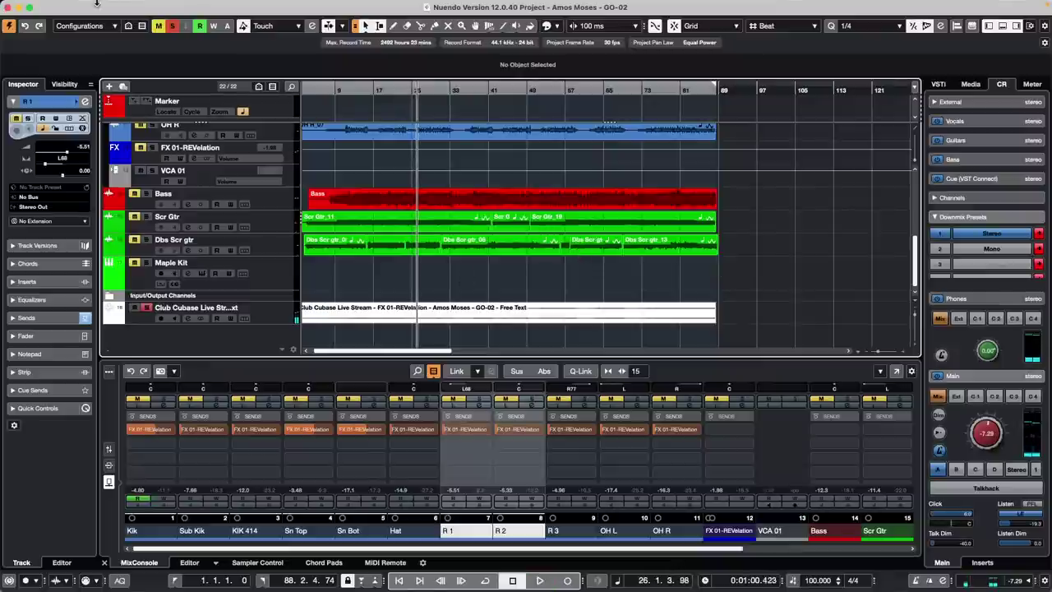
- Reopen the Export Audio Mixdown dialog, review the After Export options, and close it without exporting
{"action": "left_click", "coordinate": [73, 6]}
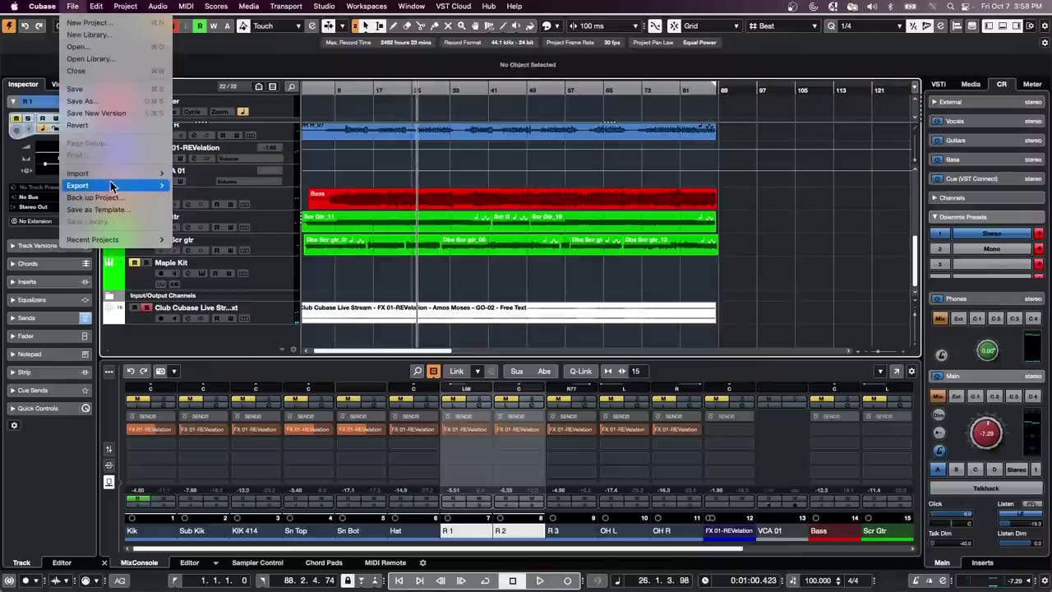
{"action": "mouse_move", "coordinate": [112, 187]}
{"action": "left_click", "coordinate": [205, 186]}
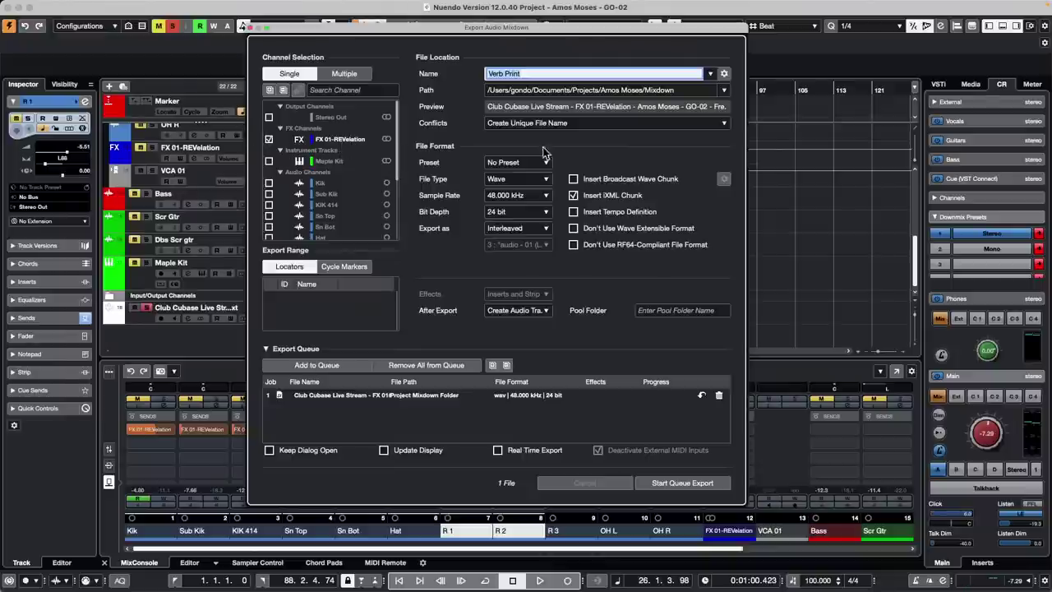
{"action": "left_click", "coordinate": [526, 310]}
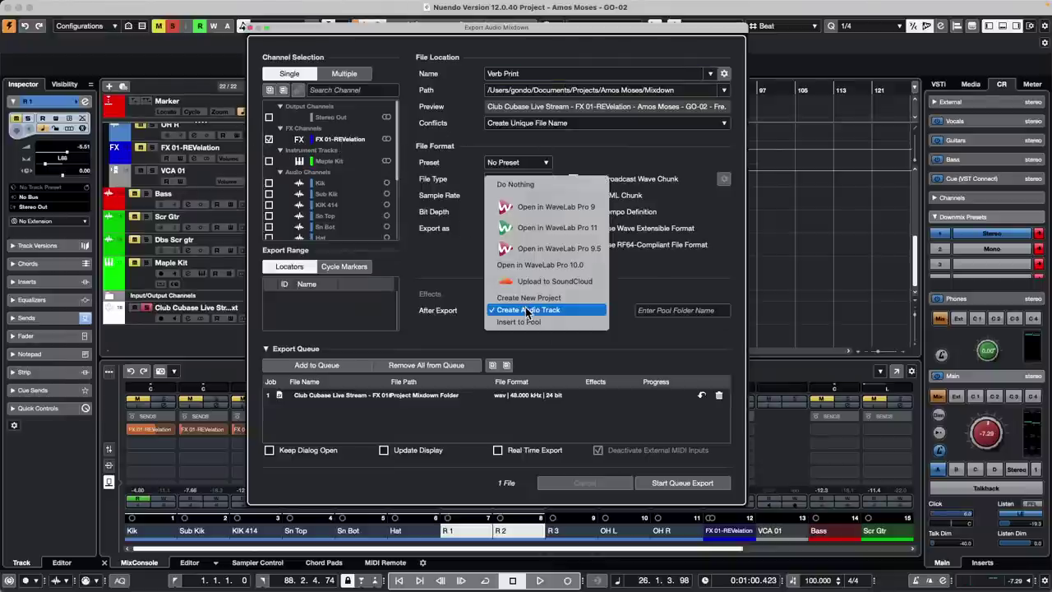
{"action": "left_click", "coordinate": [595, 344]}
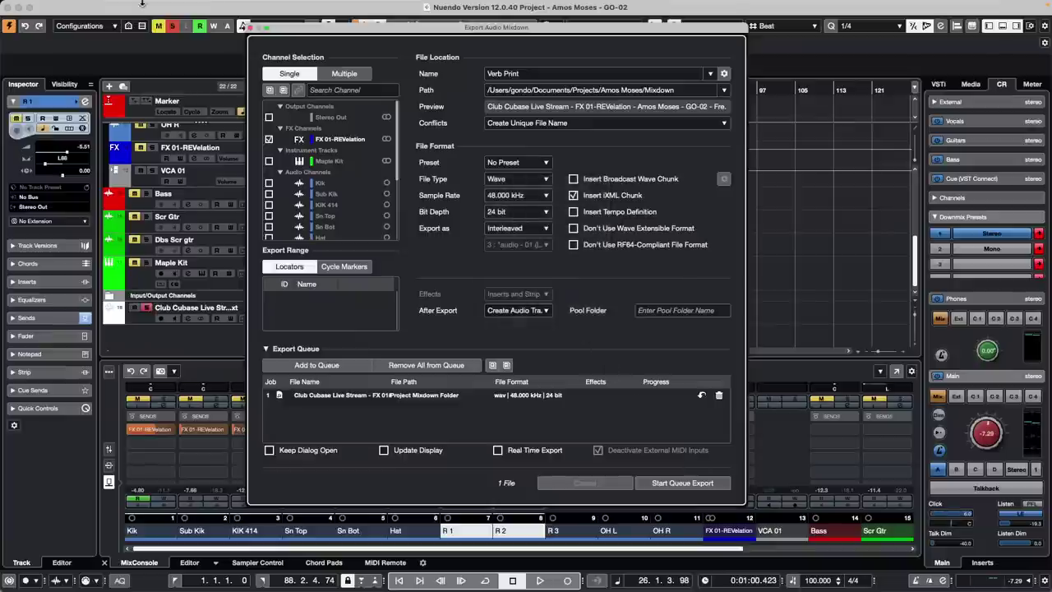
{"action": "left_click", "coordinate": [252, 27]}
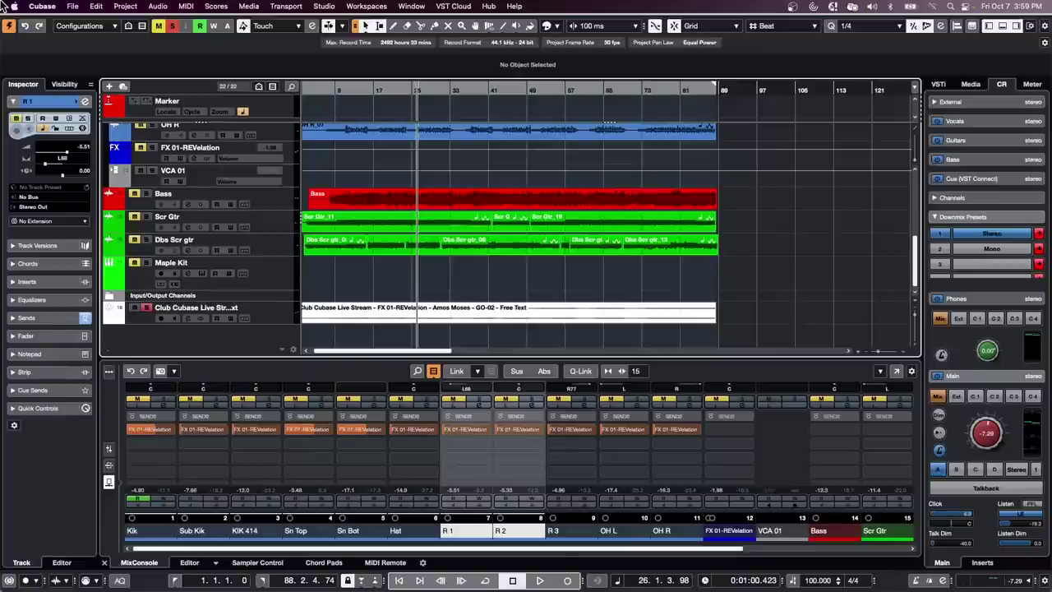
{"action": "left_click", "coordinate": [429, 247]}
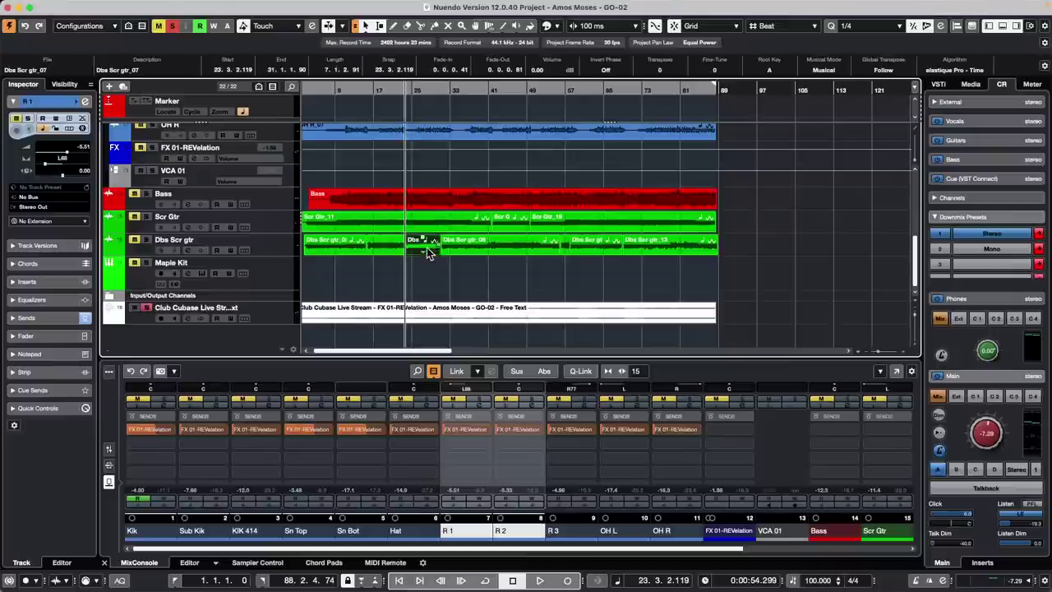
{"action": "right_click", "coordinate": [469, 229]}
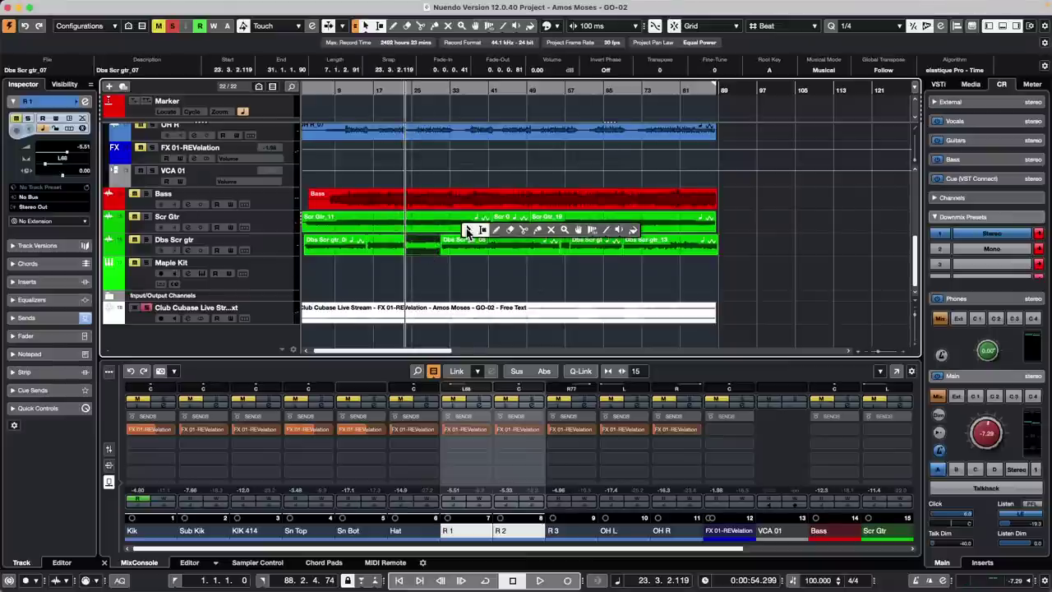
{"action": "left_click", "coordinate": [527, 272]}
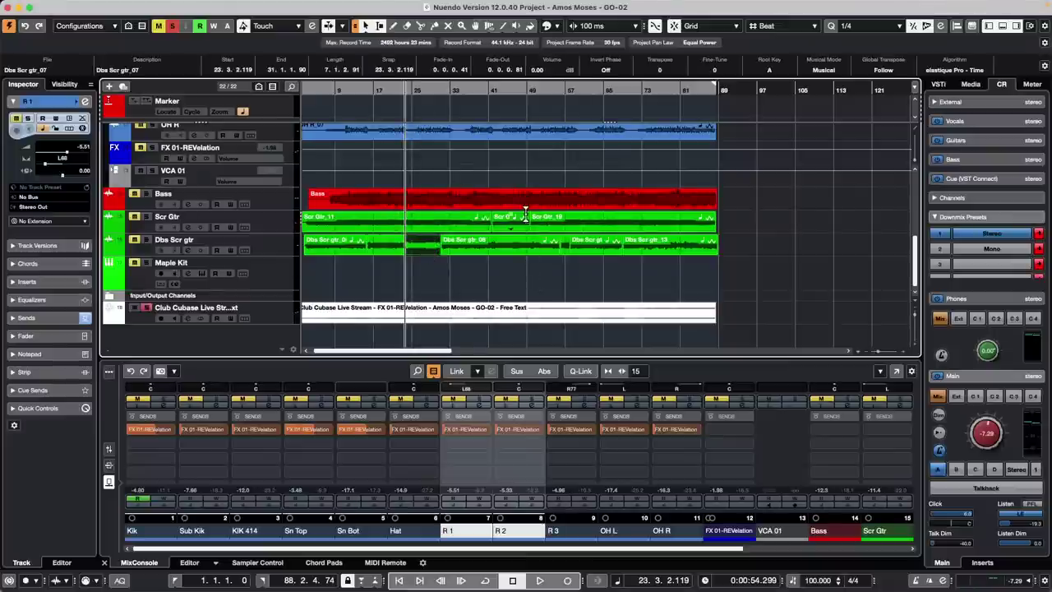